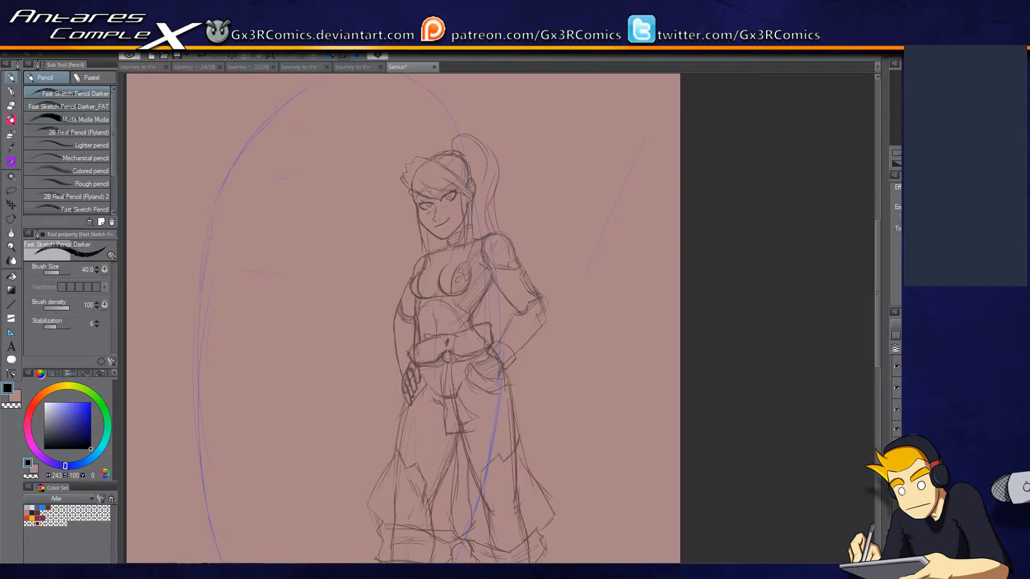
# Step: Ink the face contour from the temple down the left cheek to the chin with the Square-GPen_Big_Pages pen
pyautogui.scroll(5, 538, 434)
pyautogui.click(12, 92)
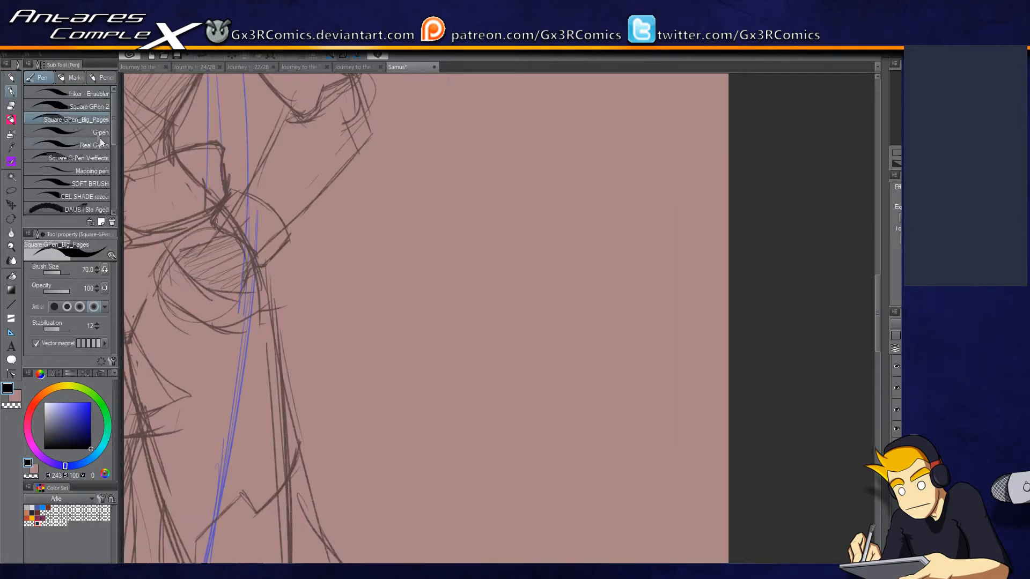
pyautogui.scroll(-5, 384, 306)
pyautogui.scroll(4, 384, 306)
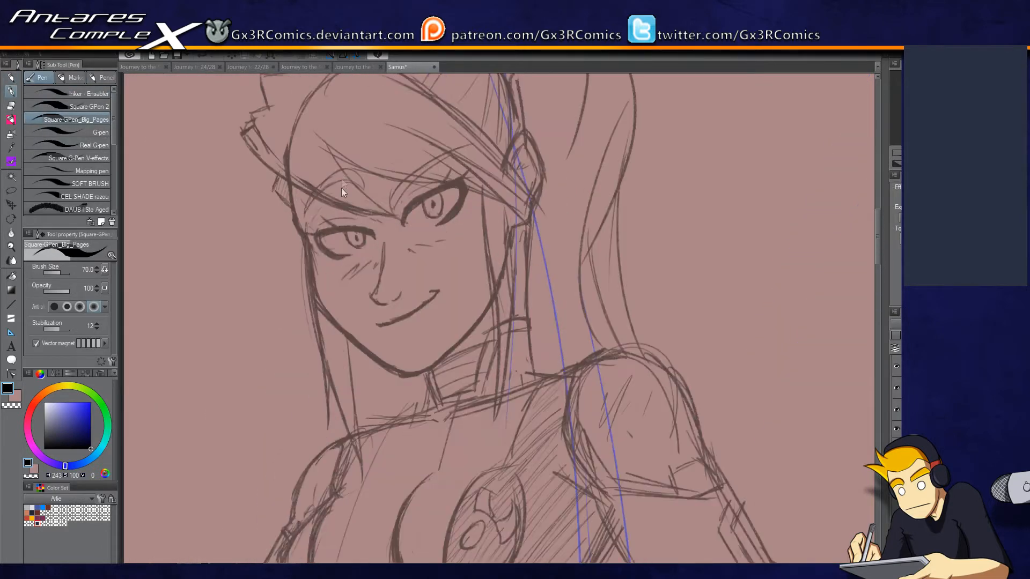
pyautogui.moveTo(270, 140); pyautogui.dragTo(285, 256)
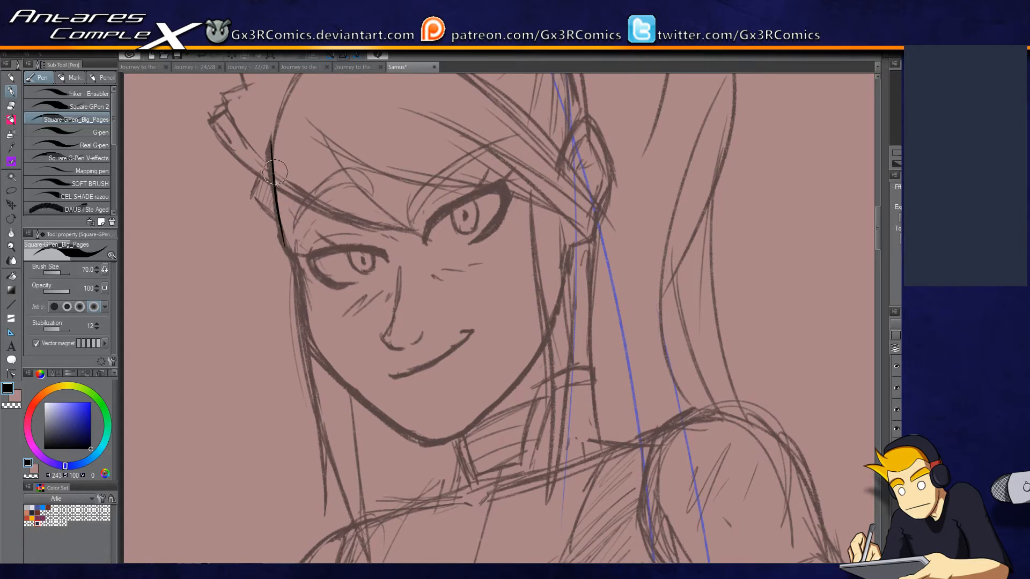
pyautogui.hotkey('ctrl', 'z')
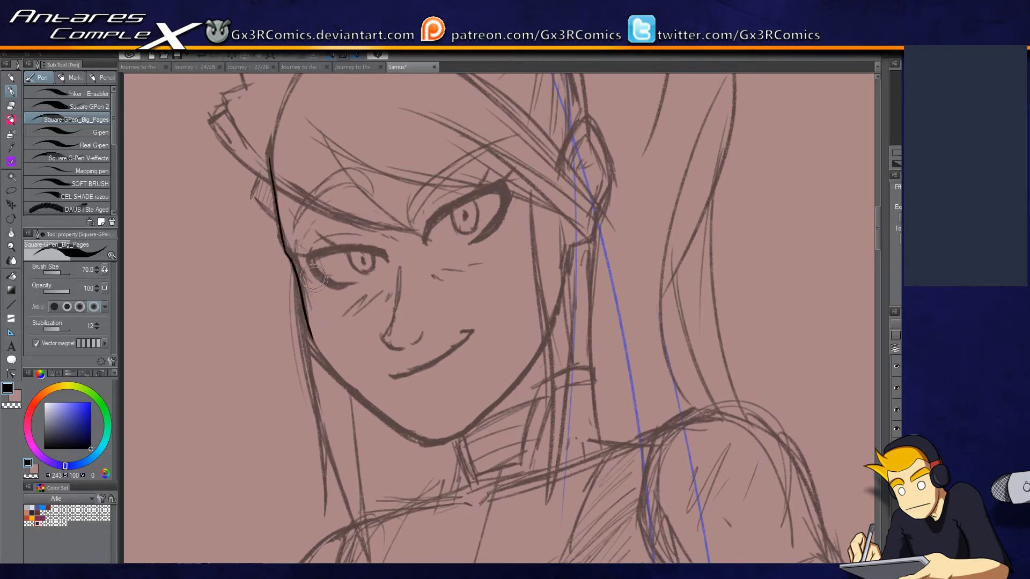
pyautogui.moveTo(358, 396); pyautogui.dragTo(429, 445)
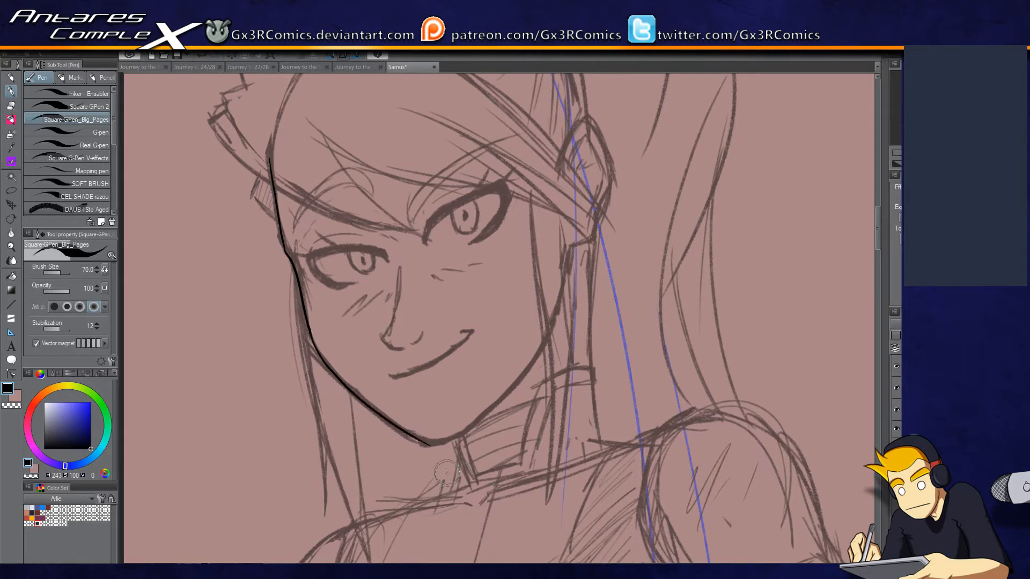
# Step: Ink the jawline from the chin up the right side of the face, following the sketch
pyautogui.scroll(2, 447, 474)
pyautogui.moveTo(416, 436)
pyautogui.mouseDown()
pyautogui.moveTo(468, 429)
pyautogui.moveTo(580, 257)
pyautogui.mouseUp()
pyautogui.hotkey('ctrl', 'z')
pyautogui.moveTo(416, 435)
pyautogui.mouseDown()
pyautogui.moveTo(437, 440)
pyautogui.moveTo(520, 406)
pyautogui.moveTo(597, 241)
pyautogui.mouseUp()
pyautogui.hotkey('ctrl', 'z')
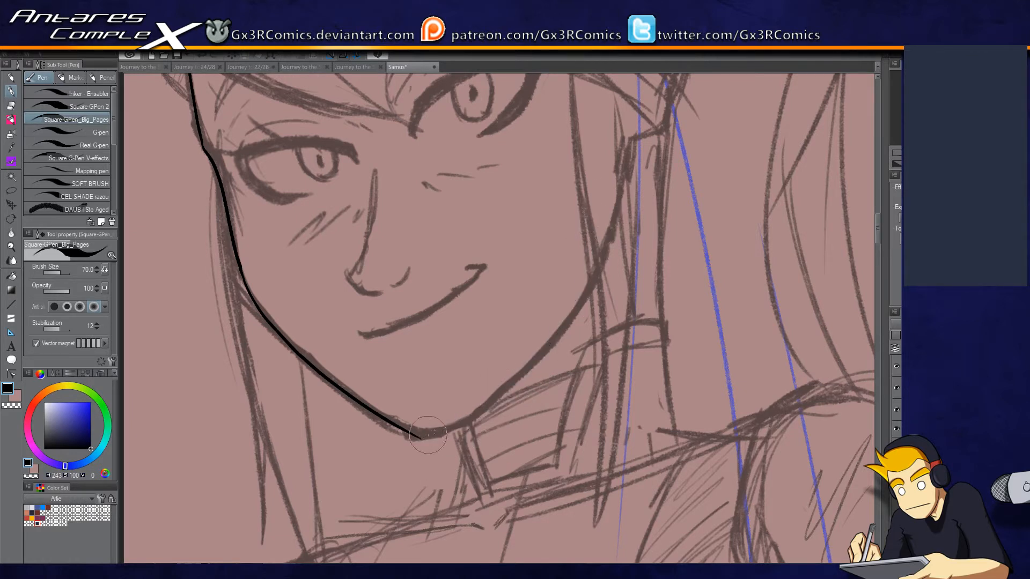
pyautogui.moveTo(417, 436)
pyautogui.mouseDown()
pyautogui.moveTo(491, 405)
pyautogui.moveTo(597, 261)
pyautogui.moveTo(596, 206)
pyautogui.mouseUp()
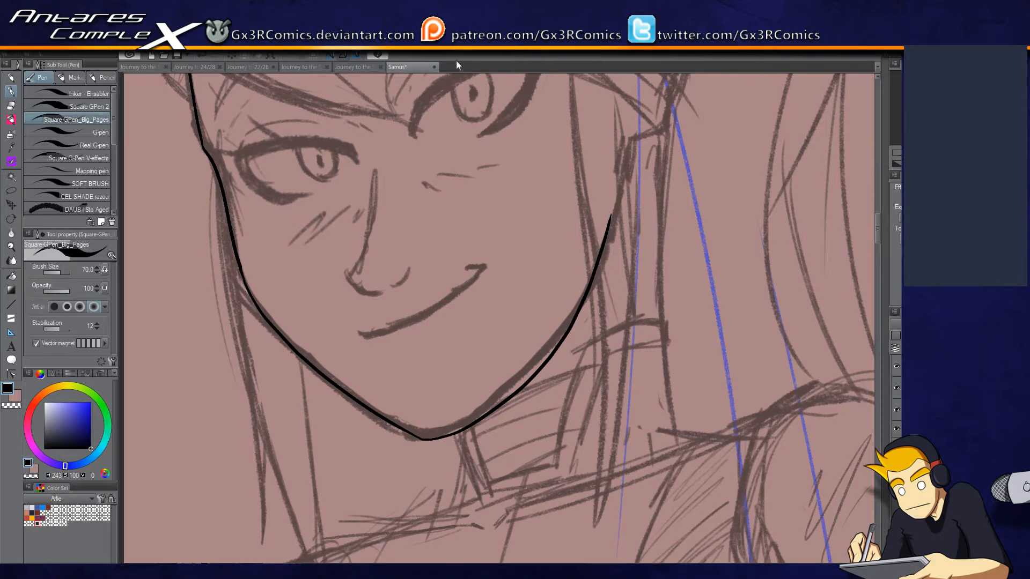
# Step: Open a second view of the Samus canvas showing the whole figure beside the close-up, and narrow that overview
pyautogui.click(480, 58)
pyautogui.moveTo(228, 91); pyautogui.dragTo(126, 79)
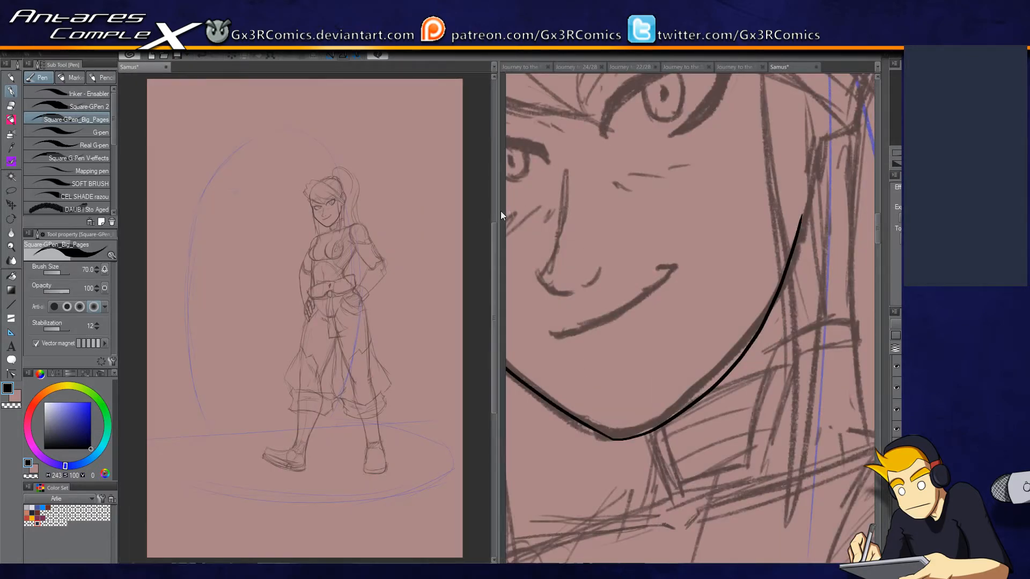
pyautogui.moveTo(501, 230); pyautogui.dragTo(388, 243)
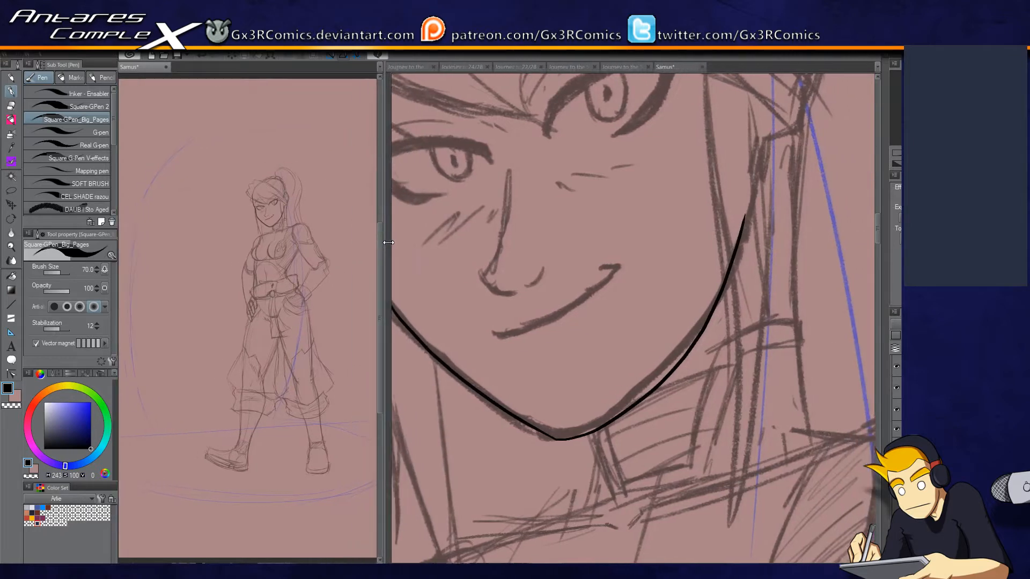
pyautogui.click(540, 268)
# Step: Ink the bangs sweeping across the forehead as long tapering strands that end in points beside both eyes
pyautogui.moveTo(551, 285); pyautogui.dragTo(586, 355)
pyautogui.moveTo(473, 207)
pyautogui.mouseDown()
pyautogui.moveTo(445, 231)
pyautogui.moveTo(541, 318)
pyautogui.moveTo(766, 398)
pyautogui.moveTo(596, 230)
pyautogui.mouseUp()
pyautogui.moveTo(646, 296); pyautogui.dragTo(536, 277)
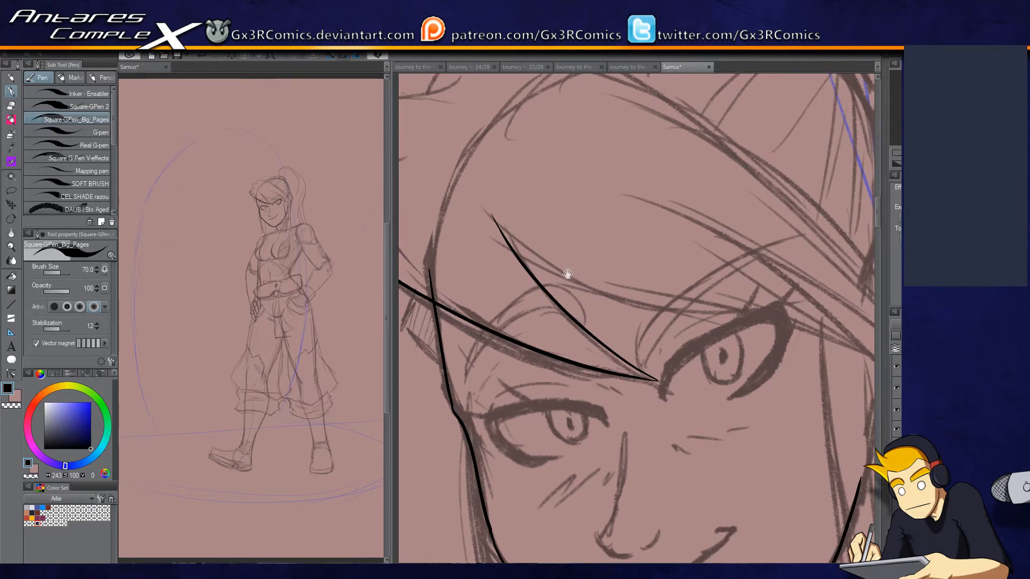
pyautogui.moveTo(456, 208)
pyautogui.mouseDown()
pyautogui.moveTo(834, 311)
pyautogui.moveTo(602, 258)
pyautogui.mouseUp()
pyautogui.moveTo(534, 245)
pyautogui.mouseDown()
pyautogui.moveTo(709, 338)
pyautogui.moveTo(601, 228)
pyautogui.moveTo(486, 153)
pyautogui.mouseUp()
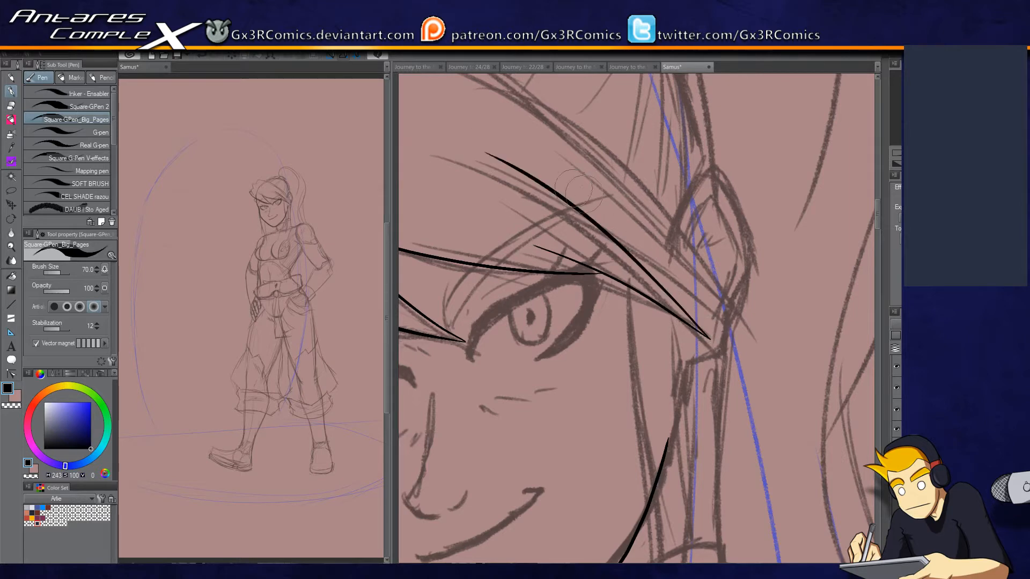
# Step: Ink the small hatched shape beside the left temple, just below the bangs
pyautogui.moveTo(543, 360); pyautogui.dragTo(764, 352)
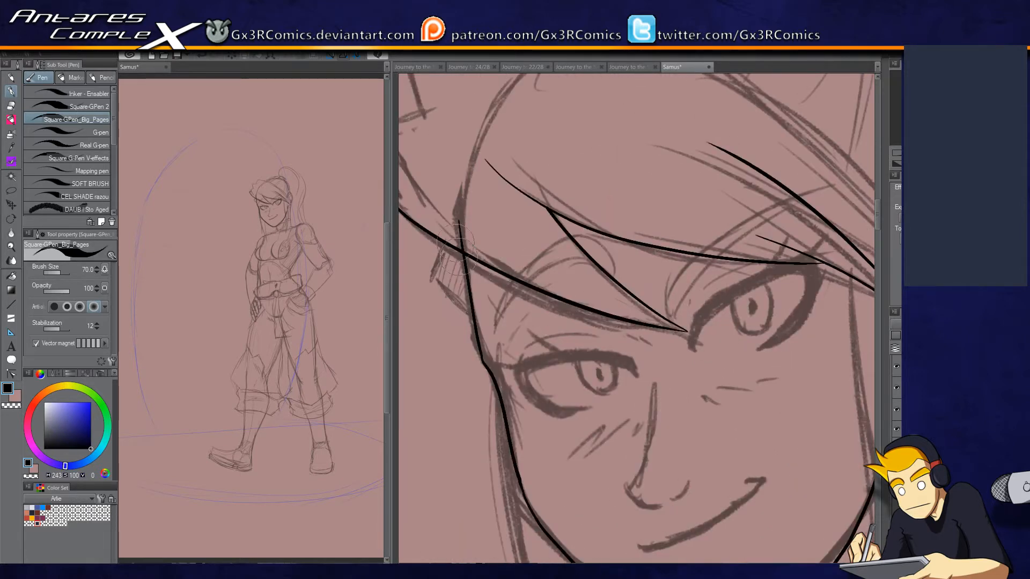
pyautogui.press('e')
pyautogui.click(481, 299)
pyautogui.press('p')
pyautogui.hotkey('ctrl', 'z')
pyautogui.press('e')
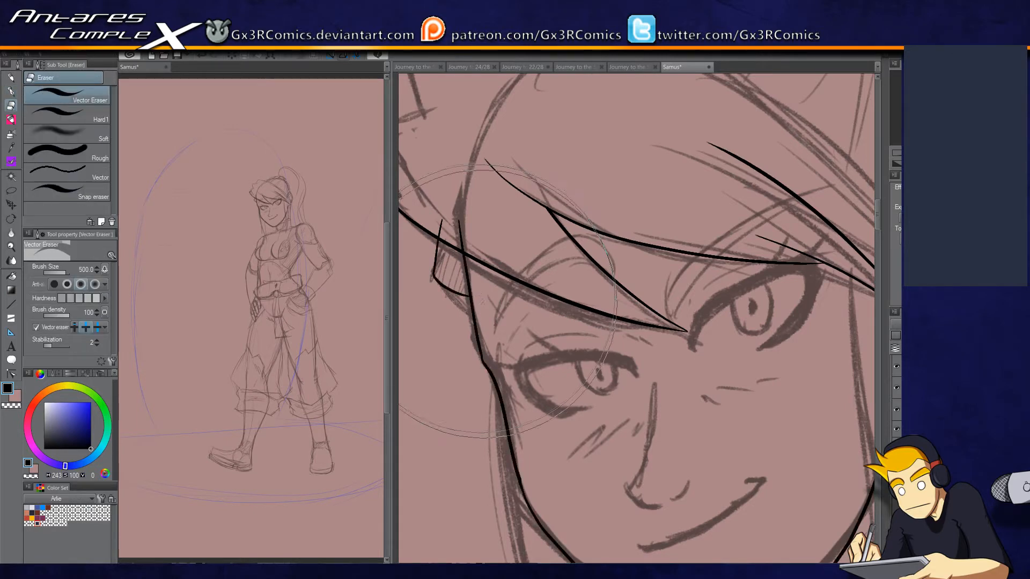
pyautogui.press('p')
pyautogui.moveTo(832, 486); pyautogui.dragTo(727, 355)
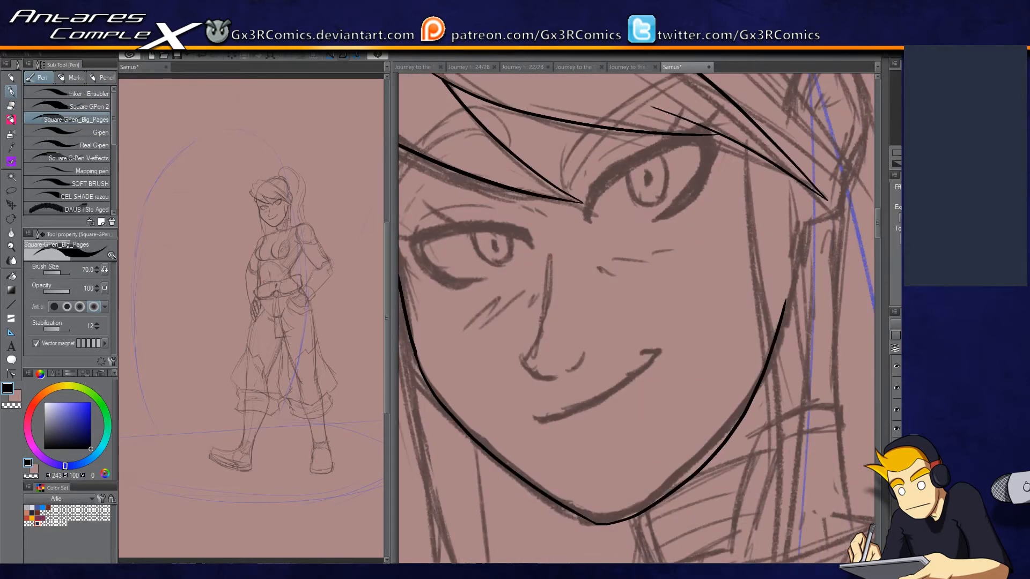
pyautogui.scroll(3, 540, 299)
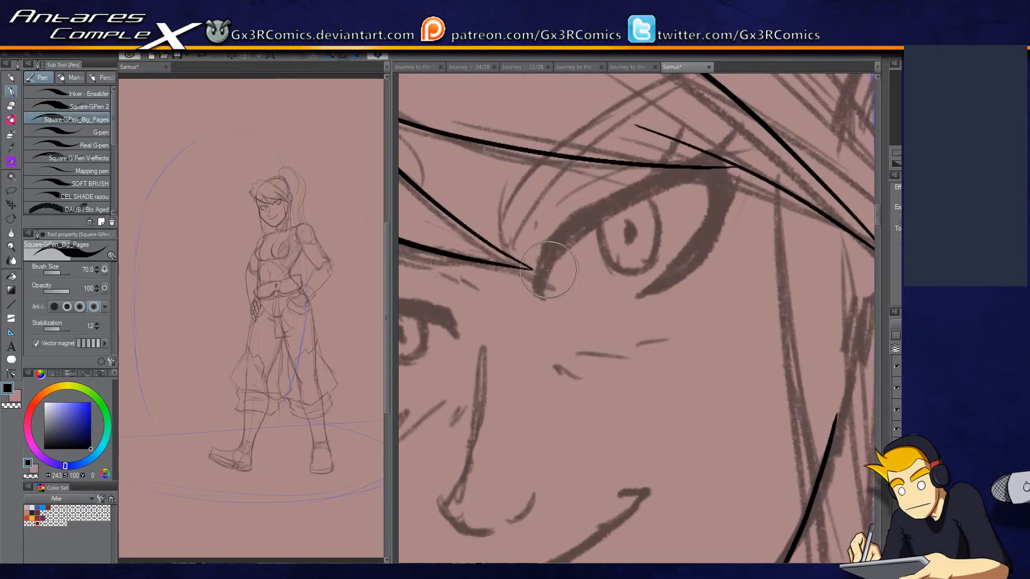
pyautogui.moveTo(540, 299)
pyautogui.mouseDown()
pyautogui.moveTo(535, 279)
pyautogui.moveTo(568, 224)
pyautogui.moveTo(719, 149)
pyautogui.mouseUp()
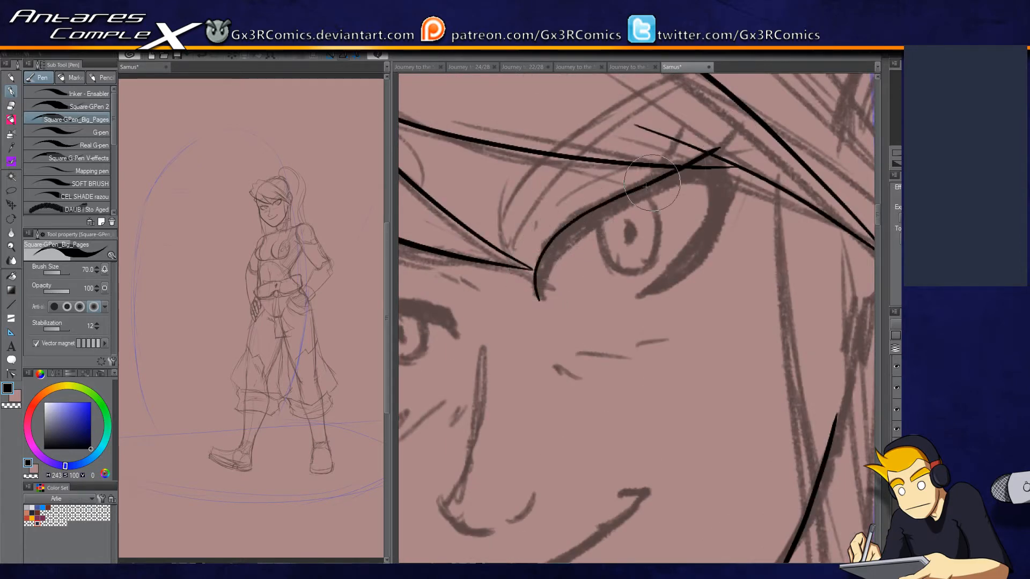
pyautogui.moveTo(538, 299)
pyautogui.mouseDown()
pyautogui.moveTo(550, 272)
pyautogui.moveTo(622, 217)
pyautogui.moveTo(690, 188)
pyautogui.mouseUp()
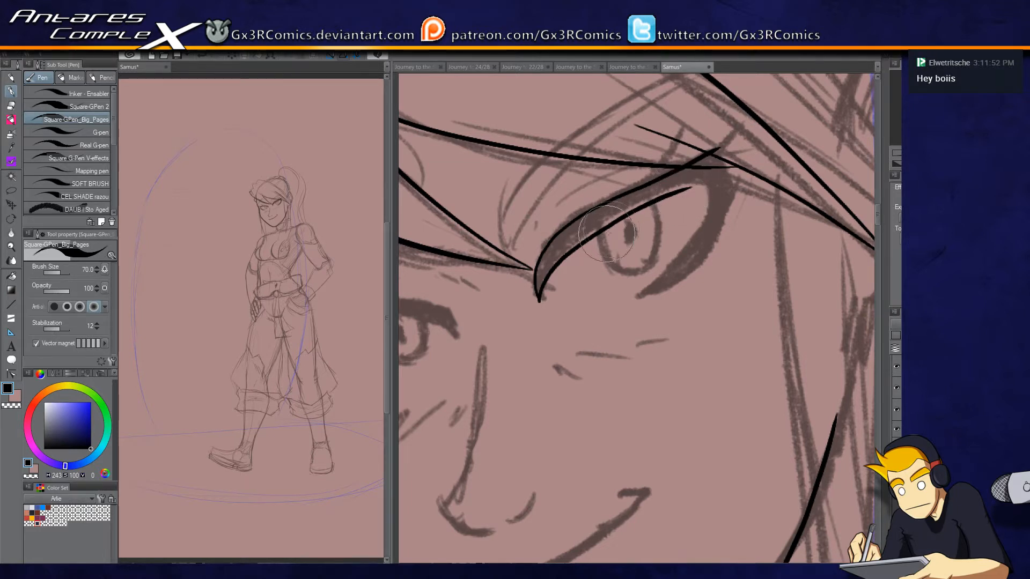
pyautogui.hotkey('ctrl', 'z')
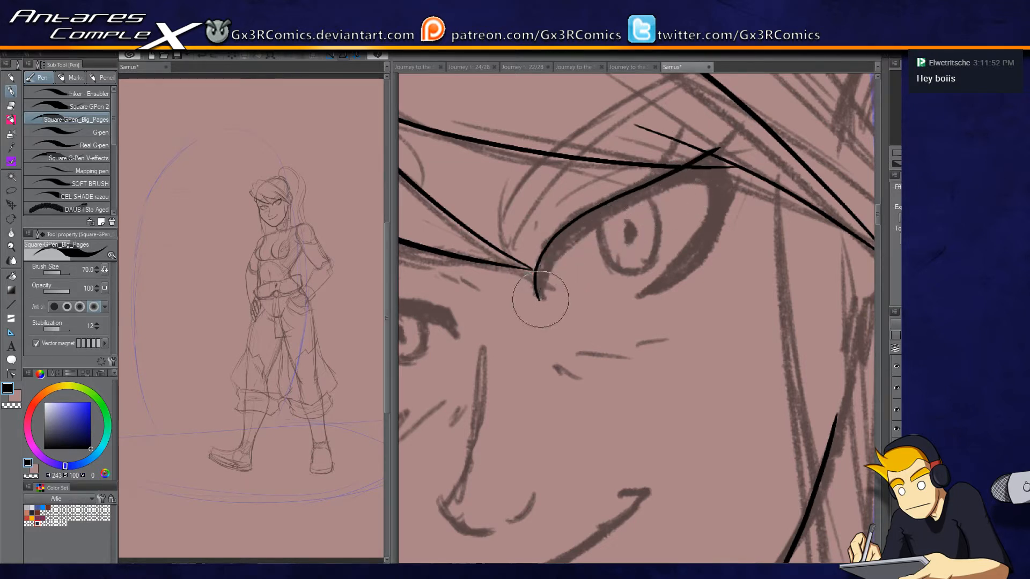
pyautogui.moveTo(541, 294); pyautogui.dragTo(689, 161)
pyautogui.hotkey('ctrl', 'z')
pyautogui.moveTo(539, 300)
pyautogui.mouseDown()
pyautogui.moveTo(604, 232)
pyautogui.moveTo(708, 172)
pyautogui.mouseUp()
pyautogui.hotkey('ctrl', 'z')
pyautogui.moveTo(540, 300)
pyautogui.mouseDown()
pyautogui.moveTo(570, 256)
pyautogui.moveTo(635, 209)
pyautogui.moveTo(714, 156)
pyautogui.mouseUp()
pyautogui.hotkey('ctrl', 'z')
pyautogui.hotkey('ctrl', 'z')
pyautogui.hotkey('ctrl', 'z')
pyautogui.press('e')
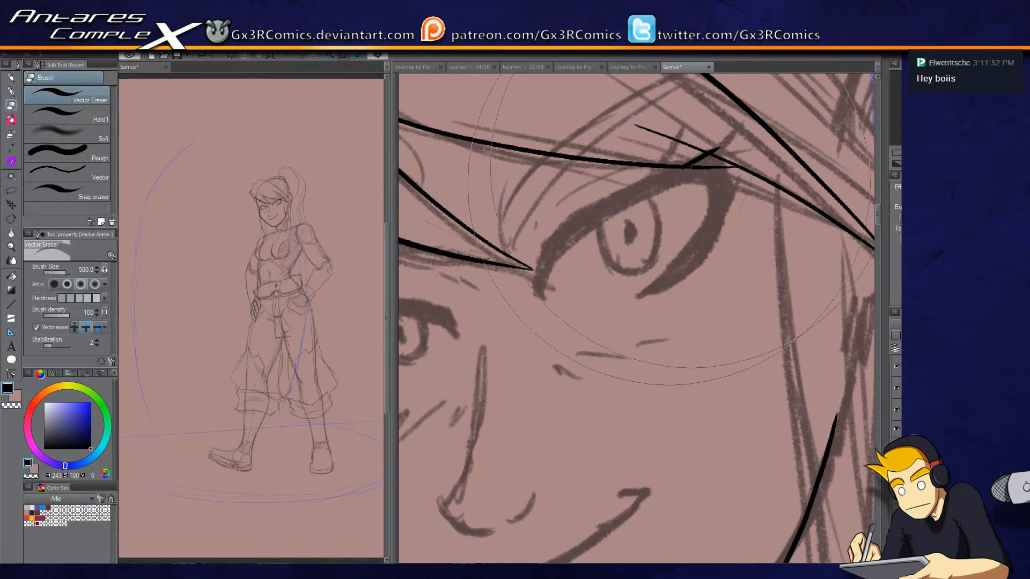
# Step: Ink the thick upper lid of the right-hand eye with two tapering lines and outline its curved outer corner
pyautogui.press('p')
pyautogui.moveTo(535, 298)
pyautogui.mouseDown()
pyautogui.moveTo(569, 221)
pyautogui.moveTo(719, 153)
pyautogui.mouseUp()
pyautogui.moveTo(535, 299)
pyautogui.mouseDown()
pyautogui.moveTo(588, 238)
pyautogui.moveTo(695, 184)
pyautogui.mouseUp()
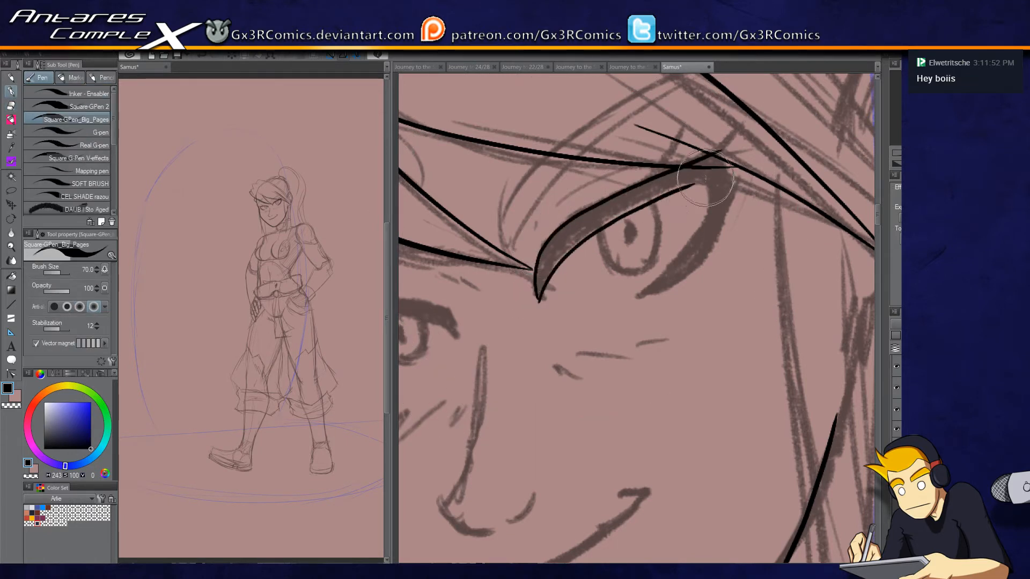
pyautogui.moveTo(639, 296)
pyautogui.mouseDown()
pyautogui.moveTo(701, 212)
pyautogui.moveTo(701, 185)
pyautogui.mouseUp()
pyautogui.hotkey('ctrl', 'z')
pyautogui.moveTo(637, 297)
pyautogui.mouseDown()
pyautogui.moveTo(683, 267)
pyautogui.moveTo(702, 213)
pyautogui.moveTo(697, 185)
pyautogui.mouseUp()
pyautogui.moveTo(637, 296)
pyautogui.mouseDown()
pyautogui.moveTo(708, 255)
pyautogui.moveTo(728, 199)
pyautogui.moveTo(724, 165)
pyautogui.moveTo(712, 154)
pyautogui.moveTo(738, 137)
pyautogui.moveTo(726, 166)
pyautogui.moveTo(651, 188)
pyautogui.mouseUp()
pyautogui.hotkey('ctrl', 'z')
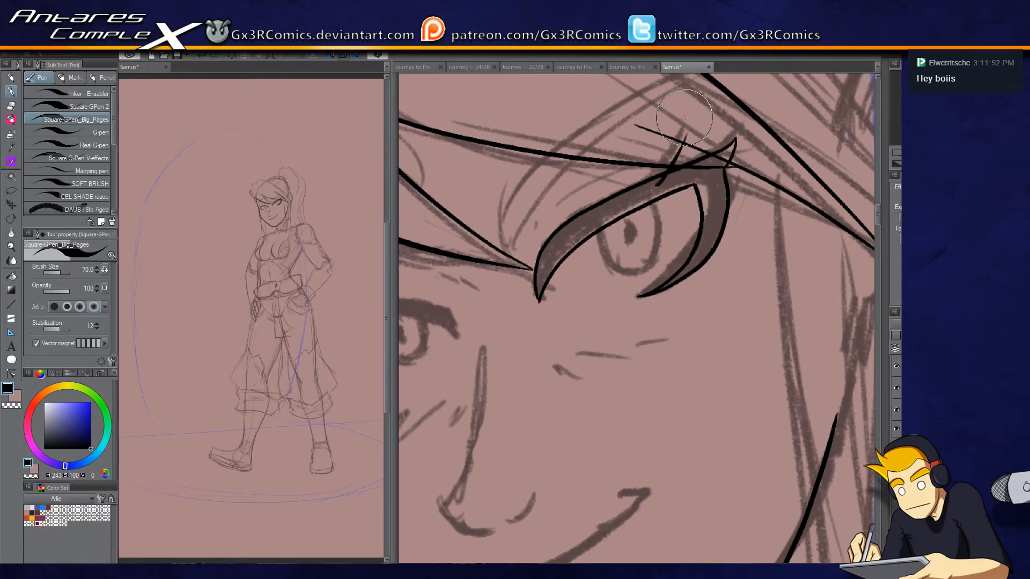
# Step: Add short lash strokes across the upper lid of the right-hand eye
pyautogui.moveTo(680, 131); pyautogui.dragTo(650, 188)
pyautogui.hotkey('ctrl', 'z')
pyautogui.moveTo(693, 135)
pyautogui.mouseDown()
pyautogui.moveTo(655, 193)
pyautogui.moveTo(648, 171)
pyautogui.mouseUp()
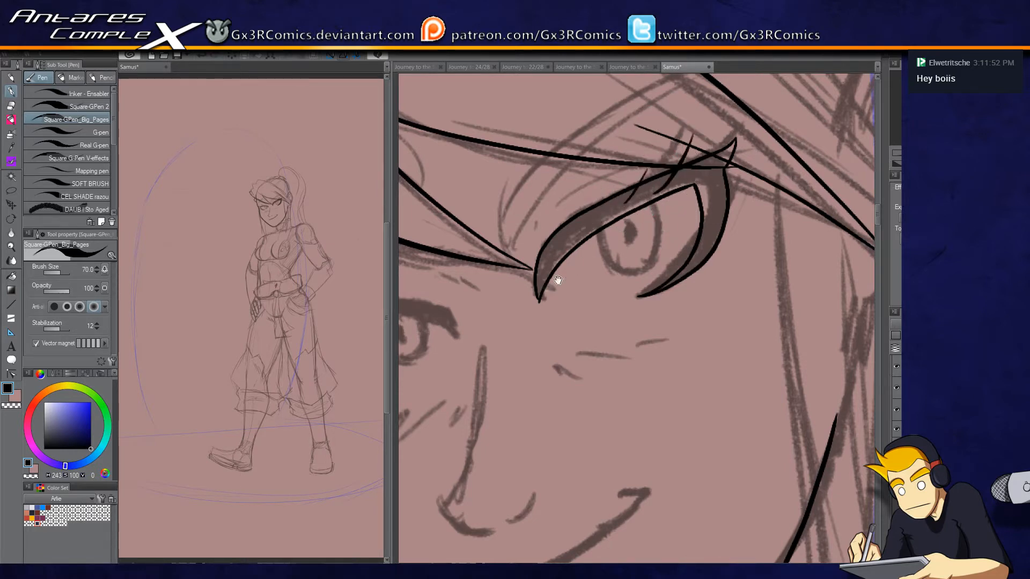
# Step: Ink the upper lid and curved lower lid of the left-hand eye, joining the outer corner to the face contour
pyautogui.moveTo(558, 280); pyautogui.dragTo(636, 192)
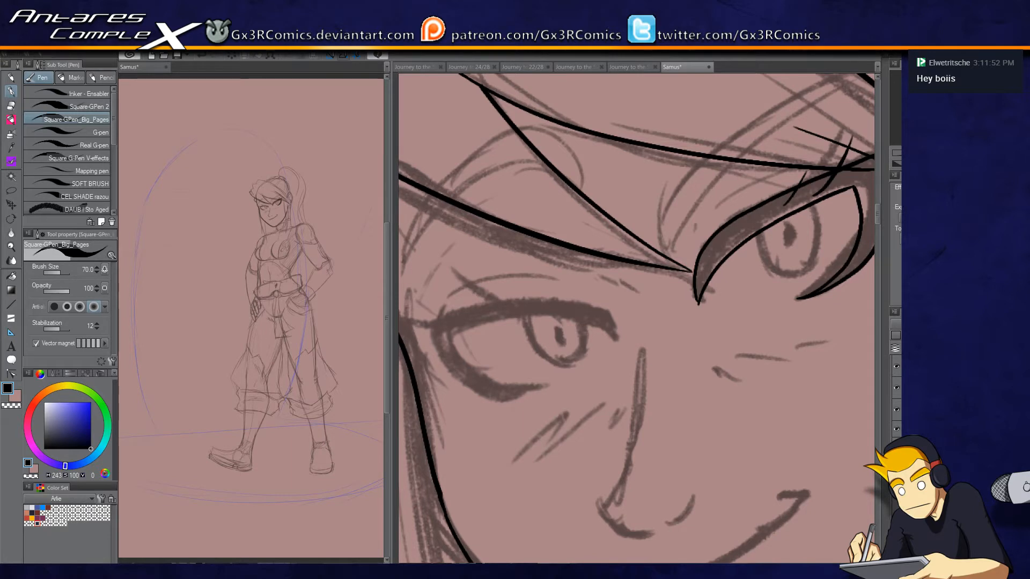
pyautogui.hotkey('ctrl', '+')
pyautogui.moveTo(576, 257); pyautogui.dragTo(686, 214)
pyautogui.moveTo(493, 300)
pyautogui.mouseDown()
pyautogui.moveTo(655, 278)
pyautogui.moveTo(707, 287)
pyautogui.moveTo(721, 307)
pyautogui.moveTo(655, 253)
pyautogui.moveTo(460, 290)
pyautogui.moveTo(612, 364)
pyautogui.mouseUp()
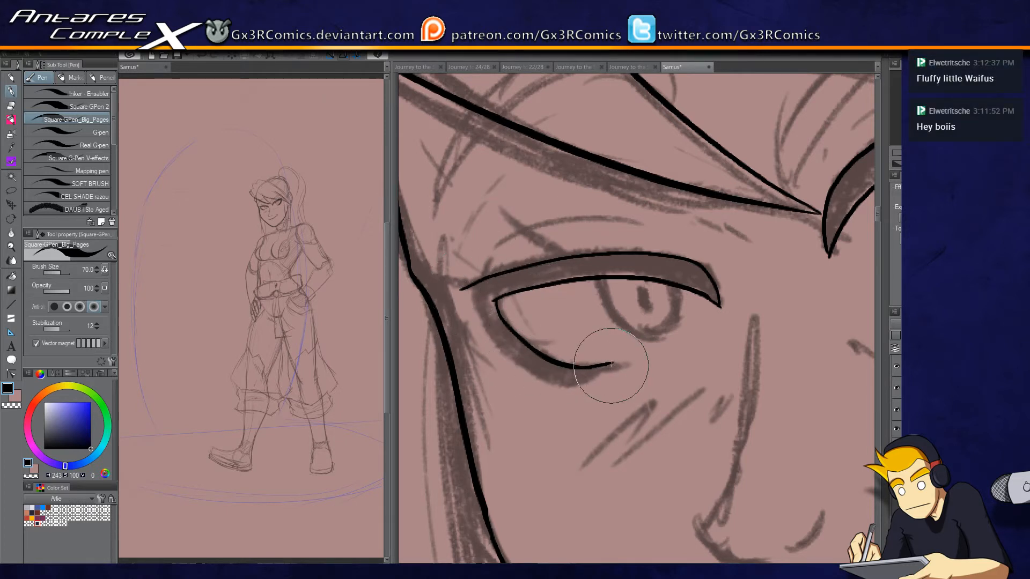
pyautogui.moveTo(613, 363); pyautogui.dragTo(545, 376)
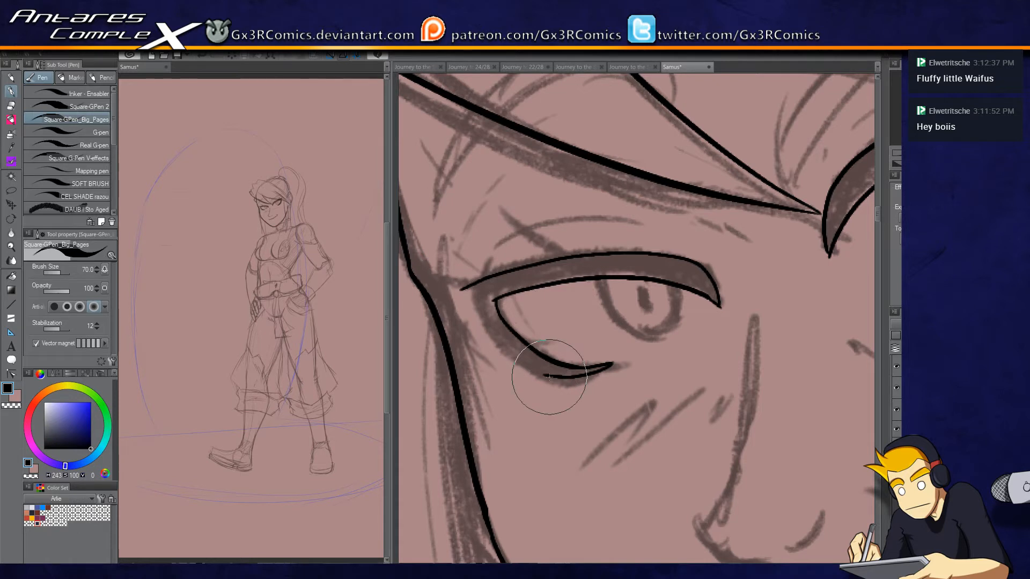
pyautogui.moveTo(552, 376)
pyautogui.mouseDown()
pyautogui.moveTo(430, 291)
pyautogui.moveTo(479, 310)
pyautogui.mouseUp()
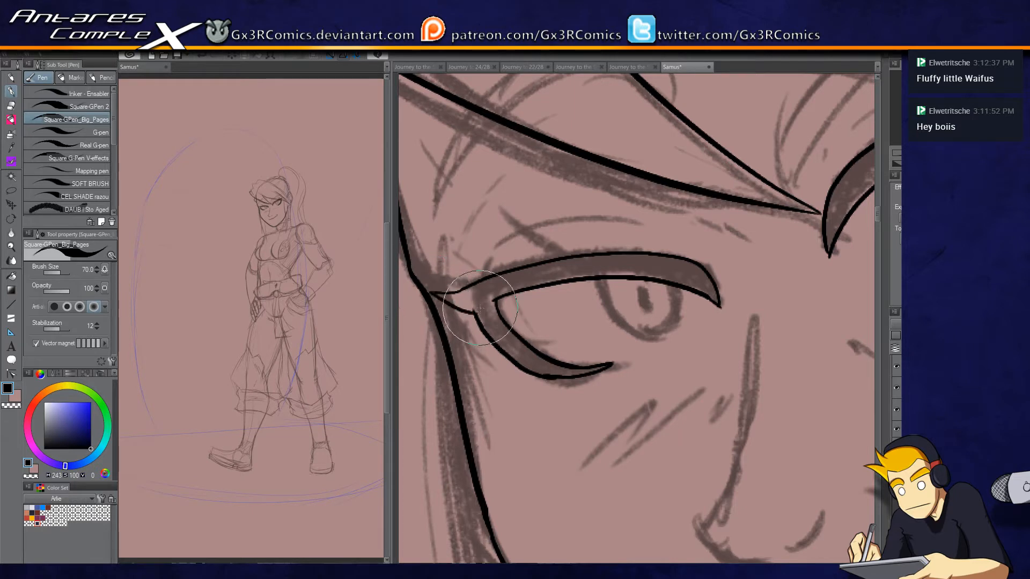
# Step: Add lash strokes to the left-hand eye and ink a thin lid crease above each eye
pyautogui.moveTo(510, 292)
pyautogui.mouseDown()
pyautogui.moveTo(496, 349)
pyautogui.moveTo(545, 336)
pyautogui.moveTo(545, 304)
pyautogui.mouseUp()
pyautogui.moveTo(510, 358); pyautogui.dragTo(466, 329)
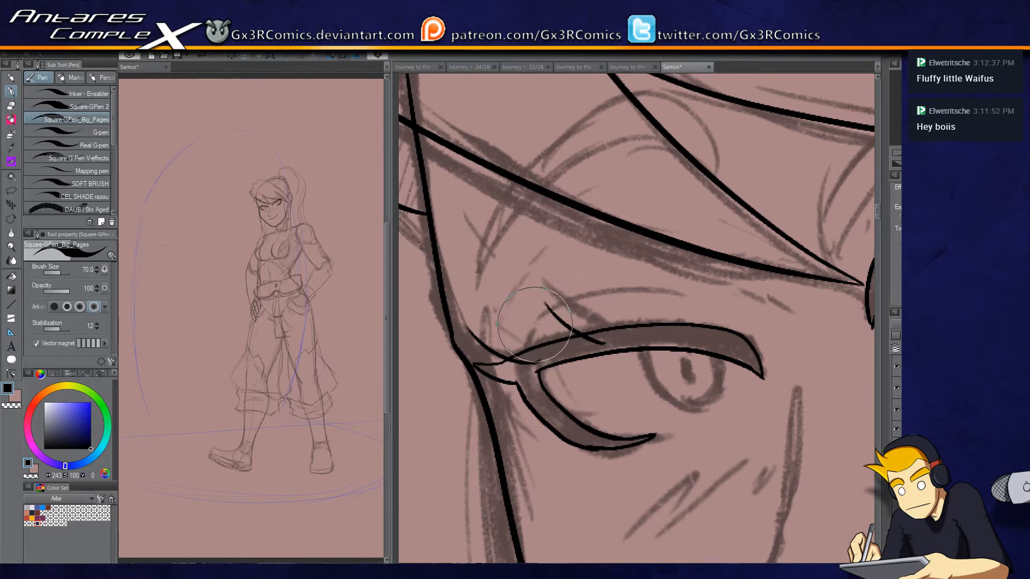
pyautogui.moveTo(731, 361); pyautogui.dragTo(411, 365)
pyautogui.moveTo(580, 268); pyautogui.dragTo(590, 330)
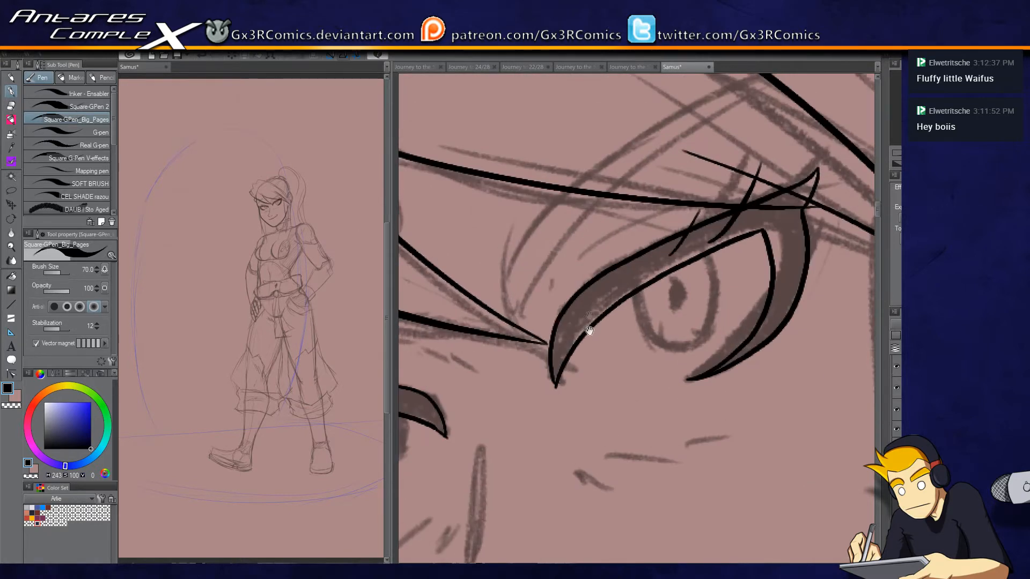
pyautogui.moveTo(572, 262); pyautogui.dragTo(635, 225)
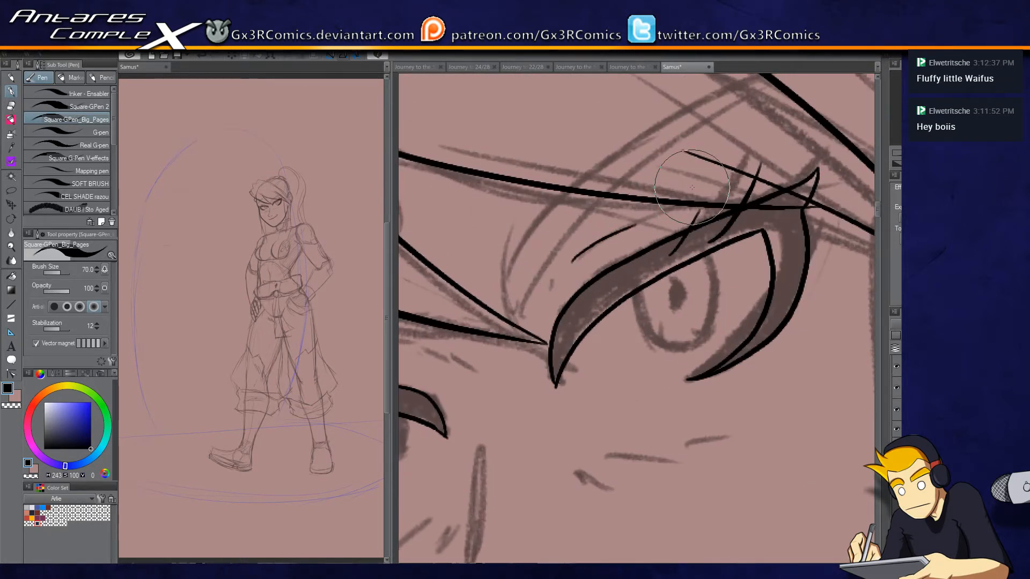
pyautogui.moveTo(467, 359); pyautogui.dragTo(591, 352)
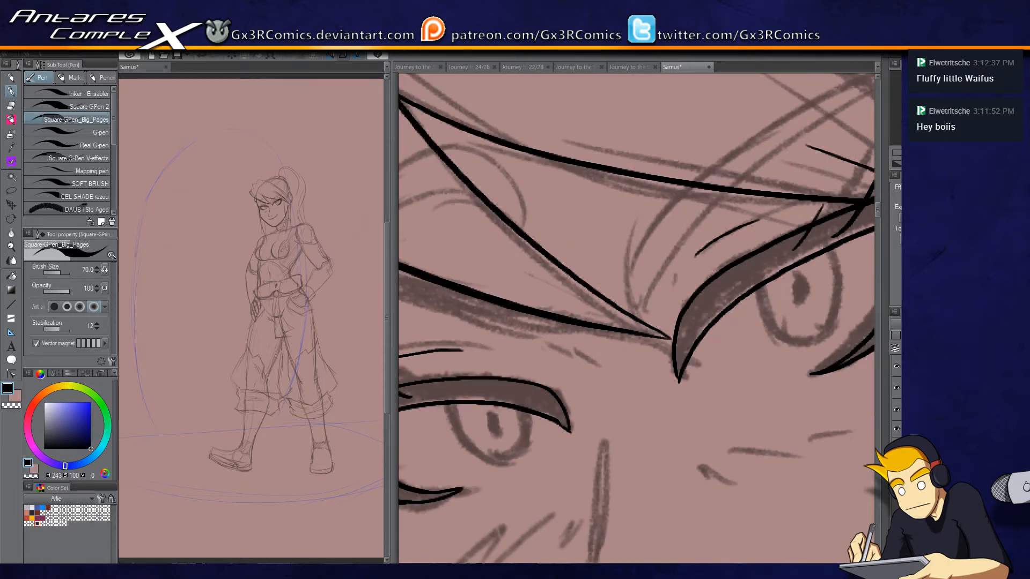
# Step: Ink the upper and lower edges of the eyebrow above the right-hand eye, running through the bangs
pyautogui.moveTo(720, 373); pyautogui.dragTo(587, 368)
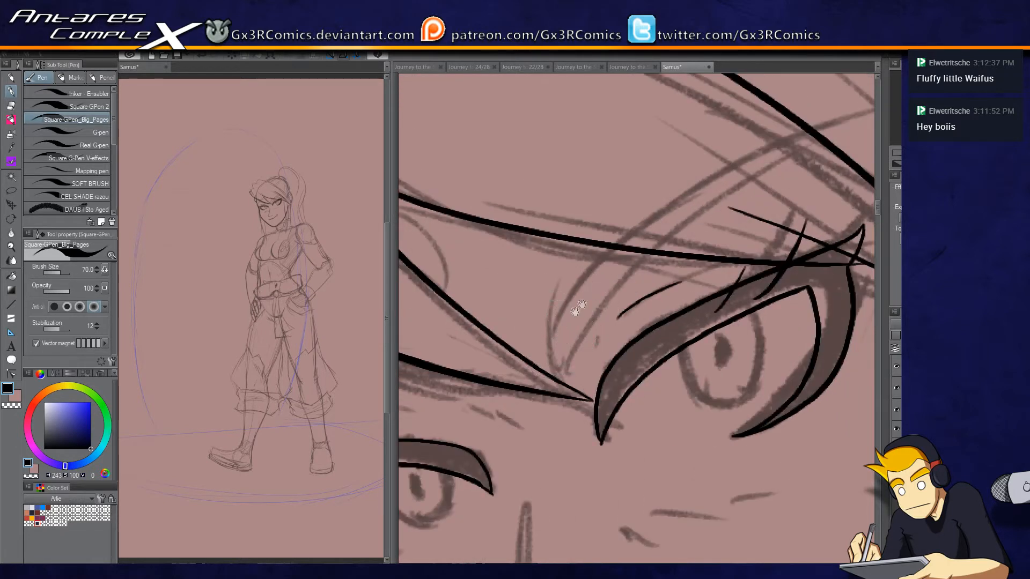
pyautogui.moveTo(539, 248); pyautogui.dragTo(537, 361)
pyautogui.moveTo(502, 448); pyautogui.dragTo(807, 153)
pyautogui.hotkey('ctrl', 'z')
pyautogui.moveTo(492, 378)
pyautogui.mouseDown()
pyautogui.moveTo(686, 241)
pyautogui.moveTo(829, 161)
pyautogui.mouseUp()
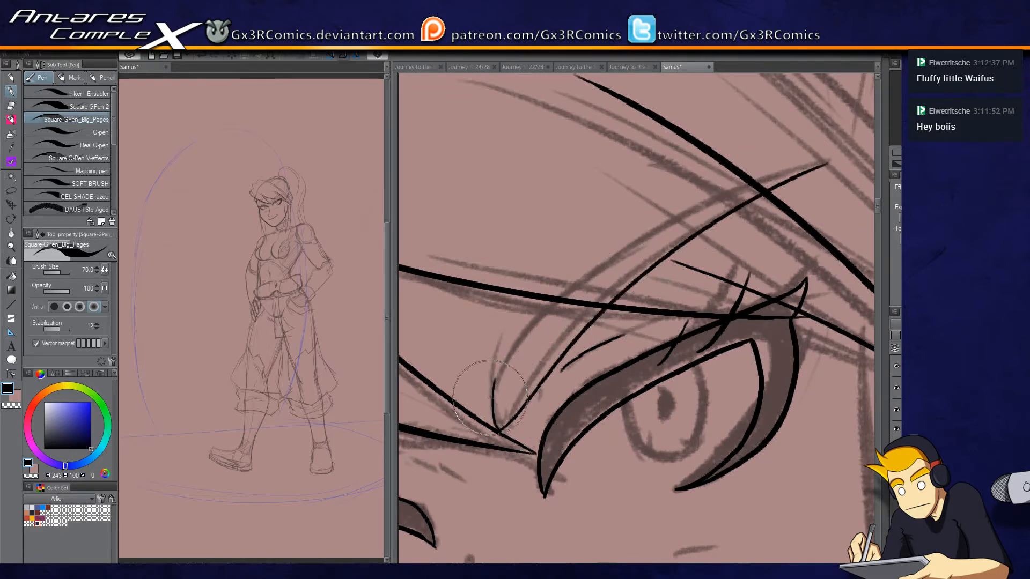
pyautogui.moveTo(495, 382)
pyautogui.mouseDown()
pyautogui.moveTo(579, 287)
pyautogui.moveTo(807, 173)
pyautogui.mouseUp()
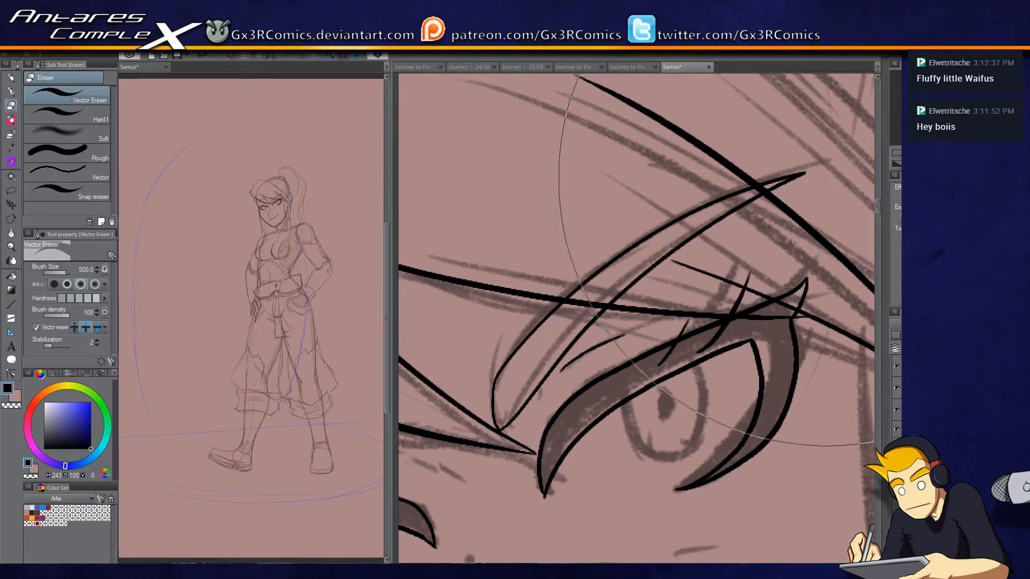
pyautogui.moveTo(807, 173)
pyautogui.mouseDown()
pyautogui.moveTo(621, 305)
pyautogui.moveTo(643, 354)
pyautogui.mouseUp()
# Step: Ink the arched eyebrow outline above the left-hand eye, passing through the bangs
pyautogui.moveTo(453, 365)
pyautogui.mouseDown()
pyautogui.moveTo(461, 327)
pyautogui.moveTo(590, 220)
pyautogui.moveTo(711, 239)
pyautogui.mouseUp()
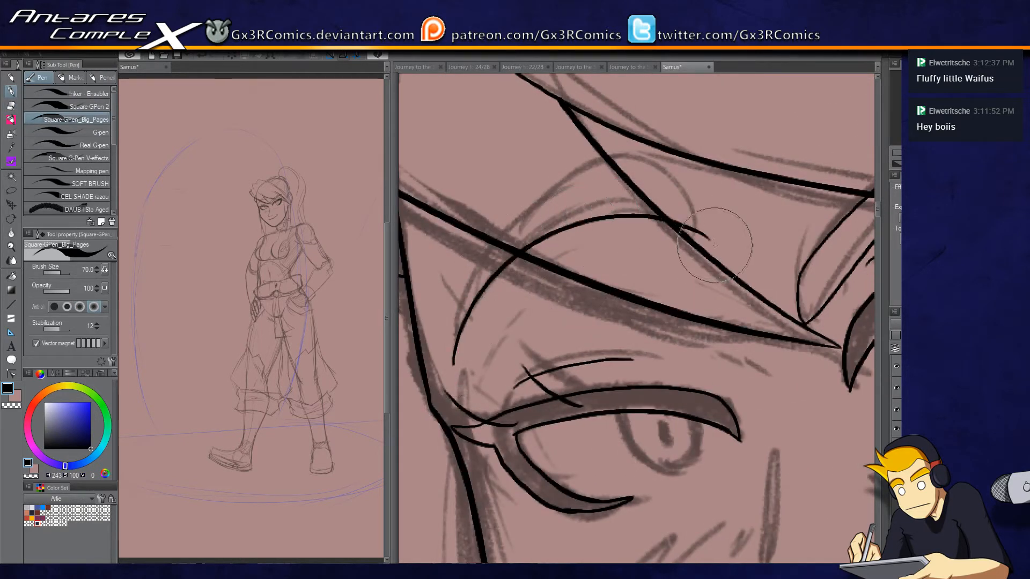
pyautogui.hotkey('ctrl', 'z')
pyautogui.moveTo(453, 365)
pyautogui.mouseDown()
pyautogui.moveTo(694, 223)
pyautogui.moveTo(681, 197)
pyautogui.moveTo(507, 238)
pyautogui.moveTo(455, 352)
pyautogui.moveTo(453, 379)
pyautogui.mouseUp()
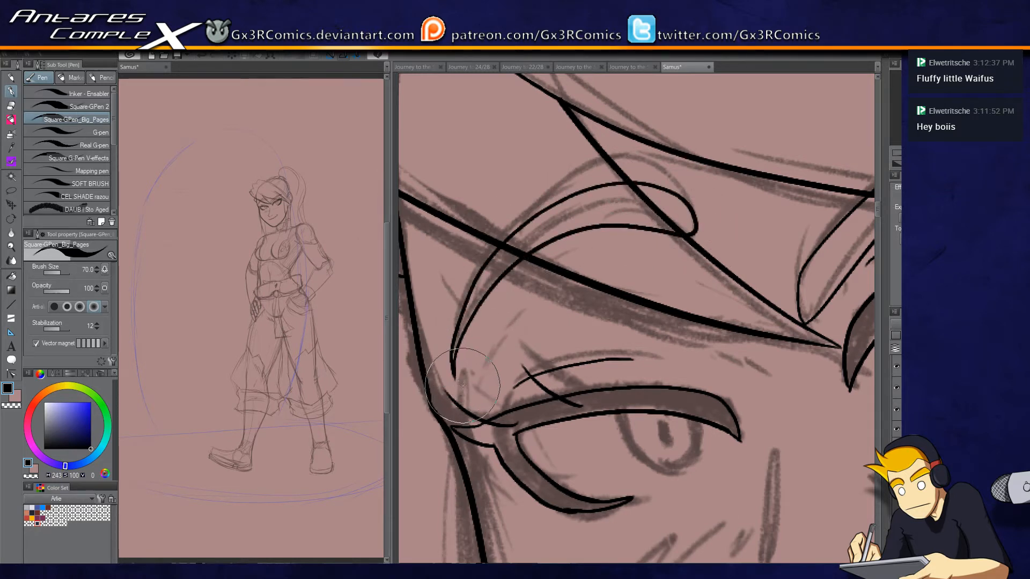
# Step: Ink the rounded iris outline of the left-hand eye beneath its upper lid
pyautogui.moveTo(595, 456); pyautogui.dragTo(574, 355)
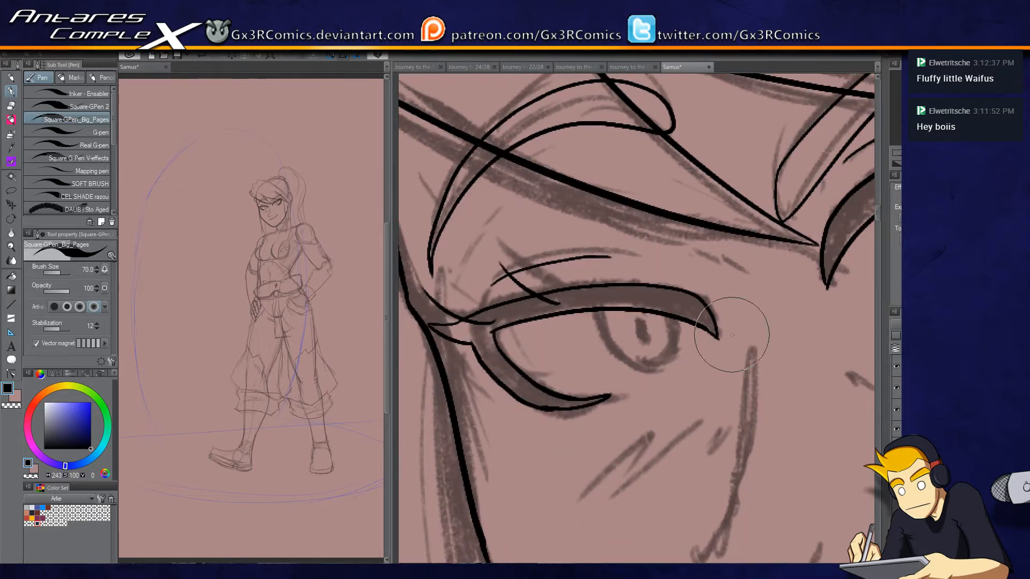
pyautogui.moveTo(631, 339)
pyautogui.mouseDown()
pyautogui.moveTo(547, 313)
pyautogui.moveTo(531, 321)
pyautogui.moveTo(569, 334)
pyautogui.mouseUp()
pyautogui.hotkey('ctrl', 'z')
pyautogui.moveTo(516, 284)
pyautogui.mouseDown()
pyautogui.moveTo(547, 334)
pyautogui.moveTo(589, 328)
pyautogui.moveTo(588, 300)
pyautogui.mouseUp()
pyautogui.moveTo(656, 329)
pyautogui.mouseDown()
pyautogui.moveTo(544, 371)
pyautogui.moveTo(594, 318)
pyautogui.mouseUp()
pyautogui.moveTo(461, 310)
pyautogui.mouseDown()
pyautogui.moveTo(483, 349)
pyautogui.moveTo(520, 358)
pyautogui.moveTo(533, 313)
pyautogui.mouseUp()
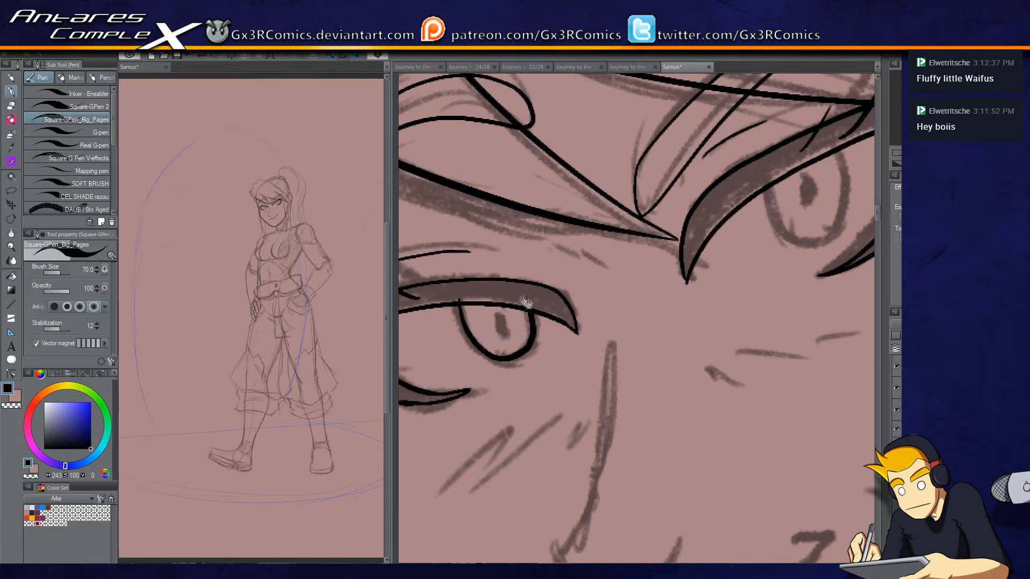
# Step: Ink the iris outline of the right-hand eye, curving down from the upper lid and back up
pyautogui.moveTo(799, 270); pyautogui.dragTo(646, 328)
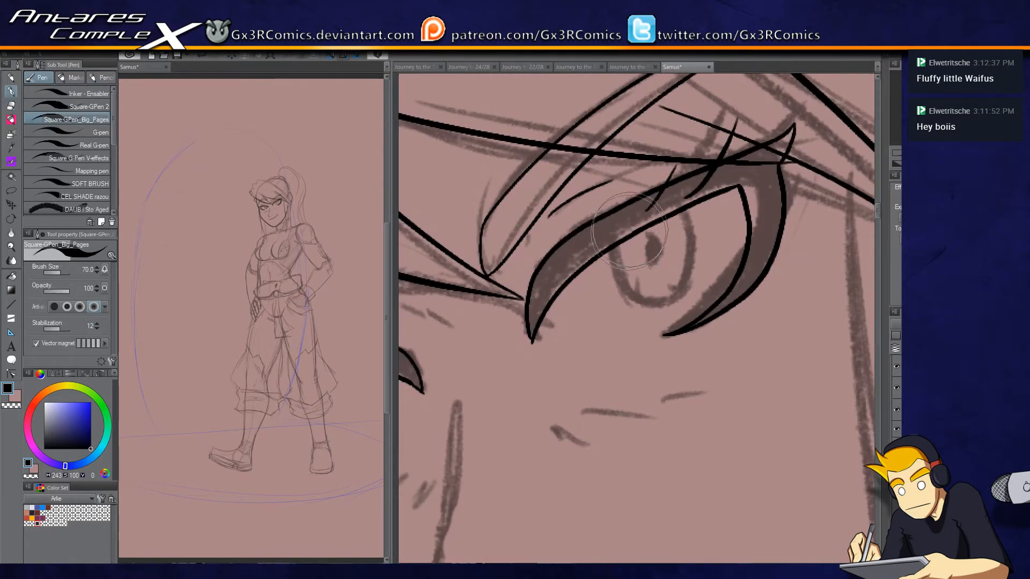
pyautogui.moveTo(615, 242)
pyautogui.mouseDown()
pyautogui.moveTo(631, 300)
pyautogui.moveTo(673, 294)
pyautogui.mouseUp()
pyautogui.moveTo(651, 241); pyautogui.dragTo(654, 262)
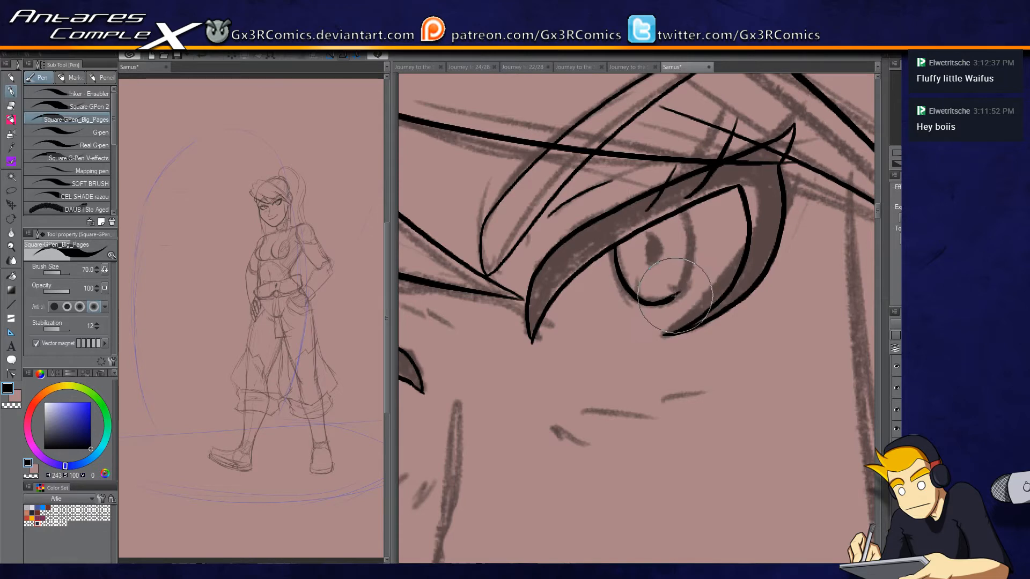
pyautogui.moveTo(674, 294); pyautogui.dragTo(675, 201)
pyautogui.press('e')
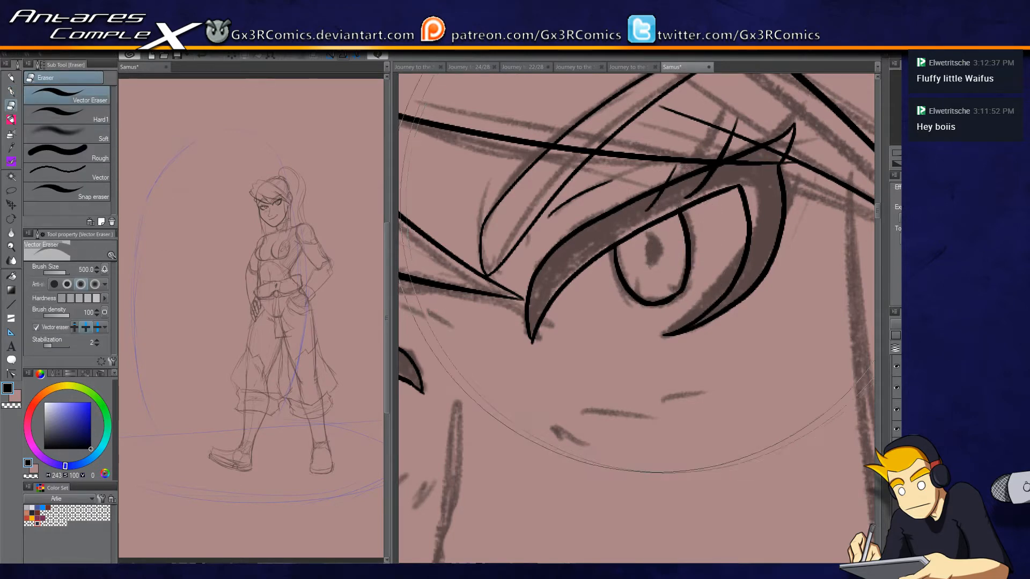
pyautogui.press('p')
# Step: Ink the small crease near the inner eye, the nose line and nostril, and the smiling mouth
pyautogui.moveTo(657, 205); pyautogui.dragTo(655, 340)
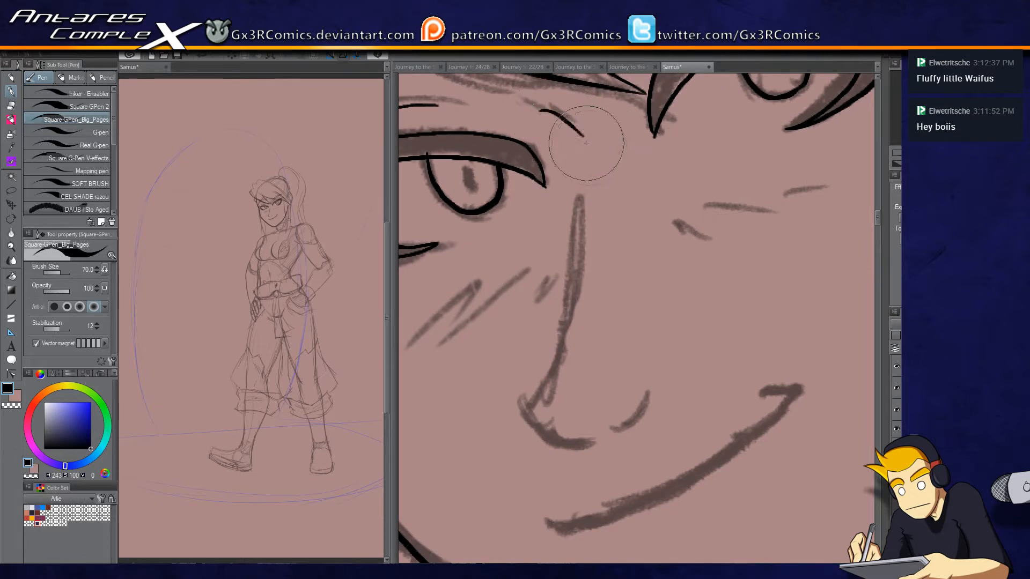
pyautogui.moveTo(551, 111); pyautogui.dragTo(579, 132)
pyautogui.moveTo(578, 197)
pyautogui.mouseDown()
pyautogui.moveTo(568, 298)
pyautogui.moveTo(532, 404)
pyautogui.moveTo(555, 425)
pyautogui.mouseUp()
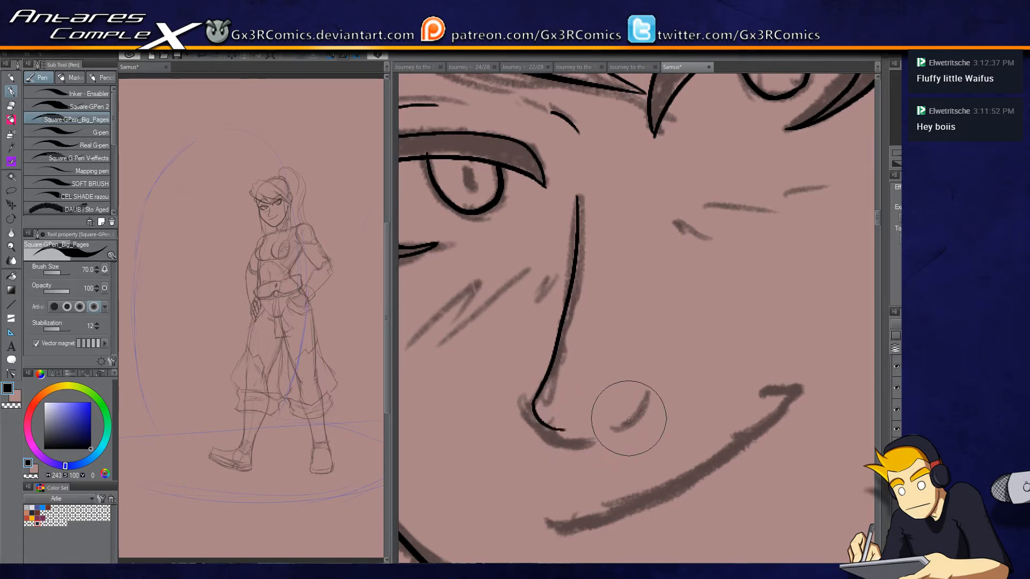
pyautogui.moveTo(644, 385); pyautogui.dragTo(623, 421)
pyautogui.moveTo(668, 458); pyautogui.dragTo(629, 360)
pyautogui.moveTo(509, 429)
pyautogui.mouseDown()
pyautogui.moveTo(529, 435)
pyautogui.moveTo(631, 392)
pyautogui.moveTo(729, 294)
pyautogui.mouseUp()
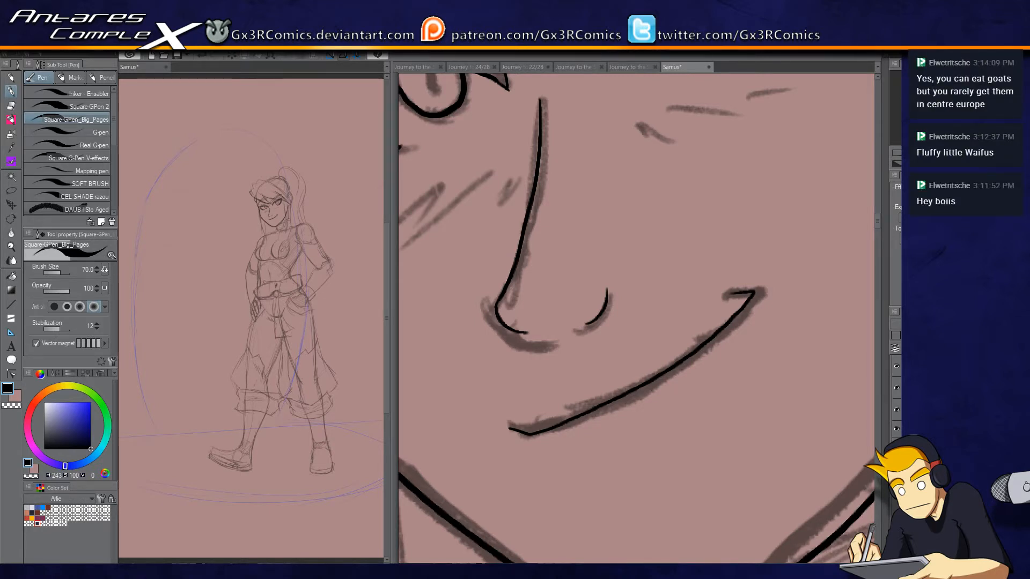
# Step: Ink short slanted blush marks on both cheeks, below the eyes
pyautogui.moveTo(494, 230)
pyautogui.mouseDown()
pyautogui.moveTo(549, 299)
pyautogui.moveTo(581, 215)
pyautogui.mouseUp()
pyautogui.moveTo(603, 203); pyautogui.dragTo(597, 218)
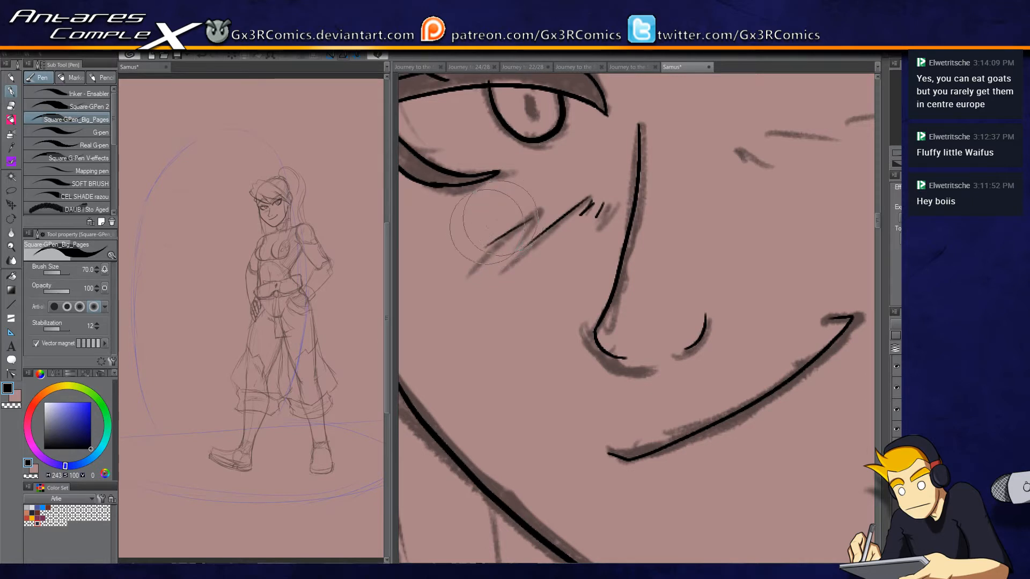
pyautogui.moveTo(756, 133); pyautogui.dragTo(556, 205)
pyautogui.click(538, 221)
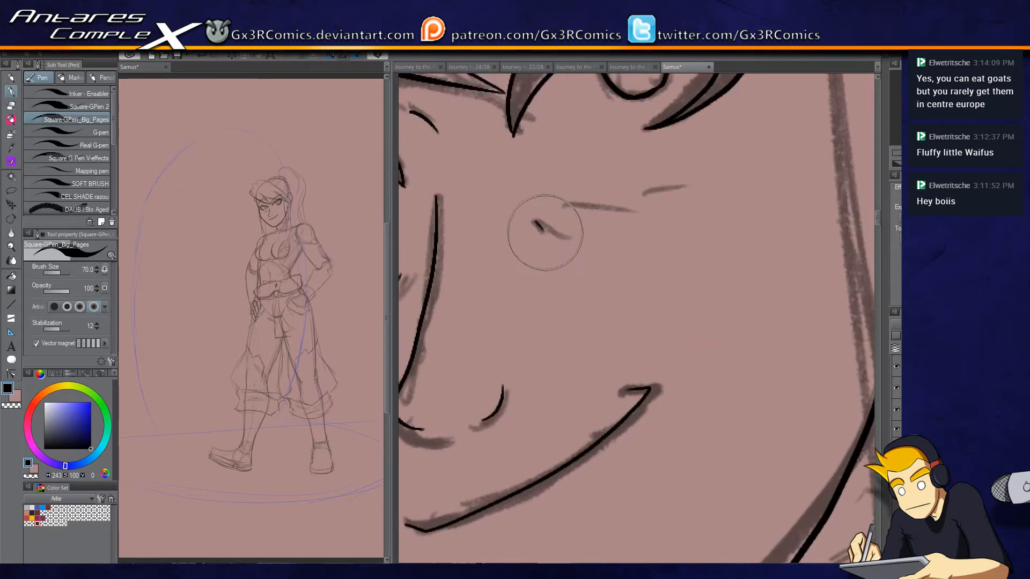
pyautogui.moveTo(551, 216)
pyautogui.mouseDown()
pyautogui.moveTo(540, 224)
pyautogui.moveTo(589, 227)
pyautogui.moveTo(632, 209)
pyautogui.moveTo(653, 179)
pyautogui.moveTo(696, 166)
pyautogui.mouseUp()
pyautogui.moveTo(461, 223); pyautogui.dragTo(544, 258)
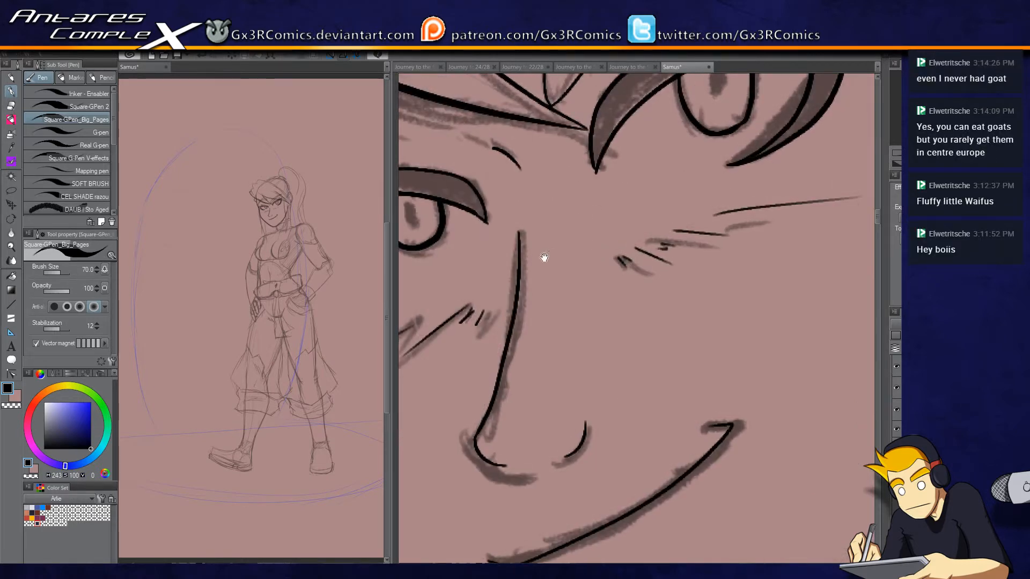
# Step: Remove the nostril stroke and re-ink it slightly higher as a small curved line
pyautogui.scroll(-4, 544, 258)
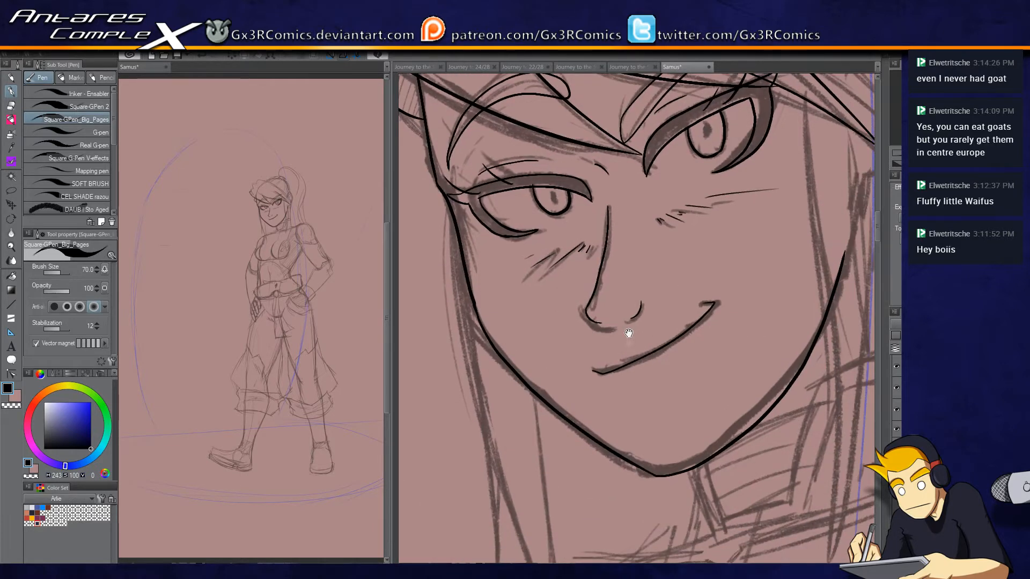
pyautogui.scroll(3, 621, 365)
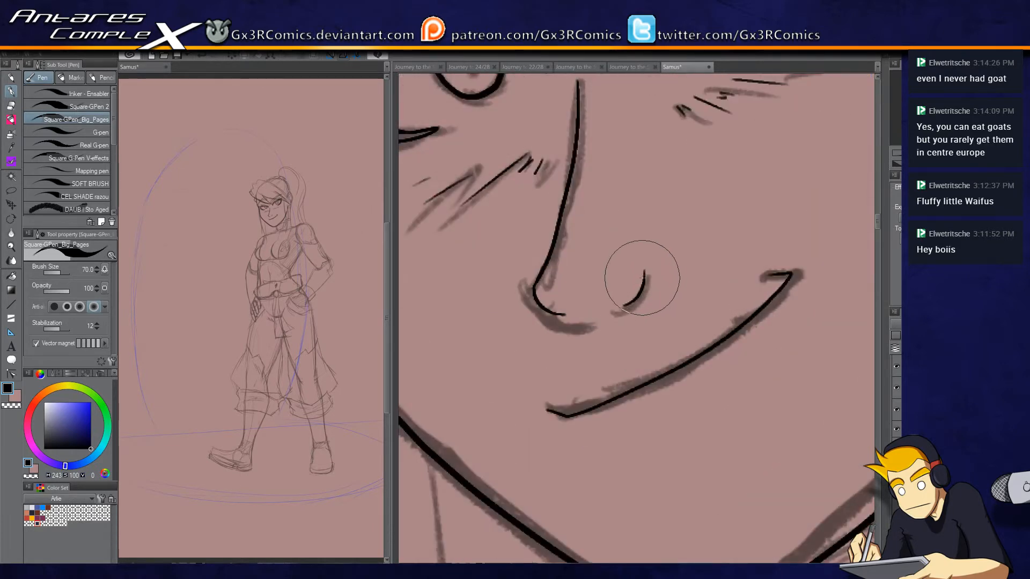
pyautogui.press('e')
pyautogui.press('p')
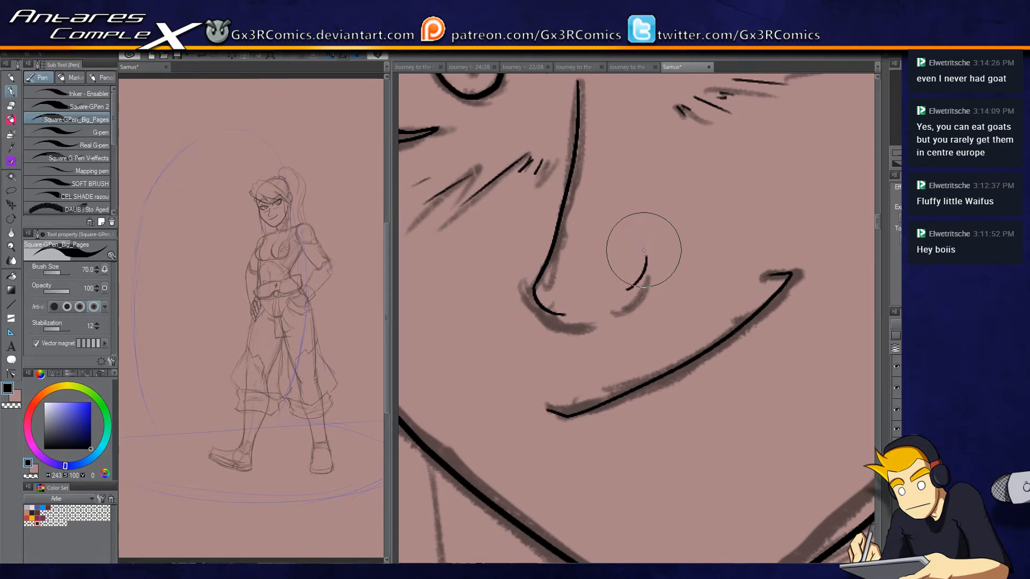
pyautogui.moveTo(627, 290)
pyautogui.mouseDown()
pyautogui.moveTo(647, 256)
pyautogui.moveTo(646, 278)
pyautogui.mouseUp()
pyautogui.hotkey('ctrl', 'z')
pyautogui.scroll(-2, 581, 347)
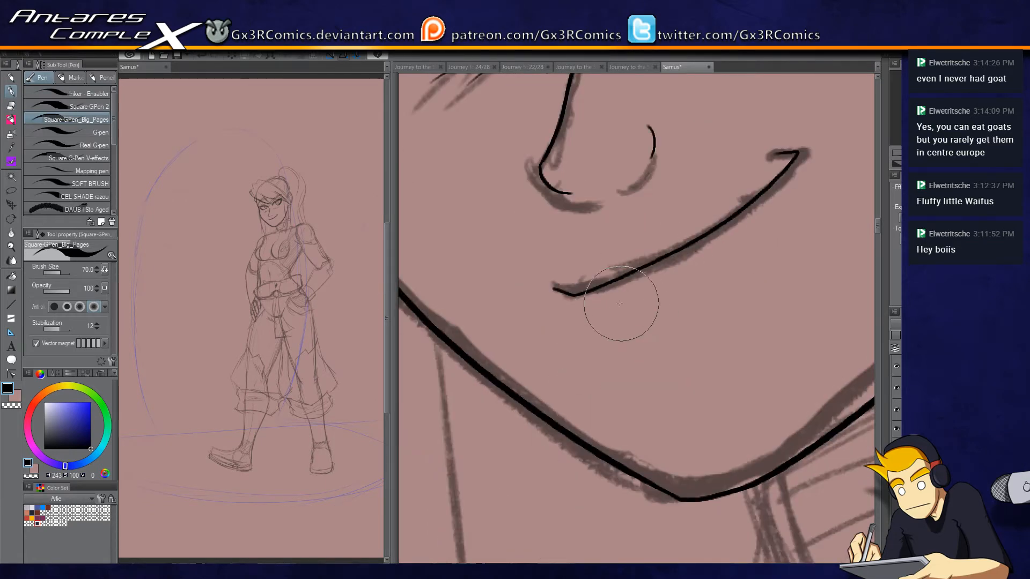
# Step: Ink the left-hand side lock of hair, falling past the face to two pointed tips near the shoulder
pyautogui.scroll(-2, 577, 348)
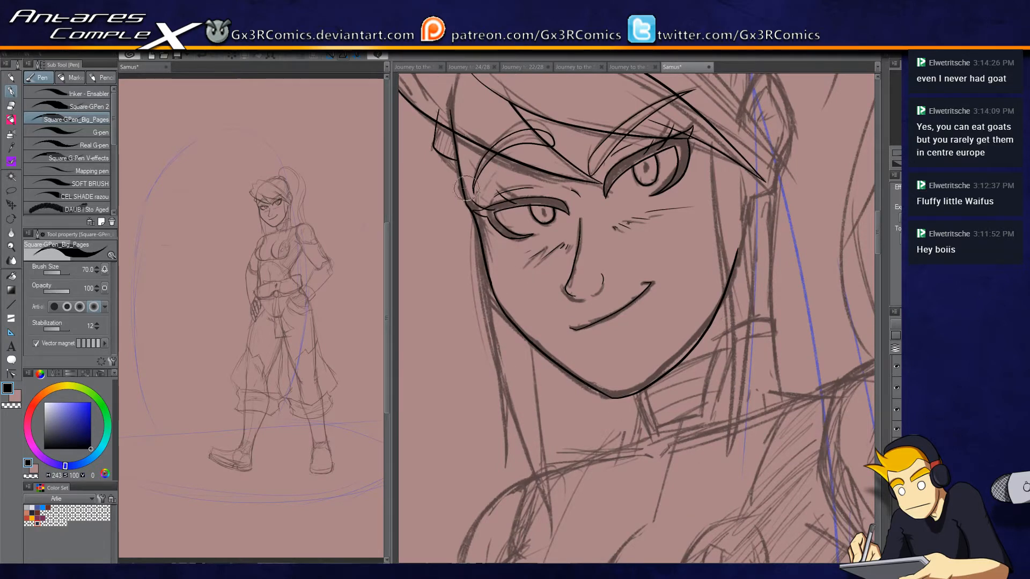
pyautogui.scroll(2, 507, 220)
pyautogui.scroll(1, 491, 161)
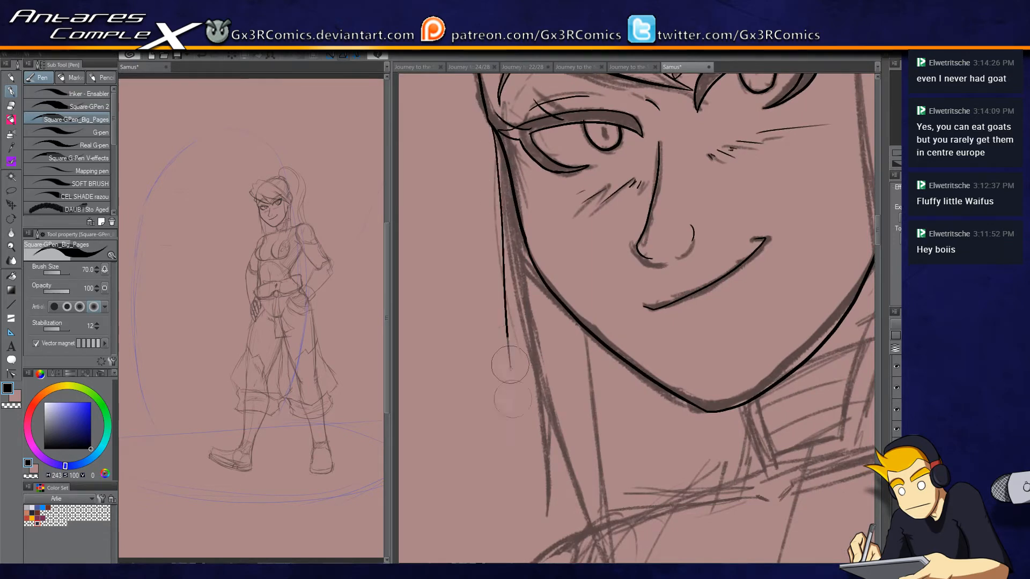
pyautogui.moveTo(492, 124)
pyautogui.mouseDown()
pyautogui.moveTo(538, 375)
pyautogui.moveTo(542, 486)
pyautogui.mouseUp()
pyautogui.scroll(-3, 558, 425)
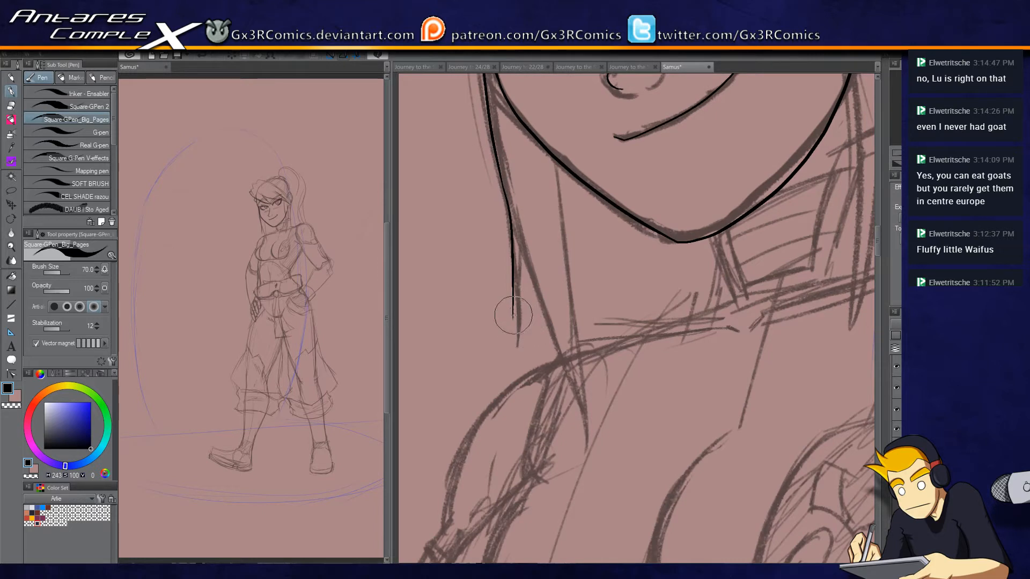
pyautogui.moveTo(514, 319); pyautogui.dragTo(523, 244)
pyautogui.moveTo(518, 234); pyautogui.dragTo(586, 430)
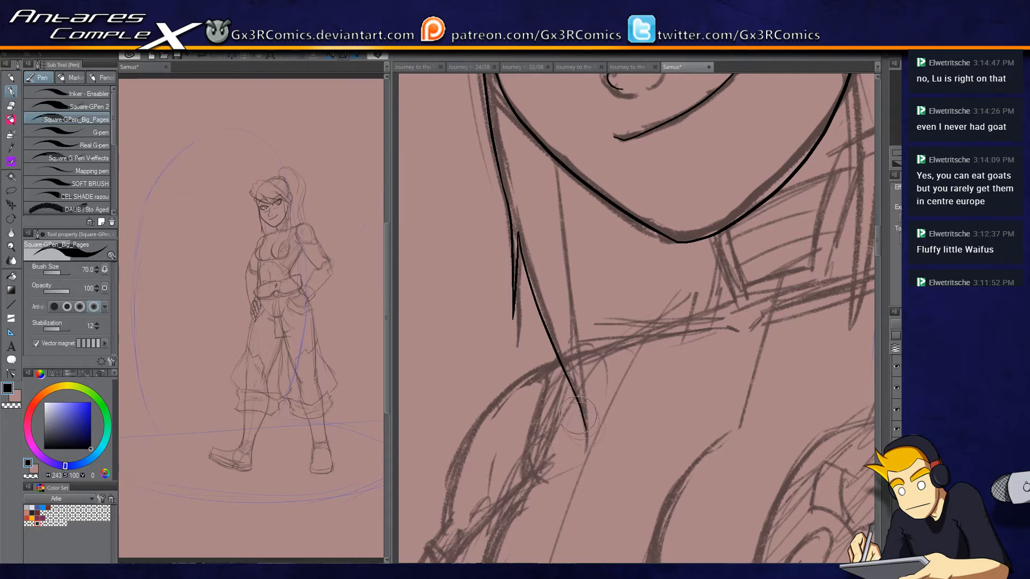
pyautogui.moveTo(586, 427); pyautogui.dragTo(555, 160)
# Step: Ink the edges of the swept bangs over the right-hand temple, meeting in a point at the ear
pyautogui.moveTo(658, 298); pyautogui.dragTo(517, 426)
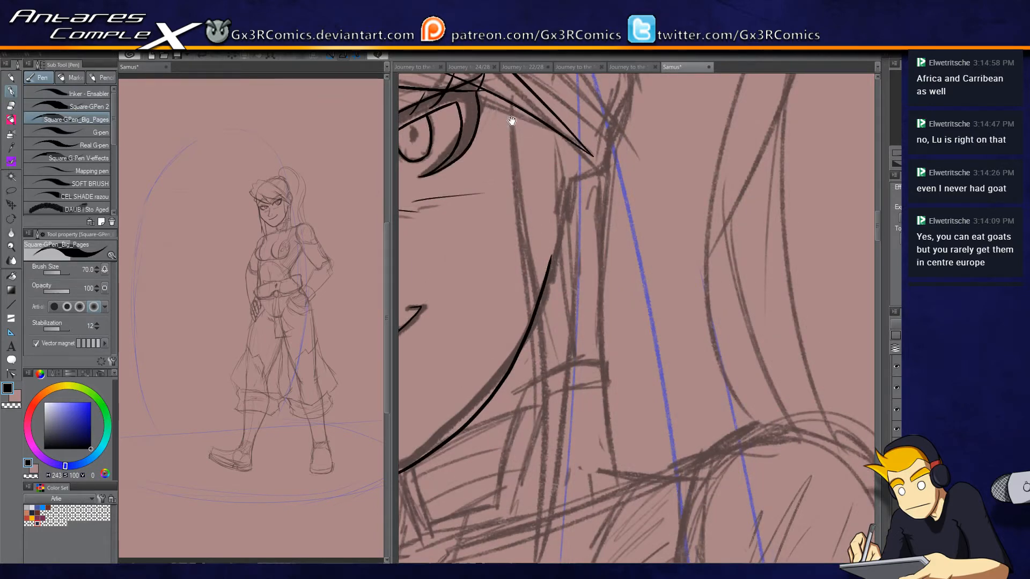
pyautogui.moveTo(512, 121); pyautogui.dragTo(528, 298)
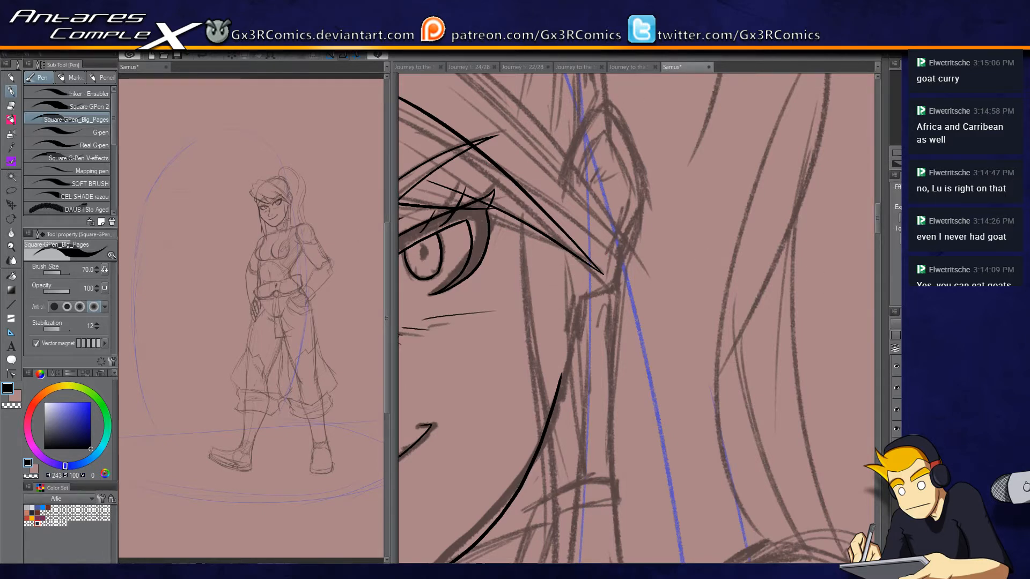
pyautogui.moveTo(552, 183); pyautogui.dragTo(598, 248)
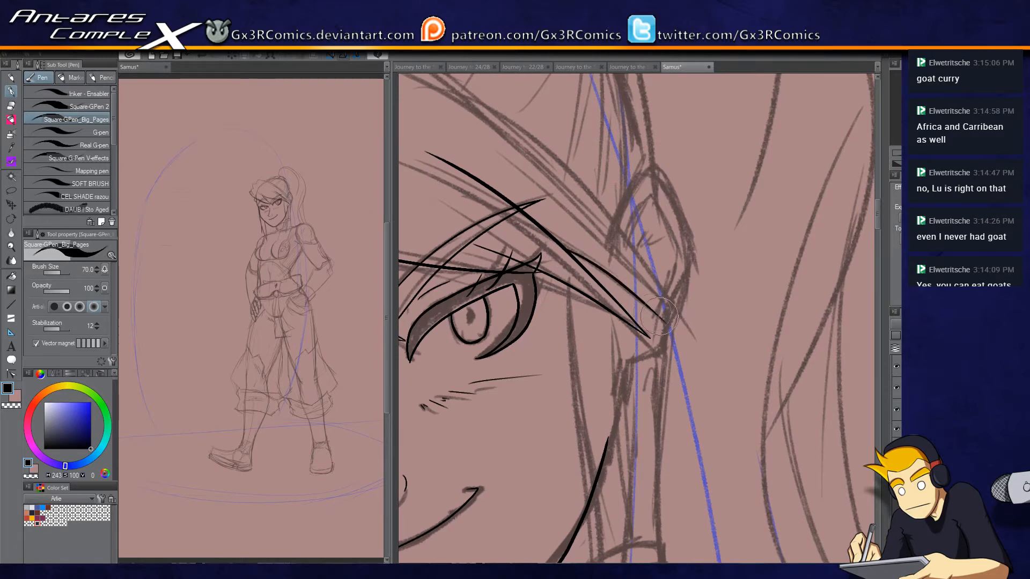
pyautogui.moveTo(670, 318)
pyautogui.mouseDown()
pyautogui.moveTo(750, 365)
pyautogui.moveTo(500, 112)
pyautogui.mouseUp()
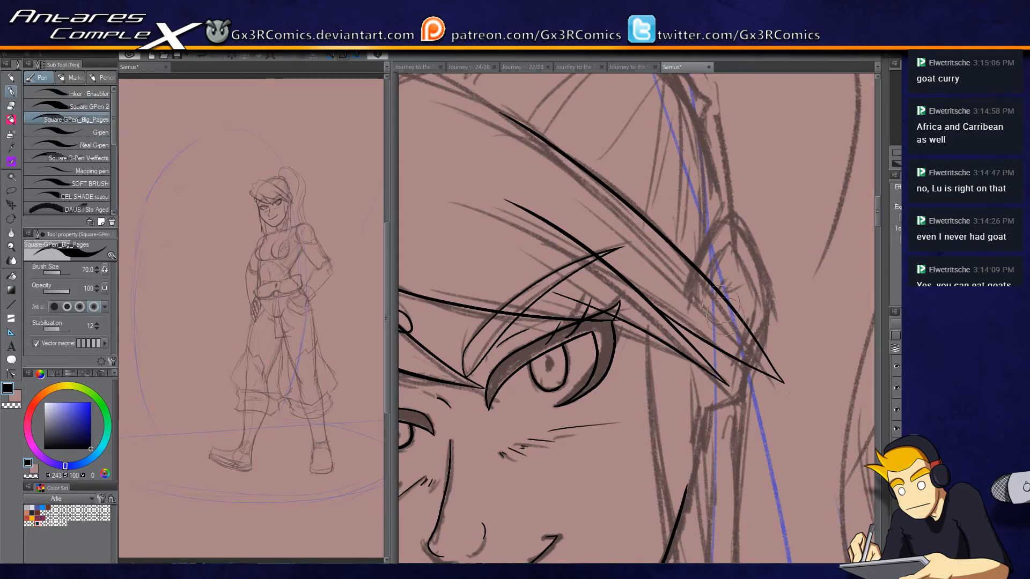
# Step: Ink the ear outline behind the bangs, from its pointed top down to the lobe, redoing unsatisfactory strokes
pyautogui.moveTo(739, 262); pyautogui.dragTo(665, 269)
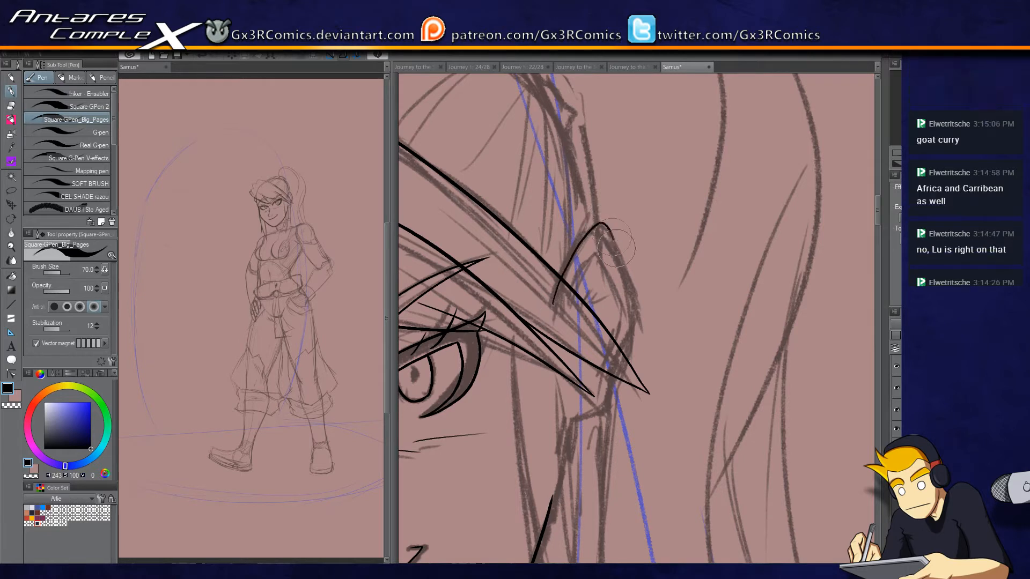
pyautogui.moveTo(555, 303)
pyautogui.mouseDown()
pyautogui.moveTo(585, 242)
pyautogui.moveTo(603, 239)
pyautogui.moveTo(622, 300)
pyautogui.mouseUp()
pyautogui.hotkey('ctrl', 'z')
pyautogui.moveTo(598, 235); pyautogui.dragTo(646, 349)
pyautogui.hotkey('ctrl', 'z')
pyautogui.moveTo(599, 234)
pyautogui.mouseDown()
pyautogui.moveTo(635, 311)
pyautogui.moveTo(621, 372)
pyautogui.moveTo(616, 295)
pyautogui.mouseUp()
pyautogui.hotkey('ctrl', 'z')
pyautogui.moveTo(633, 214)
pyautogui.mouseDown()
pyautogui.moveTo(613, 281)
pyautogui.moveTo(616, 263)
pyautogui.moveTo(597, 306)
pyautogui.moveTo(577, 314)
pyautogui.mouseUp()
# Step: Ink the long right-hand side lock from beneath the bangs, past the jaw and neck to a pointed tip
pyautogui.moveTo(528, 359); pyautogui.dragTo(616, 219)
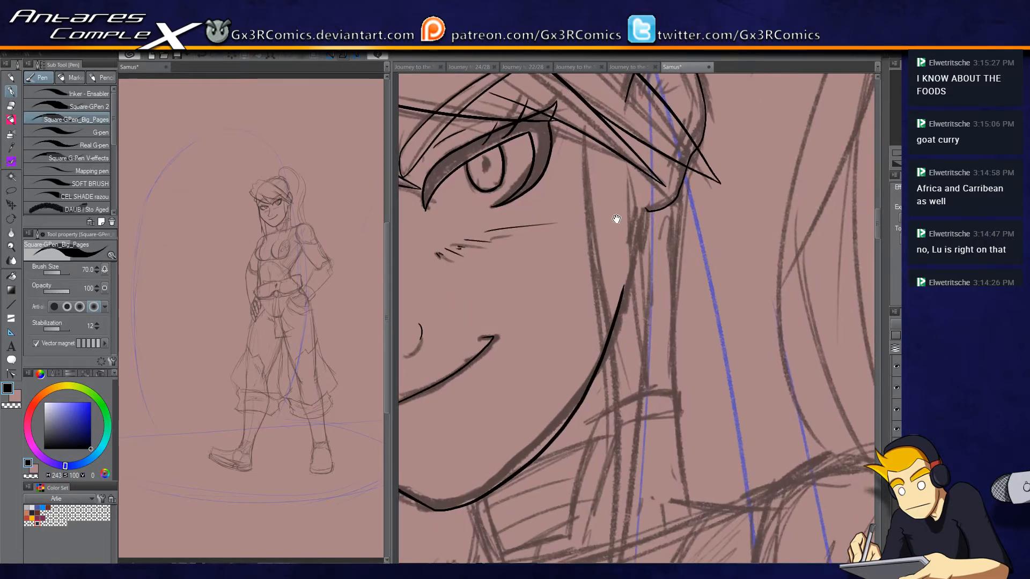
pyautogui.moveTo(585, 117)
pyautogui.mouseDown()
pyautogui.moveTo(600, 514)
pyautogui.moveTo(709, 292)
pyautogui.mouseUp()
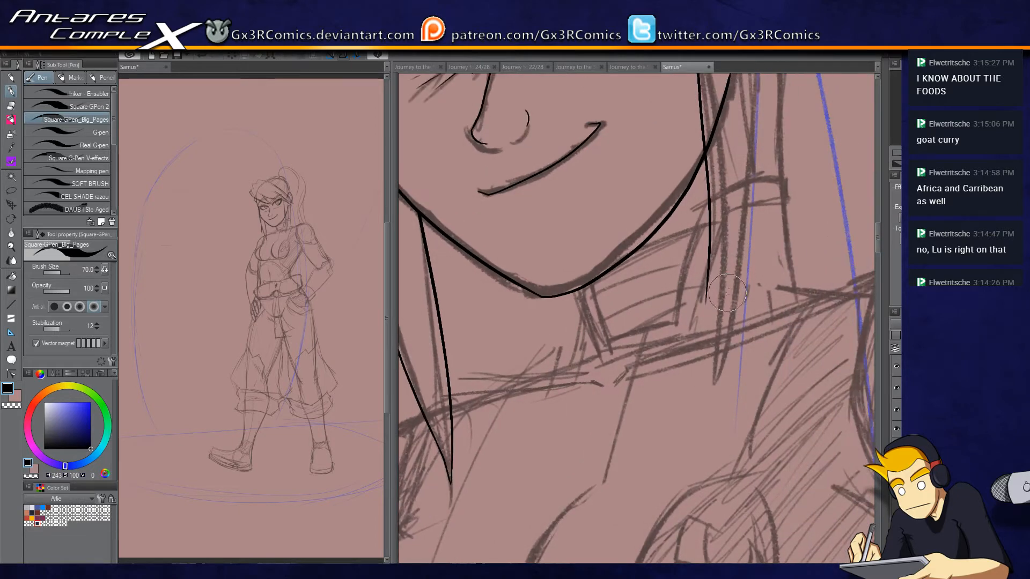
pyautogui.moveTo(695, 344)
pyautogui.mouseDown()
pyautogui.moveTo(653, 432)
pyautogui.moveTo(641, 498)
pyautogui.mouseUp()
pyautogui.moveTo(660, 440); pyautogui.dragTo(642, 499)
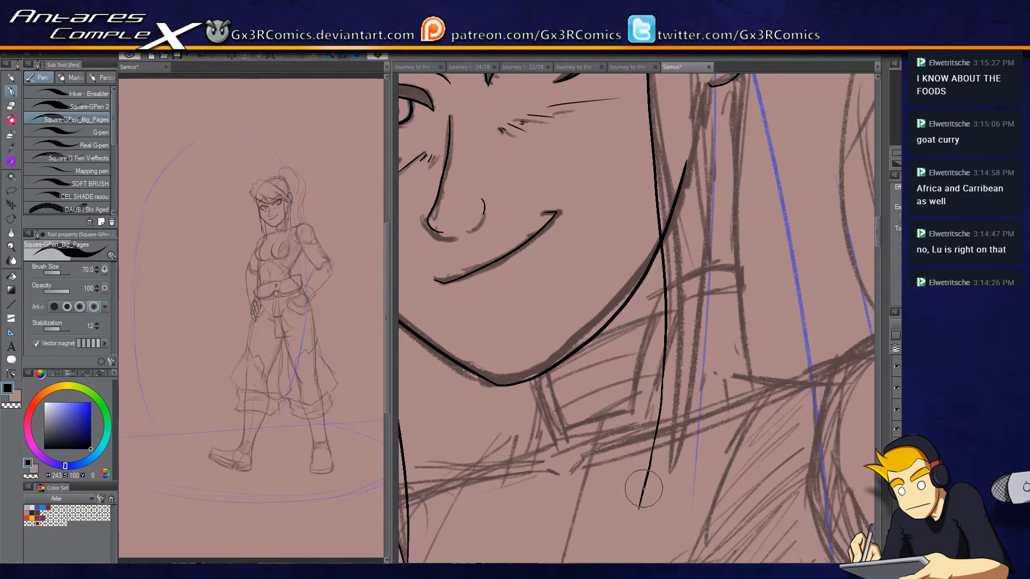
pyautogui.moveTo(665, 396); pyautogui.dragTo(614, 407)
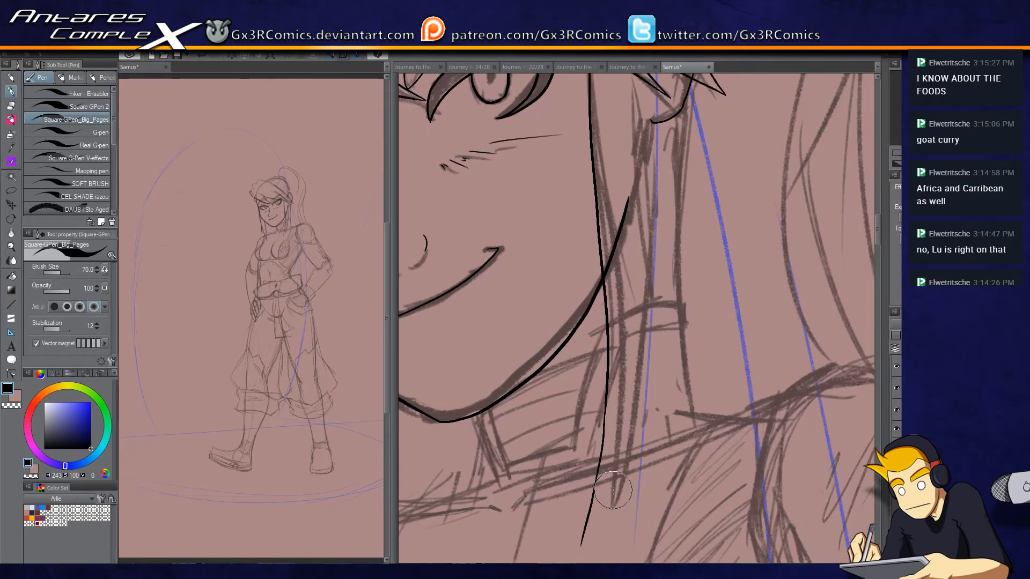
pyautogui.scroll(-2, 616, 489)
pyautogui.moveTo(597, 507)
pyautogui.mouseDown()
pyautogui.moveTo(629, 354)
pyautogui.moveTo(625, 167)
pyautogui.mouseUp()
pyautogui.press('e')
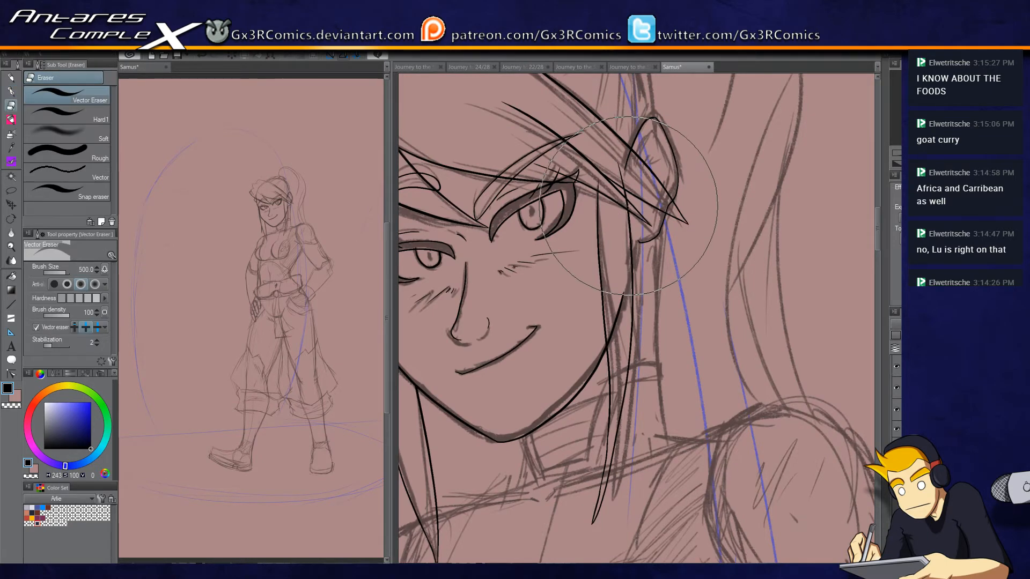
pyautogui.press('p')
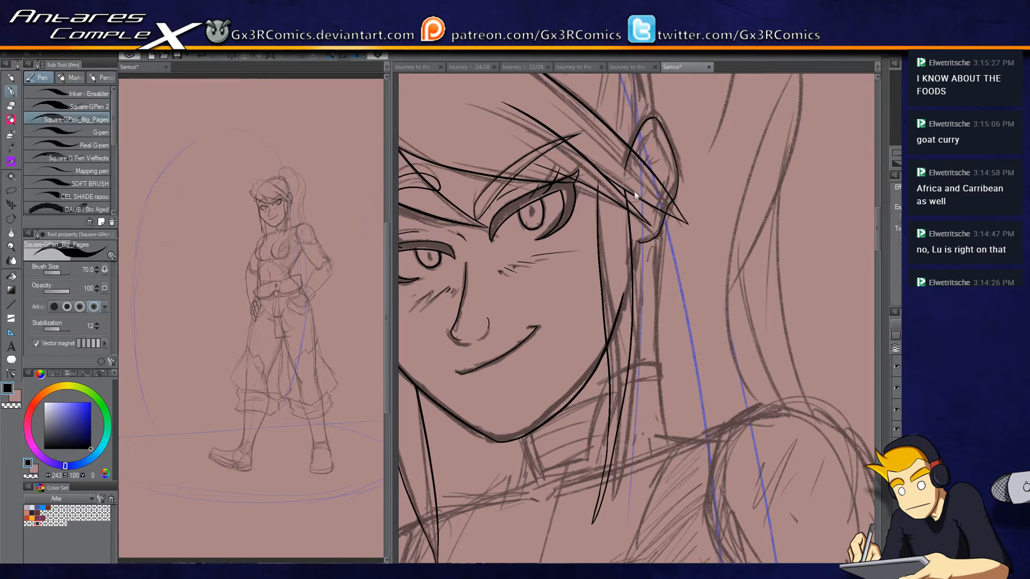
pyautogui.moveTo(632, 478); pyautogui.dragTo(622, 391)
pyautogui.moveTo(610, 236); pyautogui.dragTo(598, 382)
# Step: Extend the upper edge of the swept bangs across the head to the front of the hair
pyautogui.moveTo(643, 196); pyautogui.dragTo(685, 179)
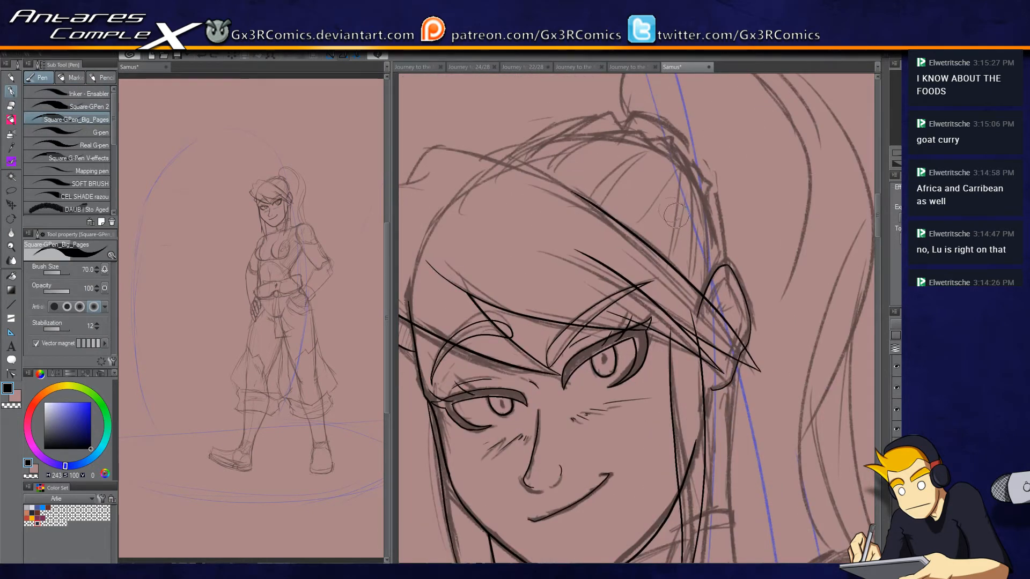
pyautogui.moveTo(589, 200); pyautogui.dragTo(426, 147)
pyautogui.moveTo(491, 160); pyautogui.dragTo(637, 167)
pyautogui.moveTo(572, 156)
pyautogui.mouseDown()
pyautogui.moveTo(509, 246)
pyautogui.moveTo(594, 207)
pyautogui.mouseUp()
pyautogui.moveTo(630, 340); pyautogui.dragTo(600, 343)
# Step: Ink the wavy crown outline over the head, past the ponytail base and down to the ear
pyautogui.moveTo(749, 229); pyautogui.dragTo(630, 247)
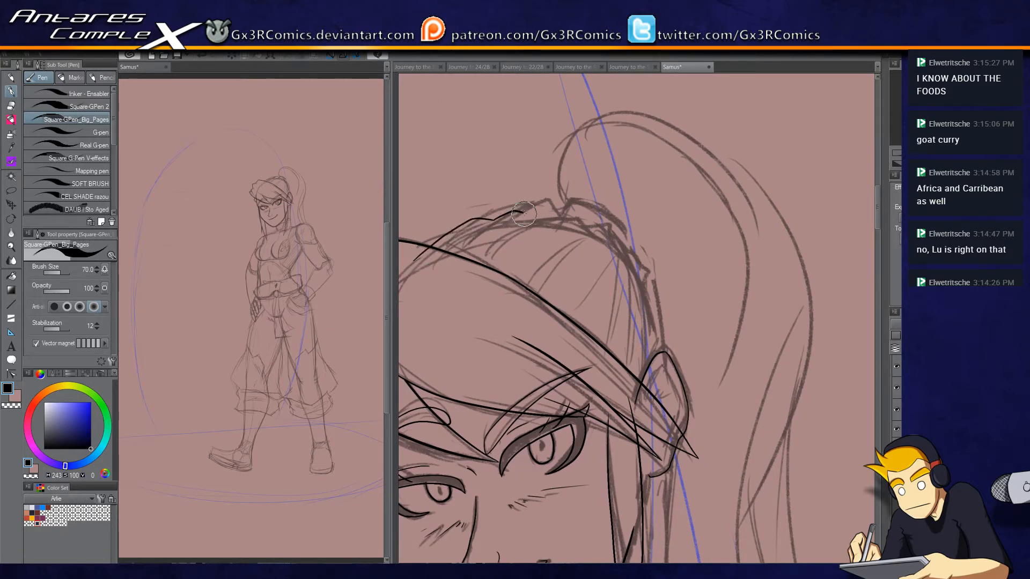
pyautogui.moveTo(562, 213)
pyautogui.mouseDown()
pyautogui.moveTo(586, 207)
pyautogui.moveTo(630, 229)
pyautogui.moveTo(673, 358)
pyautogui.mouseUp()
pyautogui.press('e')
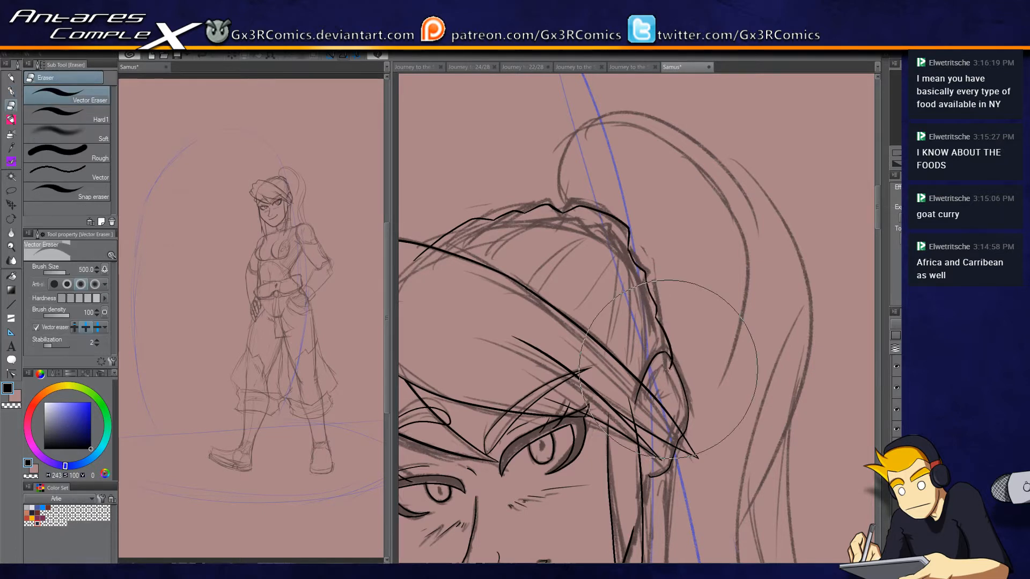
pyautogui.press('p')
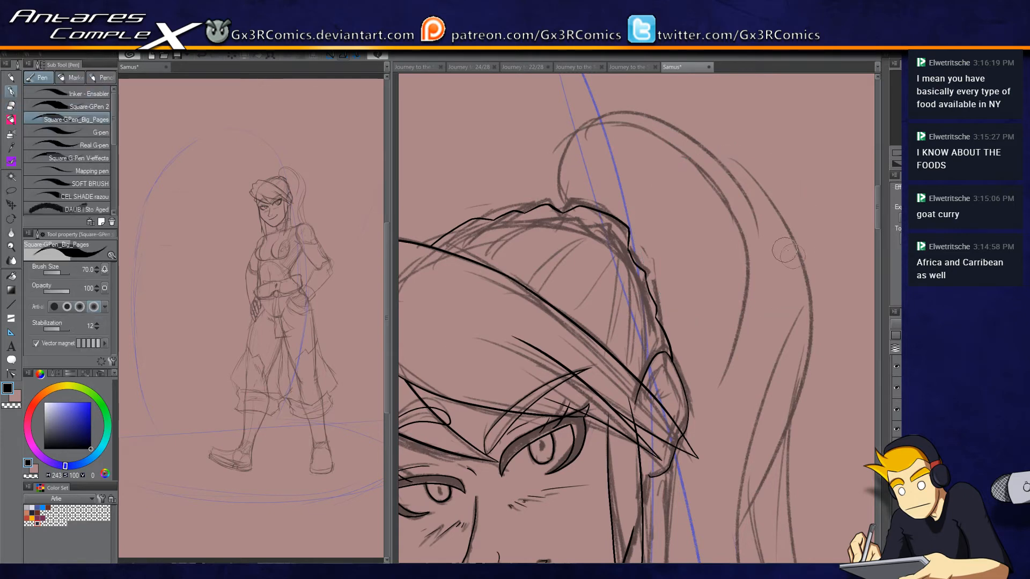
pyautogui.moveTo(789, 314); pyautogui.dragTo(707, 351)
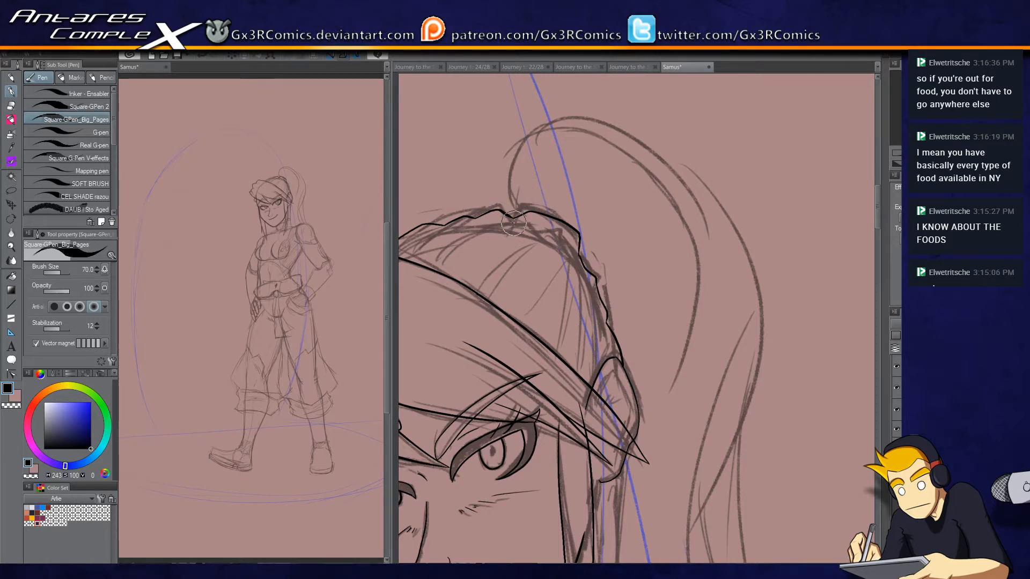
# Step: Ink the raised hair edge from the ponytail base down the back of the crown, redoing the first stroke and trimming the overlap
pyautogui.moveTo(504, 220)
pyautogui.mouseDown()
pyautogui.moveTo(582, 228)
pyautogui.moveTo(579, 276)
pyautogui.mouseUp()
pyautogui.hotkey('ctrl', 'z')
pyautogui.moveTo(505, 224)
pyautogui.mouseDown()
pyautogui.moveTo(528, 206)
pyautogui.moveTo(594, 264)
pyautogui.moveTo(580, 278)
pyautogui.mouseUp()
pyautogui.press('e')
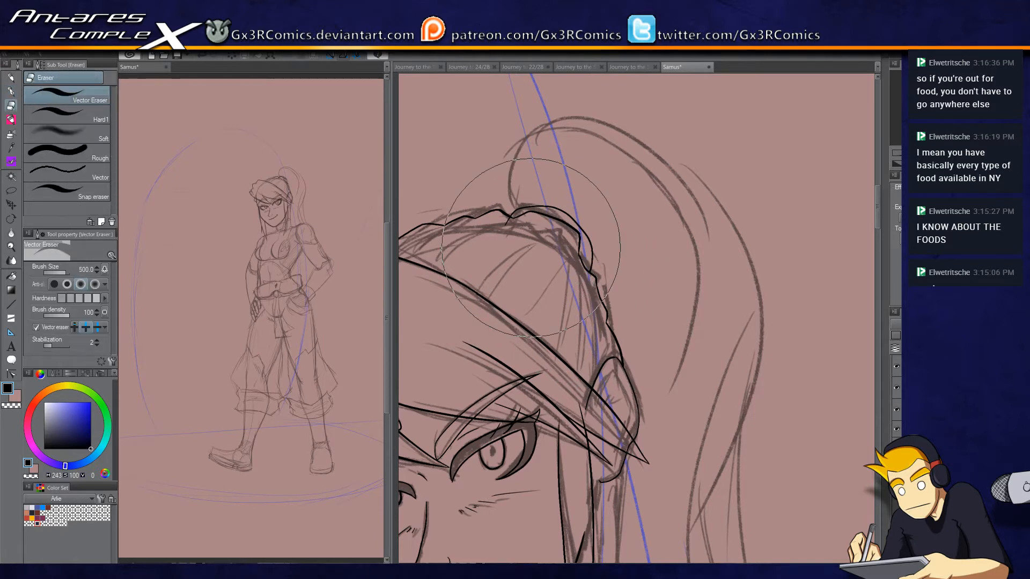
# Step: Ink the ponytail's outer edge from its base, over the arched top and down the back, redoing the long curve
pyautogui.press('p')
pyautogui.moveTo(513, 213); pyautogui.dragTo(513, 154)
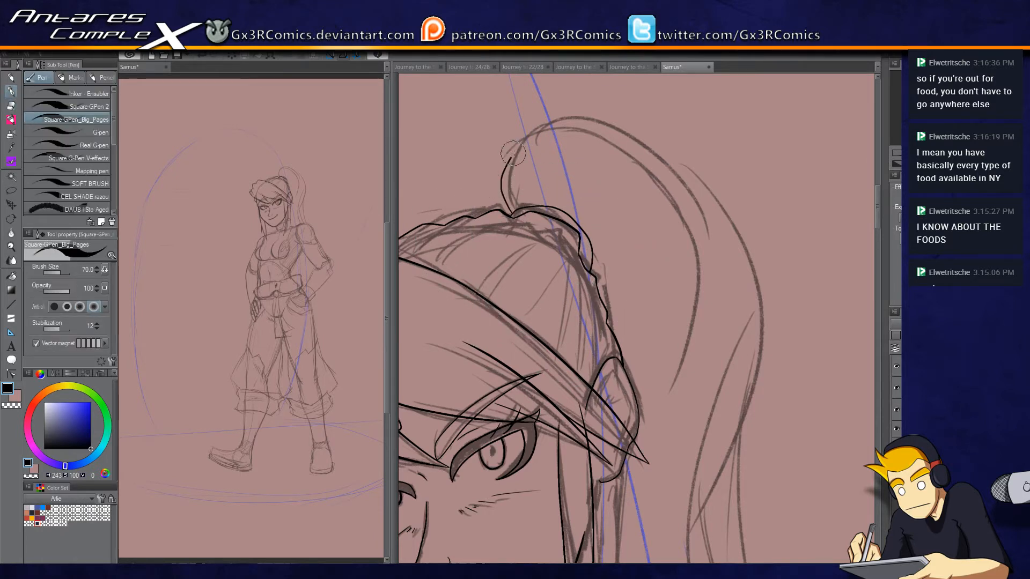
pyautogui.moveTo(560, 125); pyautogui.dragTo(598, 125)
pyautogui.moveTo(611, 193); pyautogui.dragTo(565, 188)
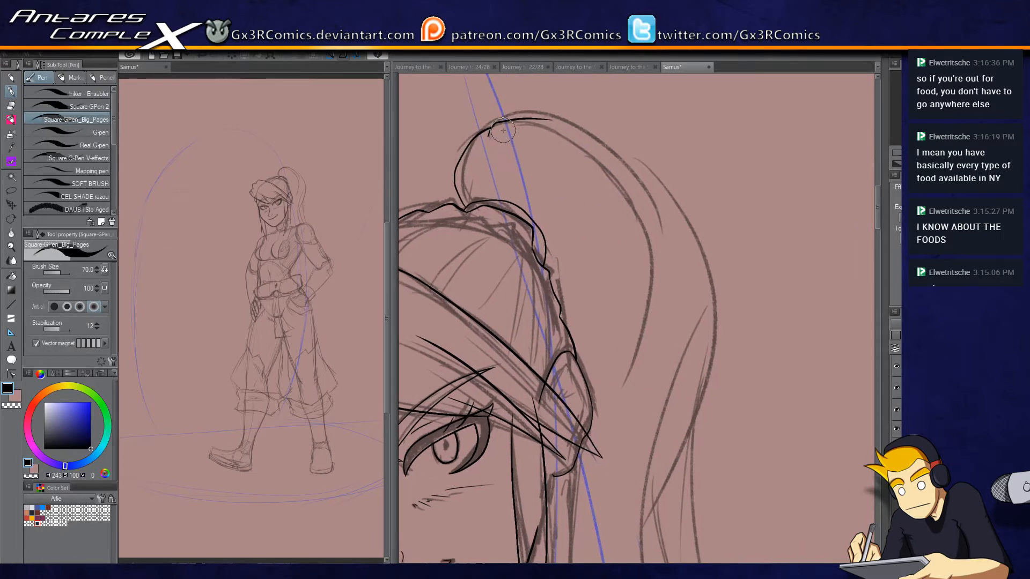
pyautogui.press('e')
pyautogui.press('p')
pyautogui.moveTo(550, 119); pyautogui.dragTo(652, 196)
pyautogui.hotkey('ctrl', 'z')
pyautogui.moveTo(548, 117)
pyautogui.mouseDown()
pyautogui.moveTo(594, 133)
pyautogui.moveTo(686, 269)
pyautogui.moveTo(692, 337)
pyautogui.mouseUp()
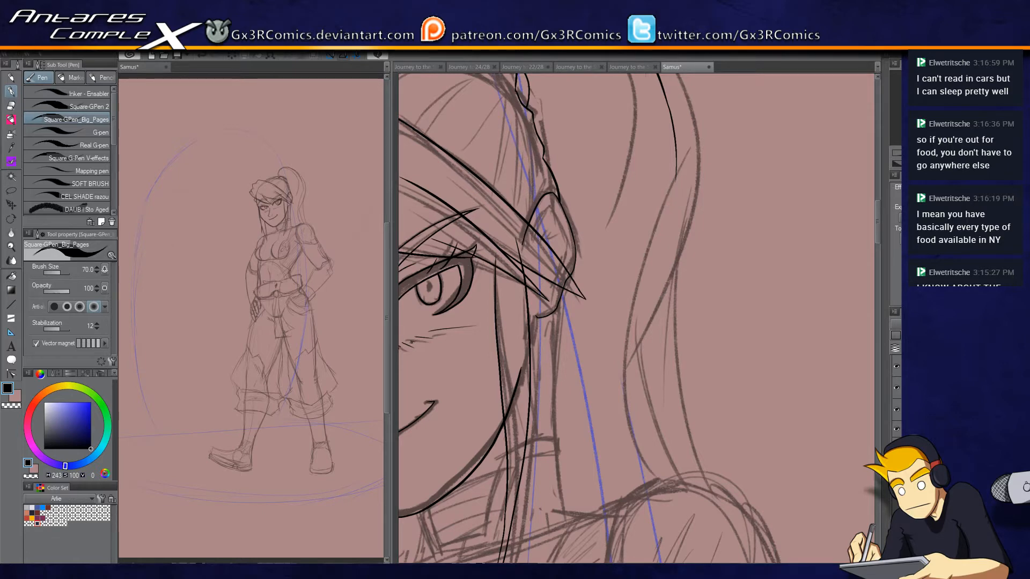
# Step: Ink the ponytail's crossing lower strands down to pointed tips over the shoulder and trim the overlapping line ends
pyautogui.moveTo(677, 171)
pyautogui.mouseDown()
pyautogui.moveTo(659, 263)
pyautogui.moveTo(657, 515)
pyautogui.mouseUp()
pyautogui.moveTo(695, 215); pyautogui.dragTo(598, 208)
pyautogui.moveTo(558, 94); pyautogui.dragTo(622, 516)
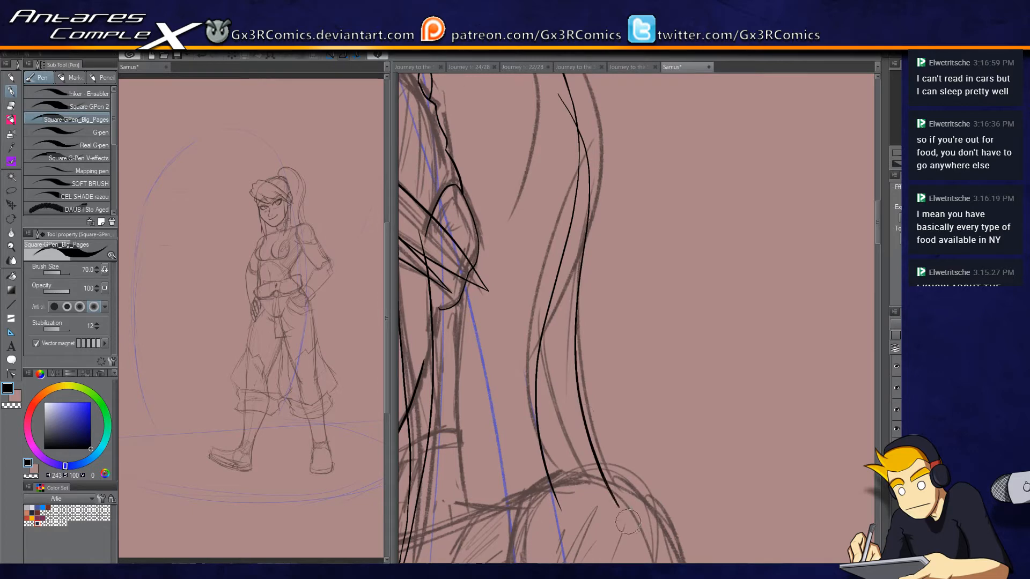
pyautogui.moveTo(551, 215); pyautogui.dragTo(612, 494)
pyautogui.press('e')
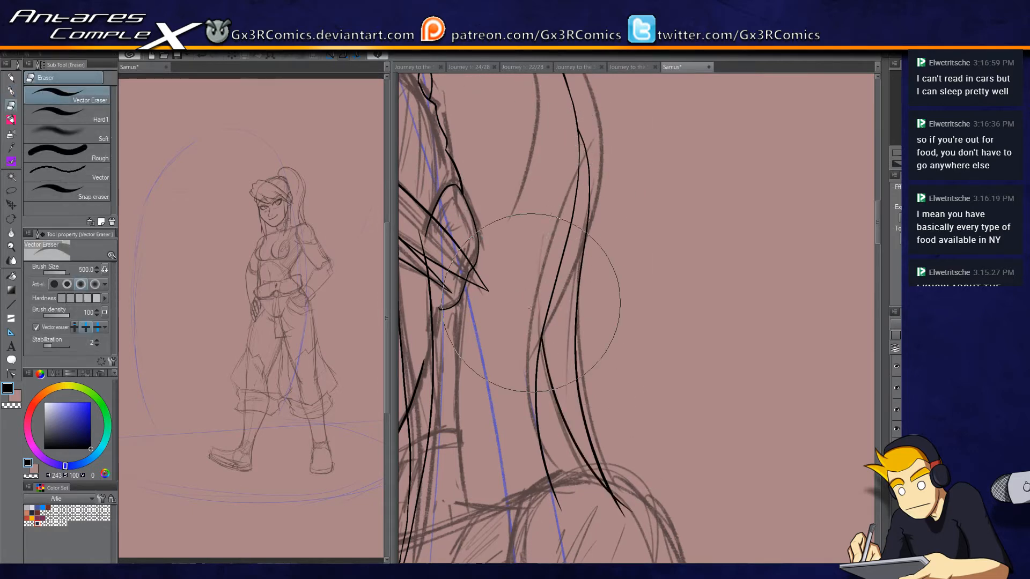
pyautogui.press('p')
# Step: Ink the ponytail's inner edge as a long curve from ear level down to the shoulder, redoing unsatisfactory strokes
pyautogui.moveTo(567, 384); pyautogui.dragTo(570, 299)
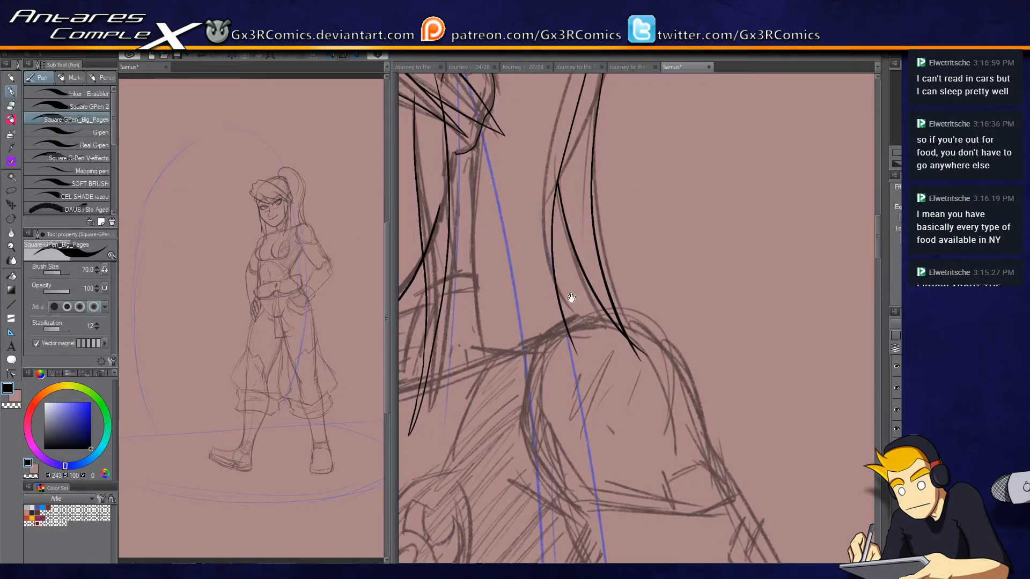
pyautogui.moveTo(494, 173)
pyautogui.mouseDown()
pyautogui.moveTo(515, 161)
pyautogui.moveTo(590, 442)
pyautogui.mouseUp()
pyautogui.hotkey('ctrl', 'z')
pyautogui.moveTo(541, 137); pyautogui.dragTo(590, 462)
pyautogui.hotkey('ctrl', 'z')
pyautogui.moveTo(542, 139); pyautogui.dragTo(601, 457)
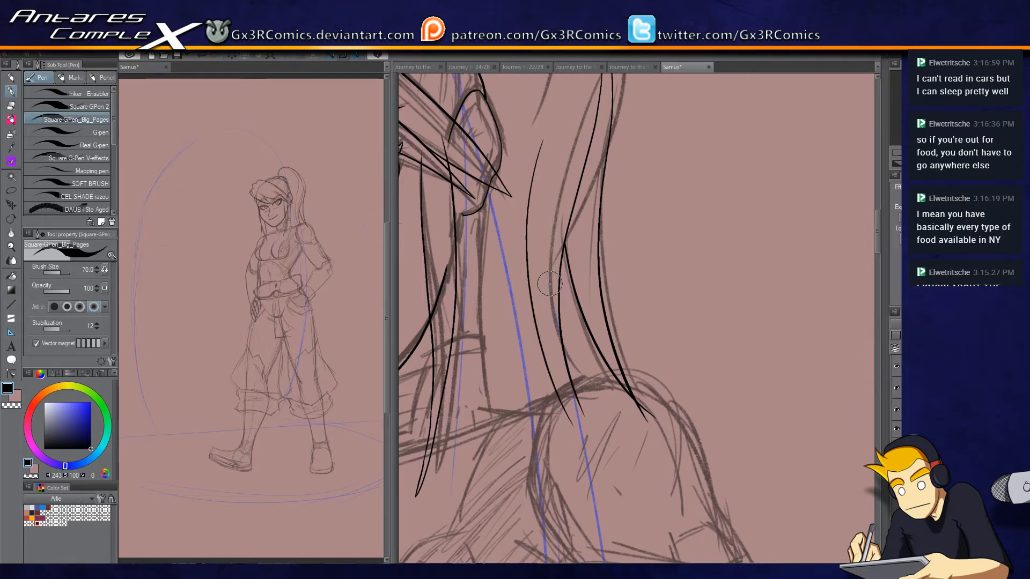
# Step: Ink the short pointed hair strands below the ear and the upper part of the neck line behind them
pyautogui.moveTo(504, 260)
pyautogui.mouseDown()
pyautogui.moveTo(555, 242)
pyautogui.moveTo(535, 293)
pyautogui.mouseUp()
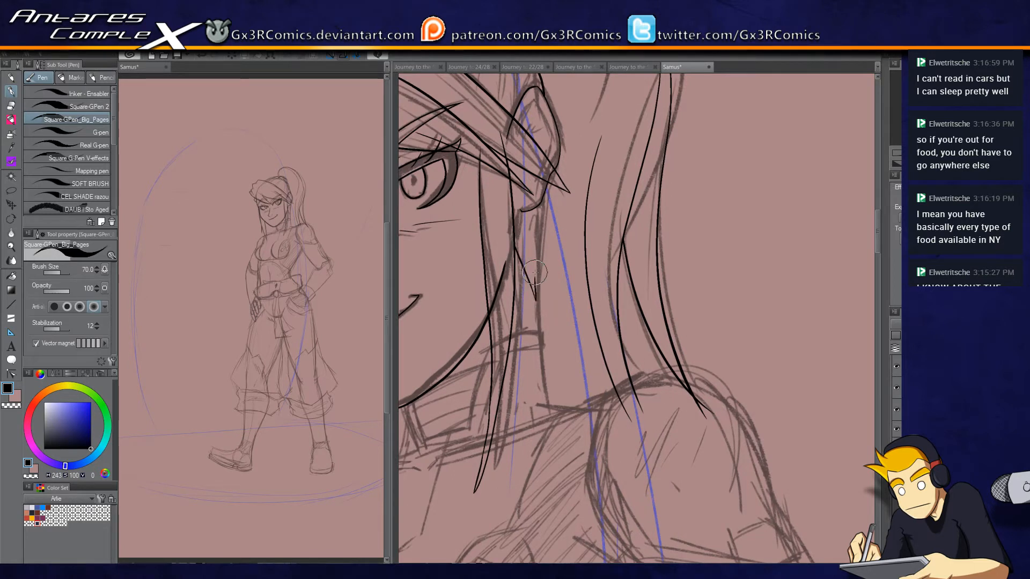
pyautogui.moveTo(539, 295)
pyautogui.mouseDown()
pyautogui.moveTo(548, 194)
pyautogui.moveTo(520, 176)
pyautogui.mouseUp()
pyautogui.moveTo(502, 248); pyautogui.dragTo(506, 290)
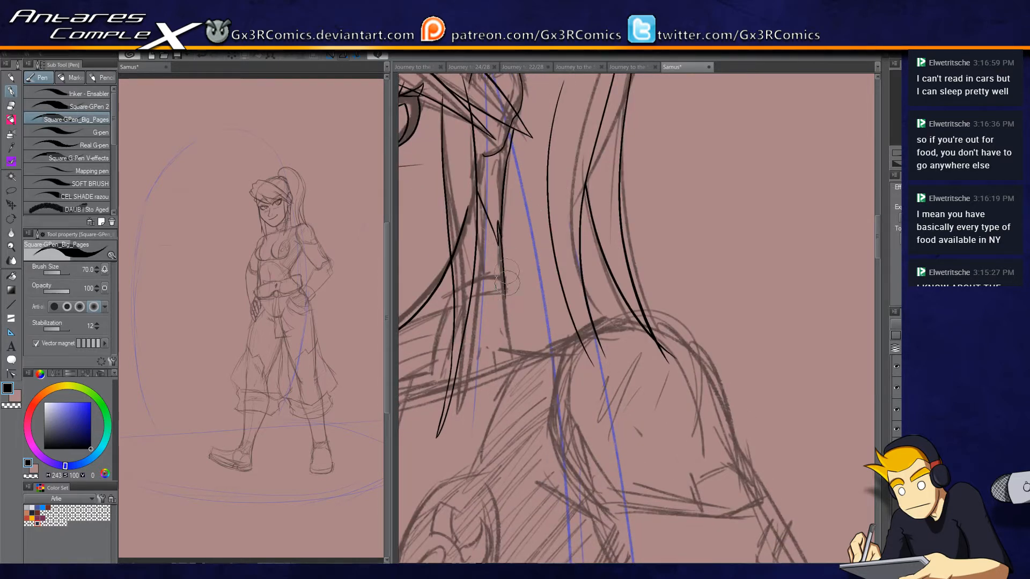
pyautogui.moveTo(498, 241); pyautogui.dragTo(507, 287)
# Step: Ink the choker's inner front panel beneath the jaw and the band's upper edge around the side of the neck
pyautogui.moveTo(490, 321); pyautogui.dragTo(543, 275)
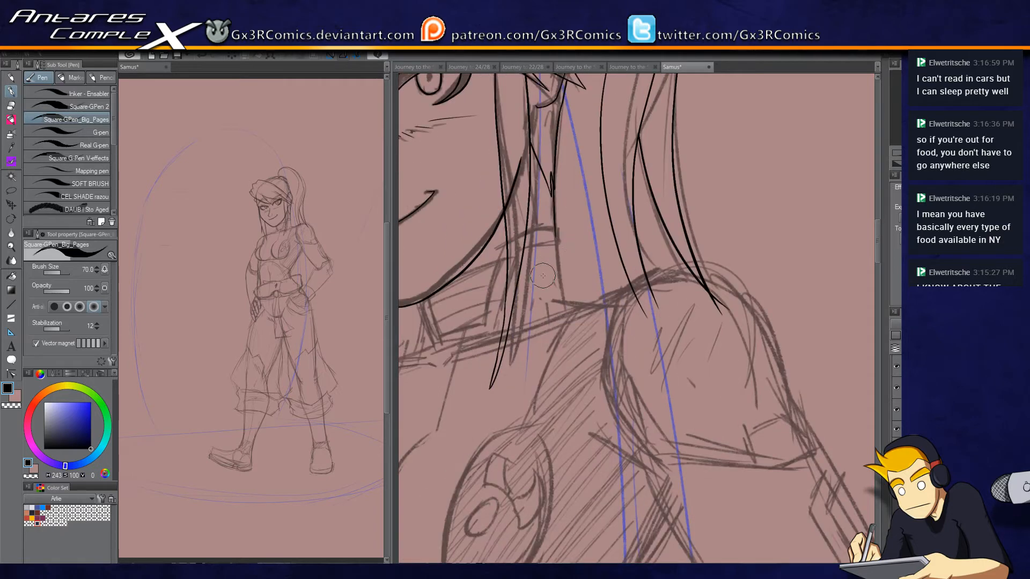
pyautogui.scroll(2, 543, 276)
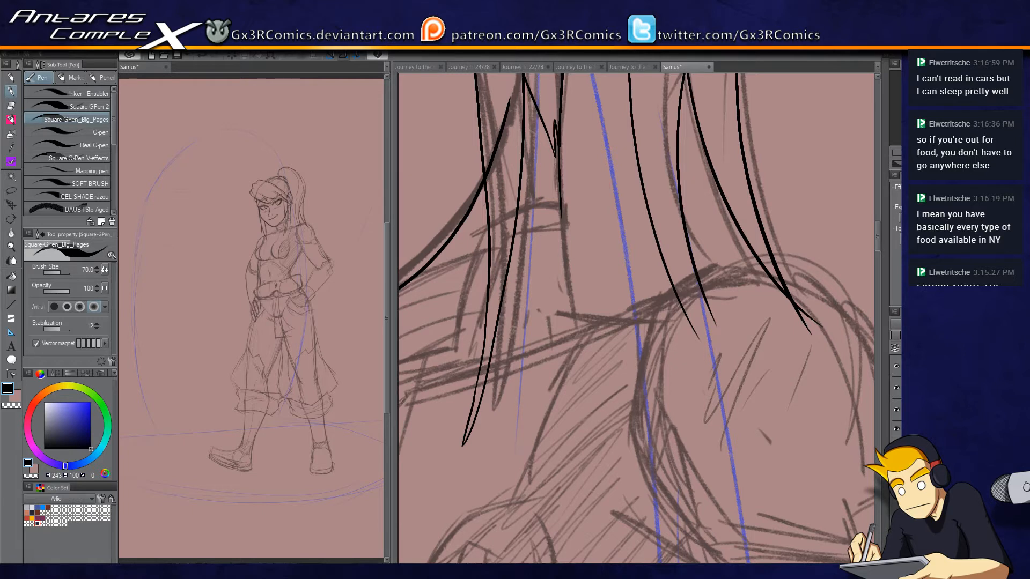
pyautogui.moveTo(490, 237)
pyautogui.mouseDown()
pyautogui.moveTo(626, 190)
pyautogui.moveTo(557, 225)
pyautogui.moveTo(589, 220)
pyautogui.mouseUp()
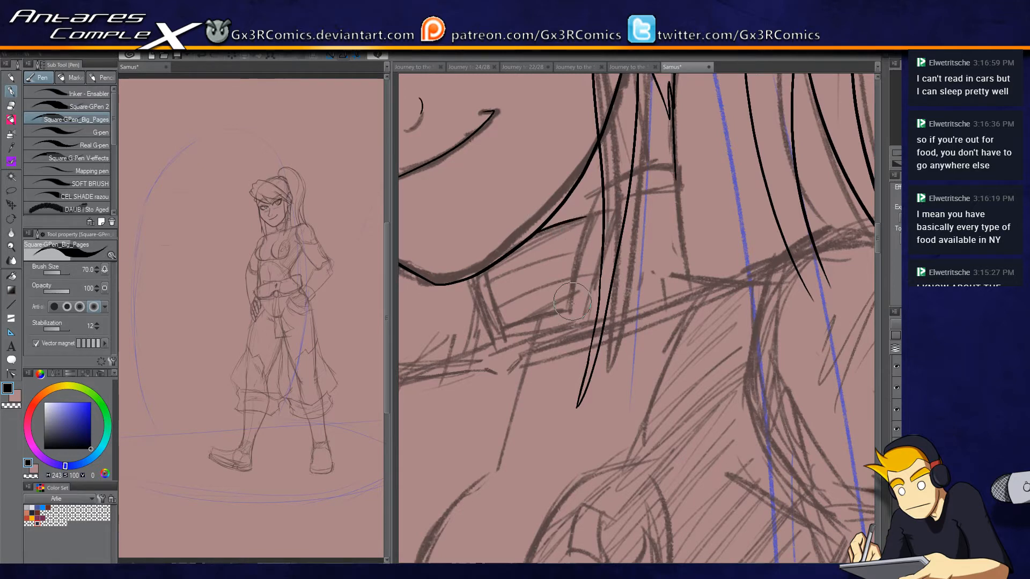
pyautogui.moveTo(487, 273); pyautogui.dragTo(500, 311)
pyautogui.moveTo(487, 270)
pyautogui.mouseDown()
pyautogui.moveTo(507, 325)
pyautogui.moveTo(573, 302)
pyautogui.moveTo(592, 194)
pyautogui.moveTo(674, 167)
pyautogui.mouseUp()
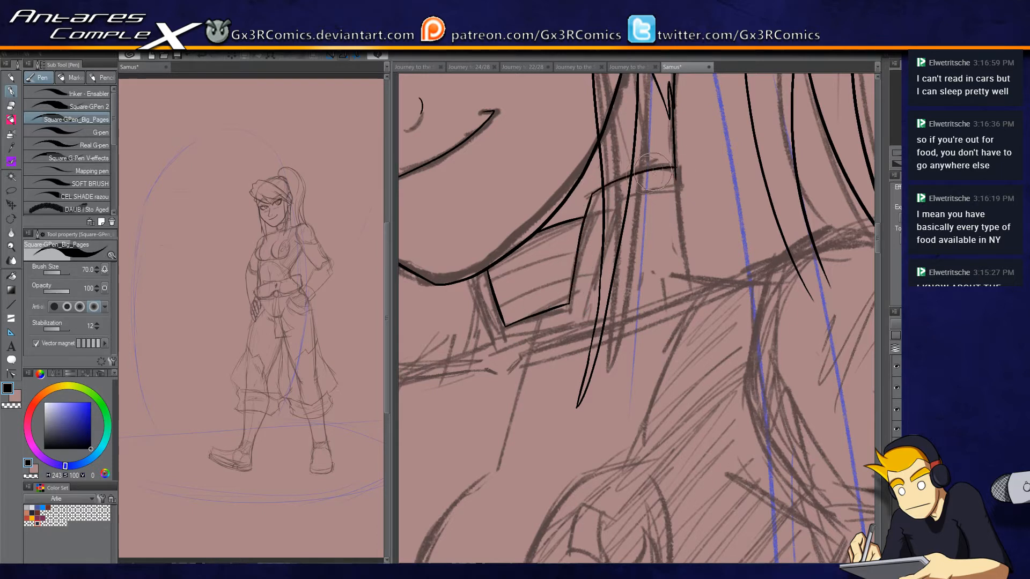
# Step: Ink the choker's outer front border and the band's lower edge beside the hair lock, cleaning up overlapping line ends
pyautogui.moveTo(475, 275)
pyautogui.mouseDown()
pyautogui.moveTo(494, 340)
pyautogui.moveTo(584, 306)
pyautogui.mouseUp()
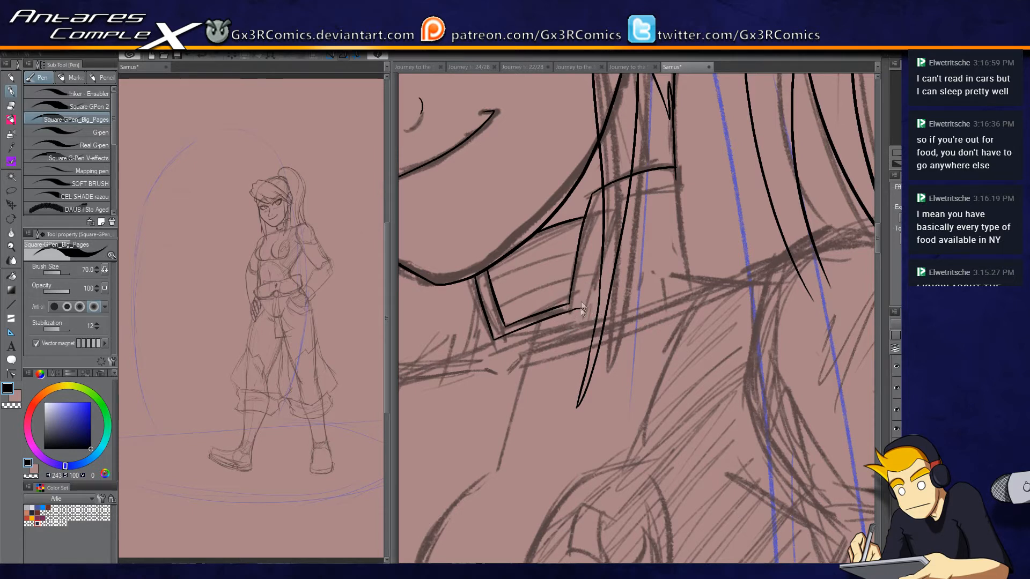
pyautogui.press('e')
pyautogui.press('p')
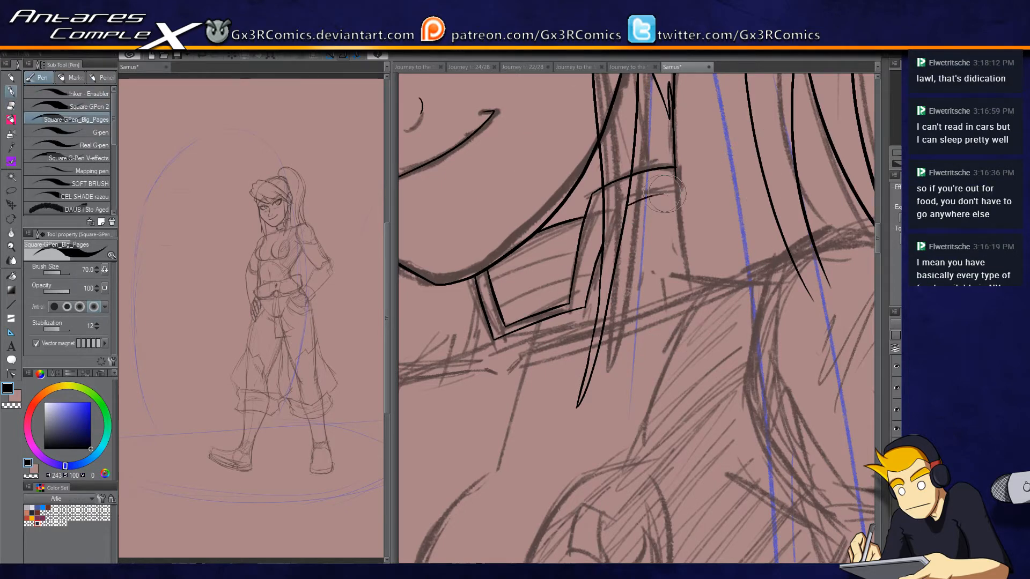
pyautogui.moveTo(628, 201); pyautogui.dragTo(675, 192)
pyautogui.press('e')
pyautogui.press('p')
pyautogui.moveTo(676, 168); pyautogui.dragTo(682, 187)
pyautogui.hotkey('ctrl', 'z')
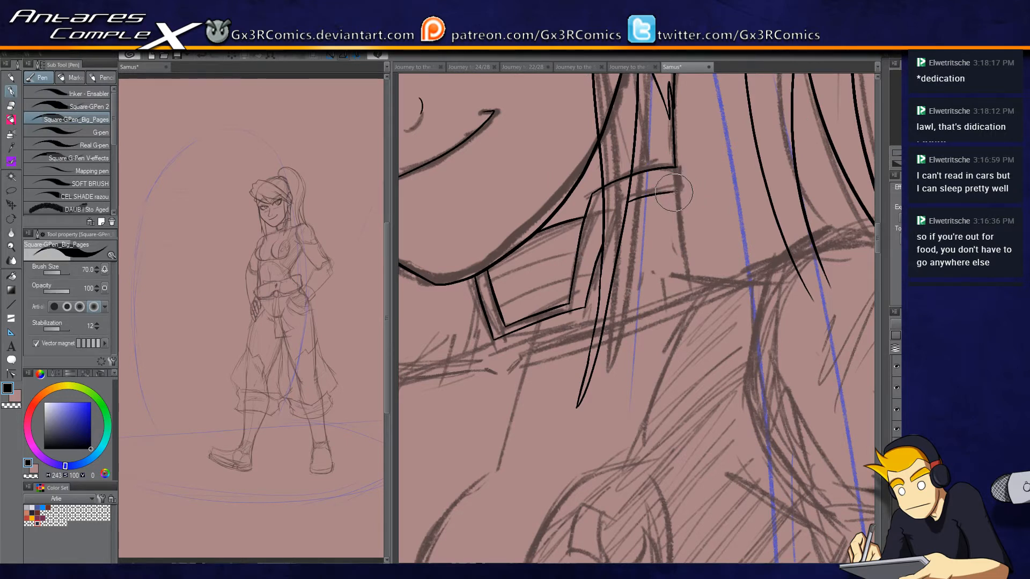
# Step: Close the choker band's side edge and ink the neck line down and outward onto the right-hand shoulder slope
pyautogui.moveTo(675, 156)
pyautogui.mouseDown()
pyautogui.moveTo(687, 189)
pyautogui.moveTo(677, 190)
pyautogui.moveTo(688, 274)
pyautogui.mouseUp()
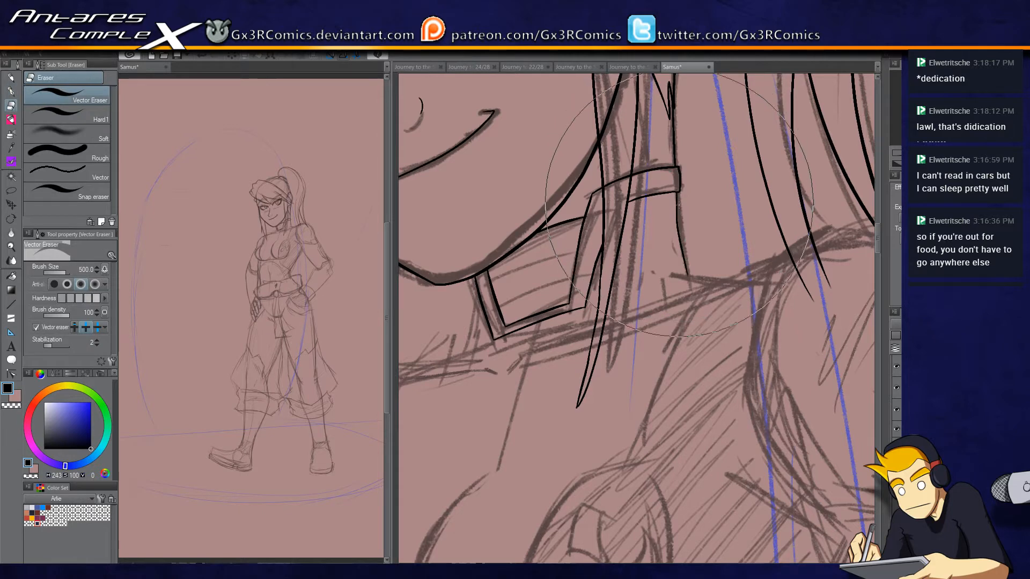
pyautogui.moveTo(692, 274); pyautogui.dragTo(593, 204)
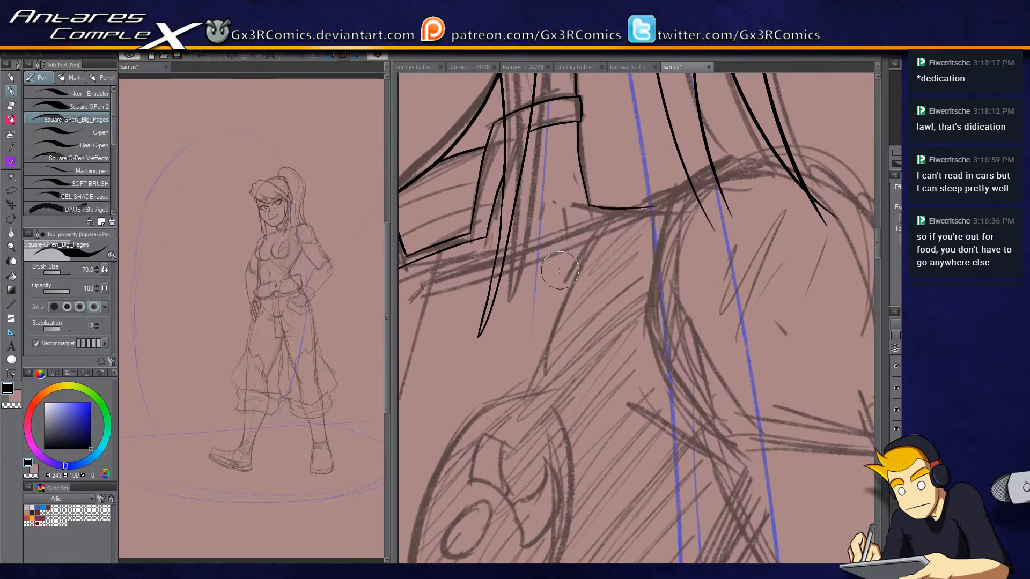
pyautogui.moveTo(557, 263); pyautogui.dragTo(686, 195)
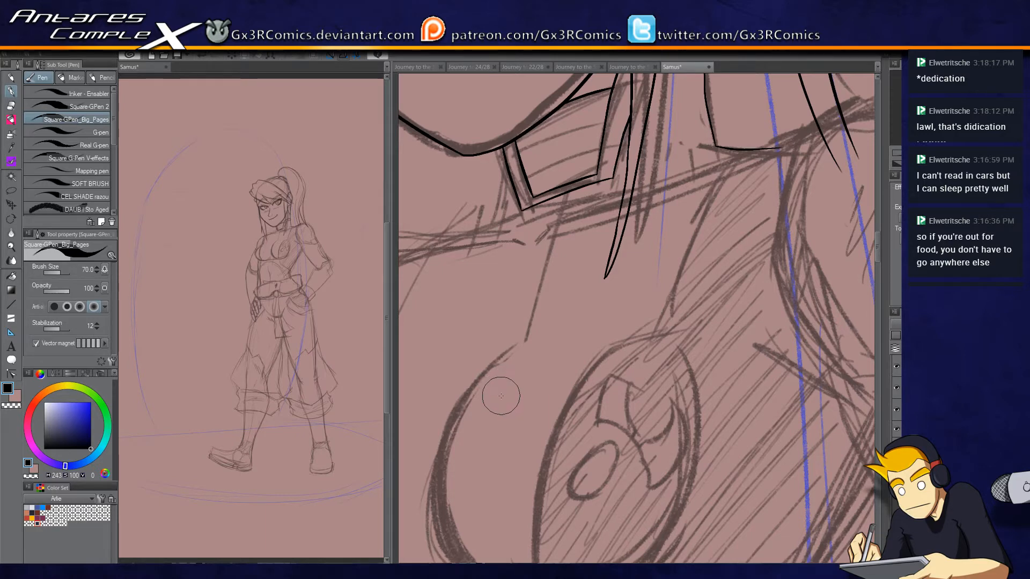
pyautogui.moveTo(703, 232)
pyautogui.mouseDown()
pyautogui.moveTo(664, 255)
pyautogui.moveTo(633, 239)
pyautogui.mouseUp()
pyautogui.press('e')
pyautogui.press('p')
# Step: Ink the rounded right-hand shoulder outline down to the upper arm and erase the ponytail tips overlapping the shoulder
pyautogui.moveTo(527, 151)
pyautogui.mouseDown()
pyautogui.moveTo(543, 239)
pyautogui.moveTo(638, 231)
pyautogui.moveTo(587, 246)
pyautogui.moveTo(617, 233)
pyautogui.mouseUp()
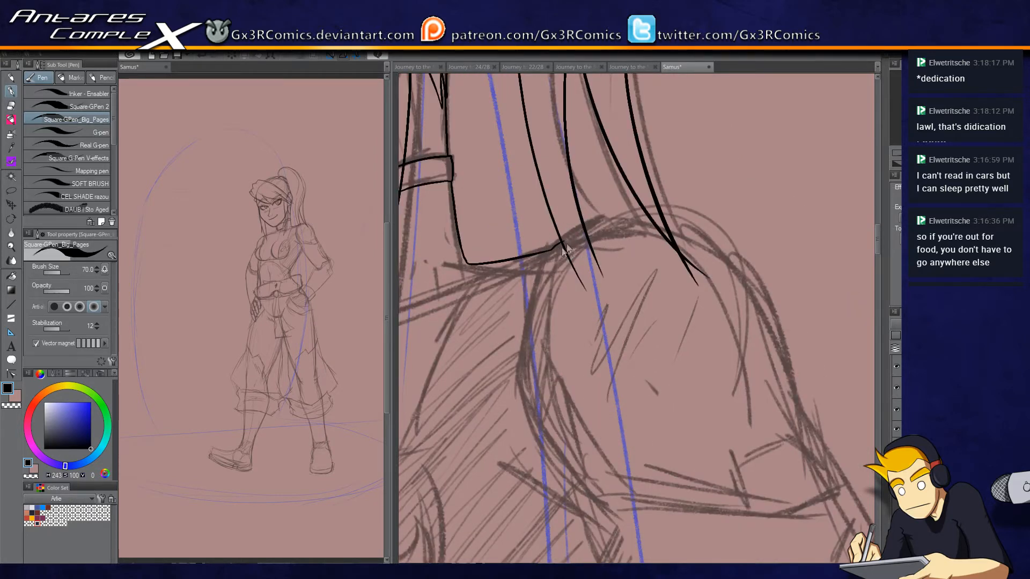
pyautogui.hotkey('ctrl', 'z')
pyautogui.moveTo(469, 264)
pyautogui.mouseDown()
pyautogui.moveTo(588, 231)
pyautogui.moveTo(470, 155)
pyautogui.moveTo(611, 172)
pyautogui.moveTo(652, 209)
pyautogui.mouseUp()
pyautogui.hotkey('ctrl', 'z')
pyautogui.moveTo(483, 152)
pyautogui.mouseDown()
pyautogui.moveTo(557, 149)
pyautogui.moveTo(618, 191)
pyautogui.moveTo(664, 289)
pyautogui.moveTo(680, 368)
pyautogui.mouseUp()
pyautogui.moveTo(630, 328); pyautogui.dragTo(735, 339)
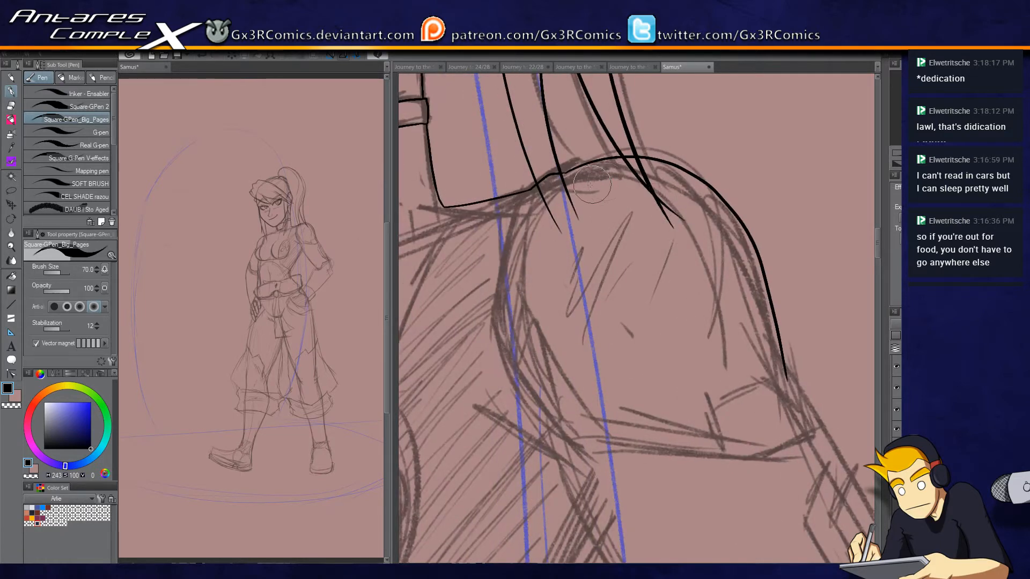
pyautogui.press('e')
pyautogui.moveTo(622, 188); pyautogui.dragTo(649, 225)
pyautogui.press('p')
# Step: Ink the left-hand shoulder line from the choker's lower corner to the long hair lock, redoing unsatisfactory strokes
pyautogui.moveTo(552, 218)
pyautogui.mouseDown()
pyautogui.moveTo(667, 200)
pyautogui.moveTo(625, 265)
pyautogui.mouseUp()
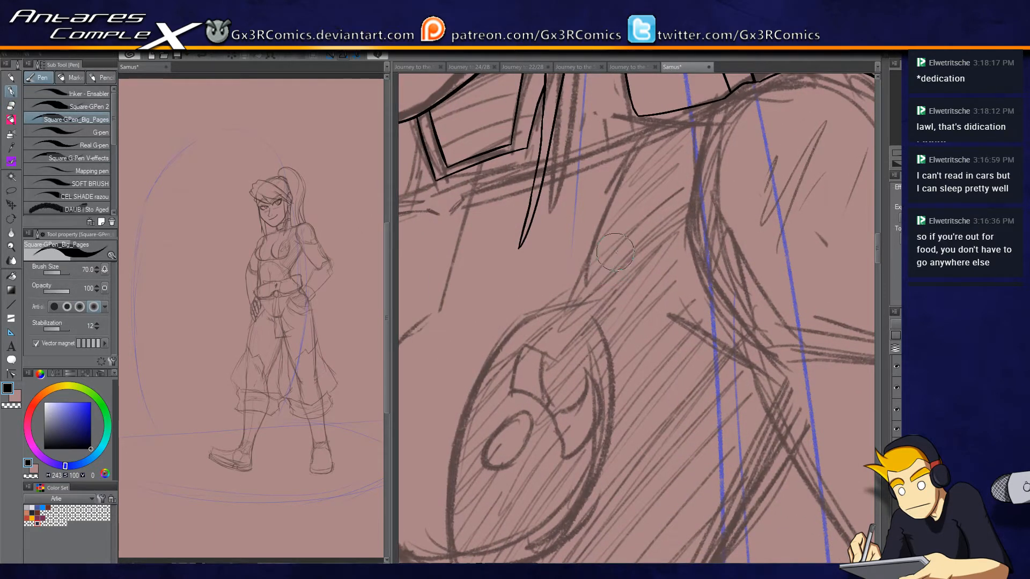
pyautogui.moveTo(523, 244)
pyautogui.mouseDown()
pyautogui.moveTo(561, 265)
pyautogui.moveTo(674, 271)
pyautogui.mouseUp()
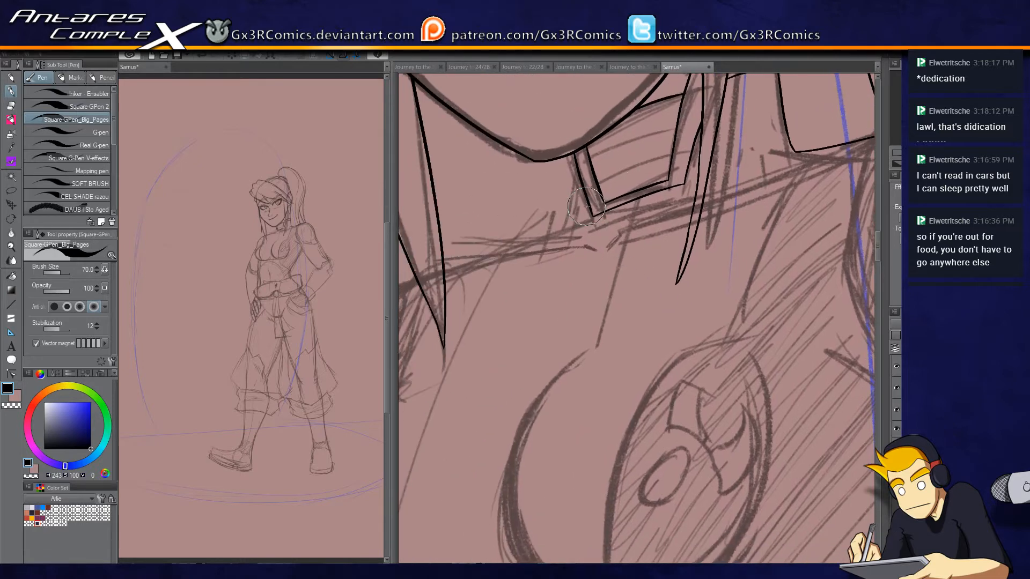
pyautogui.moveTo(439, 294); pyautogui.dragTo(608, 200)
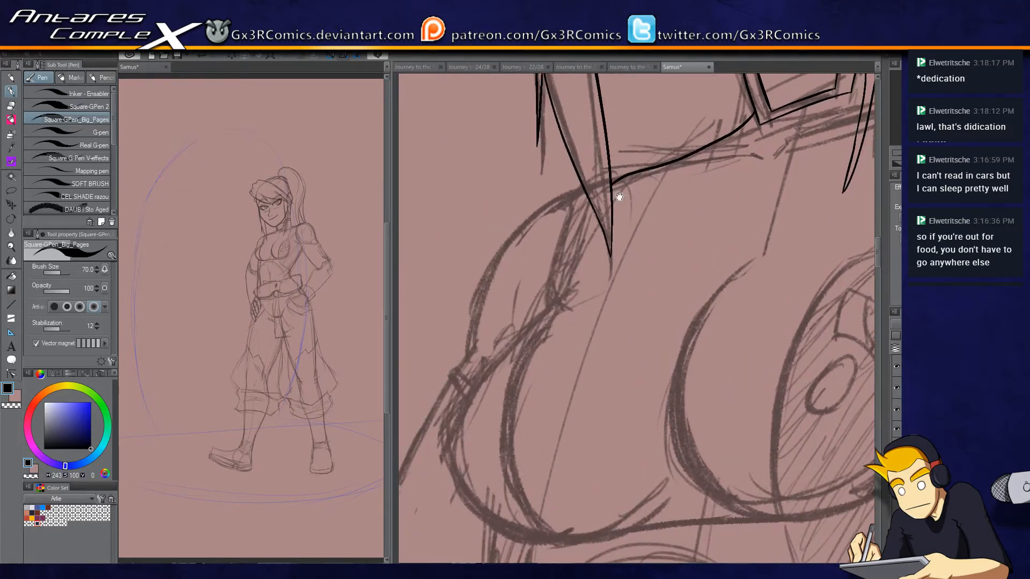
pyautogui.hotkey('ctrl', 'z')
pyautogui.moveTo(757, 114); pyautogui.dragTo(599, 190)
pyautogui.hotkey('ctrl', 'z')
pyautogui.moveTo(752, 109); pyautogui.dragTo(612, 183)
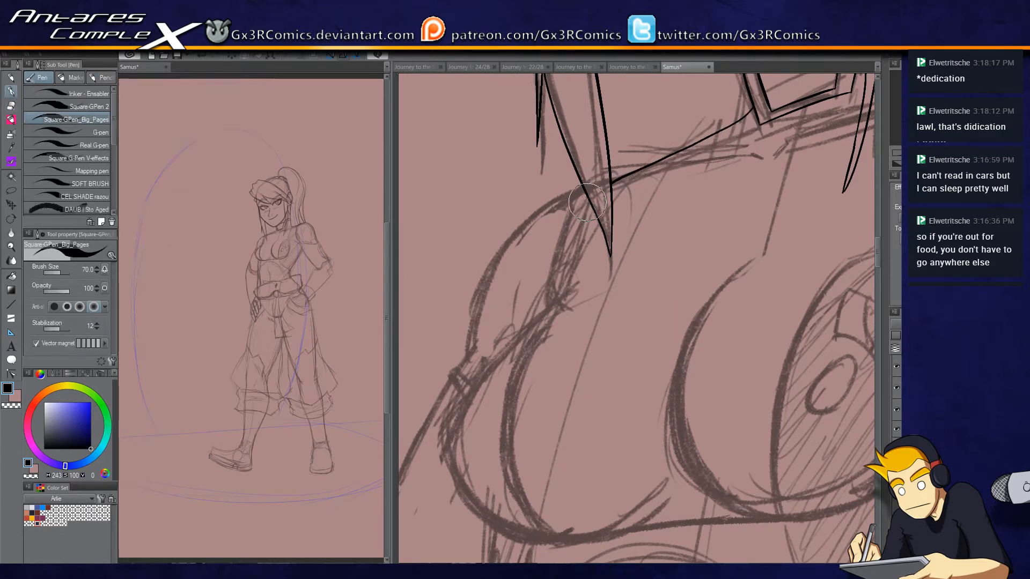
# Step: Ink the outer contour of the left-hand shoulder and arm down toward the forearm, redoing unsatisfactory strokes
pyautogui.moveTo(586, 190)
pyautogui.mouseDown()
pyautogui.moveTo(559, 201)
pyautogui.moveTo(495, 264)
pyautogui.moveTo(469, 354)
pyautogui.moveTo(515, 257)
pyautogui.moveTo(518, 190)
pyautogui.moveTo(513, 213)
pyautogui.moveTo(555, 186)
pyautogui.moveTo(557, 148)
pyautogui.mouseUp()
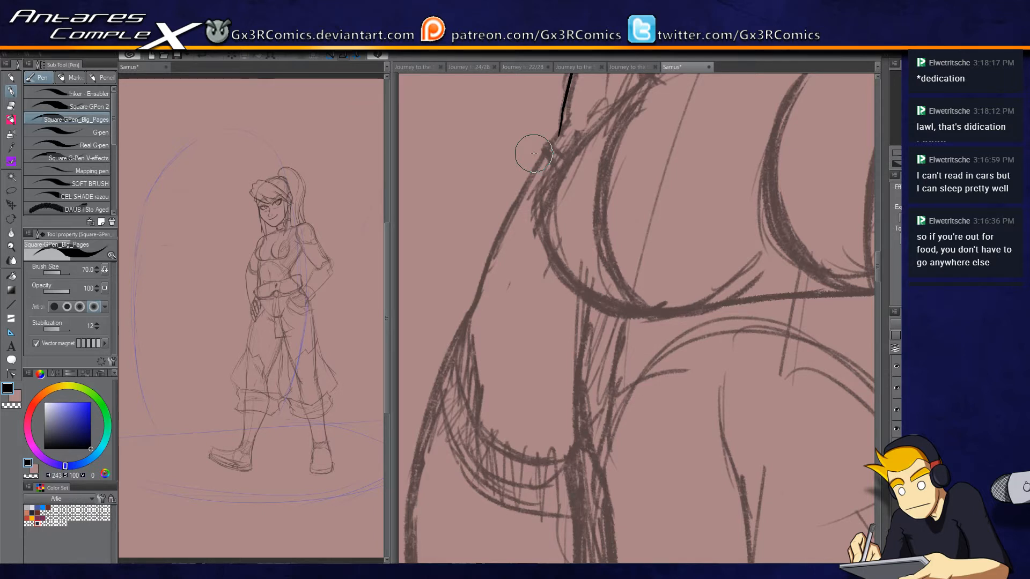
pyautogui.moveTo(559, 134)
pyautogui.mouseDown()
pyautogui.moveTo(515, 192)
pyautogui.moveTo(448, 367)
pyautogui.mouseUp()
pyautogui.hotkey('ctrl', 'z')
pyautogui.moveTo(562, 114)
pyautogui.mouseDown()
pyautogui.moveTo(489, 262)
pyautogui.moveTo(432, 427)
pyautogui.mouseUp()
pyautogui.moveTo(455, 429); pyautogui.dragTo(485, 319)
pyautogui.hotkey('ctrl', 'z')
# Step: Ink the outer forearm down to the hip, the hand's outer edge and the two lowest fingers, redoing unsatisfactory strokes
pyautogui.moveTo(516, 153)
pyautogui.mouseDown()
pyautogui.moveTo(452, 334)
pyautogui.moveTo(474, 183)
pyautogui.moveTo(475, 529)
pyautogui.moveTo(467, 259)
pyautogui.moveTo(452, 242)
pyautogui.moveTo(514, 504)
pyautogui.mouseUp()
pyautogui.moveTo(517, 456)
pyautogui.mouseDown()
pyautogui.moveTo(464, 259)
pyautogui.moveTo(463, 394)
pyautogui.mouseUp()
pyautogui.hotkey('ctrl', 'z')
pyautogui.moveTo(460, 292)
pyautogui.mouseDown()
pyautogui.moveTo(465, 419)
pyautogui.moveTo(480, 469)
pyautogui.moveTo(516, 518)
pyautogui.moveTo(532, 496)
pyautogui.moveTo(516, 443)
pyautogui.mouseUp()
pyautogui.hotkey('ctrl', 'z')
pyautogui.moveTo(489, 493)
pyautogui.mouseDown()
pyautogui.moveTo(512, 518)
pyautogui.moveTo(529, 483)
pyautogui.moveTo(517, 445)
pyautogui.mouseUp()
pyautogui.moveTo(479, 365)
pyautogui.mouseDown()
pyautogui.moveTo(544, 458)
pyautogui.moveTo(533, 400)
pyautogui.mouseUp()
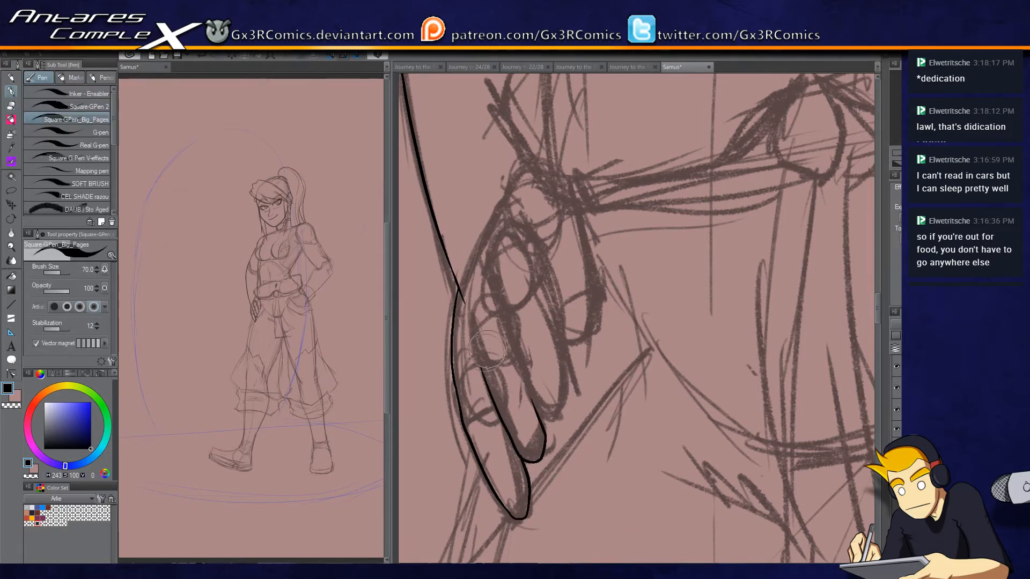
# Step: Ink the two remaining upper fingers of the hand on the hip, including the rounded knuckle at the top
pyautogui.moveTo(487, 385); pyautogui.dragTo(473, 319)
pyautogui.moveTo(472, 266); pyautogui.dragTo(431, 215)
pyautogui.moveTo(483, 317)
pyautogui.mouseDown()
pyautogui.moveTo(512, 372)
pyautogui.moveTo(524, 322)
pyautogui.moveTo(489, 215)
pyautogui.mouseUp()
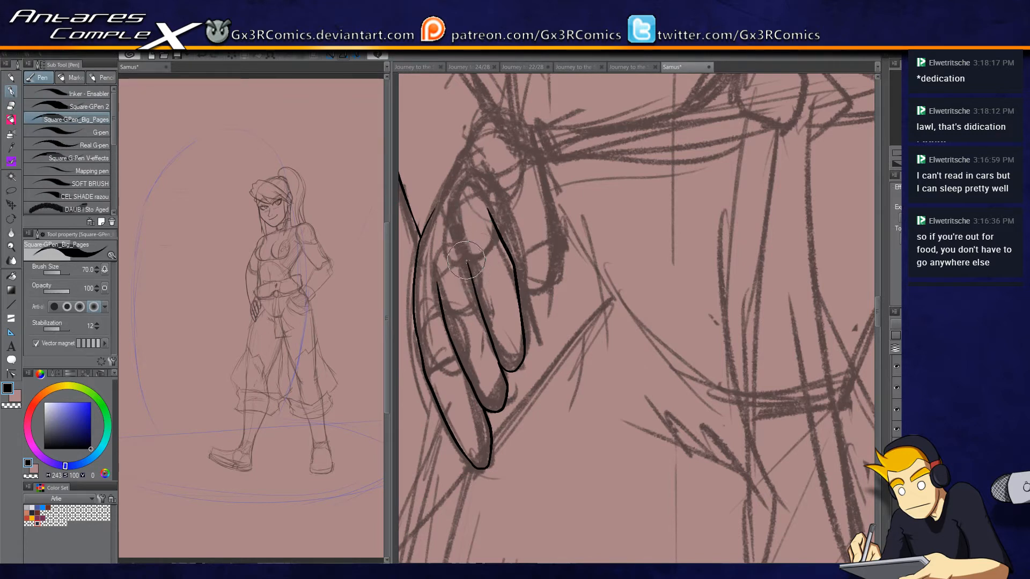
pyautogui.moveTo(459, 257); pyautogui.dragTo(470, 262)
pyautogui.moveTo(475, 177)
pyautogui.mouseDown()
pyautogui.moveTo(520, 151)
pyautogui.moveTo(511, 145)
pyautogui.mouseUp()
pyautogui.hotkey('ctrl', 'z')
pyautogui.hotkey('ctrl', 'z')
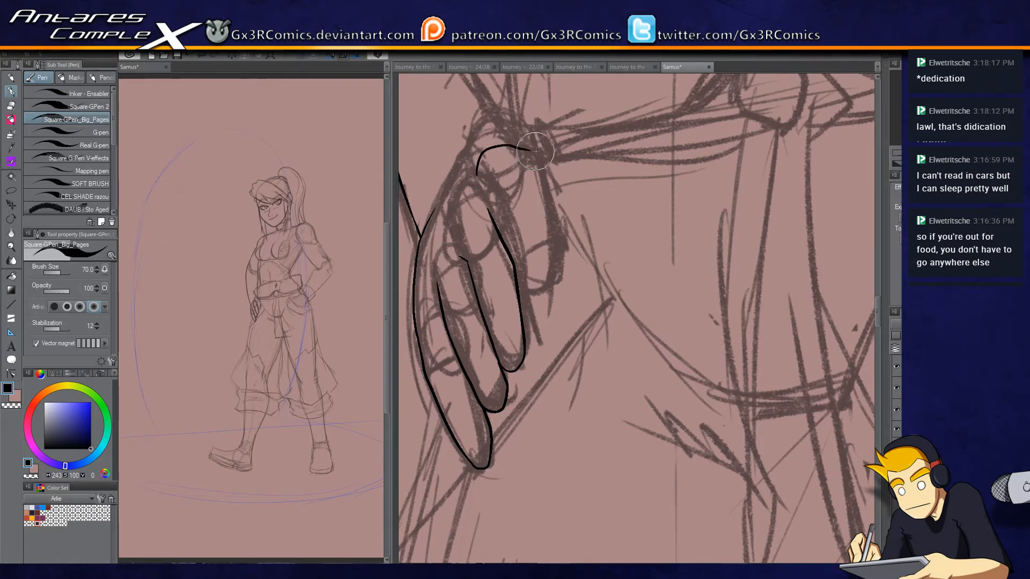
pyautogui.moveTo(511, 146)
pyautogui.mouseDown()
pyautogui.moveTo(545, 170)
pyautogui.moveTo(552, 236)
pyautogui.moveTo(537, 285)
pyautogui.moveTo(516, 275)
pyautogui.mouseUp()
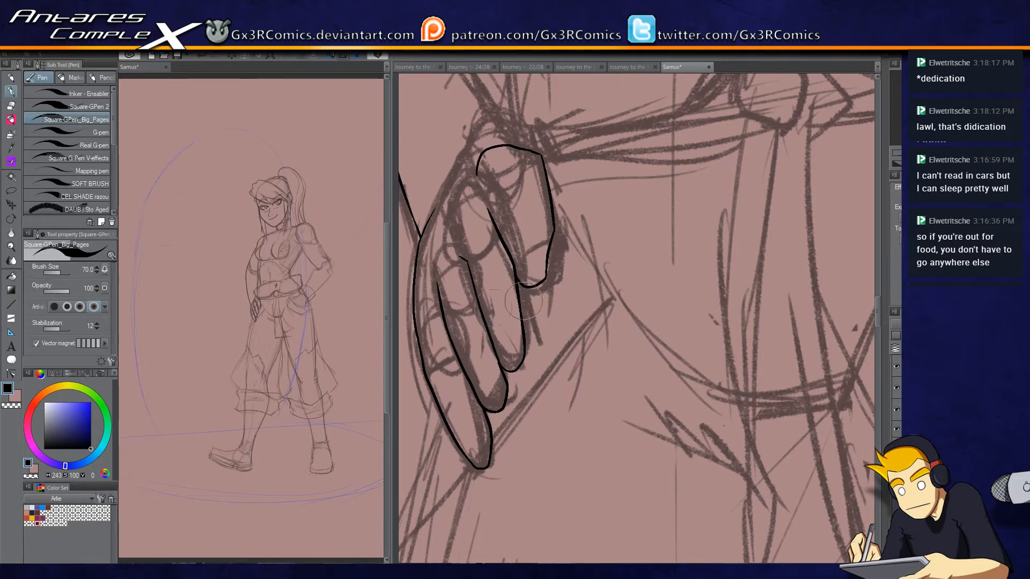
# Step: Add short joint creases across the fingers and refine the line between the two upper fingers
pyautogui.moveTo(457, 334); pyautogui.dragTo(470, 331)
pyautogui.moveTo(481, 282); pyautogui.dragTo(502, 274)
pyautogui.moveTo(444, 354); pyautogui.dragTo(433, 366)
pyautogui.moveTo(510, 220); pyautogui.dragTo(537, 269)
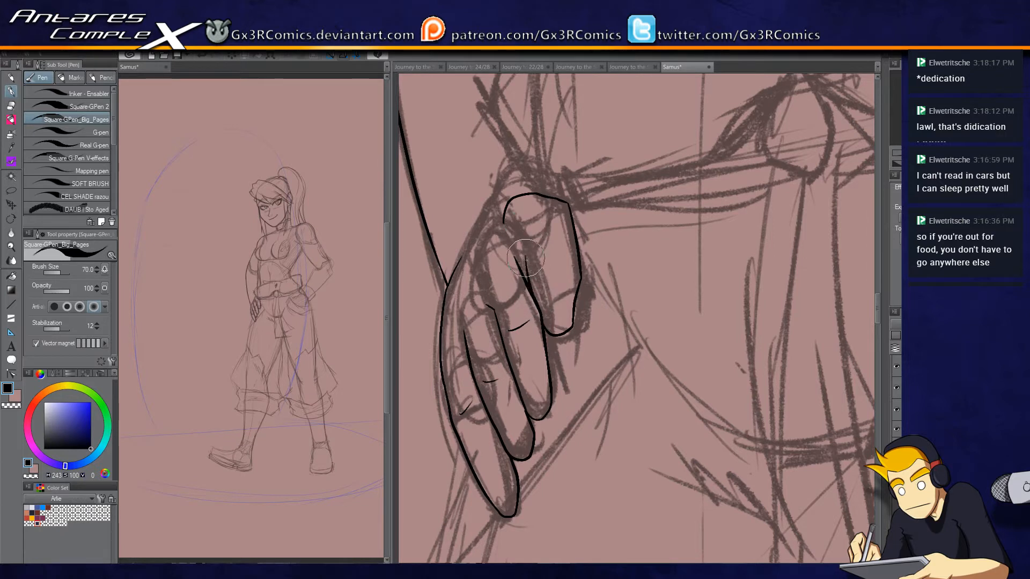
pyautogui.moveTo(536, 301)
pyautogui.mouseDown()
pyautogui.moveTo(521, 221)
pyautogui.moveTo(536, 276)
pyautogui.moveTo(535, 239)
pyautogui.mouseUp()
pyautogui.press('e')
pyautogui.press('p')
# Step: Ink the underside of the bust as one sweeping line curving up around the right-hand breast, redoing unsatisfactory strokes
pyautogui.moveTo(494, 78); pyautogui.dragTo(498, 375)
pyautogui.moveTo(510, 219); pyautogui.dragTo(490, 294)
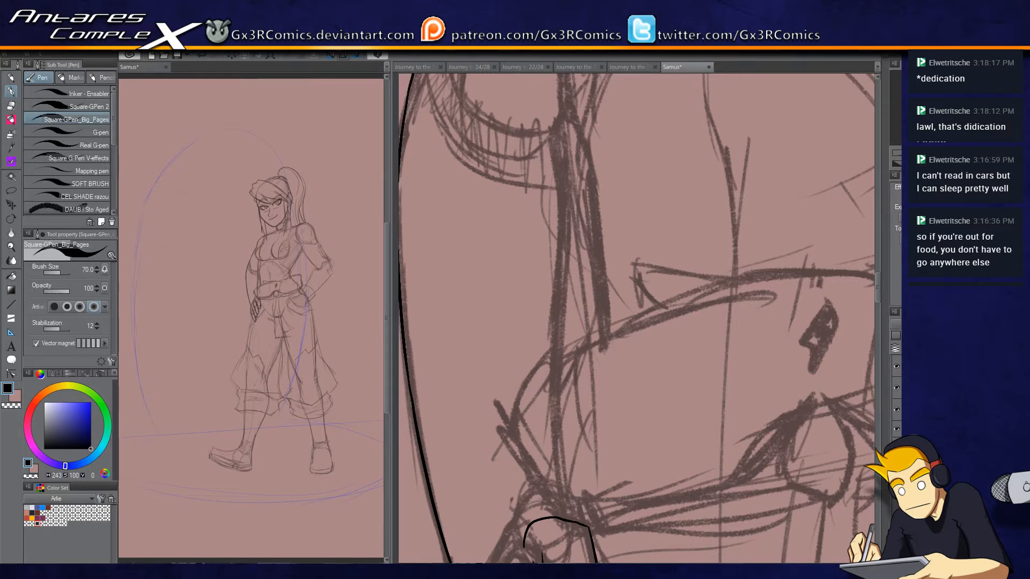
pyautogui.moveTo(574, 328); pyautogui.dragTo(542, 161)
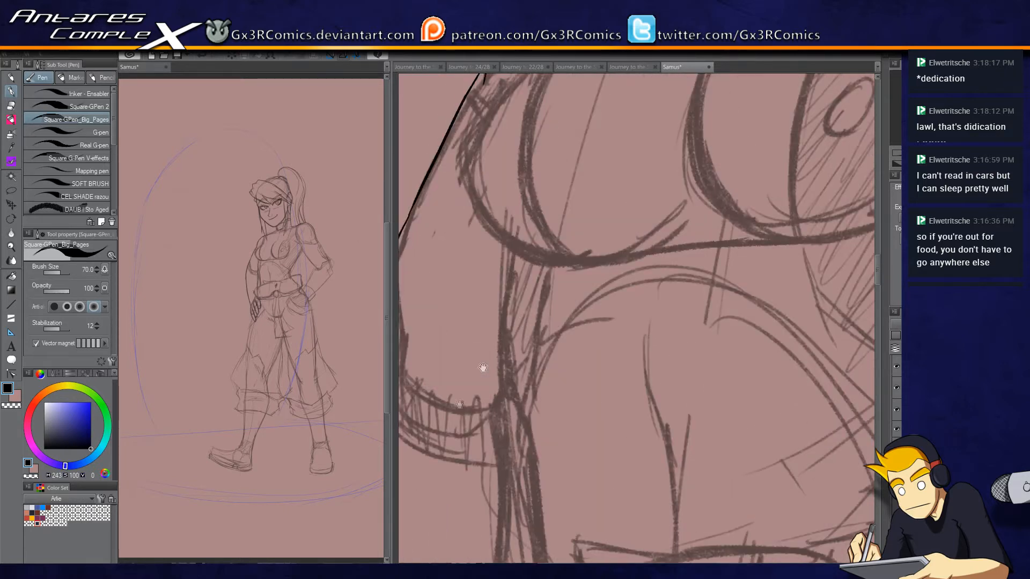
pyautogui.moveTo(538, 338); pyautogui.dragTo(547, 294)
pyautogui.moveTo(544, 136)
pyautogui.mouseDown()
pyautogui.moveTo(546, 158)
pyautogui.moveTo(437, 343)
pyautogui.moveTo(526, 375)
pyautogui.mouseUp()
pyautogui.moveTo(595, 391); pyautogui.dragTo(531, 332)
pyautogui.moveTo(458, 315); pyautogui.dragTo(679, 299)
pyautogui.hotkey('ctrl', 'z')
pyautogui.moveTo(456, 315); pyautogui.dragTo(719, 292)
pyautogui.hotkey('ctrl', 'z')
pyautogui.moveTo(453, 312)
pyautogui.mouseDown()
pyautogui.moveTo(531, 315)
pyautogui.moveTo(732, 293)
pyautogui.moveTo(595, 358)
pyautogui.moveTo(700, 292)
pyautogui.moveTo(714, 112)
pyautogui.mouseUp()
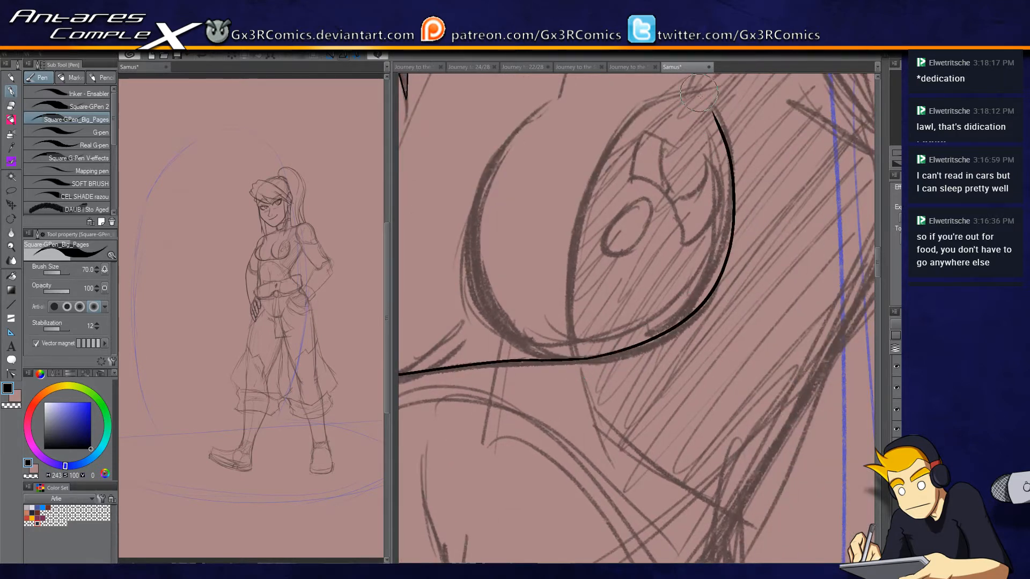
# Step: Ink the inner curve of the right-hand cup and the strap line from its peak to the ponytail, redoing the strap, and save the drawing
pyautogui.moveTo(541, 265); pyautogui.dragTo(565, 345)
pyautogui.moveTo(602, 441)
pyautogui.mouseDown()
pyautogui.moveTo(575, 323)
pyautogui.moveTo(656, 192)
pyautogui.moveTo(673, 197)
pyautogui.moveTo(650, 196)
pyautogui.moveTo(705, 181)
pyautogui.mouseUp()
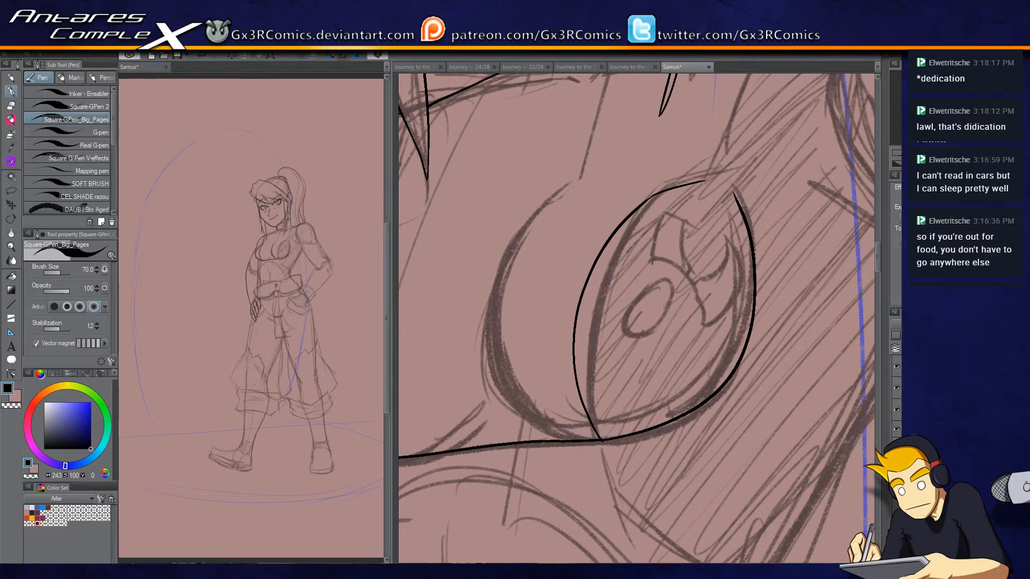
pyautogui.moveTo(714, 150)
pyautogui.mouseDown()
pyautogui.moveTo(606, 311)
pyautogui.moveTo(666, 177)
pyautogui.mouseUp()
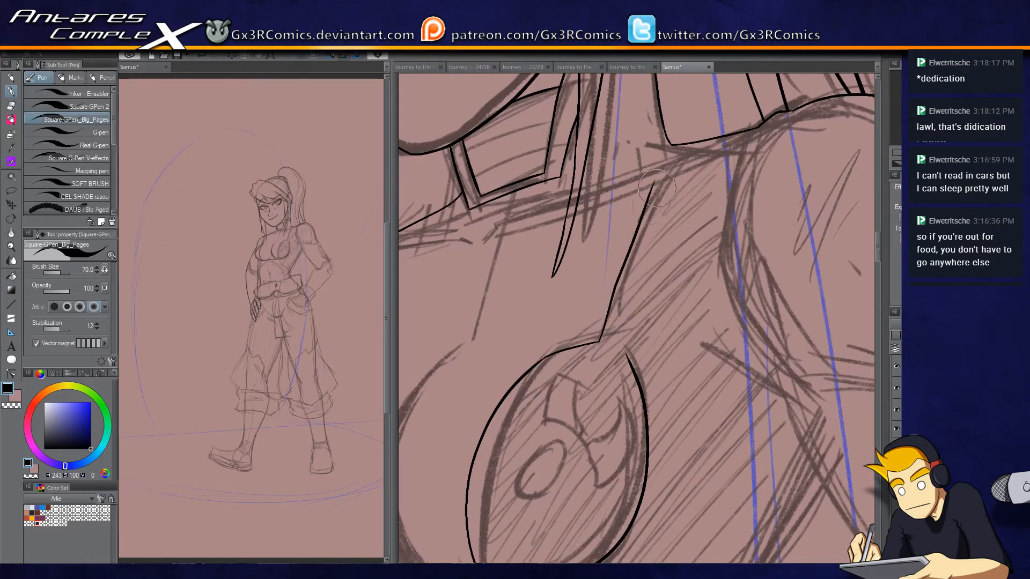
pyautogui.hotkey('ctrl', 'z')
pyautogui.moveTo(598, 342); pyautogui.dragTo(670, 171)
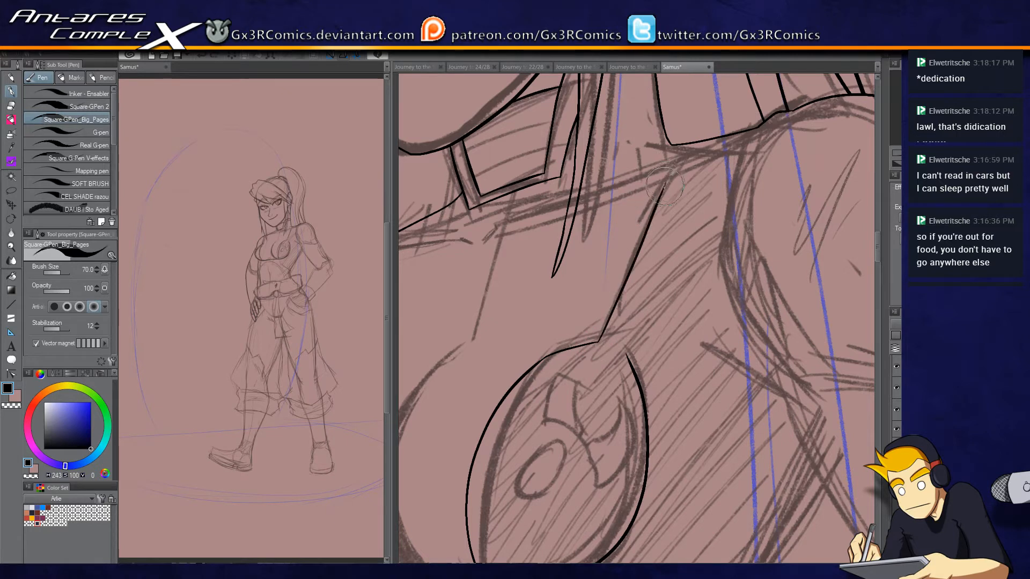
pyautogui.moveTo(668, 180); pyautogui.dragTo(697, 144)
pyautogui.press('e')
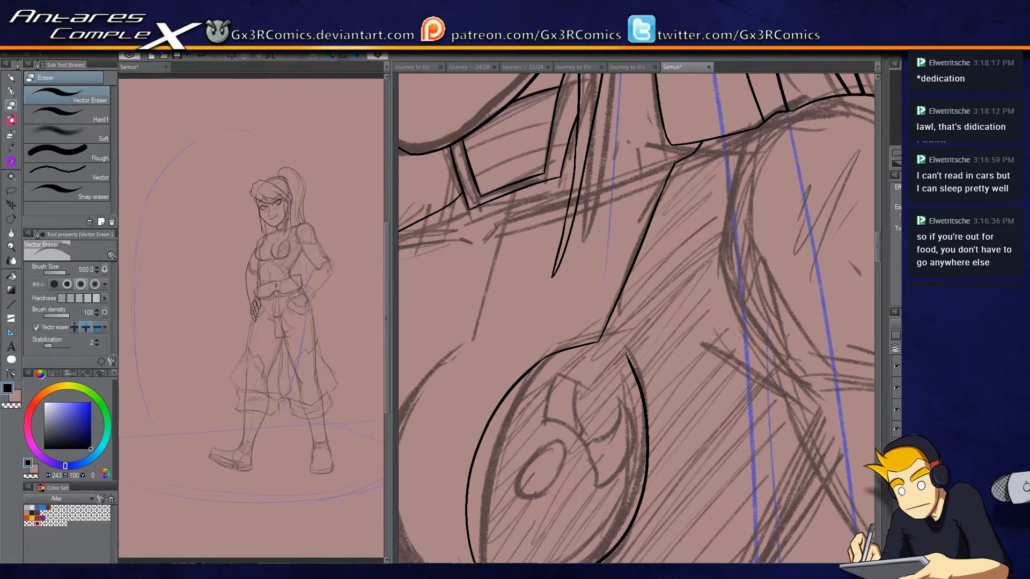
pyautogui.hotkey('ctrl', 's')
# Step: Create a new blank illustration and hand-letter a large "BRB" on it in black
pyautogui.click(151, 55)
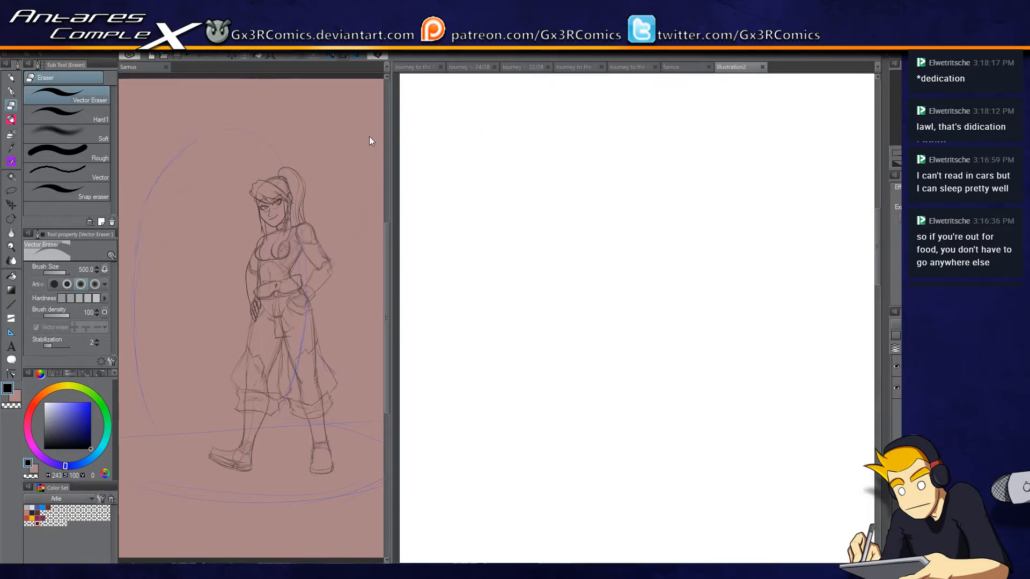
pyautogui.press('p')
pyautogui.moveTo(495, 150)
pyautogui.mouseDown()
pyautogui.moveTo(476, 257)
pyautogui.moveTo(541, 187)
pyautogui.moveTo(486, 249)
pyautogui.mouseUp()
pyautogui.moveTo(577, 146); pyautogui.dragTo(562, 229)
pyautogui.moveTo(578, 151)
pyautogui.mouseDown()
pyautogui.moveTo(614, 143)
pyautogui.moveTo(622, 220)
pyautogui.mouseUp()
pyautogui.moveTo(637, 134)
pyautogui.mouseDown()
pyautogui.moveTo(633, 222)
pyautogui.moveTo(692, 207)
pyautogui.moveTo(636, 224)
pyautogui.mouseUp()
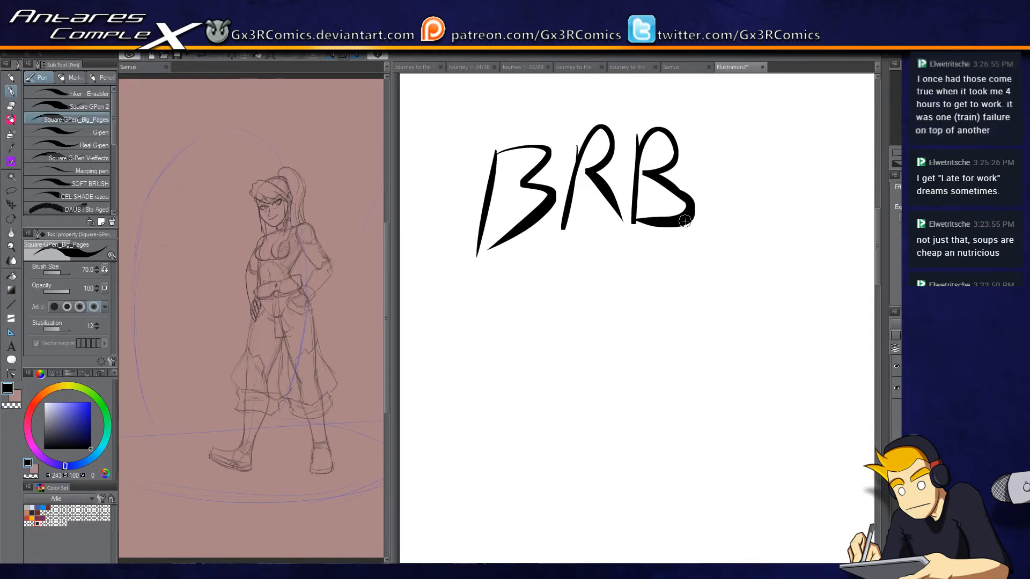
# Step: Return to the Samus drawing, ink the collar's outer left-hand edge under the jaw and trim its overshoot
pyautogui.click(690, 66)
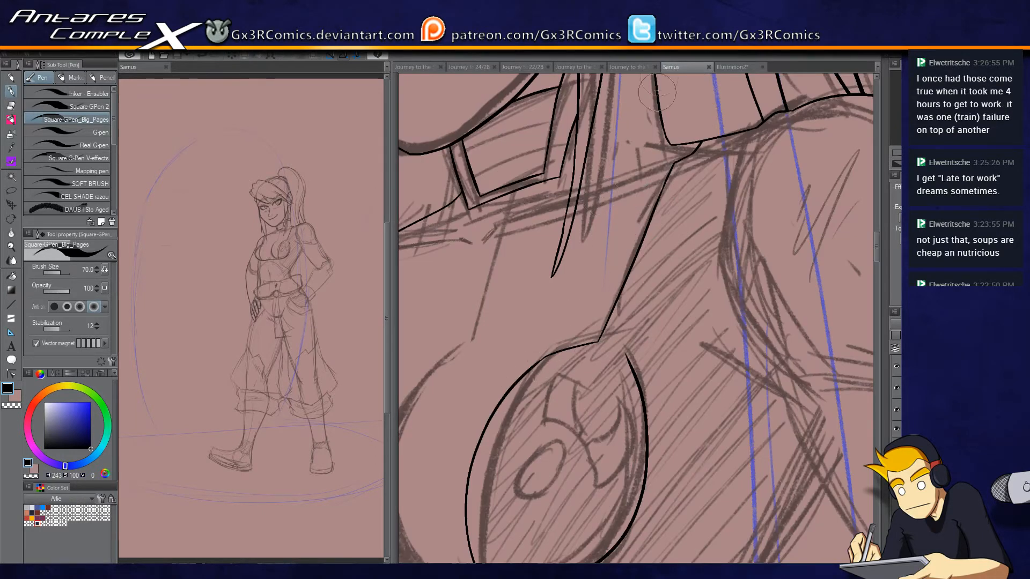
pyautogui.moveTo(457, 133)
pyautogui.mouseDown()
pyautogui.moveTo(505, 192)
pyautogui.moveTo(513, 271)
pyautogui.mouseUp()
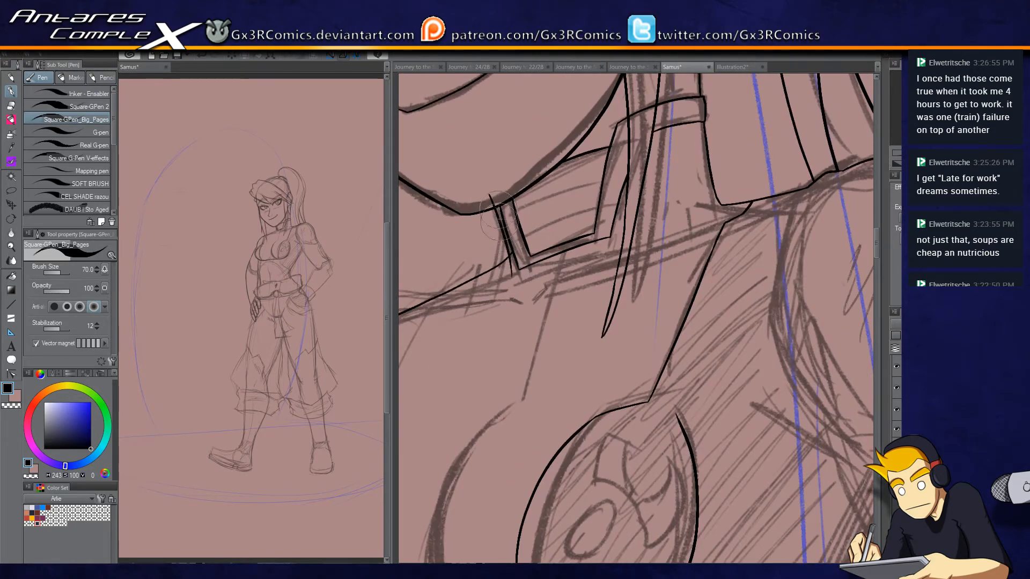
pyautogui.press('e')
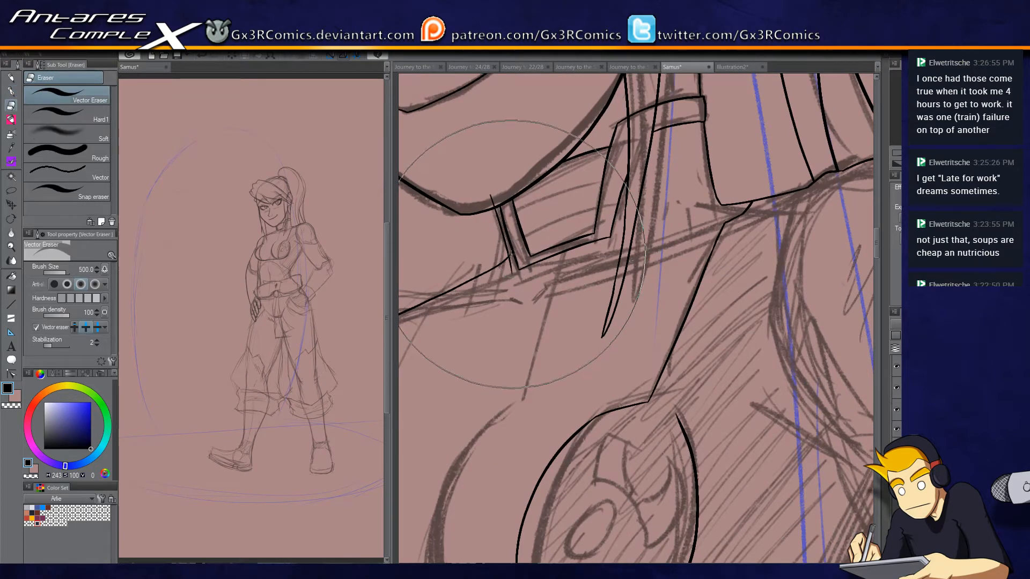
pyautogui.press('p')
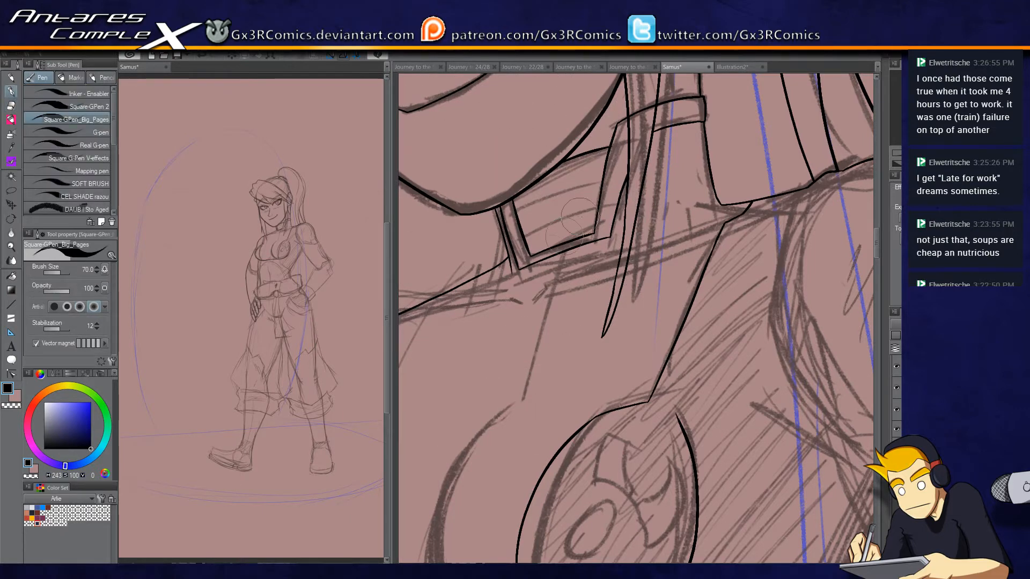
pyautogui.press('e')
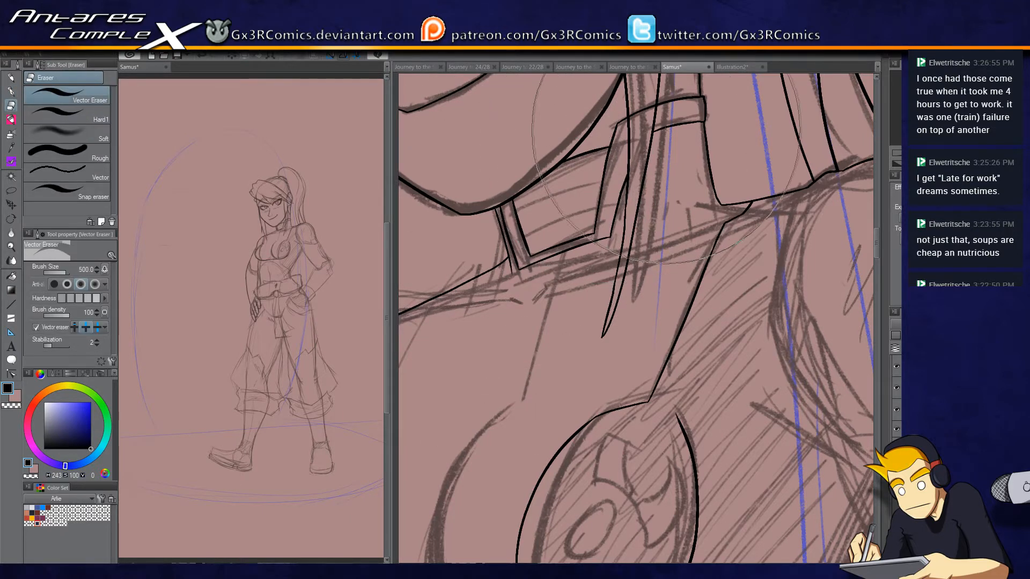
# Step: Ink a ponytail strand falling from behind the ear to the shoulder and trim the end that crosses the shoulder line
pyautogui.press('p')
pyautogui.moveTo(578, 134)
pyautogui.mouseDown()
pyautogui.moveTo(608, 334)
pyautogui.moveTo(651, 246)
pyautogui.mouseUp()
pyautogui.moveTo(634, 317); pyautogui.dragTo(577, 253)
pyautogui.moveTo(558, 173); pyautogui.dragTo(614, 471)
pyautogui.press('e')
pyautogui.click(613, 451)
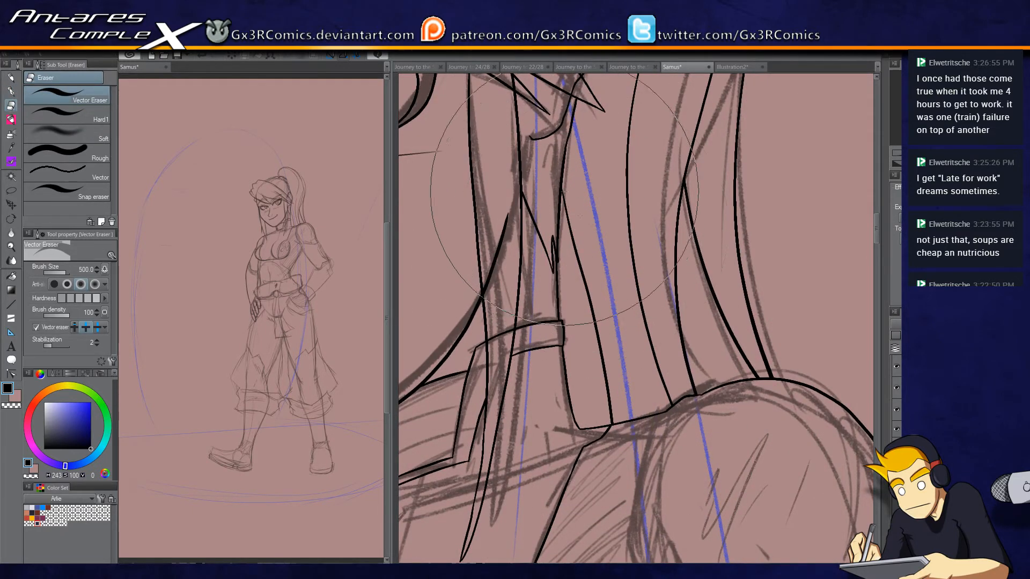
# Step: Ink small oval pupils inside the irises of both eyes
pyautogui.press('p')
pyautogui.moveTo(667, 398); pyautogui.dragTo(607, 352)
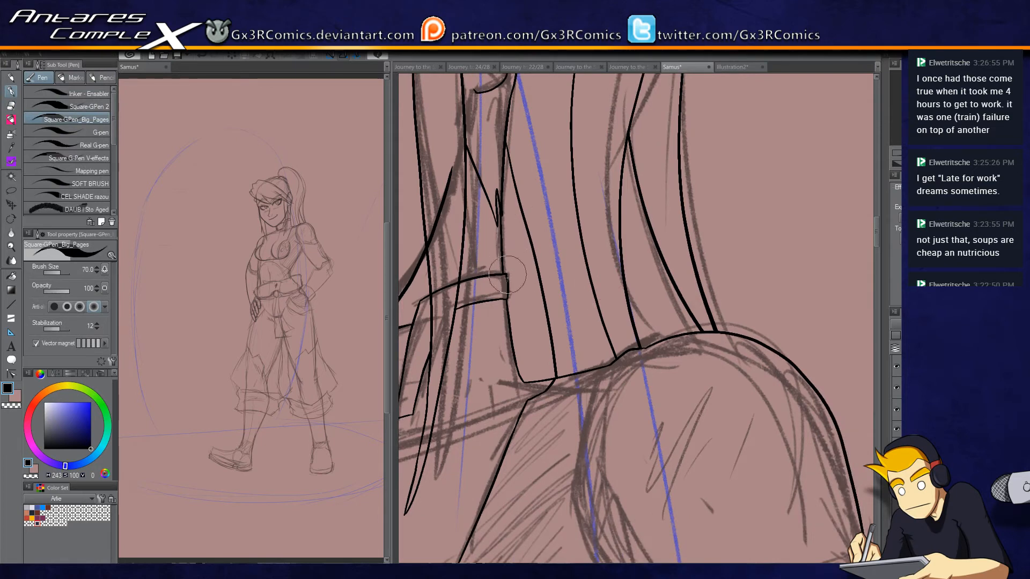
pyautogui.moveTo(574, 395); pyautogui.dragTo(566, 440)
pyautogui.moveTo(474, 400)
pyautogui.mouseDown()
pyautogui.moveTo(597, 395)
pyautogui.moveTo(614, 414)
pyautogui.moveTo(552, 437)
pyautogui.moveTo(549, 456)
pyautogui.mouseUp()
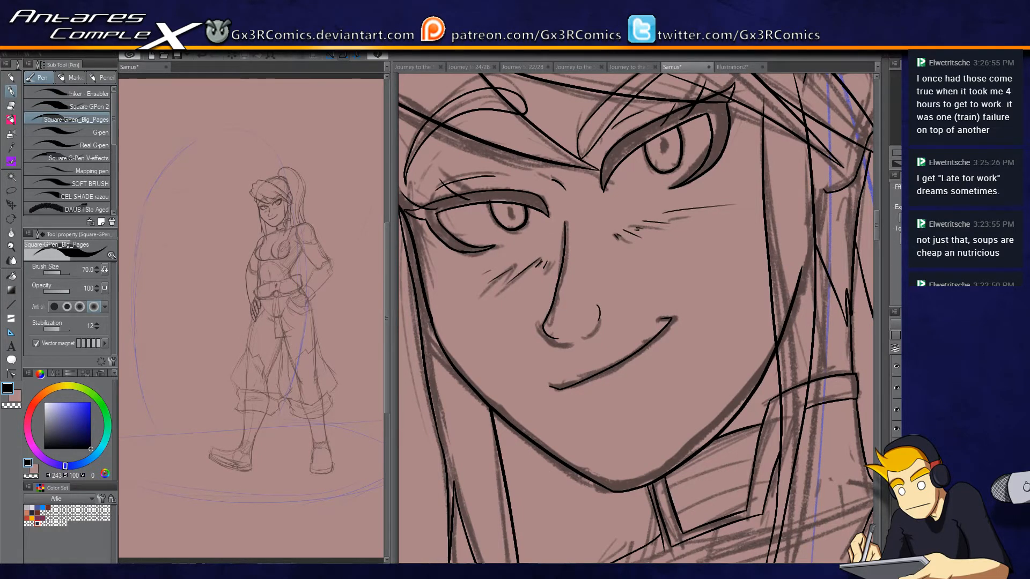
pyautogui.scroll(2, 634, 154)
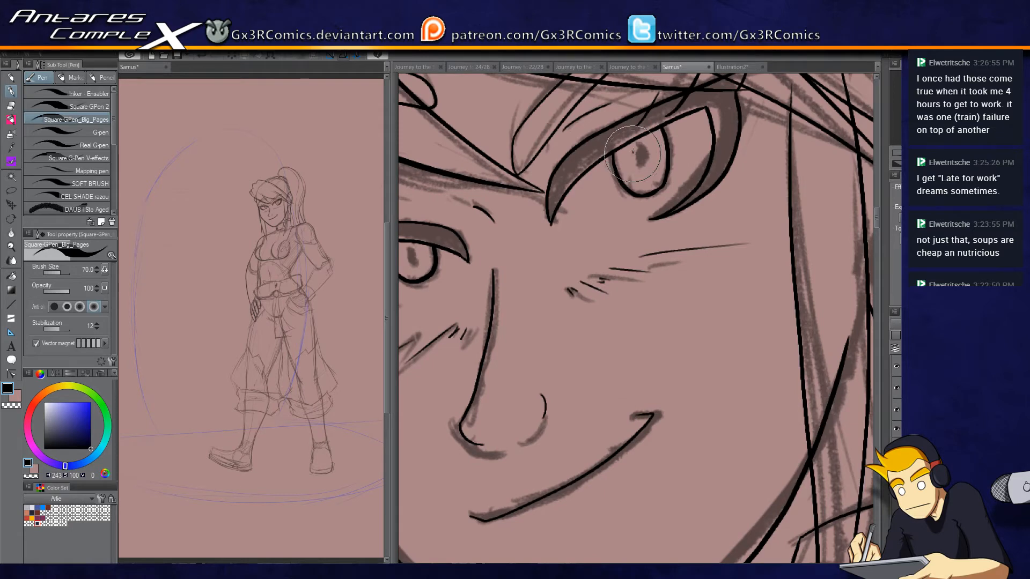
pyautogui.moveTo(640, 149); pyautogui.dragTo(711, 121)
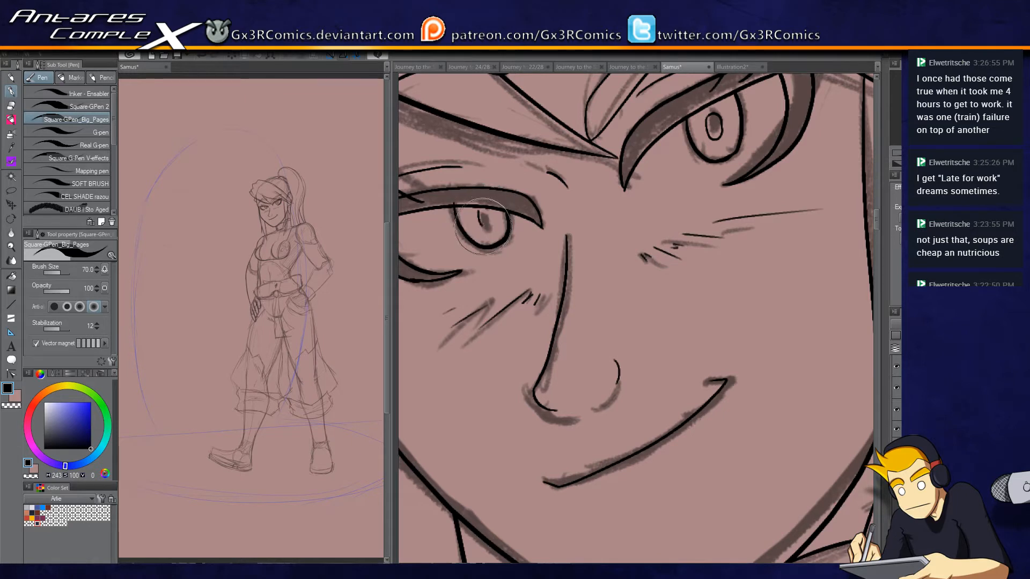
pyautogui.moveTo(482, 212); pyautogui.dragTo(486, 223)
pyautogui.scroll(-2, 606, 349)
pyautogui.moveTo(612, 351); pyautogui.dragTo(612, 353)
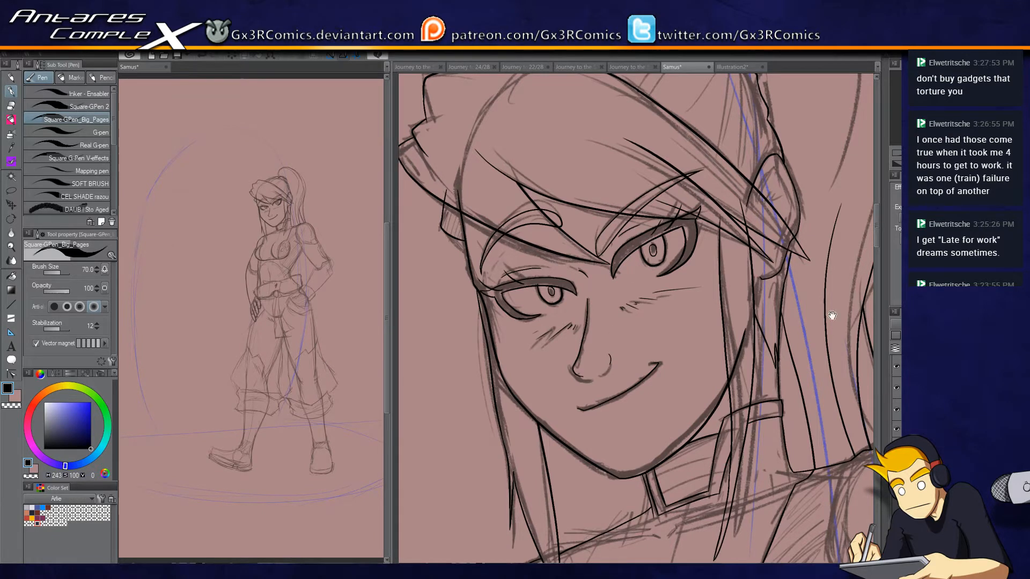
# Step: Ink the thin curved ribs across the inside of the collar on the neck
pyautogui.moveTo(832, 316); pyautogui.dragTo(456, 333)
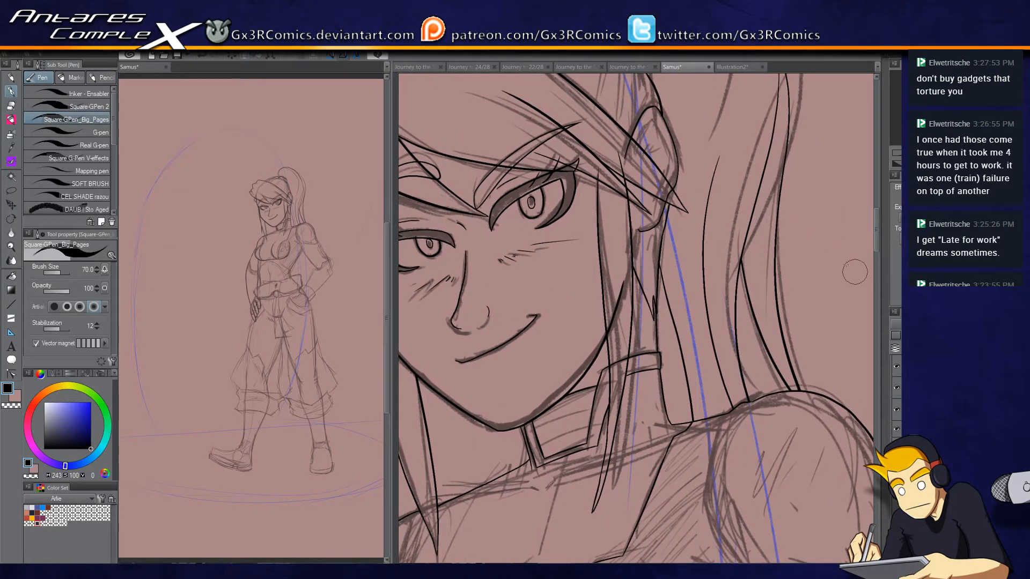
pyautogui.moveTo(661, 119); pyautogui.dragTo(667, 161)
pyautogui.moveTo(675, 159); pyautogui.dragTo(698, 66)
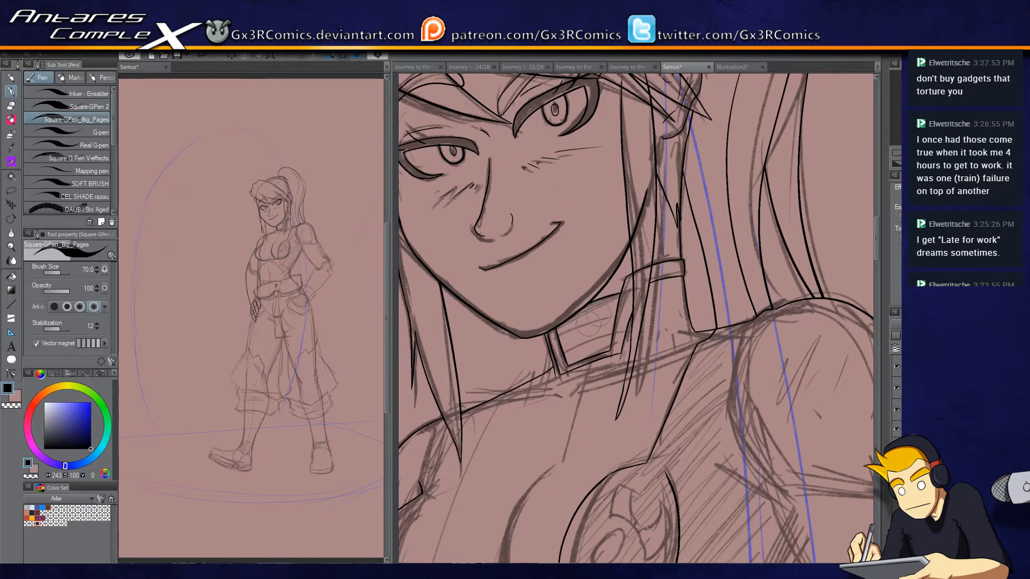
pyautogui.moveTo(566, 350)
pyautogui.mouseDown()
pyautogui.moveTo(608, 326)
pyautogui.moveTo(543, 341)
pyautogui.moveTo(536, 322)
pyautogui.moveTo(543, 346)
pyautogui.moveTo(521, 354)
pyautogui.moveTo(575, 270)
pyautogui.moveTo(573, 434)
pyautogui.moveTo(548, 318)
pyautogui.mouseUp()
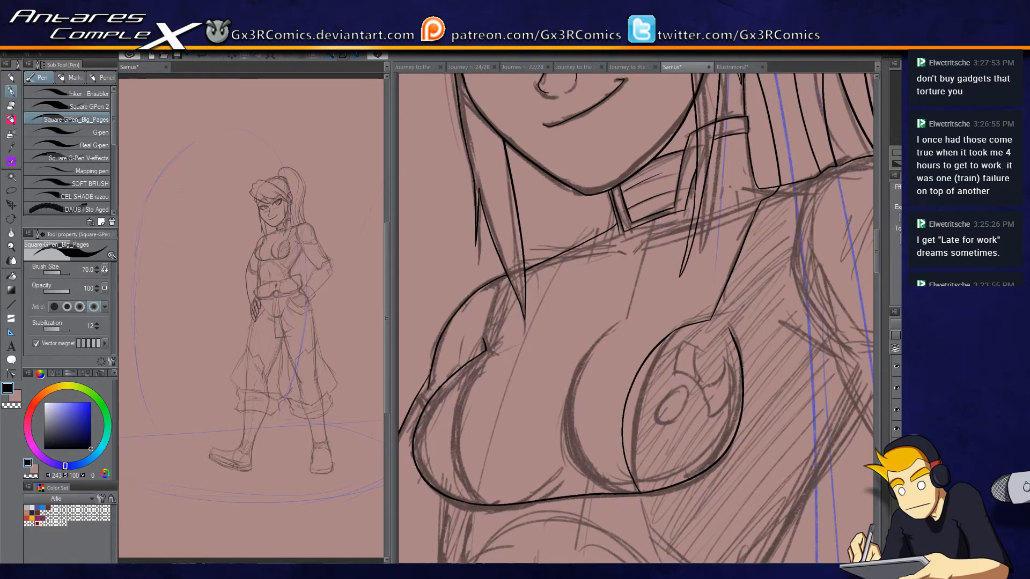
pyautogui.moveTo(548, 318); pyautogui.dragTo(564, 359)
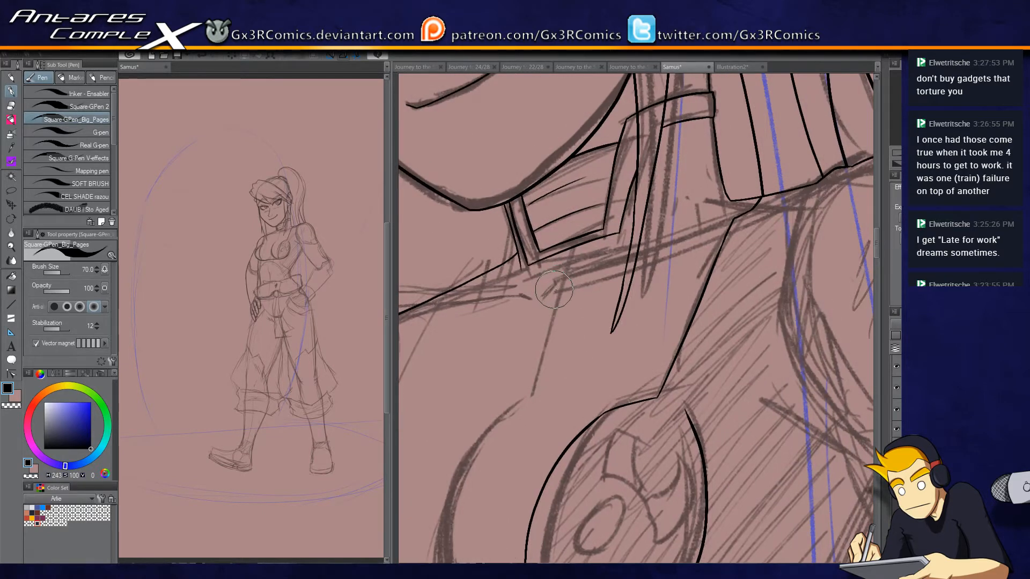
# Step: Ink both collarbones below the collar, the right-hand one reaching the shoulder and the left-hand one as a short hooked line
pyautogui.moveTo(559, 290); pyautogui.dragTo(733, 219)
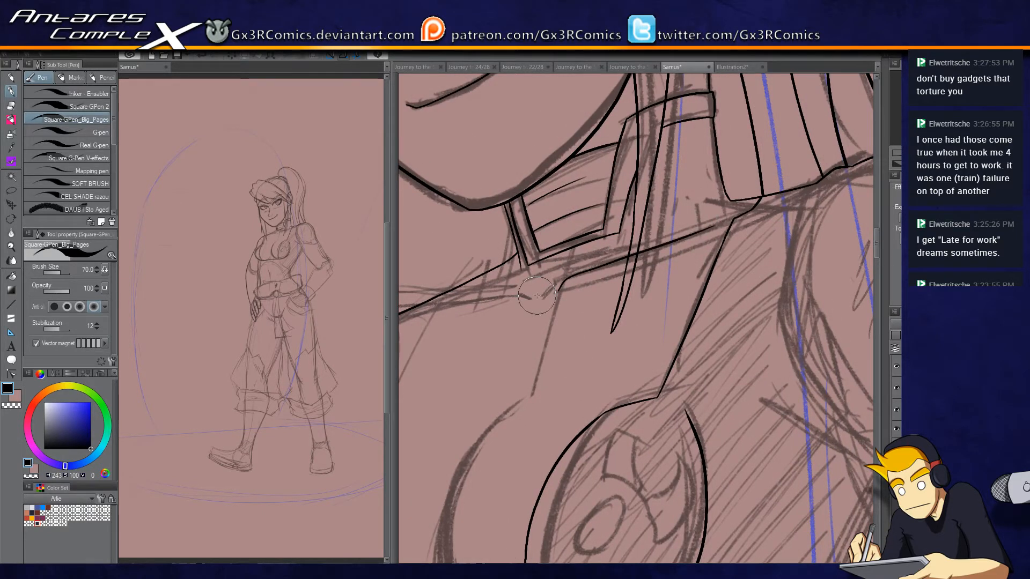
pyautogui.moveTo(537, 288); pyautogui.dragTo(469, 298)
pyautogui.scroll(-5, 624, 324)
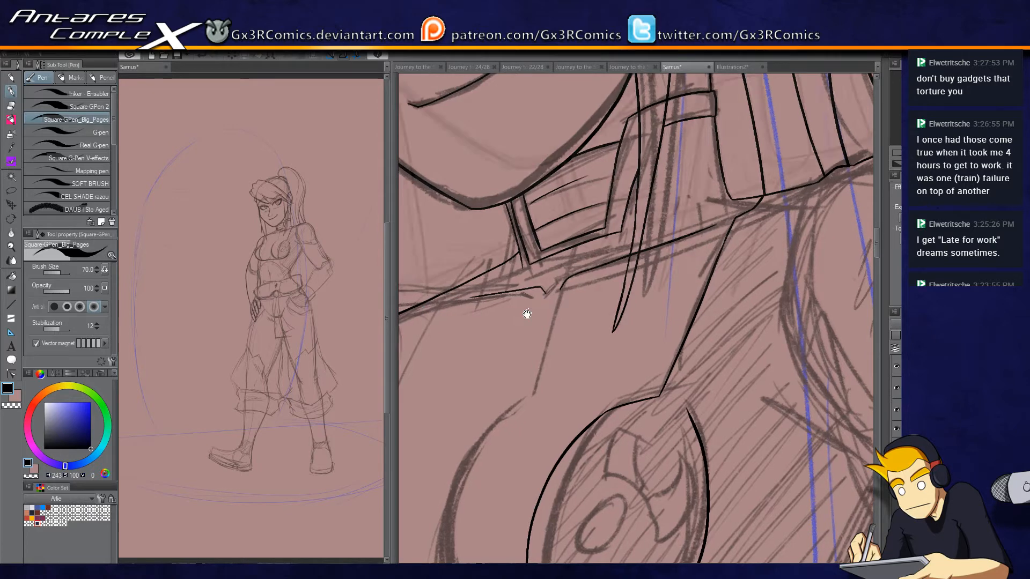
pyautogui.press('e')
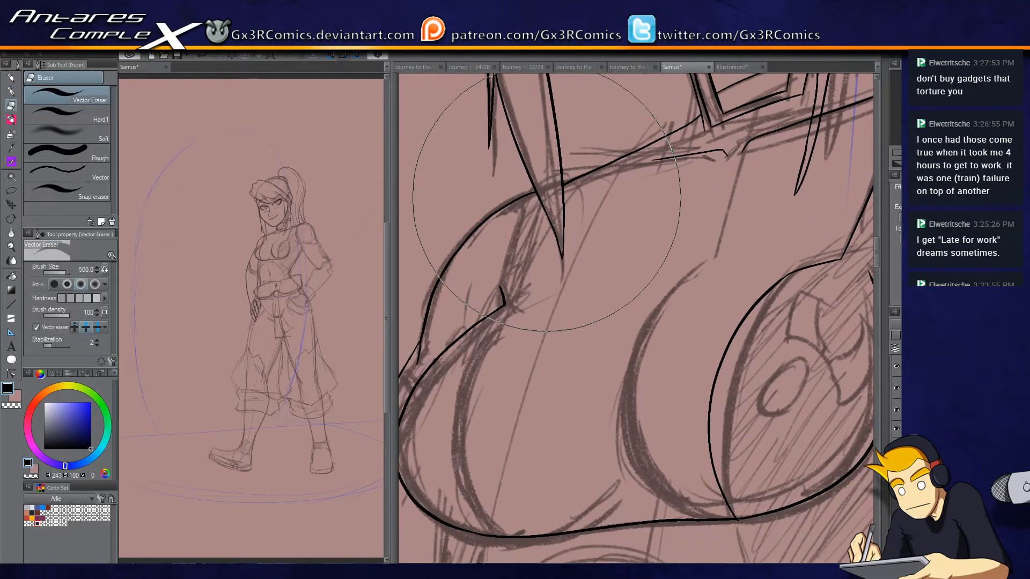
# Step: Ink both edges of the narrow strap rising from the left-hand cup's corner to the shoulder beside the hair lock
pyautogui.press('p')
pyautogui.moveTo(509, 331); pyautogui.dragTo(520, 278)
pyautogui.moveTo(527, 219)
pyautogui.mouseDown()
pyautogui.moveTo(515, 281)
pyautogui.moveTo(546, 211)
pyautogui.mouseUp()
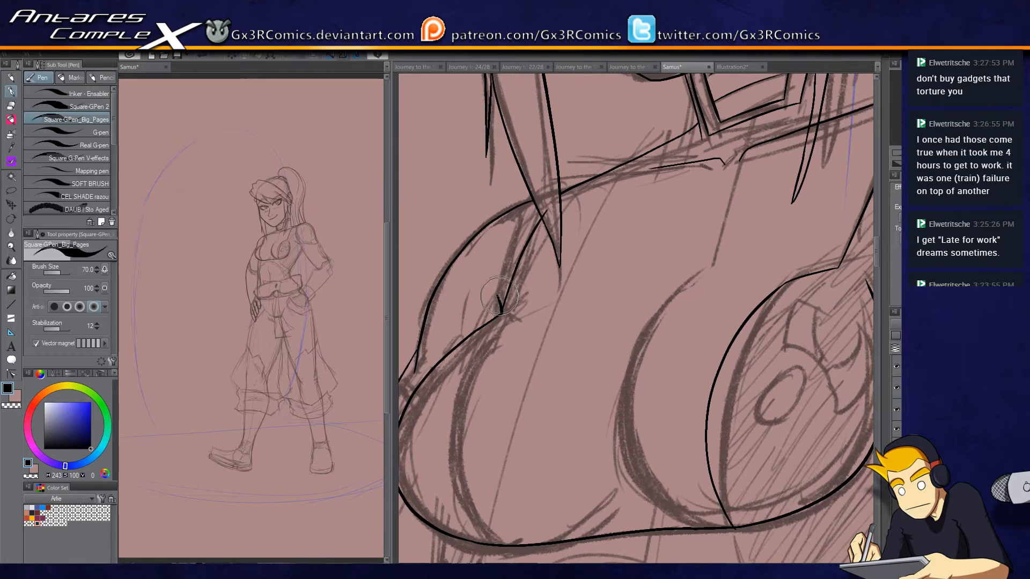
pyautogui.moveTo(500, 312); pyautogui.dragTo(532, 200)
pyautogui.press('e')
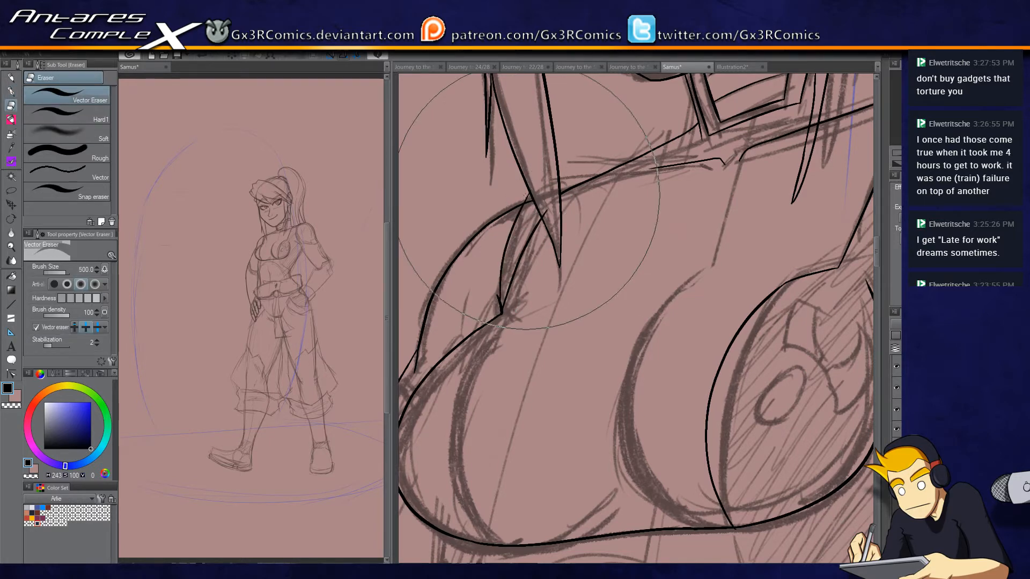
pyautogui.press('p')
pyautogui.moveTo(533, 203); pyautogui.dragTo(489, 75)
# Step: Reduce the Vector Eraser's brush size to 200
pyautogui.press('e')
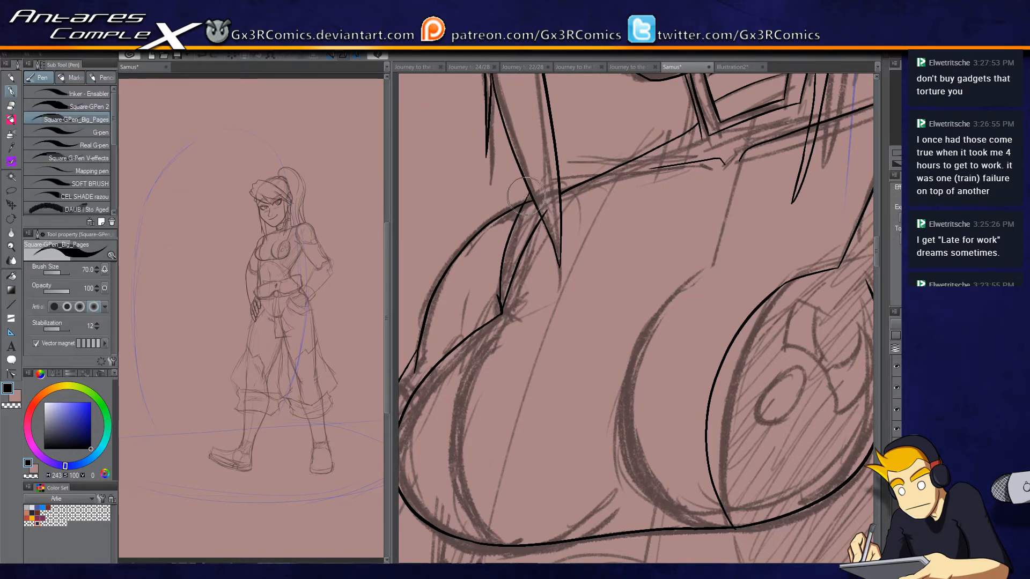
pyautogui.press('[')
pyautogui.press('[')
pyautogui.press('[')
pyautogui.press('[')
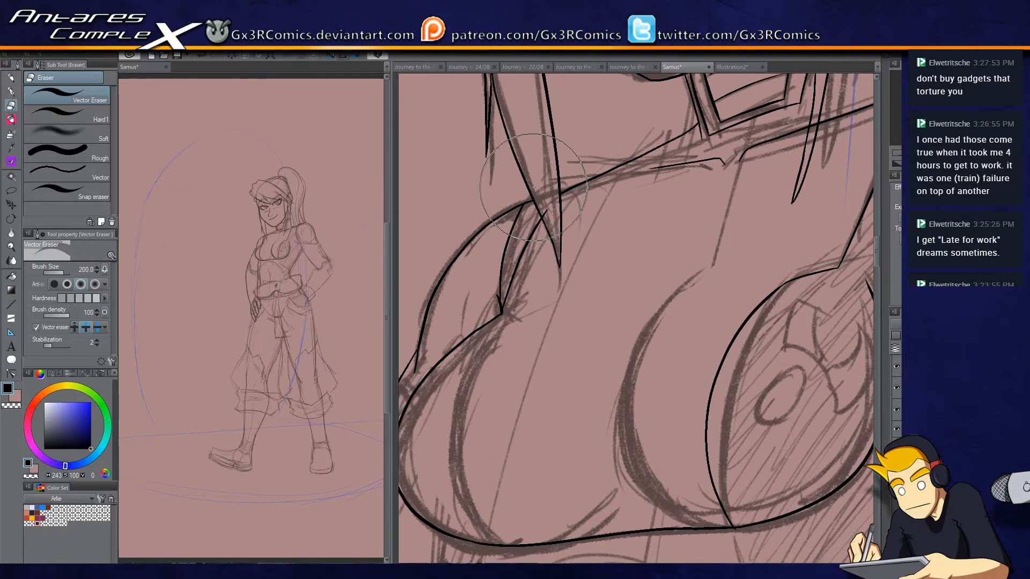
# Step: Ink two short parallel lines bridging the gap between the upper arm's outline and the left-hand cup
pyautogui.press('p')
pyautogui.moveTo(469, 363); pyautogui.dragTo(565, 221)
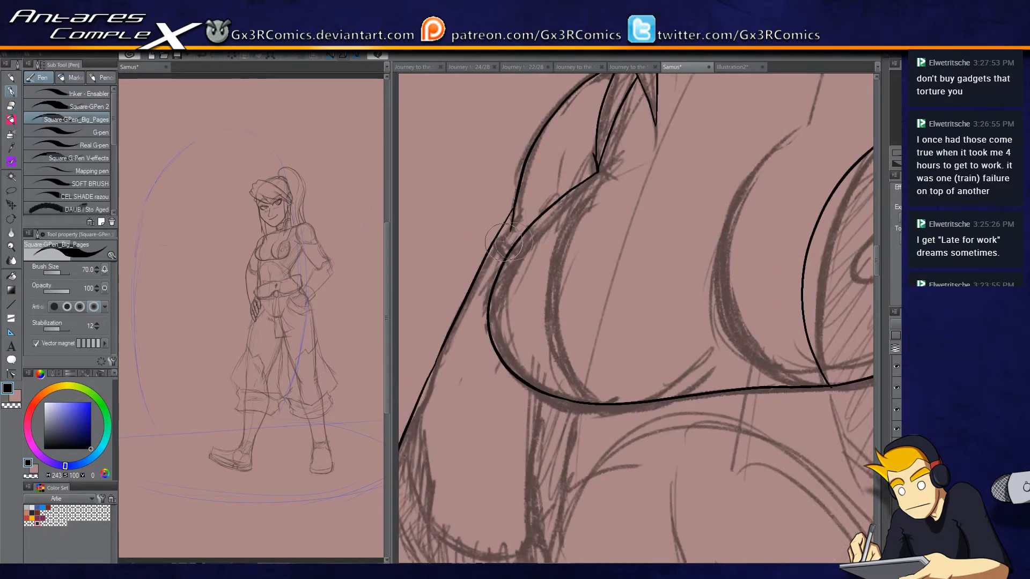
pyautogui.moveTo(487, 254); pyautogui.dragTo(518, 276)
pyautogui.moveTo(499, 234); pyautogui.dragTo(518, 247)
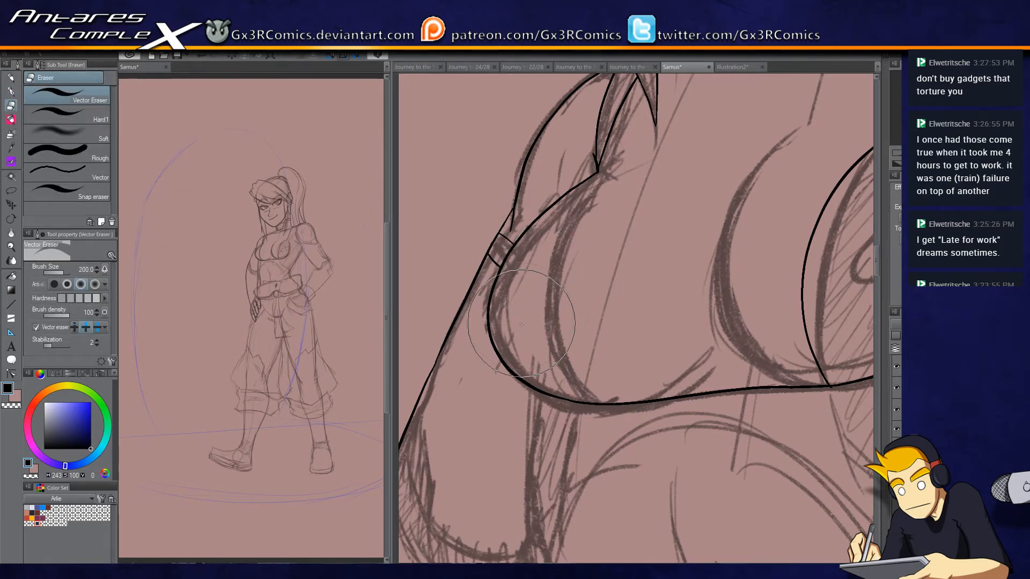
# Step: Ink the inner arm line with its curved lower edge and the side of the waist below the left-hand cup, redoing the first arm stroke
pyautogui.moveTo(520, 425); pyautogui.dragTo(513, 224)
pyautogui.moveTo(487, 184); pyautogui.dragTo(517, 276)
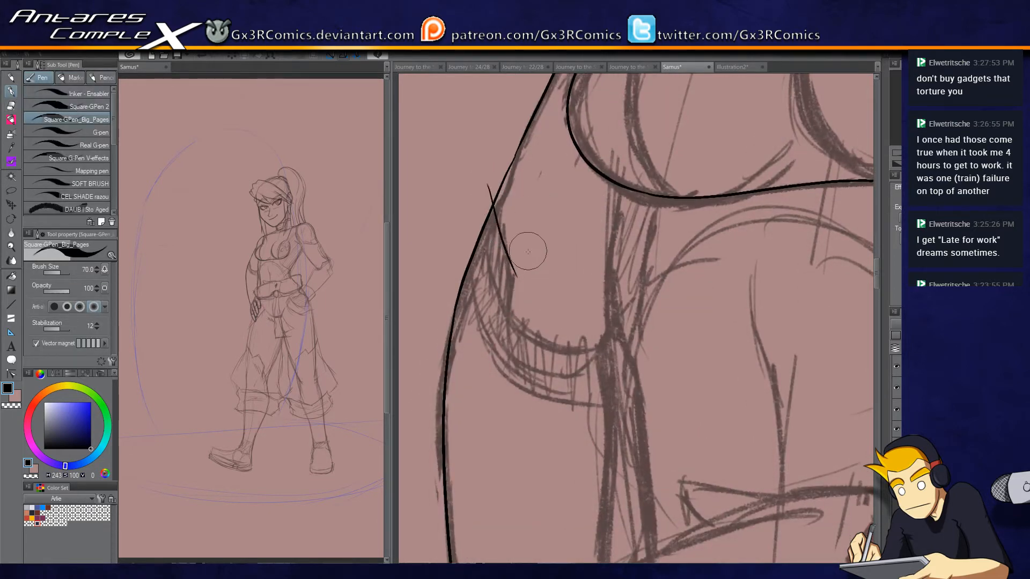
pyautogui.hotkey('ctrl', 'z')
pyautogui.moveTo(489, 173)
pyautogui.mouseDown()
pyautogui.moveTo(516, 286)
pyautogui.moveTo(516, 342)
pyautogui.moveTo(585, 349)
pyautogui.moveTo(616, 328)
pyautogui.mouseUp()
pyautogui.moveTo(666, 198)
pyautogui.mouseDown()
pyautogui.moveTo(539, 161)
pyautogui.moveTo(509, 307)
pyautogui.moveTo(531, 533)
pyautogui.mouseUp()
pyautogui.moveTo(498, 422); pyautogui.dragTo(570, 426)
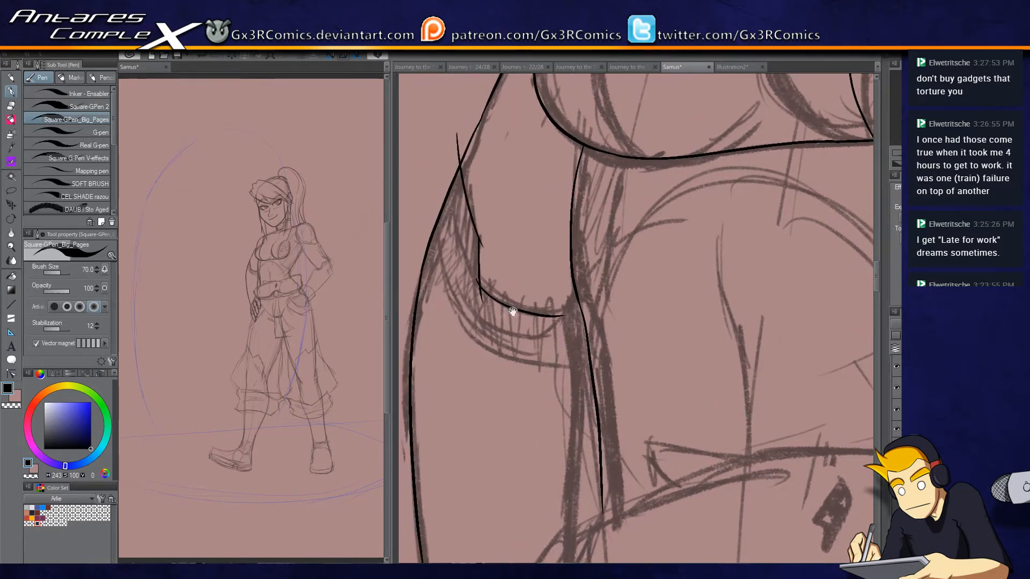
# Step: Trim the overshooting ends of the inner arm line with the Vector Eraser and bridge its small gap in ink
pyautogui.press('e')
pyautogui.click(479, 298)
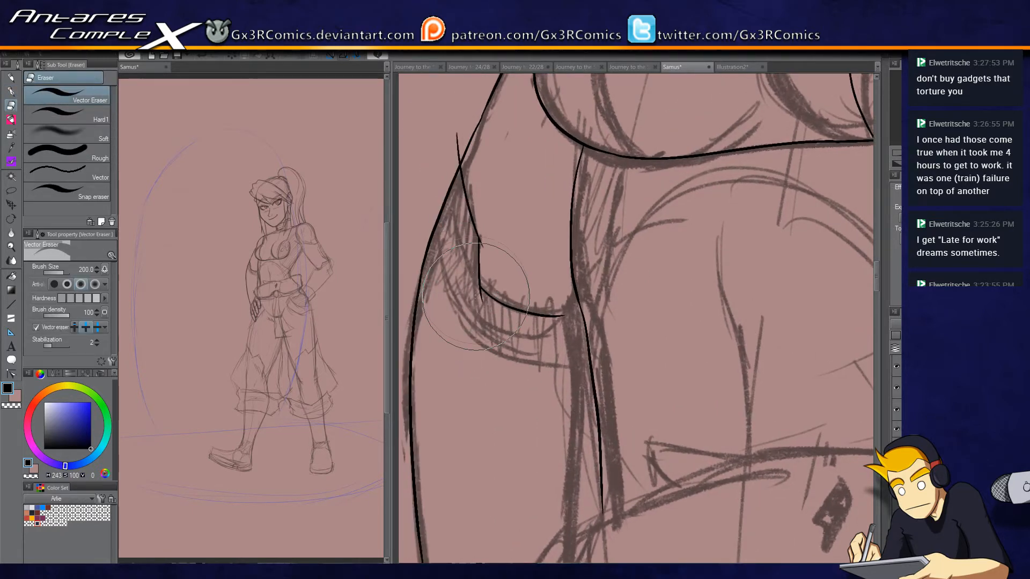
pyautogui.click(483, 241)
pyautogui.press('p')
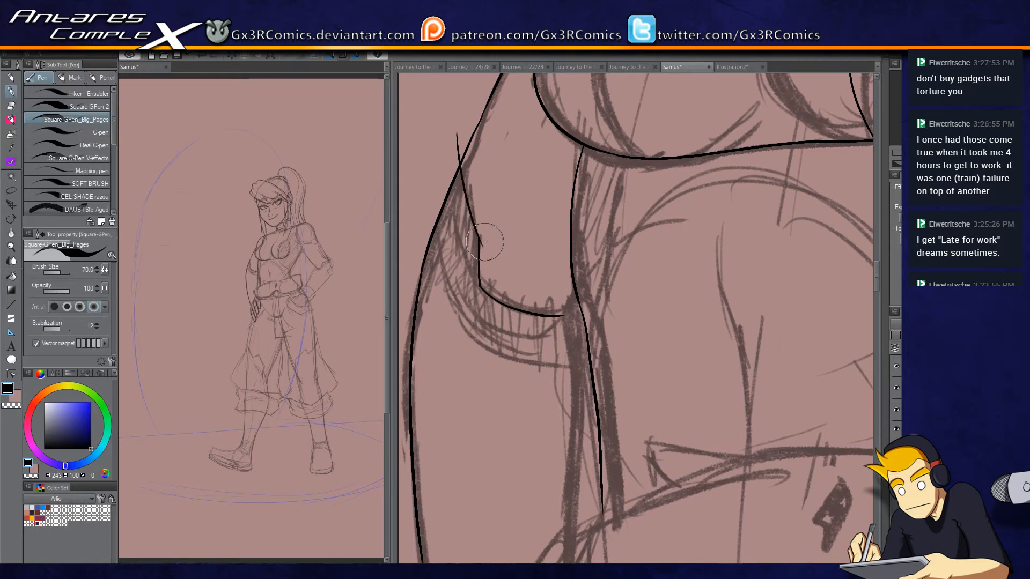
pyautogui.moveTo(478, 213); pyautogui.dragTo(479, 239)
pyautogui.press('e')
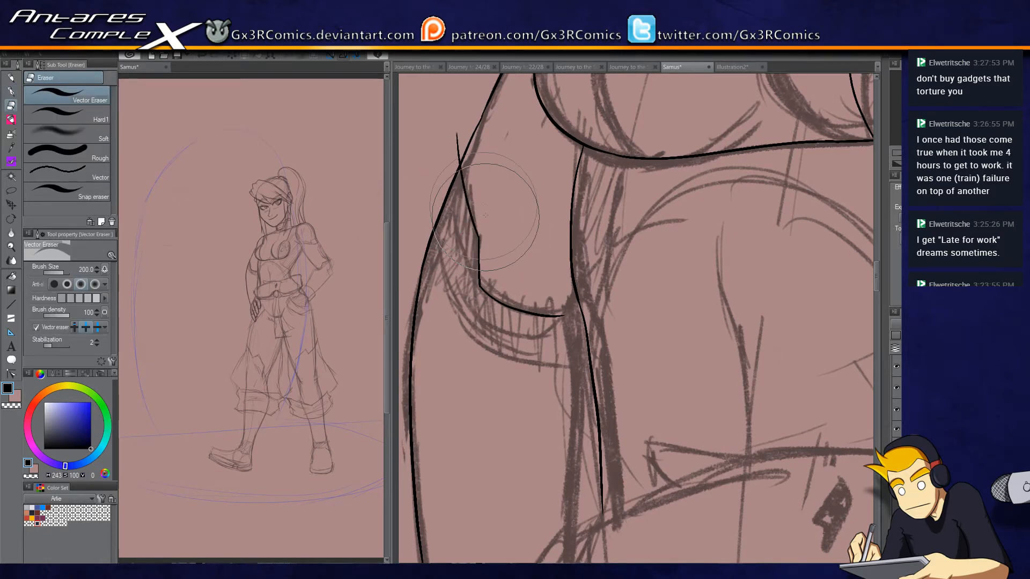
pyautogui.click(449, 207)
# Step: Ink the lower edge of the curved band on the left-hand arm and extend both band edges to the waist side
pyautogui.press('p')
pyautogui.moveTo(451, 227)
pyautogui.mouseDown()
pyautogui.moveTo(467, 323)
pyautogui.moveTo(462, 299)
pyautogui.moveTo(568, 359)
pyautogui.mouseUp()
pyautogui.hotkey('ctrl', 'z')
pyautogui.moveTo(462, 307)
pyautogui.mouseDown()
pyautogui.moveTo(490, 333)
pyautogui.moveTo(592, 333)
pyautogui.moveTo(550, 352)
pyautogui.moveTo(578, 334)
pyautogui.moveTo(571, 311)
pyautogui.moveTo(560, 315)
pyautogui.moveTo(589, 282)
pyautogui.mouseUp()
pyautogui.hotkey('ctrl', 'z')
pyautogui.moveTo(558, 316); pyautogui.dragTo(591, 279)
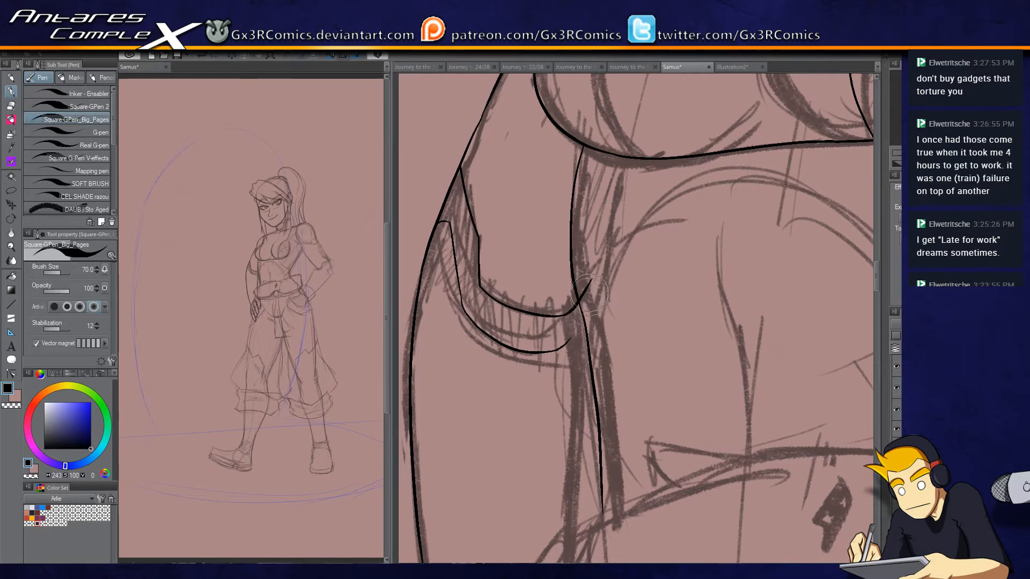
pyautogui.moveTo(570, 341); pyautogui.dragTo(586, 315)
# Step: Ink the forearm's inner edge from the arm band down to the belt beside the left-hand waist
pyautogui.moveTo(584, 401); pyautogui.dragTo(576, 299)
pyautogui.moveTo(574, 221); pyautogui.dragTo(558, 467)
pyautogui.moveTo(548, 574); pyautogui.dragTo(538, 370)
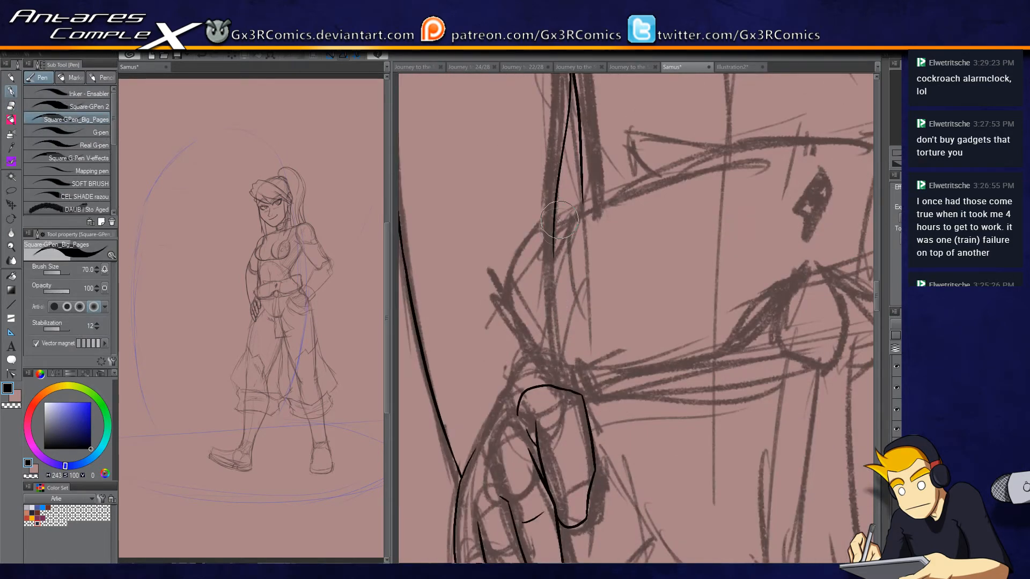
# Step: Ink the belt's angular left-hand end above the hand and its arched top edge across the front
pyautogui.moveTo(544, 410)
pyautogui.mouseDown()
pyautogui.moveTo(510, 279)
pyautogui.moveTo(530, 226)
pyautogui.moveTo(692, 163)
pyautogui.mouseUp()
pyautogui.moveTo(622, 195)
pyautogui.mouseDown()
pyautogui.moveTo(558, 268)
pyautogui.moveTo(516, 278)
pyautogui.mouseUp()
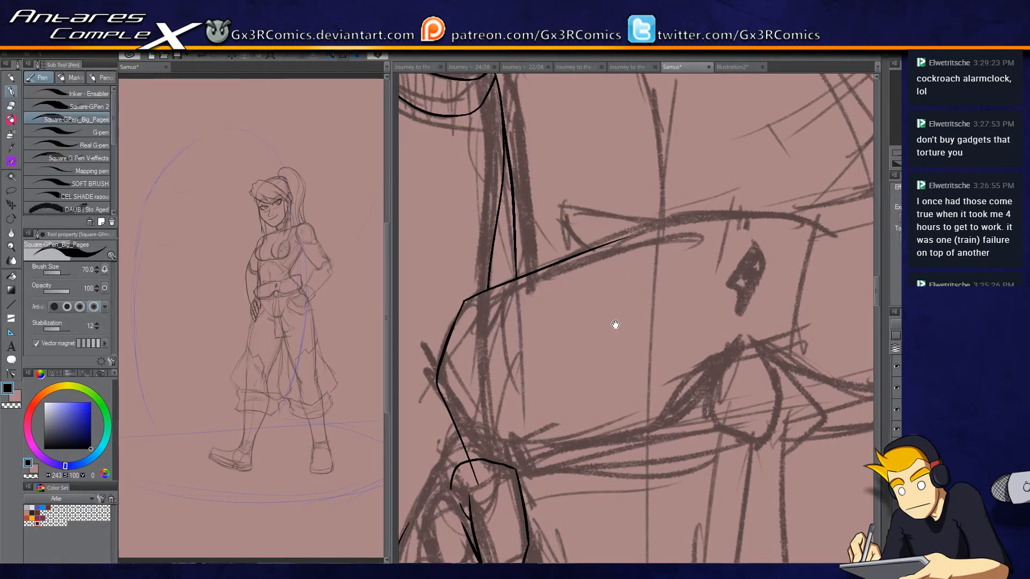
pyautogui.moveTo(615, 324); pyautogui.dragTo(554, 373)
pyautogui.moveTo(539, 292)
pyautogui.mouseDown()
pyautogui.moveTo(621, 266)
pyautogui.moveTo(759, 265)
pyautogui.moveTo(779, 274)
pyautogui.mouseUp()
pyautogui.hotkey('ctrl', 'z')
pyautogui.moveTo(540, 292)
pyautogui.mouseDown()
pyautogui.moveTo(626, 262)
pyautogui.moveTo(776, 277)
pyautogui.mouseUp()
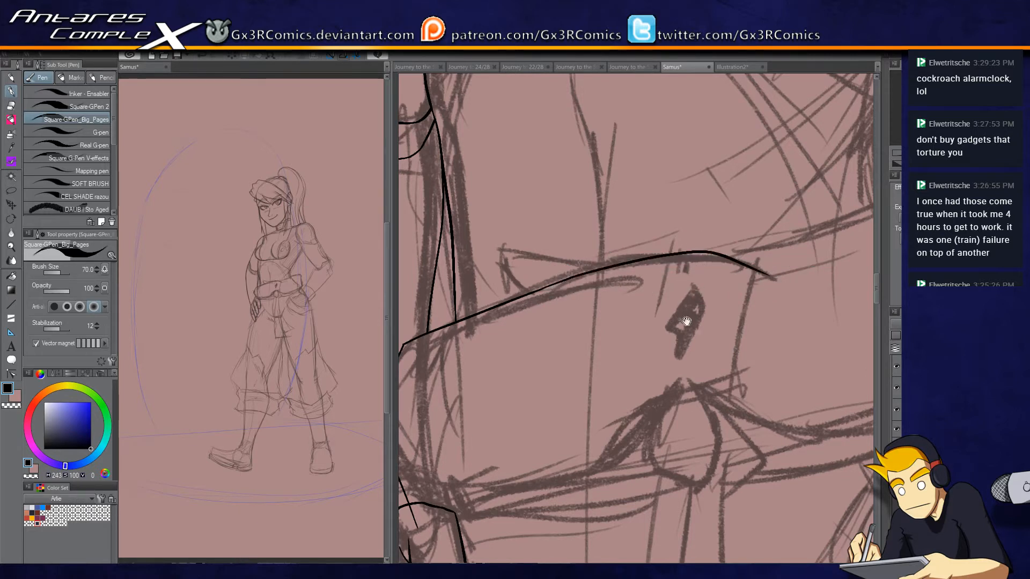
# Step: Ink the front belt flap's slanted end and wavy lower edge, trimming the part that crosses the fingers
pyautogui.moveTo(686, 320); pyautogui.dragTo(608, 280)
pyautogui.moveTo(697, 206); pyautogui.dragTo(647, 351)
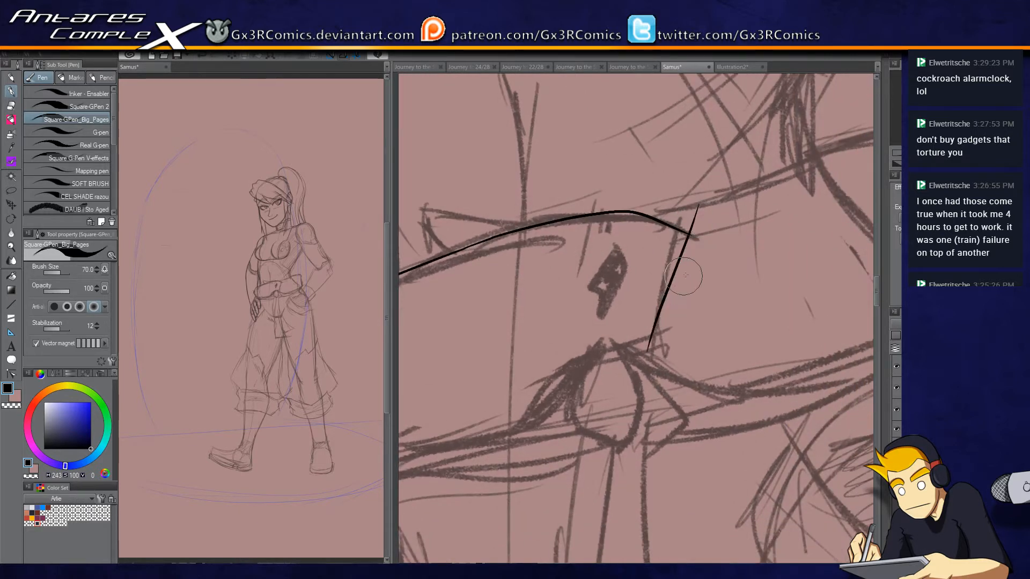
pyautogui.hotkey('ctrl', 'z')
pyautogui.moveTo(670, 224)
pyautogui.mouseDown()
pyautogui.moveTo(719, 246)
pyautogui.moveTo(670, 373)
pyautogui.moveTo(567, 379)
pyautogui.moveTo(657, 263)
pyautogui.mouseUp()
pyautogui.moveTo(450, 343)
pyautogui.mouseDown()
pyautogui.moveTo(536, 346)
pyautogui.moveTo(666, 231)
pyautogui.mouseUp()
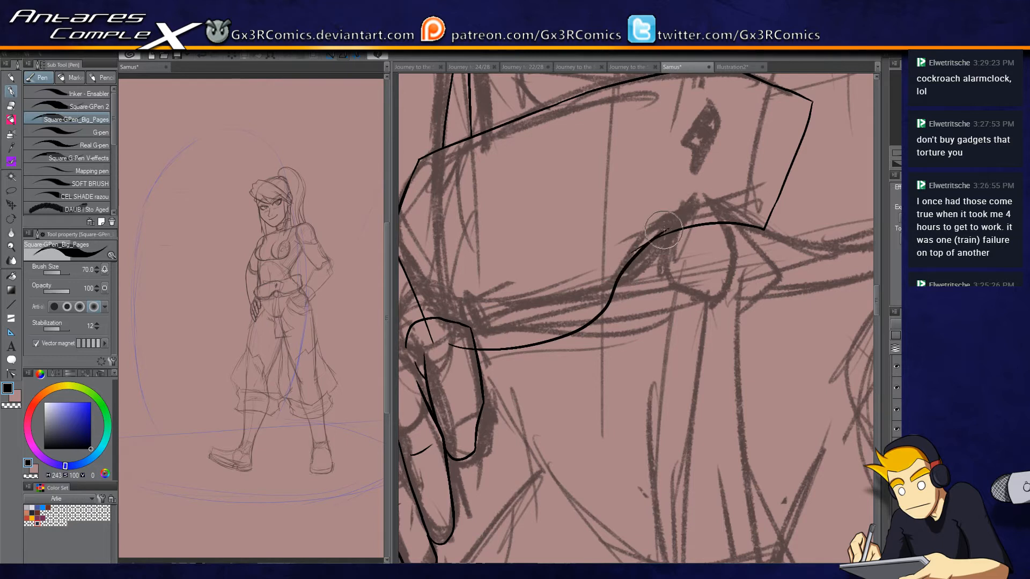
pyautogui.press('e')
pyautogui.moveTo(472, 338); pyautogui.dragTo(434, 339)
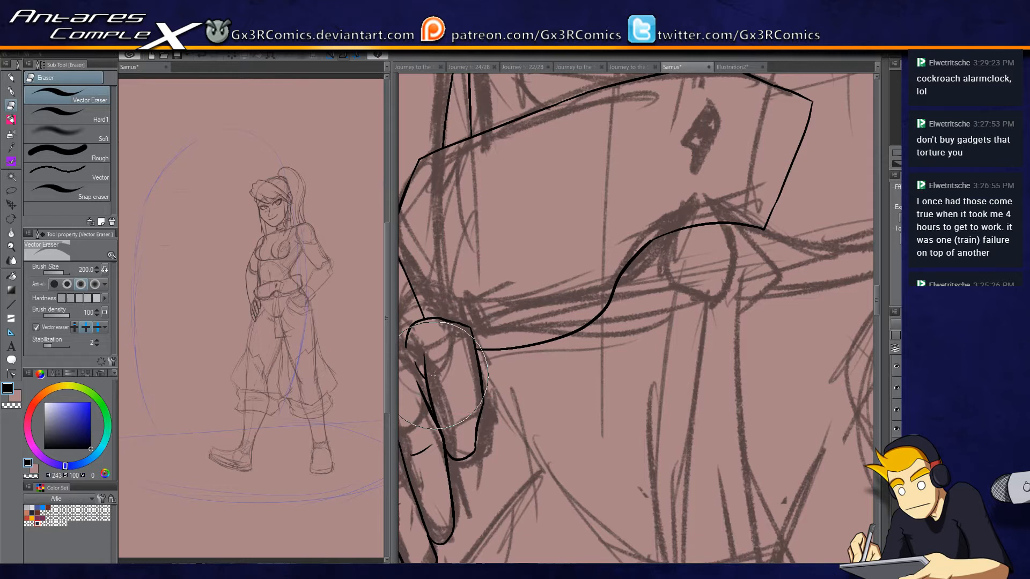
# Step: Ink the small diamond shape on the belt's front and the rounded knot below the flap
pyautogui.press('p')
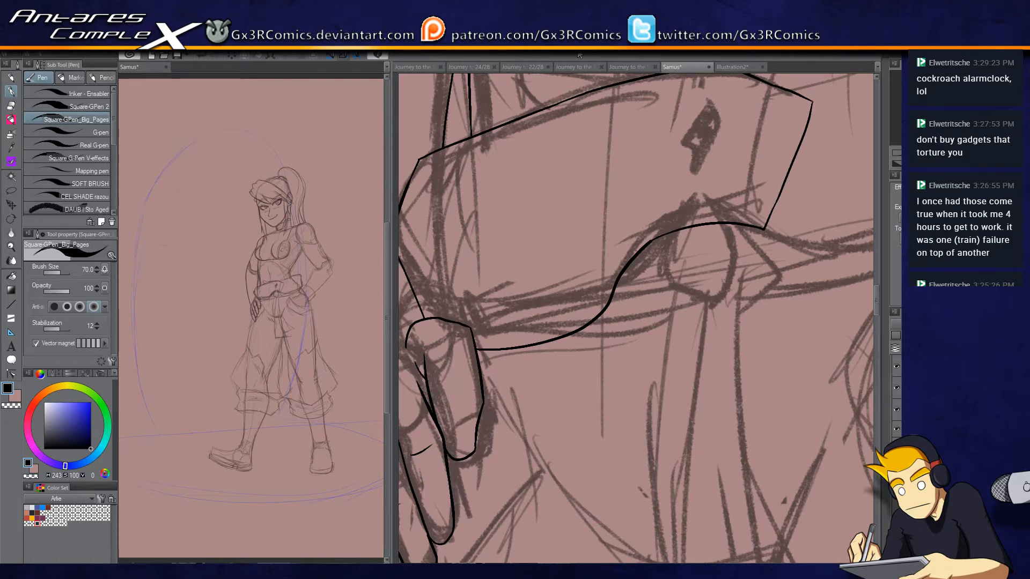
pyautogui.moveTo(569, 202); pyautogui.dragTo(421, 356)
pyautogui.moveTo(561, 203)
pyautogui.mouseDown()
pyautogui.moveTo(537, 240)
pyautogui.moveTo(550, 268)
pyautogui.moveTo(561, 206)
pyautogui.mouseUp()
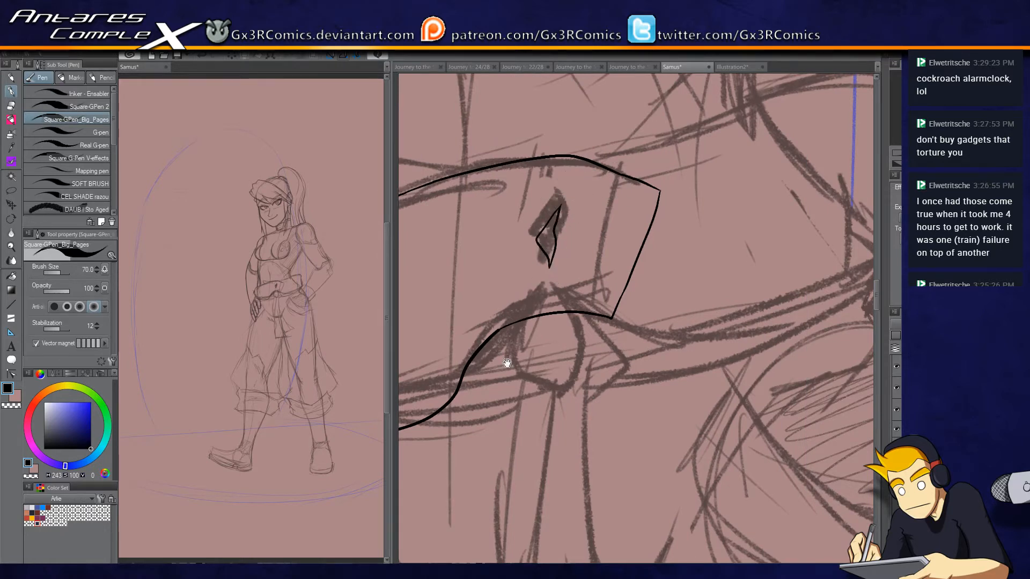
pyautogui.moveTo(509, 363); pyautogui.dragTo(591, 250)
pyautogui.moveTo(681, 305)
pyautogui.mouseDown()
pyautogui.moveTo(715, 159)
pyautogui.moveTo(655, 195)
pyautogui.moveTo(649, 221)
pyautogui.mouseUp()
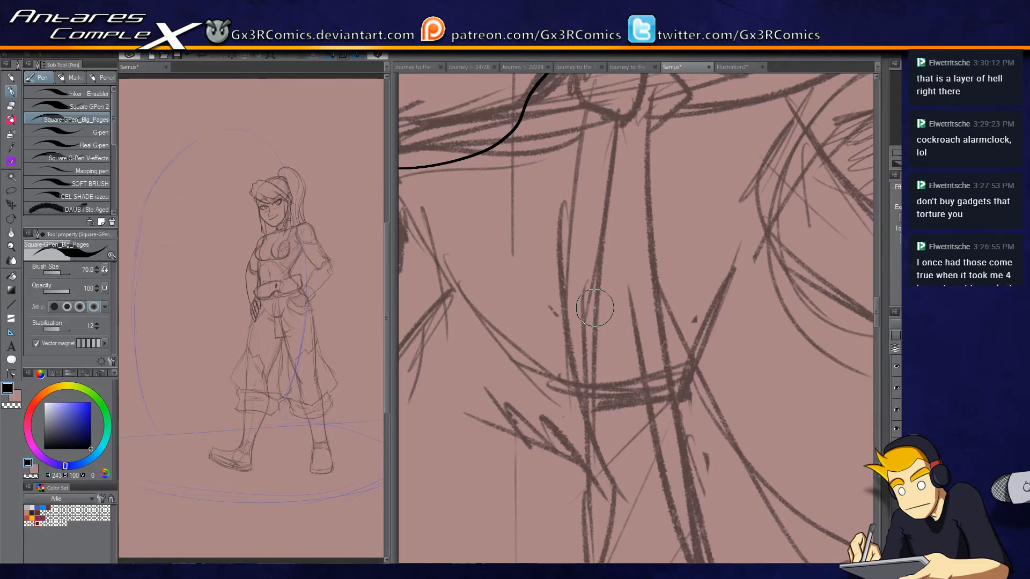
pyautogui.moveTo(588, 66); pyautogui.dragTo(583, 169)
pyautogui.moveTo(581, 210)
pyautogui.mouseDown()
pyautogui.moveTo(622, 214)
pyautogui.moveTo(636, 182)
pyautogui.moveTo(628, 137)
pyautogui.mouseUp()
# Step: Ink the long left and right edges of the sash tail hanging from the knot
pyautogui.press('r')
pyautogui.press('p')
pyautogui.moveTo(560, 160)
pyautogui.mouseDown()
pyautogui.moveTo(537, 311)
pyautogui.moveTo(530, 397)
pyautogui.moveTo(547, 199)
pyautogui.moveTo(533, 457)
pyautogui.mouseUp()
pyautogui.hotkey('ctrl', 'z')
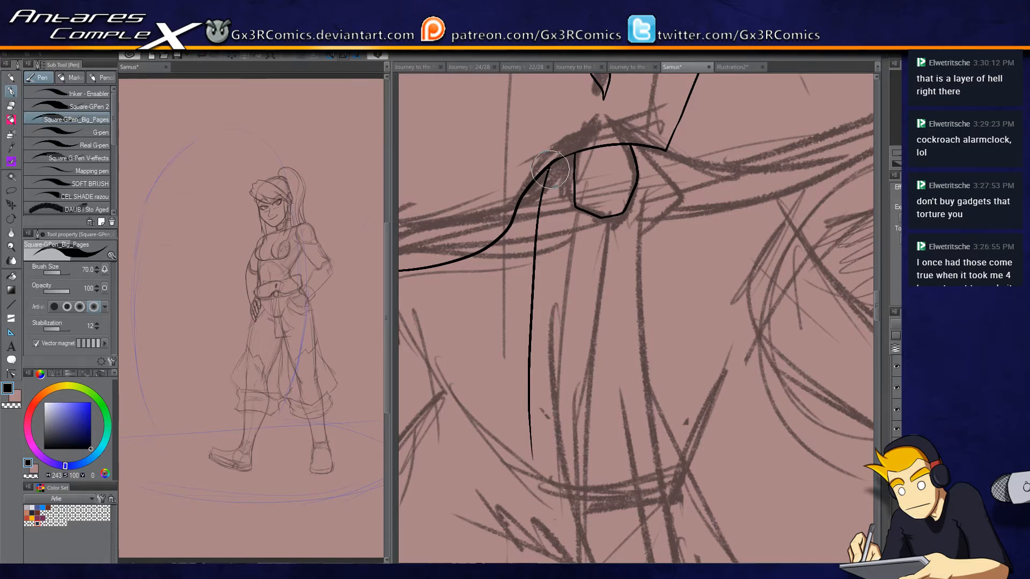
pyautogui.moveTo(573, 346)
pyautogui.mouseDown()
pyautogui.moveTo(548, 203)
pyautogui.moveTo(546, 257)
pyautogui.mouseUp()
pyautogui.moveTo(573, 105); pyautogui.dragTo(609, 432)
pyautogui.moveTo(582, 342); pyautogui.dragTo(550, 230)
pyautogui.moveTo(560, 279); pyautogui.dragTo(604, 400)
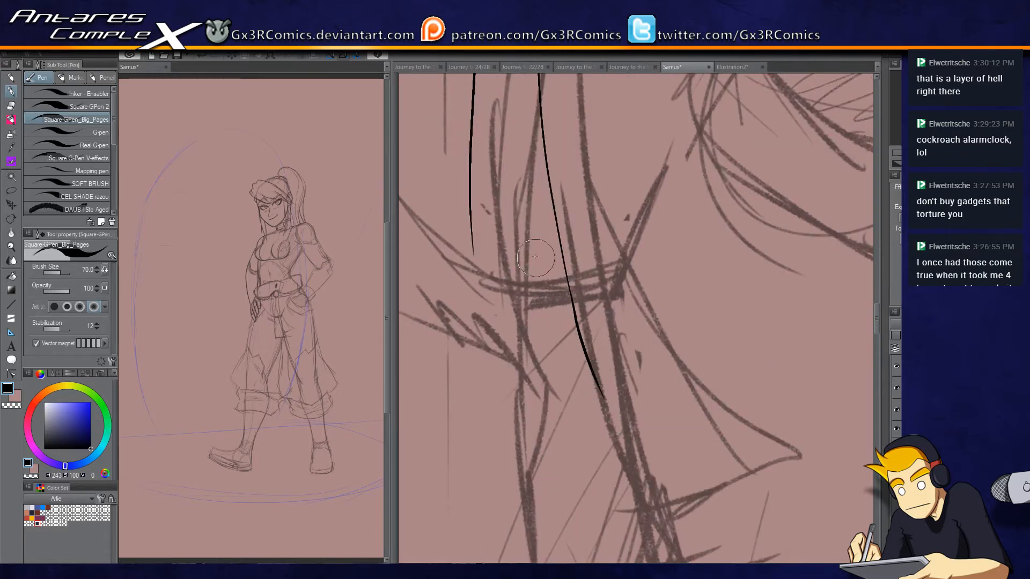
# Step: Extend the sash tail's edges down to its tip and close them with a curved hem
pyautogui.scroll(-1, 514, 263)
pyautogui.moveTo(493, 264); pyautogui.dragTo(496, 359)
pyautogui.hotkey('ctrl', 'z')
pyautogui.moveTo(492, 244)
pyautogui.mouseDown()
pyautogui.moveTo(511, 380)
pyautogui.moveTo(477, 268)
pyautogui.mouseUp()
pyautogui.moveTo(539, 226); pyautogui.dragTo(588, 331)
pyautogui.moveTo(472, 260)
pyautogui.mouseDown()
pyautogui.moveTo(497, 350)
pyautogui.moveTo(647, 346)
pyautogui.mouseUp()
pyautogui.moveTo(580, 320)
pyautogui.mouseDown()
pyautogui.moveTo(620, 372)
pyautogui.moveTo(580, 309)
pyautogui.moveTo(605, 354)
pyautogui.mouseUp()
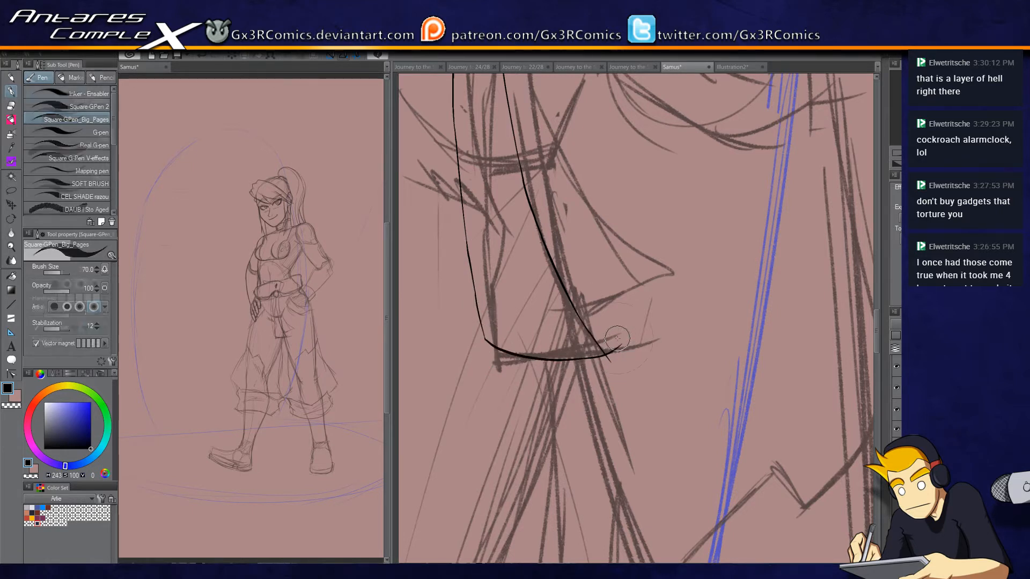
# Step: Ink the knot's side loop and the second, flaring sash tail behind the first, trimming the overlapping line ends
pyautogui.moveTo(552, 289); pyautogui.dragTo(529, 454)
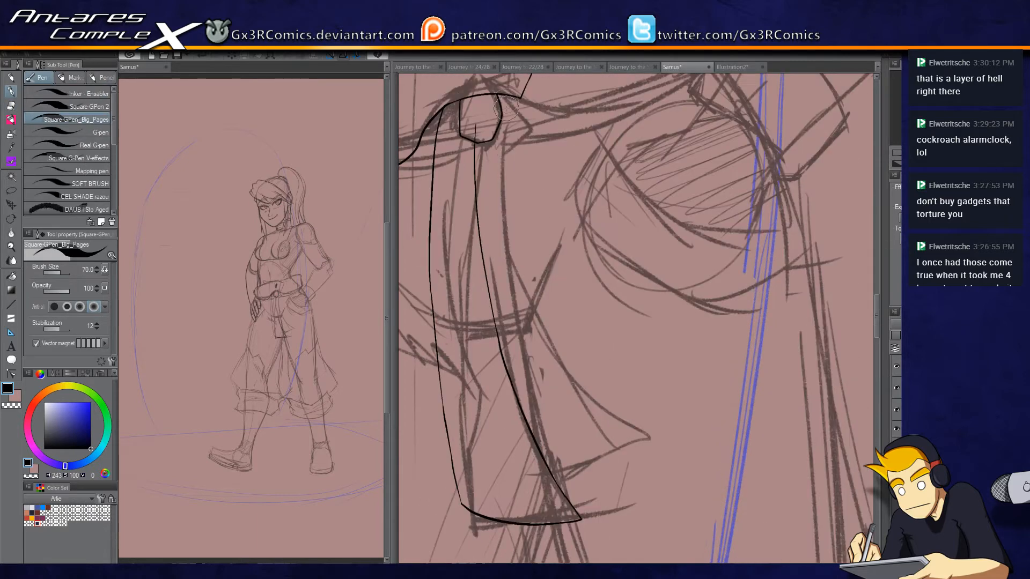
pyautogui.moveTo(493, 136); pyautogui.dragTo(502, 102)
pyautogui.moveTo(490, 144)
pyautogui.mouseDown()
pyautogui.moveTo(503, 133)
pyautogui.moveTo(649, 417)
pyautogui.moveTo(574, 483)
pyautogui.mouseUp()
pyautogui.press('e')
pyautogui.moveTo(646, 416); pyautogui.dragTo(623, 408)
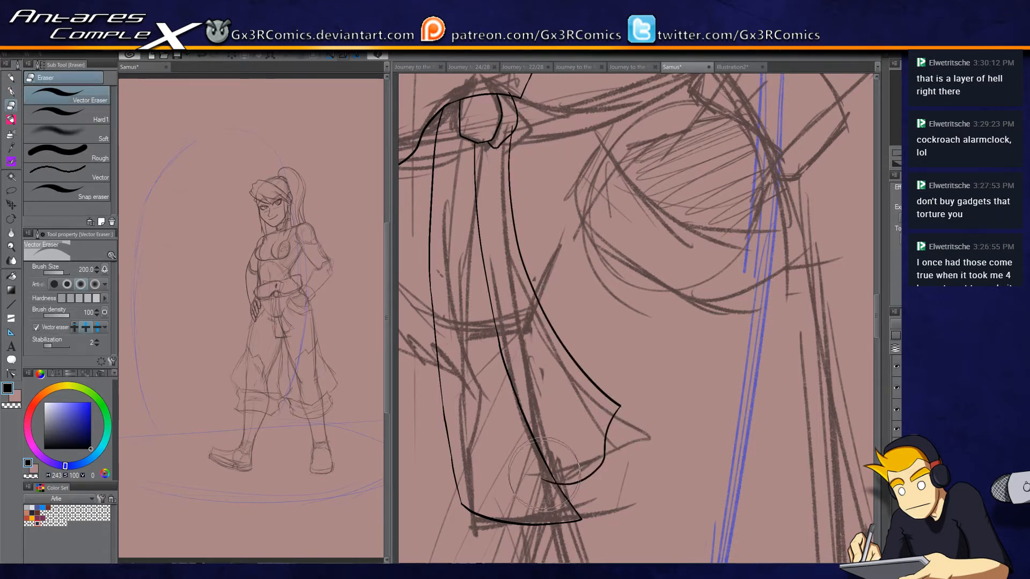
pyautogui.press('p')
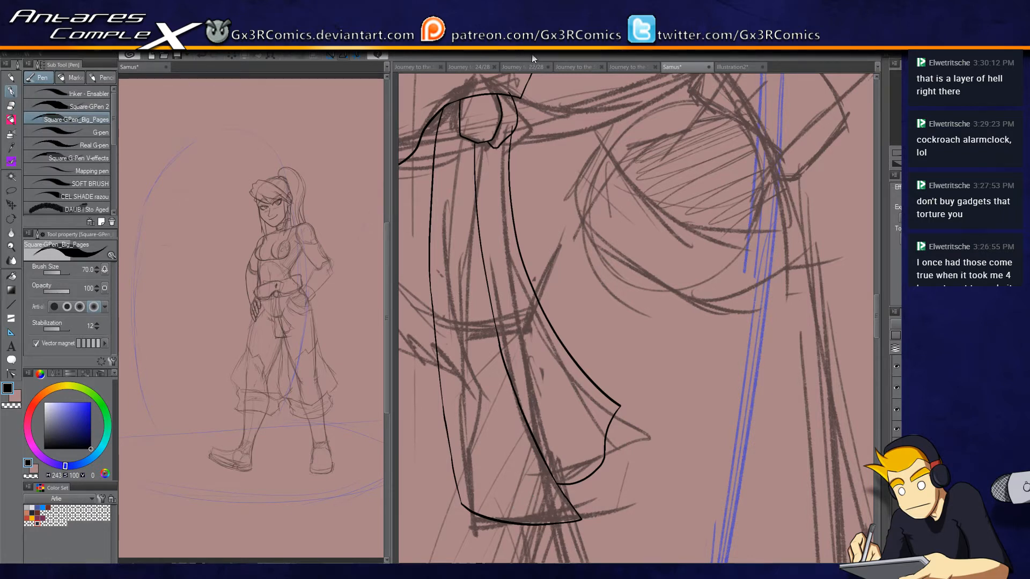
pyautogui.scroll(3, 594, 136)
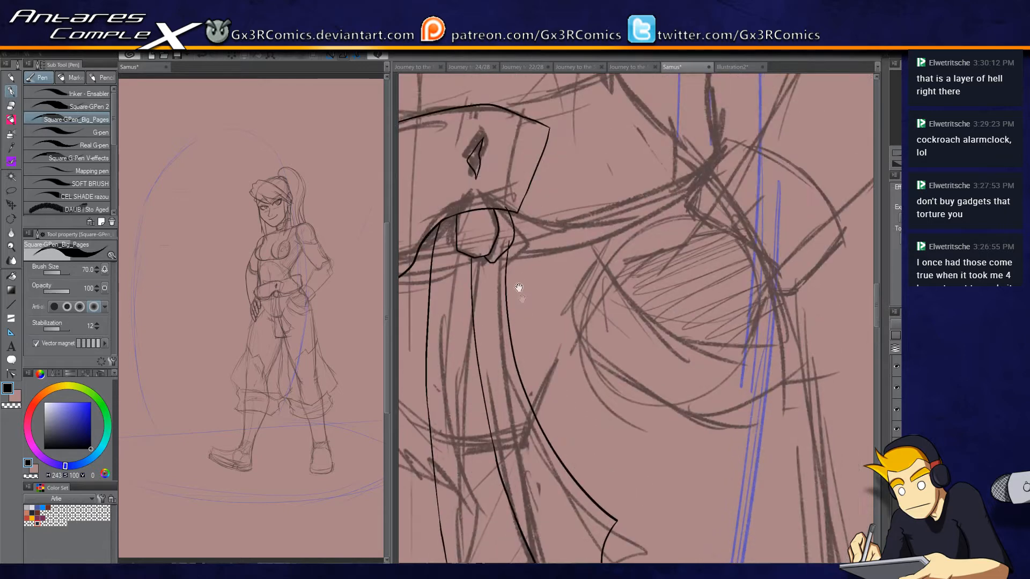
pyautogui.press('e')
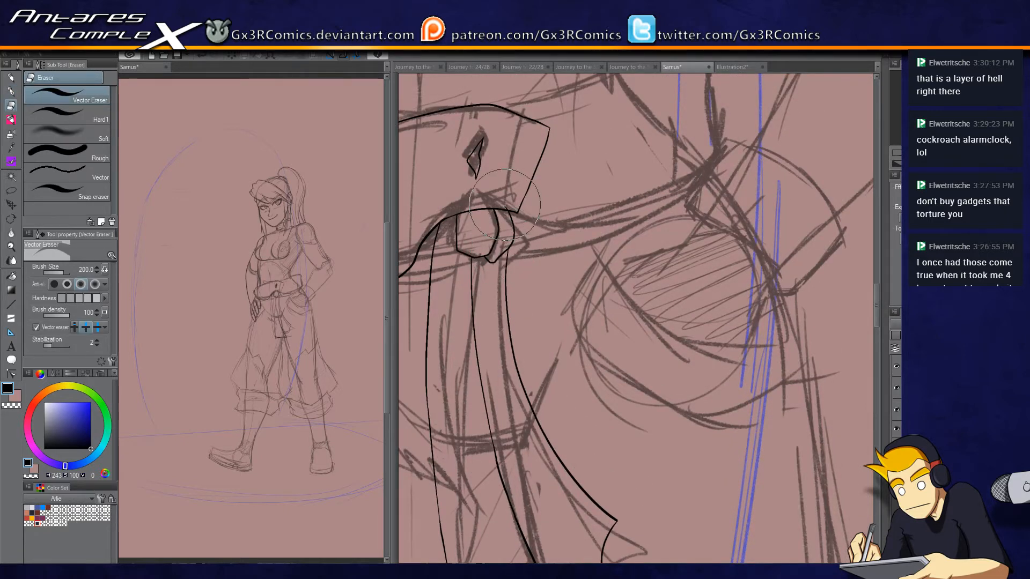
pyautogui.press('p')
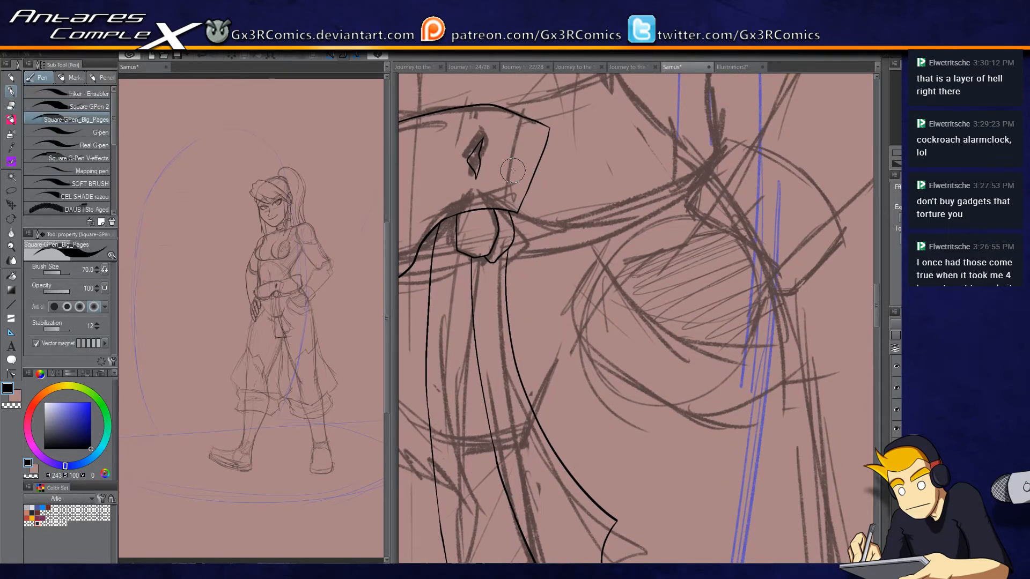
# Step: Ink the right-hand half of the belt, with its top edge, angular hip end and curved lower edge
pyautogui.moveTo(528, 138); pyautogui.dragTo(512, 303)
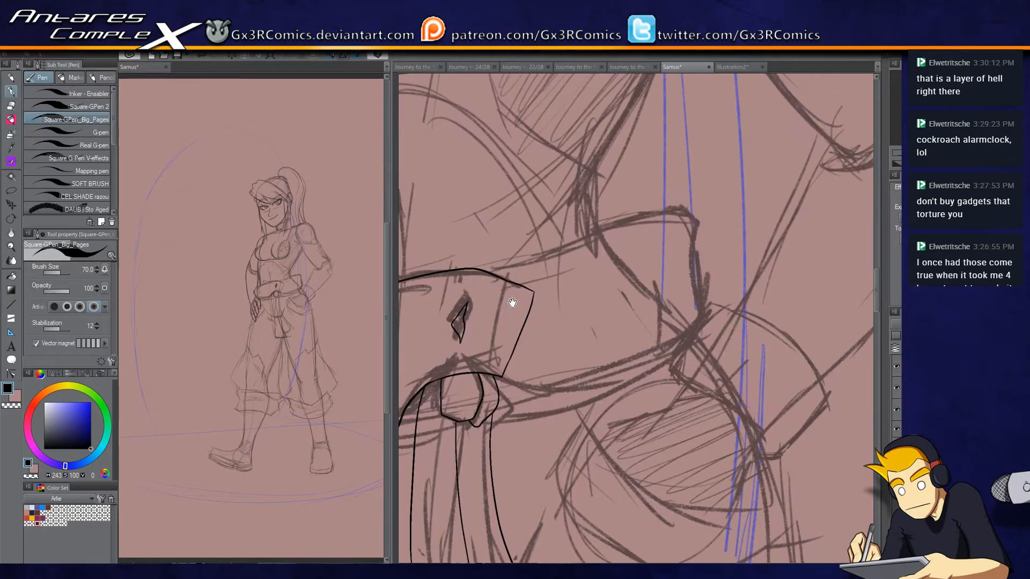
pyautogui.moveTo(498, 268)
pyautogui.mouseDown()
pyautogui.moveTo(640, 226)
pyautogui.moveTo(675, 204)
pyautogui.moveTo(656, 217)
pyautogui.moveTo(696, 221)
pyautogui.moveTo(706, 311)
pyautogui.mouseUp()
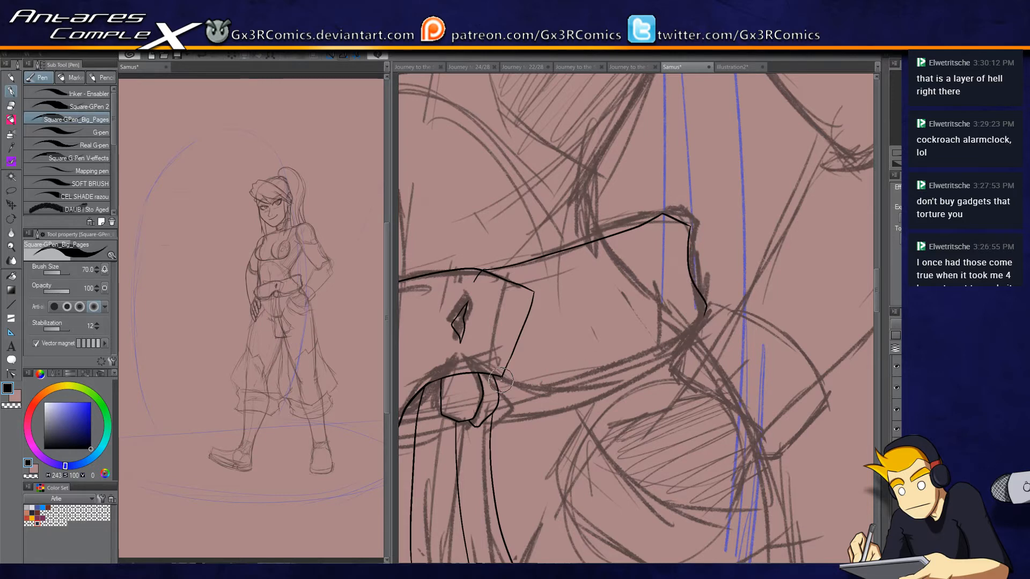
pyautogui.moveTo(493, 393)
pyautogui.mouseDown()
pyautogui.moveTo(630, 360)
pyautogui.moveTo(702, 317)
pyautogui.moveTo(681, 269)
pyautogui.mouseUp()
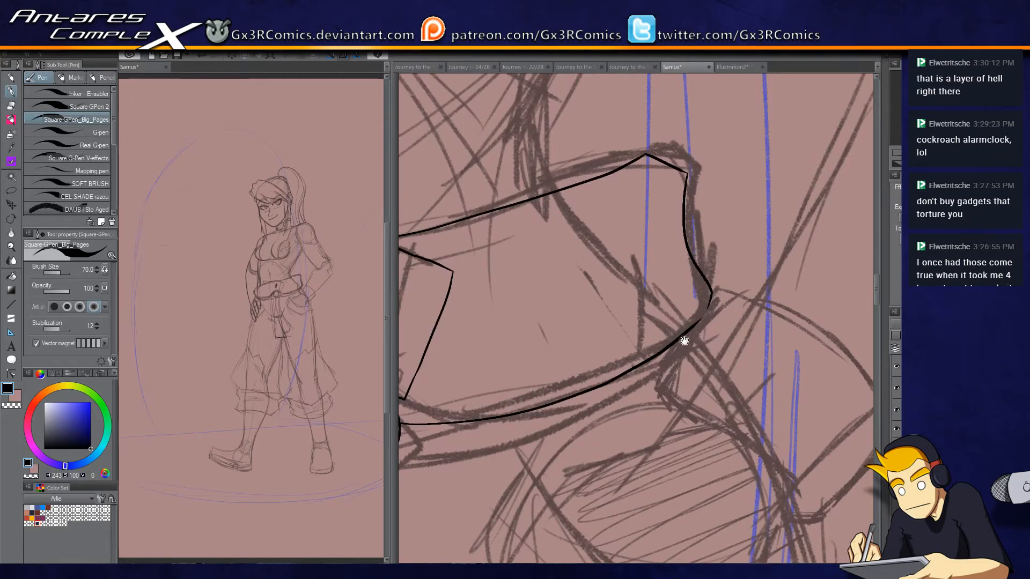
pyautogui.moveTo(690, 324); pyautogui.dragTo(668, 303)
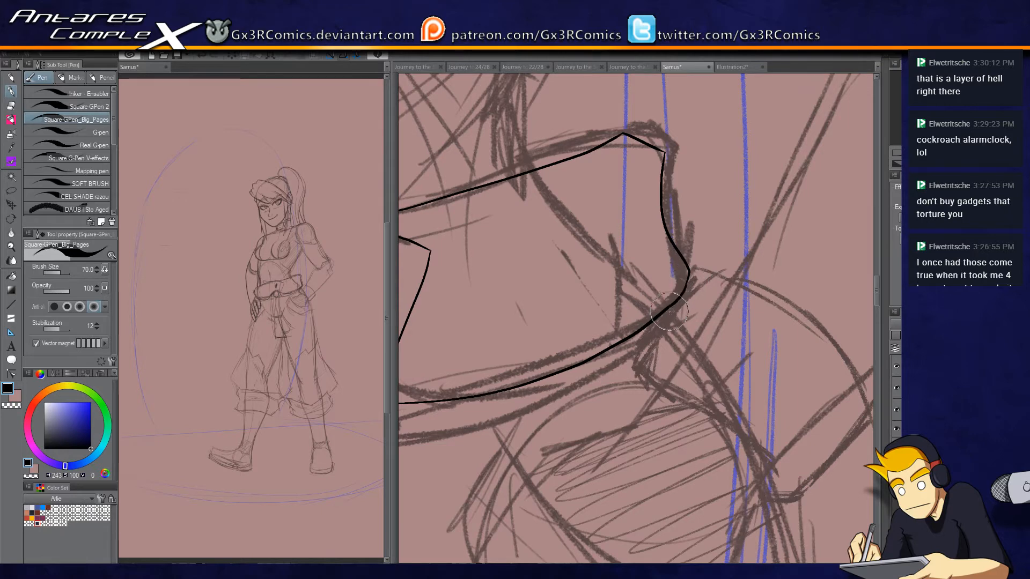
# Step: Ink the right-hand side of the torso from beneath the arm down to the belt
pyautogui.moveTo(569, 290); pyautogui.dragTo(611, 262)
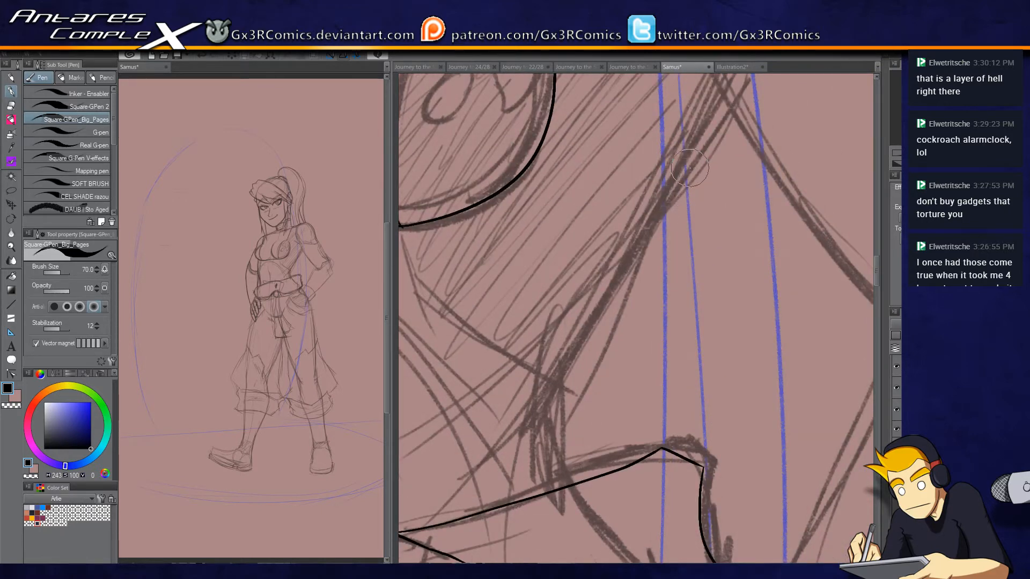
pyautogui.scroll(-2, 725, 110)
pyautogui.moveTo(734, 86)
pyautogui.mouseDown()
pyautogui.moveTo(686, 175)
pyautogui.moveTo(610, 273)
pyautogui.mouseUp()
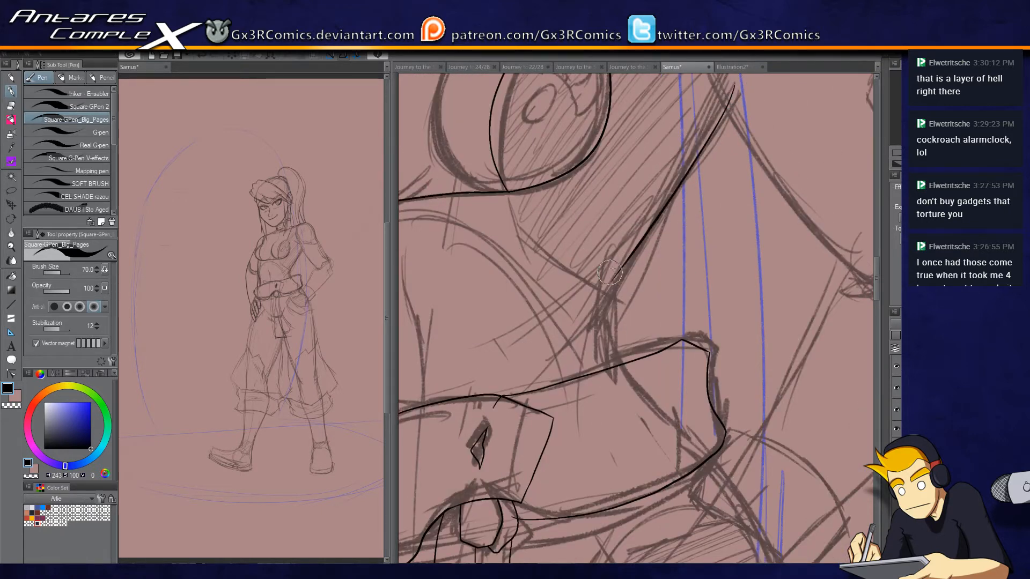
pyautogui.hotkey('ctrl', 'z')
pyautogui.moveTo(732, 90)
pyautogui.mouseDown()
pyautogui.moveTo(621, 279)
pyautogui.moveTo(626, 363)
pyautogui.mouseUp()
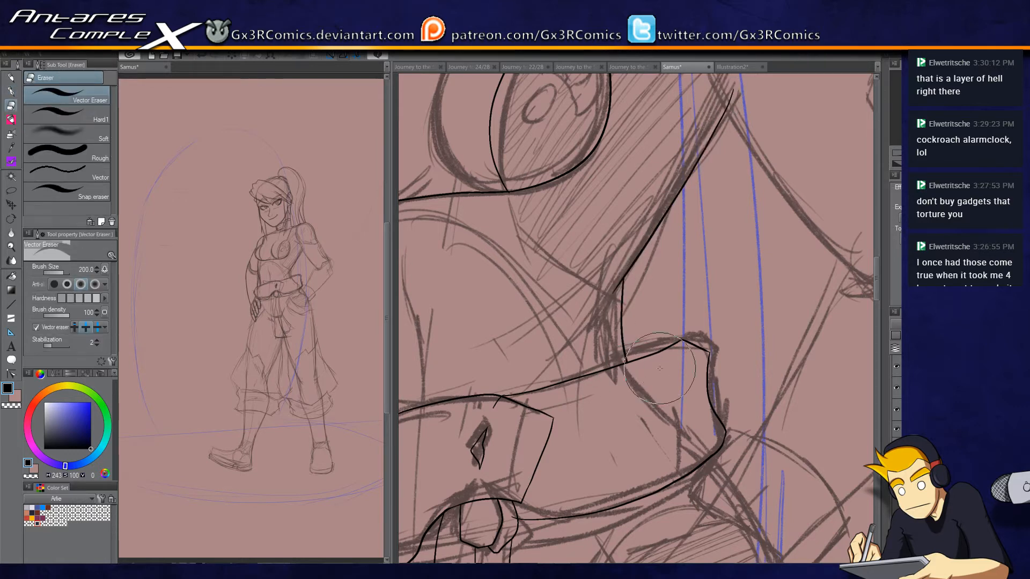
# Step: Ink the ribcage arch below the top and short contour strokes along the inner curve of the right-hand breast
pyautogui.moveTo(568, 448); pyautogui.dragTo(692, 346)
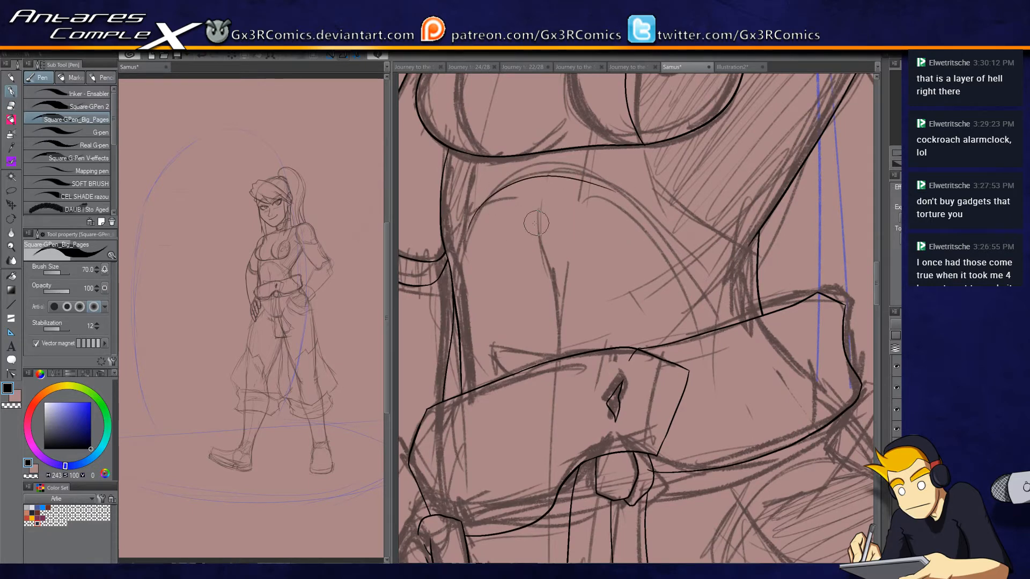
pyautogui.moveTo(466, 233); pyautogui.dragTo(637, 203)
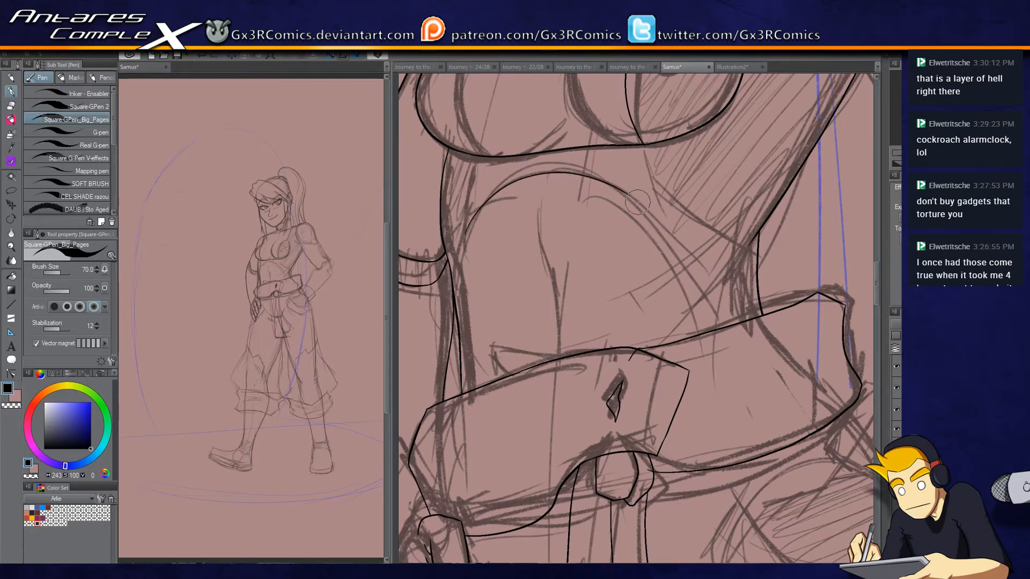
pyautogui.moveTo(498, 250); pyautogui.dragTo(571, 328)
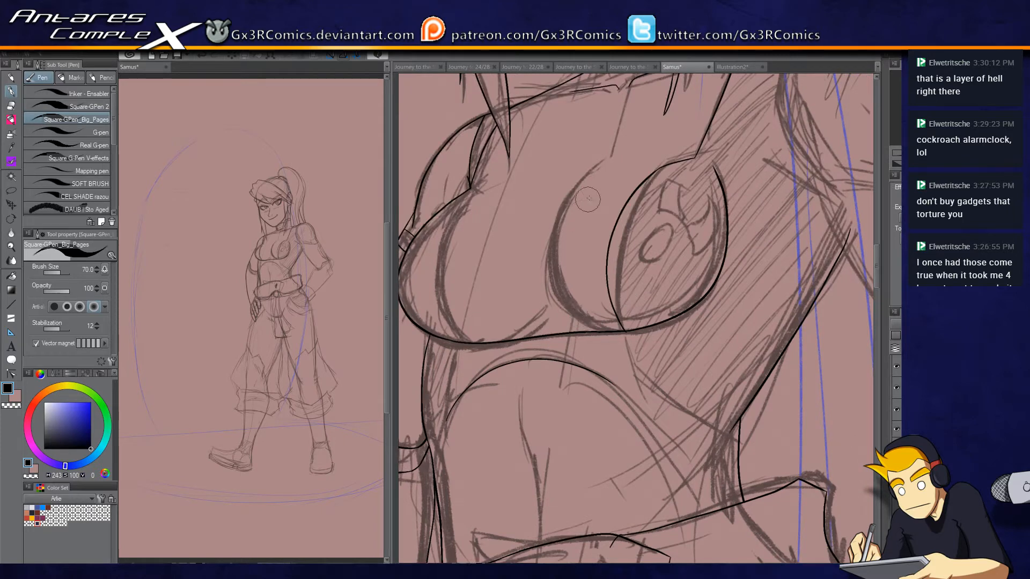
pyautogui.moveTo(593, 178); pyautogui.dragTo(556, 271)
pyautogui.moveTo(556, 196); pyautogui.dragTo(547, 263)
pyautogui.moveTo(646, 111); pyautogui.dragTo(569, 270)
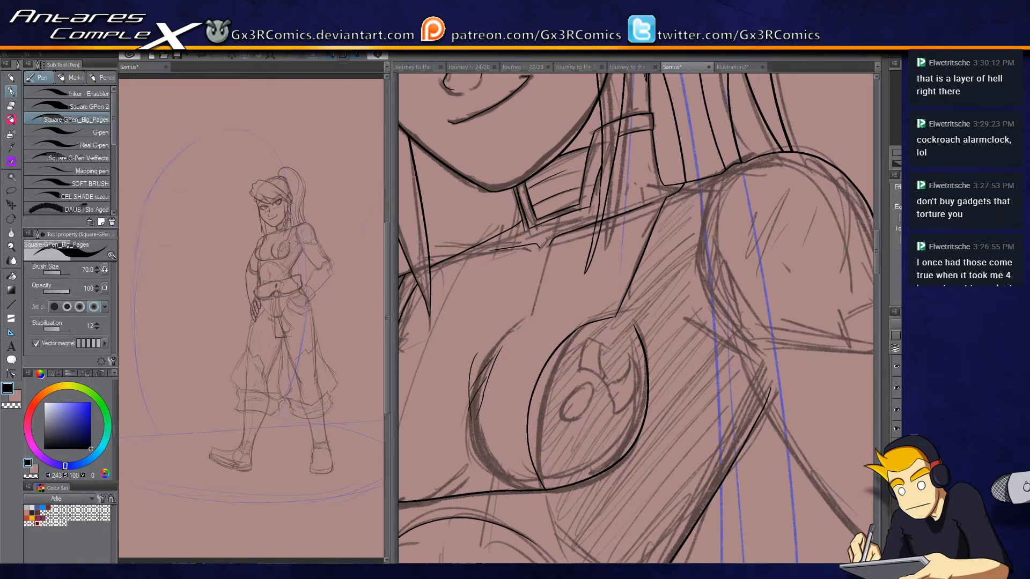
# Step: Ink the right-hand sleeve's inner edge from the shoulder and its notched hem across the upper arm
pyautogui.moveTo(785, 341); pyautogui.dragTo(666, 375)
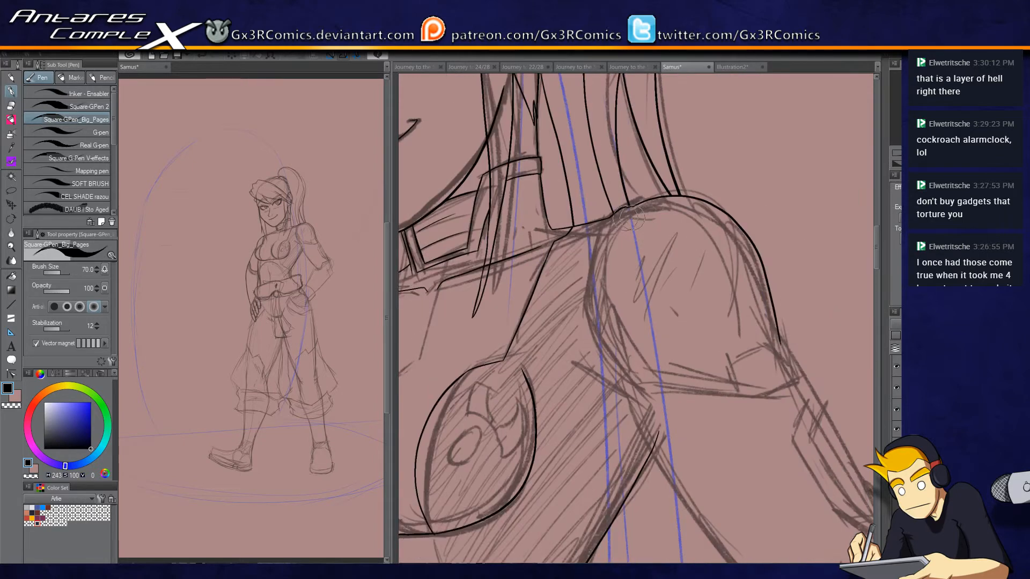
pyautogui.moveTo(613, 214)
pyautogui.mouseDown()
pyautogui.moveTo(599, 266)
pyautogui.moveTo(609, 332)
pyautogui.mouseUp()
pyautogui.hotkey('ctrl', 'z')
pyautogui.moveTo(596, 278)
pyautogui.mouseDown()
pyautogui.moveTo(608, 325)
pyautogui.moveTo(602, 315)
pyautogui.moveTo(643, 369)
pyautogui.moveTo(728, 373)
pyautogui.mouseUp()
pyautogui.hotkey('ctrl', 'z')
pyautogui.moveTo(646, 370); pyautogui.dragTo(727, 377)
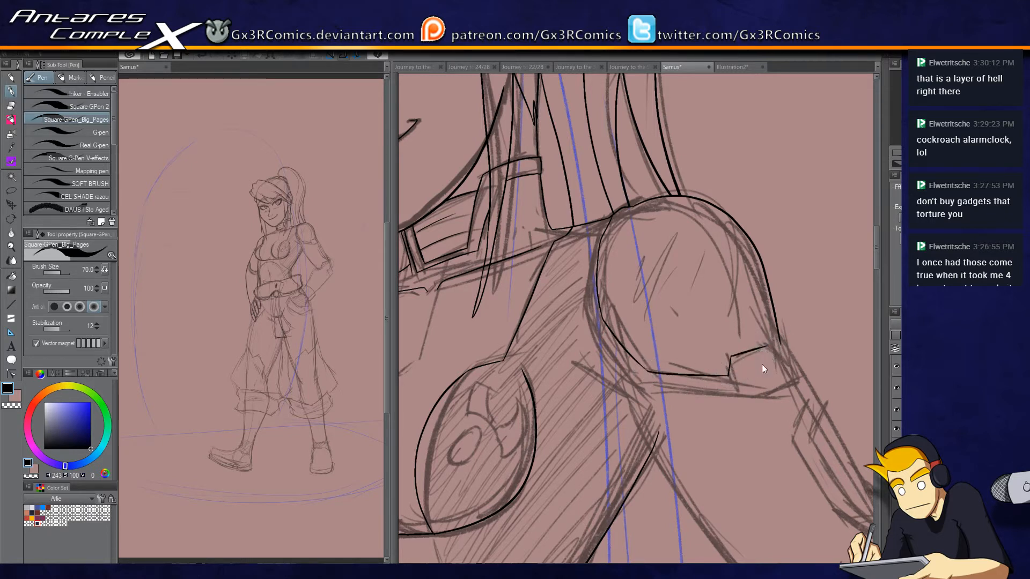
# Step: Finish the right-hand sleeve hem's notch at the outer arm and ink the outer edge of the upper arm below it
pyautogui.scroll(2, 763, 369)
pyautogui.moveTo(758, 356)
pyautogui.mouseDown()
pyautogui.moveTo(586, 273)
pyautogui.moveTo(613, 295)
pyautogui.moveTo(606, 258)
pyautogui.mouseUp()
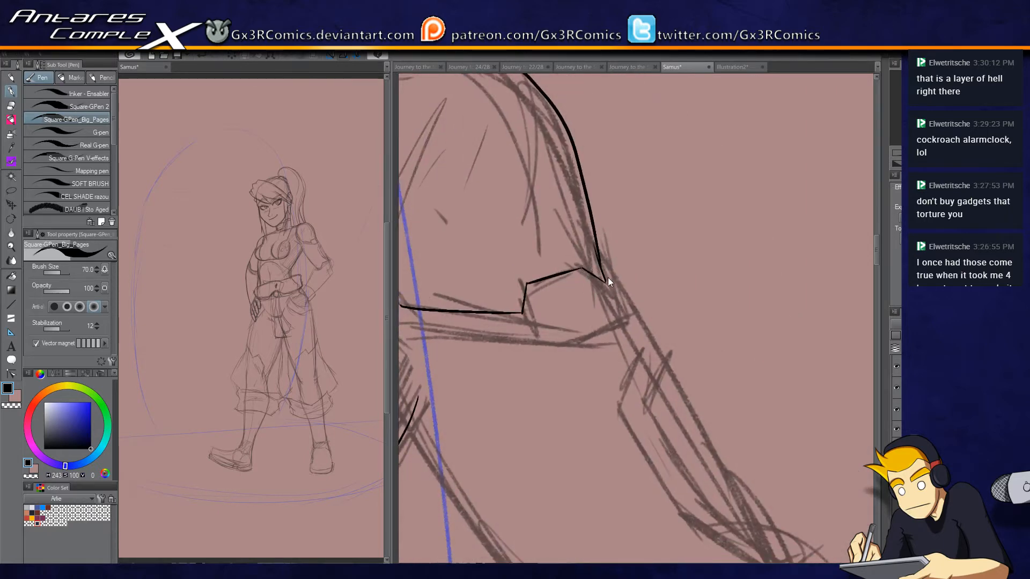
pyautogui.moveTo(598, 240); pyautogui.dragTo(711, 432)
pyautogui.hotkey('ctrl', 'z')
pyautogui.moveTo(595, 236); pyautogui.dragTo(714, 436)
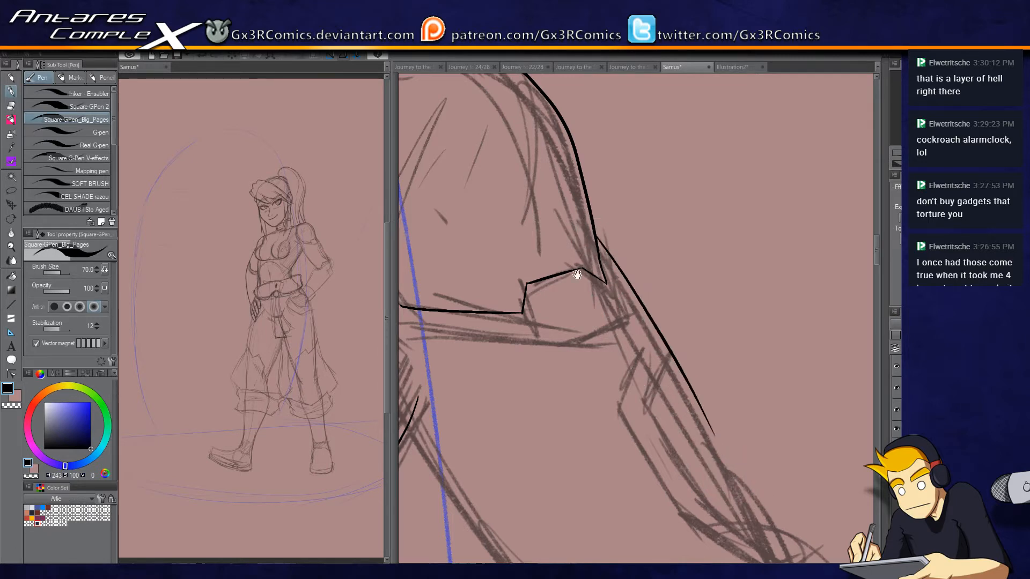
# Step: Ink the inner edge of the right-hand upper arm from the armpit fold down toward the elbow, trimming overlapping line ends
pyautogui.moveTo(577, 276); pyautogui.dragTo(643, 148)
pyautogui.moveTo(479, 177); pyautogui.dragTo(570, 316)
pyautogui.hotkey('ctrl', 'z')
pyautogui.moveTo(432, 155)
pyautogui.mouseDown()
pyautogui.moveTo(535, 225)
pyautogui.moveTo(441, 160)
pyautogui.moveTo(520, 217)
pyautogui.moveTo(745, 526)
pyautogui.mouseUp()
pyautogui.hotkey('ctrl', 'z')
pyautogui.press('e')
pyautogui.moveTo(574, 241); pyautogui.dragTo(574, 286)
pyautogui.press('p')
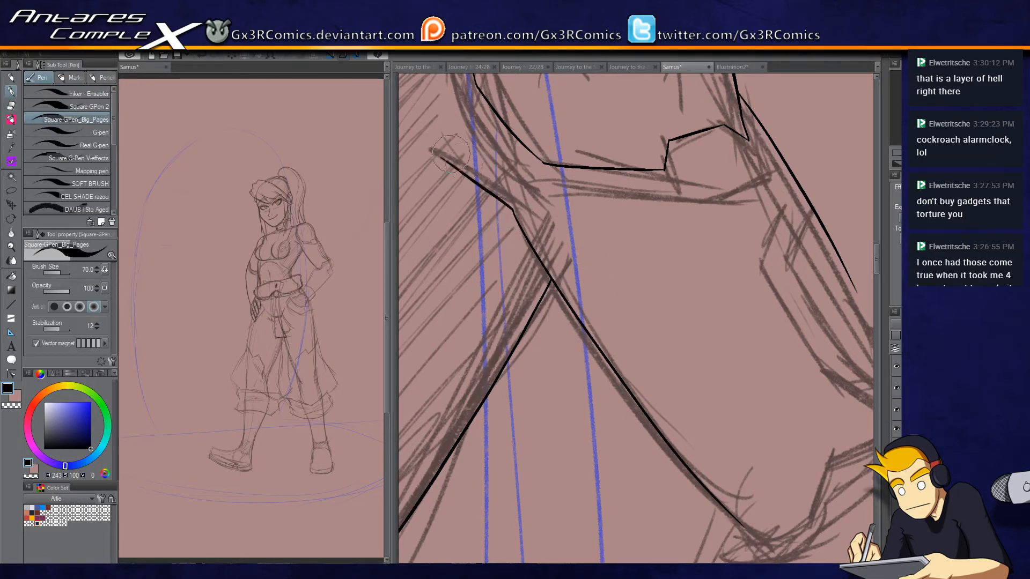
# Step: Ink the sleeve band's lower edge parallel to the notched hem and trim its overshooting ends
pyautogui.moveTo(637, 223)
pyautogui.mouseDown()
pyautogui.moveTo(580, 295)
pyautogui.moveTo(585, 174)
pyautogui.moveTo(658, 259)
pyautogui.mouseUp()
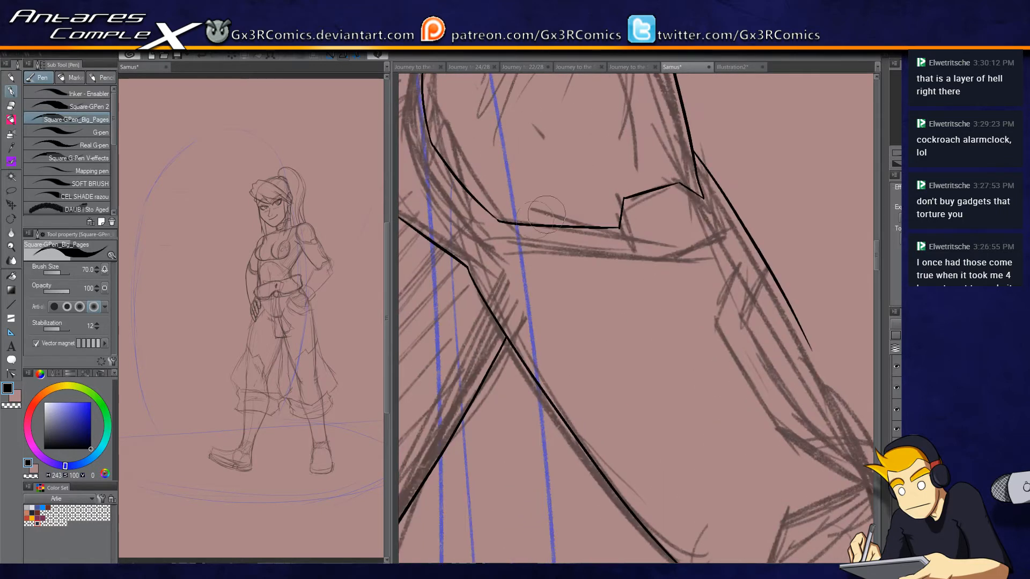
pyautogui.moveTo(473, 276)
pyautogui.mouseDown()
pyautogui.moveTo(518, 234)
pyautogui.moveTo(680, 247)
pyautogui.moveTo(575, 247)
pyautogui.moveTo(673, 247)
pyautogui.moveTo(638, 251)
pyautogui.moveTo(722, 221)
pyautogui.moveTo(711, 155)
pyautogui.mouseUp()
pyautogui.press('e')
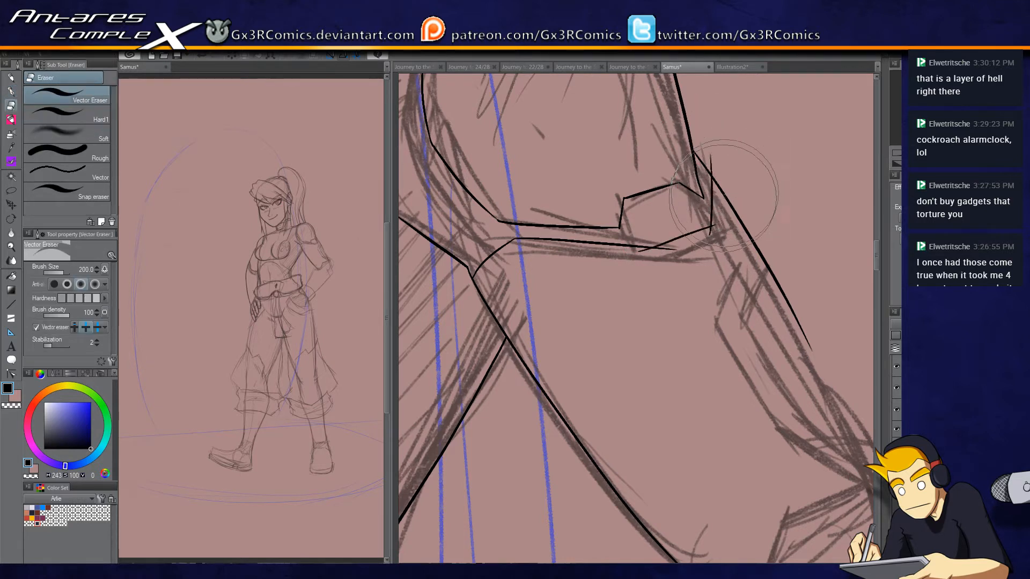
pyautogui.click(706, 256)
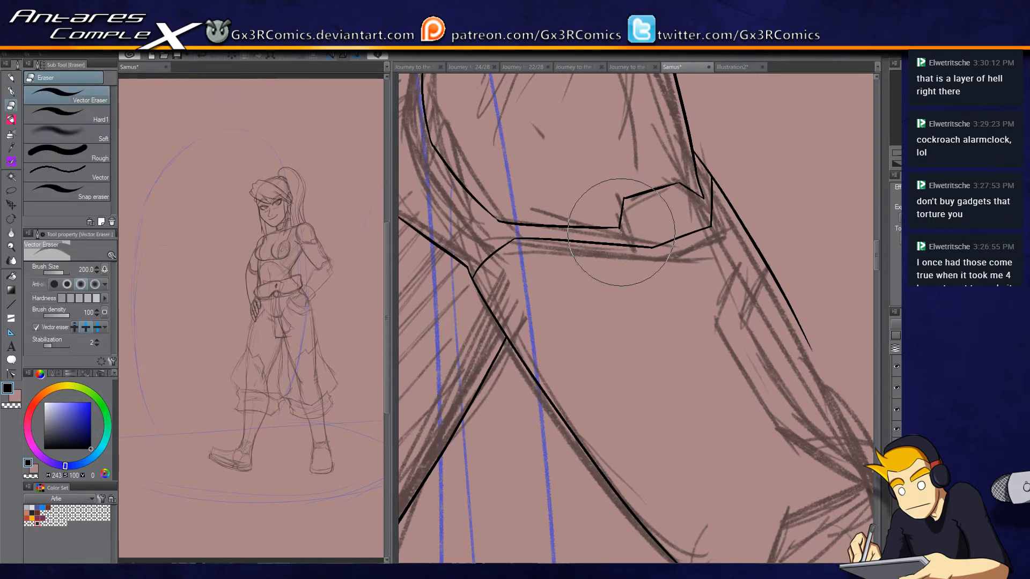
pyautogui.press('p')
# Step: Ink two parallel angular lines along the outer side of the right-hand upper arm and trim the ends past the outline
pyautogui.moveTo(502, 225)
pyautogui.mouseDown()
pyautogui.moveTo(660, 290)
pyautogui.moveTo(560, 177)
pyautogui.moveTo(490, 129)
pyautogui.moveTo(417, 115)
pyautogui.mouseUp()
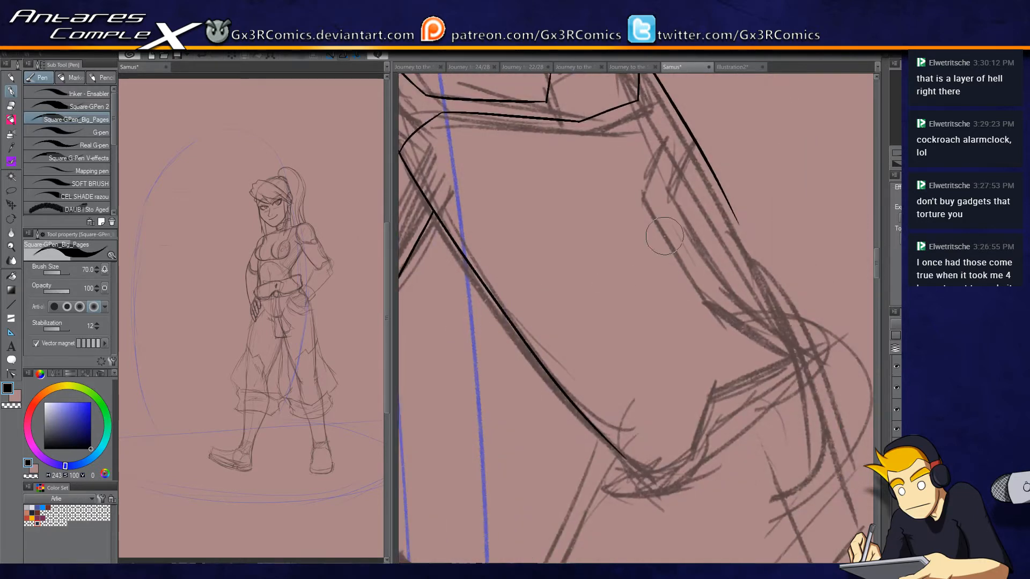
pyautogui.moveTo(652, 97)
pyautogui.mouseDown()
pyautogui.moveTo(633, 124)
pyautogui.moveTo(622, 221)
pyautogui.mouseUp()
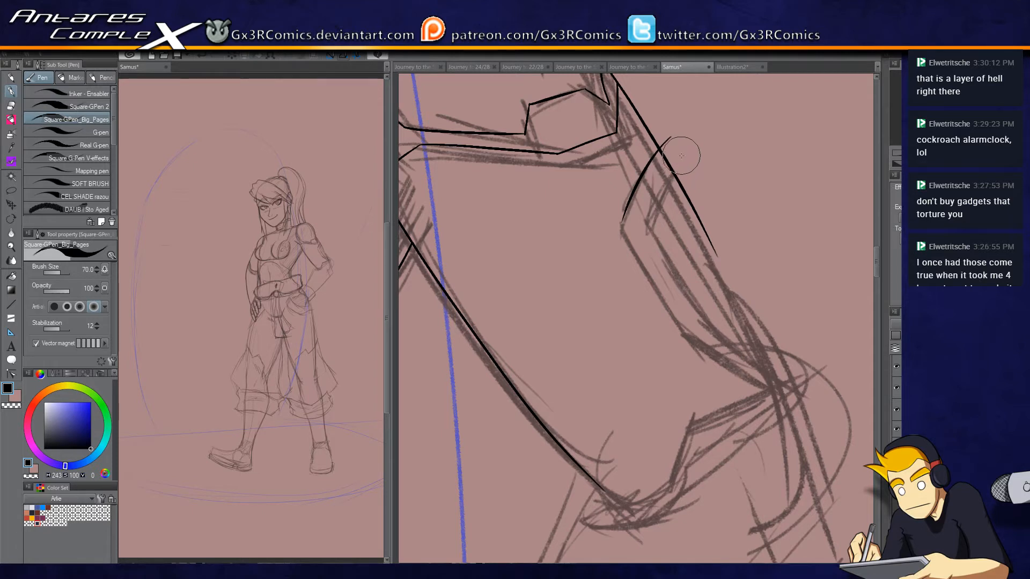
pyautogui.moveTo(683, 161)
pyautogui.mouseDown()
pyautogui.moveTo(651, 220)
pyautogui.moveTo(688, 331)
pyautogui.mouseUp()
pyautogui.moveTo(650, 224); pyautogui.dragTo(688, 289)
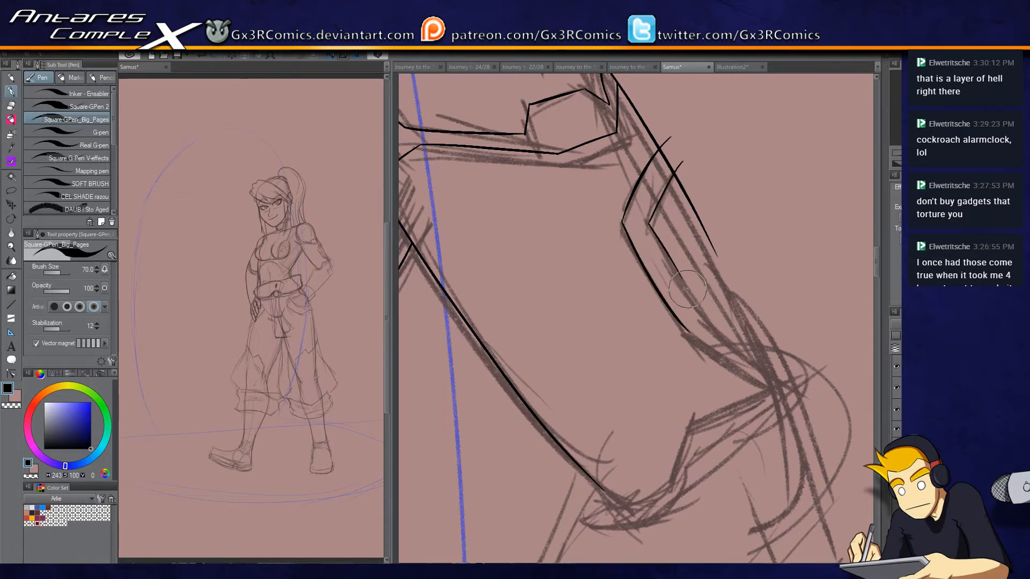
pyautogui.press('e')
pyautogui.moveTo(685, 132); pyautogui.dragTo(719, 190)
# Step: Ink the outer contour of the right-hand elbow and continue it along the forearm's outer edge down to the wrist
pyautogui.press('p')
pyautogui.moveTo(740, 273); pyautogui.dragTo(641, 156)
pyautogui.hotkey('ctrl', 'z')
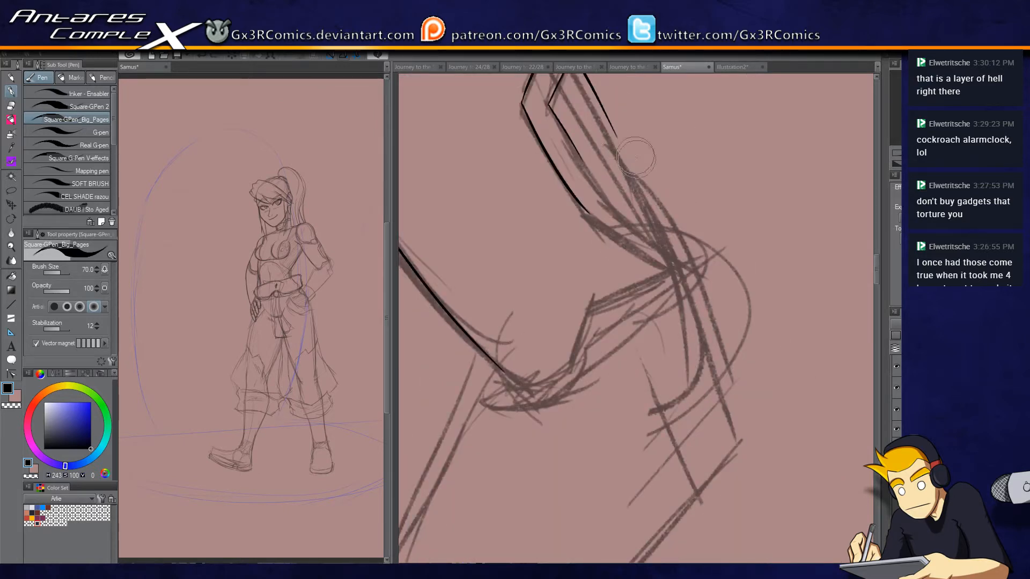
pyautogui.moveTo(617, 138); pyautogui.dragTo(718, 376)
pyautogui.moveTo(680, 483)
pyautogui.mouseDown()
pyautogui.moveTo(731, 310)
pyautogui.moveTo(727, 254)
pyautogui.moveTo(757, 282)
pyautogui.mouseUp()
pyautogui.moveTo(799, 168)
pyautogui.mouseDown()
pyautogui.moveTo(801, 188)
pyautogui.moveTo(769, 236)
pyautogui.moveTo(528, 518)
pyautogui.mouseUp()
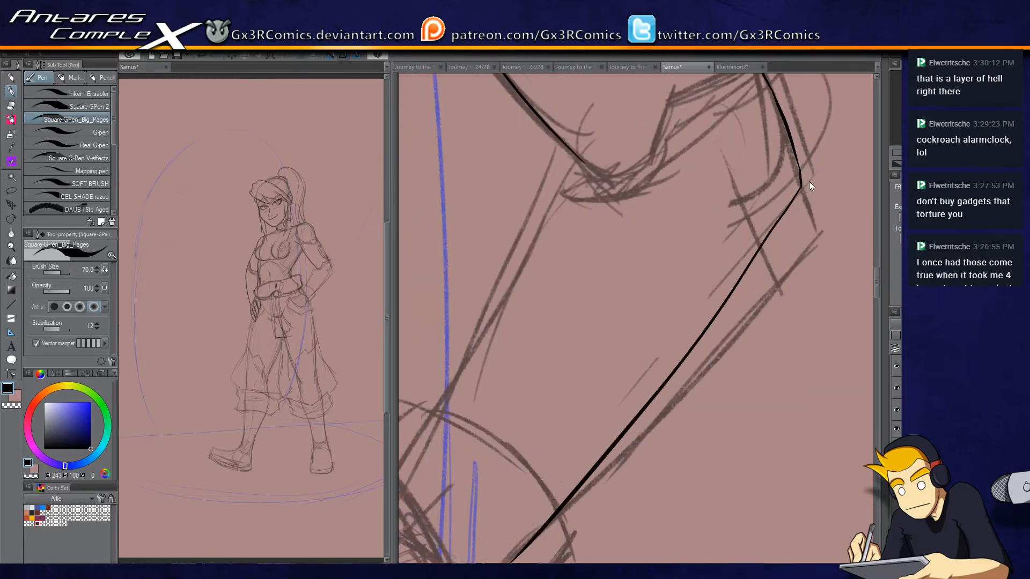
pyautogui.hotkey('ctrl', 'z')
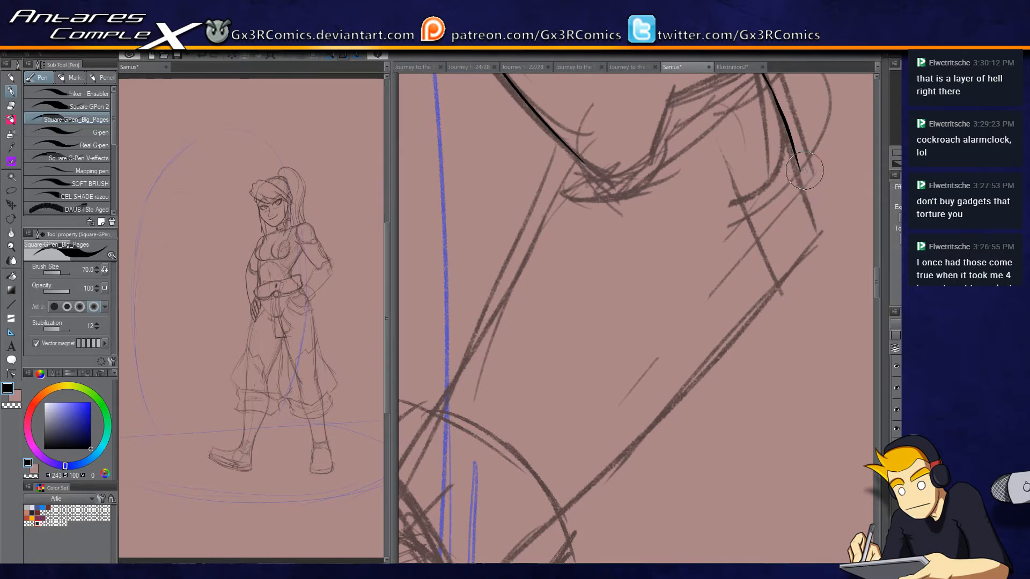
pyautogui.moveTo(789, 149); pyautogui.dragTo(806, 206)
pyautogui.hotkey('ctrl', 'z')
pyautogui.moveTo(800, 171)
pyautogui.mouseDown()
pyautogui.moveTo(814, 228)
pyautogui.moveTo(562, 504)
pyautogui.moveTo(500, 553)
pyautogui.mouseUp()
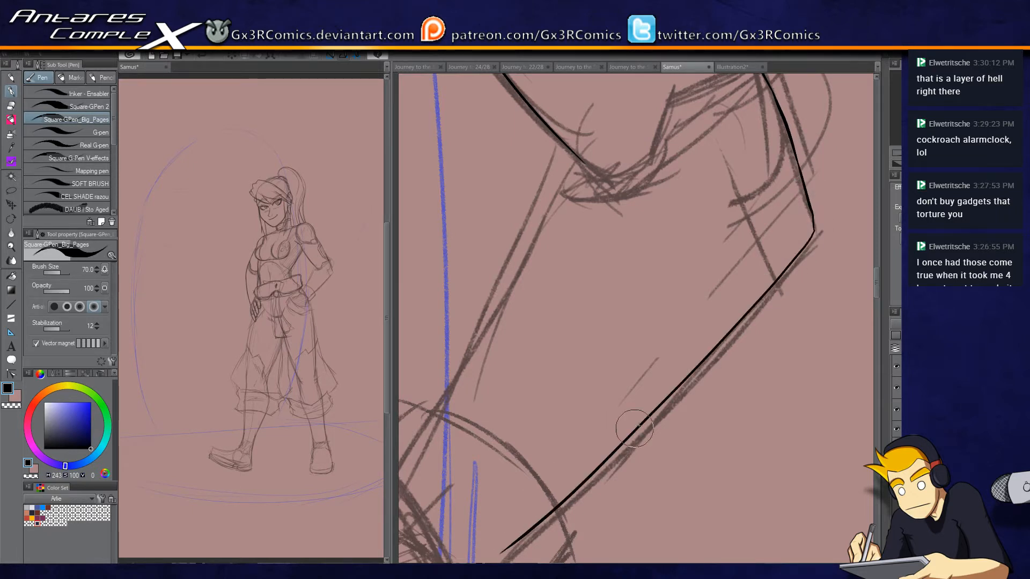
# Step: Ink the right-hand forearm's inner edge from the crook of the elbow down to the wrist
pyautogui.moveTo(570, 139); pyautogui.dragTo(420, 451)
pyautogui.hotkey('ctrl', 'z')
pyautogui.moveTo(581, 128)
pyautogui.mouseDown()
pyautogui.moveTo(424, 443)
pyautogui.moveTo(599, 140)
pyautogui.moveTo(581, 254)
pyautogui.moveTo(621, 268)
pyautogui.mouseUp()
pyautogui.press('e')
pyautogui.press('p')
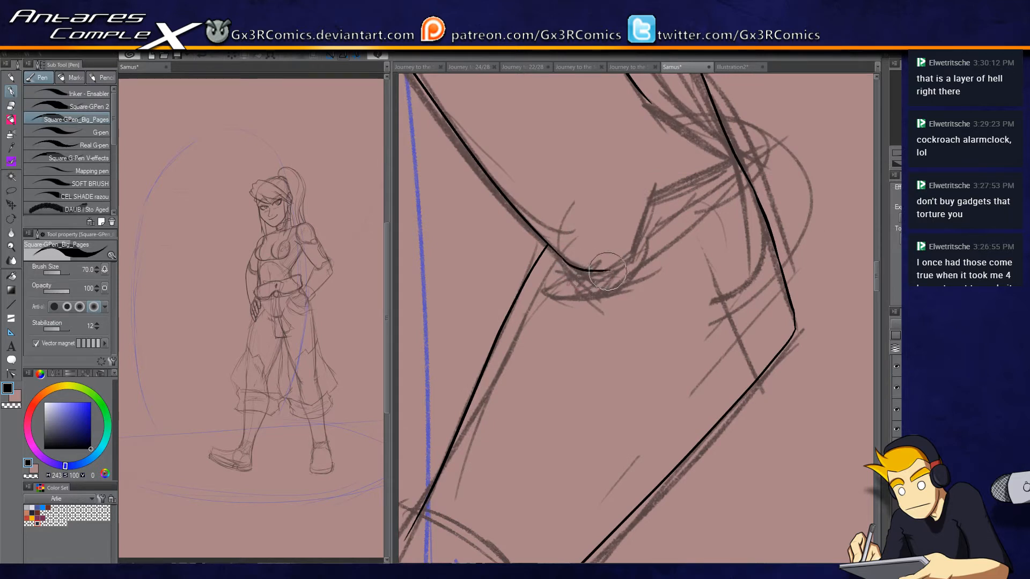
# Step: Ink the notched double-lined band across the right-hand elbow, from the inner crook to the outer contour, and trim the overshoots
pyautogui.moveTo(608, 271)
pyautogui.mouseDown()
pyautogui.moveTo(639, 262)
pyautogui.moveTo(631, 265)
pyautogui.moveTo(655, 187)
pyautogui.moveTo(746, 128)
pyautogui.mouseUp()
pyautogui.press('e')
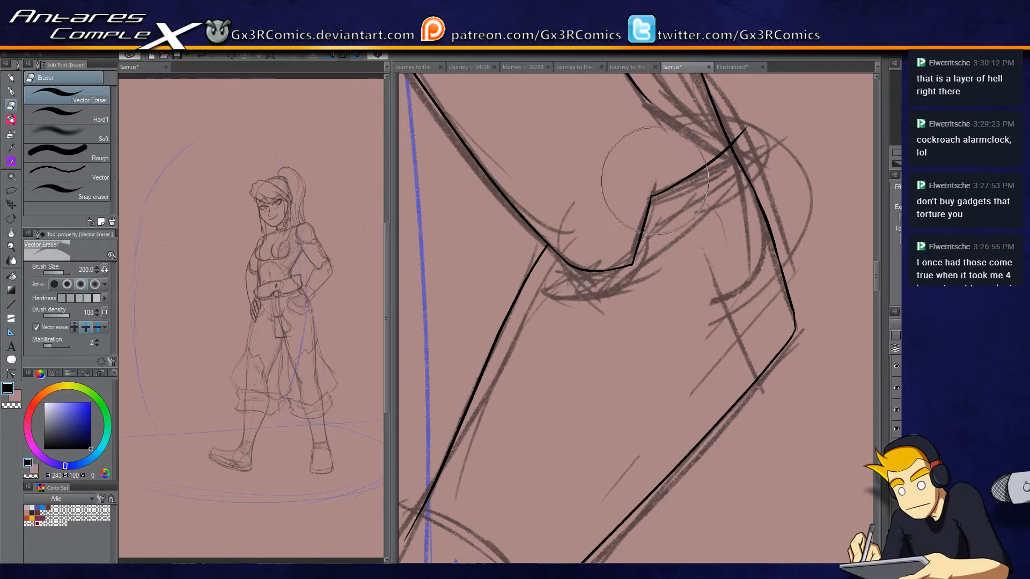
pyautogui.click(753, 159)
pyautogui.press('p')
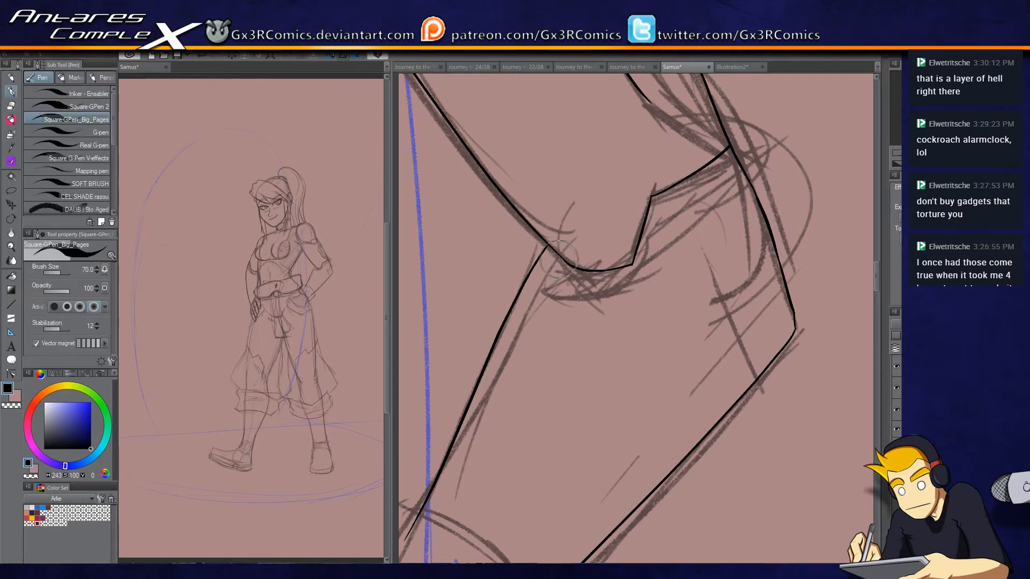
pyautogui.moveTo(532, 273)
pyautogui.mouseDown()
pyautogui.moveTo(604, 290)
pyautogui.moveTo(647, 273)
pyautogui.moveTo(656, 212)
pyautogui.moveTo(750, 150)
pyautogui.mouseUp()
pyautogui.press('e')
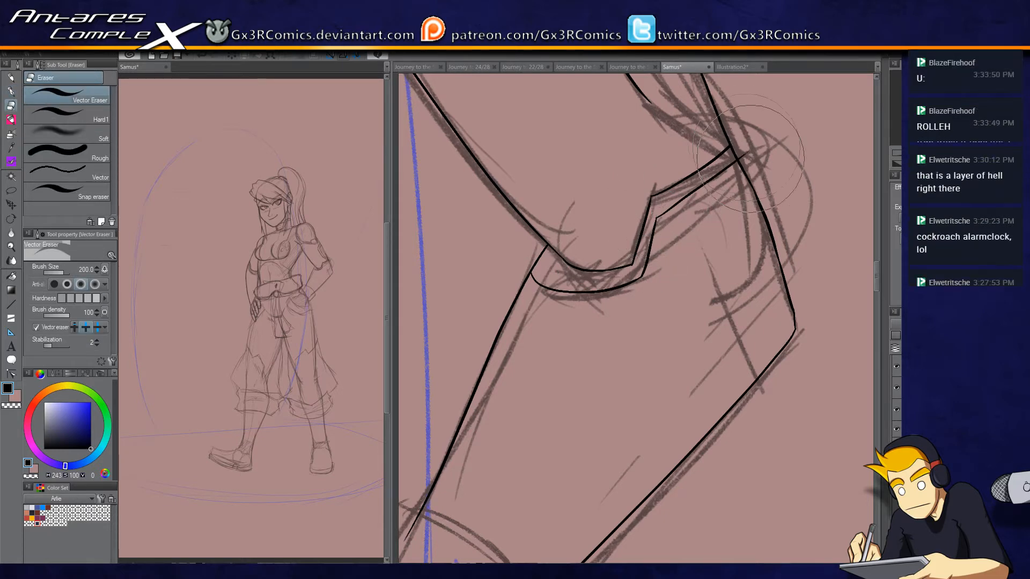
pyautogui.press('p')
# Step: Ink the outline of the hatched hand at the right-hand hip, with its notched upper edge, wrist curve and outer side
pyautogui.moveTo(633, 403)
pyautogui.mouseDown()
pyautogui.moveTo(667, 230)
pyautogui.moveTo(712, 247)
pyautogui.mouseUp()
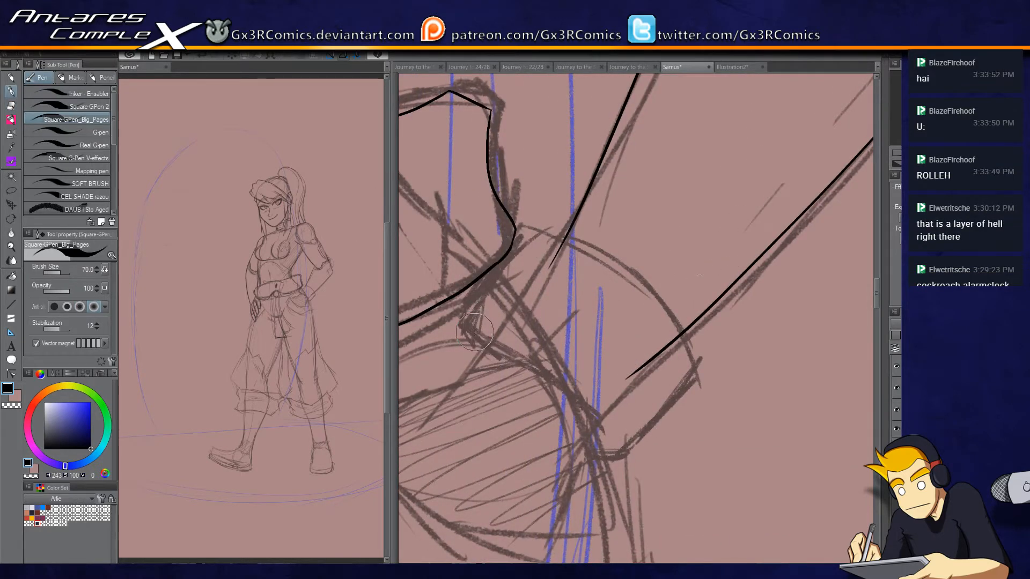
pyautogui.moveTo(484, 387); pyautogui.dragTo(594, 242)
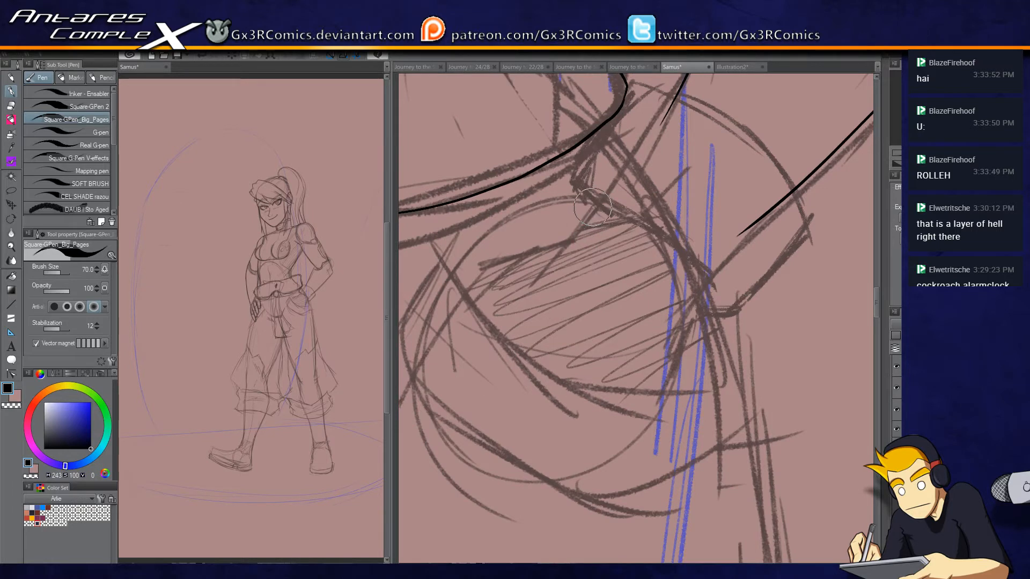
pyautogui.moveTo(593, 204)
pyautogui.mouseDown()
pyautogui.moveTo(572, 238)
pyautogui.moveTo(497, 262)
pyautogui.moveTo(440, 317)
pyautogui.mouseUp()
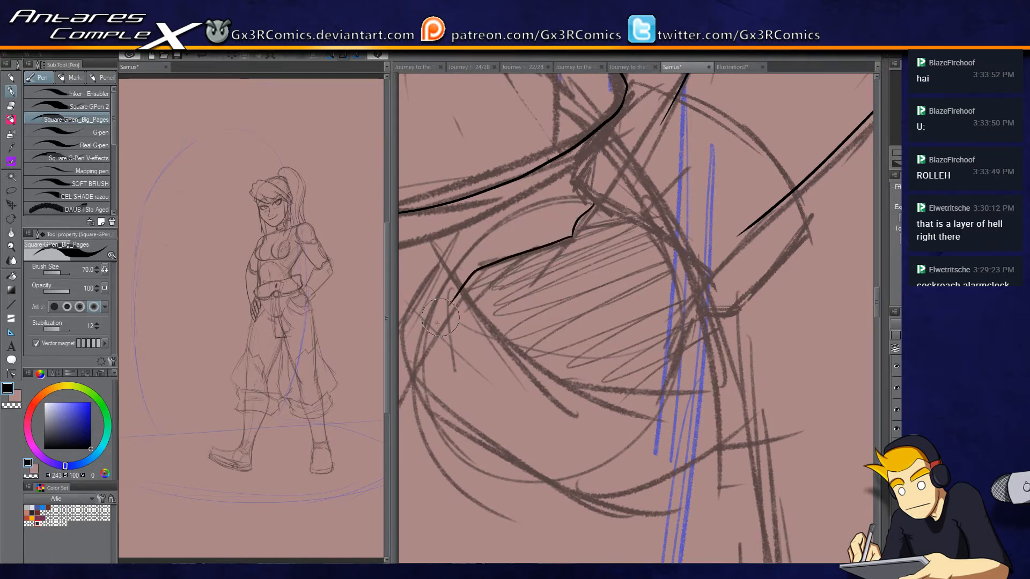
pyautogui.moveTo(701, 300); pyautogui.dragTo(576, 462)
pyautogui.hotkey('ctrl', 'z')
pyautogui.moveTo(704, 295); pyautogui.dragTo(610, 449)
pyautogui.moveTo(594, 206)
pyautogui.mouseDown()
pyautogui.moveTo(661, 232)
pyautogui.moveTo(709, 272)
pyautogui.mouseUp()
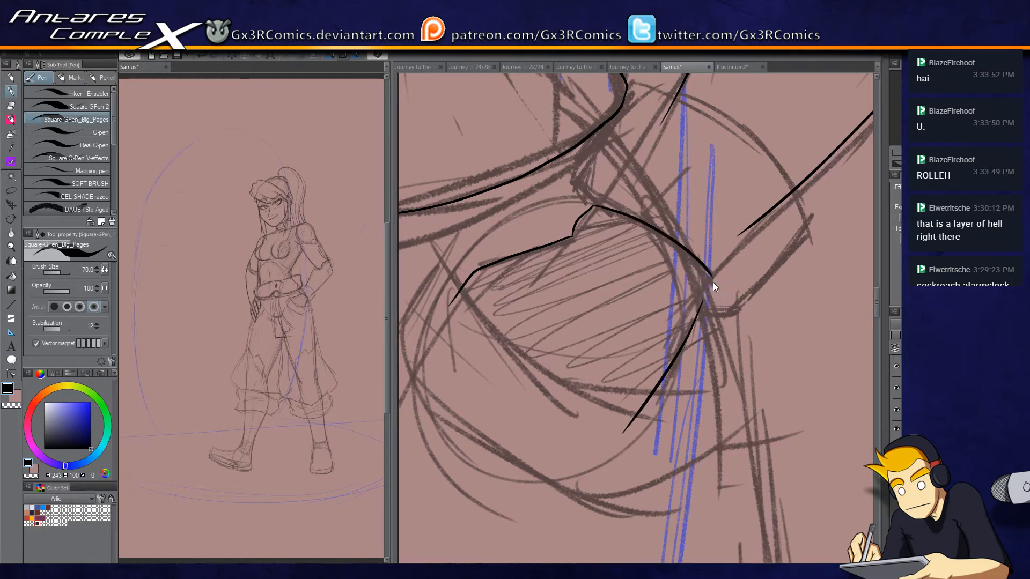
pyautogui.hotkey('ctrl', 'z')
pyautogui.moveTo(593, 206)
pyautogui.mouseDown()
pyautogui.moveTo(670, 236)
pyautogui.moveTo(707, 284)
pyautogui.mouseUp()
# Step: Ink the wide cuff around the right-hand wrist and erase the line ends that cross its outline
pyautogui.press('e')
pyautogui.press('p')
pyautogui.moveTo(599, 178)
pyautogui.mouseDown()
pyautogui.moveTo(578, 280)
pyautogui.moveTo(606, 189)
pyautogui.moveTo(534, 171)
pyautogui.moveTo(692, 276)
pyautogui.moveTo(707, 321)
pyautogui.moveTo(626, 405)
pyautogui.moveTo(581, 396)
pyautogui.mouseUp()
pyautogui.press('e')
pyautogui.moveTo(670, 284)
pyautogui.mouseDown()
pyautogui.moveTo(654, 306)
pyautogui.moveTo(628, 300)
pyautogui.moveTo(537, 182)
pyautogui.moveTo(593, 222)
pyautogui.mouseUp()
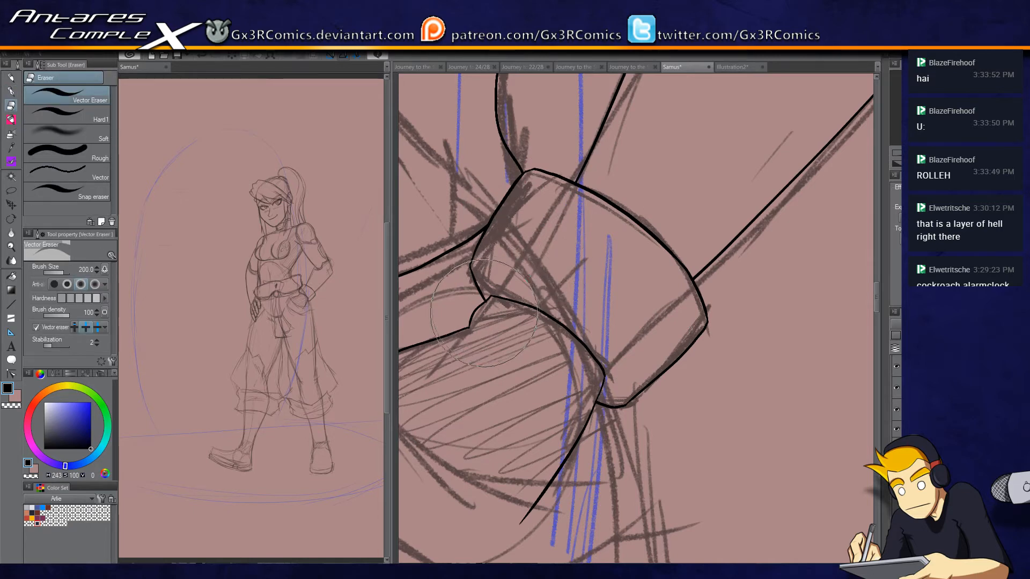
# Step: Ink the curved pocket opening across the bottom of the right-hand hand and trim the hand line extending below it
pyautogui.press('p')
pyautogui.moveTo(498, 402); pyautogui.dragTo(682, 221)
pyautogui.moveTo(502, 145)
pyautogui.mouseDown()
pyautogui.moveTo(523, 193)
pyautogui.moveTo(735, 322)
pyautogui.mouseUp()
pyautogui.press('e')
pyautogui.click(720, 326)
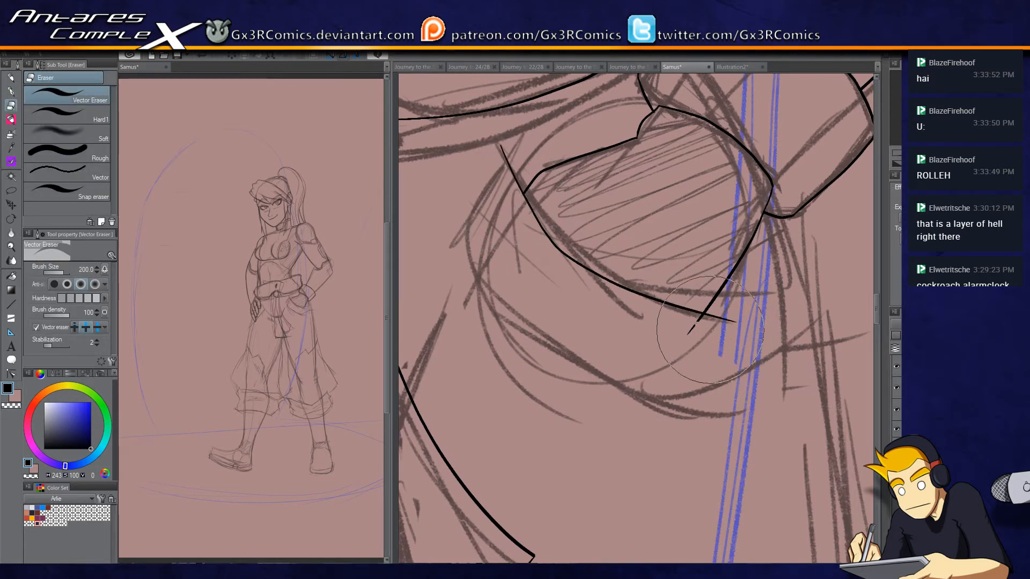
# Step: Ink the pocket's outer band with its angular inner corner, curved lower edge and squared outer end, trimming the overshoots
pyautogui.press('p')
pyautogui.moveTo(460, 212); pyautogui.dragTo(490, 306)
pyautogui.moveTo(514, 152); pyautogui.dragTo(461, 218)
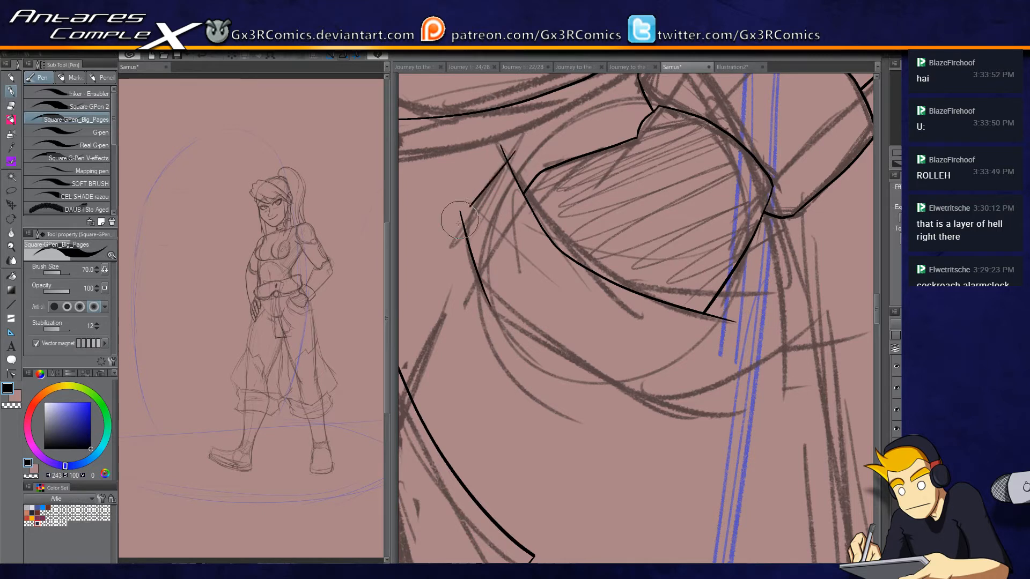
pyautogui.press('e')
pyautogui.click(505, 153)
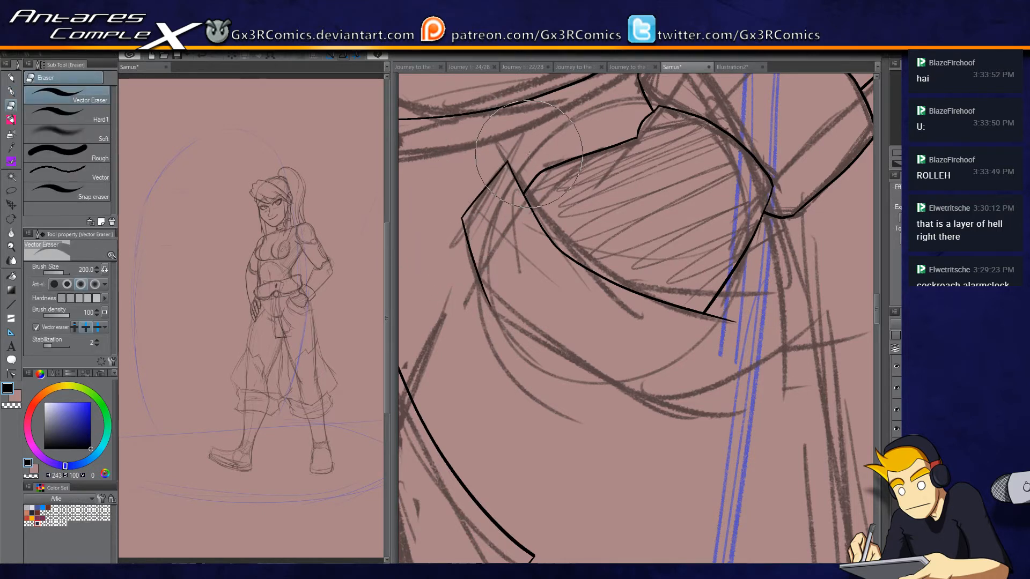
pyautogui.press('p')
pyautogui.moveTo(504, 316); pyautogui.dragTo(751, 357)
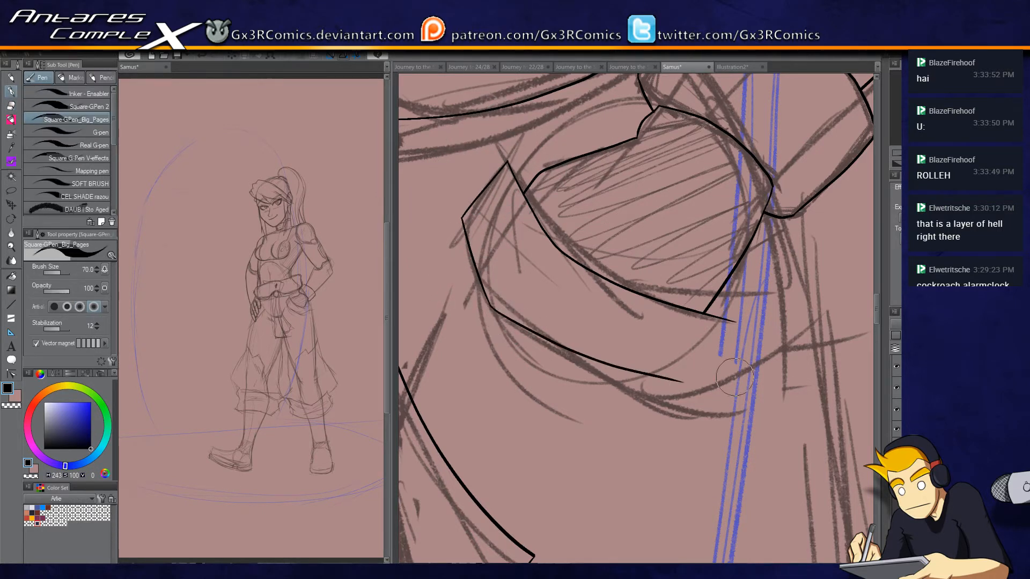
pyautogui.moveTo(705, 314)
pyautogui.mouseDown()
pyautogui.moveTo(754, 300)
pyautogui.moveTo(748, 359)
pyautogui.mouseUp()
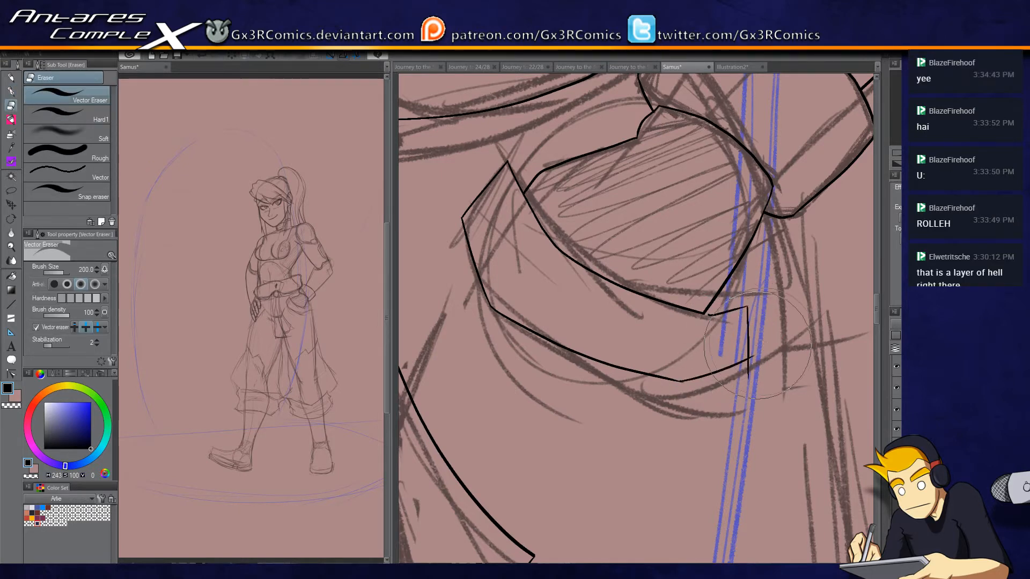
# Step: Ink the hatched side panel's edge from beneath the right-hand breast to the side of the waist and trim its end
pyautogui.moveTo(600, 344); pyautogui.dragTo(620, 451)
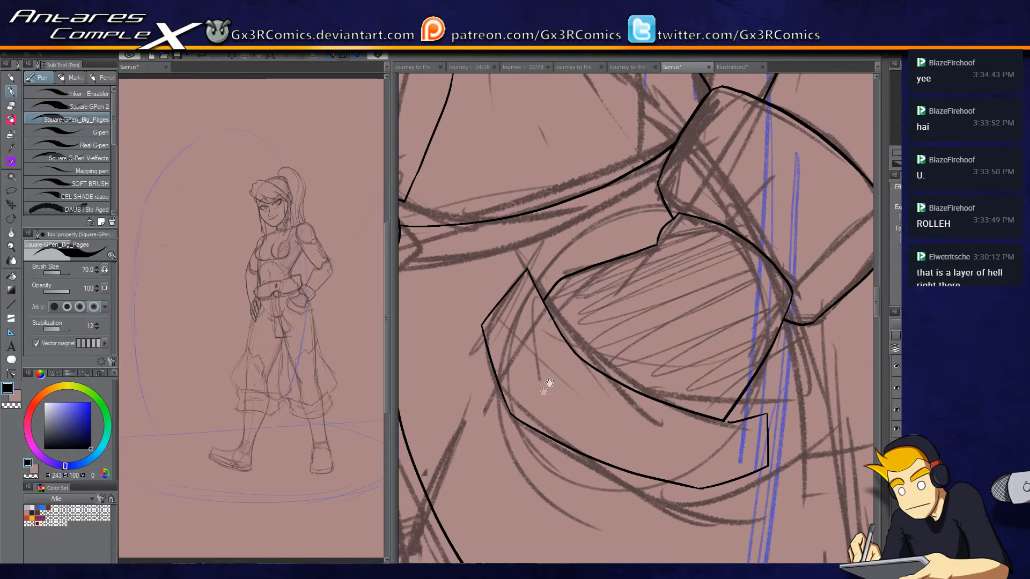
pyautogui.moveTo(548, 409)
pyautogui.mouseDown()
pyautogui.moveTo(509, 386)
pyautogui.moveTo(563, 448)
pyautogui.moveTo(532, 319)
pyautogui.moveTo(517, 340)
pyautogui.moveTo(626, 375)
pyautogui.moveTo(503, 343)
pyautogui.mouseUp()
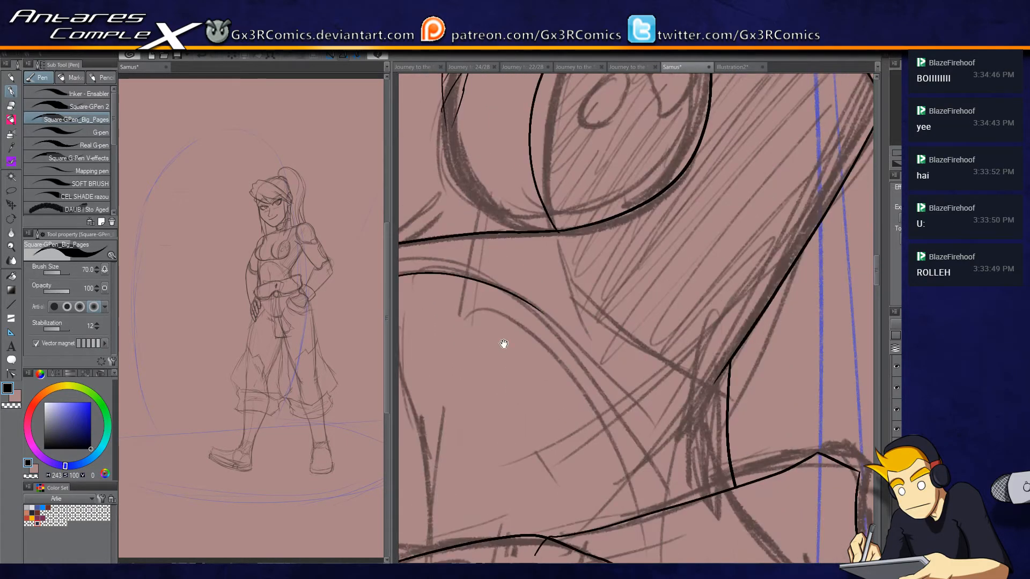
pyautogui.press('e')
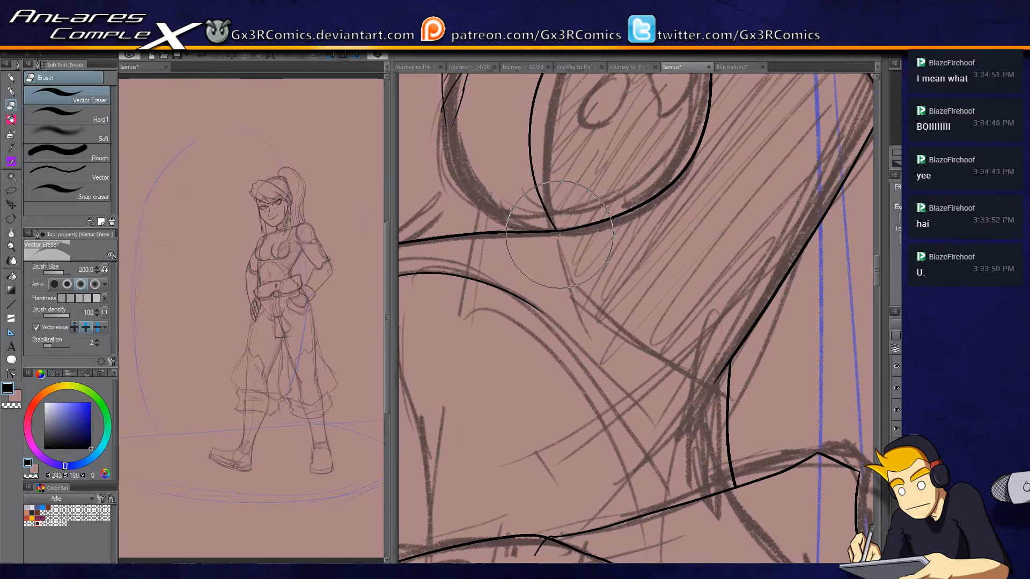
pyautogui.press('p')
pyautogui.moveTo(562, 232)
pyautogui.mouseDown()
pyautogui.moveTo(649, 365)
pyautogui.moveTo(724, 371)
pyautogui.mouseUp()
pyautogui.hotkey('ctrl', 'z')
pyautogui.moveTo(565, 231)
pyautogui.mouseDown()
pyautogui.moveTo(592, 306)
pyautogui.moveTo(646, 349)
pyautogui.moveTo(770, 394)
pyautogui.mouseUp()
pyautogui.press('e')
pyautogui.click(743, 392)
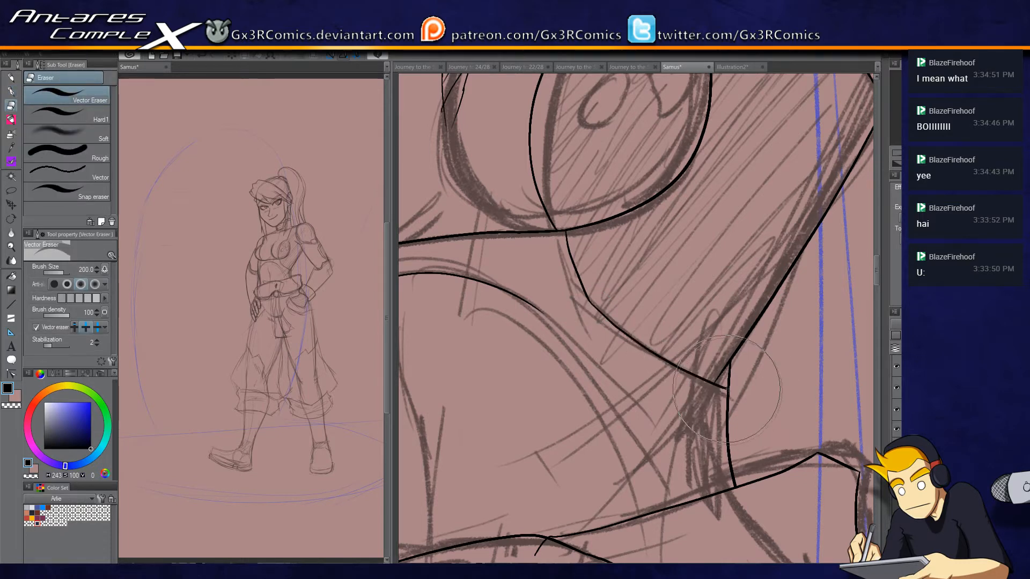
# Step: Ink the emblem on the right-hand side of the top as an oval and two curved, pointed shapes
pyautogui.press('p')
pyautogui.moveTo(688, 62); pyautogui.dragTo(603, 224)
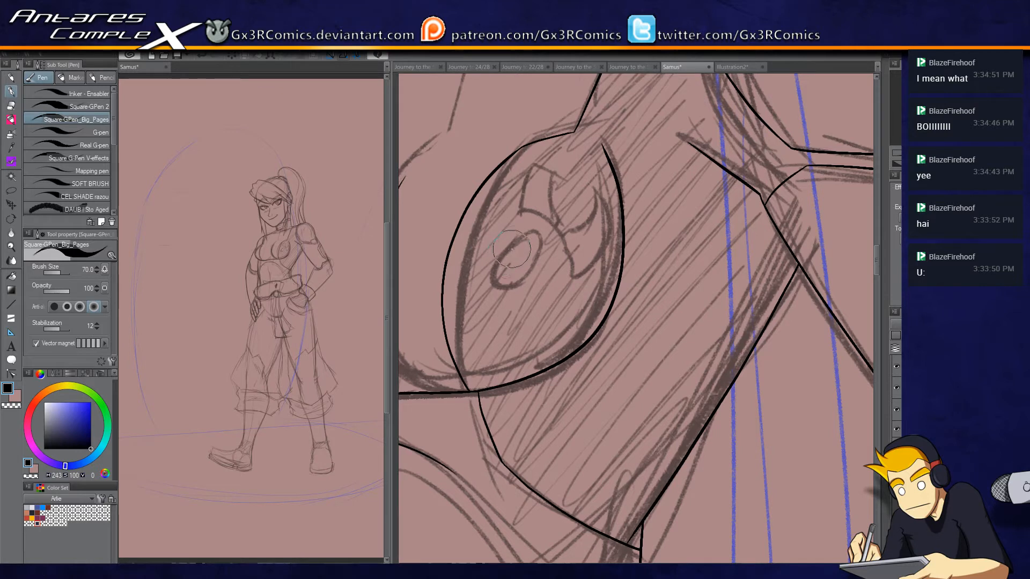
pyautogui.moveTo(514, 254)
pyautogui.mouseDown()
pyautogui.moveTo(493, 280)
pyautogui.moveTo(537, 258)
pyautogui.moveTo(531, 248)
pyautogui.mouseUp()
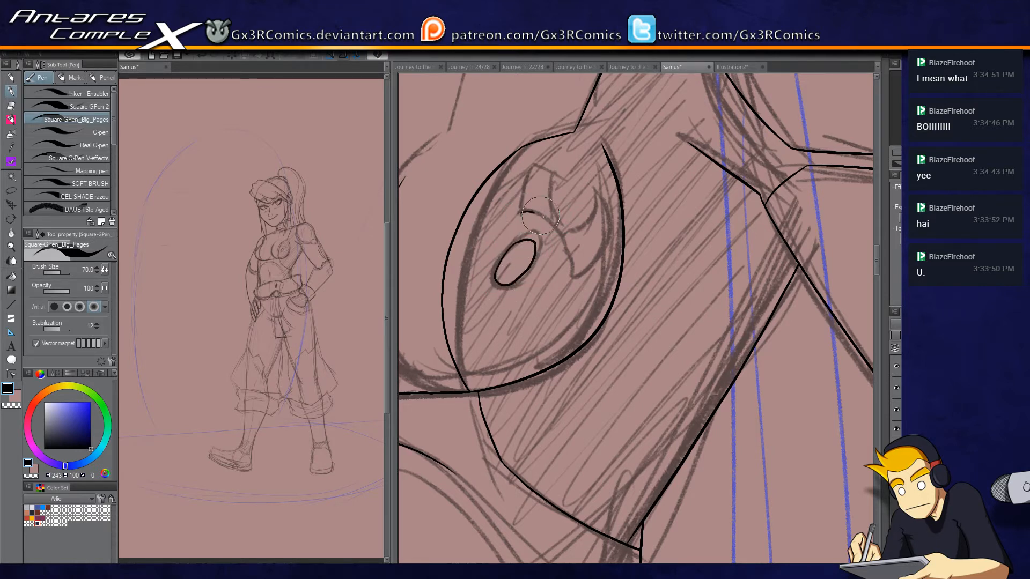
pyautogui.moveTo(520, 212)
pyautogui.mouseDown()
pyautogui.moveTo(555, 227)
pyautogui.moveTo(537, 164)
pyautogui.moveTo(556, 179)
pyautogui.moveTo(559, 212)
pyautogui.mouseUp()
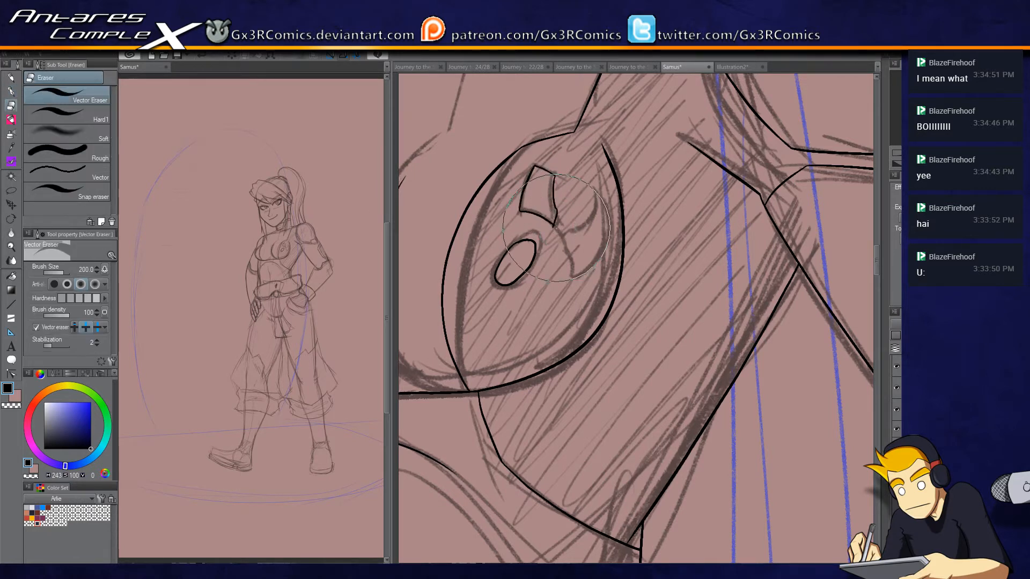
pyautogui.moveTo(572, 255)
pyautogui.mouseDown()
pyautogui.moveTo(582, 284)
pyautogui.moveTo(575, 281)
pyautogui.moveTo(597, 260)
pyautogui.moveTo(603, 204)
pyautogui.moveTo(574, 231)
pyautogui.moveTo(586, 229)
pyautogui.moveTo(595, 196)
pyautogui.mouseUp()
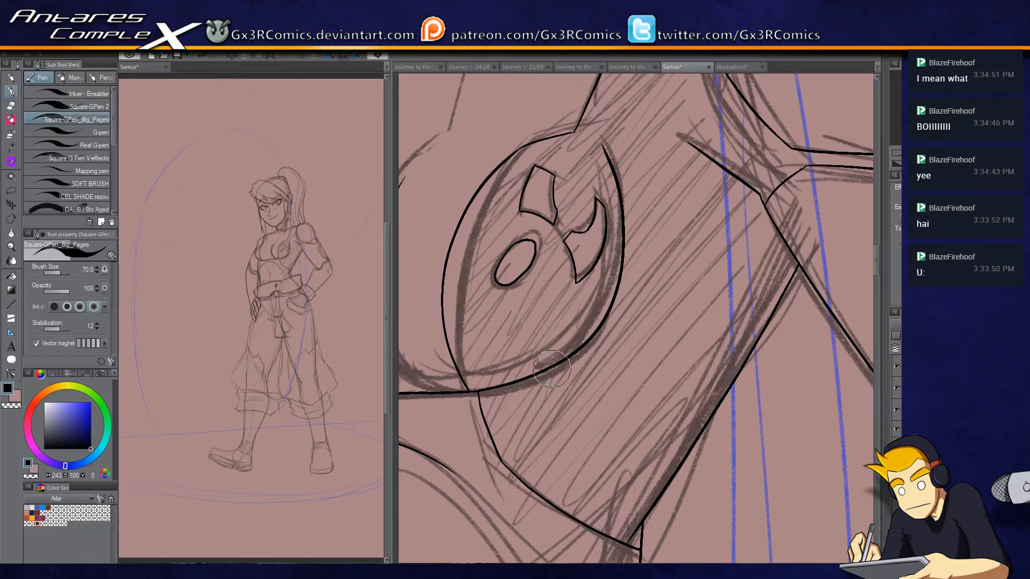
# Step: Lasso the emblem's oval, try scaling it to about 154 by 161 percent, and undo the scaling
pyautogui.press('m')
pyautogui.moveTo(548, 259); pyautogui.dragTo(556, 270)
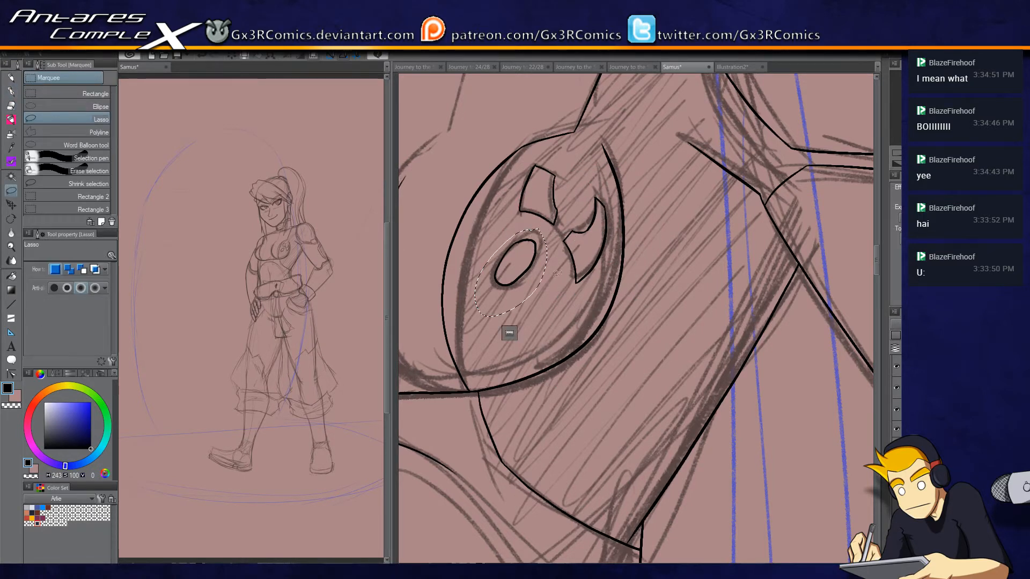
pyautogui.hotkey('ctrl', 't')
pyautogui.moveTo(475, 317); pyautogui.dragTo(445, 360)
pyautogui.moveTo(516, 319); pyautogui.dragTo(535, 311)
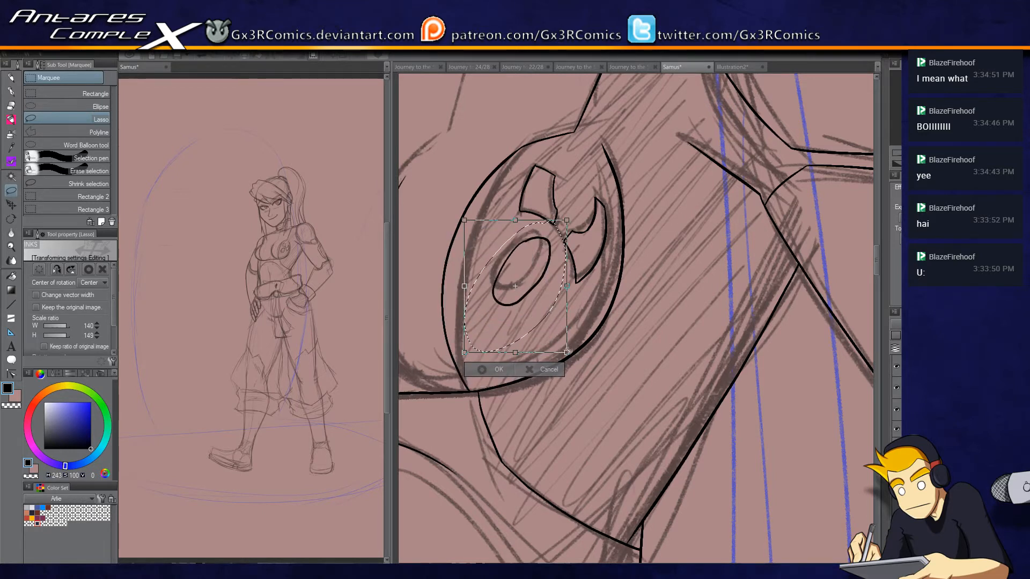
pyautogui.moveTo(567, 353)
pyautogui.mouseDown()
pyautogui.moveTo(575, 359)
pyautogui.moveTo(576, 348)
pyautogui.mouseUp()
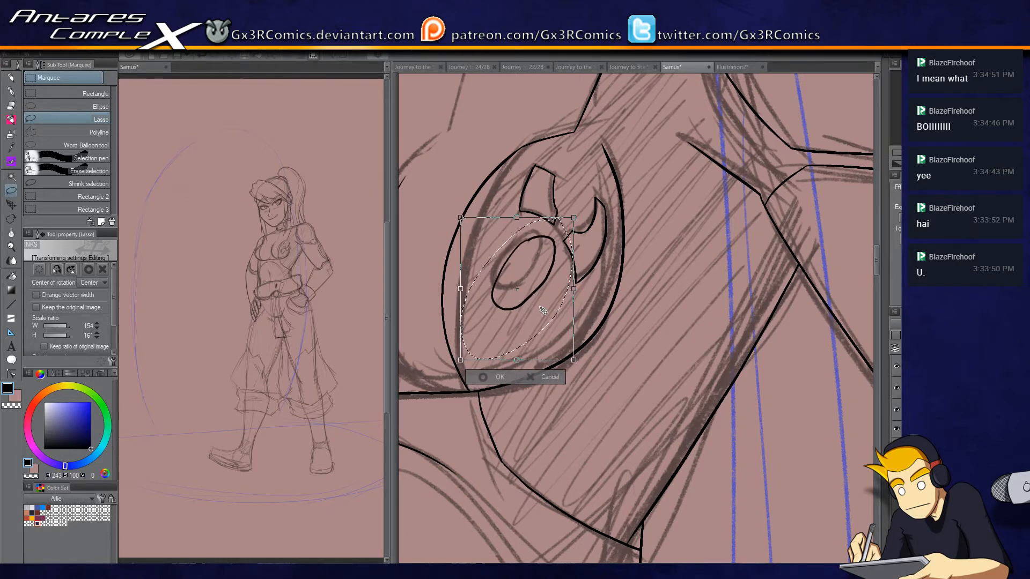
pyautogui.press('Return')
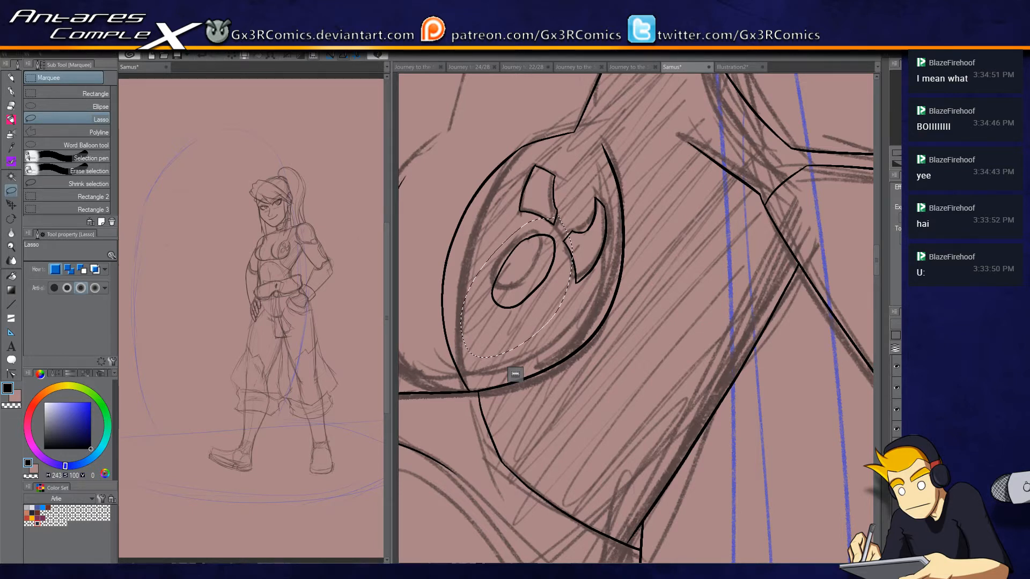
pyautogui.hotkey('ctrl', 'z')
# Step: Delete the emblem's selected oval and re-ink it as a wider, rounder oval, clearing the selection
pyautogui.press('Delete')
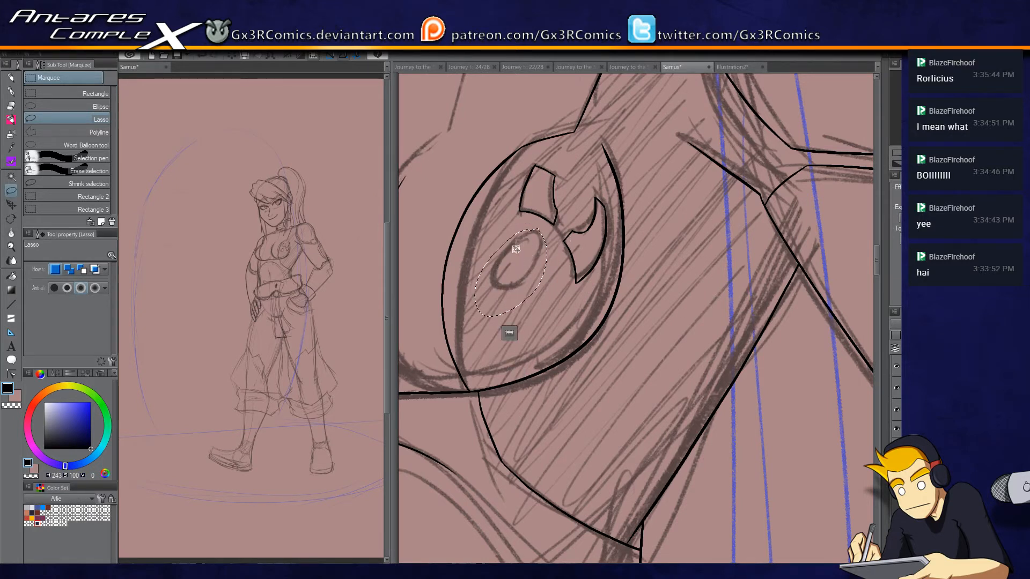
pyautogui.press('p')
pyautogui.hotkey('ctrl', 'd')
pyautogui.moveTo(528, 238)
pyautogui.mouseDown()
pyautogui.moveTo(500, 256)
pyautogui.moveTo(508, 289)
pyautogui.moveTo(545, 253)
pyautogui.moveTo(530, 236)
pyautogui.mouseUp()
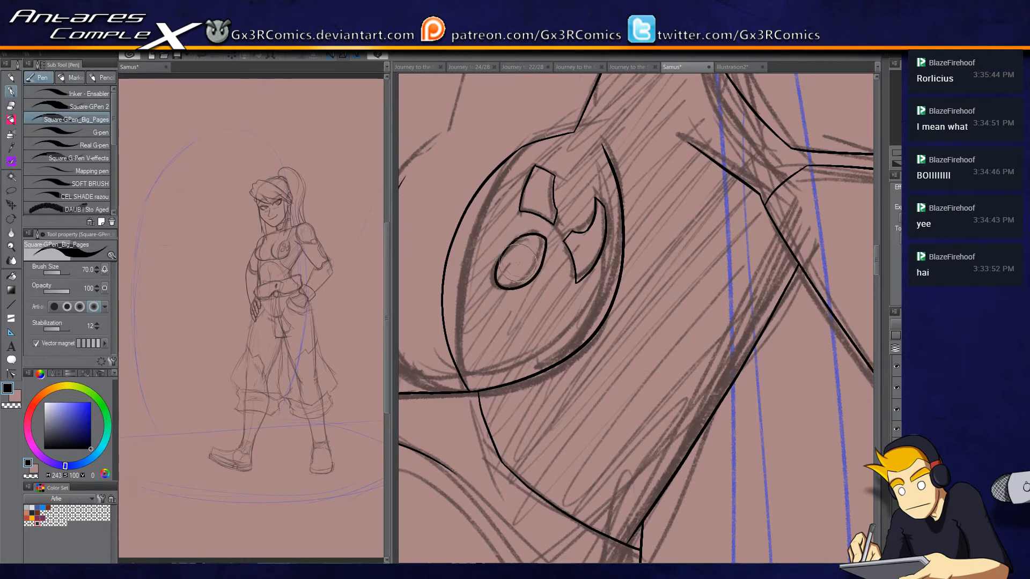
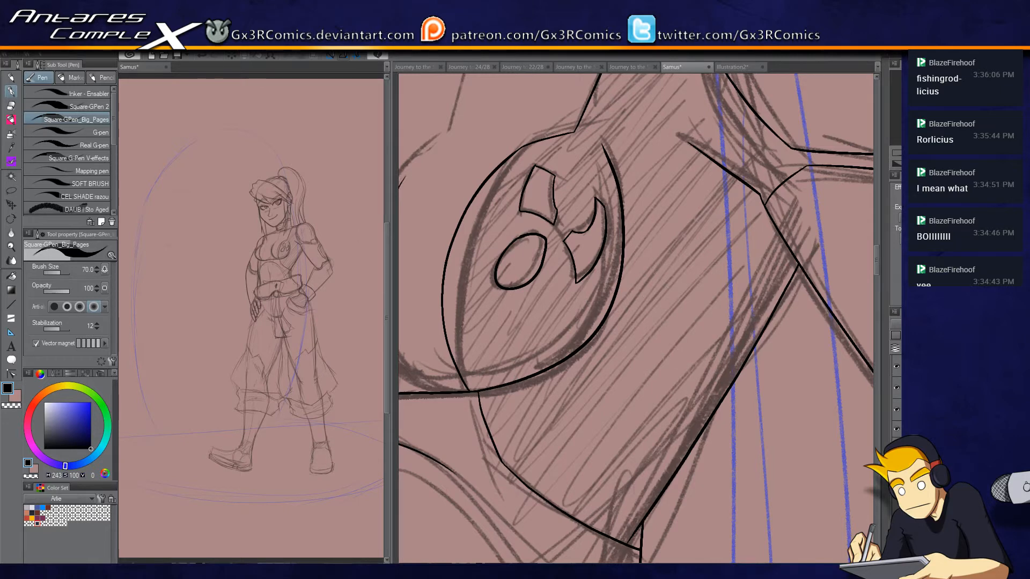
# Step: Ink the left-hand breast's inner contour from the strap's corner down to the top's hem and trim its ends
pyautogui.moveTo(469, 307); pyautogui.dragTo(667, 267)
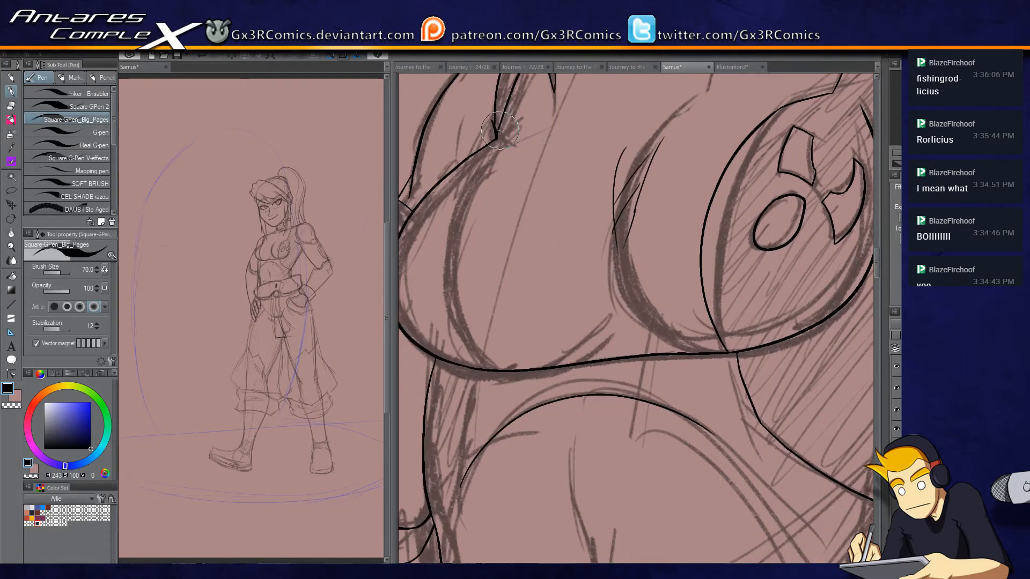
pyautogui.moveTo(497, 121); pyautogui.dragTo(504, 132)
pyautogui.moveTo(500, 135)
pyautogui.mouseDown()
pyautogui.moveTo(440, 259)
pyautogui.moveTo(489, 367)
pyautogui.mouseUp()
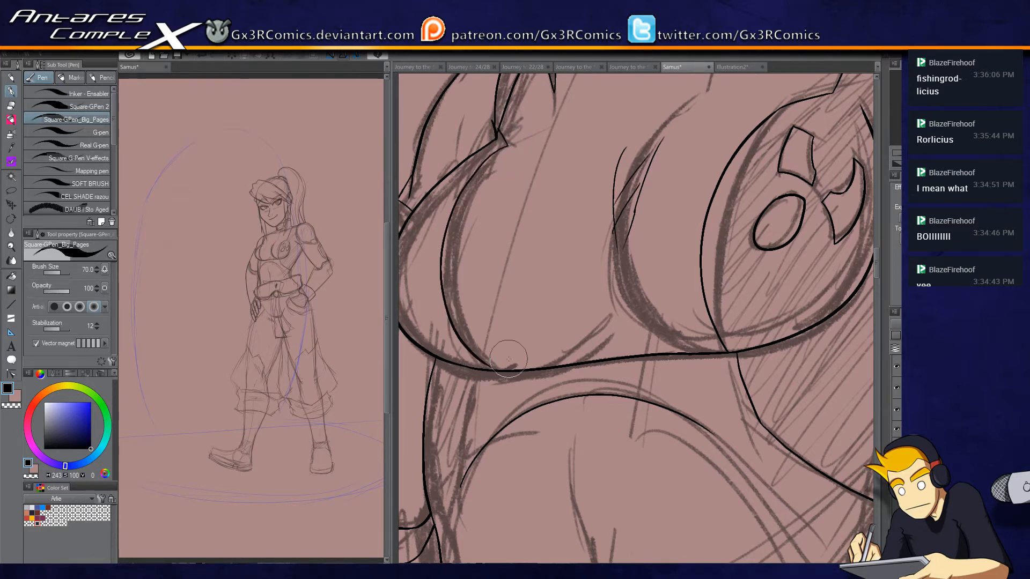
pyautogui.press('e')
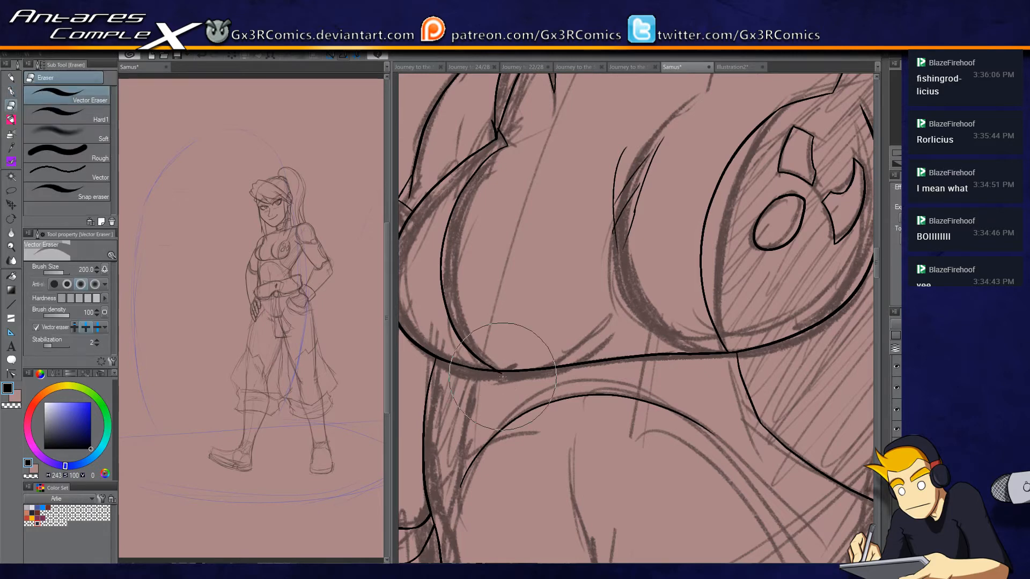
pyautogui.press('p')
# Step: Ink the torso's left-hand side line from the top's hem down to the waist and trim the overshoots
pyautogui.moveTo(501, 378)
pyautogui.mouseDown()
pyautogui.moveTo(557, 133)
pyautogui.moveTo(520, 277)
pyautogui.mouseUp()
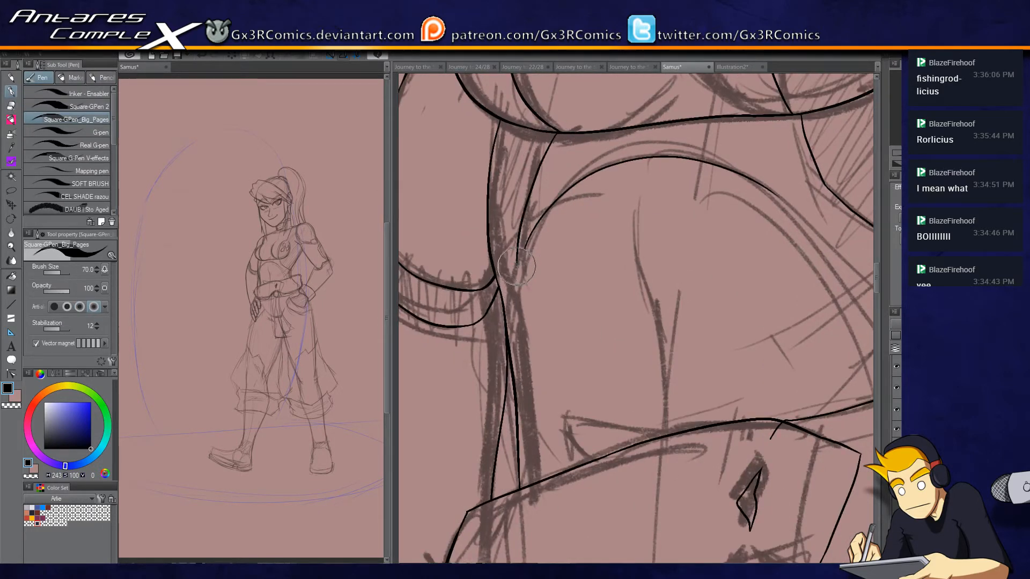
pyautogui.press('e')
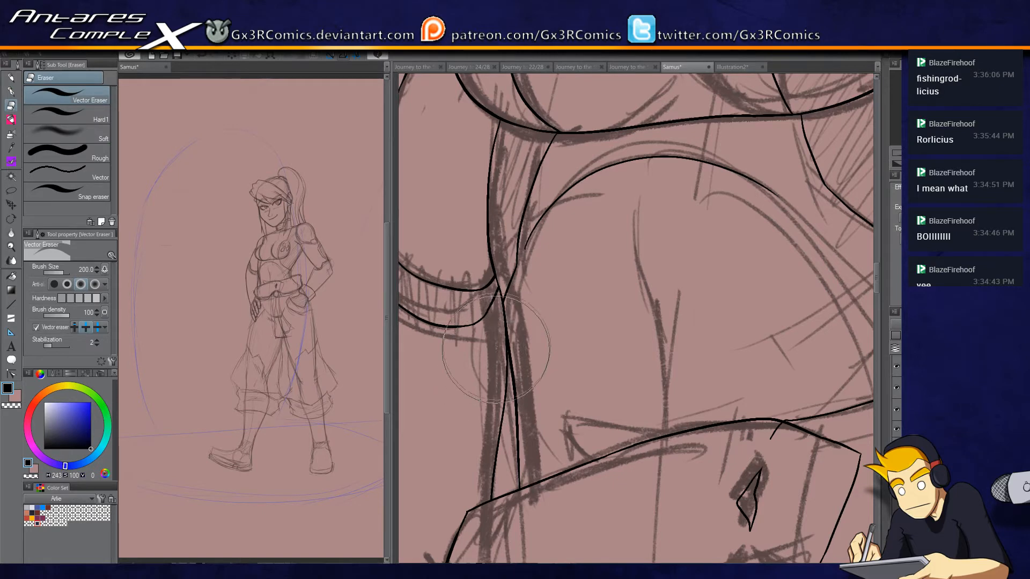
pyautogui.press('p')
# Step: Ink the abdomen's centre line and short curved muscle lines on both sides, redoing the right-hand marks
pyautogui.moveTo(627, 459)
pyautogui.mouseDown()
pyautogui.moveTo(557, 292)
pyautogui.moveTo(540, 343)
pyautogui.moveTo(539, 429)
pyautogui.mouseUp()
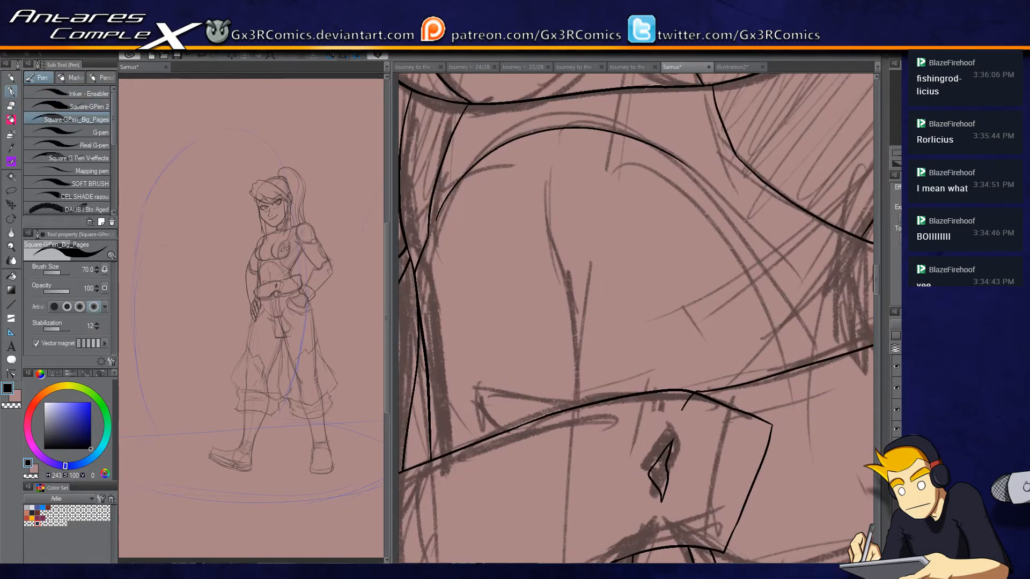
pyautogui.moveTo(547, 185); pyautogui.dragTo(573, 368)
pyautogui.moveTo(597, 278); pyautogui.dragTo(638, 281)
pyautogui.moveTo(467, 280); pyautogui.dragTo(504, 297)
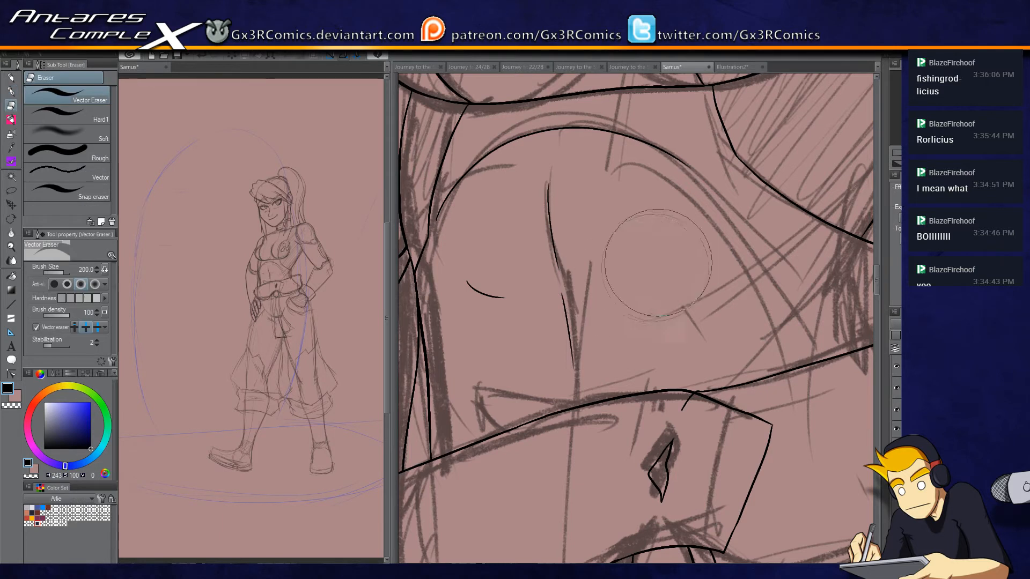
pyautogui.moveTo(595, 277)
pyautogui.mouseDown()
pyautogui.moveTo(628, 279)
pyautogui.moveTo(677, 215)
pyautogui.mouseUp()
pyautogui.hotkey('ctrl', 'z')
pyautogui.hotkey('ctrl', 'z')
pyautogui.moveTo(675, 261); pyautogui.dragTo(687, 219)
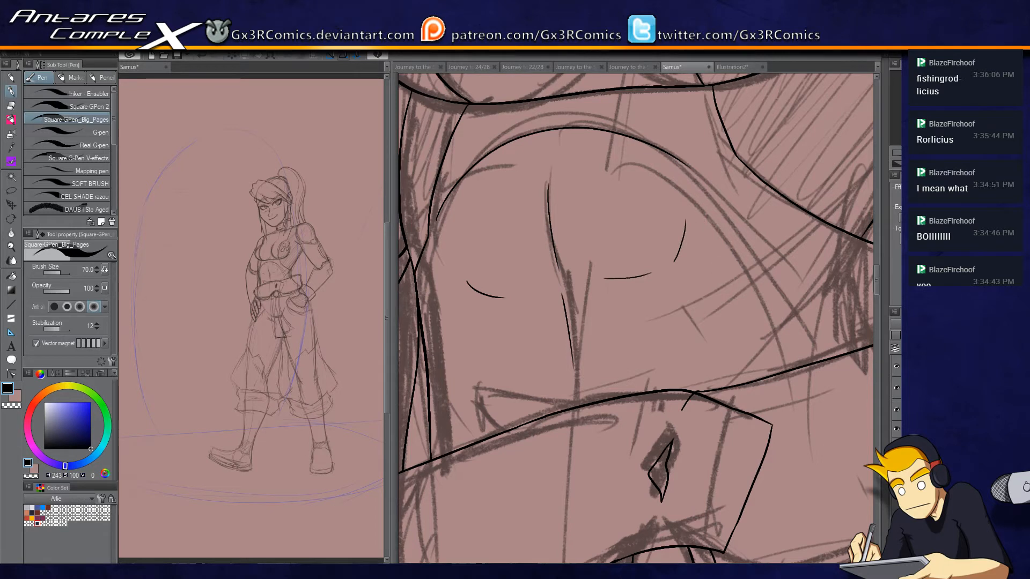
# Step: Erase the lower segment of the abdomen's centre line and re-ink it connected to the upper segment
pyautogui.press('e')
pyautogui.moveTo(589, 327); pyautogui.dragTo(568, 352)
pyautogui.press('p')
pyautogui.moveTo(568, 304); pyautogui.dragTo(575, 370)
# Step: Ink the pointed flap rising above the left-hand part of the belt's upper edge and trim its ends
pyautogui.moveTo(668, 403)
pyautogui.mouseDown()
pyautogui.moveTo(470, 385)
pyautogui.moveTo(494, 434)
pyautogui.mouseUp()
pyautogui.press('e')
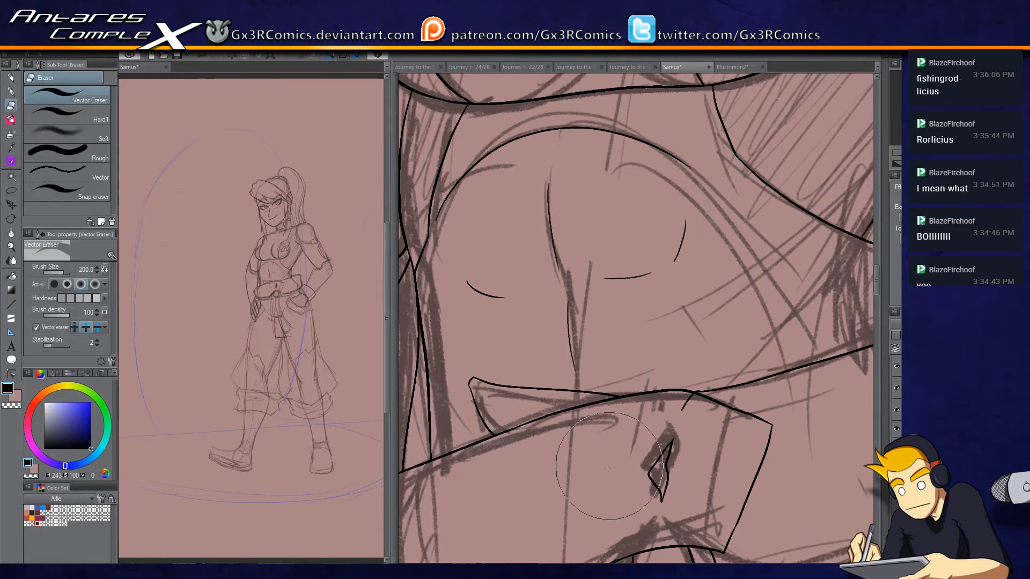
pyautogui.press('p')
# Step: Try inking the waistband's lower line from the left-hand hand to the sash, and undo the attempts
pyautogui.moveTo(619, 510); pyautogui.dragTo(648, 198)
pyautogui.moveTo(601, 458); pyautogui.dragTo(509, 498)
pyautogui.press('e')
pyautogui.press('p')
pyautogui.moveTo(594, 336)
pyautogui.mouseDown()
pyautogui.moveTo(704, 273)
pyautogui.moveTo(635, 307)
pyautogui.mouseUp()
pyautogui.hotkey('ctrl', 'z')
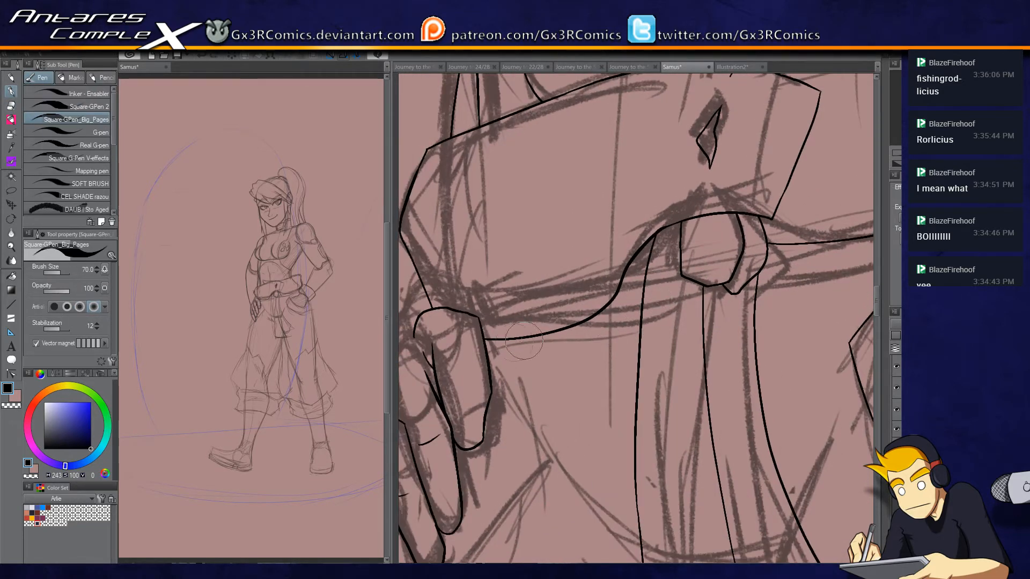
pyautogui.moveTo(486, 348)
pyautogui.mouseDown()
pyautogui.moveTo(593, 338)
pyautogui.moveTo(642, 309)
pyautogui.mouseUp()
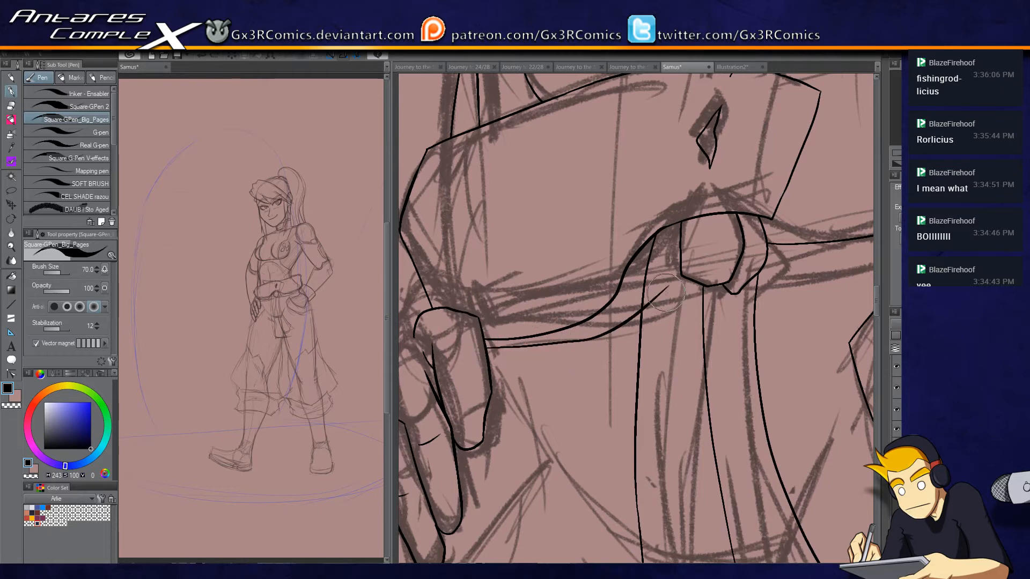
pyautogui.press('e')
pyautogui.press('p')
pyautogui.hotkey('ctrl', 'z')
pyautogui.hotkey('ctrl', 'z')
# Step: Ink the waistband's lower line from the belt's edge to the sash and from the knot to the right-hand cuff, trimming overshoots
pyautogui.moveTo(547, 320); pyautogui.dragTo(675, 275)
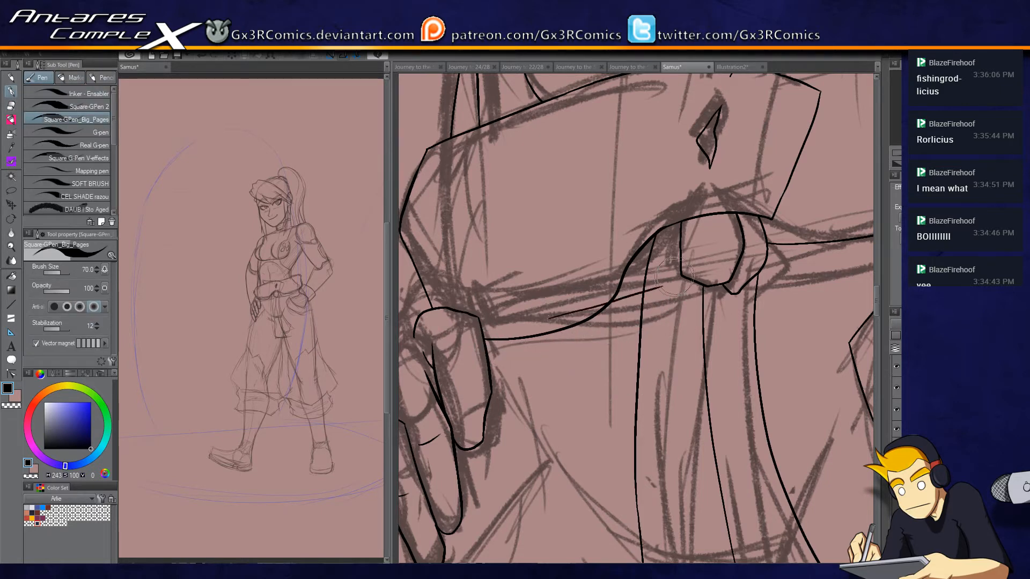
pyautogui.moveTo(697, 322); pyautogui.dragTo(553, 375)
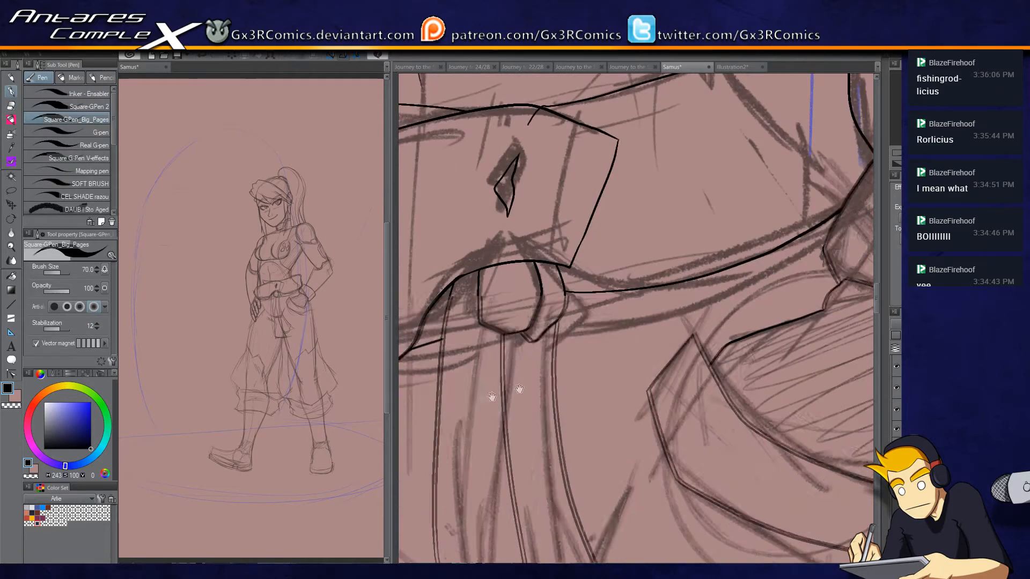
pyautogui.moveTo(553, 331); pyautogui.dragTo(825, 267)
pyautogui.press('e')
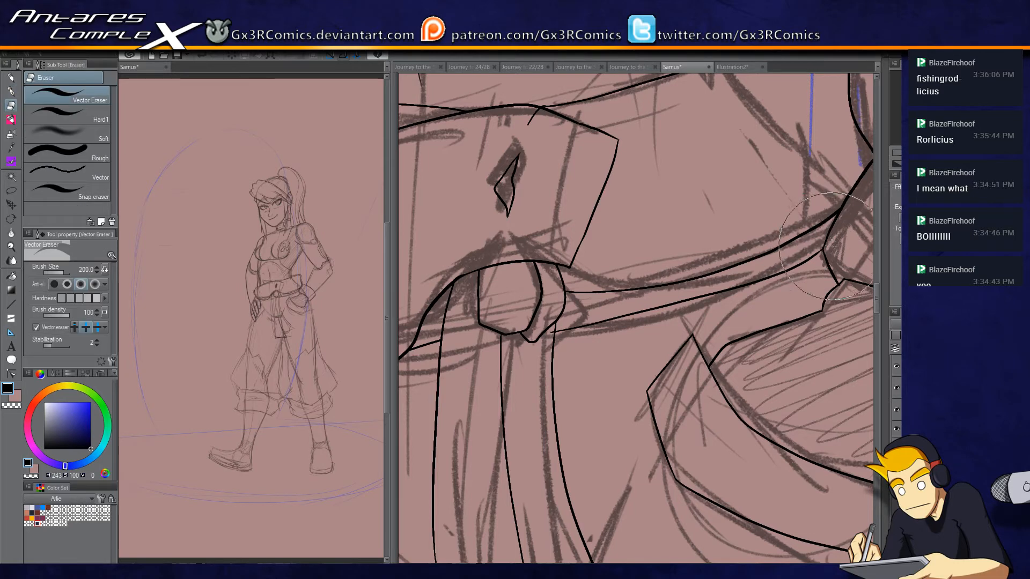
pyautogui.press('p')
# Step: Ink a short crease near the base of the left-hand hand's innermost finger and trim it
pyautogui.moveTo(467, 415); pyautogui.dragTo(648, 263)
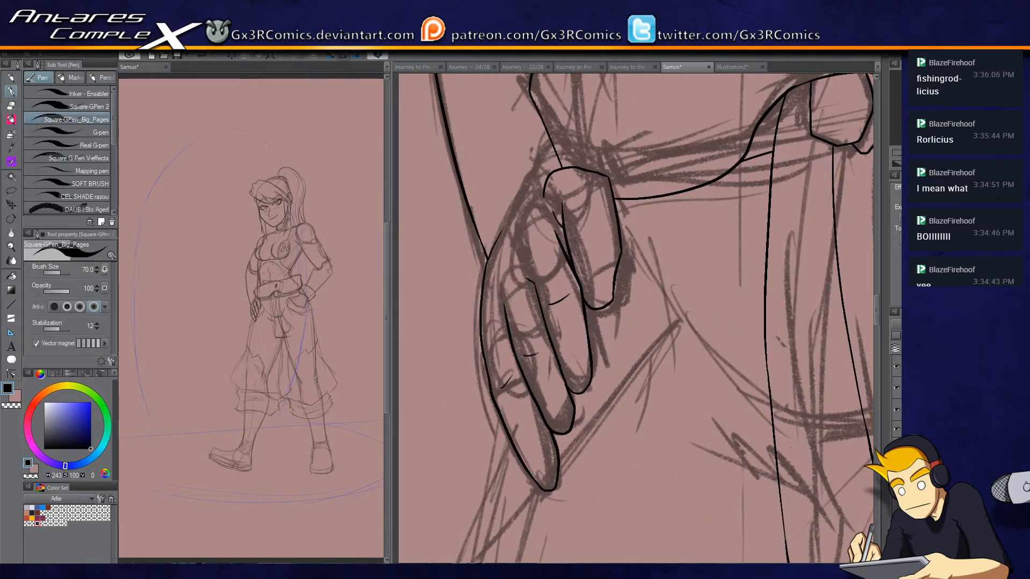
pyautogui.moveTo(576, 203)
pyautogui.mouseDown()
pyautogui.moveTo(615, 198)
pyautogui.moveTo(580, 171)
pyautogui.moveTo(605, 179)
pyautogui.moveTo(621, 210)
pyautogui.mouseUp()
pyautogui.press('e')
pyautogui.press('p')
# Step: Erase the outermost finger's contour on the left-hand hand and re-ink it from the wrist to a shorter, rounded fingertip
pyautogui.scroll(2, 542, 351)
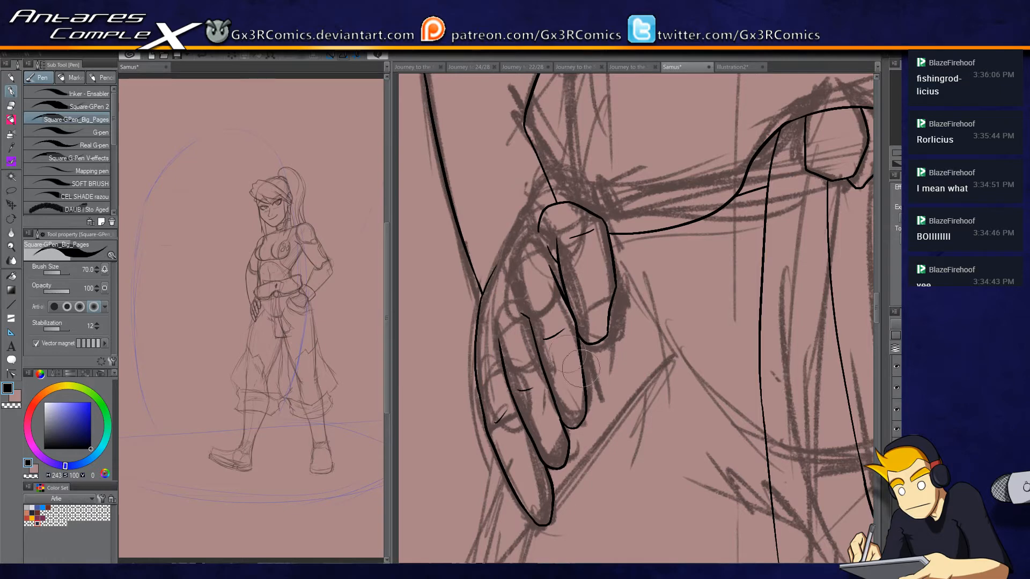
pyautogui.scroll(-3, 537, 295)
pyautogui.press('e')
pyautogui.press('p')
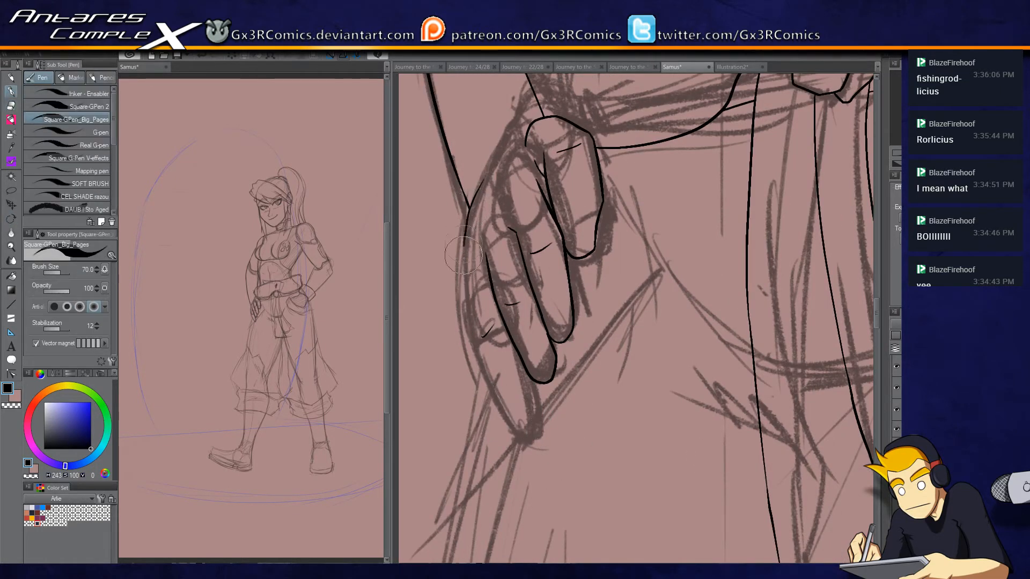
pyautogui.moveTo(469, 209)
pyautogui.mouseDown()
pyautogui.moveTo(469, 314)
pyautogui.moveTo(465, 305)
pyautogui.moveTo(486, 379)
pyautogui.moveTo(476, 327)
pyautogui.moveTo(509, 405)
pyautogui.moveTo(525, 420)
pyautogui.moveTo(537, 397)
pyautogui.mouseUp()
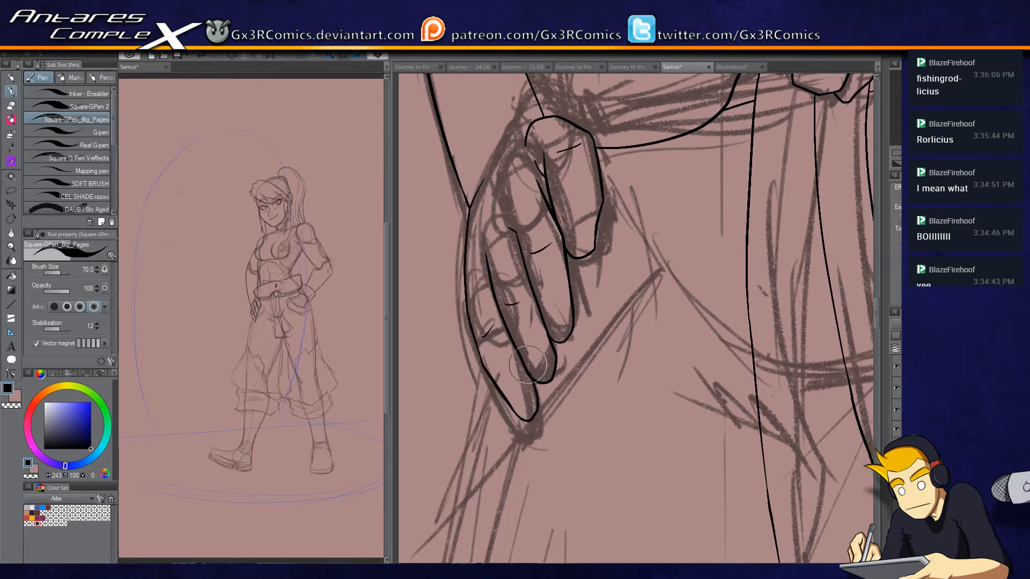
pyautogui.press('e')
pyautogui.press('p')
# Step: Ink the left-hand trouser leg's outer contour from the hand down around the angular flare to the cuff
pyautogui.moveTo(644, 335); pyautogui.dragTo(542, 344)
pyautogui.moveTo(489, 209)
pyautogui.mouseDown()
pyautogui.moveTo(472, 218)
pyautogui.moveTo(484, 351)
pyautogui.mouseUp()
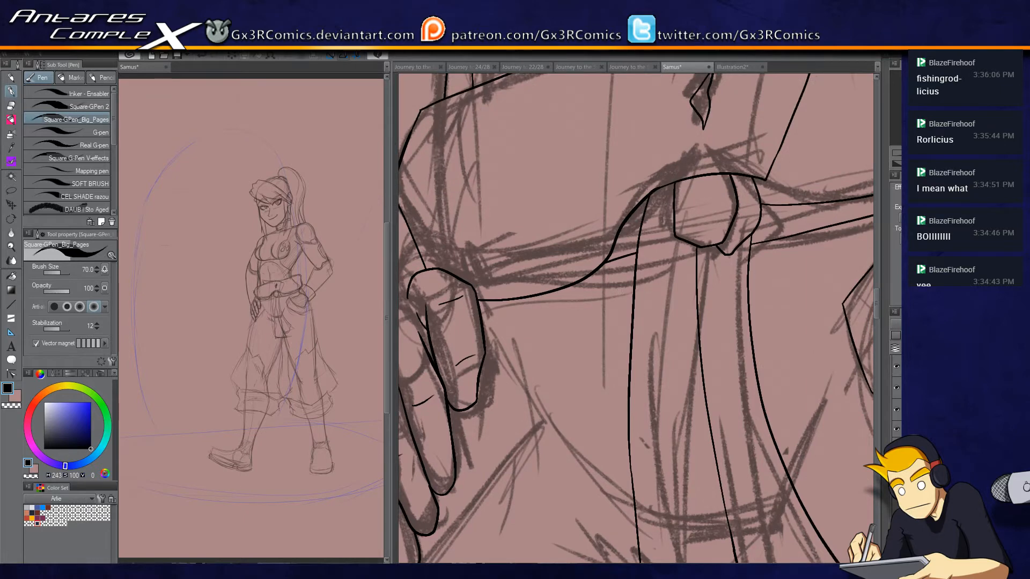
pyautogui.moveTo(450, 113); pyautogui.dragTo(558, 268)
pyautogui.scroll(-2, 557, 269)
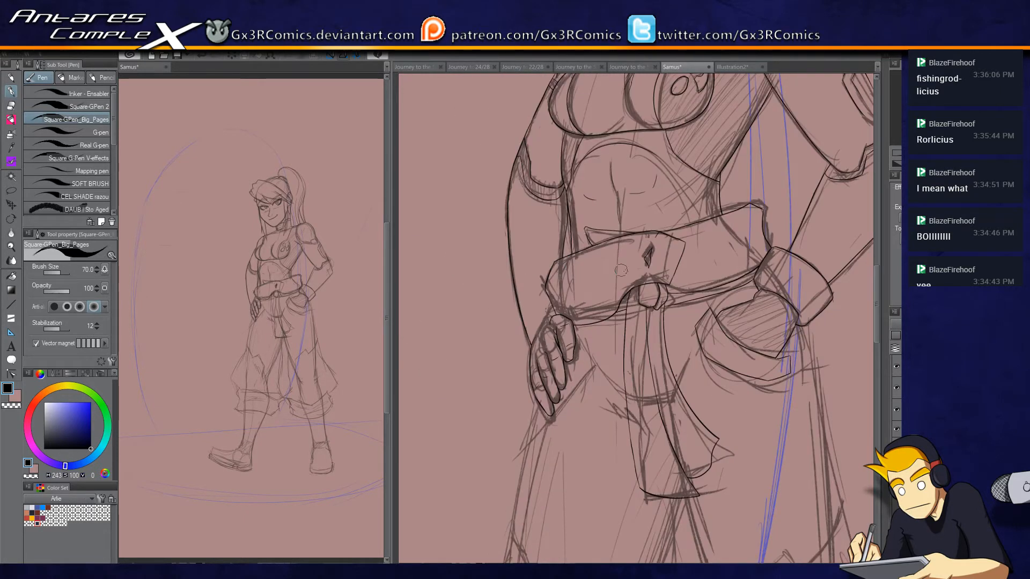
pyautogui.moveTo(584, 347); pyautogui.dragTo(546, 141)
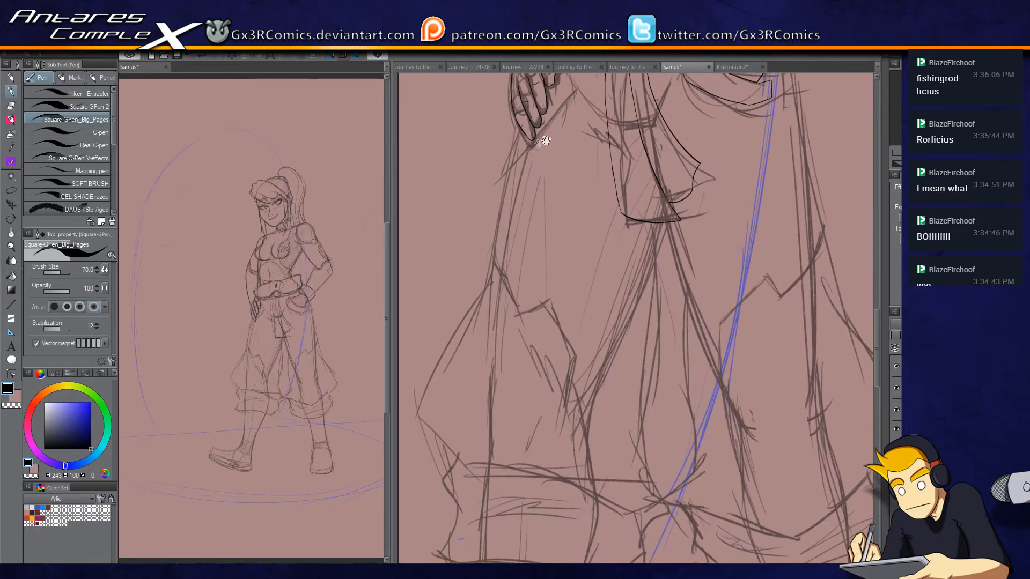
pyautogui.moveTo(508, 184)
pyautogui.mouseDown()
pyautogui.moveTo(459, 322)
pyautogui.moveTo(427, 375)
pyautogui.mouseUp()
pyautogui.moveTo(524, 134)
pyautogui.mouseDown()
pyautogui.moveTo(536, 152)
pyautogui.moveTo(467, 354)
pyautogui.moveTo(443, 469)
pyautogui.mouseUp()
pyautogui.hotkey('ctrl', 'z')
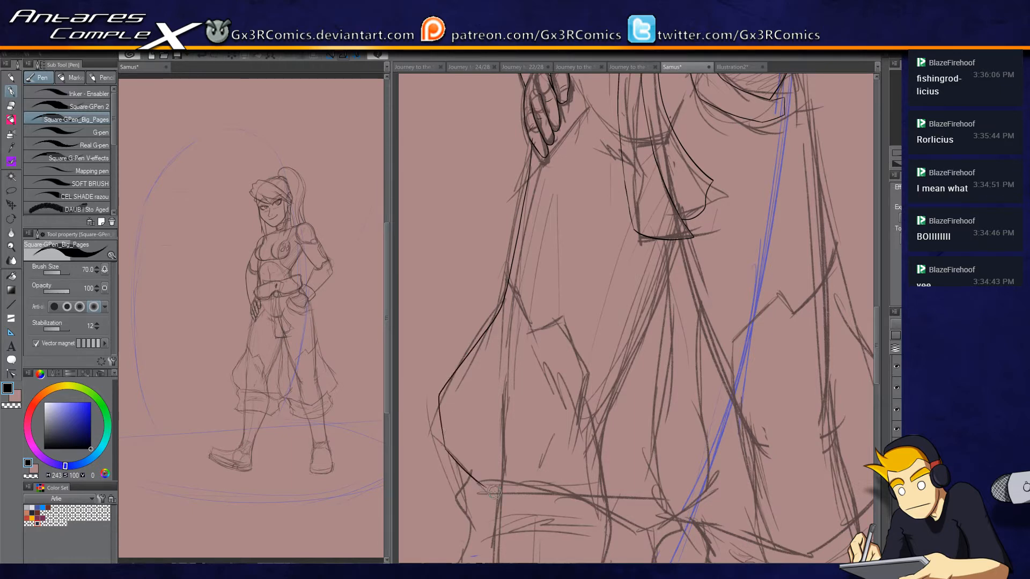
# Step: Ink the left-hand trouser leg's lower edge inward along the top of its cuff and trim the line
pyautogui.moveTo(503, 483)
pyautogui.mouseDown()
pyautogui.moveTo(498, 351)
pyautogui.moveTo(536, 363)
pyautogui.moveTo(528, 354)
pyautogui.mouseUp()
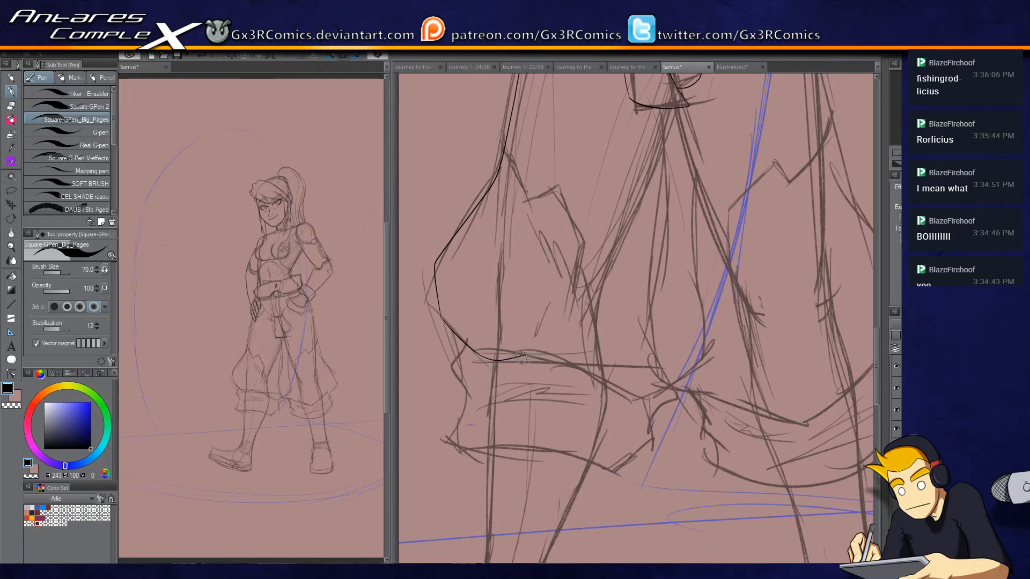
pyautogui.moveTo(505, 354); pyautogui.dragTo(579, 368)
pyautogui.press('e')
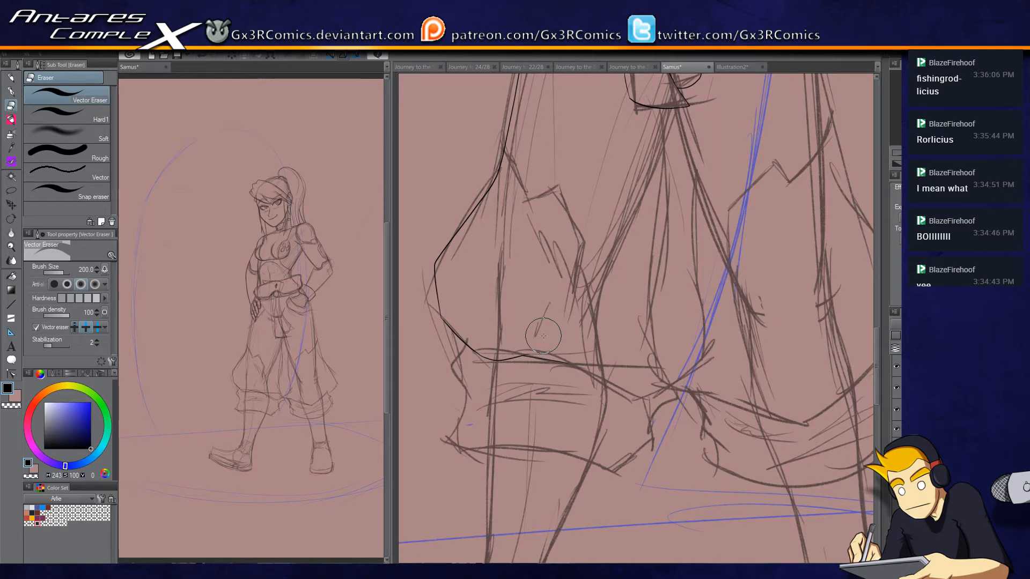
# Step: Ink the right-hand trouser leg's inner contour from beneath the sash down into the start of its lower edge, redoing the first stroke
pyautogui.press('p')
pyautogui.moveTo(590, 449); pyautogui.dragTo(542, 272)
pyautogui.moveTo(539, 181); pyautogui.dragTo(537, 363)
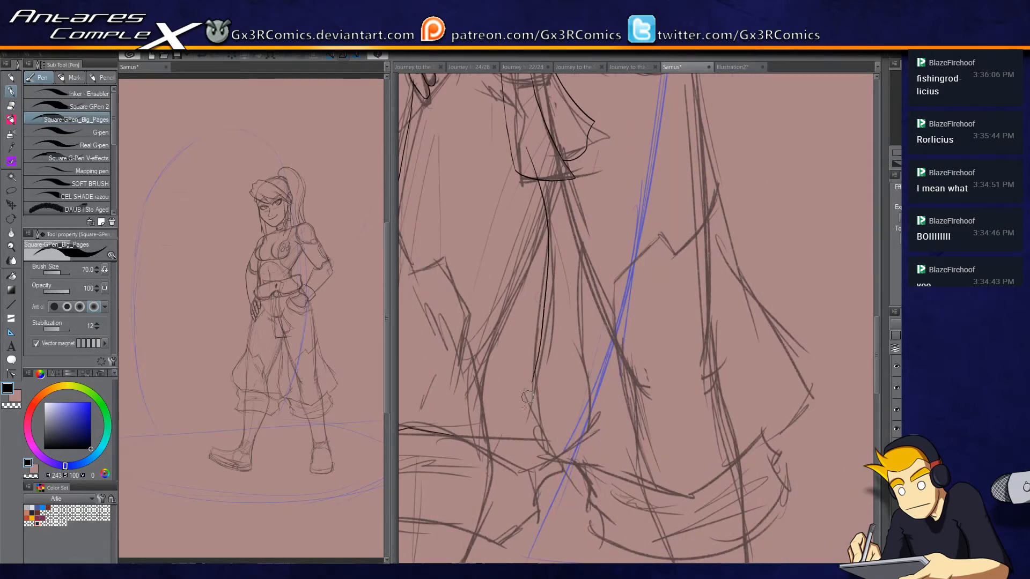
pyautogui.hotkey('ctrl', 'z')
pyautogui.moveTo(536, 159)
pyautogui.mouseDown()
pyautogui.moveTo(547, 274)
pyautogui.moveTo(537, 365)
pyautogui.mouseUp()
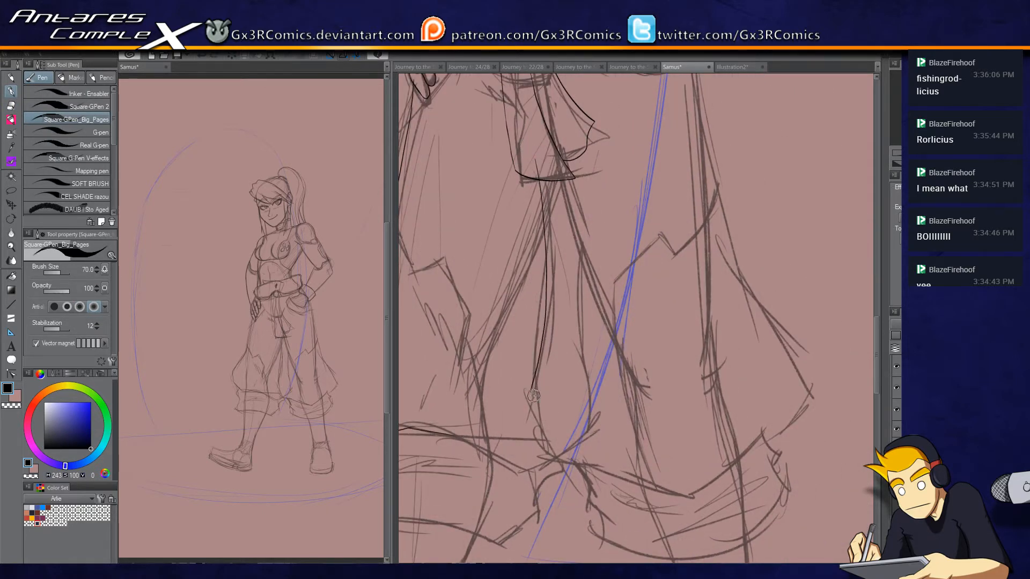
pyautogui.press('e')
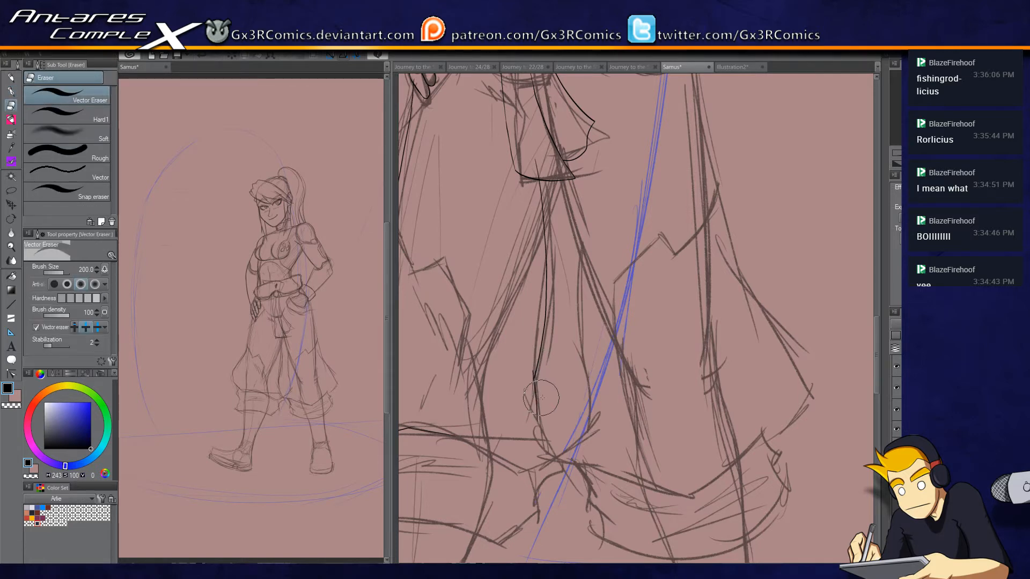
pyautogui.press('p')
pyautogui.moveTo(537, 416)
pyautogui.mouseDown()
pyautogui.moveTo(501, 378)
pyautogui.moveTo(522, 407)
pyautogui.moveTo(575, 412)
pyautogui.moveTo(584, 446)
pyautogui.moveTo(542, 410)
pyautogui.moveTo(577, 412)
pyautogui.mouseUp()
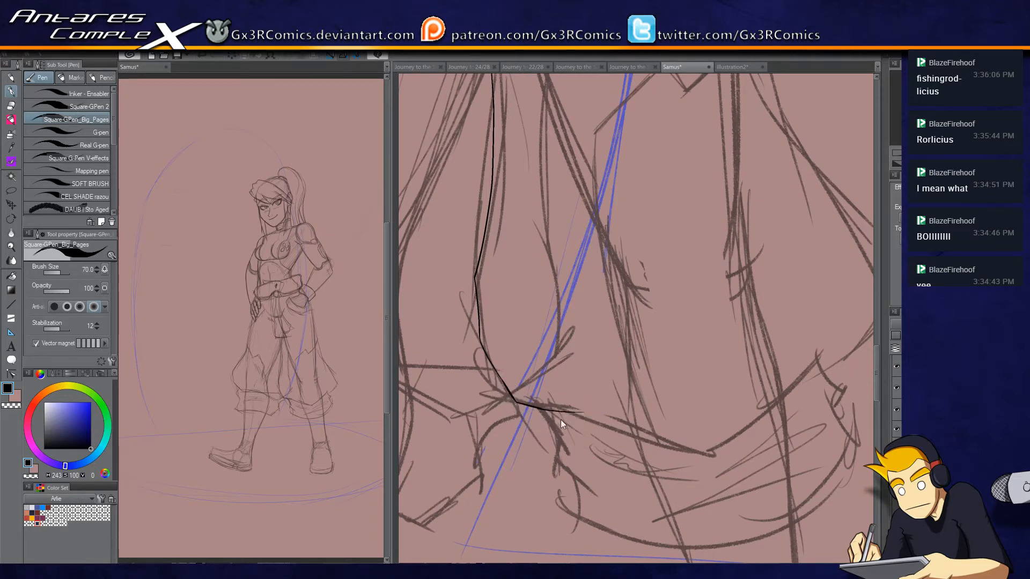
# Step: Ink the right-hand trouser leg's lower edge outward along the dip and up to its outer corner, redoing the corner strokes
pyautogui.moveTo(558, 408)
pyautogui.mouseDown()
pyautogui.moveTo(782, 419)
pyautogui.moveTo(686, 436)
pyautogui.mouseUp()
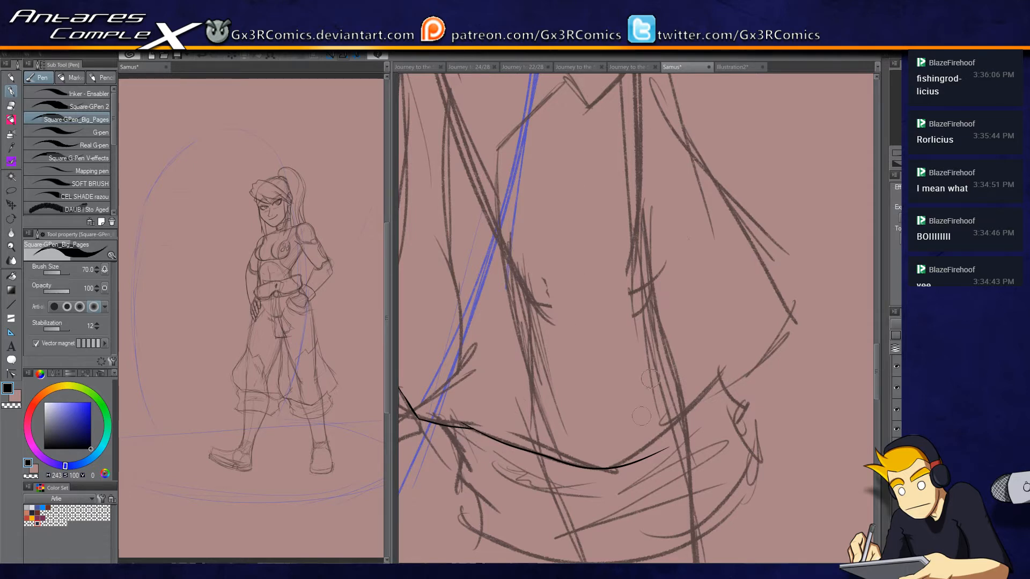
pyautogui.moveTo(668, 448); pyautogui.dragTo(719, 366)
pyautogui.hotkey('ctrl', 'z')
pyautogui.moveTo(665, 450)
pyautogui.mouseDown()
pyautogui.moveTo(688, 436)
pyautogui.moveTo(682, 375)
pyautogui.mouseUp()
pyautogui.hotkey('ctrl', 'z')
pyautogui.moveTo(681, 431); pyautogui.dragTo(705, 368)
pyautogui.moveTo(687, 430); pyautogui.dragTo(720, 391)
pyautogui.hotkey('ctrl', 'z')
pyautogui.moveTo(688, 434); pyautogui.dragTo(727, 366)
# Step: Ink the right-hand trouser leg's outer contour from the lower corner around the flare and up towards the hip
pyautogui.moveTo(789, 257)
pyautogui.mouseDown()
pyautogui.moveTo(762, 388)
pyautogui.moveTo(665, 306)
pyautogui.moveTo(651, 272)
pyautogui.mouseUp()
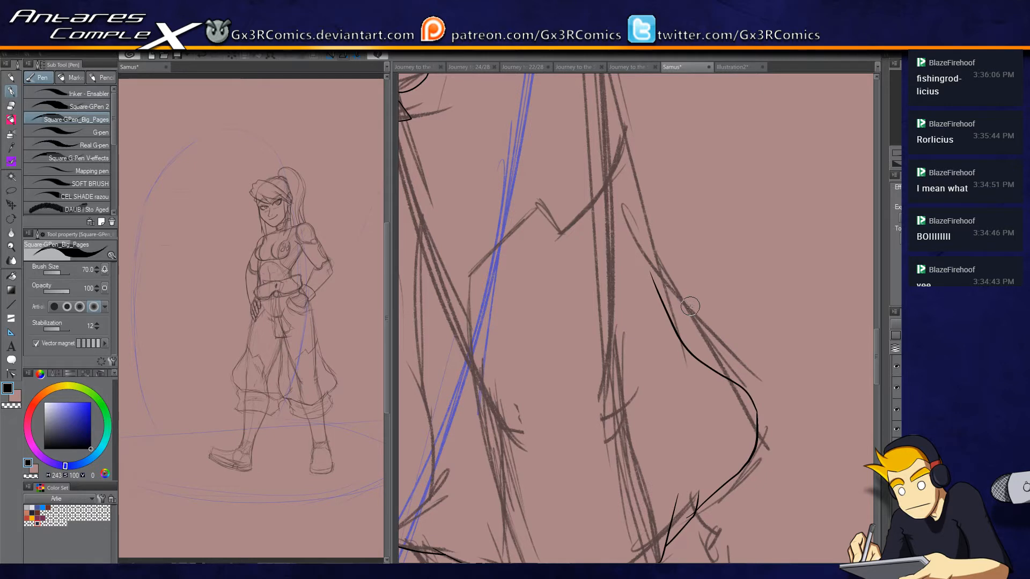
pyautogui.hotkey('ctrl', 'z')
pyautogui.moveTo(757, 414)
pyautogui.mouseDown()
pyautogui.moveTo(750, 371)
pyautogui.moveTo(696, 350)
pyautogui.moveTo(619, 148)
pyautogui.moveTo(644, 260)
pyautogui.moveTo(661, 446)
pyautogui.moveTo(622, 330)
pyautogui.moveTo(598, 131)
pyautogui.mouseUp()
pyautogui.press('e')
pyautogui.press('p')
pyautogui.moveTo(571, 358); pyautogui.dragTo(671, 196)
pyautogui.moveTo(652, 375); pyautogui.dragTo(582, 293)
pyautogui.moveTo(594, 397); pyautogui.dragTo(616, 213)
# Step: Ink the panel seam on the right-hand trouser leg from the lower edge up through its zigzag top, and trim the overshoots
pyautogui.moveTo(615, 318); pyautogui.dragTo(599, 413)
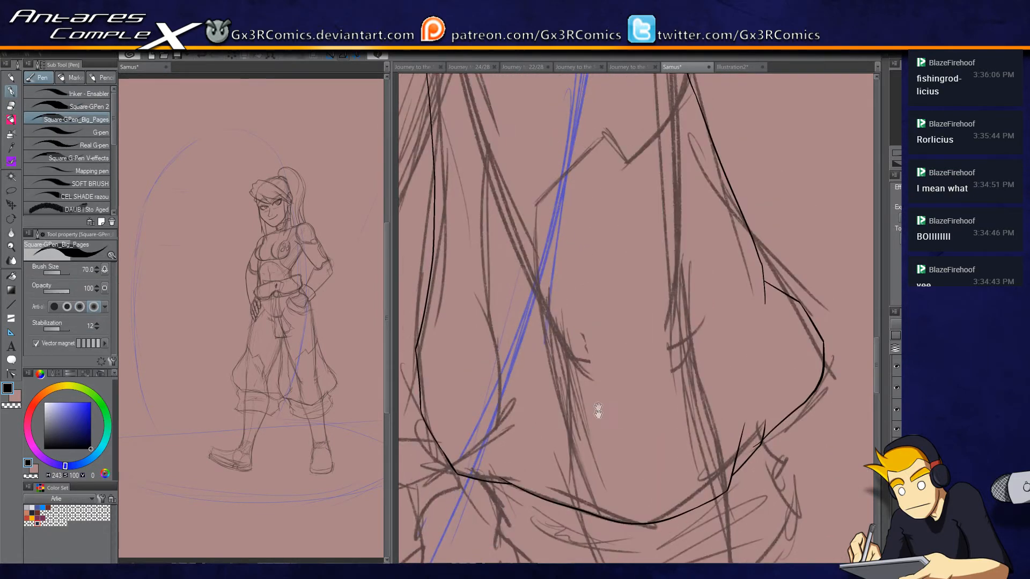
pyautogui.moveTo(587, 536)
pyautogui.mouseDown()
pyautogui.moveTo(561, 459)
pyautogui.moveTo(536, 266)
pyautogui.moveTo(540, 186)
pyautogui.moveTo(531, 214)
pyautogui.moveTo(604, 138)
pyautogui.moveTo(627, 162)
pyautogui.mouseUp()
pyautogui.press('e')
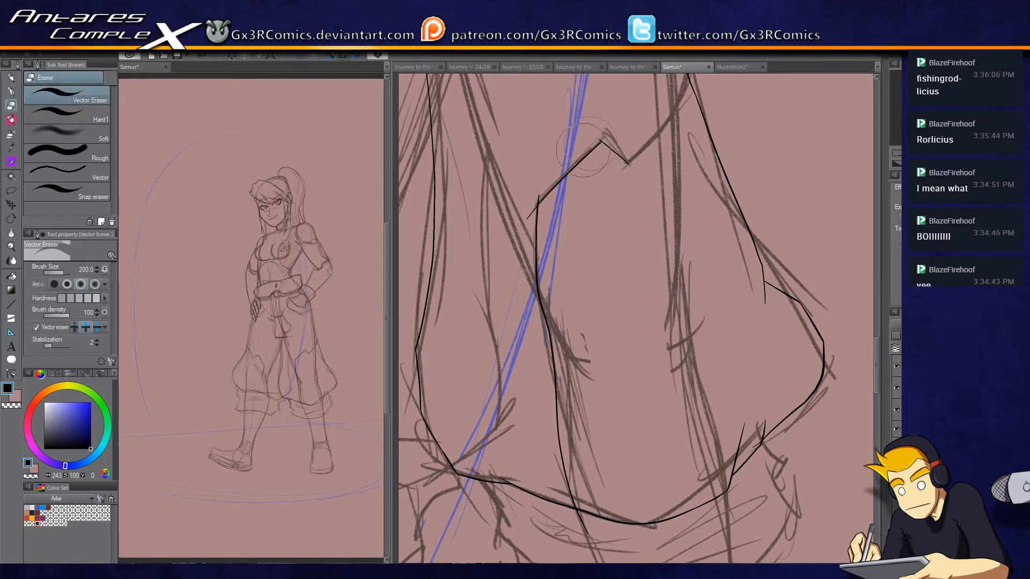
pyautogui.moveTo(546, 189); pyautogui.dragTo(532, 215)
pyautogui.press('p')
pyautogui.moveTo(619, 169)
pyautogui.mouseDown()
pyautogui.moveTo(617, 262)
pyautogui.moveTo(657, 180)
pyautogui.mouseUp()
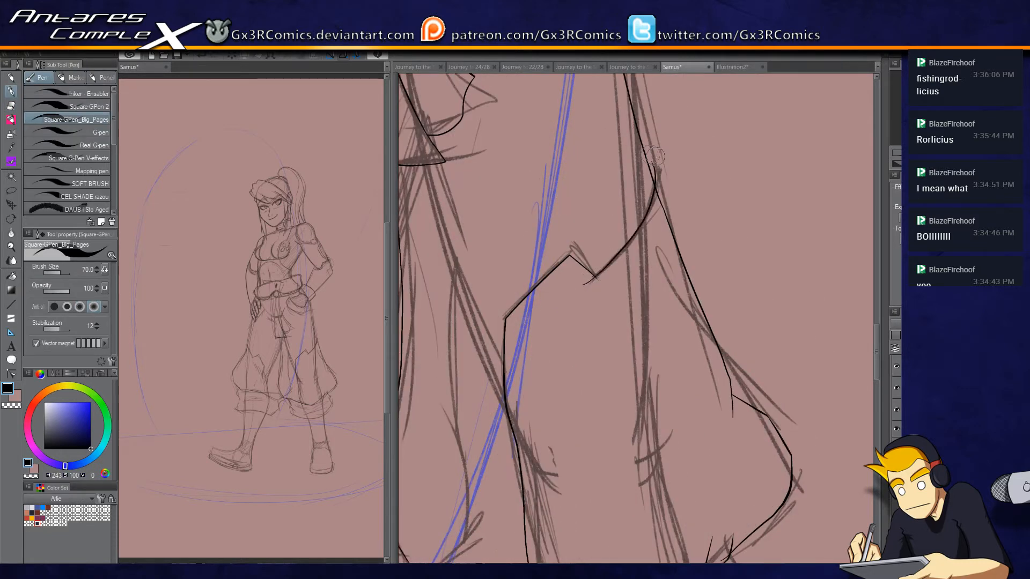
pyautogui.press('e')
pyautogui.moveTo(594, 279); pyautogui.dragTo(600, 284)
pyautogui.press('p')
# Step: Extend the left-hand trouser leg's lower edge inward to meet the right-hand leg, redoing the first stroke
pyautogui.moveTo(484, 294); pyautogui.dragTo(637, 230)
pyautogui.moveTo(617, 406); pyautogui.dragTo(642, 402)
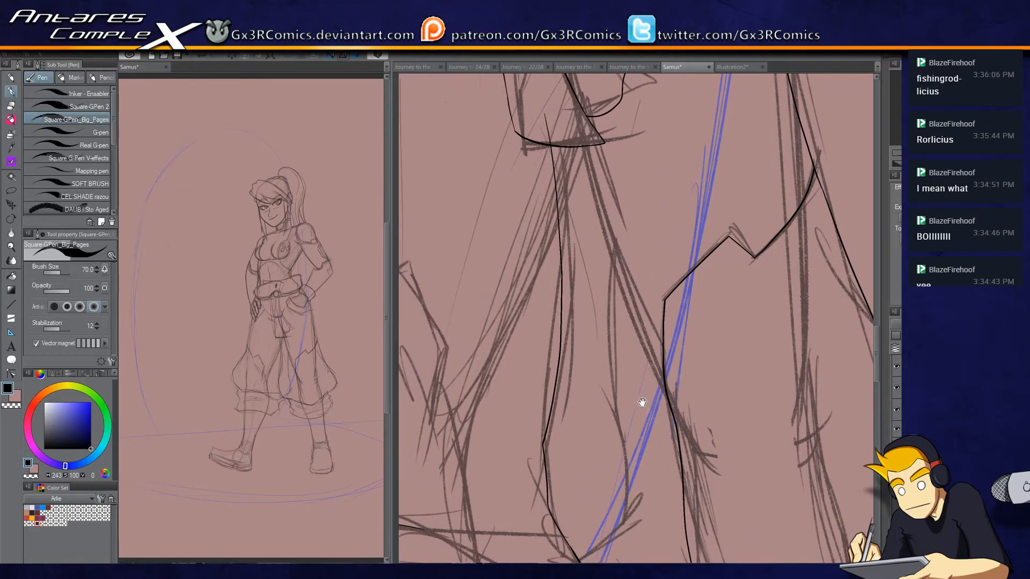
pyautogui.moveTo(551, 362); pyautogui.dragTo(637, 179)
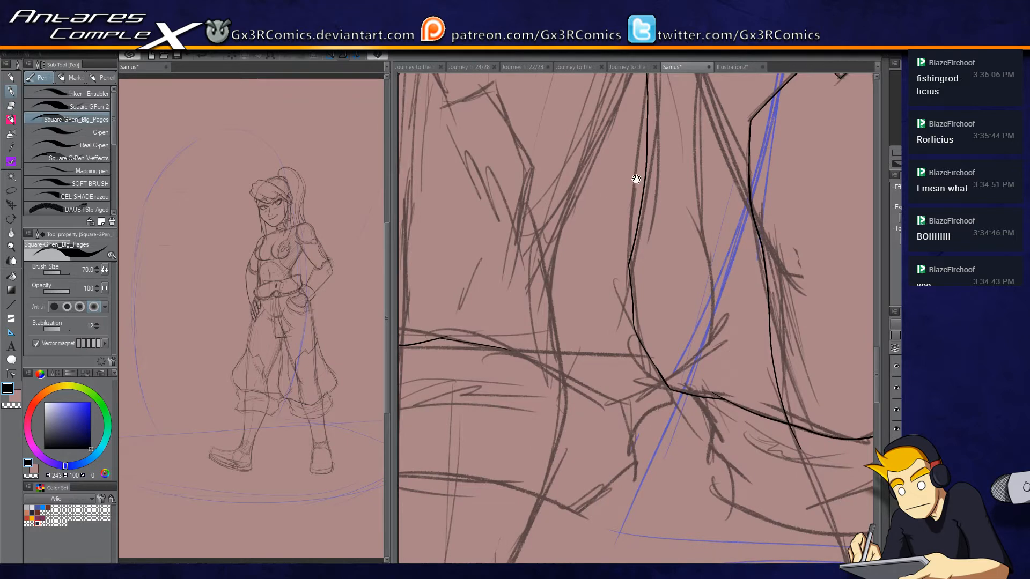
pyautogui.moveTo(509, 351)
pyautogui.mouseDown()
pyautogui.moveTo(595, 379)
pyautogui.moveTo(682, 344)
pyautogui.mouseUp()
pyautogui.hotkey('ctrl', 'z')
pyautogui.moveTo(507, 349)
pyautogui.mouseDown()
pyautogui.moveTo(595, 392)
pyautogui.moveTo(636, 394)
pyautogui.mouseUp()
pyautogui.press('e')
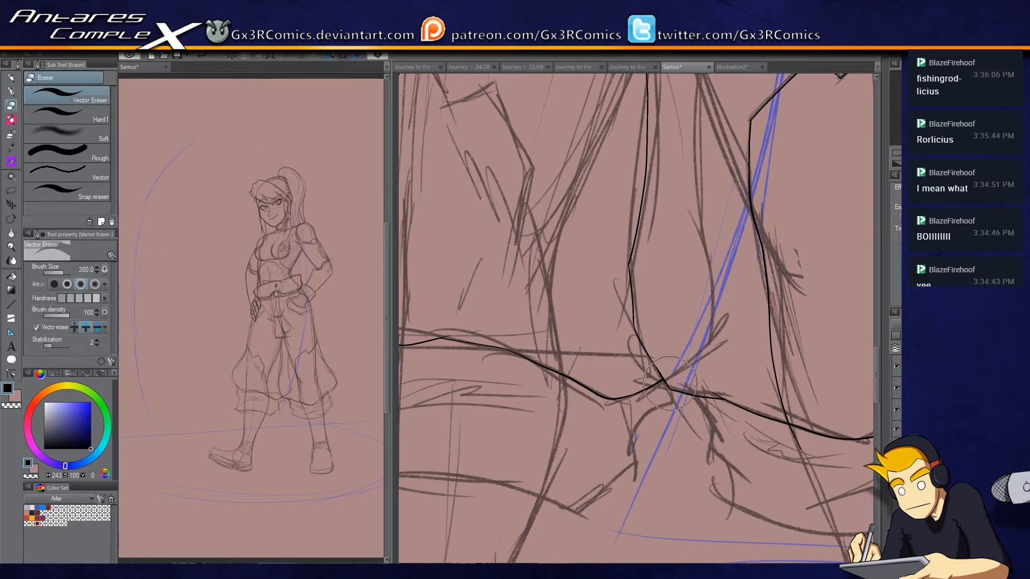
# Step: Ink the wavy outer side of the left-hand cuff down into the start of its bottom edge
pyautogui.moveTo(525, 419); pyautogui.dragTo(642, 255)
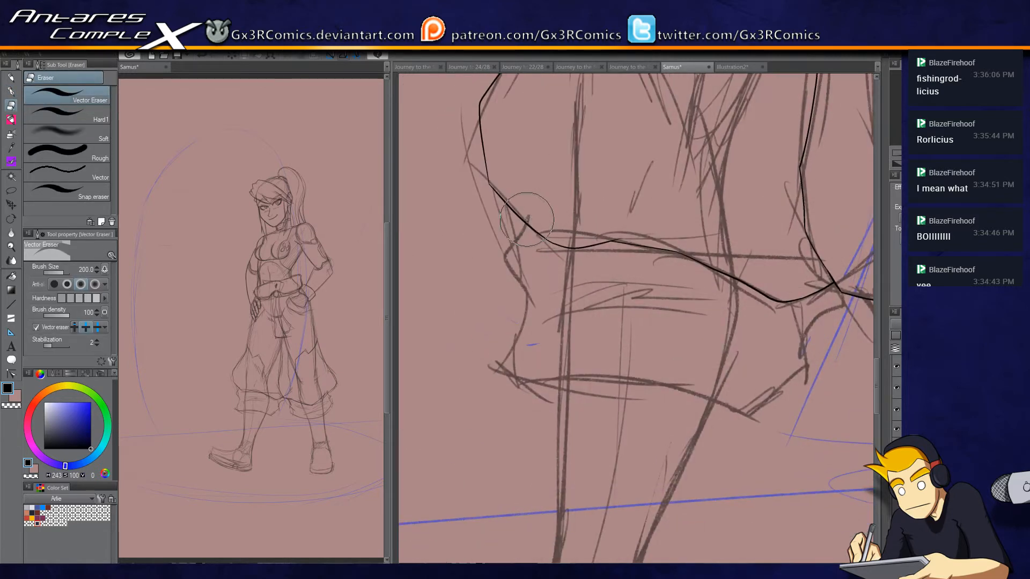
pyautogui.press('p')
pyautogui.moveTo(533, 216)
pyautogui.mouseDown()
pyautogui.moveTo(520, 321)
pyautogui.moveTo(534, 314)
pyautogui.moveTo(514, 354)
pyautogui.moveTo(524, 375)
pyautogui.mouseUp()
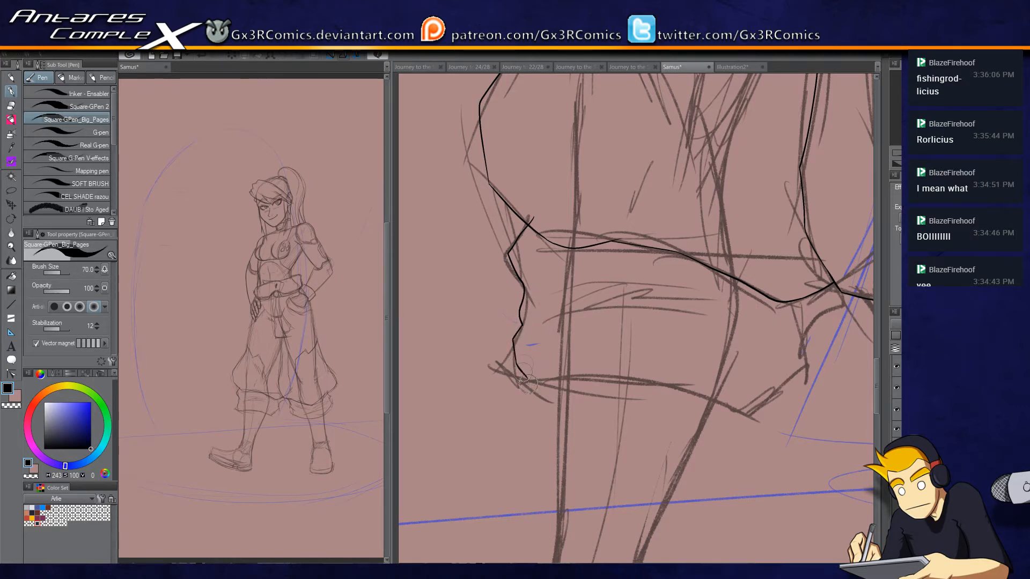
pyautogui.moveTo(535, 385)
pyautogui.mouseDown()
pyautogui.moveTo(620, 379)
pyautogui.moveTo(752, 406)
pyautogui.mouseUp()
pyautogui.hotkey('ctrl', 'z')
pyautogui.moveTo(580, 397)
pyautogui.mouseDown()
pyautogui.moveTo(510, 304)
pyautogui.moveTo(552, 225)
pyautogui.mouseUp()
pyautogui.hotkey('ctrl', 'z')
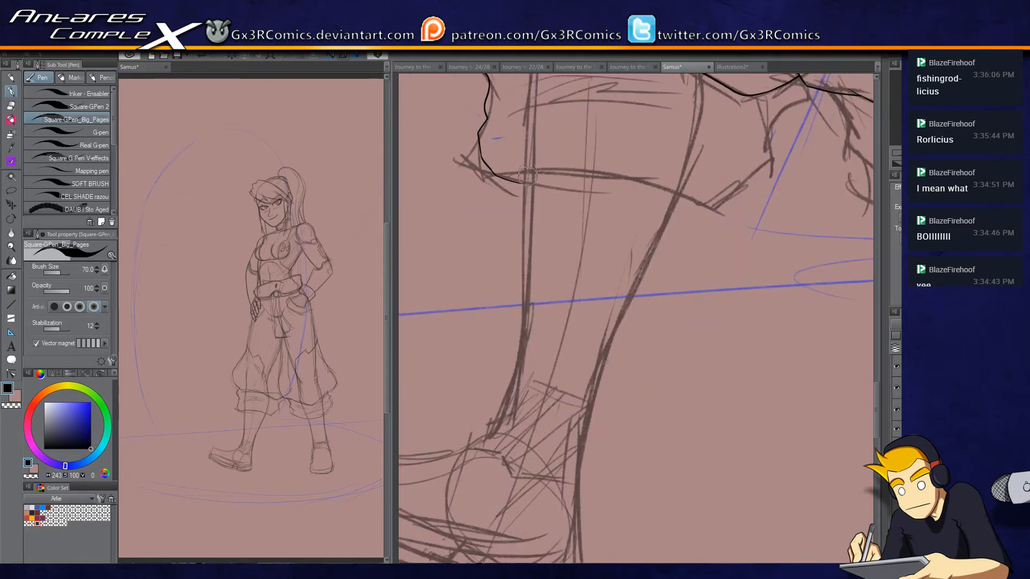
# Step: Ink the left-hand shin's front contour down to the ankle and the cuff's bottom edge across the leg
pyautogui.moveTo(525, 163); pyautogui.dragTo(488, 418)
pyautogui.moveTo(519, 300); pyautogui.dragTo(568, 237)
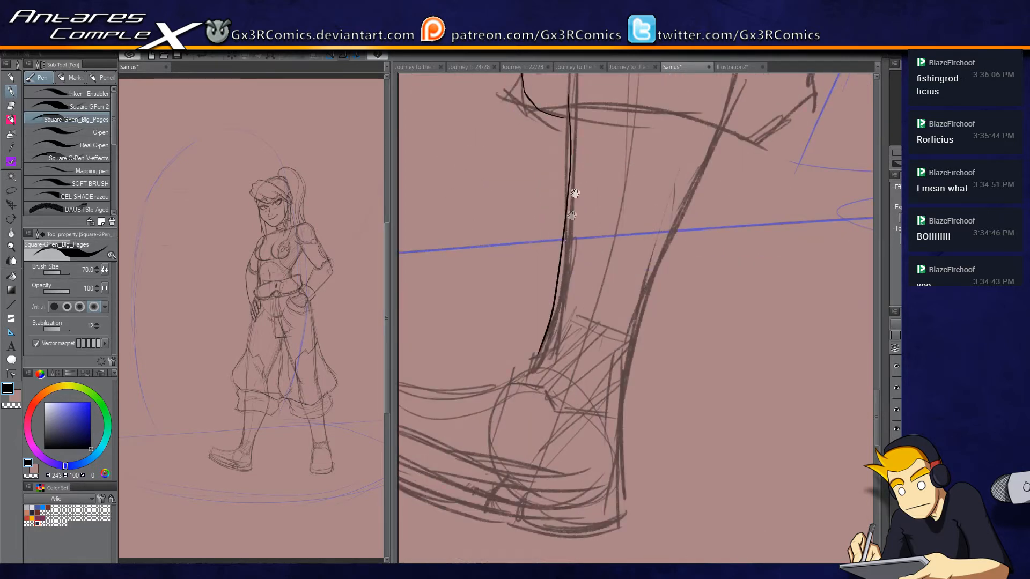
pyautogui.moveTo(560, 113)
pyautogui.mouseDown()
pyautogui.moveTo(515, 228)
pyautogui.moveTo(703, 257)
pyautogui.mouseUp()
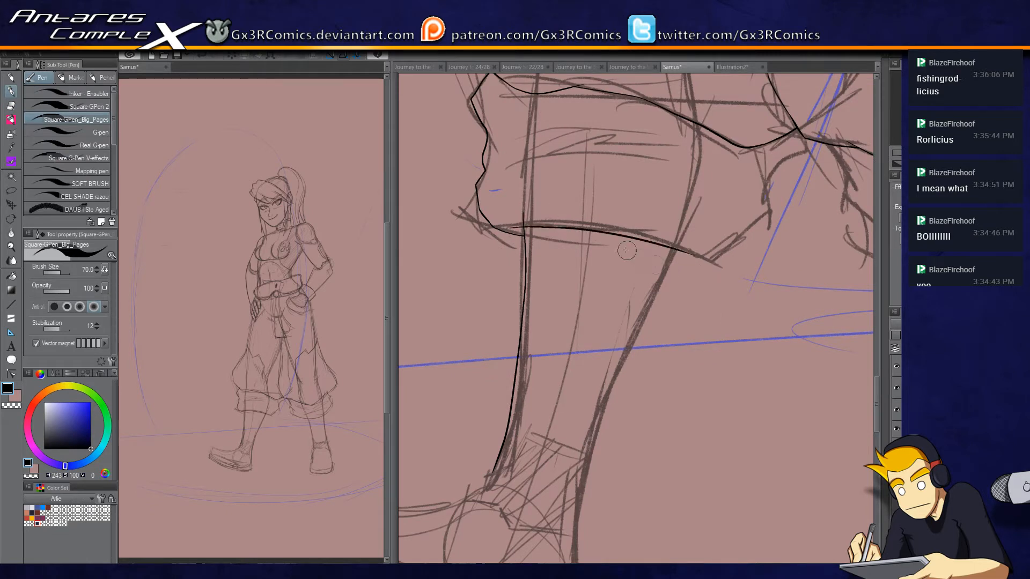
pyautogui.press('e')
pyautogui.press('p')
# Step: Ink the left-hand cuff's folded inner corner and inner side up to the trouser leg's lower edge
pyautogui.moveTo(652, 265); pyautogui.dragTo(734, 252)
pyautogui.hotkey('ctrl', 'z')
pyautogui.moveTo(648, 264)
pyautogui.mouseDown()
pyautogui.moveTo(700, 268)
pyautogui.moveTo(718, 254)
pyautogui.mouseUp()
pyautogui.moveTo(714, 263)
pyautogui.mouseDown()
pyautogui.moveTo(673, 322)
pyautogui.moveTo(678, 313)
pyautogui.mouseUp()
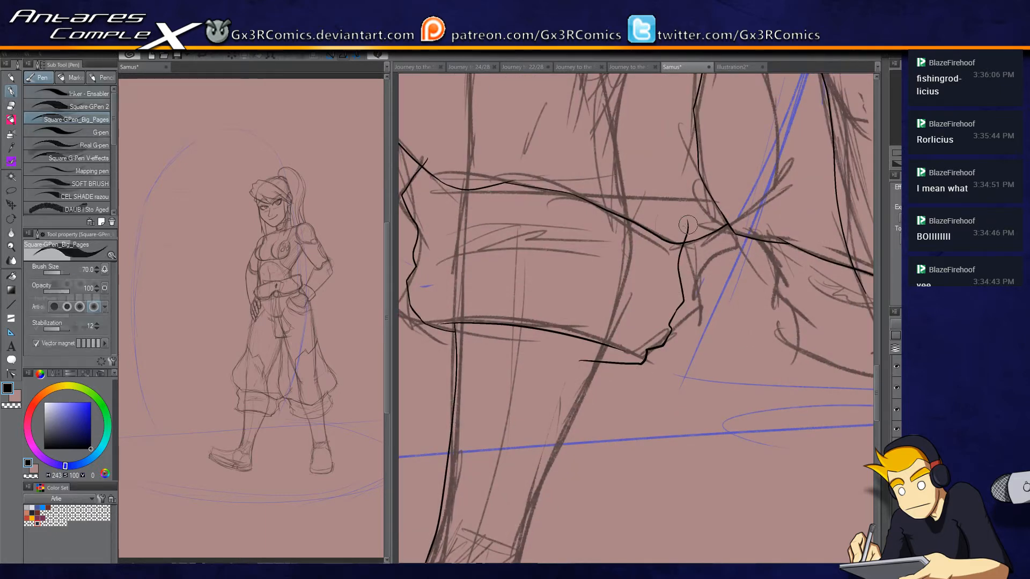
pyautogui.press('e')
# Step: Ink the back contour of the left-hand lower leg from the cuff down to the heel, redoing the first stroke
pyautogui.moveTo(555, 347); pyautogui.dragTo(677, 126)
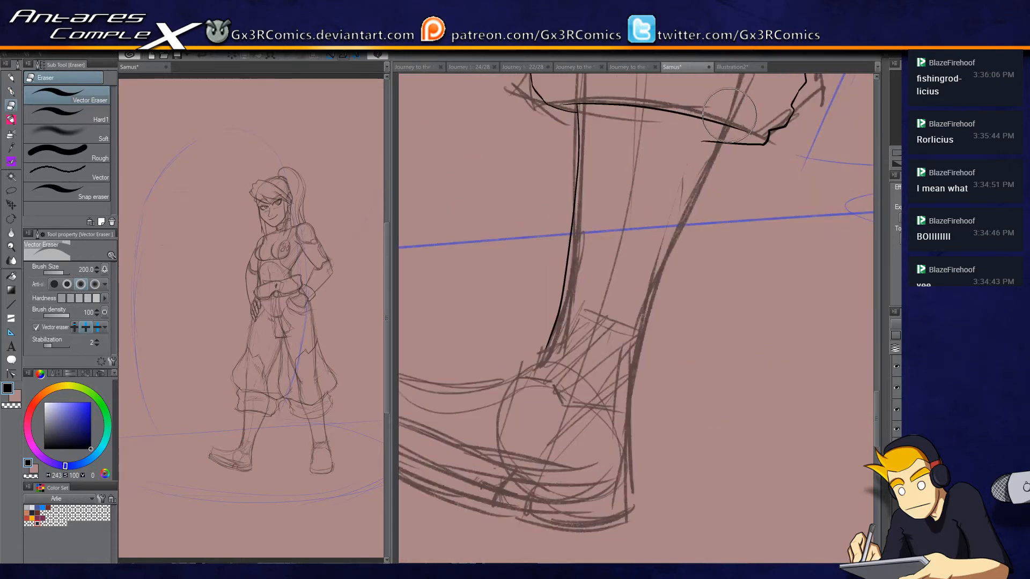
pyautogui.press('p')
pyautogui.moveTo(735, 105)
pyautogui.mouseDown()
pyautogui.moveTo(652, 311)
pyautogui.moveTo(634, 466)
pyautogui.mouseUp()
pyautogui.hotkey('ctrl', 'z')
pyautogui.moveTo(740, 100)
pyautogui.mouseDown()
pyautogui.moveTo(646, 336)
pyautogui.moveTo(631, 445)
pyautogui.mouseUp()
# Step: Ink the left-hand shoe's upper contour between the ankle and the rounded toe, redoing strokes until the curve flows
pyautogui.moveTo(566, 330); pyautogui.dragTo(670, 258)
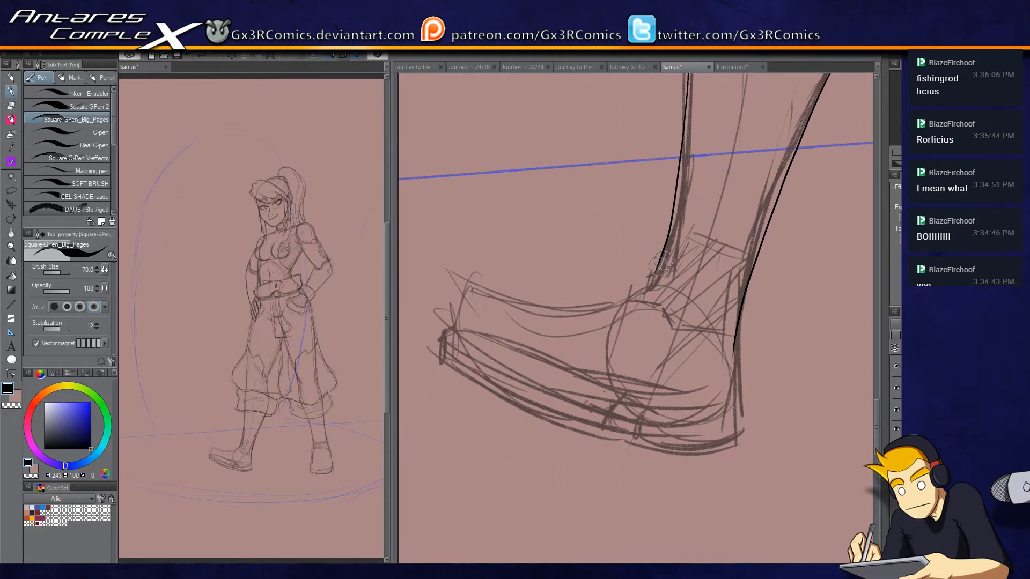
pyautogui.moveTo(644, 293); pyautogui.dragTo(514, 297)
pyautogui.hotkey('ctrl', 'z')
pyautogui.moveTo(646, 287)
pyautogui.mouseDown()
pyautogui.moveTo(569, 313)
pyautogui.moveTo(483, 297)
pyautogui.mouseUp()
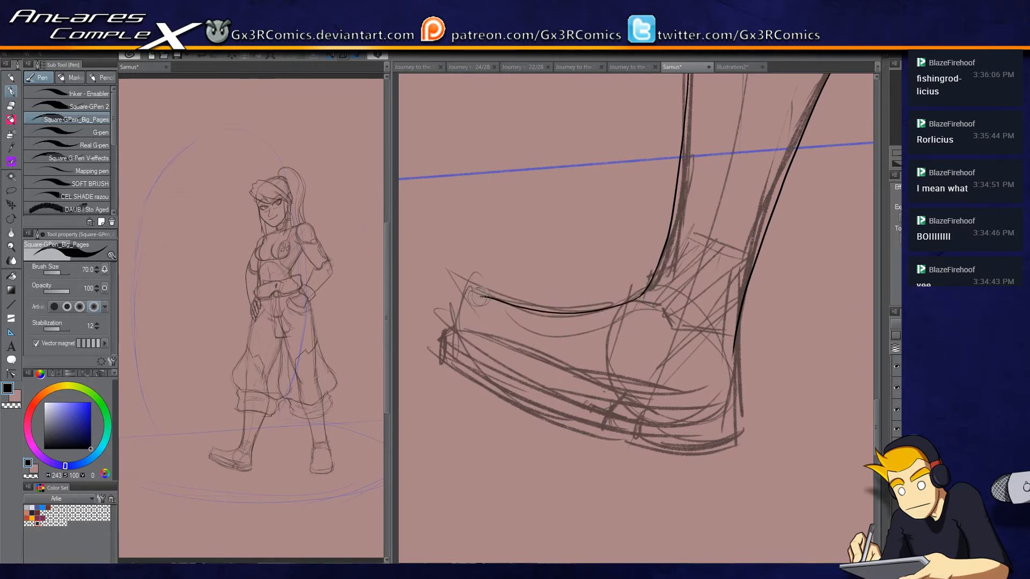
pyautogui.scroll(2, 487, 318)
pyautogui.hotkey('ctrl', 'z')
pyautogui.moveTo(437, 346)
pyautogui.mouseDown()
pyautogui.moveTo(442, 318)
pyautogui.moveTo(461, 302)
pyautogui.moveTo(596, 290)
pyautogui.mouseUp()
pyautogui.hotkey('ctrl', 'z')
pyautogui.moveTo(437, 346)
pyautogui.mouseDown()
pyautogui.moveTo(452, 308)
pyautogui.moveTo(504, 297)
pyautogui.moveTo(599, 308)
pyautogui.moveTo(695, 287)
pyautogui.mouseUp()
pyautogui.hotkey('ctrl', 'z')
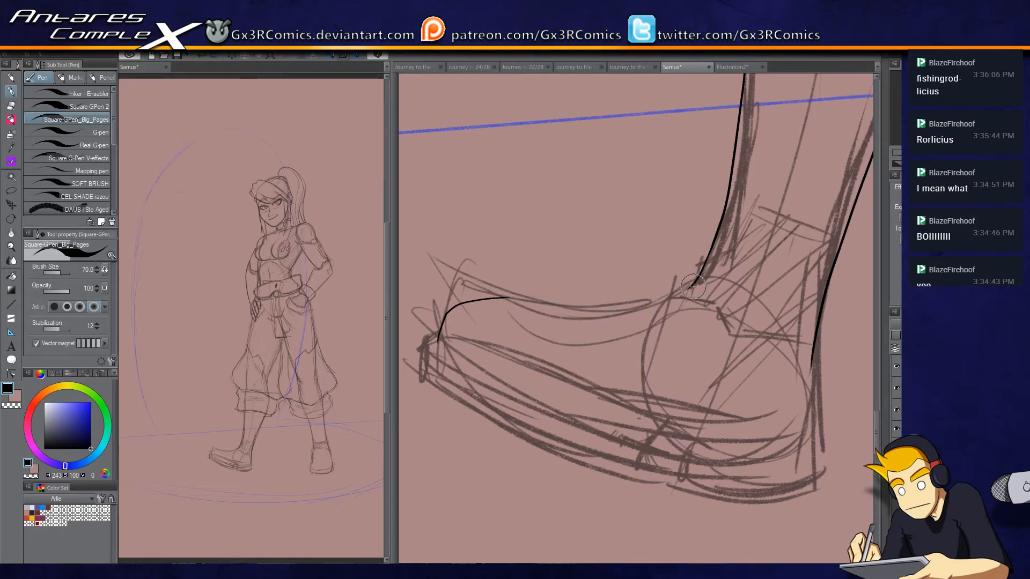
pyautogui.moveTo(507, 298); pyautogui.dragTo(696, 288)
# Step: Ink the left-hand shoe's toe tip and the sole's upper edge back towards the heel, retrying the curve
pyautogui.moveTo(439, 341)
pyautogui.mouseDown()
pyautogui.moveTo(479, 249)
pyautogui.moveTo(542, 248)
pyautogui.mouseUp()
pyautogui.hotkey('ctrl', 'z')
pyautogui.moveTo(453, 271)
pyautogui.mouseDown()
pyautogui.moveTo(485, 255)
pyautogui.moveTo(520, 252)
pyautogui.mouseUp()
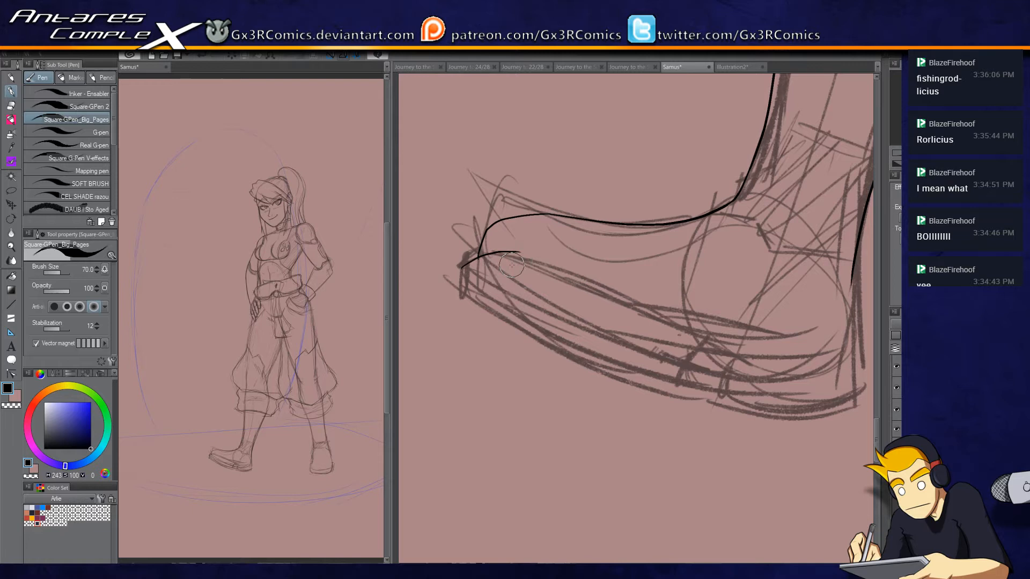
pyautogui.press('e')
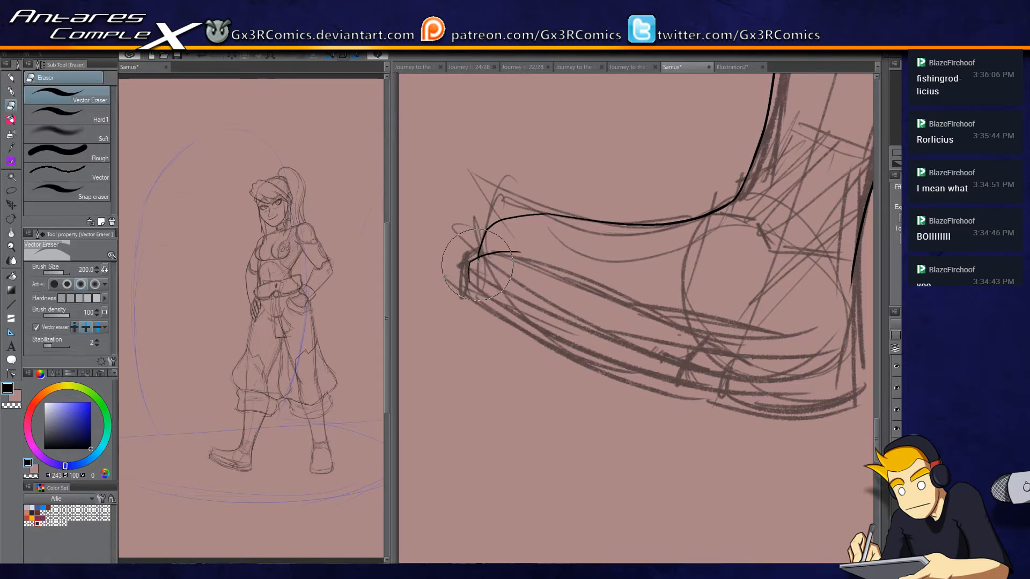
pyautogui.press('p')
pyautogui.moveTo(515, 252)
pyautogui.mouseDown()
pyautogui.moveTo(618, 272)
pyautogui.moveTo(640, 292)
pyautogui.mouseUp()
pyautogui.hotkey('ctrl', 'z')
pyautogui.moveTo(514, 252); pyautogui.dragTo(762, 328)
pyautogui.hotkey('ctrl', 'z')
pyautogui.moveTo(677, 305)
pyautogui.mouseDown()
pyautogui.moveTo(751, 327)
pyautogui.moveTo(658, 313)
pyautogui.moveTo(767, 181)
pyautogui.mouseUp()
pyautogui.hotkey('ctrl', 'z')
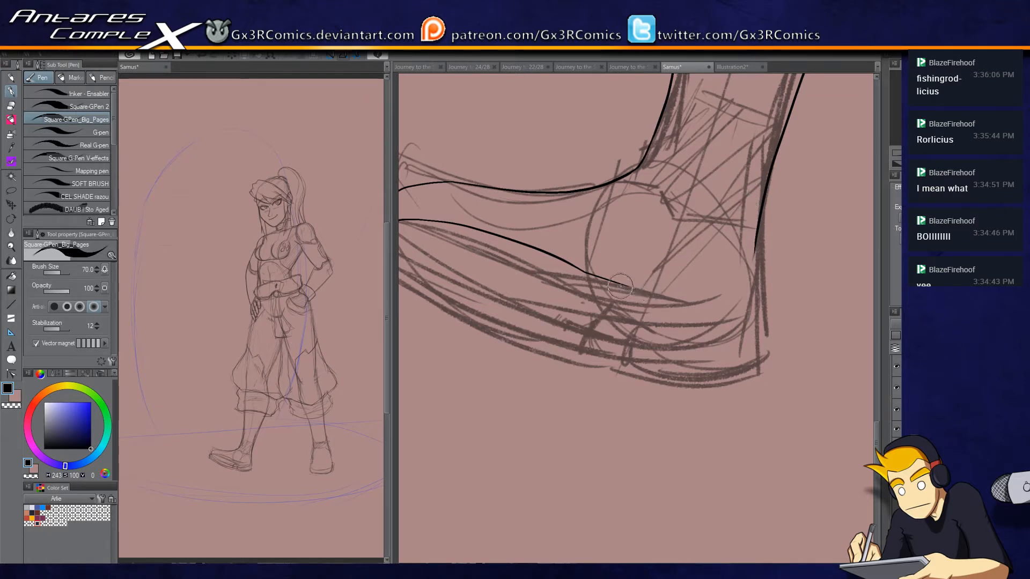
# Step: Ink the sole's edge rising to the back of the ankle, trim the leg line there and draw the heel's back contour
pyautogui.moveTo(617, 285)
pyautogui.mouseDown()
pyautogui.moveTo(655, 292)
pyautogui.moveTo(678, 253)
pyautogui.moveTo(747, 217)
pyautogui.mouseUp()
pyautogui.hotkey('ctrl', 'z')
pyautogui.moveTo(651, 291)
pyautogui.mouseDown()
pyautogui.moveTo(759, 205)
pyautogui.moveTo(770, 208)
pyautogui.mouseUp()
pyautogui.press('e')
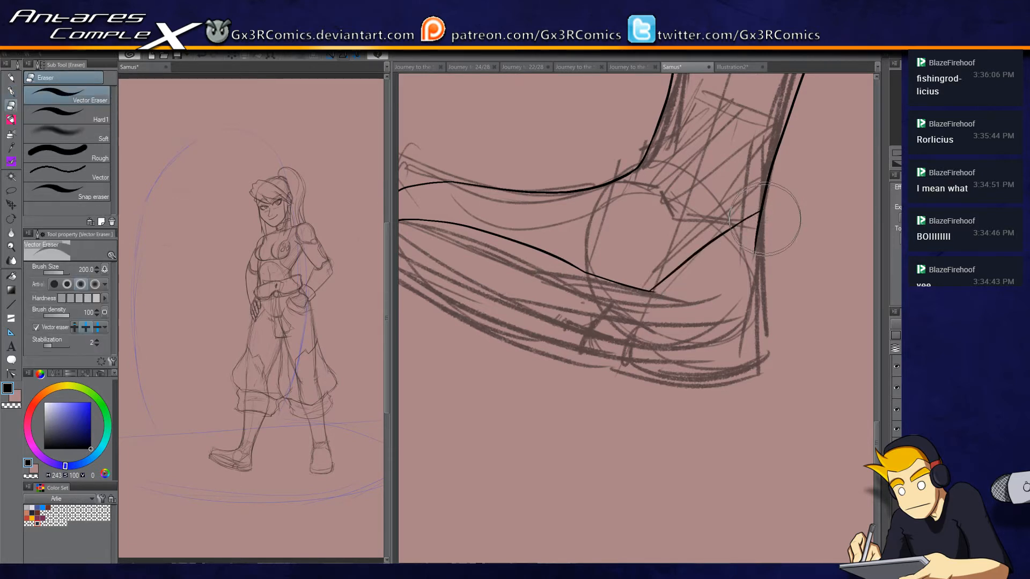
pyautogui.moveTo(756, 244); pyautogui.dragTo(776, 202)
pyautogui.press('p')
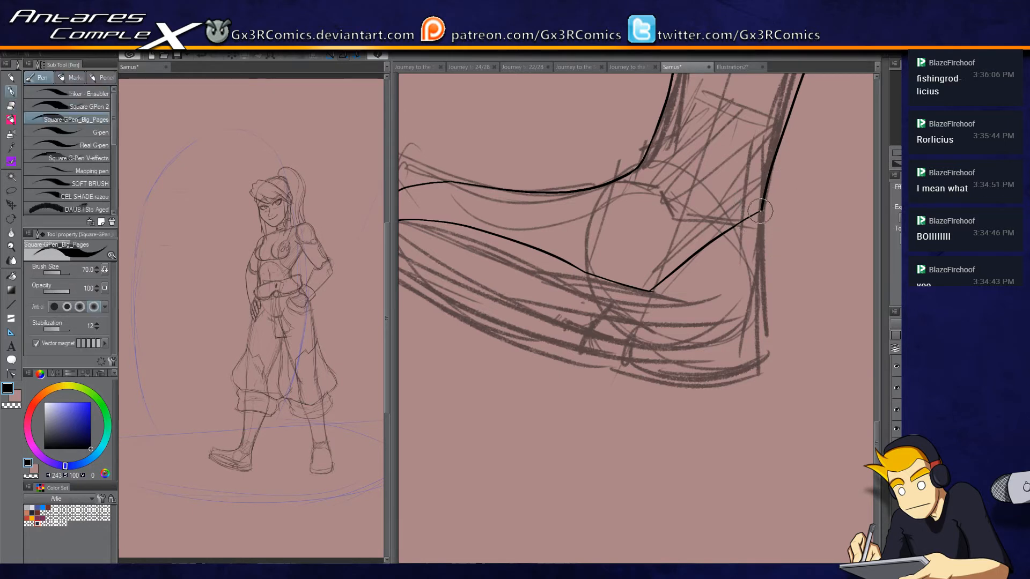
pyautogui.moveTo(765, 213); pyautogui.dragTo(754, 300)
# Step: Ink the front part of the left-hand shoe's bottom edge from the toe to midfoot, redoing the stroke twice
pyautogui.moveTo(559, 129); pyautogui.dragTo(627, 145)
pyautogui.moveTo(441, 262); pyautogui.dragTo(612, 337)
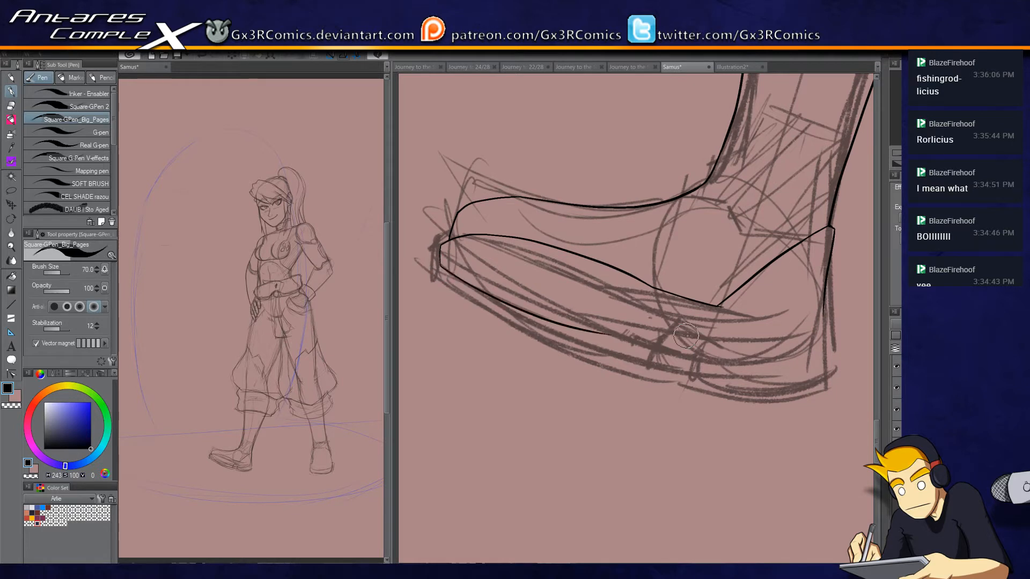
pyautogui.hotkey('ctrl', 'z')
pyautogui.moveTo(441, 262); pyautogui.dragTo(682, 369)
pyautogui.hotkey('ctrl', 'z')
pyautogui.moveTo(441, 262); pyautogui.dragTo(630, 352)
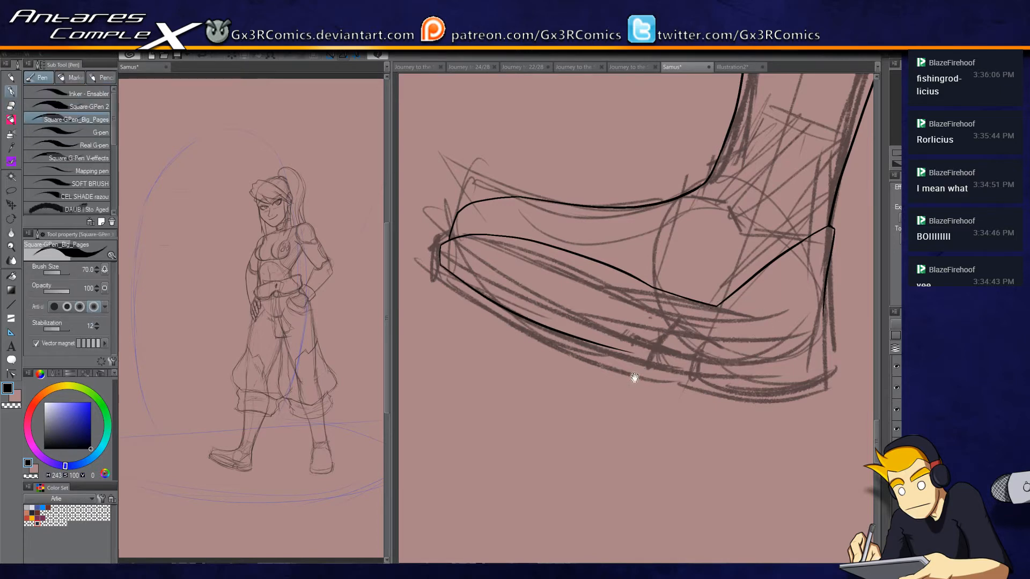
# Step: Continue the shoe's bottom edge from midfoot to the heel and close it against the heel's back contour
pyautogui.moveTo(635, 377); pyautogui.dragTo(565, 316)
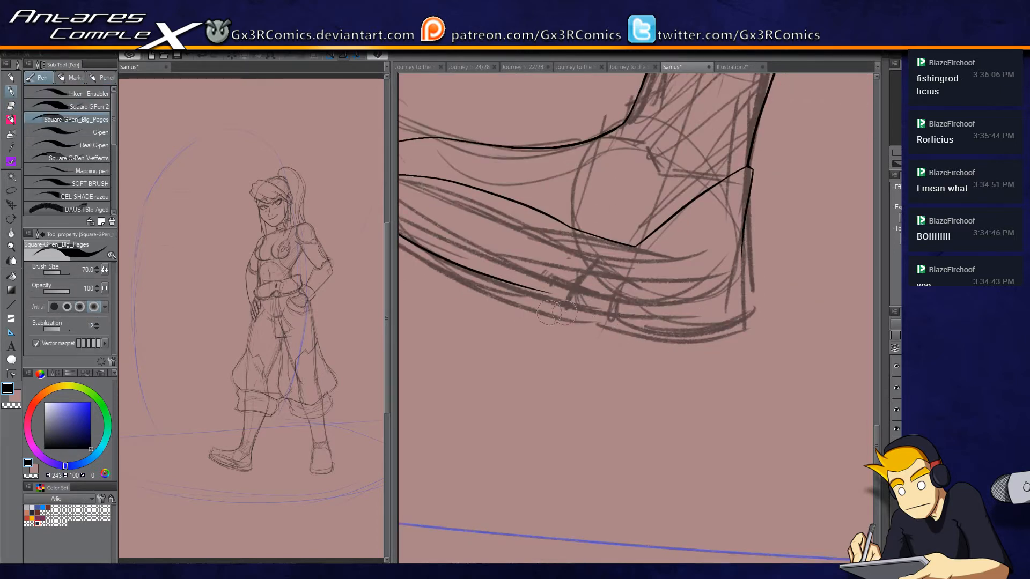
pyautogui.moveTo(550, 291); pyautogui.dragTo(660, 314)
pyautogui.moveTo(650, 313); pyautogui.dragTo(719, 314)
pyautogui.hotkey('ctrl', 'z')
pyautogui.hotkey('ctrl', 'z')
pyautogui.moveTo(636, 312); pyautogui.dragTo(727, 309)
pyautogui.moveTo(743, 242)
pyautogui.mouseDown()
pyautogui.moveTo(742, 306)
pyautogui.moveTo(740, 289)
pyautogui.moveTo(718, 310)
pyautogui.moveTo(745, 300)
pyautogui.mouseUp()
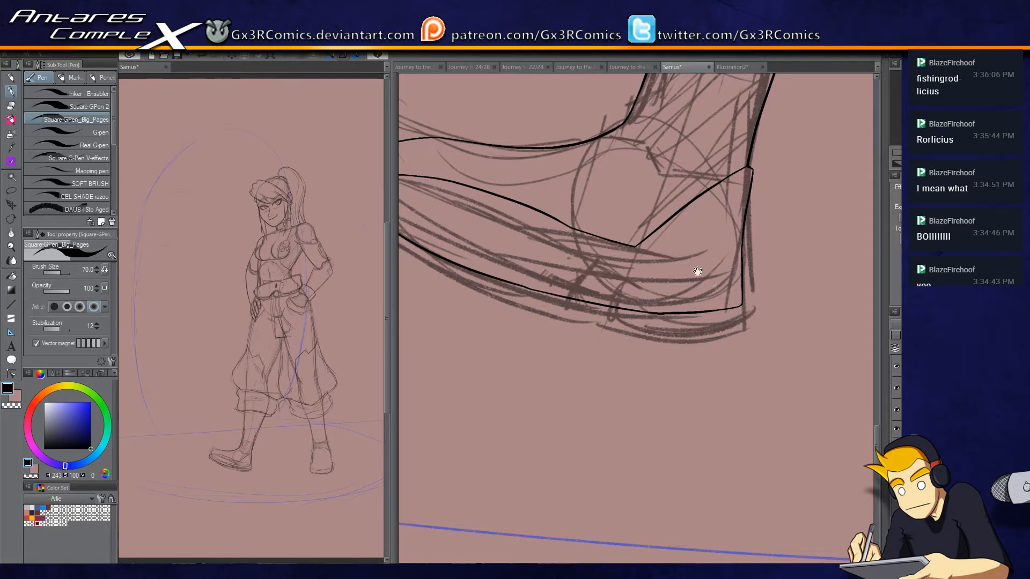
# Step: Ink the left-hand shoe's ankle section with a stepped lower edge and an angled upper edge, and trim the overlapping lines
pyautogui.moveTo(697, 271); pyautogui.dragTo(734, 387)
pyautogui.moveTo(625, 254)
pyautogui.mouseDown()
pyautogui.moveTo(690, 262)
pyautogui.moveTo(678, 258)
pyautogui.moveTo(693, 295)
pyautogui.moveTo(688, 281)
pyautogui.moveTo(693, 293)
pyautogui.moveTo(768, 309)
pyautogui.mouseUp()
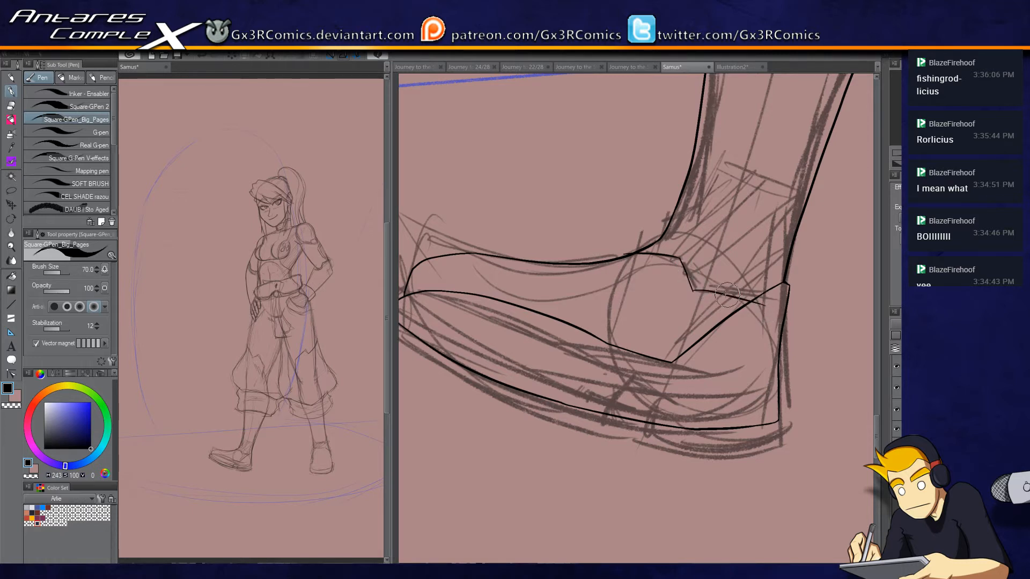
pyautogui.press('e')
pyautogui.moveTo(627, 255)
pyautogui.mouseDown()
pyautogui.moveTo(706, 208)
pyautogui.moveTo(698, 211)
pyautogui.moveTo(731, 160)
pyautogui.moveTo(819, 206)
pyautogui.moveTo(793, 182)
pyautogui.moveTo(797, 249)
pyautogui.moveTo(801, 197)
pyautogui.mouseUp()
pyautogui.press('p')
pyautogui.press('e')
pyautogui.click(660, 223)
pyautogui.press('p')
pyautogui.press('e')
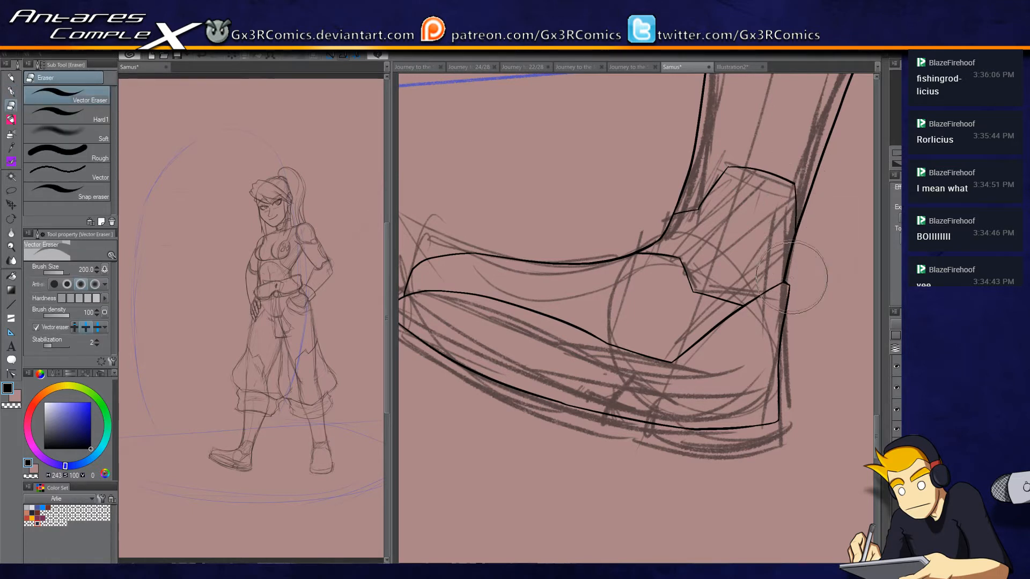
pyautogui.press('p')
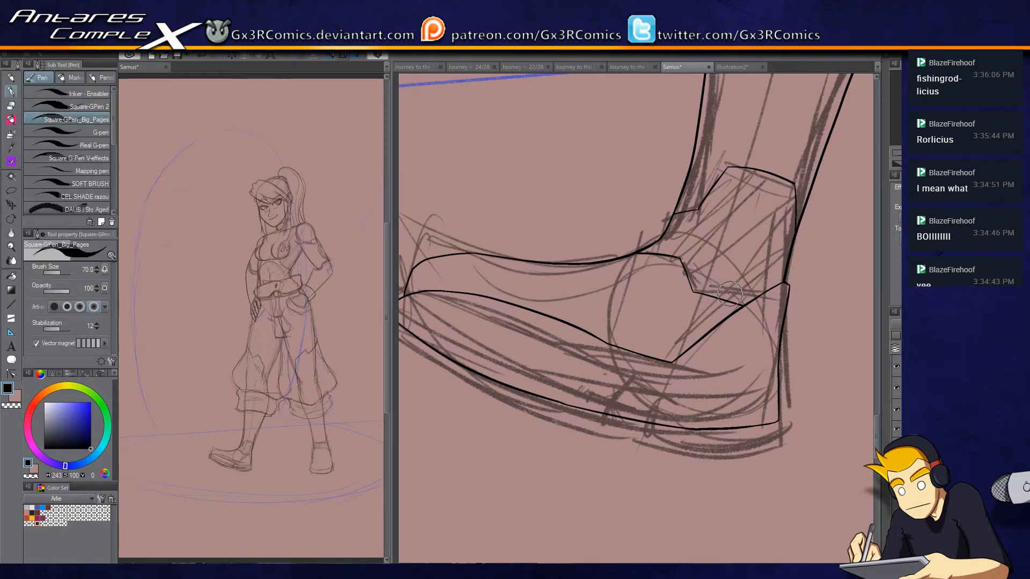
# Step: Ink short crease lines inside the left-hand shoe's ankle section
pyautogui.moveTo(748, 298); pyautogui.dragTo(760, 230)
pyautogui.moveTo(730, 263)
pyautogui.mouseDown()
pyautogui.moveTo(721, 291)
pyautogui.moveTo(730, 261)
pyautogui.mouseUp()
pyautogui.moveTo(643, 327); pyautogui.dragTo(731, 256)
pyautogui.moveTo(685, 215); pyautogui.dragTo(700, 230)
pyautogui.hotkey('ctrl', 'z')
# Step: Ink thin detail lines along the side of the left-hand shoe's sole from the toe towards midfoot, redoing the second line
pyautogui.moveTo(490, 245); pyautogui.dragTo(548, 244)
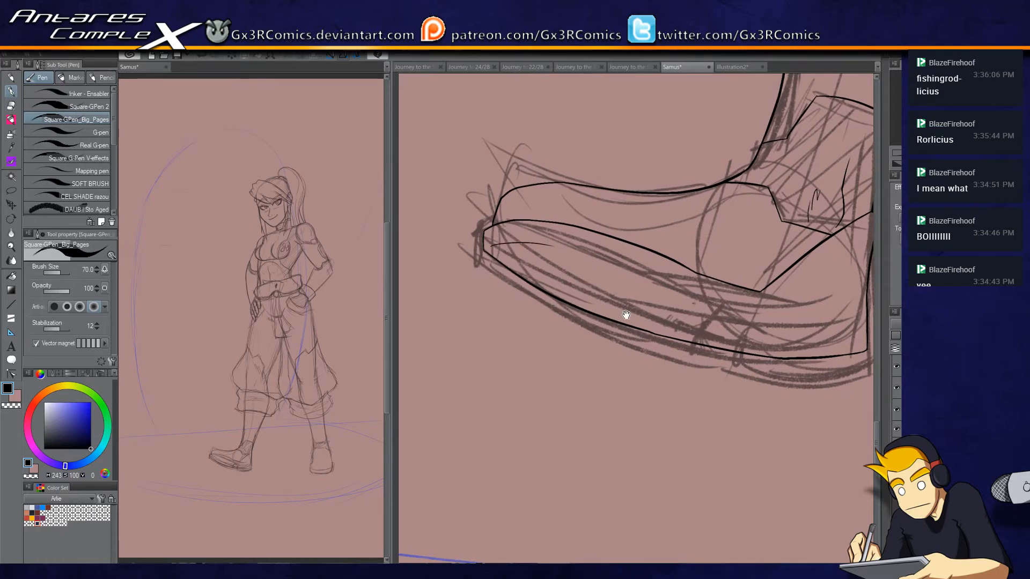
pyautogui.moveTo(626, 315); pyautogui.dragTo(563, 259)
pyautogui.moveTo(507, 197); pyautogui.dragTo(577, 230)
pyautogui.hotkey('ctrl', 'z')
pyautogui.moveTo(504, 196); pyautogui.dragTo(601, 223)
pyautogui.hotkey('ctrl', 'z')
pyautogui.moveTo(510, 197); pyautogui.dragTo(601, 226)
pyautogui.hotkey('ctrl', 'z')
pyautogui.moveTo(509, 197); pyautogui.dragTo(617, 242)
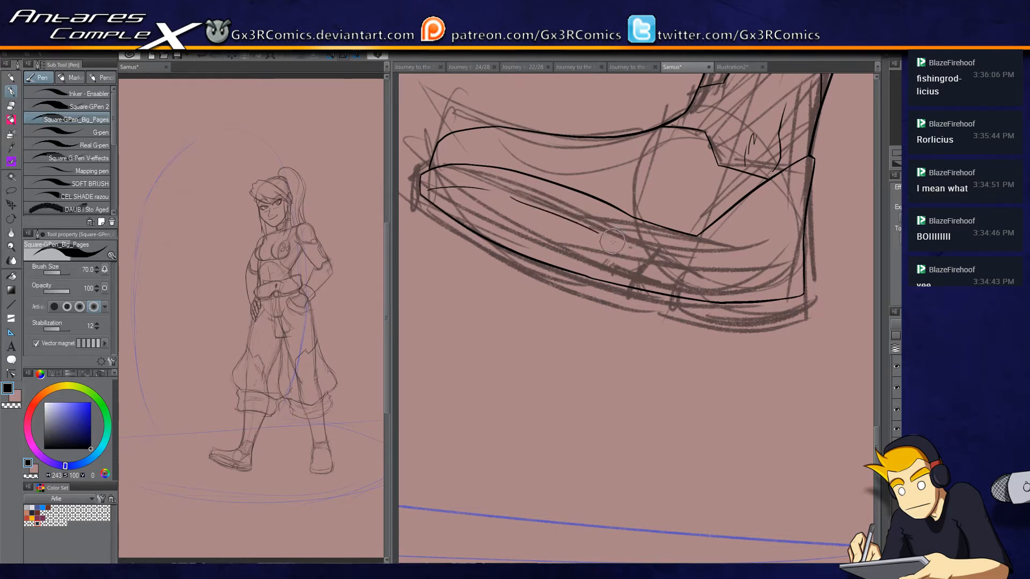
pyautogui.hotkey('ctrl', 'z')
pyautogui.moveTo(505, 196)
pyautogui.mouseDown()
pyautogui.moveTo(708, 268)
pyautogui.moveTo(669, 288)
pyautogui.moveTo(527, 454)
pyautogui.mouseUp()
# Step: Erase the line ends that overshoot where the back of the left-hand lower leg meets the cuff's bottom edge
pyautogui.moveTo(639, 255); pyautogui.dragTo(464, 481)
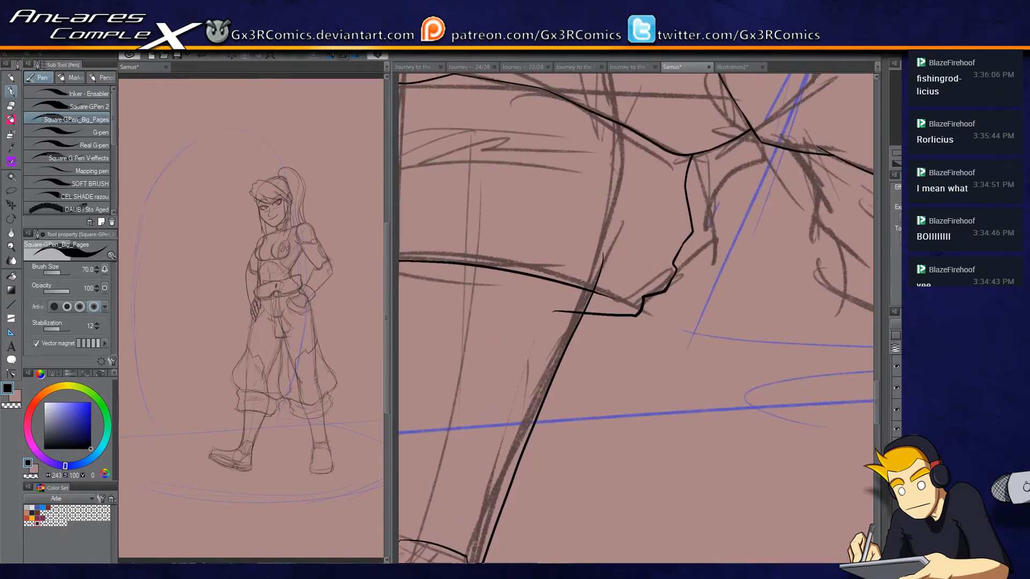
pyautogui.press('e')
pyautogui.moveTo(633, 257); pyautogui.dragTo(641, 272)
pyautogui.moveTo(558, 303); pyautogui.dragTo(559, 357)
pyautogui.press('p')
# Step: Ink thin curved fold lines across the middle and upper part of the left-hand cuff
pyautogui.moveTo(774, 379); pyautogui.dragTo(571, 396)
pyautogui.moveTo(496, 283)
pyautogui.mouseDown()
pyautogui.moveTo(689, 363)
pyautogui.moveTo(853, 368)
pyautogui.mouseUp()
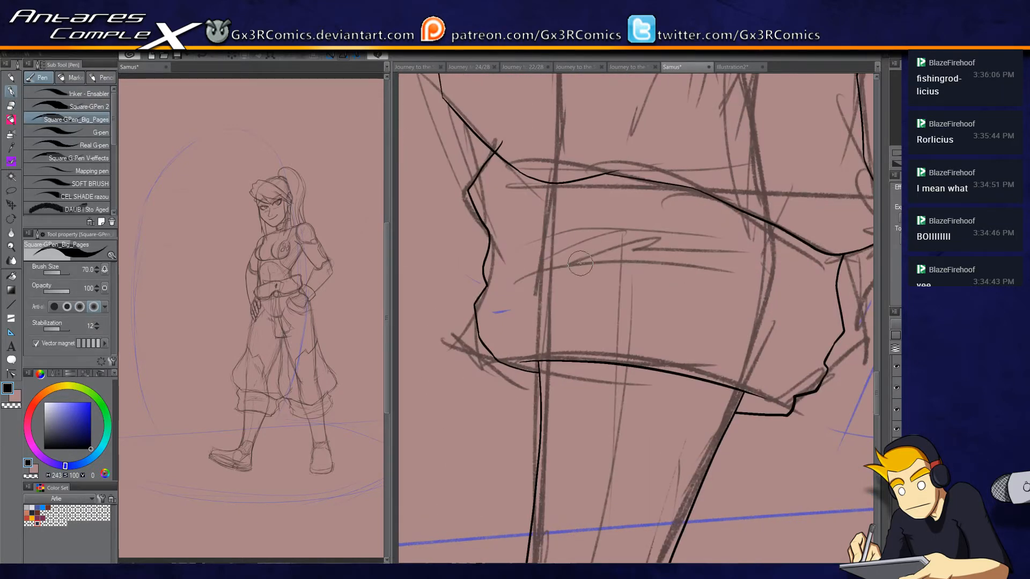
pyautogui.moveTo(507, 287); pyautogui.dragTo(714, 279)
pyautogui.moveTo(506, 265)
pyautogui.mouseDown()
pyautogui.moveTo(680, 277)
pyautogui.moveTo(598, 247)
pyautogui.moveTo(700, 263)
pyautogui.mouseUp()
pyautogui.hotkey('ctrl', 'z')
pyautogui.moveTo(539, 272)
pyautogui.mouseDown()
pyautogui.moveTo(629, 246)
pyautogui.moveTo(699, 257)
pyautogui.mouseUp()
pyautogui.moveTo(526, 204); pyautogui.dragTo(628, 205)
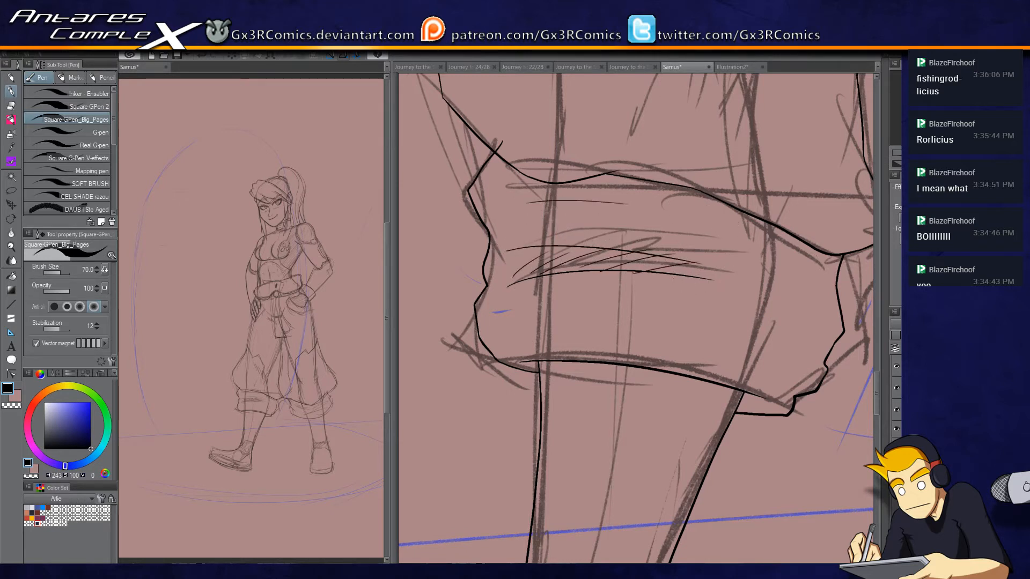
# Step: Ink thin fold lines across the lower part of the left-hand cuff and erase the overshooting line end at its upper corner
pyautogui.hotkey('ctrl', 'z')
pyautogui.moveTo(819, 361)
pyautogui.mouseDown()
pyautogui.moveTo(656, 314)
pyautogui.moveTo(718, 316)
pyautogui.moveTo(804, 343)
pyautogui.moveTo(778, 327)
pyautogui.moveTo(677, 310)
pyautogui.mouseUp()
pyautogui.moveTo(824, 346); pyautogui.dragTo(759, 323)
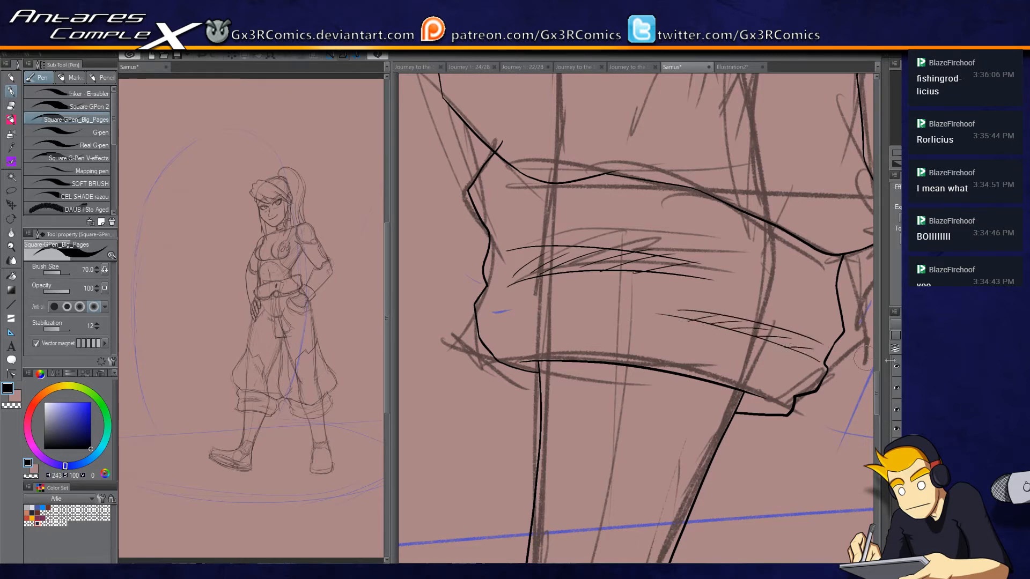
pyautogui.press('e')
pyautogui.moveTo(495, 129); pyautogui.dragTo(504, 148)
pyautogui.press('p')
# Step: Ink the inner side and the start of the bottom edge of the right-hand cuff, redoing the side stroke until it fits the sketch
pyautogui.moveTo(781, 252); pyautogui.dragTo(613, 261)
pyautogui.moveTo(628, 378); pyautogui.dragTo(542, 298)
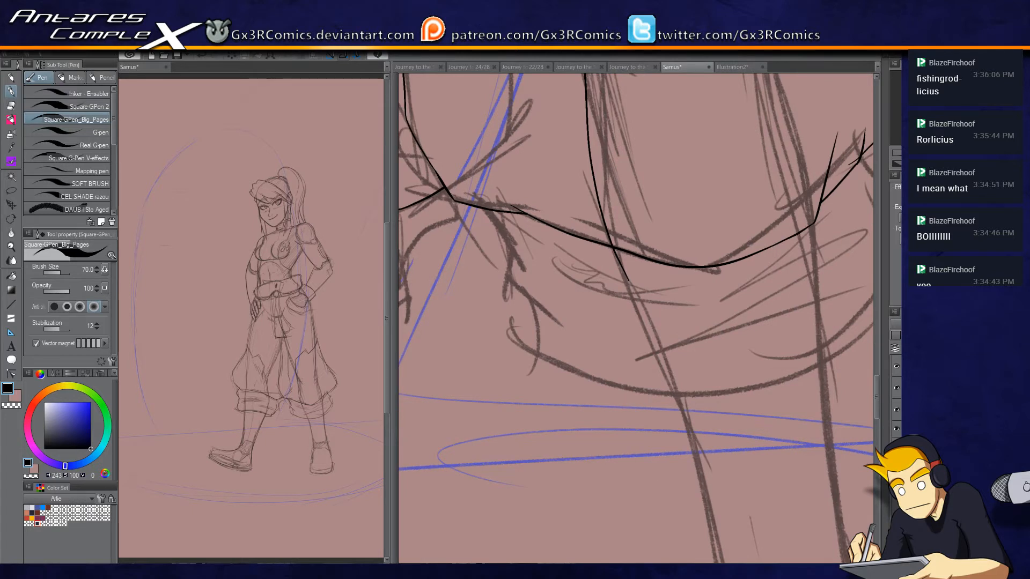
pyautogui.moveTo(483, 189)
pyautogui.mouseDown()
pyautogui.moveTo(507, 285)
pyautogui.moveTo(532, 308)
pyautogui.moveTo(528, 343)
pyautogui.mouseUp()
pyautogui.hotkey('ctrl', 'z')
pyautogui.moveTo(519, 308); pyautogui.dragTo(520, 342)
pyautogui.hotkey('ctrl', 'z')
pyautogui.moveTo(519, 310)
pyautogui.mouseDown()
pyautogui.moveTo(524, 343)
pyautogui.moveTo(547, 365)
pyautogui.moveTo(702, 411)
pyautogui.mouseUp()
# Step: Ink the rest of the right-hand cuff's bottom edge and its outer side up to the trouser leg
pyautogui.moveTo(768, 407)
pyautogui.mouseDown()
pyautogui.moveTo(626, 386)
pyautogui.moveTo(744, 330)
pyautogui.mouseUp()
pyautogui.hotkey('ctrl', 'z')
pyautogui.moveTo(587, 396)
pyautogui.mouseDown()
pyautogui.moveTo(652, 397)
pyautogui.moveTo(747, 329)
pyautogui.moveTo(789, 266)
pyautogui.moveTo(786, 212)
pyautogui.moveTo(762, 141)
pyautogui.mouseUp()
pyautogui.press('e')
pyautogui.press('p')
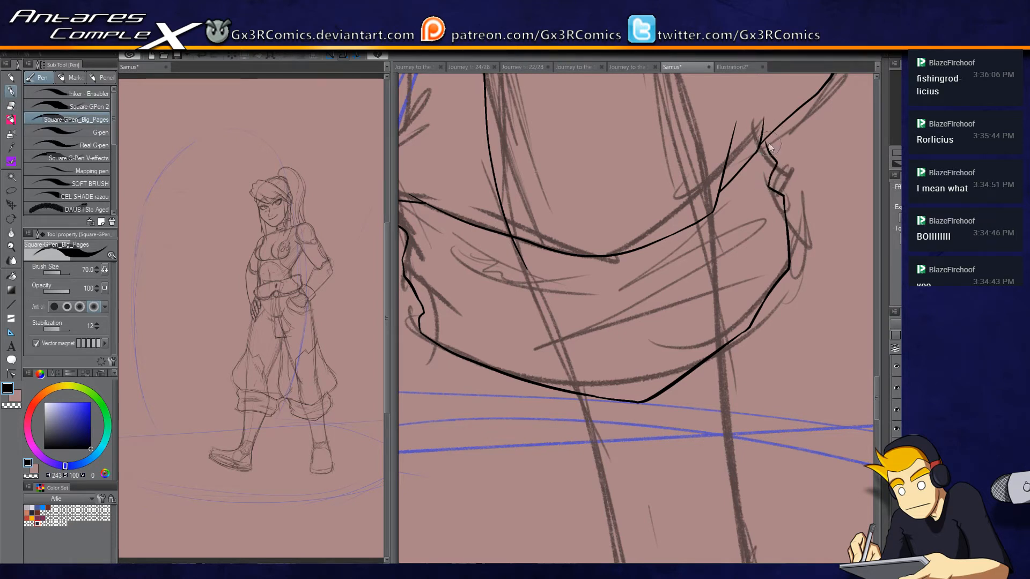
pyautogui.press('e')
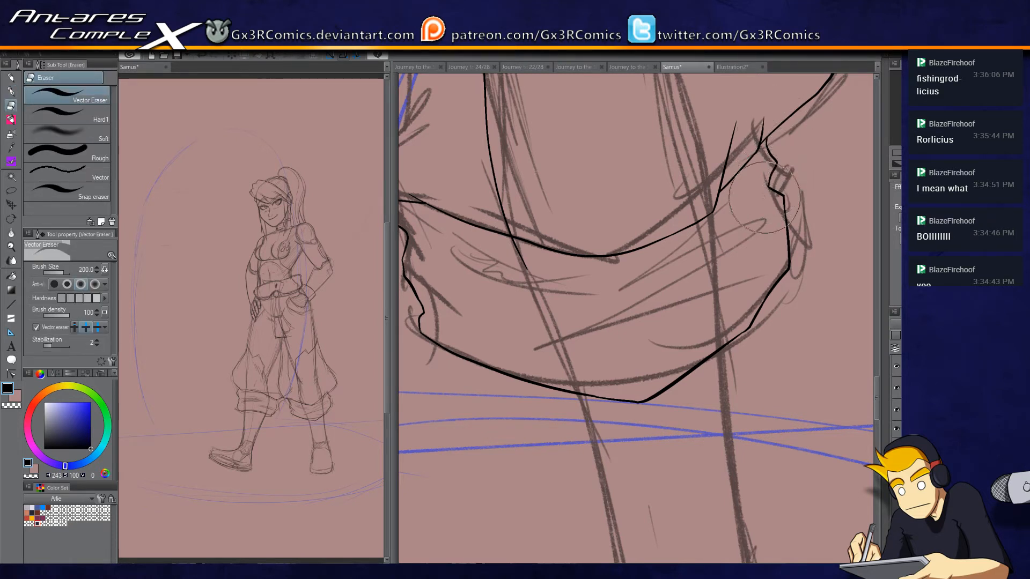
pyautogui.press('p')
# Step: Ink thin hatched fold lines inside the right-hand cuff, on both its inner and outer halves
pyautogui.moveTo(683, 436); pyautogui.dragTo(726, 450)
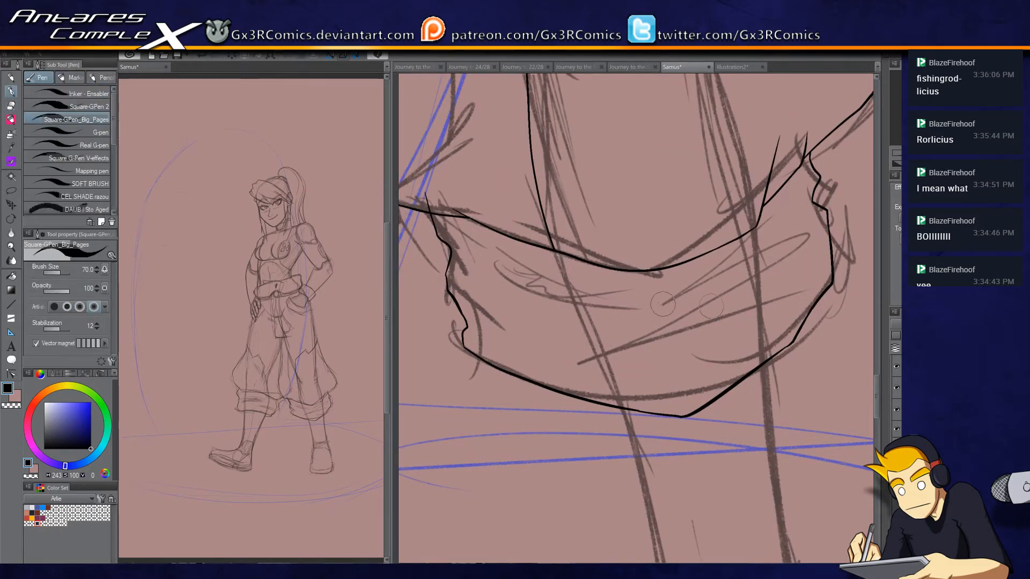
pyautogui.moveTo(623, 368); pyautogui.dragTo(778, 304)
pyautogui.moveTo(615, 357)
pyautogui.mouseDown()
pyautogui.moveTo(751, 306)
pyautogui.moveTo(672, 334)
pyautogui.mouseUp()
pyautogui.moveTo(644, 369); pyautogui.dragTo(677, 335)
pyautogui.moveTo(655, 369); pyautogui.dragTo(704, 328)
pyautogui.moveTo(680, 368); pyautogui.dragTo(721, 324)
pyautogui.moveTo(495, 272); pyautogui.dragTo(621, 307)
pyautogui.moveTo(490, 246)
pyautogui.mouseDown()
pyautogui.moveTo(585, 301)
pyautogui.moveTo(532, 290)
pyautogui.moveTo(548, 300)
pyautogui.mouseUp()
pyautogui.moveTo(530, 271); pyautogui.dragTo(569, 305)
pyautogui.moveTo(694, 278); pyautogui.dragTo(775, 244)
# Step: Ink thin diagonal crease lines and a small zigzag fold across the lower part of the right-hand trouser leg
pyautogui.moveTo(652, 246); pyautogui.dragTo(609, 432)
pyautogui.moveTo(602, 255); pyautogui.dragTo(669, 243)
pyautogui.moveTo(608, 313); pyautogui.dragTo(605, 329)
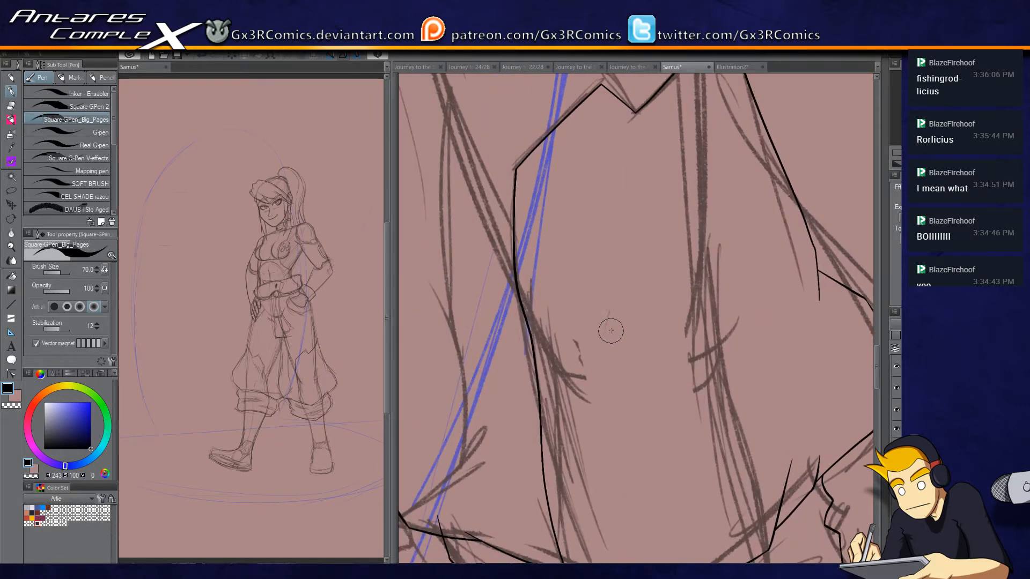
pyautogui.moveTo(598, 391); pyautogui.dragTo(655, 280)
pyautogui.moveTo(625, 356); pyautogui.dragTo(656, 323)
pyautogui.moveTo(616, 446); pyautogui.dragTo(732, 311)
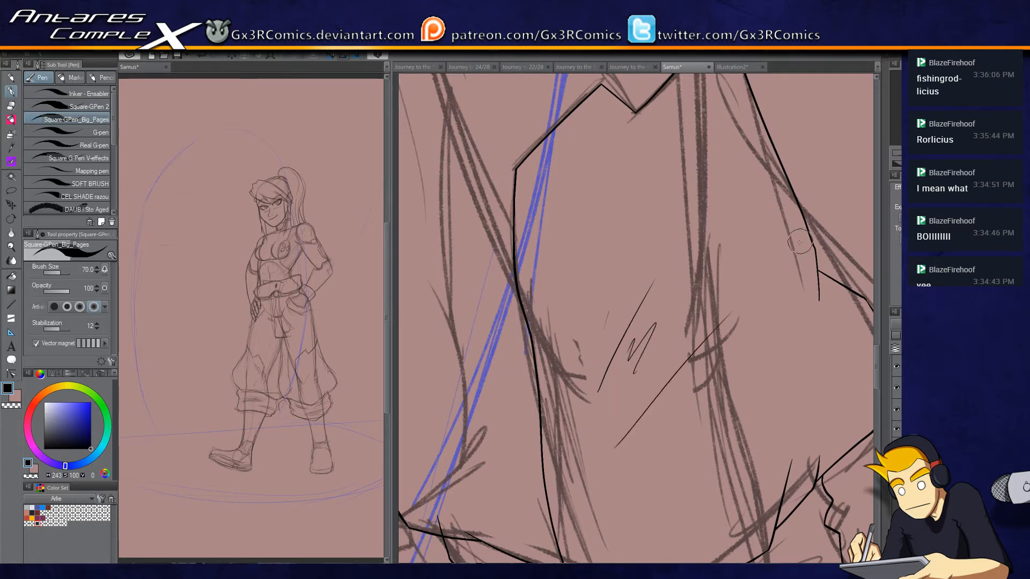
pyautogui.moveTo(715, 368); pyautogui.dragTo(715, 282)
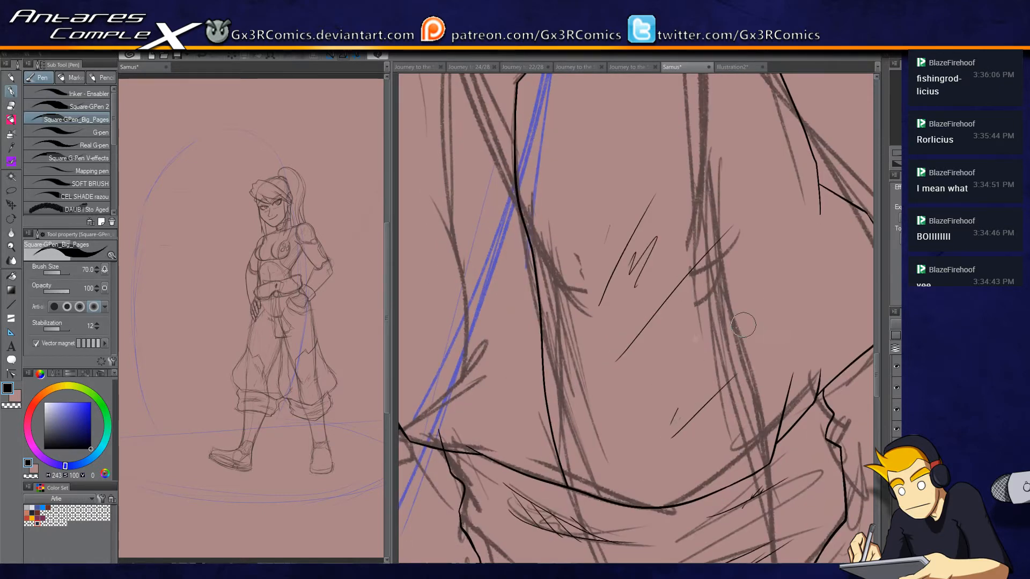
# Step: Ink the jagged panel edge on the left-hand trouser leg from the outer seam down to the cuff, erasing the overshooting ends
pyautogui.moveTo(744, 325); pyautogui.dragTo(576, 361)
pyautogui.moveTo(859, 353); pyautogui.dragTo(659, 525)
pyautogui.moveTo(478, 288); pyautogui.dragTo(545, 335)
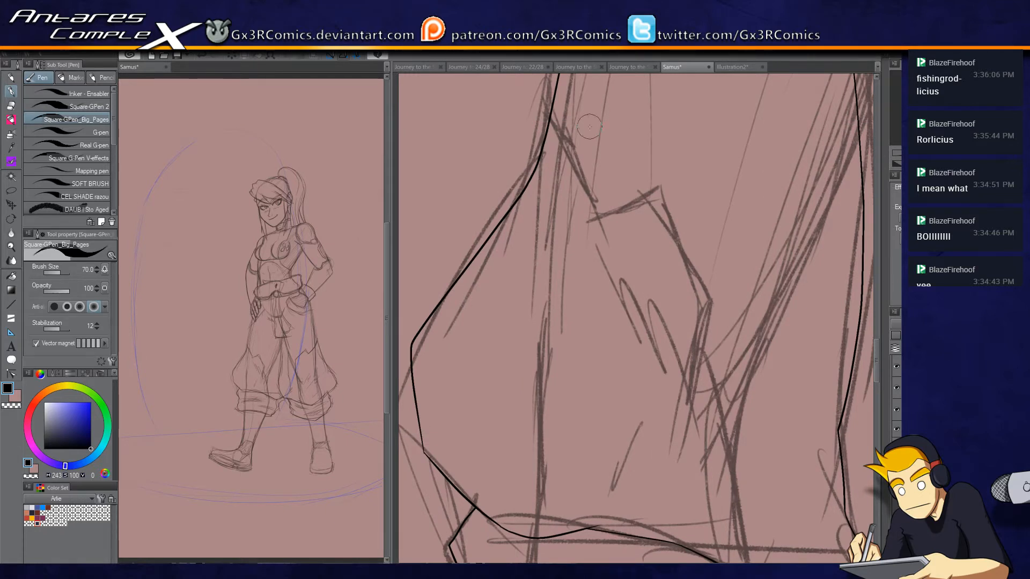
pyautogui.moveTo(536, 94); pyautogui.dragTo(588, 191)
pyautogui.moveTo(597, 219); pyautogui.dragTo(653, 190)
pyautogui.hotkey('ctrl', 'z')
pyautogui.moveTo(588, 223)
pyautogui.mouseDown()
pyautogui.moveTo(705, 286)
pyautogui.moveTo(698, 375)
pyautogui.moveTo(705, 367)
pyautogui.moveTo(702, 358)
pyautogui.moveTo(688, 468)
pyautogui.moveTo(661, 542)
pyautogui.mouseUp()
pyautogui.press('e')
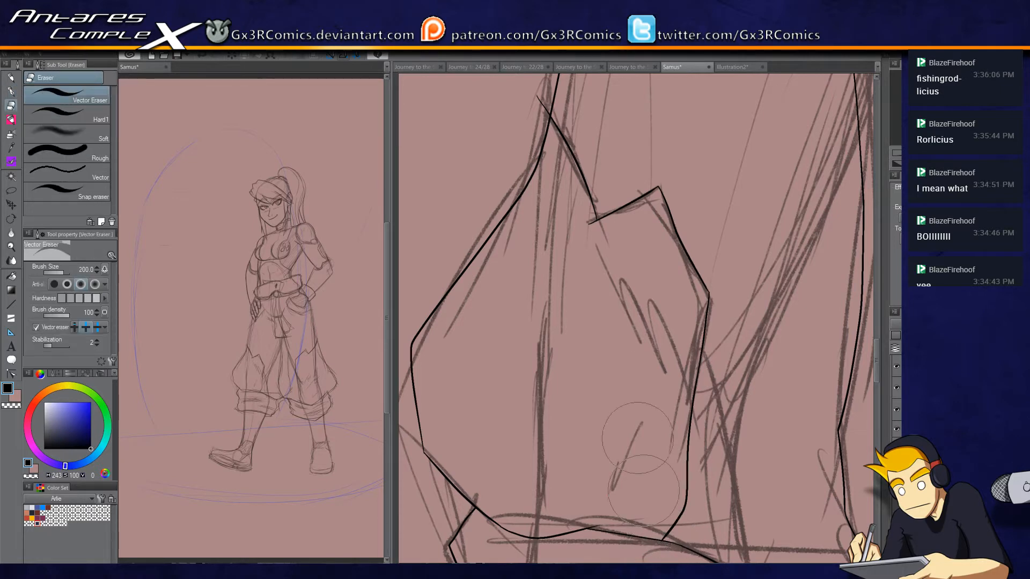
pyautogui.moveTo(601, 217); pyautogui.dragTo(593, 226)
# Step: Rework the left-hand trouser leg's outer outline where it meets the top of the jagged panel, adding a small overlap step
pyautogui.press('p')
pyautogui.scroll(3, 542, 115)
pyautogui.moveTo(528, 123); pyautogui.dragTo(512, 220)
pyautogui.press('e')
pyautogui.click(530, 148)
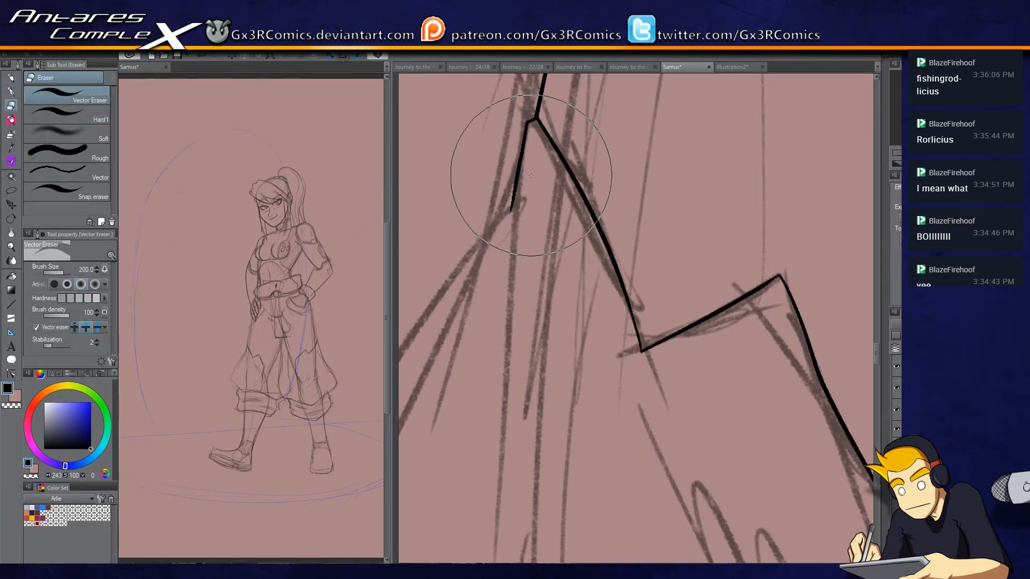
pyautogui.press('p')
pyautogui.moveTo(402, 386); pyautogui.dragTo(517, 210)
pyautogui.moveTo(537, 121)
pyautogui.mouseDown()
pyautogui.moveTo(518, 177)
pyautogui.moveTo(471, 172)
pyautogui.mouseUp()
pyautogui.press('e')
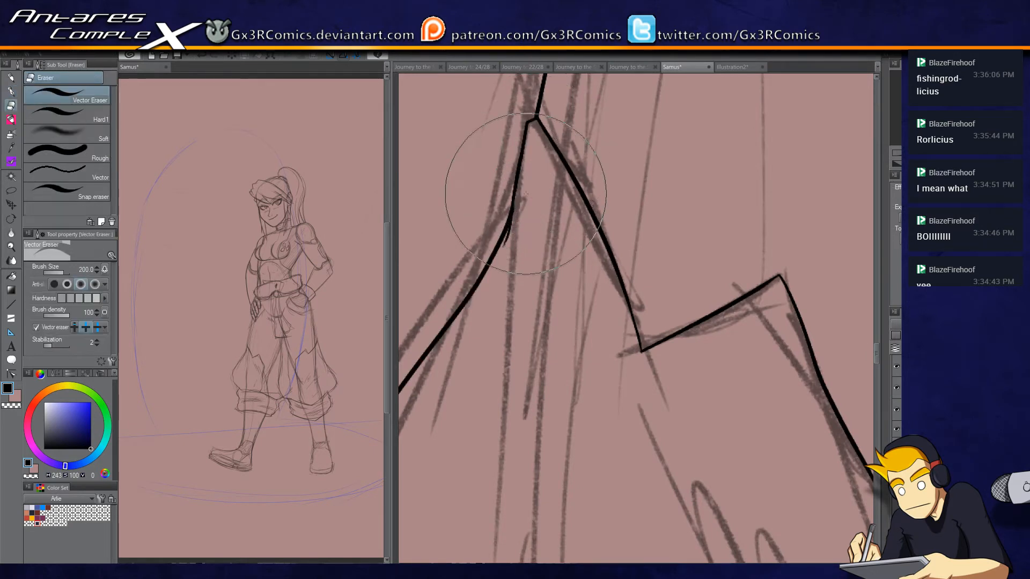
pyautogui.press('p')
pyautogui.moveTo(695, 252); pyautogui.dragTo(666, 319)
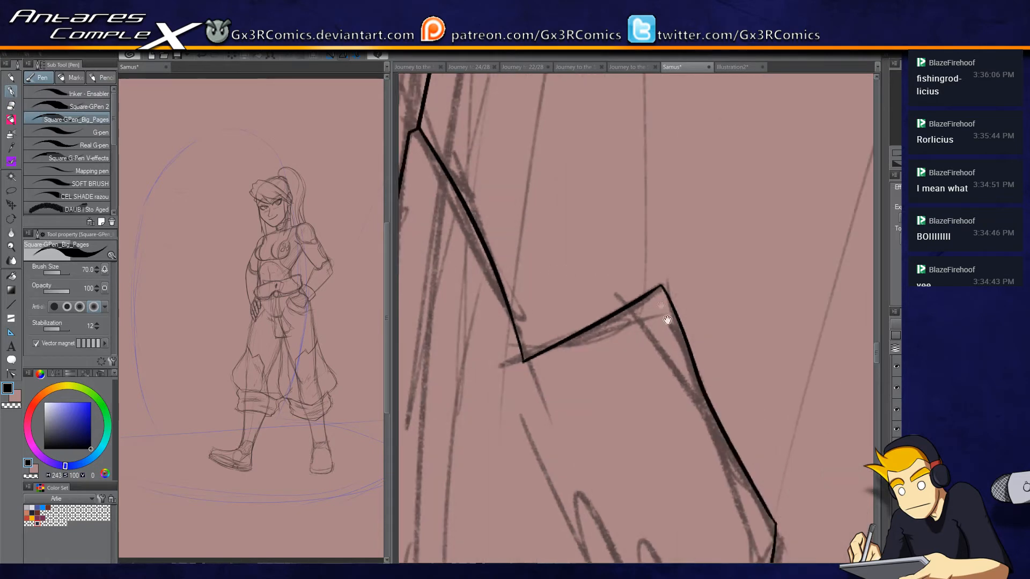
# Step: Rework the right-hand trouser leg's outer outline at the panel's top point with a small overlap step, erasing the old line
pyautogui.scroll(-5, 628, 375)
pyautogui.moveTo(638, 354); pyautogui.dragTo(780, 415)
pyautogui.scroll(5, 653, 273)
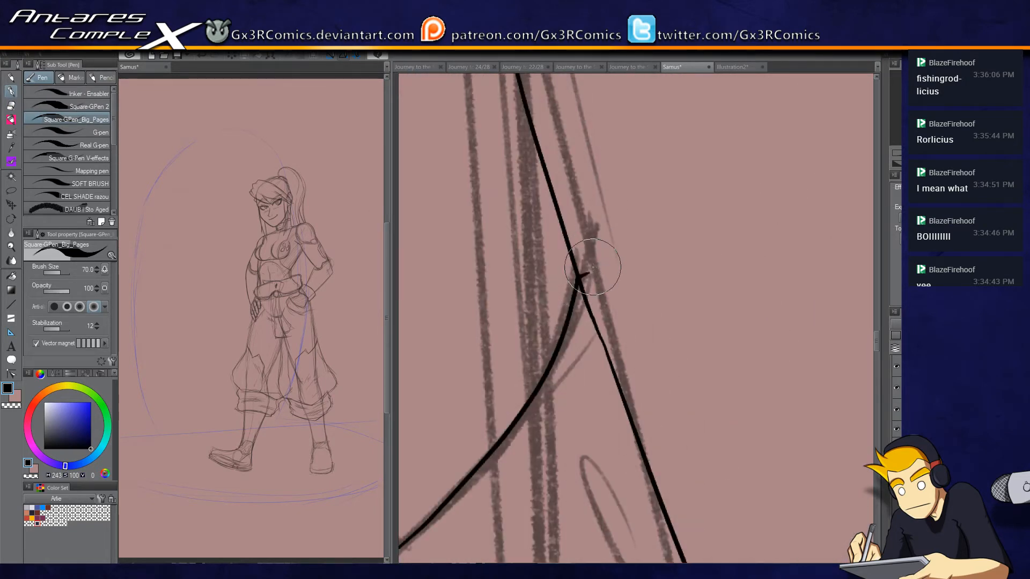
pyautogui.moveTo(584, 273)
pyautogui.mouseDown()
pyautogui.moveTo(610, 371)
pyautogui.moveTo(592, 299)
pyautogui.moveTo(596, 327)
pyautogui.mouseUp()
pyautogui.press('e')
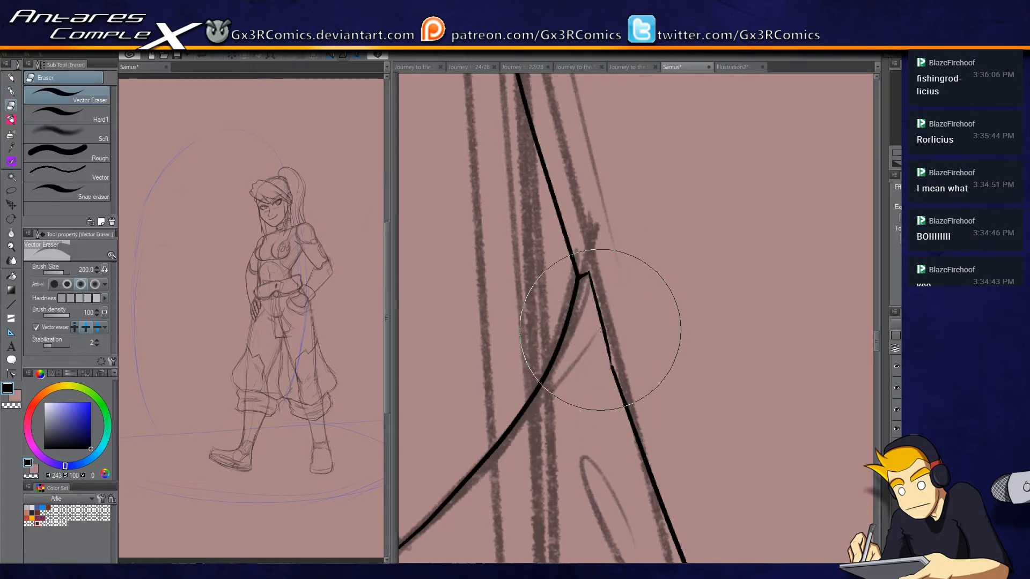
pyautogui.press('p')
pyautogui.moveTo(556, 355); pyautogui.dragTo(630, 405)
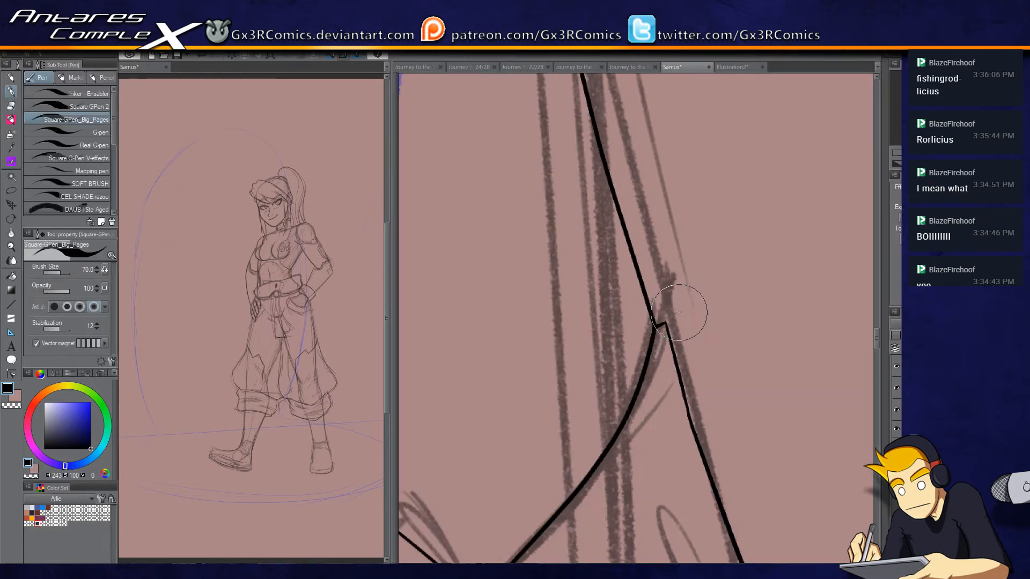
pyautogui.press('e')
pyautogui.press('p')
# Step: Ink a curved line from the forearm to the belt above the hand resting on the hip and erase its overshooting ends
pyautogui.scroll(-3, 584, 325)
pyautogui.moveTo(562, 265); pyautogui.dragTo(589, 403)
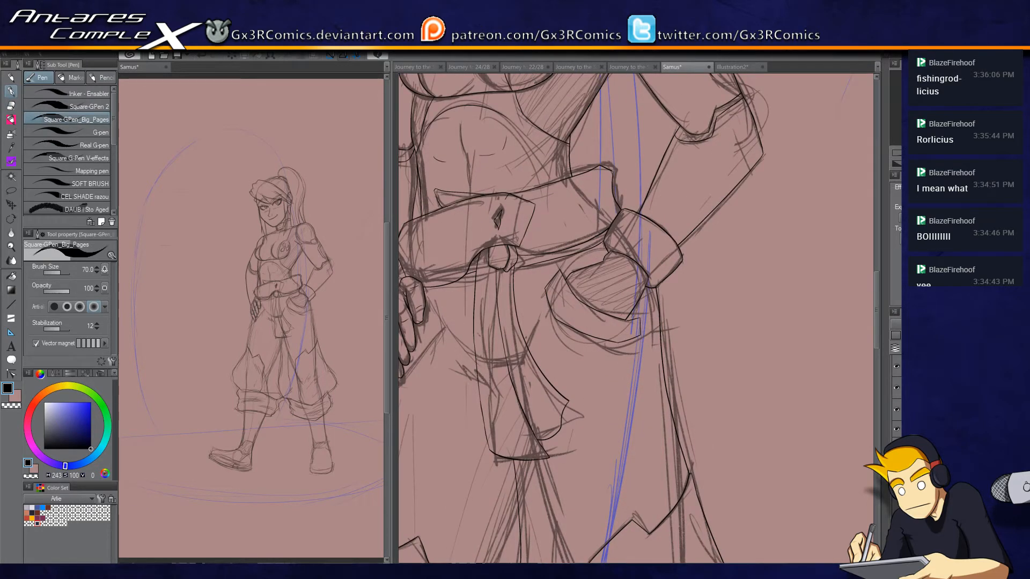
pyautogui.moveTo(470, 326)
pyautogui.mouseDown()
pyautogui.moveTo(539, 300)
pyautogui.moveTo(544, 286)
pyautogui.mouseUp()
pyautogui.scroll(2, 544, 285)
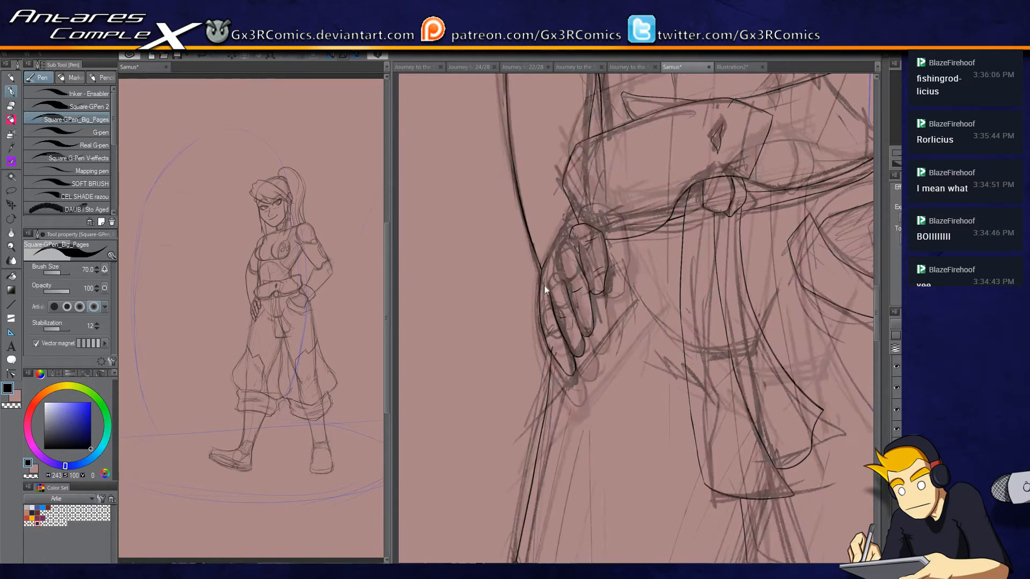
pyautogui.moveTo(574, 160); pyautogui.dragTo(528, 268)
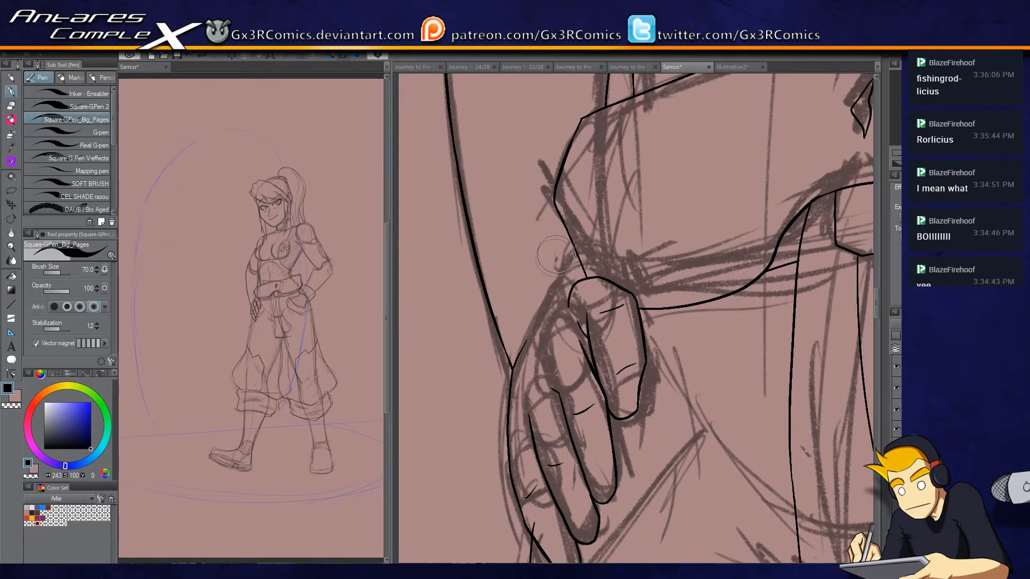
pyautogui.moveTo(479, 343); pyautogui.dragTo(617, 214)
pyautogui.press('e')
pyautogui.click(594, 215)
pyautogui.click(485, 330)
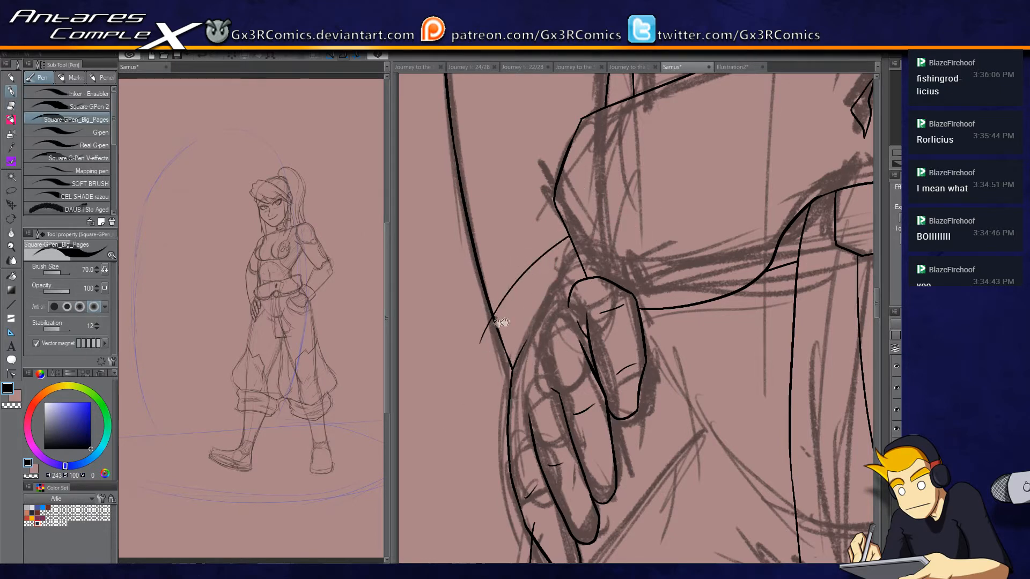
# Step: Examine the inked line art from the shoulder and chest down to the belt for missing details
pyautogui.press('p')
pyautogui.moveTo(626, 145); pyautogui.dragTo(548, 388)
pyautogui.moveTo(549, 261)
pyautogui.mouseDown()
pyautogui.moveTo(548, 389)
pyautogui.moveTo(528, 395)
pyautogui.moveTo(538, 409)
pyautogui.moveTo(543, 391)
pyautogui.moveTo(698, 397)
pyautogui.mouseUp()
pyautogui.press('e')
pyautogui.click(743, 354)
pyautogui.press('p')
pyautogui.moveTo(564, 191); pyautogui.dragTo(584, 408)
pyautogui.moveTo(609, 373); pyautogui.dragTo(548, 453)
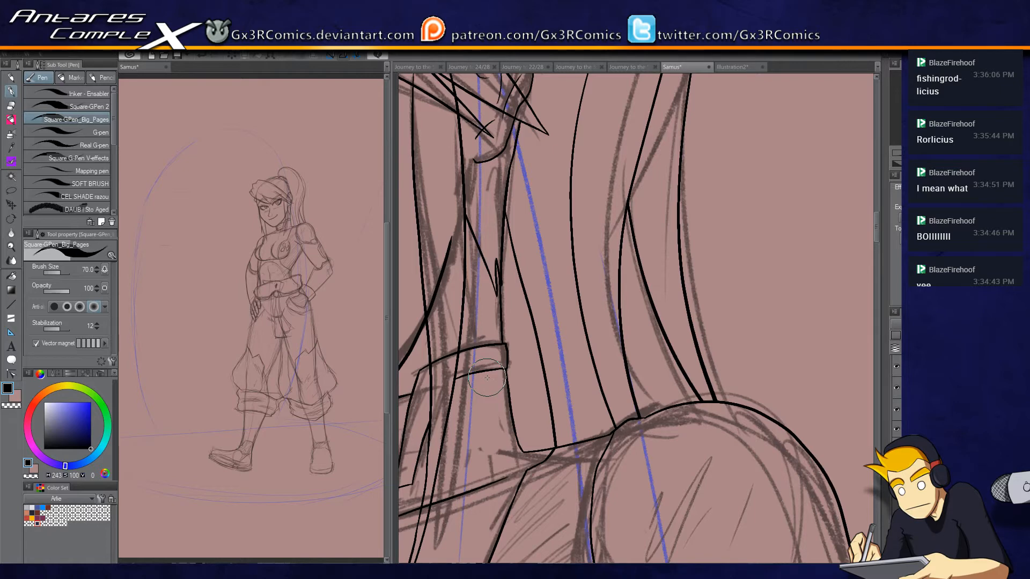
pyautogui.scroll(-2, 562, 209)
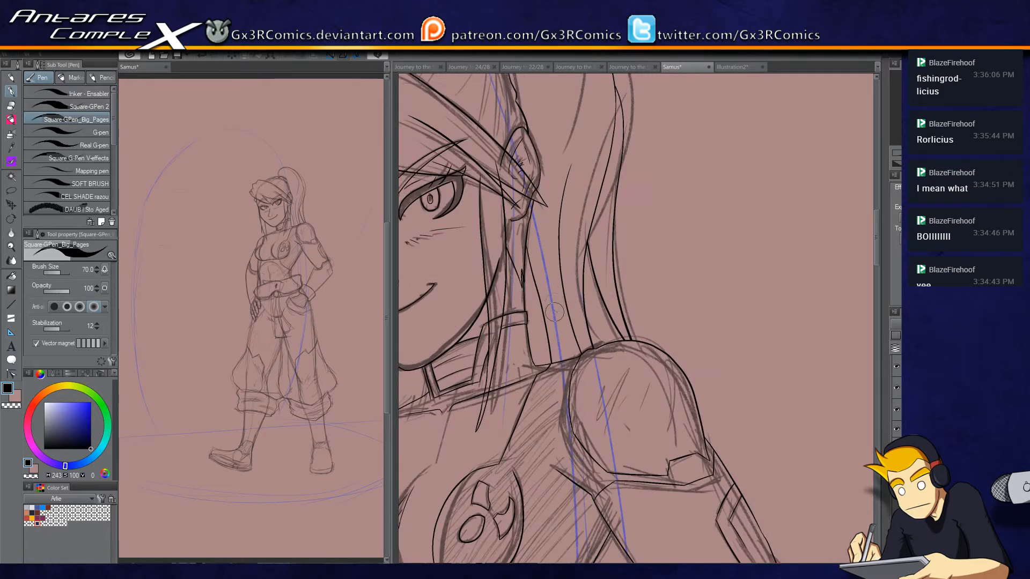
pyautogui.moveTo(457, 337); pyautogui.dragTo(598, 356)
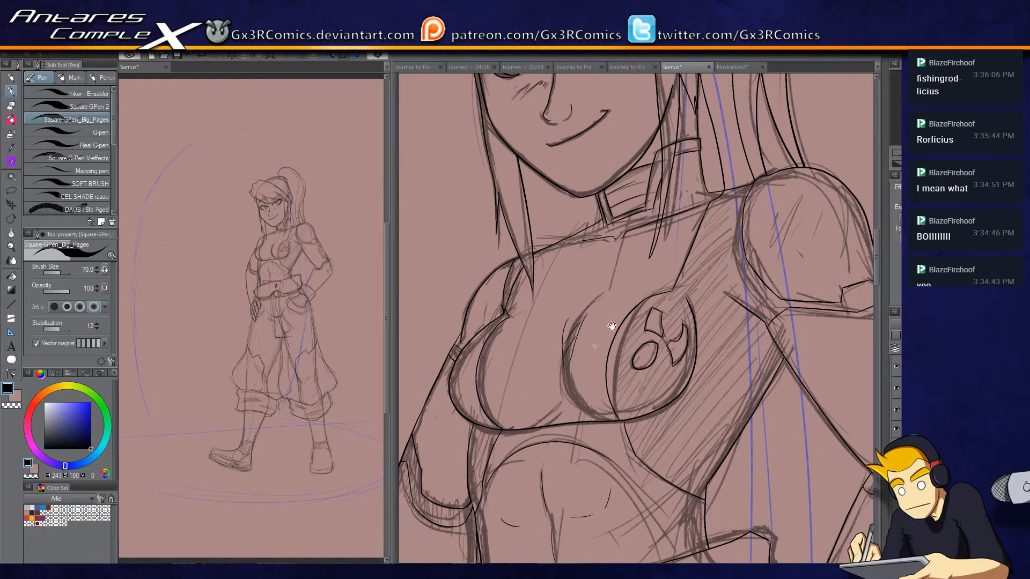
pyautogui.moveTo(574, 420); pyautogui.dragTo(581, 324)
pyautogui.moveTo(595, 440)
pyautogui.mouseDown()
pyautogui.moveTo(540, 437)
pyautogui.moveTo(644, 420)
pyautogui.moveTo(598, 460)
pyautogui.mouseUp()
pyautogui.scroll(1, 507, 465)
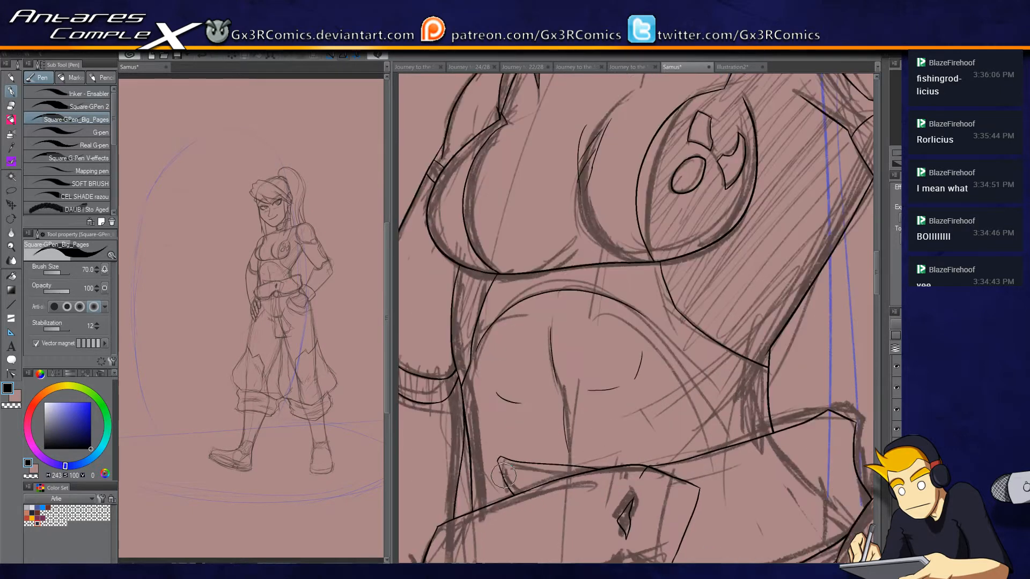
pyautogui.moveTo(553, 421); pyautogui.dragTo(533, 333)
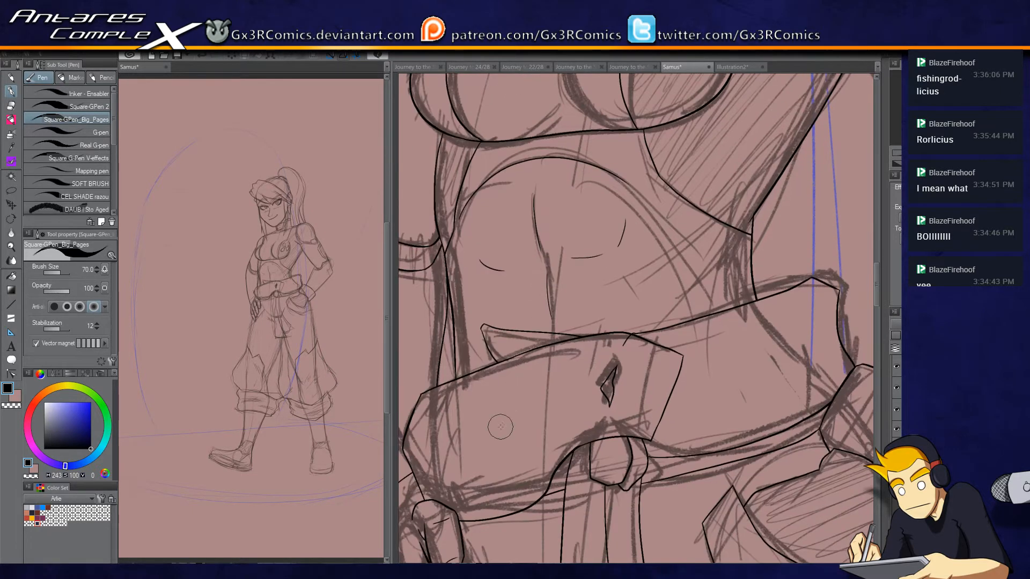
pyautogui.moveTo(531, 430); pyautogui.dragTo(538, 407)
pyautogui.moveTo(524, 485)
pyautogui.mouseDown()
pyautogui.moveTo(575, 451)
pyautogui.moveTo(544, 345)
pyautogui.mouseUp()
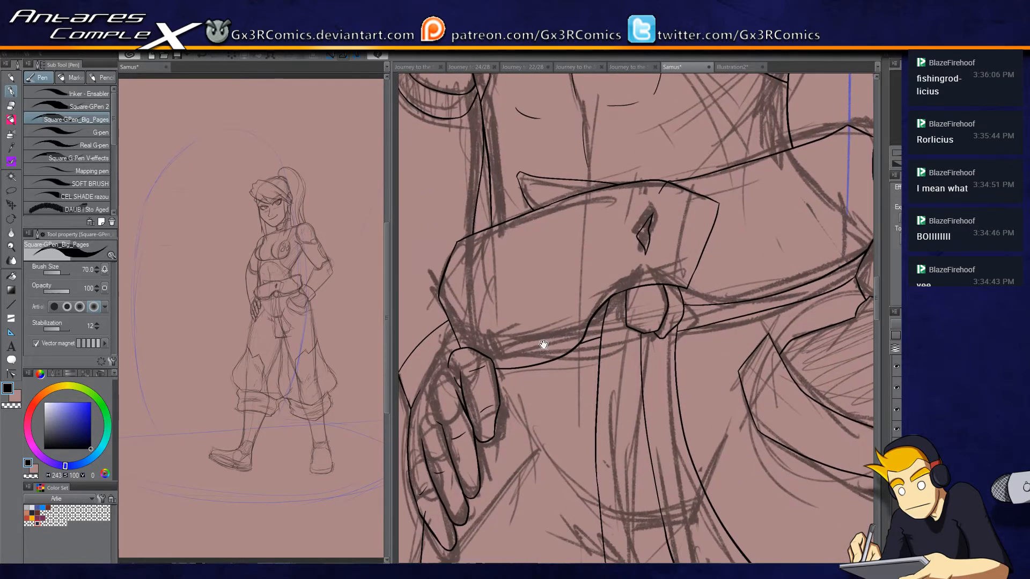
pyautogui.moveTo(542, 429); pyautogui.dragTo(483, 428)
pyautogui.moveTo(614, 391); pyautogui.dragTo(581, 449)
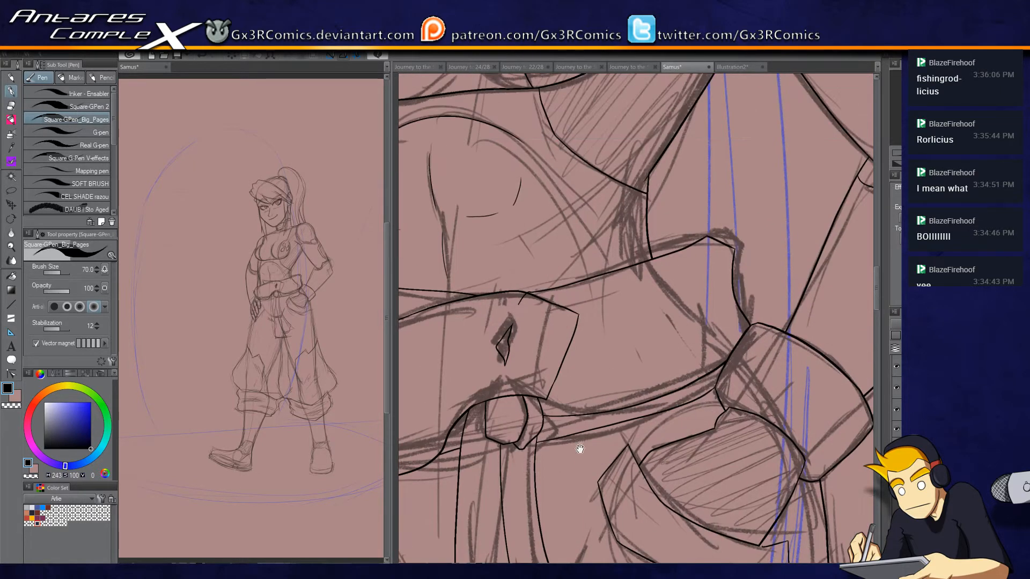
pyautogui.moveTo(590, 340)
pyautogui.mouseDown()
pyautogui.moveTo(556, 424)
pyautogui.moveTo(514, 409)
pyautogui.moveTo(547, 414)
pyautogui.moveTo(632, 329)
pyautogui.mouseUp()
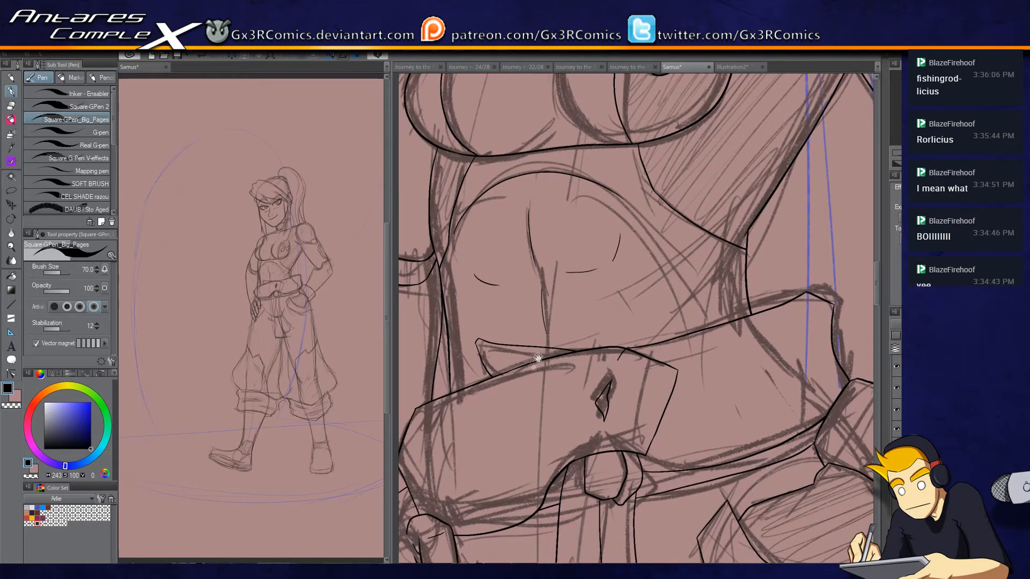
pyautogui.moveTo(528, 382); pyautogui.dragTo(582, 331)
pyautogui.moveTo(565, 457); pyautogui.dragTo(546, 331)
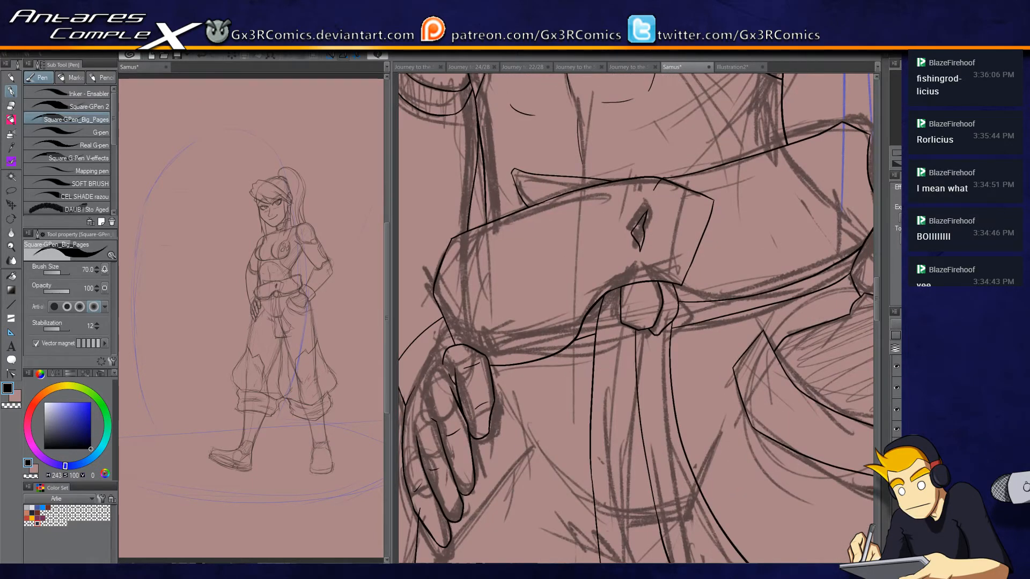
# Step: Ink thin diagonal crease lines and a small zigzag fold on the wide belt near its left-hand end
pyautogui.moveTo(460, 296)
pyautogui.mouseDown()
pyautogui.moveTo(473, 284)
pyautogui.moveTo(508, 303)
pyautogui.mouseUp()
pyautogui.moveTo(470, 289); pyautogui.dragTo(559, 249)
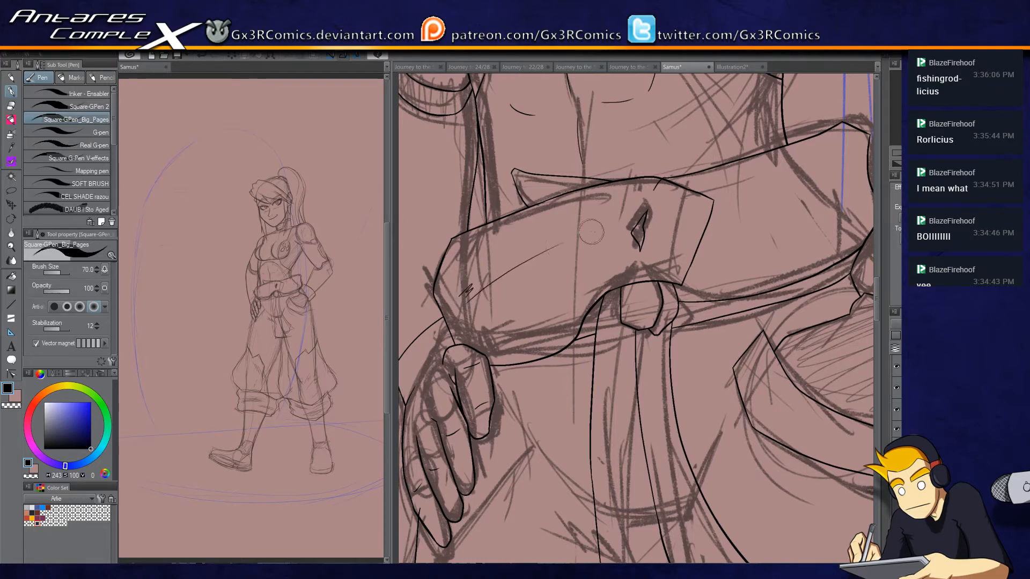
pyautogui.moveTo(539, 421); pyautogui.dragTo(565, 300)
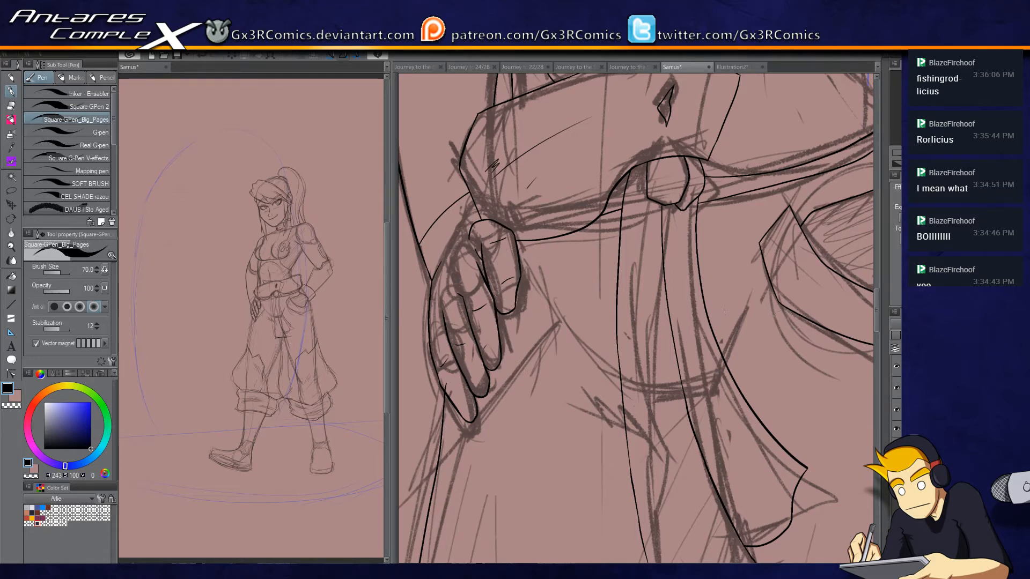
pyautogui.press('e')
pyautogui.press('p')
# Step: Try to rework the line separating the middle fingers of the hand resting on the hip
pyautogui.scroll(2, 469, 387)
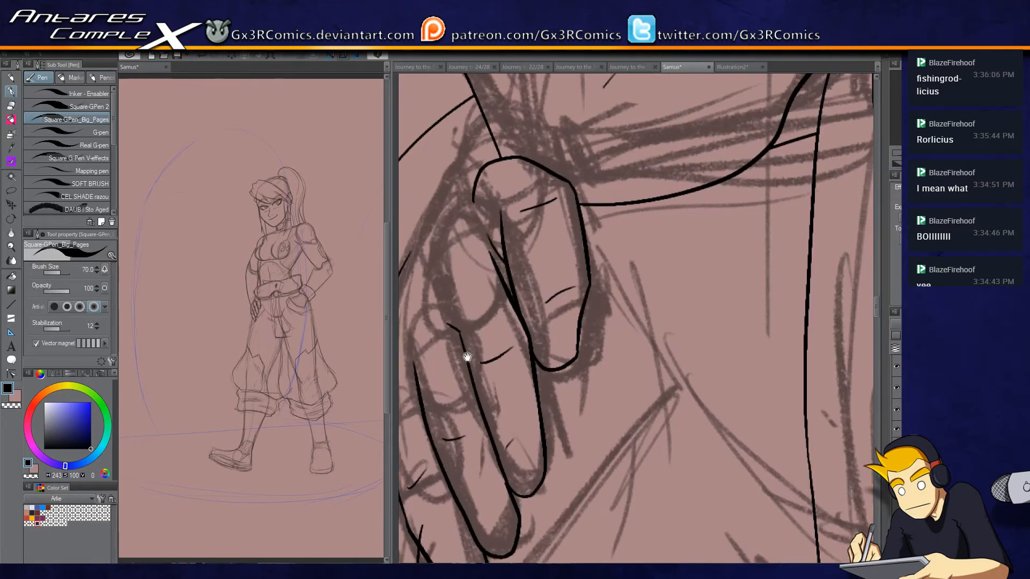
pyautogui.moveTo(510, 356); pyautogui.dragTo(515, 185)
pyautogui.press('e')
pyautogui.click(513, 277)
pyautogui.press('p')
pyautogui.hotkey('ctrl', 'z')
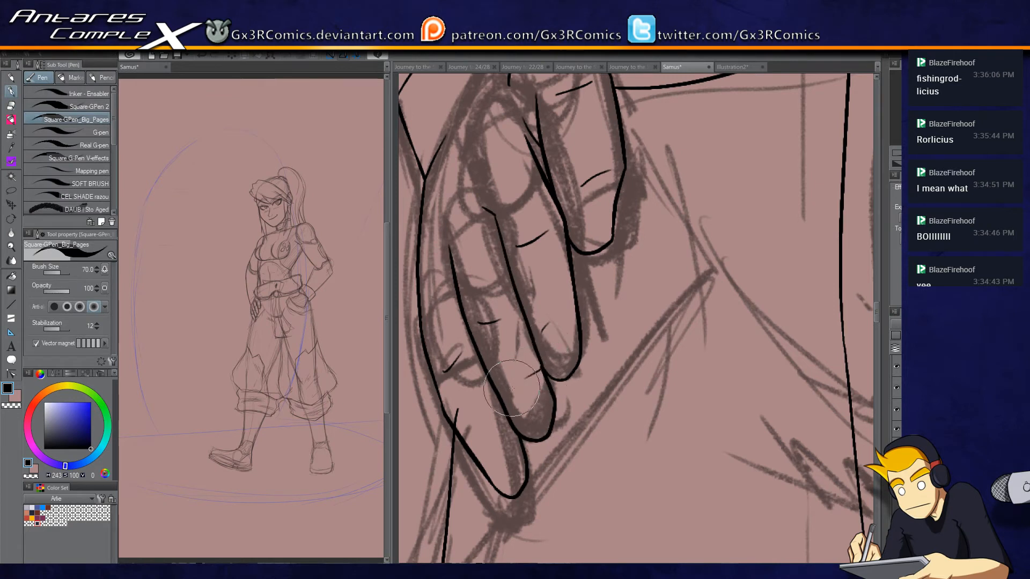
pyautogui.press('e')
pyautogui.press('p')
pyautogui.moveTo(488, 210); pyautogui.dragTo(553, 424)
pyautogui.moveTo(558, 354); pyautogui.dragTo(510, 311)
pyautogui.press('m')
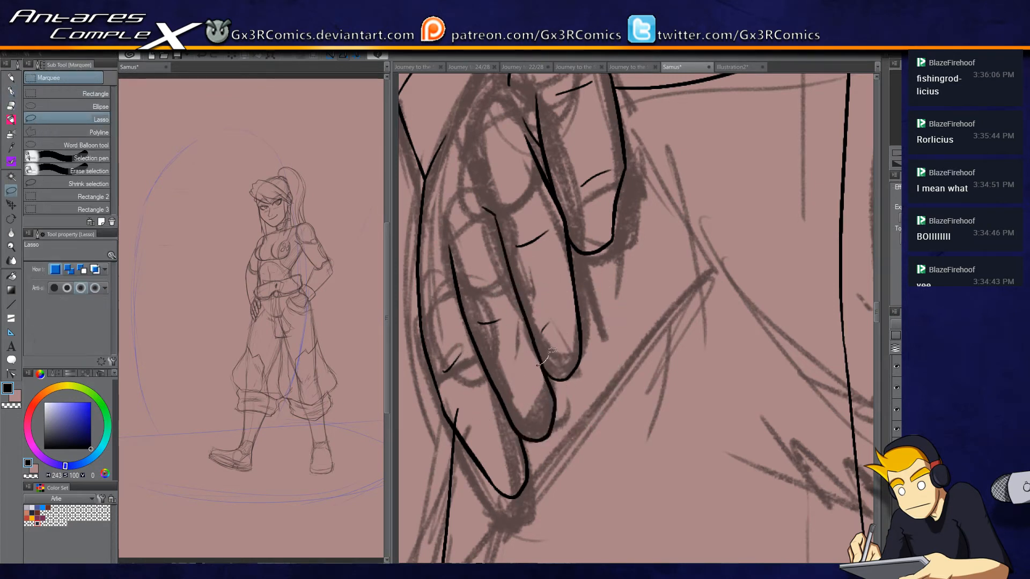
pyautogui.press('p')
# Step: Erase the kinked line between the middle fingers and re-ink it as one smooth stroke, redoing it until it fits
pyautogui.press('e')
pyautogui.moveTo(524, 341)
pyautogui.mouseDown()
pyautogui.moveTo(539, 346)
pyautogui.moveTo(504, 258)
pyautogui.mouseUp()
pyautogui.press('p')
pyautogui.hotkey('ctrl', 'z')
pyautogui.moveTo(542, 354); pyautogui.dragTo(507, 242)
pyautogui.hotkey('ctrl', 'z')
pyautogui.moveTo(544, 370); pyautogui.dragTo(492, 230)
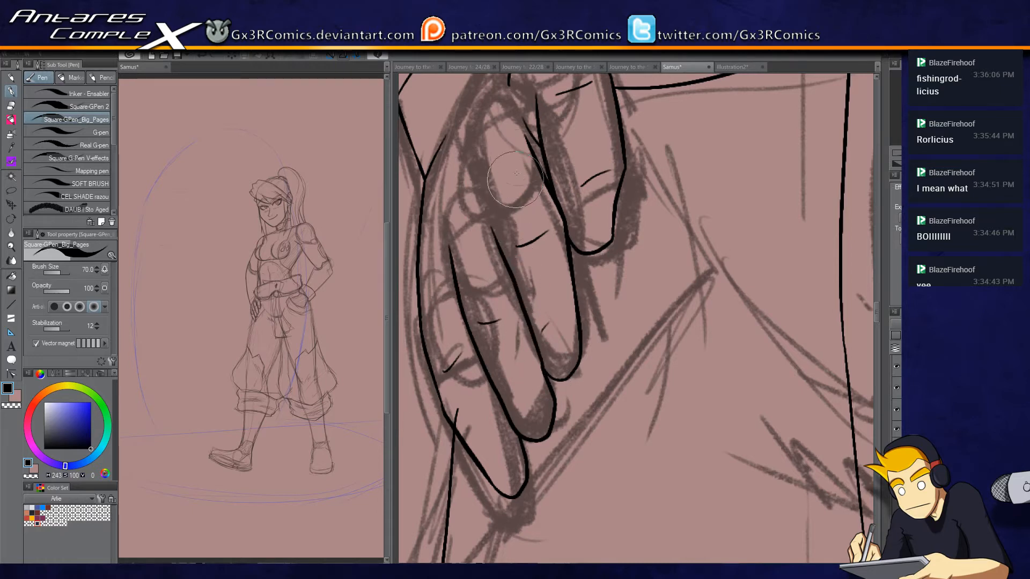
# Step: Ink short angular knuckle lines at the base of the middle fingers on the hand resting on the hip
pyautogui.moveTo(516, 172); pyautogui.dragTo(469, 270)
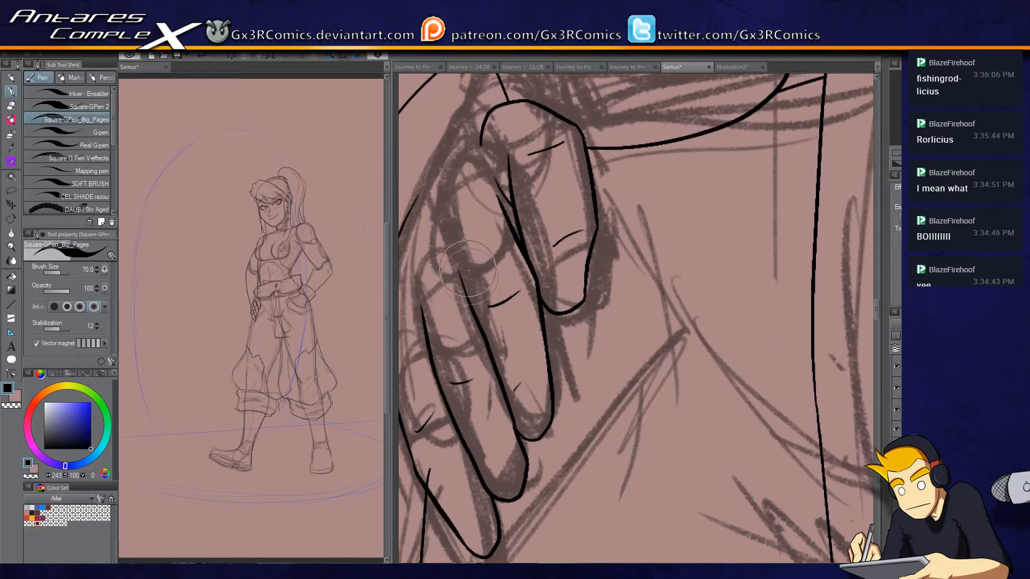
pyautogui.moveTo(462, 234); pyautogui.dragTo(483, 286)
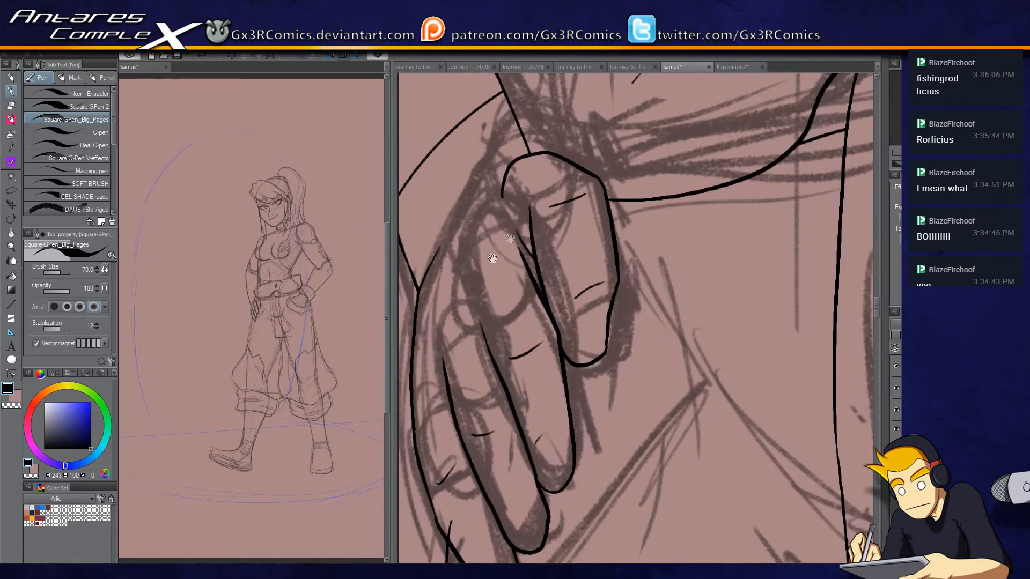
pyautogui.moveTo(483, 232)
pyautogui.mouseDown()
pyautogui.moveTo(520, 264)
pyautogui.moveTo(483, 376)
pyautogui.moveTo(484, 435)
pyautogui.mouseUp()
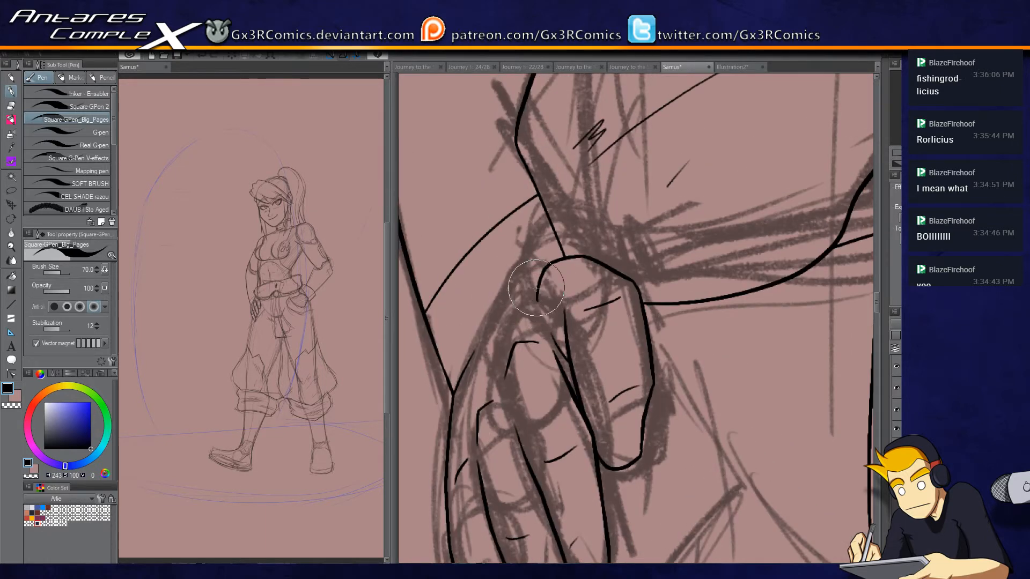
pyautogui.scroll(-3, 650, 371)
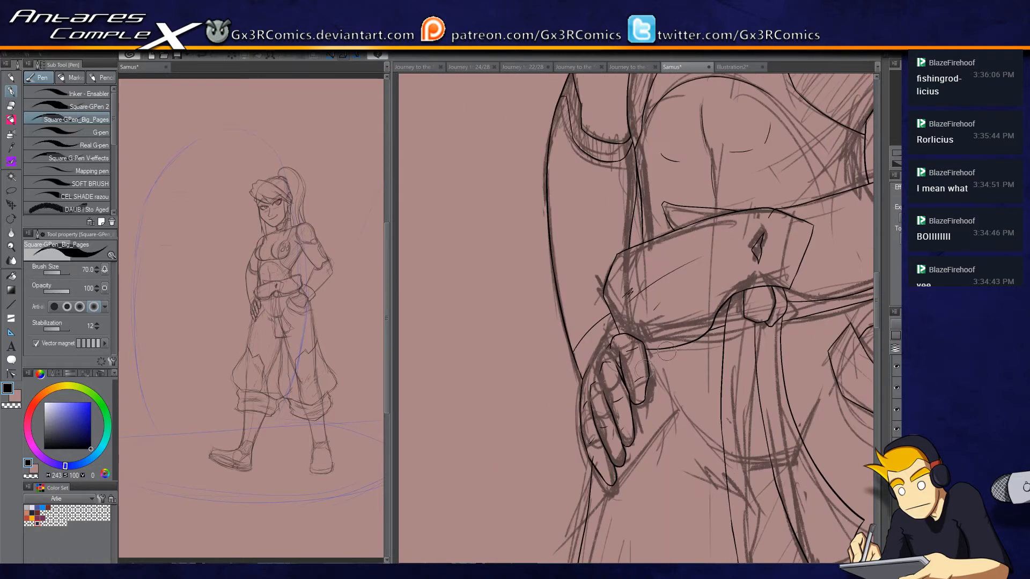
# Step: Examine the line art from the hand on the hip down past the sash and trousers for missing details
pyautogui.moveTo(667, 445); pyautogui.dragTo(627, 356)
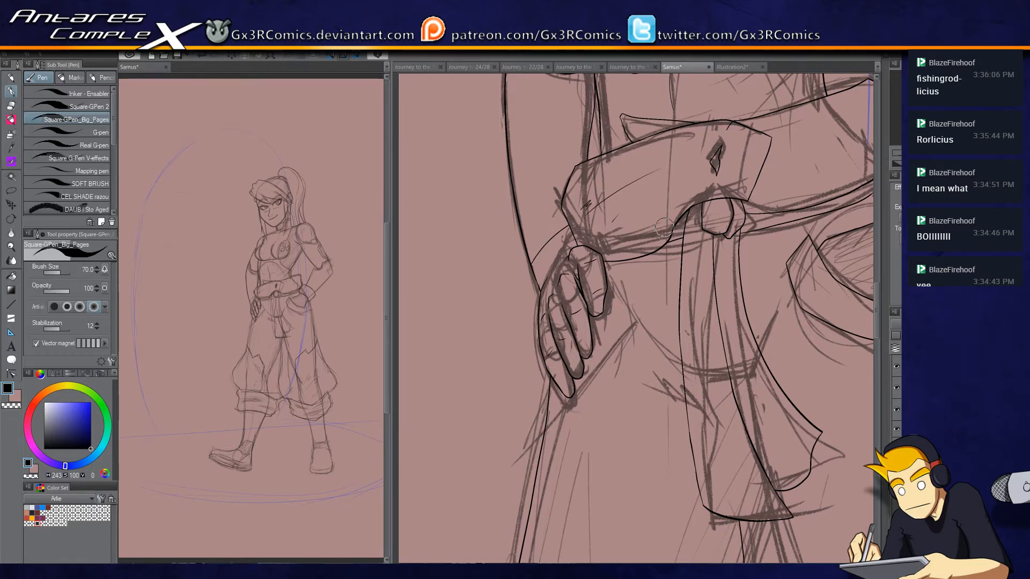
pyautogui.scroll(2, 568, 397)
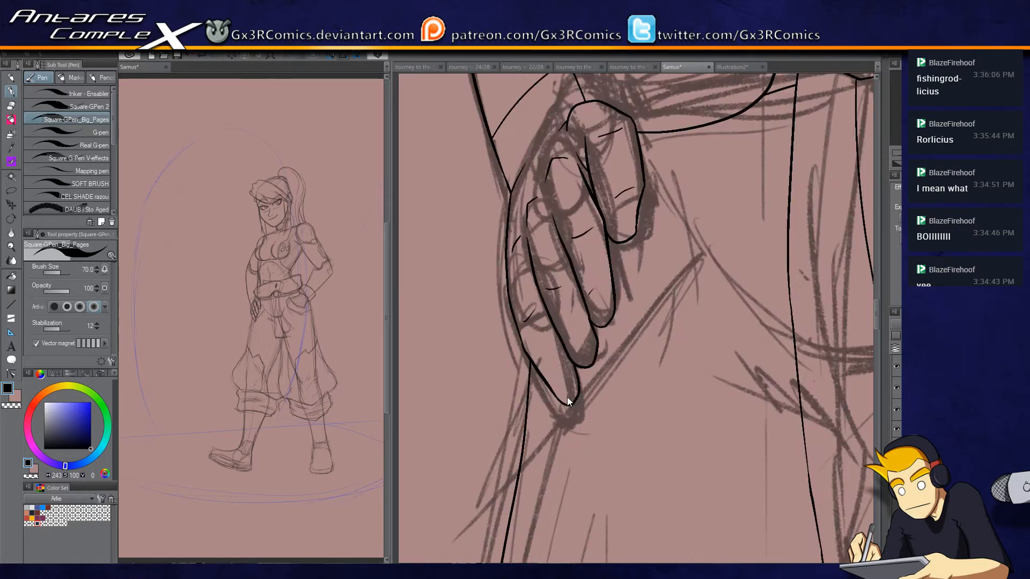
pyautogui.moveTo(712, 274); pyautogui.dragTo(557, 402)
pyautogui.moveTo(674, 430); pyautogui.dragTo(575, 303)
pyautogui.moveTo(695, 417)
pyautogui.mouseDown()
pyautogui.moveTo(650, 333)
pyautogui.moveTo(637, 253)
pyautogui.mouseUp()
pyautogui.moveTo(660, 436)
pyautogui.mouseDown()
pyautogui.moveTo(586, 377)
pyautogui.moveTo(563, 300)
pyautogui.mouseUp()
pyautogui.moveTo(633, 373); pyautogui.dragTo(590, 209)
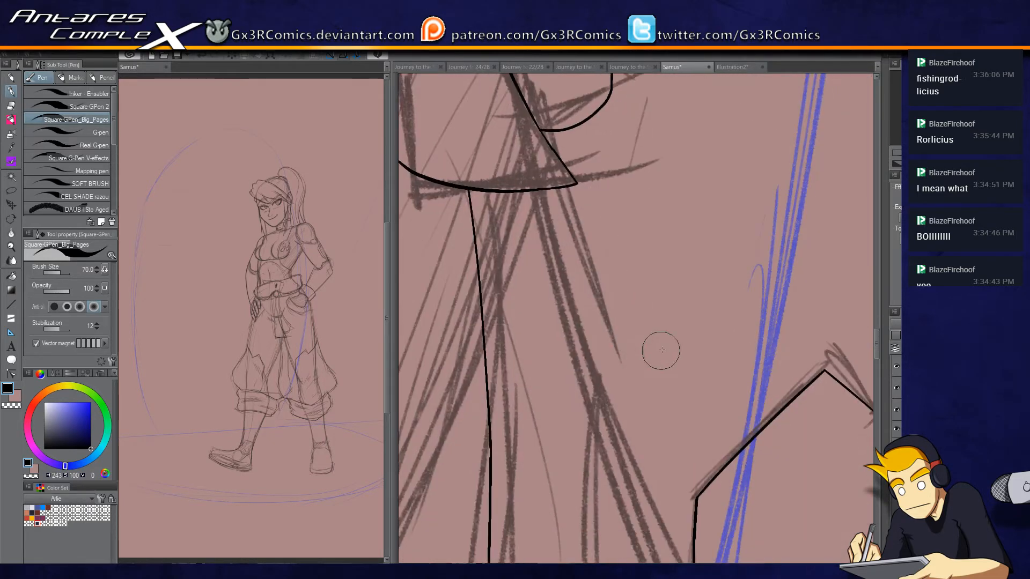
pyautogui.scroll(-3, 662, 350)
pyautogui.moveTo(694, 501); pyautogui.dragTo(650, 298)
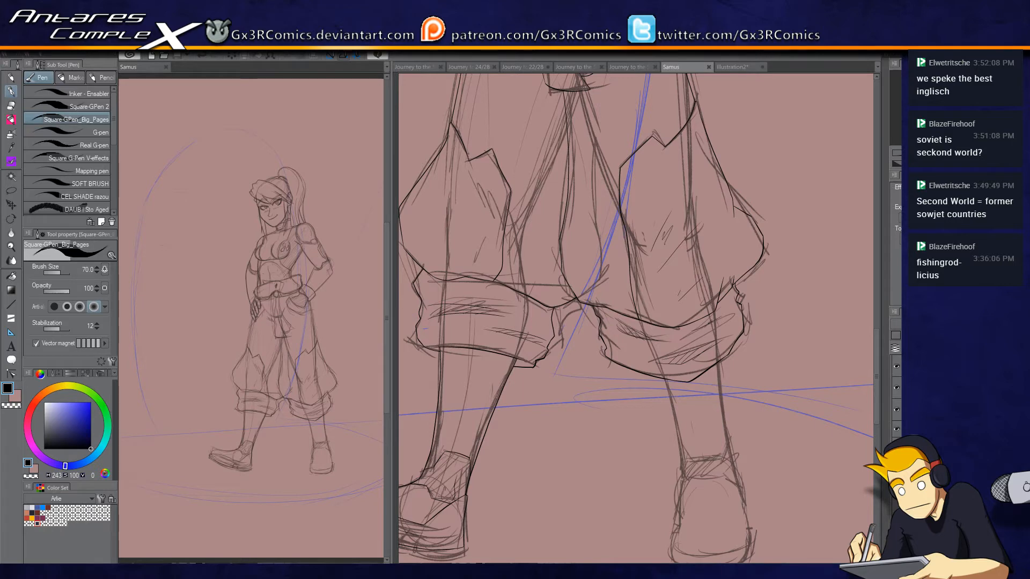
# Step: Ink a thin band line across the lower end of the hanging sash and trim its overshoot
pyautogui.scroll(10, 590, 207)
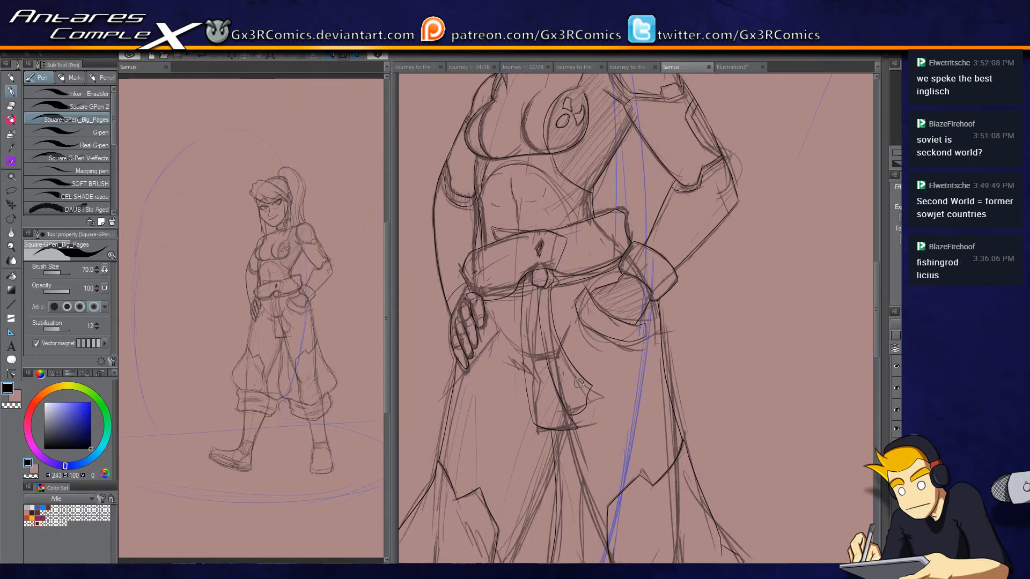
pyautogui.scroll(3, 578, 383)
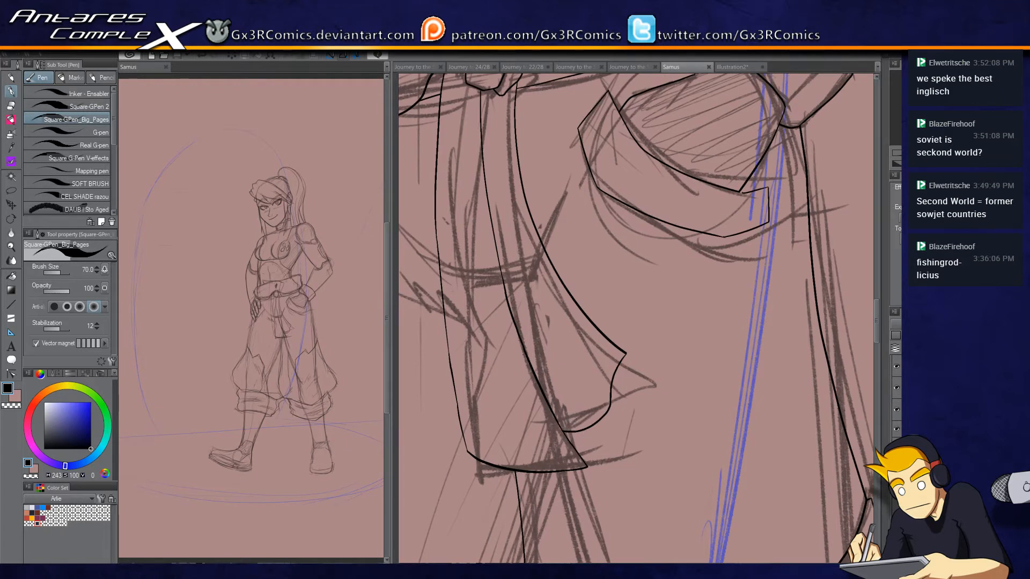
pyautogui.moveTo(451, 416); pyautogui.dragTo(550, 409)
pyautogui.press('e')
pyautogui.moveTo(482, 419)
pyautogui.mouseDown()
pyautogui.moveTo(466, 421)
pyautogui.moveTo(556, 412)
pyautogui.mouseUp()
pyautogui.press('p')
pyautogui.press('e')
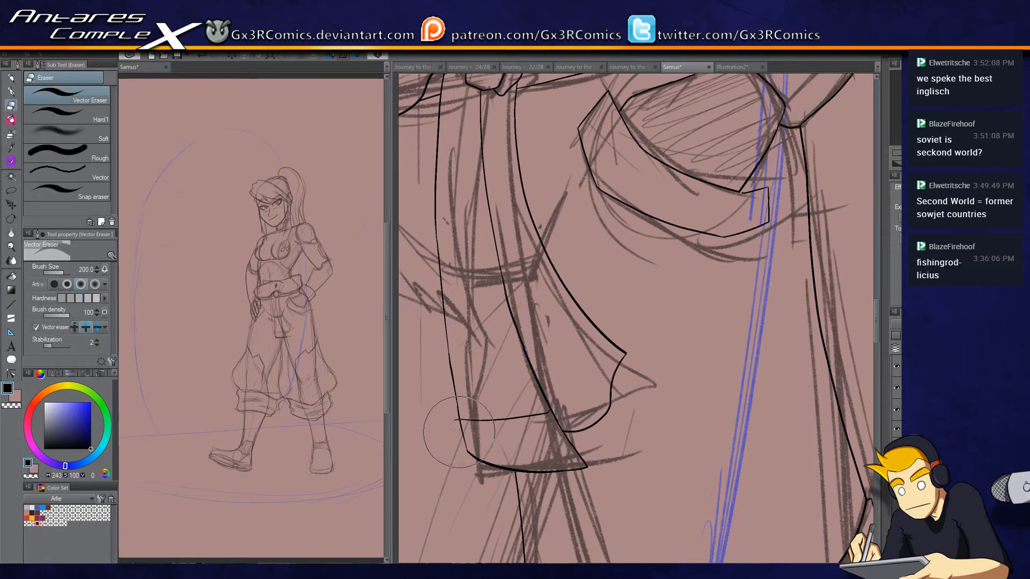
pyautogui.press('p')
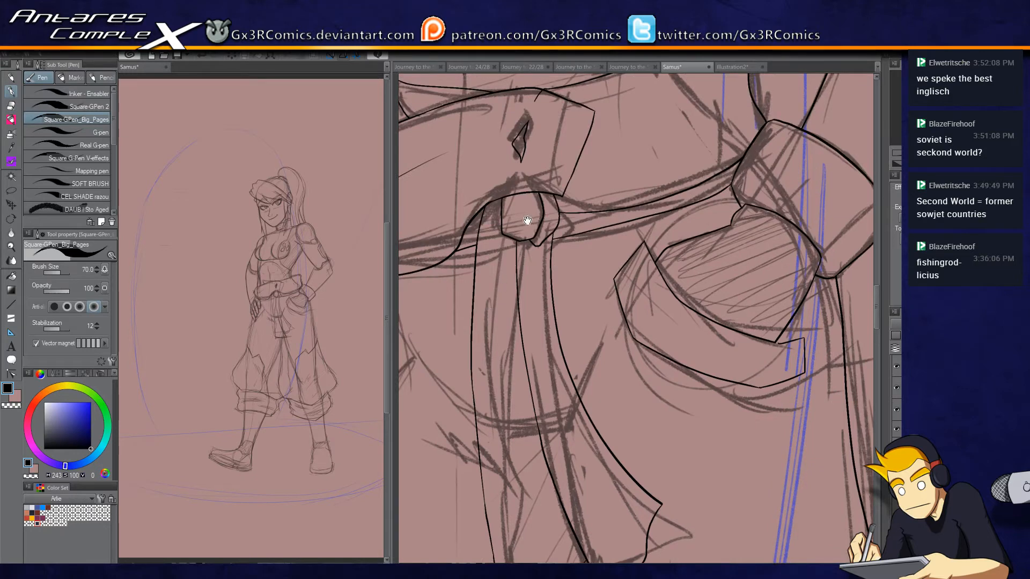
# Step: Examine the inked line art from the belt up through the torso, shoulder and chest emblem to the face and hair
pyautogui.moveTo(541, 135); pyautogui.dragTo(511, 390)
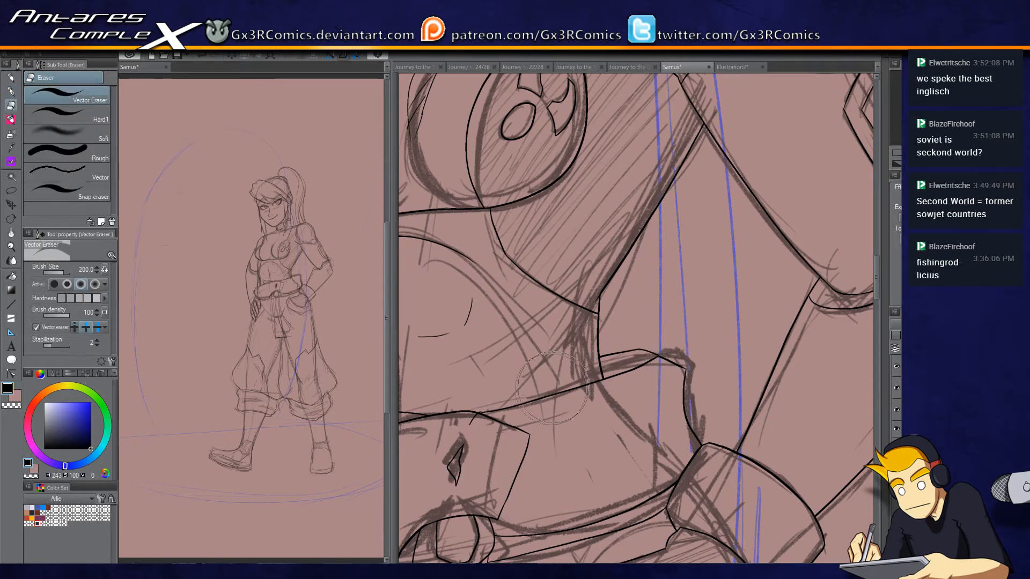
pyautogui.moveTo(545, 176); pyautogui.dragTo(619, 287)
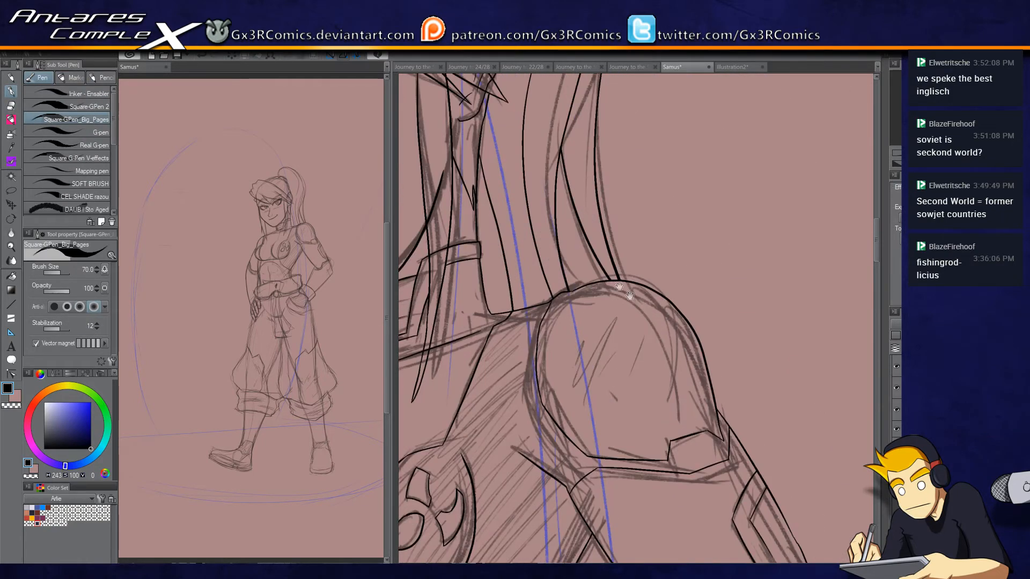
pyautogui.moveTo(644, 449); pyautogui.dragTo(634, 344)
pyautogui.moveTo(589, 475)
pyautogui.mouseDown()
pyautogui.moveTo(582, 453)
pyautogui.moveTo(660, 337)
pyautogui.mouseUp()
pyautogui.moveTo(543, 312); pyautogui.dragTo(586, 481)
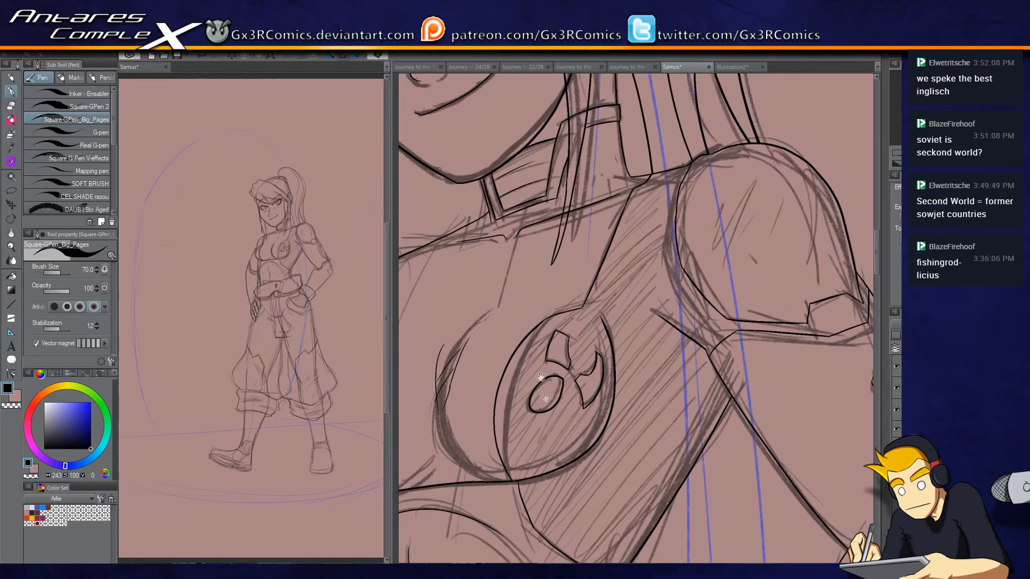
pyautogui.moveTo(490, 384); pyautogui.dragTo(555, 431)
pyautogui.moveTo(534, 227); pyautogui.dragTo(518, 397)
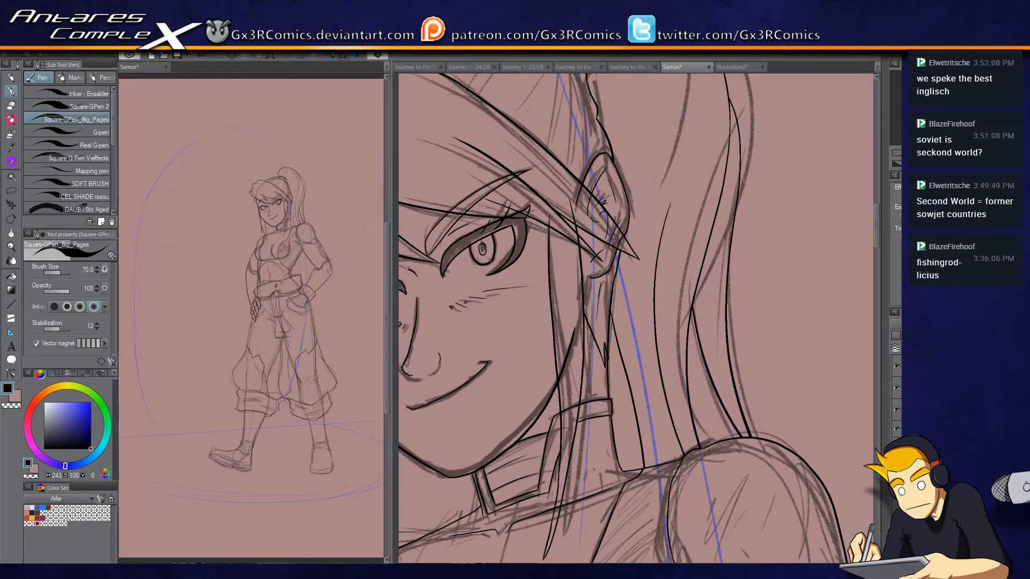
pyautogui.scroll(3, 603, 322)
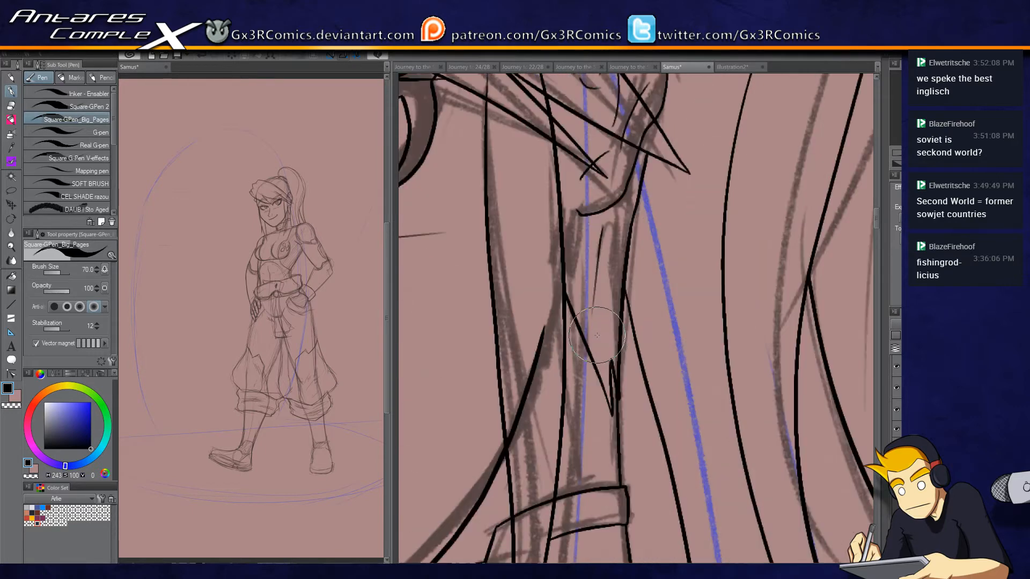
# Step: Erase the pointed hair strand beside the neck and ink a jagged strand running down from the earlobe
pyautogui.press('e')
pyautogui.moveTo(595, 355)
pyautogui.mouseDown()
pyautogui.moveTo(601, 370)
pyautogui.moveTo(610, 348)
pyautogui.moveTo(587, 230)
pyautogui.moveTo(595, 317)
pyautogui.moveTo(601, 296)
pyautogui.moveTo(624, 392)
pyautogui.mouseUp()
pyautogui.press('p')
pyautogui.hotkey('ctrl', 'z')
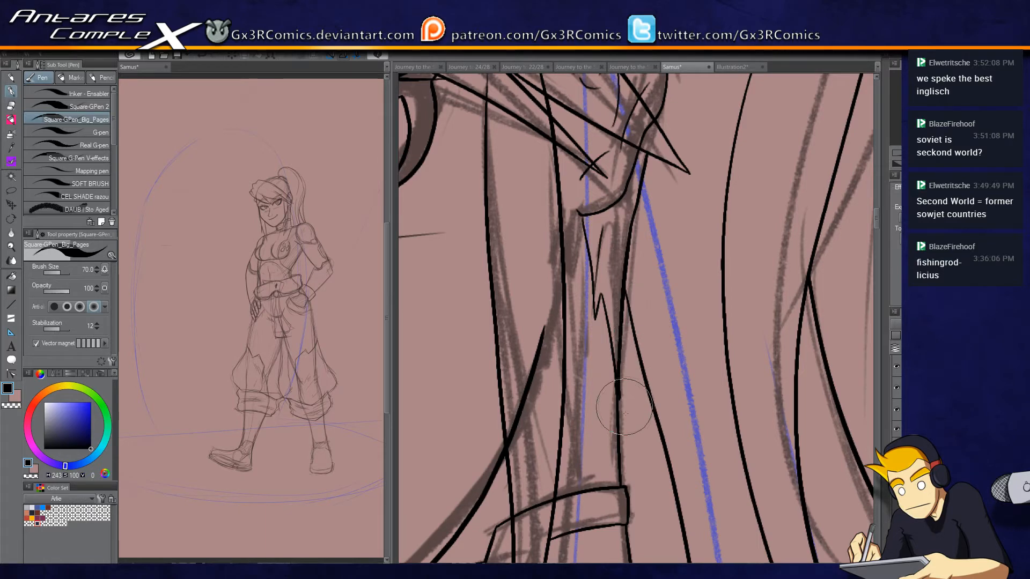
# Step: Refine the short hair strands at the ponytail's base by the hair tie and the line at its crown
pyautogui.moveTo(640, 129); pyautogui.dragTo(635, 307)
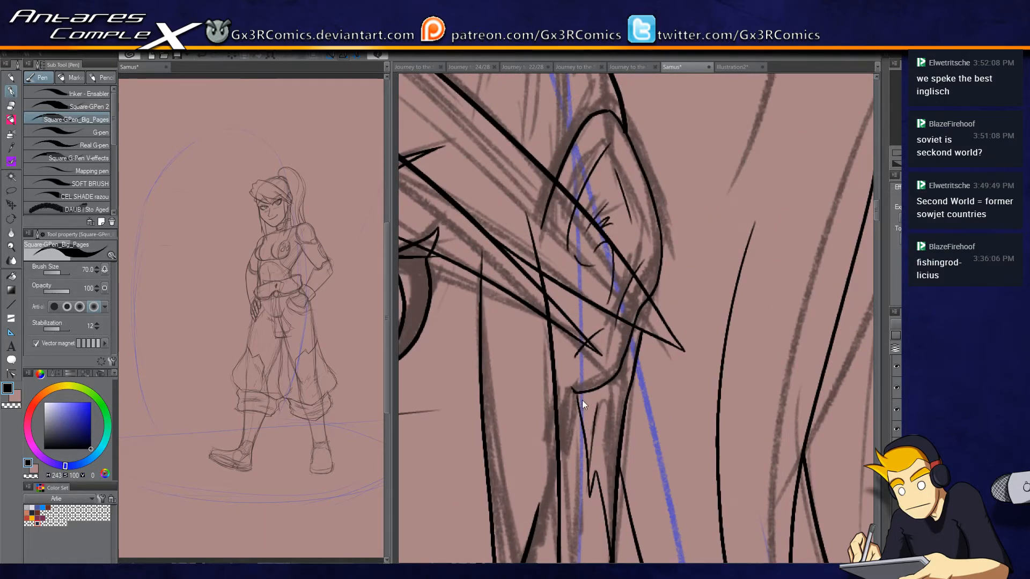
pyautogui.scroll(-3, 585, 402)
pyautogui.moveTo(603, 149)
pyautogui.mouseDown()
pyautogui.moveTo(658, 245)
pyautogui.moveTo(661, 348)
pyautogui.mouseUp()
pyautogui.moveTo(555, 145); pyautogui.dragTo(615, 294)
pyautogui.hotkey('ctrl', 'z')
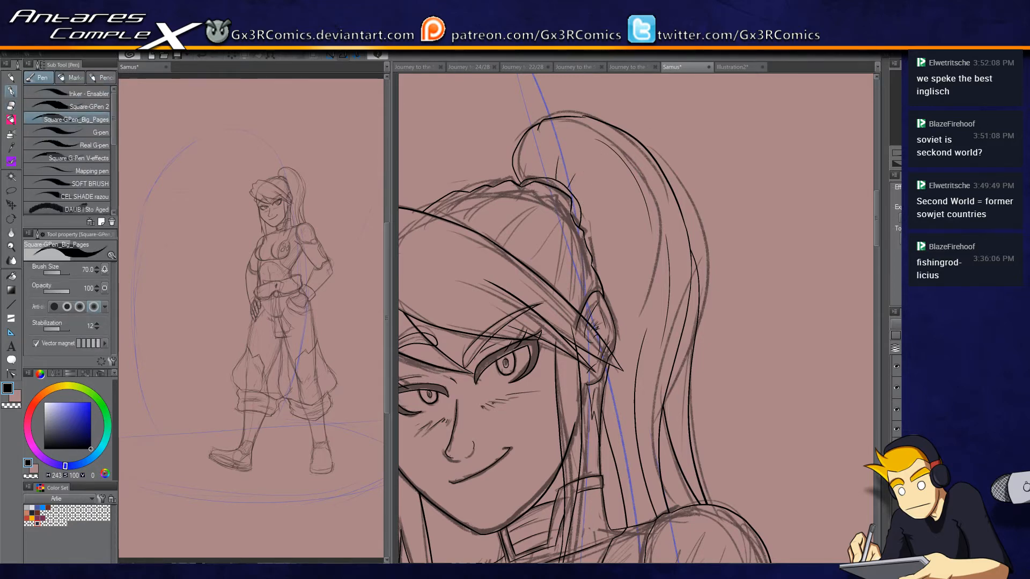
pyautogui.scroll(3, 605, 209)
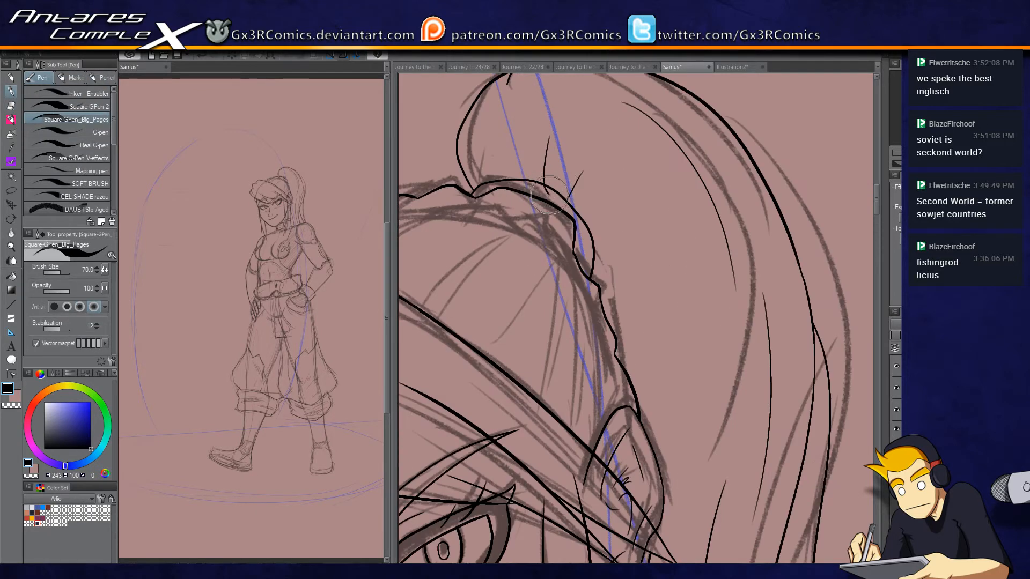
pyautogui.moveTo(564, 202); pyautogui.dragTo(558, 266)
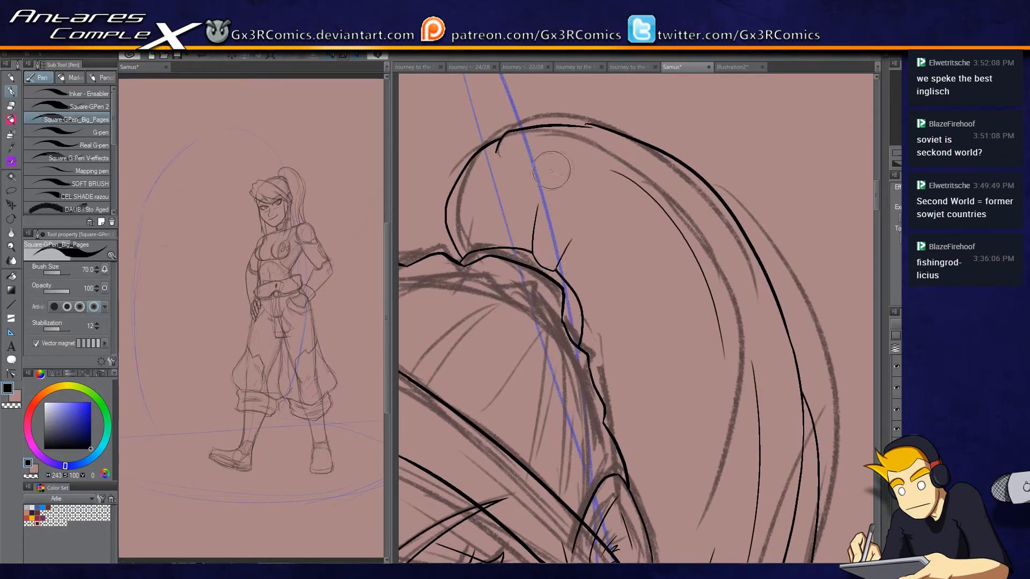
pyautogui.press('e')
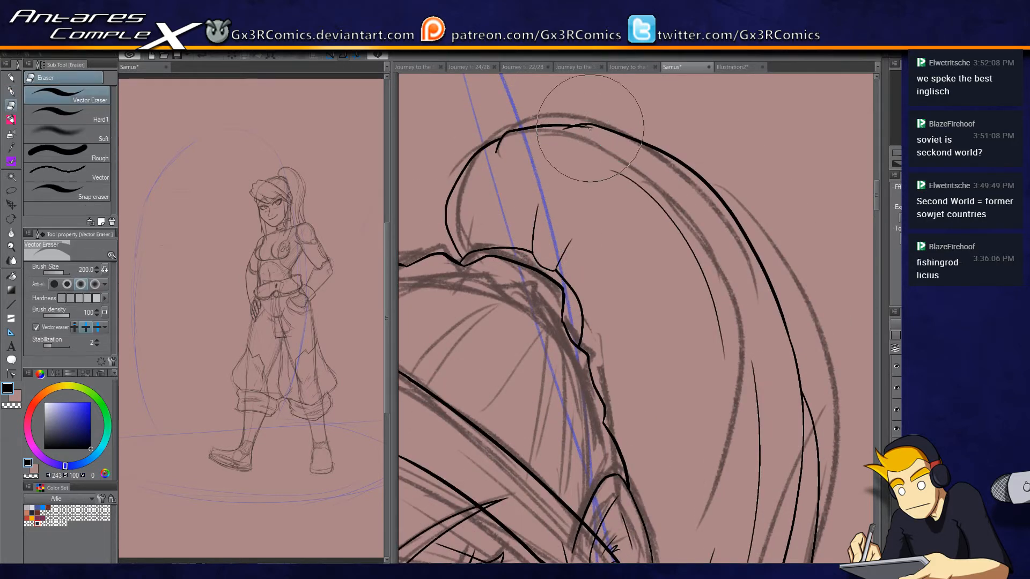
pyautogui.press('p')
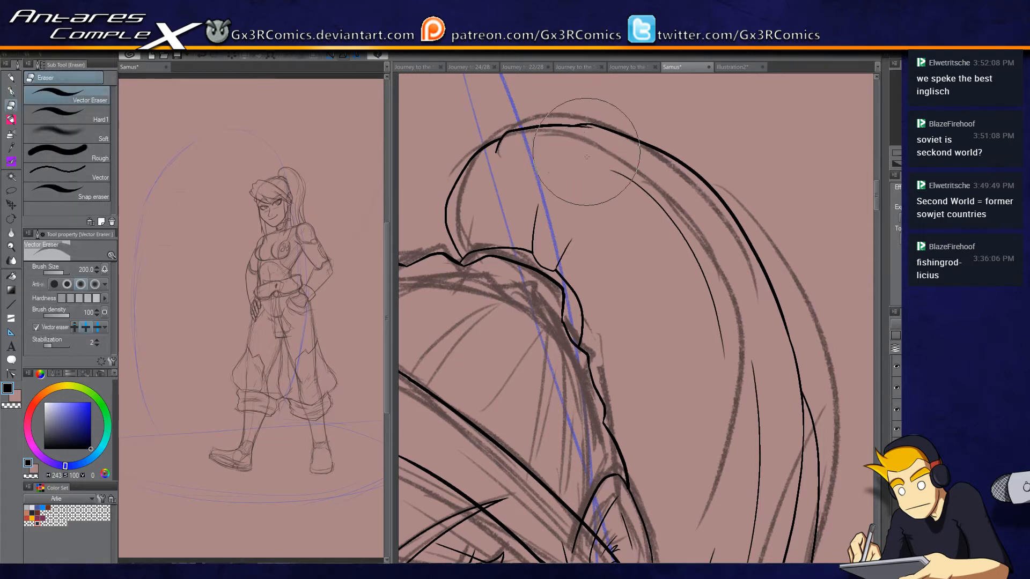
# Step: Ink the left contour of the lower leg above the front-facing shoe, from the trouser cuff to the ankle
pyautogui.moveTo(815, 422); pyautogui.dragTo(714, 430)
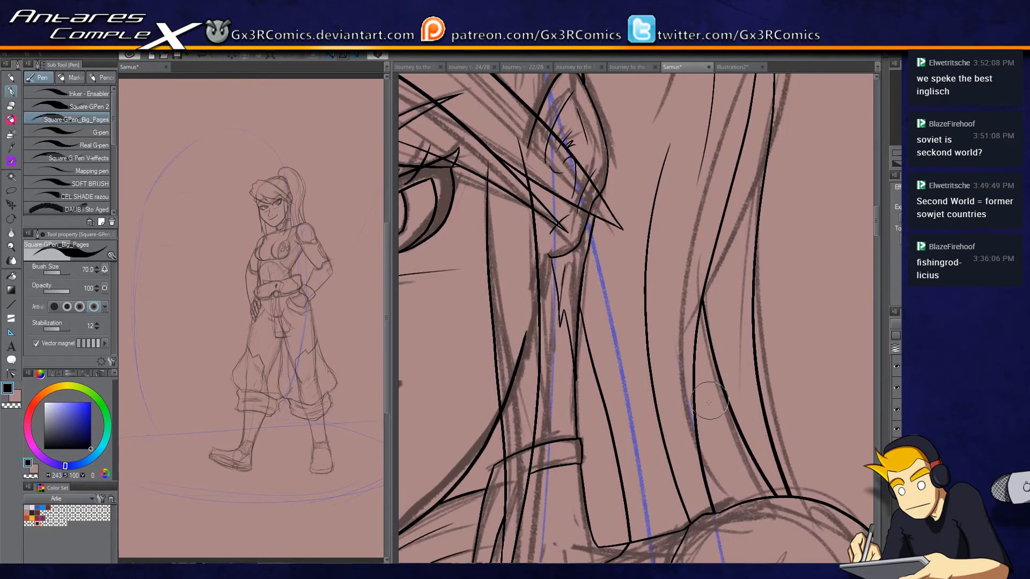
pyautogui.scroll(-3, 713, 426)
pyautogui.moveTo(686, 524); pyautogui.dragTo(692, 388)
pyautogui.moveTo(702, 510); pyautogui.dragTo(701, 355)
pyautogui.moveTo(719, 494); pyautogui.dragTo(693, 356)
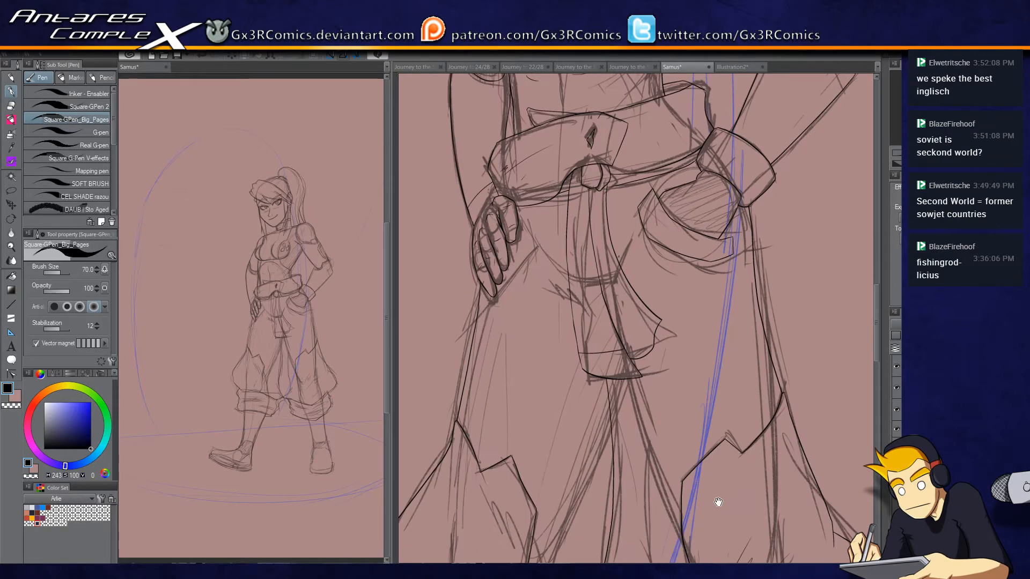
pyautogui.moveTo(735, 495); pyautogui.dragTo(711, 428)
pyautogui.moveTo(697, 542); pyautogui.dragTo(690, 430)
pyautogui.moveTo(671, 531); pyautogui.dragTo(661, 426)
pyautogui.scroll(3, 644, 410)
pyautogui.moveTo(590, 317)
pyautogui.mouseDown()
pyautogui.moveTo(536, 157)
pyautogui.moveTo(565, 310)
pyautogui.mouseUp()
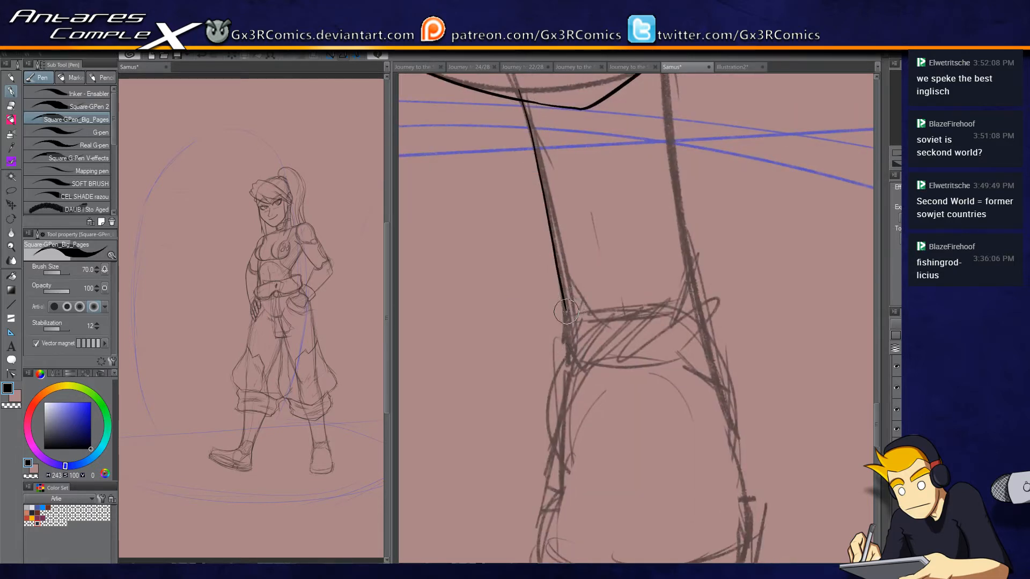
# Step: Ink the front-facing shoe's upper outline and the leg's right contour up to the cuff, trimming the overshoot inside the cuff
pyautogui.moveTo(579, 375)
pyautogui.mouseDown()
pyautogui.moveTo(545, 209)
pyautogui.moveTo(544, 308)
pyautogui.moveTo(540, 290)
pyautogui.moveTo(520, 375)
pyautogui.moveTo(533, 408)
pyautogui.moveTo(640, 424)
pyautogui.moveTo(709, 390)
pyautogui.mouseUp()
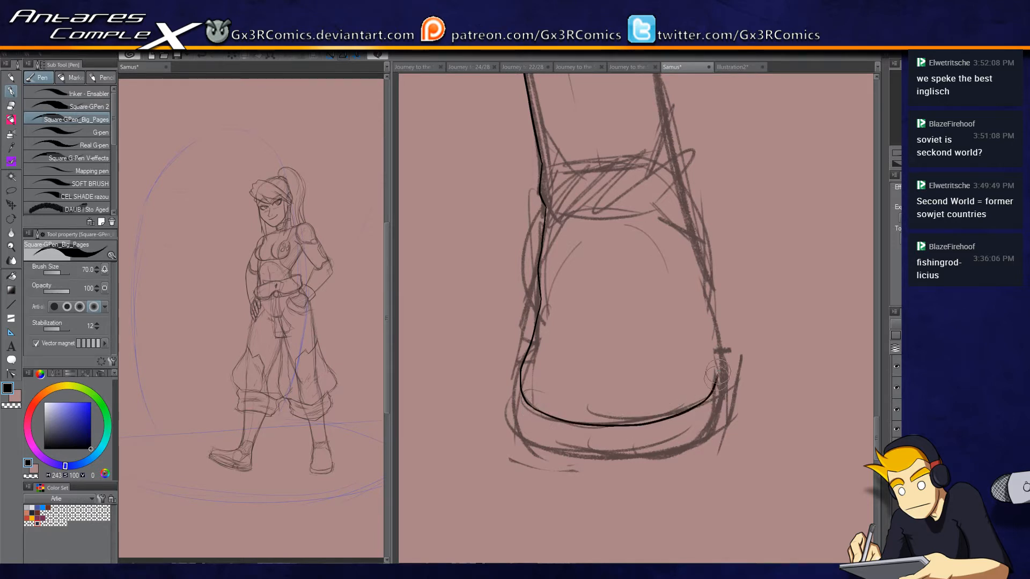
pyautogui.moveTo(716, 385); pyautogui.dragTo(679, 180)
pyautogui.moveTo(678, 180)
pyautogui.mouseDown()
pyautogui.moveTo(676, 277)
pyautogui.moveTo(653, 138)
pyautogui.moveTo(665, 305)
pyautogui.moveTo(655, 161)
pyautogui.mouseUp()
pyautogui.press('e')
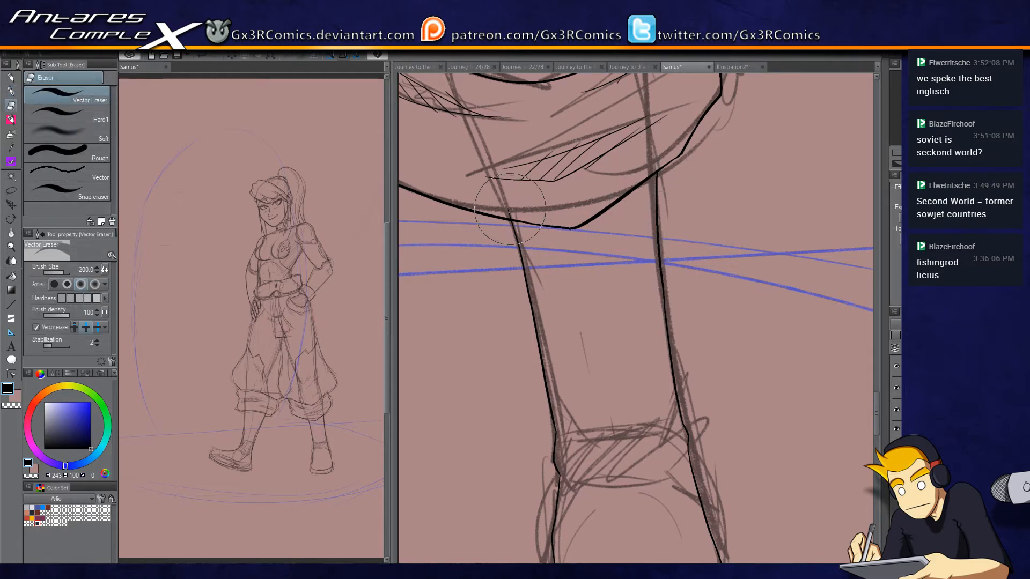
pyautogui.press('p')
# Step: Ink the ankle band above the front-facing shoe, with angled corners on its upper edge and a curved, notched lower edge
pyautogui.moveTo(644, 403); pyautogui.dragTo(620, 277)
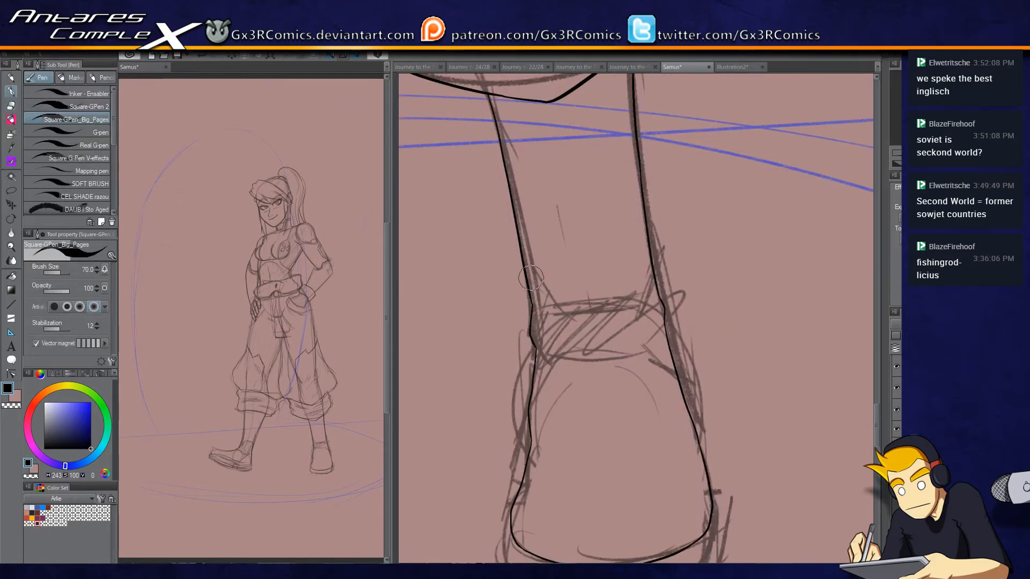
pyautogui.moveTo(548, 308); pyautogui.dragTo(633, 300)
pyautogui.moveTo(651, 261); pyautogui.dragTo(637, 299)
pyautogui.moveTo(560, 364); pyautogui.dragTo(650, 350)
pyautogui.hotkey('ctrl', 'z')
pyautogui.moveTo(550, 358)
pyautogui.mouseDown()
pyautogui.moveTo(650, 348)
pyautogui.moveTo(674, 358)
pyautogui.mouseUp()
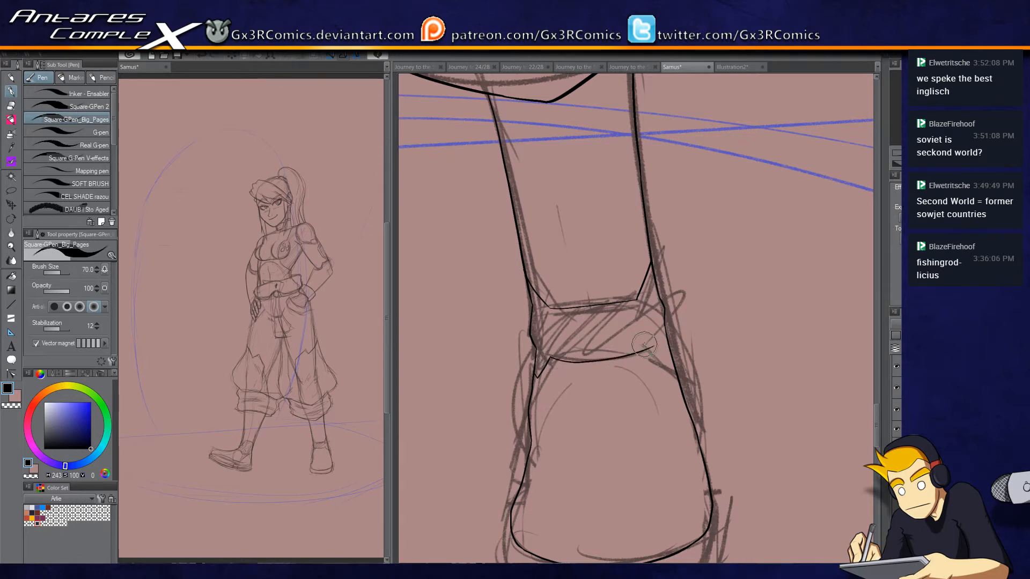
pyautogui.press('e')
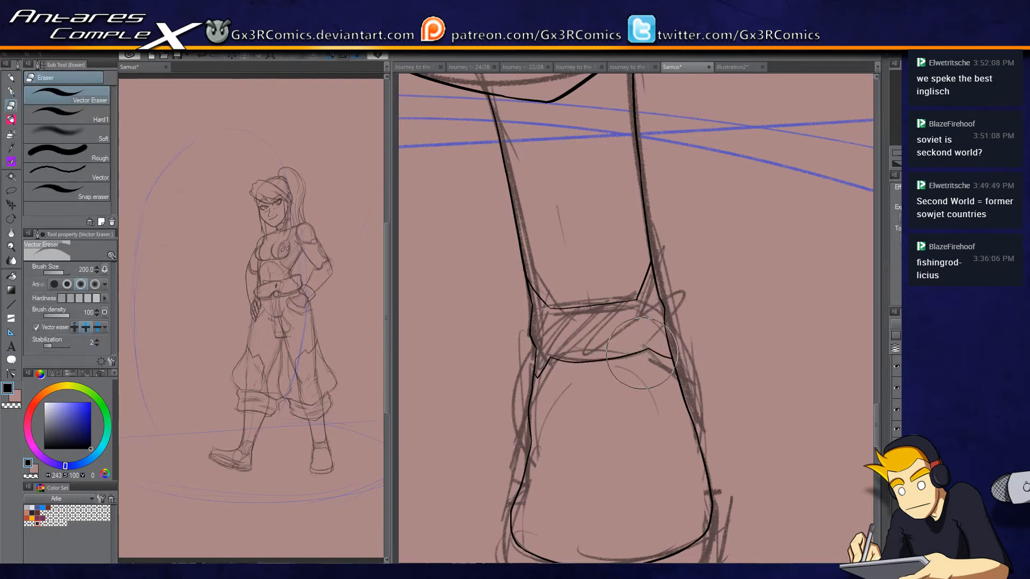
pyautogui.press('p')
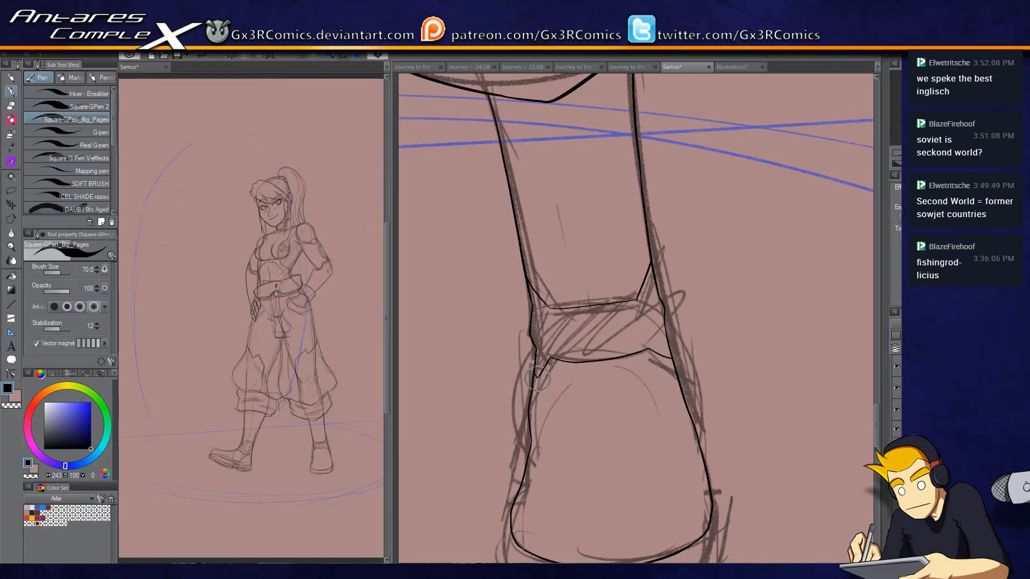
# Step: Ink the thick sole around the toe of the front-facing shoe, redoing the curve and closing it on the right side
pyautogui.scroll(-3, 574, 446)
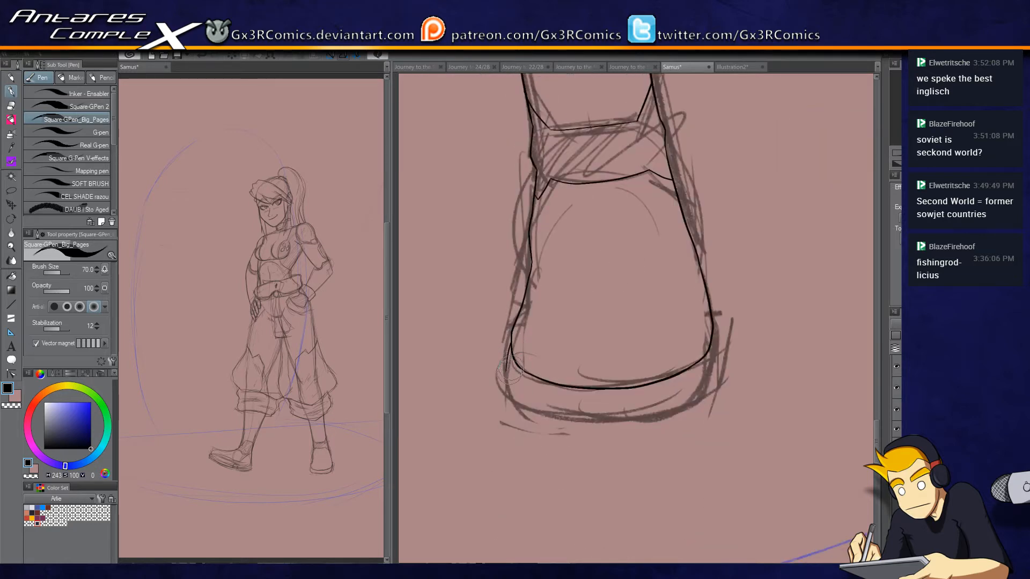
pyautogui.moveTo(506, 356)
pyautogui.mouseDown()
pyautogui.moveTo(517, 405)
pyautogui.moveTo(644, 414)
pyautogui.moveTo(677, 406)
pyautogui.mouseUp()
pyautogui.hotkey('ctrl', 'z')
pyautogui.moveTo(507, 396)
pyautogui.mouseDown()
pyautogui.moveTo(558, 422)
pyautogui.moveTo(669, 417)
pyautogui.moveTo(720, 373)
pyautogui.mouseUp()
pyautogui.moveTo(712, 319); pyautogui.dragTo(723, 375)
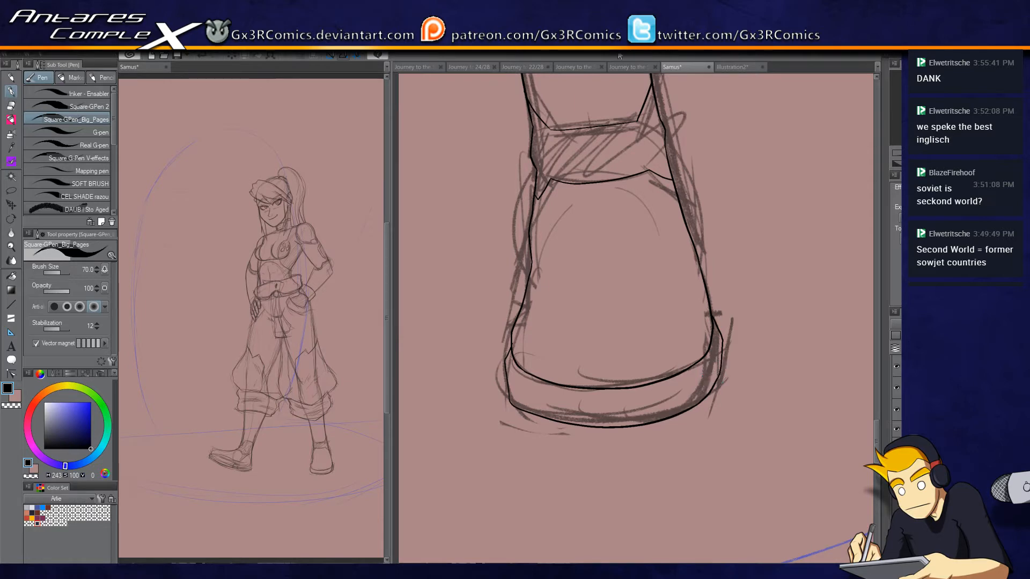
# Step: Ink short detail strokes down the shin above the front-facing shoe and under the notched upper edge of that leg's knee panel
pyautogui.moveTo(542, 178); pyautogui.dragTo(647, 354)
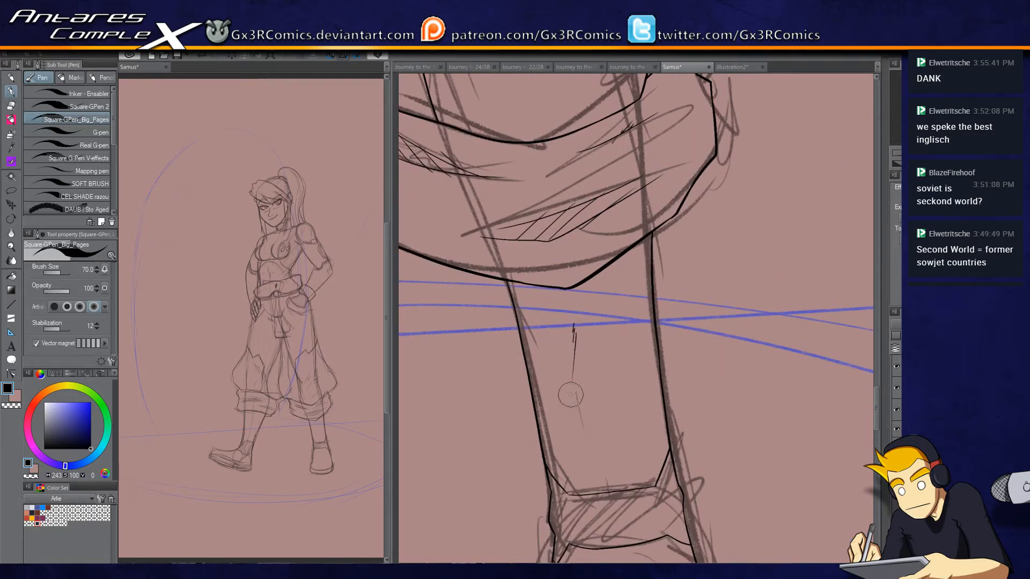
pyautogui.moveTo(564, 449)
pyautogui.mouseDown()
pyautogui.moveTo(548, 533)
pyautogui.moveTo(670, 457)
pyautogui.mouseUp()
pyautogui.moveTo(596, 204); pyautogui.dragTo(488, 508)
pyautogui.moveTo(558, 356); pyautogui.dragTo(570, 244)
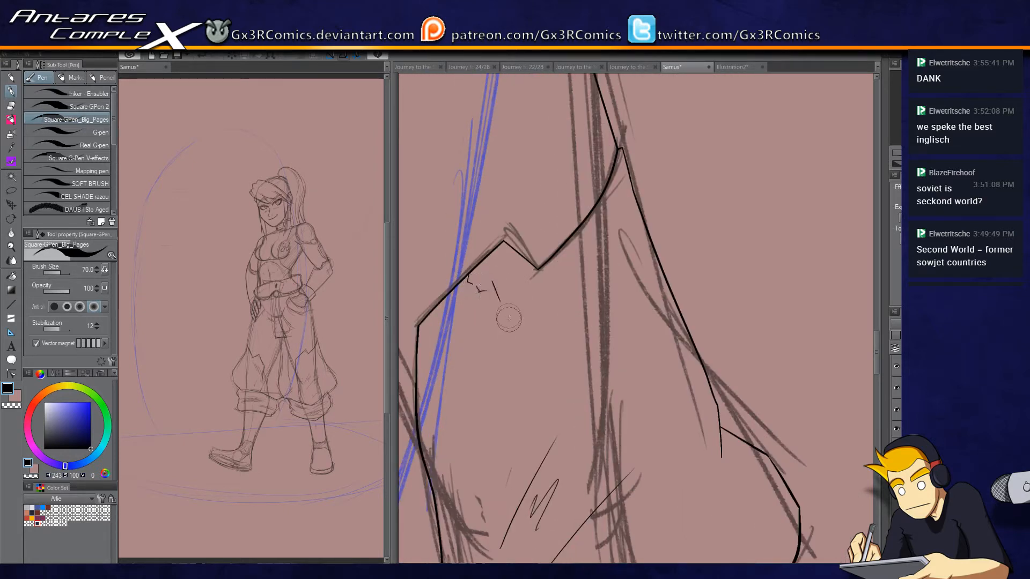
pyautogui.moveTo(476, 287)
pyautogui.mouseDown()
pyautogui.moveTo(545, 325)
pyautogui.moveTo(500, 303)
pyautogui.moveTo(507, 314)
pyautogui.moveTo(504, 297)
pyautogui.moveTo(511, 309)
pyautogui.moveTo(532, 293)
pyautogui.mouseUp()
pyautogui.hotkey('ctrl', 'z')
# Step: Ink short diagonal hatching strokes in the gap between the hanging sash and the pocket, trimming the ends that cross the sash
pyautogui.moveTo(506, 189)
pyautogui.mouseDown()
pyautogui.moveTo(515, 269)
pyautogui.moveTo(554, 329)
pyautogui.moveTo(659, 252)
pyautogui.mouseUp()
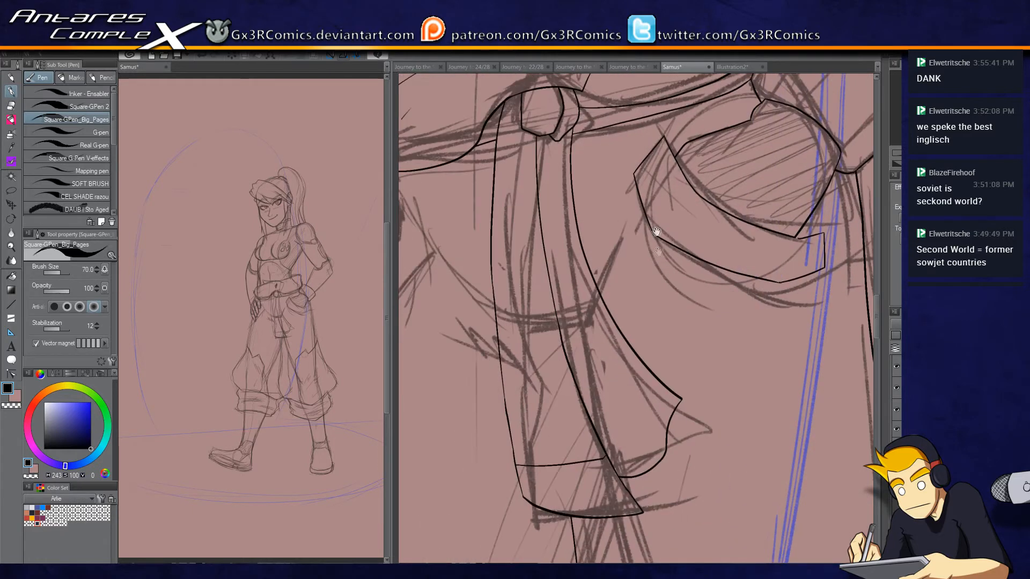
pyautogui.moveTo(600, 285)
pyautogui.mouseDown()
pyautogui.moveTo(608, 238)
pyautogui.moveTo(642, 215)
pyautogui.moveTo(616, 243)
pyautogui.mouseUp()
pyautogui.moveTo(592, 325)
pyautogui.mouseDown()
pyautogui.moveTo(629, 225)
pyautogui.moveTo(605, 298)
pyautogui.moveTo(620, 257)
pyautogui.mouseUp()
pyautogui.moveTo(603, 301); pyautogui.dragTo(627, 216)
pyautogui.press('e')
pyautogui.moveTo(612, 338); pyautogui.dragTo(580, 296)
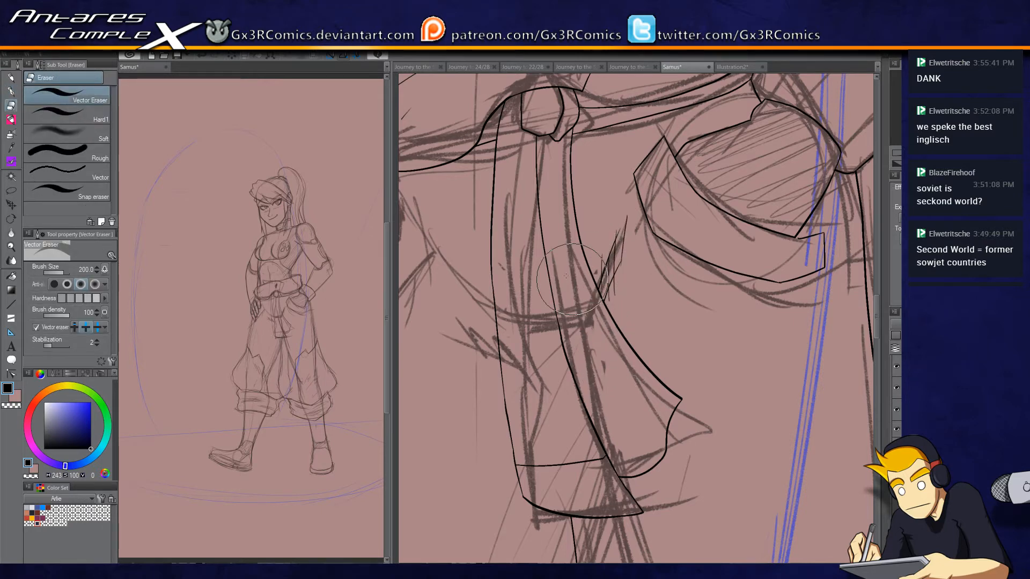
pyautogui.press('p')
# Step: Ink the angular pocket edge around the fingers of the hand on the hip, trimming the overshoot at the trouser contour
pyautogui.moveTo(457, 304); pyautogui.dragTo(631, 323)
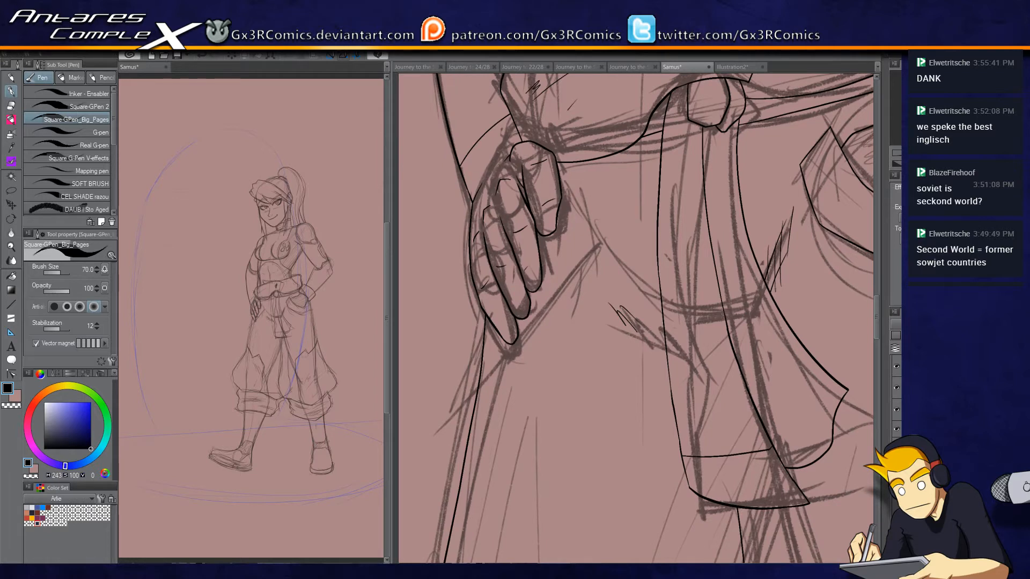
pyautogui.moveTo(491, 372)
pyautogui.mouseDown()
pyautogui.moveTo(527, 354)
pyautogui.moveTo(602, 235)
pyautogui.moveTo(597, 224)
pyautogui.moveTo(589, 250)
pyautogui.moveTo(579, 181)
pyautogui.mouseUp()
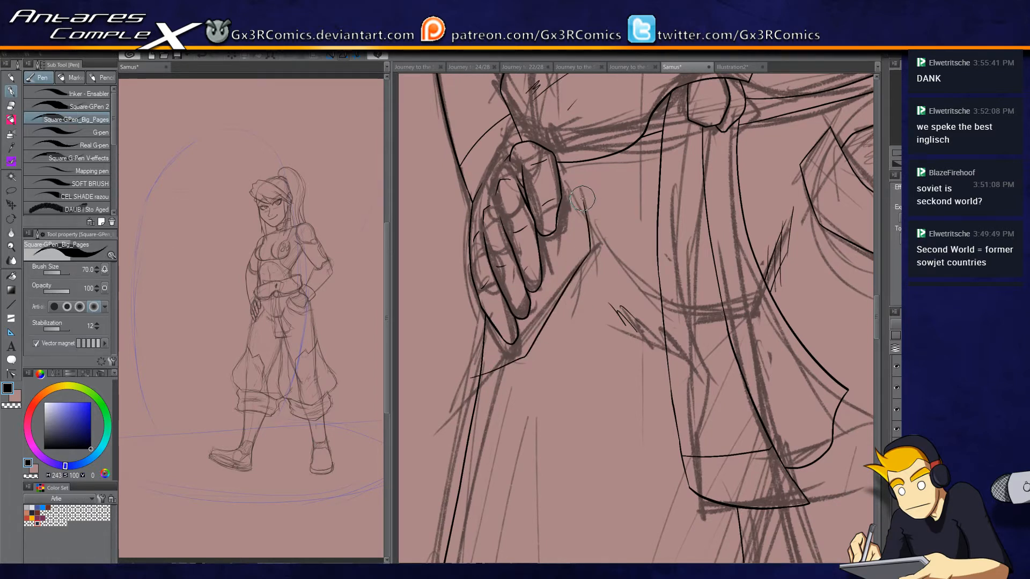
pyautogui.press('e')
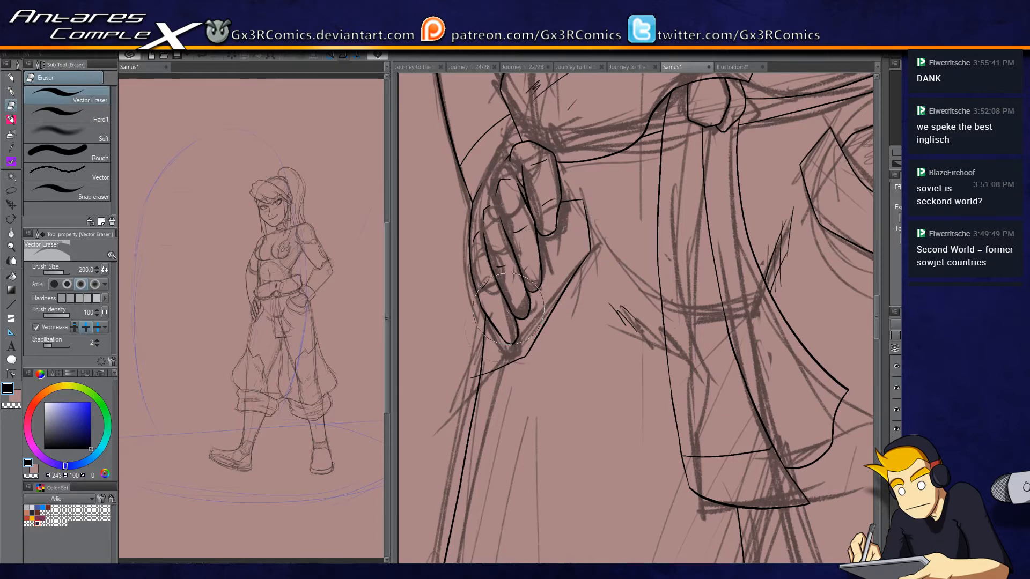
pyautogui.press('p')
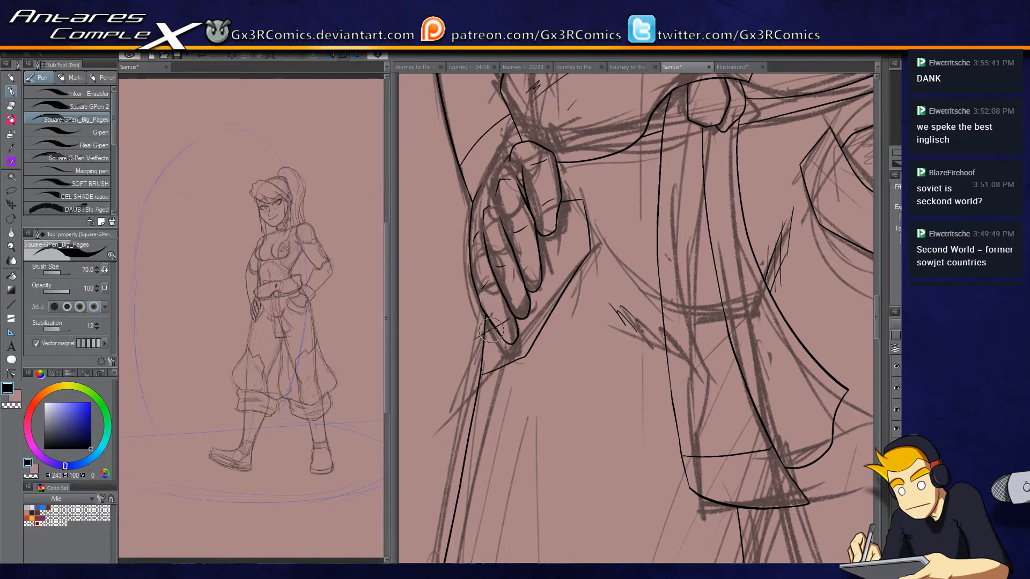
pyautogui.press('e')
pyautogui.press('p')
# Step: Erase and redraw the back-of-head hair contour from the ponytail base down to the ear, trimming the overlapping line ends
pyautogui.moveTo(808, 229)
pyautogui.mouseDown()
pyautogui.moveTo(562, 248)
pyautogui.moveTo(548, 202)
pyautogui.moveTo(658, 306)
pyautogui.moveTo(604, 417)
pyautogui.moveTo(603, 473)
pyautogui.mouseUp()
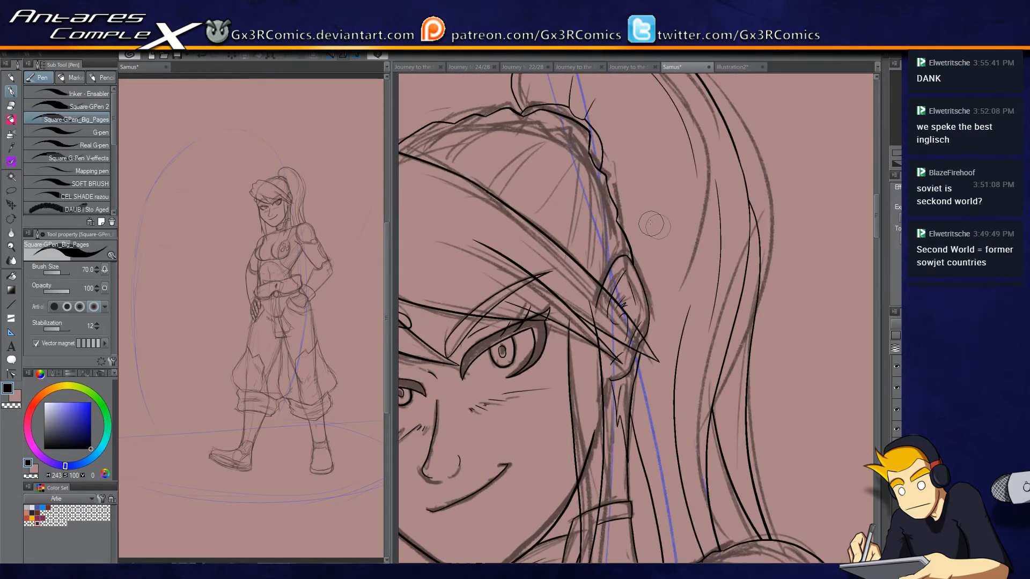
pyautogui.scroll(2, 612, 252)
pyautogui.press('e')
pyautogui.moveTo(617, 284); pyautogui.dragTo(574, 107)
pyautogui.press('p')
pyautogui.moveTo(575, 150)
pyautogui.mouseDown()
pyautogui.moveTo(561, 107)
pyautogui.moveTo(601, 156)
pyautogui.moveTo(634, 332)
pyautogui.mouseUp()
pyautogui.press('e')
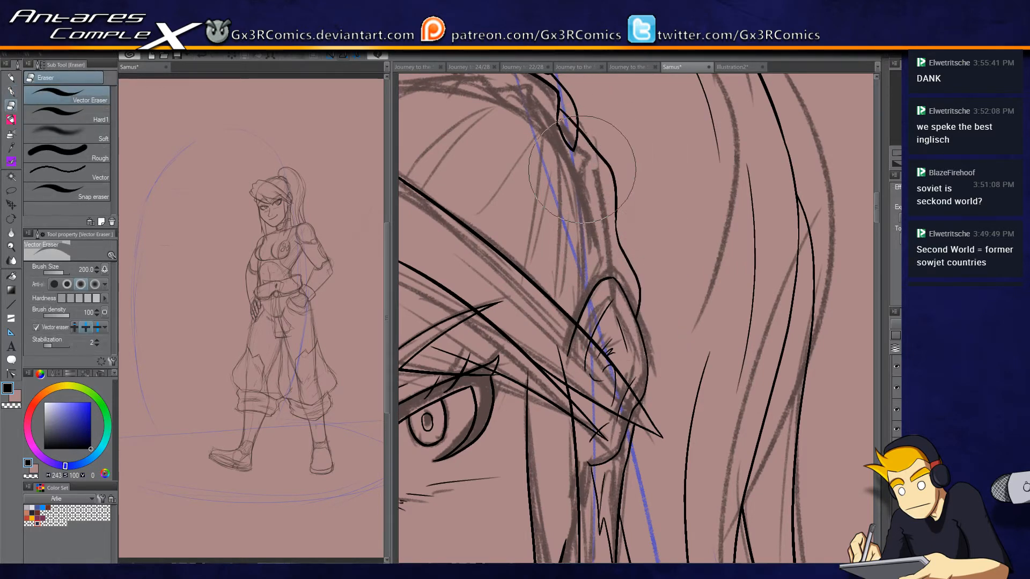
pyautogui.press('p')
pyautogui.moveTo(534, 75)
pyautogui.mouseDown()
pyautogui.moveTo(574, 148)
pyautogui.moveTo(559, 127)
pyautogui.mouseUp()
pyautogui.press('e')
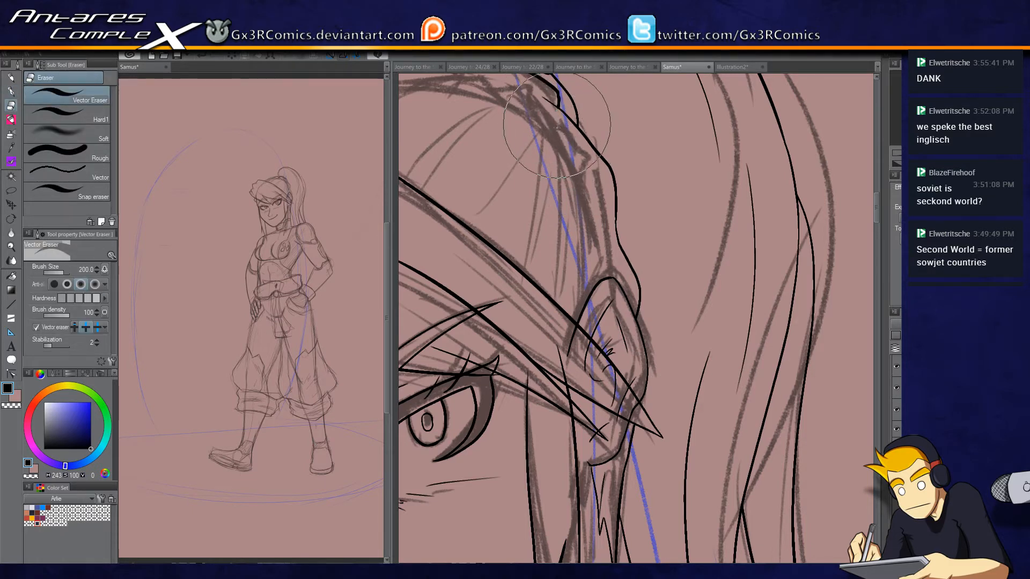
pyautogui.press('p')
# Step: Clean up the hair outline near the ponytail base and ink short strands at the front of the crown behind the fringe
pyautogui.moveTo(524, 212); pyautogui.dragTo(630, 411)
pyautogui.press('e')
pyautogui.moveTo(665, 290)
pyautogui.mouseDown()
pyautogui.moveTo(676, 332)
pyautogui.moveTo(713, 354)
pyautogui.mouseUp()
pyautogui.press('p')
pyautogui.moveTo(565, 270)
pyautogui.mouseDown()
pyautogui.moveTo(520, 295)
pyautogui.moveTo(669, 243)
pyautogui.moveTo(578, 270)
pyautogui.mouseUp()
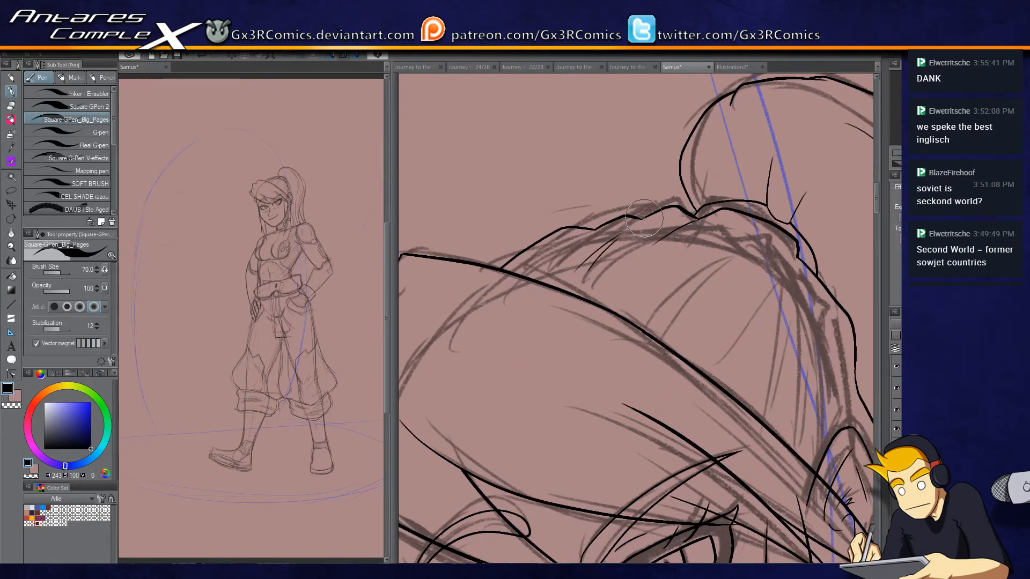
pyautogui.moveTo(555, 332); pyautogui.dragTo(589, 266)
pyautogui.press('e')
pyautogui.moveTo(569, 313); pyautogui.dragTo(550, 321)
pyautogui.press('p')
pyautogui.moveTo(565, 250); pyautogui.dragTo(530, 298)
# Step: Ink thin strands across the middle and back of the crown, converging toward the ponytail base, and trim their ends
pyautogui.moveTo(789, 289)
pyautogui.mouseDown()
pyautogui.moveTo(783, 421)
pyautogui.moveTo(798, 327)
pyautogui.moveTo(803, 425)
pyautogui.mouseUp()
pyautogui.hotkey('ctrl', 'z')
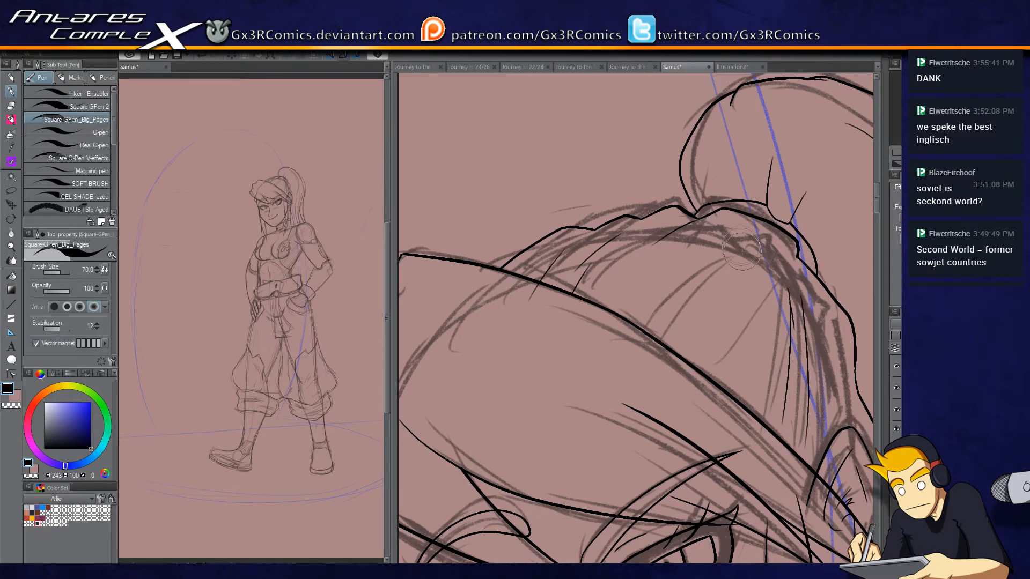
pyautogui.moveTo(734, 257); pyautogui.dragTo(627, 426)
pyautogui.press('e')
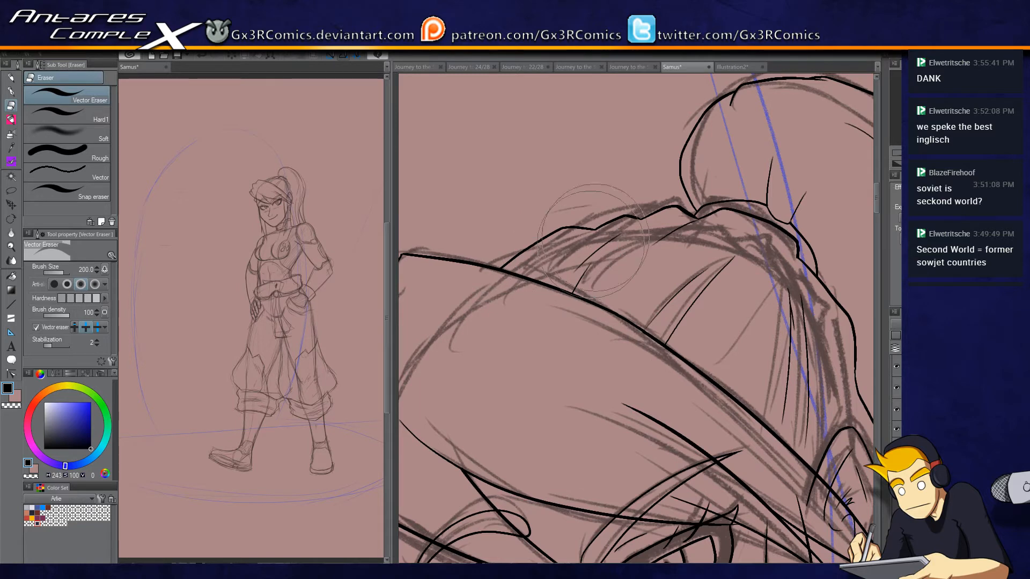
pyautogui.press('p')
pyautogui.press('e')
pyautogui.press('p')
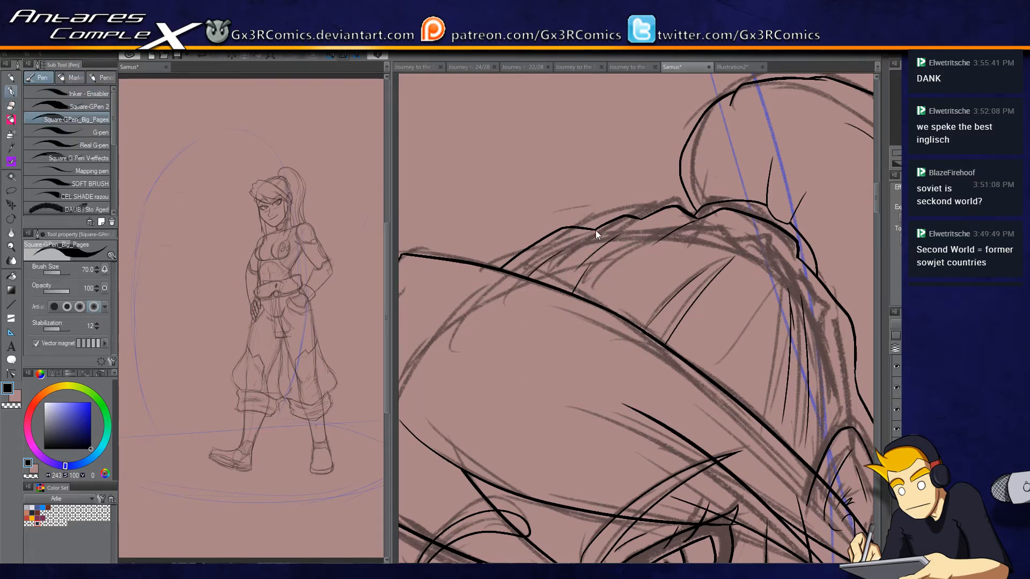
# Step: Ink short accent strands at the ponytail base and thin lines down the ponytail's inner side beside the ear
pyautogui.moveTo(708, 174); pyautogui.dragTo(568, 262)
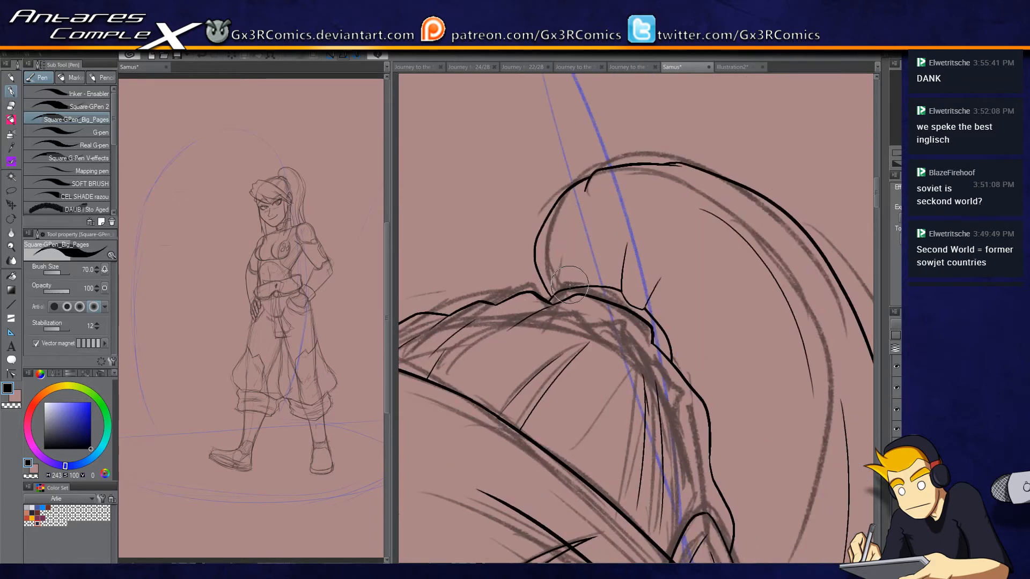
pyautogui.moveTo(708, 380); pyautogui.dragTo(617, 280)
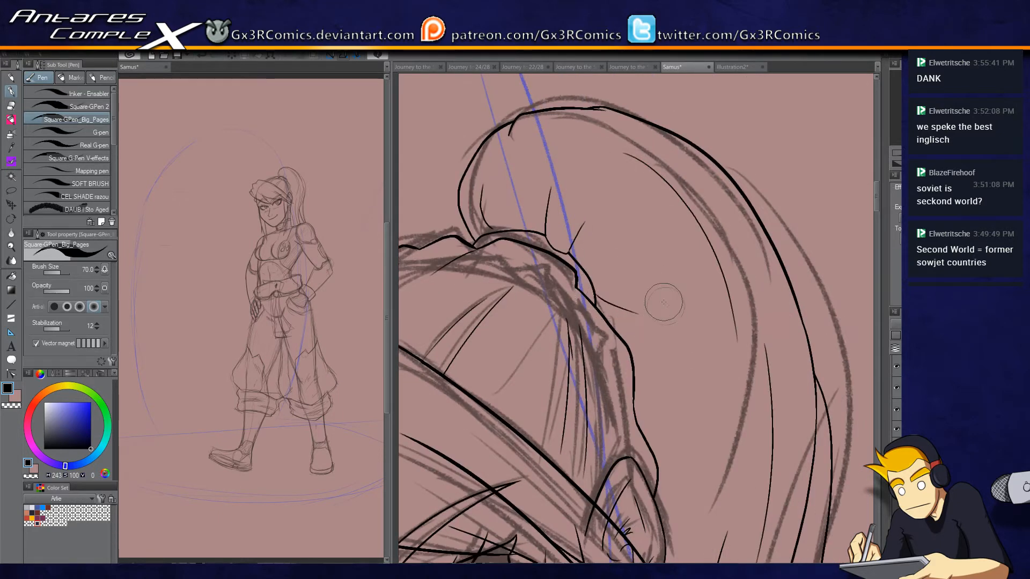
pyautogui.moveTo(679, 305); pyautogui.dragTo(685, 227)
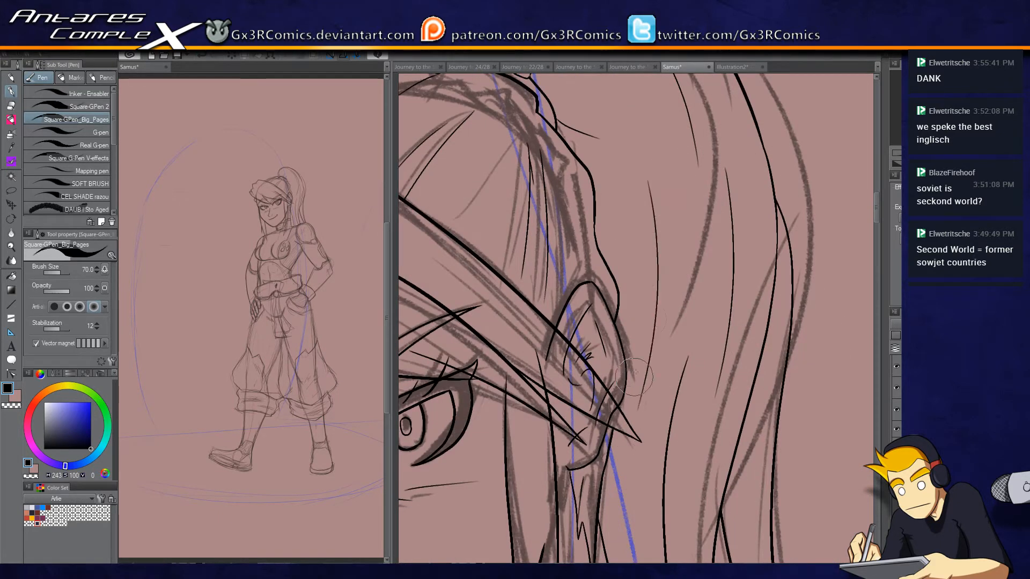
pyautogui.moveTo(639, 157); pyautogui.dragTo(653, 310)
pyautogui.moveTo(648, 365); pyautogui.dragTo(645, 408)
pyautogui.moveTo(637, 509); pyautogui.dragTo(636, 316)
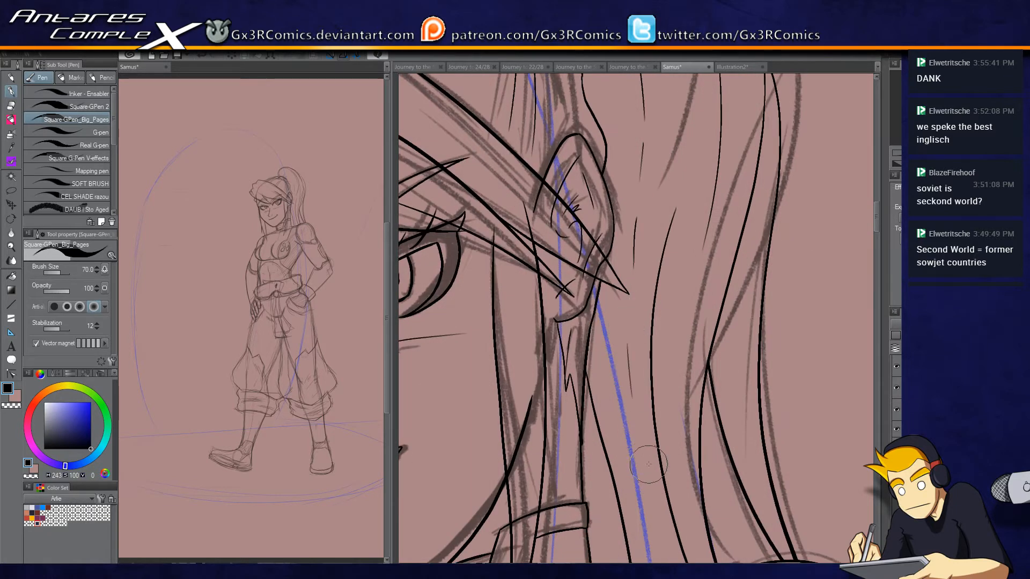
pyautogui.moveTo(644, 461); pyautogui.dragTo(651, 266)
# Step: Ink the curved nostril line beside the nose and add a small mark near the raised corner of the mouth
pyautogui.moveTo(552, 341); pyautogui.dragTo(670, 317)
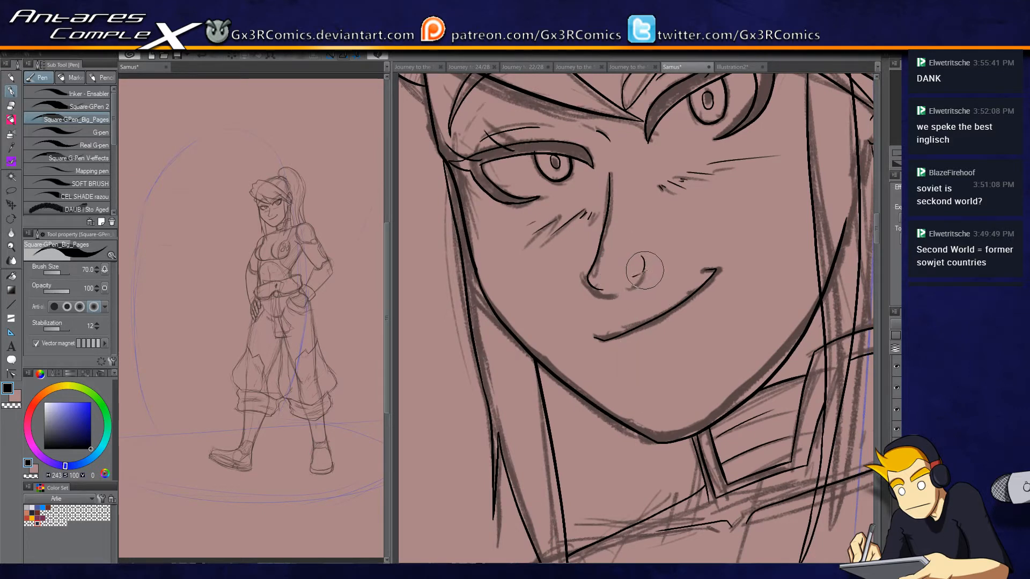
pyautogui.moveTo(630, 278); pyautogui.dragTo(644, 271)
pyautogui.scroll(-3, 623, 466)
pyautogui.scroll(3, 629, 456)
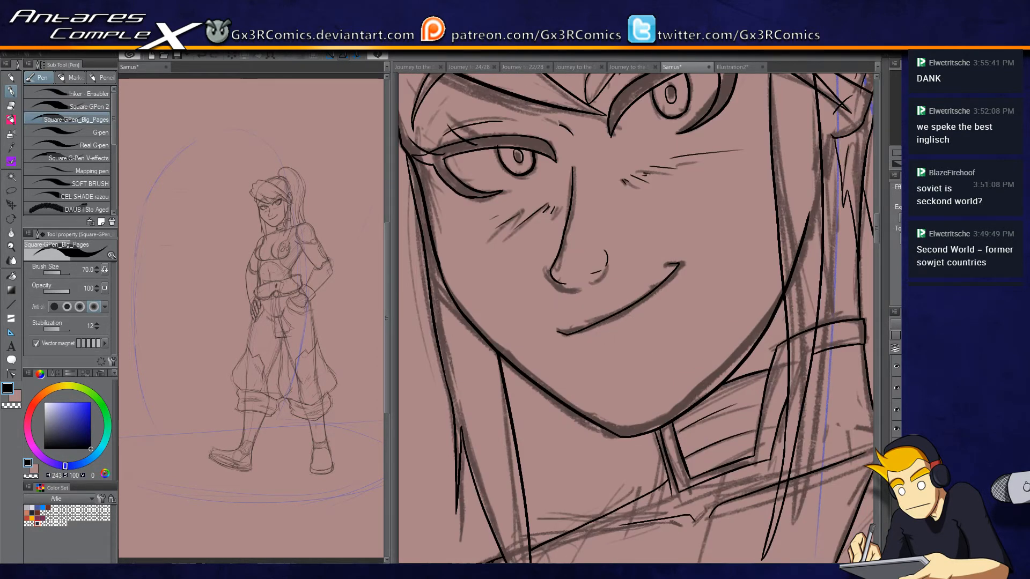
pyautogui.moveTo(676, 253); pyautogui.dragTo(682, 252)
# Step: Ink short detail strokes inside the knee panel and down the shin of the leg with the side-view shoe
pyautogui.scroll(-3, 573, 377)
pyautogui.scroll(2, 573, 377)
pyautogui.moveTo(569, 536); pyautogui.dragTo(572, 323)
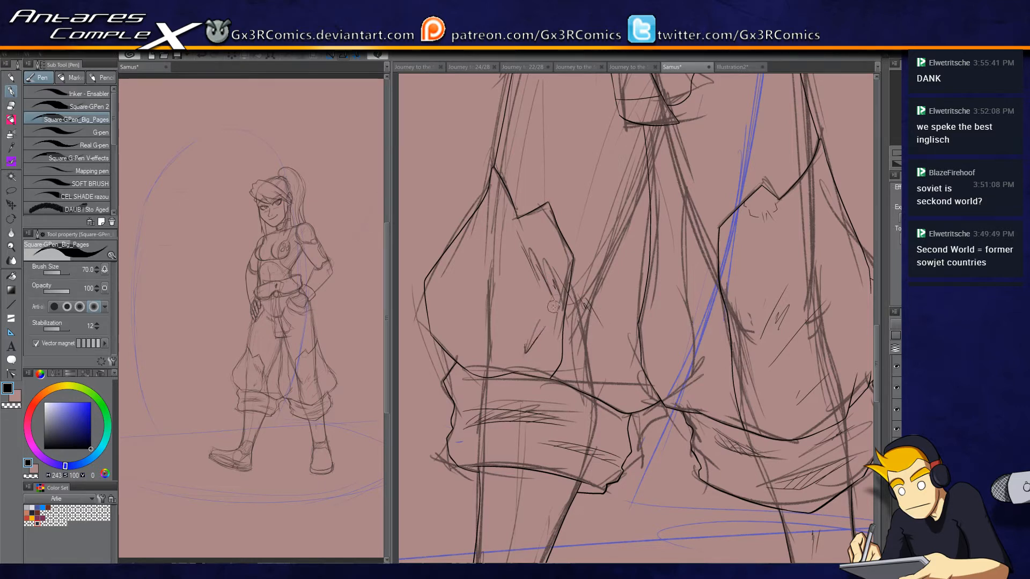
pyautogui.scroll(3, 482, 368)
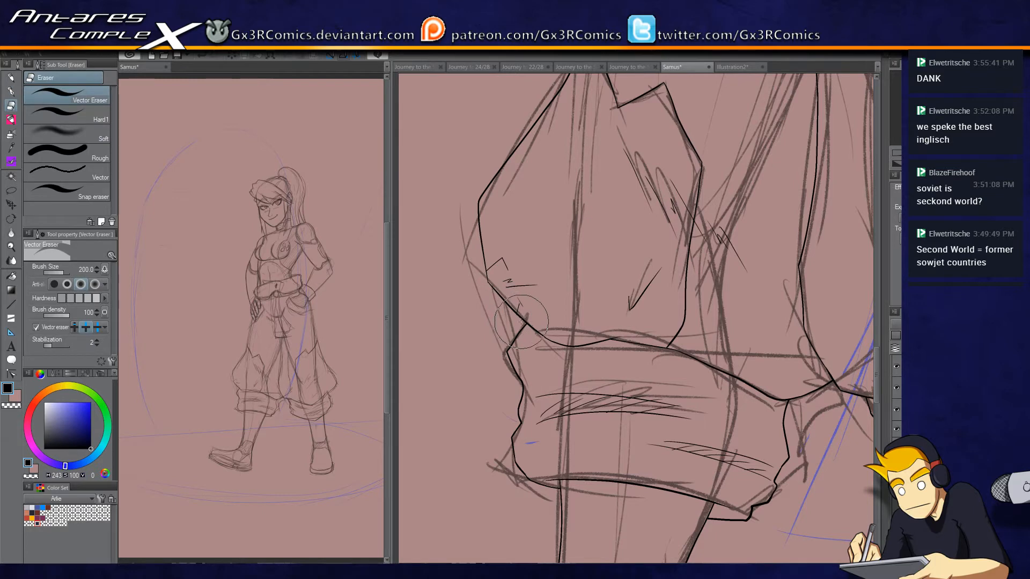
pyautogui.moveTo(597, 486); pyautogui.dragTo(706, 394)
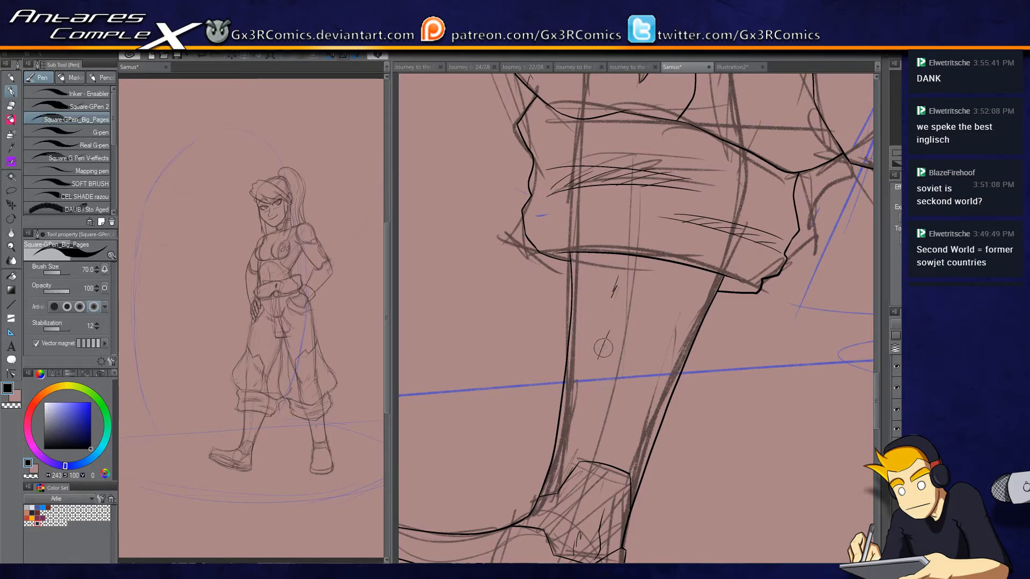
pyautogui.moveTo(591, 483); pyautogui.dragTo(639, 396)
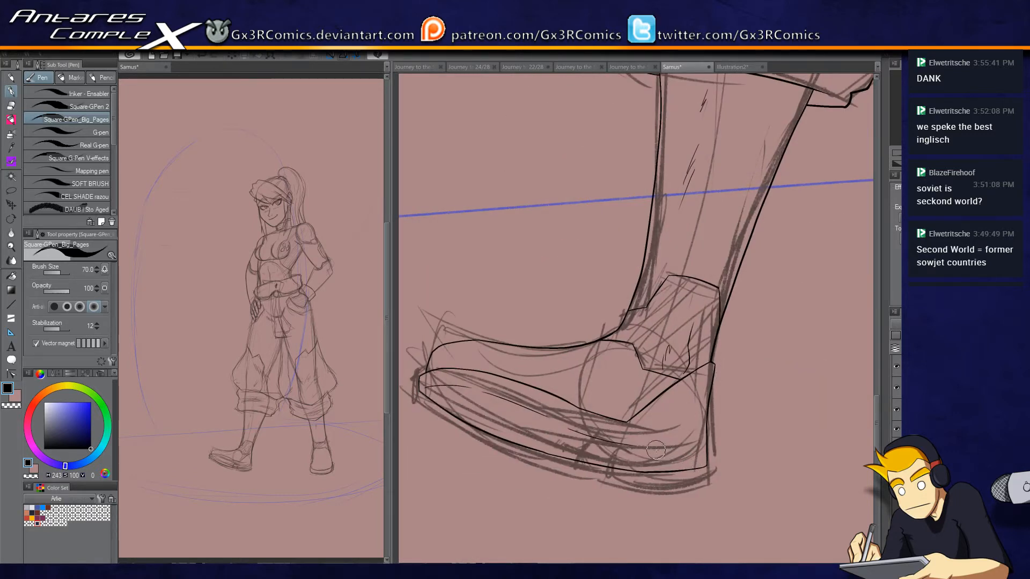
# Step: Ink a long inner contour along the side-view shoe's sole from the rounded toe toward the heel, redoing the curve until it fits
pyautogui.scroll(2, 684, 471)
pyautogui.moveTo(685, 470); pyautogui.dragTo(727, 387)
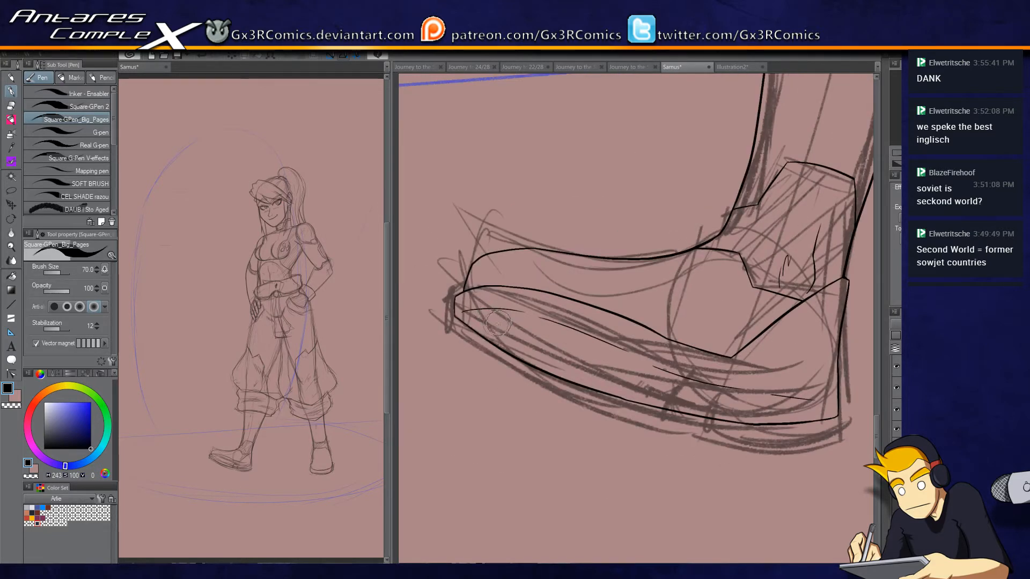
pyautogui.moveTo(473, 327); pyautogui.dragTo(596, 363)
pyautogui.hotkey('ctrl', 'z')
pyautogui.moveTo(481, 331)
pyautogui.mouseDown()
pyautogui.moveTo(520, 321)
pyautogui.moveTo(692, 389)
pyautogui.mouseUp()
pyautogui.hotkey('ctrl', 'z')
pyautogui.moveTo(600, 355); pyautogui.dragTo(782, 408)
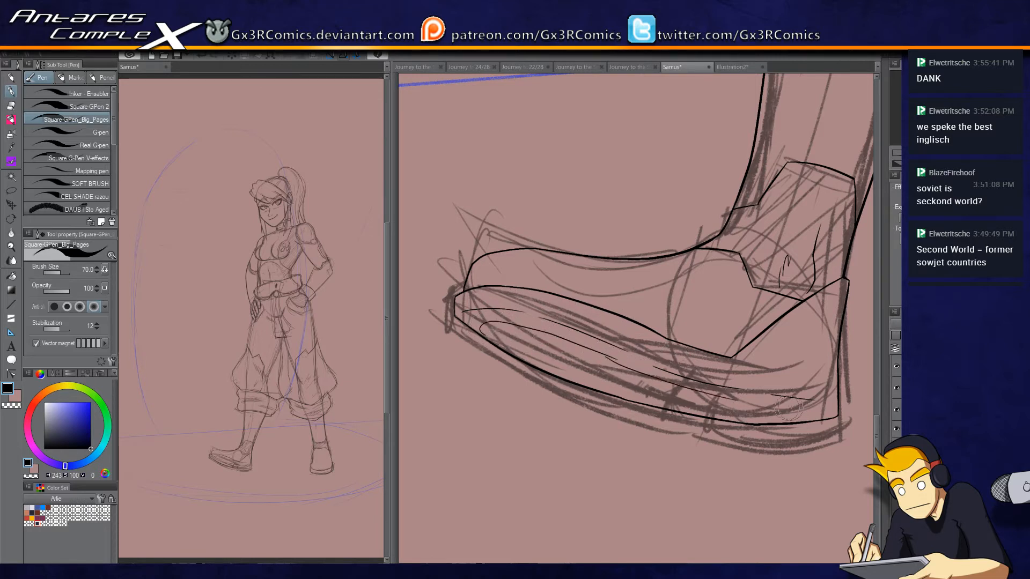
pyautogui.hotkey('ctrl', 'z')
pyautogui.moveTo(606, 356); pyautogui.dragTo(754, 396)
pyautogui.hotkey('ctrl', 'z')
pyautogui.moveTo(613, 360); pyautogui.dragTo(793, 410)
pyautogui.hotkey('ctrl', 'z')
pyautogui.moveTo(601, 348); pyautogui.dragTo(757, 401)
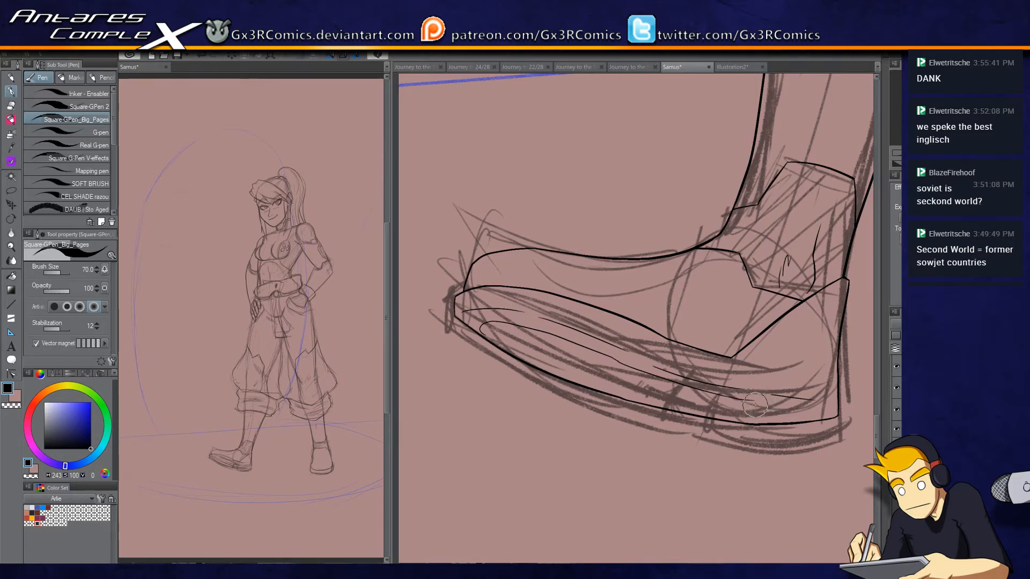
pyautogui.moveTo(748, 405); pyautogui.dragTo(677, 427)
pyautogui.hotkey('ctrl', 'z')
# Step: Hatch the sole area below the inner contour of the side-view shoe with thin diagonal lines, trimming stray ends at the edges
pyautogui.press('e')
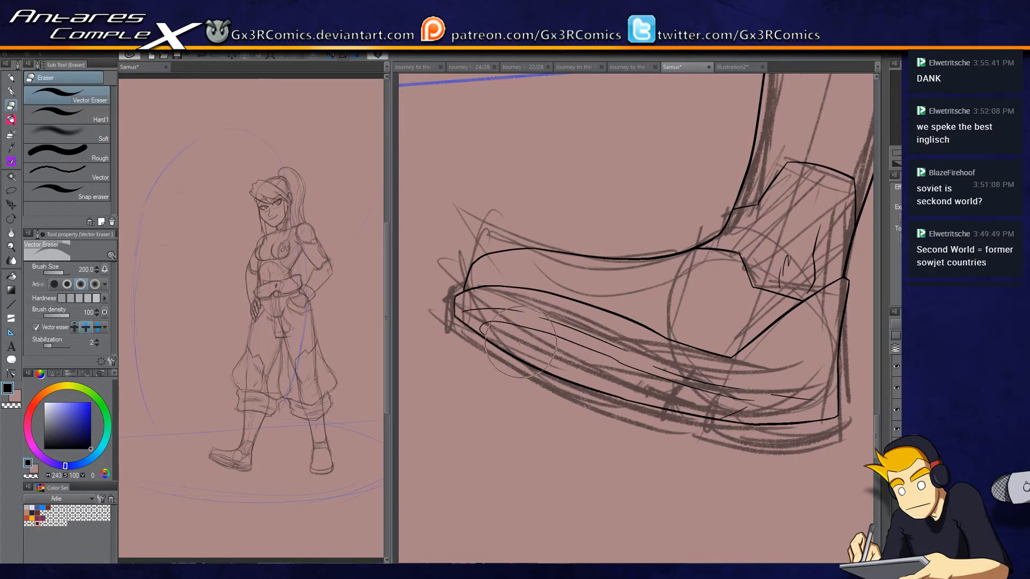
pyautogui.press('p')
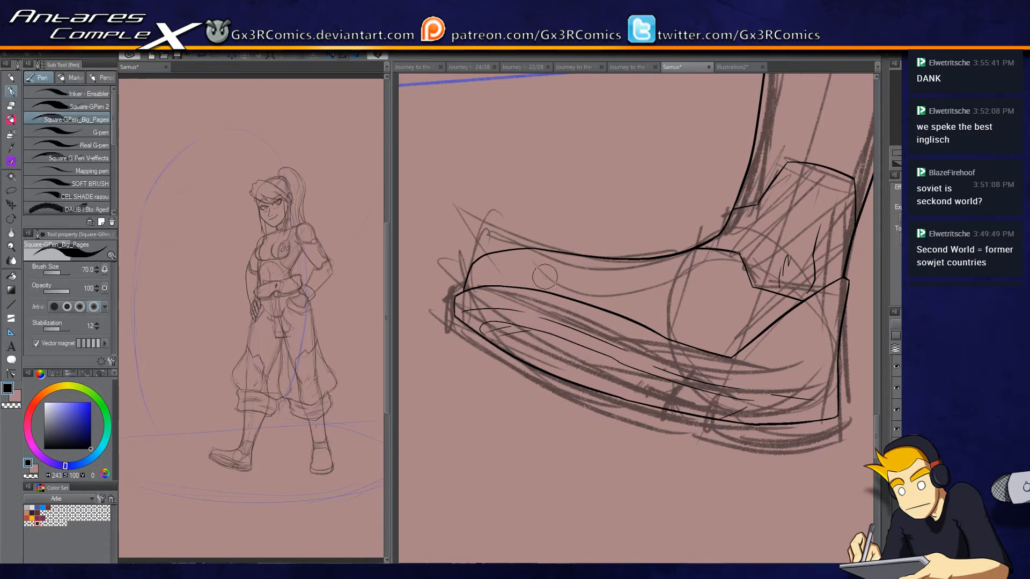
pyautogui.moveTo(482, 327)
pyautogui.mouseDown()
pyautogui.moveTo(536, 332)
pyautogui.moveTo(612, 363)
pyautogui.mouseUp()
pyautogui.moveTo(515, 351); pyautogui.dragTo(649, 376)
pyautogui.moveTo(563, 379)
pyautogui.mouseDown()
pyautogui.moveTo(642, 378)
pyautogui.moveTo(708, 405)
pyautogui.mouseUp()
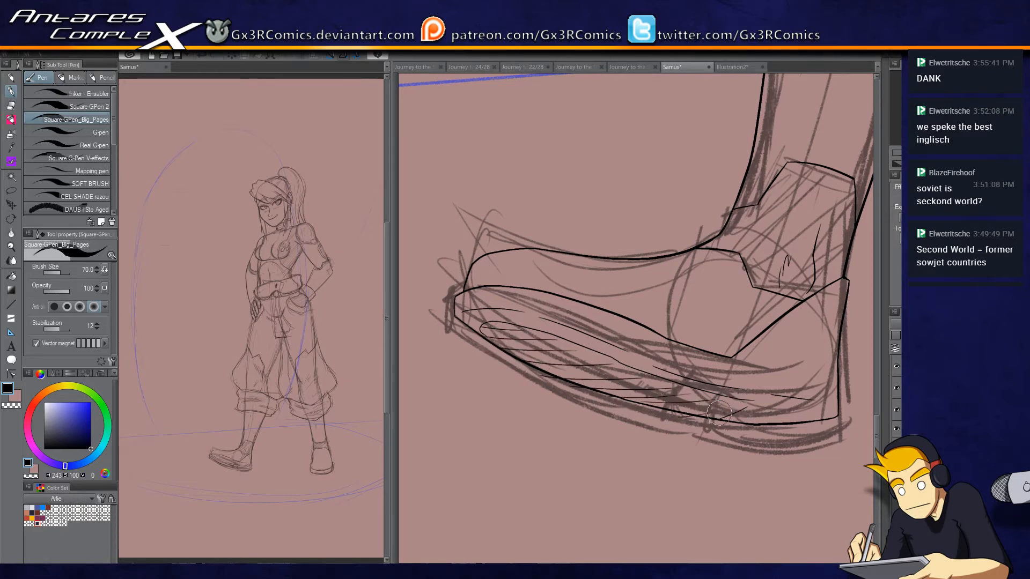
pyautogui.press('e')
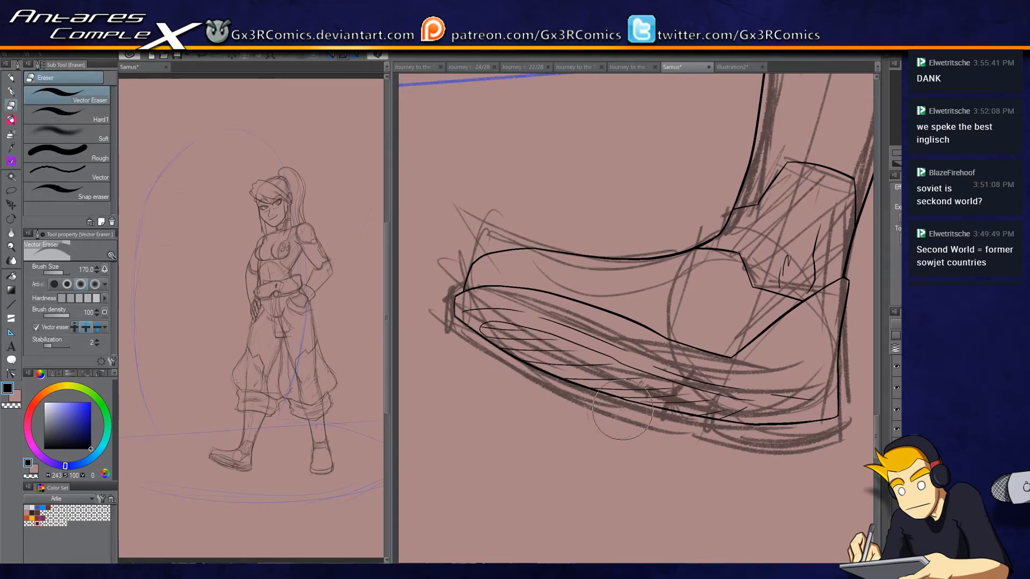
pyautogui.press('p')
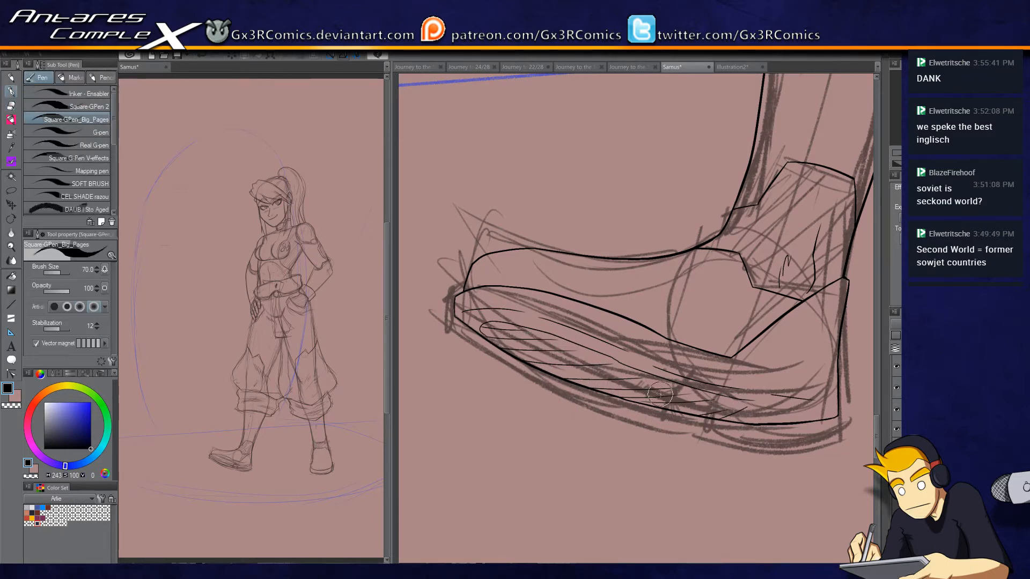
# Step: Ink small jagged nick marks near the toe and middle of the side-view shoe's sole, between its upper edge and the inner contour
pyautogui.moveTo(778, 321); pyautogui.dragTo(689, 361)
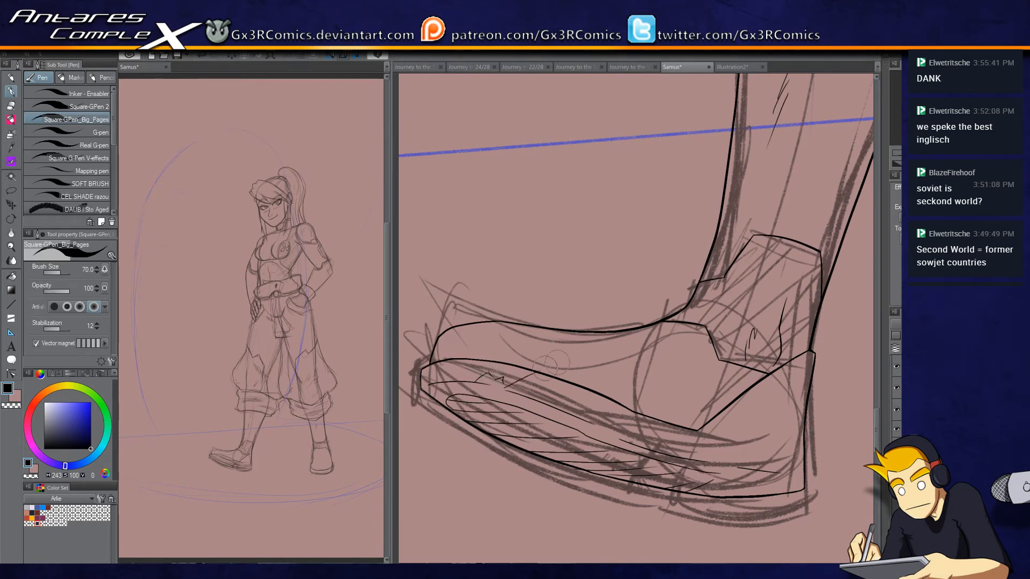
pyautogui.press('e')
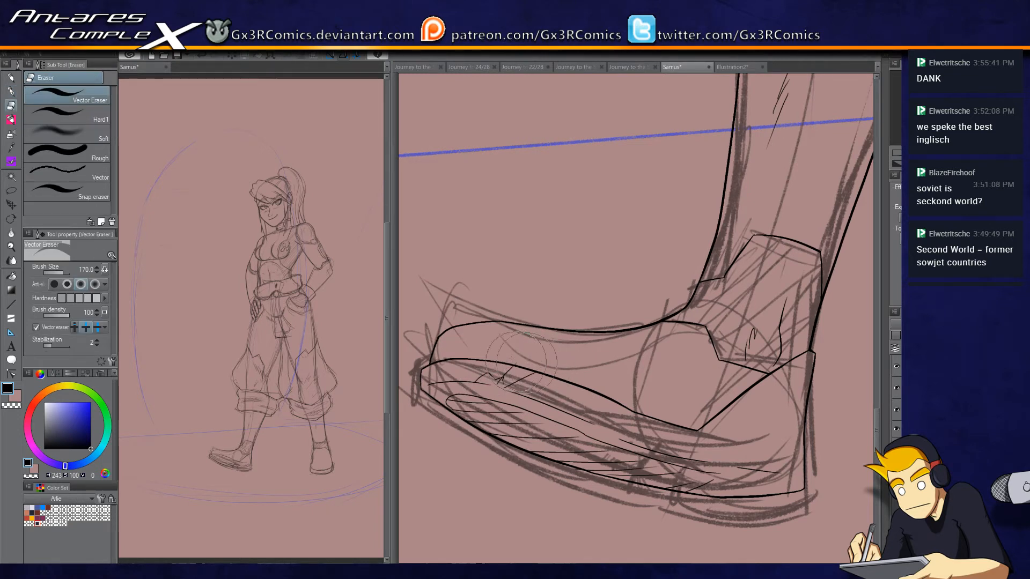
pyautogui.press('p')
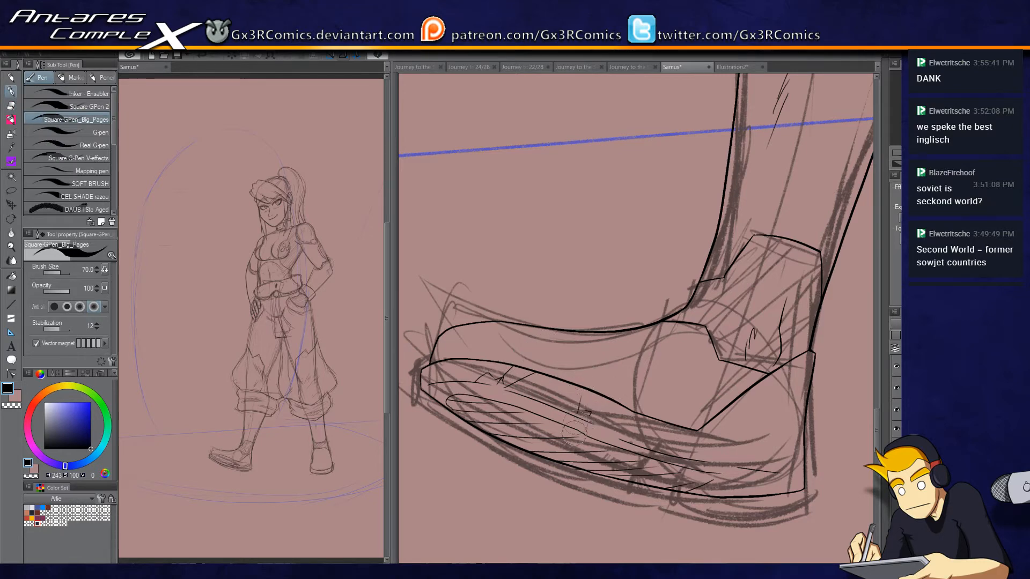
# Step: Ink a thin curved contour inside the wrist cuff of the arm resting on the hip, following the cuff's edge nearest the hand
pyautogui.moveTo(680, 410); pyautogui.dragTo(567, 465)
pyautogui.moveTo(668, 264); pyautogui.dragTo(619, 379)
pyautogui.moveTo(682, 198); pyautogui.dragTo(594, 453)
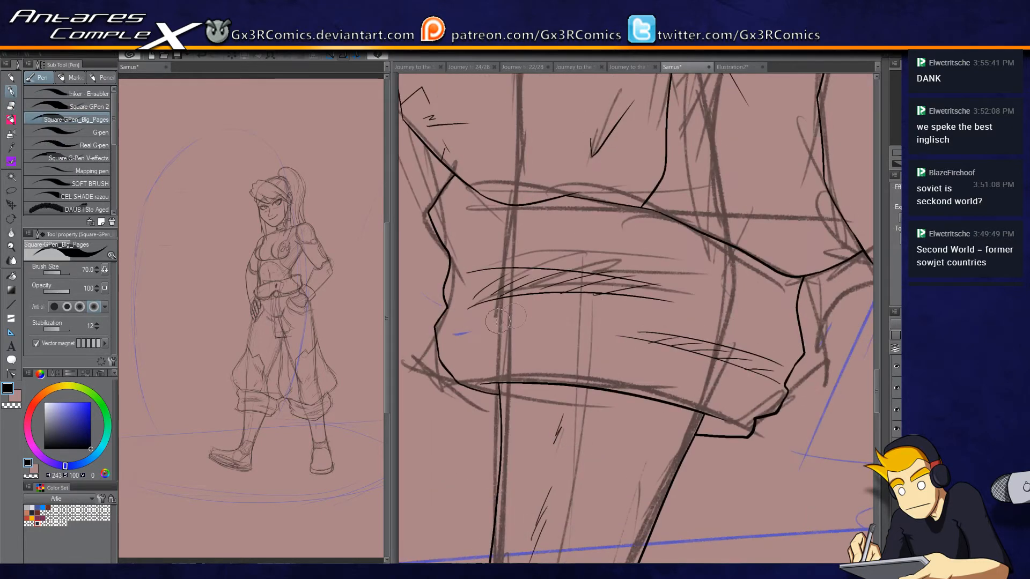
pyautogui.moveTo(536, 207); pyautogui.dragTo(506, 402)
pyautogui.scroll(-2, 737, 297)
pyautogui.moveTo(772, 356); pyautogui.dragTo(607, 398)
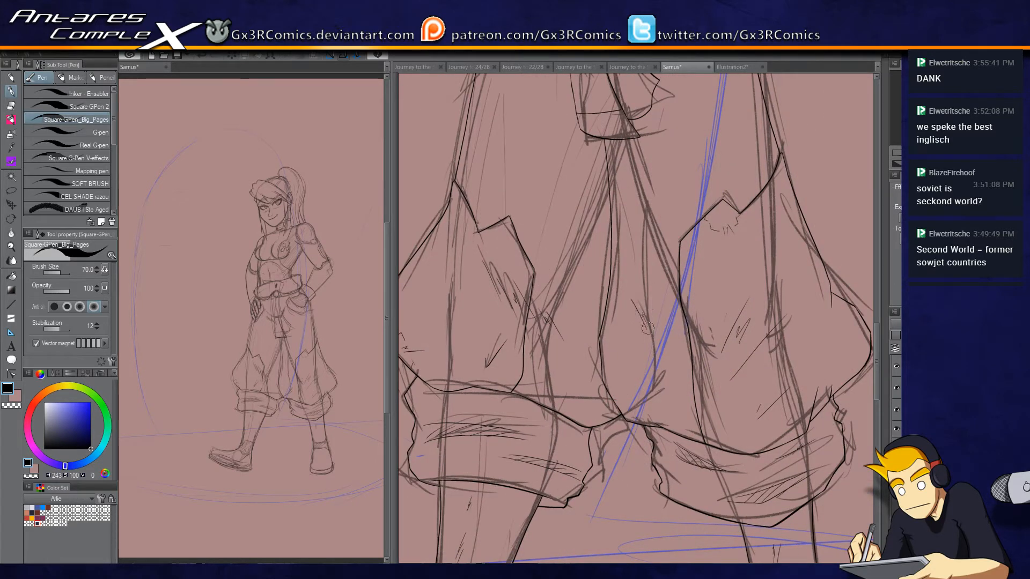
pyautogui.moveTo(570, 300); pyautogui.dragTo(586, 397)
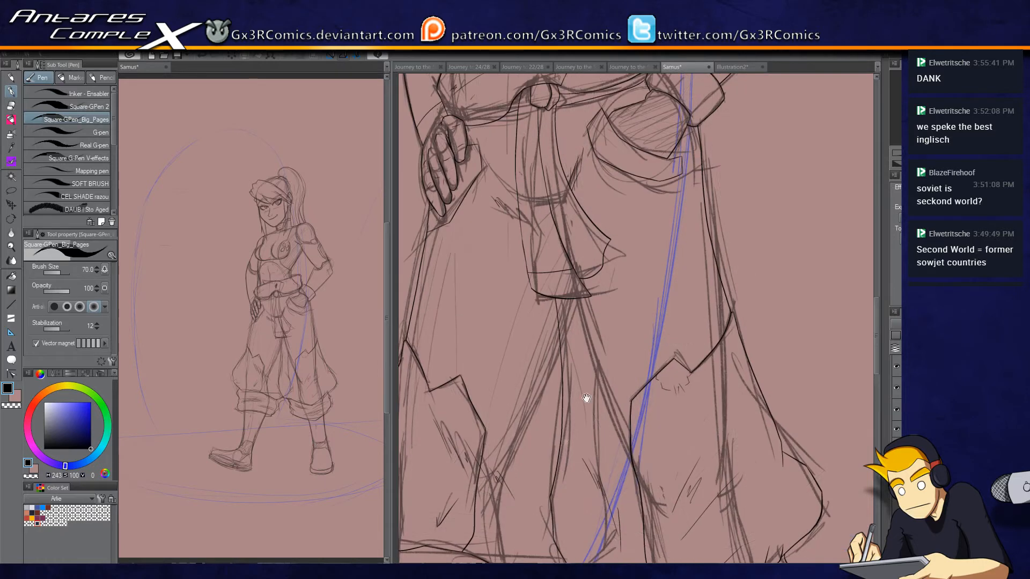
pyautogui.moveTo(602, 306); pyautogui.dragTo(569, 447)
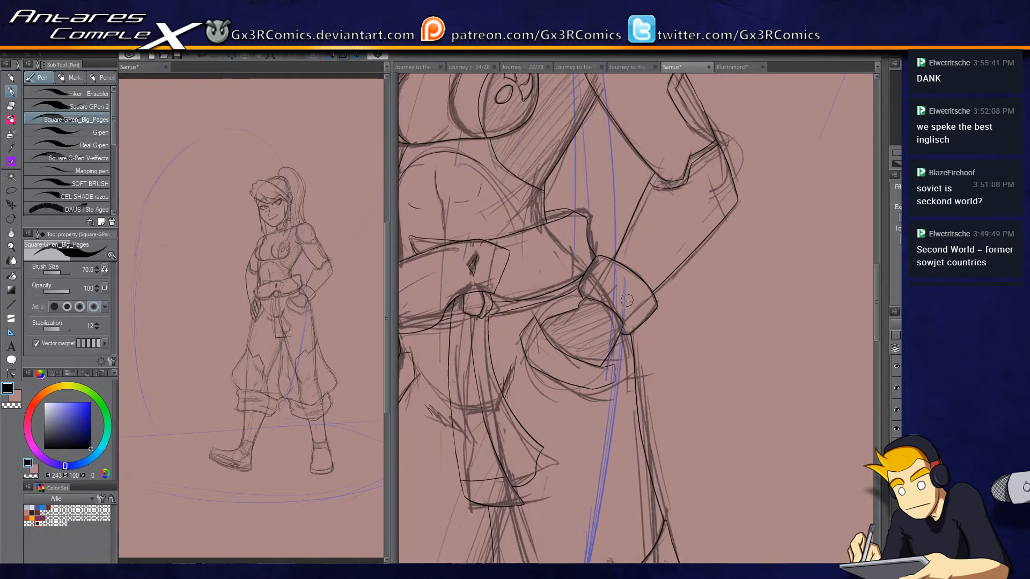
pyautogui.scroll(4, 625, 306)
pyautogui.moveTo(483, 232); pyautogui.dragTo(584, 282)
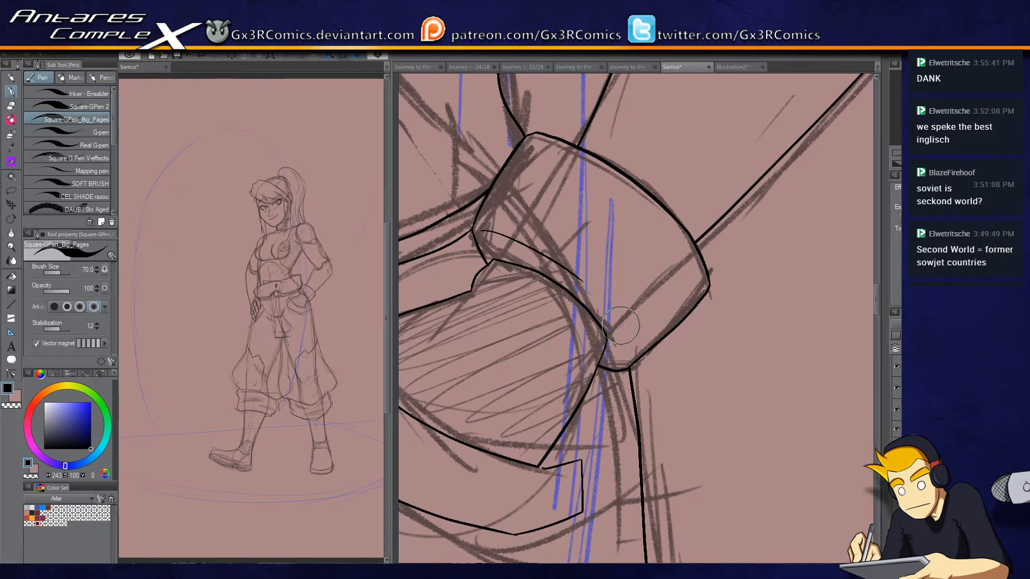
pyautogui.moveTo(603, 320); pyautogui.dragTo(608, 341)
# Step: Ink a second, longer curved line across the middle of the wrist cuff, undoing and redrawing strokes to refine it
pyautogui.moveTo(476, 183)
pyautogui.mouseDown()
pyautogui.moveTo(601, 232)
pyautogui.moveTo(622, 300)
pyautogui.moveTo(650, 305)
pyautogui.moveTo(692, 419)
pyautogui.mouseUp()
pyautogui.scroll(2, 627, 234)
pyautogui.hotkey('ctrl', 'z')
pyautogui.hotkey('ctrl', 'z')
pyautogui.moveTo(590, 225); pyautogui.dragTo(626, 280)
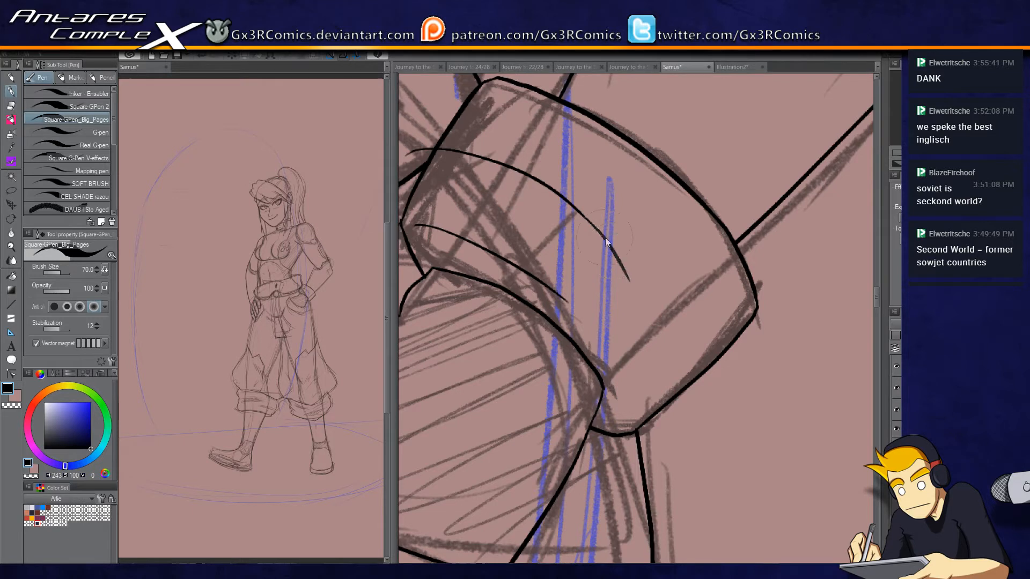
# Step: Undo the trim curve across the wrist cuff and redraw it as a flatter curve along the sketch
pyautogui.hotkey('ctrl', 'z')
pyautogui.moveTo(576, 208); pyautogui.dragTo(620, 263)
pyautogui.hotkey('ctrl', 'z')
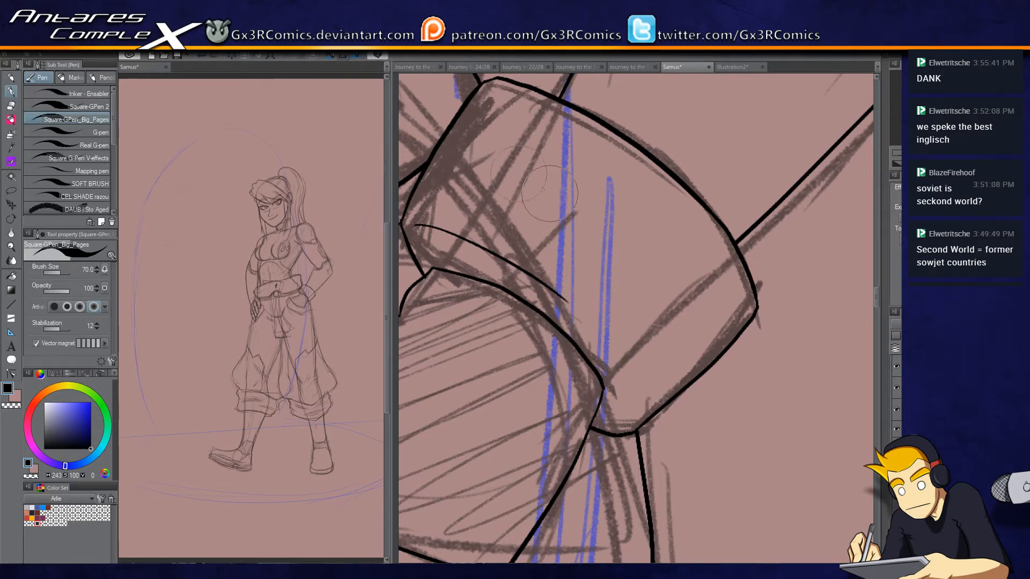
pyautogui.moveTo(417, 143); pyautogui.dragTo(573, 215)
pyautogui.hotkey('ctrl', 'z')
pyautogui.moveTo(412, 146); pyautogui.dragTo(597, 228)
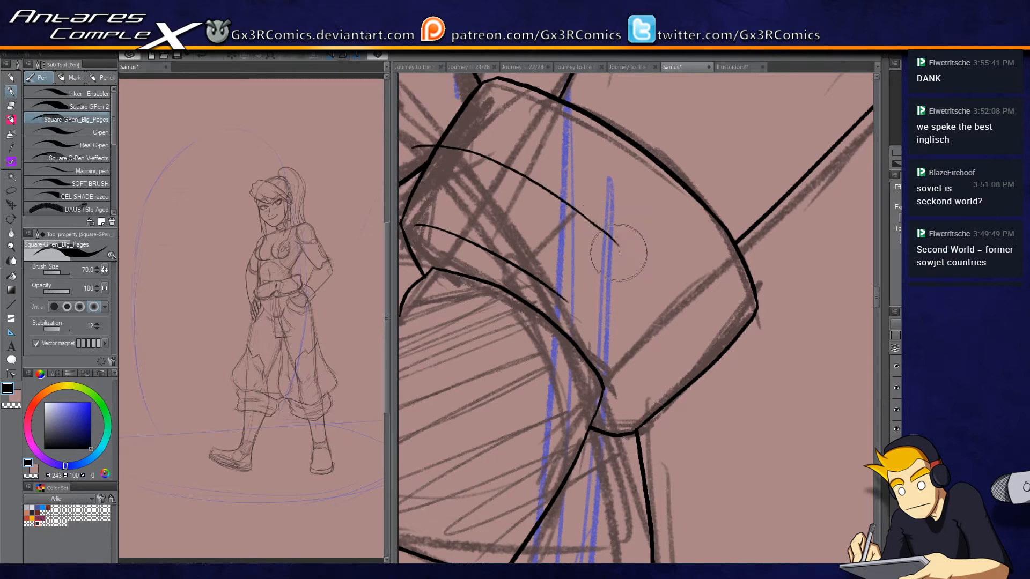
# Step: Ink the rounded notch continuing the trim line to the cuff's lower edge, and erase the overshooting ends at the cuff outline
pyautogui.moveTo(595, 225); pyautogui.dragTo(692, 343)
pyautogui.hotkey('ctrl', 'z')
pyautogui.hotkey('ctrl', 'z')
pyautogui.hotkey('ctrl', 'z')
pyautogui.moveTo(615, 247)
pyautogui.mouseDown()
pyautogui.moveTo(604, 294)
pyautogui.moveTo(665, 332)
pyautogui.moveTo(694, 303)
pyautogui.moveTo(690, 329)
pyautogui.moveTo(684, 325)
pyautogui.moveTo(708, 397)
pyautogui.mouseUp()
pyautogui.press('e')
pyautogui.click(706, 387)
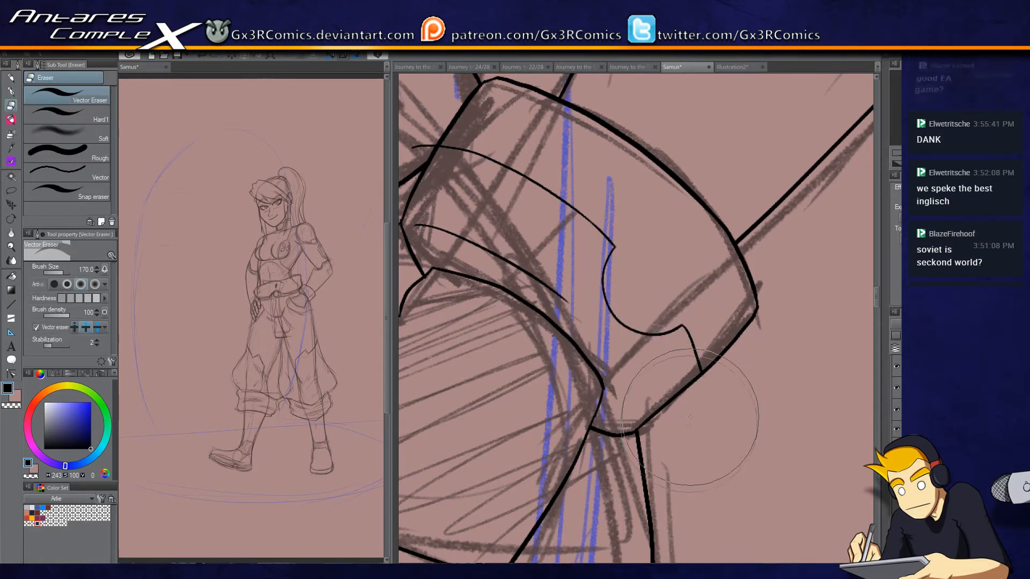
pyautogui.click(448, 140)
pyautogui.press('p')
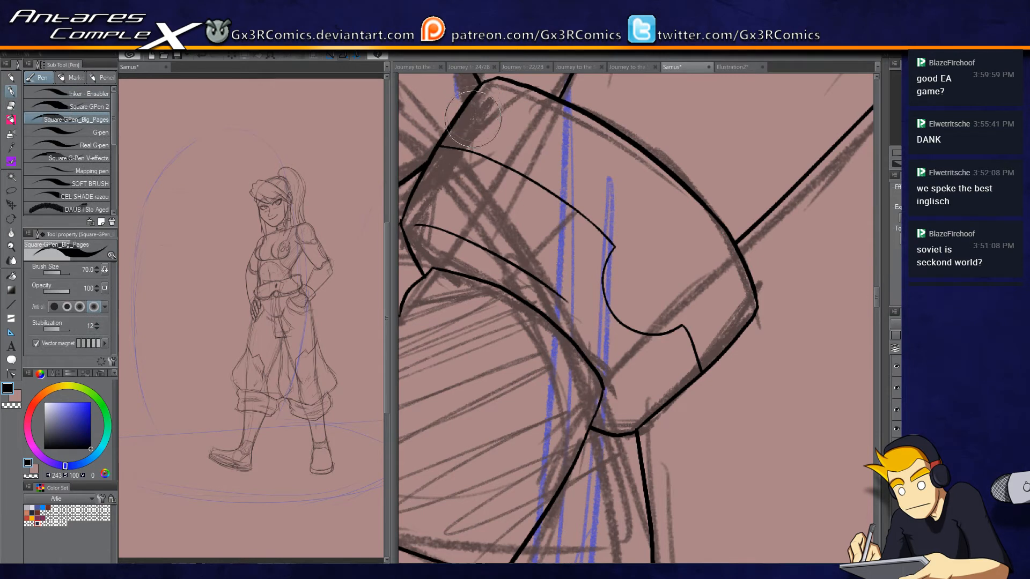
# Step: Ink a second trim line parallel to the first, following the notch down to the cuff's lower edge
pyautogui.moveTo(453, 125)
pyautogui.mouseDown()
pyautogui.moveTo(580, 183)
pyautogui.moveTo(629, 232)
pyautogui.mouseUp()
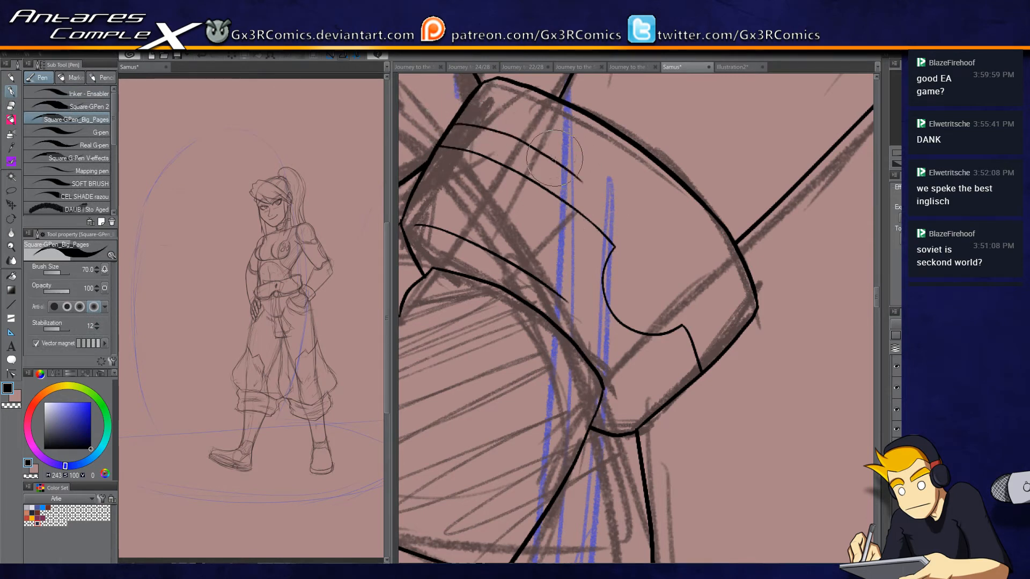
pyautogui.hotkey('ctrl', 'z')
pyautogui.moveTo(574, 177); pyautogui.dragTo(637, 250)
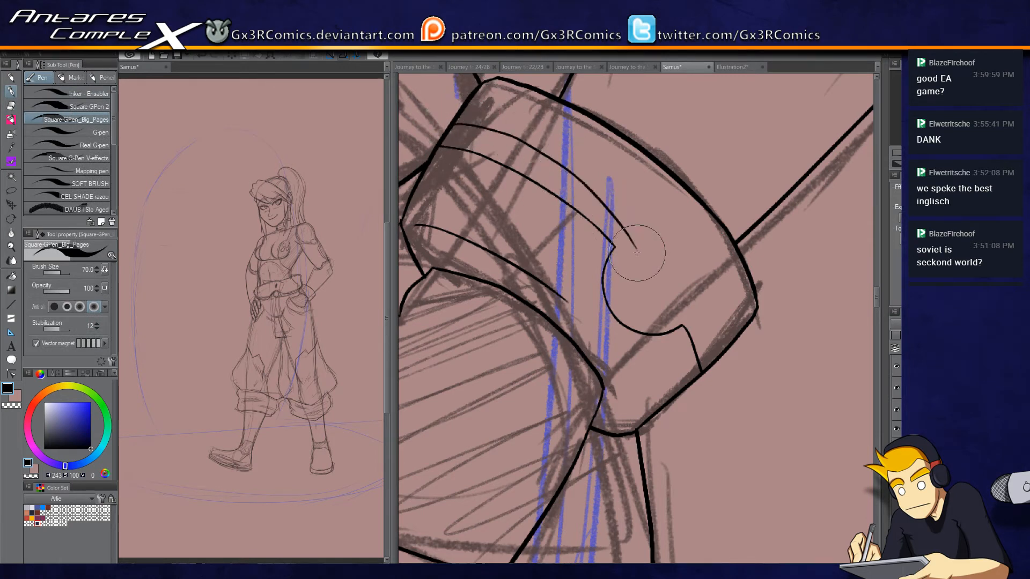
pyautogui.hotkey('ctrl', 'z')
pyautogui.moveTo(584, 182)
pyautogui.mouseDown()
pyautogui.moveTo(633, 235)
pyautogui.moveTo(611, 328)
pyautogui.moveTo(639, 343)
pyautogui.moveTo(697, 315)
pyautogui.mouseUp()
pyautogui.scroll(2, 641, 274)
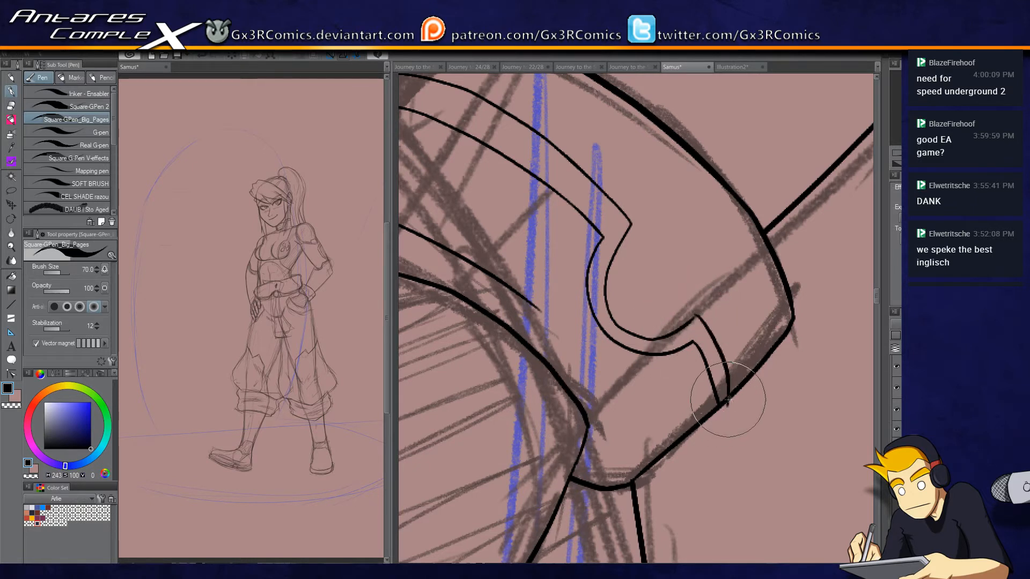
pyautogui.moveTo(693, 319); pyautogui.dragTo(704, 305)
pyautogui.moveTo(723, 335); pyautogui.dragTo(735, 389)
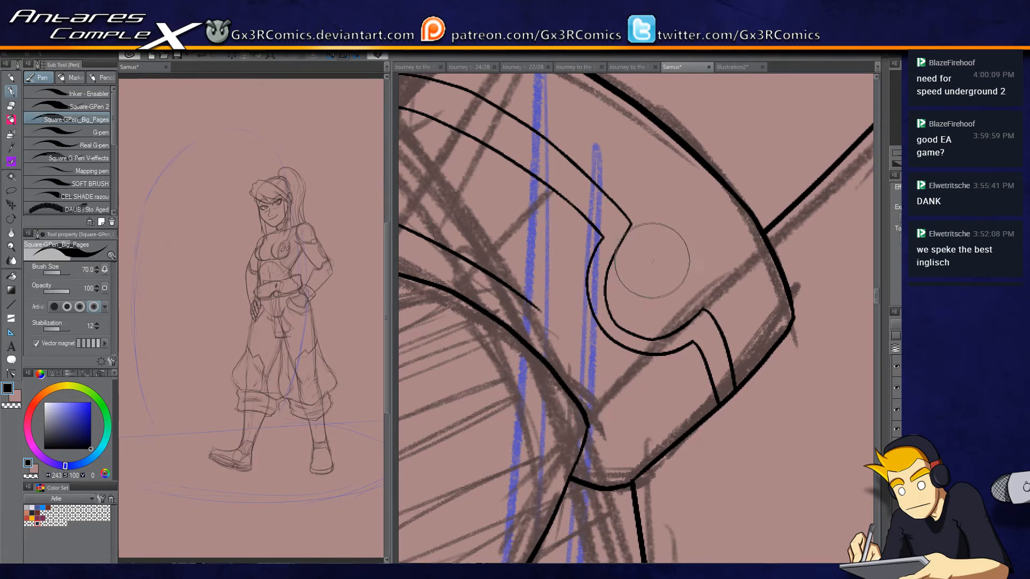
# Step: Draw a small circle inside the rounded notch of the wrist cuff
pyautogui.moveTo(643, 263)
pyautogui.mouseDown()
pyautogui.moveTo(671, 311)
pyautogui.moveTo(661, 261)
pyautogui.moveTo(636, 290)
pyautogui.moveTo(678, 292)
pyautogui.moveTo(659, 251)
pyautogui.mouseUp()
pyautogui.hotkey('ctrl', 'z')
pyautogui.moveTo(563, 249)
pyautogui.mouseDown()
pyautogui.moveTo(611, 157)
pyautogui.moveTo(534, 306)
pyautogui.moveTo(643, 254)
pyautogui.mouseUp()
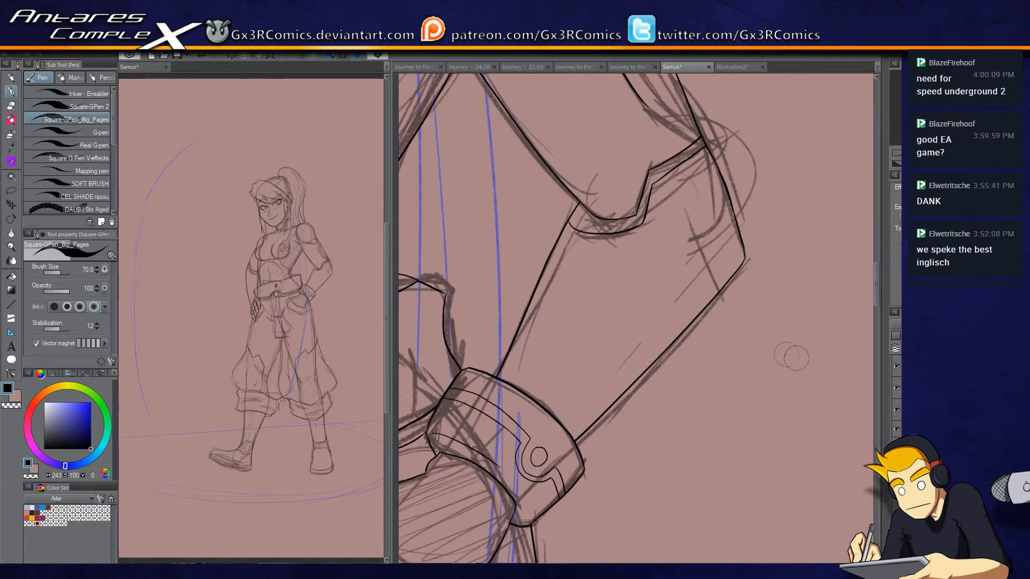
# Step: Ink the angled corner of the belt at the hip below the forearm, and clean up where it joins the belt's side outline
pyautogui.moveTo(550, 372); pyautogui.dragTo(797, 313)
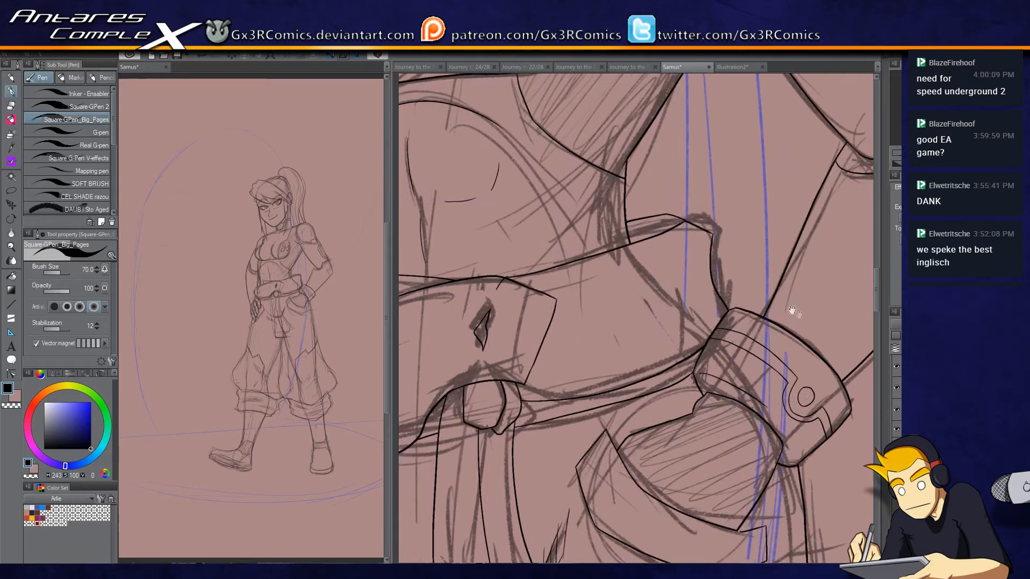
pyautogui.moveTo(564, 322); pyautogui.dragTo(667, 294)
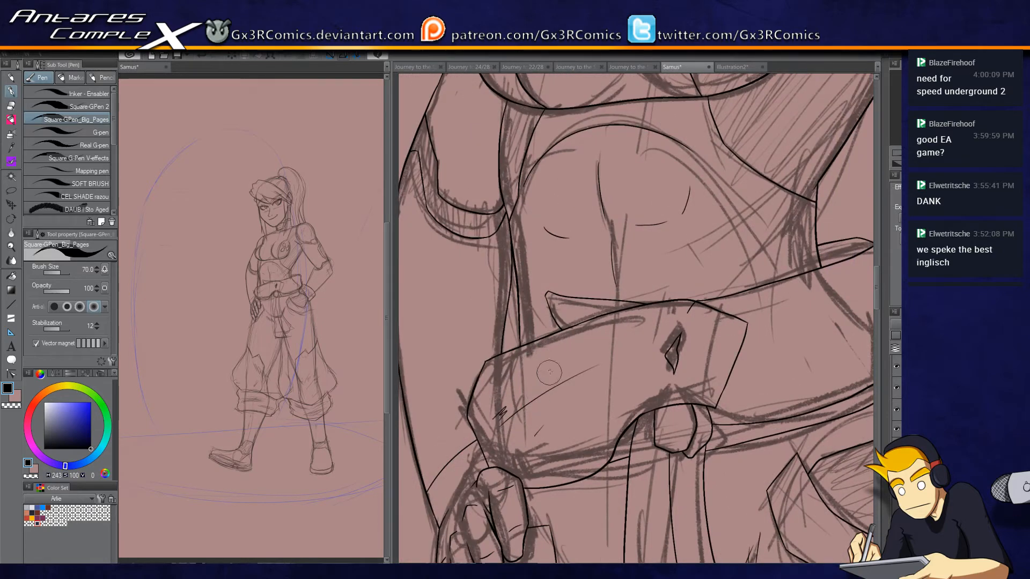
pyautogui.scroll(2, 526, 344)
pyautogui.scroll(1, 526, 344)
pyautogui.moveTo(437, 400)
pyautogui.mouseDown()
pyautogui.moveTo(448, 359)
pyautogui.moveTo(500, 326)
pyautogui.moveTo(531, 316)
pyautogui.mouseUp()
pyautogui.hotkey('ctrl', 'z')
pyautogui.moveTo(424, 421)
pyautogui.mouseDown()
pyautogui.moveTo(452, 353)
pyautogui.moveTo(548, 316)
pyautogui.mouseUp()
pyautogui.press('e')
pyautogui.moveTo(483, 365); pyautogui.dragTo(453, 389)
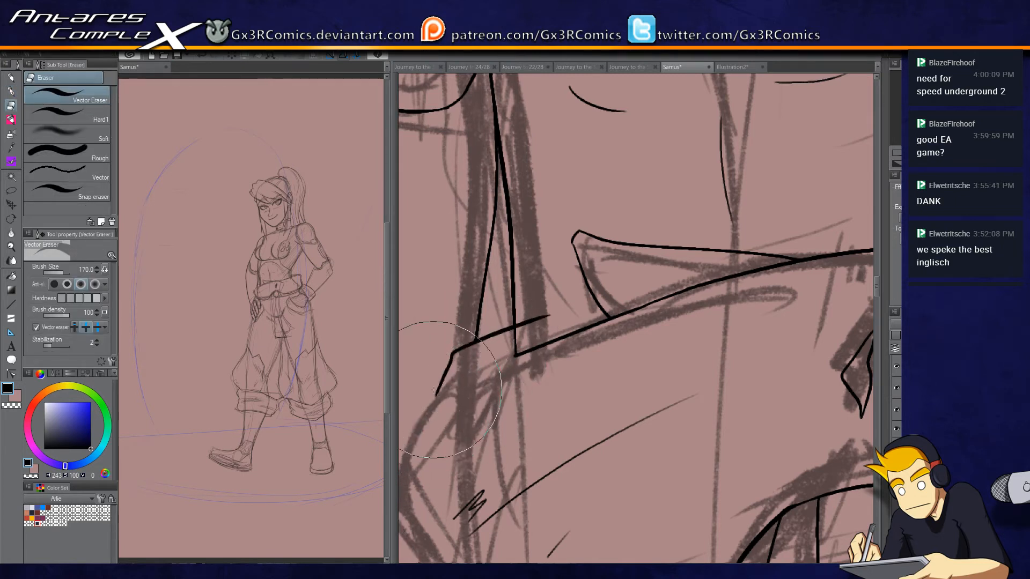
pyautogui.press('y')
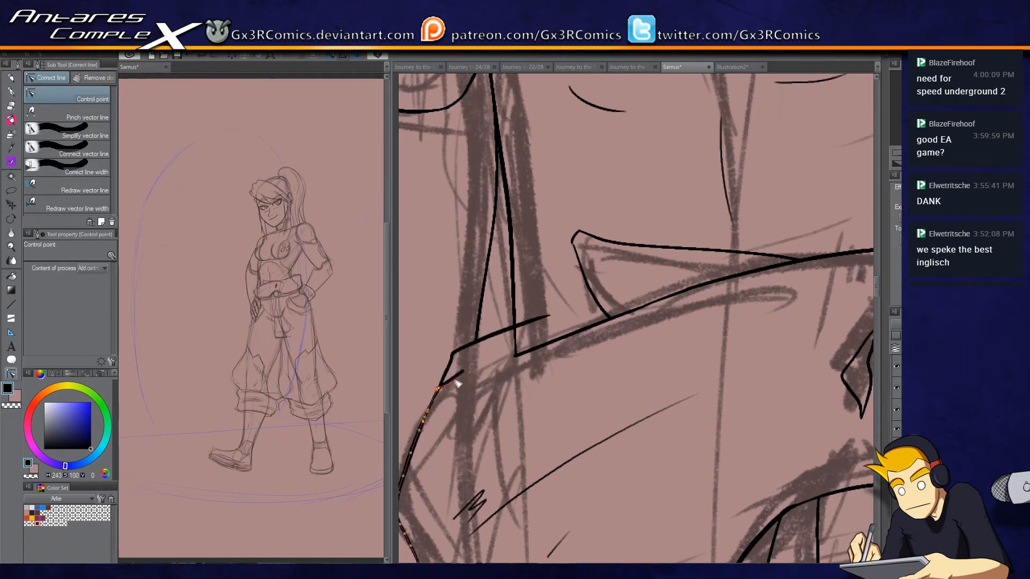
pyautogui.press('r')
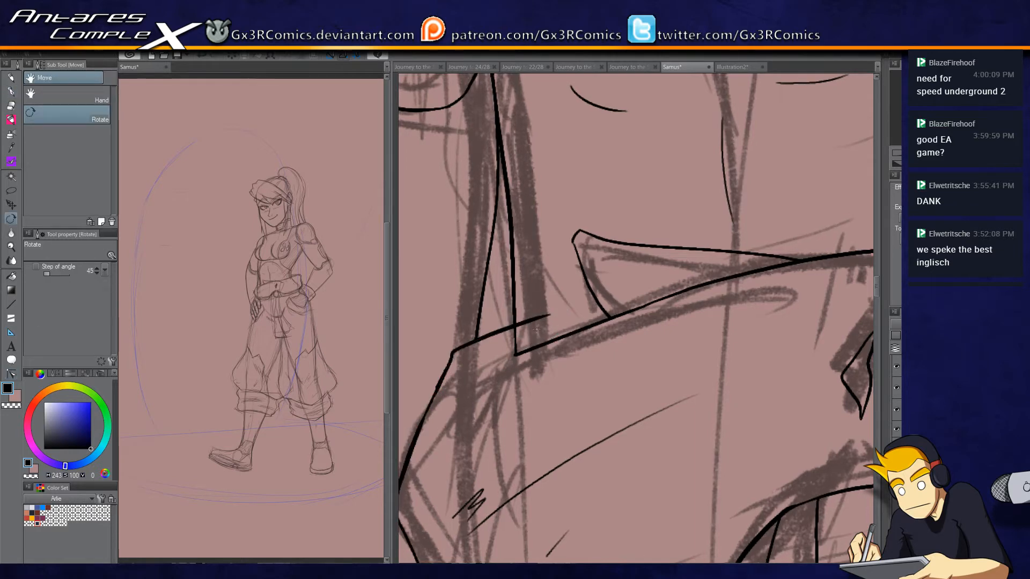
pyautogui.press('p')
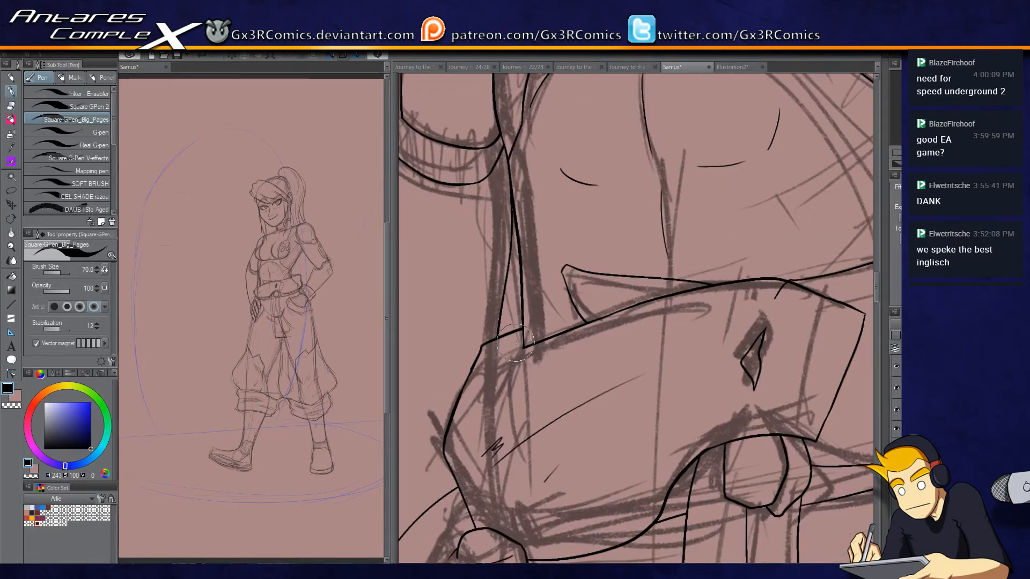
# Step: Extend the belt's upper edge line into the hip corner and add short crease marks on the belt knot
pyautogui.moveTo(524, 349); pyautogui.dragTo(501, 353)
pyautogui.moveTo(756, 458); pyautogui.dragTo(711, 356)
pyautogui.hotkey('ctrl', 'z')
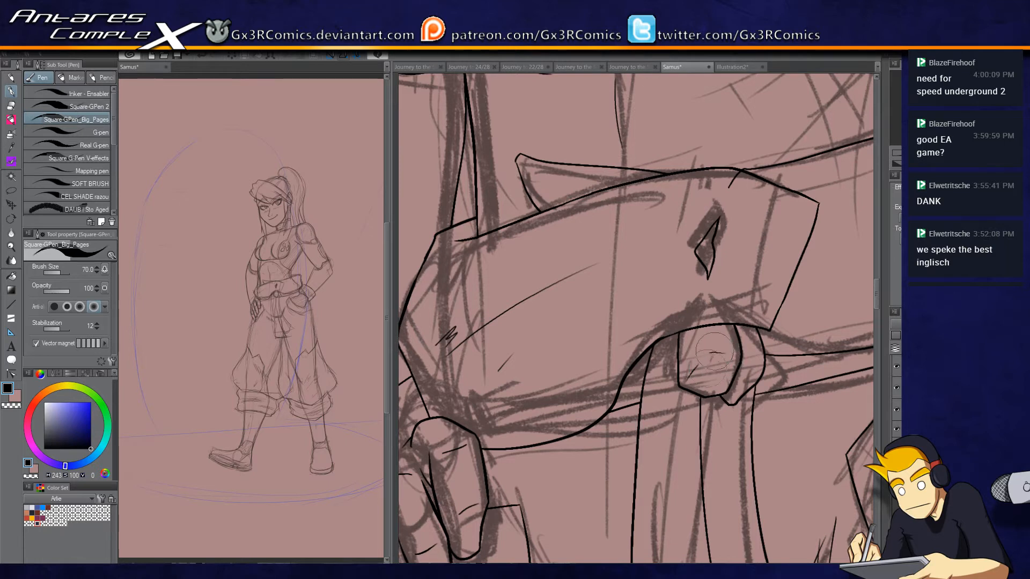
pyautogui.moveTo(709, 354)
pyautogui.mouseDown()
pyautogui.moveTo(699, 380)
pyautogui.moveTo(717, 357)
pyautogui.moveTo(711, 370)
pyautogui.moveTo(719, 366)
pyautogui.moveTo(720, 377)
pyautogui.moveTo(755, 364)
pyautogui.mouseUp()
# Step: Ink short abdominal muscle lines on both sides of the stomach above the belt
pyautogui.moveTo(751, 172); pyautogui.dragTo(693, 311)
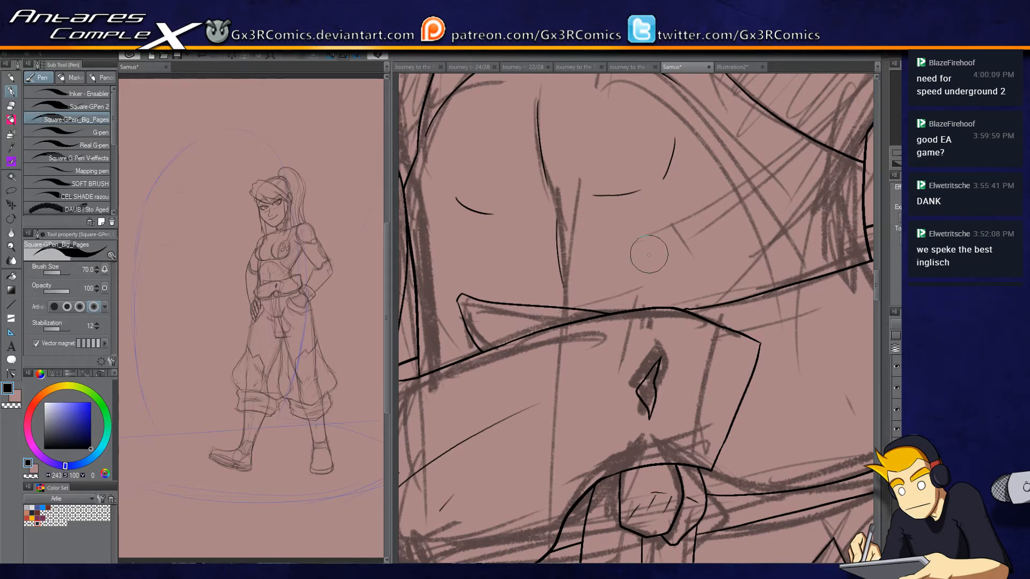
pyautogui.moveTo(675, 233); pyautogui.dragTo(671, 283)
pyautogui.moveTo(463, 250); pyautogui.dragTo(464, 284)
pyautogui.moveTo(466, 240); pyautogui.dragTo(463, 294)
pyautogui.moveTo(449, 131); pyautogui.dragTo(448, 157)
pyautogui.moveTo(471, 199); pyautogui.dragTo(489, 320)
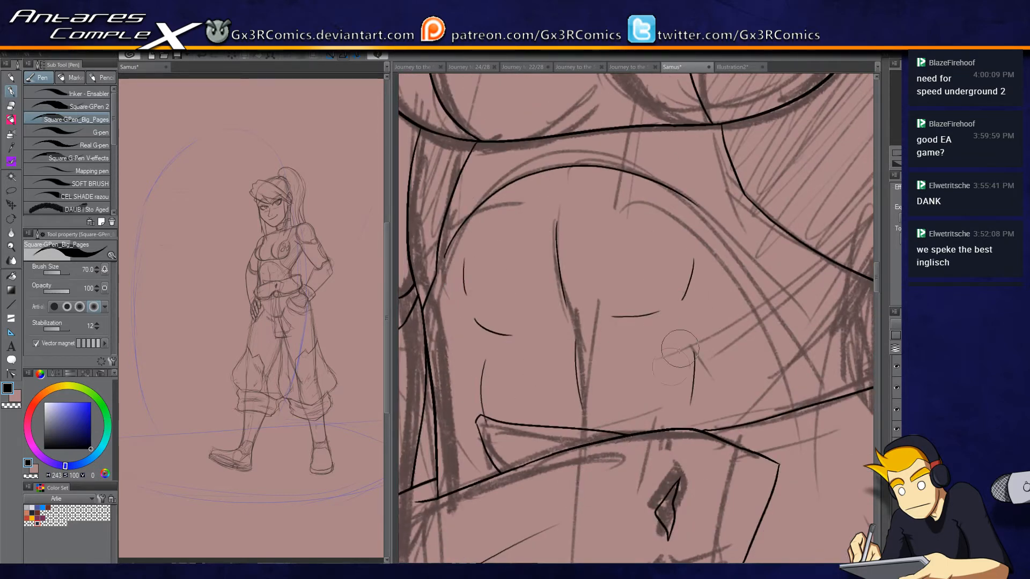
pyautogui.scroll(-2, 650, 402)
pyautogui.press('e')
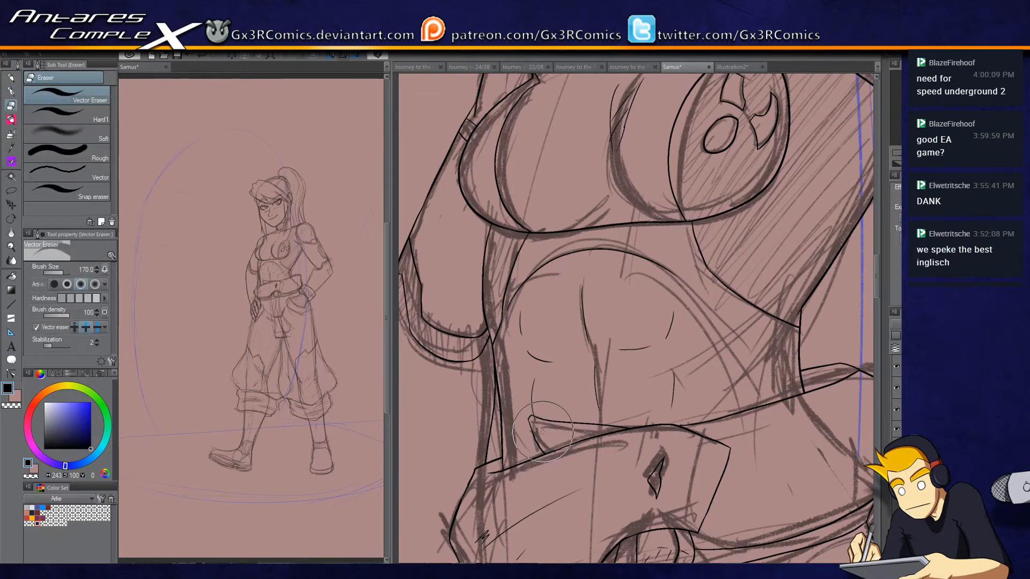
pyautogui.press('p')
# Step: Add small crease marks on the forearm beside the chest, above the glove opening
pyautogui.moveTo(496, 349); pyautogui.dragTo(566, 306)
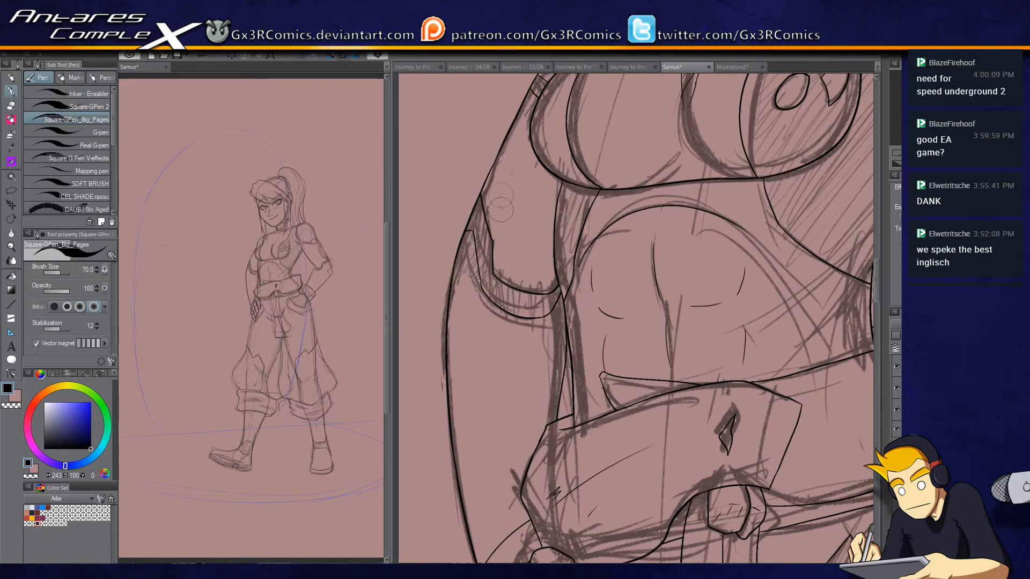
pyautogui.moveTo(497, 228)
pyautogui.mouseDown()
pyautogui.moveTo(510, 165)
pyautogui.moveTo(501, 299)
pyautogui.moveTo(489, 295)
pyautogui.mouseUp()
pyautogui.moveTo(495, 244); pyautogui.dragTo(453, 349)
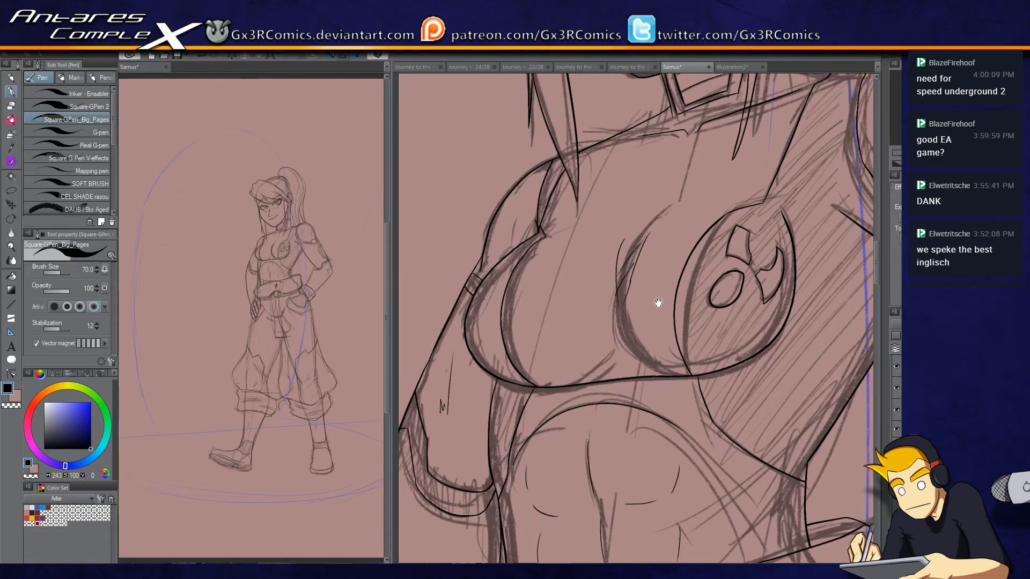
# Step: Erase the inner strap line of the top between the shoulder and the armpit
pyautogui.moveTo(656, 299); pyautogui.dragTo(407, 445)
pyautogui.moveTo(517, 306); pyautogui.dragTo(590, 318)
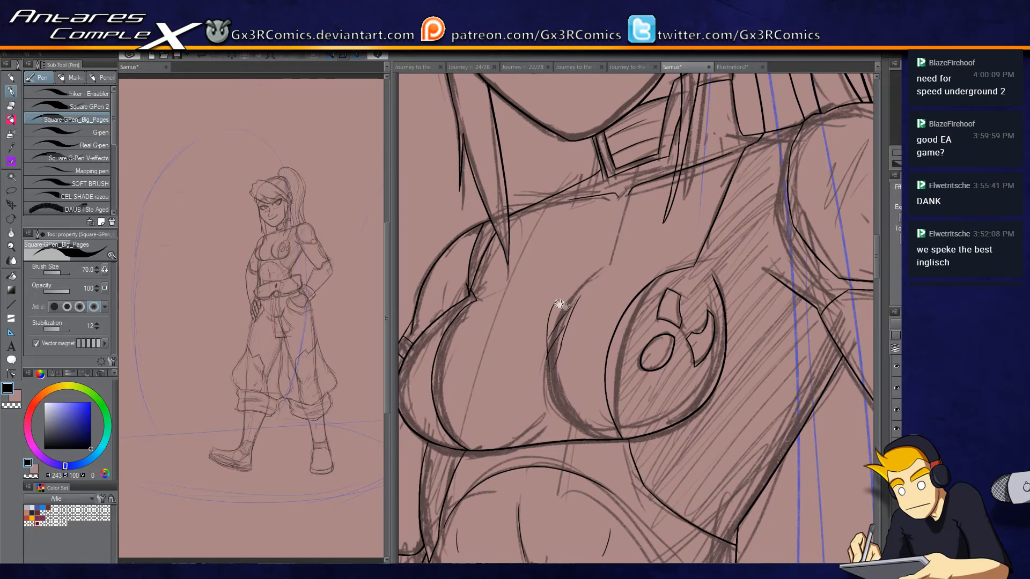
pyautogui.scroll(2, 483, 293)
pyautogui.moveTo(465, 258); pyautogui.dragTo(559, 315)
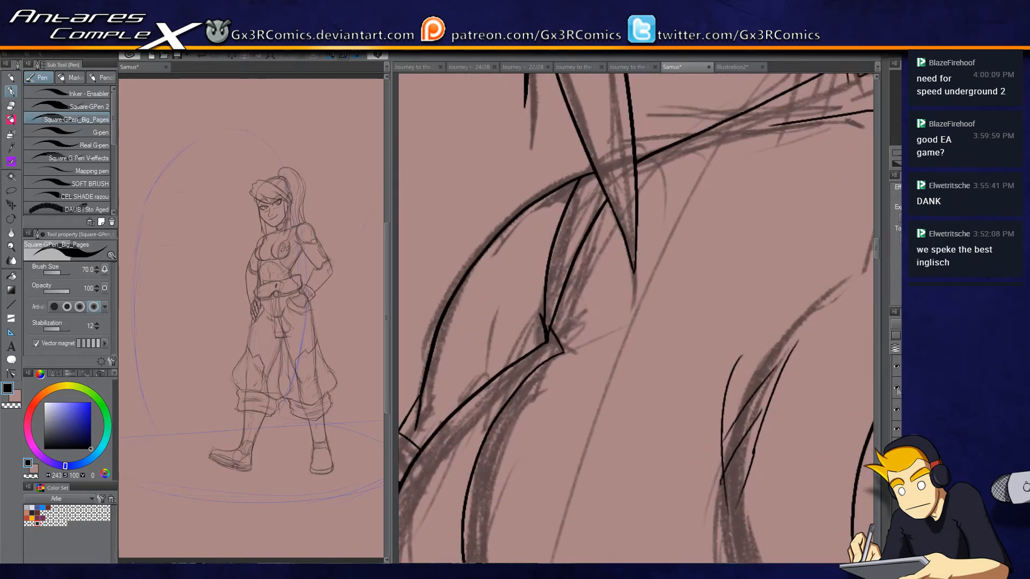
pyautogui.press('e')
pyautogui.moveTo(590, 225)
pyautogui.mouseDown()
pyautogui.moveTo(529, 299)
pyautogui.moveTo(551, 337)
pyautogui.moveTo(570, 342)
pyautogui.mouseUp()
pyautogui.press('p')
pyautogui.press('e')
pyautogui.press('p')
pyautogui.hotkey('ctrl', 'z')
pyautogui.press('e')
pyautogui.press('p')
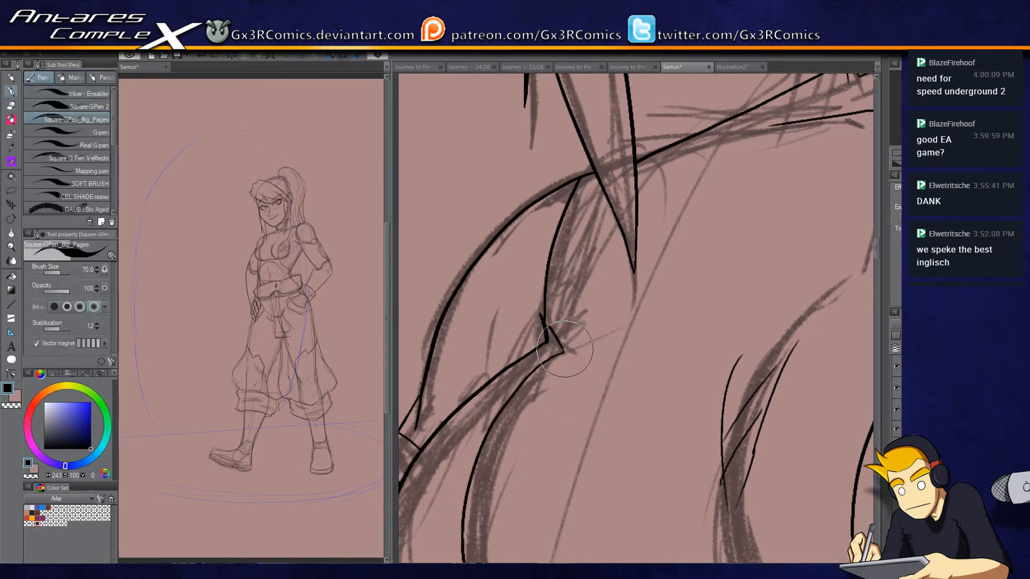
# Step: Clear the small corner at the armpit and redraw the inner strap line from there up to the hair strand
pyautogui.press('m')
pyautogui.press('p')
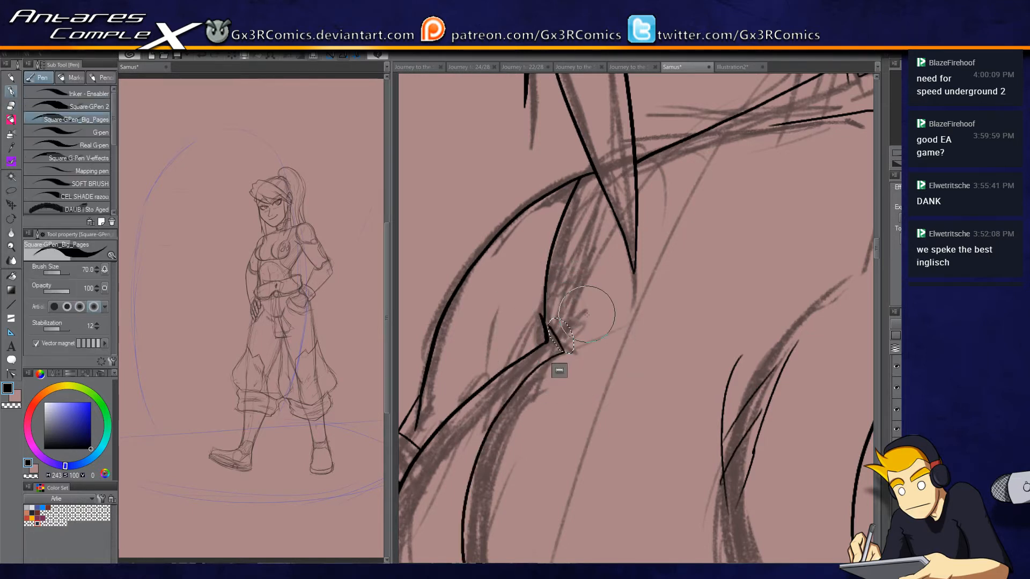
pyautogui.moveTo(547, 342)
pyautogui.mouseDown()
pyautogui.moveTo(575, 345)
pyautogui.moveTo(631, 181)
pyautogui.mouseUp()
pyautogui.hotkey('ctrl', 'z')
pyautogui.moveTo(575, 345); pyautogui.dragTo(632, 180)
# Step: Erase the strap's outer line and redraw it closer to the arm, from the shoulder down to the armpit
pyautogui.press('e')
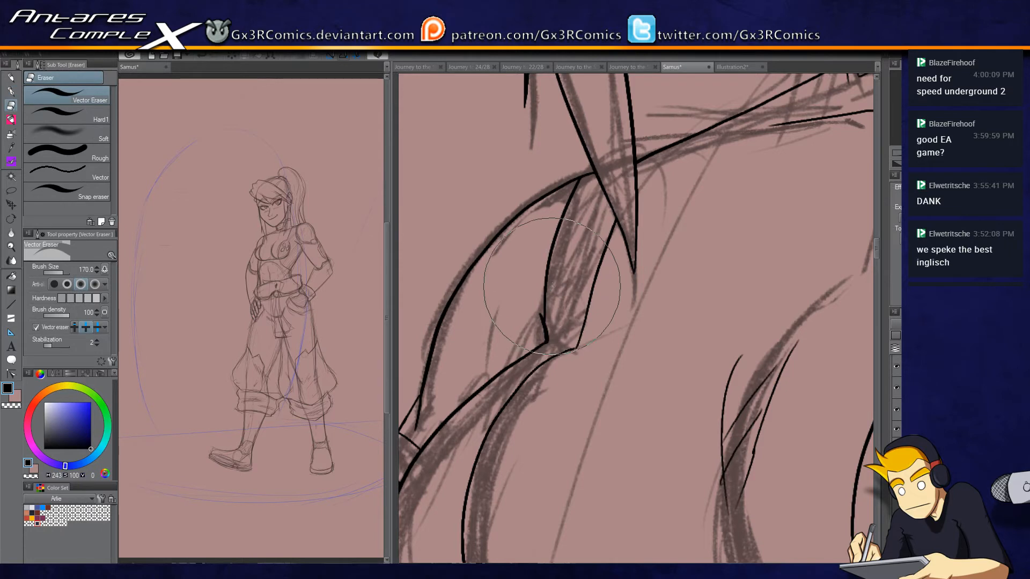
pyautogui.moveTo(531, 282); pyautogui.dragTo(472, 298)
pyautogui.press('p')
pyautogui.moveTo(523, 359)
pyautogui.mouseDown()
pyautogui.moveTo(528, 309)
pyautogui.moveTo(580, 178)
pyautogui.moveTo(530, 316)
pyautogui.moveTo(596, 169)
pyautogui.moveTo(570, 201)
pyautogui.moveTo(531, 319)
pyautogui.moveTo(530, 367)
pyautogui.mouseUp()
pyautogui.hotkey('ctrl', 'z')
pyautogui.hotkey('ctrl', 'z')
pyautogui.press('e')
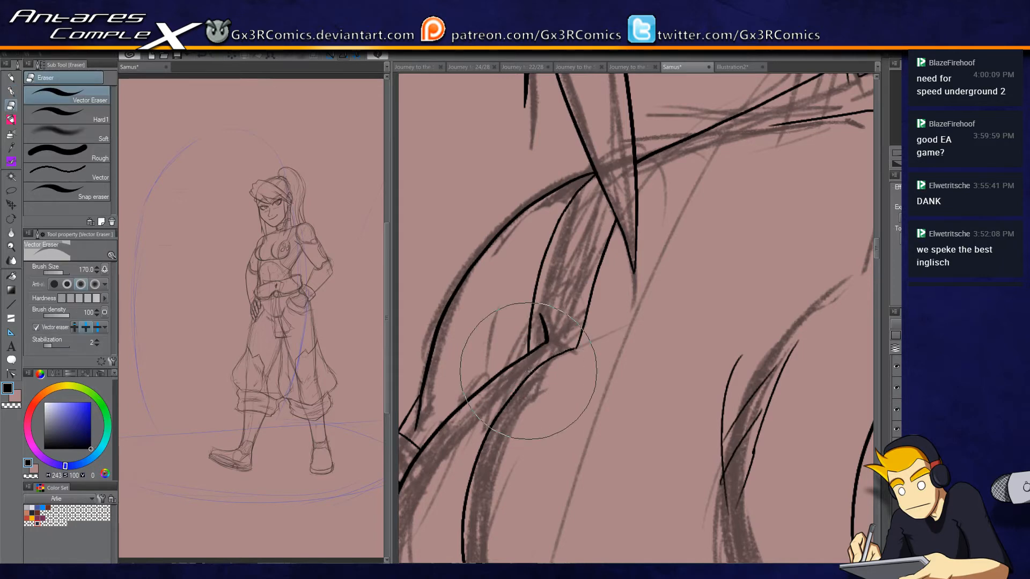
pyautogui.press('p')
pyautogui.moveTo(453, 489)
pyautogui.mouseDown()
pyautogui.moveTo(547, 403)
pyautogui.moveTo(604, 243)
pyautogui.mouseUp()
# Step: Fill the lash outlines of both eyes with black, using the fill that refers to the reference layer
pyautogui.moveTo(665, 318); pyautogui.dragTo(518, 403)
pyautogui.scroll(-3, 590, 399)
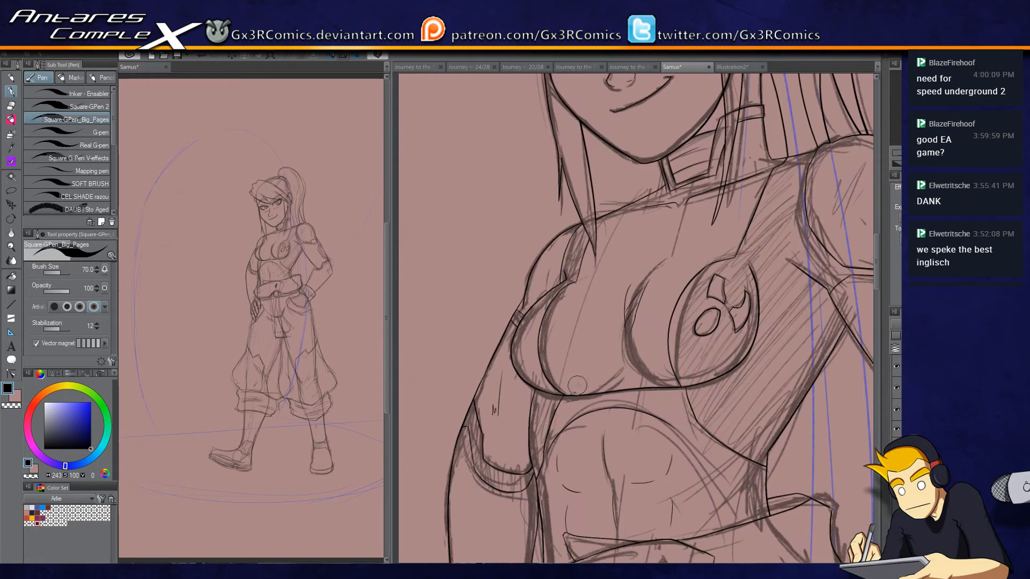
pyautogui.moveTo(715, 281); pyautogui.dragTo(538, 412)
pyautogui.moveTo(599, 336); pyautogui.dragTo(577, 520)
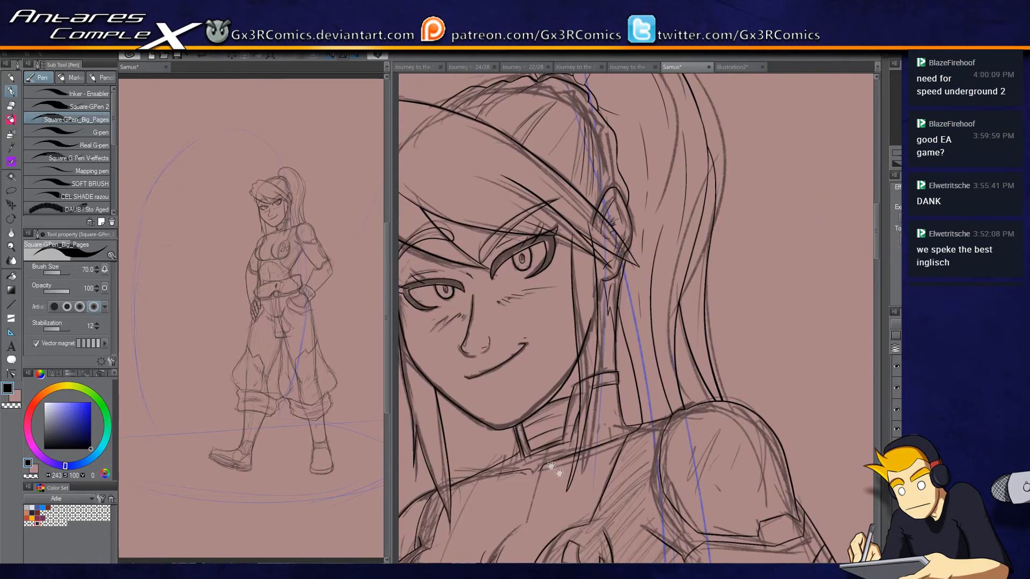
pyautogui.hotkey('alt', ']')
pyautogui.moveTo(607, 413)
pyautogui.mouseDown()
pyautogui.moveTo(664, 426)
pyautogui.moveTo(685, 352)
pyautogui.mouseUp()
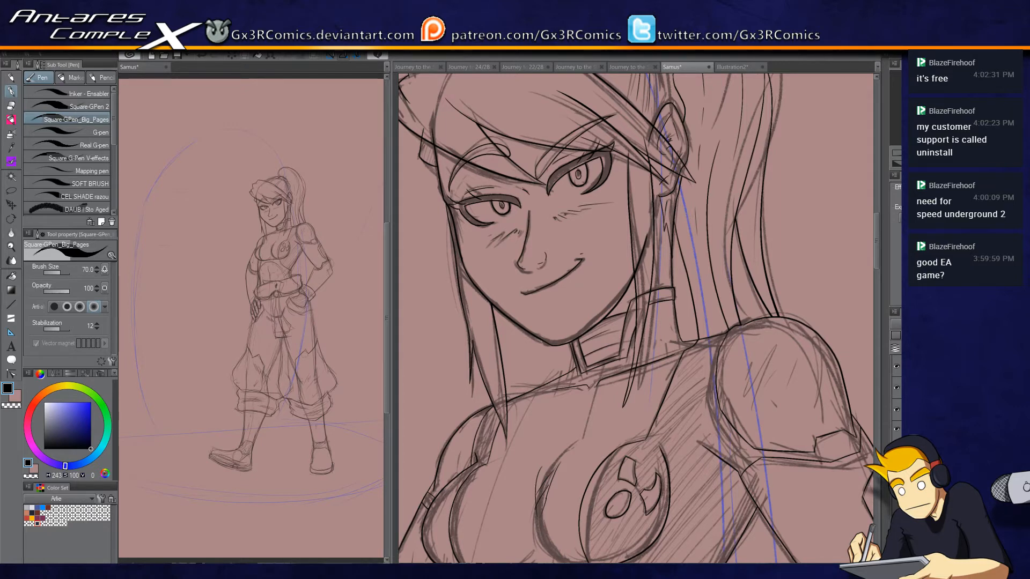
pyautogui.press('g')
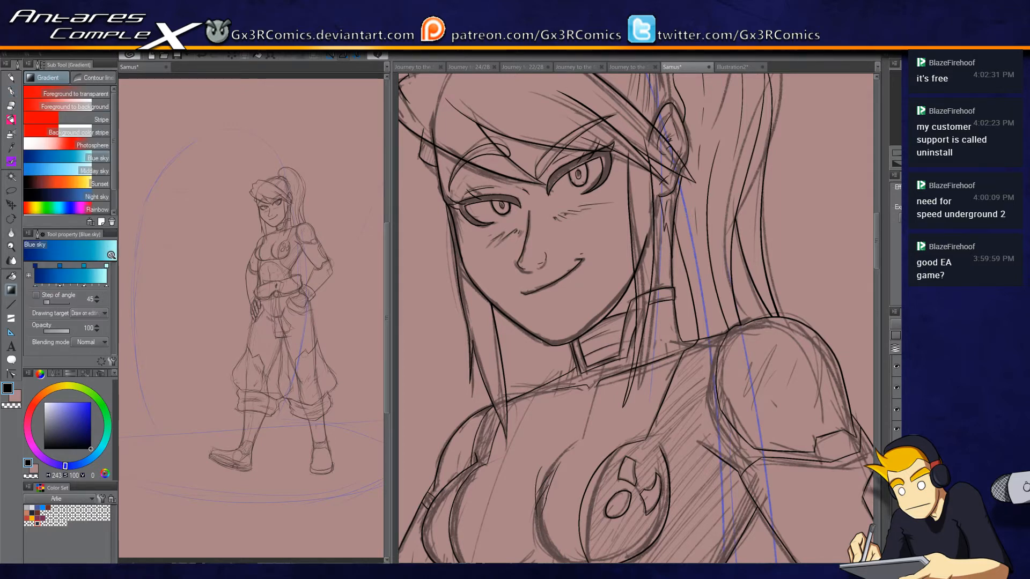
pyautogui.press('g')
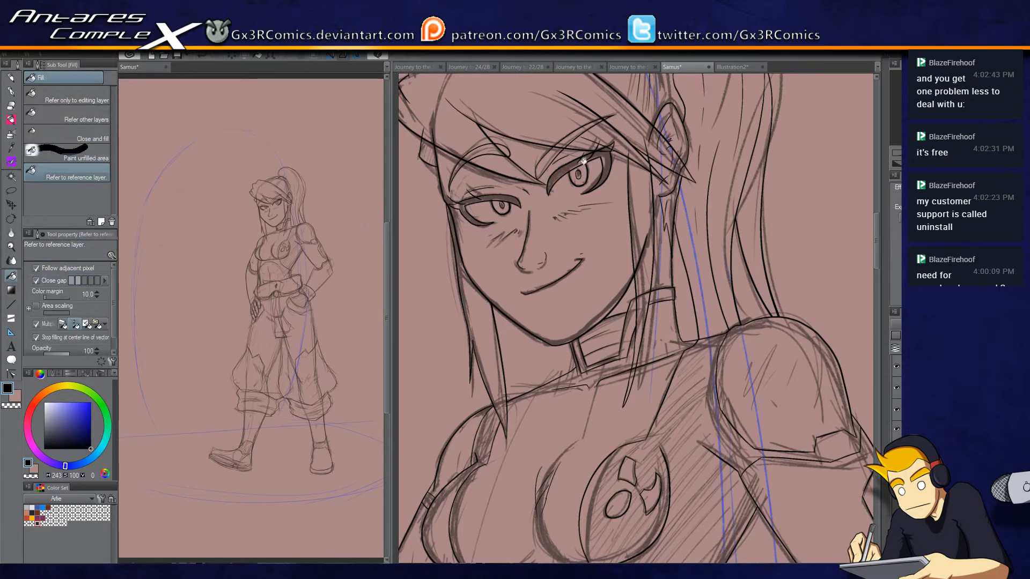
pyautogui.click(583, 162)
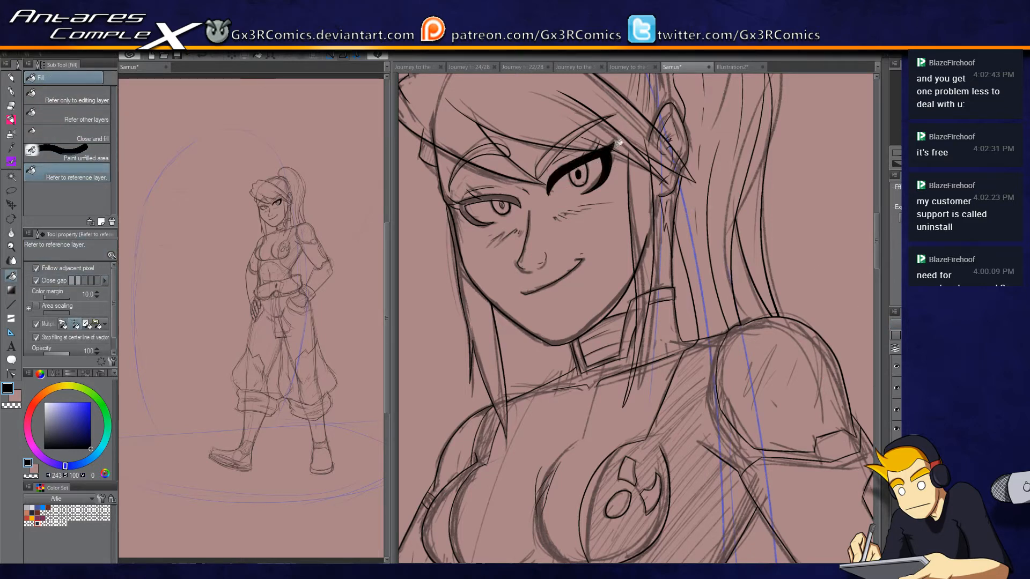
pyautogui.click(491, 194)
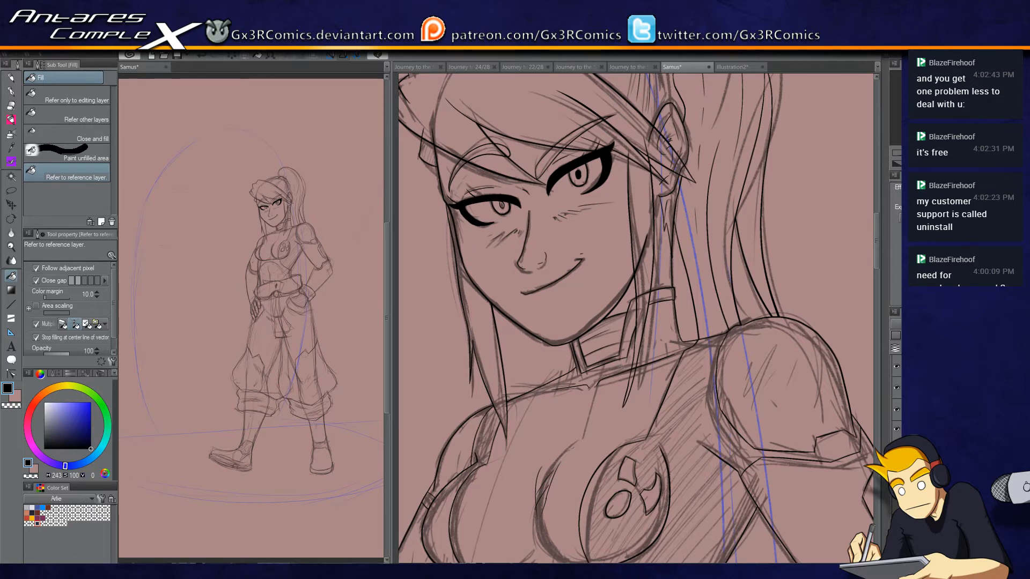
pyautogui.moveTo(661, 410); pyautogui.dragTo(641, 362)
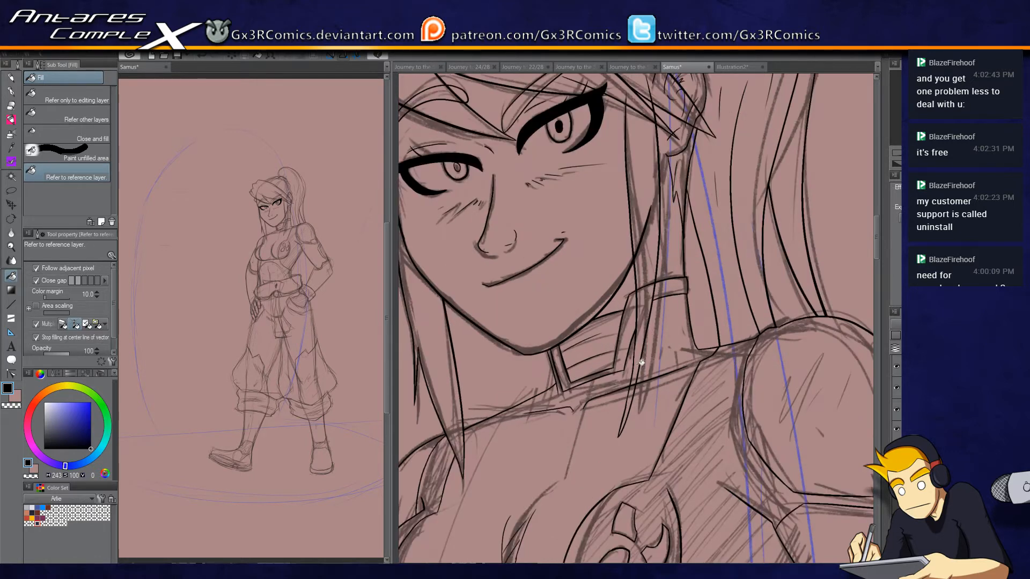
# Step: Fill the diamond-shaped opening in the belt flap with black and check the inked torso and wrist
pyautogui.moveTo(546, 364); pyautogui.dragTo(639, 300)
pyautogui.moveTo(550, 259); pyautogui.dragTo(544, 355)
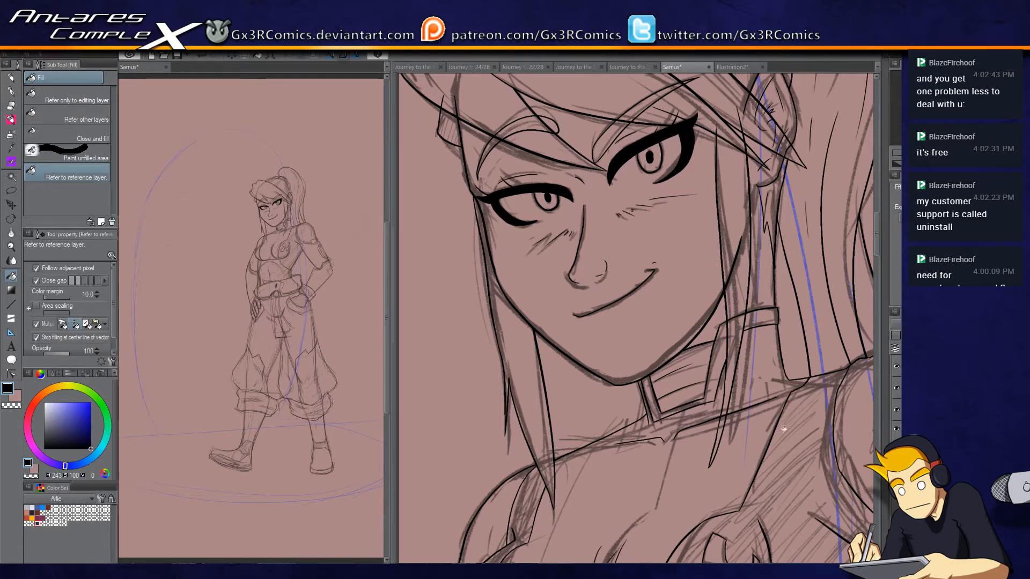
pyautogui.moveTo(783, 429); pyautogui.dragTo(652, 288)
pyautogui.click(644, 345)
pyautogui.scroll(-5, 657, 396)
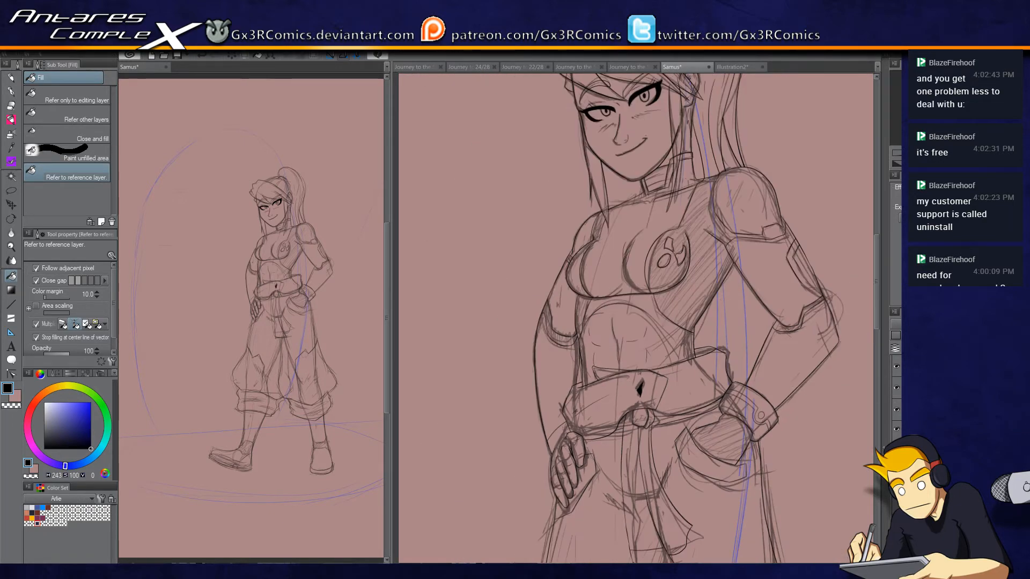
pyautogui.scroll(5, 752, 451)
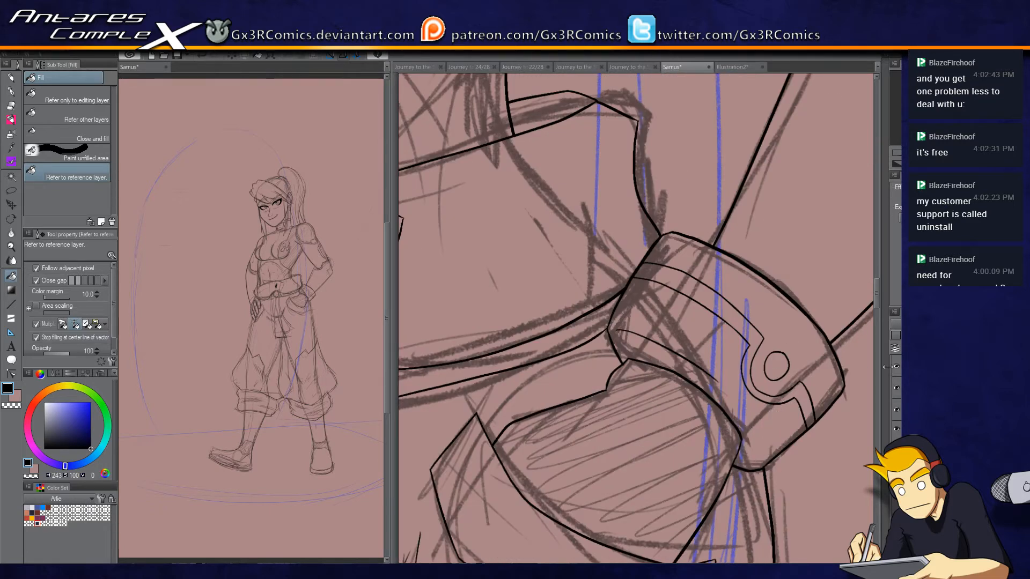
pyautogui.scroll(-5, 724, 434)
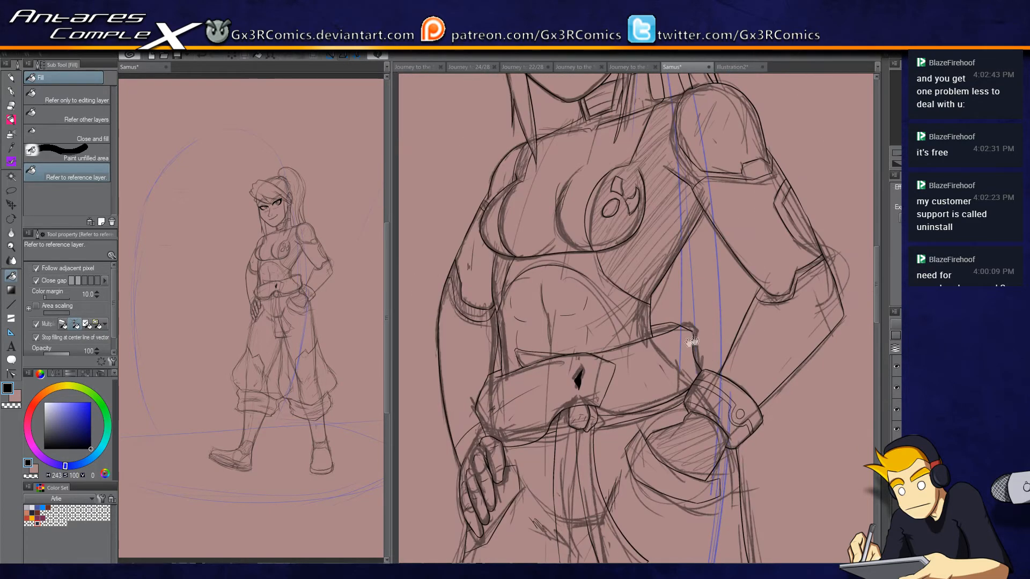
pyautogui.moveTo(723, 433); pyautogui.dragTo(666, 414)
pyautogui.moveTo(578, 394); pyautogui.dragTo(618, 402)
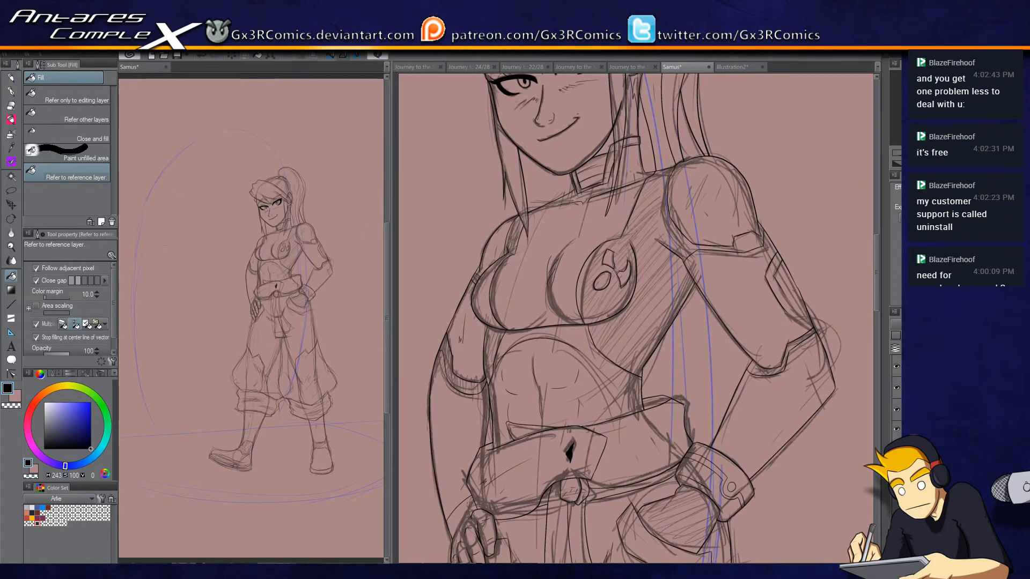
# Step: Ink hatching strokes on the shoulder cap and two short crease marks on the upper arm with the Square-GPen_Big_Pages pen
pyautogui.press('p')
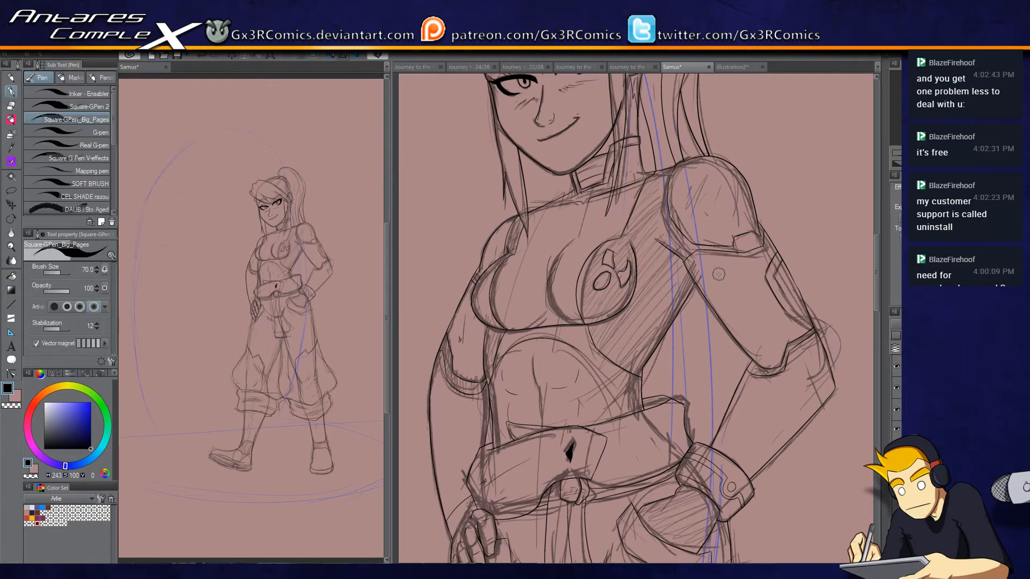
pyautogui.scroll(3, 715, 263)
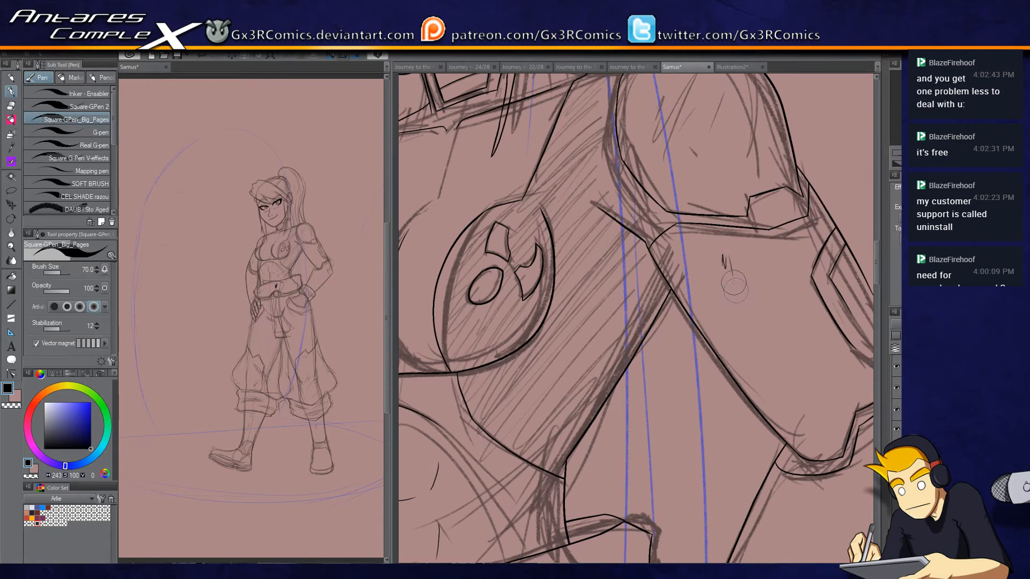
pyautogui.moveTo(696, 200); pyautogui.dragTo(691, 280)
pyautogui.moveTo(658, 188); pyautogui.dragTo(648, 210)
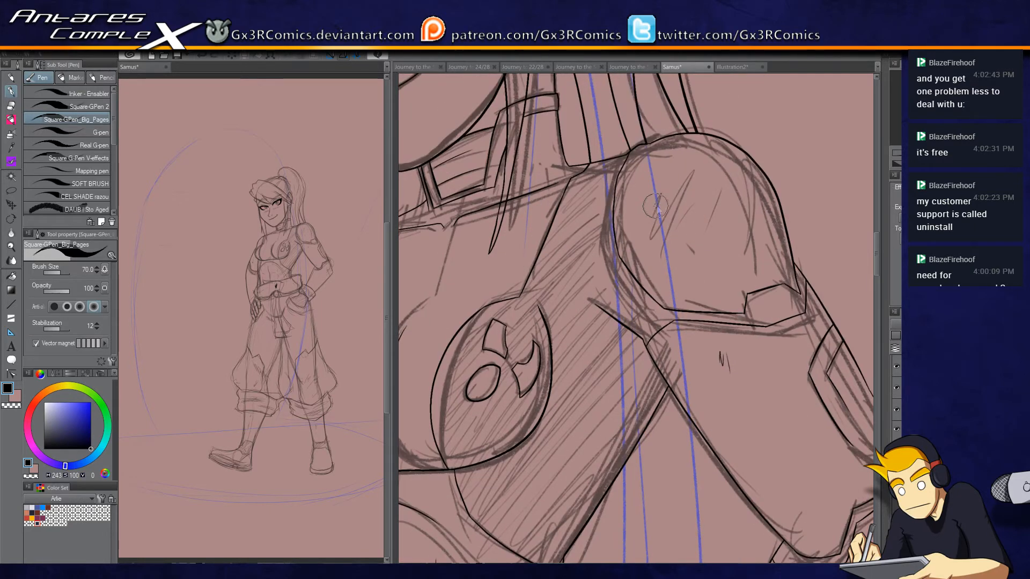
pyautogui.moveTo(686, 171)
pyautogui.mouseDown()
pyautogui.moveTo(653, 237)
pyautogui.moveTo(675, 215)
pyautogui.moveTo(662, 268)
pyautogui.mouseUp()
pyautogui.moveTo(691, 196); pyautogui.dragTo(666, 252)
pyautogui.hotkey('ctrl', 'z')
pyautogui.moveTo(697, 186)
pyautogui.mouseDown()
pyautogui.moveTo(663, 255)
pyautogui.moveTo(679, 287)
pyautogui.mouseUp()
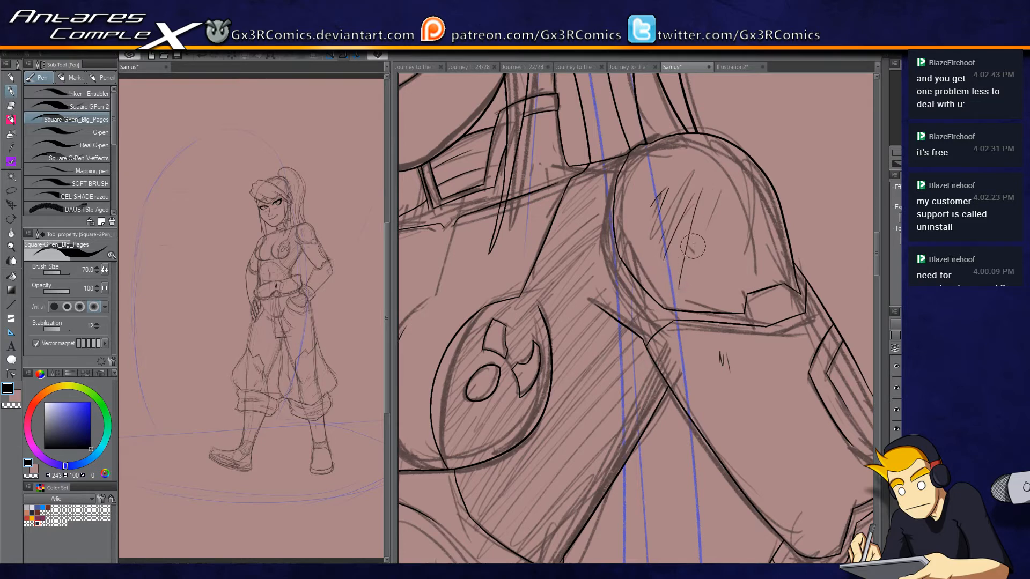
pyautogui.scroll(-3, 686, 247)
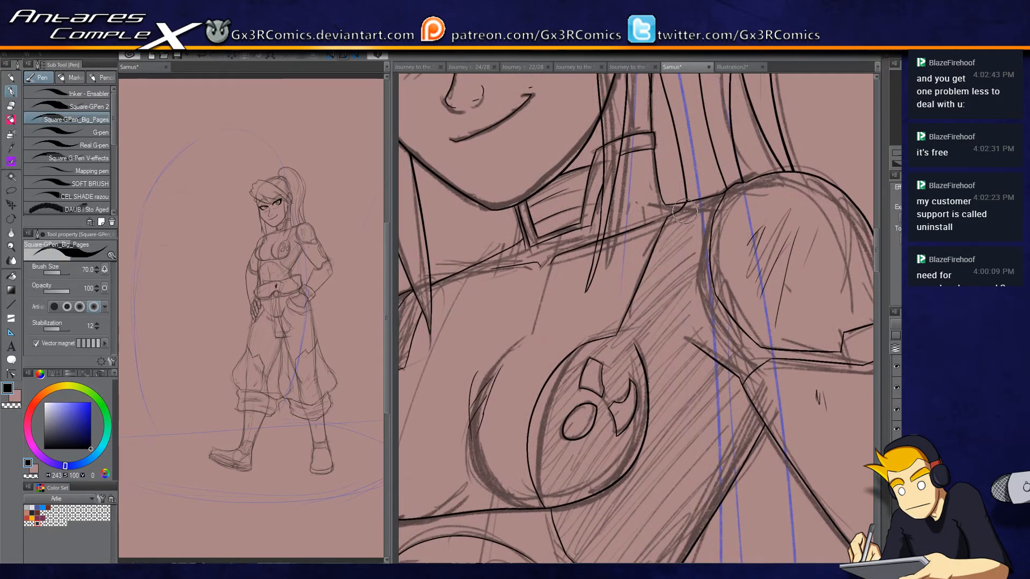
pyautogui.scroll(-3, 786, 361)
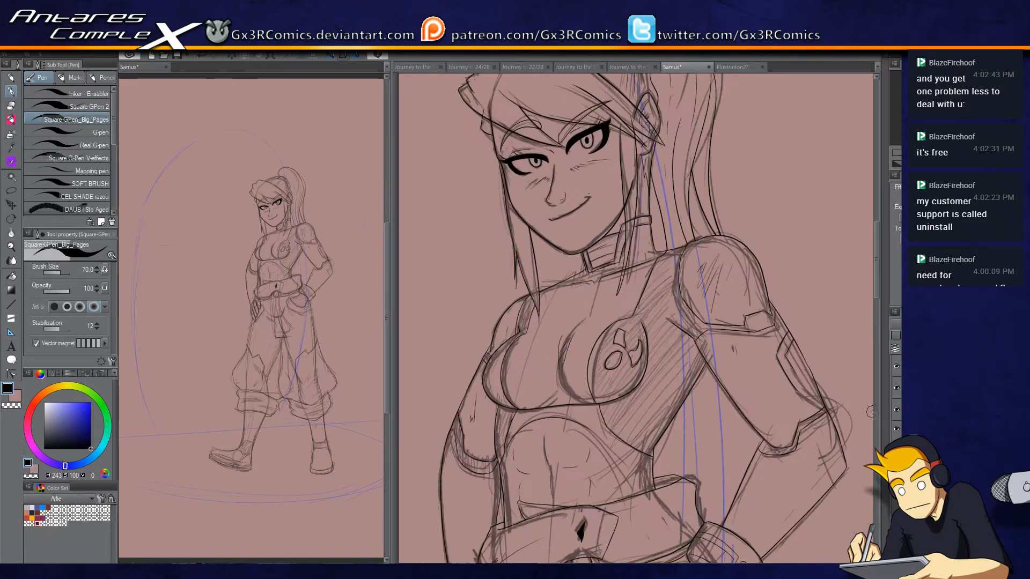
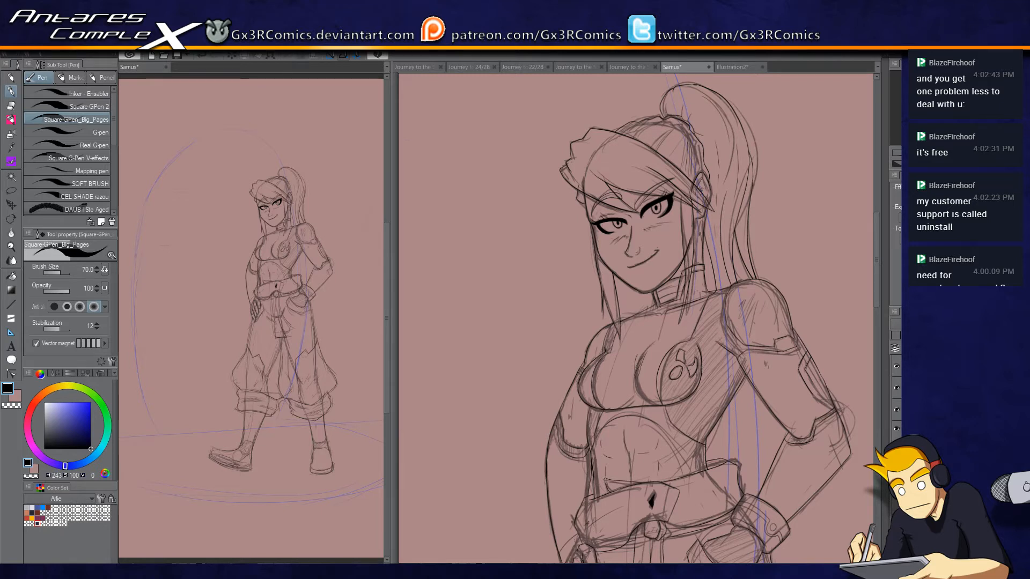
# Step: Switch to the layer below the line art and show the coloured reference picture beside the figure
pyautogui.hotkey('alt', '[')
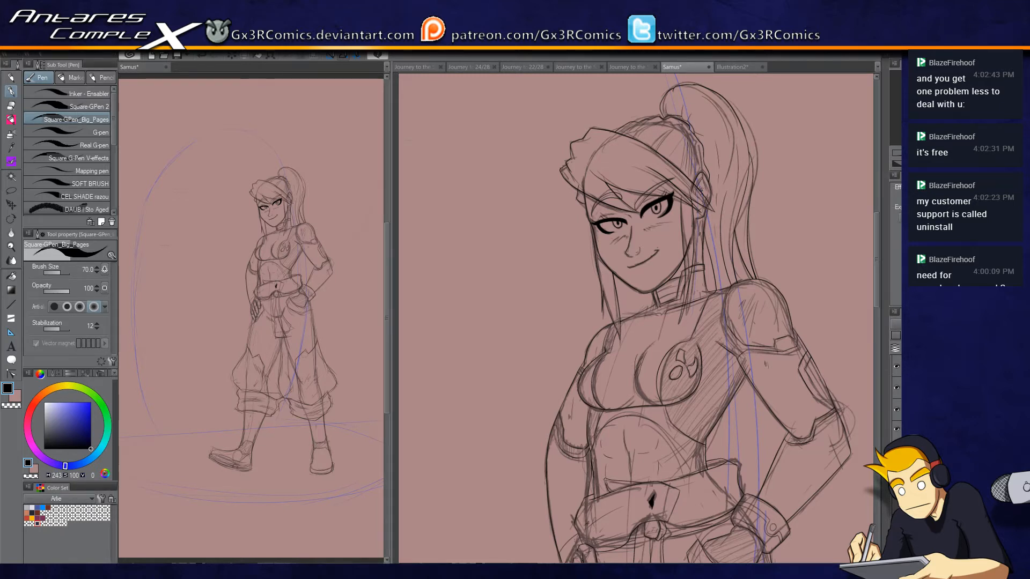
pyautogui.press('o')
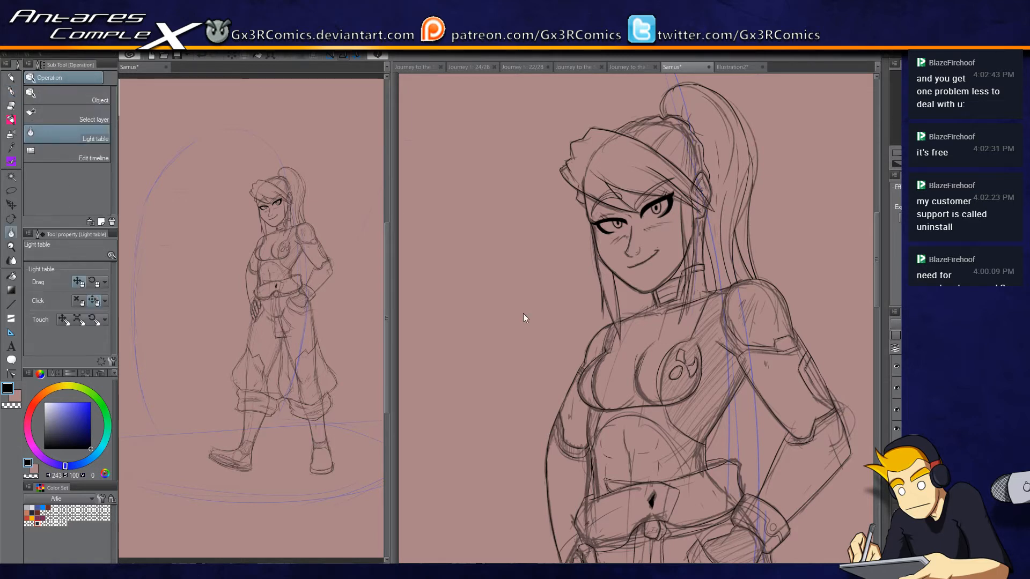
pyautogui.press('k')
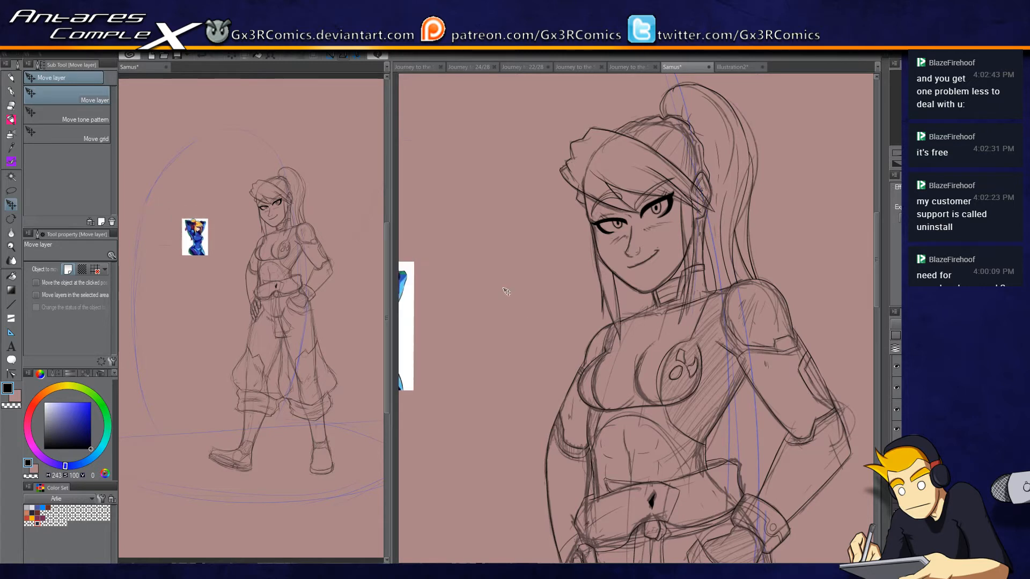
# Step: Sample the suit's medium blue from the reference picture and fill the chest and belly of the top with it
pyautogui.press('i')
pyautogui.click(478, 294)
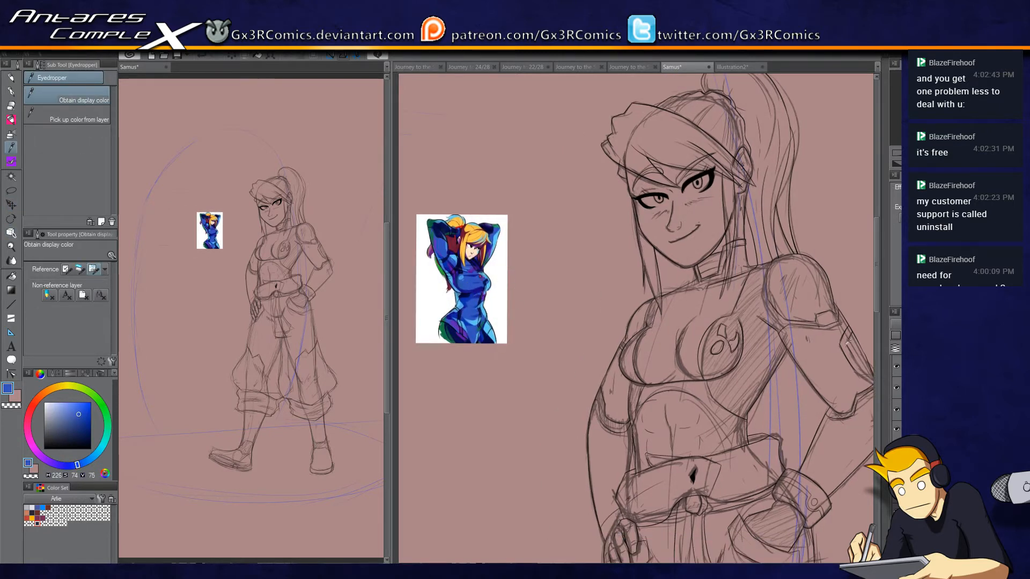
pyautogui.press('g')
pyautogui.click(722, 295)
pyautogui.click(708, 410)
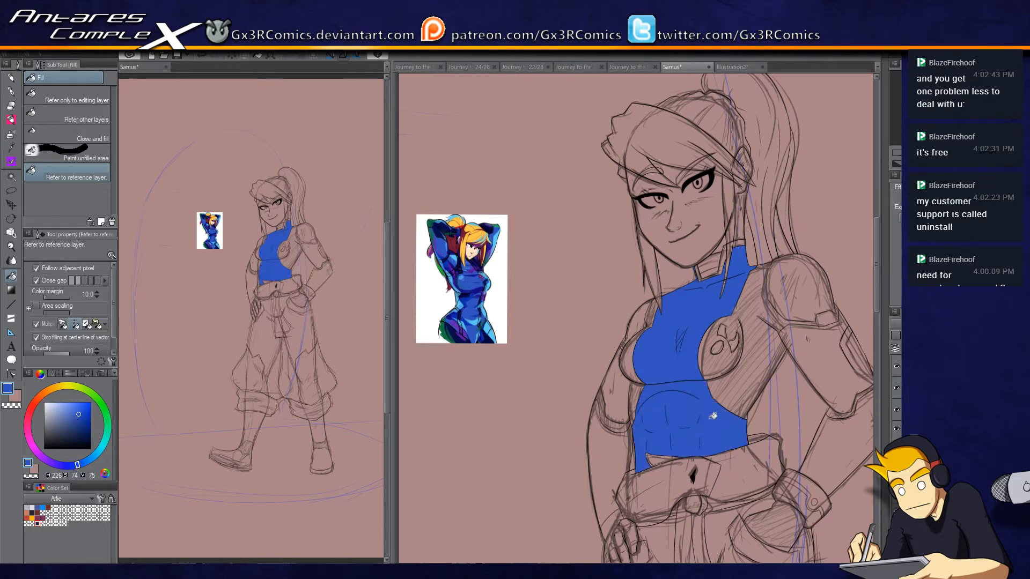
# Step: Sample dark navy from the reference suit and fill the panels along the figure's right armhole and outer breast
pyautogui.press('x')
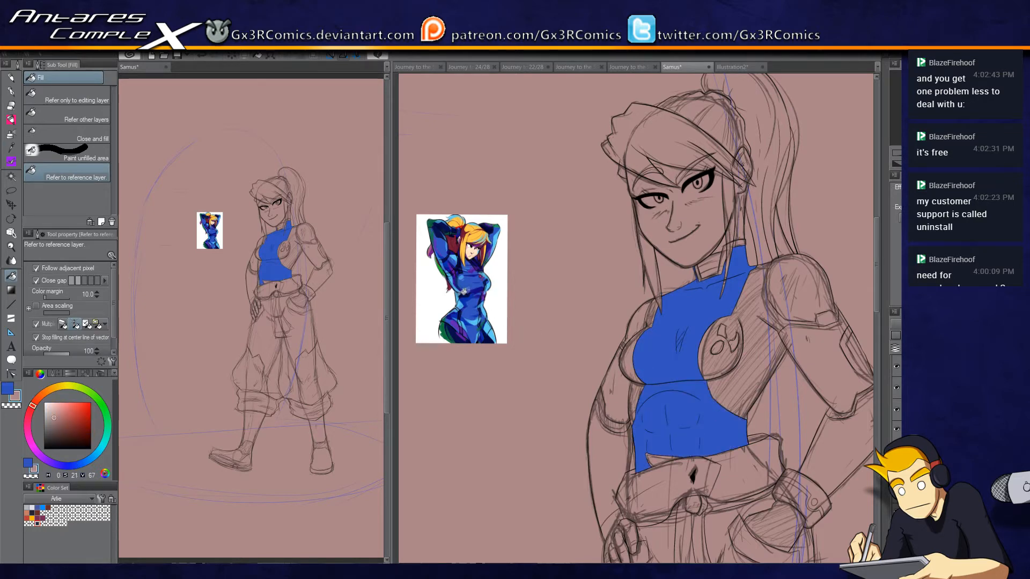
pyautogui.scroll(2, 464, 292)
pyautogui.press('i')
pyautogui.click(472, 349)
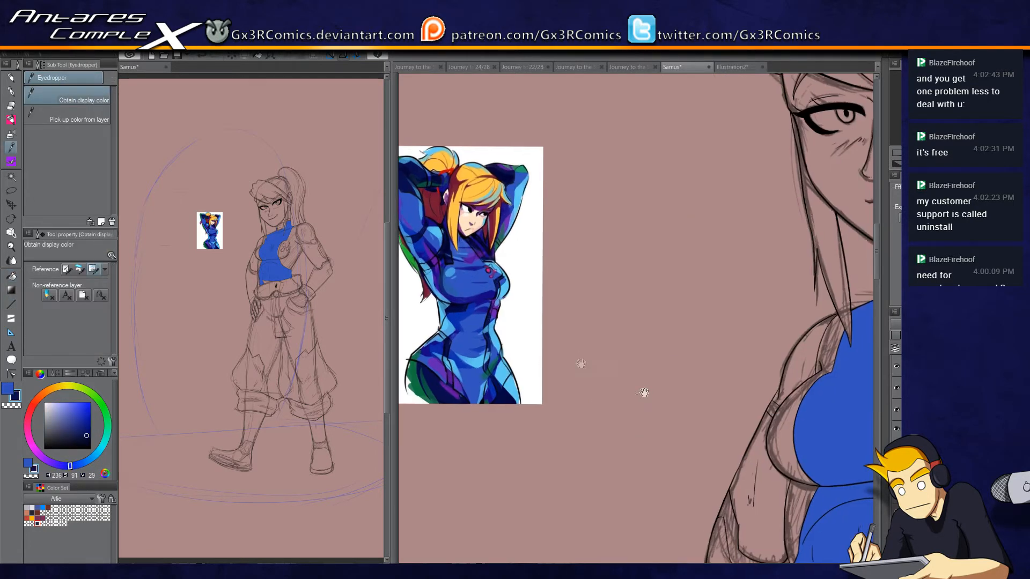
pyautogui.moveTo(644, 392); pyautogui.dragTo(449, 261)
pyautogui.press('g')
pyautogui.click(662, 231)
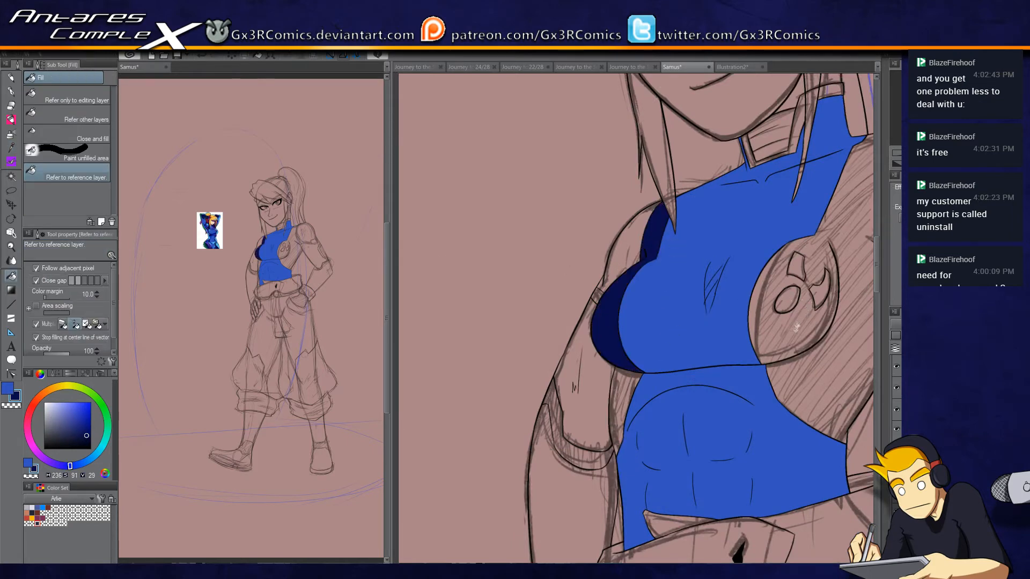
# Step: Fill the emblem disc, the panel on the figure's left side and the bands on both upper arms with navy
pyautogui.click(800, 322)
pyautogui.moveTo(801, 322); pyautogui.dragTo(677, 236)
pyautogui.click(512, 365)
pyautogui.click(493, 390)
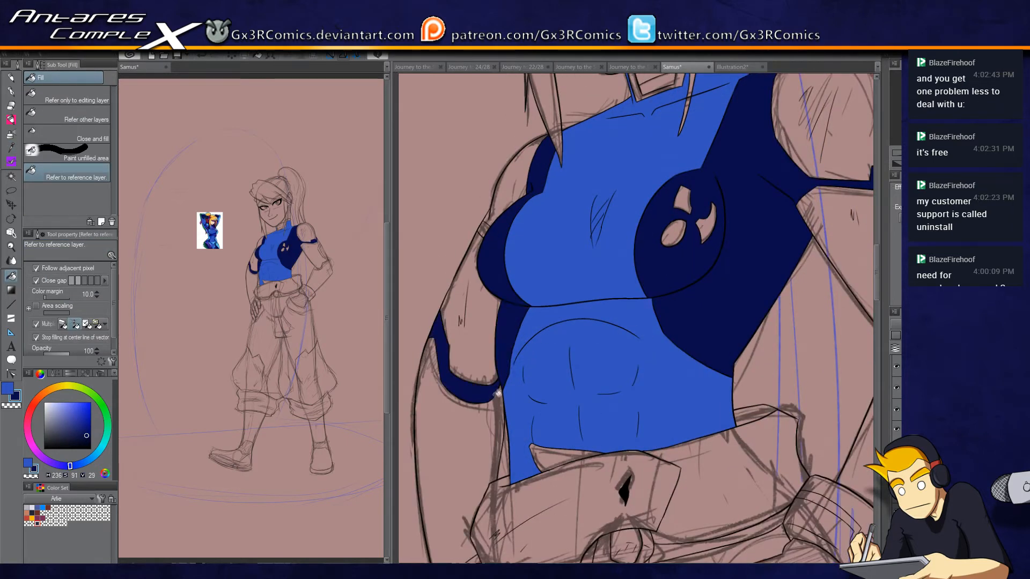
pyautogui.moveTo(556, 296); pyautogui.dragTo(558, 335)
pyautogui.moveTo(794, 252); pyautogui.dragTo(655, 235)
pyautogui.moveTo(808, 247); pyautogui.dragTo(738, 271)
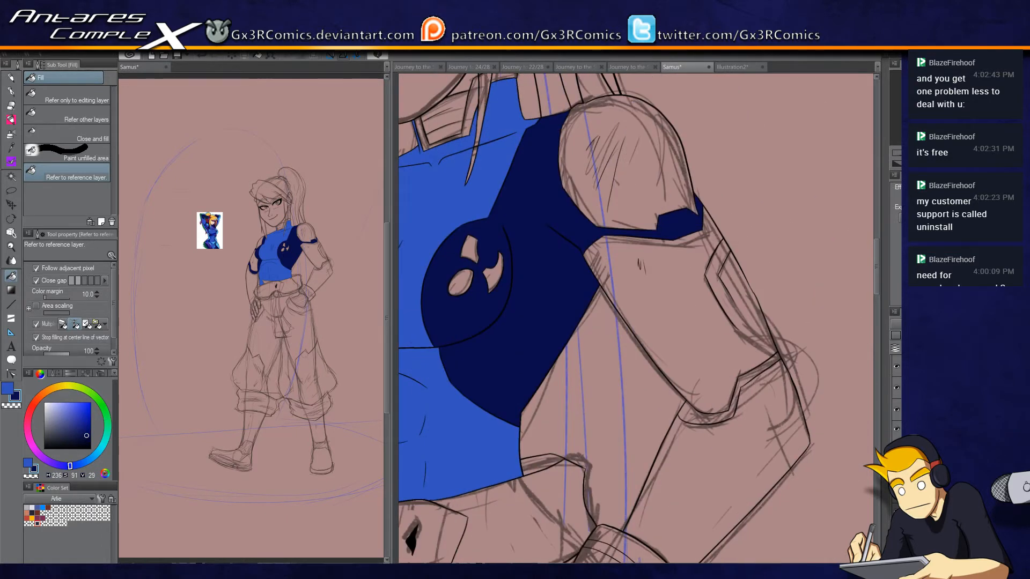
# Step: Ink the line closing the outer arm panel above the elbow and trim its end beyond the arm outline
pyautogui.press('p')
pyautogui.scroll(1, 746, 301)
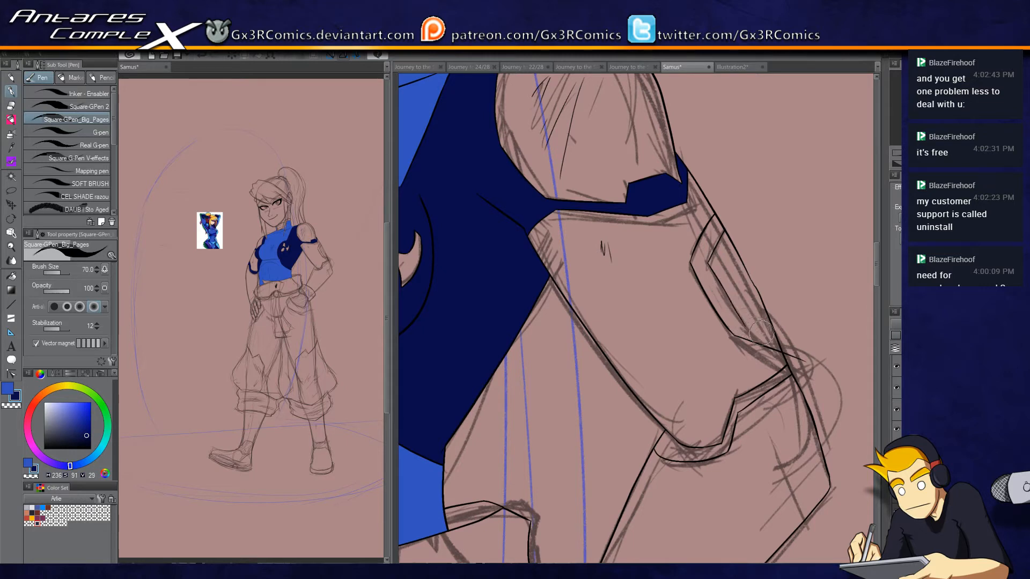
pyautogui.press('e')
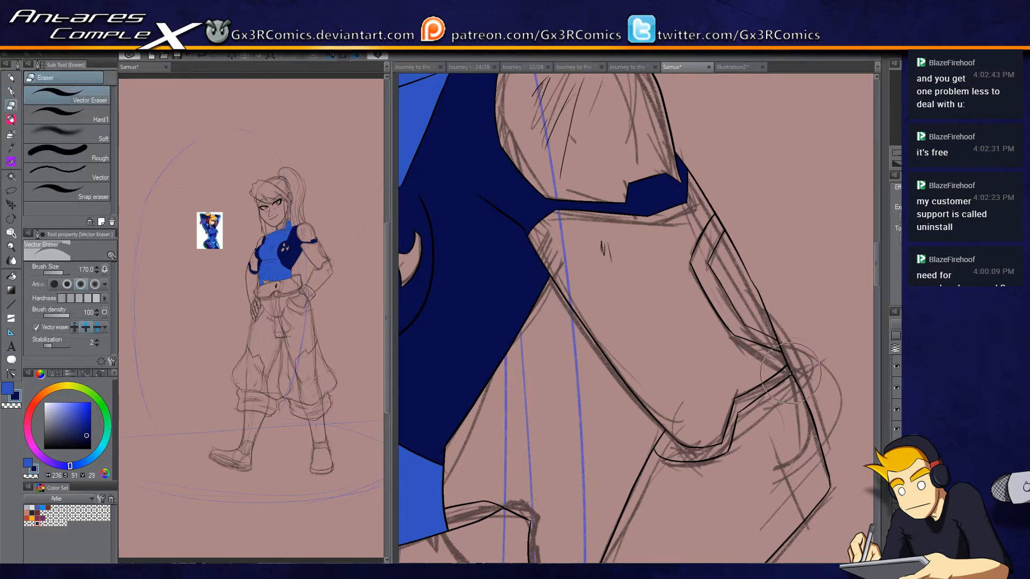
pyautogui.press('p')
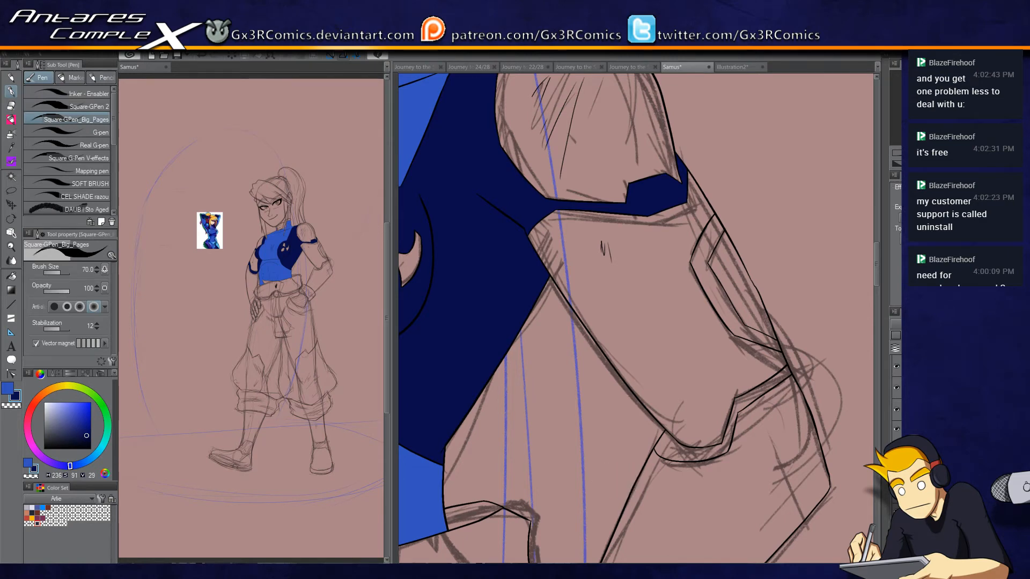
# Step: Sample the pink of the chest emblem in the reference picture and fill the three emblem shapes with it
pyautogui.moveTo(534, 382); pyautogui.dragTo(690, 290)
pyautogui.moveTo(496, 312); pyautogui.dragTo(638, 432)
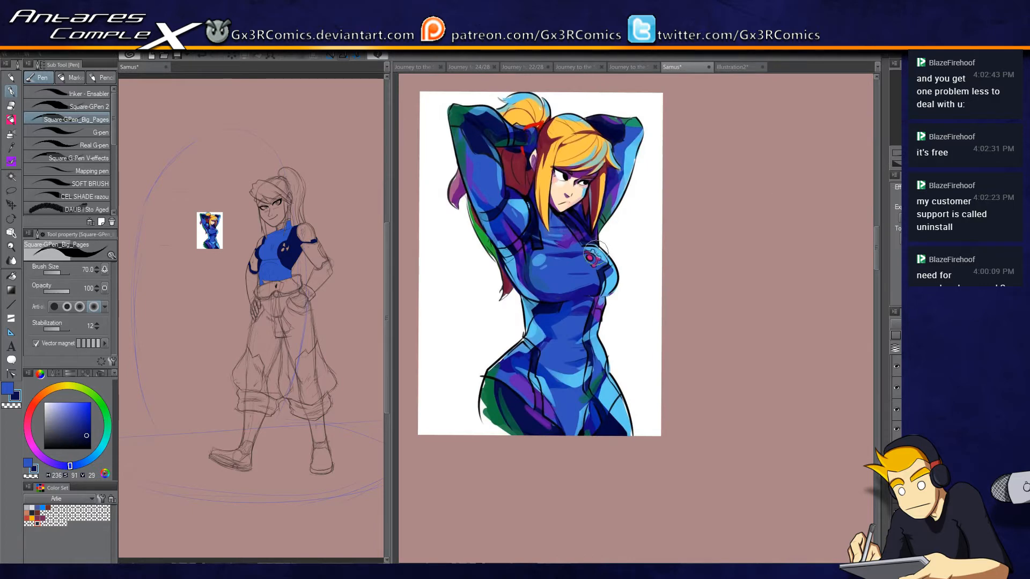
pyautogui.press('i')
pyautogui.click(593, 259)
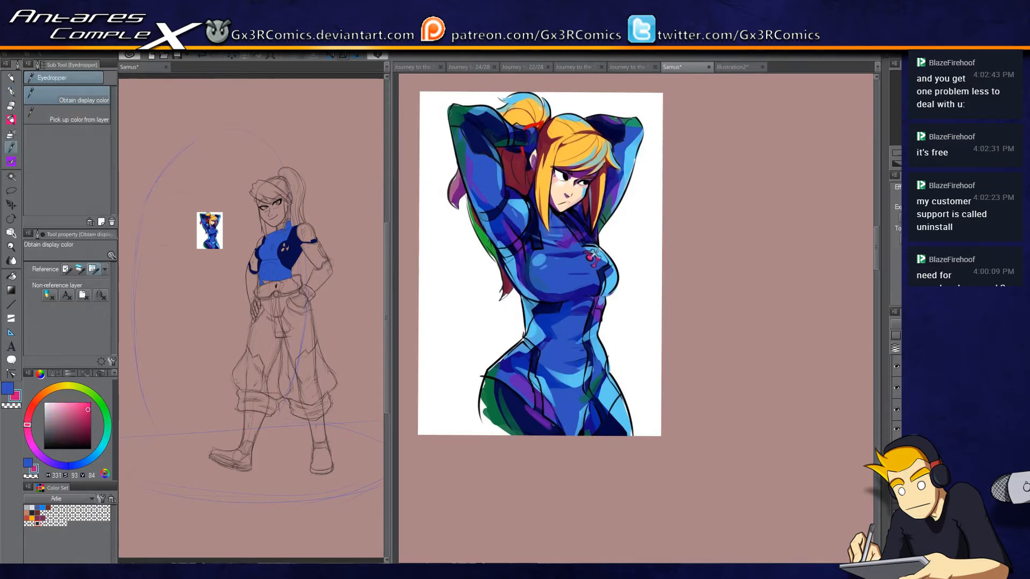
pyautogui.press('g')
pyautogui.moveTo(512, 248); pyautogui.dragTo(626, 305)
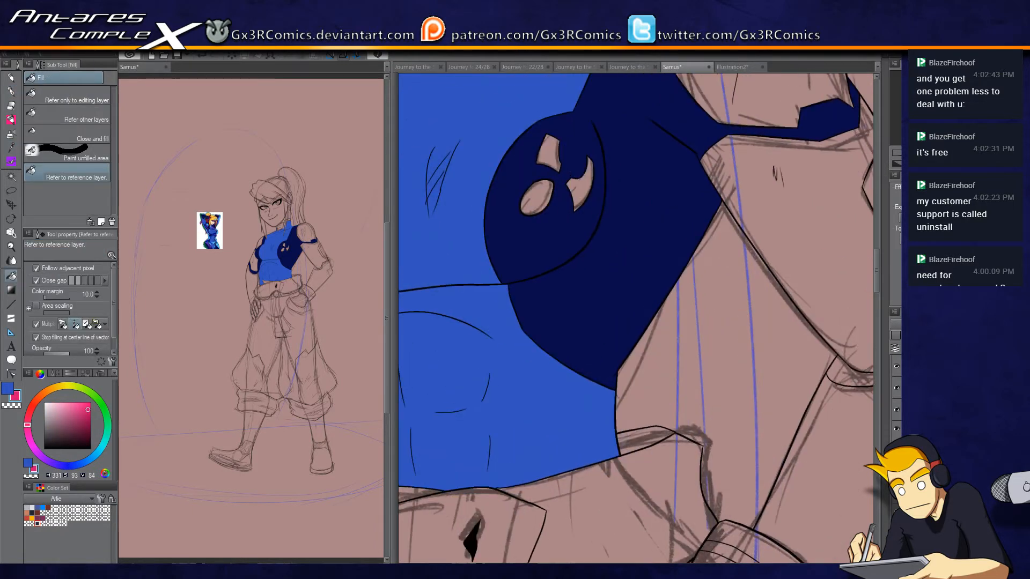
pyautogui.click(536, 197)
pyautogui.click(549, 152)
pyautogui.click(583, 182)
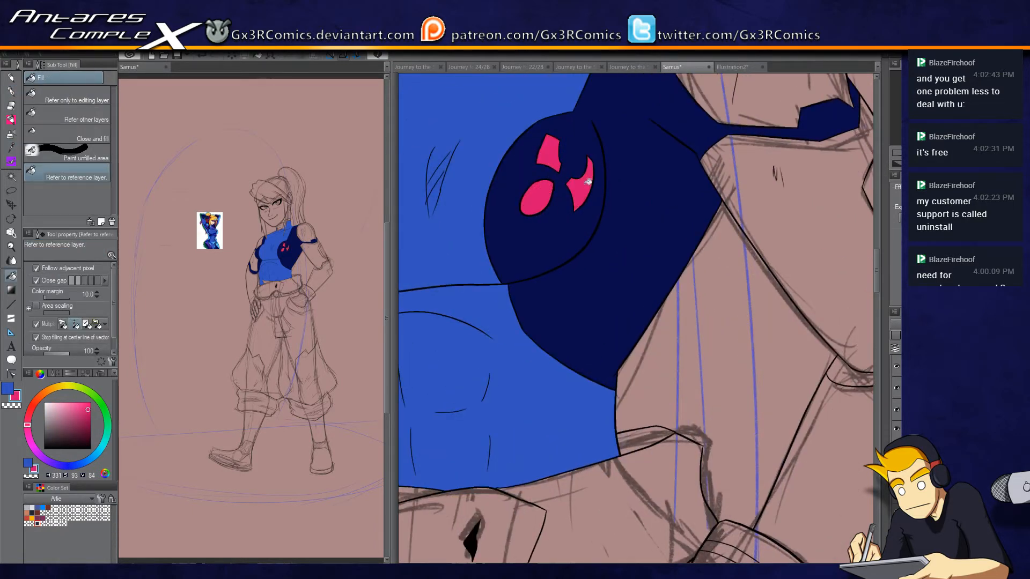
# Step: Sample the medium blue from the top and fill the figure's left shoulder cap and upper arm
pyautogui.moveTo(554, 310); pyautogui.dragTo(552, 420)
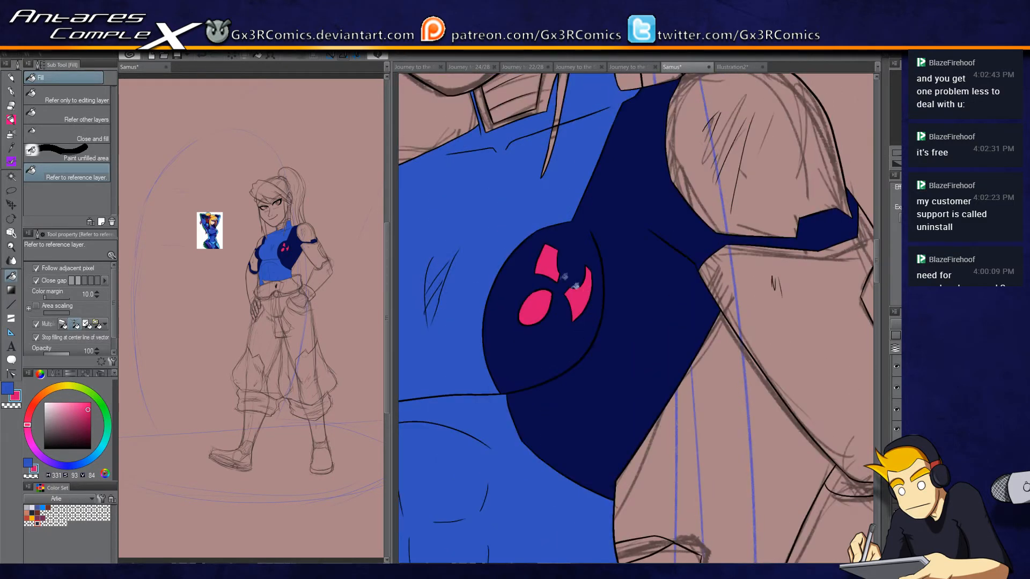
pyautogui.press('o')
pyautogui.press('i')
pyautogui.click(538, 203)
pyautogui.press('g')
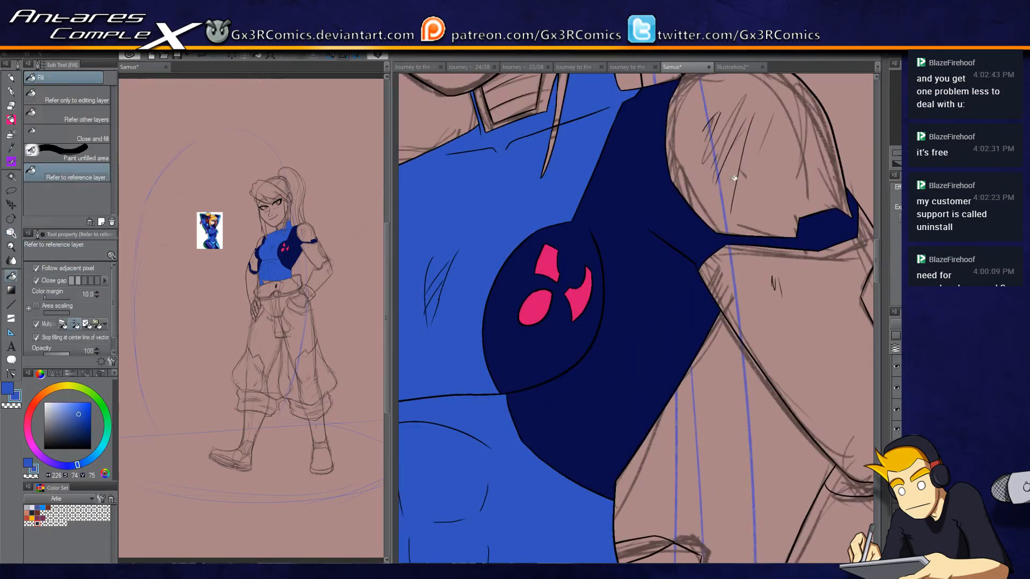
pyautogui.click(698, 174)
pyautogui.click(794, 300)
pyautogui.scroll(-2, 785, 312)
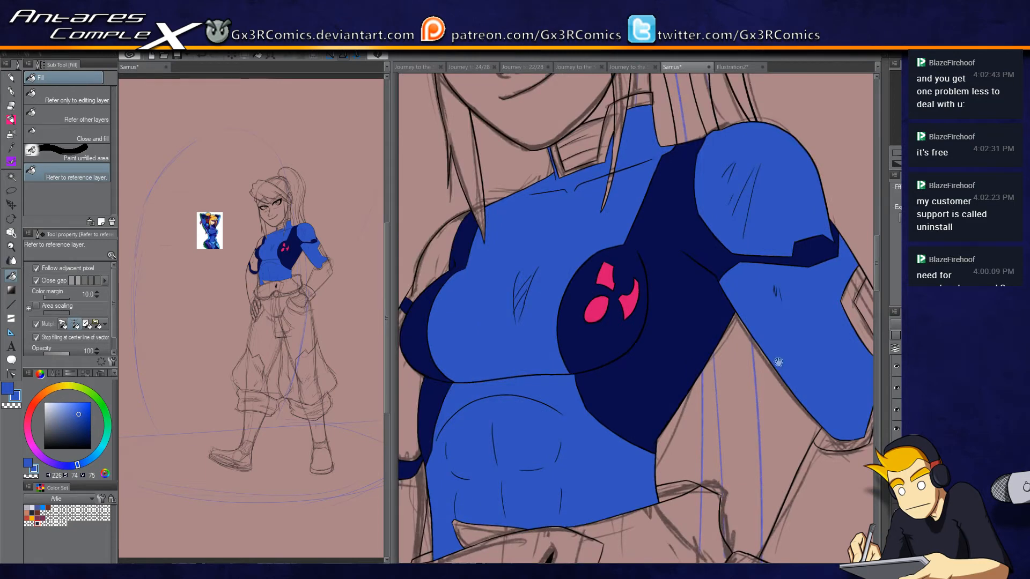
# Step: Fill the figure's left forearm between elbow and cuff with the same medium blue
pyautogui.scroll(1, 634, 298)
pyautogui.click(740, 269)
pyautogui.click(724, 409)
pyautogui.moveTo(652, 477); pyautogui.dragTo(799, 253)
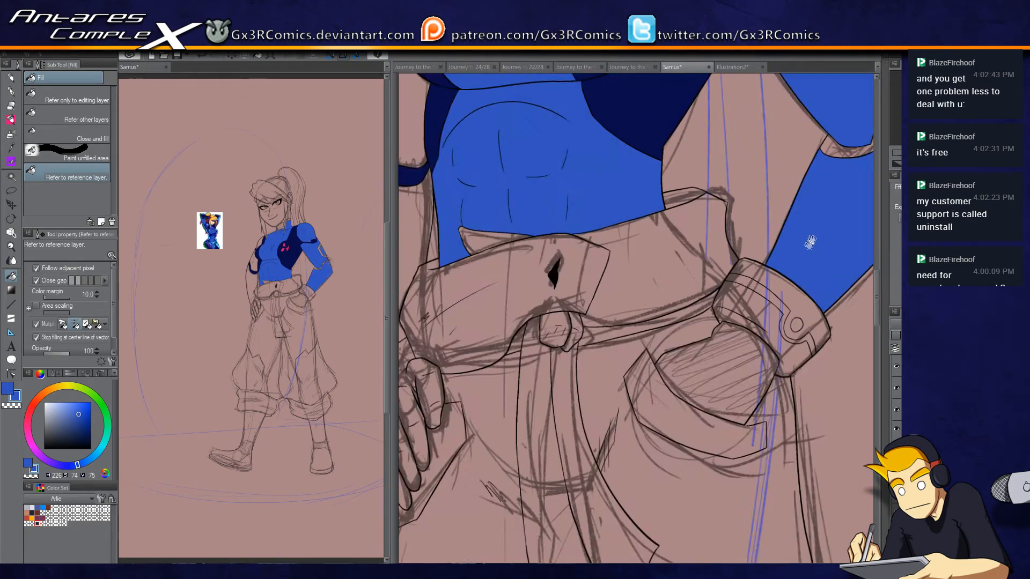
# Step: Fill the figure's right arm above and below the navy band with the medium blue
pyautogui.moveTo(572, 353); pyautogui.dragTo(677, 424)
pyautogui.click(495, 282)
pyautogui.click(504, 225)
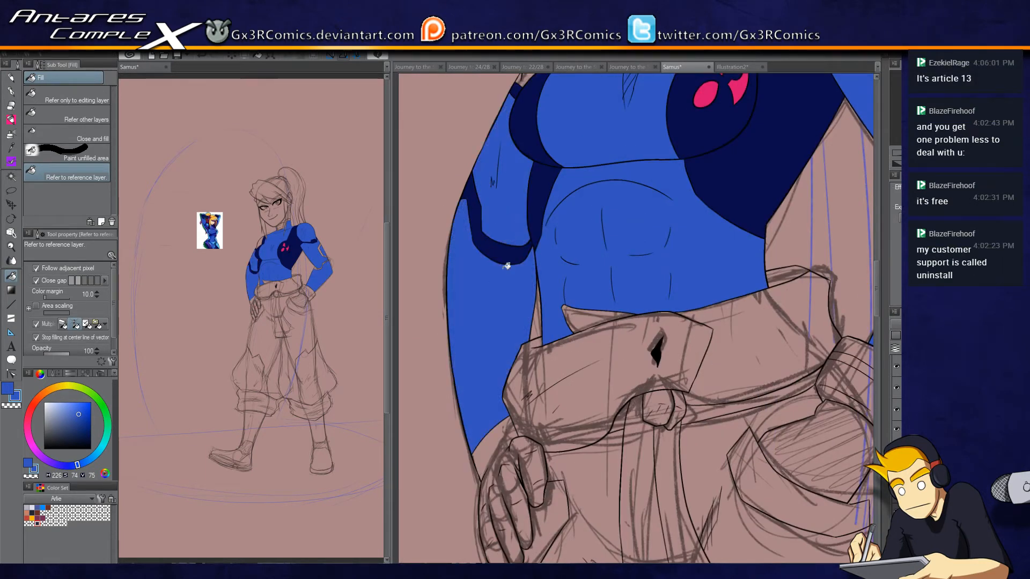
# Step: Sample the blonde hair colour and the light skin tone from the reference picture
pyautogui.moveTo(495, 227); pyautogui.dragTo(685, 268)
pyautogui.press('i')
pyautogui.moveTo(431, 121); pyautogui.dragTo(483, 220)
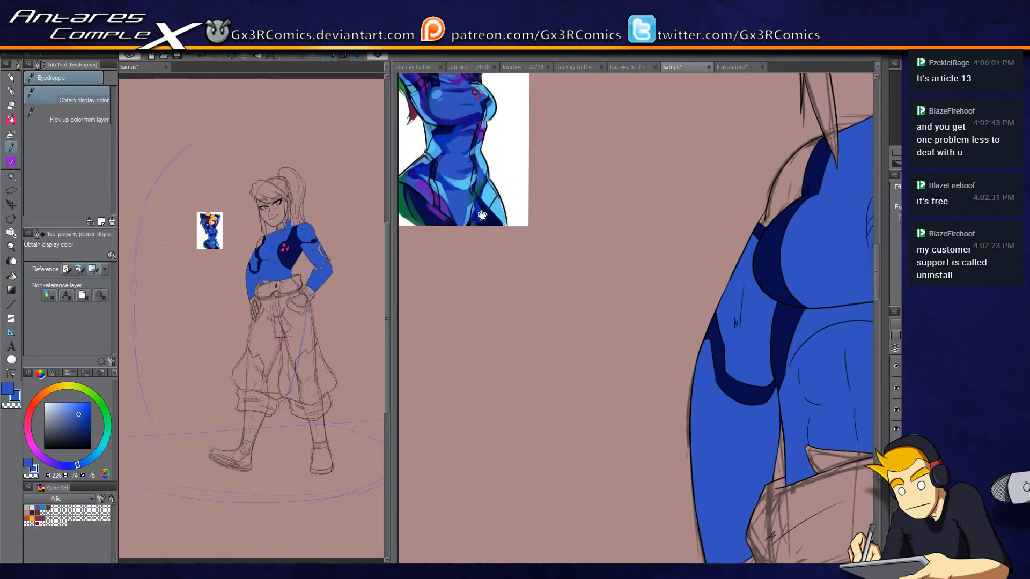
pyautogui.scroll(3, 459, 143)
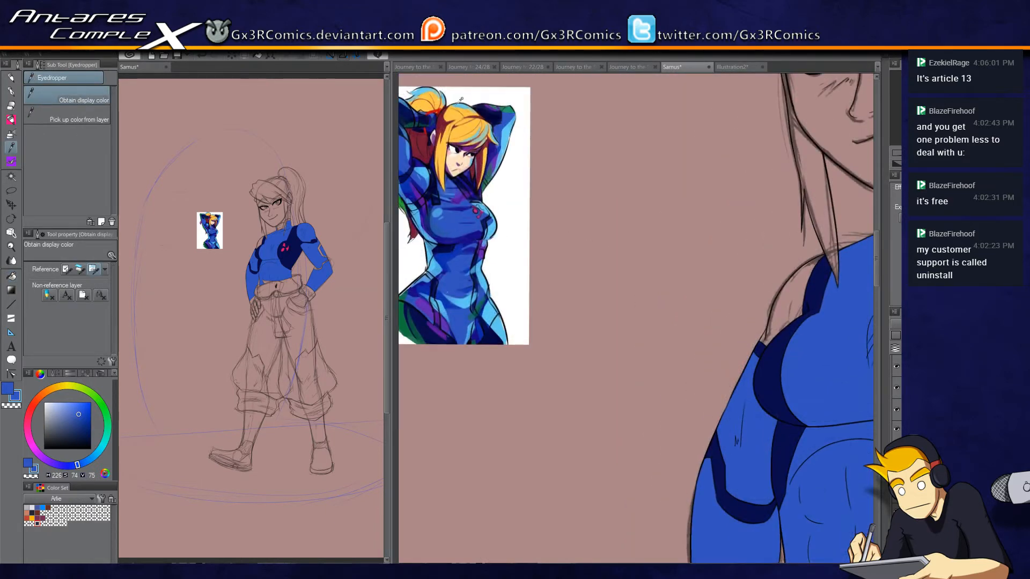
pyautogui.click(443, 143)
pyautogui.moveTo(600, 301); pyautogui.dragTo(588, 361)
pyautogui.press('x')
pyautogui.click(449, 216)
pyautogui.moveTo(621, 295); pyautogui.dragTo(536, 386)
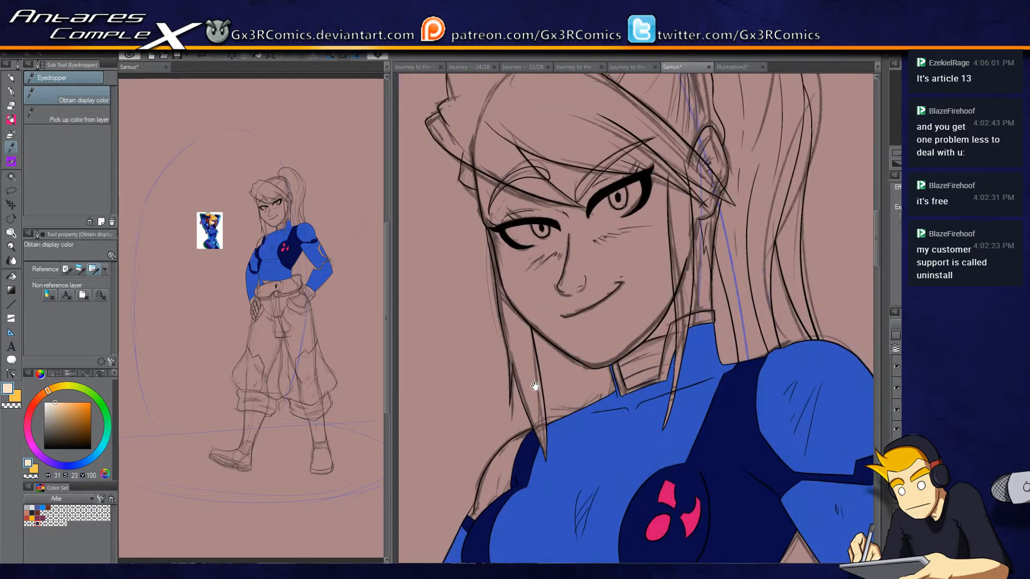
# Step: Fill the figure's face and neck with the sampled light skin tone
pyautogui.press('g')
pyautogui.click(615, 259)
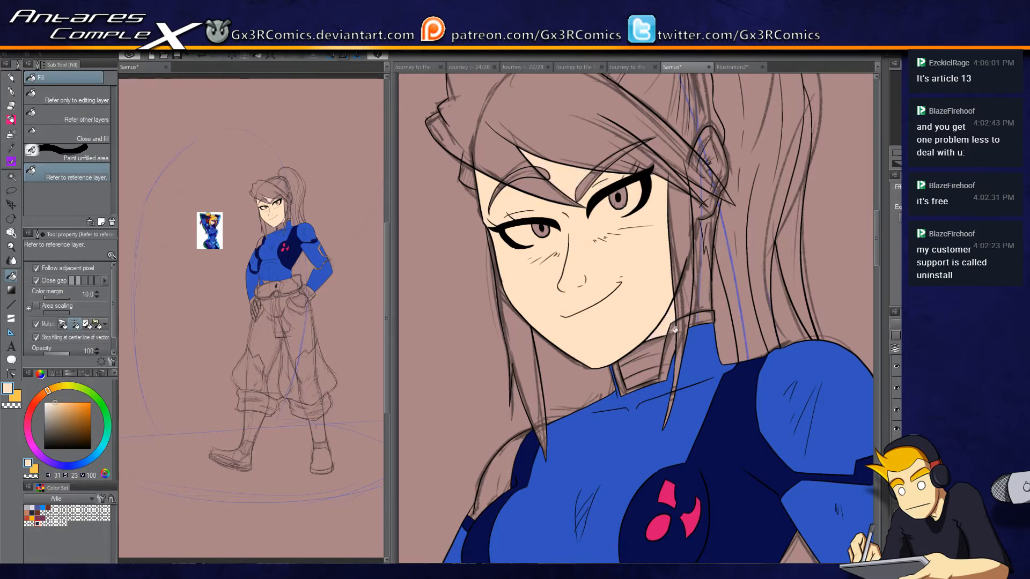
pyautogui.click(704, 212)
# Step: Fill the eyebrows, fringe, front strand and hair on the head with the sampled blonde
pyautogui.press('x')
pyautogui.click(534, 180)
pyautogui.click(541, 172)
pyautogui.click(644, 154)
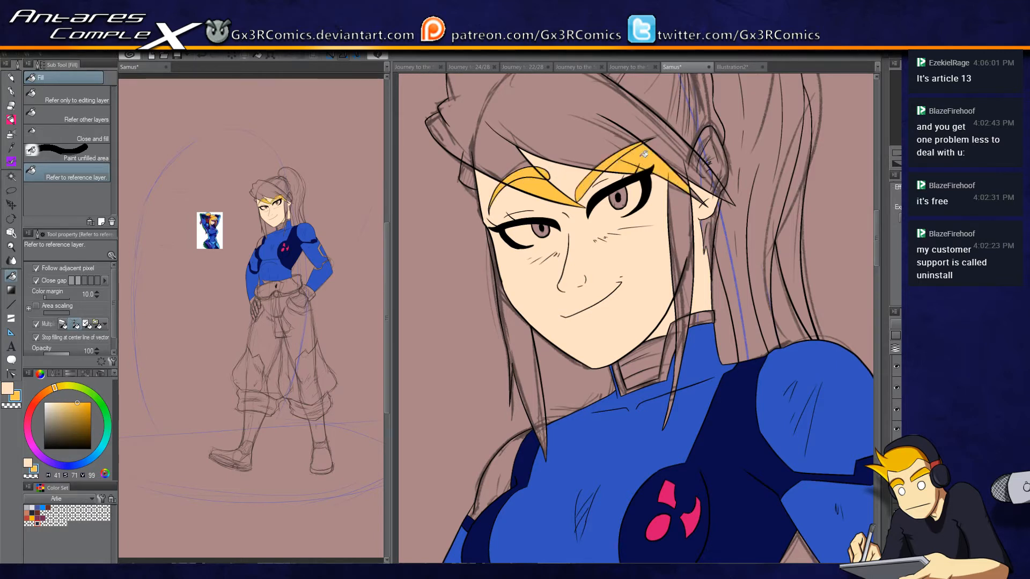
pyautogui.click(612, 149)
pyautogui.click(688, 188)
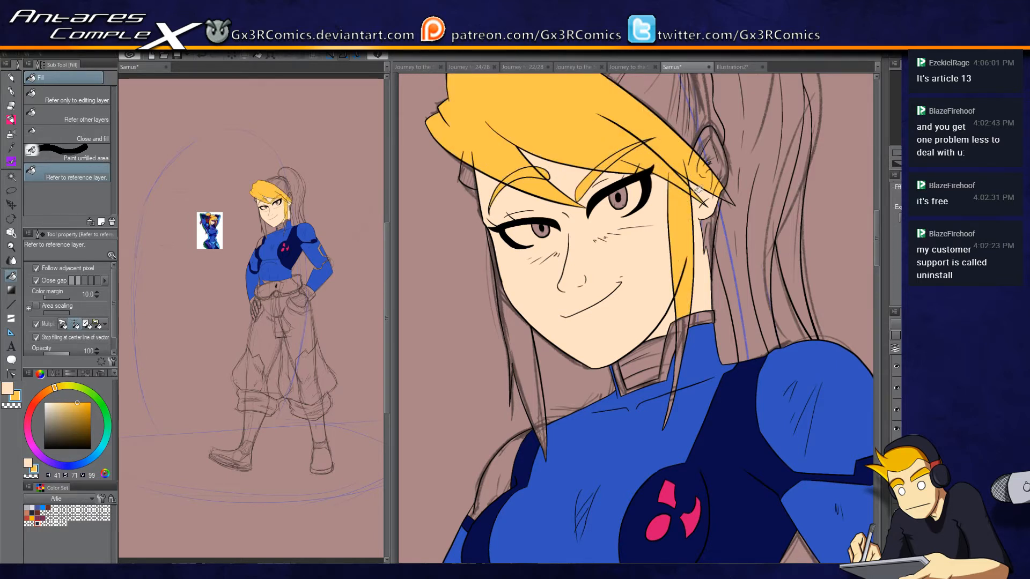
pyautogui.click(692, 121)
# Step: Sample the skin tone from the neck and fill the ear with it
pyautogui.keyDown('alt'); pyautogui.click(708, 220); pyautogui.keyUp('alt')
pyautogui.click(711, 156)
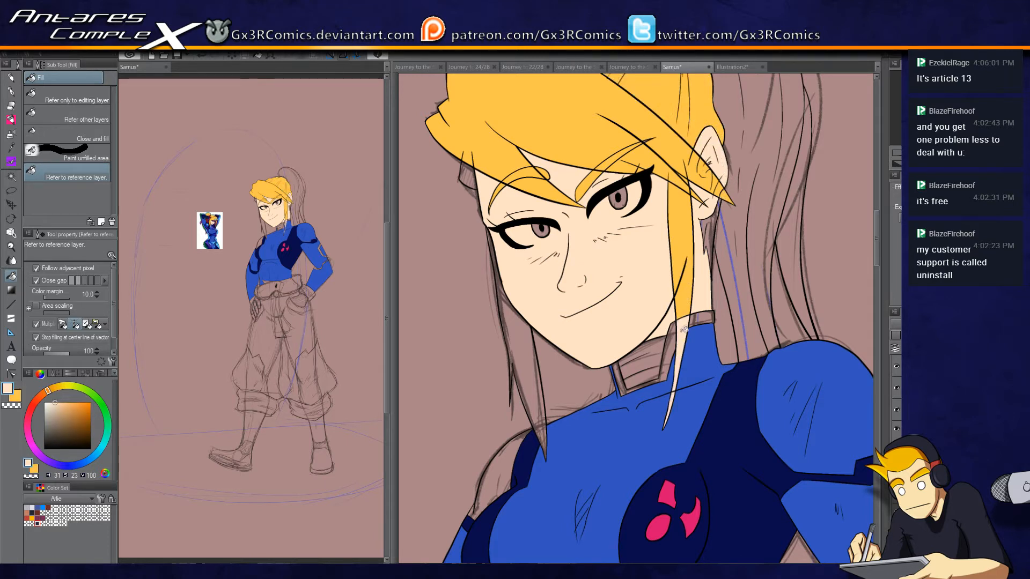
pyautogui.keyDown('alt'); pyautogui.click(683, 287); pyautogui.keyUp('alt')
pyautogui.click(522, 343)
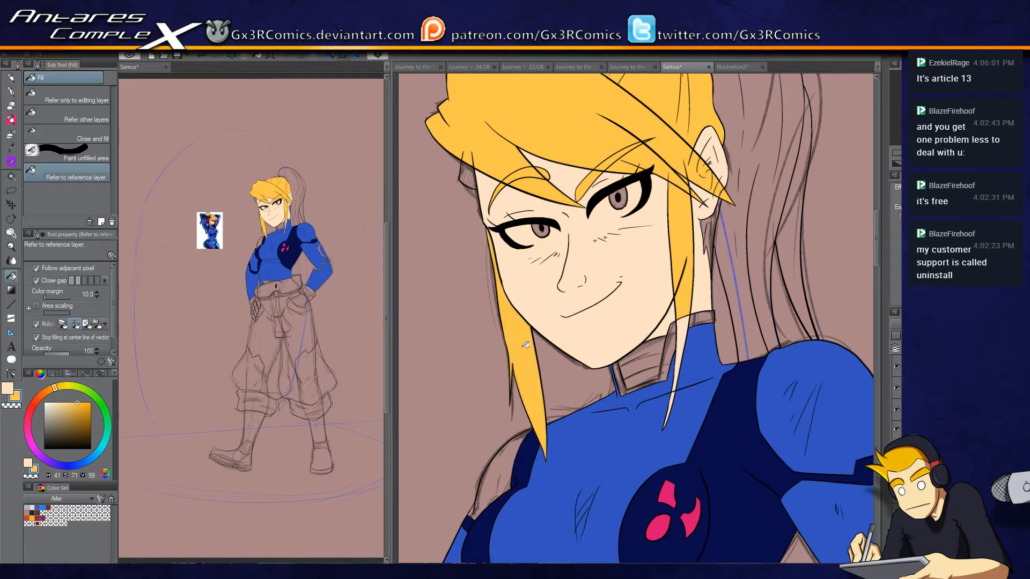
pyautogui.hotkey('ctrl', 'z')
# Step: Darken the blonde to an orange-brown (H 32, S 82, V 77) and fill the hair strand behind the face
pyautogui.moveTo(719, 193); pyautogui.dragTo(669, 235)
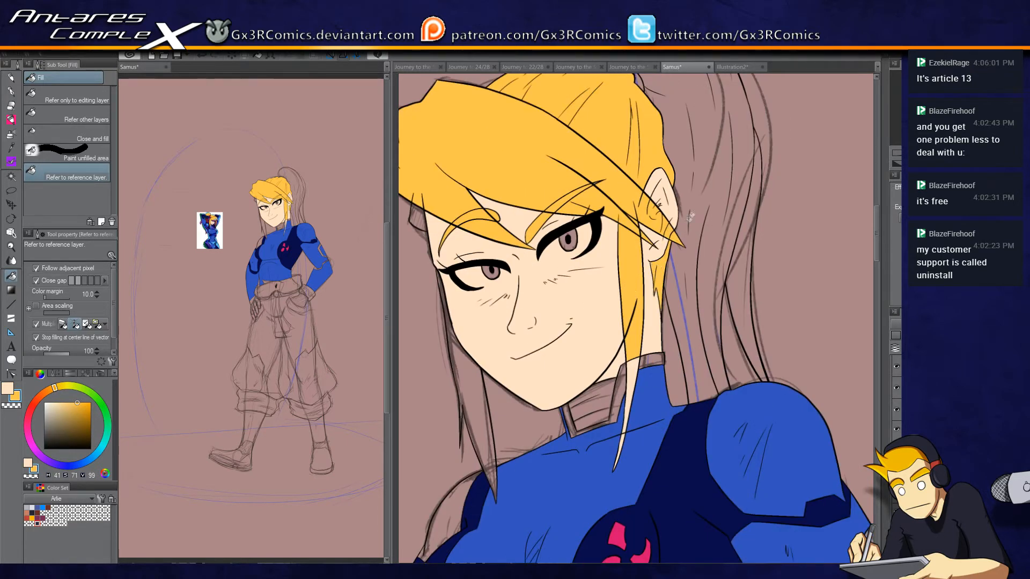
pyautogui.moveTo(577, 202); pyautogui.dragTo(593, 327)
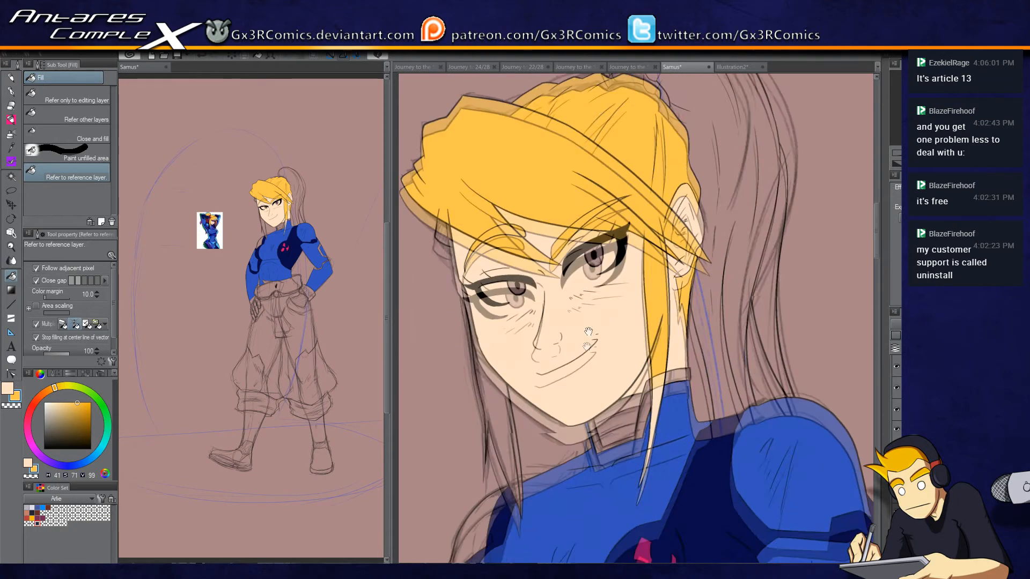
pyautogui.click(81, 410)
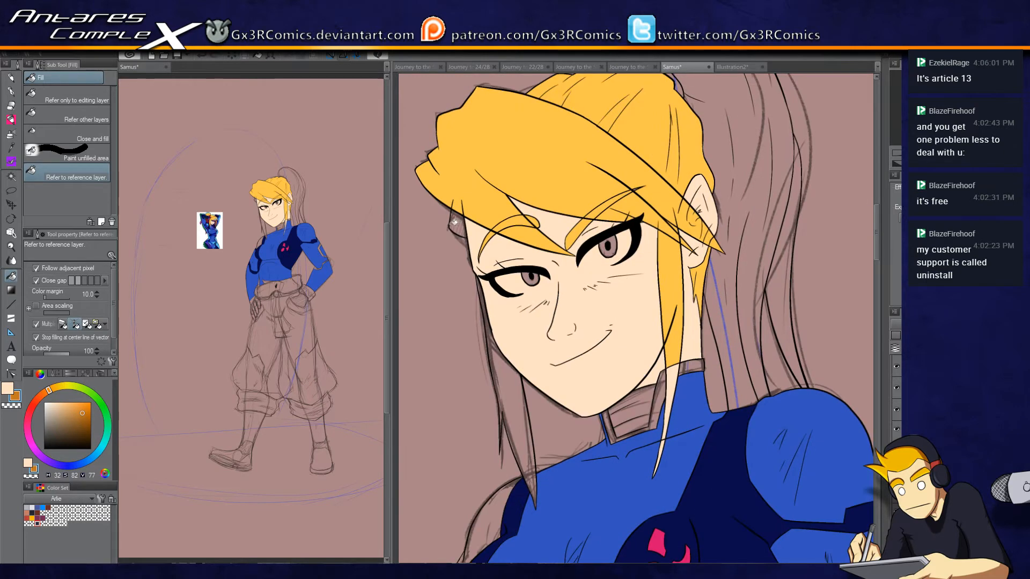
pyautogui.click(518, 370)
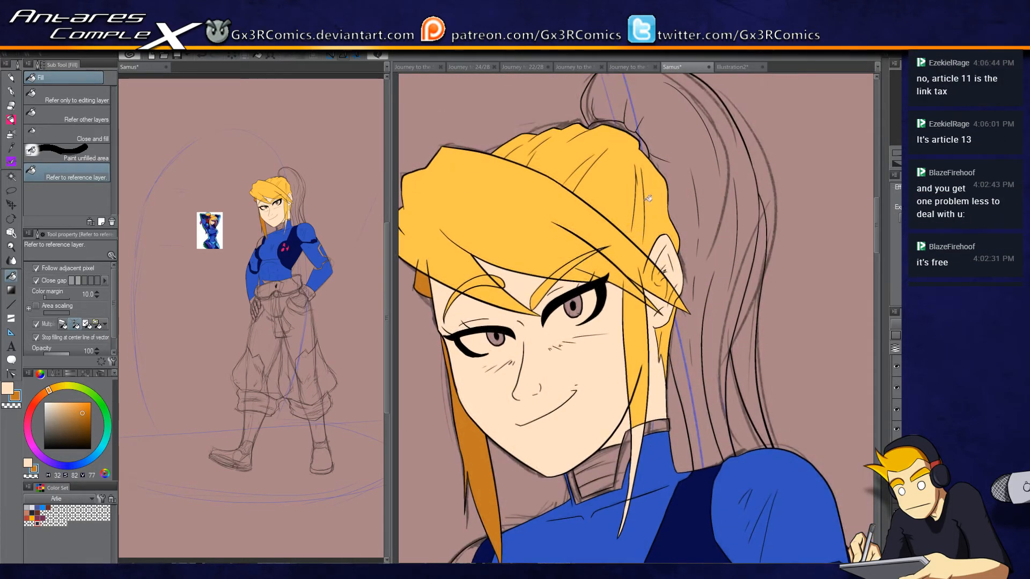
# Step: Sample the blonde from the hair and fill the sections of the ponytail with it
pyautogui.keyDown('alt'); pyautogui.click(648, 199); pyautogui.keyUp('alt')
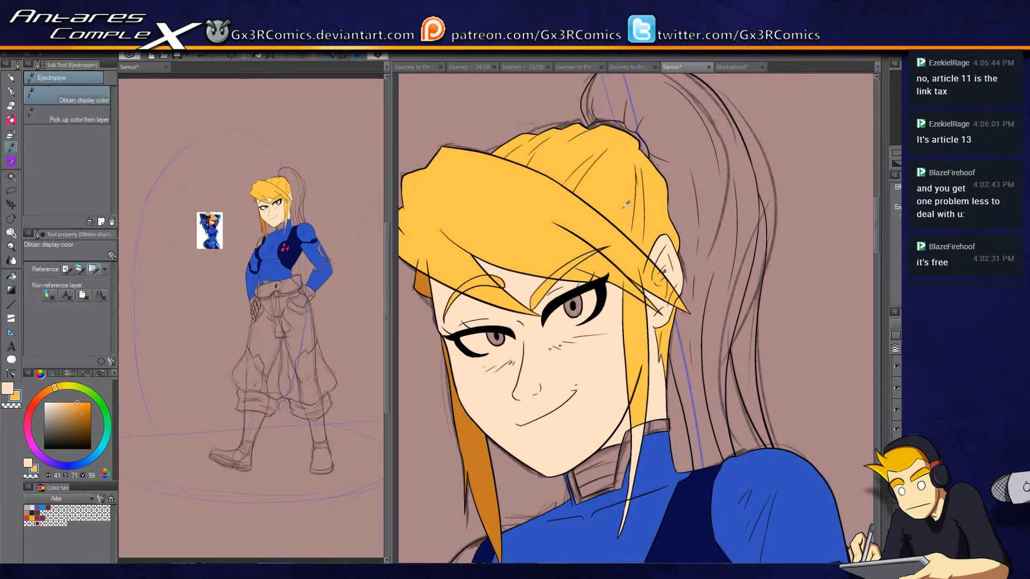
pyautogui.click(712, 202)
pyautogui.click(769, 296)
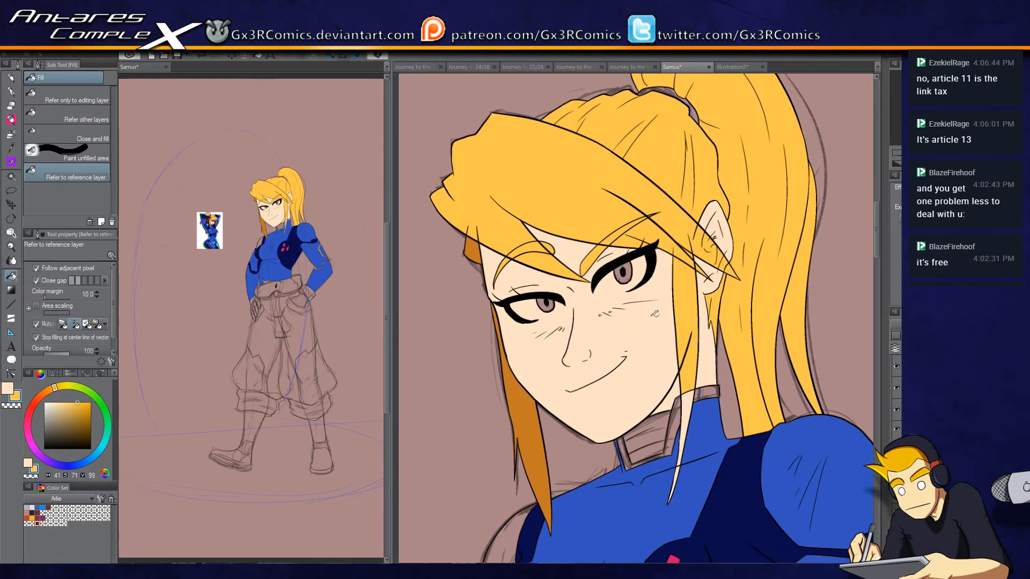
# Step: Sample the pink of the chest emblem and fill the collar's front panel with it
pyautogui.keyDown('alt'); pyautogui.click(672, 558); pyautogui.keyUp('alt')
pyautogui.press('g')
pyautogui.press('g')
pyautogui.click(653, 437)
# Step: Fill the collar's border with navy sampled from the top and the front hair strand's tip with blonde
pyautogui.press('x')
pyautogui.press('u')
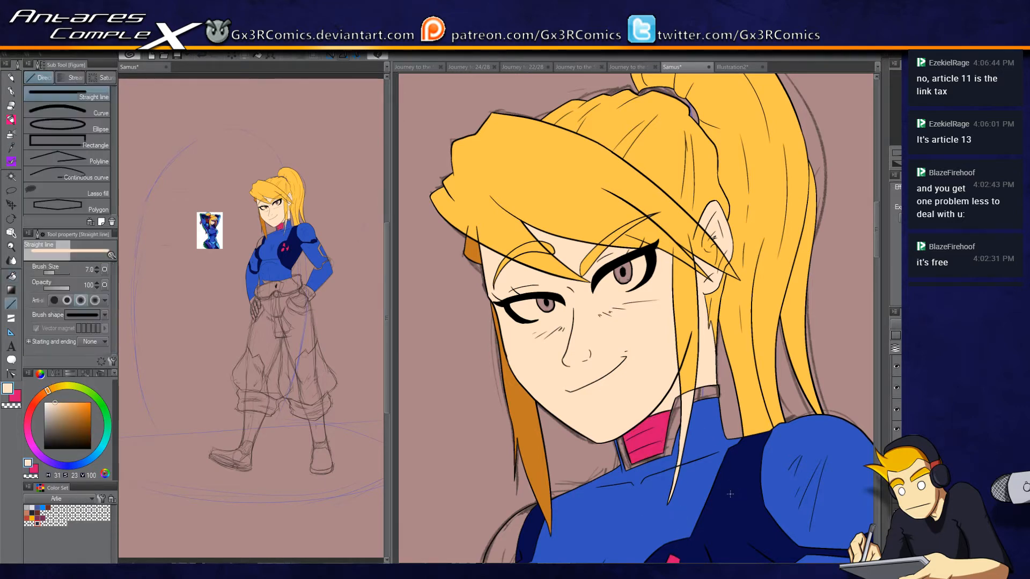
pyautogui.press('i')
pyautogui.click(763, 491)
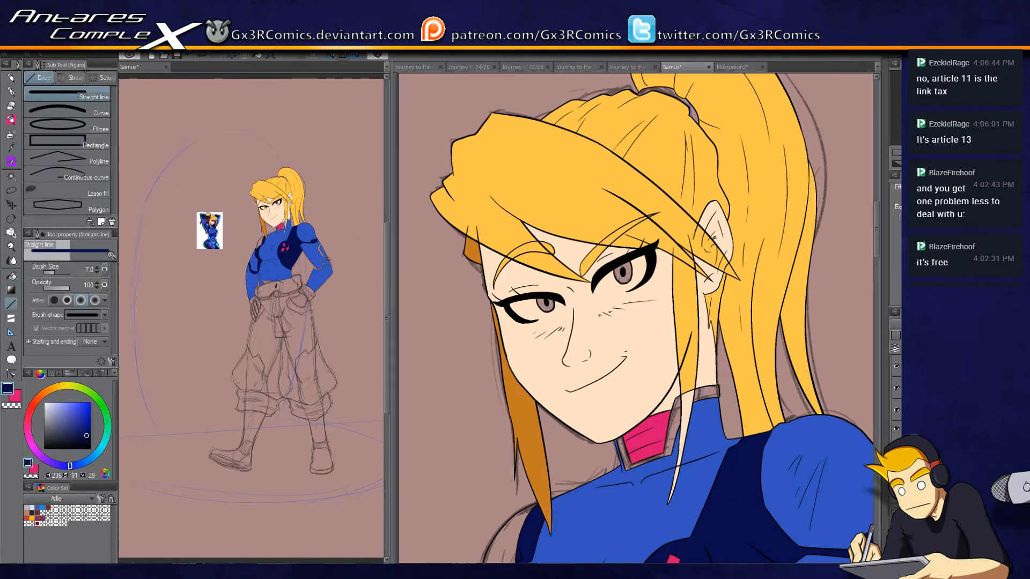
pyautogui.press('g')
pyautogui.click(704, 393)
pyautogui.keyDown('alt'); pyautogui.click(695, 377); pyautogui.keyUp('alt')
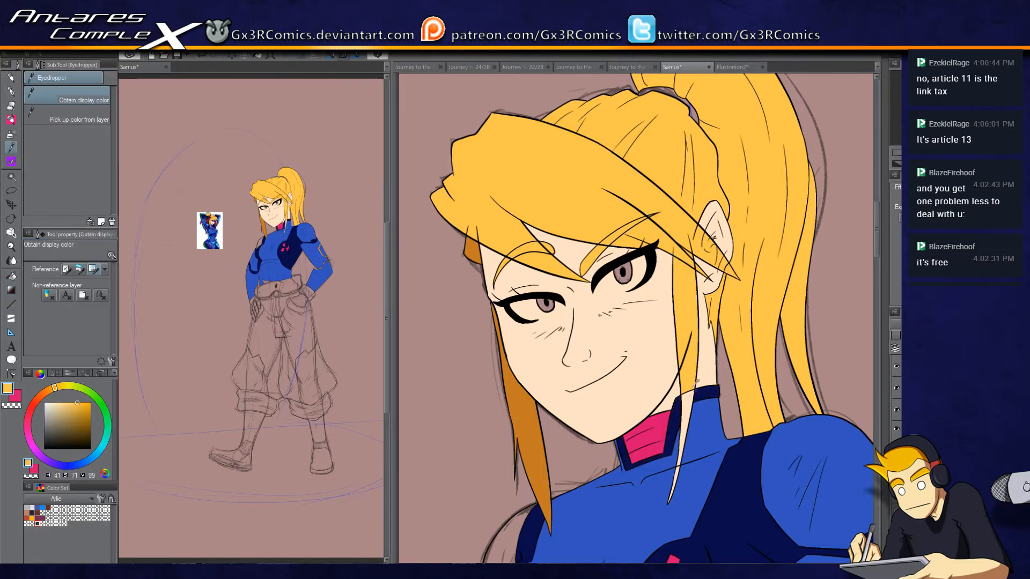
pyautogui.click(693, 397)
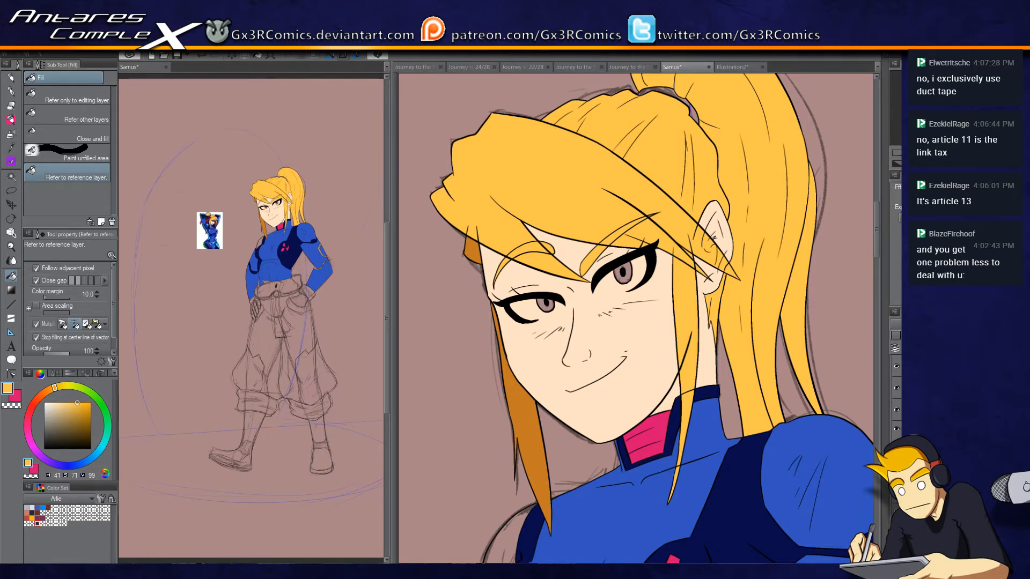
pyautogui.click(729, 66)
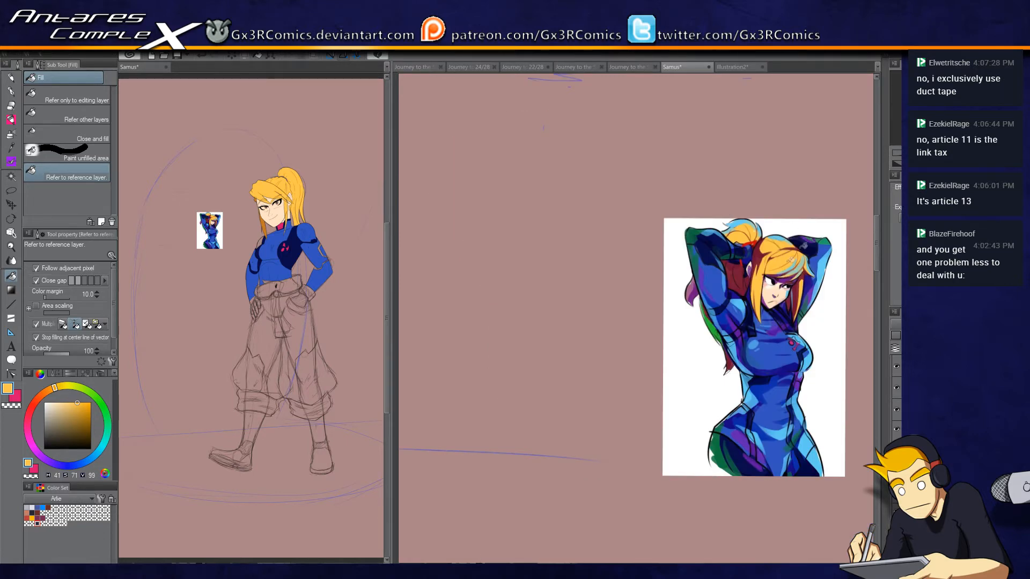
pyautogui.hotkey('ctrl', 'Tab')
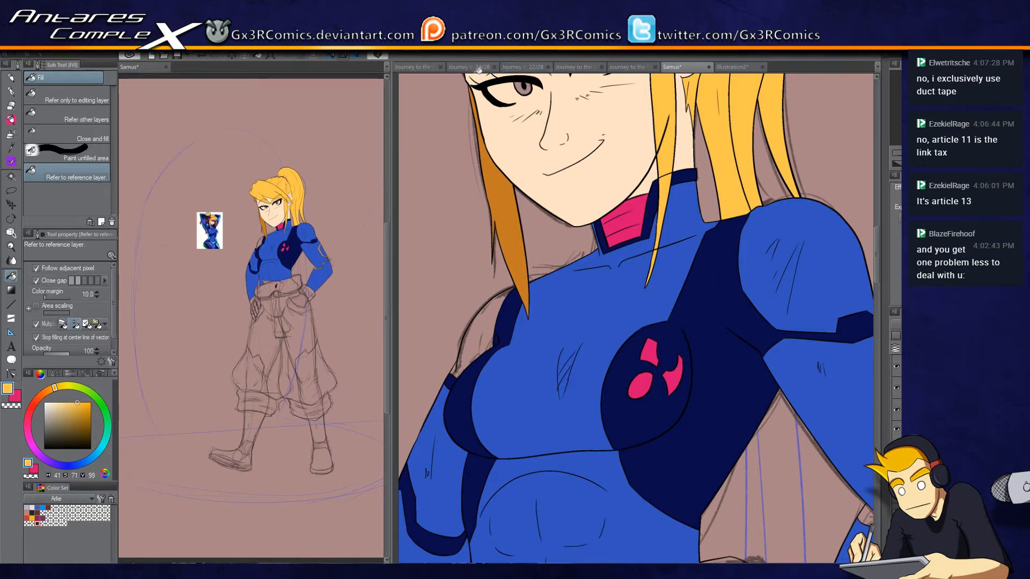
# Step: Mix a bright blue (H 202, S 93, V 100) and fill both irises with it
pyautogui.click(85, 460)
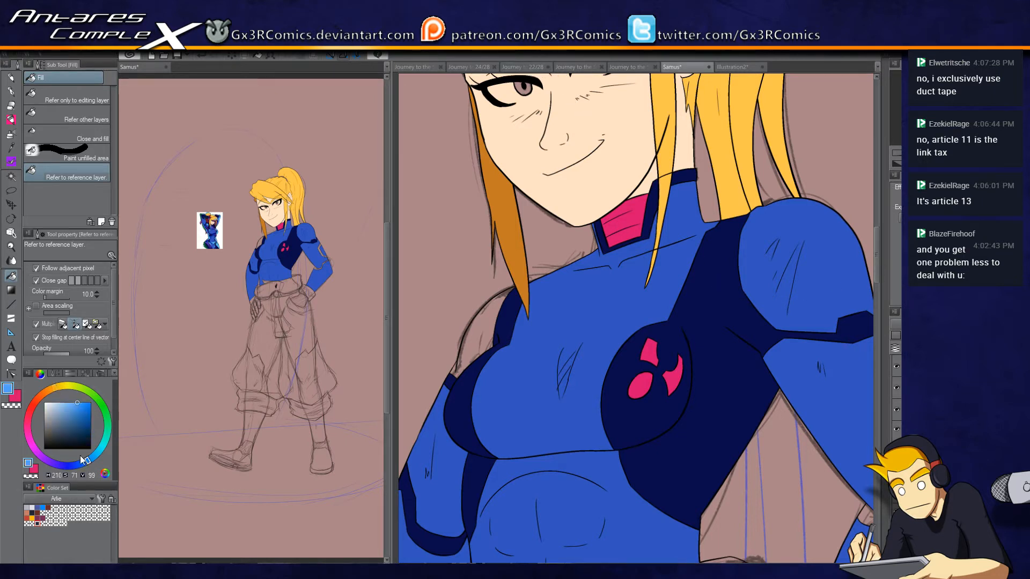
pyautogui.click(89, 402)
pyautogui.click(94, 459)
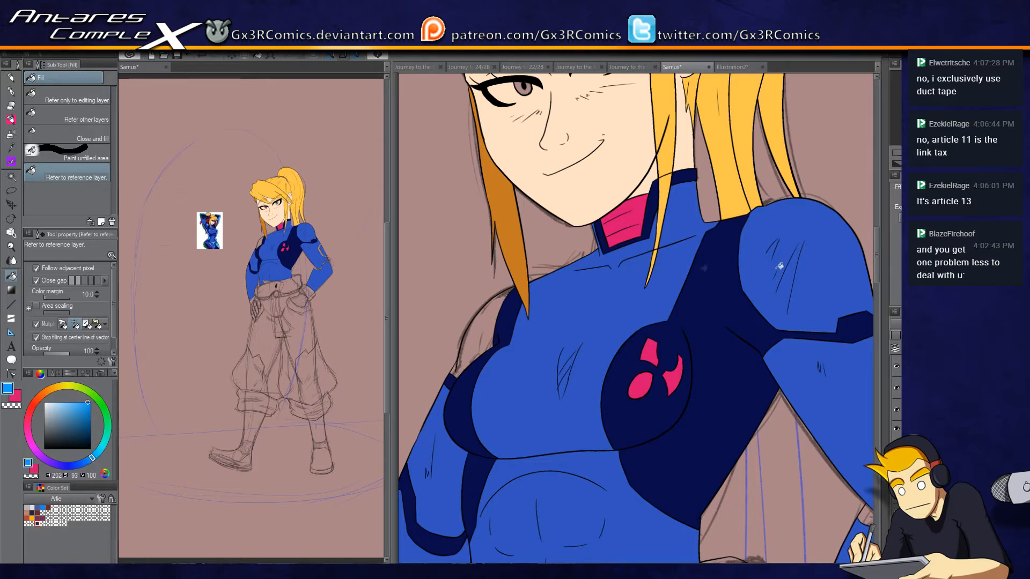
pyautogui.moveTo(835, 235); pyautogui.dragTo(851, 370)
pyautogui.click(531, 224)
pyautogui.click(609, 194)
# Step: Select the skin area of the face with the Auto select tool
pyautogui.press('w')
pyautogui.click(597, 209)
pyautogui.scroll(1, 492, 279)
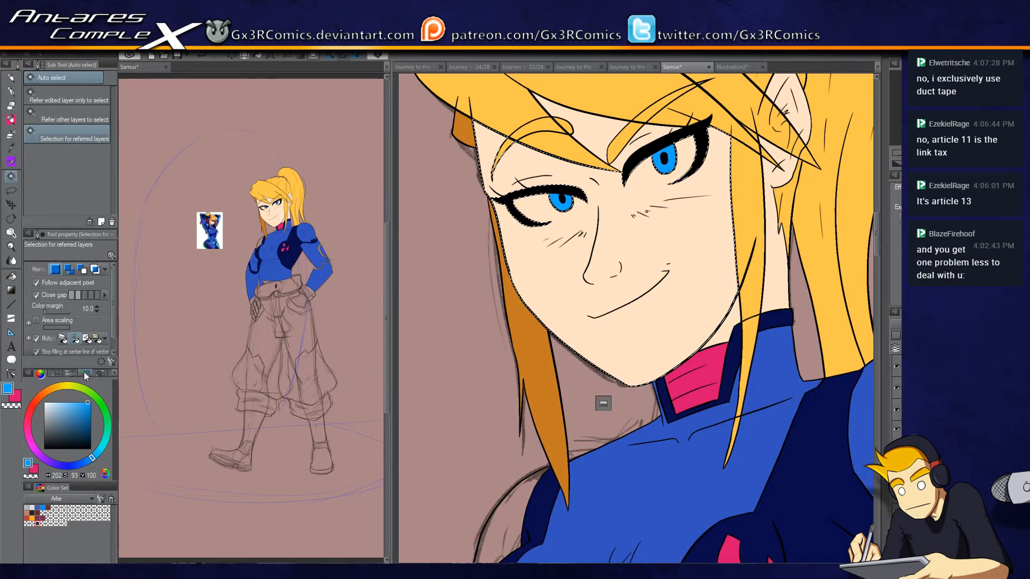
# Step: Paint the whites of both eyes in white with the G-pen, enlarging the brush size to 150
pyautogui.click(44, 403)
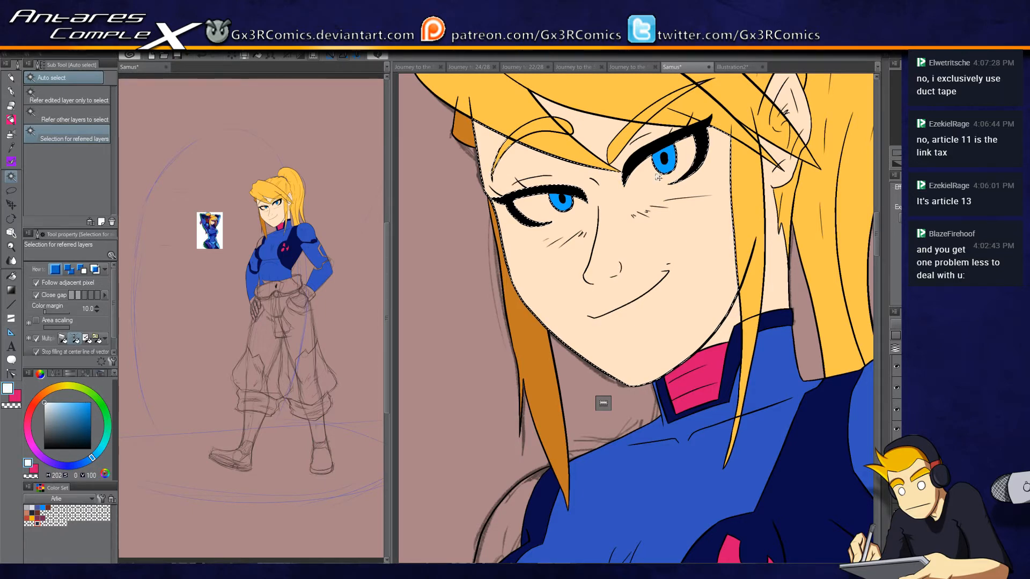
pyautogui.scroll(1, 653, 391)
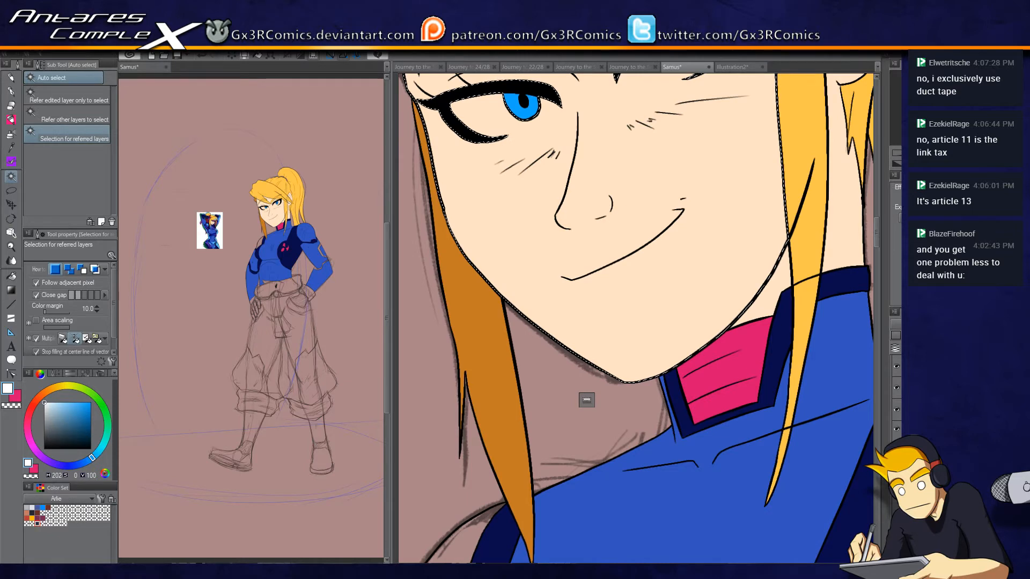
pyautogui.press('p')
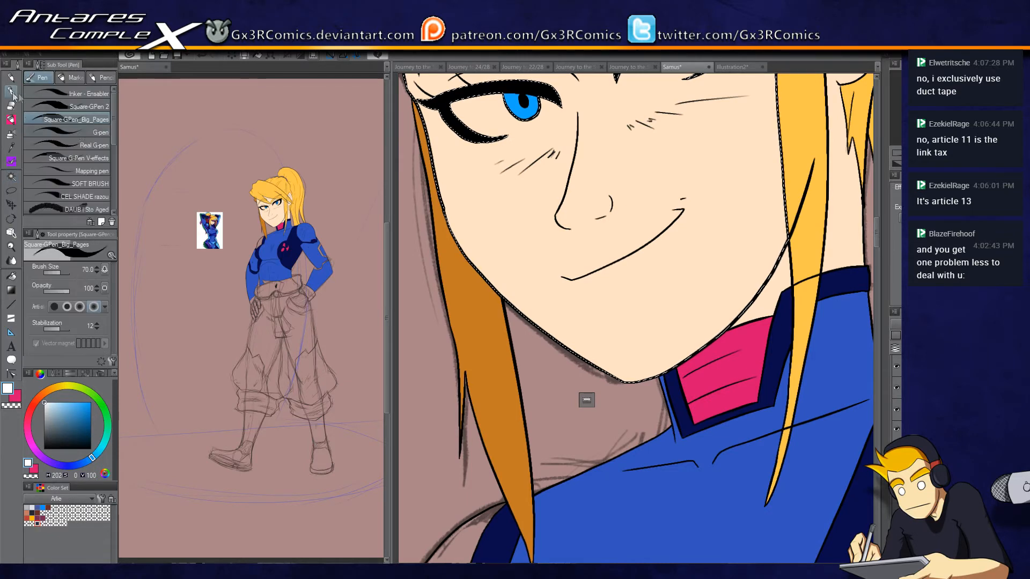
pyautogui.click(81, 133)
pyautogui.moveTo(633, 161); pyautogui.dragTo(566, 286)
pyautogui.moveTo(553, 205); pyautogui.dragTo(587, 178)
pyautogui.press(']')
pyautogui.press(']')
pyautogui.press(']')
pyautogui.moveTo(634, 147); pyautogui.dragTo(646, 143)
pyautogui.moveTo(556, 206)
pyautogui.mouseDown()
pyautogui.moveTo(637, 172)
pyautogui.moveTo(561, 207)
pyautogui.moveTo(657, 168)
pyautogui.moveTo(569, 203)
pyautogui.moveTo(592, 186)
pyautogui.mouseUp()
pyautogui.moveTo(644, 156)
pyautogui.mouseDown()
pyautogui.moveTo(645, 166)
pyautogui.moveTo(680, 133)
pyautogui.mouseUp()
pyautogui.moveTo(420, 214)
pyautogui.mouseDown()
pyautogui.moveTo(438, 231)
pyautogui.moveTo(423, 211)
pyautogui.moveTo(479, 228)
pyautogui.moveTo(439, 241)
pyautogui.moveTo(506, 225)
pyautogui.moveTo(455, 241)
pyautogui.moveTo(483, 237)
pyautogui.moveTo(502, 216)
pyautogui.moveTo(454, 239)
pyautogui.moveTo(523, 209)
pyautogui.moveTo(456, 231)
pyautogui.mouseUp()
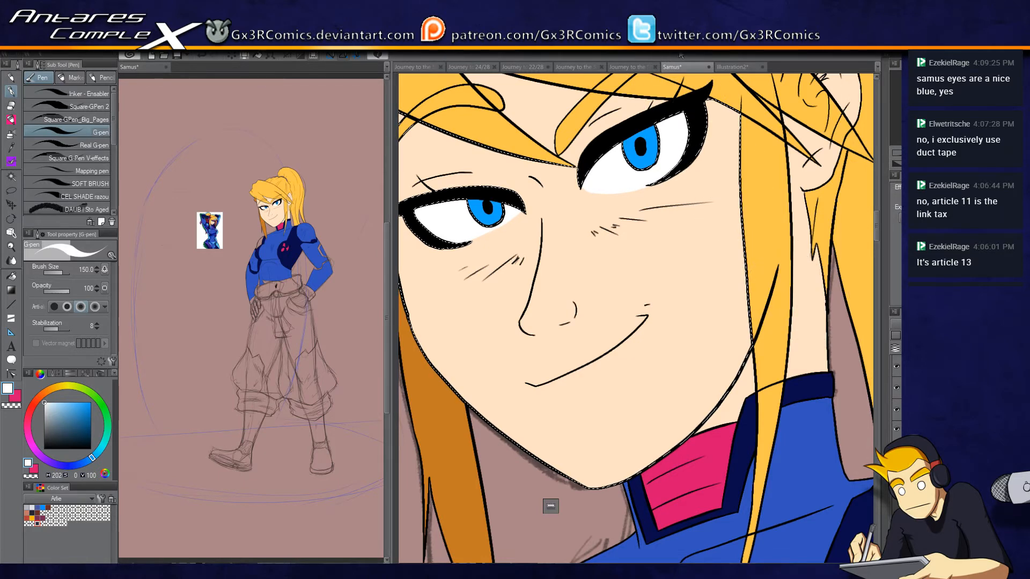
# Step: Sample the medium blue from the top and fill the figure's unfilled right shoulder with it
pyautogui.scroll(-1, 724, 322)
pyautogui.scroll(-2, 726, 327)
pyautogui.moveTo(756, 309); pyautogui.dragTo(716, 159)
pyautogui.press('i')
pyautogui.click(586, 279)
pyautogui.press('g')
pyautogui.press('g')
pyautogui.press('g')
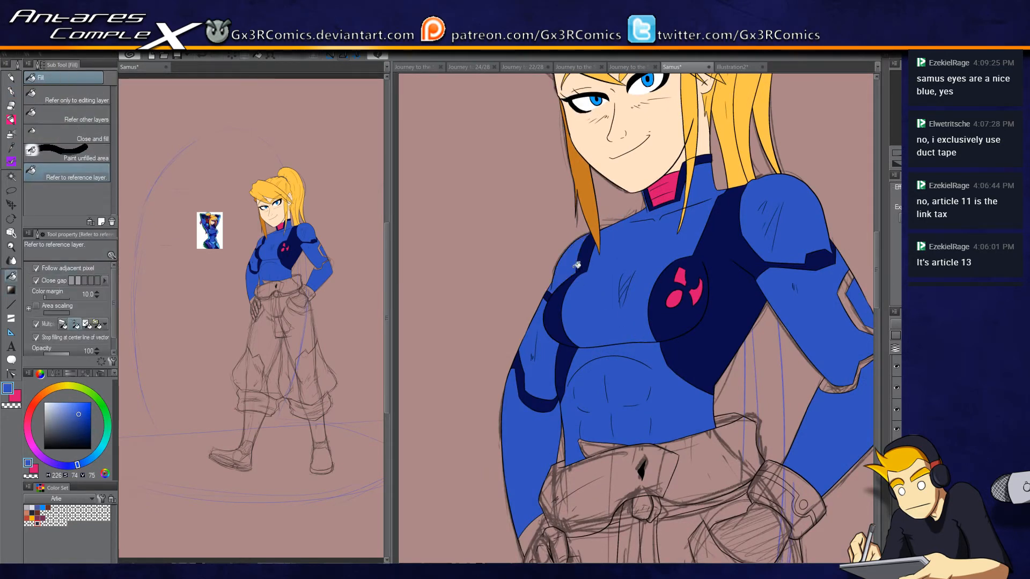
# Step: Sample the navy from the top's side panel and fill the bands around the figure's left elbow
pyautogui.moveTo(597, 437); pyautogui.dragTo(531, 373)
pyautogui.keyDown('alt'); pyautogui.click(727, 204); pyautogui.keyUp('alt')
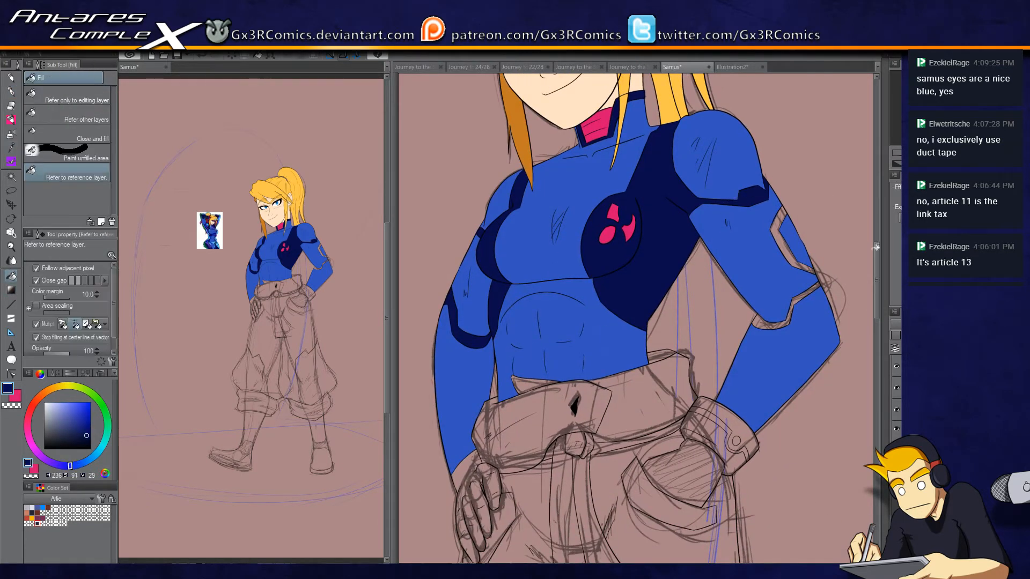
pyautogui.press('g')
pyautogui.press('g')
pyautogui.click(789, 234)
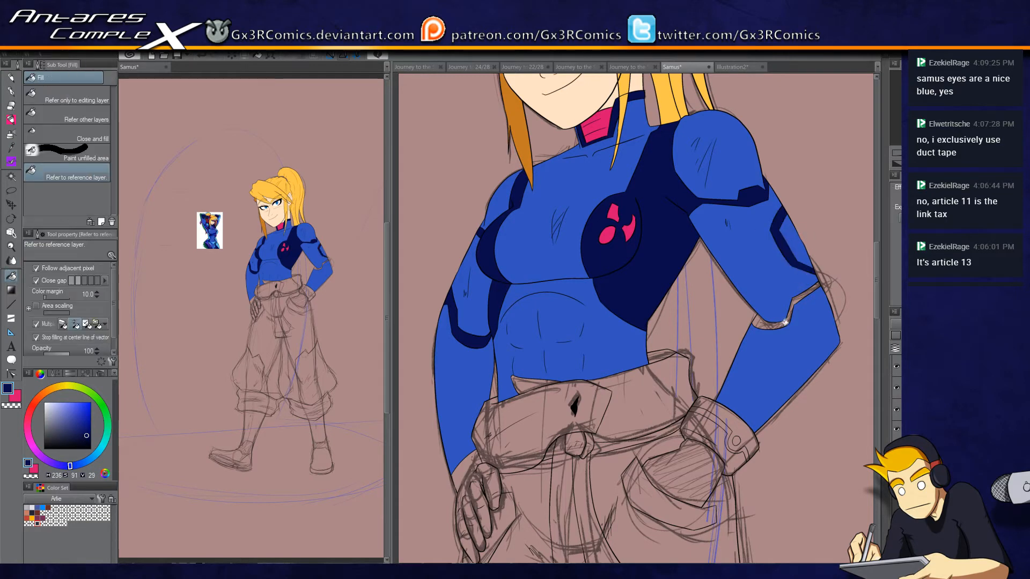
pyautogui.click(789, 317)
# Step: Fill the hand in the pocket and the hand on the hip with the same navy
pyautogui.moveTo(711, 448); pyautogui.dragTo(722, 364)
pyautogui.click(690, 378)
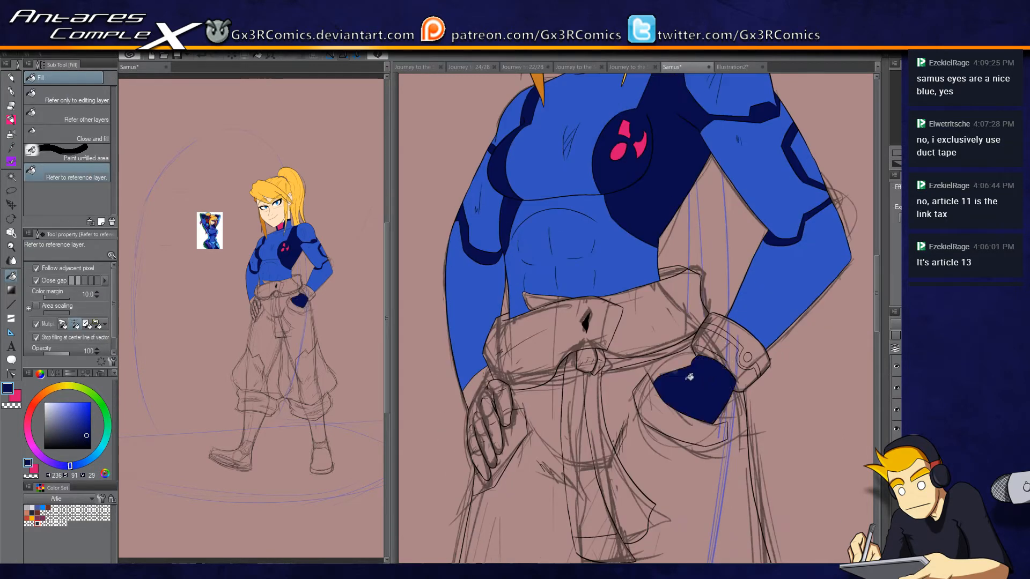
pyautogui.click(491, 393)
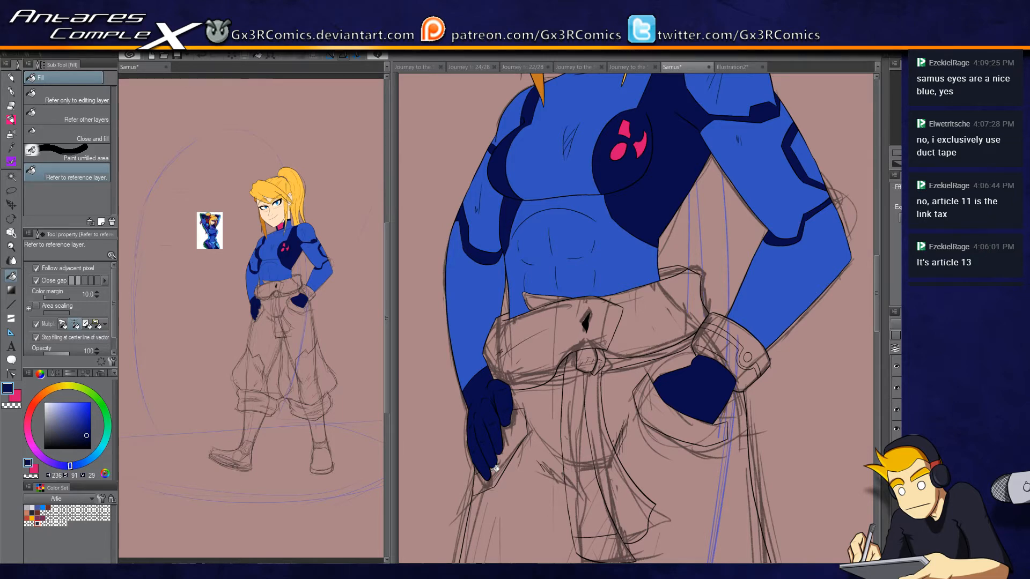
# Step: Sample the medium blue from the figure's sleeve and fill both exposed shins with it
pyautogui.moveTo(604, 393); pyautogui.dragTo(589, 197)
pyautogui.press('ctrl')
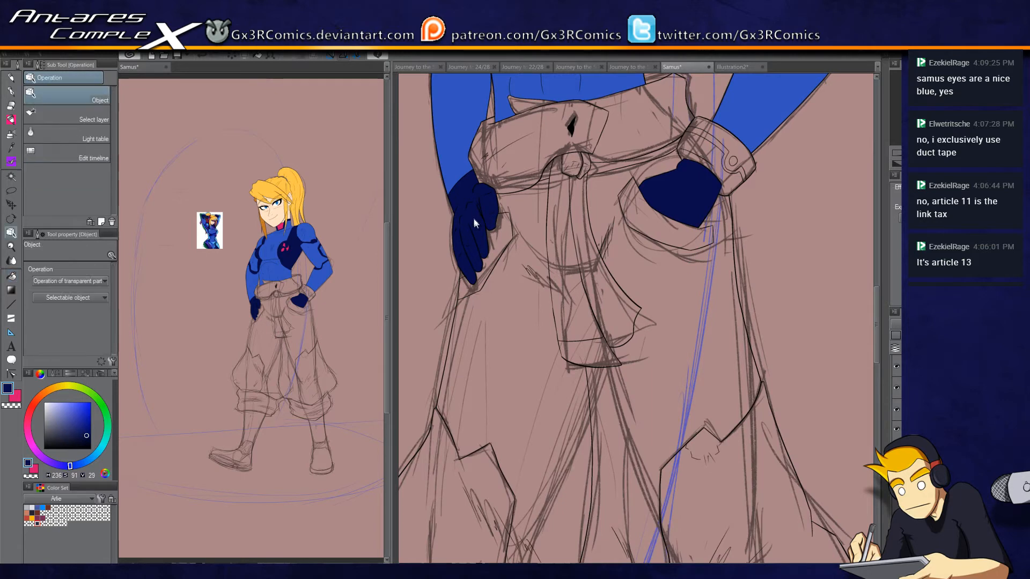
pyautogui.press('i')
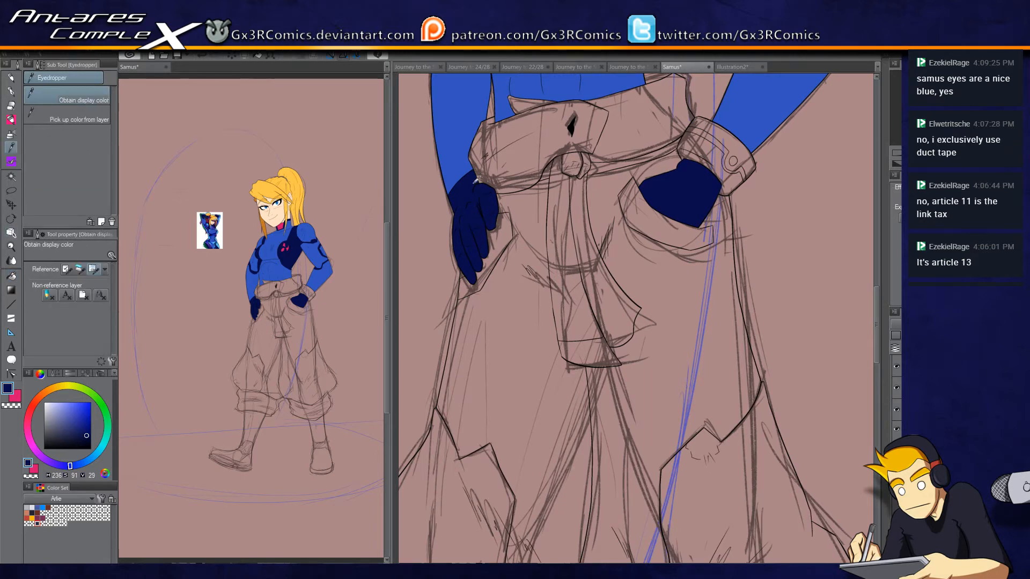
pyautogui.press('x')
pyautogui.click(454, 153)
pyautogui.moveTo(556, 423); pyautogui.dragTo(553, 226)
pyautogui.moveTo(575, 452); pyautogui.dragTo(575, 264)
pyautogui.press('g')
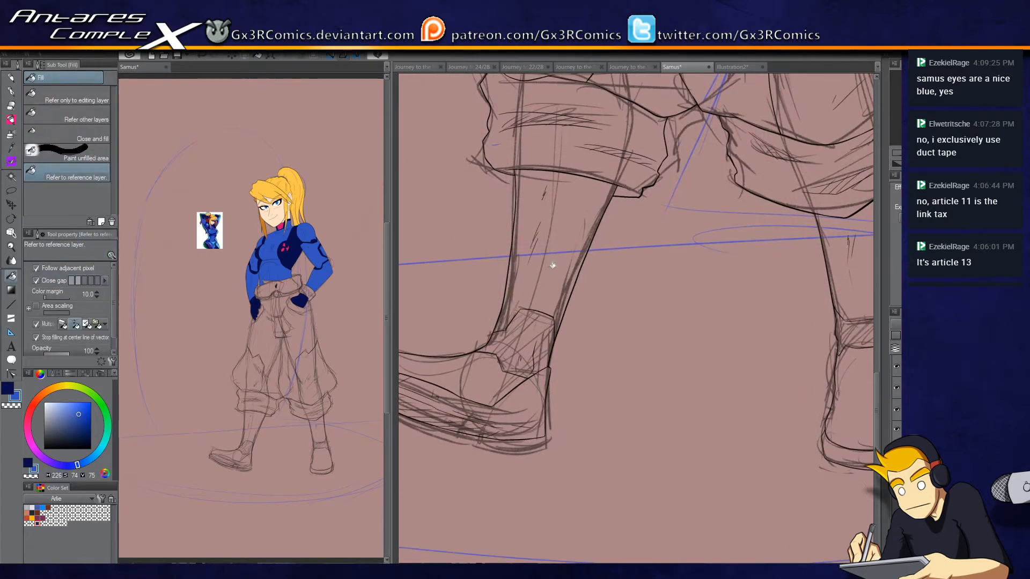
pyautogui.click(552, 265)
pyautogui.click(847, 278)
# Step: Fill the uppers of both shoes with the same medium blue
pyautogui.moveTo(847, 341); pyautogui.dragTo(776, 320)
pyautogui.click(754, 396)
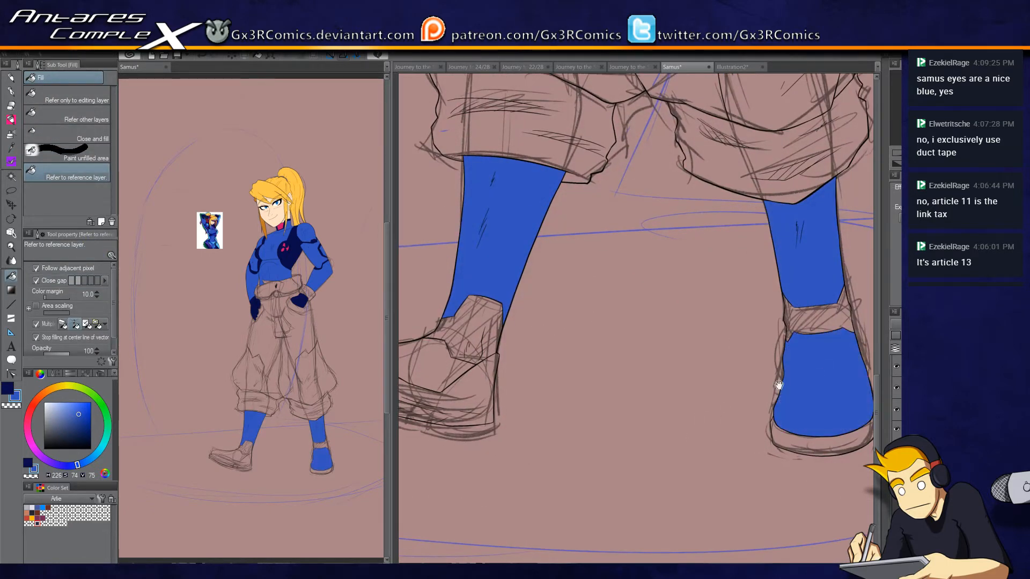
pyautogui.moveTo(526, 360); pyautogui.dragTo(655, 352)
pyautogui.click(563, 354)
pyautogui.moveTo(644, 423); pyautogui.dragTo(686, 376)
# Step: Switch back to navy and fill the ankle bands and the soles of both shoes
pyautogui.press('x')
pyautogui.click(564, 360)
pyautogui.click(592, 306)
pyautogui.moveTo(846, 313); pyautogui.dragTo(644, 348)
pyautogui.click(729, 327)
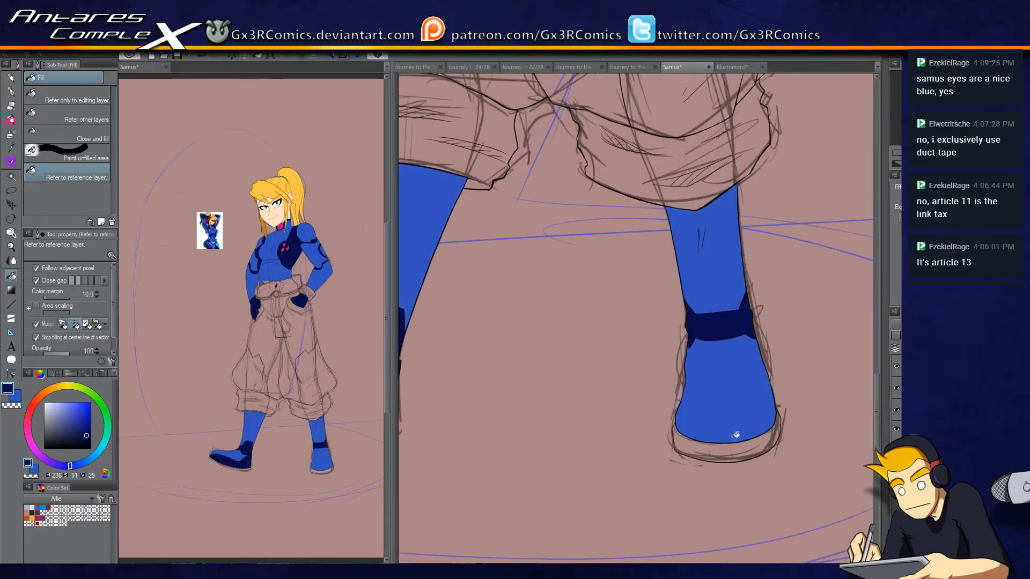
pyautogui.click(735, 437)
# Step: Try clearing the fills inside lasso selections around the arms and the lower legs, undo the deletion and deselect
pyautogui.moveTo(534, 232); pyautogui.dragTo(591, 402)
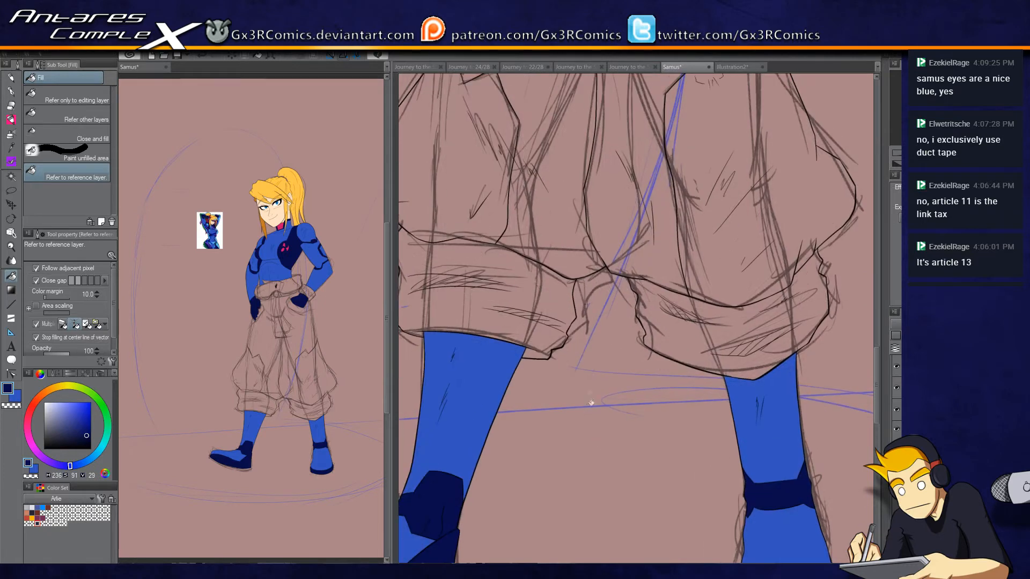
pyautogui.scroll(-1, 590, 331)
pyautogui.moveTo(605, 341); pyautogui.dragTo(614, 376)
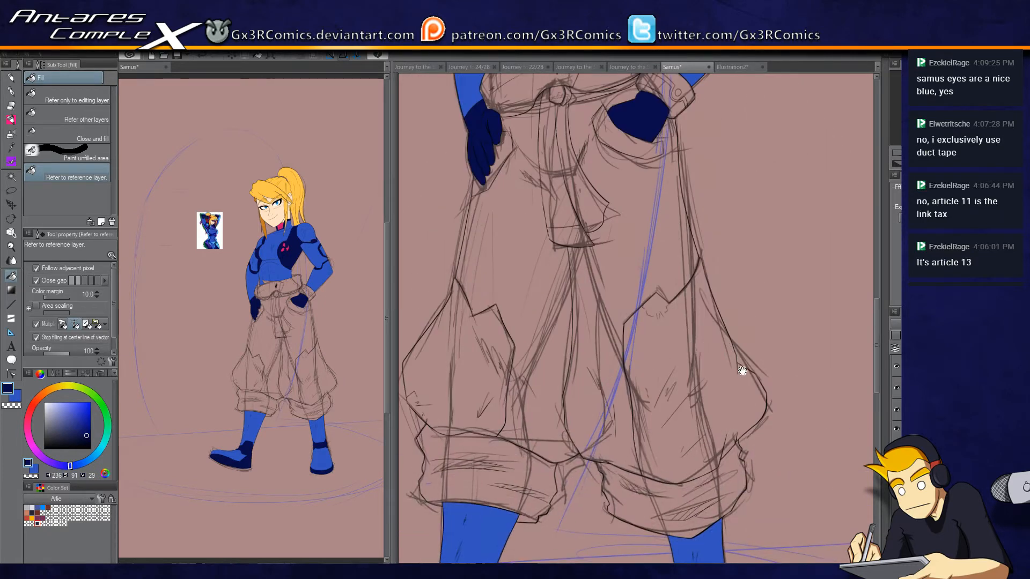
pyautogui.moveTo(613, 330); pyautogui.dragTo(607, 134)
pyautogui.scroll(-4, 622, 318)
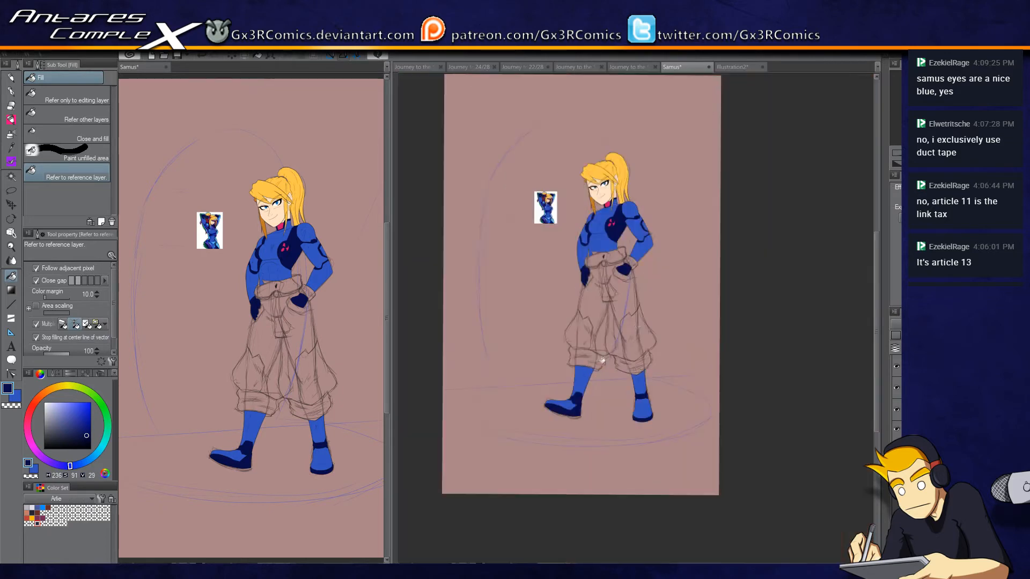
pyautogui.press('m')
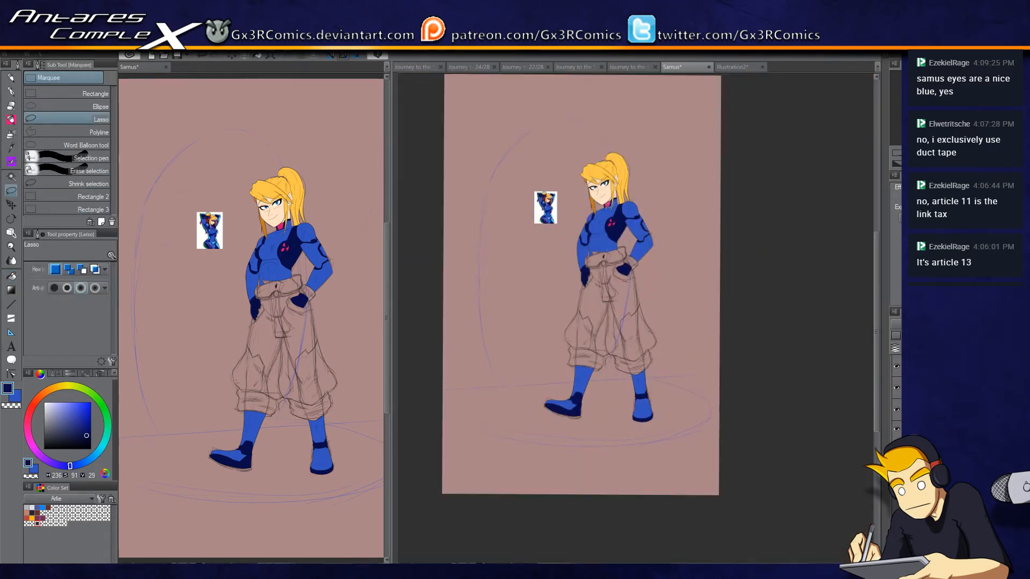
pyautogui.moveTo(593, 207); pyautogui.dragTo(622, 312)
pyautogui.moveTo(617, 194); pyautogui.dragTo(595, 207)
pyautogui.moveTo(615, 329)
pyautogui.mouseDown()
pyautogui.moveTo(539, 368)
pyautogui.moveTo(630, 326)
pyautogui.mouseUp()
pyautogui.press('Delete')
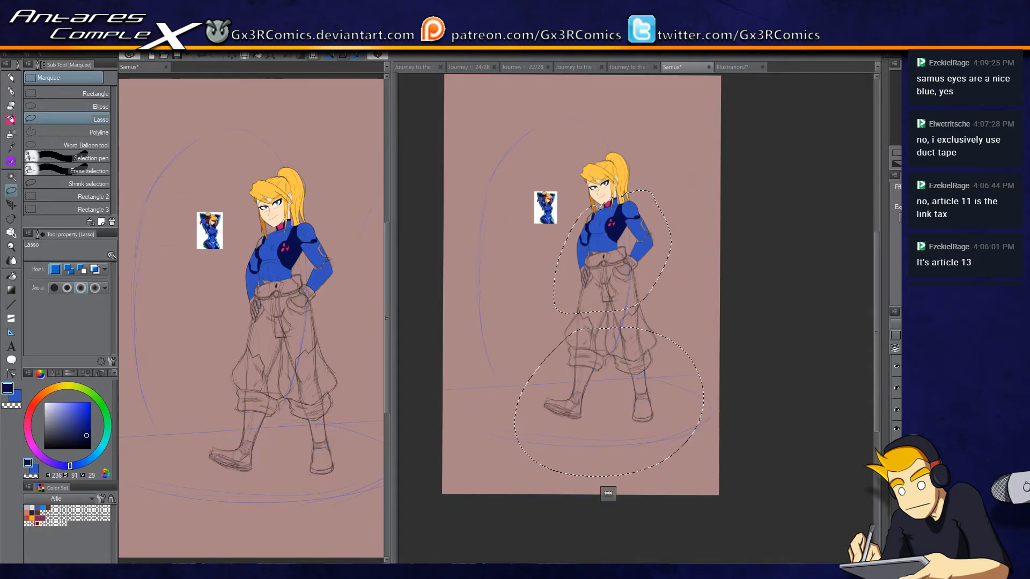
pyautogui.hotkey('ctrl', 'z')
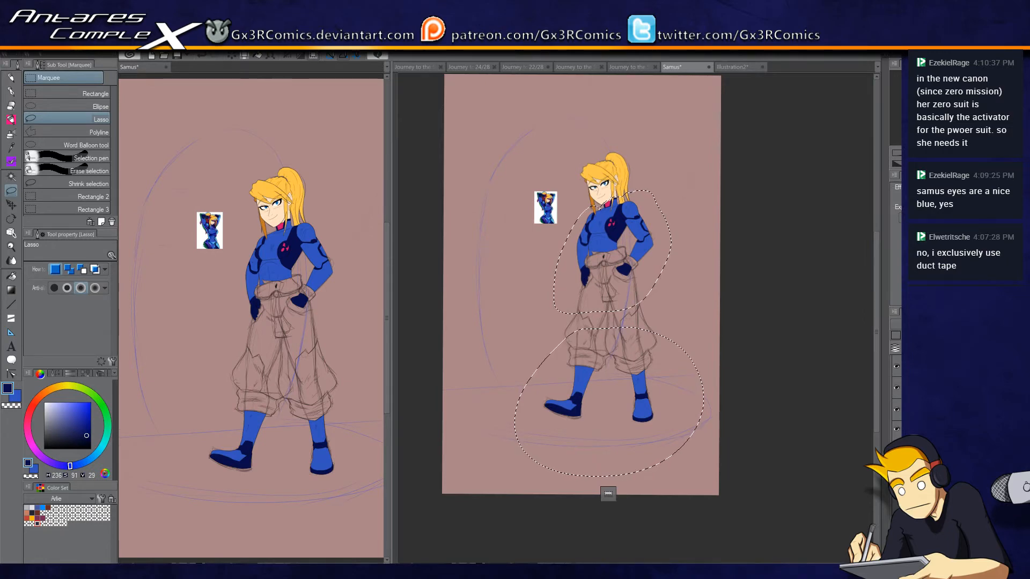
pyautogui.scroll(5, 657, 219)
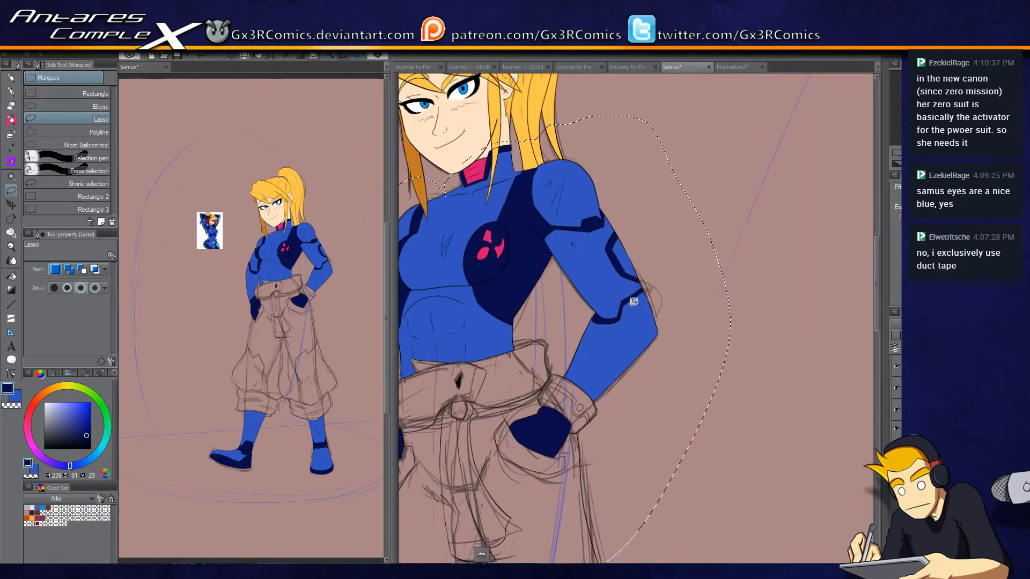
pyautogui.moveTo(509, 380); pyautogui.dragTo(531, 244)
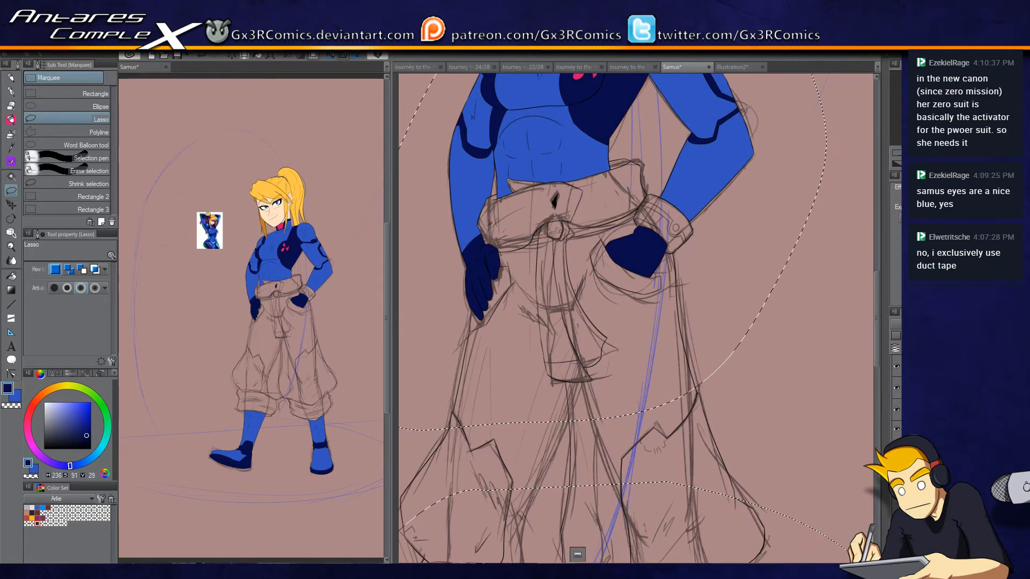
pyautogui.hotkey('ctrl', 'd')
# Step: Mix a muted purple (H 282, S 55, V 39) and fill the bracelet on the figure's left wrist
pyautogui.moveTo(577, 351); pyautogui.dragTo(600, 392)
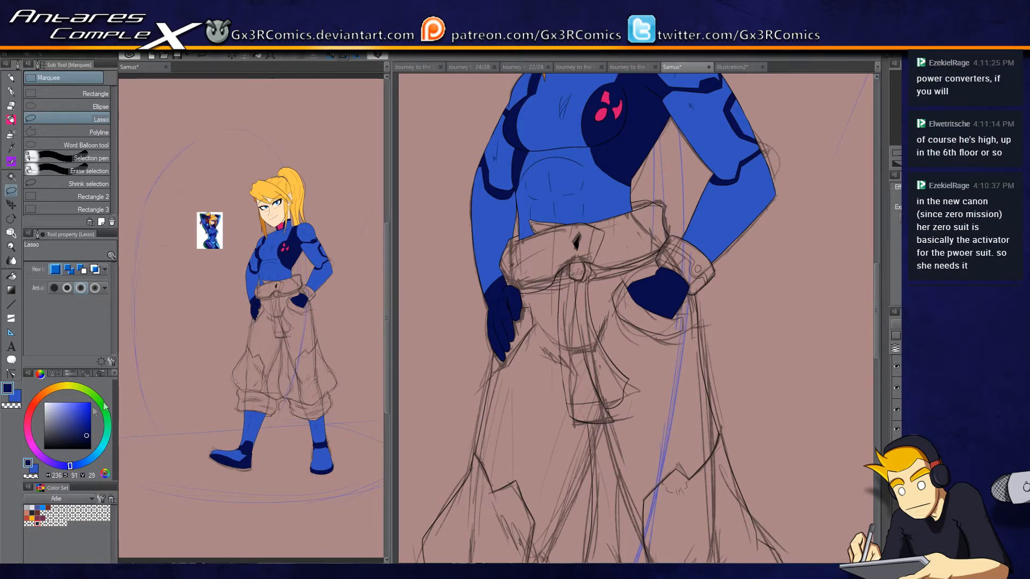
pyautogui.click(44, 396)
pyautogui.click(67, 420)
pyautogui.click(48, 390)
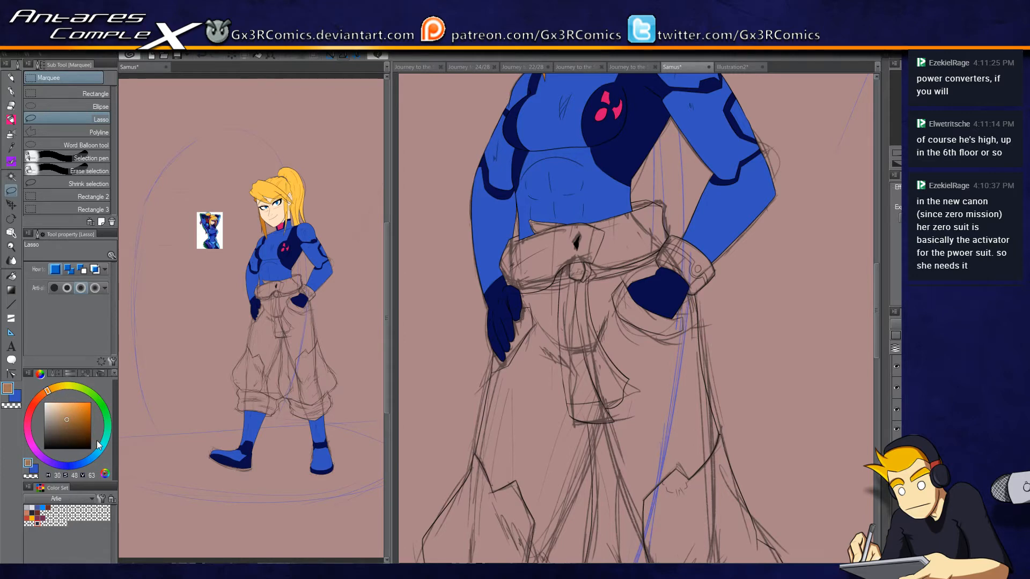
pyautogui.hotkey('ctrl', '+')
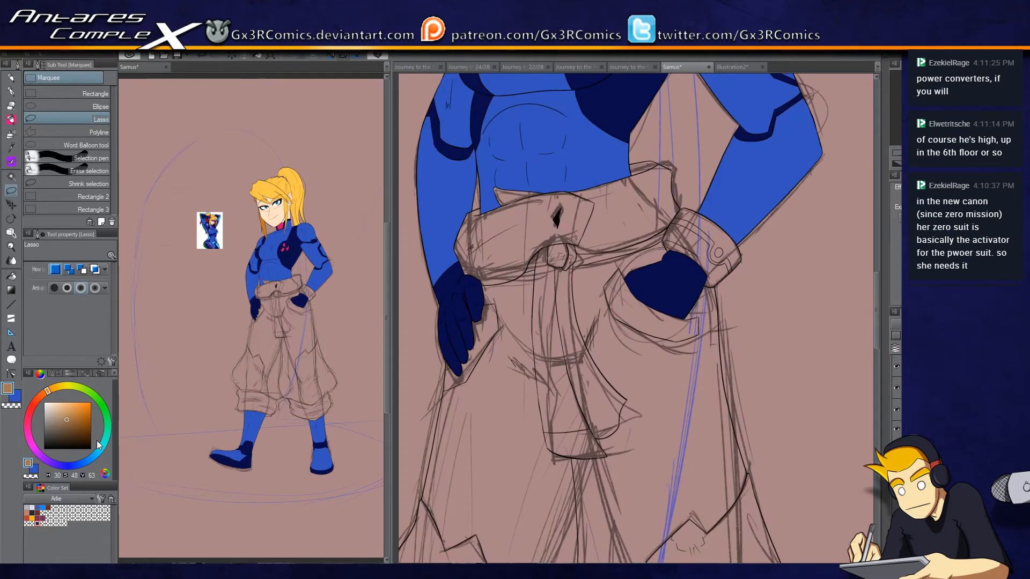
pyautogui.click(41, 456)
pyautogui.click(69, 430)
pyautogui.press('g')
pyautogui.click(700, 247)
pyautogui.click(720, 234)
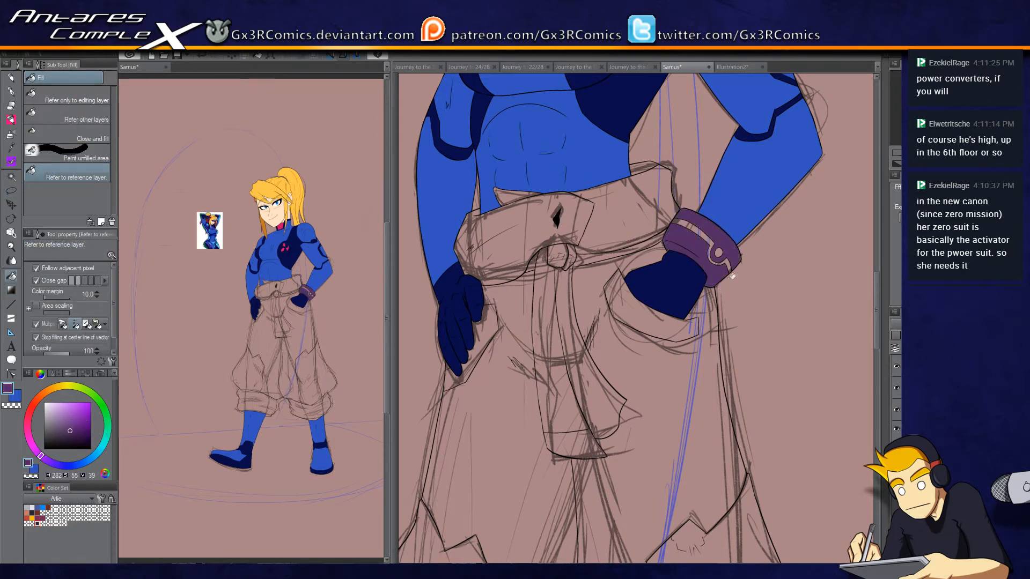
# Step: Mix a bright green (H 115, S 100, V 100) and fill the bracelet's inlaid line
pyautogui.click(100, 401)
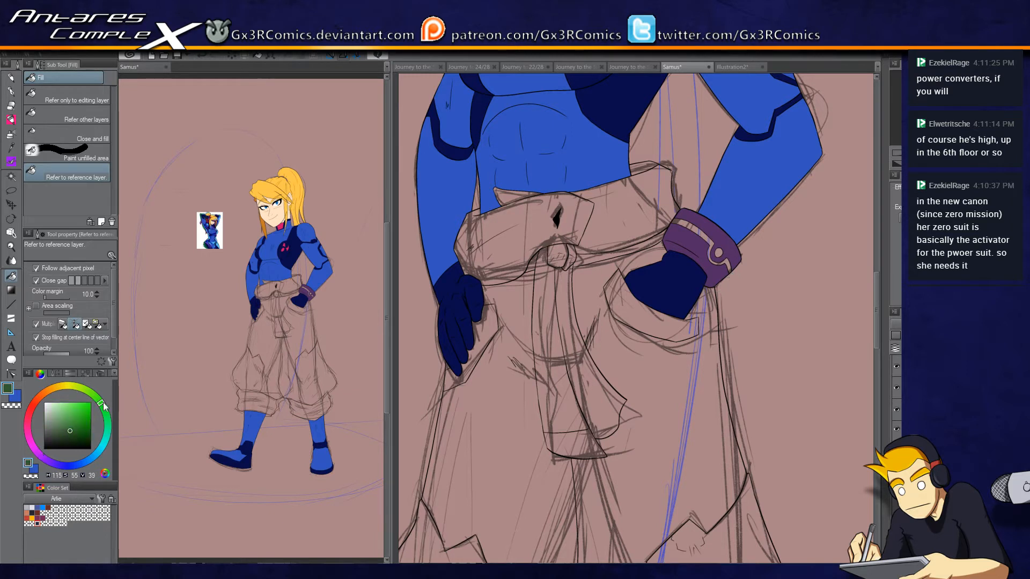
pyautogui.click(91, 403)
pyautogui.click(709, 231)
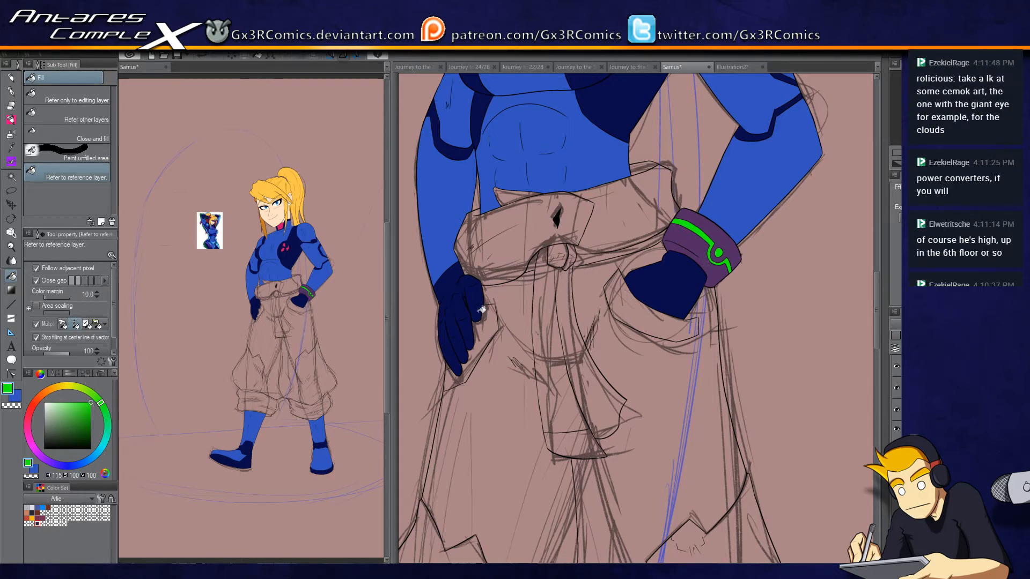
# Step: Try a saturated dark green (H 115, S 80, V 47) on the trousers' folded waistband
pyautogui.click(83, 422)
pyautogui.click(82, 427)
pyautogui.click(552, 236)
pyautogui.click(602, 236)
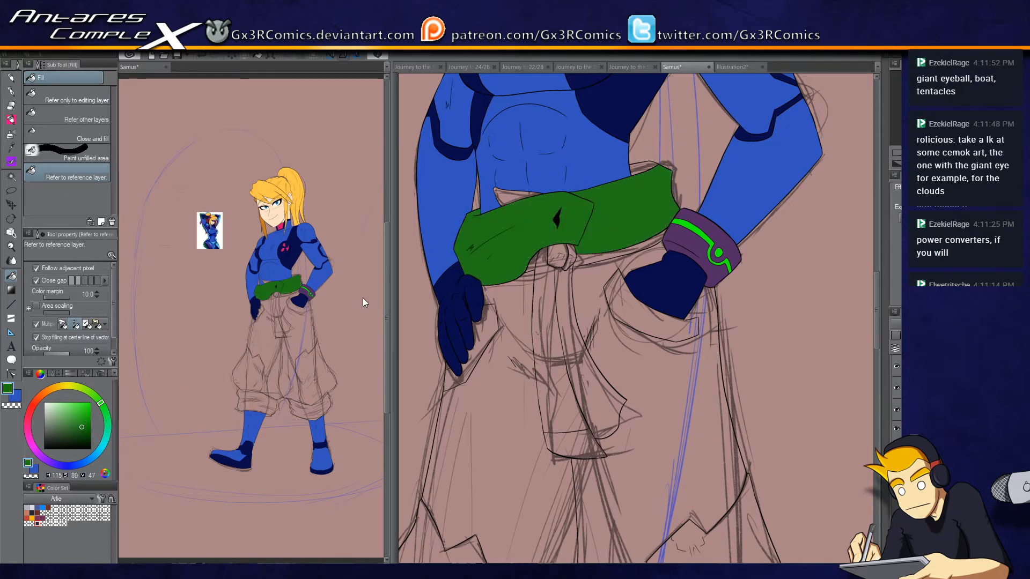
# Step: Mix a muted green (H 115, S 52, V 44) and fill the folded waistband and the main body of the trousers
pyautogui.click(69, 429)
pyautogui.click(541, 227)
pyautogui.click(613, 213)
pyautogui.click(534, 202)
pyautogui.click(590, 312)
pyautogui.click(475, 431)
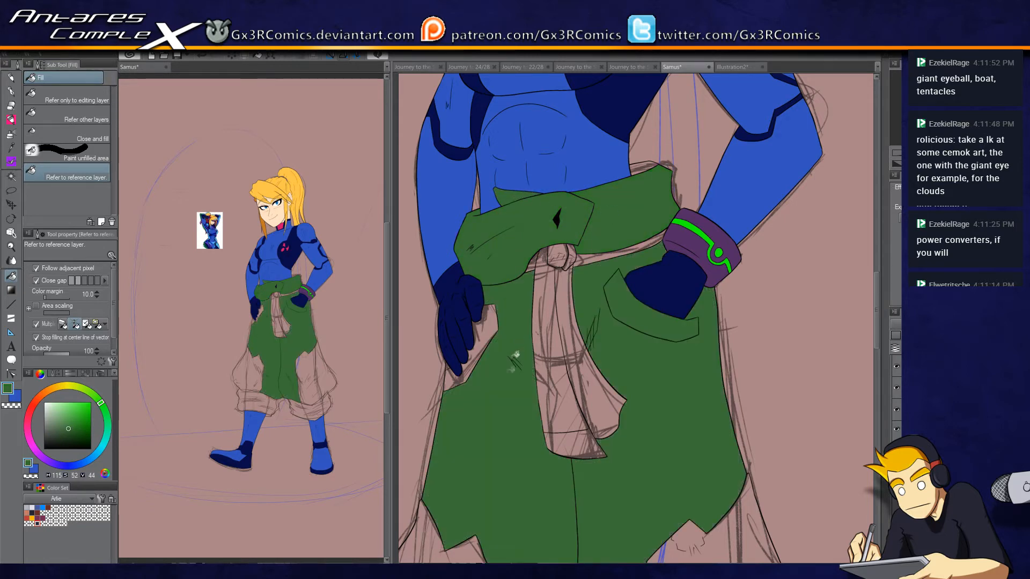
# Step: Try two lighter greens on both trouser cuffs: H 115, S 51, V 62 and H 115, S 36, V 75
pyautogui.moveTo(476, 429); pyautogui.dragTo(498, 344)
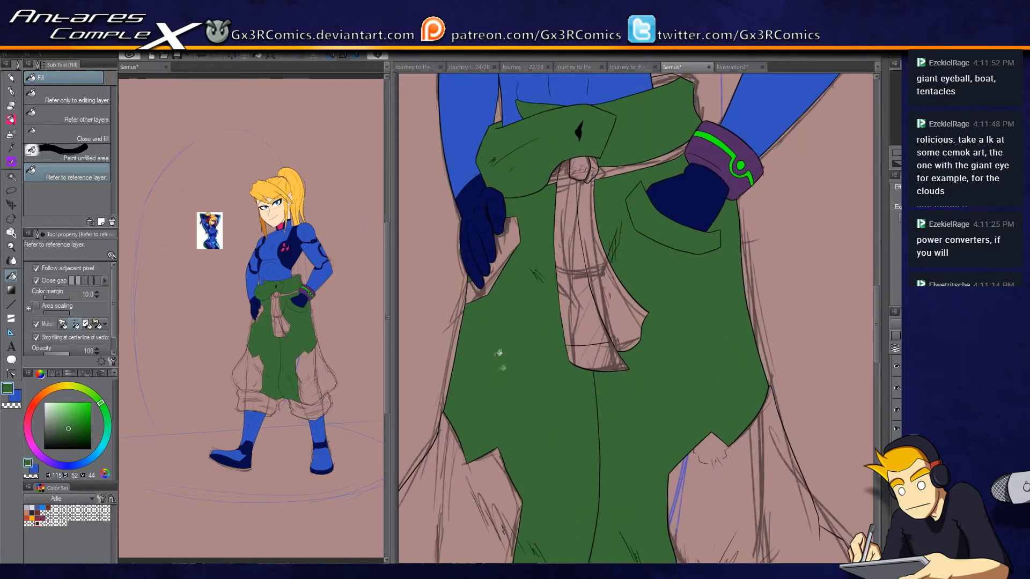
pyautogui.moveTo(522, 475); pyautogui.dragTo(523, 338)
pyautogui.moveTo(681, 450); pyautogui.dragTo(682, 295)
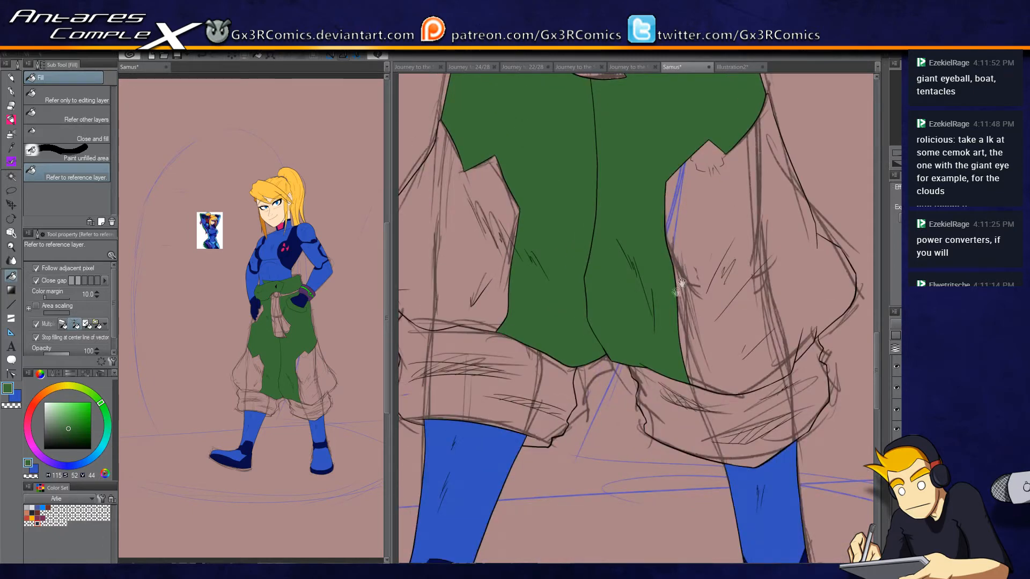
pyautogui.click(563, 412)
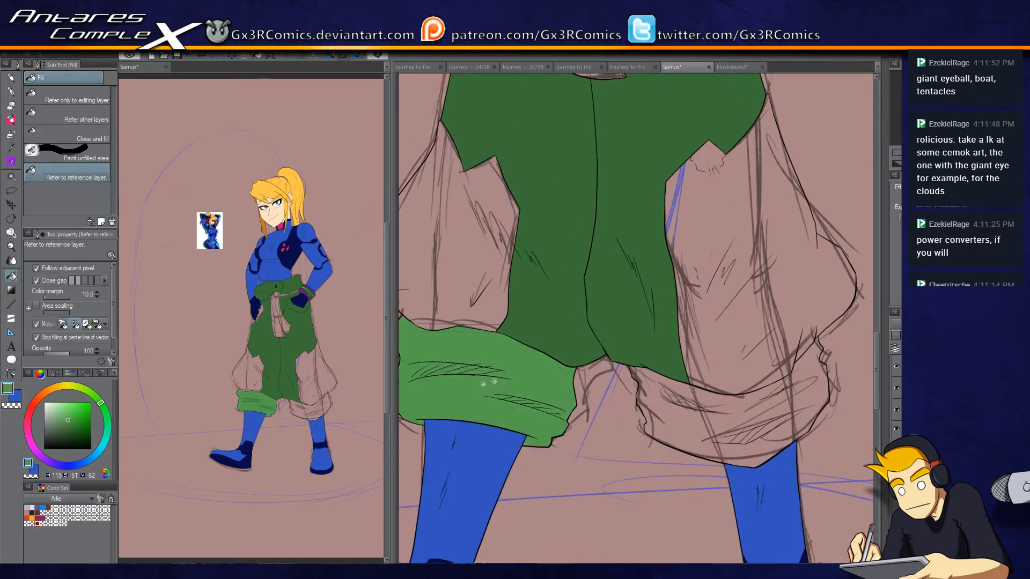
pyautogui.click(638, 418)
pyautogui.click(60, 415)
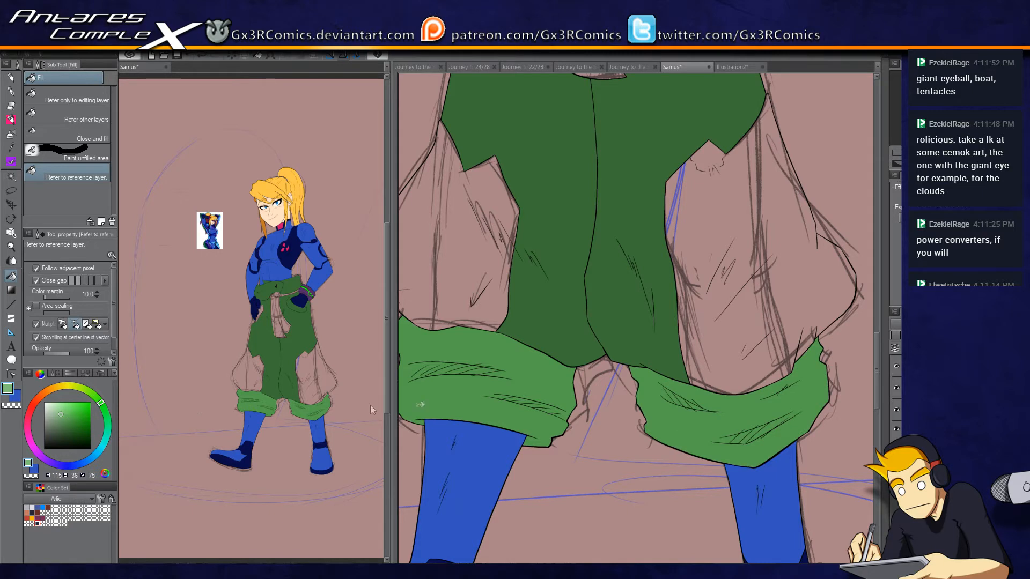
pyautogui.click(483, 386)
pyautogui.click(682, 399)
# Step: Refill both trouser cuffs with a greyish green (H 115, S 25, V 53)
pyautogui.click(56, 424)
pyautogui.click(409, 383)
pyautogui.click(700, 411)
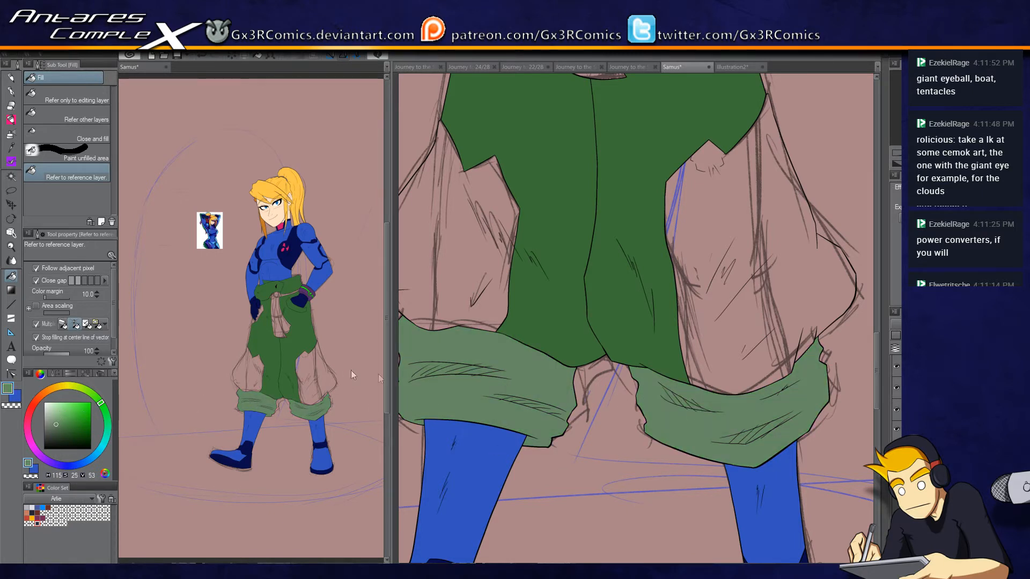
# Step: Mix a dark muted green (H 115, S 45, V 36) and fill the lower outer panels of both trouser legs
pyautogui.click(65, 432)
pyautogui.click(472, 293)
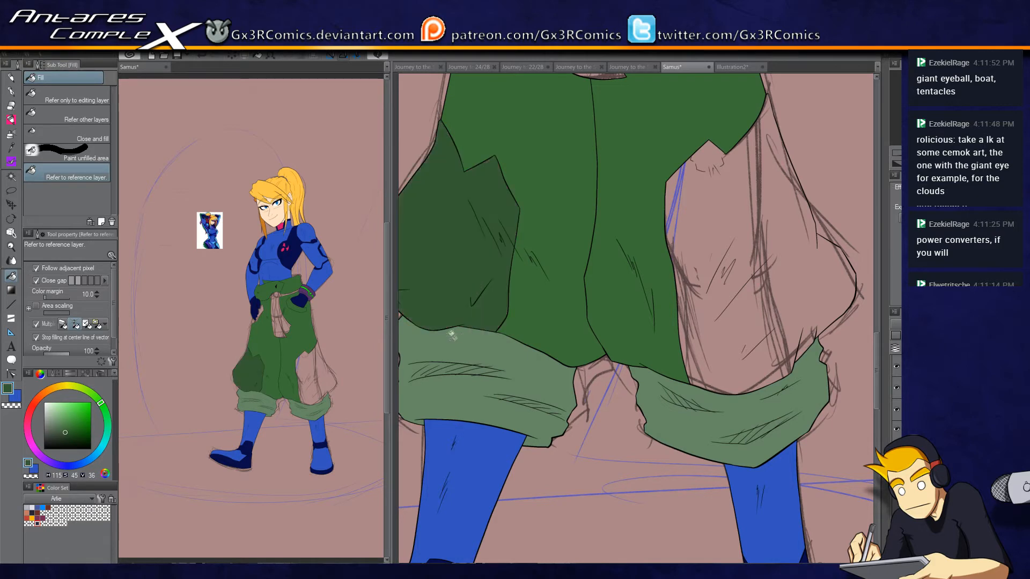
pyautogui.click(706, 246)
# Step: Fill the sash's knot, strap and hanging tails with the same dark green, undoing the fill beside the hand on the hip
pyautogui.scroll(6, 597, 215)
pyautogui.click(540, 313)
pyautogui.click(563, 348)
pyautogui.click(501, 228)
pyautogui.click(518, 220)
pyautogui.click(544, 222)
pyautogui.click(534, 223)
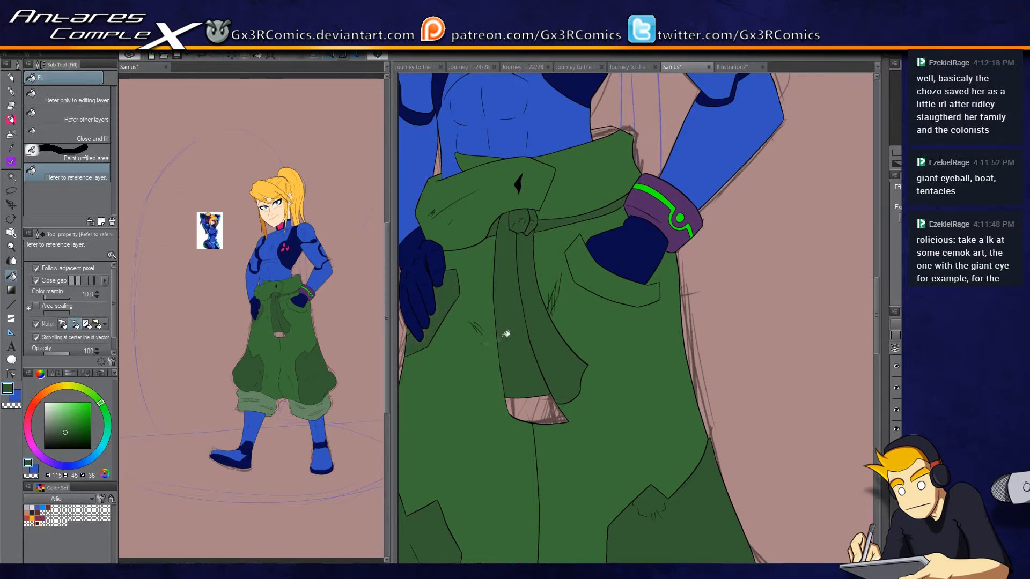
pyautogui.hotkey('ctrl', 'z')
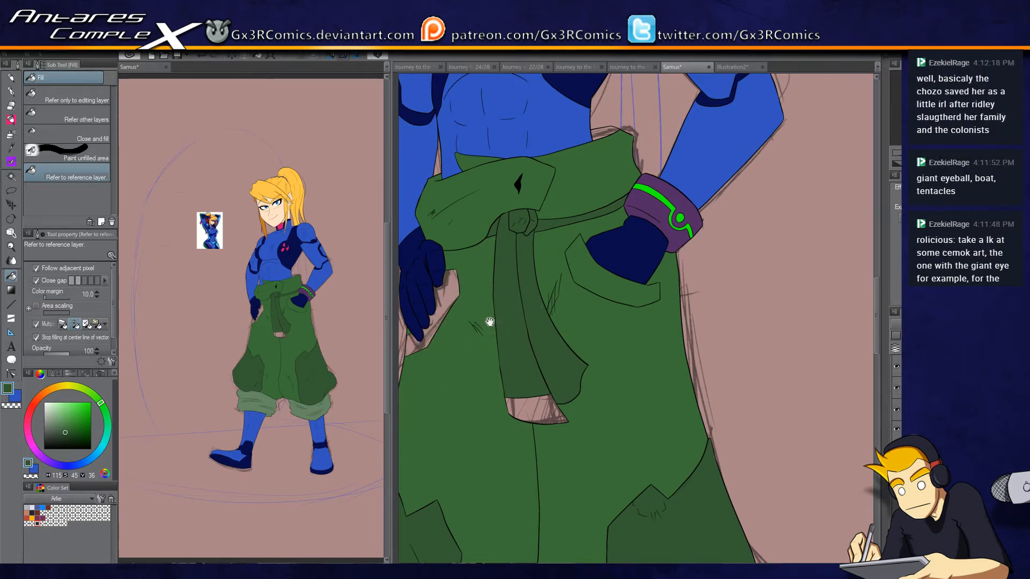
# Step: Choose black and fill the inside of the waistband behind the waist
pyautogui.moveTo(490, 322); pyautogui.dragTo(542, 360)
pyautogui.moveTo(81, 444); pyautogui.dragTo(123, 459)
pyautogui.click(673, 169)
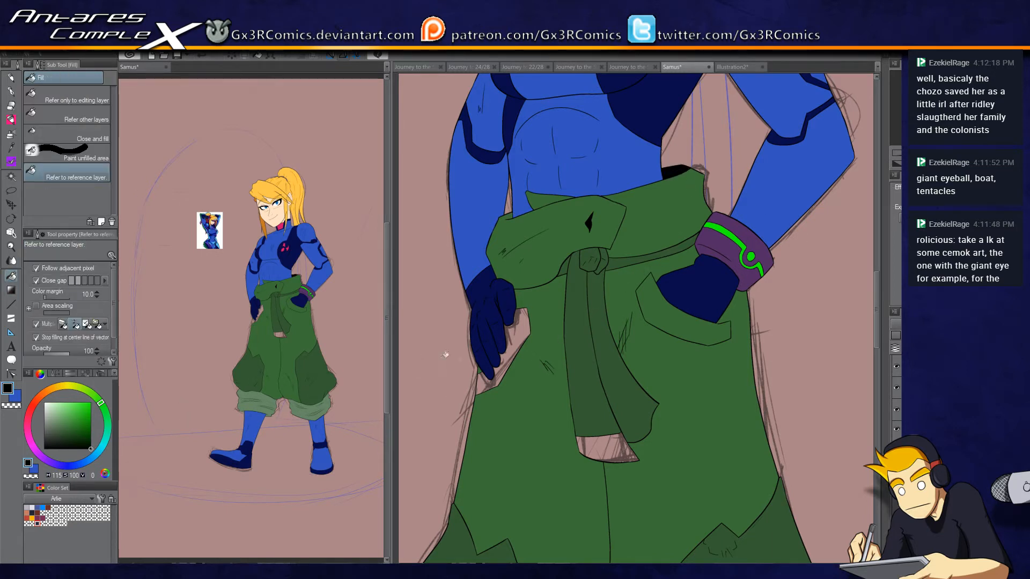
# Step: Mix a bright orange (H 31, S 100, V 100), try filling the pocket trim with it, and undo the fill
pyautogui.moveTo(38, 417); pyautogui.dragTo(40, 397)
pyautogui.click(85, 405)
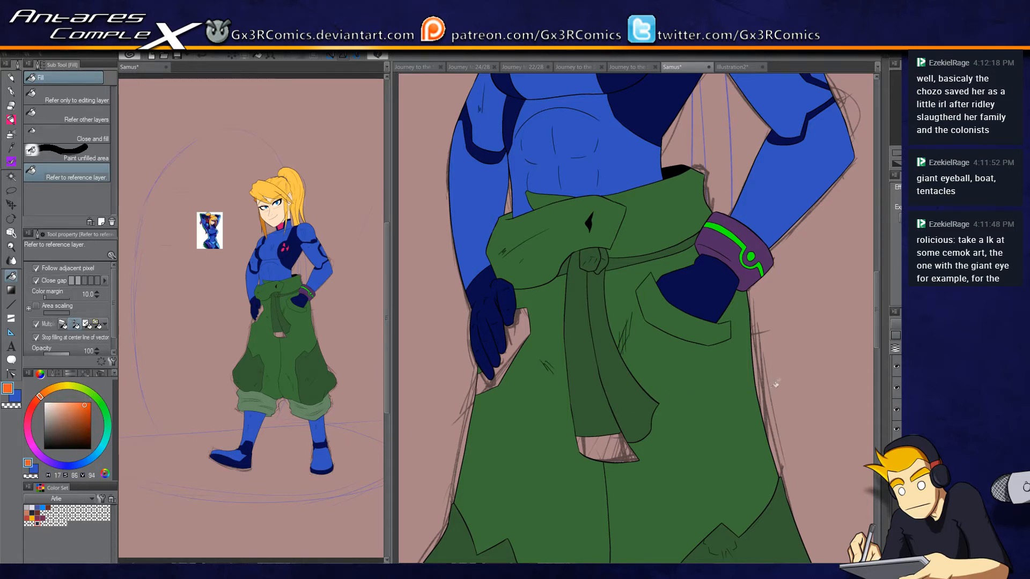
pyautogui.moveTo(84, 406); pyautogui.dragTo(91, 402)
pyautogui.click(48, 390)
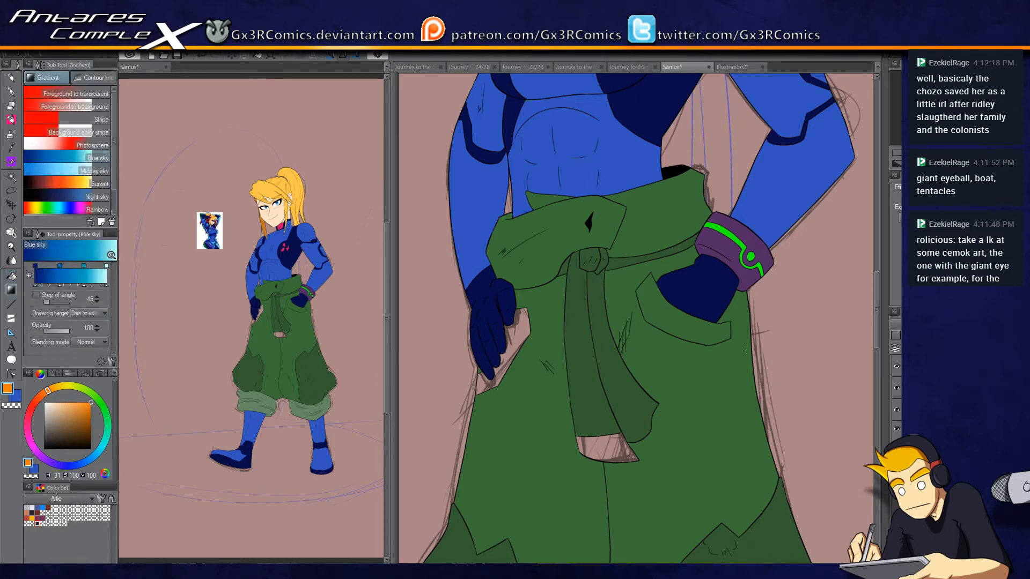
pyautogui.click(702, 334)
pyautogui.hotkey('ctrl', 'z')
# Step: Touch up the outline at the outer corner of the pocket trim beside the pocketed hand with the Square-GPen_Big_Pages pen
pyautogui.scroll(4, 740, 328)
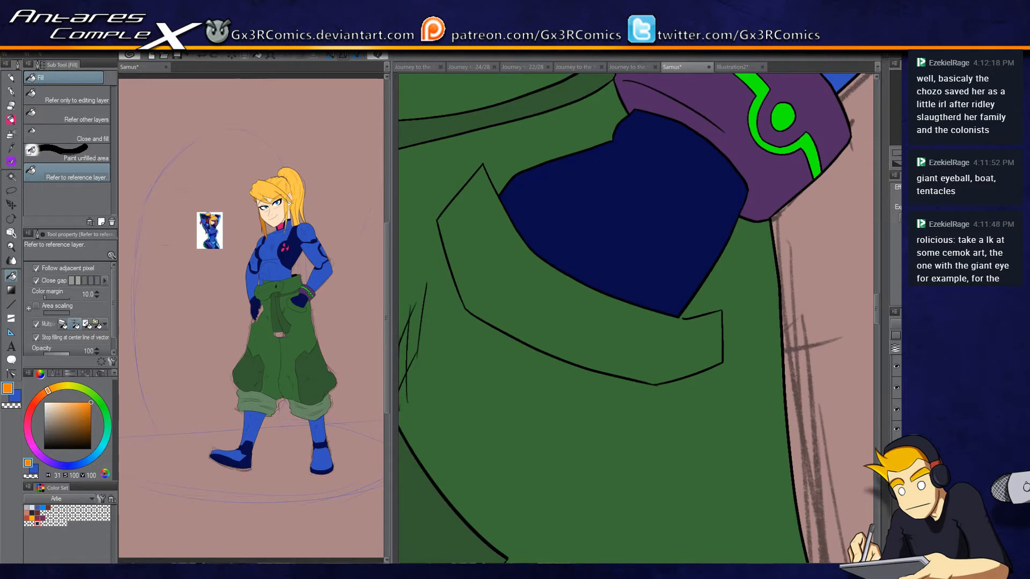
pyautogui.press('p')
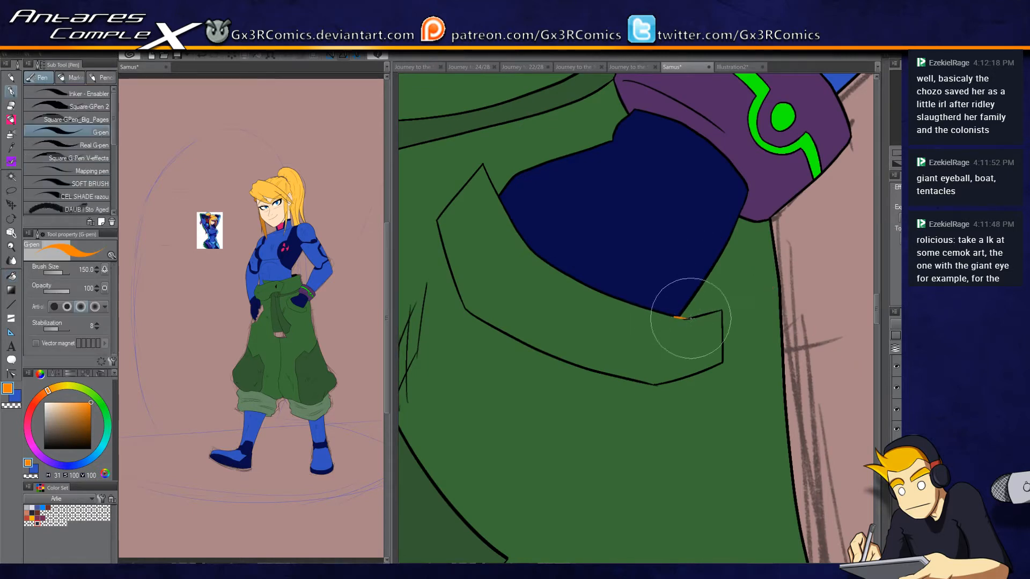
pyautogui.click(83, 119)
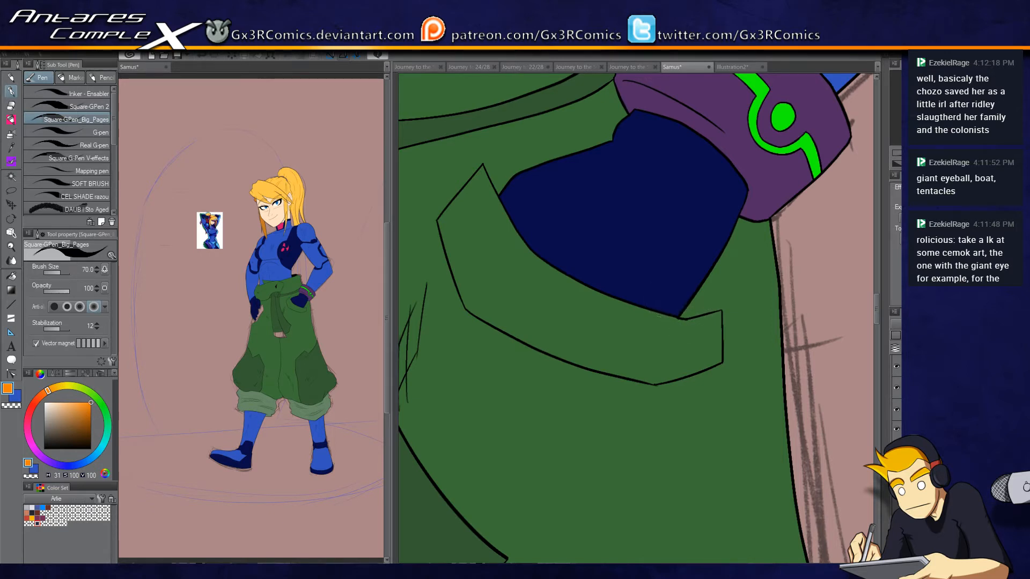
pyautogui.moveTo(594, 340); pyautogui.dragTo(556, 428)
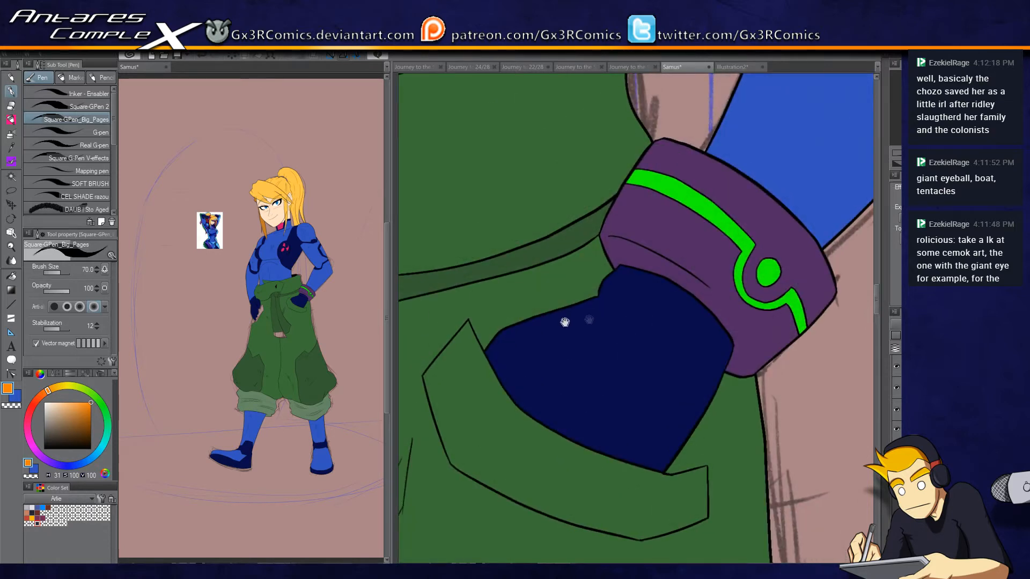
# Step: Fill the pocket trim beneath the hand resting on the hip with the bright orange
pyautogui.moveTo(563, 322); pyautogui.dragTo(716, 247)
pyautogui.moveTo(521, 349); pyautogui.dragTo(649, 294)
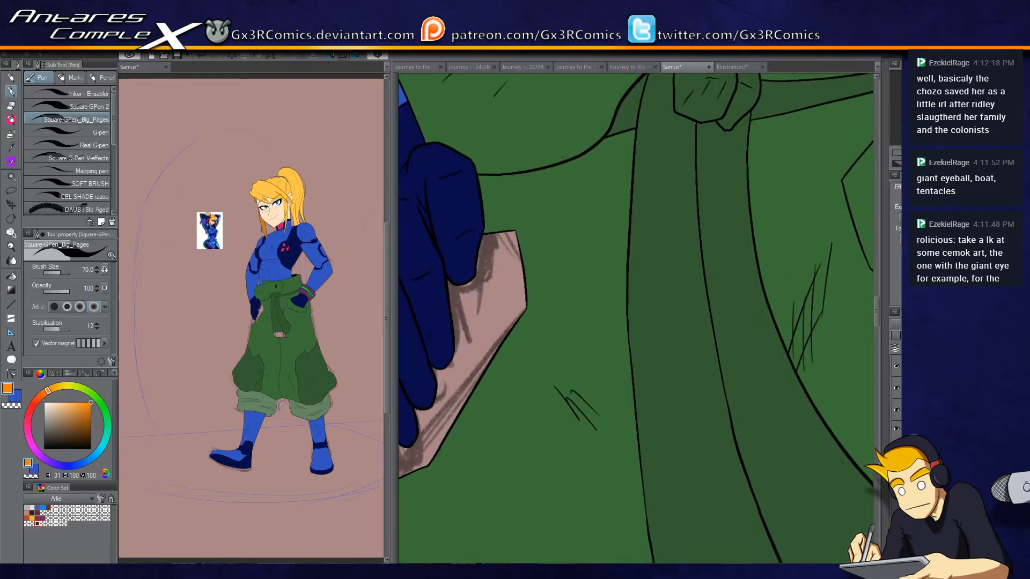
pyautogui.press('g')
pyautogui.click(479, 305)
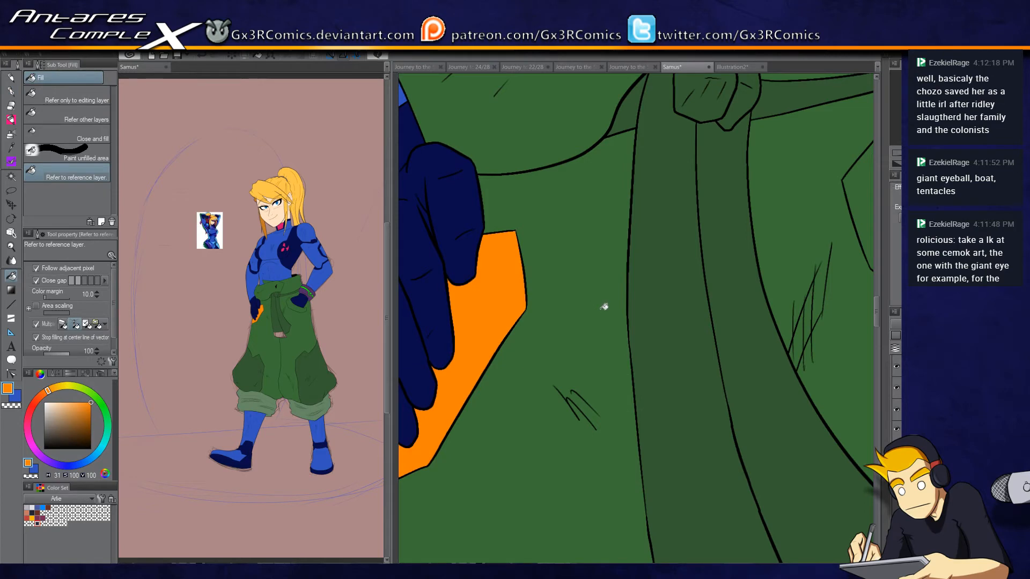
pyautogui.scroll(-2, 602, 301)
pyautogui.scroll(-4, 616, 281)
pyautogui.moveTo(555, 392); pyautogui.dragTo(553, 399)
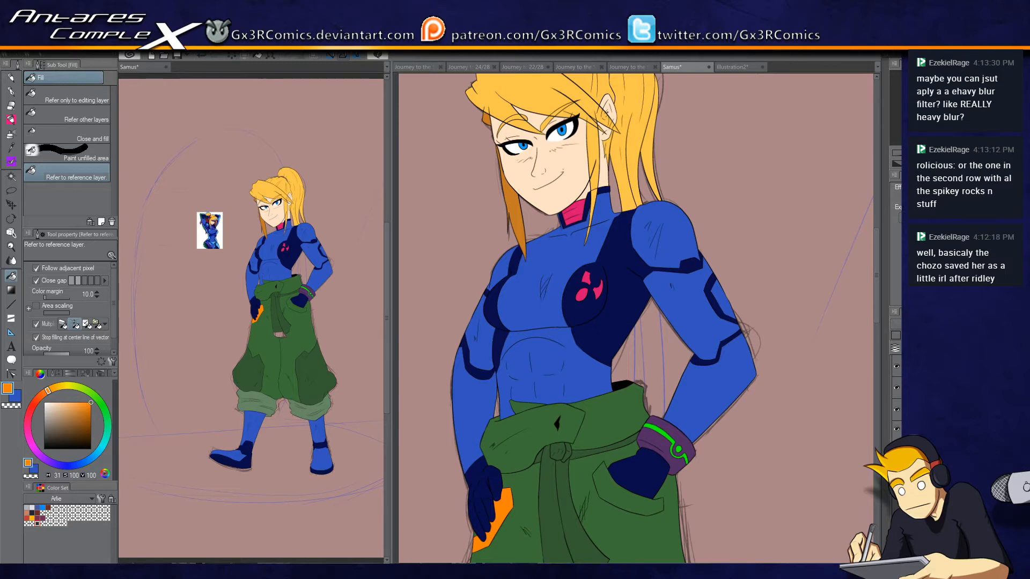
# Step: Ink a curved band line across the end of the sash's rear hanging tail and erase the overshooting line ends
pyautogui.moveTo(682, 497); pyautogui.dragTo(718, 330)
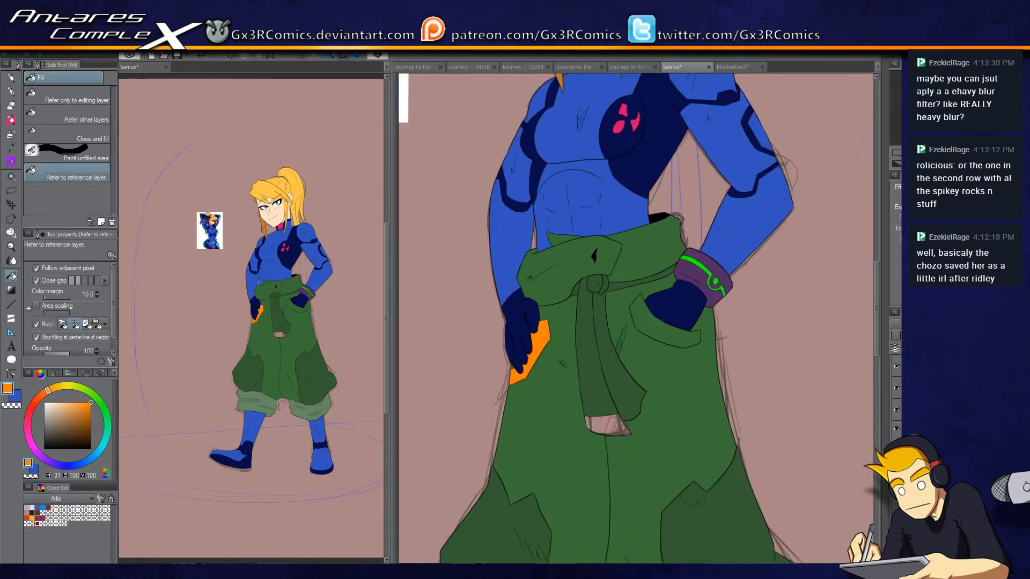
pyautogui.scroll(3, 634, 396)
pyautogui.press('p')
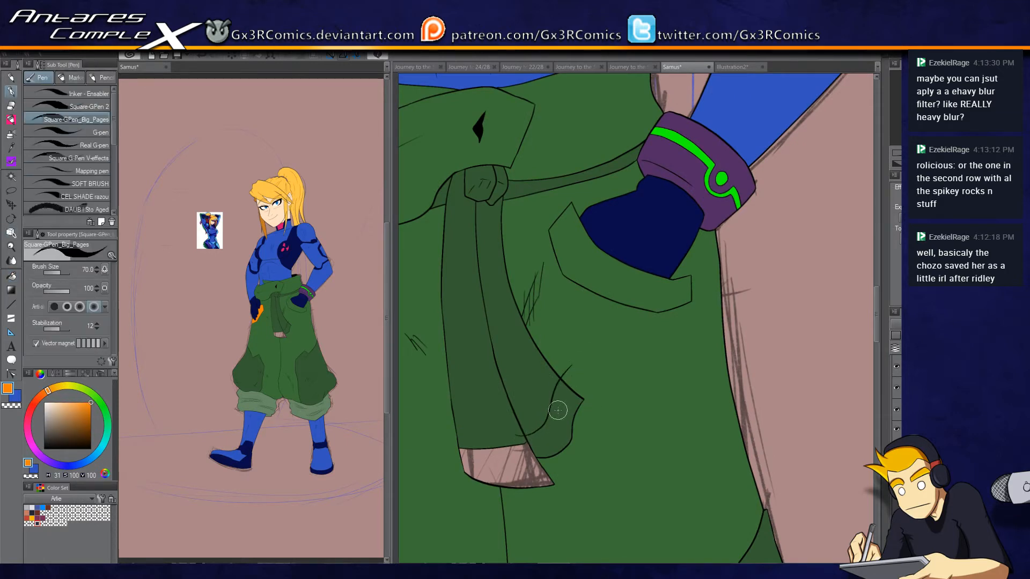
pyautogui.press('e')
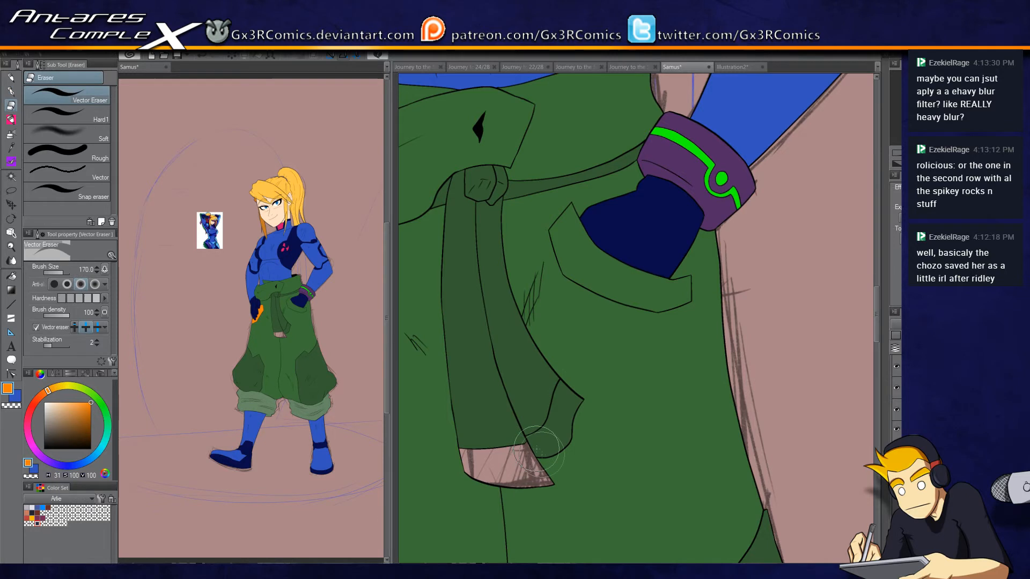
pyautogui.press('p')
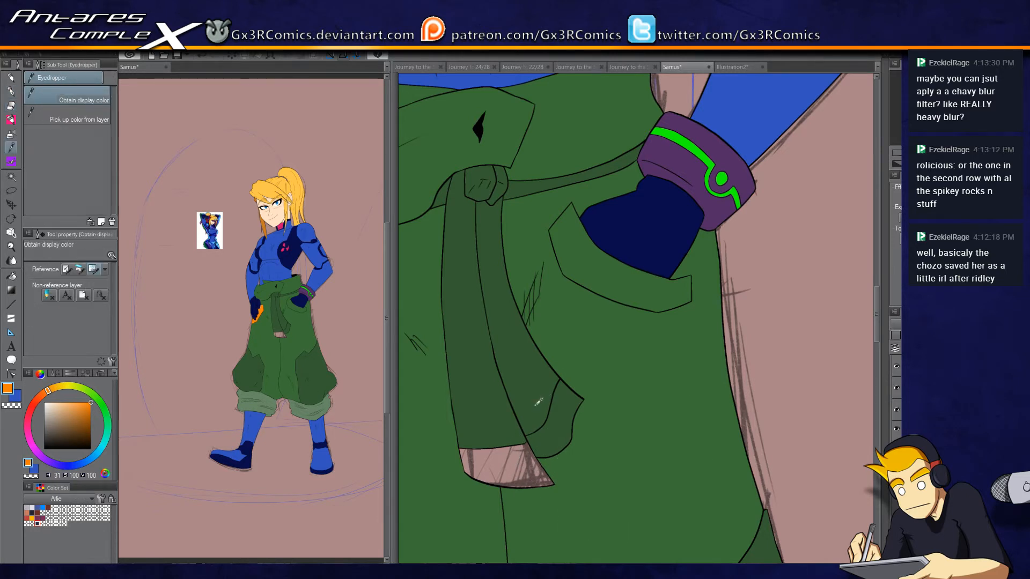
# Step: Choose a darker orange (H 28, S 84, V 83) and fill the end bands of both sash tails with it
pyautogui.keyDown('alt'); pyautogui.click(539, 403); pyautogui.keyUp('alt')
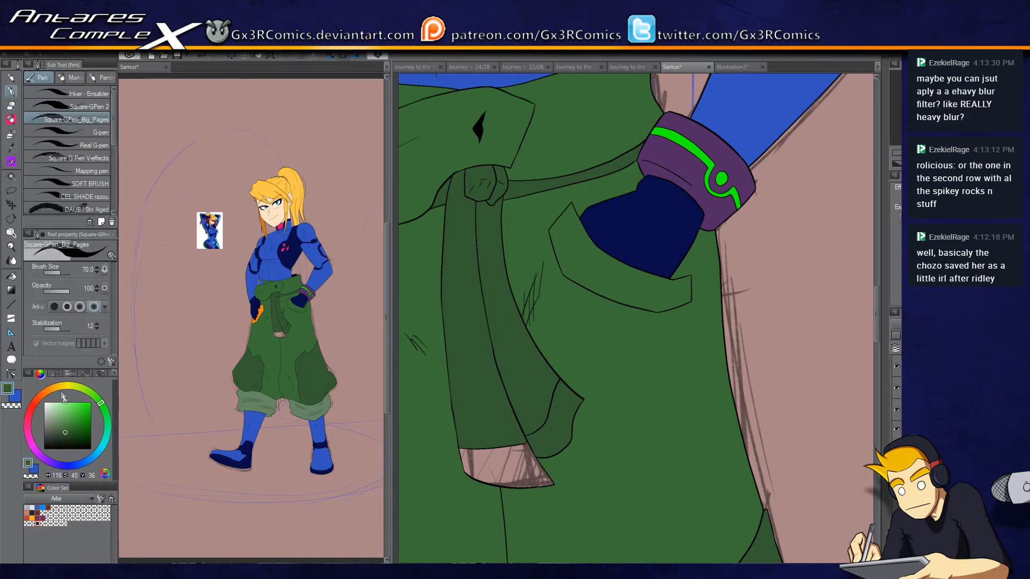
pyautogui.press('g')
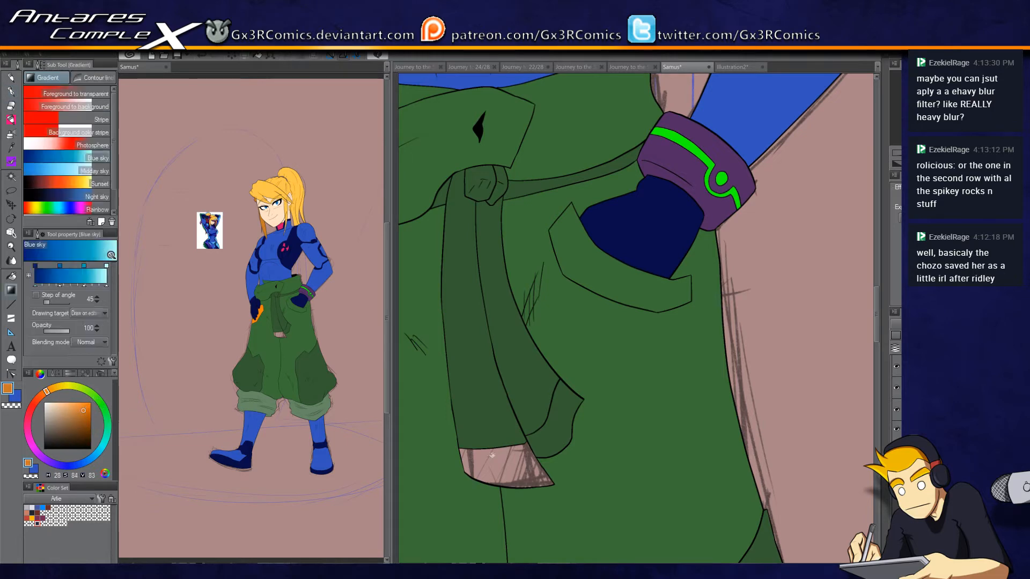
pyautogui.click(512, 466)
pyautogui.click(558, 419)
pyautogui.moveTo(520, 428); pyautogui.dragTo(655, 313)
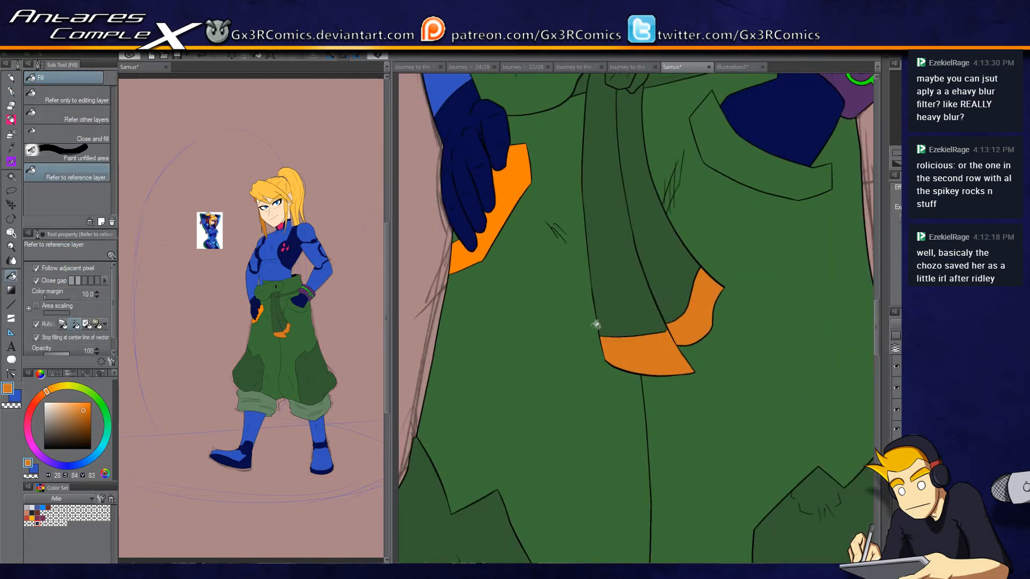
# Step: Pick the bright orange again and fill the trim of the pocket holding the braceleted arm's hand
pyautogui.press('alt')
pyautogui.click(772, 180)
pyautogui.moveTo(751, 207); pyautogui.dragTo(574, 365)
pyautogui.scroll(-5, 574, 365)
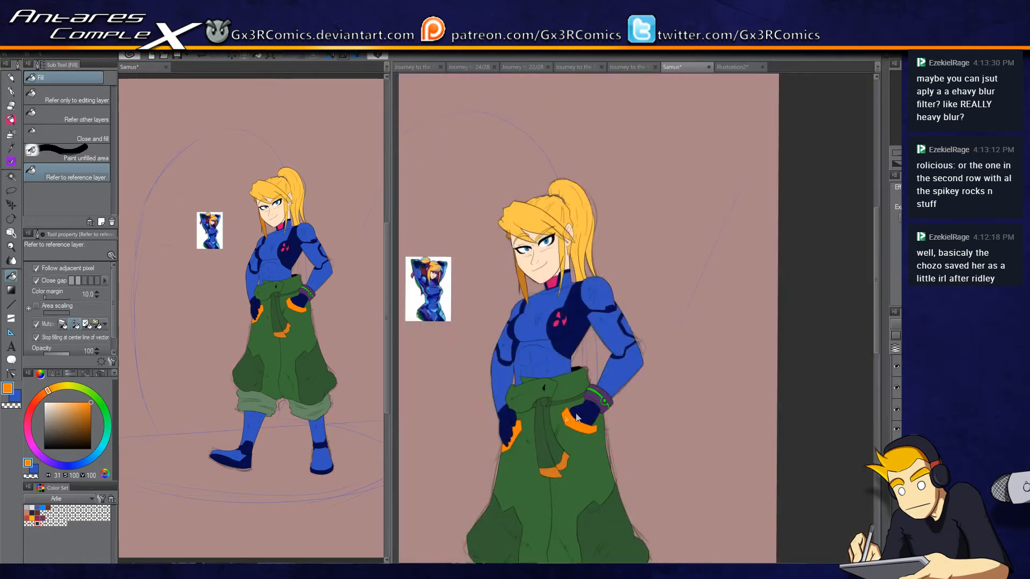
pyautogui.moveTo(626, 492); pyautogui.dragTo(628, 350)
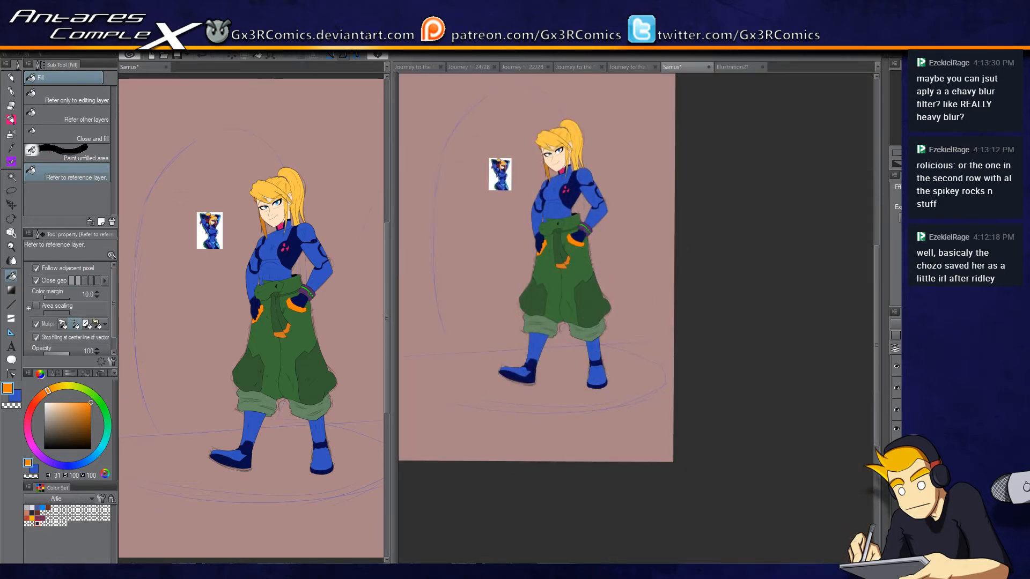
# Step: Hide the flat colours around the pocketed hand and choose black with the Fast Sketch Pencil Darker
pyautogui.scroll(5, 629, 350)
pyautogui.moveTo(585, 150); pyautogui.dragTo(578, 310)
pyautogui.scroll(3, 579, 310)
pyautogui.moveTo(479, 298); pyautogui.dragTo(570, 342)
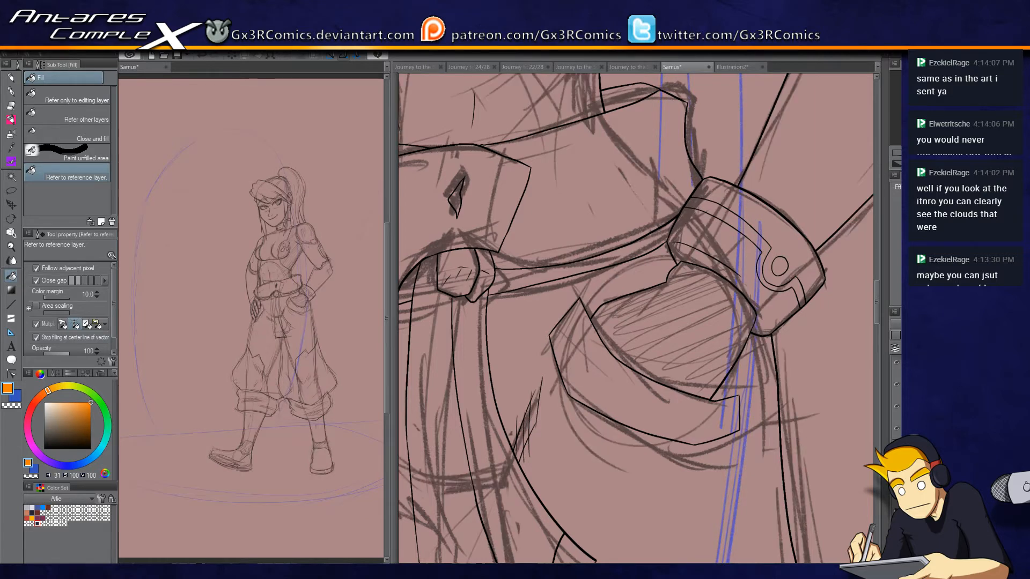
pyautogui.press('p')
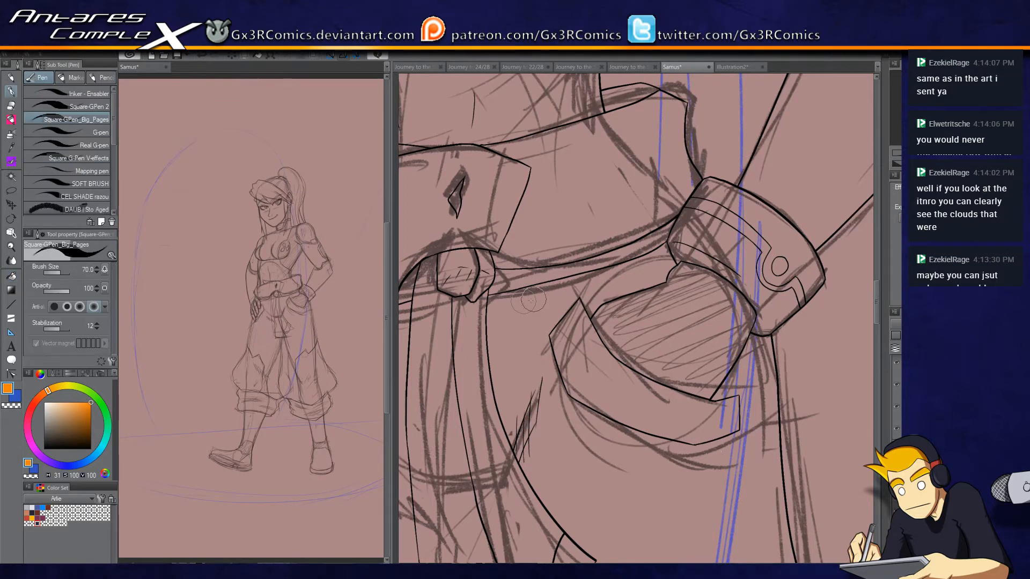
pyautogui.click(91, 449)
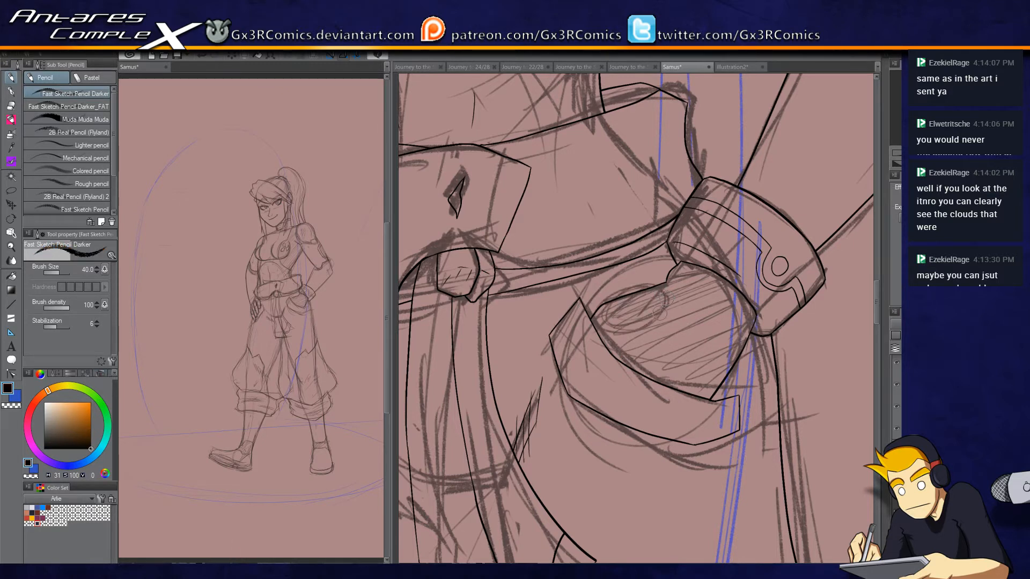
# Step: Try sketching the pocketed hand's thumb extending over the pocket trim, and erase stray sketch strokes inside the hand
pyautogui.moveTo(675, 290)
pyautogui.mouseDown()
pyautogui.moveTo(648, 319)
pyautogui.moveTo(609, 301)
pyautogui.moveTo(577, 337)
pyautogui.moveTo(586, 314)
pyautogui.moveTo(624, 320)
pyautogui.moveTo(597, 341)
pyautogui.mouseUp()
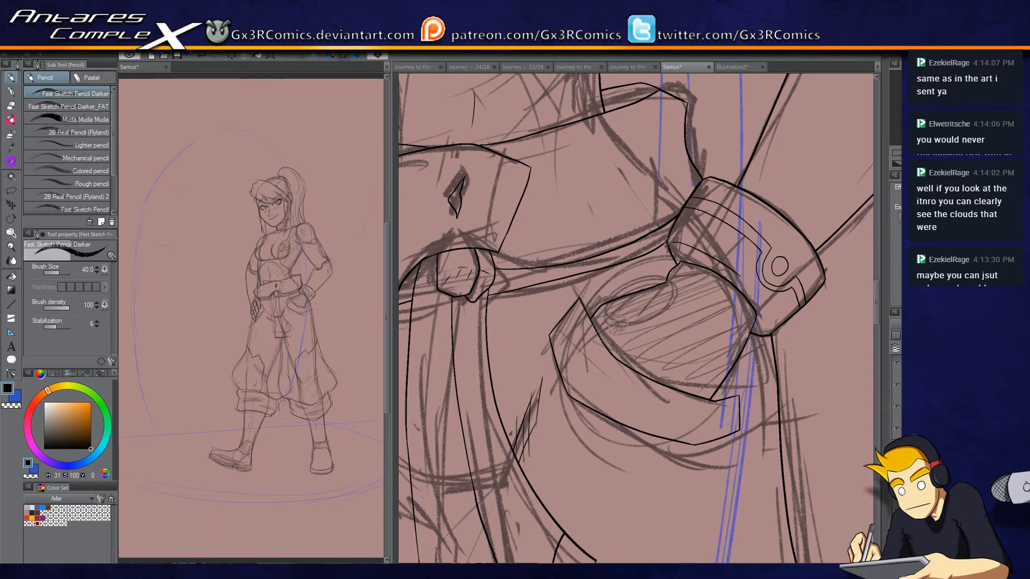
pyautogui.moveTo(560, 372)
pyautogui.mouseDown()
pyautogui.moveTo(568, 338)
pyautogui.moveTo(544, 384)
pyautogui.moveTo(570, 375)
pyautogui.moveTo(570, 390)
pyautogui.moveTo(606, 325)
pyautogui.mouseUp()
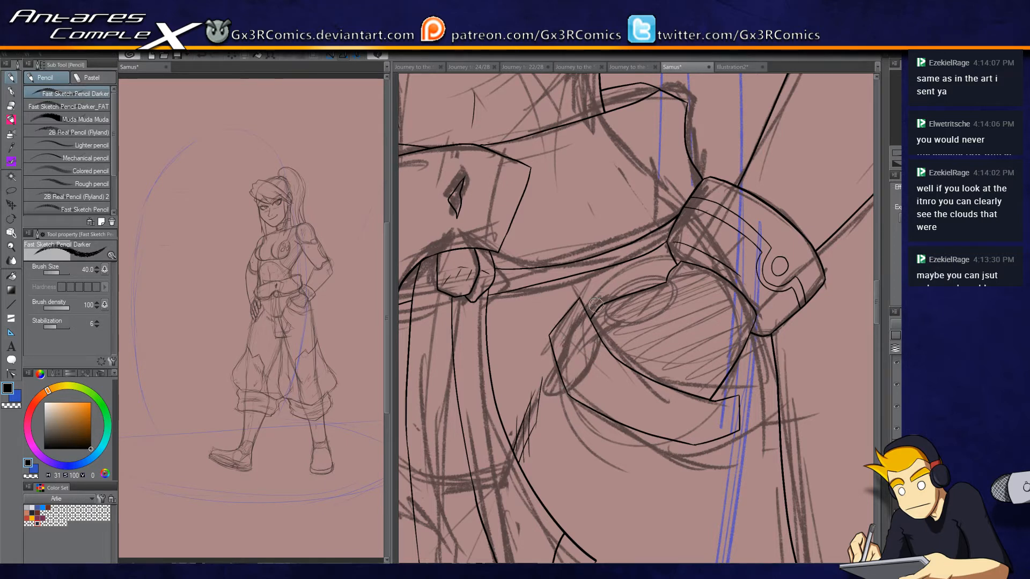
pyautogui.moveTo(596, 303); pyautogui.dragTo(627, 289)
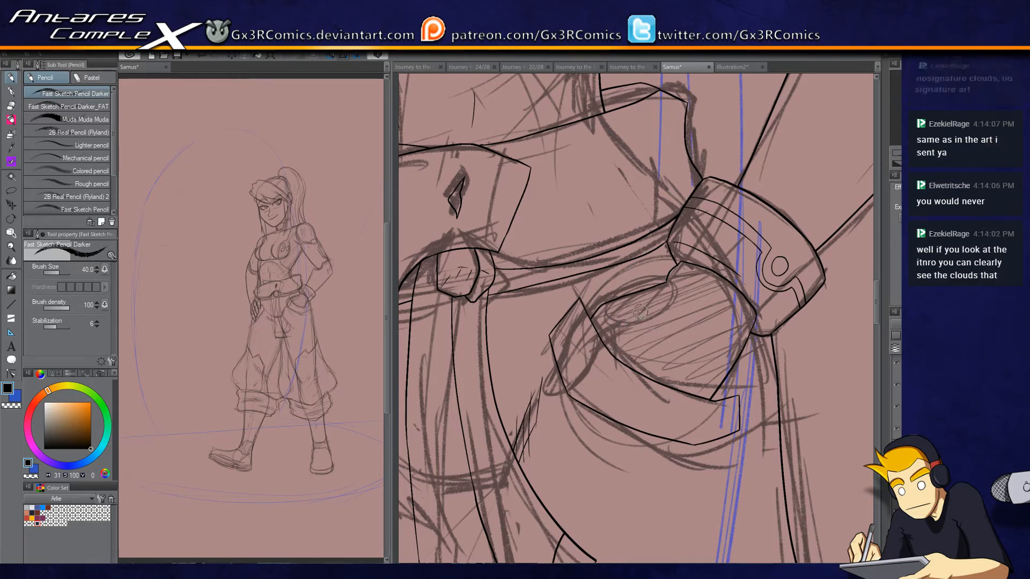
pyautogui.press('e')
pyautogui.moveTo(597, 331); pyautogui.dragTo(622, 317)
pyautogui.press('p')
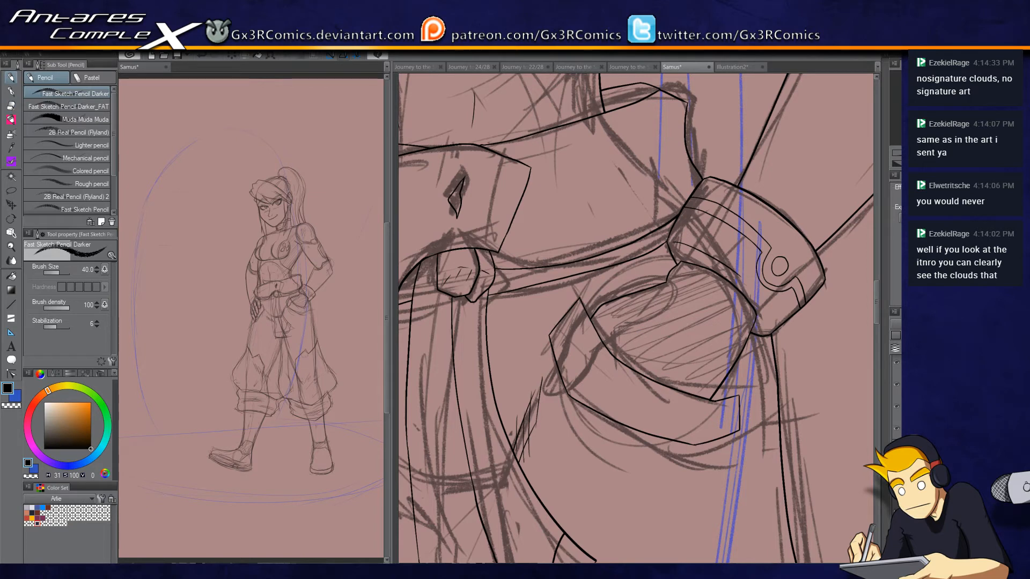
# Step: Try inking the extended thumb over the pocket trim with Square-GPen_Big_Pages, redoing strokes and erasing overlapping lines
pyautogui.press('p')
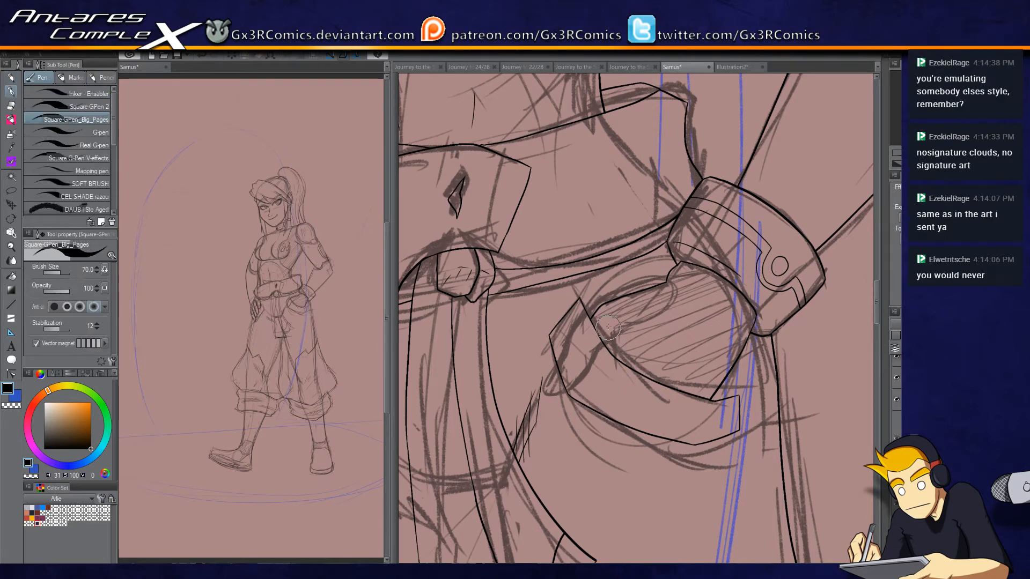
pyautogui.scroll(2, 606, 295)
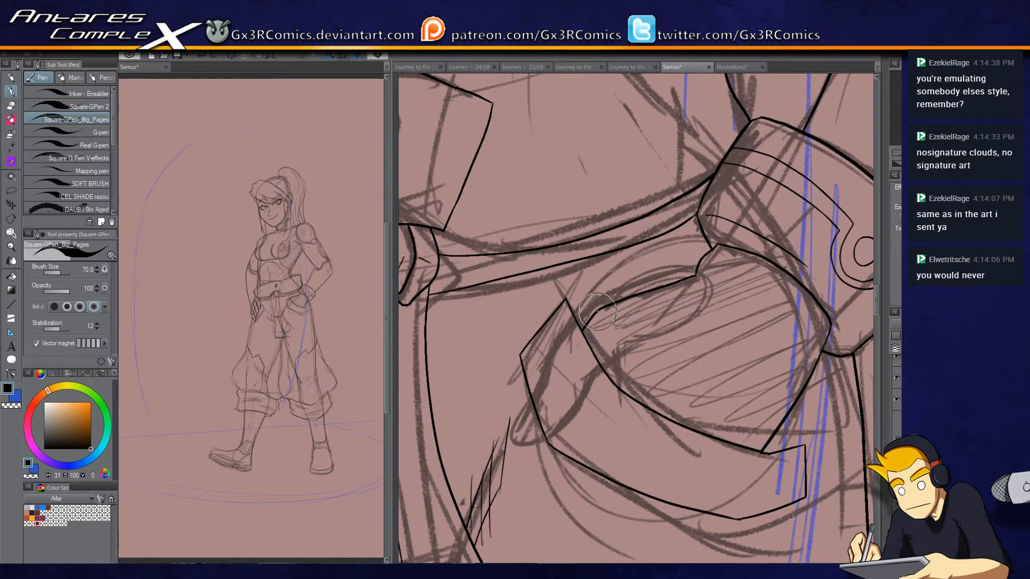
pyautogui.moveTo(695, 271)
pyautogui.mouseDown()
pyautogui.moveTo(585, 304)
pyautogui.moveTo(545, 368)
pyautogui.mouseUp()
pyautogui.hotkey('ctrl', 'z')
pyautogui.moveTo(587, 303)
pyautogui.mouseDown()
pyautogui.moveTo(539, 380)
pyautogui.moveTo(526, 444)
pyautogui.mouseUp()
pyautogui.hotkey('ctrl', 'z')
pyautogui.moveTo(534, 399)
pyautogui.mouseDown()
pyautogui.moveTo(523, 434)
pyautogui.moveTo(644, 343)
pyautogui.moveTo(635, 344)
pyautogui.moveTo(664, 339)
pyautogui.mouseUp()
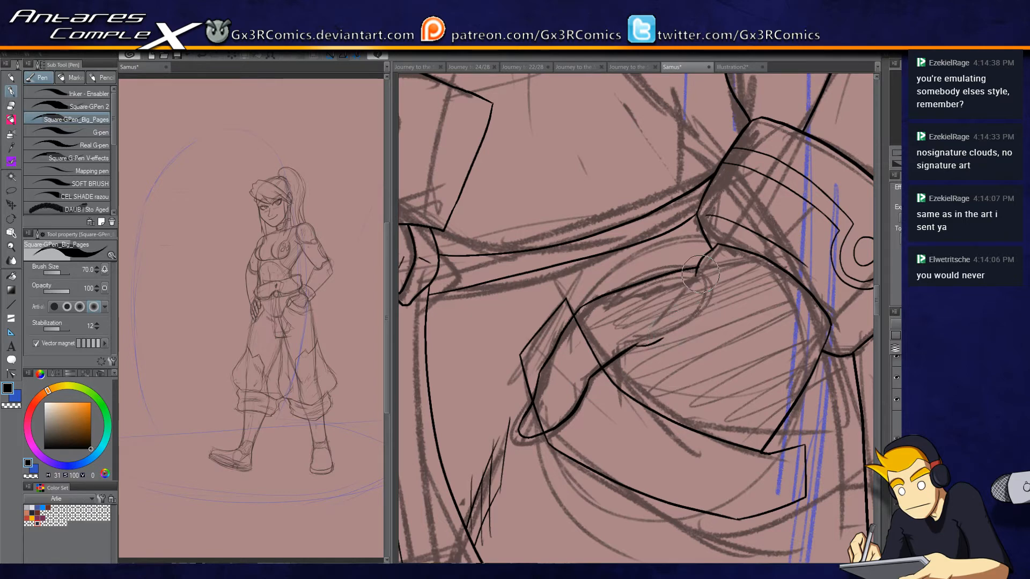
pyautogui.press('e')
pyautogui.moveTo(692, 287); pyautogui.dragTo(719, 182)
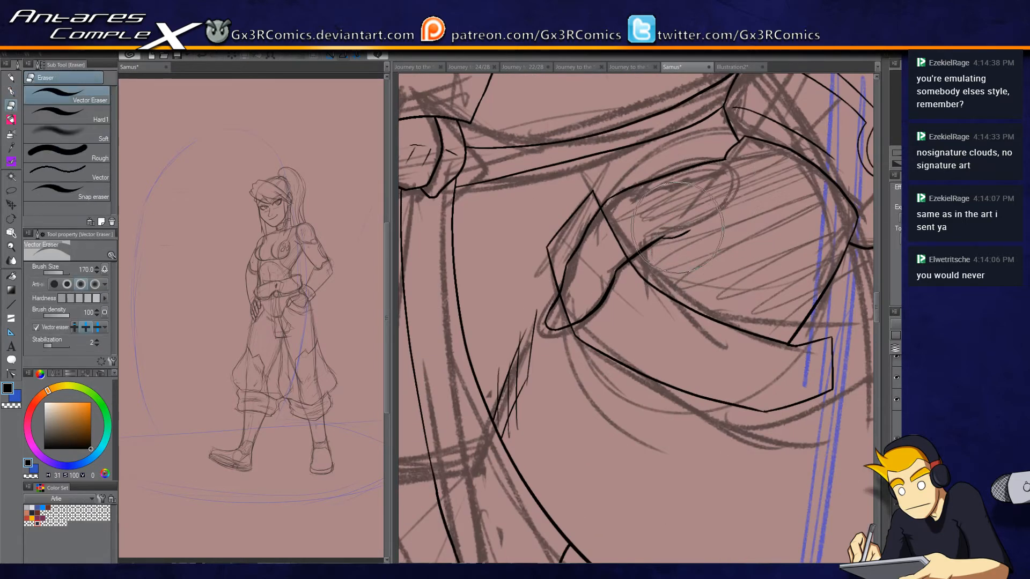
pyautogui.click(660, 240)
pyautogui.moveTo(657, 240)
pyautogui.mouseDown()
pyautogui.moveTo(617, 236)
pyautogui.moveTo(569, 300)
pyautogui.mouseUp()
# Step: Undo the inked outline of the thumb over the pocket trim
pyautogui.hotkey('ctrl', 'z')
pyautogui.hotkey('ctrl', 'z')
pyautogui.hotkey('ctrl', 'z')
pyautogui.hotkey('ctrl', 'z')
pyautogui.hotkey('ctrl', 'z')
pyautogui.hotkey('ctrl', 'z')
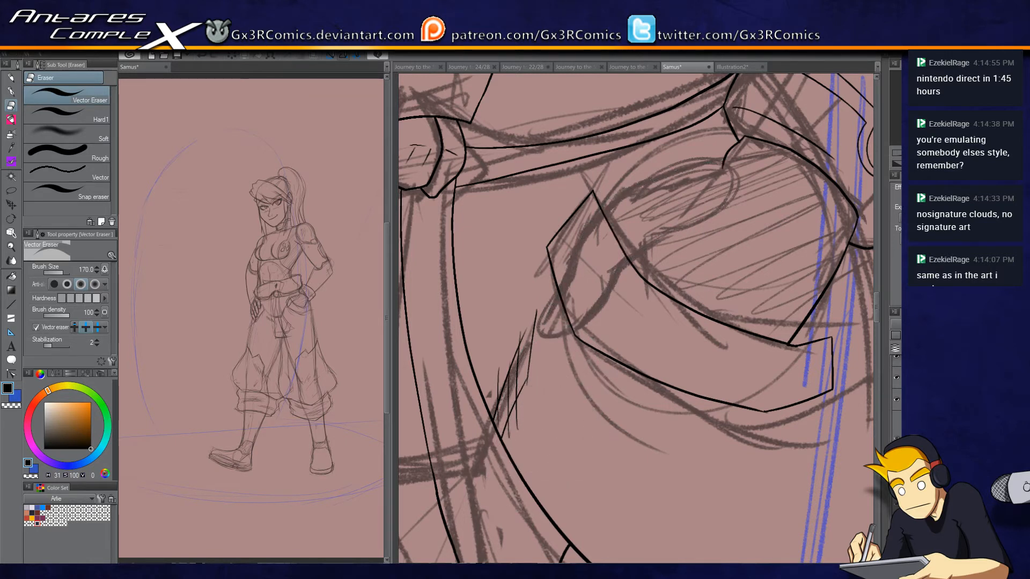
pyautogui.hotkey('ctrl', 'z')
pyautogui.hotkey('ctrl', 'y')
pyautogui.hotkey('alt', '[')
pyautogui.hotkey('ctrl', 'z')
pyautogui.hotkey('ctrl', 'y')
# Step: Erase the thumb sketch over the pocket trim and resketch a curled thumb with the hand's edge running into the pocket
pyautogui.moveTo(542, 322)
pyautogui.mouseDown()
pyautogui.moveTo(579, 257)
pyautogui.moveTo(606, 311)
pyautogui.moveTo(597, 234)
pyautogui.moveTo(611, 279)
pyautogui.moveTo(719, 198)
pyautogui.moveTo(666, 226)
pyautogui.moveTo(654, 277)
pyautogui.mouseUp()
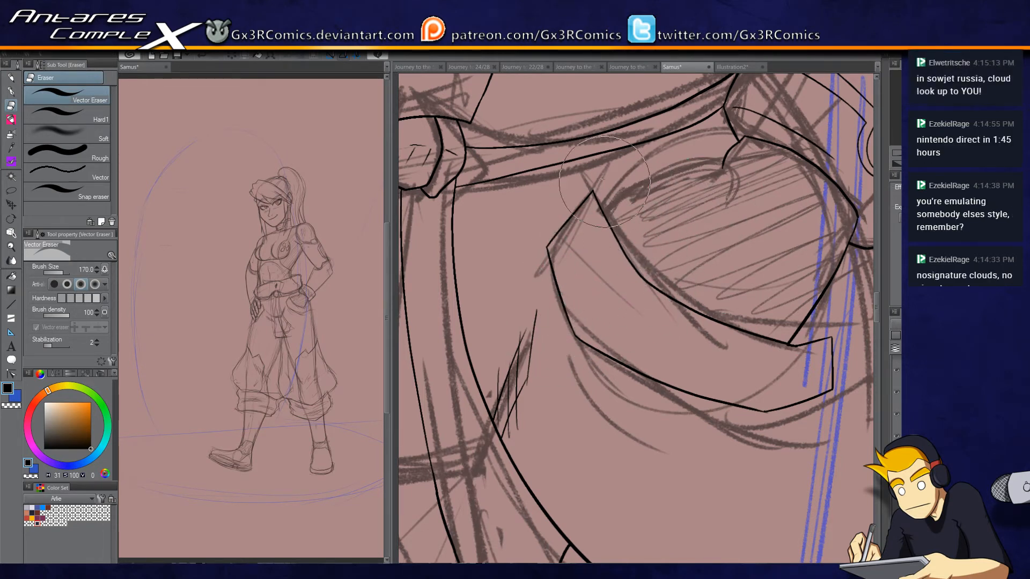
pyautogui.click(18, 79)
pyautogui.moveTo(719, 161)
pyautogui.mouseDown()
pyautogui.moveTo(601, 199)
pyautogui.moveTo(684, 180)
pyautogui.moveTo(610, 193)
pyautogui.moveTo(612, 207)
pyautogui.moveTo(670, 238)
pyautogui.moveTo(601, 235)
pyautogui.moveTo(657, 229)
pyautogui.moveTo(662, 246)
pyautogui.moveTo(692, 242)
pyautogui.moveTo(715, 162)
pyautogui.moveTo(695, 248)
pyautogui.moveTo(660, 249)
pyautogui.moveTo(723, 160)
pyautogui.mouseUp()
pyautogui.moveTo(598, 212)
pyautogui.mouseDown()
pyautogui.moveTo(628, 227)
pyautogui.moveTo(626, 240)
pyautogui.moveTo(603, 213)
pyautogui.moveTo(565, 276)
pyautogui.moveTo(597, 211)
pyautogui.moveTo(604, 240)
pyautogui.moveTo(628, 248)
pyautogui.moveTo(571, 280)
pyautogui.moveTo(564, 256)
pyautogui.moveTo(550, 351)
pyautogui.moveTo(599, 302)
pyautogui.moveTo(584, 330)
pyautogui.moveTo(641, 234)
pyautogui.moveTo(588, 283)
pyautogui.moveTo(594, 271)
pyautogui.moveTo(643, 232)
pyautogui.moveTo(600, 230)
pyautogui.moveTo(579, 257)
pyautogui.moveTo(612, 215)
pyautogui.moveTo(580, 253)
pyautogui.moveTo(560, 303)
pyautogui.mouseUp()
pyautogui.press('e')
pyautogui.press('p')
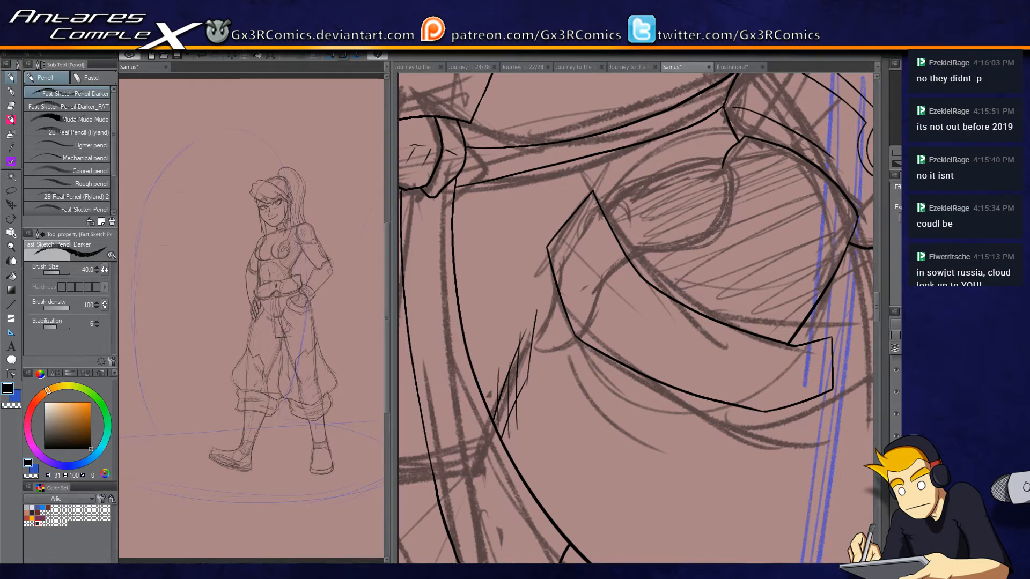
# Step: Sketch a short finger line below the thumb and redefine the hand's outer edge down to the pocket
pyautogui.moveTo(568, 379); pyautogui.dragTo(491, 471)
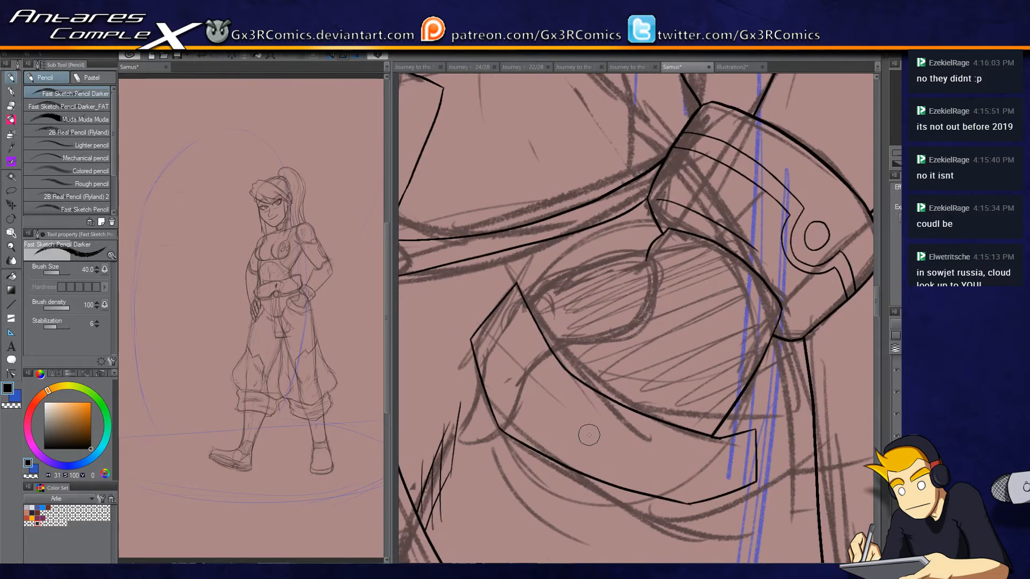
pyautogui.moveTo(579, 343); pyautogui.dragTo(554, 454)
pyautogui.moveTo(773, 325); pyautogui.dragTo(714, 437)
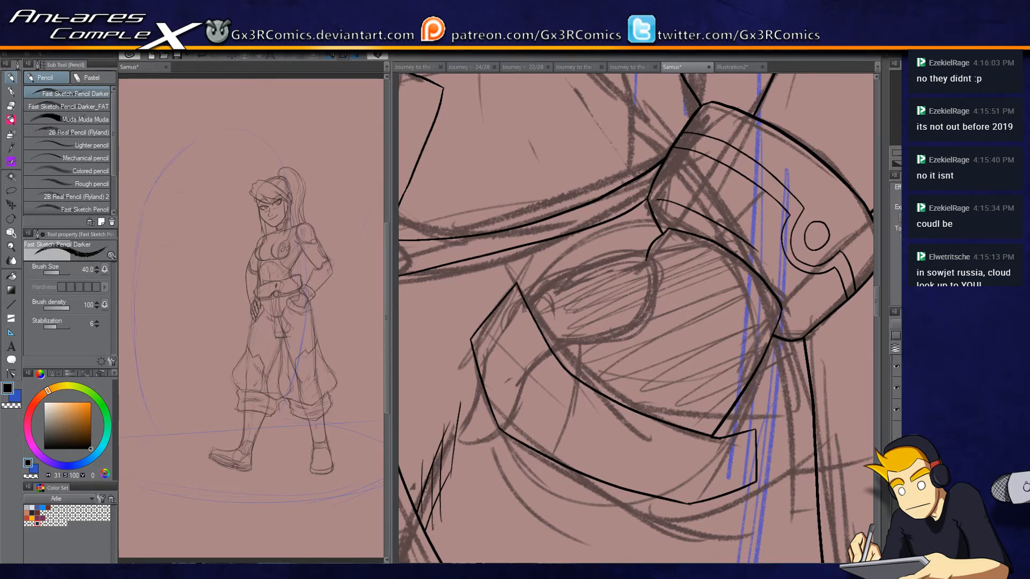
# Step: Ink the hand's outer edge down into the pocket and the curled thumb's outline over the pocket trim with Square-GPen_Big_Pages
pyautogui.click(16, 92)
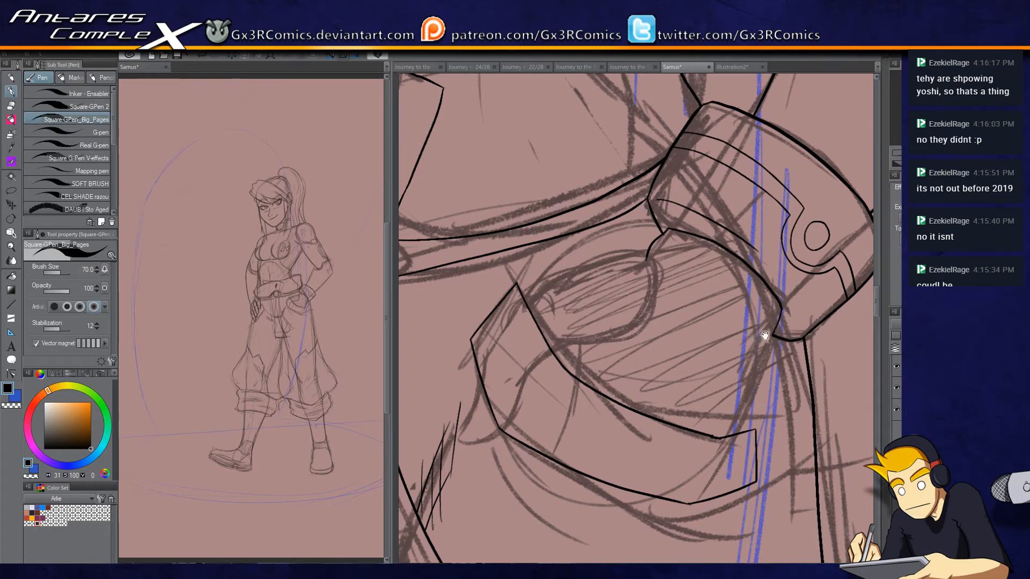
pyautogui.moveTo(765, 335); pyautogui.dragTo(722, 270)
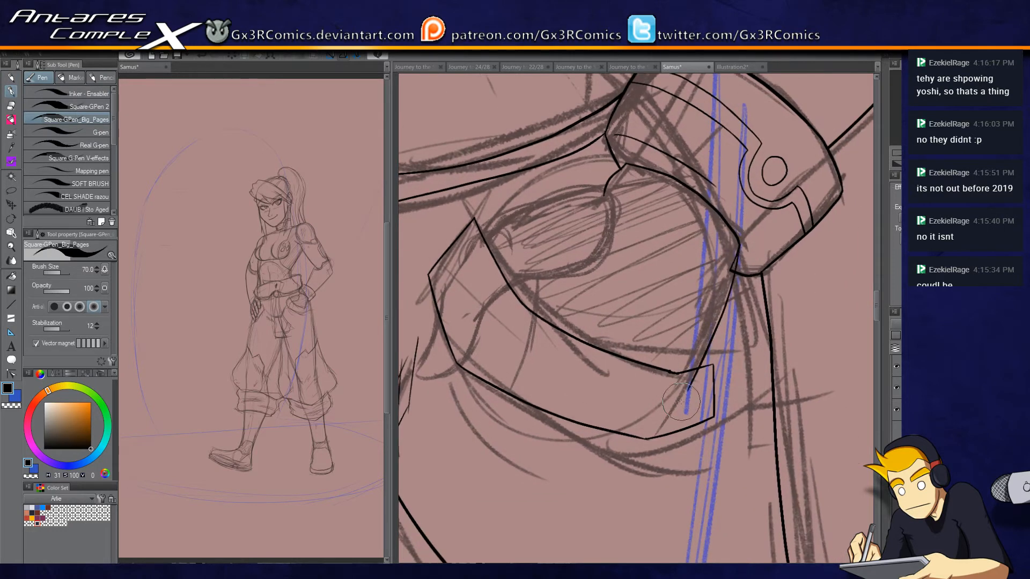
pyautogui.moveTo(601, 212); pyautogui.dragTo(657, 230)
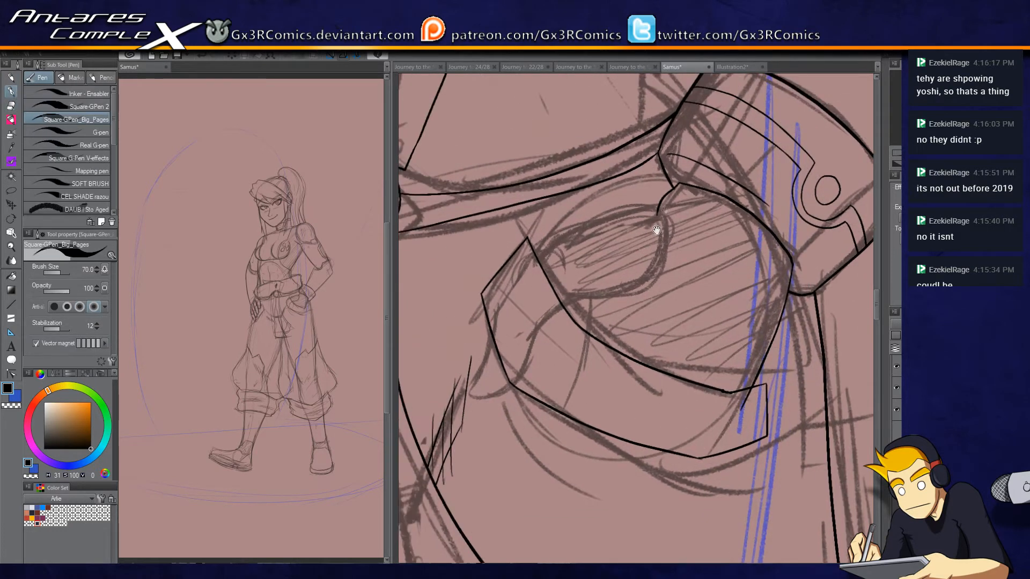
pyautogui.press('e')
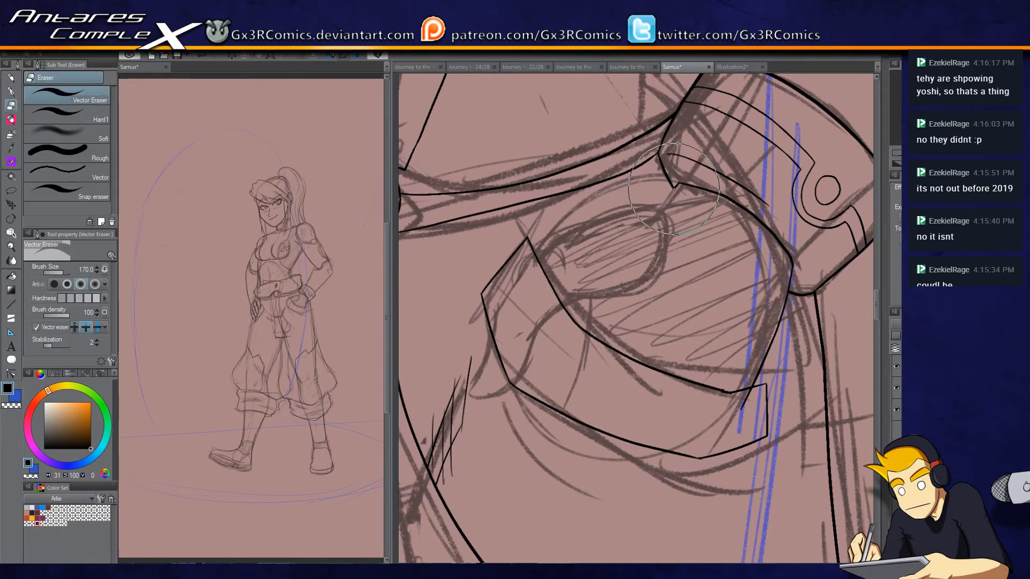
pyautogui.press('p')
pyautogui.moveTo(620, 213)
pyautogui.mouseDown()
pyautogui.moveTo(668, 193)
pyautogui.moveTo(548, 239)
pyautogui.mouseUp()
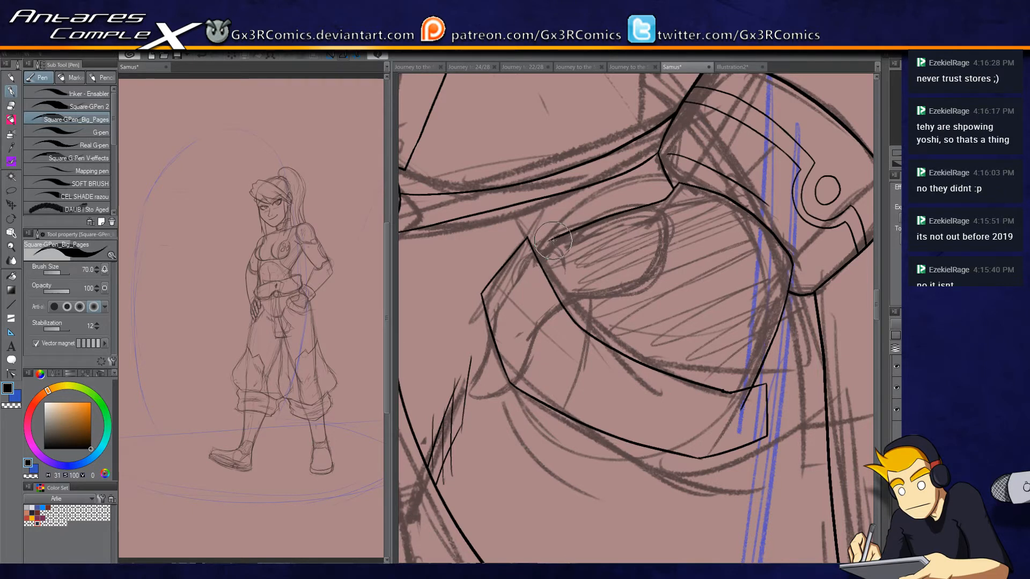
pyautogui.moveTo(545, 248)
pyautogui.mouseDown()
pyautogui.moveTo(495, 321)
pyautogui.moveTo(497, 312)
pyautogui.moveTo(471, 396)
pyautogui.moveTo(507, 390)
pyautogui.moveTo(554, 313)
pyautogui.moveTo(540, 334)
pyautogui.moveTo(569, 305)
pyautogui.moveTo(600, 296)
pyautogui.mouseUp()
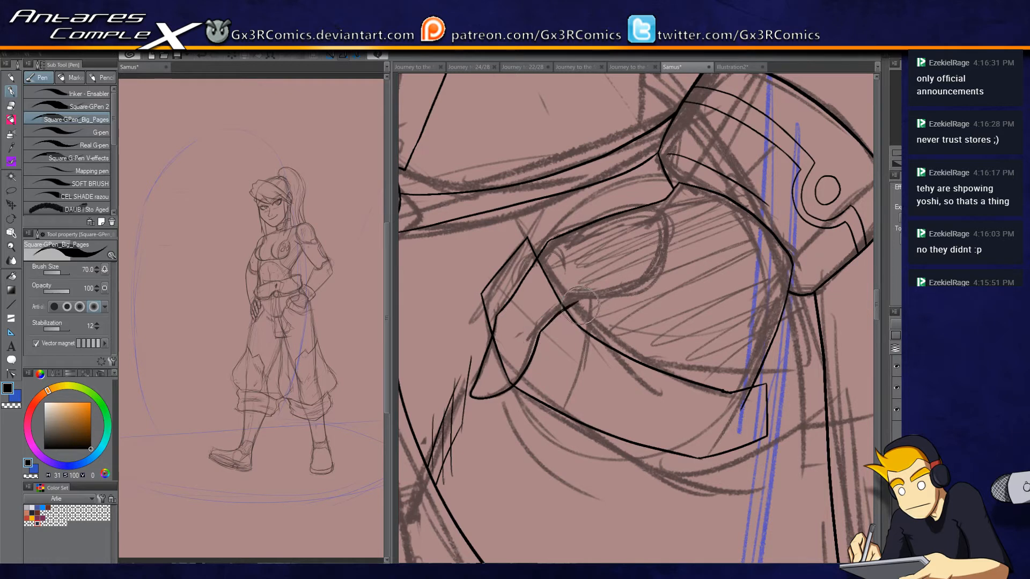
# Step: Ink the short curved finger line beneath the thumb and trim the lines where they overlap
pyautogui.moveTo(593, 302)
pyautogui.mouseDown()
pyautogui.moveTo(585, 372)
pyautogui.moveTo(593, 378)
pyautogui.mouseUp()
pyautogui.press('e')
pyautogui.click(605, 299)
pyautogui.press('p')
# Step: Ink short wrinkle lines along the wrist cuff's lower edge, redoing one stroke
pyautogui.moveTo(685, 281); pyautogui.dragTo(615, 345)
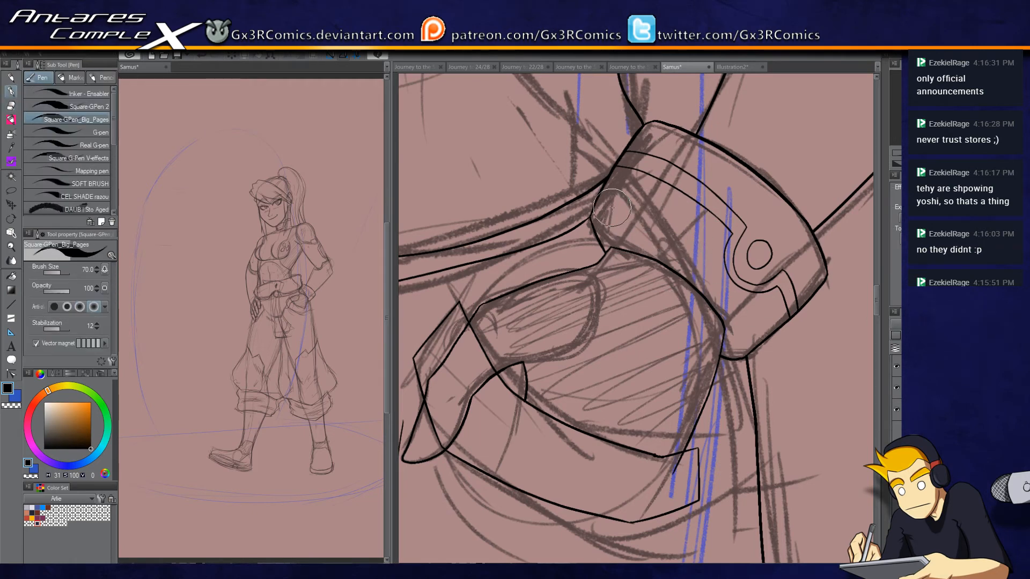
pyautogui.moveTo(635, 215); pyautogui.dragTo(677, 236)
pyautogui.moveTo(711, 273); pyautogui.dragTo(740, 311)
pyautogui.hotkey('ctrl', 'z')
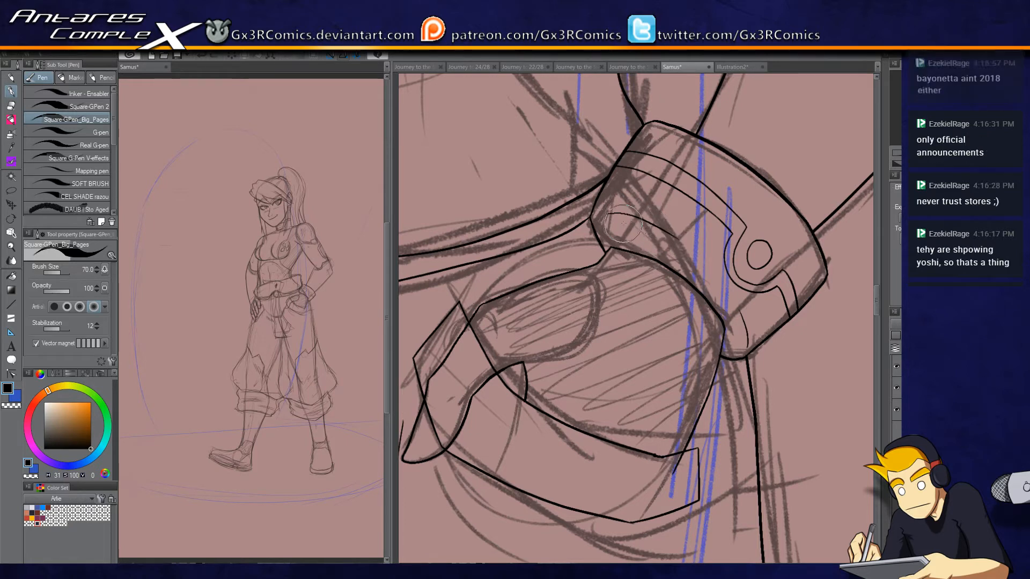
pyautogui.moveTo(617, 226); pyautogui.dragTo(675, 247)
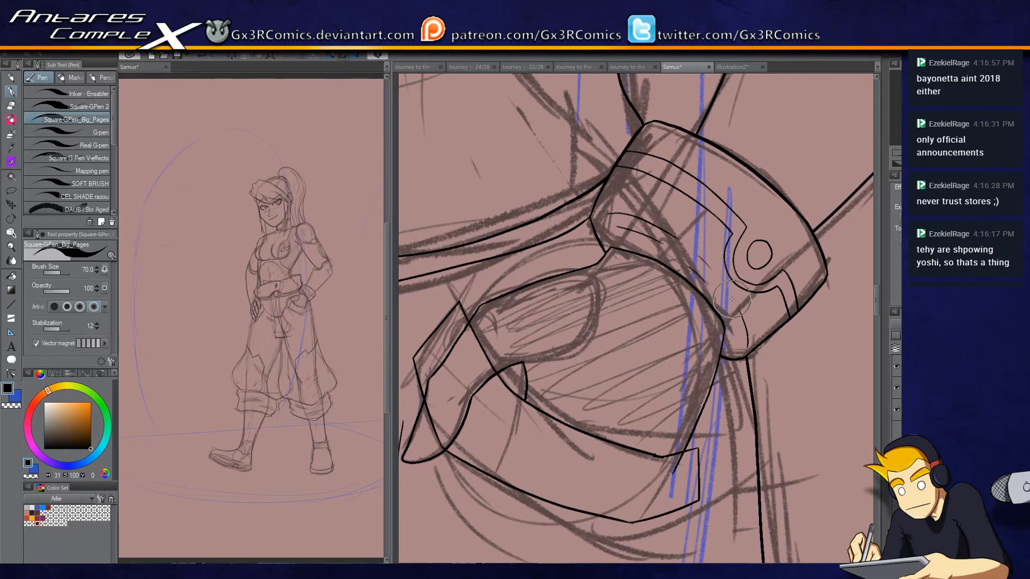
# Step: Ink a small crease on the thumb and erase the pocket trim lines that cross through it
pyautogui.moveTo(693, 146); pyautogui.dragTo(795, 39)
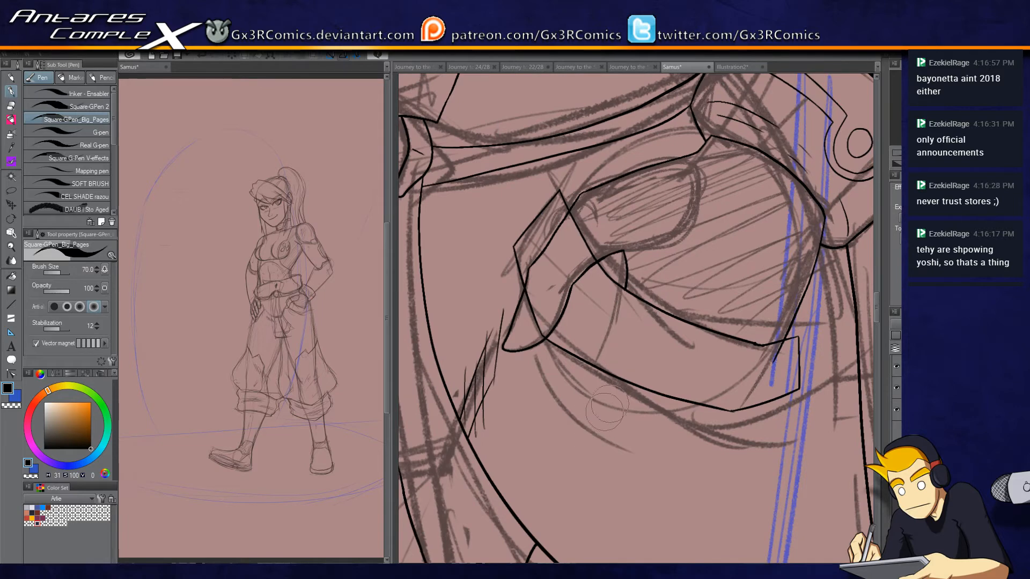
pyautogui.moveTo(607, 308); pyautogui.dragTo(610, 358)
pyautogui.press('e')
pyautogui.press('p')
pyautogui.press('e')
pyautogui.moveTo(553, 341); pyautogui.dragTo(539, 359)
pyautogui.press('p')
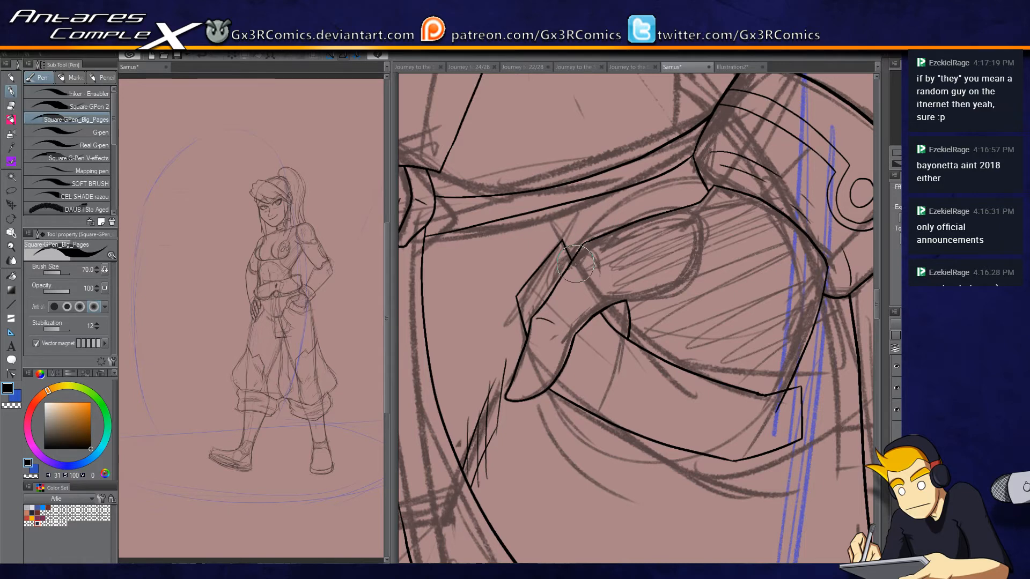
# Step: Refill the redrawn hand and thumb with the glove's dark navy, and the gap beneath the thumb with the trousers' green
pyautogui.moveTo(733, 349); pyautogui.dragTo(604, 385)
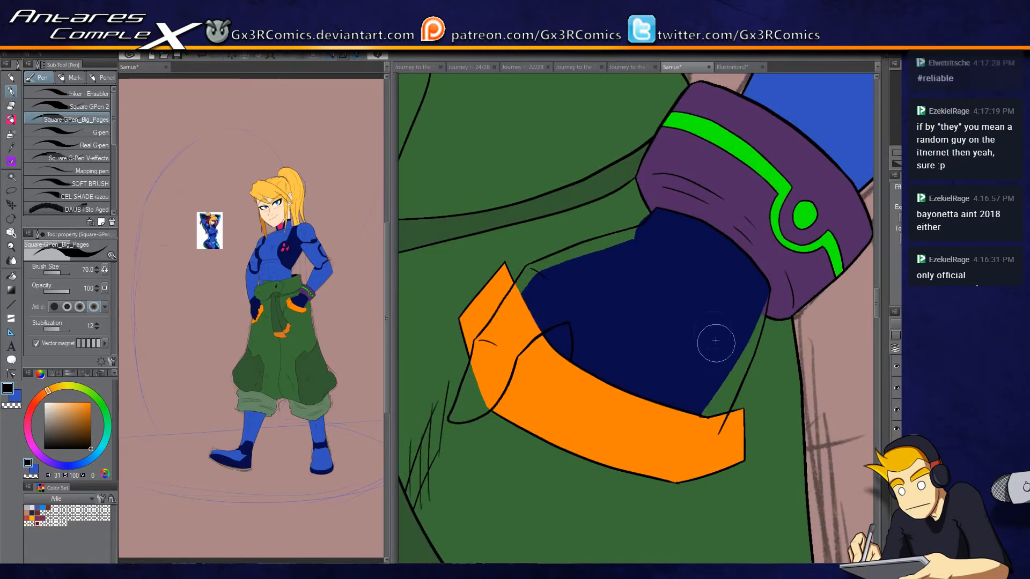
pyautogui.press('o')
pyautogui.press('i')
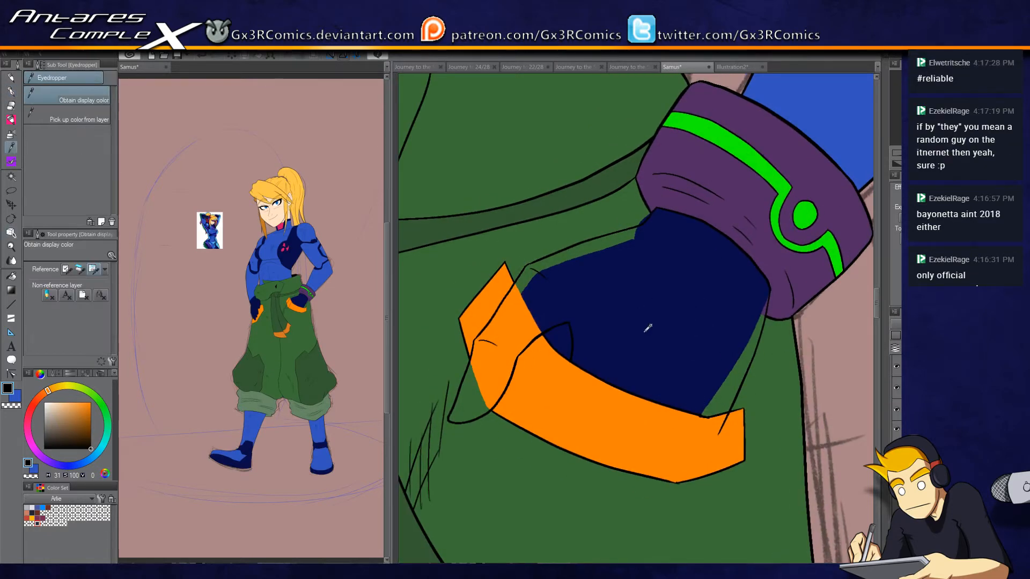
pyautogui.click(632, 334)
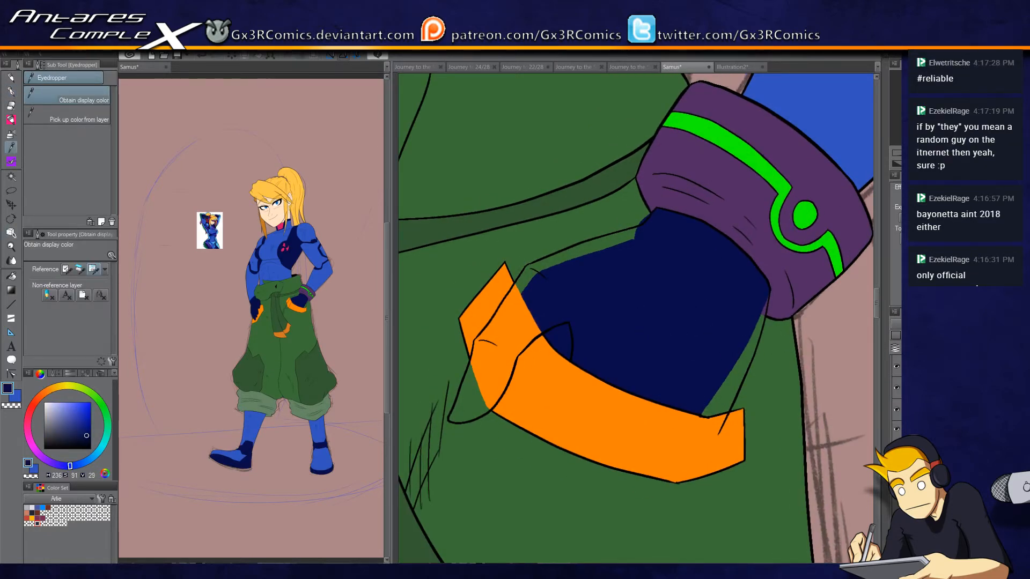
pyautogui.press('w')
pyautogui.click(617, 304)
pyautogui.press('Delete')
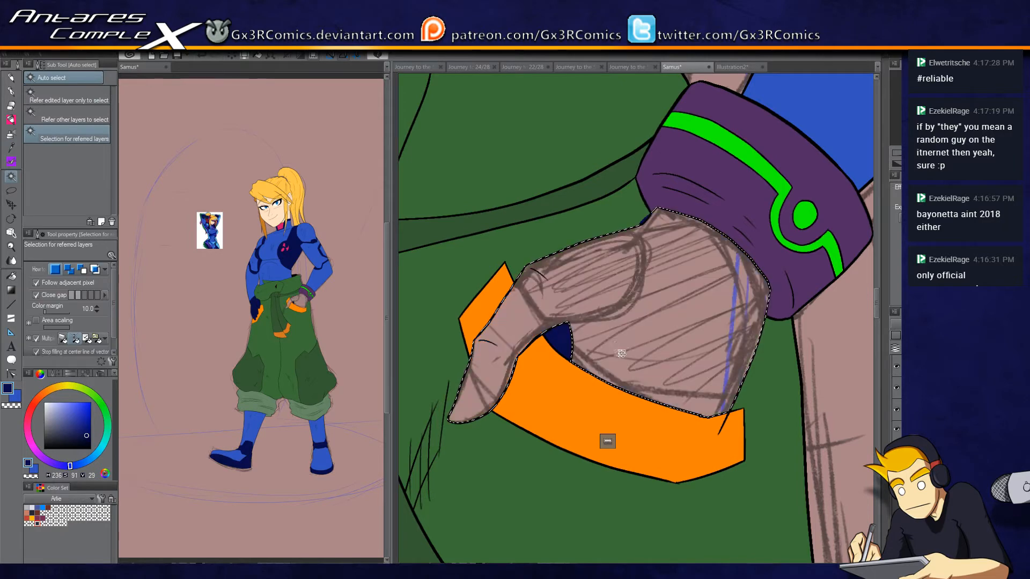
pyautogui.press('g')
pyautogui.click(632, 339)
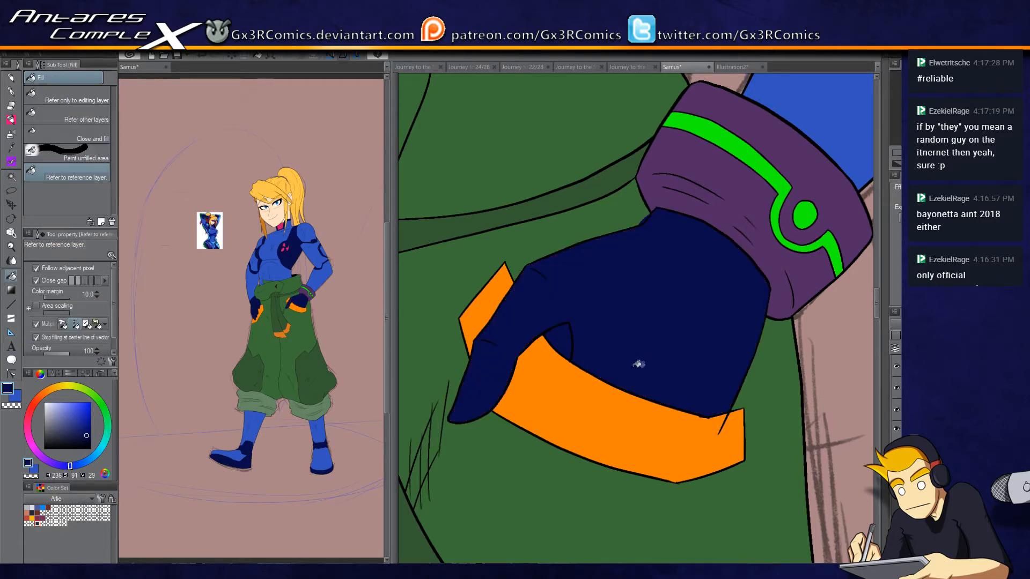
pyautogui.keyDown('alt'); pyautogui.click(564, 342); pyautogui.keyUp('alt')
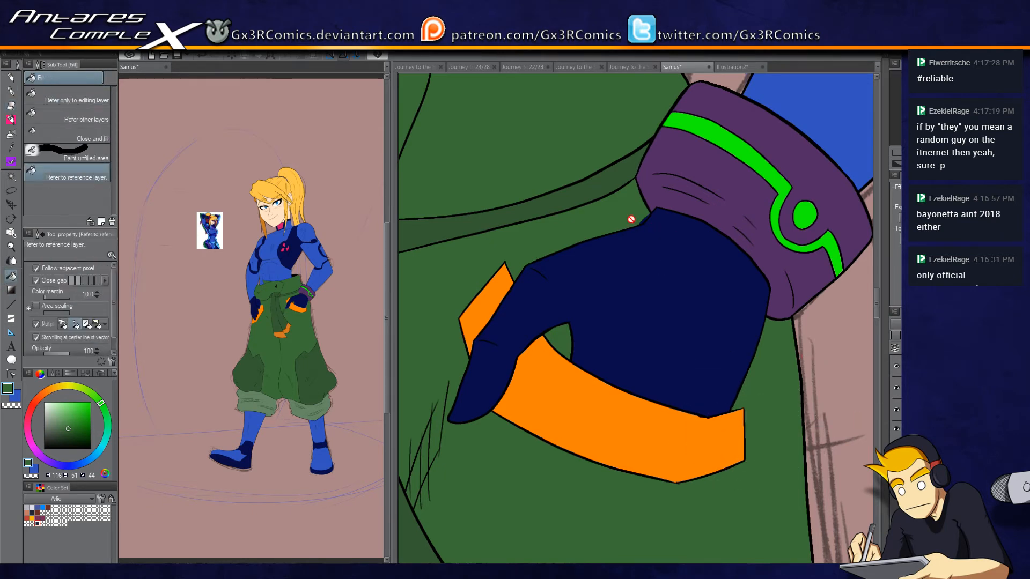
pyautogui.press('i')
pyautogui.press('w')
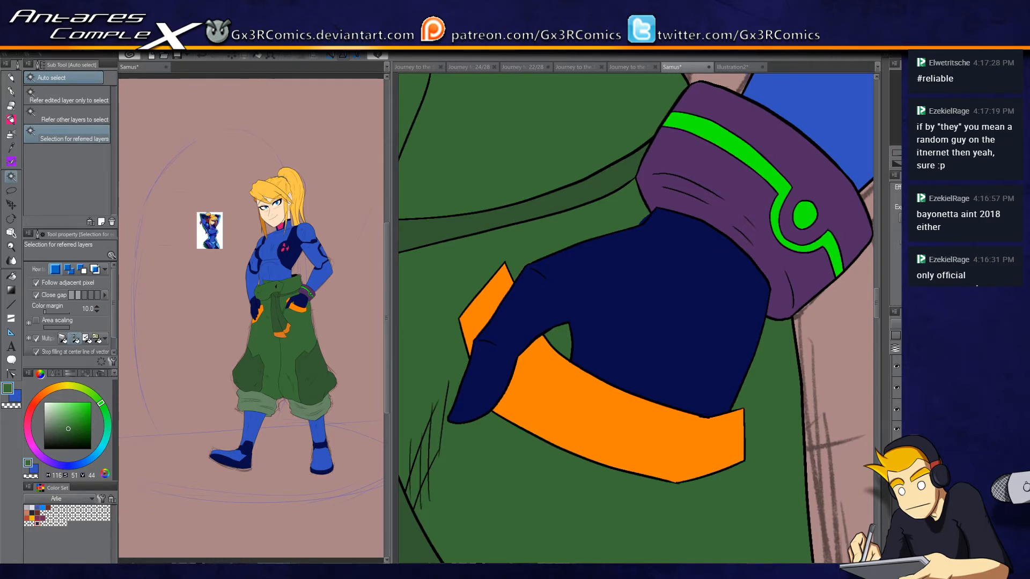
pyautogui.click(617, 209)
pyautogui.press('i')
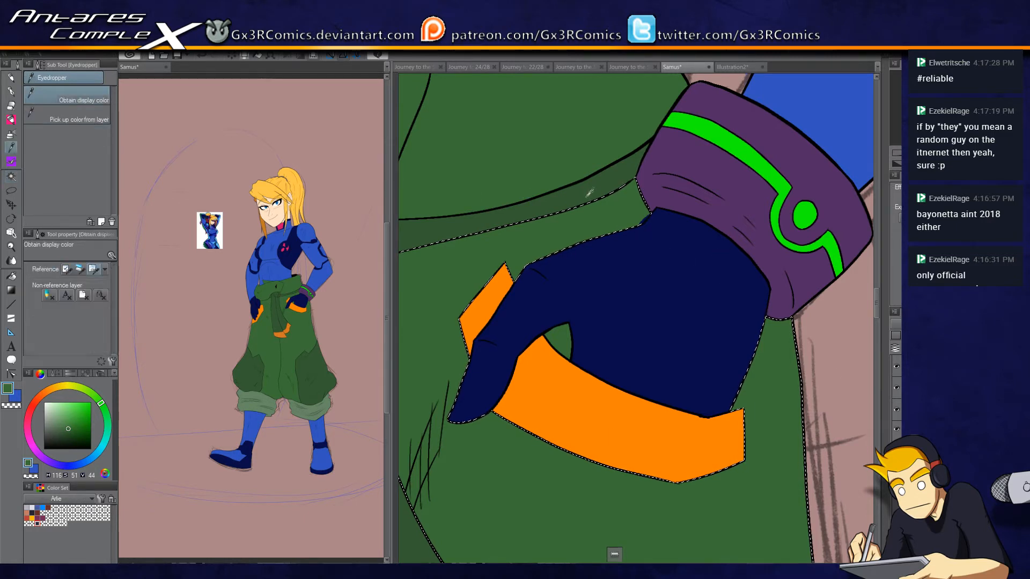
pyautogui.press('p')
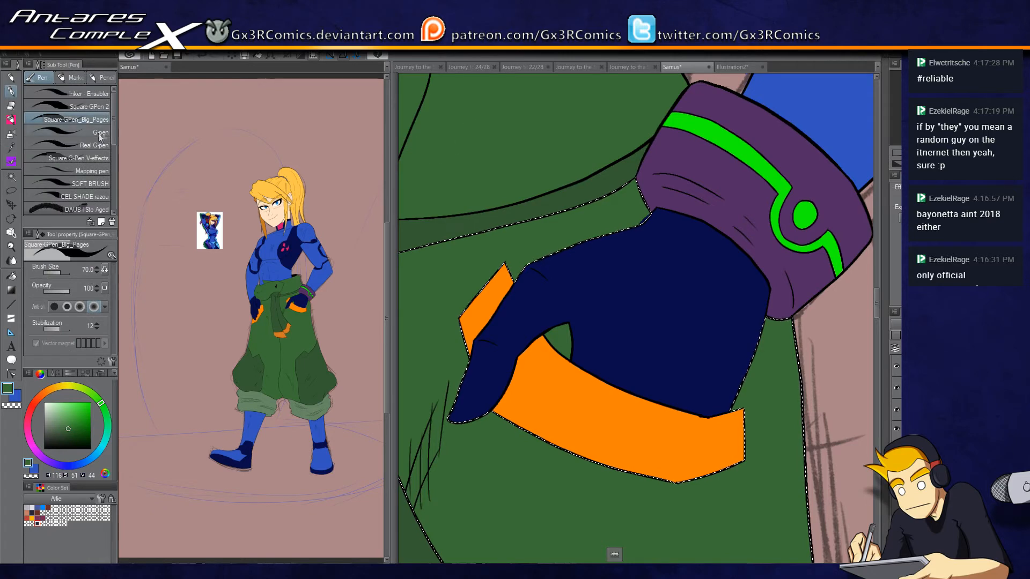
pyautogui.click(99, 134)
# Step: Examine the character's flat colours from the pockets down to the boots, up to the face, and over the whole figure
pyautogui.moveTo(671, 416); pyautogui.dragTo(761, 242)
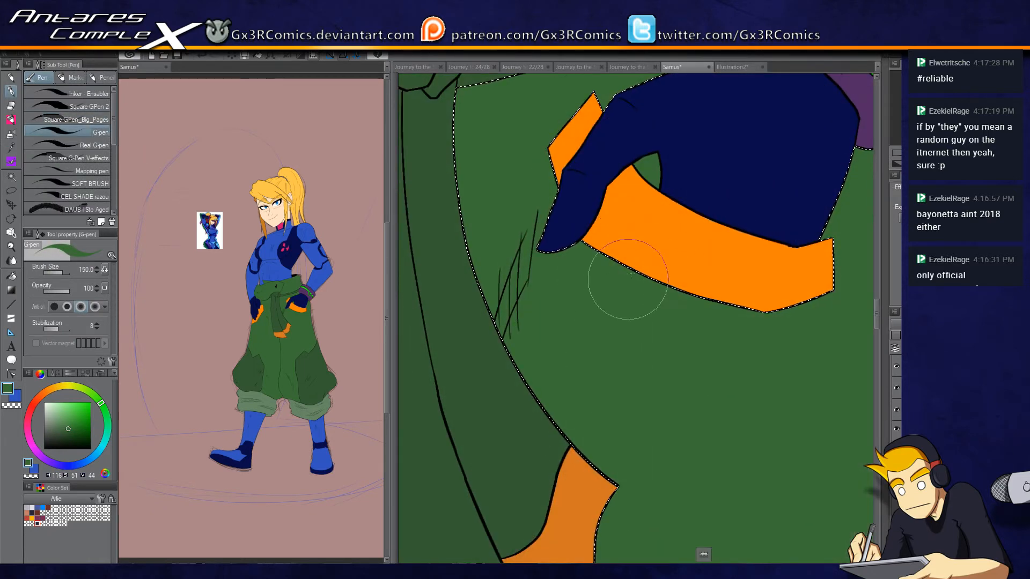
pyautogui.moveTo(569, 310); pyautogui.dragTo(518, 446)
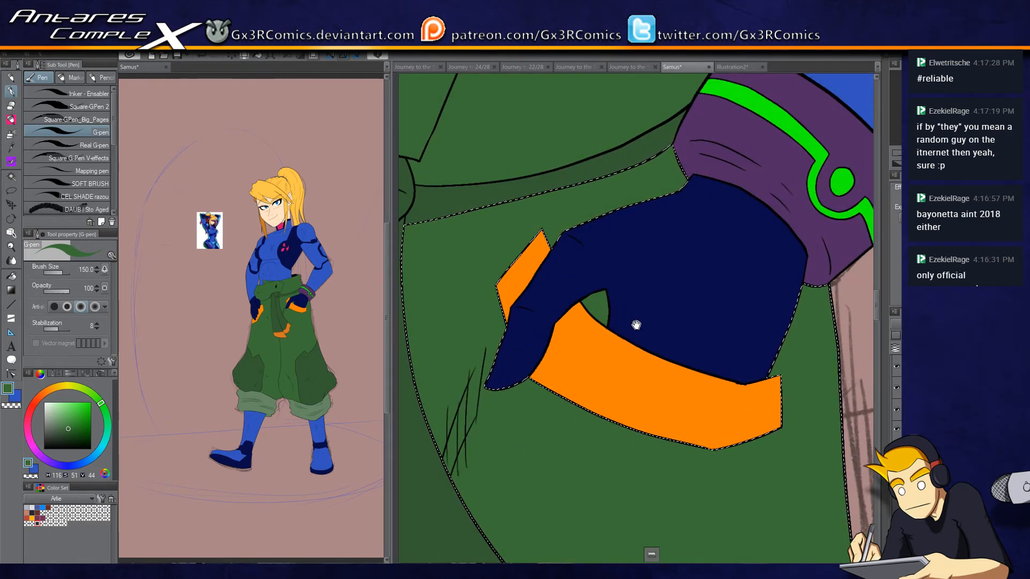
pyautogui.moveTo(635, 324); pyautogui.dragTo(573, 423)
pyautogui.scroll(-3, 582, 433)
pyautogui.moveTo(564, 554)
pyautogui.mouseDown()
pyautogui.moveTo(607, 419)
pyautogui.moveTo(609, 263)
pyautogui.mouseUp()
pyautogui.moveTo(602, 411); pyautogui.dragTo(605, 301)
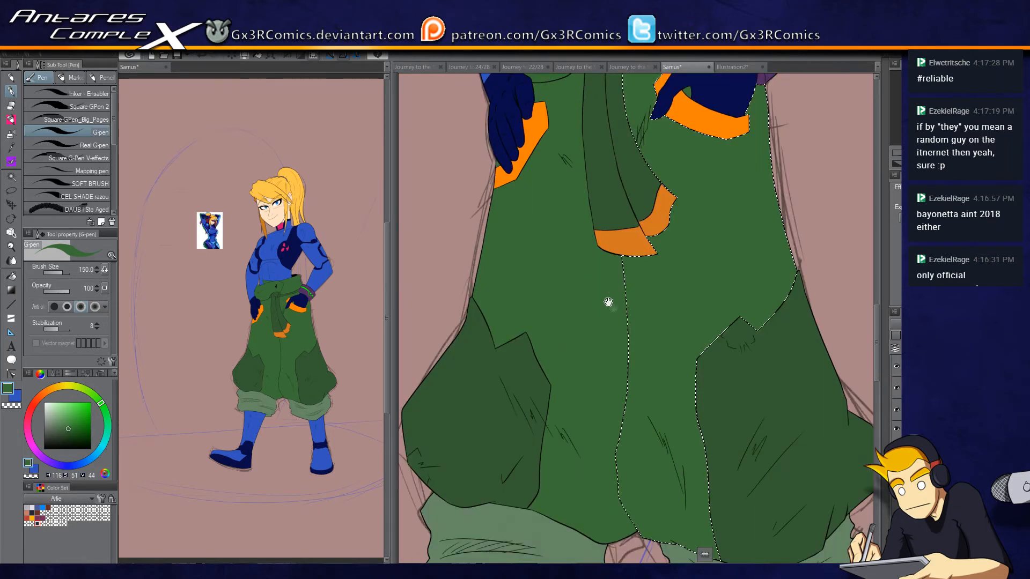
pyautogui.moveTo(607, 440); pyautogui.dragTo(606, 316)
pyautogui.moveTo(696, 422); pyautogui.dragTo(690, 288)
pyautogui.moveTo(771, 381); pyautogui.dragTo(747, 265)
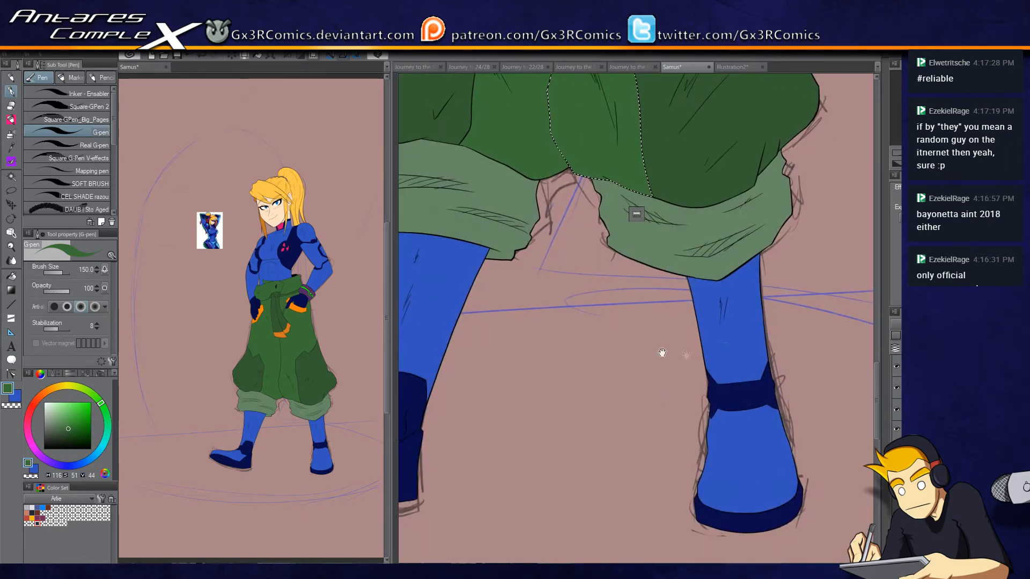
pyautogui.moveTo(662, 352); pyautogui.dragTo(811, 317)
pyautogui.moveTo(627, 351); pyautogui.dragTo(633, 370)
pyautogui.moveTo(617, 225); pyautogui.dragTo(603, 510)
pyautogui.moveTo(590, 215)
pyautogui.mouseDown()
pyautogui.moveTo(580, 515)
pyautogui.moveTo(568, 478)
pyautogui.mouseUp()
pyautogui.moveTo(601, 343); pyautogui.dragTo(555, 456)
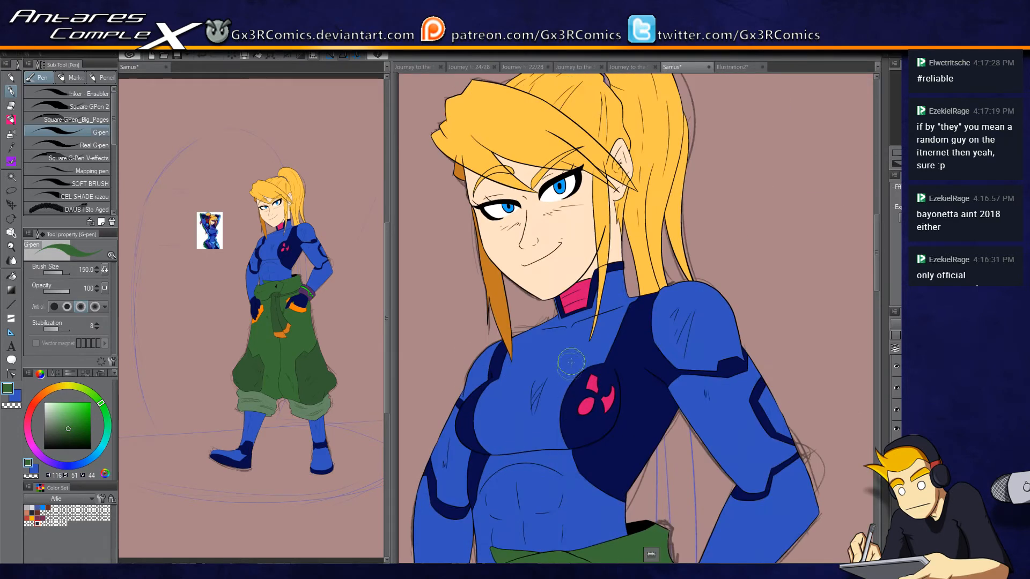
pyautogui.scroll(-5, 562, 384)
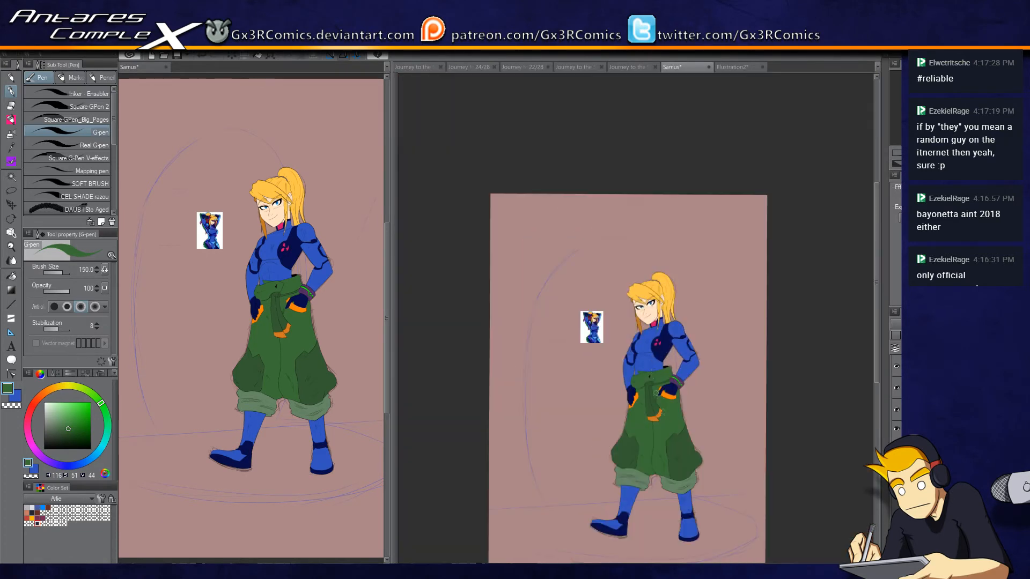
pyautogui.moveTo(663, 393); pyautogui.dragTo(638, 301)
pyautogui.hotkey('ctrl', 'z')
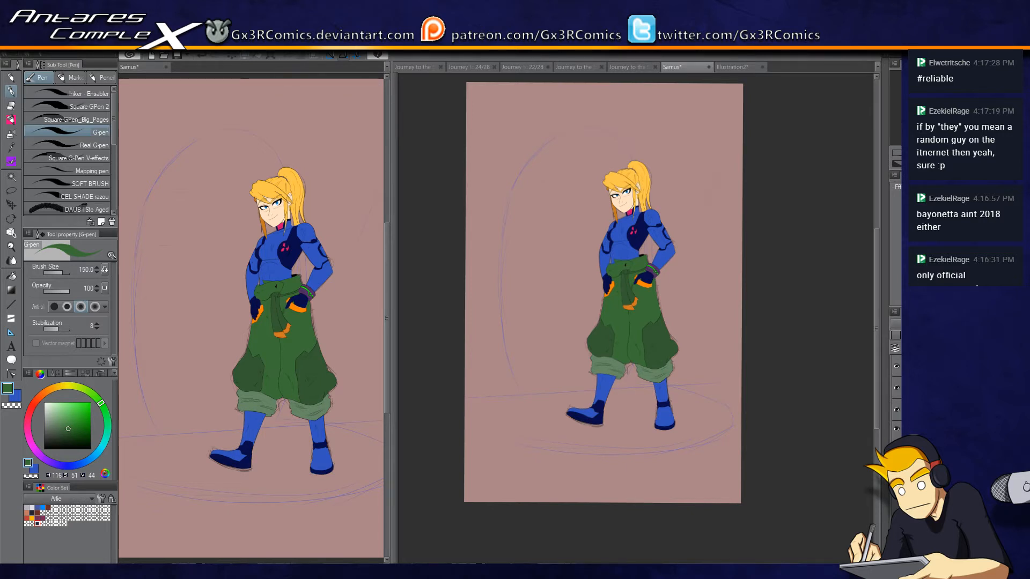
# Step: Draw a straight black horizon line with brush size 7 across the full canvas width behind the character's lower legs
pyautogui.click(896, 325)
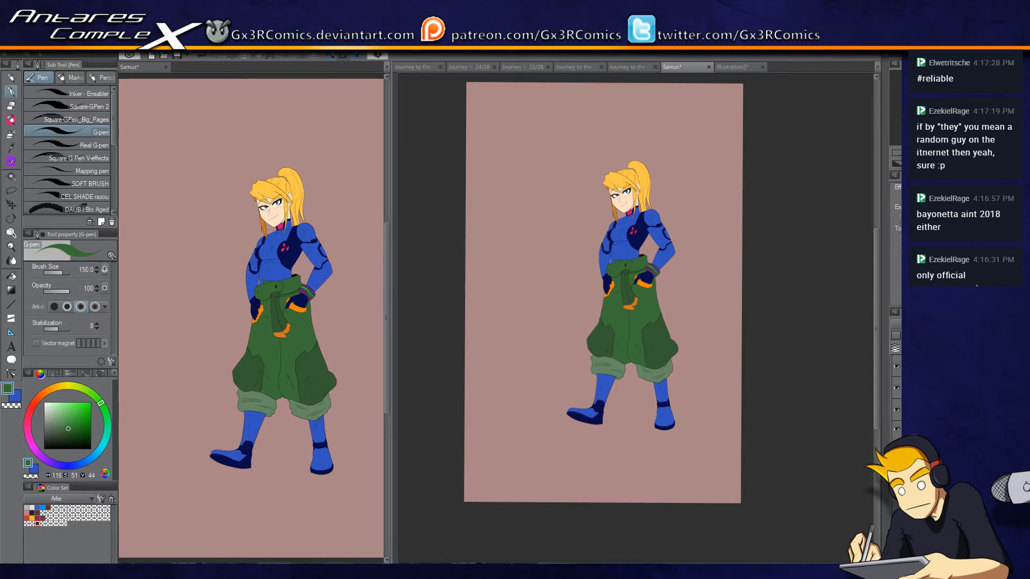
pyautogui.press('u')
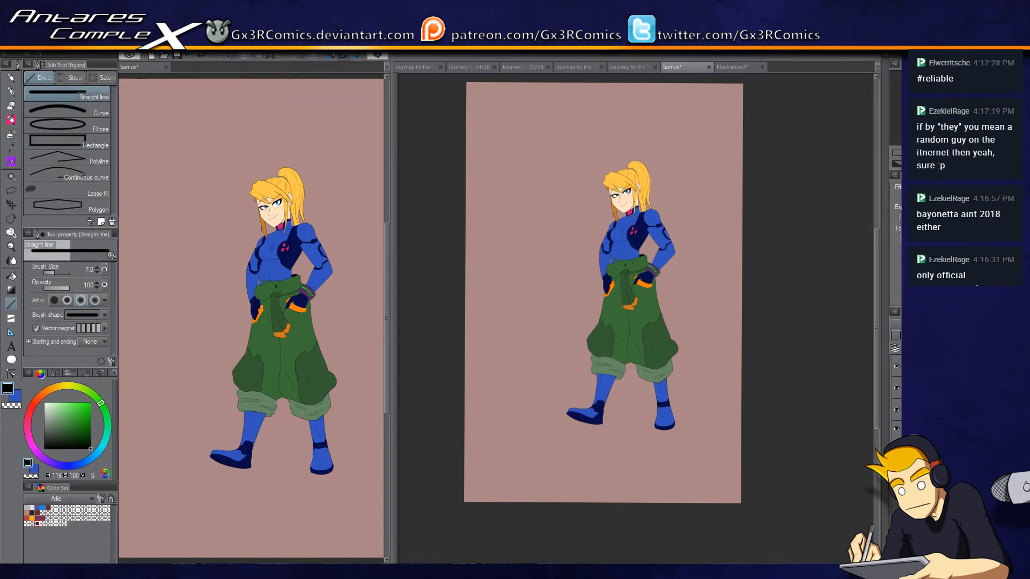
pyautogui.moveTo(450, 402); pyautogui.dragTo(764, 395)
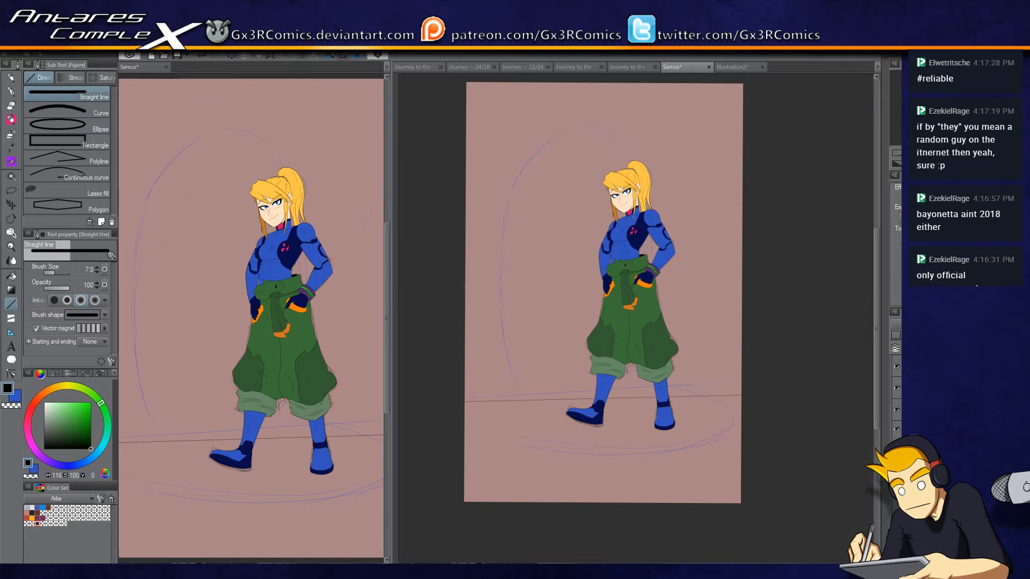
# Step: On a lower layer, fill the floor and the backdrop with a light blue-grey of hue 225, saturation 6 and value 65
pyautogui.hotkey('alt', '[')
pyautogui.scroll(-2, 896, 397)
pyautogui.click(46, 418)
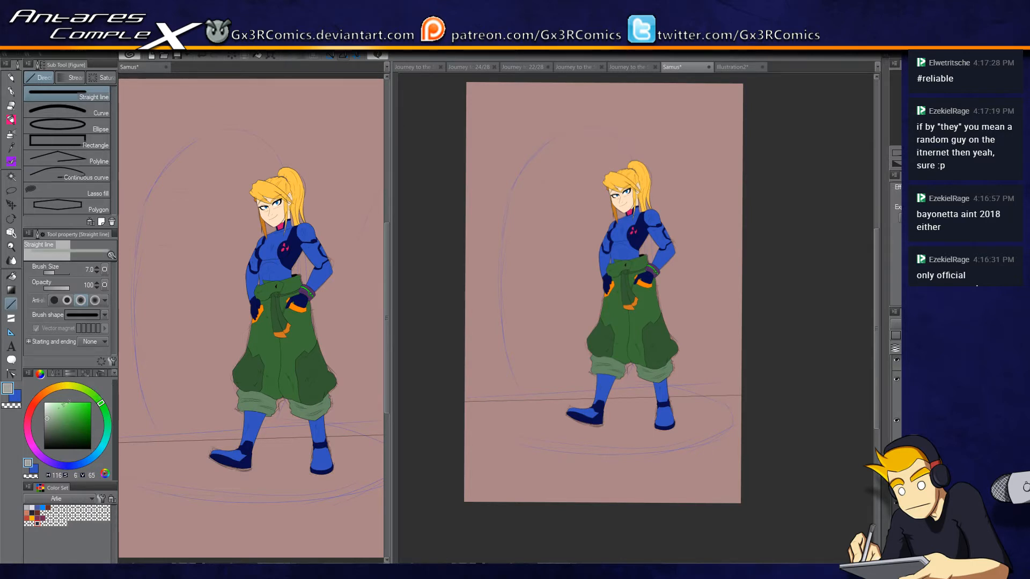
pyautogui.click(78, 465)
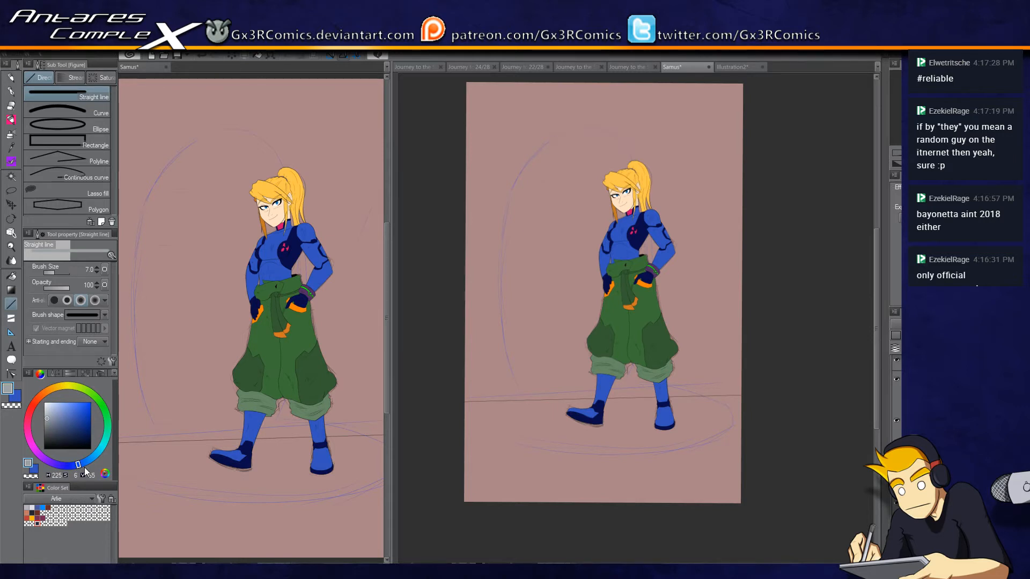
pyautogui.press('g')
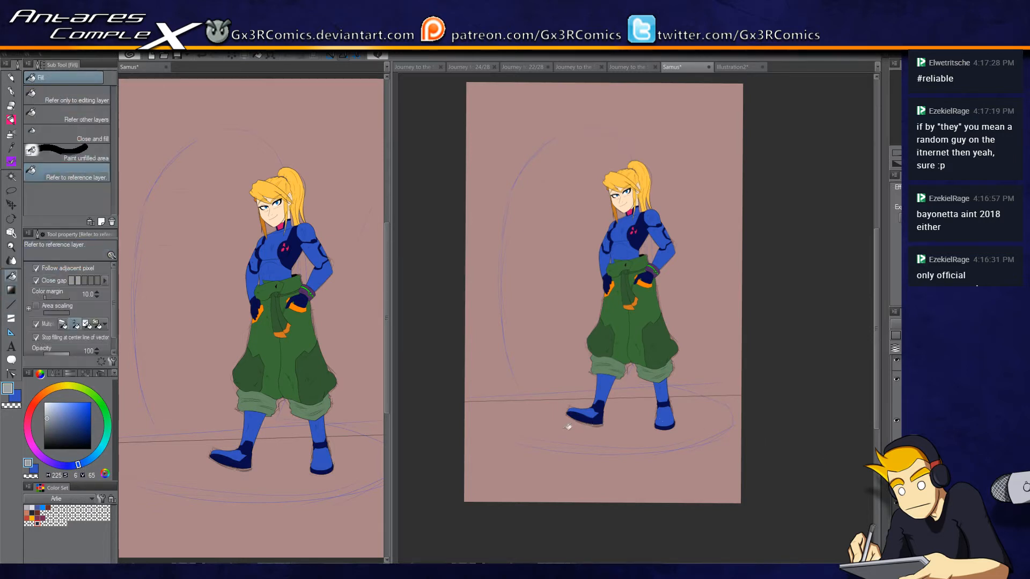
pyautogui.click(573, 445)
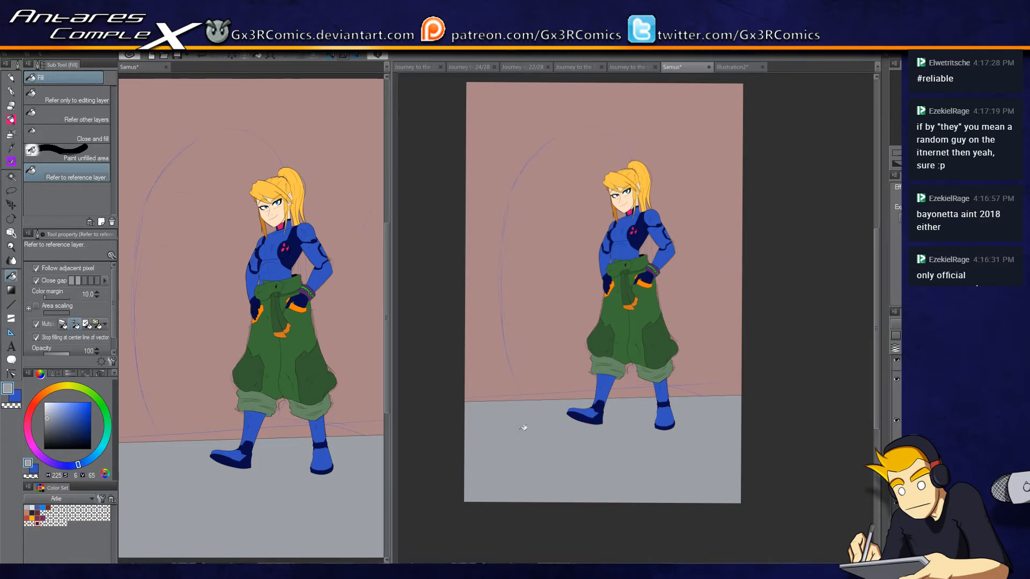
pyautogui.click(523, 427)
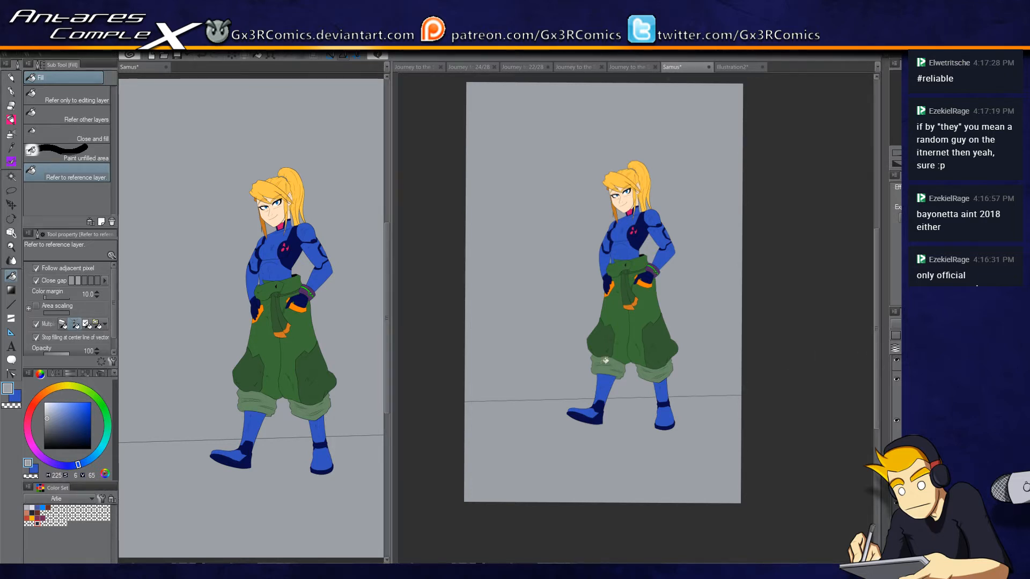
pyautogui.press('p')
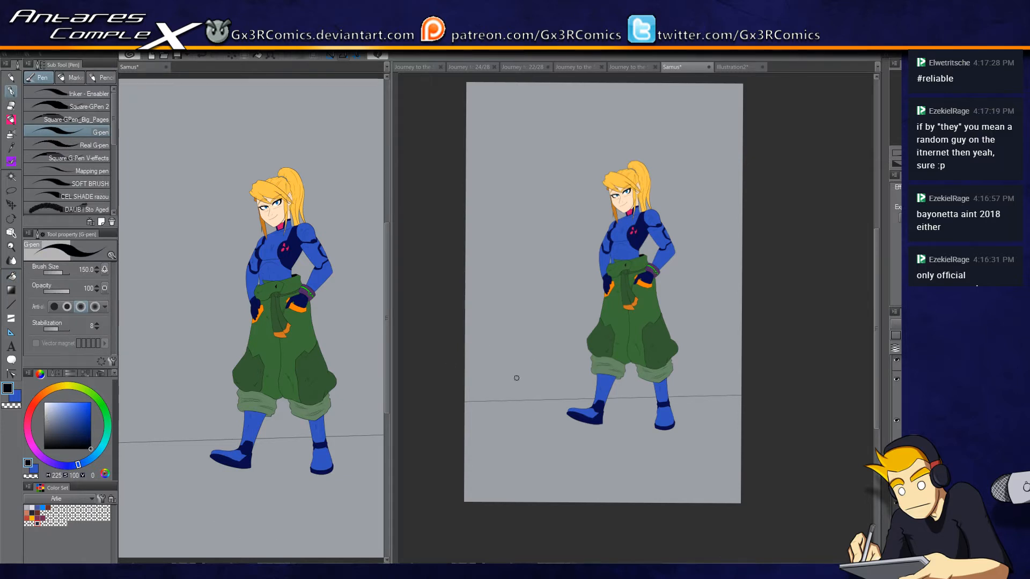
pyautogui.press('w')
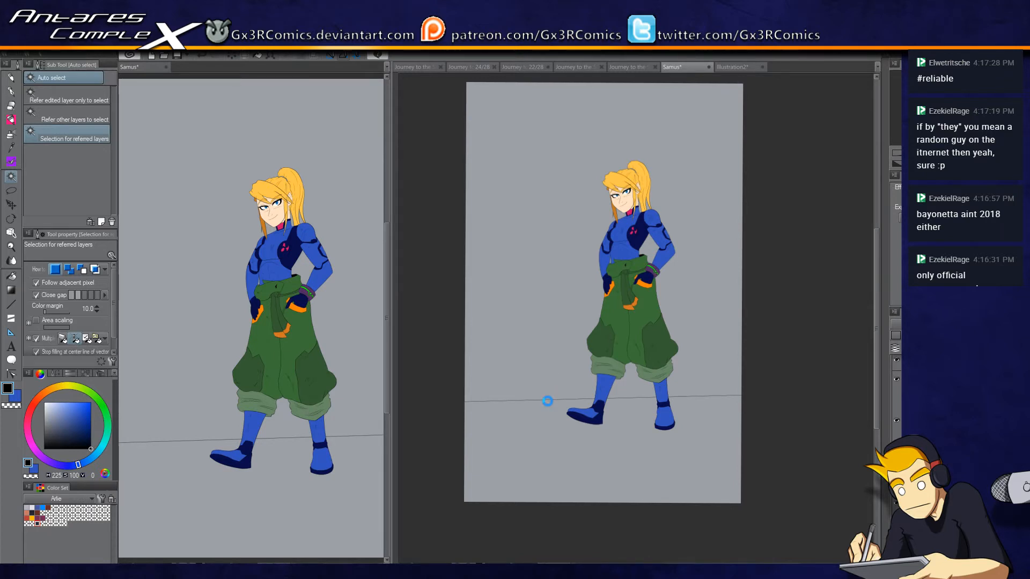
pyautogui.click(540, 416)
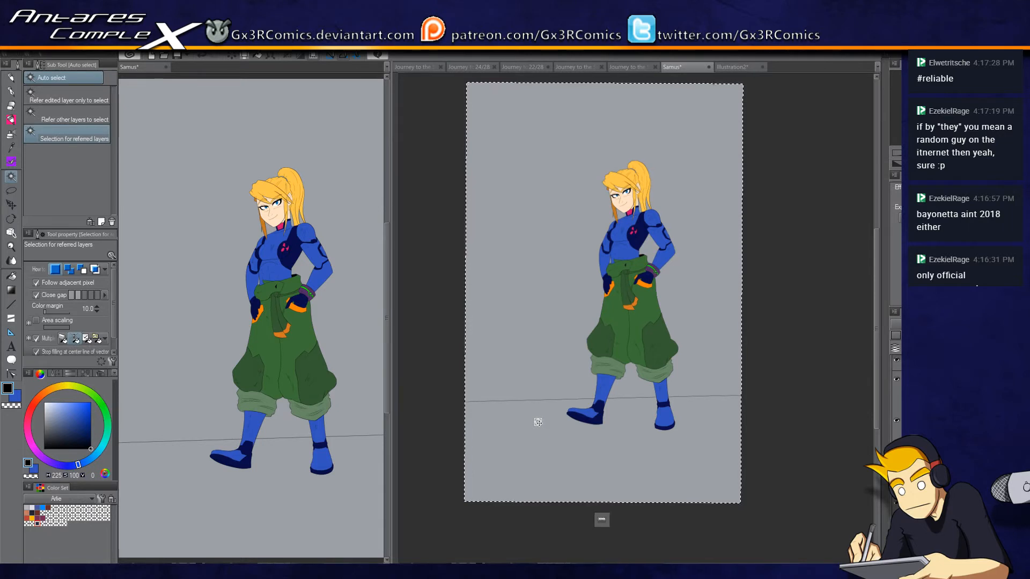
pyautogui.hotkey('ctrl', 'd')
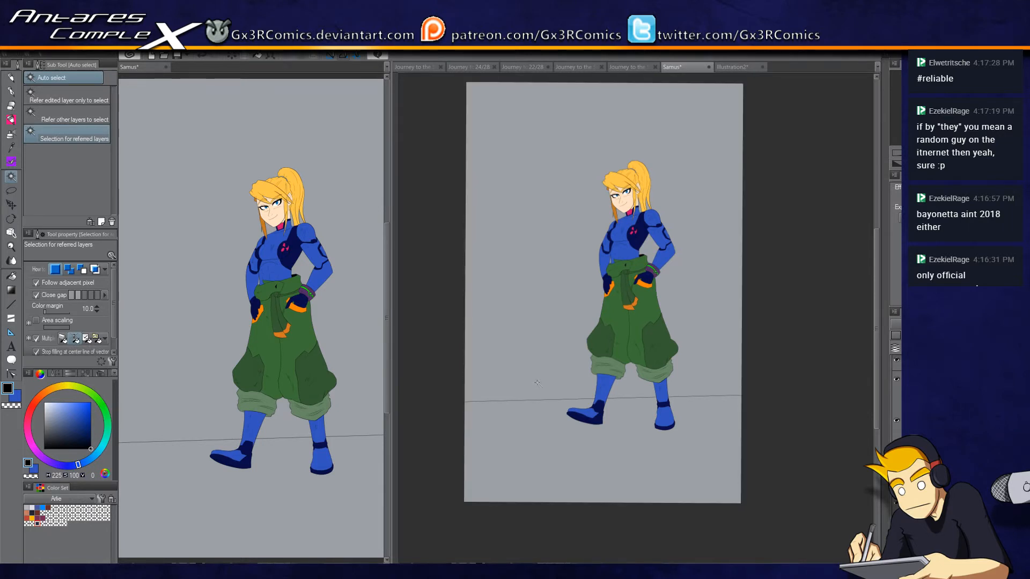
pyautogui.click(510, 423)
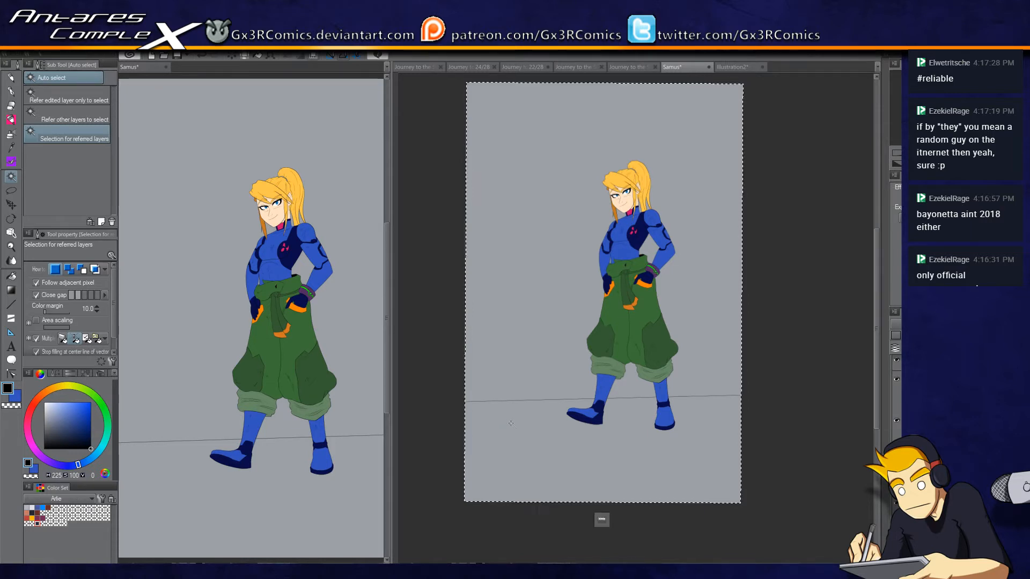
pyautogui.press('p')
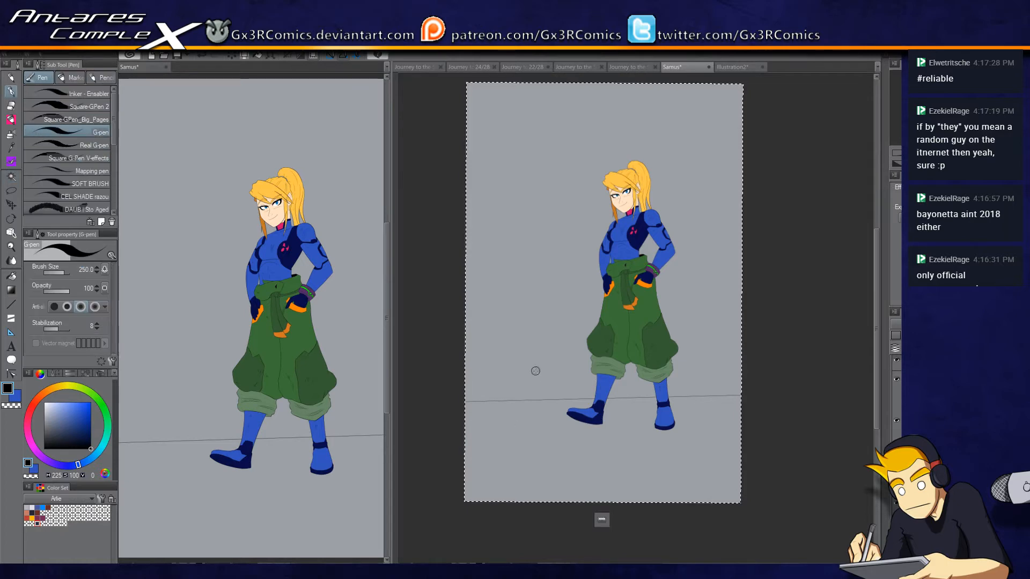
pyautogui.hotkey('ctrl', 'd')
# Step: Auto-select the whole canvas area using the referred layers, ready for inking with the G-pen
pyautogui.press(']')
pyautogui.scroll(3, 766, 472)
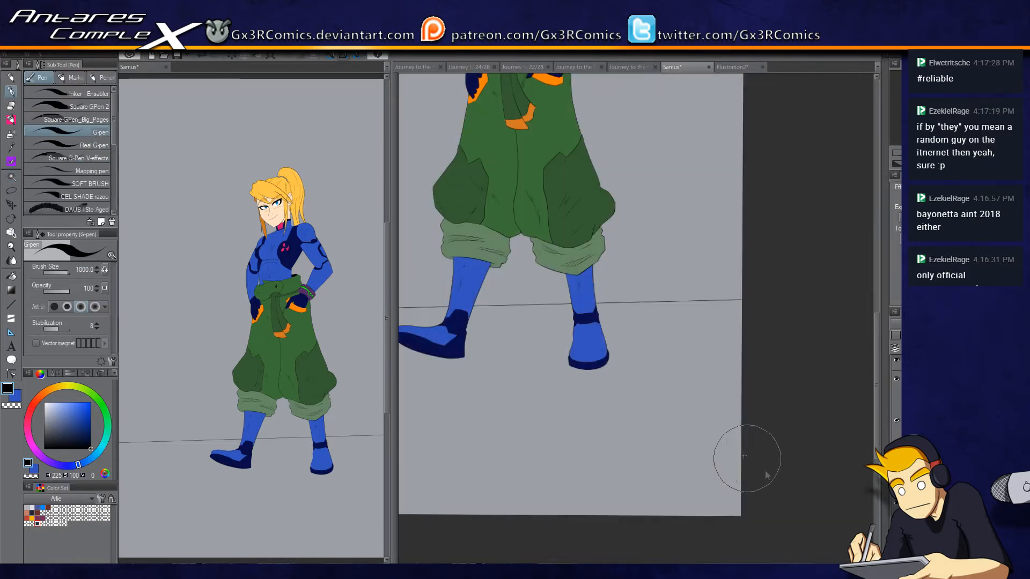
pyautogui.moveTo(541, 387); pyautogui.dragTo(789, 473)
pyautogui.moveTo(669, 436); pyautogui.dragTo(547, 414)
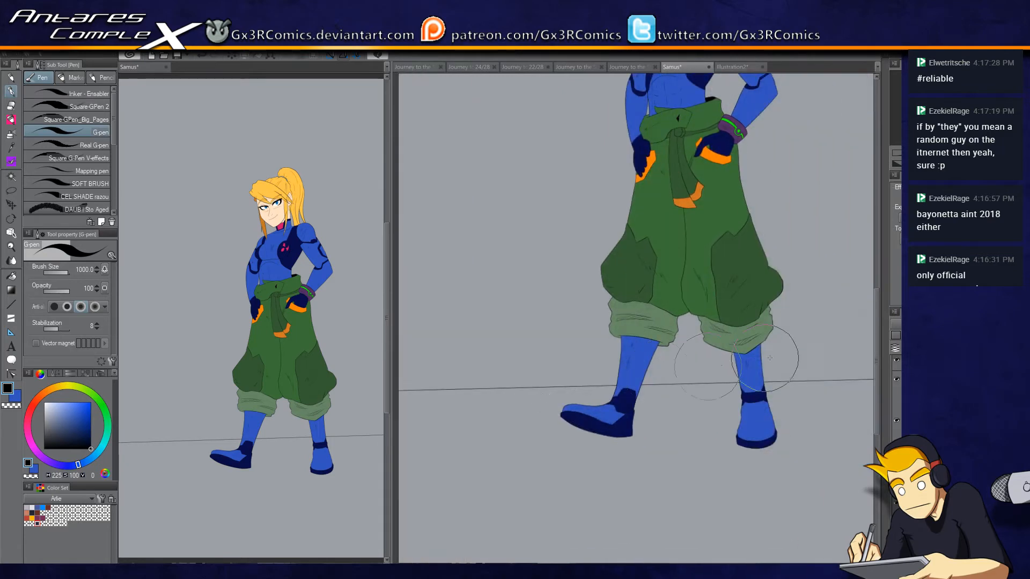
pyautogui.moveTo(782, 407); pyautogui.dragTo(607, 421)
pyautogui.press('y')
pyautogui.moveTo(493, 396); pyautogui.dragTo(793, 345)
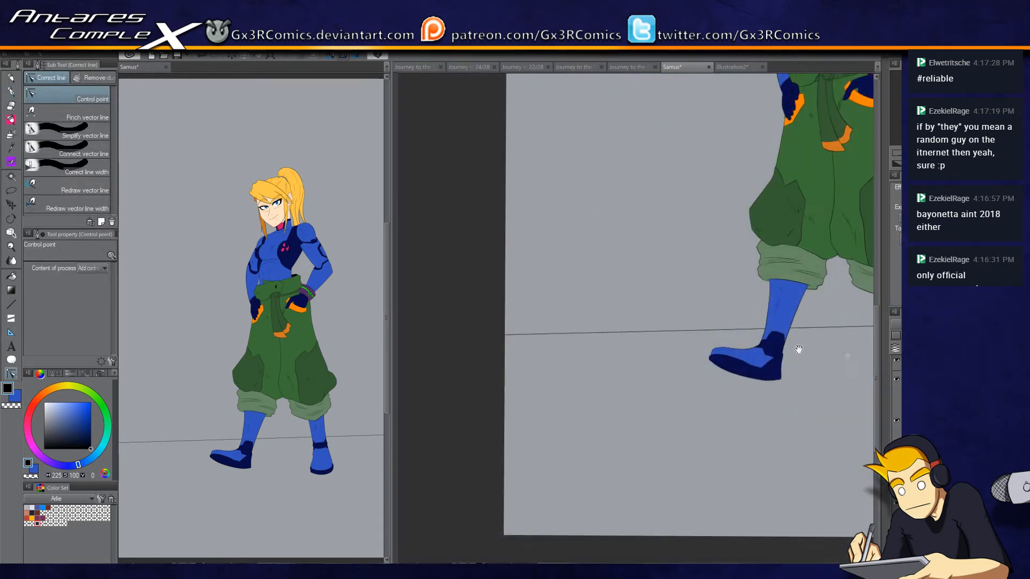
pyautogui.moveTo(585, 270); pyautogui.dragTo(516, 345)
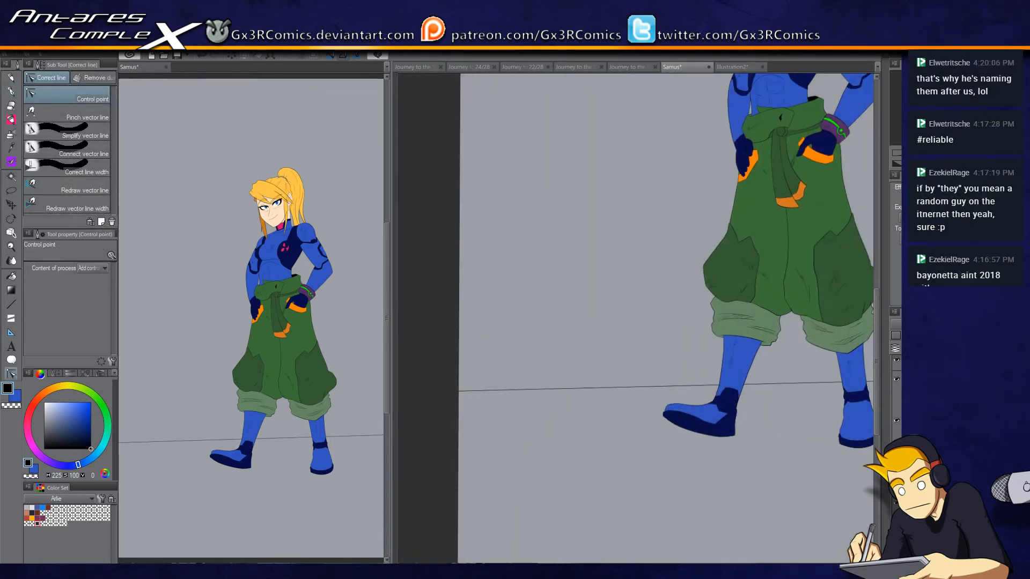
pyautogui.press('w')
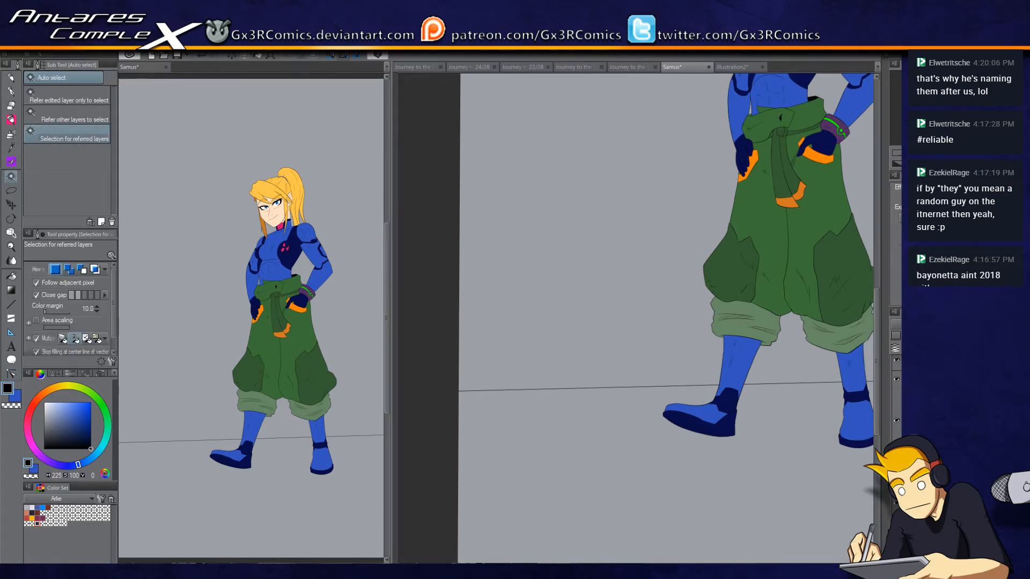
pyautogui.click(635, 354)
pyautogui.moveTo(649, 269); pyautogui.dragTo(533, 322)
pyautogui.press('p')
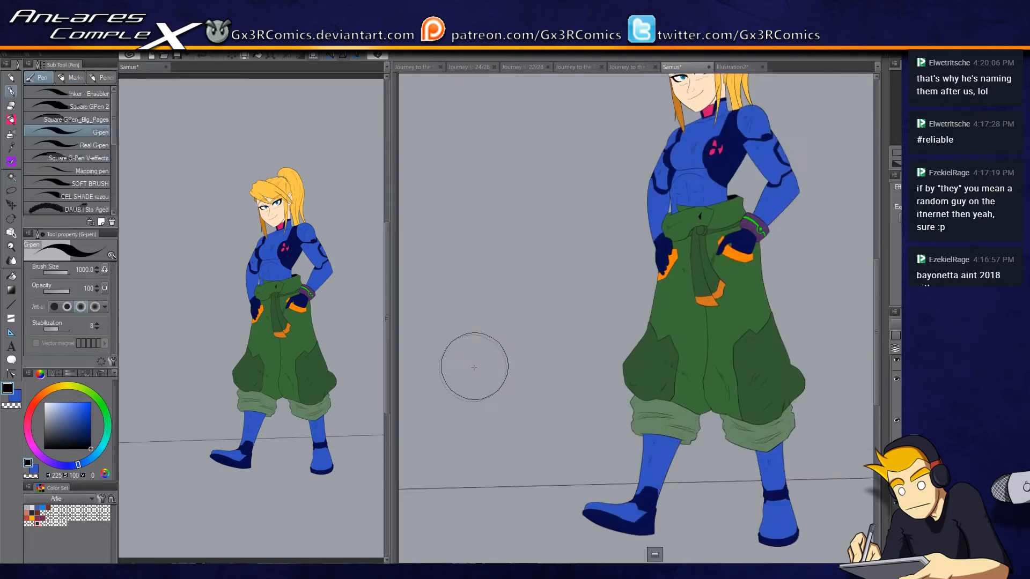
# Step: Draw a tall black arch behind the character with the G-pen at brush size 1700, rising over the head and ending below the horizon
pyautogui.hotkey('ctrl', '0')
pyautogui.press(']')
pyautogui.press(']')
pyautogui.moveTo(471, 471)
pyautogui.mouseDown()
pyautogui.moveTo(470, 418)
pyautogui.moveTo(588, 252)
pyautogui.moveTo(638, 437)
pyautogui.mouseUp()
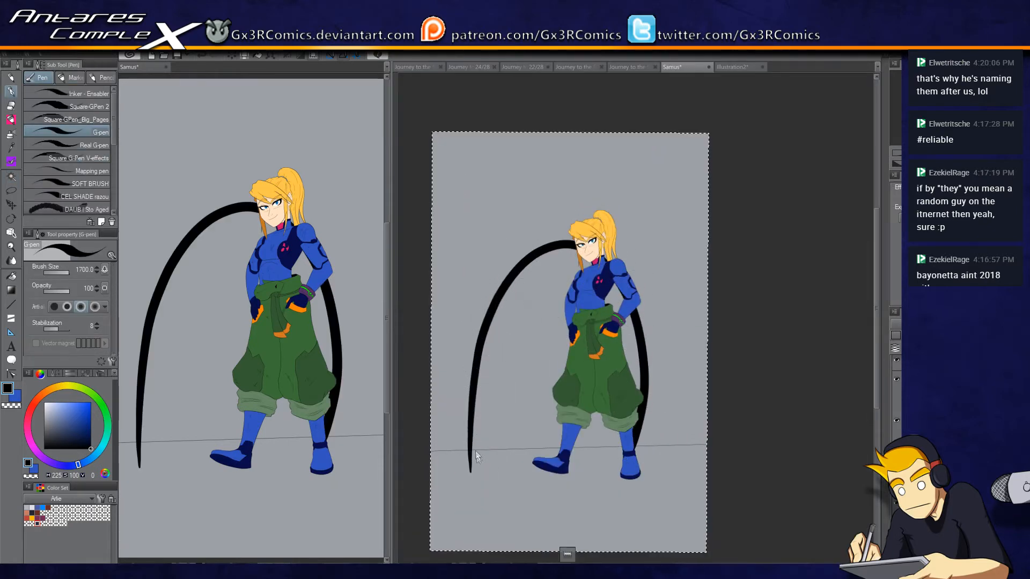
pyautogui.hotkey('ctrl', 'z')
pyautogui.moveTo(464, 460)
pyautogui.mouseDown()
pyautogui.moveTo(460, 356)
pyautogui.moveTo(628, 279)
pyautogui.moveTo(626, 446)
pyautogui.mouseUp()
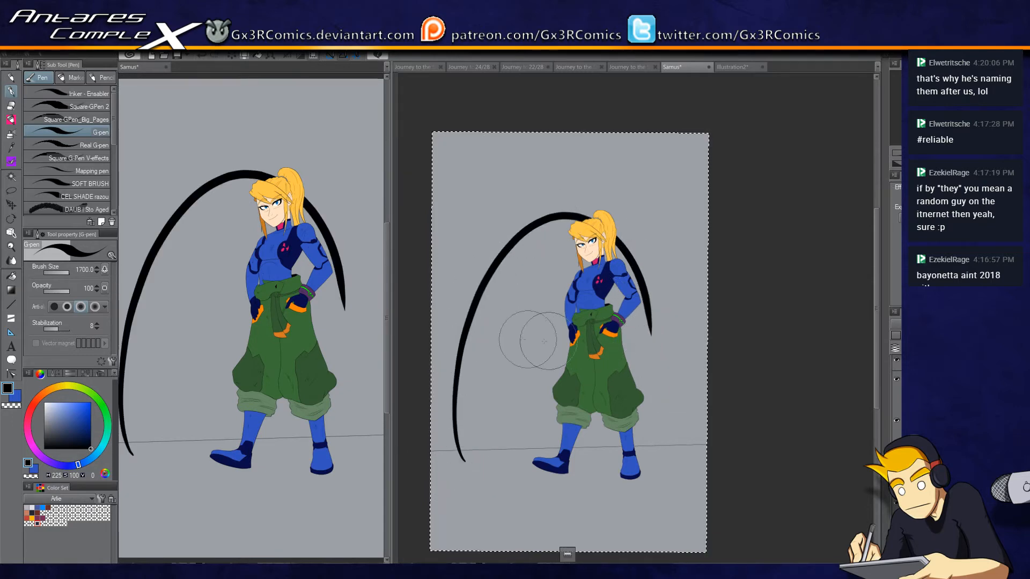
pyautogui.hotkey('ctrl', 'z')
pyautogui.moveTo(482, 486)
pyautogui.mouseDown()
pyautogui.moveTo(467, 310)
pyautogui.moveTo(639, 424)
pyautogui.mouseUp()
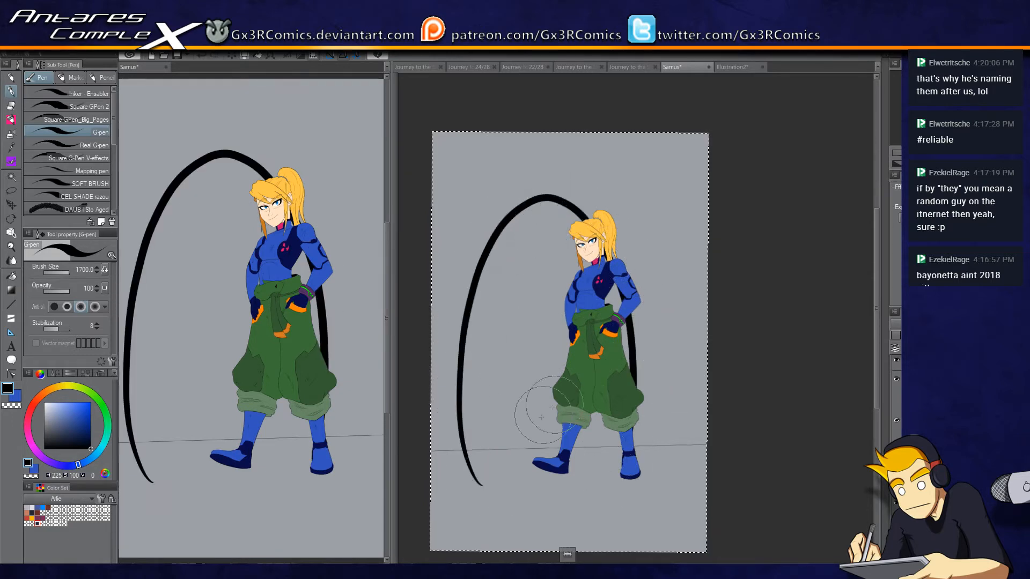
# Step: Ink a solid black wedge below the horizon between the arch's foot and the canvas's left edge, reducing the brush size to 500
pyautogui.scroll(5, 508, 413)
pyautogui.scroll(-5, 507, 413)
pyautogui.scroll(5, 642, 239)
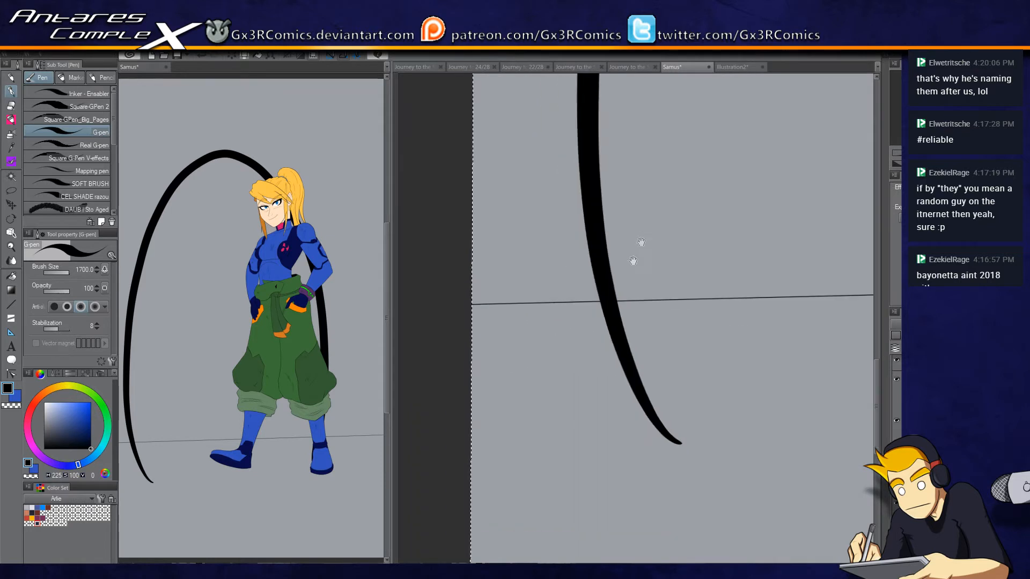
pyautogui.moveTo(601, 303)
pyautogui.mouseDown()
pyautogui.moveTo(474, 367)
pyautogui.moveTo(485, 320)
pyautogui.moveTo(472, 321)
pyautogui.mouseUp()
pyautogui.hotkey('ctrl', 'z')
pyautogui.moveTo(601, 304); pyautogui.dragTo(487, 315)
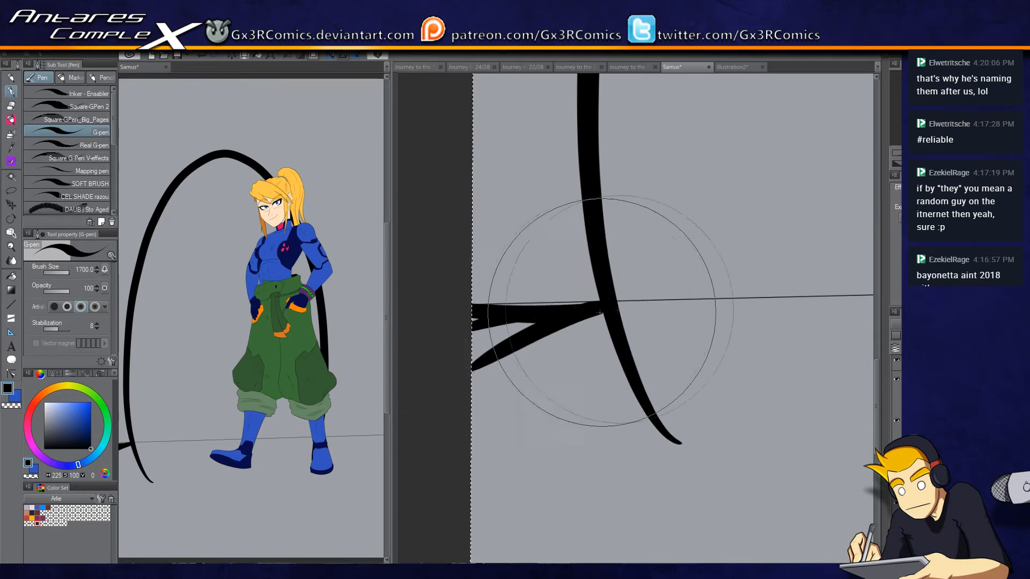
pyautogui.moveTo(602, 306); pyautogui.dragTo(491, 309)
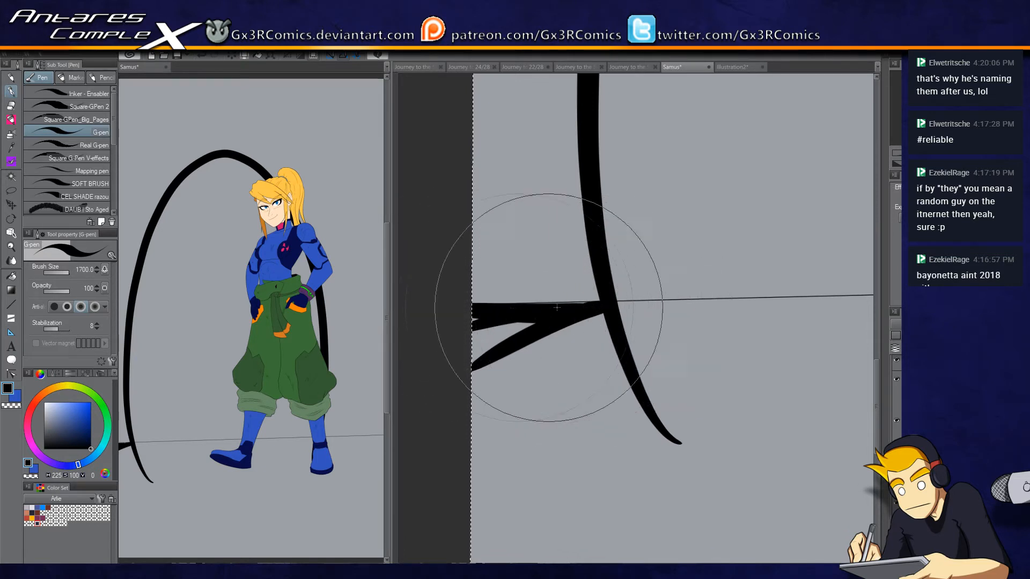
pyautogui.press('[')
pyautogui.press('[')
pyautogui.press('[')
pyautogui.press('[')
pyautogui.press('[')
pyautogui.press('[')
pyautogui.press('[')
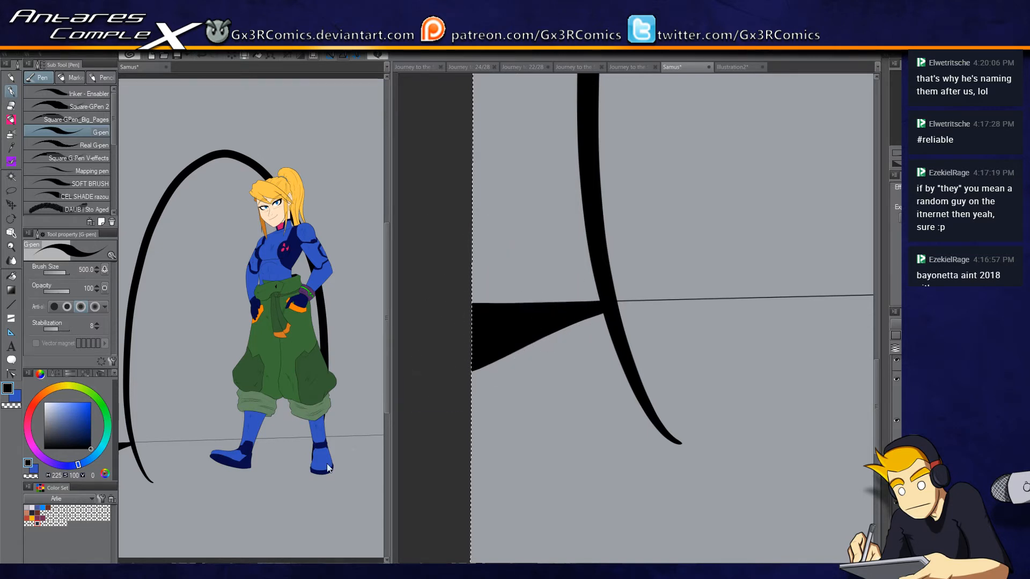
# Step: Erase the arch's tail below the horizon with the vector eraser and return to the G-pen at brush size 1000
pyautogui.press(']')
pyautogui.press(']')
pyautogui.press(']')
pyautogui.press(']')
pyautogui.scroll(-5, 635, 346)
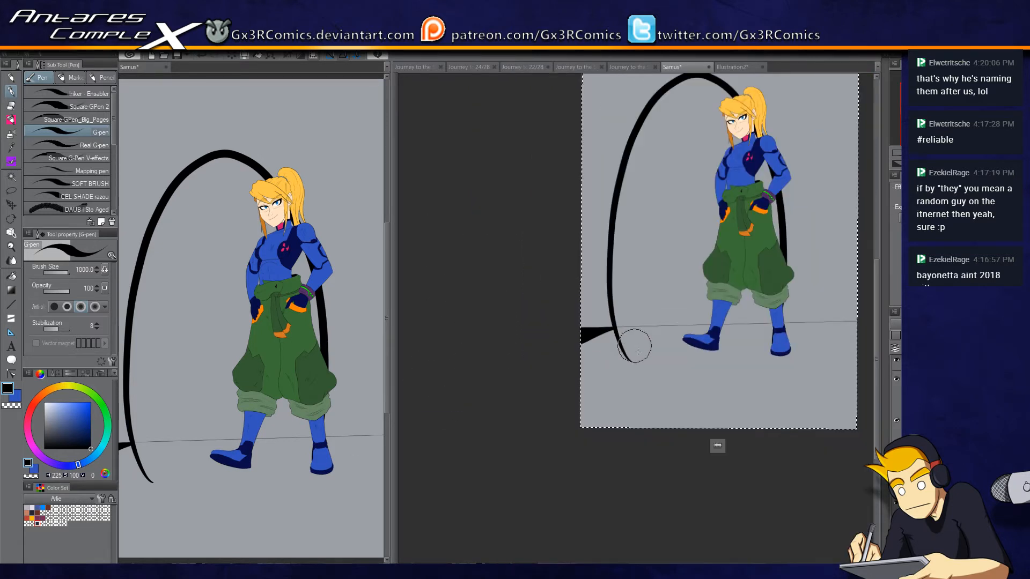
pyautogui.moveTo(635, 346); pyautogui.dragTo(571, 295)
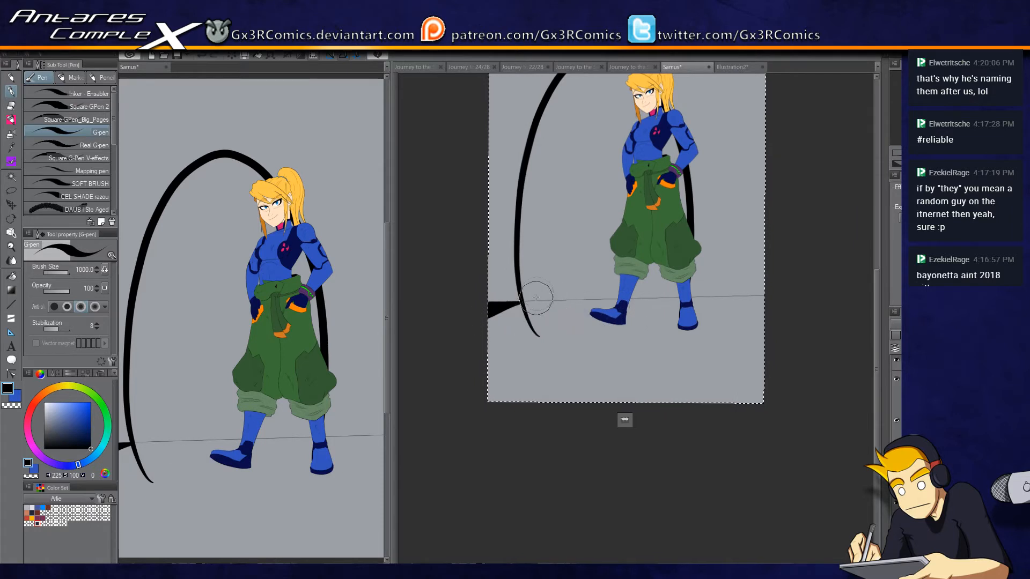
pyautogui.press('e')
pyautogui.click(530, 330)
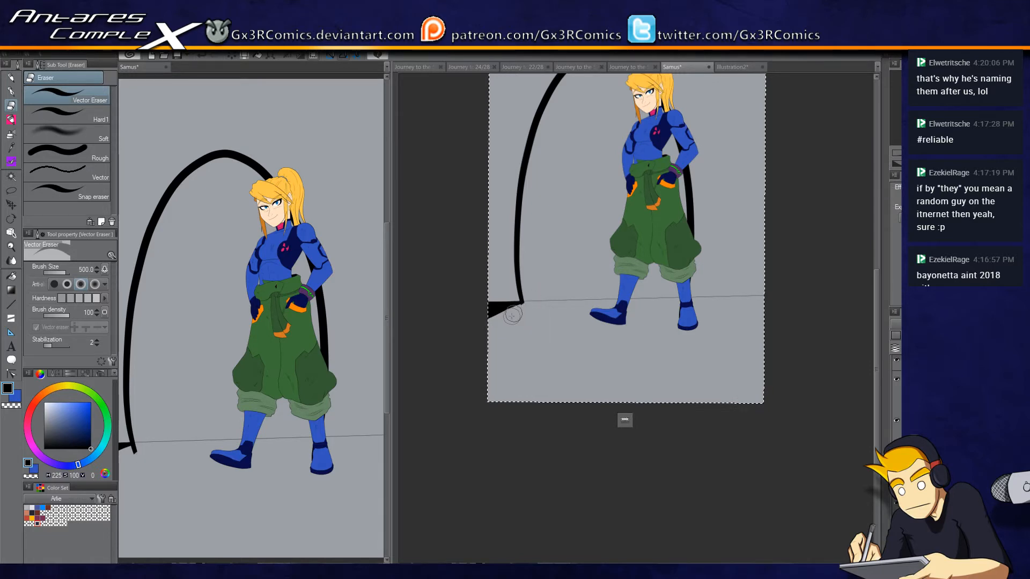
pyautogui.press('p')
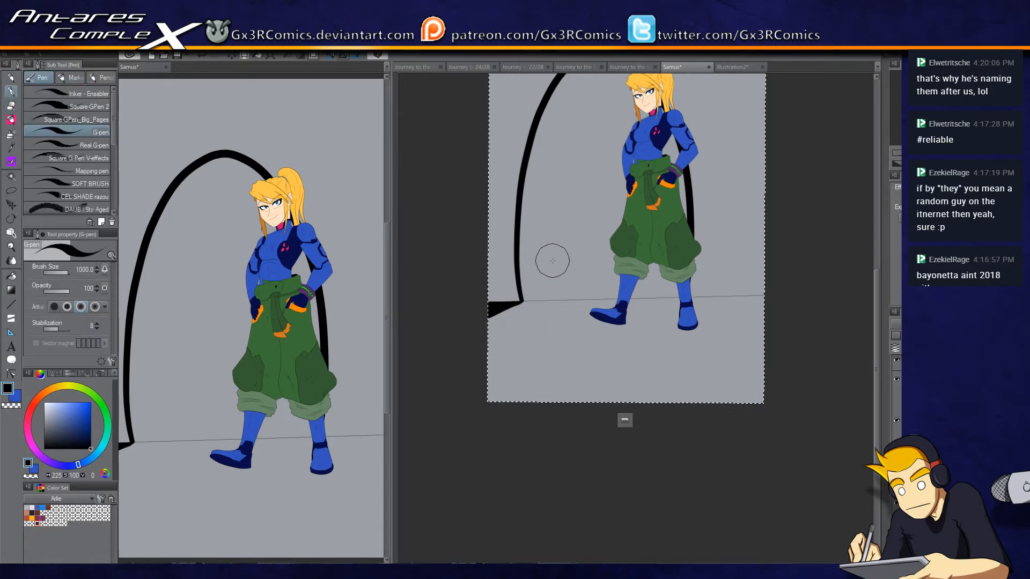
# Step: Draw a thick black curve from the arch's foot down across the floor towards the front of the character, with brush size 1000
pyautogui.scroll(3, 552, 261)
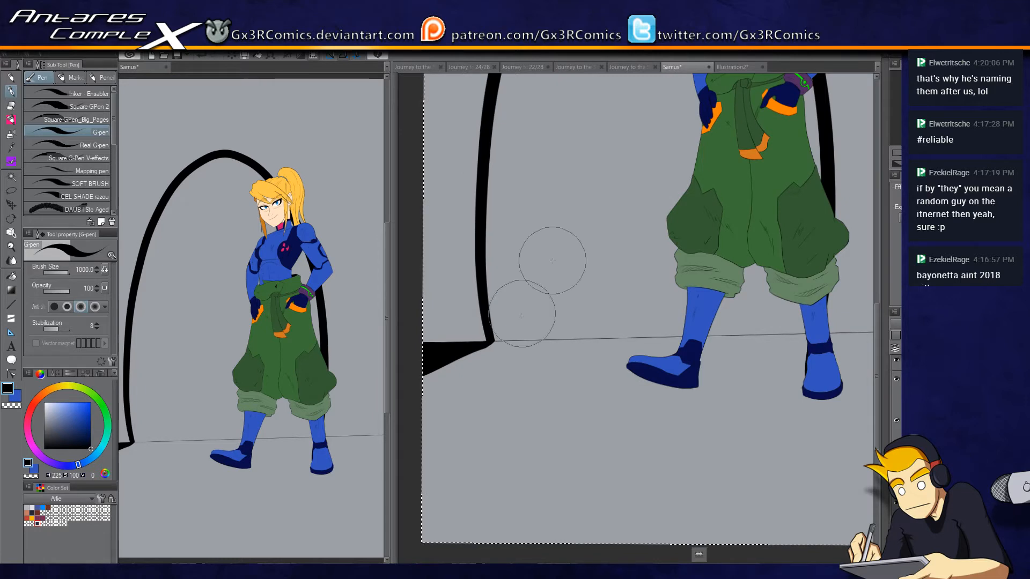
pyautogui.moveTo(494, 348)
pyautogui.mouseDown()
pyautogui.moveTo(485, 372)
pyautogui.moveTo(494, 347)
pyautogui.mouseUp()
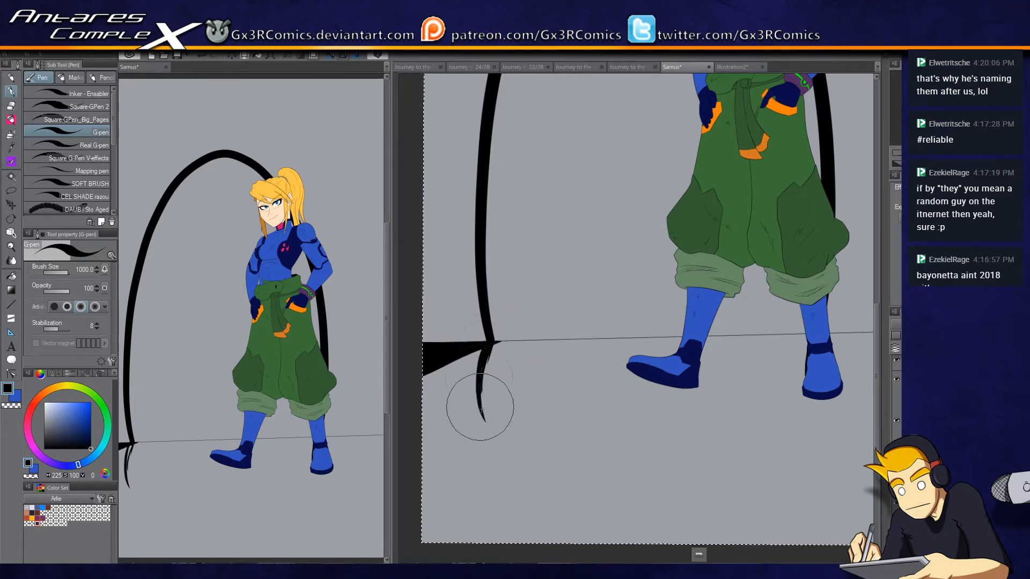
pyautogui.moveTo(485, 340); pyautogui.dragTo(556, 484)
pyautogui.moveTo(500, 459)
pyautogui.mouseDown()
pyautogui.moveTo(495, 353)
pyautogui.moveTo(603, 492)
pyautogui.mouseUp()
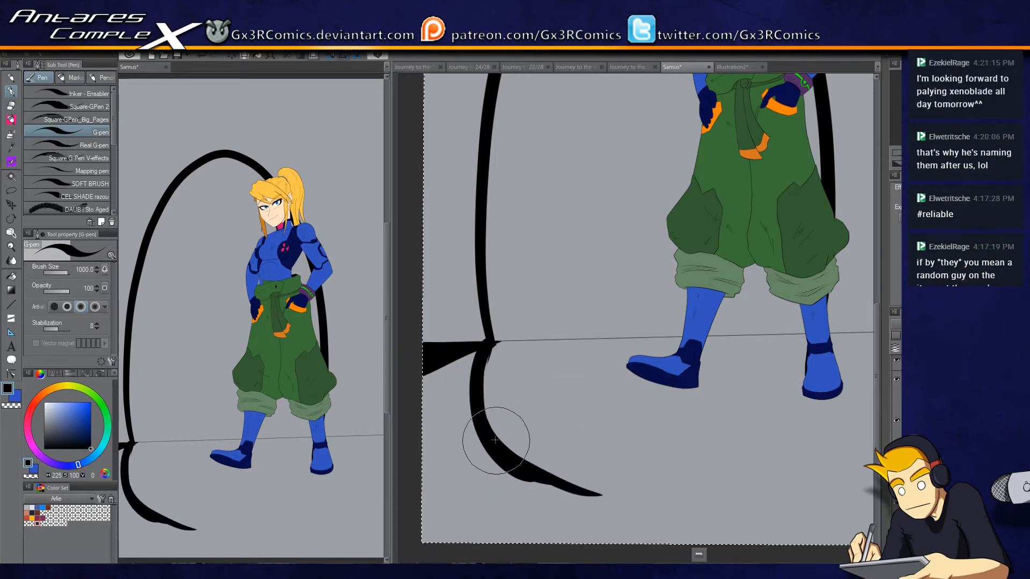
pyautogui.moveTo(490, 372); pyautogui.dragTo(530, 355)
# Step: Fill the floor's lower left corner outside the curve with black at brush size 1500, tapering along the canvas's bottom edge
pyautogui.press(']')
pyautogui.press(']')
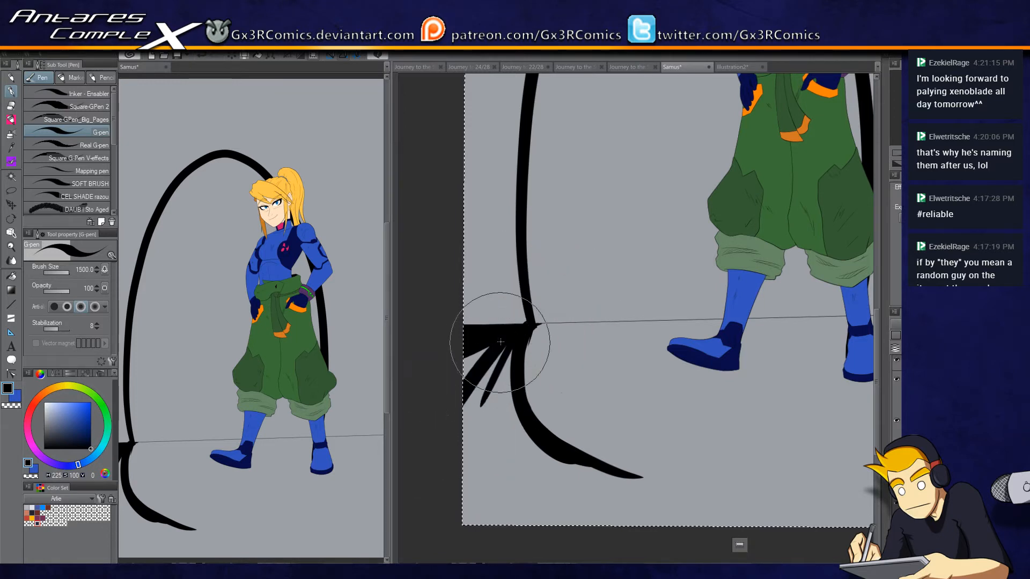
pyautogui.moveTo(520, 340)
pyautogui.mouseDown()
pyautogui.moveTo(487, 512)
pyautogui.moveTo(508, 387)
pyautogui.moveTo(500, 400)
pyautogui.moveTo(530, 472)
pyautogui.moveTo(483, 540)
pyautogui.moveTo(456, 509)
pyautogui.moveTo(500, 402)
pyautogui.moveTo(506, 442)
pyautogui.moveTo(555, 464)
pyautogui.moveTo(493, 411)
pyautogui.moveTo(591, 484)
pyautogui.moveTo(490, 374)
pyautogui.moveTo(724, 523)
pyautogui.moveTo(800, 510)
pyautogui.mouseUp()
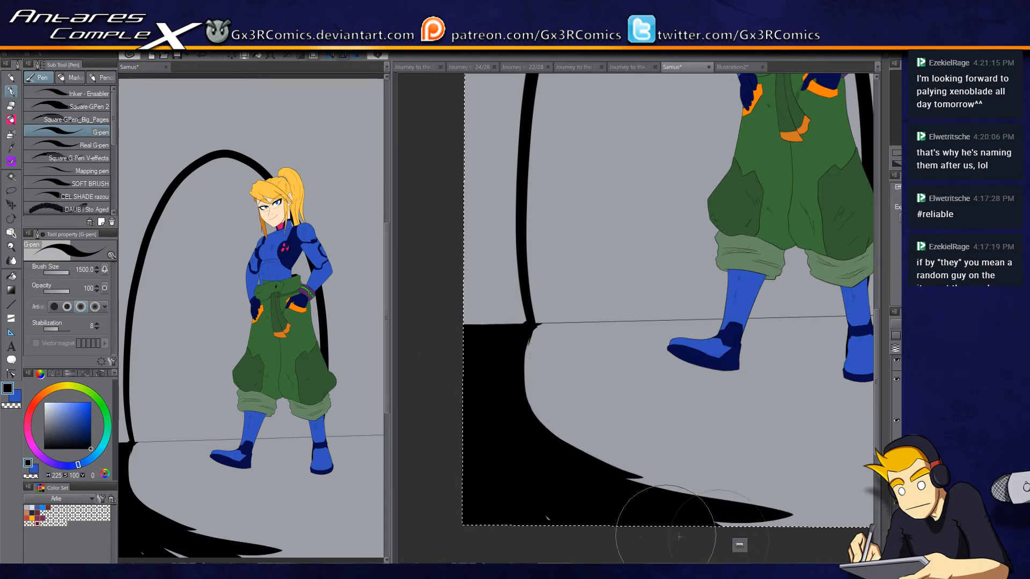
# Step: Smooth the inner edge of the black floor shape and extend it in a sweeping curve to the canvas's right edge
pyautogui.moveTo(741, 407); pyautogui.dragTo(682, 356)
pyautogui.moveTo(677, 463)
pyautogui.mouseDown()
pyautogui.moveTo(769, 464)
pyautogui.moveTo(626, 446)
pyautogui.mouseUp()
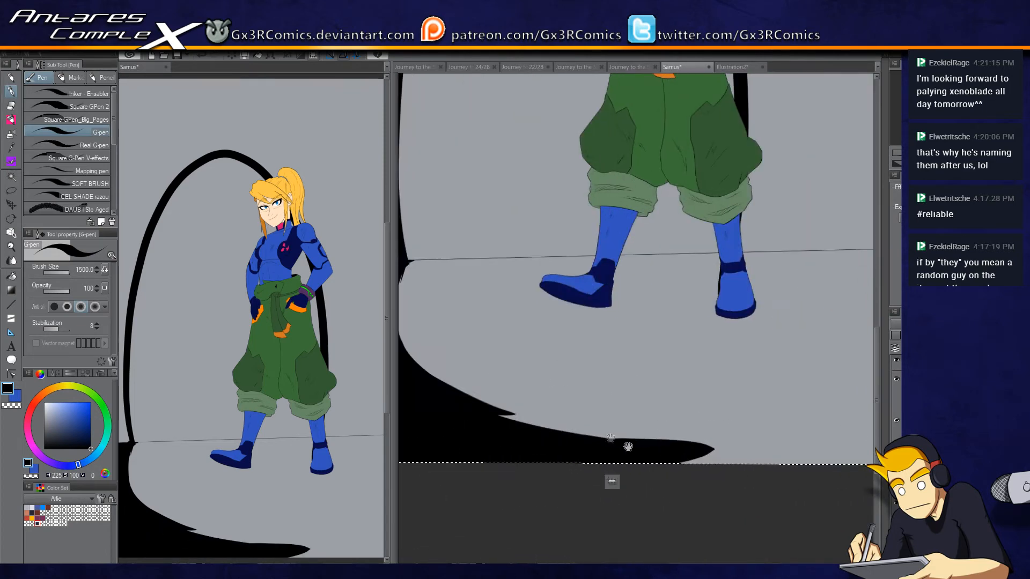
pyautogui.moveTo(471, 408); pyautogui.dragTo(758, 391)
pyautogui.hotkey('ctrl', 'z')
pyautogui.hotkey('ctrl', 'z')
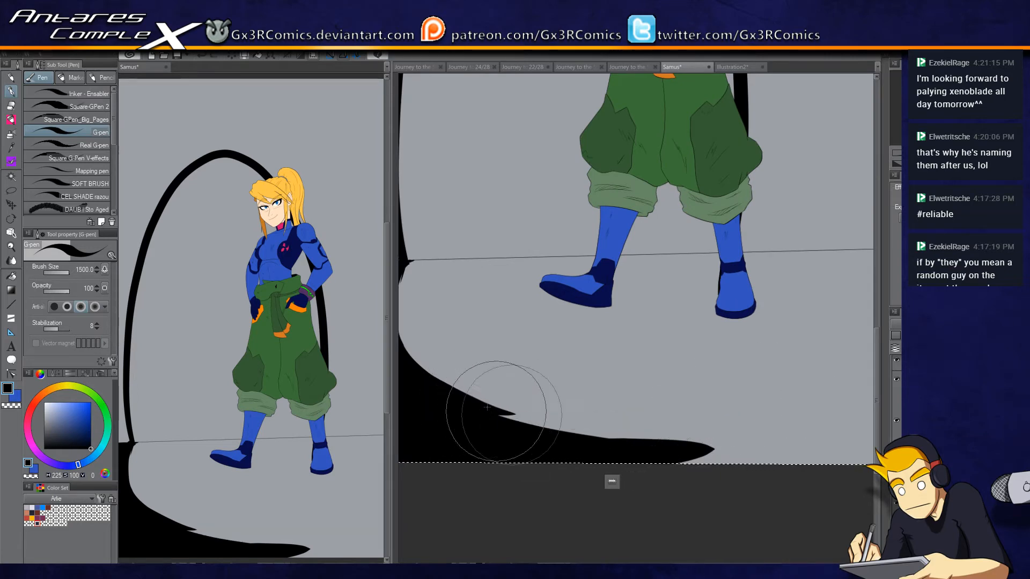
pyautogui.moveTo(487, 410); pyautogui.dragTo(705, 396)
pyautogui.moveTo(612, 427); pyautogui.dragTo(831, 415)
pyautogui.moveTo(650, 383); pyautogui.dragTo(692, 447)
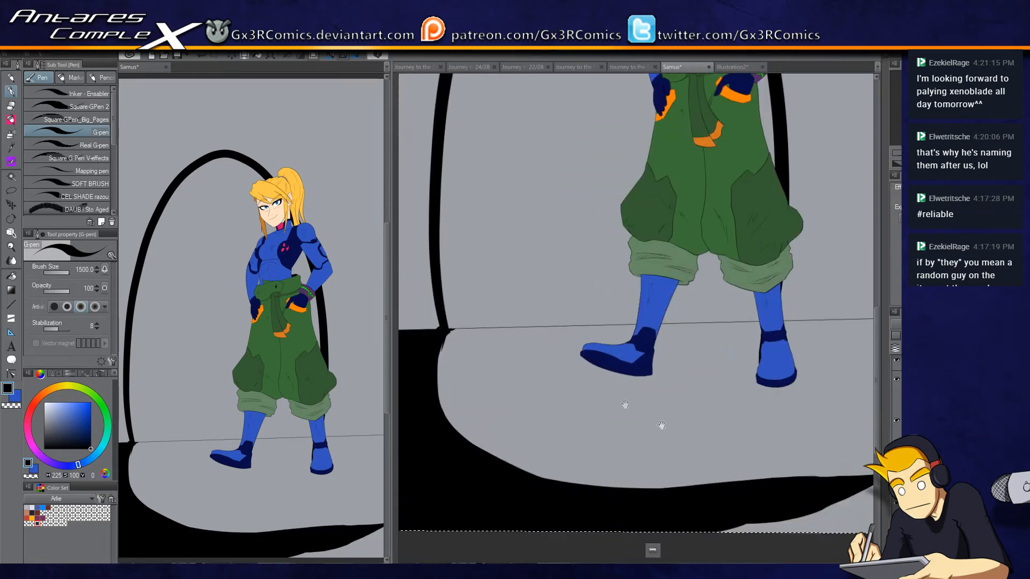
# Step: Clean up the black shape's inner edge just below the horizon with transparent colour, then switch back to black
pyautogui.press('c')
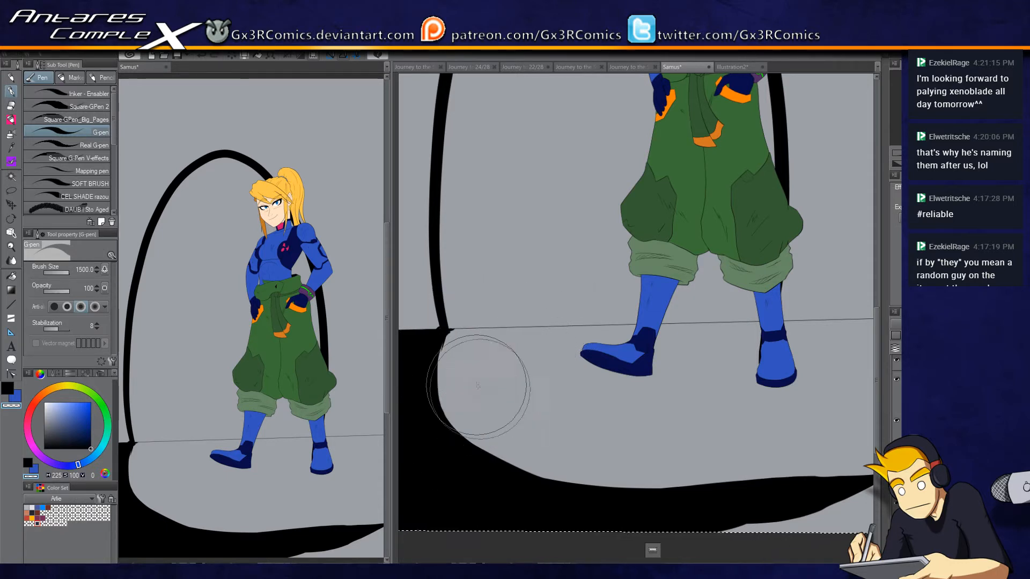
pyautogui.press('c')
pyautogui.press('c')
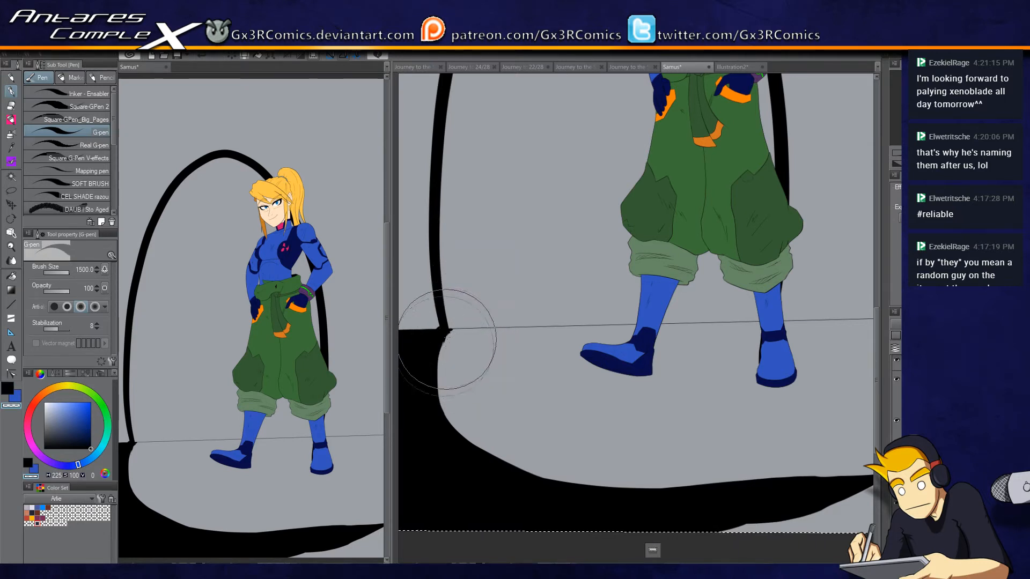
pyautogui.press('c')
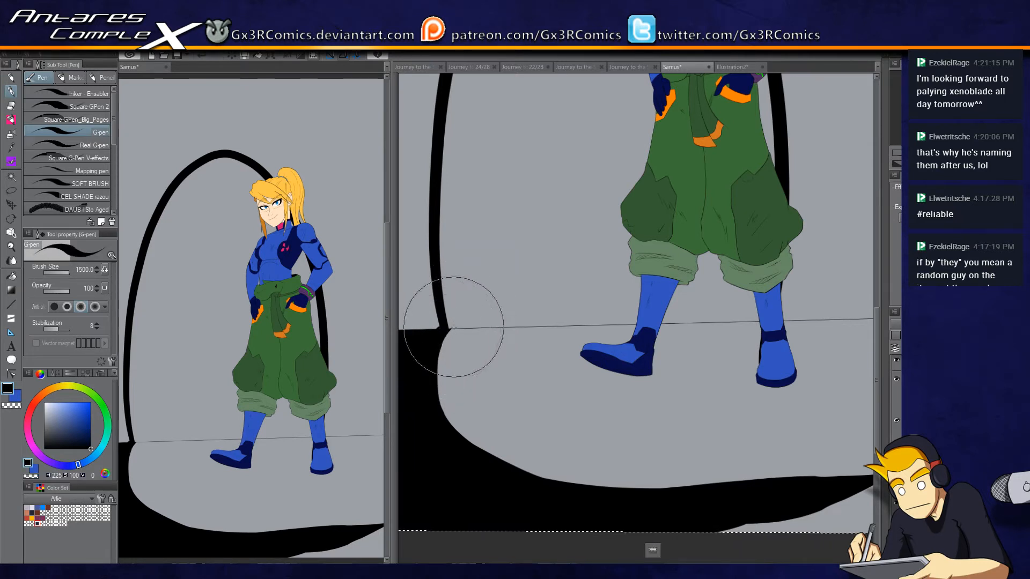
# Step: Paint the area outside the arch's left side black at brush size 1500, from the horizon upwards to the canvas edge
pyautogui.moveTo(453, 328); pyautogui.dragTo(490, 340)
pyautogui.moveTo(474, 264); pyautogui.dragTo(490, 340)
pyautogui.moveTo(468, 221); pyautogui.dragTo(490, 341)
pyautogui.moveTo(473, 156)
pyautogui.mouseDown()
pyautogui.moveTo(483, 345)
pyautogui.moveTo(478, 252)
pyautogui.mouseUp()
pyautogui.moveTo(488, 343)
pyautogui.mouseDown()
pyautogui.moveTo(437, 299)
pyautogui.moveTo(429, 258)
pyautogui.mouseUp()
pyautogui.moveTo(455, 338)
pyautogui.mouseDown()
pyautogui.moveTo(432, 317)
pyautogui.moveTo(437, 246)
pyautogui.mouseUp()
pyautogui.moveTo(453, 211); pyautogui.dragTo(457, 351)
pyautogui.moveTo(477, 184); pyautogui.dragTo(453, 381)
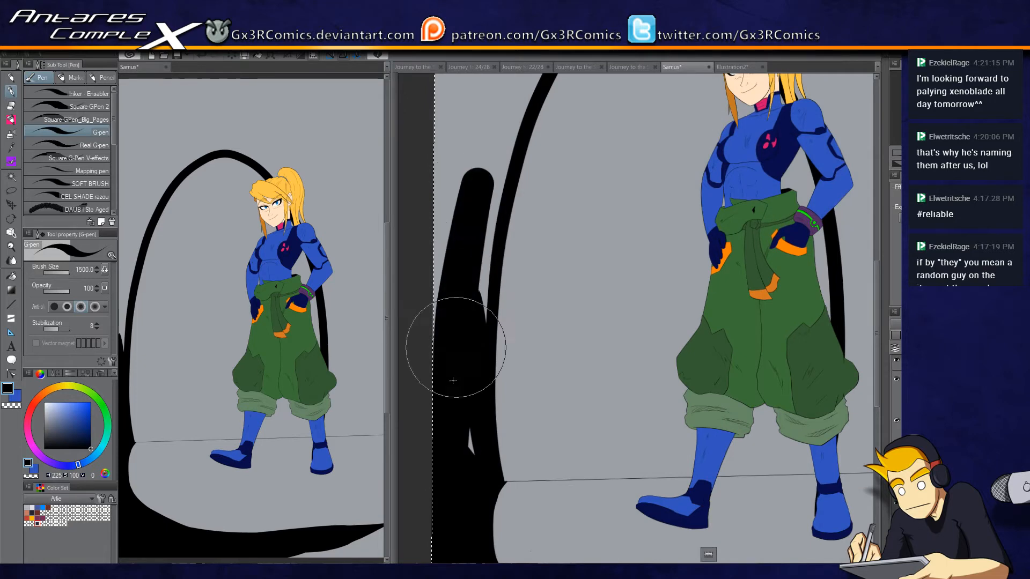
pyautogui.moveTo(480, 161)
pyautogui.mouseDown()
pyautogui.moveTo(457, 399)
pyautogui.moveTo(448, 89)
pyautogui.mouseUp()
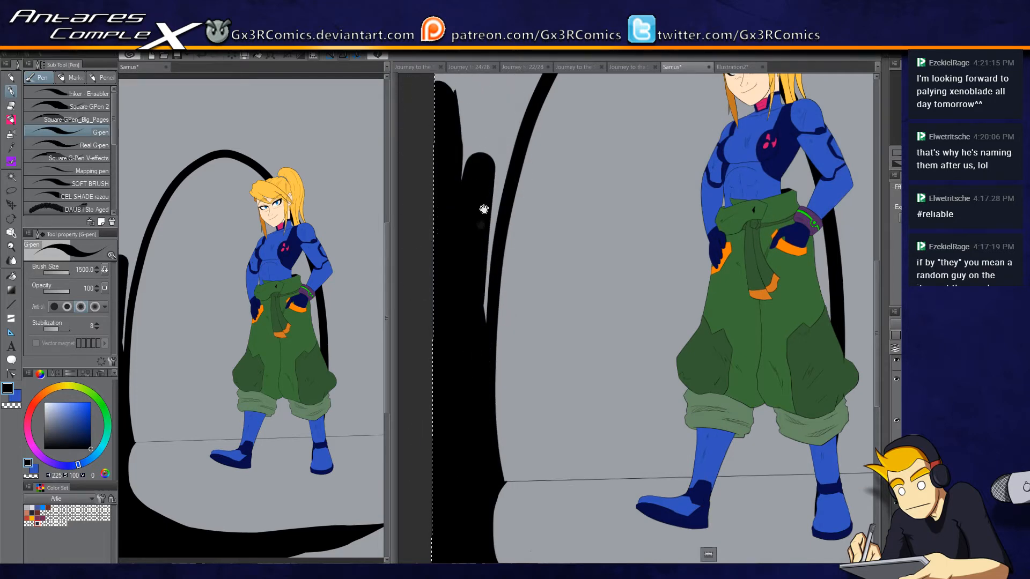
# Step: Continue the thick black surround up the arch's left shoulder and over its top to behind the character's head
pyautogui.moveTo(441, 296); pyautogui.dragTo(398, 420)
pyautogui.moveTo(460, 414)
pyautogui.mouseDown()
pyautogui.moveTo(471, 230)
pyautogui.moveTo(453, 416)
pyautogui.moveTo(606, 108)
pyautogui.mouseUp()
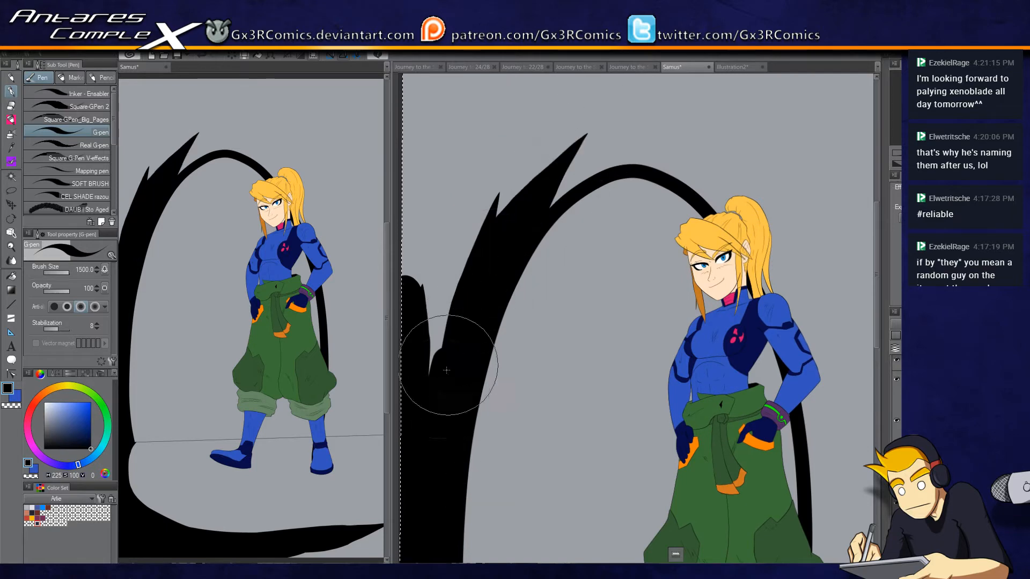
pyautogui.moveTo(448, 356); pyautogui.dragTo(625, 103)
pyautogui.moveTo(558, 142); pyautogui.dragTo(701, 115)
pyautogui.moveTo(563, 191)
pyautogui.mouseDown()
pyautogui.moveTo(590, 156)
pyautogui.moveTo(762, 225)
pyautogui.mouseUp()
# Step: Thicken the arch's right side in black from behind the ponytail down to the character's front foot
pyautogui.moveTo(612, 161)
pyautogui.mouseDown()
pyautogui.moveTo(636, 154)
pyautogui.moveTo(453, 52)
pyautogui.mouseUp()
pyautogui.moveTo(634, 292); pyautogui.dragTo(631, 532)
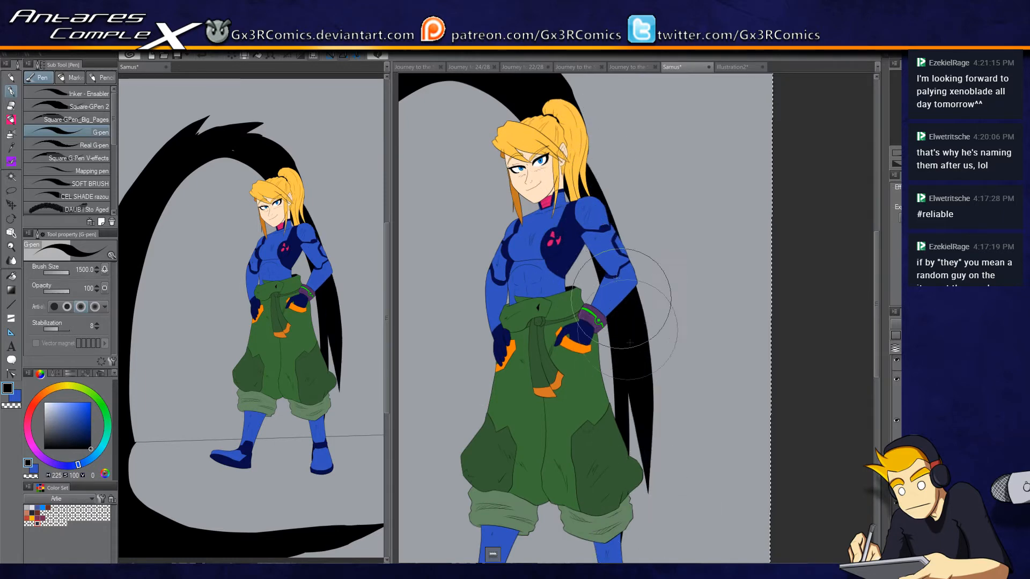
pyautogui.moveTo(617, 461); pyautogui.dragTo(598, 279)
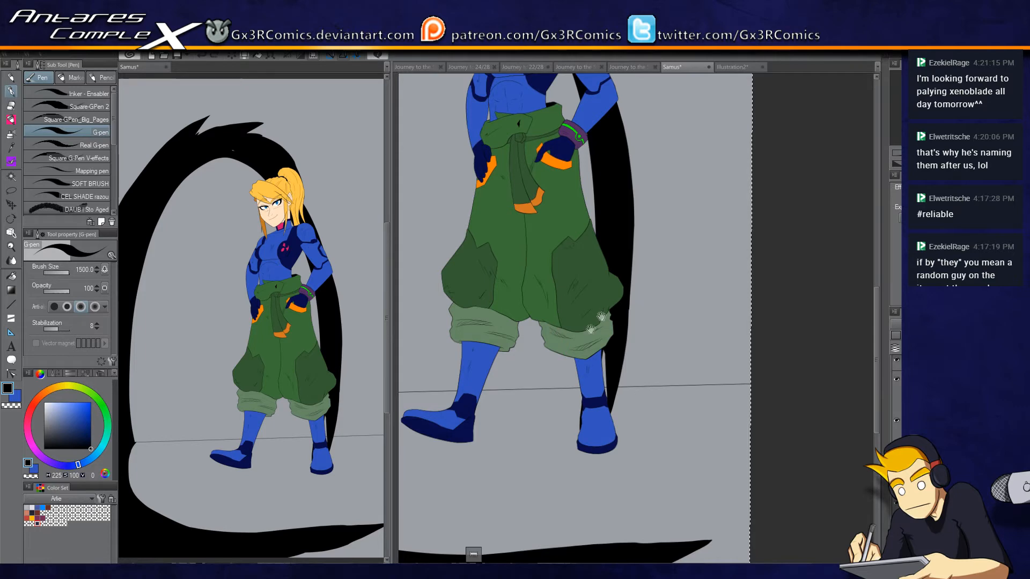
pyautogui.moveTo(606, 328); pyautogui.dragTo(645, 270)
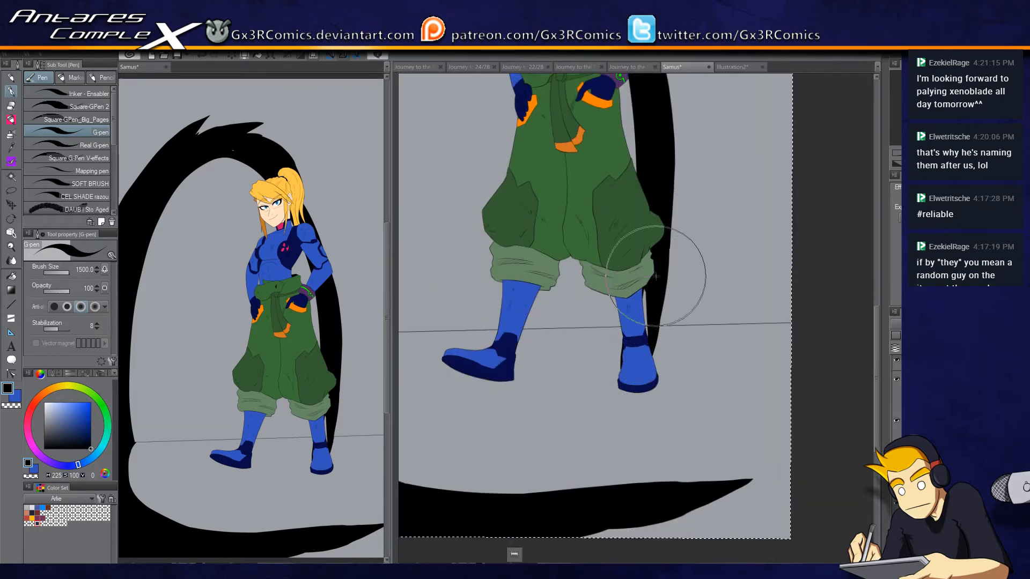
pyautogui.moveTo(586, 372); pyautogui.dragTo(674, 340)
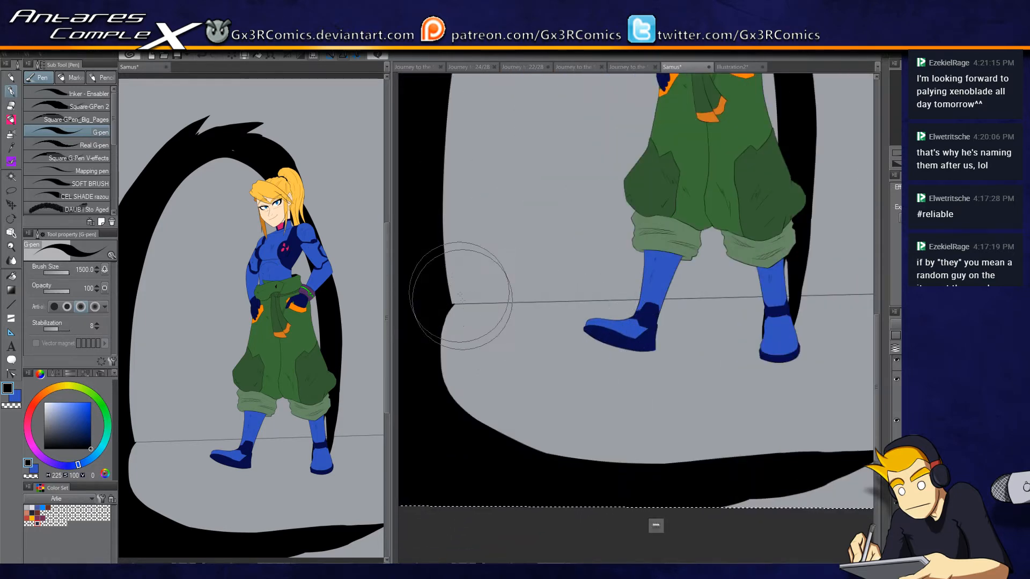
# Step: Reduce the brush size to 700 and shape a black point where the surround meets the horizon line on the left
pyautogui.press('[')
pyautogui.press('[')
pyautogui.press('[')
pyautogui.press('[')
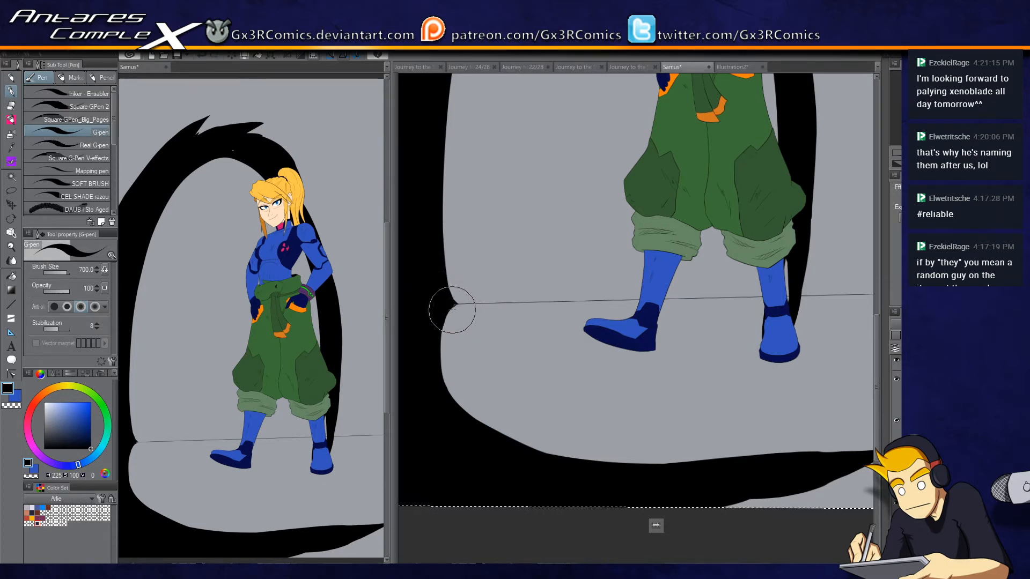
pyautogui.scroll(3, 462, 313)
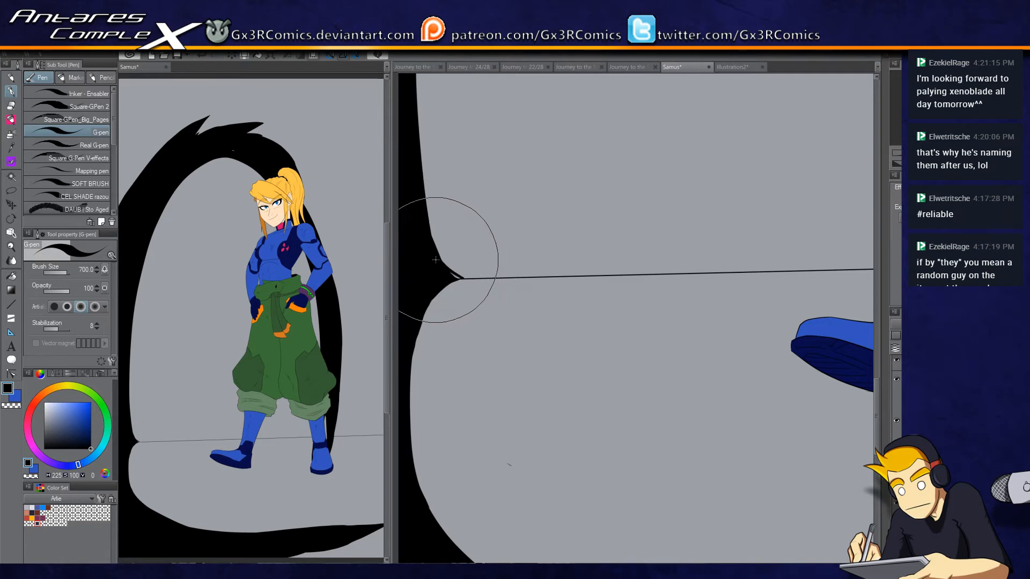
pyautogui.moveTo(464, 279); pyautogui.dragTo(627, 229)
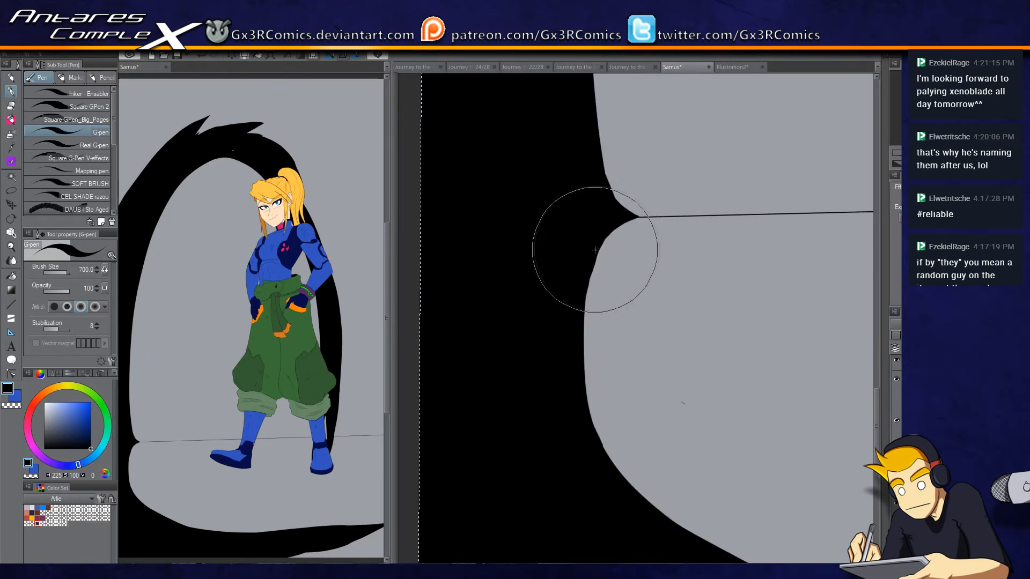
pyautogui.moveTo(721, 194); pyautogui.dragTo(560, 267)
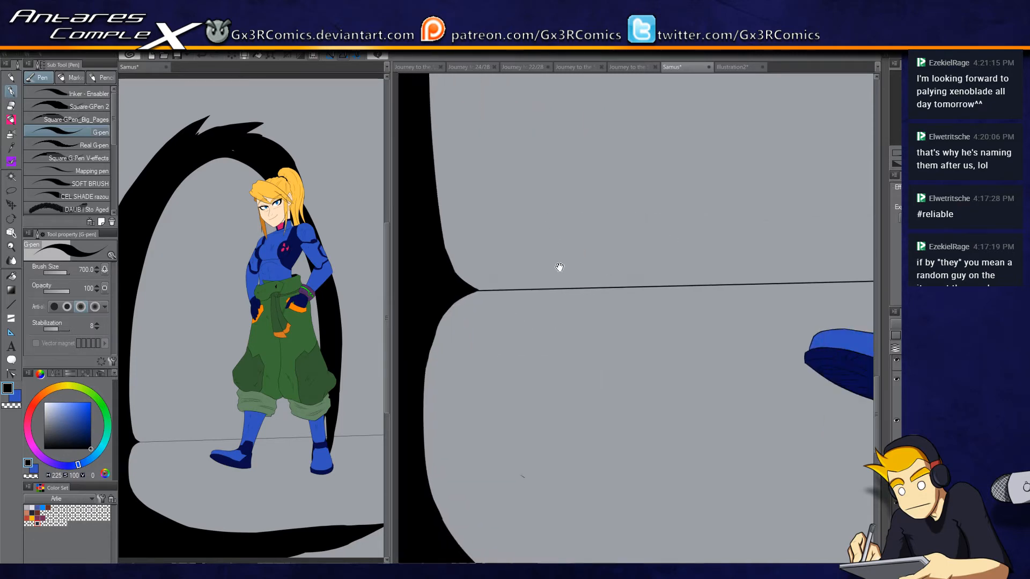
# Step: Clear the black arch and floor shape from the entire canvas, remove the selection and return to the G-pen
pyautogui.scroll(-4, 559, 266)
pyautogui.hotkey('ctrl', 'a')
pyautogui.press('Delete')
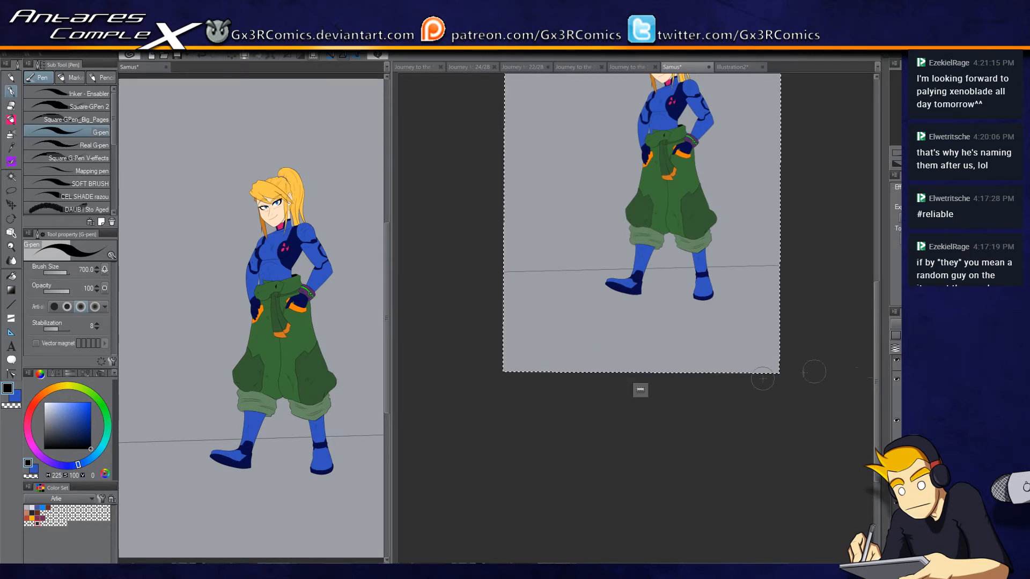
pyautogui.press('p')
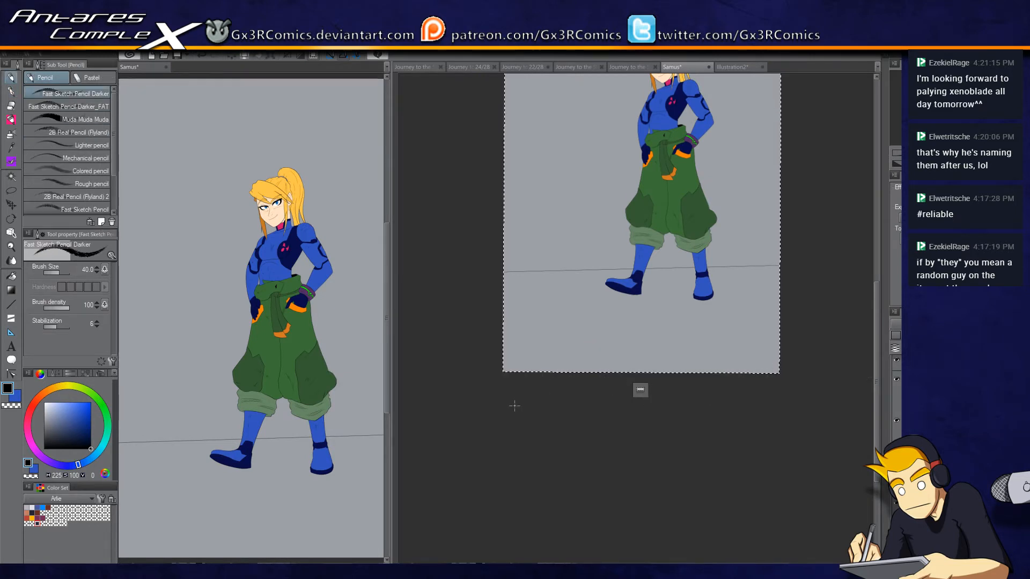
pyautogui.press('p')
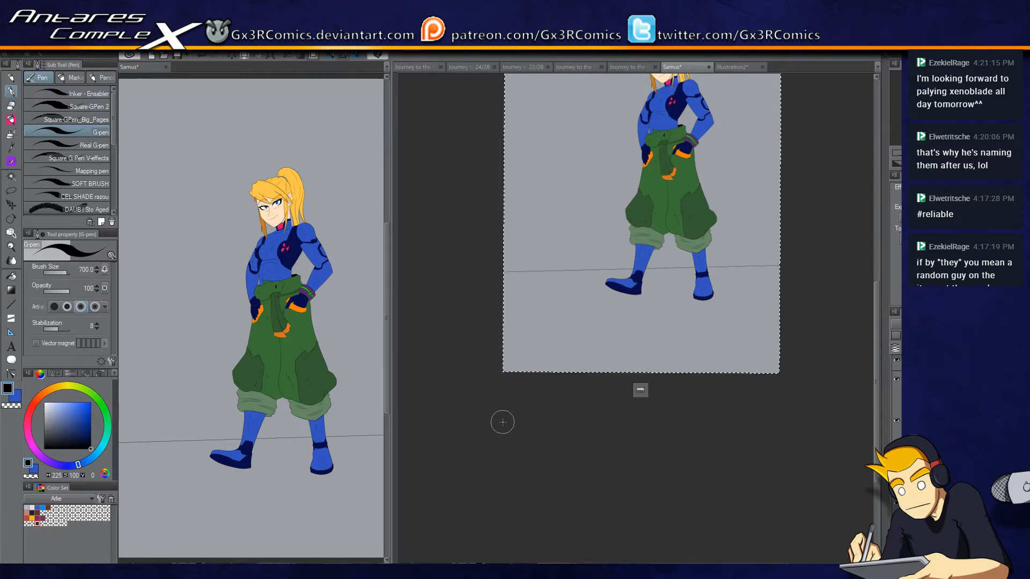
pyautogui.click(104, 122)
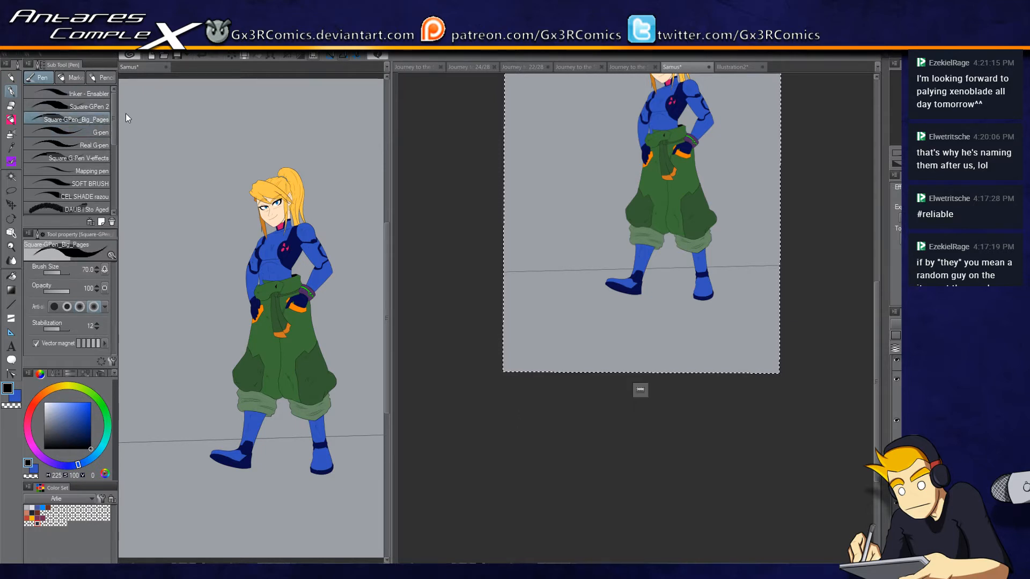
pyautogui.click(102, 135)
pyautogui.hotkey('ctrl', 'd')
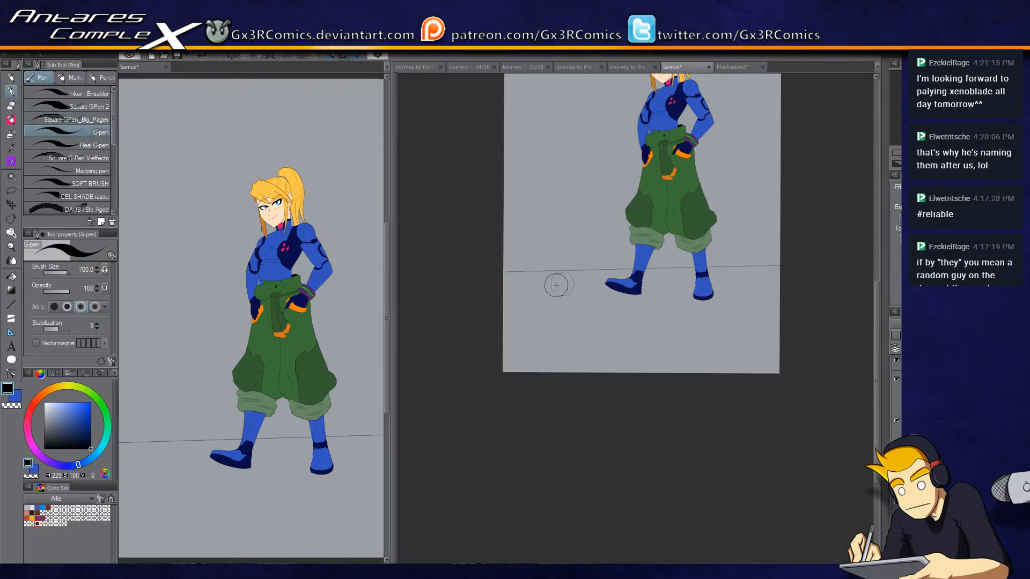
# Step: Draw a wide curved black outline on the floor around the feet, starting and ending at the horizon, with brush size 700
pyautogui.scroll(-2, 567, 299)
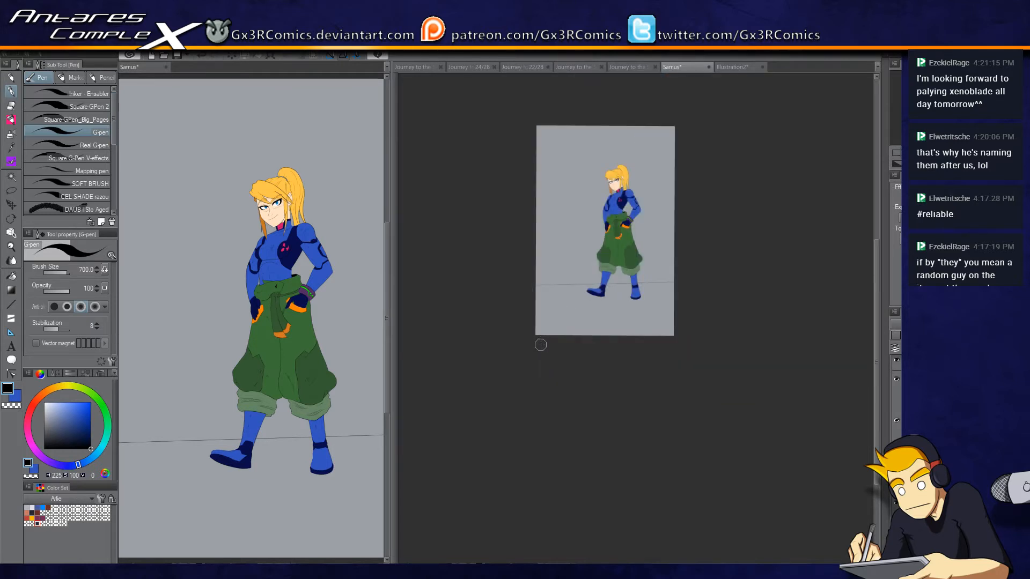
pyautogui.scroll(4, 564, 317)
pyautogui.moveTo(661, 307); pyautogui.dragTo(509, 431)
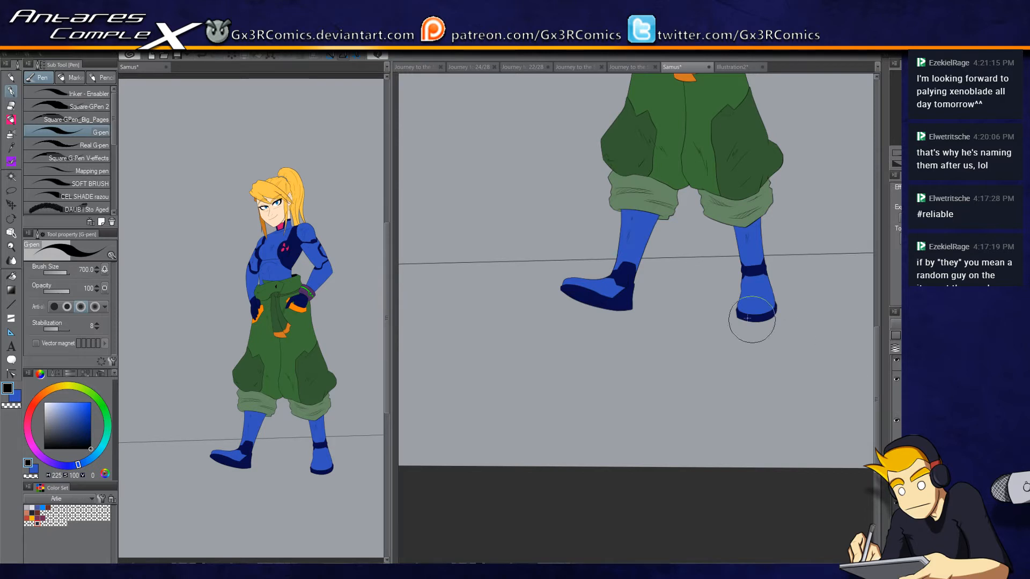
pyautogui.moveTo(440, 247)
pyautogui.mouseDown()
pyautogui.moveTo(439, 298)
pyautogui.moveTo(848, 287)
pyautogui.moveTo(820, 254)
pyautogui.mouseUp()
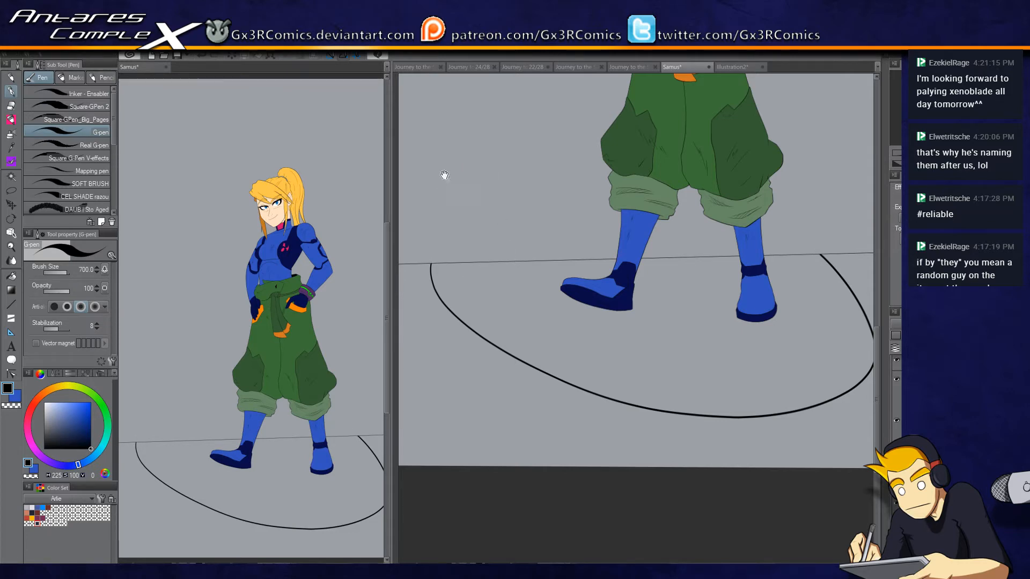
# Step: Draw a curved line from the floor outline's left end on the horizon up to the canvas's left edge
pyautogui.moveTo(456, 125); pyautogui.dragTo(524, 307)
pyautogui.moveTo(499, 446); pyautogui.dragTo(409, 202)
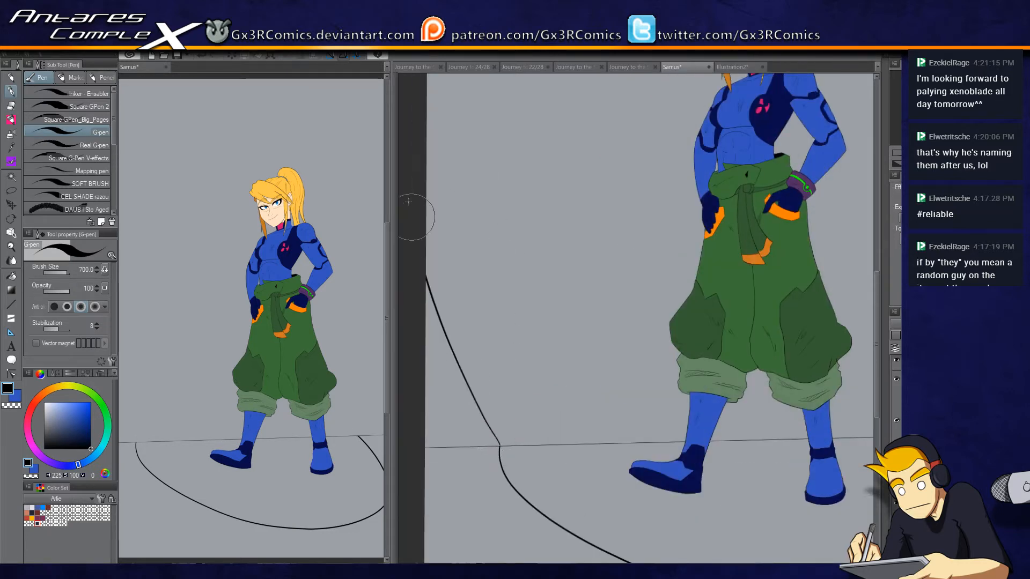
pyautogui.hotkey('ctrl', 'z')
pyautogui.moveTo(499, 446); pyautogui.dragTo(422, 138)
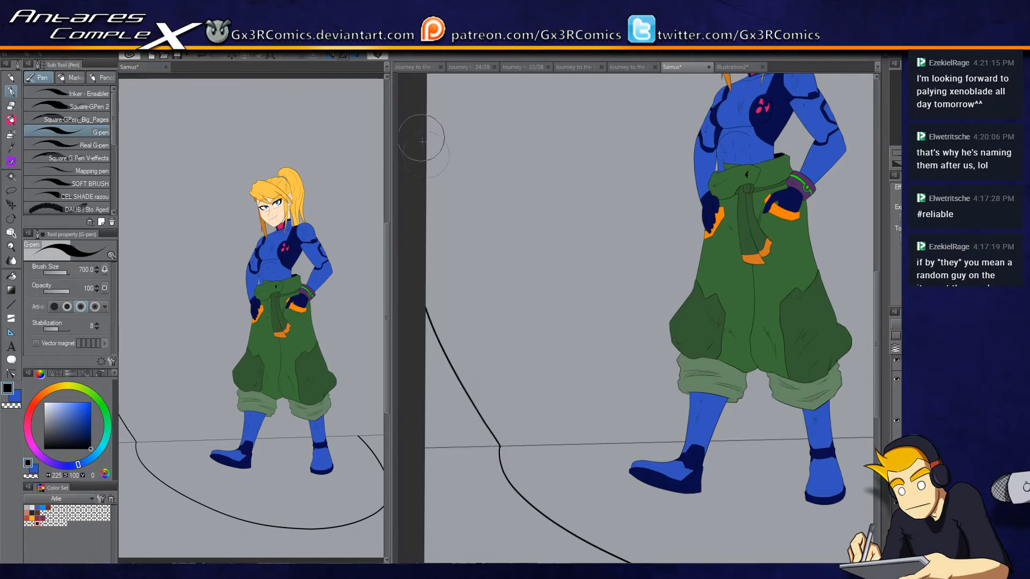
# Step: Draw a large arc from the floor outline's right end, passing behind the character's head, to the canvas's left edge
pyautogui.moveTo(680, 183)
pyautogui.mouseDown()
pyautogui.moveTo(544, 344)
pyautogui.moveTo(573, 210)
pyautogui.mouseUp()
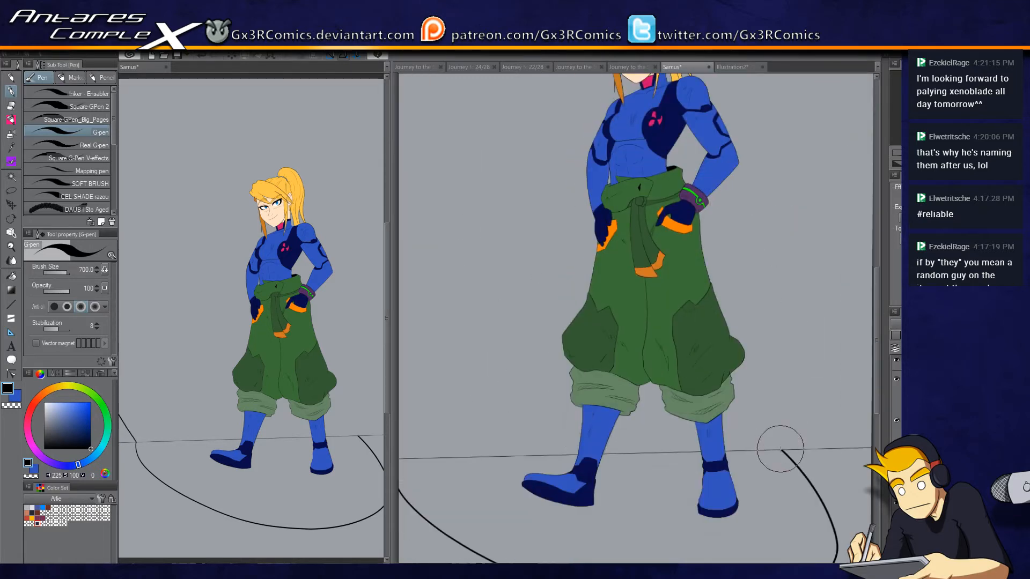
pyautogui.hotkey('ctrl', '0')
pyautogui.moveTo(785, 442)
pyautogui.mouseDown()
pyautogui.moveTo(668, 185)
pyautogui.moveTo(553, 151)
pyautogui.mouseUp()
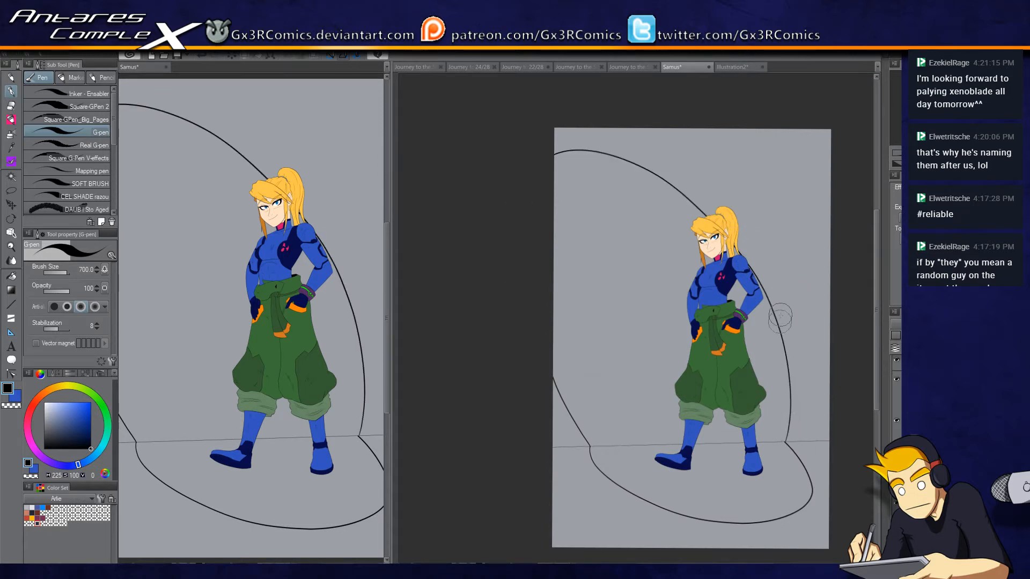
pyautogui.hotkey('ctrl', 'z')
pyautogui.moveTo(784, 442)
pyautogui.mouseDown()
pyautogui.moveTo(756, 318)
pyautogui.moveTo(554, 200)
pyautogui.mouseUp()
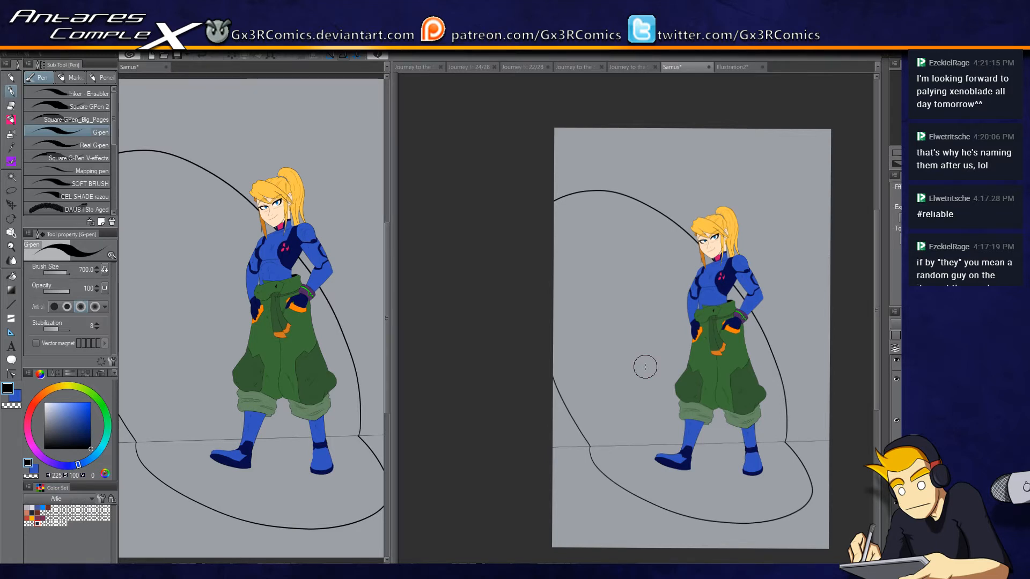
# Step: Fill the backdrop and floor outside the spotlight outline with black, including the small wedge at the left edge above the horizon
pyautogui.moveTo(666, 418); pyautogui.dragTo(595, 360)
pyautogui.scroll(2, 613, 435)
pyautogui.moveTo(594, 295); pyautogui.dragTo(570, 488)
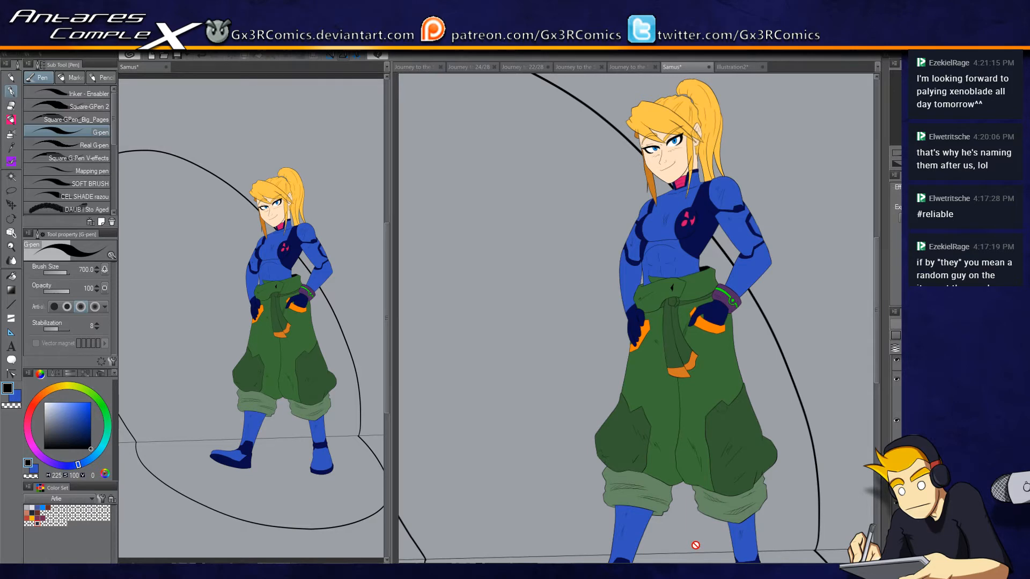
pyautogui.scroll(-4, 696, 546)
pyautogui.hotkey('ctrl', 'z')
pyautogui.hotkey('ctrl', 'z')
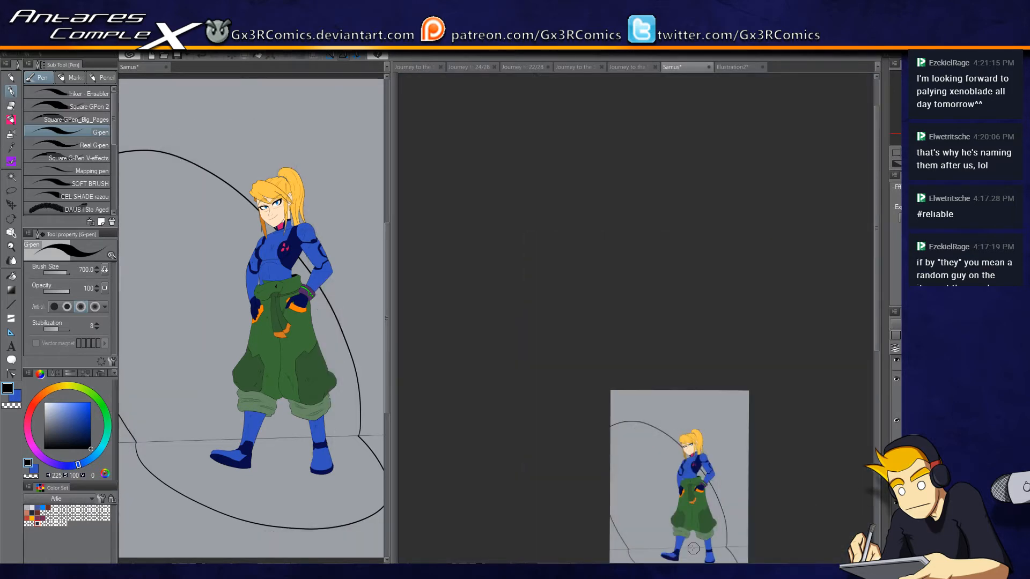
pyautogui.moveTo(728, 466); pyautogui.dragTo(704, 335)
pyautogui.press('g')
pyautogui.press('g')
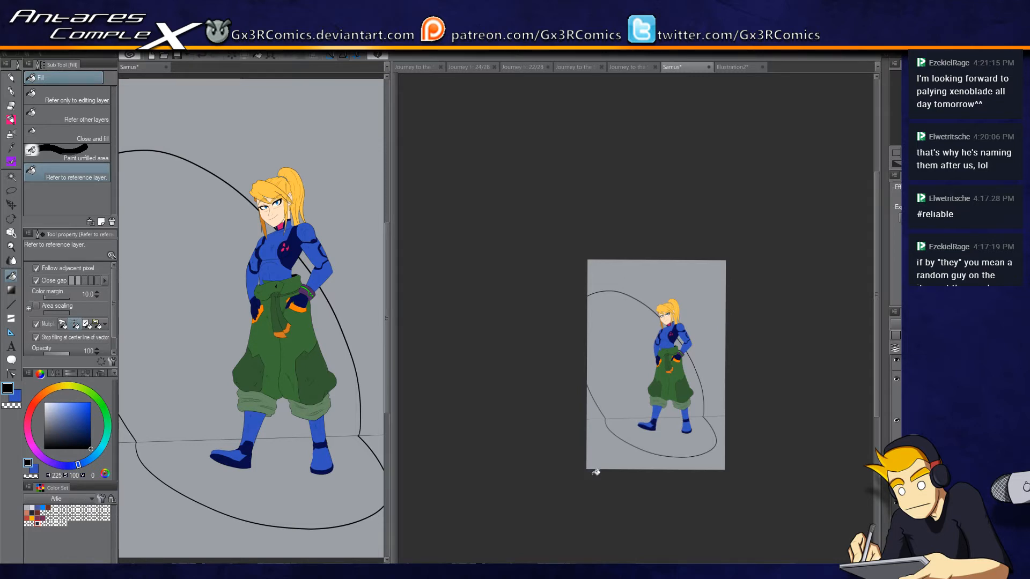
pyautogui.hotkey('ctrl', 'y')
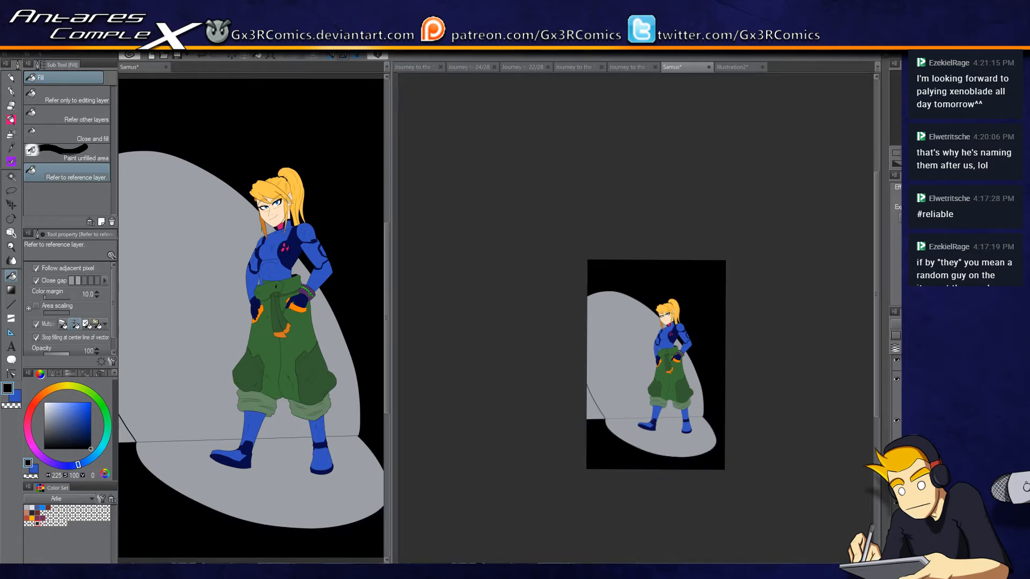
pyautogui.moveTo(588, 383); pyautogui.dragTo(603, 419)
pyautogui.click(594, 410)
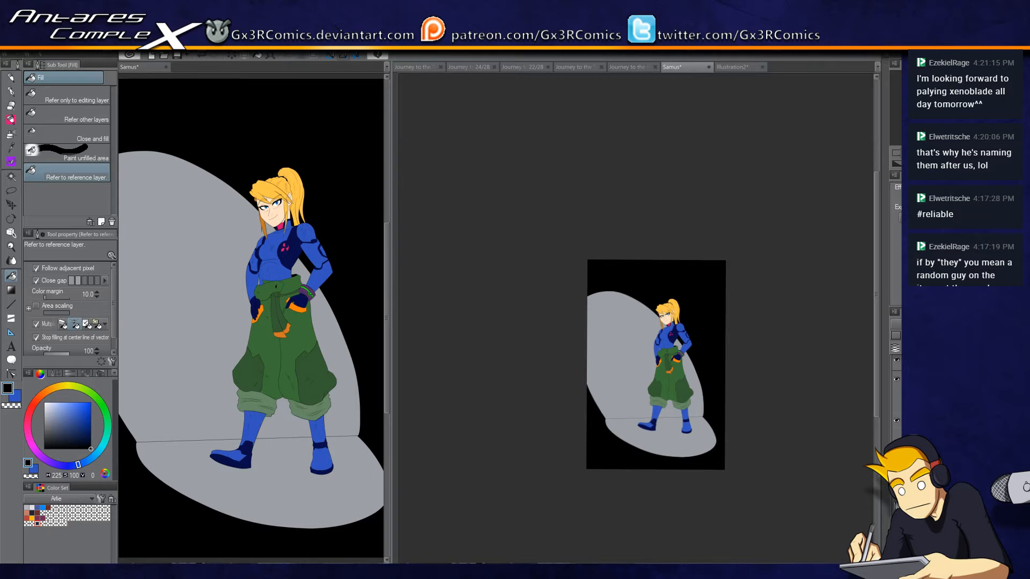
# Step: Select the forward boot's light blue upper and begin shading its toe with dark red-brown from the NEIGE colour set, G-pen size 700
pyautogui.scroll(2, 660, 503)
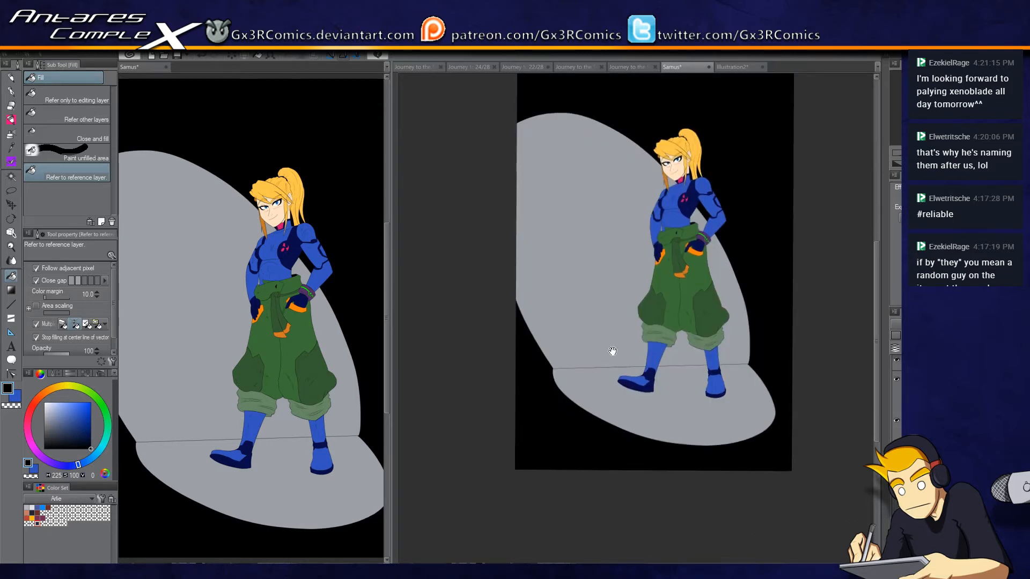
pyautogui.scroll(3, 611, 352)
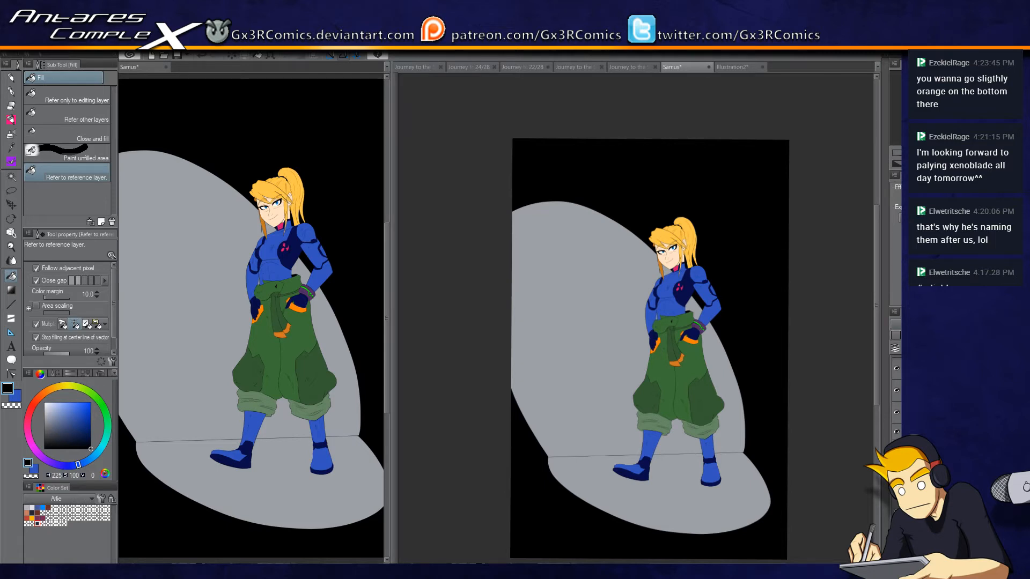
pyautogui.scroll(5, 603, 354)
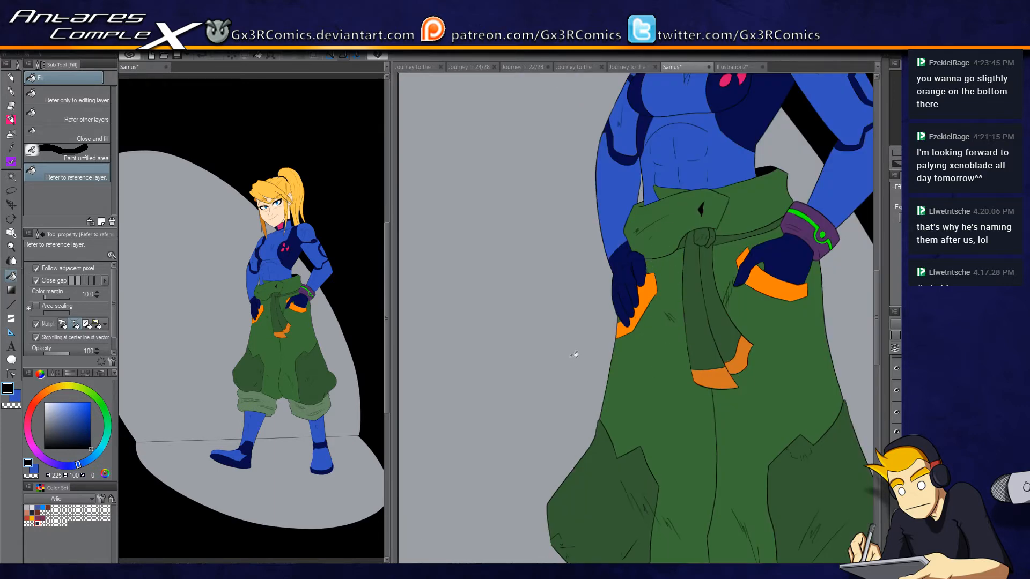
pyautogui.press('p')
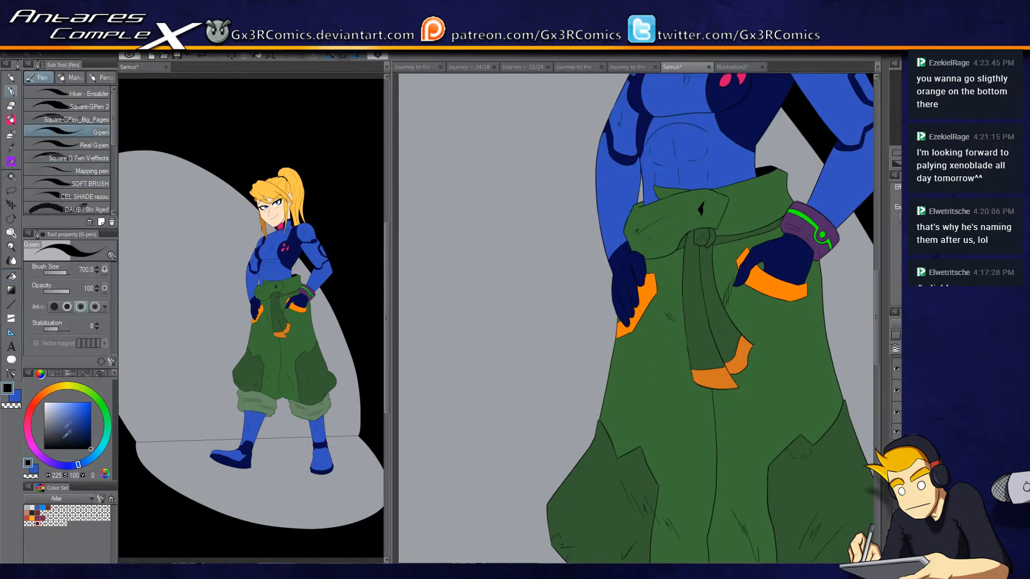
pyautogui.click(50, 306)
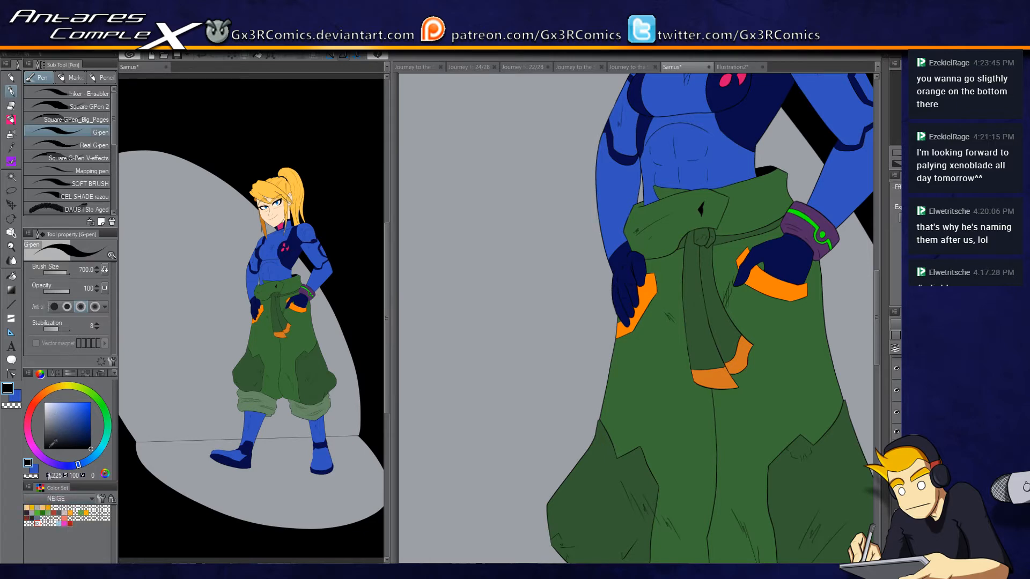
pyautogui.click(32, 518)
pyautogui.moveTo(644, 357)
pyautogui.mouseDown()
pyautogui.moveTo(542, 399)
pyautogui.moveTo(571, 284)
pyautogui.mouseUp()
pyautogui.moveTo(499, 429)
pyautogui.mouseDown()
pyautogui.moveTo(552, 337)
pyautogui.moveTo(531, 402)
pyautogui.moveTo(575, 436)
pyautogui.mouseUp()
pyautogui.moveTo(553, 558); pyautogui.dragTo(528, 483)
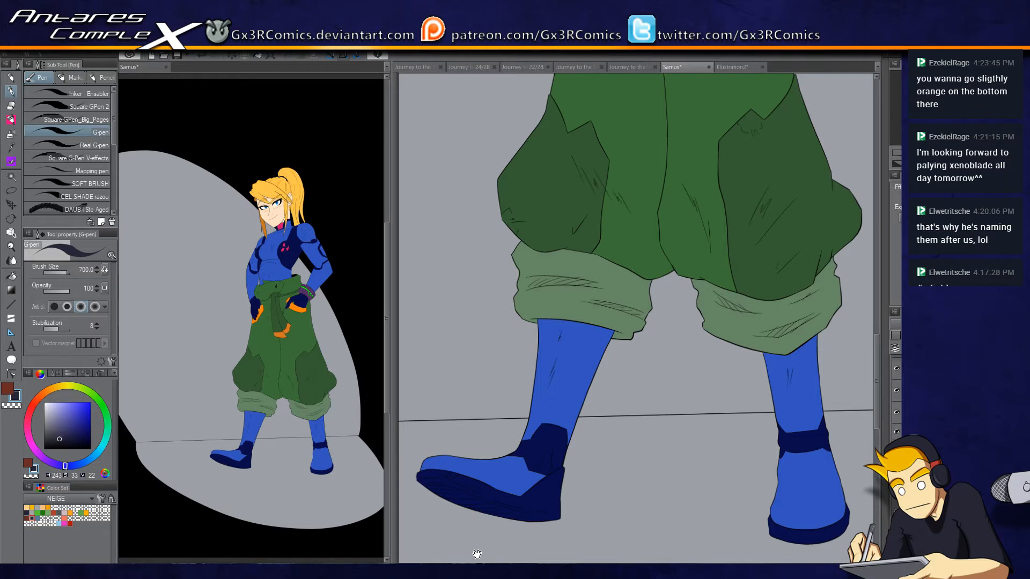
pyautogui.press('w')
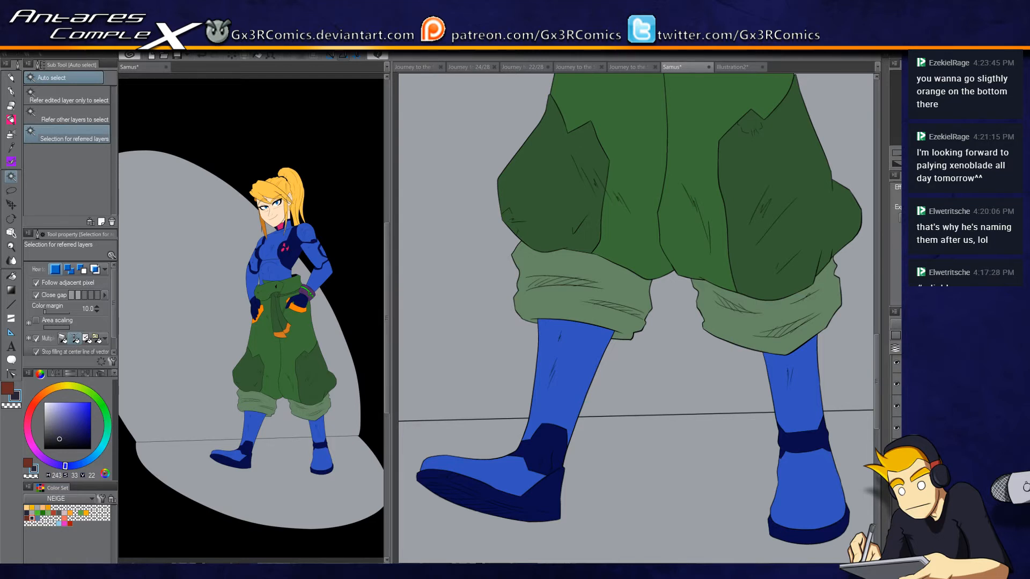
pyautogui.click(505, 461)
pyautogui.press('p')
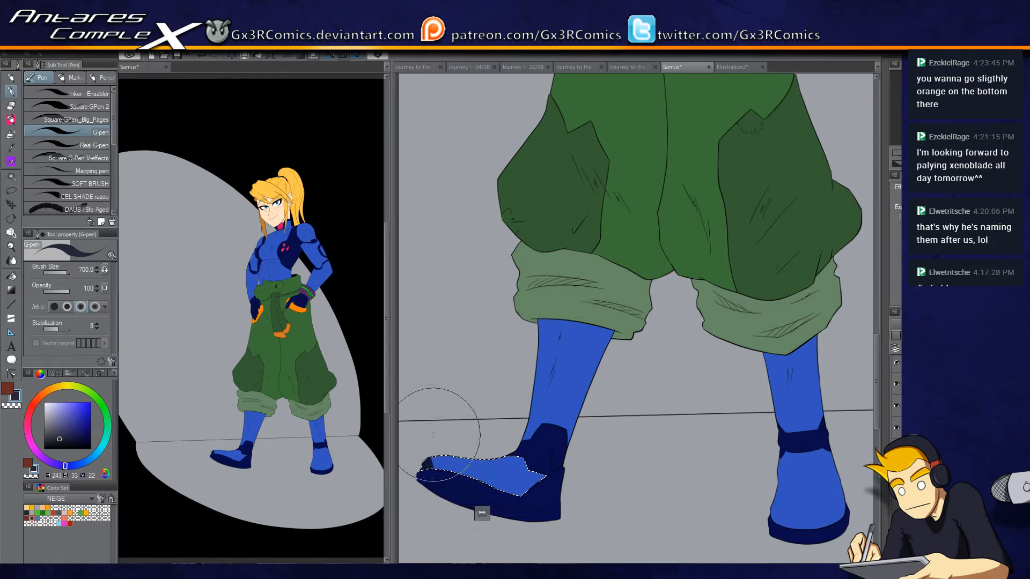
# Step: Paint a long shadow along the front edge of the forward shin and erase the part spilling onto the trouser cuff
pyautogui.scroll(2, 525, 437)
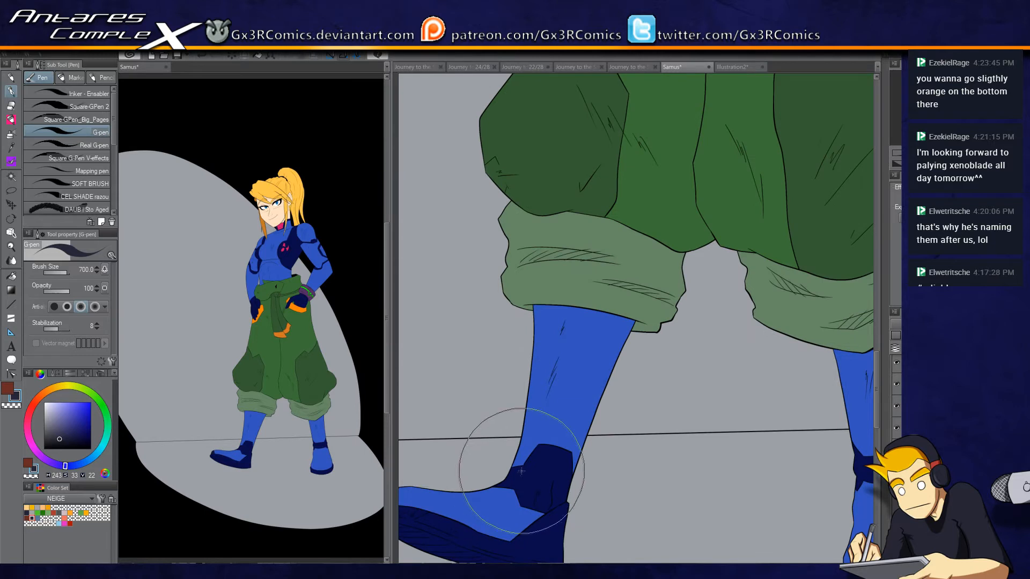
pyautogui.moveTo(514, 472); pyautogui.dragTo(536, 264)
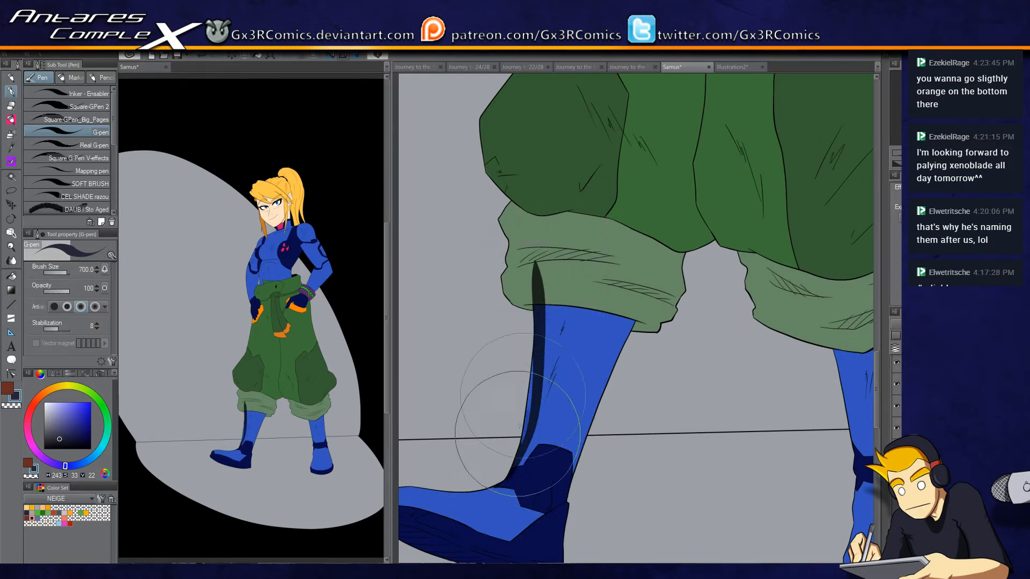
pyautogui.press('c')
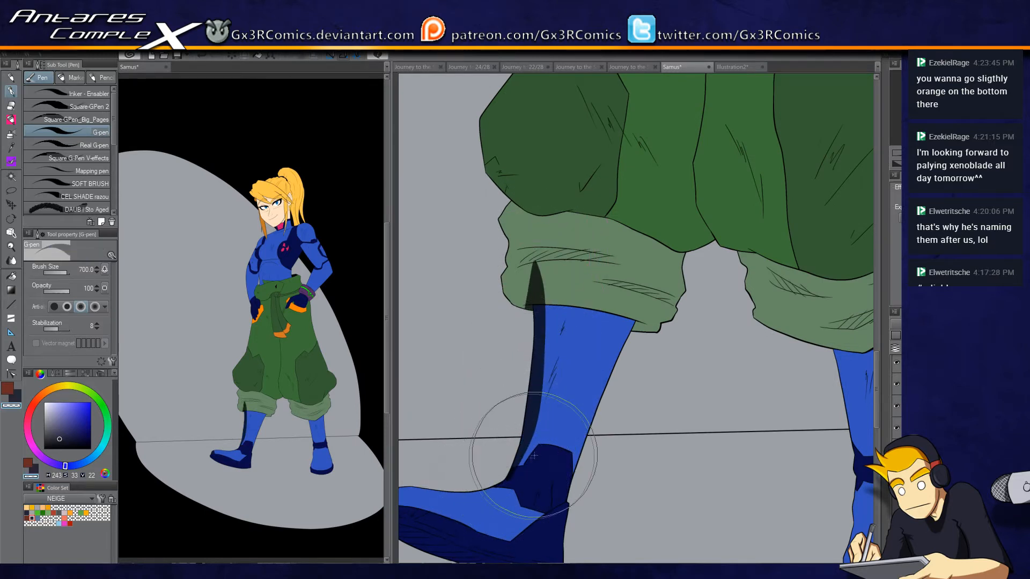
pyautogui.press('c')
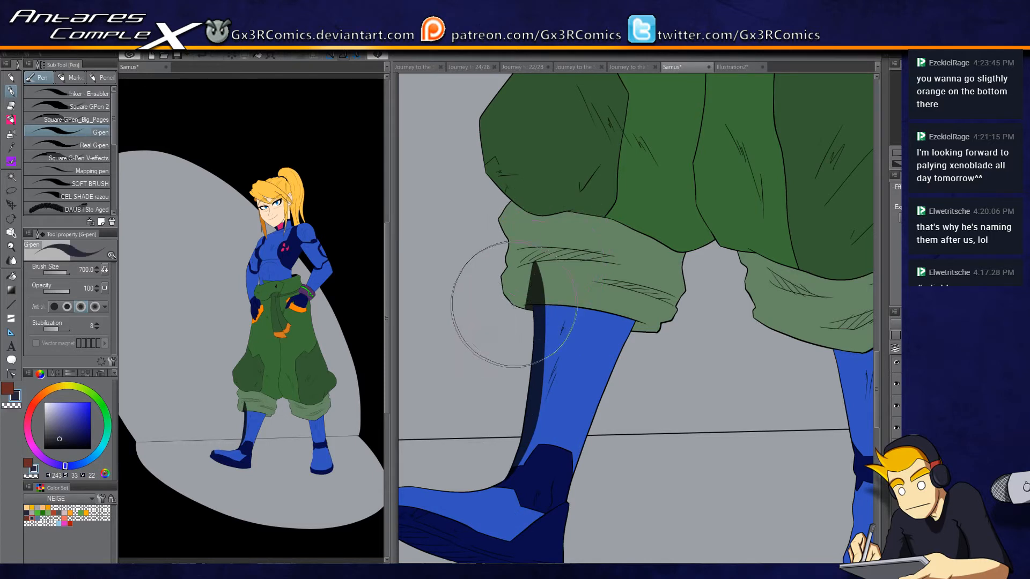
pyautogui.press('c')
pyautogui.moveTo(533, 289); pyautogui.dragTo(541, 305)
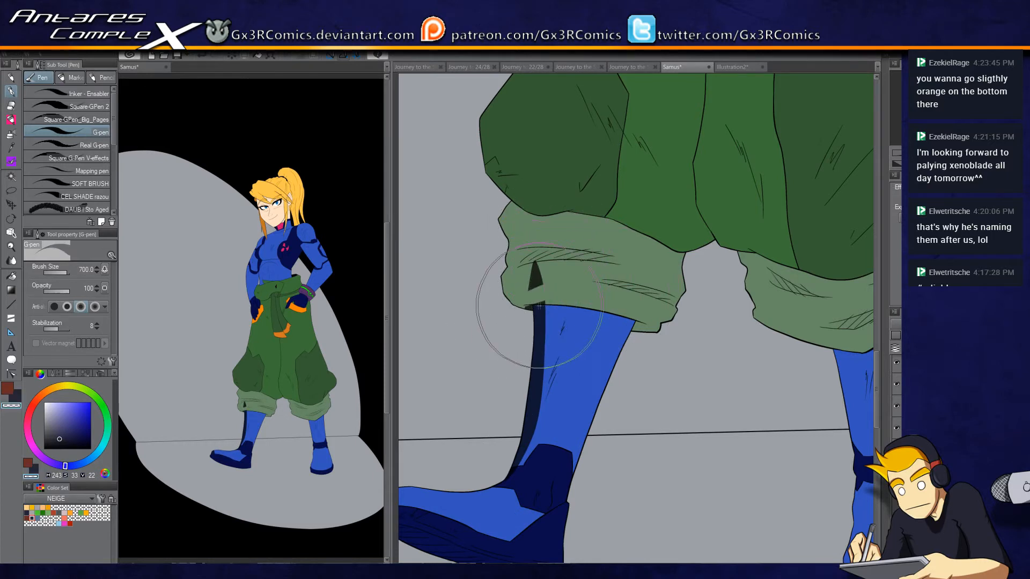
# Step: Select the rolled trouser cuff above the forward leg and paint shadows along its lower hem and outer edge
pyautogui.click(547, 263)
pyautogui.press('c')
pyautogui.moveTo(531, 265)
pyautogui.mouseDown()
pyautogui.moveTo(539, 287)
pyautogui.moveTo(664, 326)
pyautogui.mouseUp()
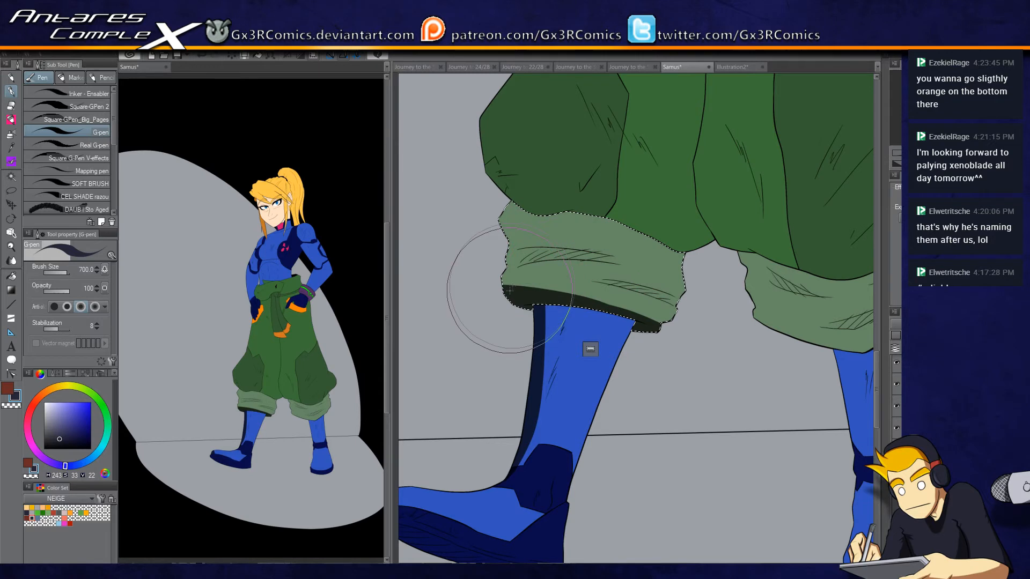
pyautogui.moveTo(505, 279); pyautogui.dragTo(509, 234)
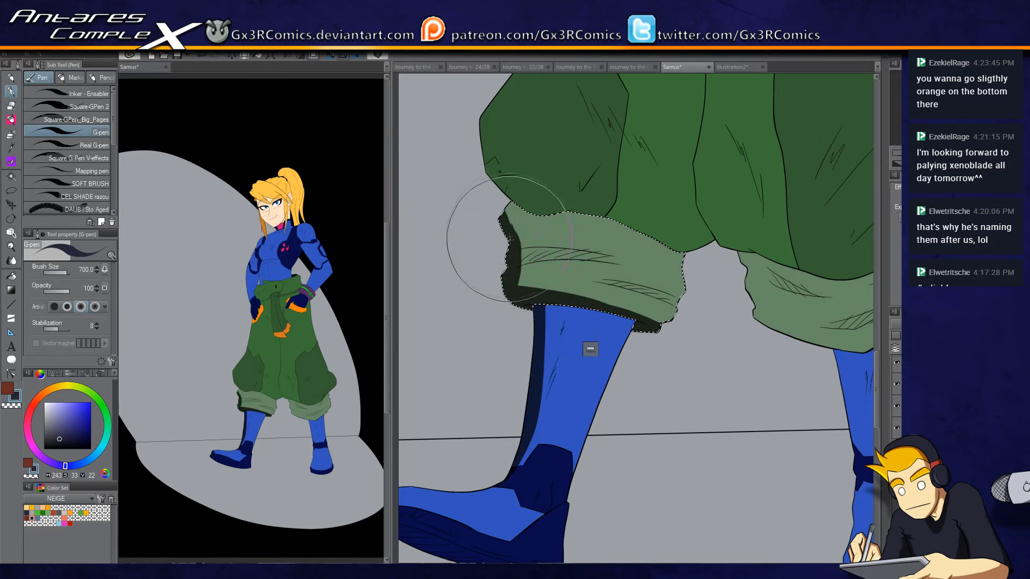
pyautogui.moveTo(499, 166)
pyautogui.mouseDown()
pyautogui.moveTo(494, 144)
pyautogui.moveTo(504, 233)
pyautogui.moveTo(512, 150)
pyautogui.moveTo(501, 223)
pyautogui.mouseUp()
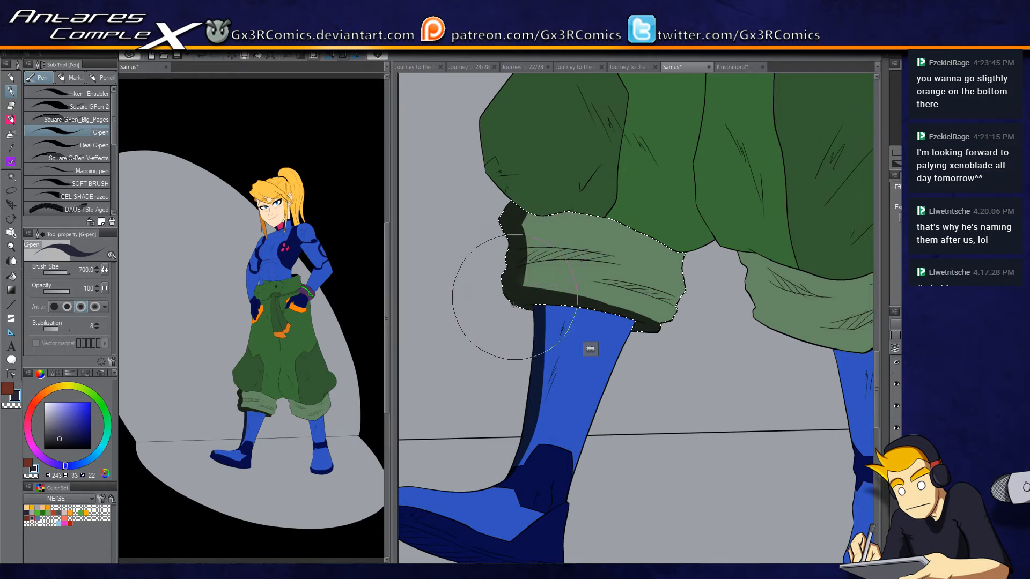
# Step: Add a tapered fold shadow along the cuff's upper crease and thicken the shadow at its lower outer corner
pyautogui.scroll(2, 534, 115)
pyautogui.moveTo(593, 247); pyautogui.dragTo(732, 251)
pyautogui.moveTo(581, 257); pyautogui.dragTo(735, 255)
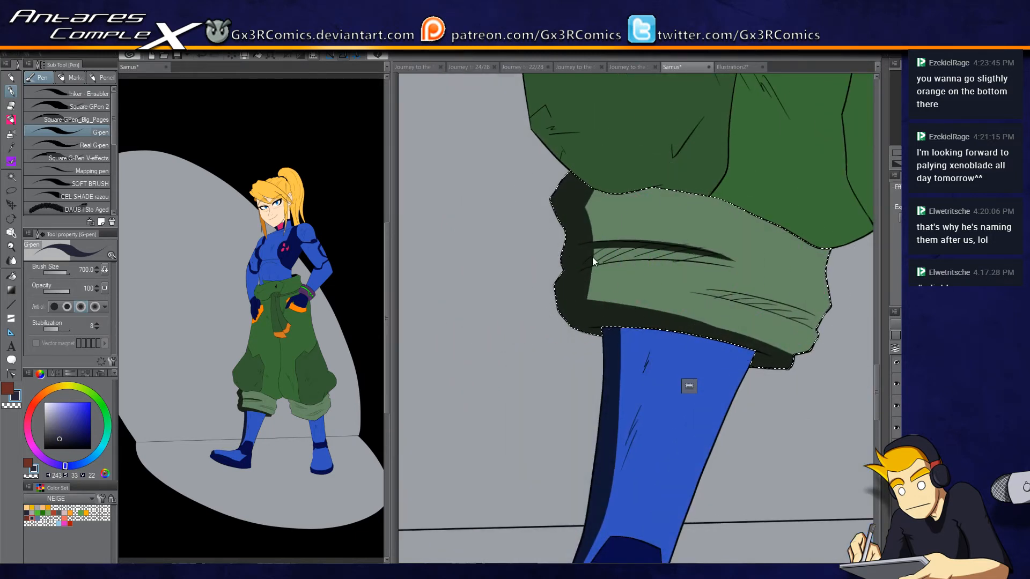
pyautogui.moveTo(596, 258); pyautogui.dragTo(704, 260)
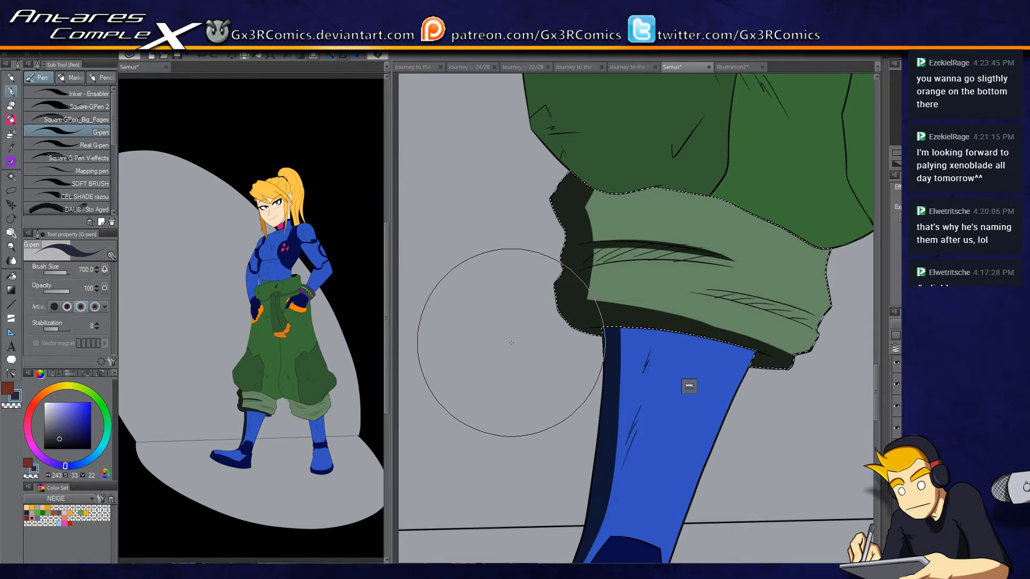
pyautogui.moveTo(567, 275)
pyautogui.mouseDown()
pyautogui.moveTo(558, 362)
pyautogui.moveTo(573, 358)
pyautogui.mouseUp()
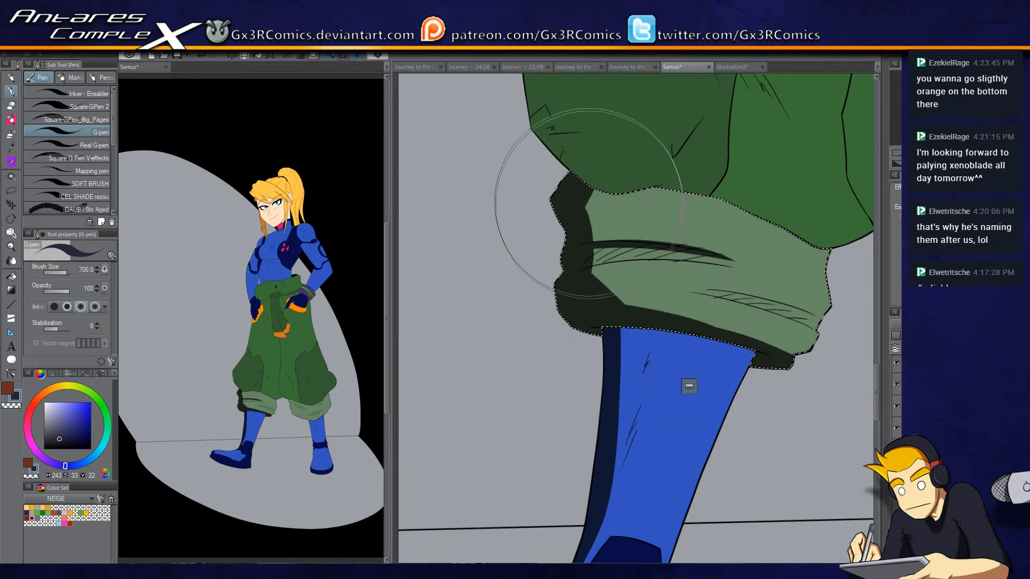
# Step: Select the trouser leg above the shaded cuff and paint shadows along its lower hem, lower fold and bulging outer edge
pyautogui.scroll(5, 464, 483)
pyautogui.press('w')
pyautogui.click(559, 349)
pyautogui.press('p')
pyautogui.moveTo(472, 391); pyautogui.dragTo(719, 424)
pyautogui.moveTo(472, 368)
pyautogui.mouseDown()
pyautogui.moveTo(700, 418)
pyautogui.moveTo(753, 398)
pyautogui.moveTo(846, 548)
pyautogui.moveTo(722, 461)
pyautogui.moveTo(604, 403)
pyautogui.moveTo(661, 410)
pyautogui.moveTo(563, 420)
pyautogui.moveTo(773, 425)
pyautogui.moveTo(695, 435)
pyautogui.moveTo(673, 425)
pyautogui.moveTo(798, 423)
pyautogui.moveTo(772, 431)
pyautogui.moveTo(800, 475)
pyautogui.mouseUp()
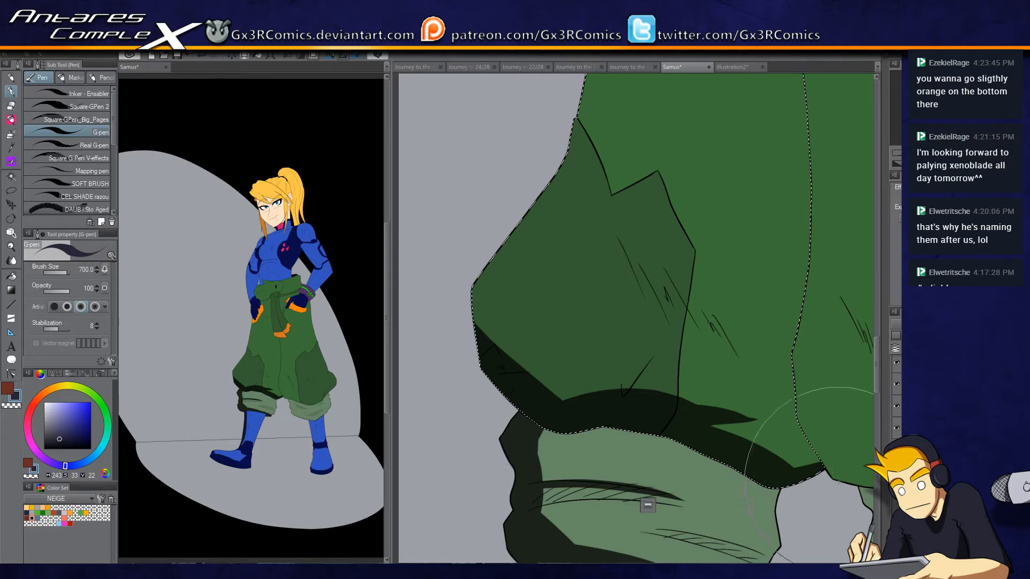
pyautogui.moveTo(465, 293)
pyautogui.mouseDown()
pyautogui.moveTo(579, 437)
pyautogui.moveTo(391, 138)
pyautogui.moveTo(503, 235)
pyautogui.moveTo(520, 383)
pyautogui.mouseUp()
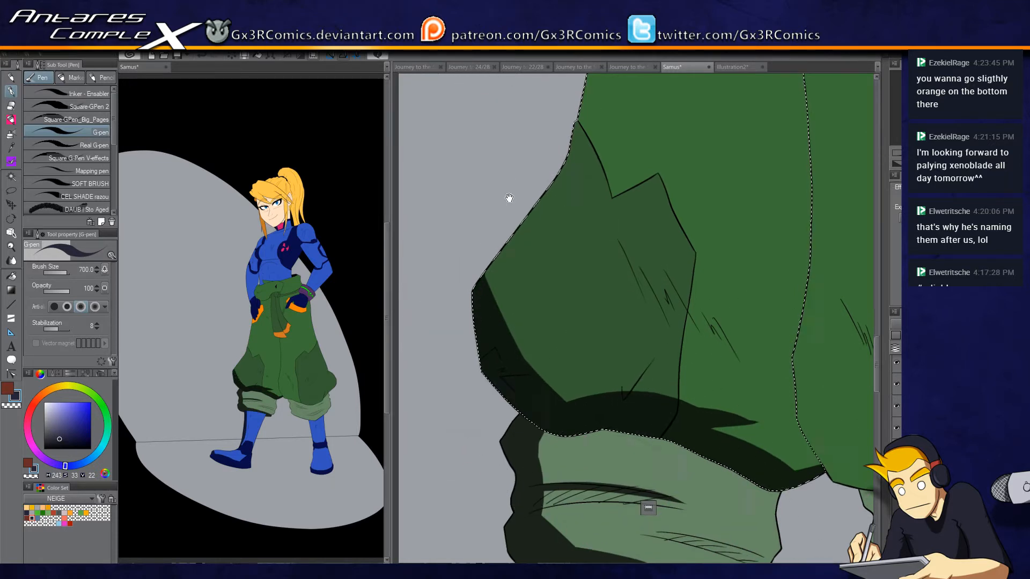
# Step: Extend the trouser shadow up the outer thigh and over the adjoining orange pocket to the waist wrap, adding the pocket to the selection
pyautogui.moveTo(508, 200); pyautogui.dragTo(501, 367)
pyautogui.moveTo(578, 257)
pyautogui.mouseDown()
pyautogui.moveTo(584, 266)
pyautogui.moveTo(449, 426)
pyautogui.moveTo(612, 171)
pyautogui.moveTo(583, 269)
pyautogui.moveTo(621, 134)
pyautogui.moveTo(481, 487)
pyautogui.moveTo(501, 466)
pyautogui.moveTo(614, 76)
pyautogui.moveTo(569, 247)
pyautogui.moveTo(577, 264)
pyautogui.mouseUp()
pyautogui.press('w')
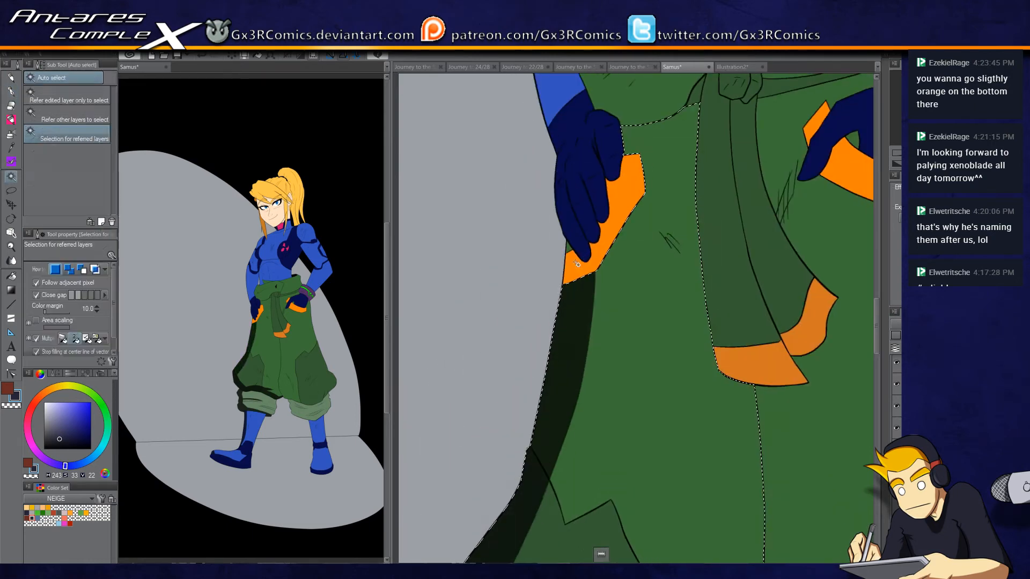
pyautogui.press('p')
pyautogui.moveTo(562, 231)
pyautogui.mouseDown()
pyautogui.moveTo(579, 235)
pyautogui.moveTo(570, 207)
pyautogui.moveTo(587, 215)
pyautogui.moveTo(559, 202)
pyautogui.moveTo(597, 179)
pyautogui.moveTo(554, 353)
pyautogui.mouseUp()
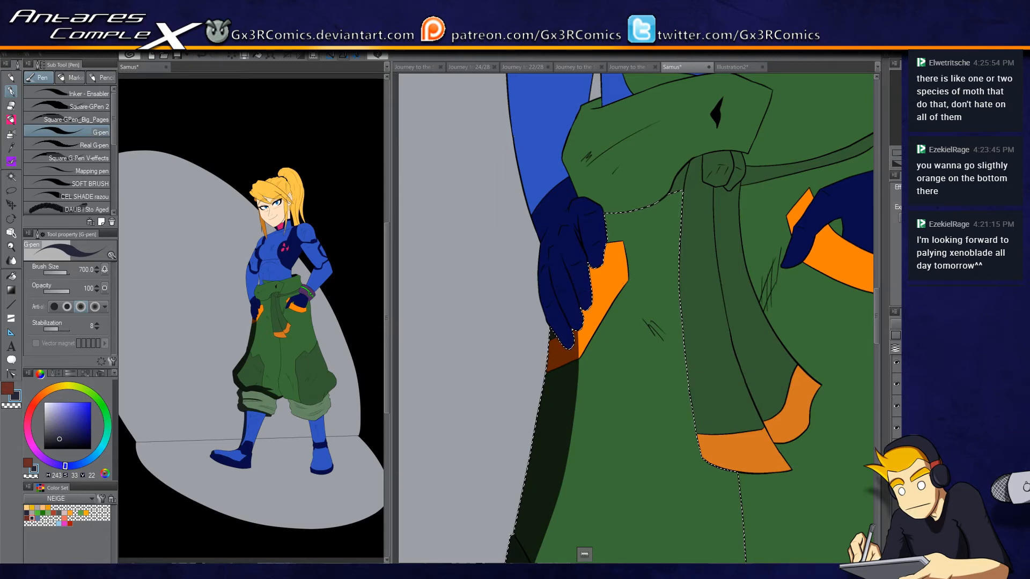
pyautogui.press('w')
pyautogui.press('p')
pyautogui.moveTo(573, 343)
pyautogui.mouseDown()
pyautogui.moveTo(612, 227)
pyautogui.moveTo(569, 354)
pyautogui.mouseUp()
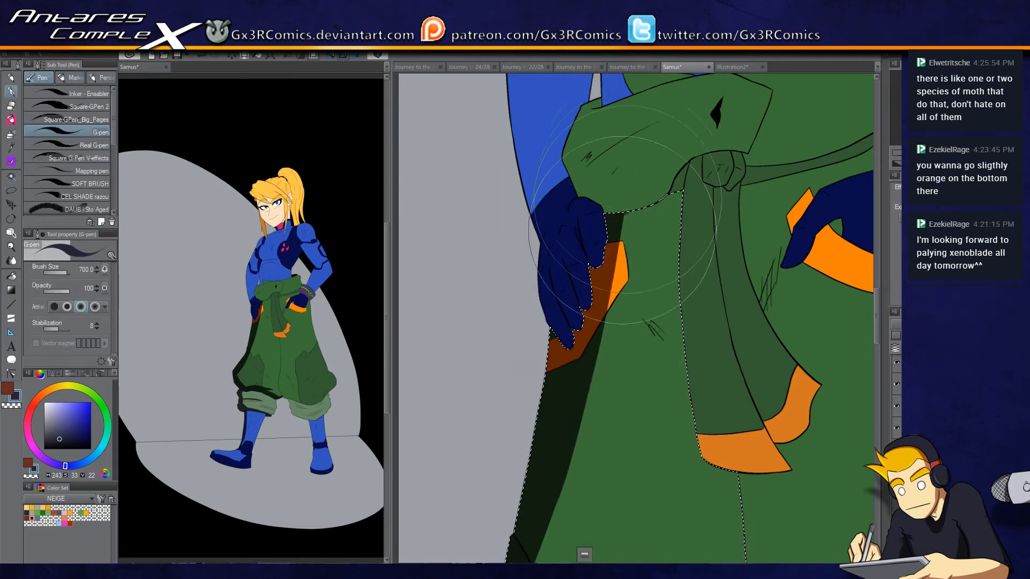
pyautogui.moveTo(551, 427)
pyautogui.mouseDown()
pyautogui.moveTo(564, 331)
pyautogui.moveTo(563, 513)
pyautogui.moveTo(552, 457)
pyautogui.mouseUp()
# Step: Select the front flap of the green waist wrap and paint an angular shadow along its lower edge up to the knot
pyautogui.scroll(-2, 626, 295)
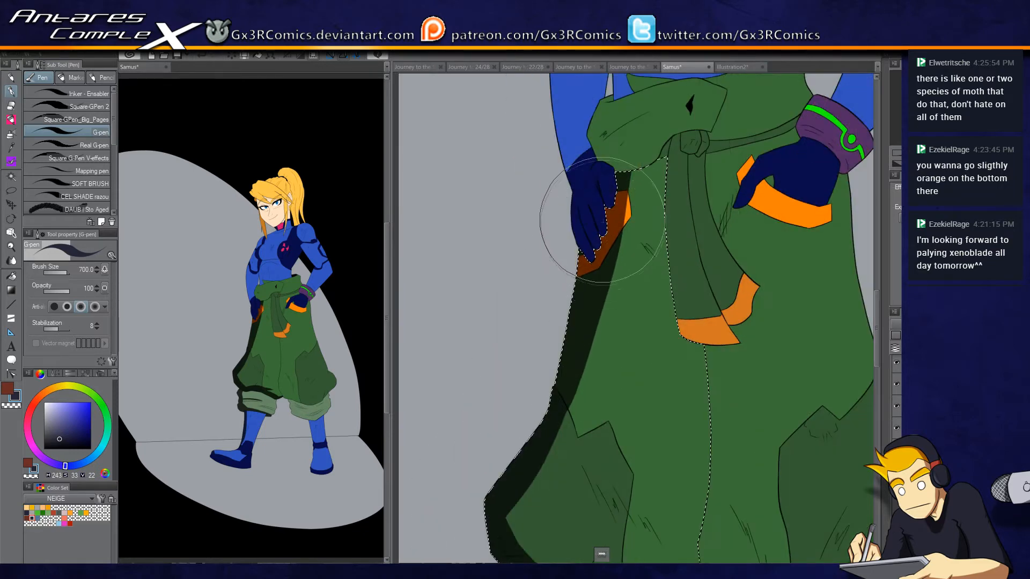
pyautogui.moveTo(616, 140); pyautogui.dragTo(592, 229)
pyautogui.press('w')
pyautogui.click(592, 228)
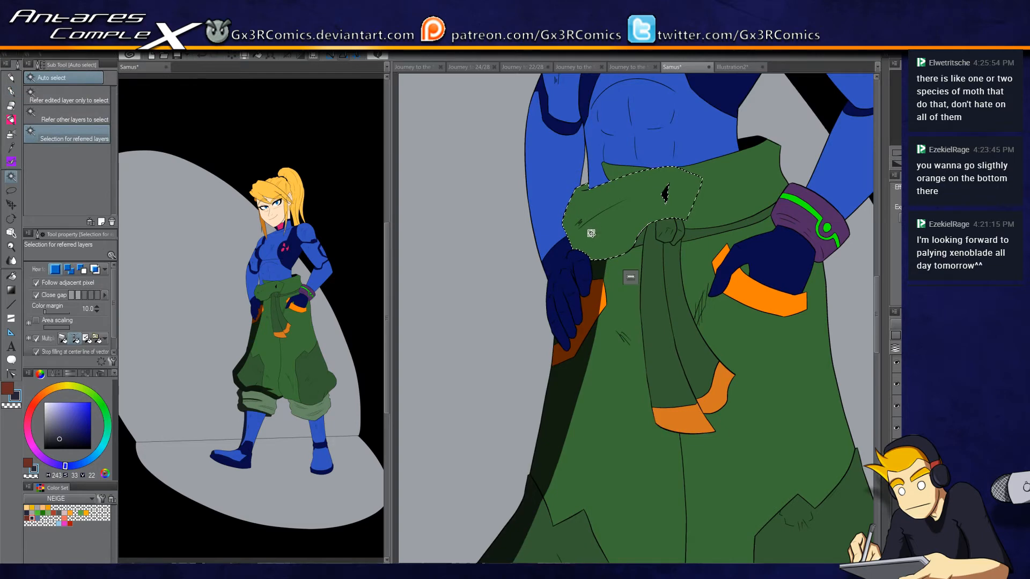
pyautogui.scroll(3, 580, 240)
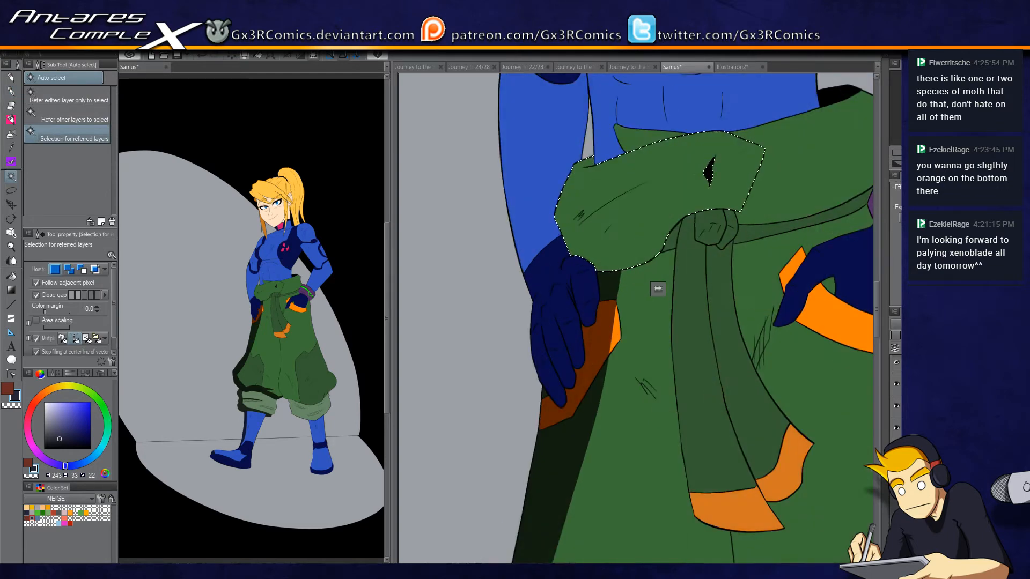
pyautogui.press('p')
pyautogui.moveTo(507, 163); pyautogui.dragTo(609, 375)
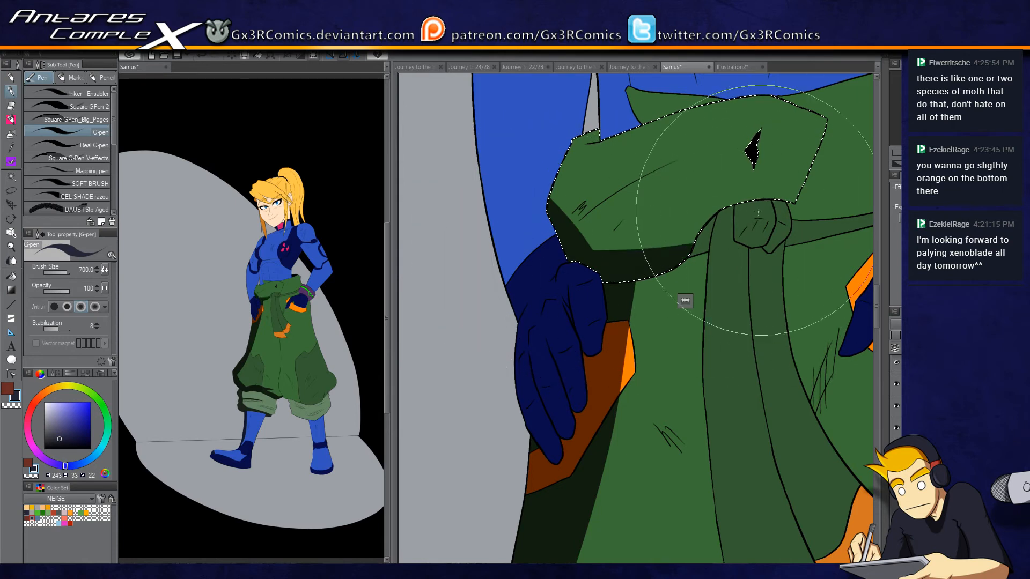
pyautogui.moveTo(690, 207)
pyautogui.mouseDown()
pyautogui.moveTo(657, 269)
pyautogui.moveTo(767, 203)
pyautogui.moveTo(855, 190)
pyautogui.mouseUp()
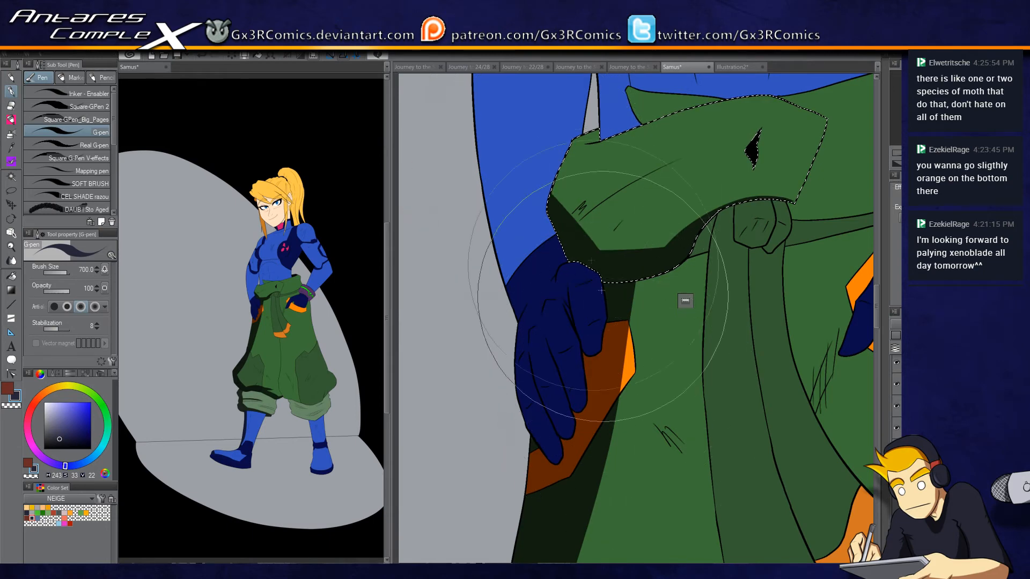
# Step: Select the dark blue glove beside the shaded pocket and paint shadows along its outer edge and fingers with brush size 250
pyautogui.press('w')
pyautogui.click(533, 349)
pyautogui.press('p')
pyautogui.moveTo(531, 375)
pyautogui.mouseDown()
pyautogui.moveTo(534, 421)
pyautogui.moveTo(545, 400)
pyautogui.moveTo(579, 453)
pyautogui.mouseUp()
pyautogui.moveTo(513, 399)
pyautogui.mouseDown()
pyautogui.moveTo(539, 454)
pyautogui.moveTo(561, 470)
pyautogui.mouseUp()
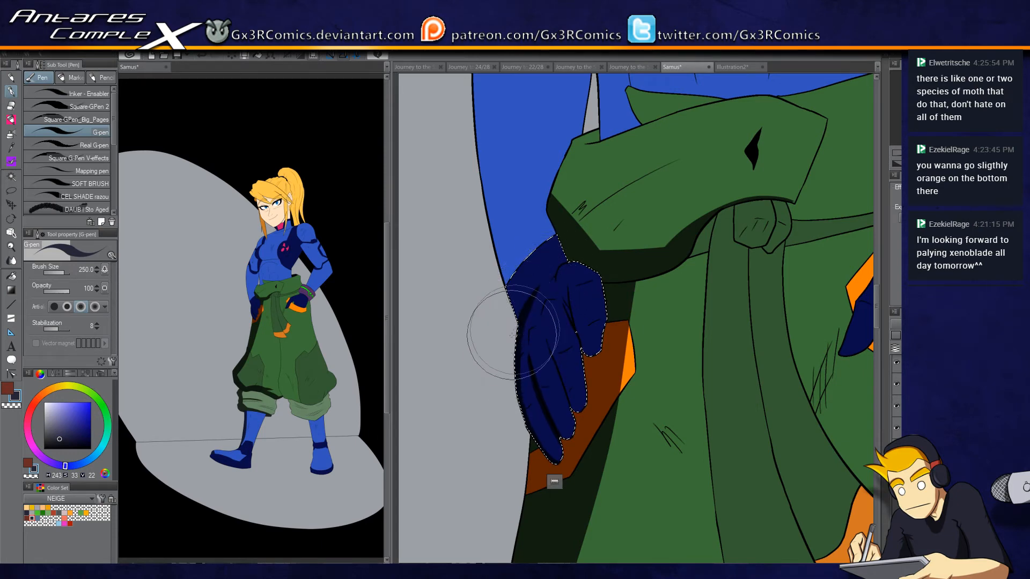
# Step: Add the adjoining blue forearm to the selection and paint a thin shadow along its outer edge from the glove towards the elbow
pyautogui.press('w')
pyautogui.press('p')
pyautogui.moveTo(524, 316); pyautogui.dragTo(464, 121)
pyautogui.moveTo(523, 320); pyautogui.dragTo(457, 78)
pyautogui.moveTo(478, 110); pyautogui.dragTo(517, 373)
pyautogui.moveTo(533, 449); pyautogui.dragTo(469, 169)
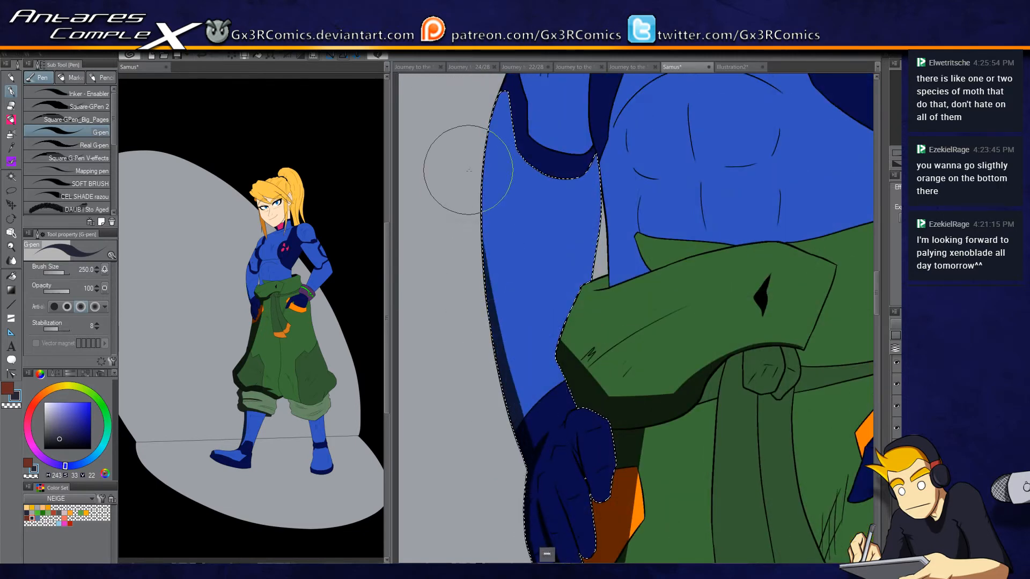
pyautogui.moveTo(506, 75); pyautogui.dragTo(487, 172)
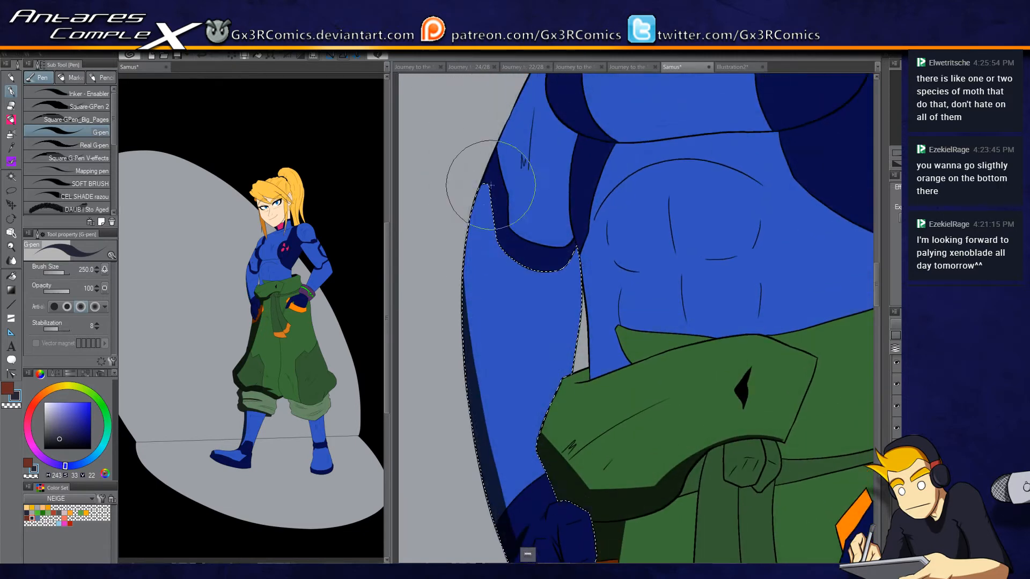
# Step: Rework the upper part of the forearm's outer shadow, undoing the first stroke and widening the shadow smoothly up to the elbow band
pyautogui.moveTo(471, 425); pyautogui.dragTo(486, 189)
pyautogui.hotkey('ctrl', 'z')
pyautogui.moveTo(468, 464); pyautogui.dragTo(484, 161)
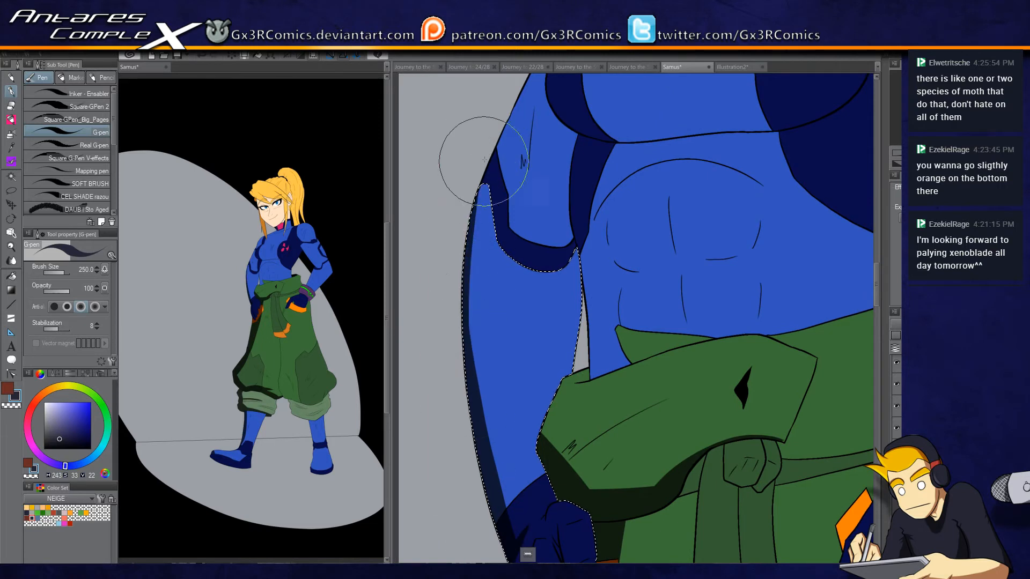
pyautogui.moveTo(471, 415); pyautogui.dragTo(482, 188)
pyautogui.moveTo(474, 248); pyautogui.dragTo(502, 428)
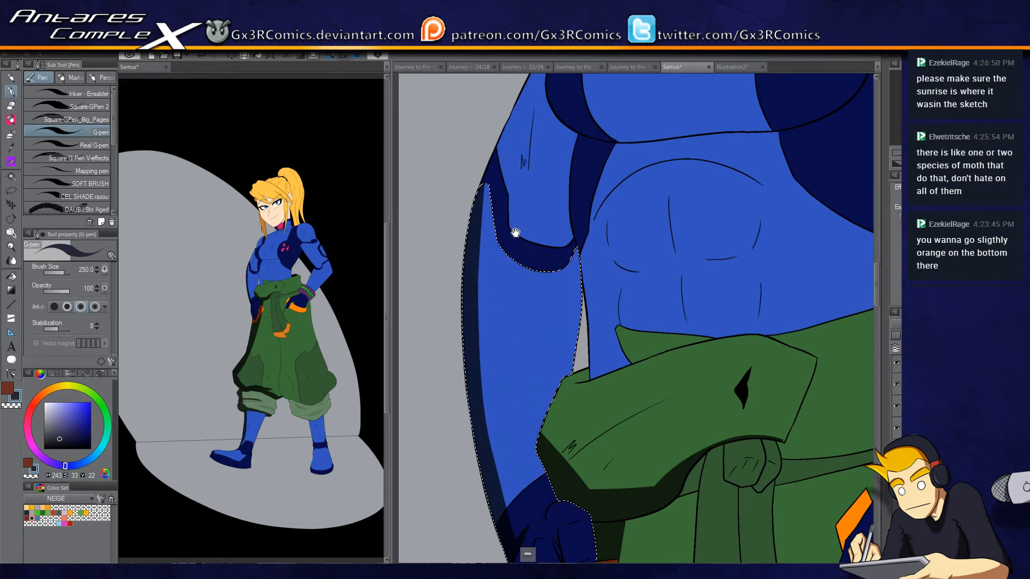
pyautogui.moveTo(515, 232); pyautogui.dragTo(521, 276)
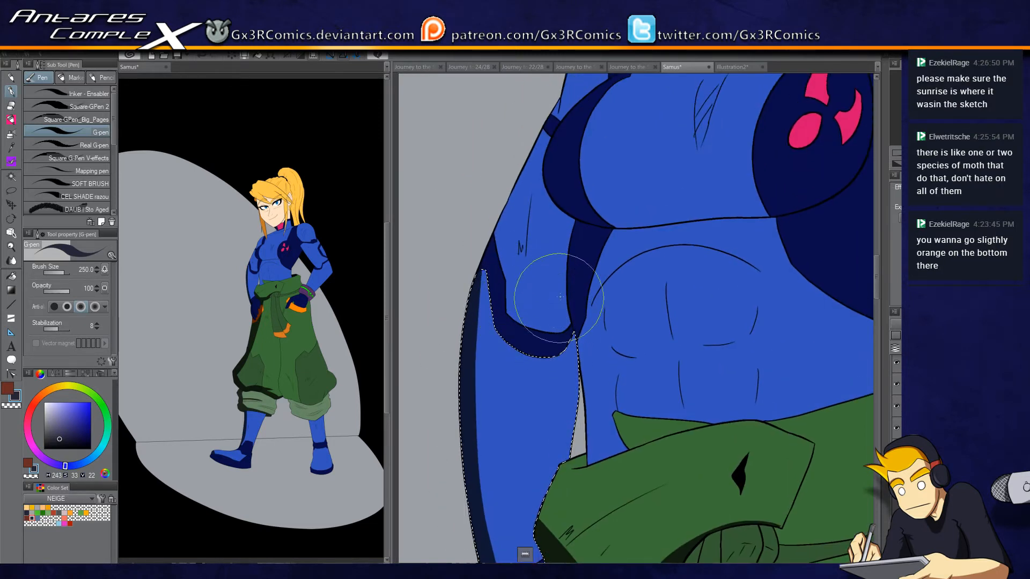
# Step: Add the upper arm and shoulder to the selection and paint a thin shadow along their outer edge above the elbow band
pyautogui.press('w')
pyautogui.click(513, 220)
pyautogui.press('p')
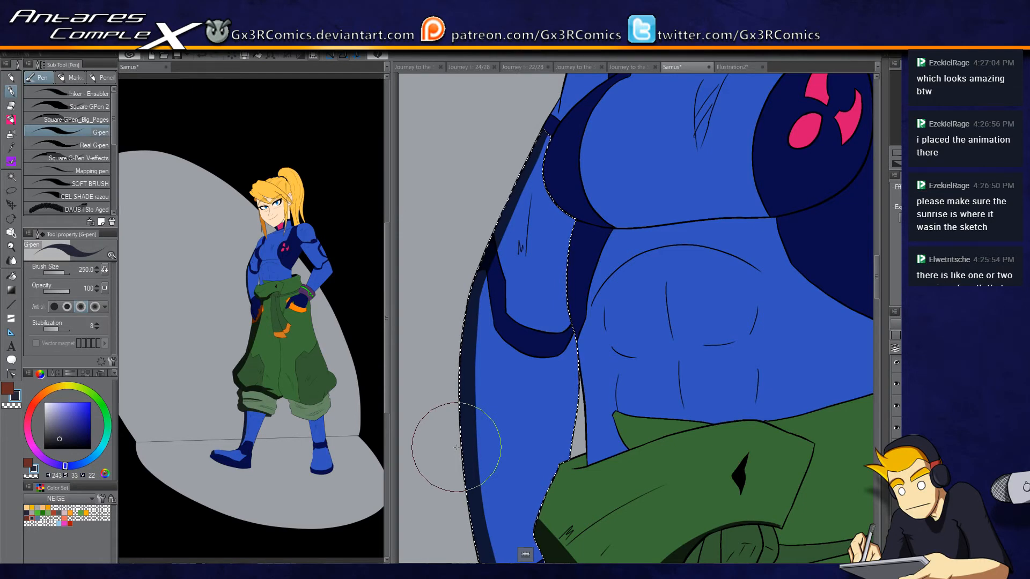
pyautogui.moveTo(546, 130); pyautogui.dragTo(534, 244)
pyautogui.press('w')
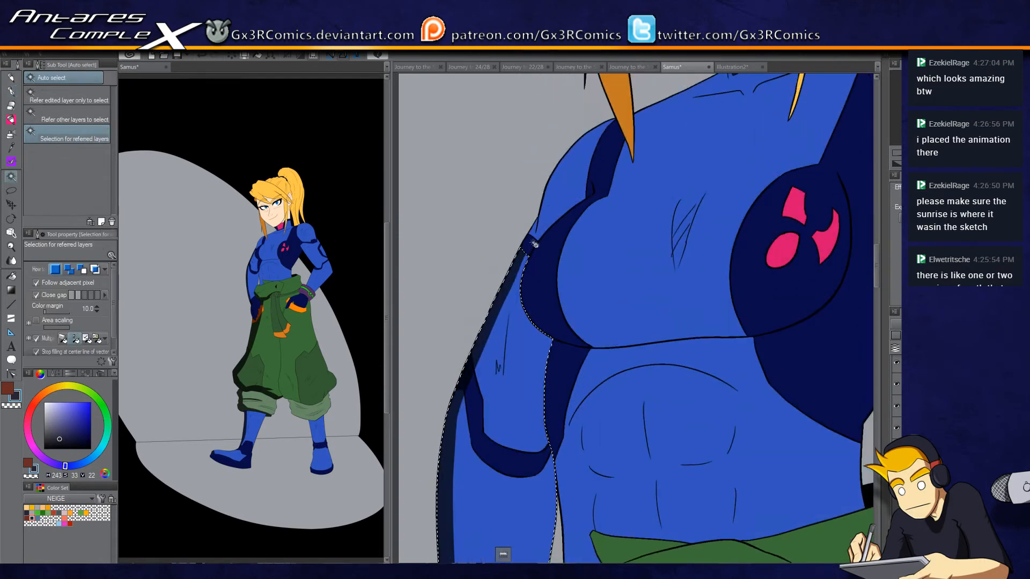
pyautogui.press('p')
pyautogui.moveTo(591, 136)
pyautogui.mouseDown()
pyautogui.moveTo(536, 313)
pyautogui.moveTo(570, 147)
pyautogui.moveTo(614, 121)
pyautogui.moveTo(540, 290)
pyautogui.mouseUp()
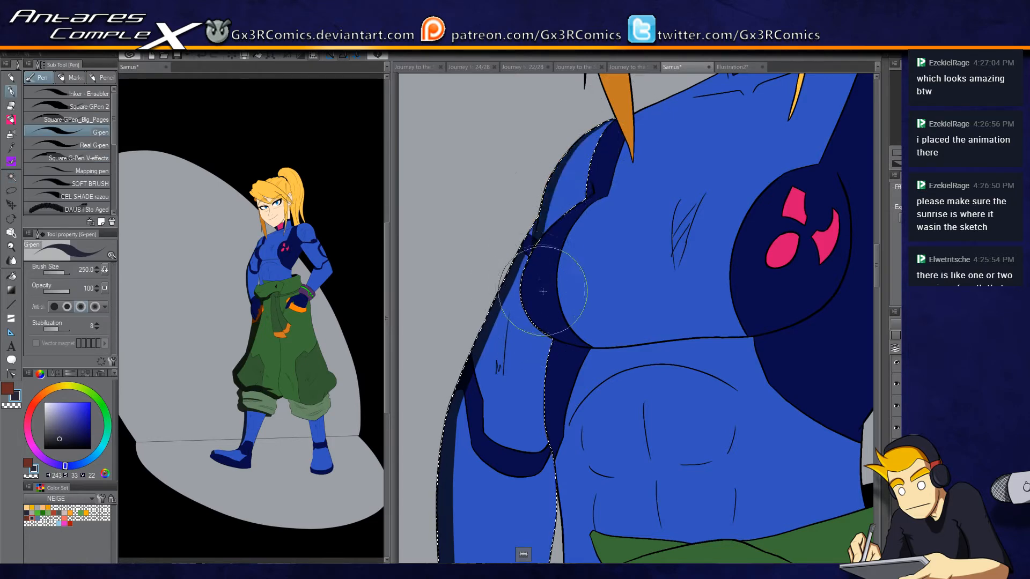
# Step: Shade the arm's inner edge beside the torso with the Soft airbrush at size 200, undoing the first stroke
pyautogui.moveTo(504, 297)
pyautogui.mouseDown()
pyautogui.moveTo(483, 419)
pyautogui.moveTo(483, 196)
pyautogui.moveTo(476, 461)
pyautogui.moveTo(487, 453)
pyautogui.moveTo(467, 322)
pyautogui.moveTo(467, 418)
pyautogui.moveTo(433, 89)
pyautogui.mouseUp()
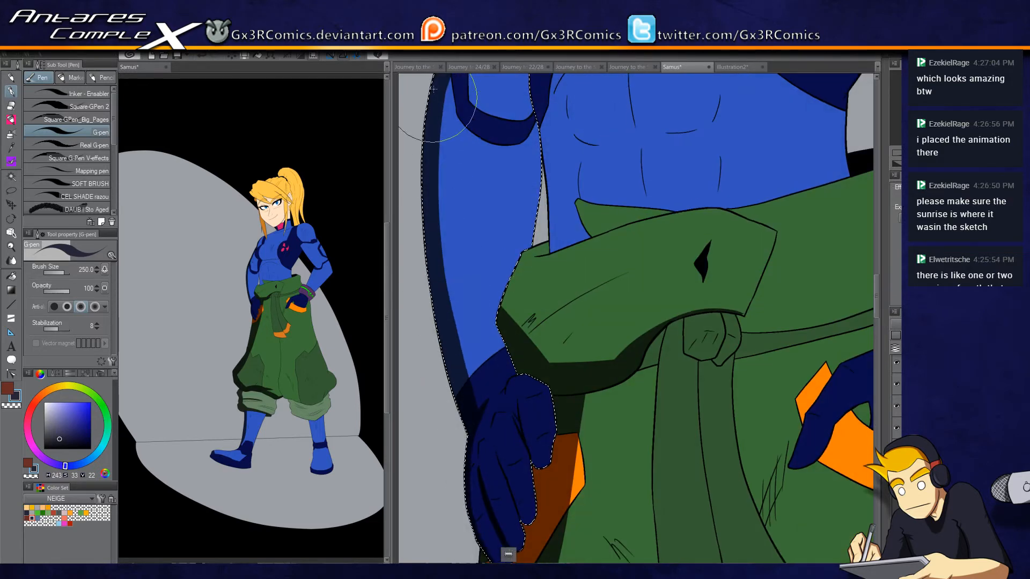
pyautogui.moveTo(506, 172); pyautogui.dragTo(490, 230)
pyautogui.press('b')
pyautogui.hotkey('ctrl', 'z')
pyautogui.press('[')
pyautogui.press('[')
pyautogui.press('[')
pyautogui.press('[')
pyautogui.press('[')
pyautogui.press('[')
pyautogui.press('[')
pyautogui.press('[')
pyautogui.press('[')
pyautogui.press('[')
pyautogui.press('[')
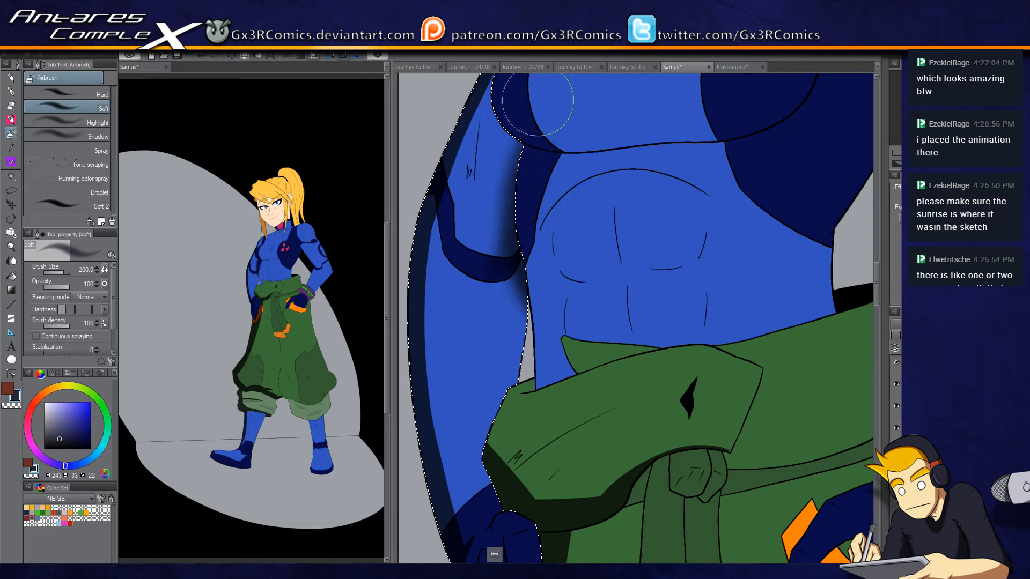
pyautogui.moveTo(528, 177); pyautogui.dragTo(529, 271)
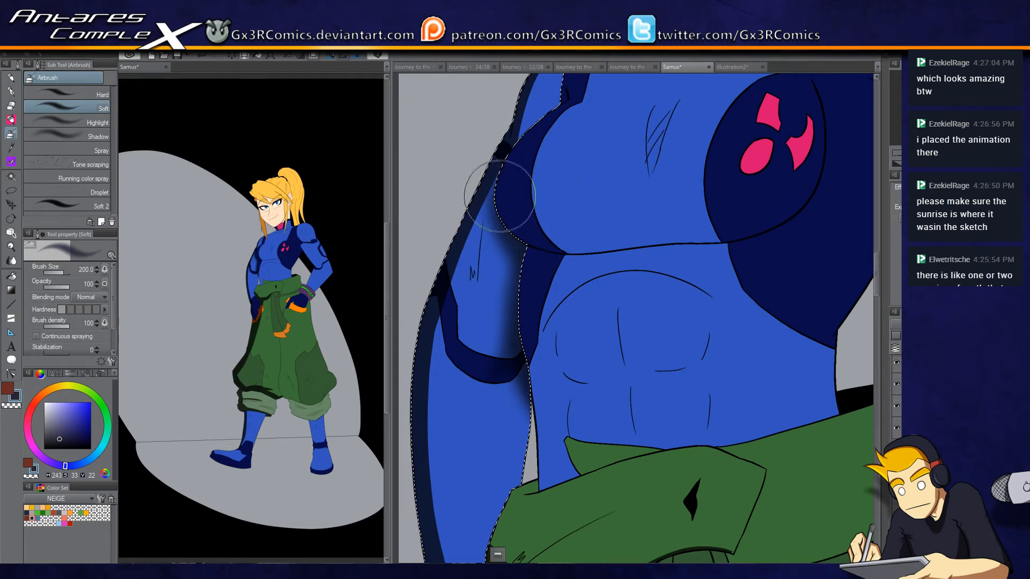
# Step: Select the light and dark blue torso areas and paint a tapered G-pen shadow along the chest's lower edge, undoing the excess strokes
pyautogui.press('p')
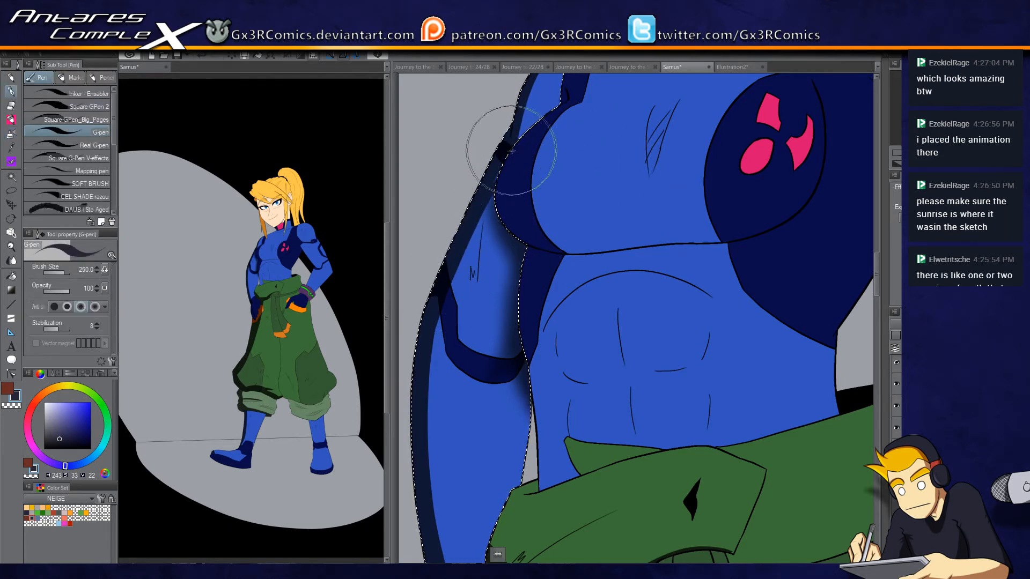
pyautogui.scroll(3, 515, 172)
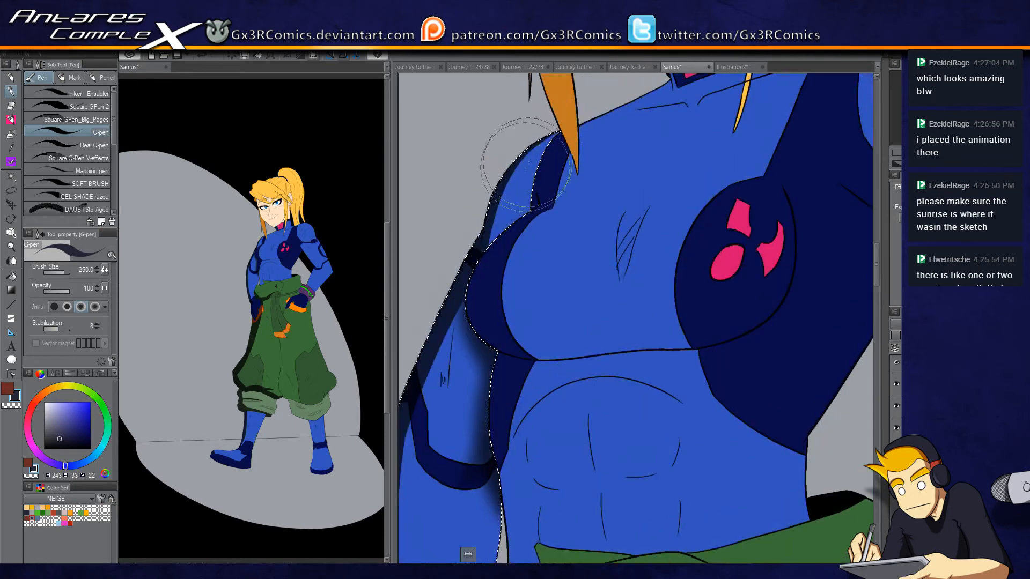
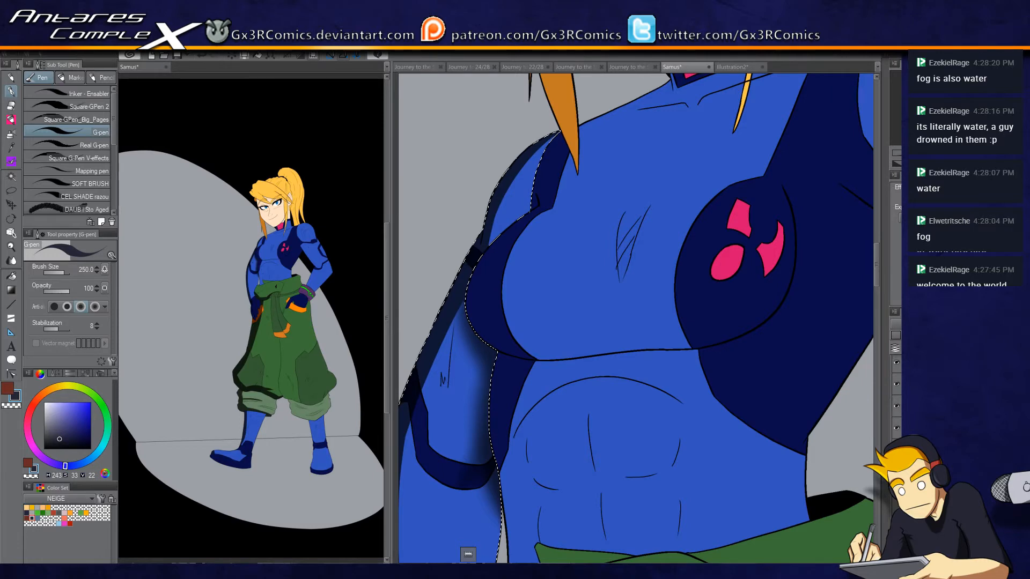
pyautogui.moveTo(652, 349); pyautogui.dragTo(646, 282)
pyautogui.press('w')
pyautogui.click(554, 281)
pyautogui.press('p')
pyautogui.press('w')
pyautogui.keyDown('shift'); pyautogui.click(540, 314); pyautogui.keyUp('shift')
pyautogui.press('p')
pyautogui.moveTo(507, 251); pyautogui.dragTo(534, 278)
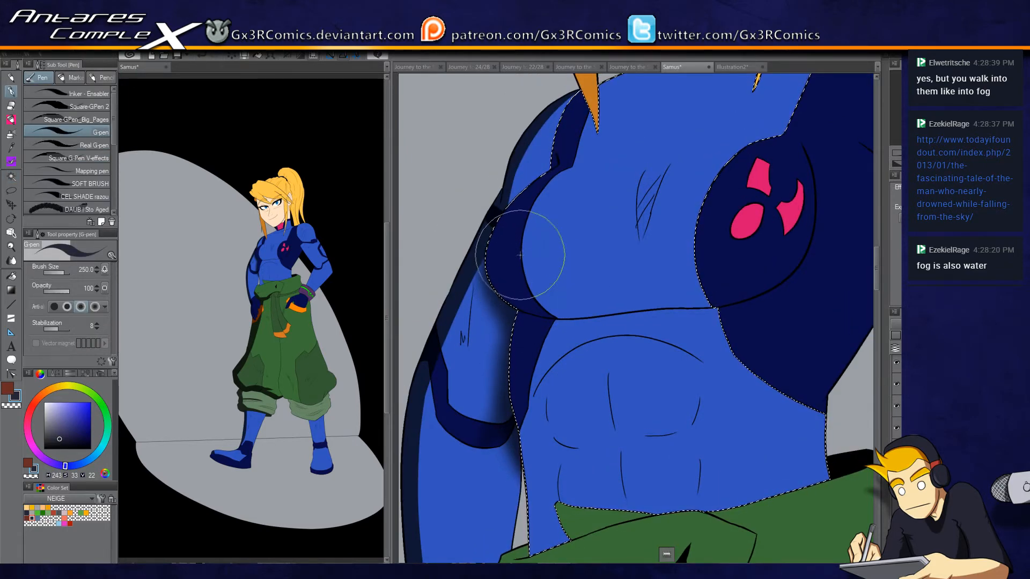
pyautogui.moveTo(506, 293); pyautogui.dragTo(687, 303)
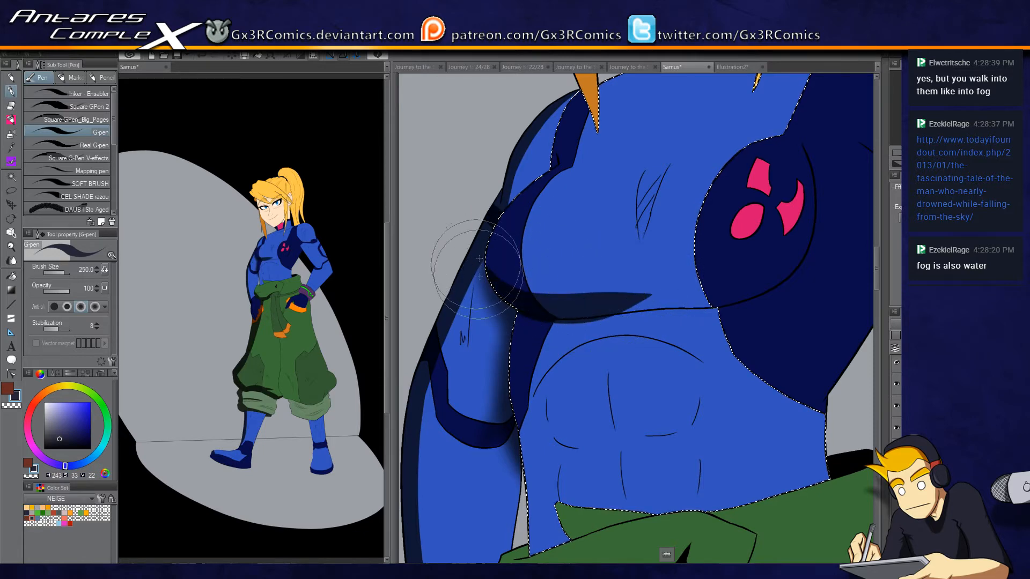
pyautogui.moveTo(585, 306); pyautogui.dragTo(789, 300)
pyautogui.hotkey('ctrl', 'z')
pyautogui.hotkey('ctrl', 'z')
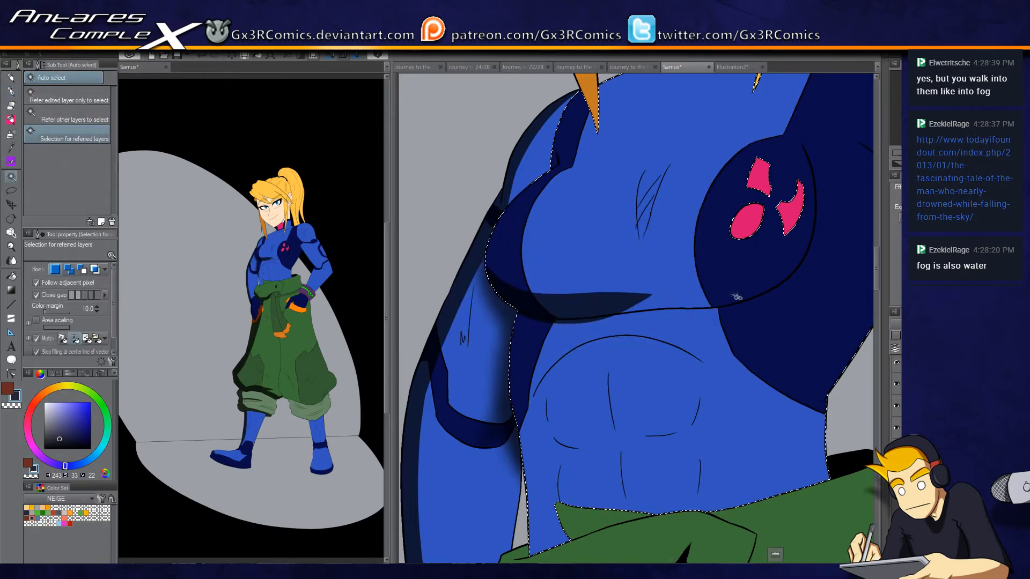
# Step: Extend the chest shadow towards the emblem panel and paint a second shadow band just below the chest line
pyautogui.moveTo(515, 314); pyautogui.dragTo(725, 309)
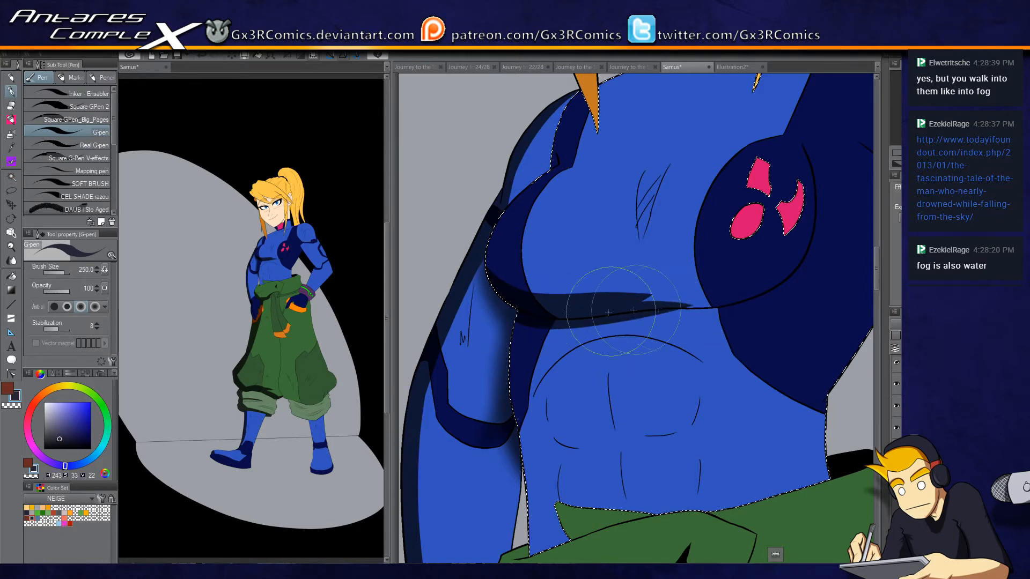
pyautogui.moveTo(523, 305); pyautogui.dragTo(745, 308)
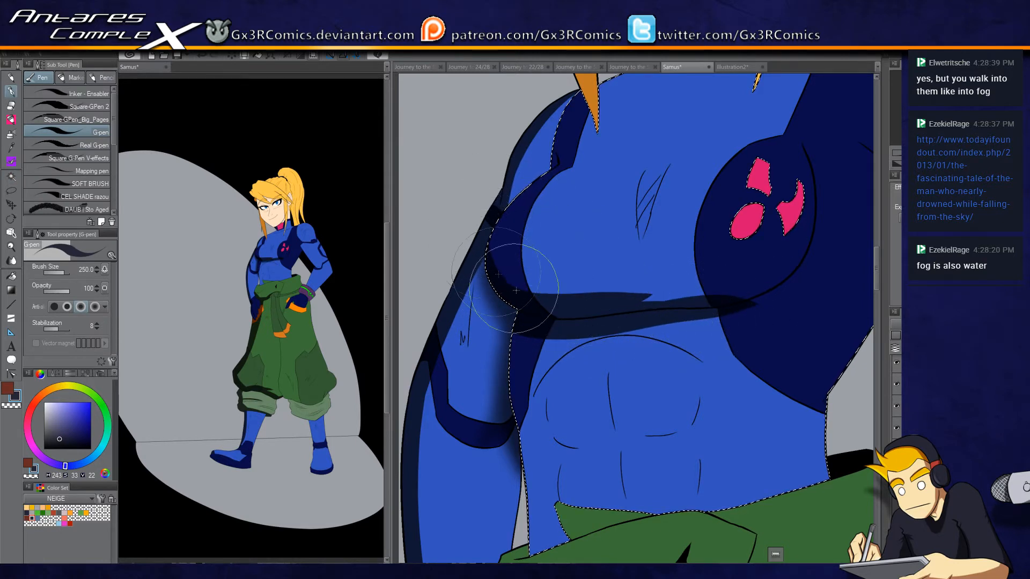
pyautogui.moveTo(499, 252)
pyautogui.mouseDown()
pyautogui.moveTo(600, 307)
pyautogui.moveTo(652, 263)
pyautogui.moveTo(528, 292)
pyautogui.moveTo(703, 301)
pyautogui.moveTo(522, 292)
pyautogui.moveTo(617, 294)
pyautogui.moveTo(566, 333)
pyautogui.mouseUp()
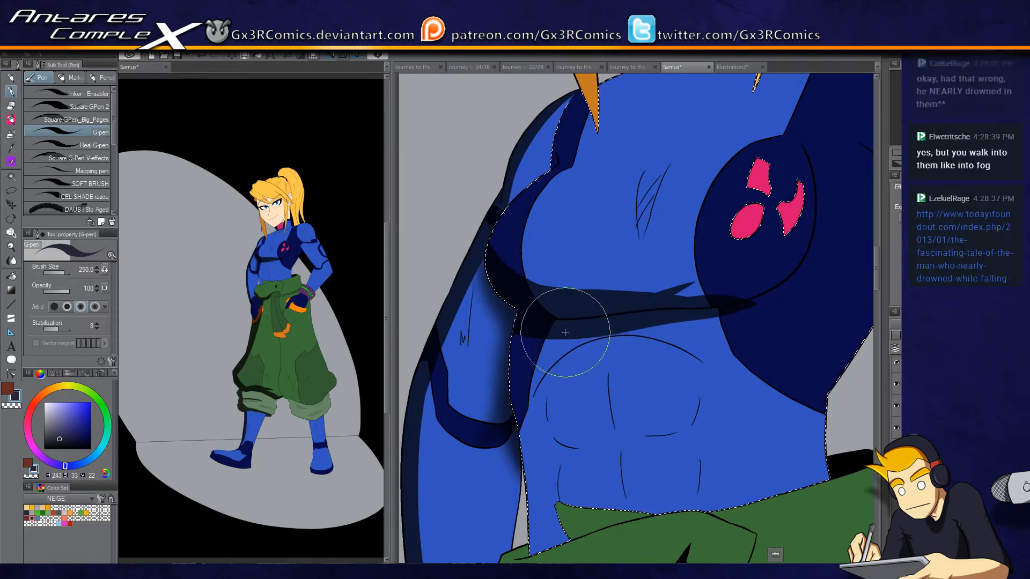
pyautogui.moveTo(682, 295); pyautogui.dragTo(591, 306)
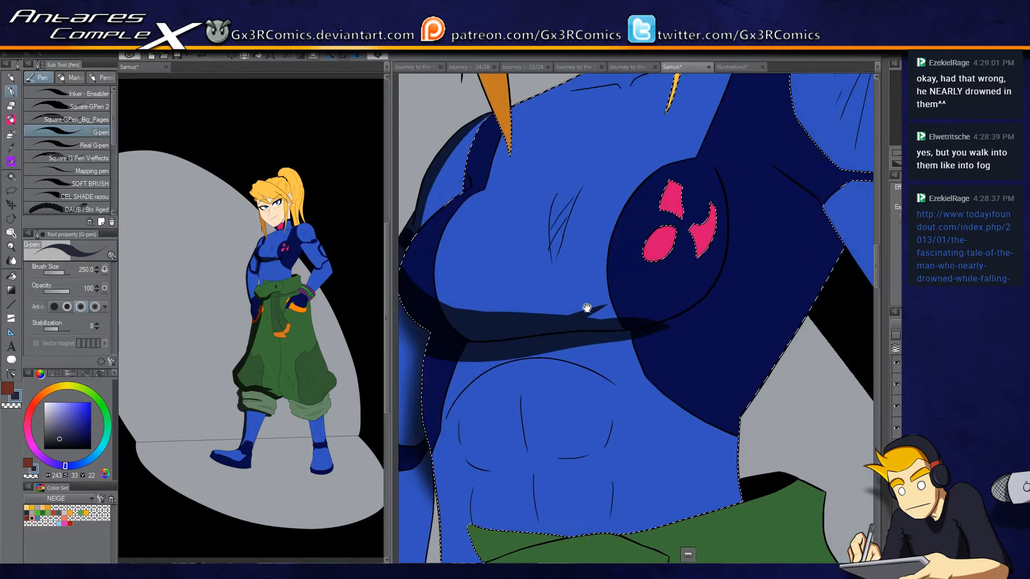
# Step: Continue the chest shadow around the emblem panel's lower curve and paint the torso's shaded side down to the waist wrap
pyautogui.moveTo(476, 316)
pyautogui.mouseDown()
pyautogui.moveTo(671, 307)
pyautogui.moveTo(639, 291)
pyautogui.moveTo(575, 317)
pyautogui.moveTo(622, 316)
pyautogui.moveTo(716, 249)
pyautogui.moveTo(632, 326)
pyautogui.moveTo(721, 248)
pyautogui.moveTo(674, 317)
pyautogui.moveTo(636, 332)
pyautogui.moveTo(716, 255)
pyautogui.moveTo(654, 323)
pyautogui.moveTo(721, 235)
pyautogui.moveTo(709, 271)
pyautogui.mouseUp()
pyautogui.press('c')
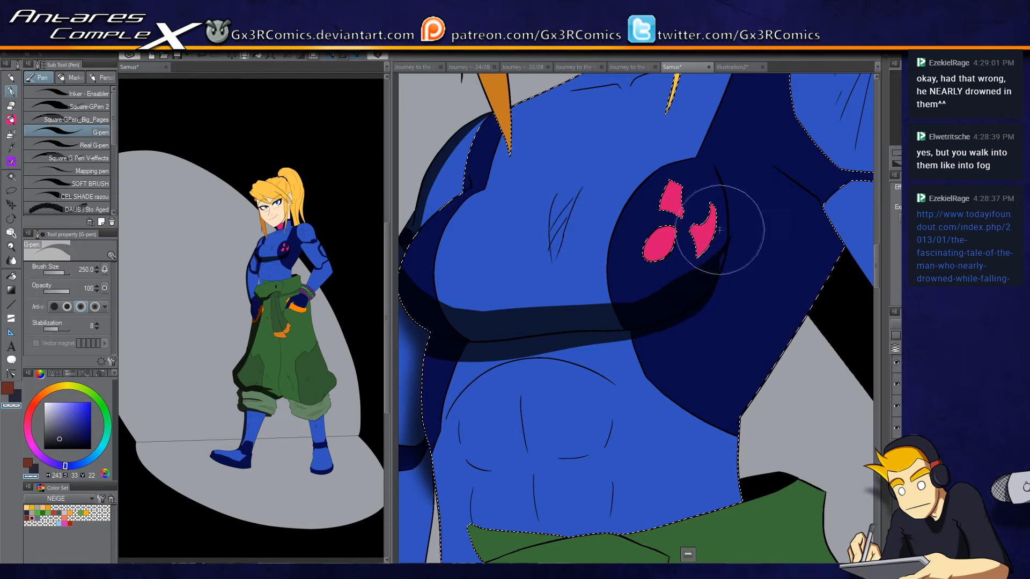
pyautogui.press('c')
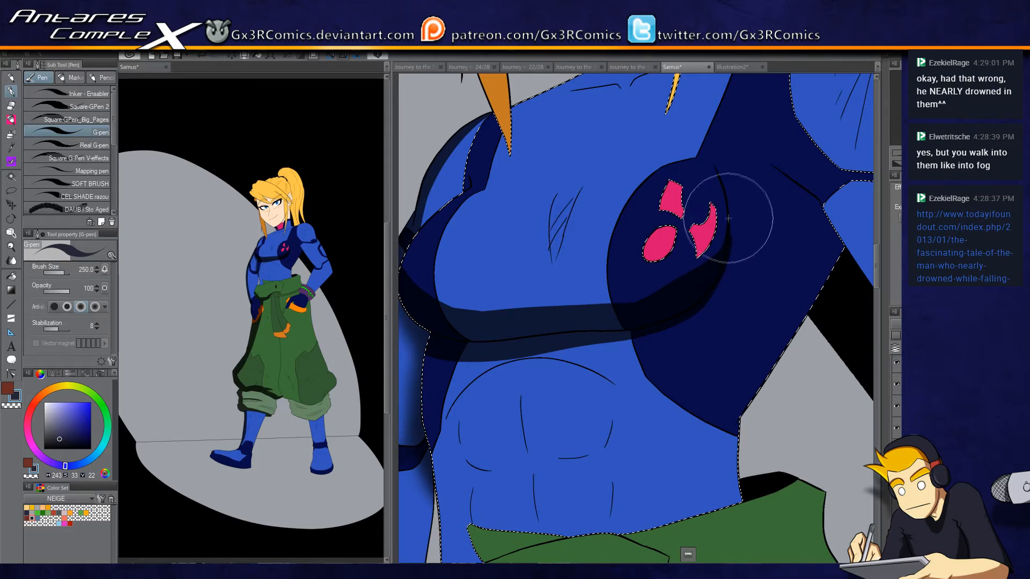
pyautogui.moveTo(620, 361); pyautogui.dragTo(702, 263)
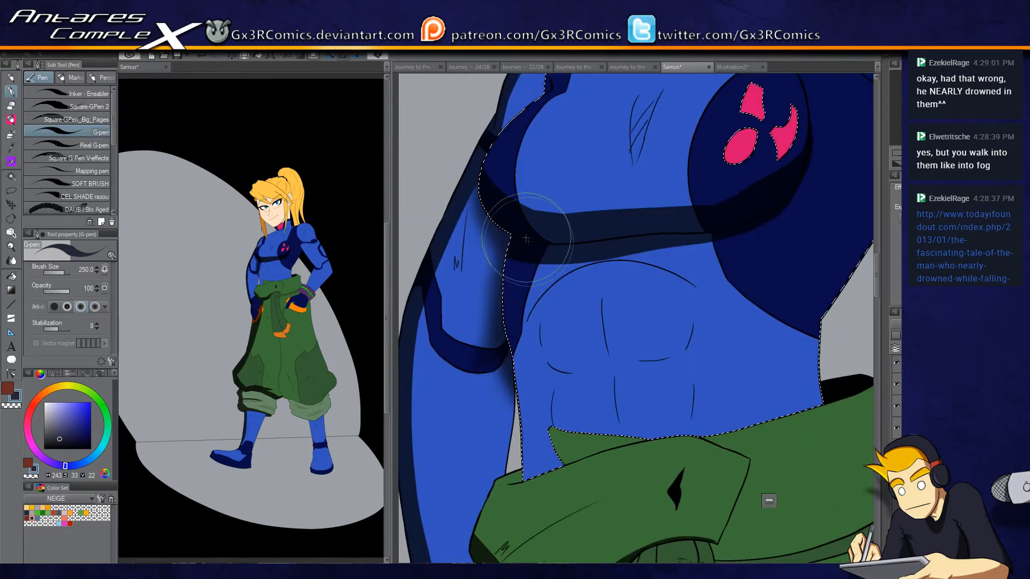
pyautogui.moveTo(522, 255)
pyautogui.mouseDown()
pyautogui.moveTo(518, 539)
pyautogui.moveTo(489, 237)
pyautogui.moveTo(550, 462)
pyautogui.mouseUp()
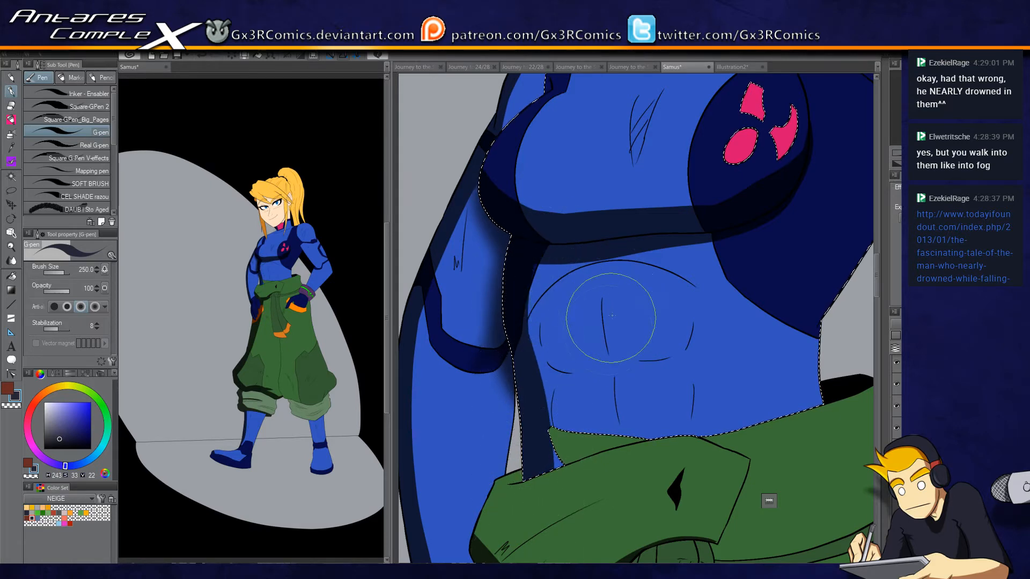
# Step: Thicken the upper central abdominal line with shadow and join it in a curve to the horizontal muscle crease
pyautogui.scroll(2, 563, 317)
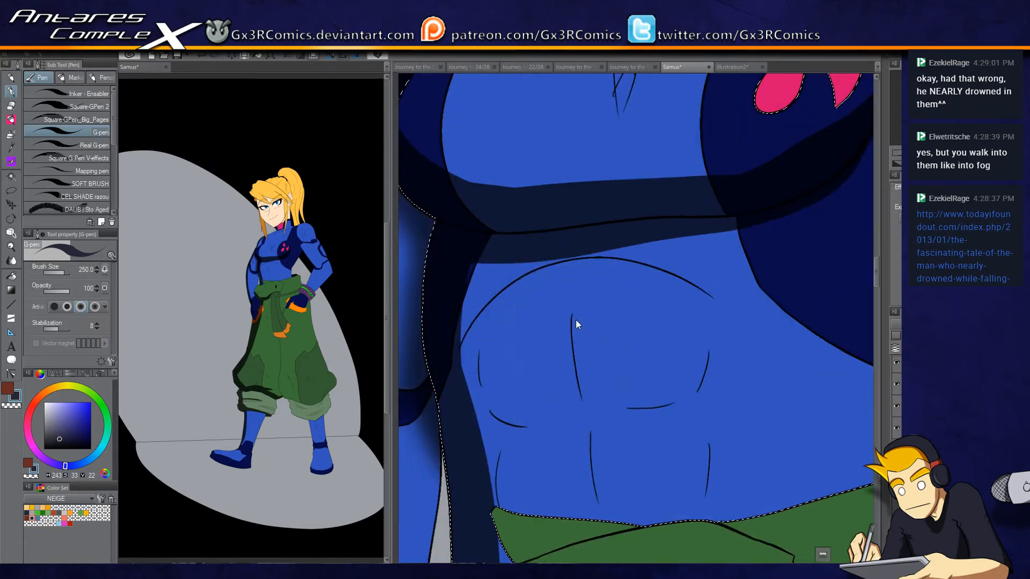
pyautogui.moveTo(605, 412); pyautogui.dragTo(577, 275)
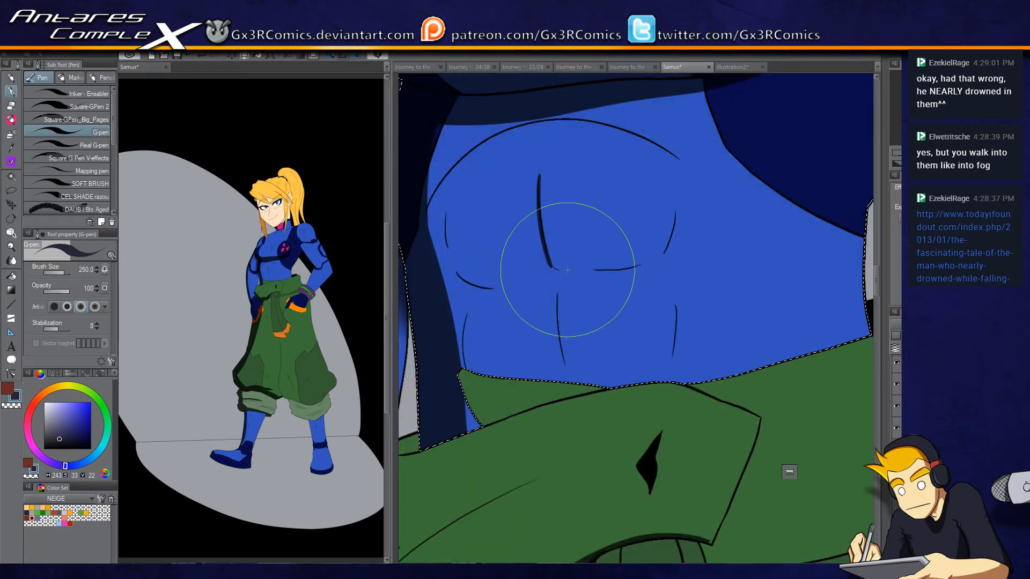
pyautogui.moveTo(553, 266); pyautogui.dragTo(641, 264)
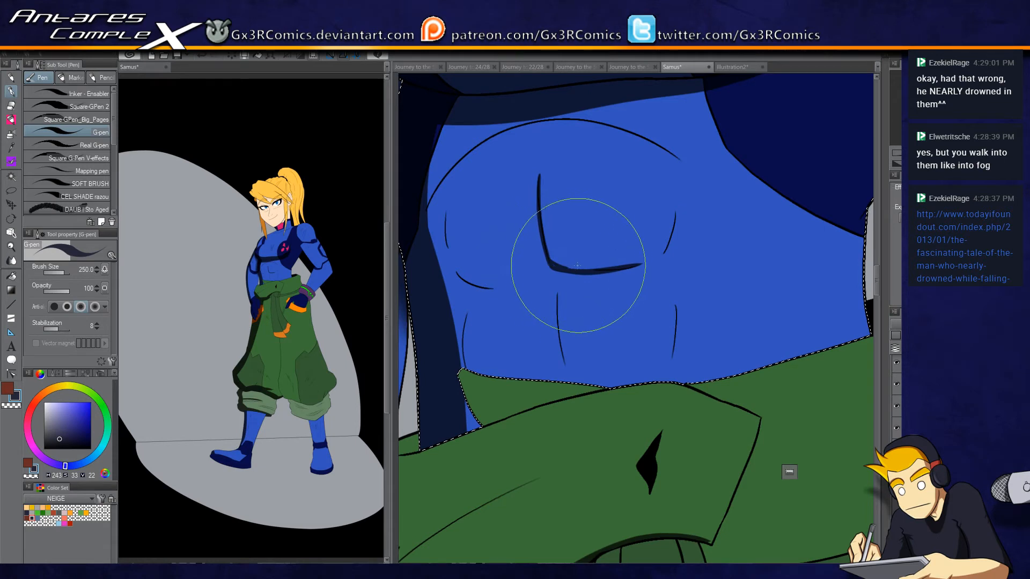
pyautogui.moveTo(558, 266); pyautogui.dragTo(650, 262)
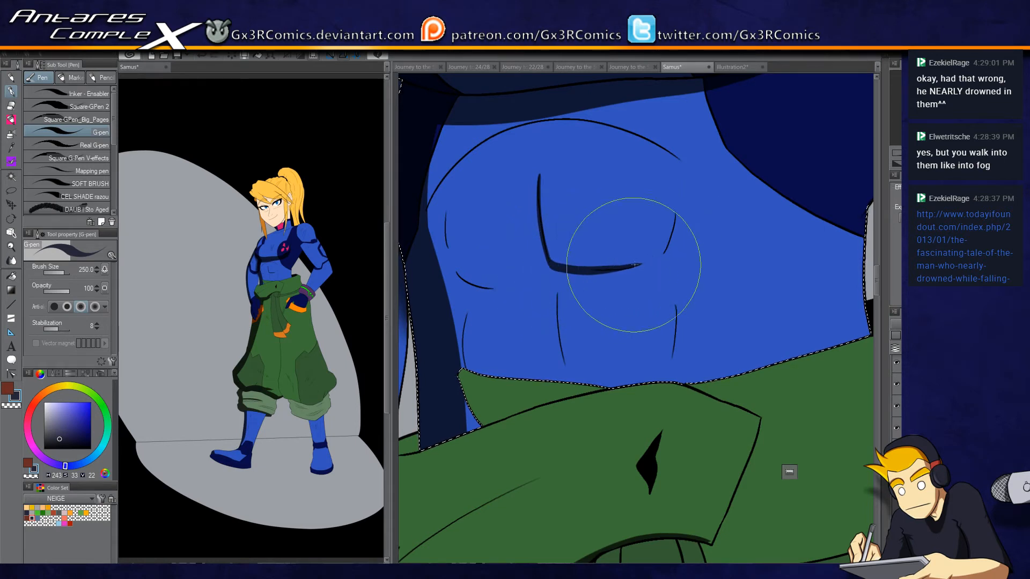
# Step: Paint shadow lines along the abdominal creases on the shaded side and trim the side shadow beside the waist wrap
pyautogui.moveTo(447, 203); pyautogui.dragTo(454, 263)
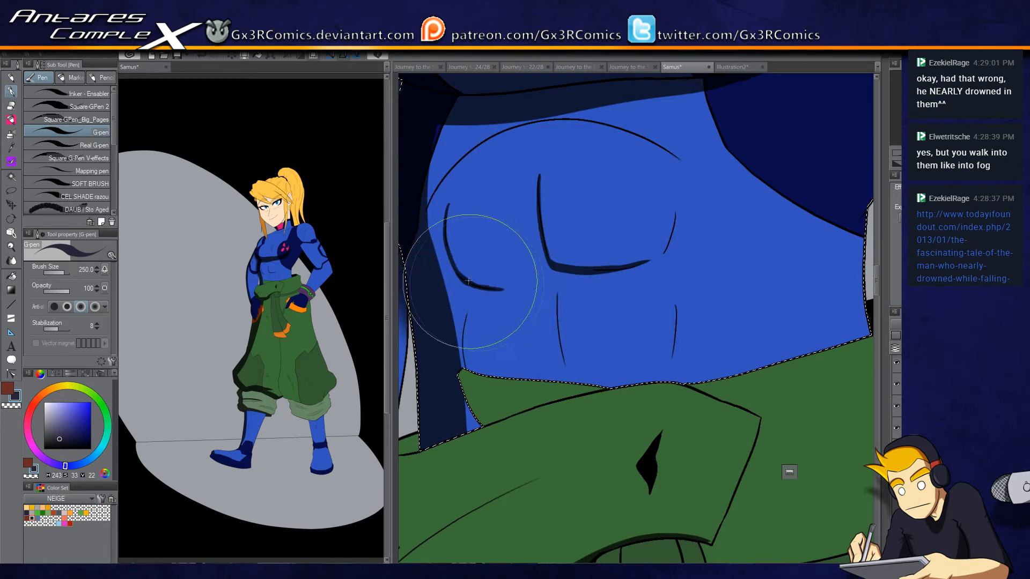
pyautogui.moveTo(464, 280)
pyautogui.mouseDown()
pyautogui.moveTo(529, 290)
pyautogui.moveTo(459, 216)
pyautogui.mouseUp()
pyautogui.moveTo(471, 305); pyautogui.dragTo(466, 335)
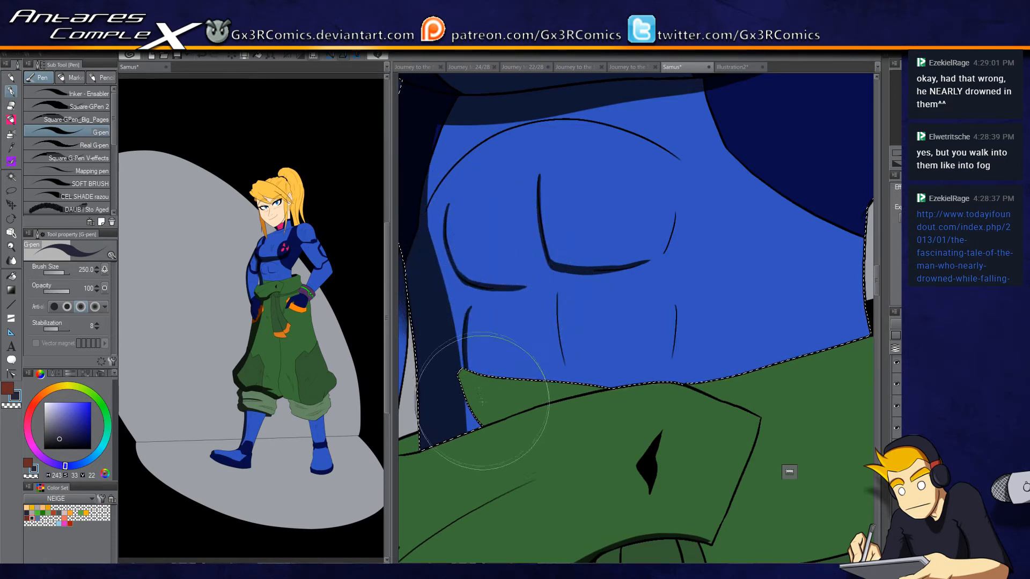
pyautogui.press('c')
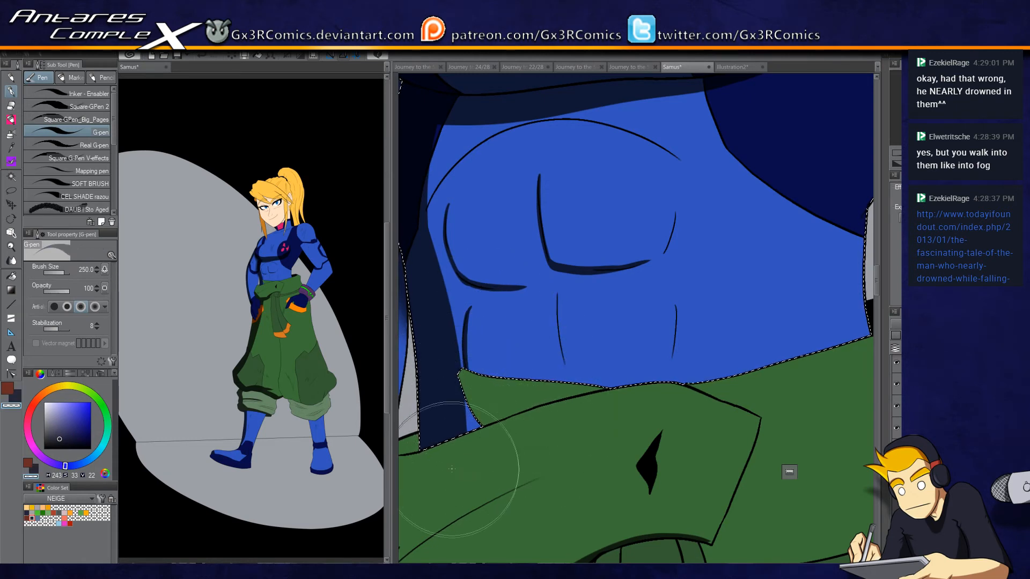
pyautogui.press('c')
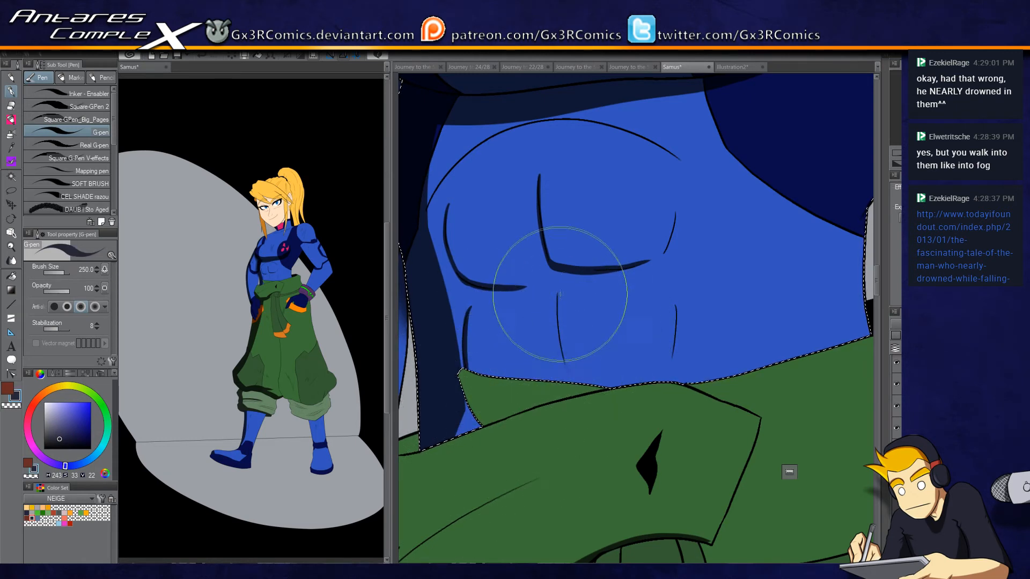
# Step: Paint the lower central abdominal line, then lasso it and transform it so it reaches the waist wrap
pyautogui.moveTo(559, 332); pyautogui.dragTo(562, 382)
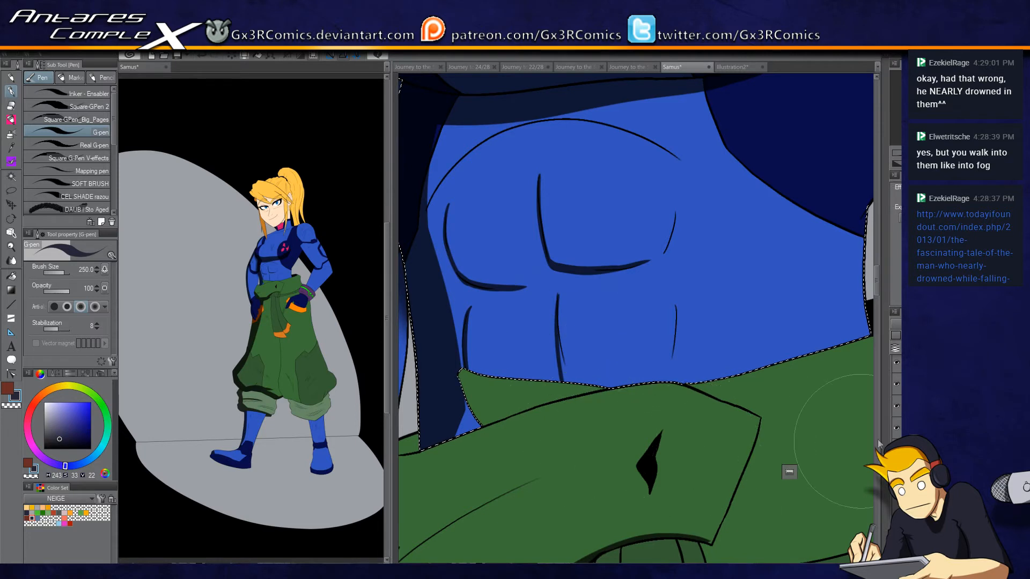
pyautogui.press('m')
pyautogui.click(571, 301)
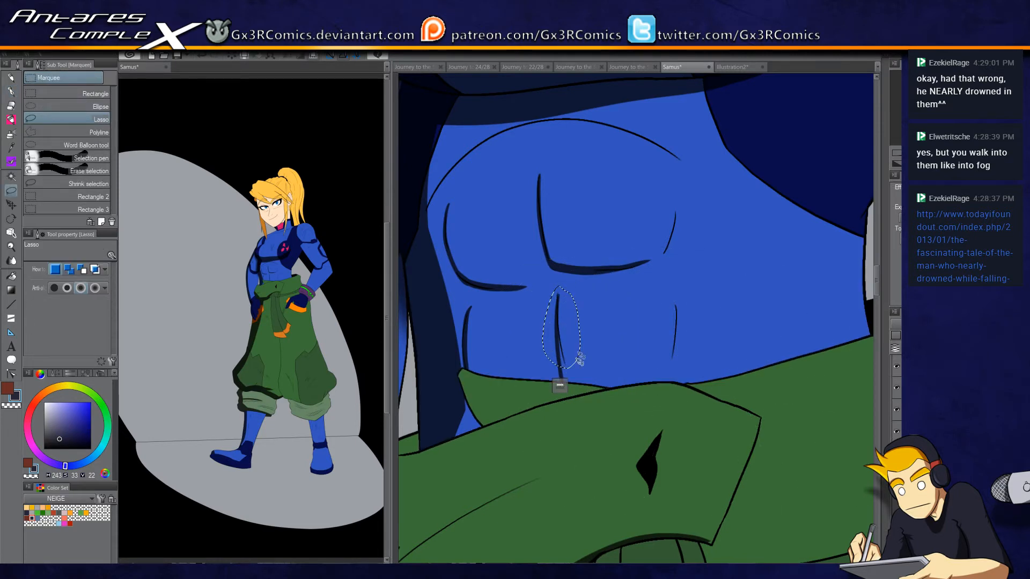
pyautogui.hotkey('ctrl', 't')
pyautogui.moveTo(562, 370); pyautogui.dragTo(559, 382)
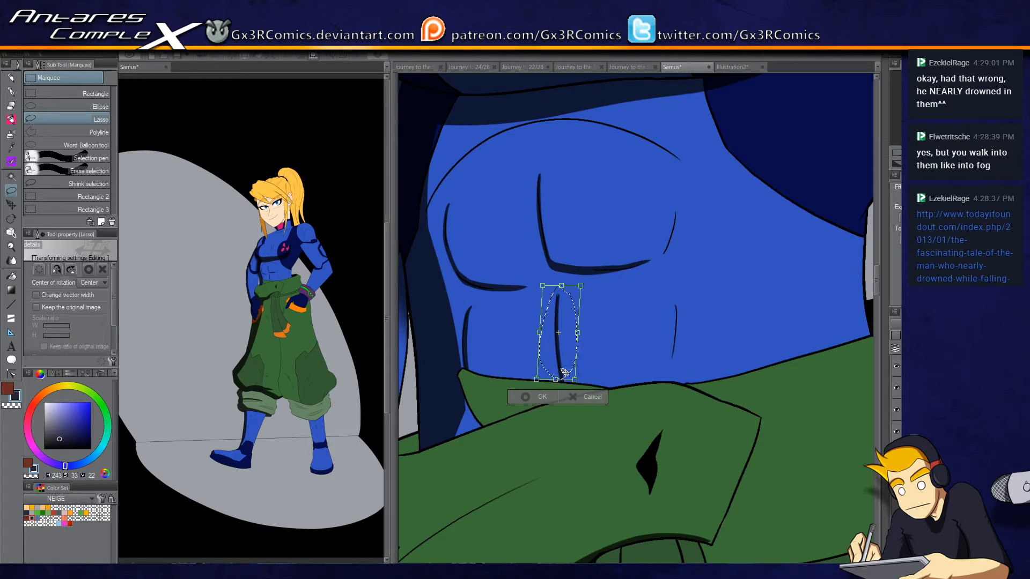
pyautogui.click(557, 396)
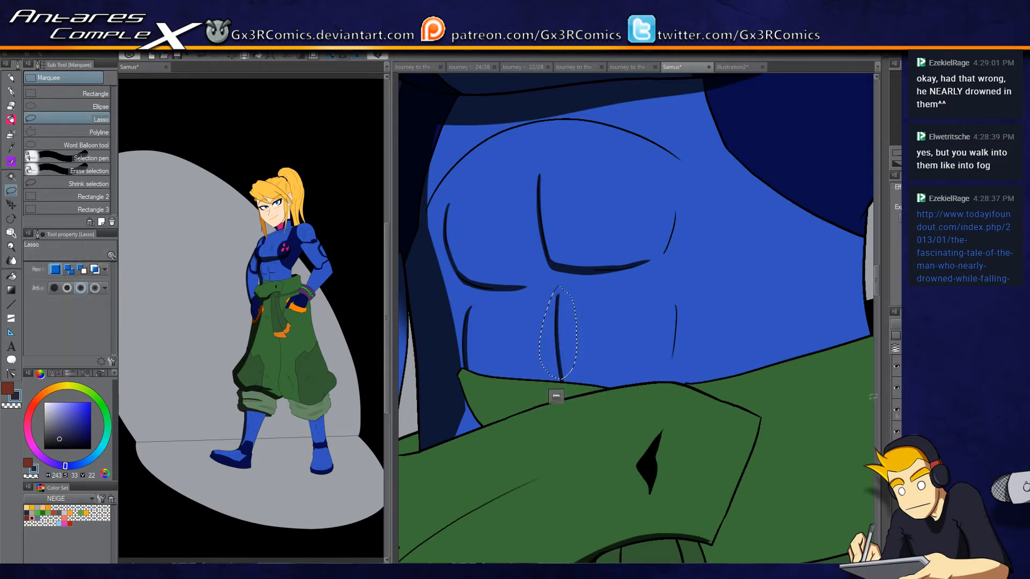
# Step: Reselect the abdomen and thicken the lower abdominal line on the lit side, undoing a stroke on the crease above it
pyautogui.hotkey('ctrl', 'd')
pyautogui.press('w')
pyautogui.click(593, 293)
pyautogui.press('p')
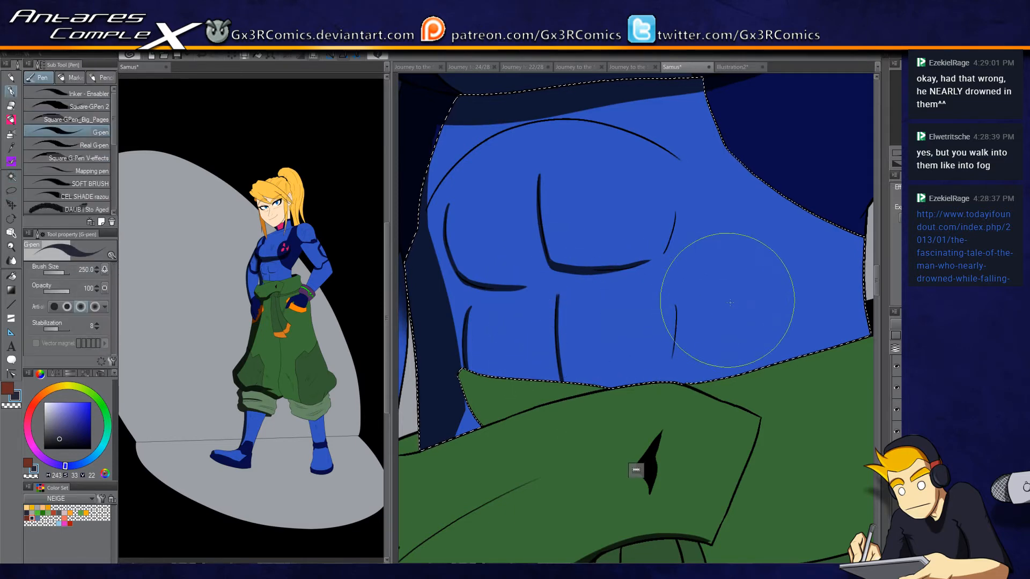
pyautogui.moveTo(683, 315)
pyautogui.mouseDown()
pyautogui.moveTo(654, 308)
pyautogui.moveTo(635, 411)
pyautogui.mouseUp()
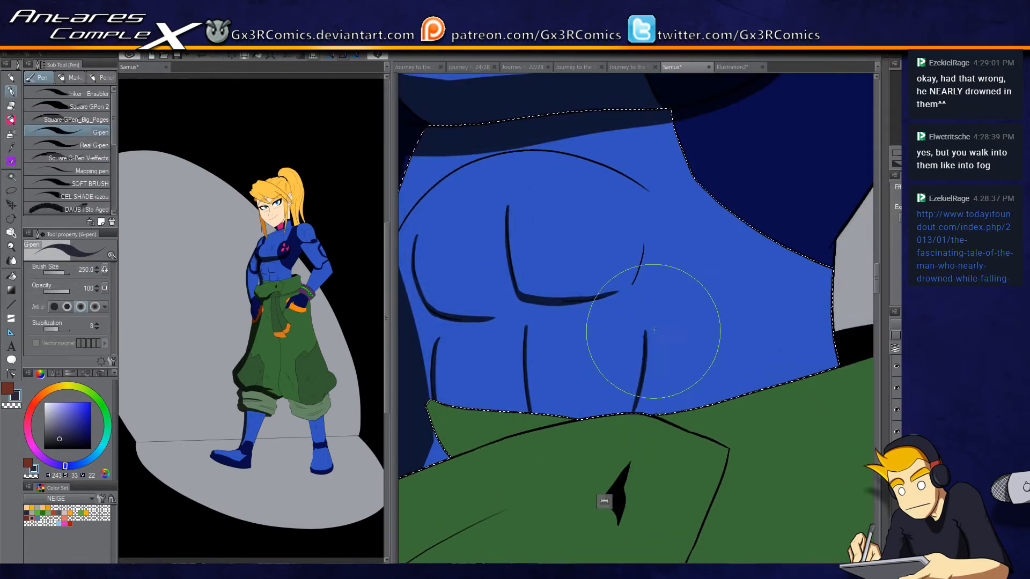
pyautogui.moveTo(633, 282); pyautogui.dragTo(648, 215)
pyautogui.hotkey('ctrl', 'z')
# Step: Thicken the curved rib line above the abdominal muscles with a tapered shadow, undoing the unsatisfactory strokes
pyautogui.moveTo(597, 265); pyautogui.dragTo(687, 278)
pyautogui.moveTo(739, 205)
pyautogui.mouseDown()
pyautogui.moveTo(545, 199)
pyautogui.moveTo(484, 299)
pyautogui.mouseUp()
pyautogui.hotkey('ctrl', 'z')
pyautogui.moveTo(484, 255); pyautogui.dragTo(652, 164)
pyautogui.hotkey('ctrl', 'z')
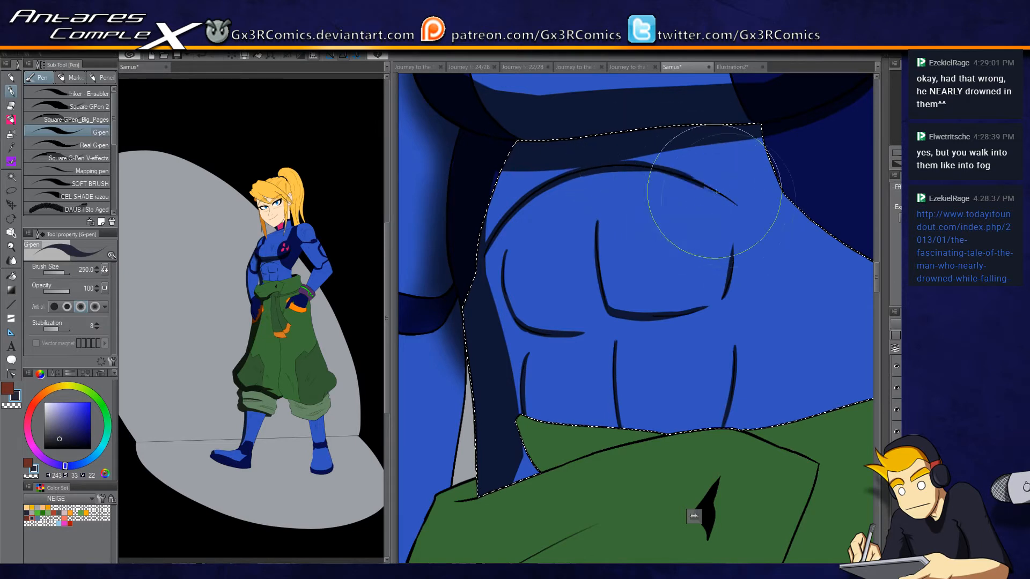
# Step: Thicken the tapering end of the rib line on the lit side and add the torso's dark side panel to the selection
pyautogui.moveTo(669, 184); pyautogui.dragTo(736, 203)
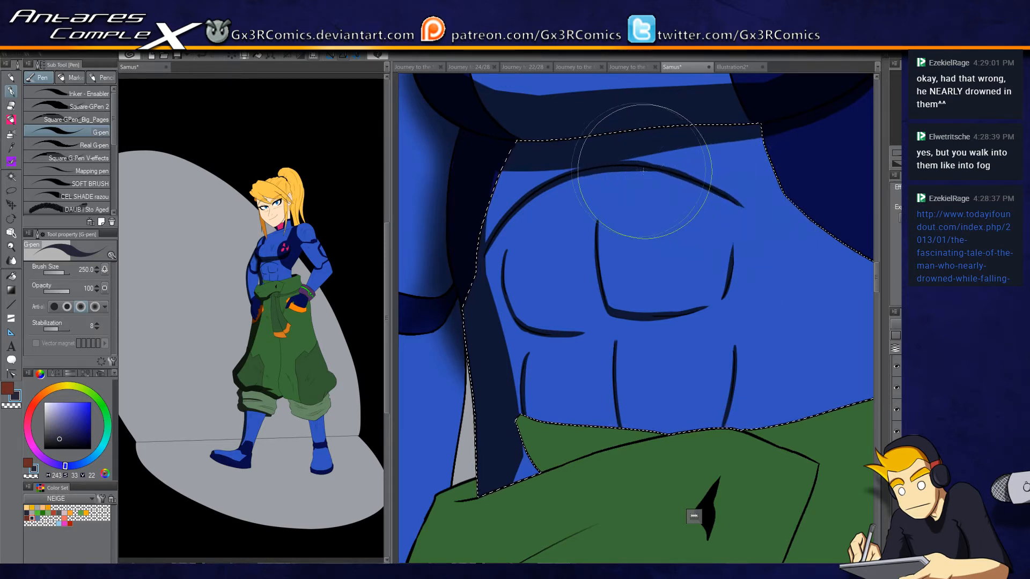
pyautogui.moveTo(665, 173); pyautogui.dragTo(742, 209)
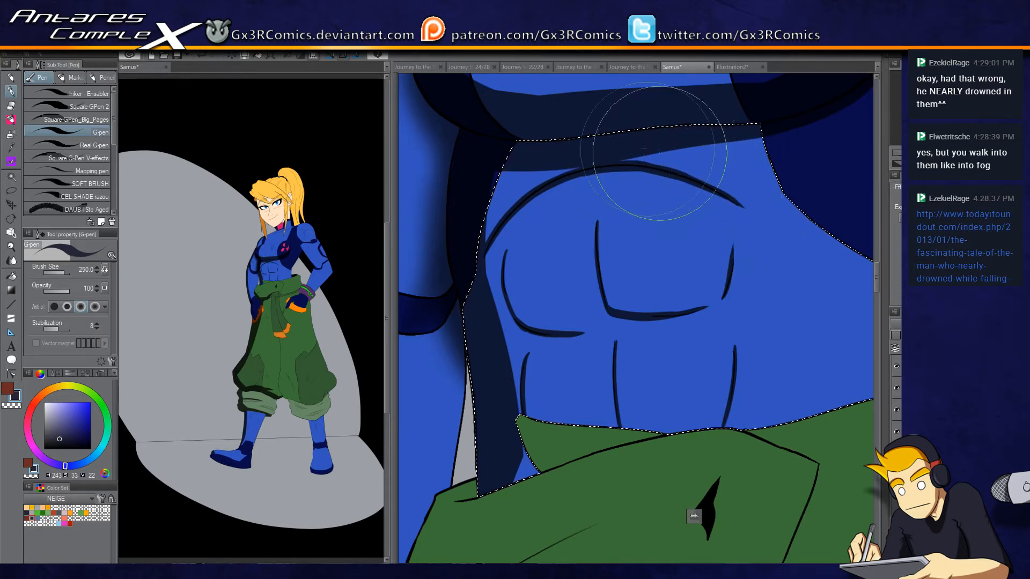
pyautogui.press('w')
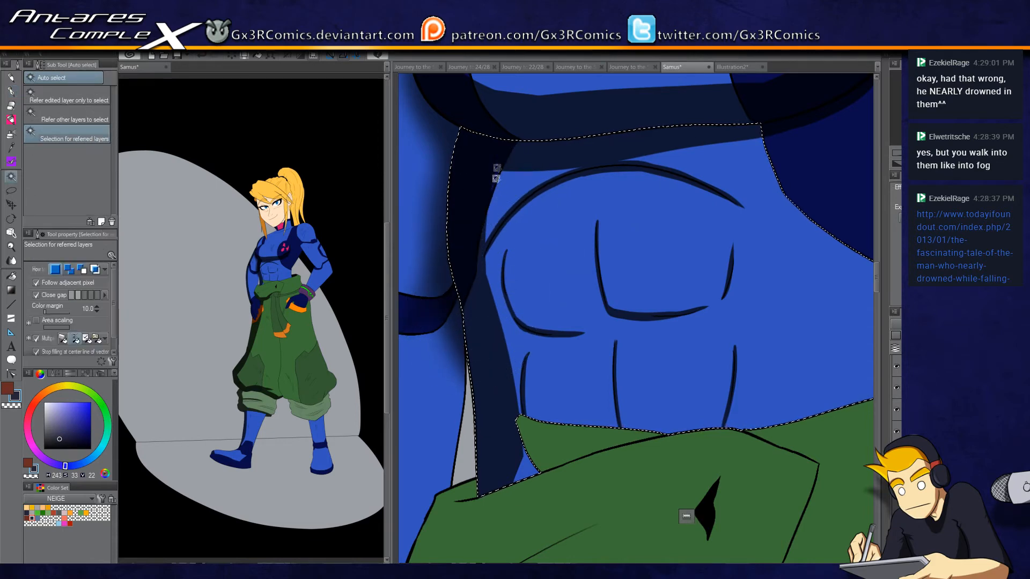
pyautogui.press('p')
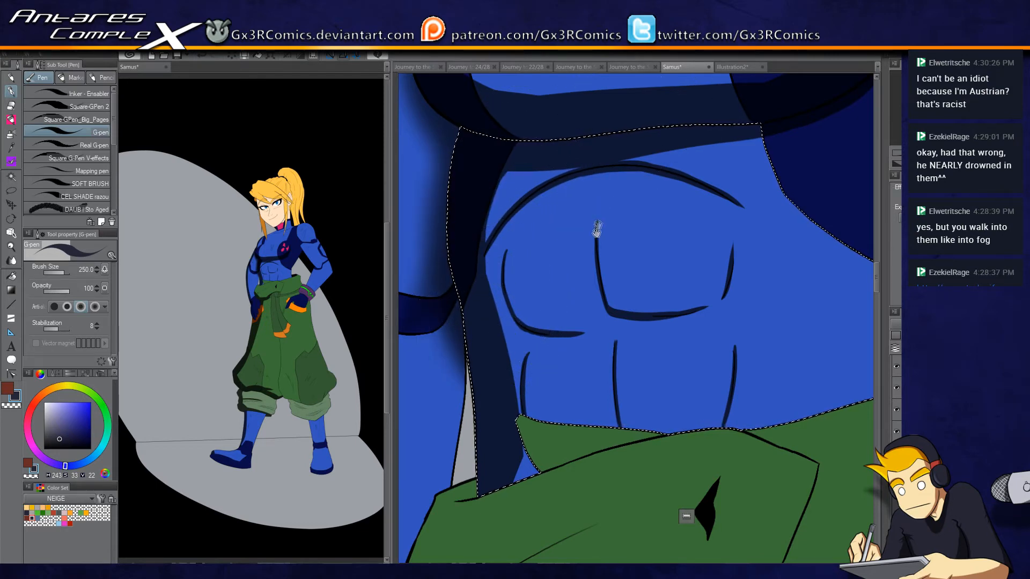
# Step: Add the chest and its dark side section to the selection and refine the shadow beneath the bust
pyautogui.moveTo(598, 224); pyautogui.dragTo(558, 289)
pyautogui.press('w')
pyautogui.moveTo(506, 207); pyautogui.dragTo(585, 275)
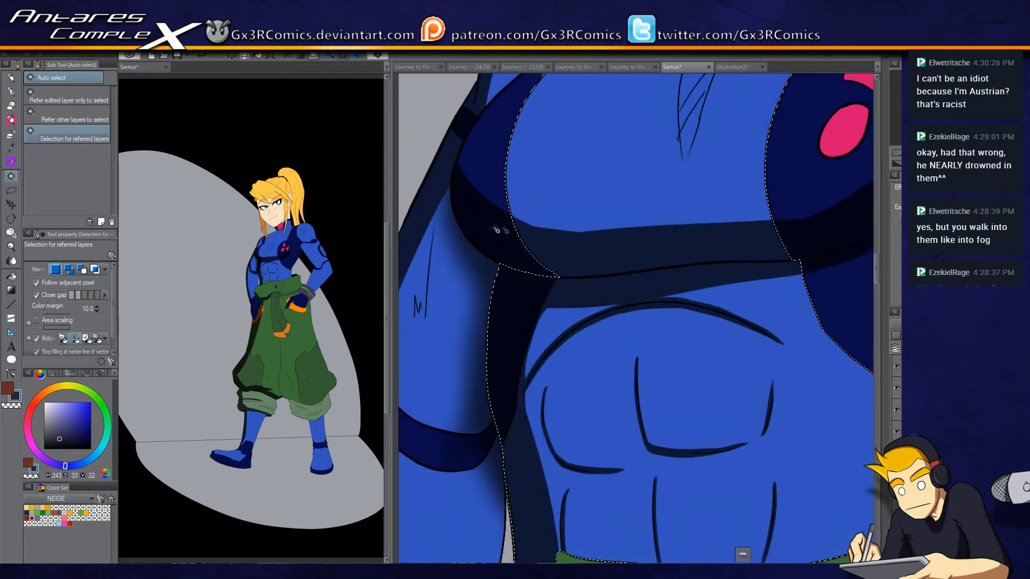
pyautogui.press('o')
pyautogui.press('p')
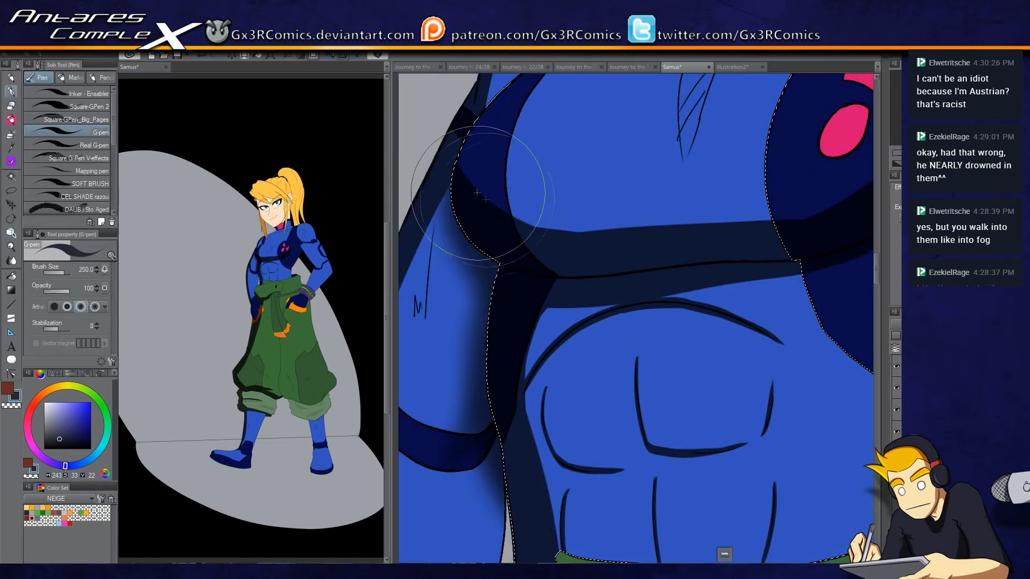
pyautogui.moveTo(548, 234)
pyautogui.mouseDown()
pyautogui.moveTo(524, 221)
pyautogui.moveTo(666, 207)
pyautogui.moveTo(494, 219)
pyautogui.moveTo(778, 222)
pyautogui.mouseUp()
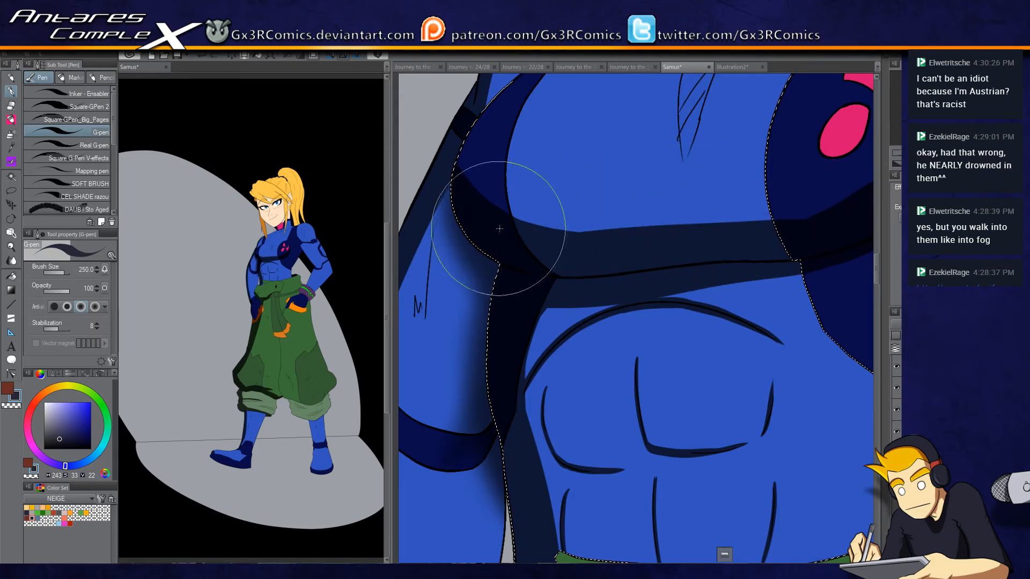
pyautogui.moveTo(609, 299); pyautogui.dragTo(580, 188)
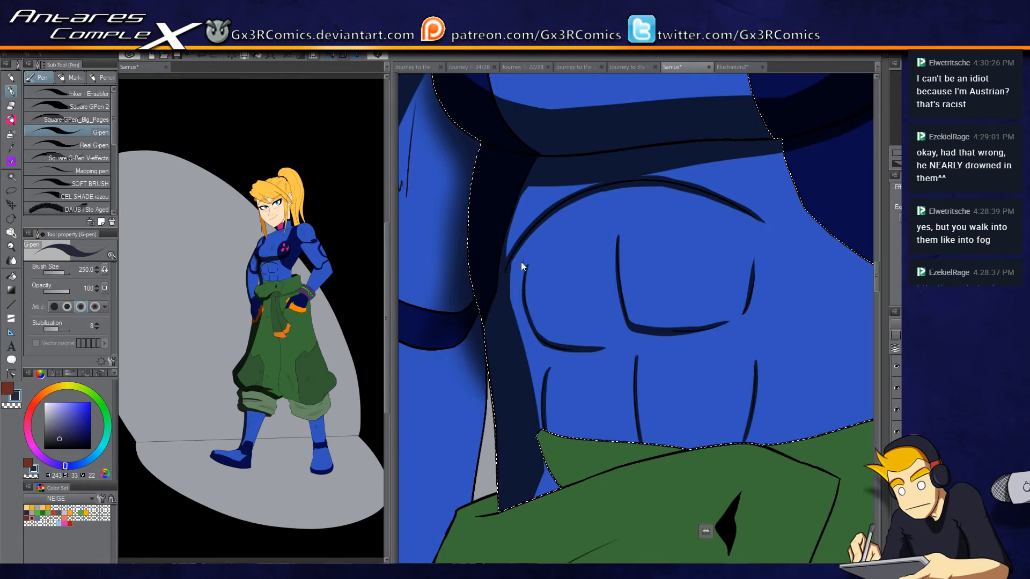
pyautogui.scroll(6, 614, 257)
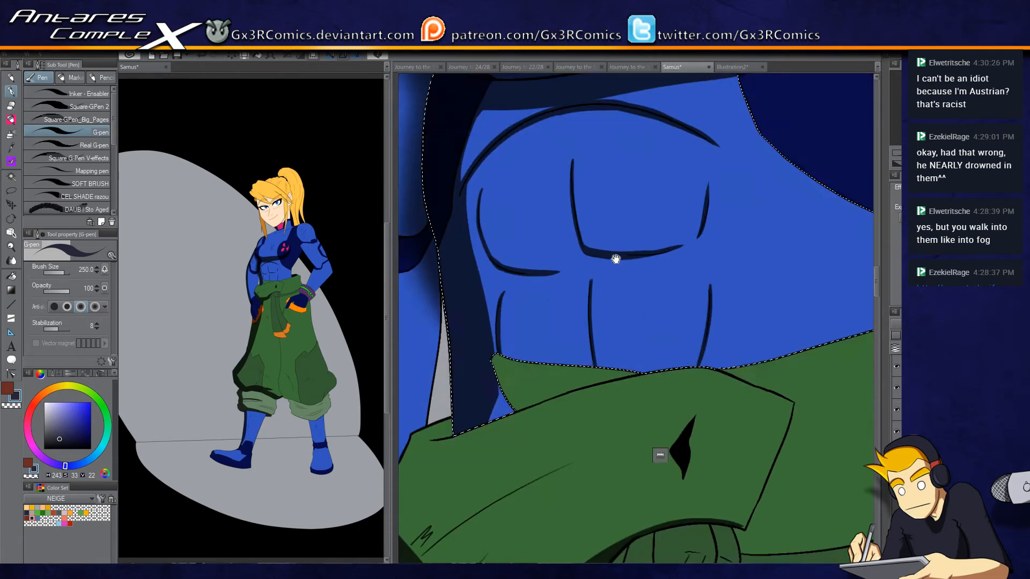
# Step: Select the lit-side torso panel and upper arm, and paint shadows on the armpit crease and the arm's inner edge
pyautogui.press('w')
pyautogui.click(641, 341)
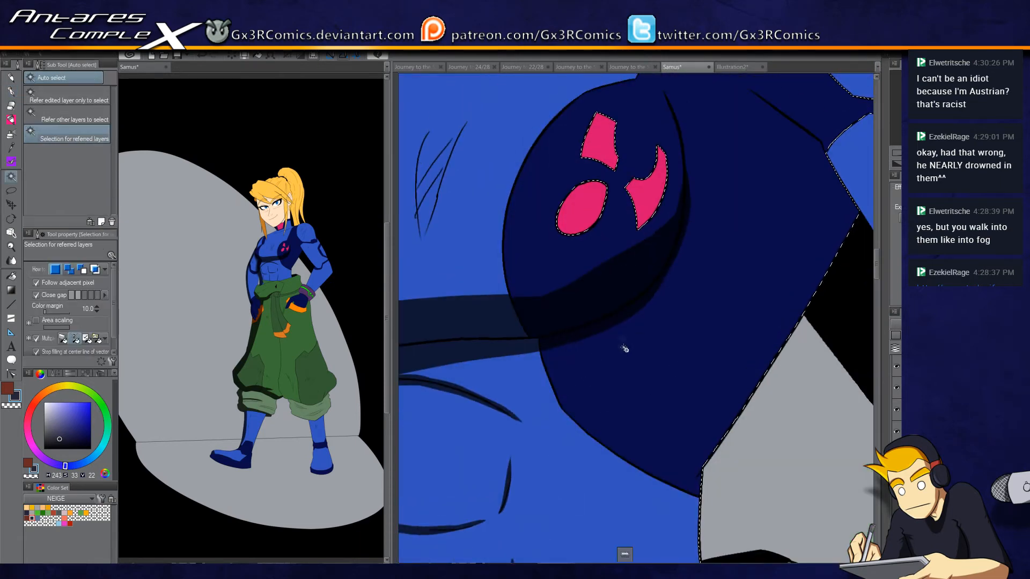
pyautogui.moveTo(599, 217); pyautogui.dragTo(442, 360)
pyautogui.click(566, 263)
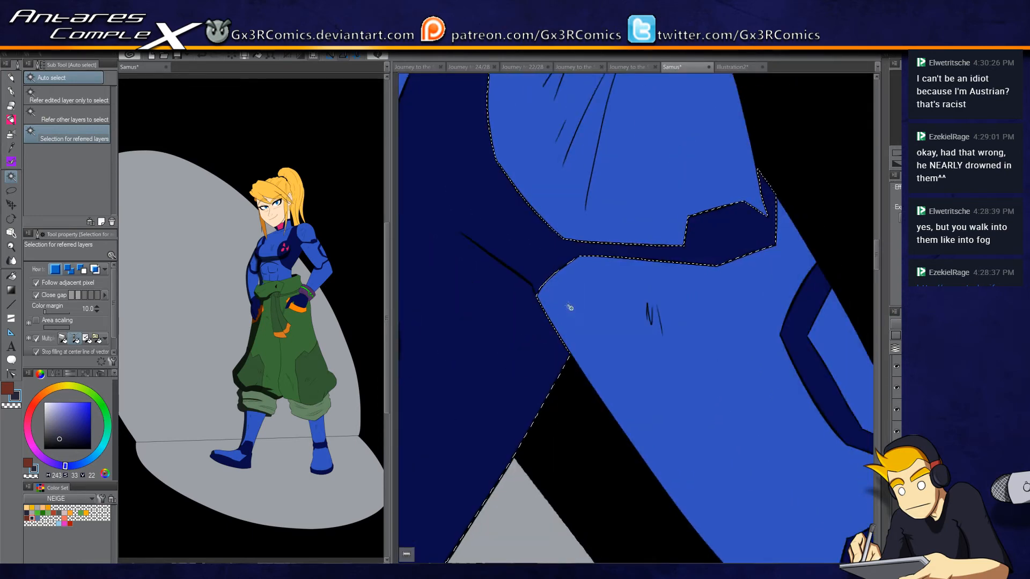
pyautogui.press('p')
pyautogui.moveTo(440, 217); pyautogui.dragTo(582, 366)
pyautogui.moveTo(540, 297); pyautogui.dragTo(710, 536)
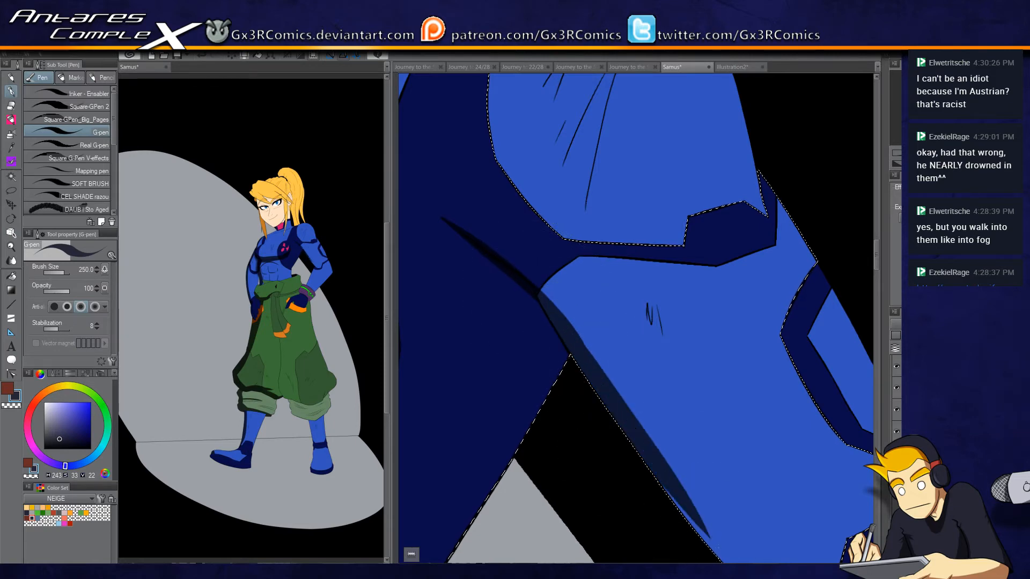
# Step: Widen the shadow along the upper arm's inner edge and extend it down to the elbow band
pyautogui.scroll(-1, 607, 372)
pyautogui.moveTo(635, 363); pyautogui.dragTo(529, 265)
pyautogui.moveTo(534, 322); pyautogui.dragTo(591, 402)
pyautogui.moveTo(448, 196); pyautogui.dragTo(567, 359)
pyautogui.moveTo(454, 214); pyautogui.dragTo(566, 395)
pyautogui.moveTo(447, 191); pyautogui.dragTo(601, 432)
pyautogui.moveTo(479, 236); pyautogui.dragTo(527, 282)
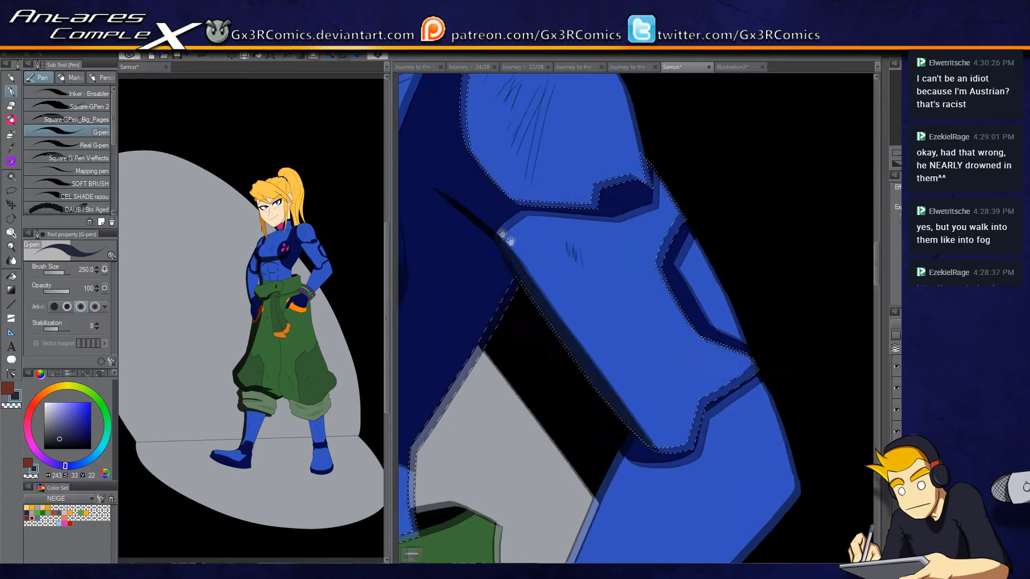
pyautogui.moveTo(453, 202)
pyautogui.mouseDown()
pyautogui.moveTo(529, 253)
pyautogui.moveTo(494, 230)
pyautogui.moveTo(489, 252)
pyautogui.moveTo(527, 269)
pyautogui.moveTo(510, 246)
pyautogui.moveTo(547, 322)
pyautogui.moveTo(575, 340)
pyautogui.moveTo(529, 272)
pyautogui.moveTo(617, 368)
pyautogui.mouseUp()
pyautogui.moveTo(706, 513)
pyautogui.mouseDown()
pyautogui.moveTo(510, 244)
pyautogui.moveTo(708, 476)
pyautogui.moveTo(510, 243)
pyautogui.moveTo(581, 339)
pyautogui.mouseUp()
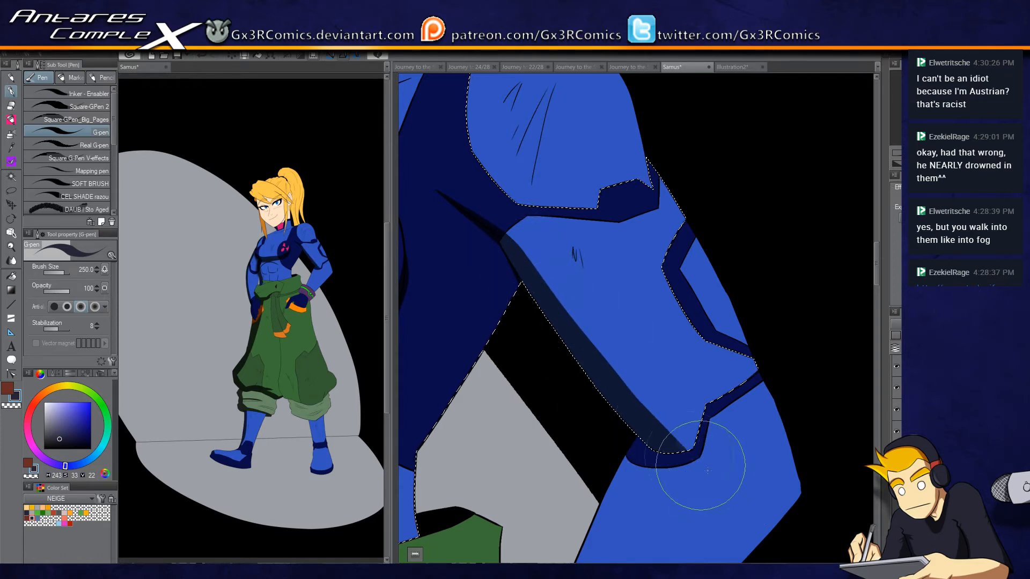
# Step: Select the elbow band and forearm, and paint a shadow across the band and down the forearm's inner edge to the cuff
pyautogui.moveTo(640, 464); pyautogui.dragTo(717, 217)
pyautogui.press('w')
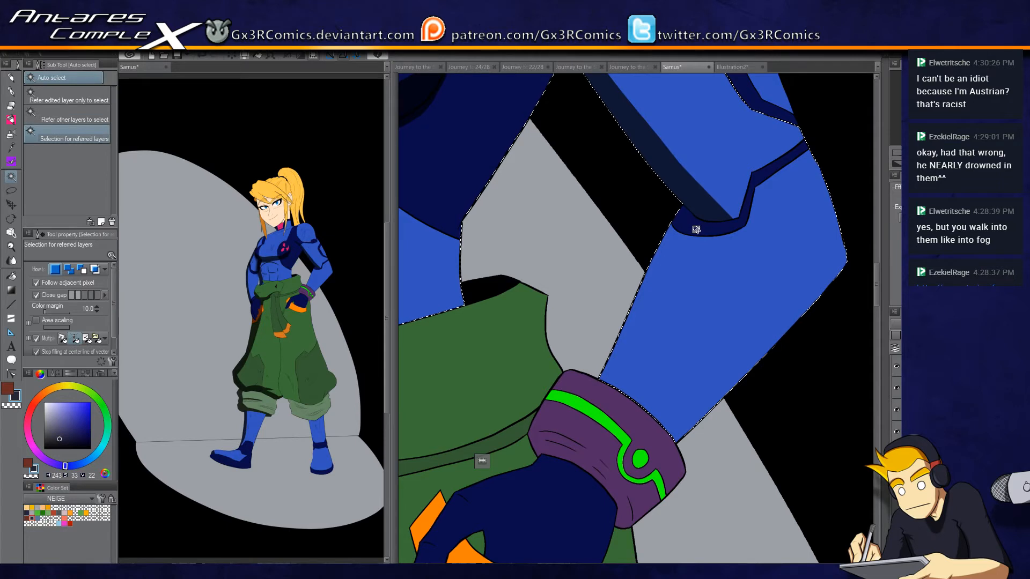
pyautogui.press('p')
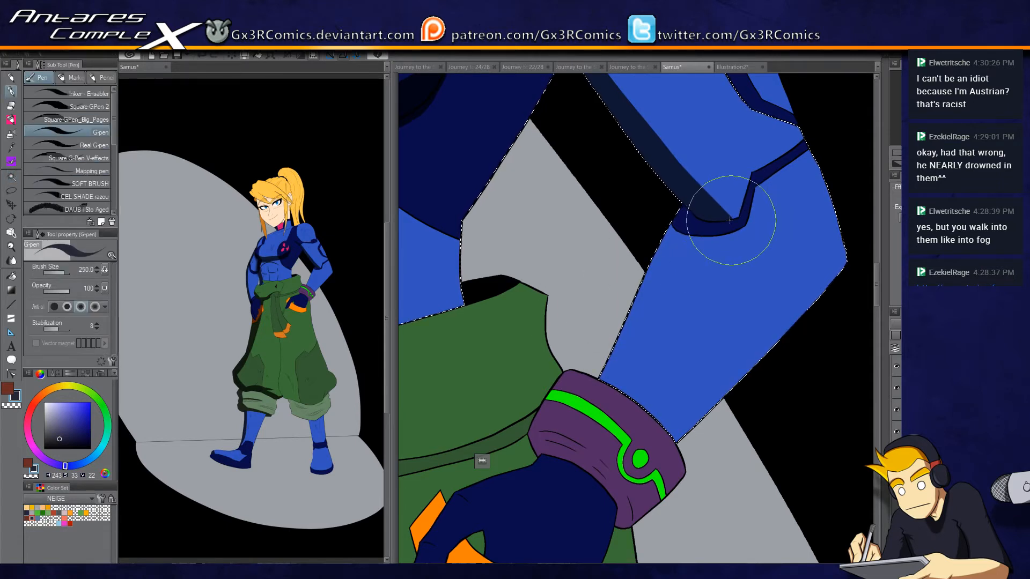
pyautogui.moveTo(714, 234); pyautogui.dragTo(719, 219)
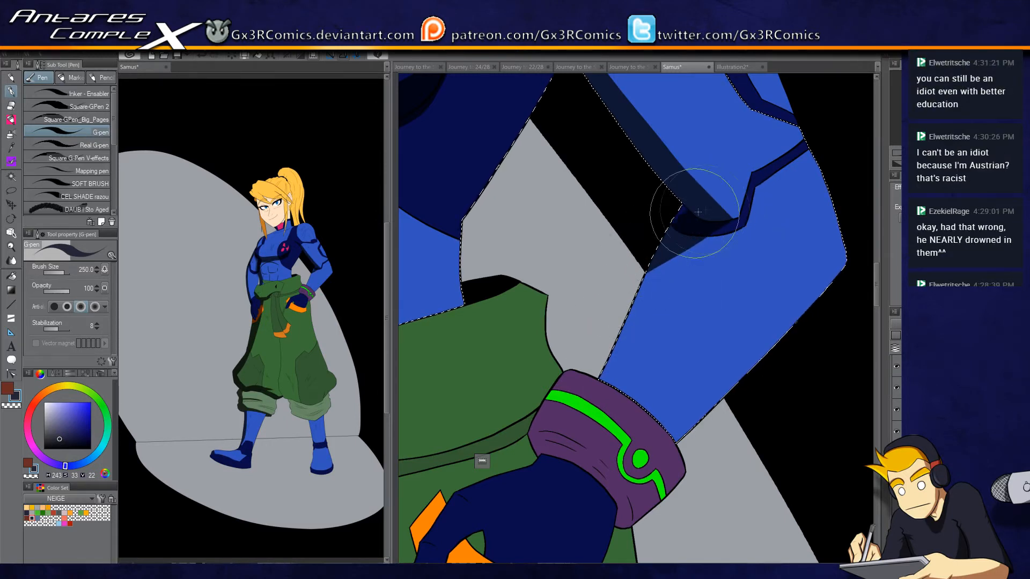
pyautogui.moveTo(705, 218)
pyautogui.mouseDown()
pyautogui.moveTo(691, 244)
pyautogui.moveTo(722, 225)
pyautogui.mouseUp()
pyautogui.moveTo(592, 357)
pyautogui.mouseDown()
pyautogui.moveTo(690, 248)
pyautogui.moveTo(727, 238)
pyautogui.moveTo(730, 217)
pyautogui.mouseUp()
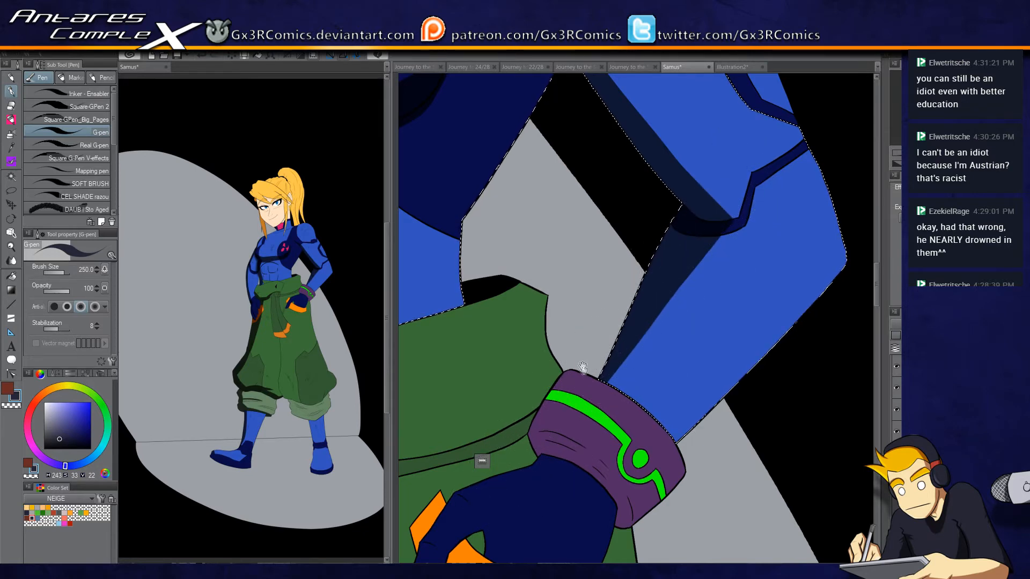
# Step: Refine the inner forearm shadow and paint a thin tapered shadow along the forearm's outer edge above the cuff
pyautogui.moveTo(585, 372); pyautogui.dragTo(596, 294)
pyautogui.moveTo(564, 344); pyautogui.dragTo(622, 369)
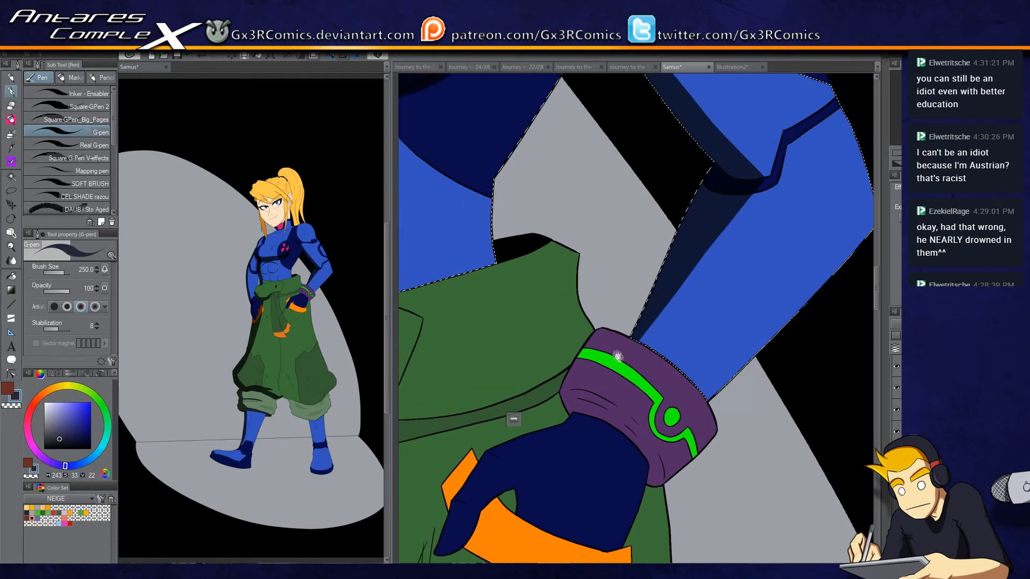
pyautogui.moveTo(635, 310); pyautogui.dragTo(590, 367)
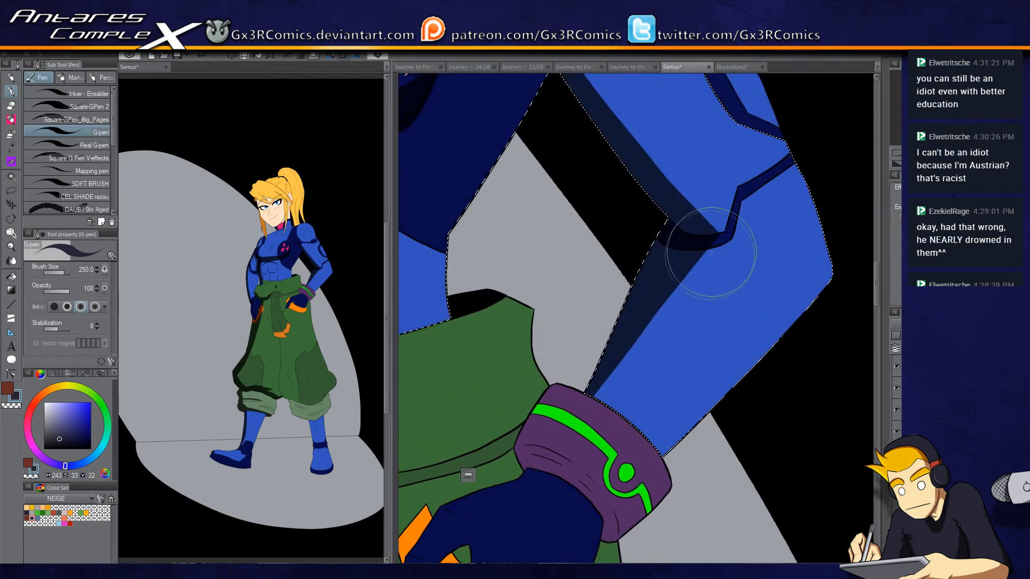
pyautogui.moveTo(716, 239)
pyautogui.mouseDown()
pyautogui.moveTo(673, 330)
pyautogui.moveTo(558, 451)
pyautogui.mouseUp()
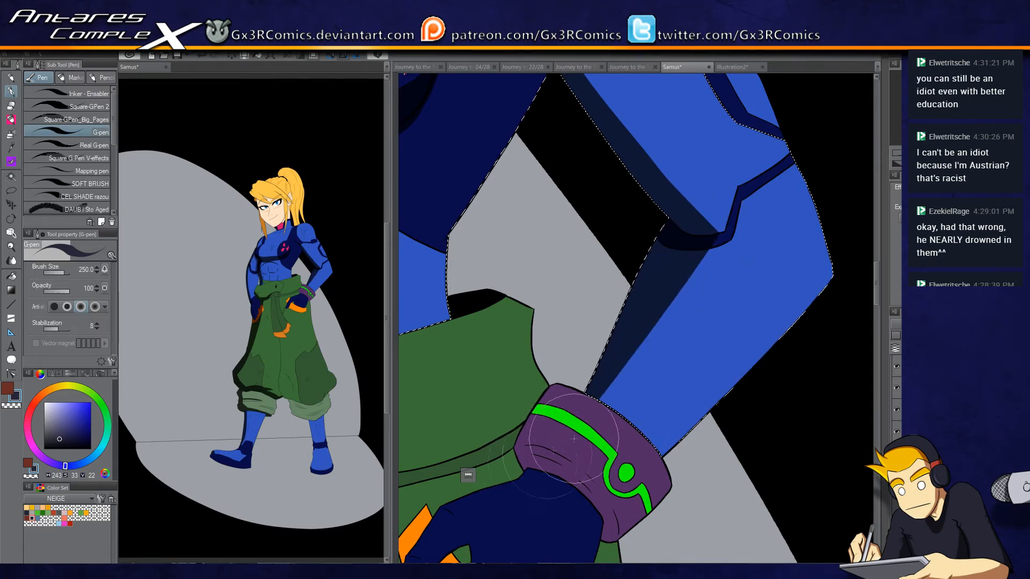
pyautogui.moveTo(645, 452); pyautogui.dragTo(566, 450)
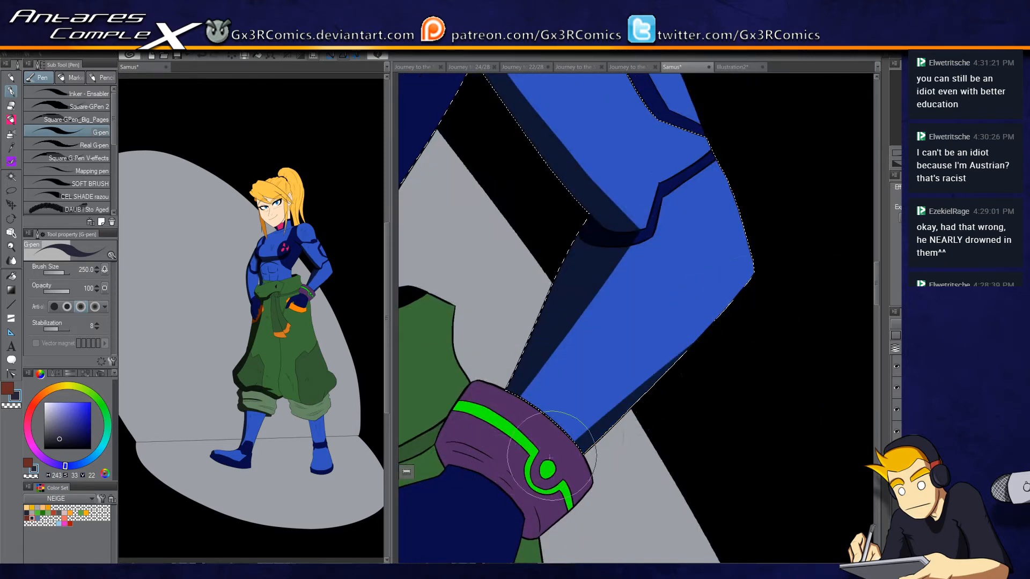
# Step: Select the purple wrist cuff, shade its lower edge around the glove, and add its upper section to the selection
pyautogui.moveTo(520, 475); pyautogui.dragTo(651, 336)
pyautogui.press('w')
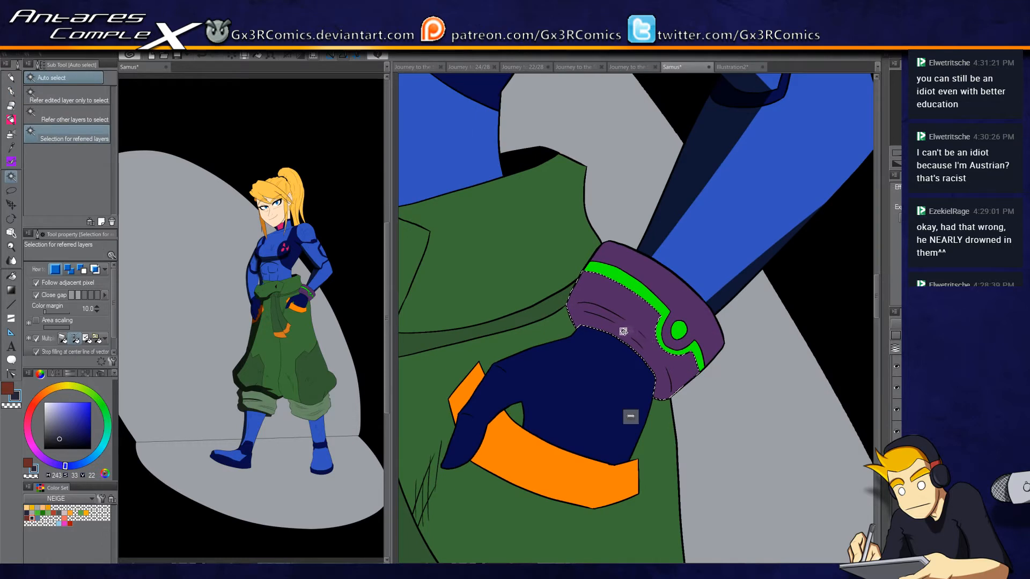
pyautogui.press('p')
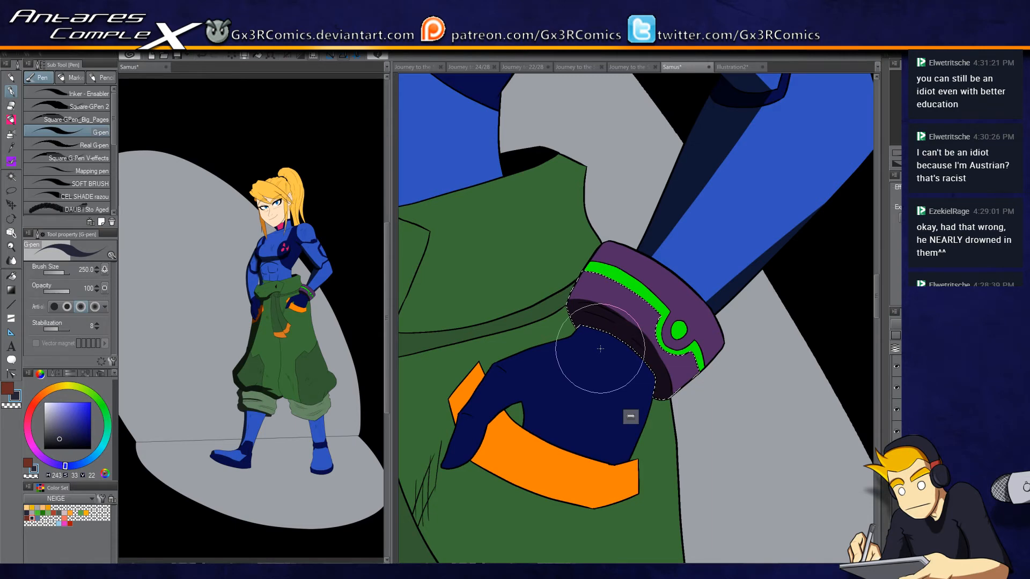
pyautogui.hotkey('ctrl', '+')
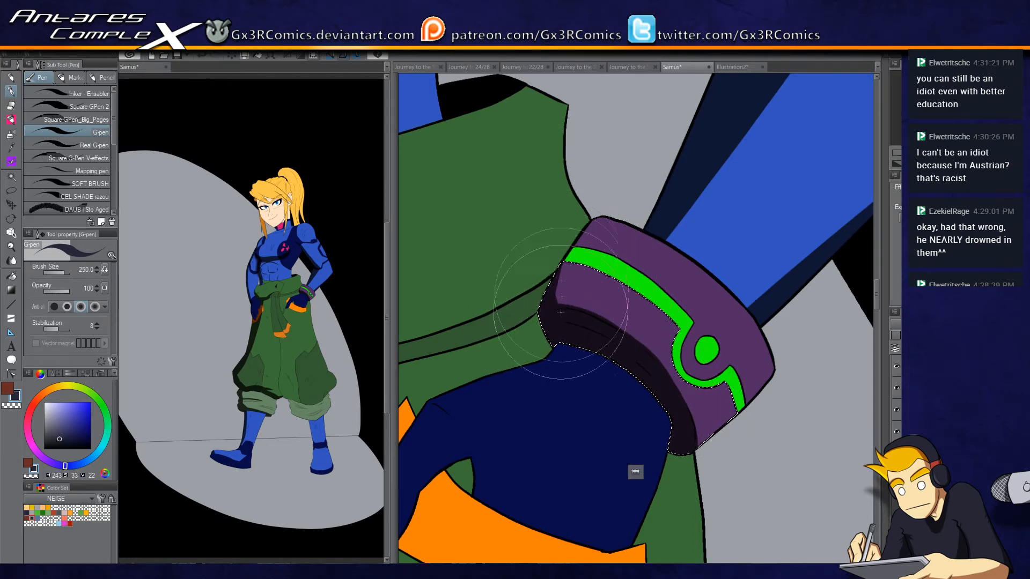
pyautogui.press('w')
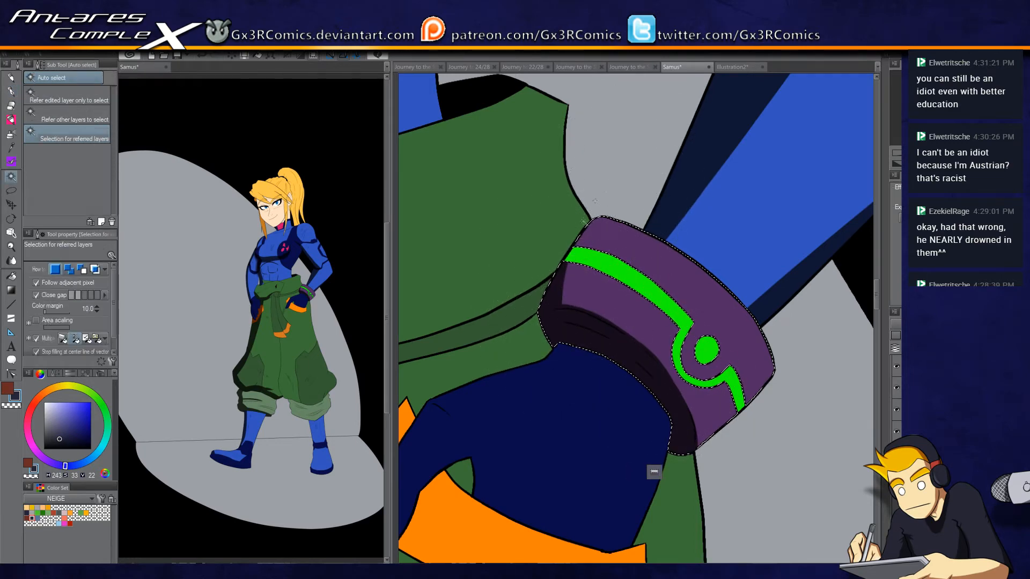
pyautogui.press('p')
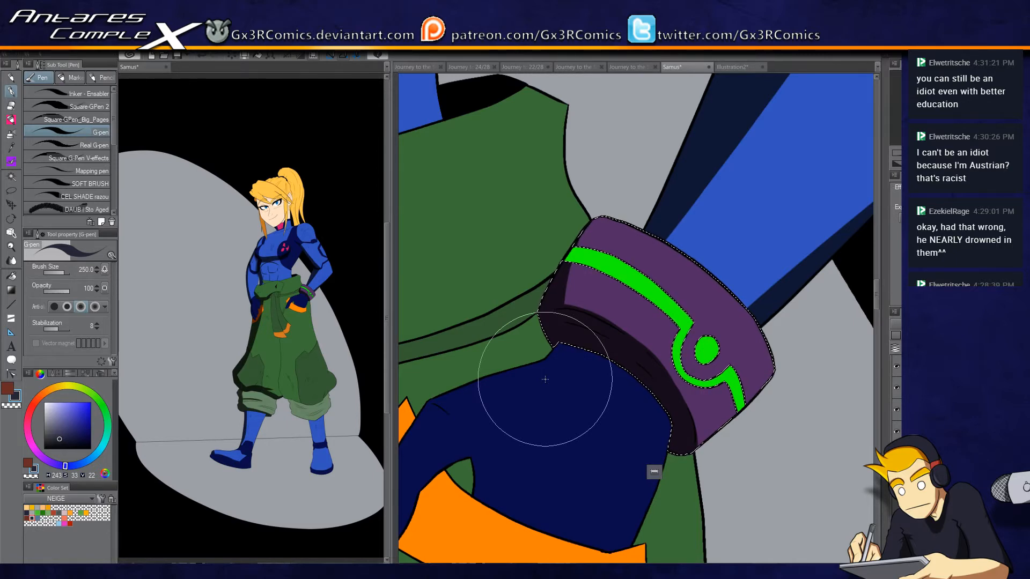
# Step: Select the hanging sash and adjoining trouser area, and paint the cast shadow beneath the waist wrap
pyautogui.moveTo(532, 202); pyautogui.dragTo(650, 288)
pyautogui.press('w')
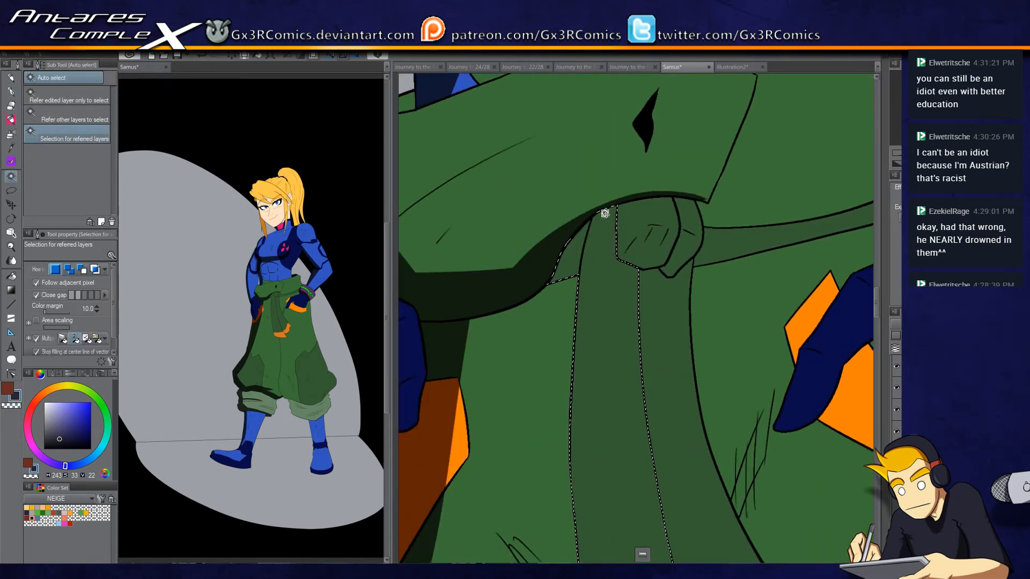
pyautogui.press('p')
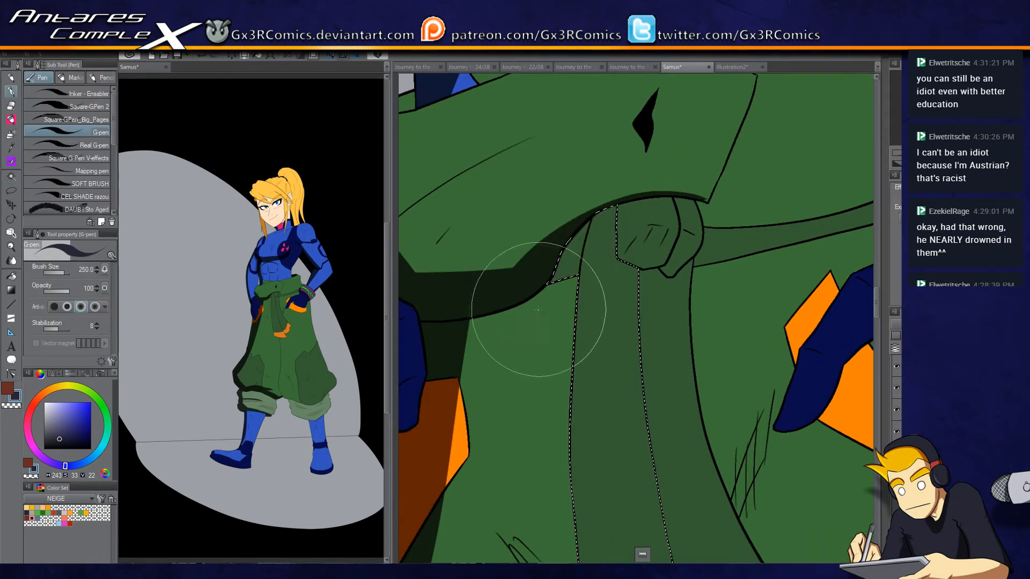
pyautogui.press('w')
pyautogui.press('p')
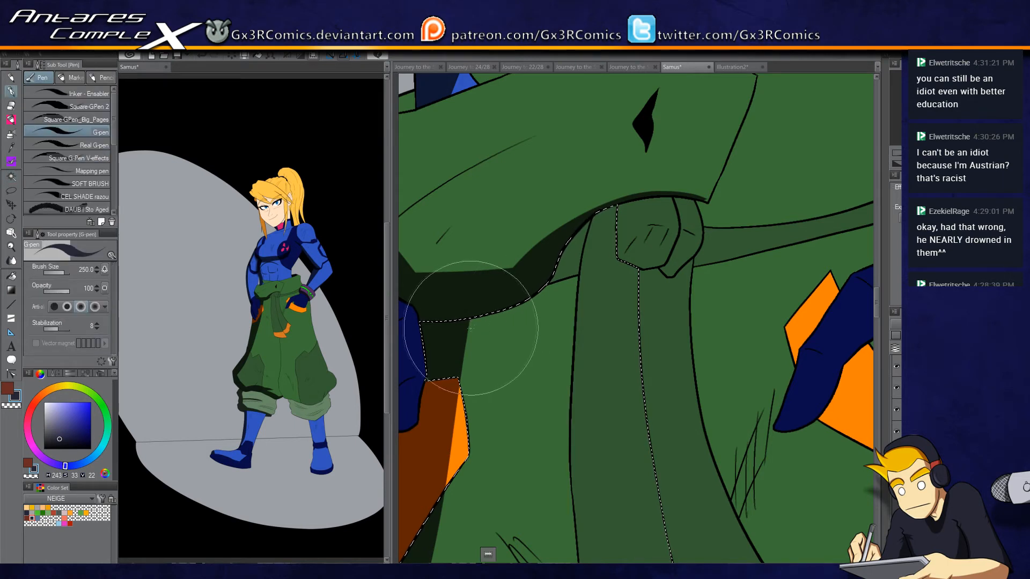
pyautogui.moveTo(573, 249)
pyautogui.mouseDown()
pyautogui.moveTo(544, 294)
pyautogui.moveTo(672, 150)
pyautogui.moveTo(556, 307)
pyautogui.moveTo(550, 328)
pyautogui.mouseUp()
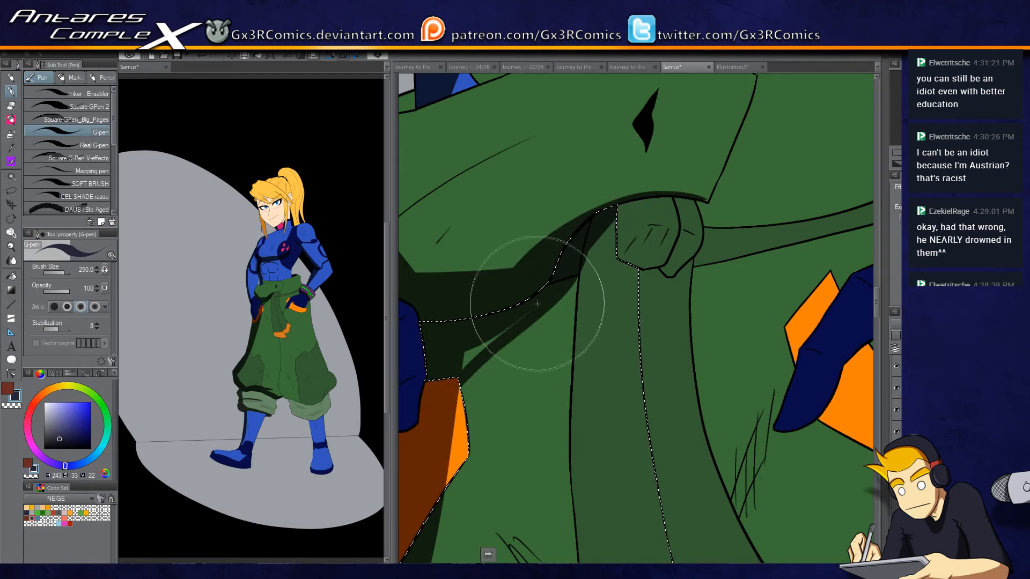
pyautogui.moveTo(572, 276)
pyautogui.mouseDown()
pyautogui.moveTo(570, 155)
pyautogui.moveTo(569, 325)
pyautogui.mouseUp()
# Step: Paint a long shadow down the sash's shaded edge and a tapered fold shadow below the knot
pyautogui.moveTo(559, 195)
pyautogui.mouseDown()
pyautogui.moveTo(540, 195)
pyautogui.moveTo(574, 197)
pyautogui.mouseUp()
pyautogui.moveTo(575, 472)
pyautogui.mouseDown()
pyautogui.moveTo(570, 335)
pyautogui.moveTo(545, 193)
pyautogui.moveTo(570, 382)
pyautogui.moveTo(552, 368)
pyautogui.moveTo(564, 495)
pyautogui.moveTo(560, 282)
pyautogui.moveTo(560, 366)
pyautogui.mouseUp()
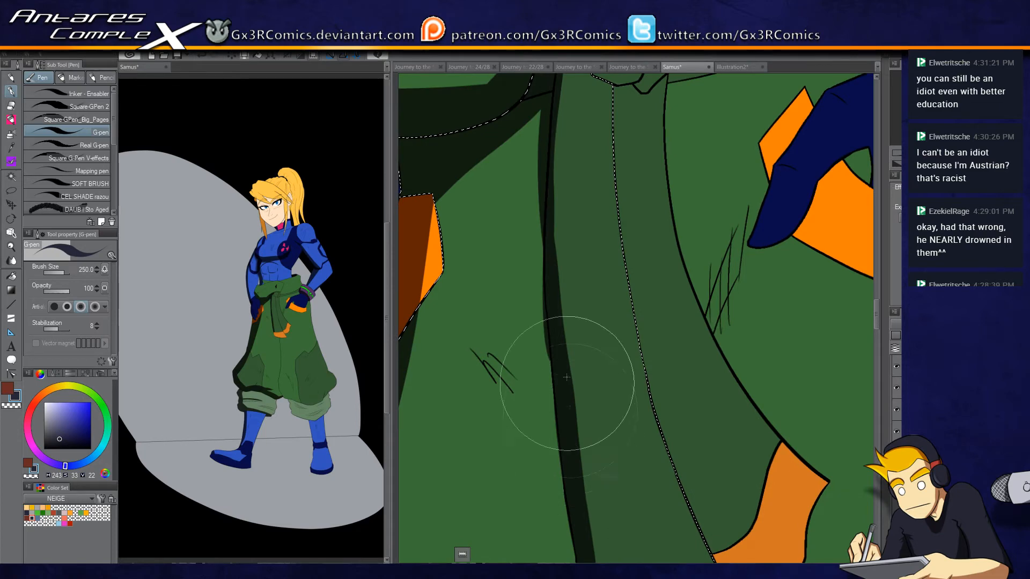
pyautogui.moveTo(559, 138); pyautogui.dragTo(533, 234)
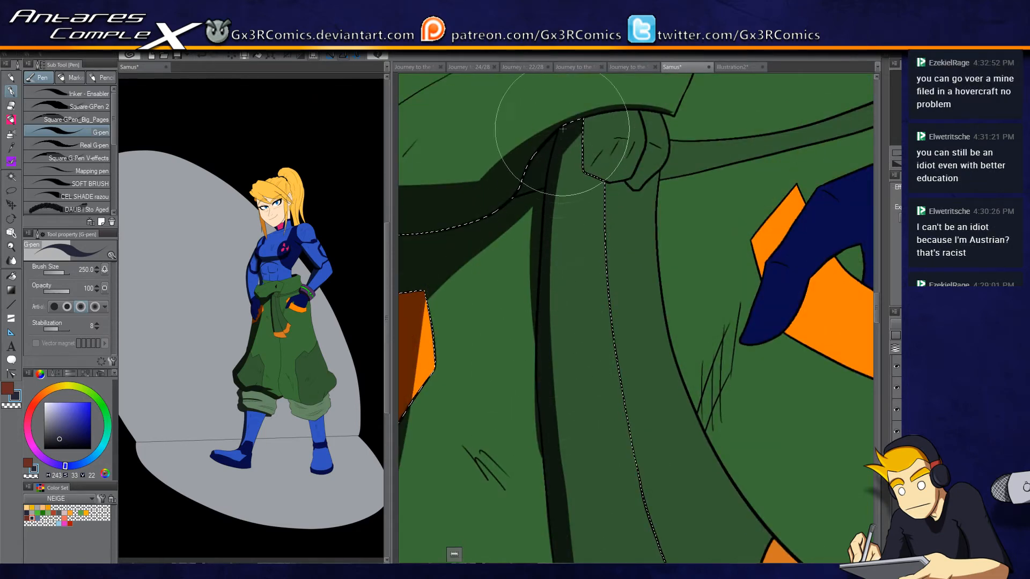
pyautogui.moveTo(542, 115); pyautogui.dragTo(552, 491)
pyautogui.moveTo(556, 185)
pyautogui.mouseDown()
pyautogui.moveTo(558, 444)
pyautogui.moveTo(554, 395)
pyautogui.mouseUp()
pyautogui.moveTo(590, 154); pyautogui.dragTo(588, 346)
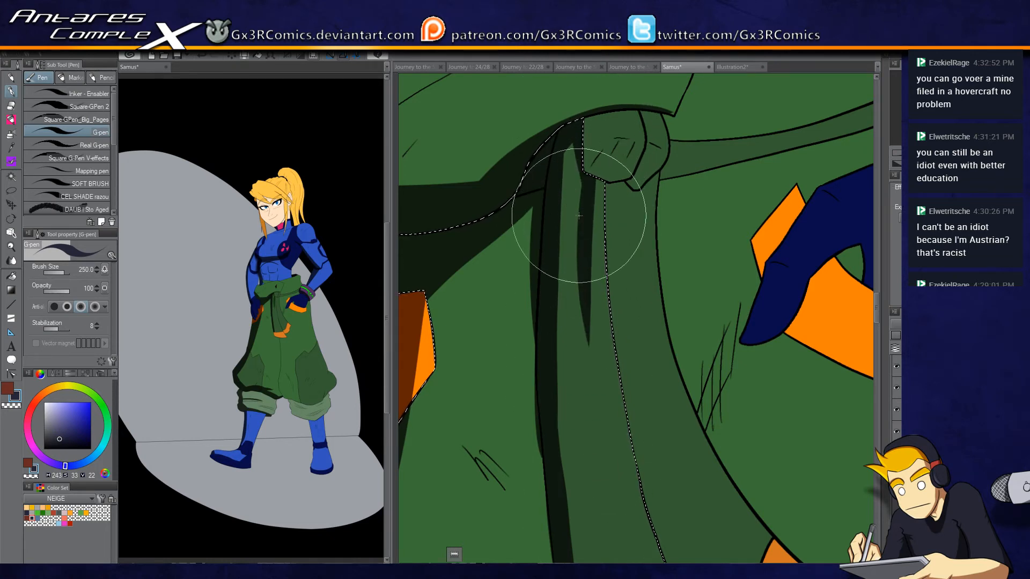
pyautogui.scroll(-3, 564, 87)
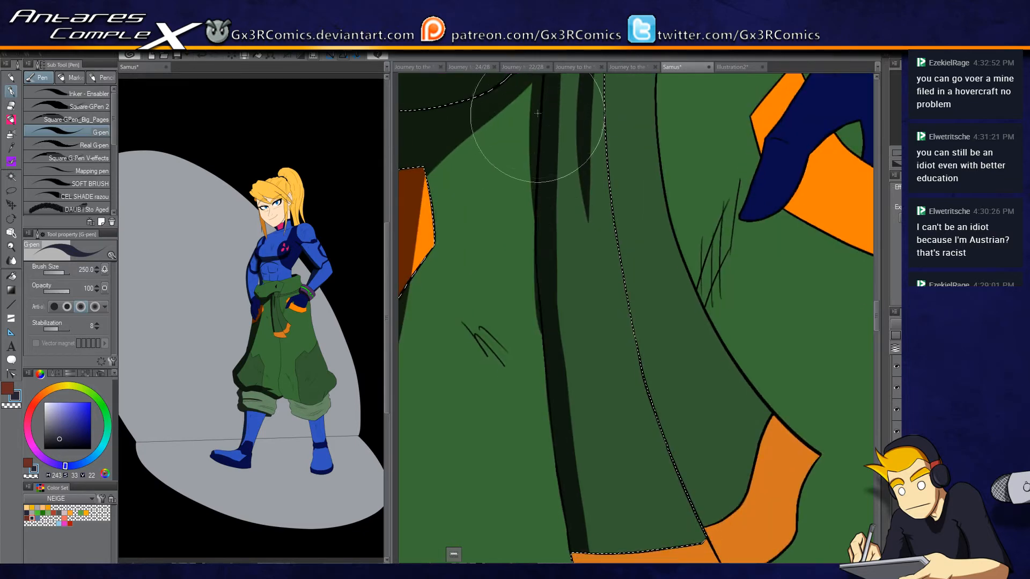
# Step: Select the sash knot's front face and its narrow outer band in turn, and shade their edges
pyautogui.moveTo(558, 436); pyautogui.dragTo(525, 242)
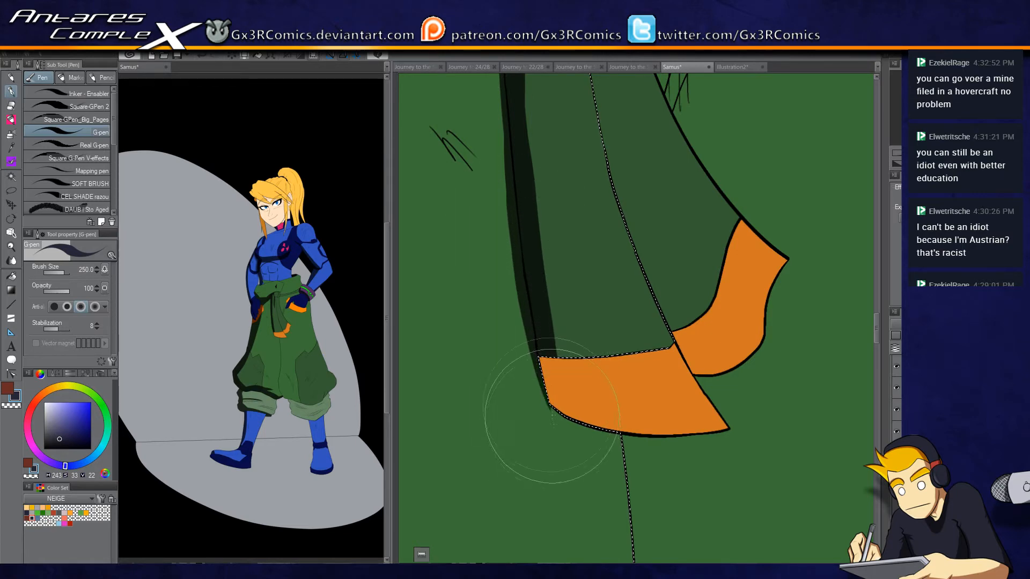
pyautogui.moveTo(567, 369); pyautogui.dragTo(548, 246)
pyautogui.press('w')
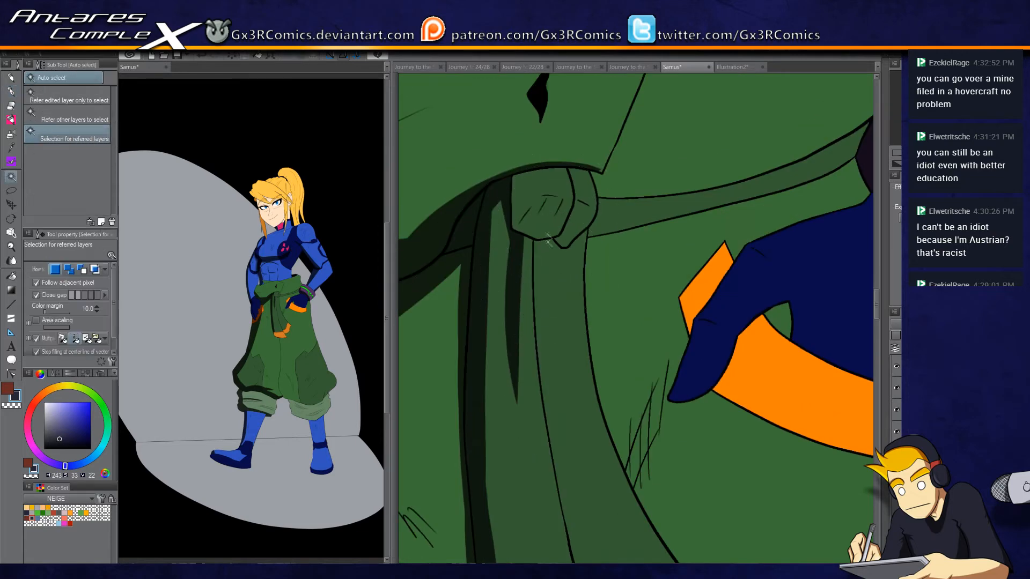
pyautogui.click(550, 231)
pyautogui.press('p')
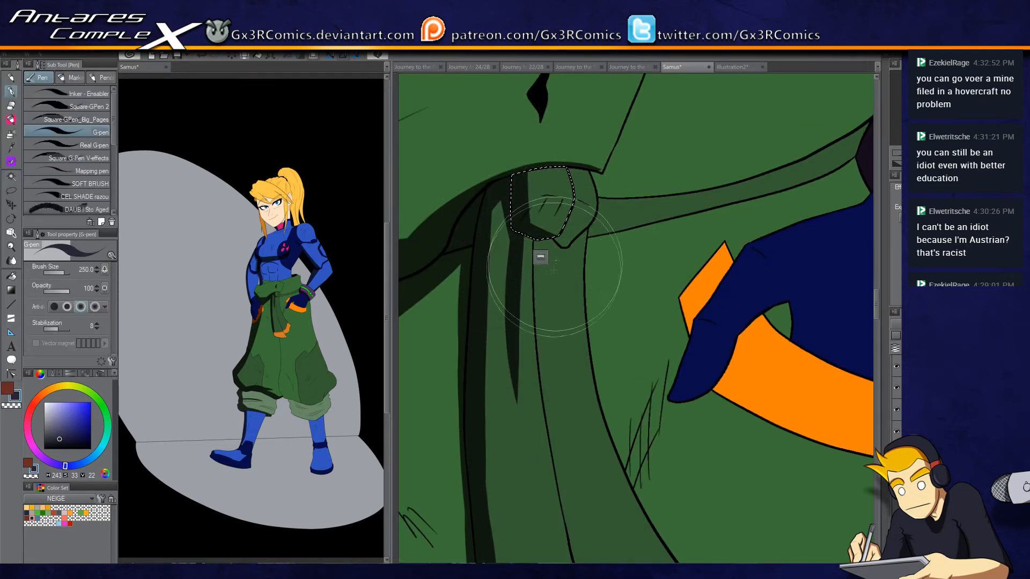
pyautogui.press('w')
pyautogui.click(569, 233)
pyautogui.press('p')
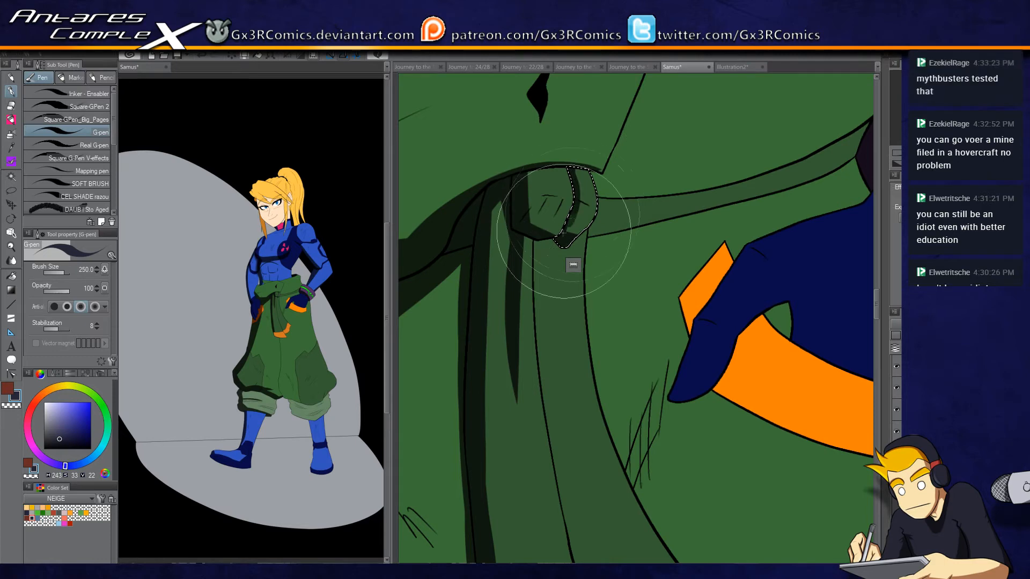
# Step: Select the second hanging sash tail below the knot, and paint its long edge shadow and a tapered fold shadow
pyautogui.moveTo(594, 390); pyautogui.dragTo(572, 315)
pyautogui.press('w')
pyautogui.click(552, 314)
pyautogui.press('p')
pyautogui.moveTo(510, 262)
pyautogui.mouseDown()
pyautogui.moveTo(529, 436)
pyautogui.moveTo(518, 112)
pyautogui.mouseUp()
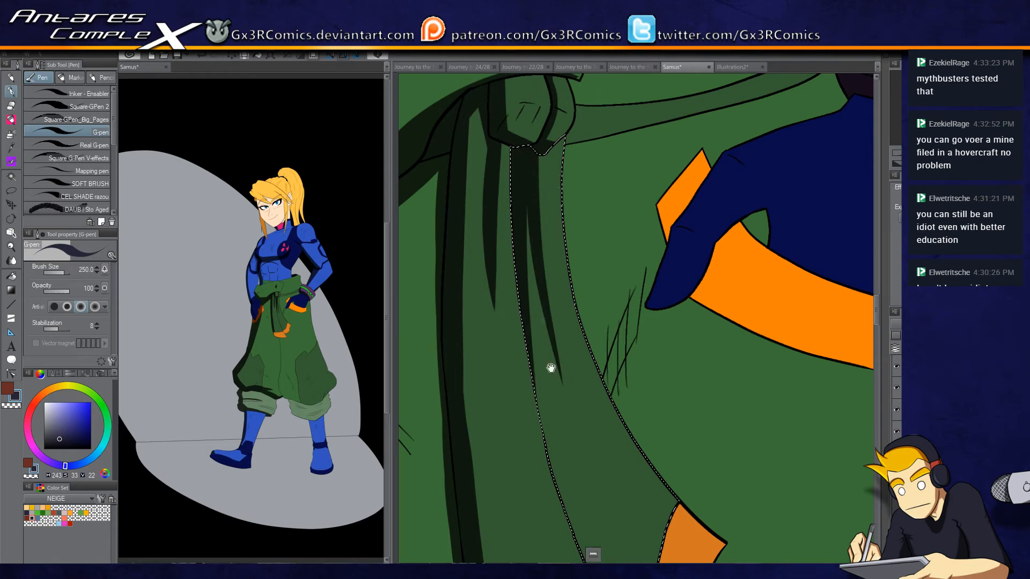
pyautogui.moveTo(549, 368); pyautogui.dragTo(512, 194)
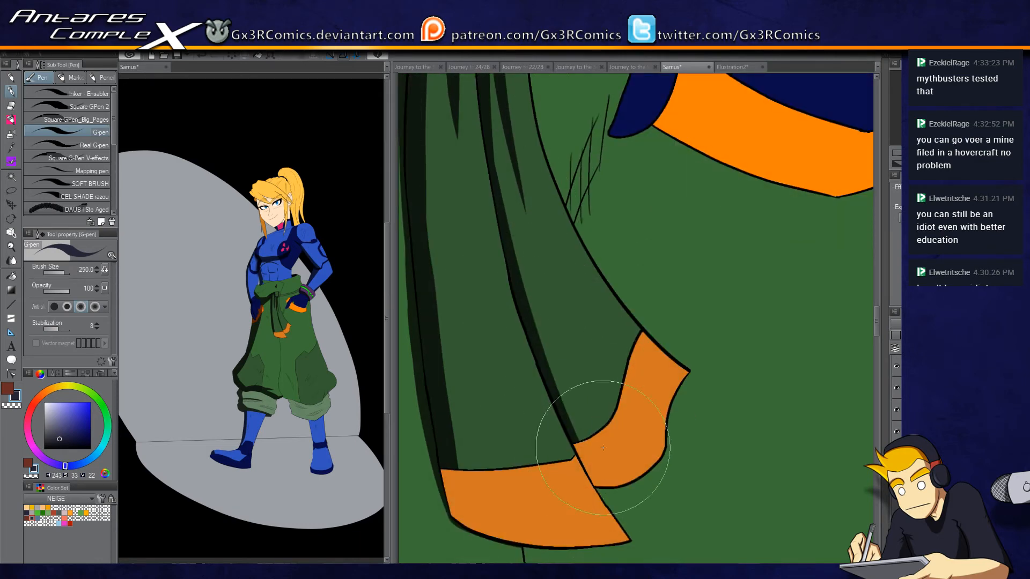
# Step: Select the orange tips of both sash tails and continue the dark edge shadows across them
pyautogui.press('w')
pyautogui.click(617, 456)
pyautogui.press('p')
pyautogui.moveTo(437, 448); pyautogui.dragTo(448, 523)
pyautogui.moveTo(459, 429); pyautogui.dragTo(448, 426)
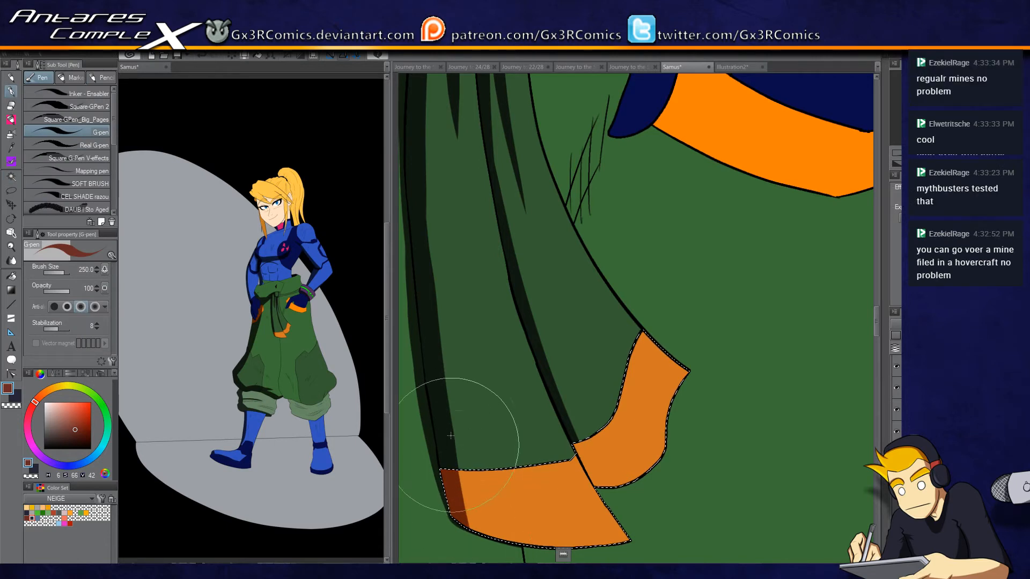
pyautogui.moveTo(576, 446); pyautogui.dragTo(591, 483)
pyautogui.press('c')
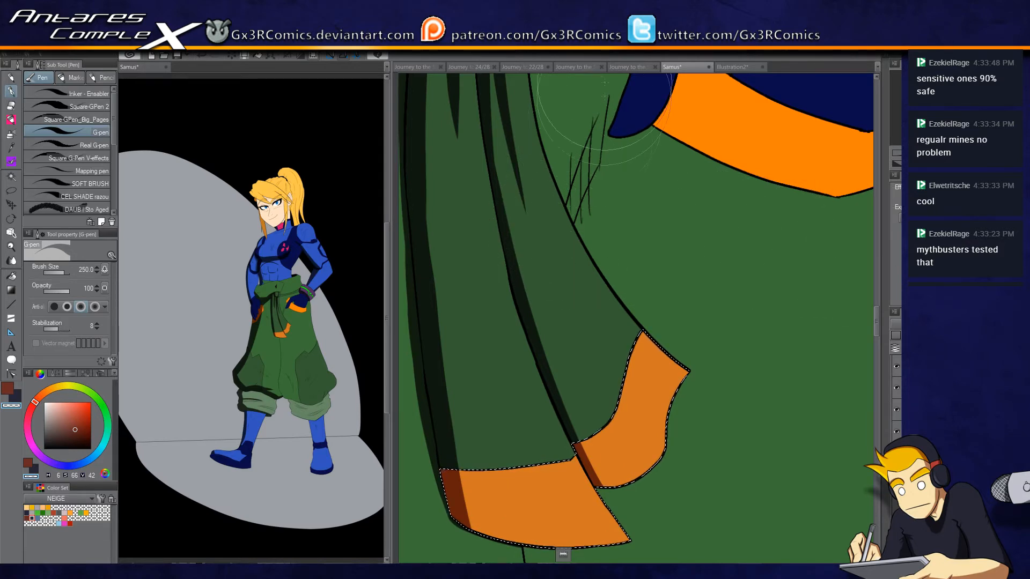
# Step: Select the sash knot's front face, replace that selection with the waist wrap's front flap, and restore the drawing colour
pyautogui.moveTo(486, 292); pyautogui.dragTo(484, 560)
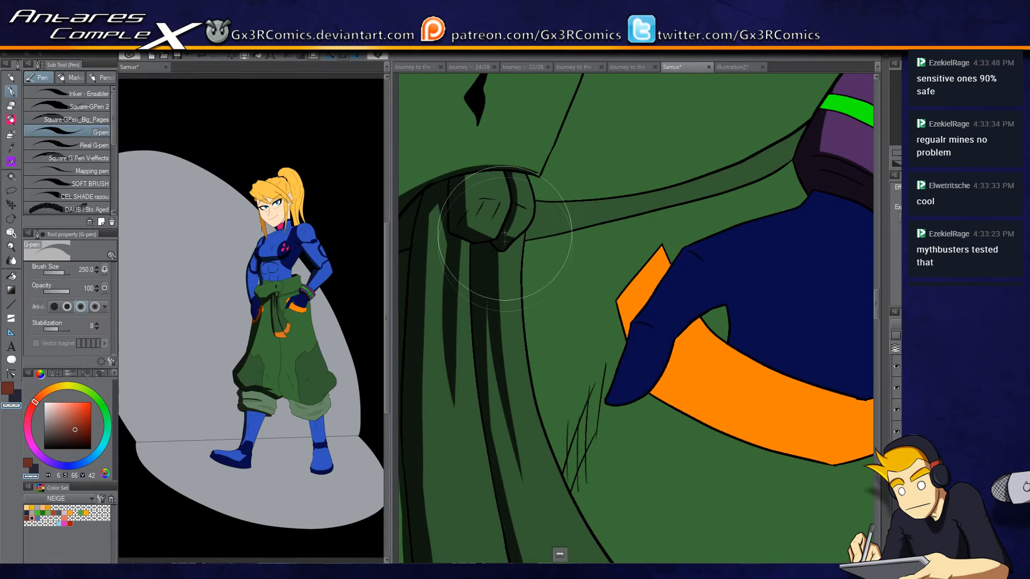
pyautogui.press('w')
pyautogui.click(478, 215)
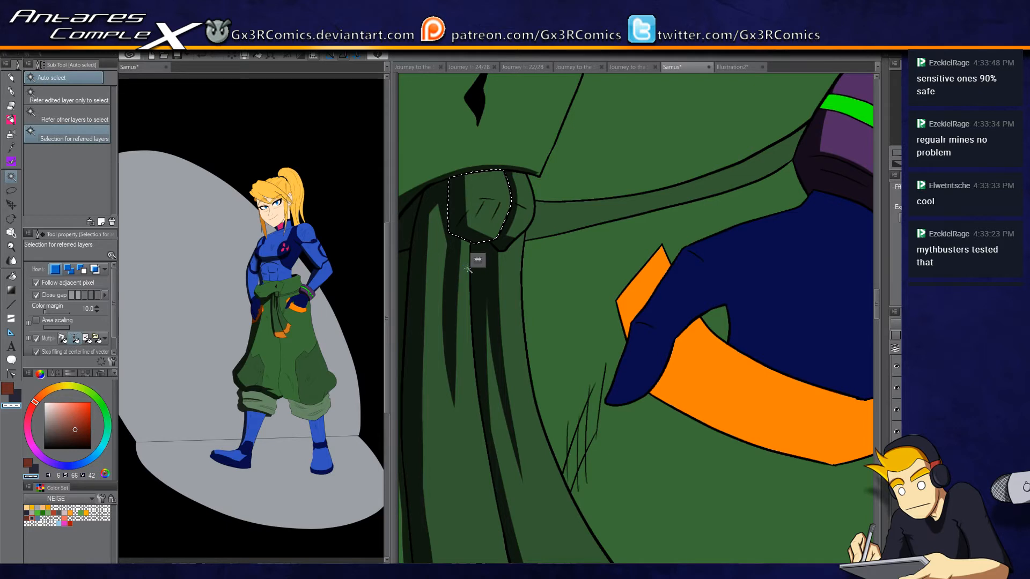
pyautogui.hotkey('ctrl', 's')
pyautogui.click(537, 162)
pyautogui.press('x')
pyautogui.press('x')
pyautogui.press('x')
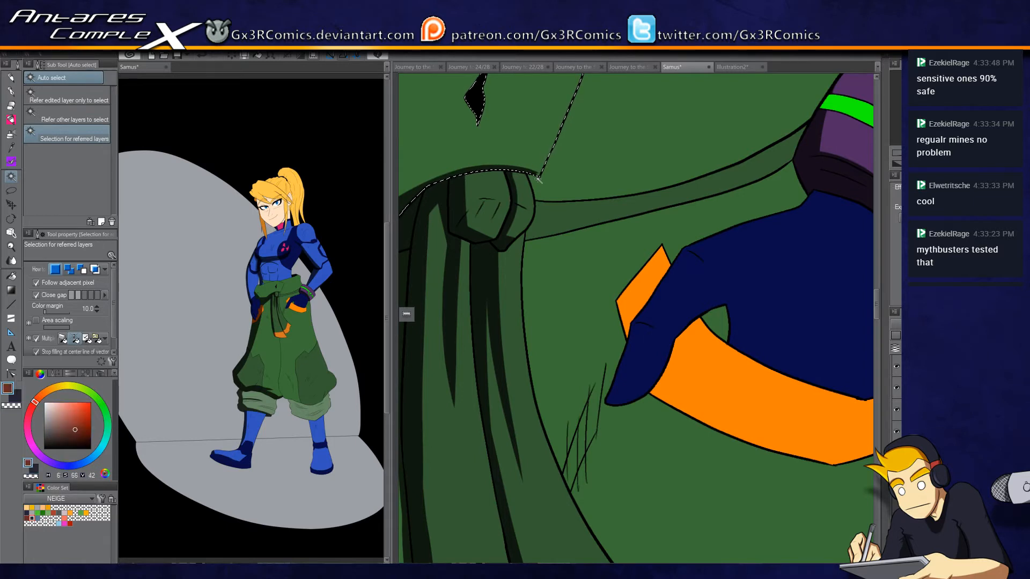
pyautogui.press('b')
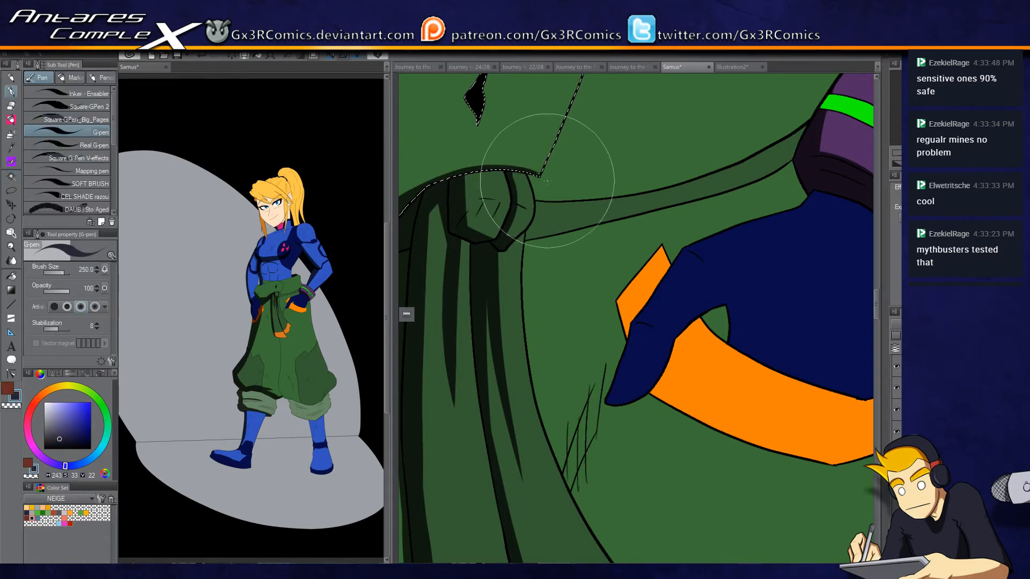
# Step: Add the waist wrap section between the flap and the wrist cuff to the selection, and paint a wide shadow along its lower edge
pyautogui.press('w')
pyautogui.keyDown('shift'); pyautogui.click(561, 192); pyautogui.keyUp('shift')
pyautogui.press('p')
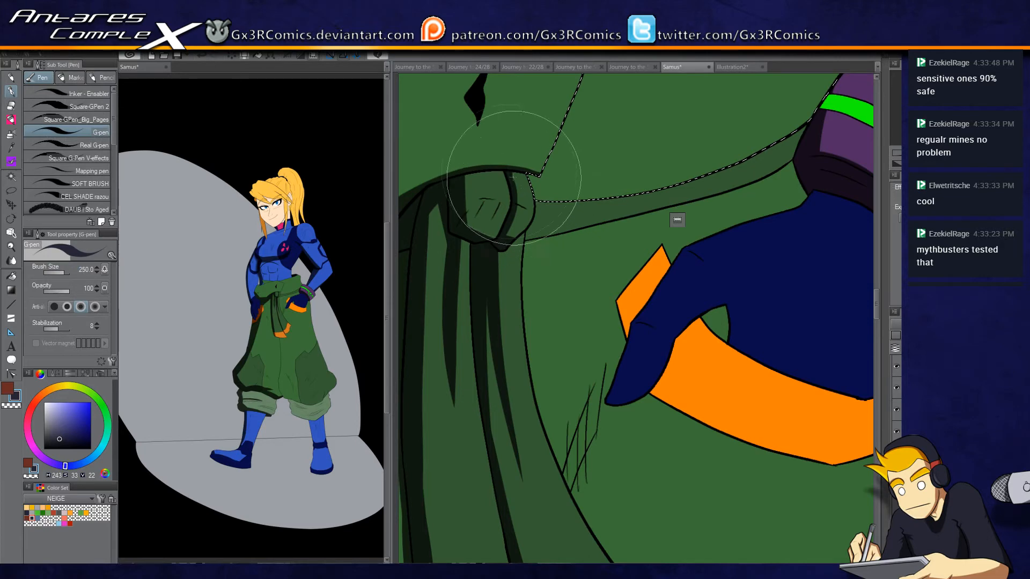
pyautogui.moveTo(637, 181)
pyautogui.mouseDown()
pyautogui.moveTo(580, 318)
pyautogui.moveTo(610, 311)
pyautogui.moveTo(501, 322)
pyautogui.moveTo(613, 310)
pyautogui.moveTo(772, 228)
pyautogui.mouseUp()
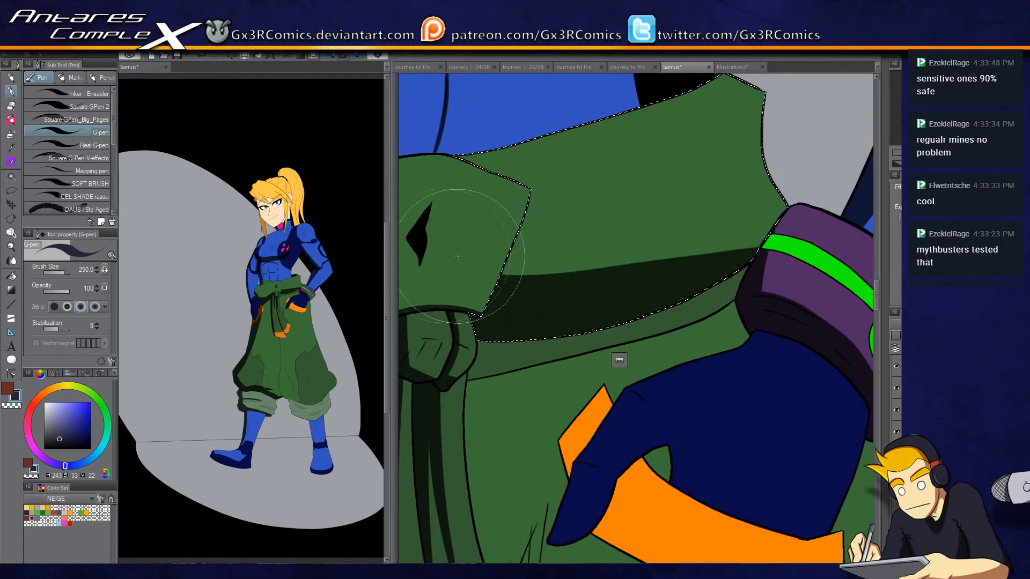
pyautogui.moveTo(481, 271); pyautogui.dragTo(688, 251)
pyautogui.moveTo(523, 363); pyautogui.dragTo(556, 272)
# Step: Select the narrow band beneath the waist wrap, paint its shadow, and clear the selection
pyautogui.press('w')
pyautogui.click(589, 270)
pyautogui.press('p')
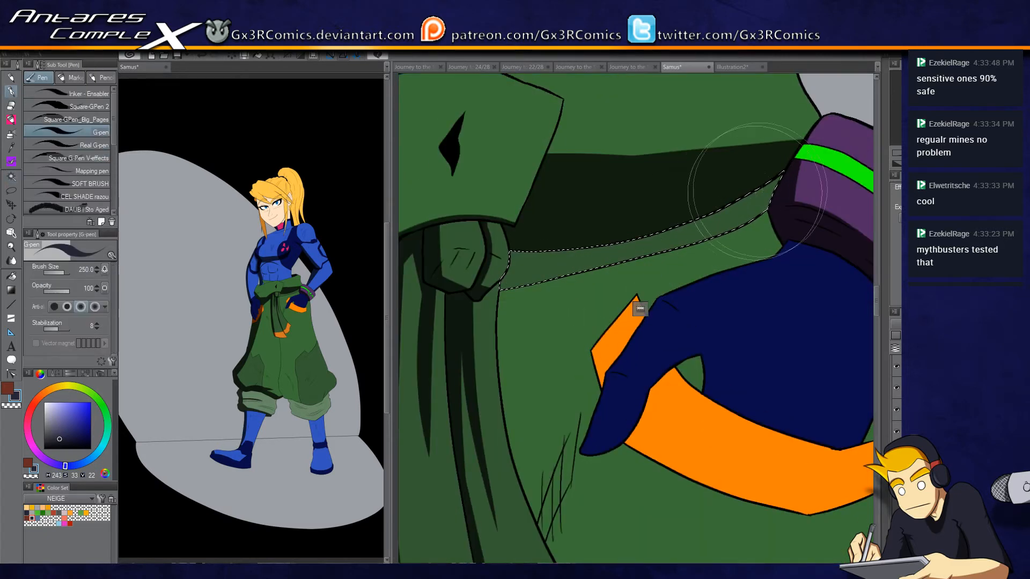
pyautogui.moveTo(464, 305); pyautogui.dragTo(657, 212)
pyautogui.moveTo(491, 334); pyautogui.dragTo(660, 245)
pyautogui.hotkey('ctrl', 'd')
# Step: Select the trouser area around the gloved hand and paint a tapered shadow between the thumb and the sash, redoing one stroke
pyautogui.press('w')
pyautogui.click(590, 333)
pyautogui.moveTo(590, 332); pyautogui.dragTo(598, 236)
pyautogui.press('p')
pyautogui.moveTo(590, 316)
pyautogui.mouseDown()
pyautogui.moveTo(588, 236)
pyautogui.moveTo(563, 301)
pyautogui.mouseUp()
pyautogui.moveTo(592, 226); pyautogui.dragTo(561, 295)
pyautogui.hotkey('ctrl', 'z')
pyautogui.moveTo(593, 206); pyautogui.dragTo(557, 303)
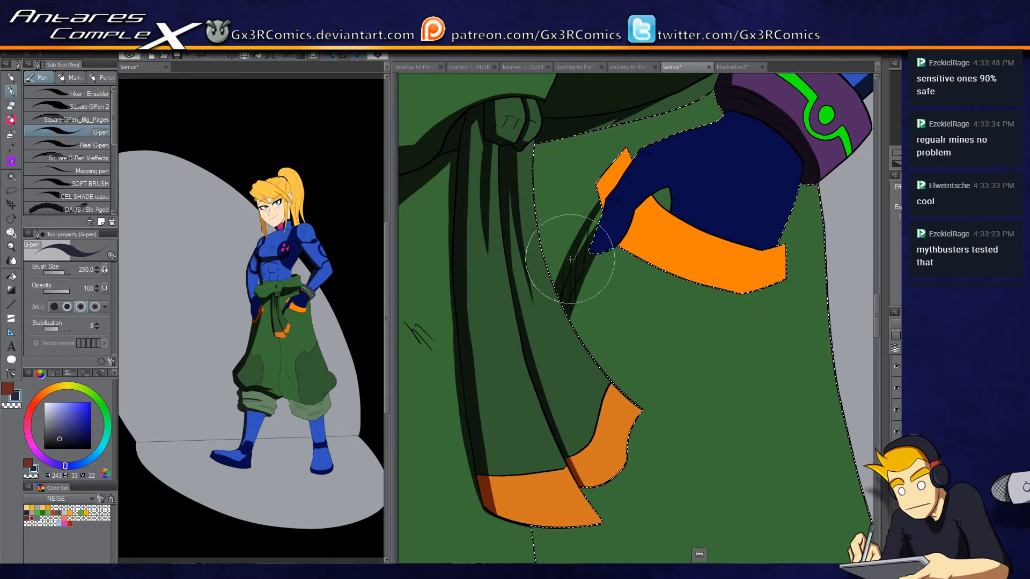
# Step: Select the trouser area on the sash's other side and paint the sash's cast shadow down its long edge
pyautogui.moveTo(478, 257); pyautogui.dragTo(600, 303)
pyautogui.hotkey('ctrl', 'd')
pyautogui.press('w')
pyautogui.click(572, 230)
pyautogui.press('p')
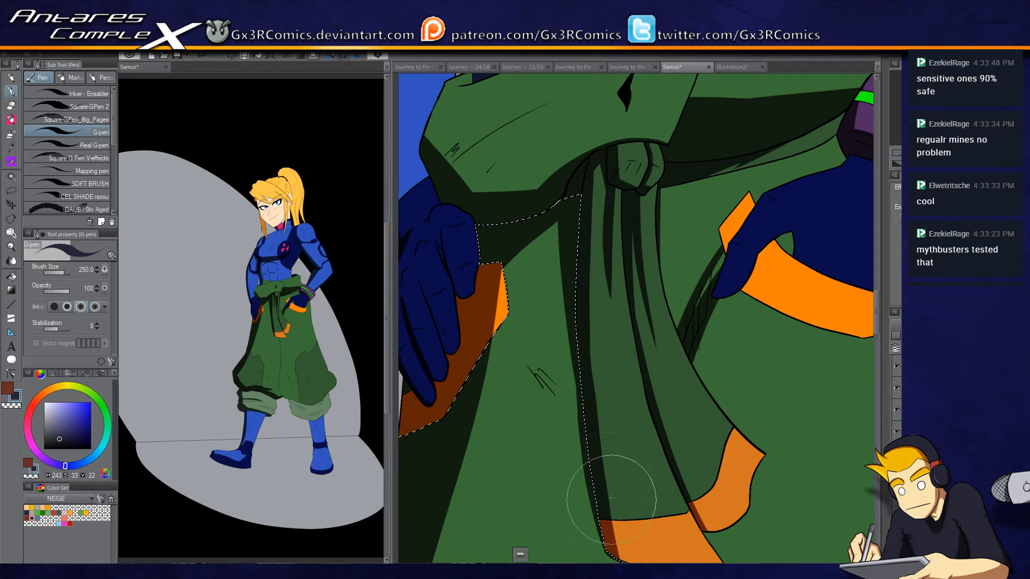
pyautogui.moveTo(609, 541); pyautogui.dragTo(571, 385)
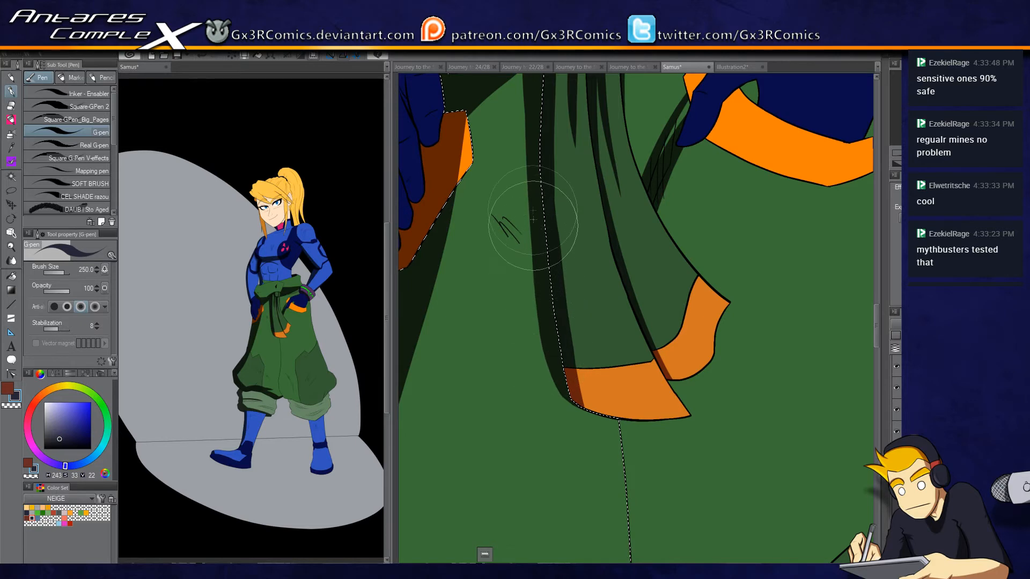
# Step: Select the rolled cuff below the shaded trouser leg, and paint its edge shadow and fold shadow
pyautogui.moveTo(499, 398); pyautogui.dragTo(564, 236)
pyautogui.scroll(-2, 552, 243)
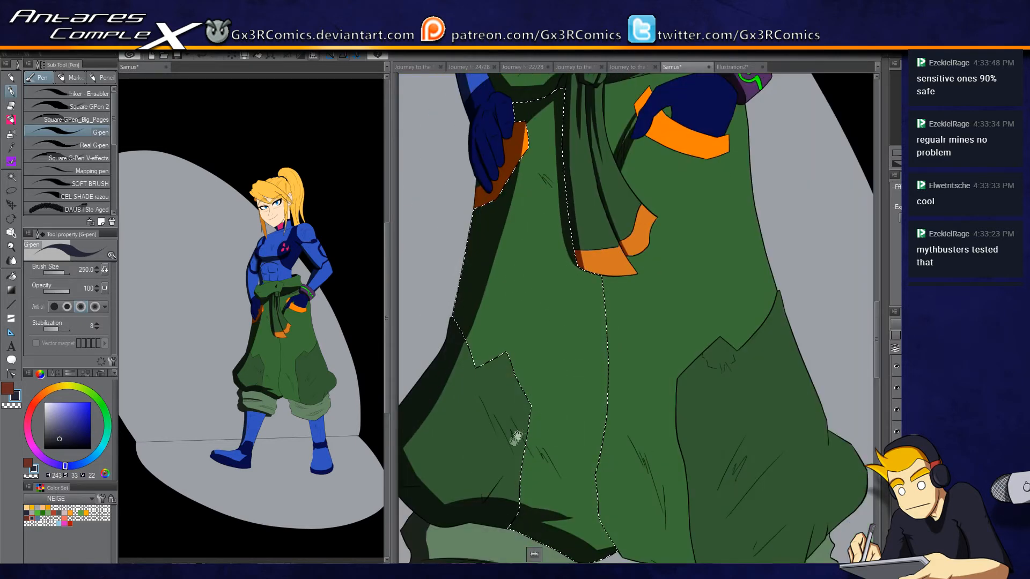
pyautogui.moveTo(524, 427); pyautogui.dragTo(587, 304)
pyautogui.click(518, 380)
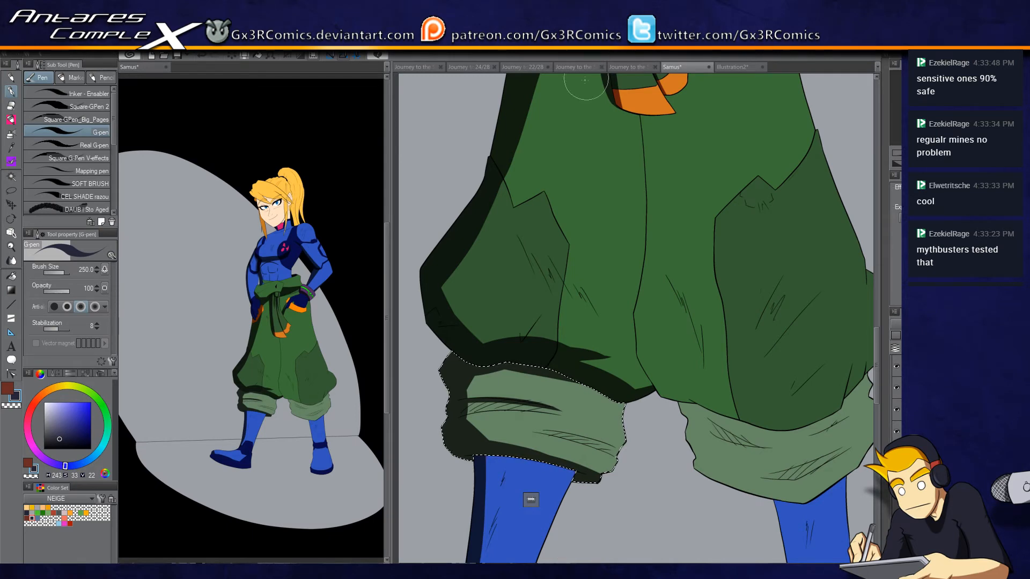
# Step: Select the darker knee patch and the adjoining trouser area on the shaded leg
pyautogui.scroll(4, 509, 207)
pyautogui.press('w')
pyautogui.click(495, 95)
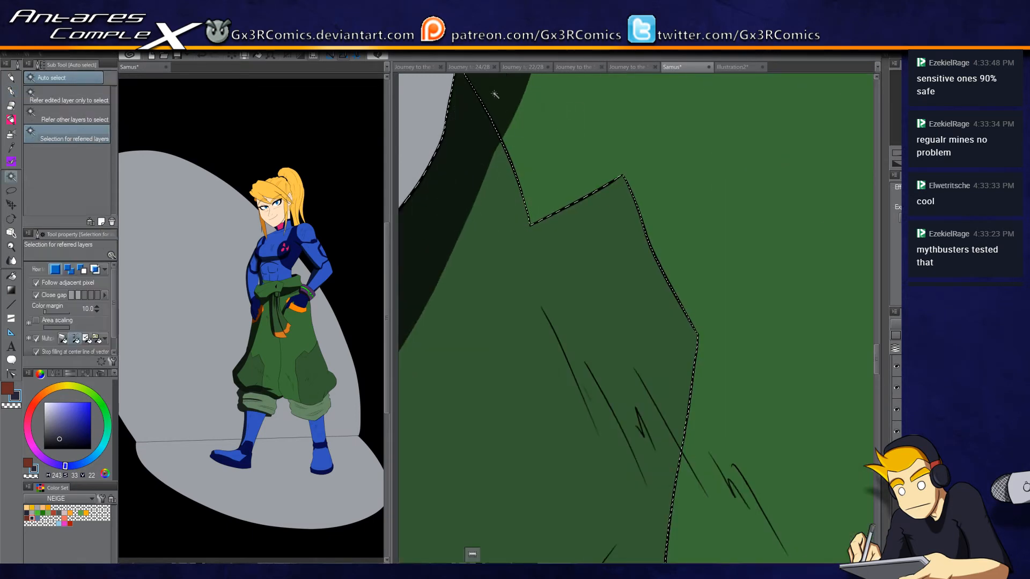
# Step: Paint a dark shadow along the notched upper edge of the selected trouser knee patch with the G-pen
pyautogui.press('p')
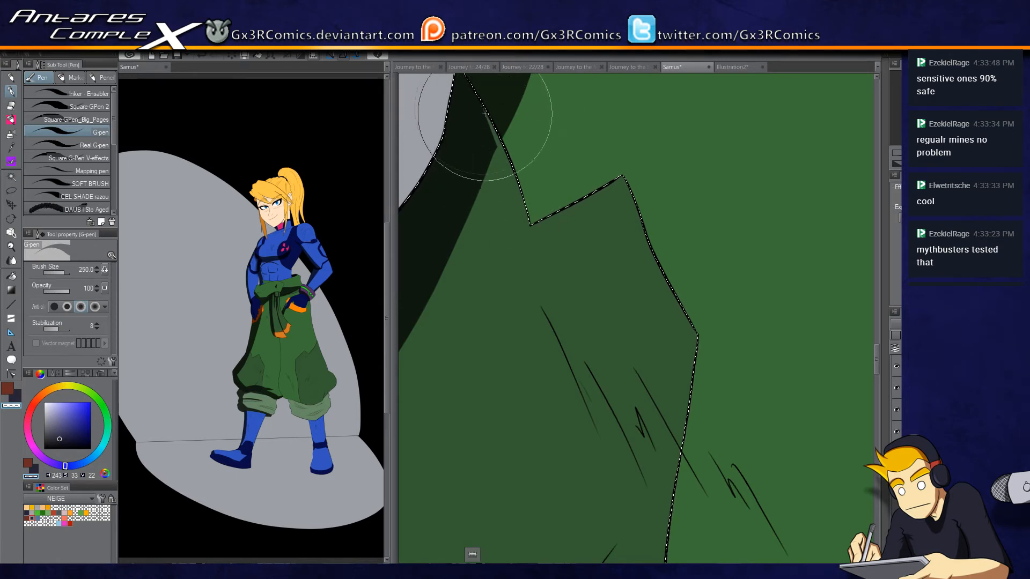
pyautogui.press('c')
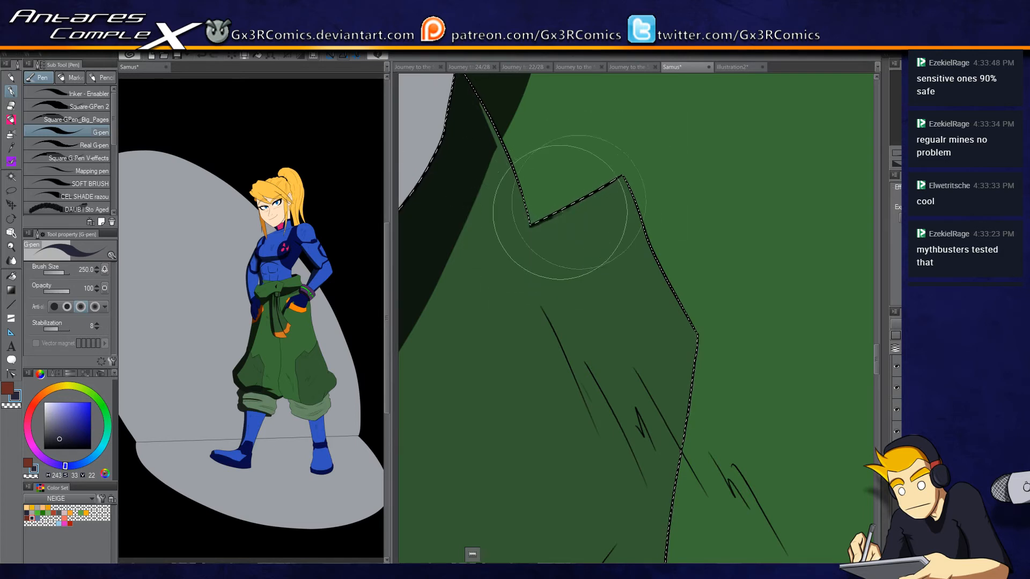
pyautogui.press('c')
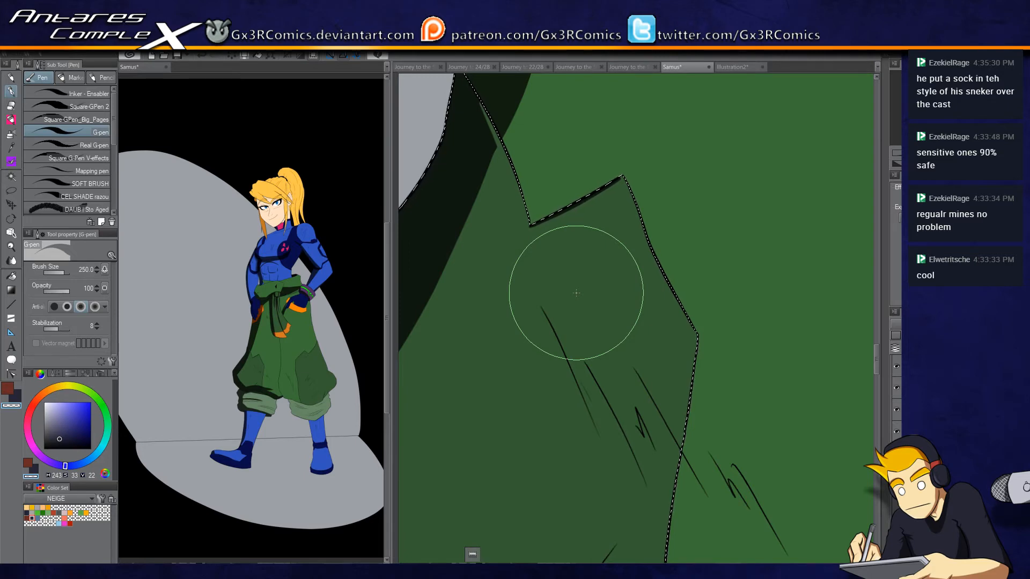
# Step: Select the trouser leg and orange pocket trim beside the hanging hand, and paint shadow over the trim and the crease near the sash
pyautogui.moveTo(479, 121)
pyautogui.mouseDown()
pyautogui.moveTo(494, 244)
pyautogui.moveTo(457, 417)
pyautogui.moveTo(485, 317)
pyautogui.moveTo(502, 362)
pyautogui.mouseUp()
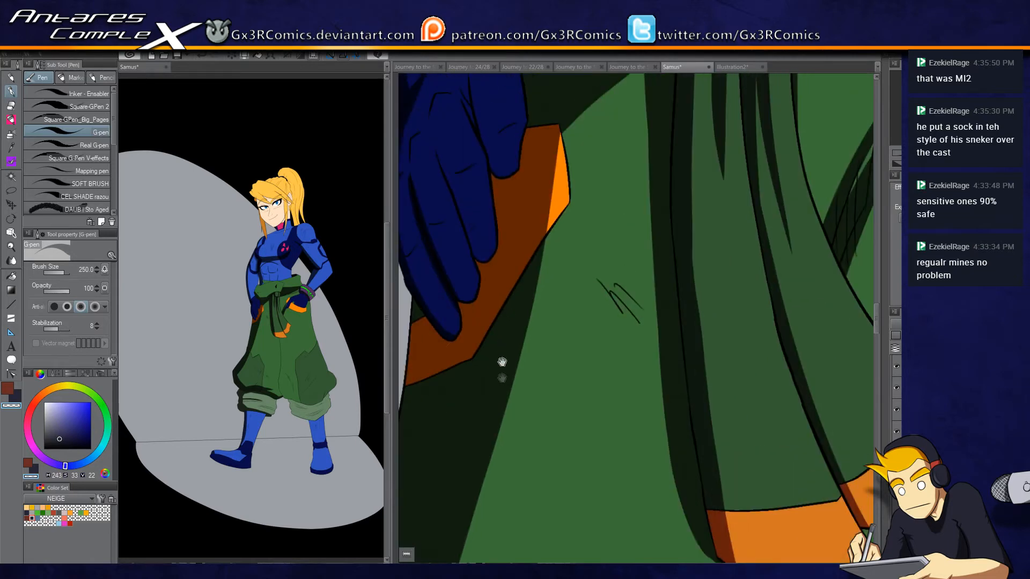
pyautogui.scroll(-2, 509, 325)
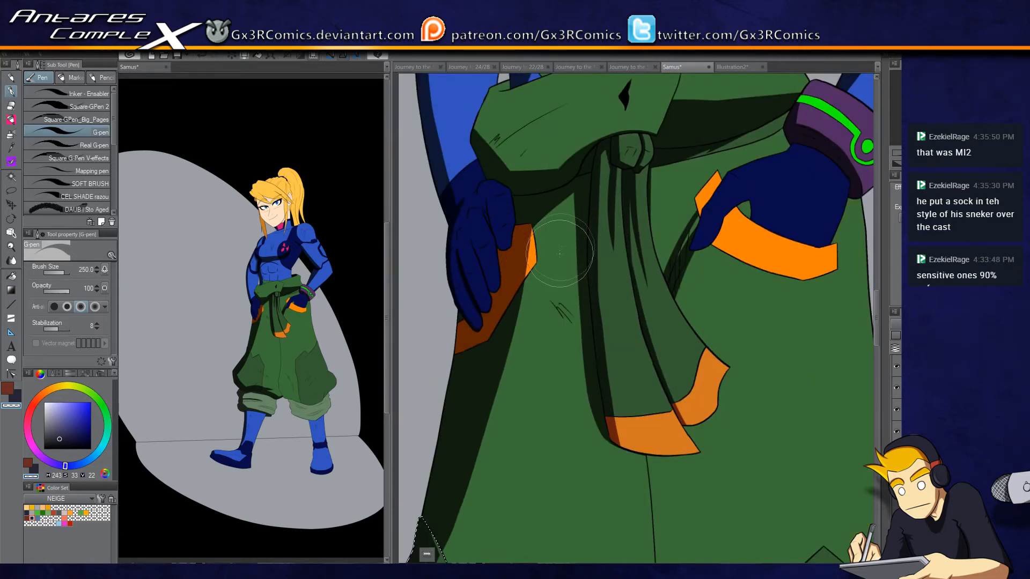
pyautogui.press('w')
pyautogui.click(517, 258)
pyautogui.keyDown('shift'); pyautogui.click(552, 279); pyautogui.keyUp('shift')
pyautogui.press('p')
pyautogui.moveTo(484, 367); pyautogui.dragTo(456, 445)
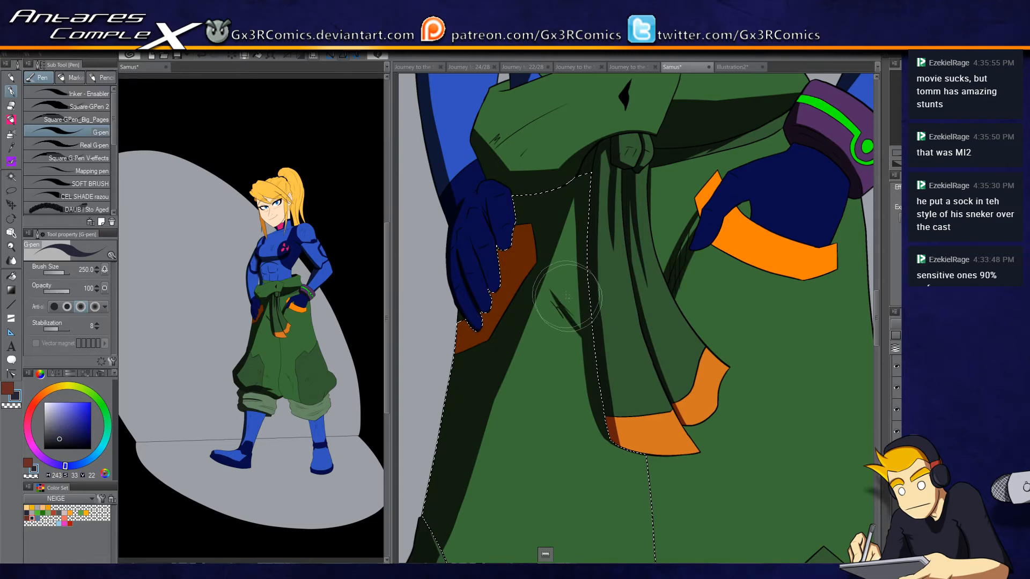
# Step: Select the front wrap of the green waist sash and paint shadows along its outer edge and fold creases
pyautogui.moveTo(538, 255); pyautogui.dragTo(525, 379)
pyautogui.hotkey('ctrl', 'd')
pyautogui.press('w')
pyautogui.click(484, 232)
pyautogui.press('p')
pyautogui.moveTo(460, 259); pyautogui.dragTo(512, 331)
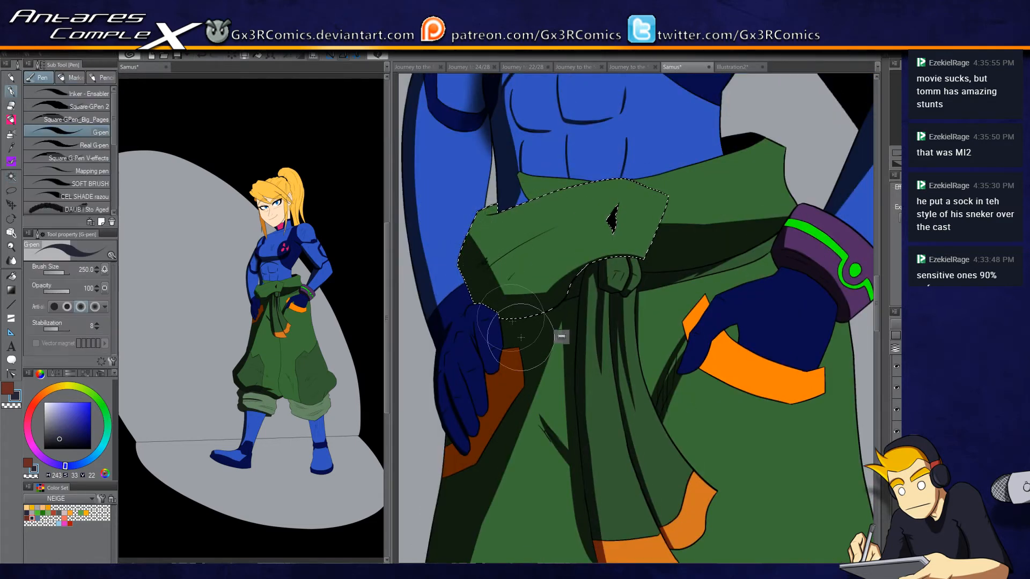
pyautogui.scroll(2, 494, 206)
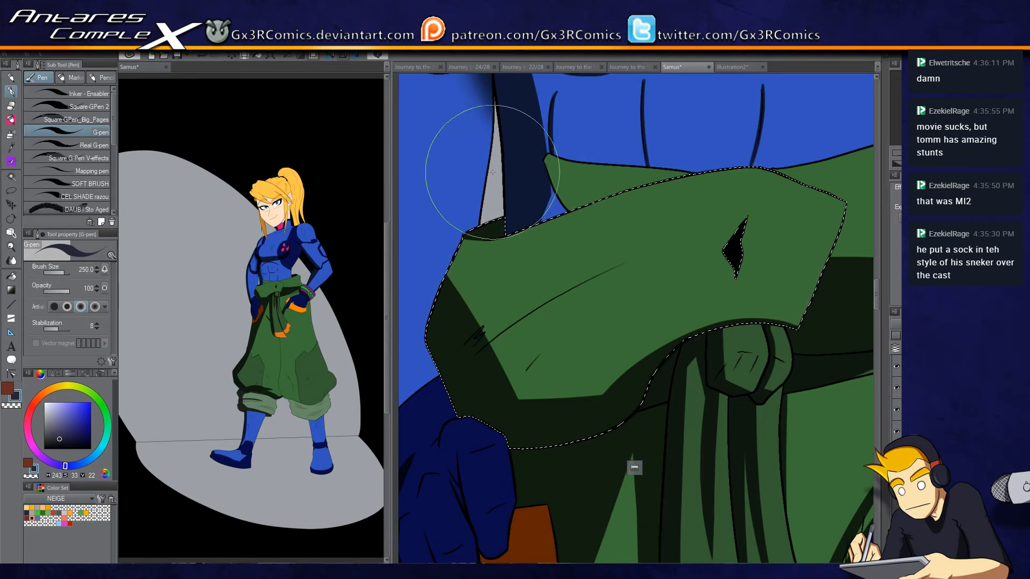
pyautogui.moveTo(449, 195)
pyautogui.mouseDown()
pyautogui.moveTo(433, 391)
pyautogui.moveTo(475, 420)
pyautogui.moveTo(459, 429)
pyautogui.moveTo(568, 340)
pyautogui.moveTo(525, 437)
pyautogui.moveTo(547, 332)
pyautogui.moveTo(494, 414)
pyautogui.moveTo(460, 437)
pyautogui.moveTo(552, 345)
pyautogui.moveTo(507, 329)
pyautogui.moveTo(559, 311)
pyautogui.moveTo(471, 368)
pyautogui.moveTo(649, 241)
pyautogui.moveTo(510, 340)
pyautogui.moveTo(616, 252)
pyautogui.moveTo(499, 340)
pyautogui.moveTo(642, 242)
pyautogui.moveTo(620, 299)
pyautogui.moveTo(598, 287)
pyautogui.mouseUp()
pyautogui.scroll(-2, 594, 319)
pyautogui.scroll(2, 594, 319)
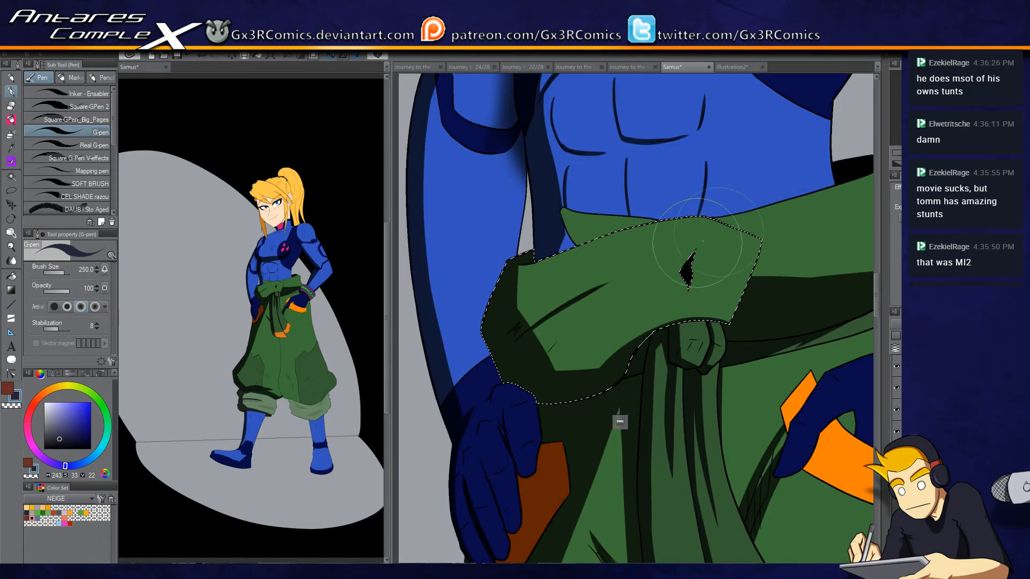
# Step: Select the trouser leg under the pocketed hand and paint a dark shadow along the centre seam below the sash
pyautogui.moveTo(642, 397); pyautogui.dragTo(585, 266)
pyautogui.press('w')
pyautogui.click(561, 268)
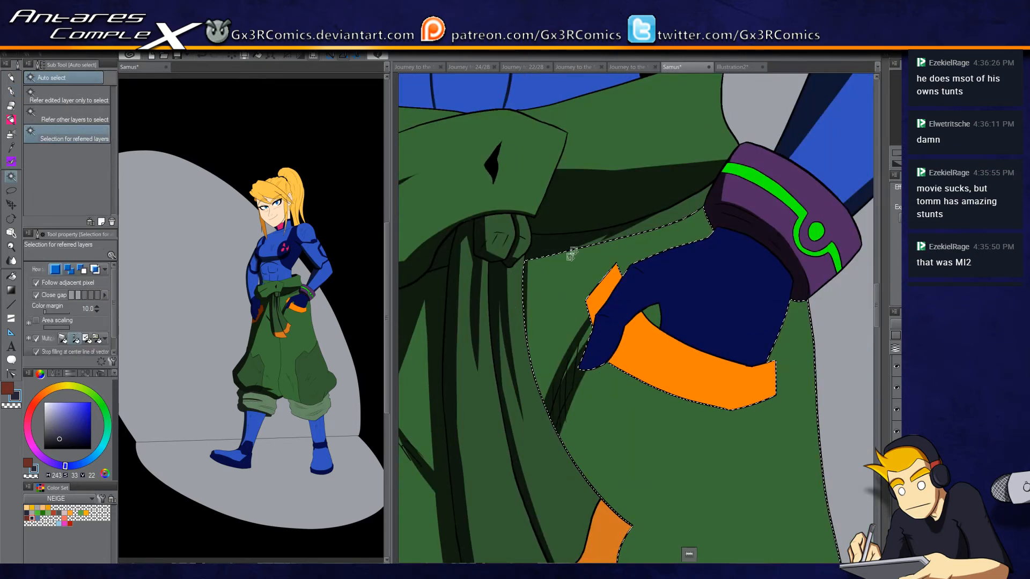
pyautogui.press('p')
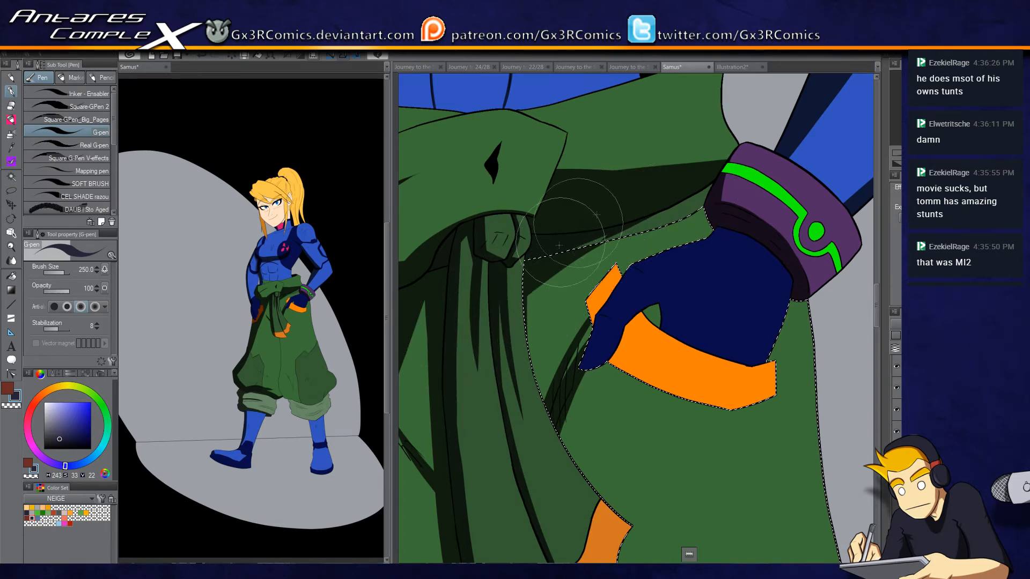
pyautogui.moveTo(605, 463); pyautogui.dragTo(556, 138)
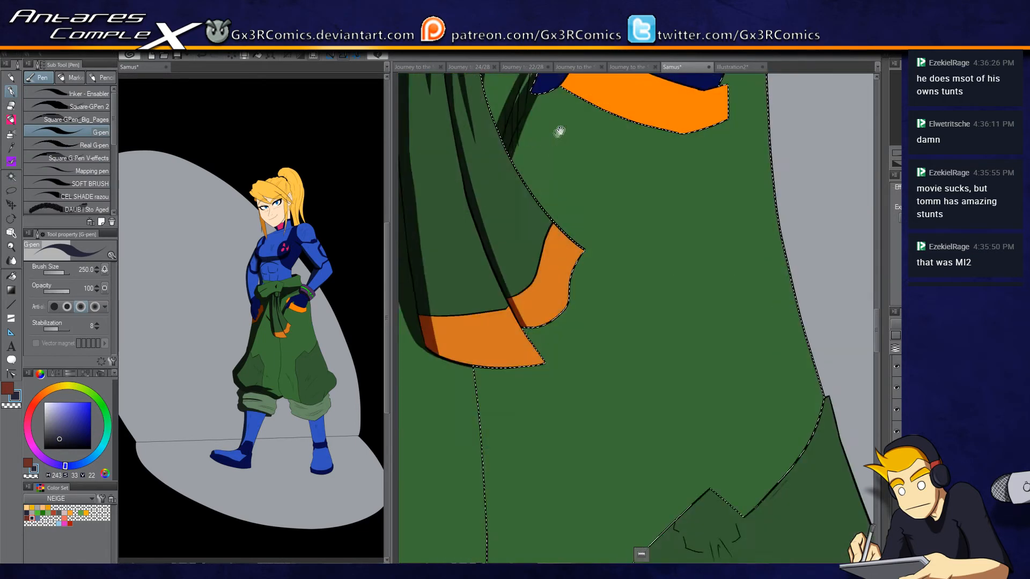
pyautogui.moveTo(565, 396); pyautogui.dragTo(619, 183)
pyautogui.scroll(-1, 548, 134)
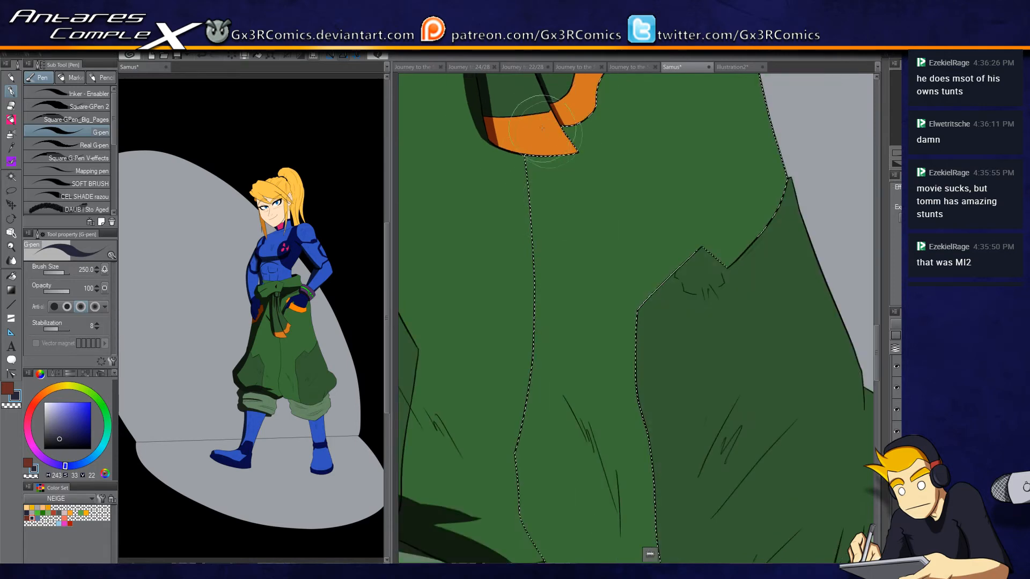
pyautogui.moveTo(529, 368); pyautogui.dragTo(507, 214)
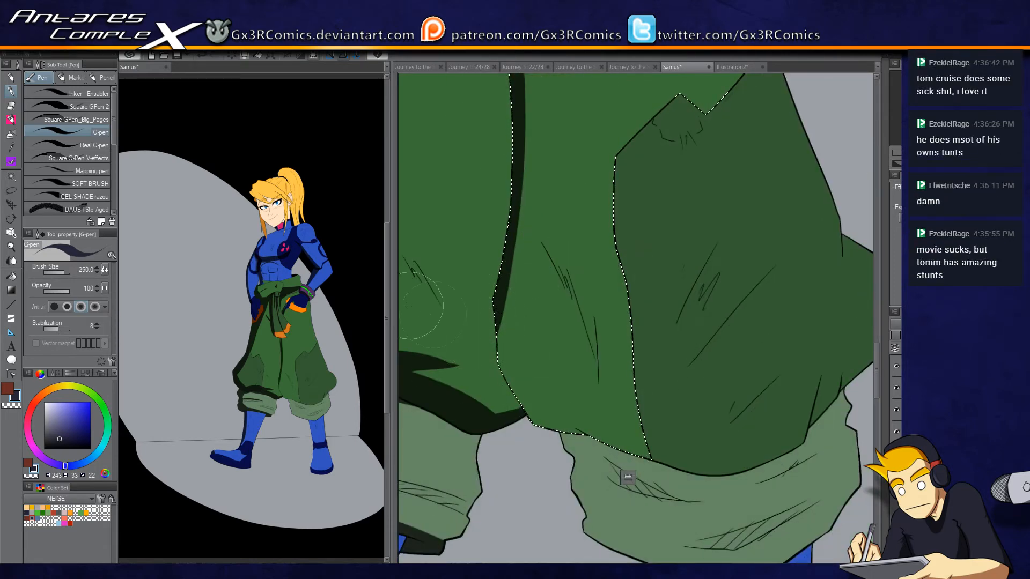
# Step: With the SOFT BRUSH, shade the leg's lower hem, widen the seam shadow and add fold shadows along the inner leg
pyautogui.click(86, 183)
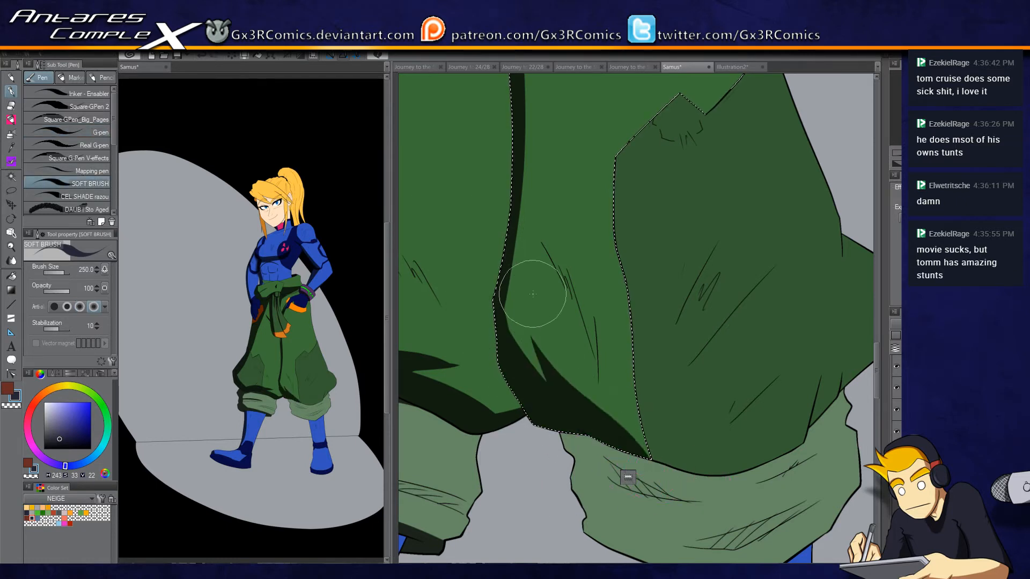
pyautogui.moveTo(528, 227)
pyautogui.mouseDown()
pyautogui.moveTo(594, 299)
pyautogui.moveTo(594, 355)
pyautogui.mouseUp()
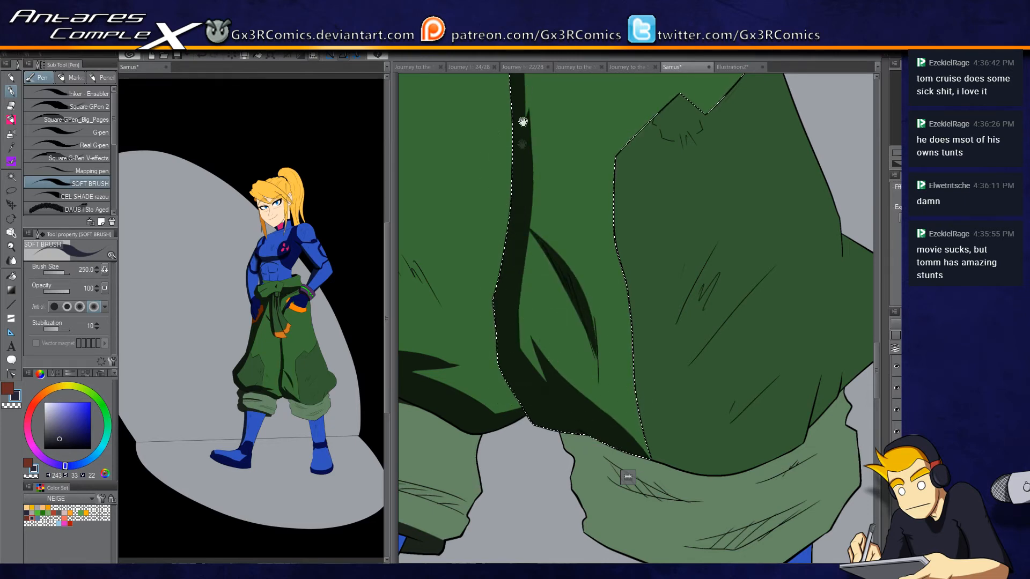
pyautogui.moveTo(523, 122); pyautogui.dragTo(524, 351)
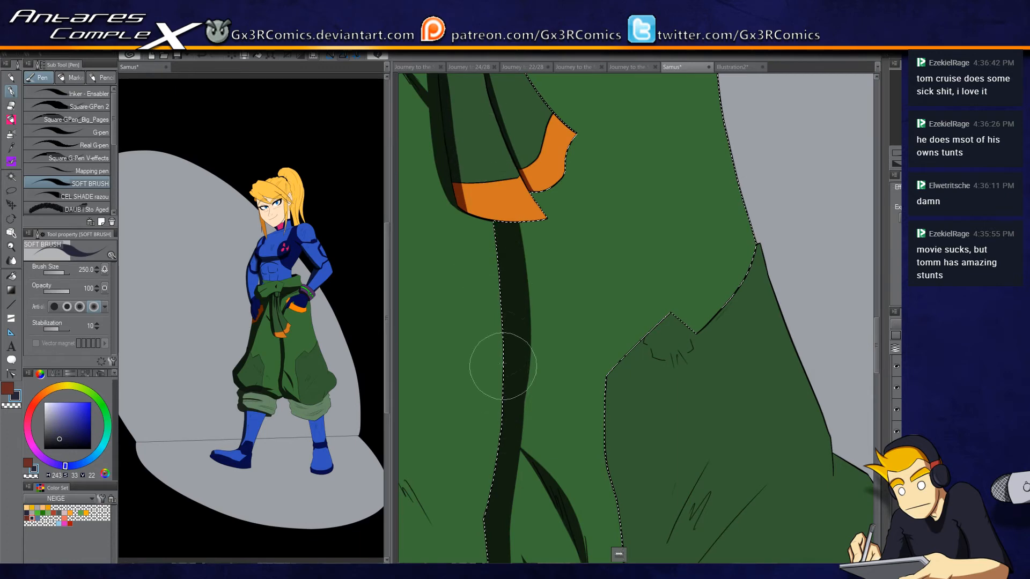
pyautogui.moveTo(525, 230); pyautogui.dragTo(548, 323)
# Step: Select the opposite trouser leg, paint a shadow along the hanging sash's edge and under its tip, and clear the selection
pyautogui.moveTo(488, 240); pyautogui.dragTo(559, 345)
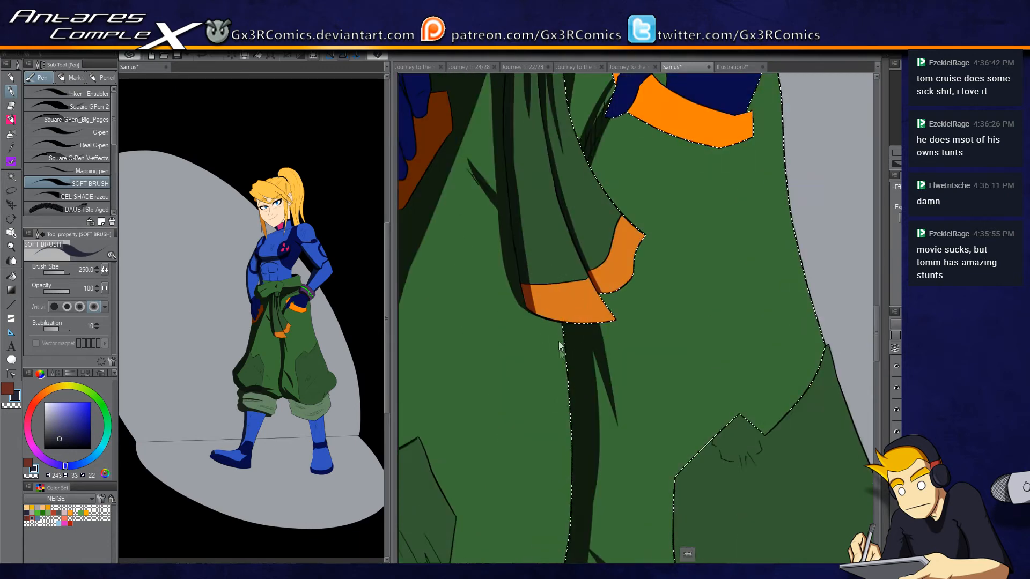
pyautogui.press('w')
pyautogui.click(560, 356)
pyautogui.press('p')
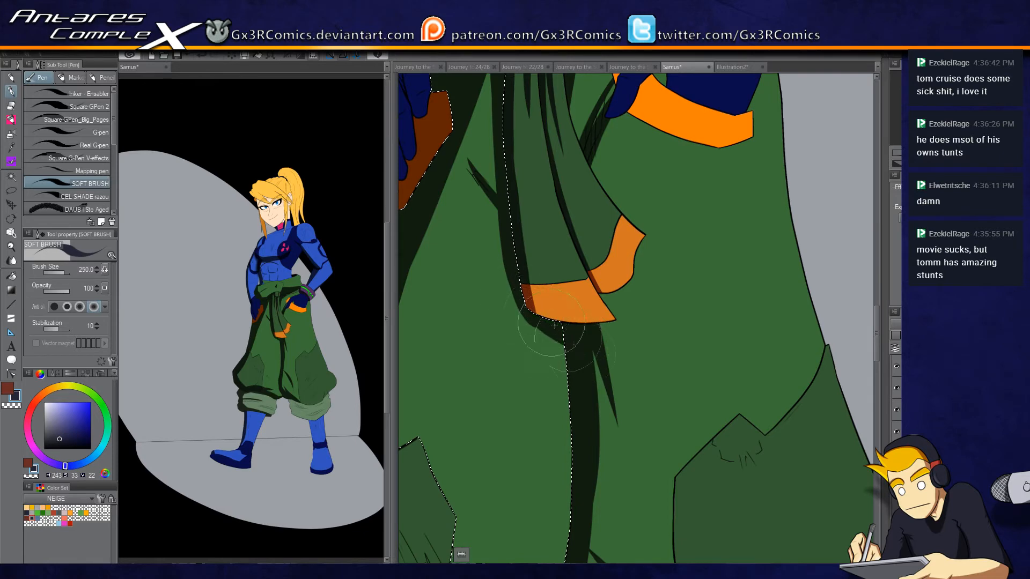
pyautogui.moveTo(531, 322)
pyautogui.mouseDown()
pyautogui.moveTo(485, 110)
pyautogui.moveTo(492, 204)
pyautogui.moveTo(529, 116)
pyautogui.mouseUp()
pyautogui.press('space')
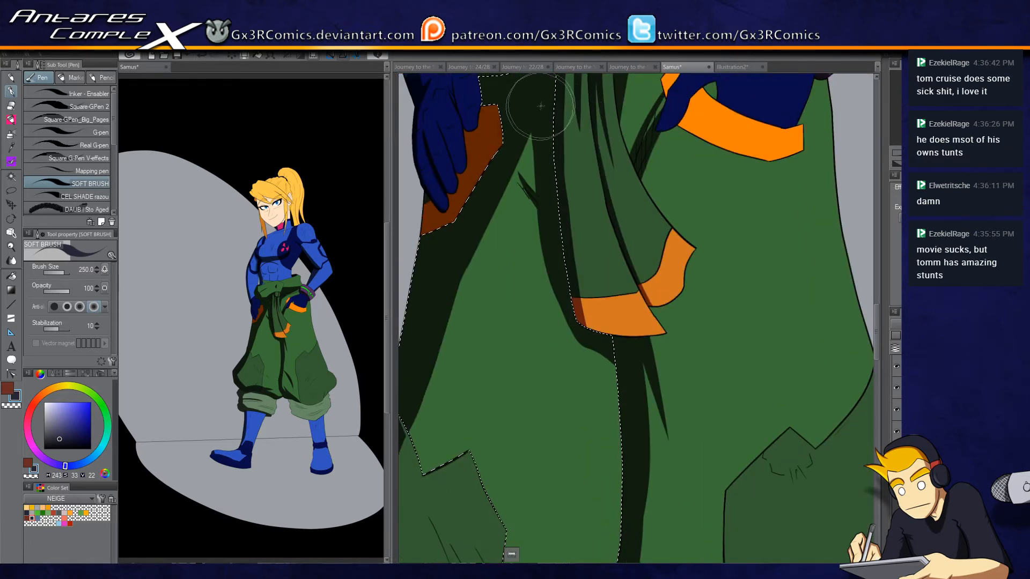
pyautogui.moveTo(528, 177); pyautogui.dragTo(558, 153)
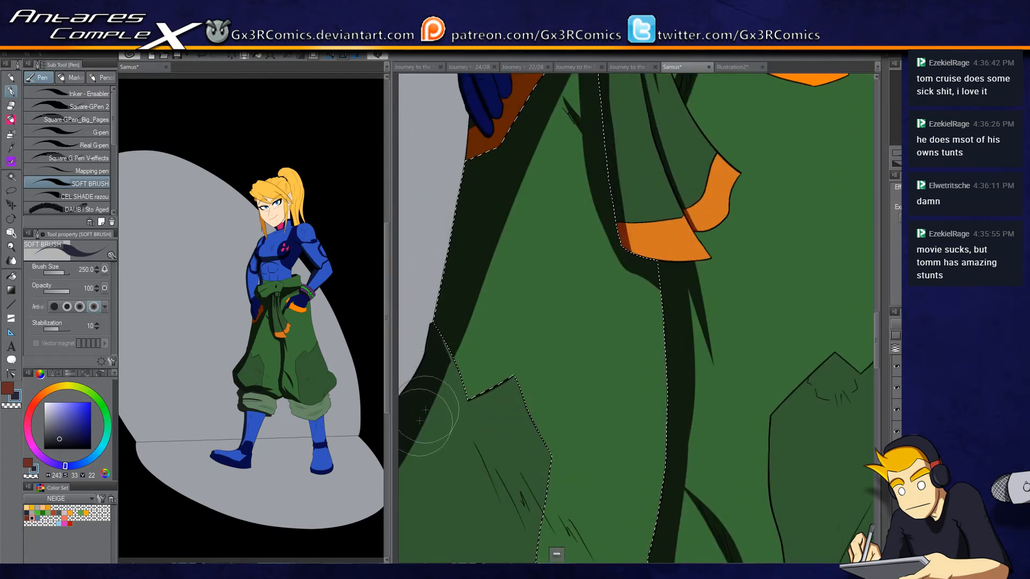
pyautogui.moveTo(493, 203); pyautogui.dragTo(455, 413)
pyautogui.hotkey('ctrl', 'd')
# Step: Swap to the reddish-brown colour and fill the orange pocket trim behind the hanging hand with it
pyautogui.moveTo(531, 276); pyautogui.dragTo(491, 349)
pyautogui.press('x')
pyautogui.press('w')
pyautogui.click(453, 371)
pyautogui.press('g')
pyautogui.press('g')
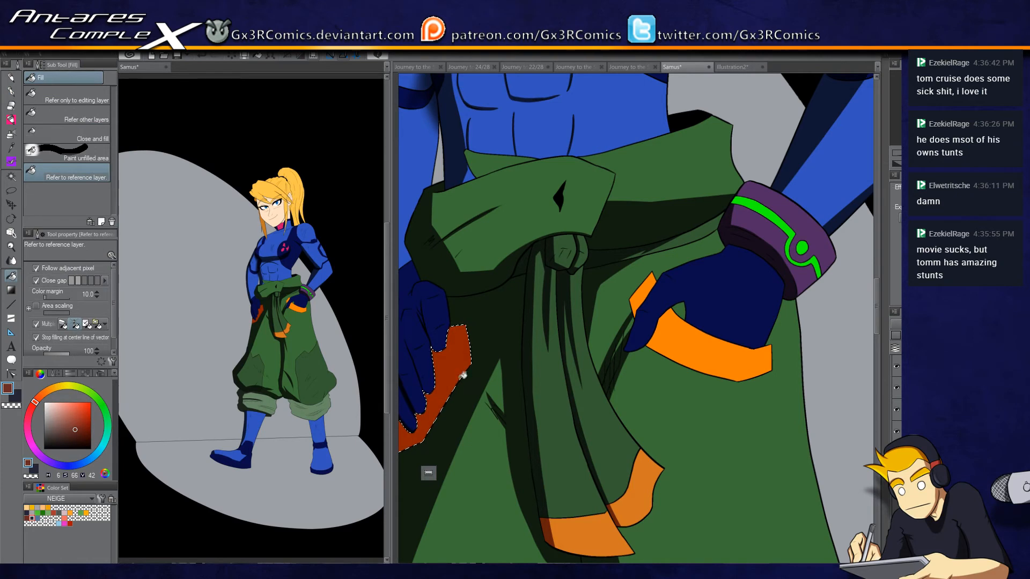
# Step: Fill the small orange trim piece above the thumb on the other pocket with the reddish brown
pyautogui.moveTo(620, 341); pyautogui.dragTo(543, 350)
pyautogui.press('w')
pyautogui.click(568, 303)
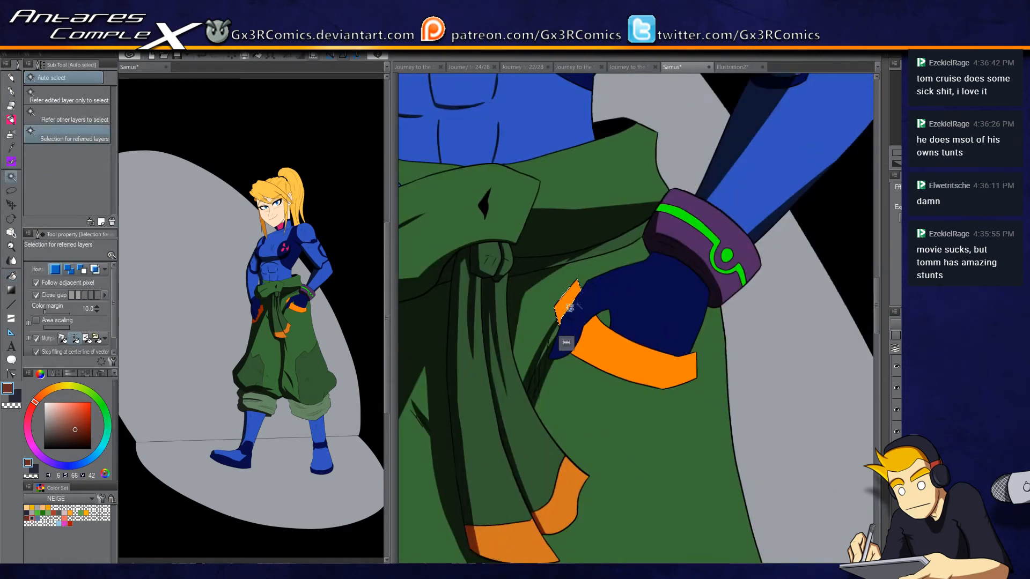
pyautogui.press('g')
pyautogui.click(570, 300)
# Step: Select the long orange trim of that pocket and shade both of its ends in reddish brown with the SOFT BRUSH
pyautogui.press('w')
pyautogui.click(586, 341)
pyautogui.press('b')
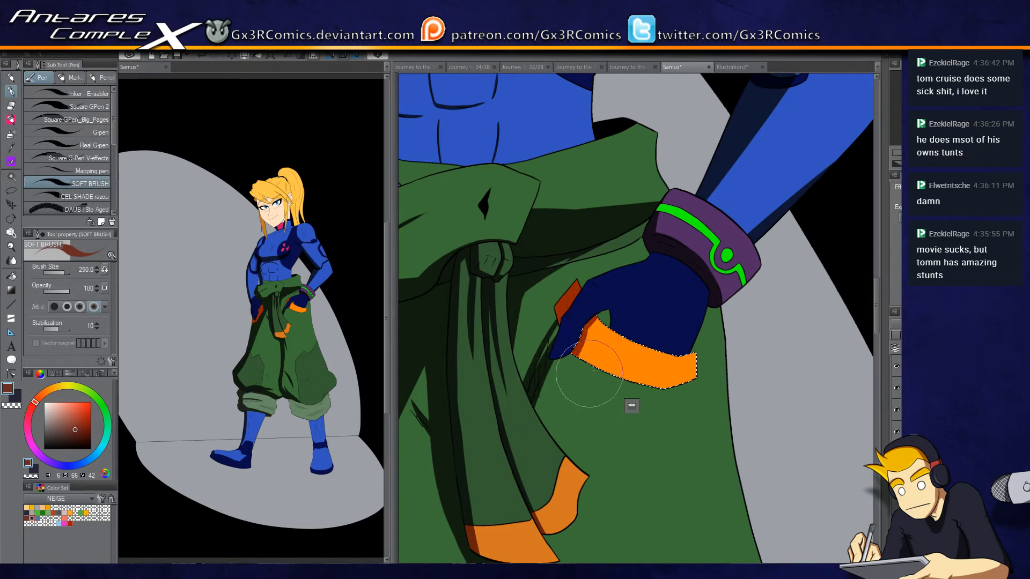
pyautogui.press('w')
pyautogui.hotkey('ctrl', 'd')
pyautogui.click(682, 373)
pyautogui.press('b')
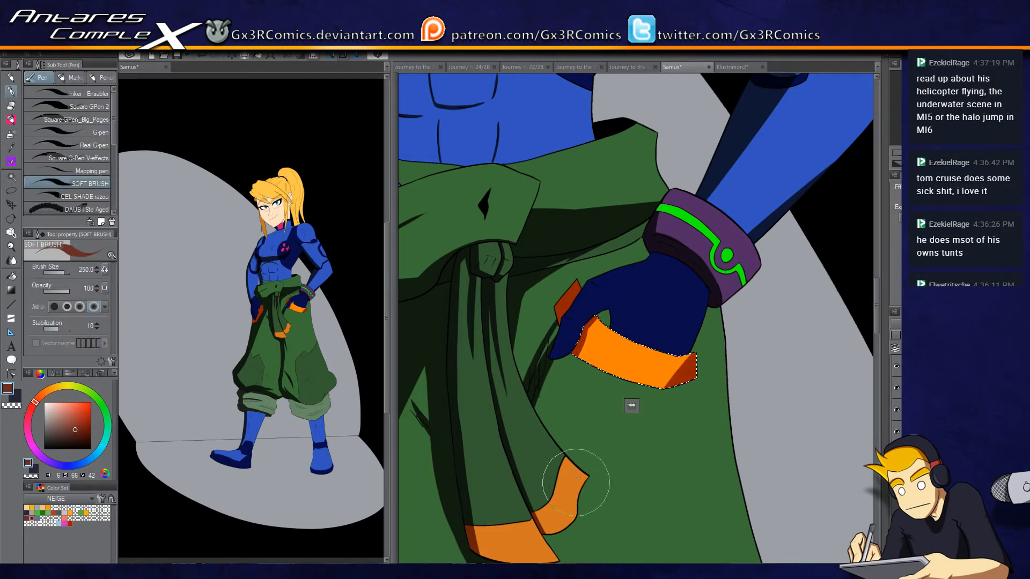
# Step: Select the dark blue glove in the pocket and paint a dark navy shadow beneath the purple cuff
pyautogui.moveTo(663, 278); pyautogui.dragTo(680, 312)
pyautogui.press('w')
pyautogui.click(683, 314)
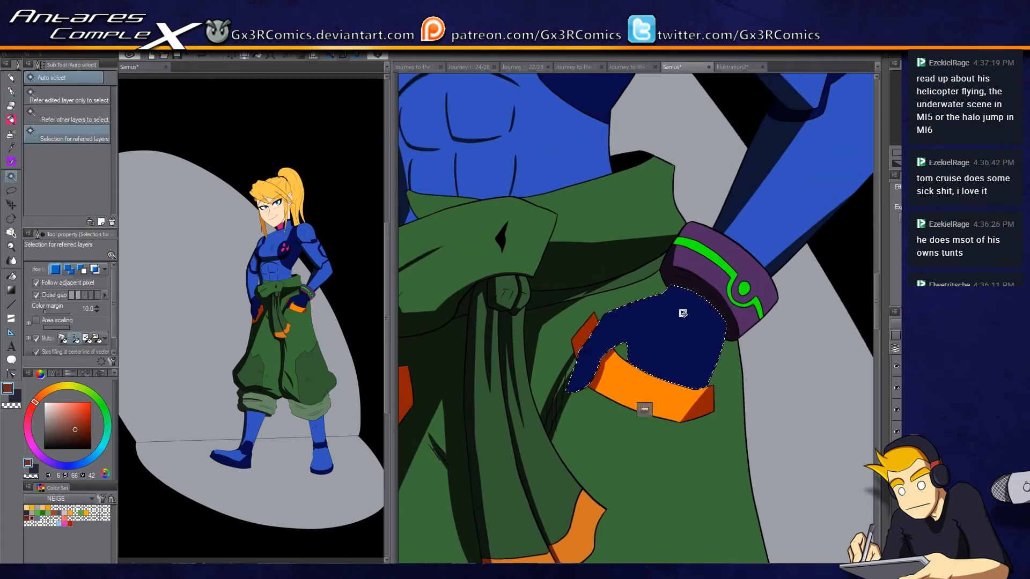
pyautogui.keyDown('alt'); pyautogui.click(683, 313); pyautogui.keyUp('alt')
pyautogui.press('b')
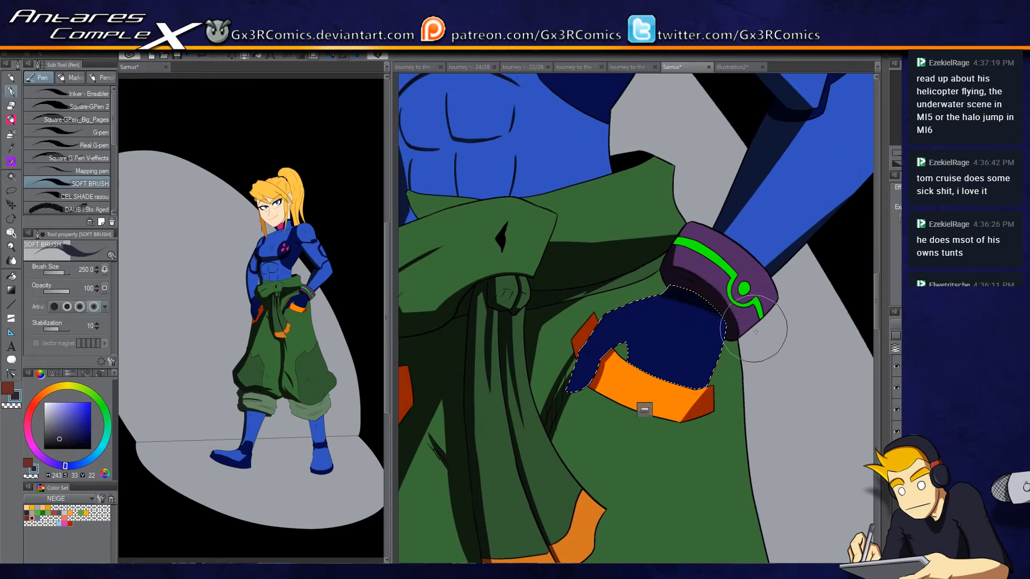
pyautogui.moveTo(621, 287); pyautogui.dragTo(712, 381)
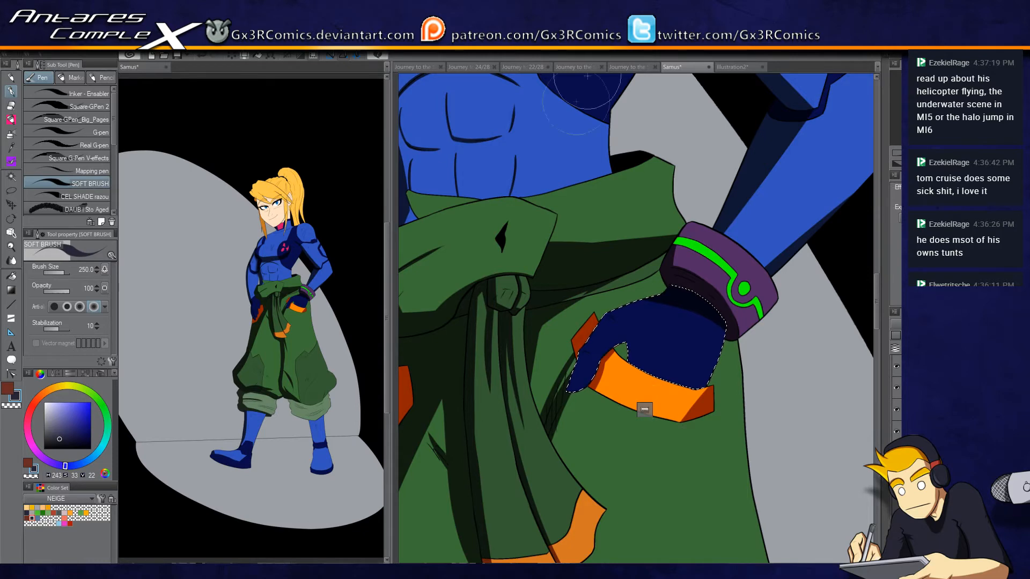
# Step: Select the dark blue side panel of the chest and paint a shadow on it below the armpit
pyautogui.moveTo(560, 247); pyautogui.dragTo(571, 305)
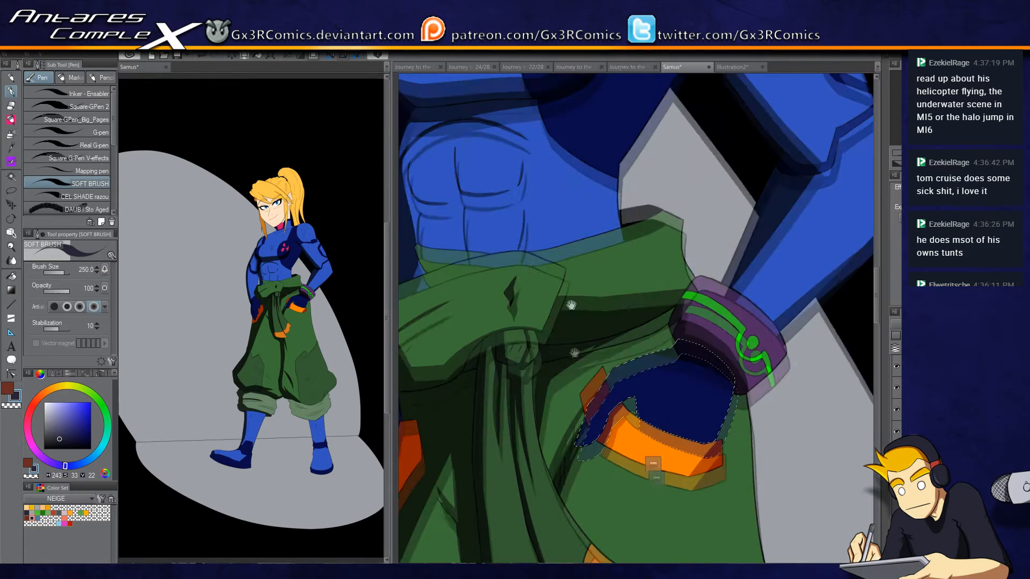
pyautogui.scroll(5, 572, 305)
pyautogui.press('w')
pyautogui.click(664, 298)
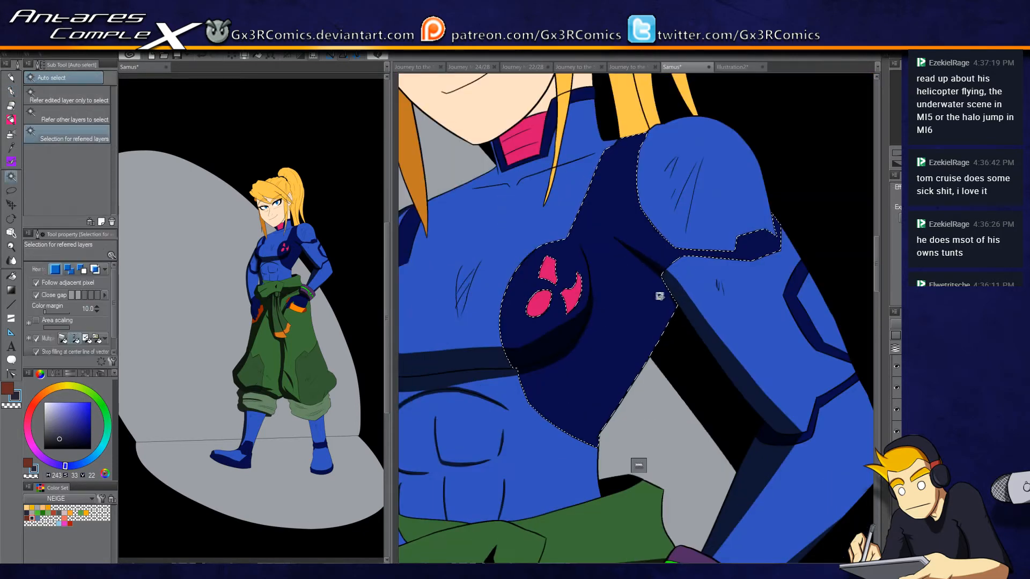
pyautogui.scroll(1, 661, 296)
pyautogui.press('o')
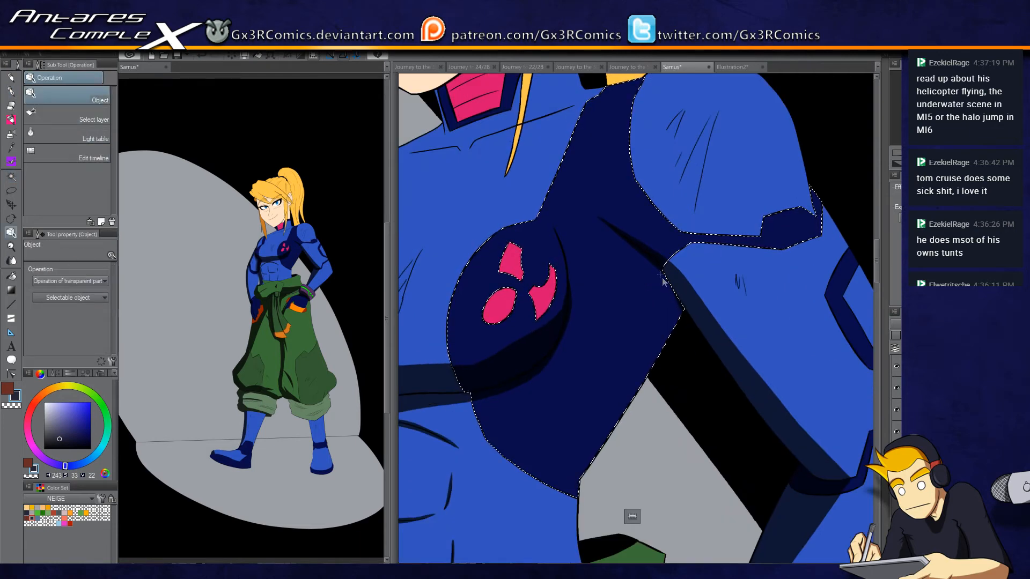
pyautogui.press('p')
pyautogui.moveTo(690, 330)
pyautogui.mouseDown()
pyautogui.moveTo(616, 230)
pyautogui.moveTo(717, 355)
pyautogui.moveTo(623, 240)
pyautogui.moveTo(699, 400)
pyautogui.moveTo(623, 246)
pyautogui.moveTo(629, 477)
pyautogui.moveTo(645, 299)
pyautogui.moveTo(614, 231)
pyautogui.moveTo(655, 425)
pyautogui.moveTo(636, 260)
pyautogui.moveTo(621, 237)
pyautogui.moveTo(639, 419)
pyautogui.moveTo(615, 460)
pyautogui.moveTo(708, 294)
pyautogui.mouseUp()
# Step: Select the light blue torso and paint a dark navy shadow beside the collar, below the chin, with the SOFT BRUSH
pyautogui.moveTo(575, 235)
pyautogui.mouseDown()
pyautogui.moveTo(570, 364)
pyautogui.moveTo(650, 437)
pyautogui.mouseUp()
pyautogui.press('w')
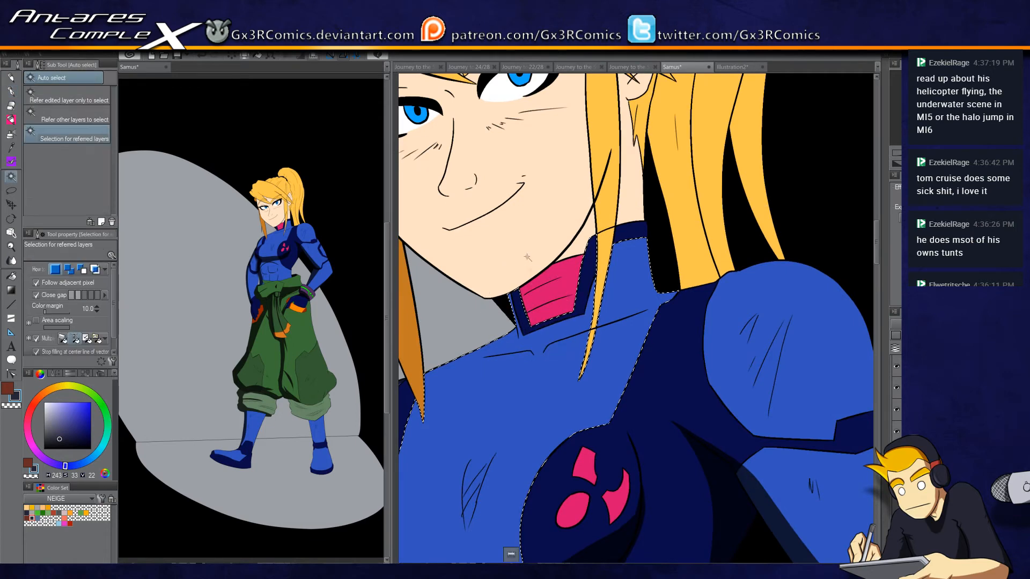
pyautogui.press('p')
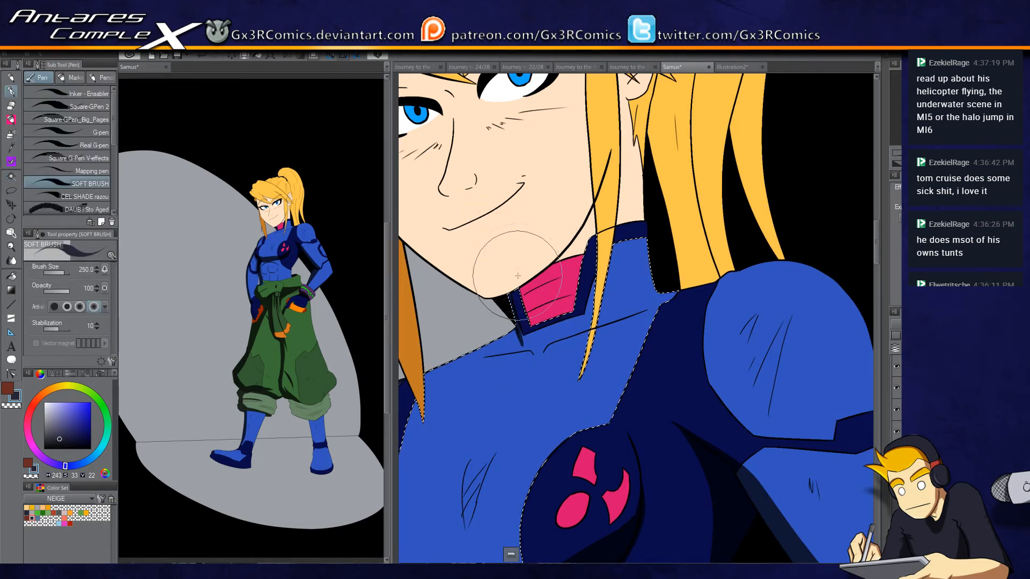
pyautogui.scroll(2, 526, 338)
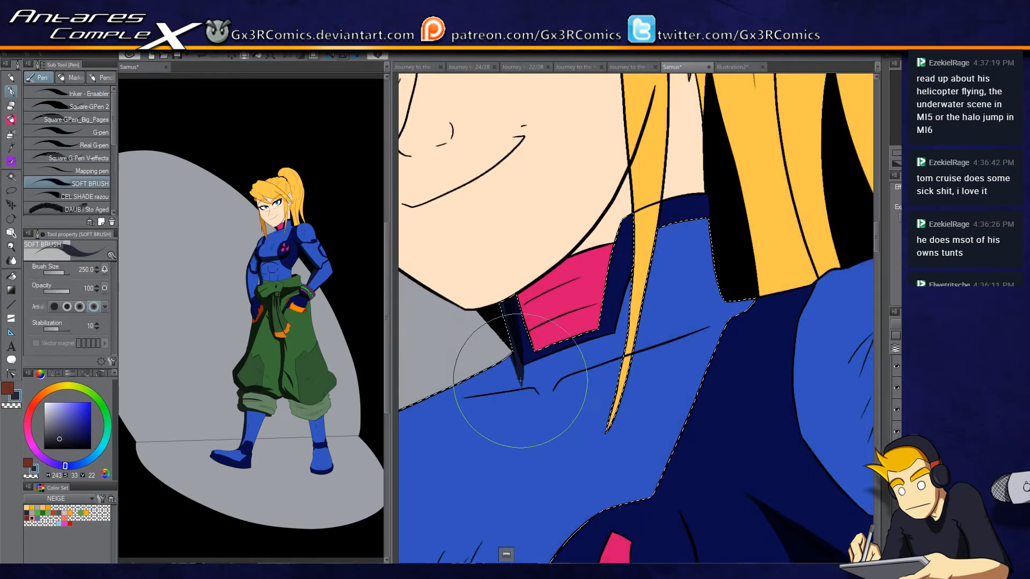
pyautogui.moveTo(516, 348); pyautogui.dragTo(588, 285)
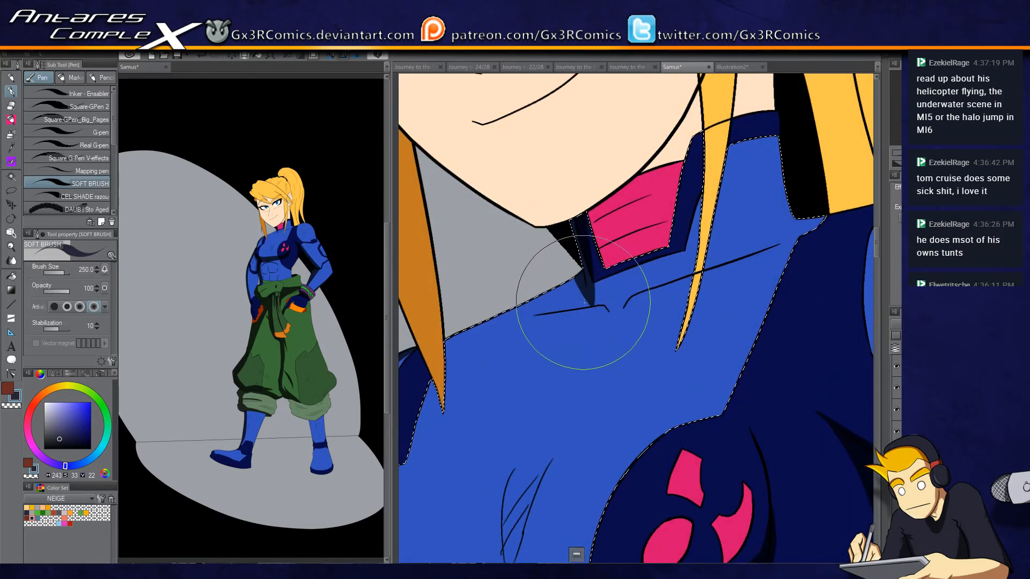
pyautogui.moveTo(560, 271)
pyautogui.mouseDown()
pyautogui.moveTo(488, 316)
pyautogui.moveTo(574, 280)
pyautogui.moveTo(474, 323)
pyautogui.moveTo(565, 290)
pyautogui.moveTo(545, 305)
pyautogui.moveTo(591, 306)
pyautogui.moveTo(558, 312)
pyautogui.moveTo(588, 301)
pyautogui.moveTo(553, 309)
pyautogui.moveTo(580, 291)
pyautogui.moveTo(574, 301)
pyautogui.moveTo(562, 294)
pyautogui.moveTo(410, 351)
pyautogui.moveTo(592, 295)
pyautogui.moveTo(538, 325)
pyautogui.moveTo(583, 278)
pyautogui.mouseUp()
# Step: Airbrush a soft dark navy shadow across the shoulder, from the collar to behind the hanging orange hair lock
pyautogui.press('b')
pyautogui.moveTo(499, 317)
pyautogui.mouseDown()
pyautogui.moveTo(472, 345)
pyautogui.moveTo(536, 333)
pyautogui.mouseUp()
pyautogui.moveTo(558, 281)
pyautogui.mouseDown()
pyautogui.moveTo(656, 182)
pyautogui.moveTo(456, 343)
pyautogui.mouseUp()
pyautogui.hotkey('ctrl', 'z')
pyautogui.moveTo(660, 175); pyautogui.dragTo(475, 340)
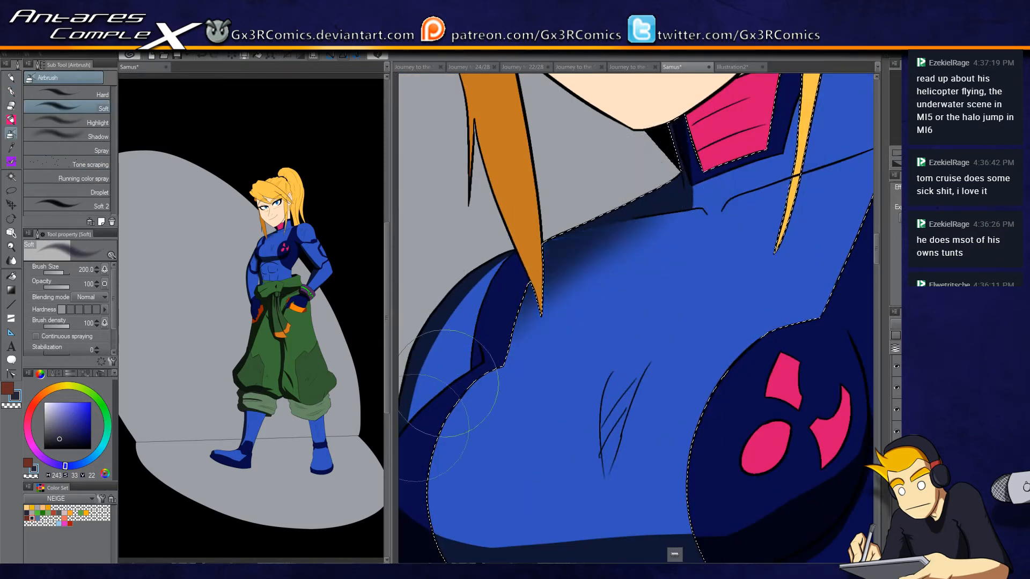
# Step: Select the outer dark blue chest panel together with the torso and erase small parts of the shadow beneath the chest with the SOFT BRUSH
pyautogui.moveTo(521, 365); pyautogui.dragTo(588, 226)
pyautogui.press('w')
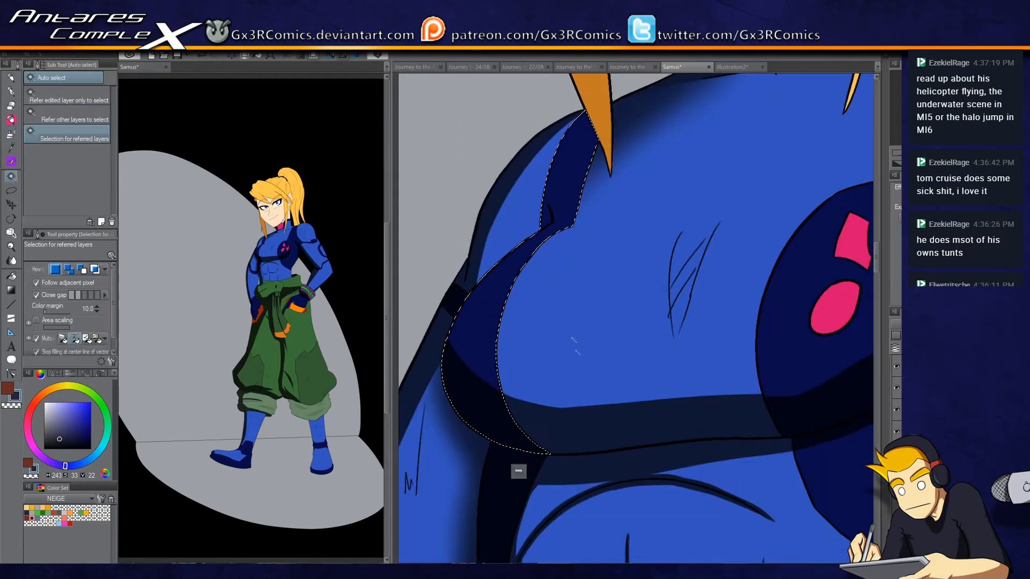
pyautogui.keyDown('shift'); pyautogui.click(540, 400); pyautogui.keyUp('shift')
pyautogui.press('p')
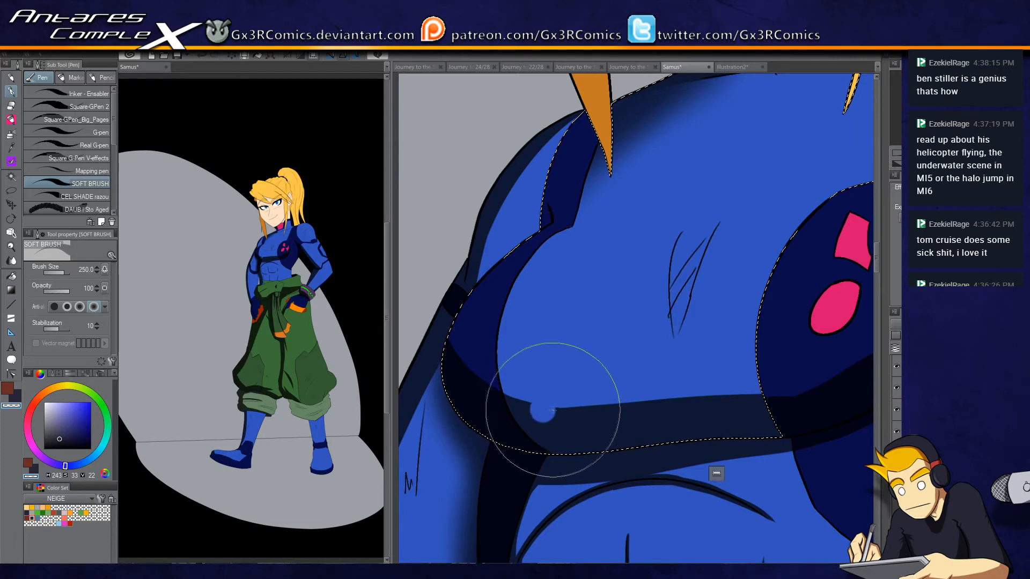
pyautogui.moveTo(553, 407)
pyautogui.mouseDown()
pyautogui.moveTo(561, 412)
pyautogui.moveTo(545, 409)
pyautogui.mouseUp()
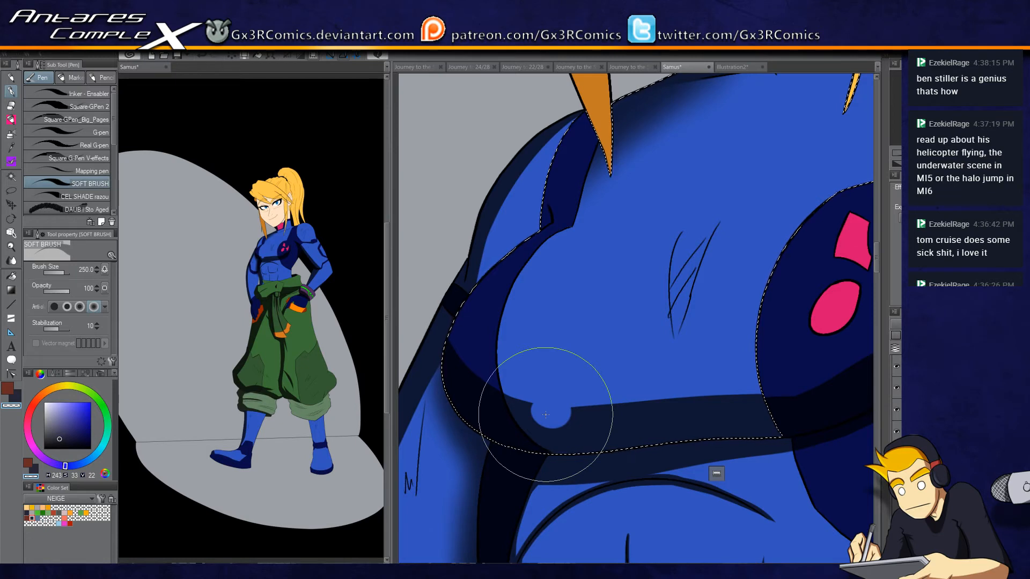
pyautogui.moveTo(483, 391)
pyautogui.mouseDown()
pyautogui.moveTo(509, 410)
pyautogui.moveTo(481, 381)
pyautogui.moveTo(494, 405)
pyautogui.mouseUp()
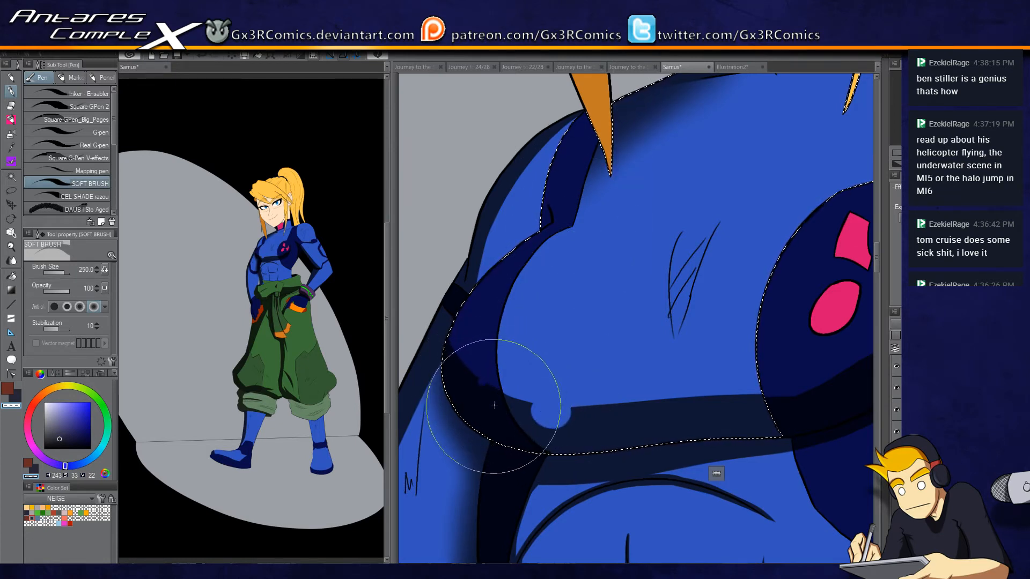
pyautogui.moveTo(577, 256); pyautogui.dragTo(558, 297)
pyautogui.press('ctrl')
pyautogui.keyDown('alt'); pyautogui.click(498, 306); pyautogui.keyUp('alt')
pyautogui.hotkey('ctrl', 'd')
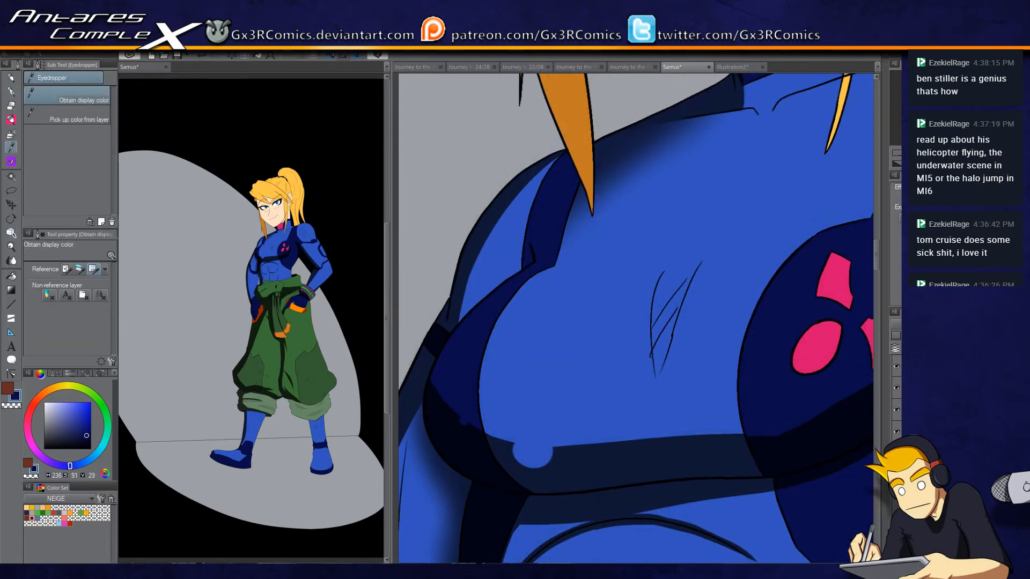
pyautogui.hotkey('ctrl', 'shift', 'd')
pyautogui.press('p')
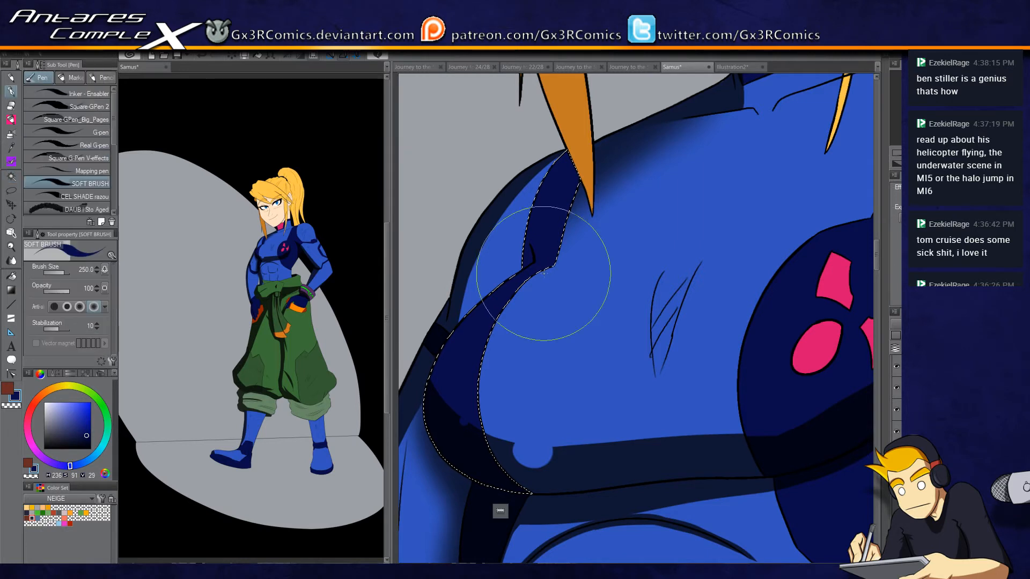
pyautogui.hotkey('ctrl', 'd')
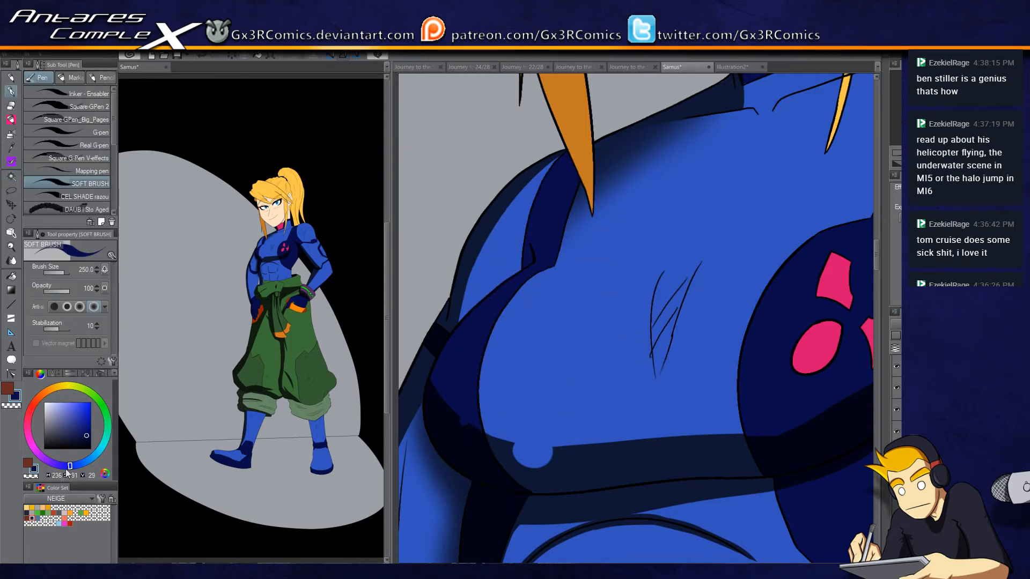
pyautogui.click(37, 509)
# Step: Reselect the light blue torso and touch up the dark navy shadow between the collar and the shoulder line
pyautogui.moveTo(629, 272); pyautogui.dragTo(572, 354)
pyautogui.moveTo(581, 304); pyautogui.dragTo(521, 385)
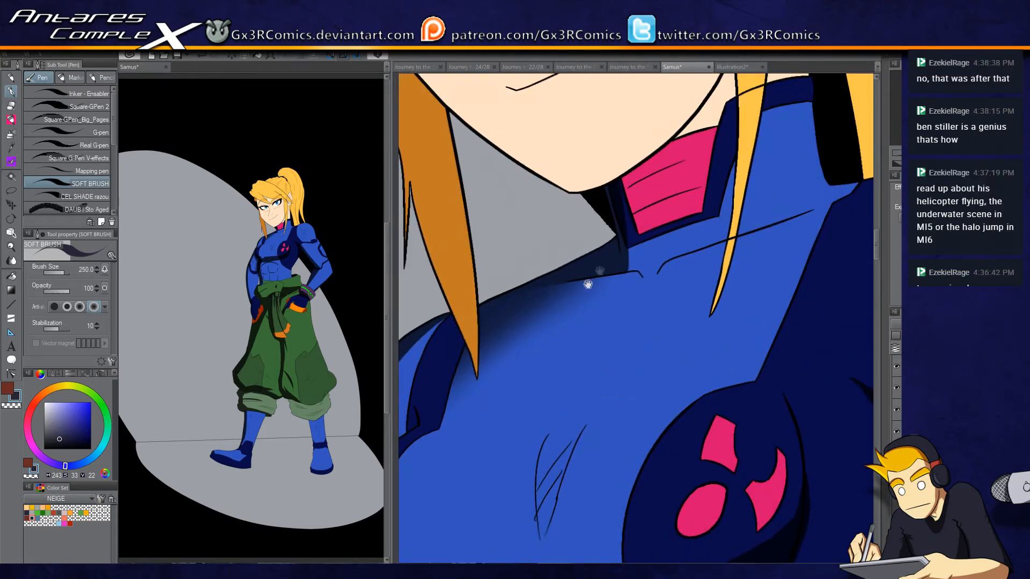
pyautogui.press('w')
pyautogui.click(588, 285)
pyautogui.press('p')
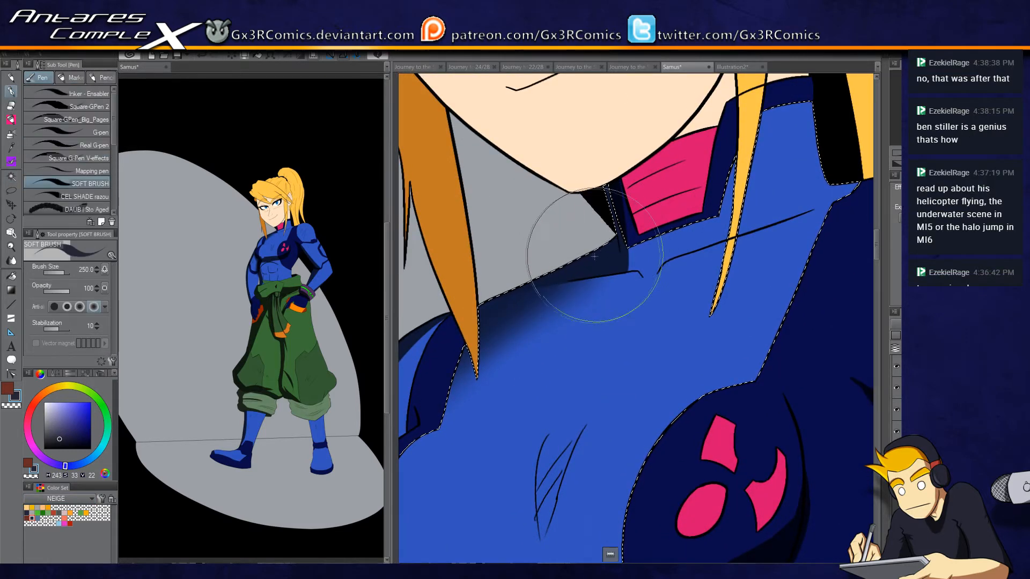
pyautogui.moveTo(595, 256); pyautogui.dragTo(561, 309)
# Step: Select the pink collar insert and paint reddish brown shadows along its fold lines, undoing unsatisfactory strokes
pyautogui.moveTo(624, 263); pyautogui.dragTo(581, 379)
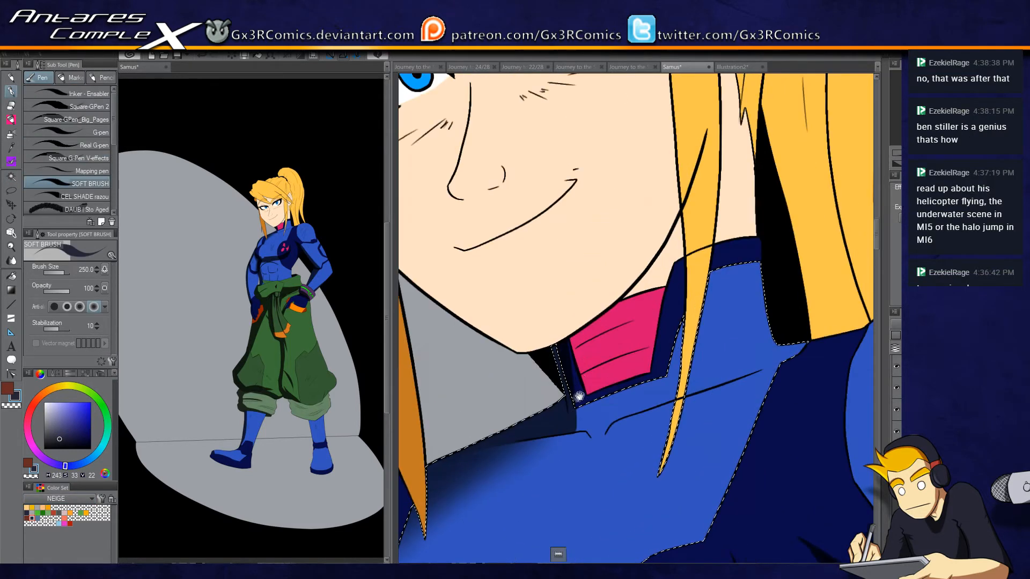
pyautogui.press('w')
pyautogui.click(611, 328)
pyautogui.press('p')
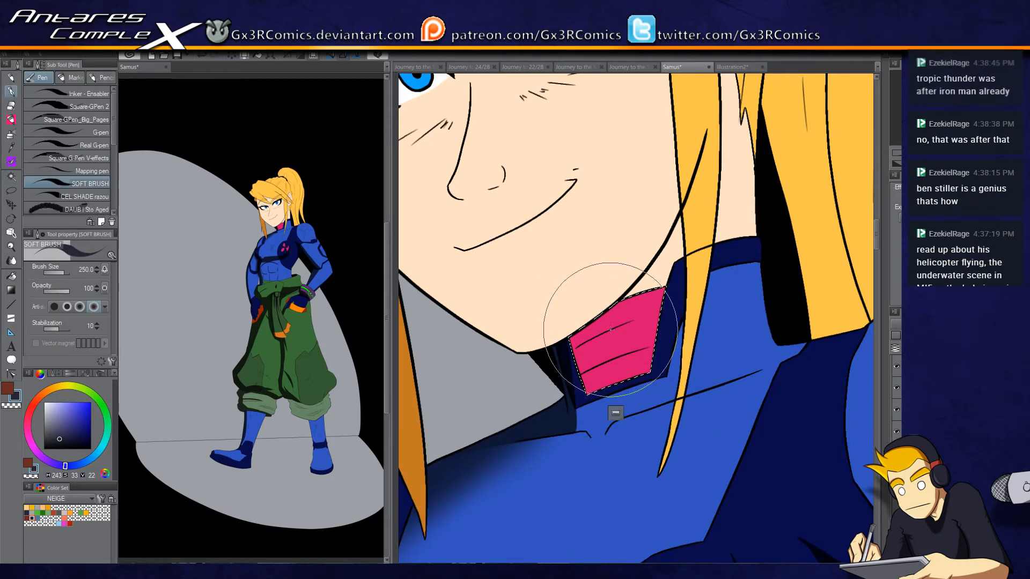
pyautogui.press('x')
pyautogui.moveTo(620, 327); pyautogui.dragTo(612, 290)
pyautogui.moveTo(547, 274); pyautogui.dragTo(691, 230)
pyautogui.hotkey('ctrl', 'z')
pyautogui.moveTo(564, 282); pyautogui.dragTo(656, 239)
pyautogui.hotkey('ctrl', 'z')
pyautogui.moveTo(574, 301); pyautogui.dragTo(687, 261)
pyautogui.hotkey('ctrl', 'z')
pyautogui.moveTo(569, 307)
pyautogui.mouseDown()
pyautogui.moveTo(596, 289)
pyautogui.moveTo(703, 252)
pyautogui.mouseUp()
pyautogui.hotkey('ctrl', 'z')
# Step: Select the orange hair lock beside the cheek and paint pointed reddish brown shadows down its length with the SOFT BRUSH
pyautogui.moveTo(609, 196)
pyautogui.mouseDown()
pyautogui.moveTo(568, 268)
pyautogui.moveTo(563, 365)
pyautogui.moveTo(508, 363)
pyautogui.moveTo(683, 341)
pyautogui.mouseUp()
pyautogui.press('w')
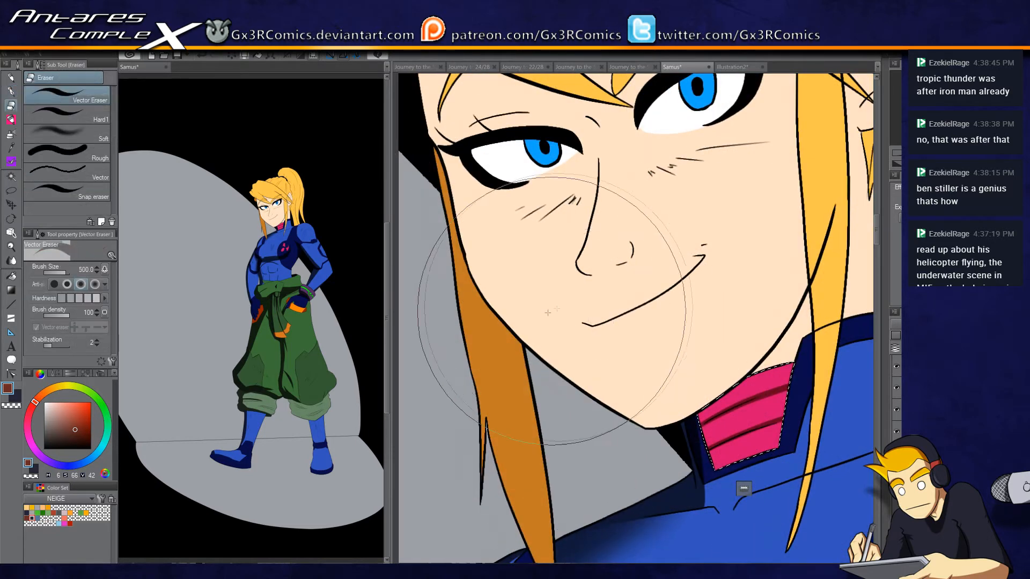
pyautogui.click(504, 364)
pyautogui.scroll(-2, 459, 268)
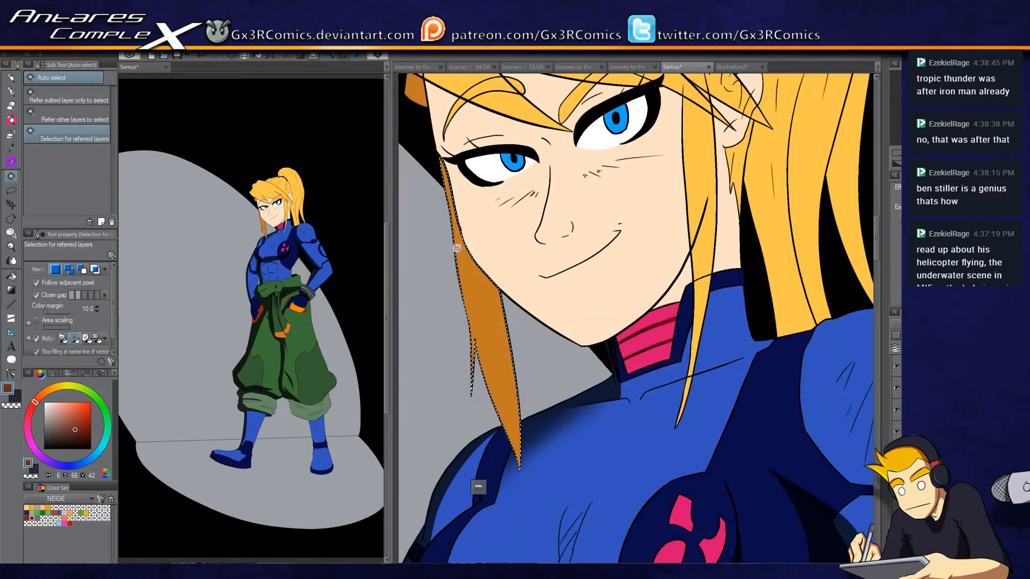
pyautogui.press('p')
pyautogui.moveTo(438, 143)
pyautogui.mouseDown()
pyautogui.moveTo(460, 310)
pyautogui.moveTo(445, 152)
pyautogui.moveTo(458, 204)
pyautogui.mouseUp()
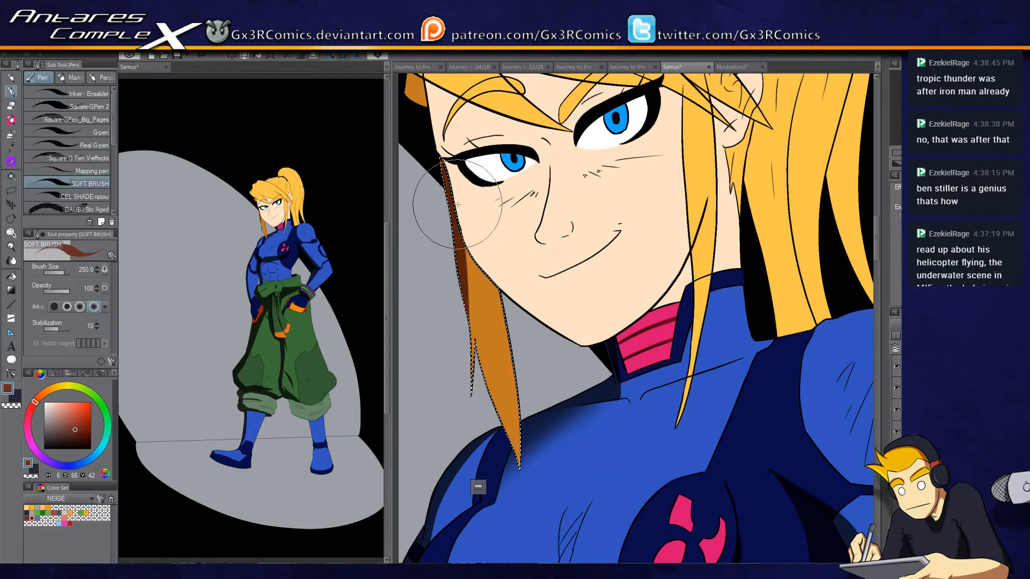
pyautogui.moveTo(438, 148); pyautogui.dragTo(476, 402)
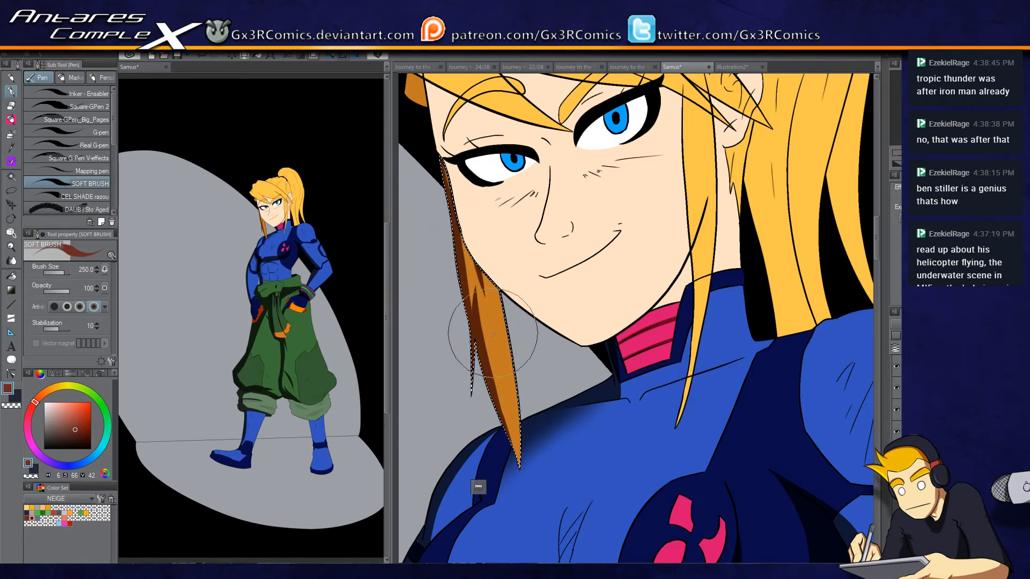
# Step: Soften the shadow on the orange hair lock with the Soft airbrush in reddish brown
pyautogui.press('b')
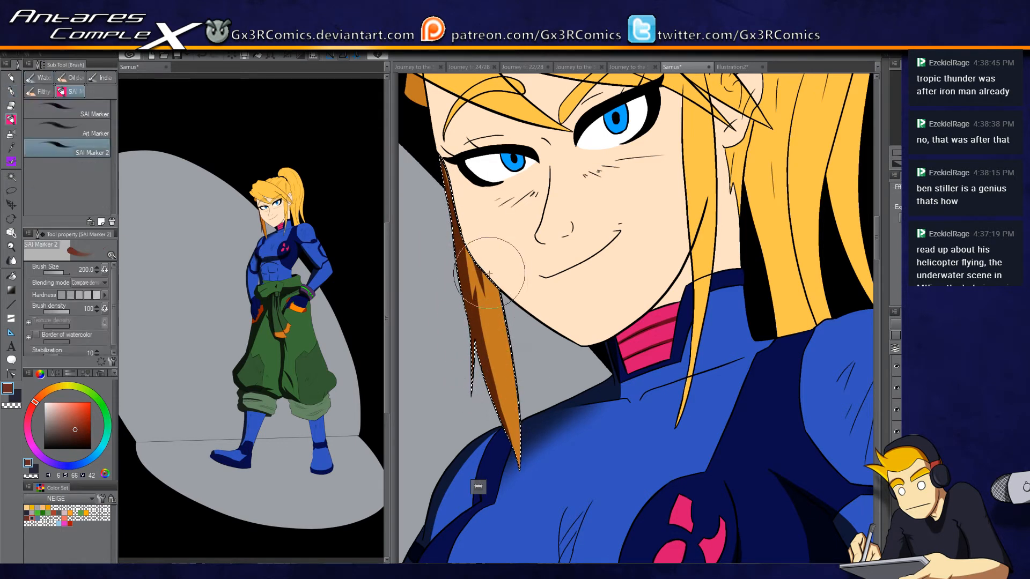
pyautogui.moveTo(444, 210)
pyautogui.mouseDown()
pyautogui.moveTo(556, 348)
pyautogui.moveTo(516, 305)
pyautogui.mouseUp()
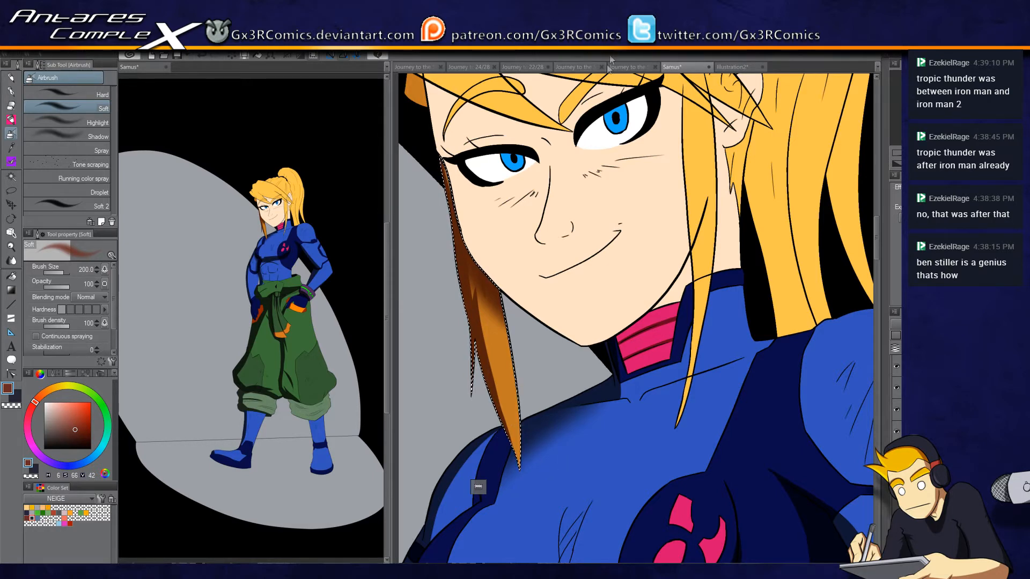
pyautogui.moveTo(454, 195); pyautogui.dragTo(496, 326)
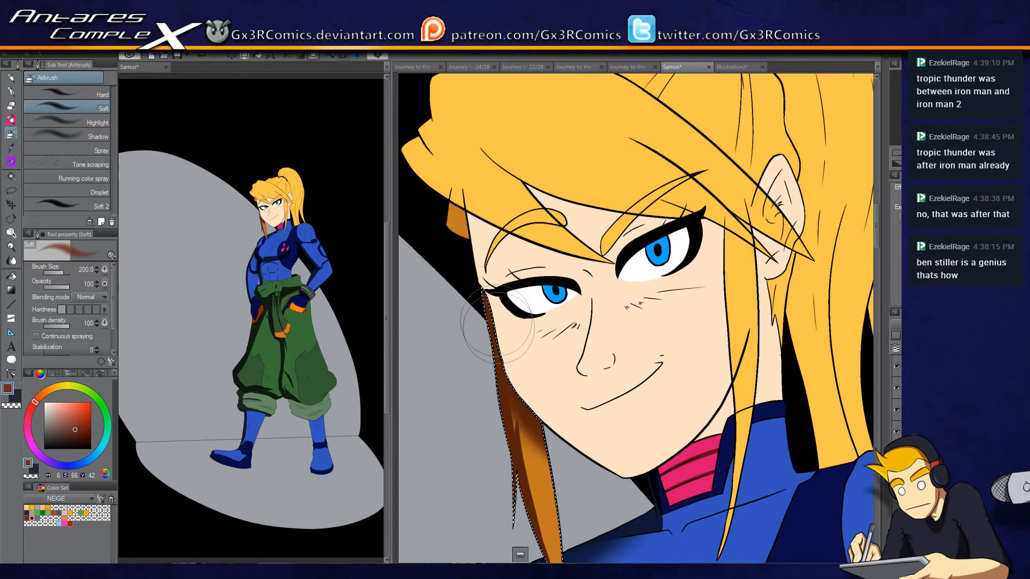
pyautogui.press('p')
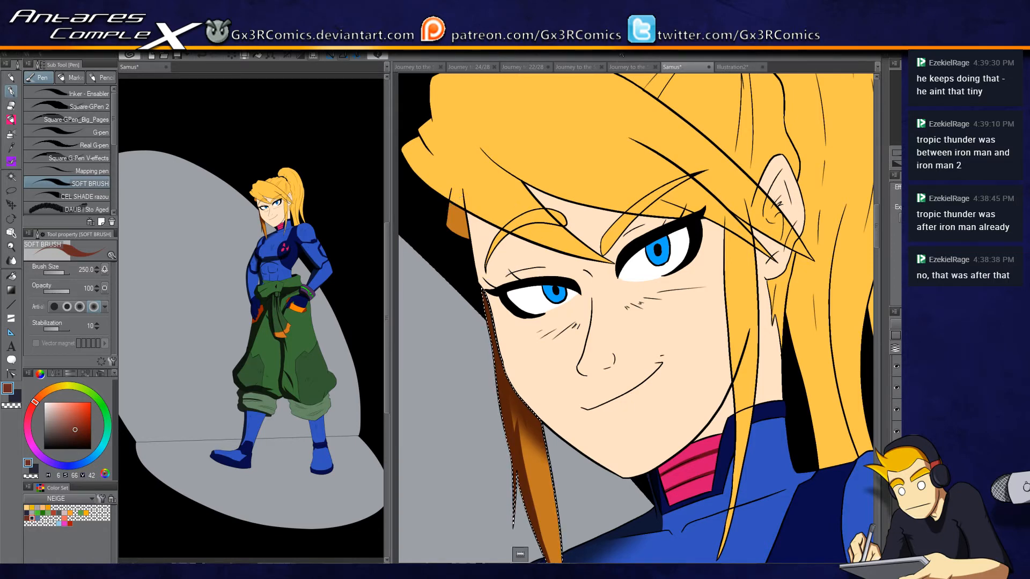
# Step: Select the small orange hair patch at the temple and shade it in reddish brown with the SOFT BRUSH
pyautogui.moveTo(488, 218); pyautogui.dragTo(509, 290)
pyautogui.press('w')
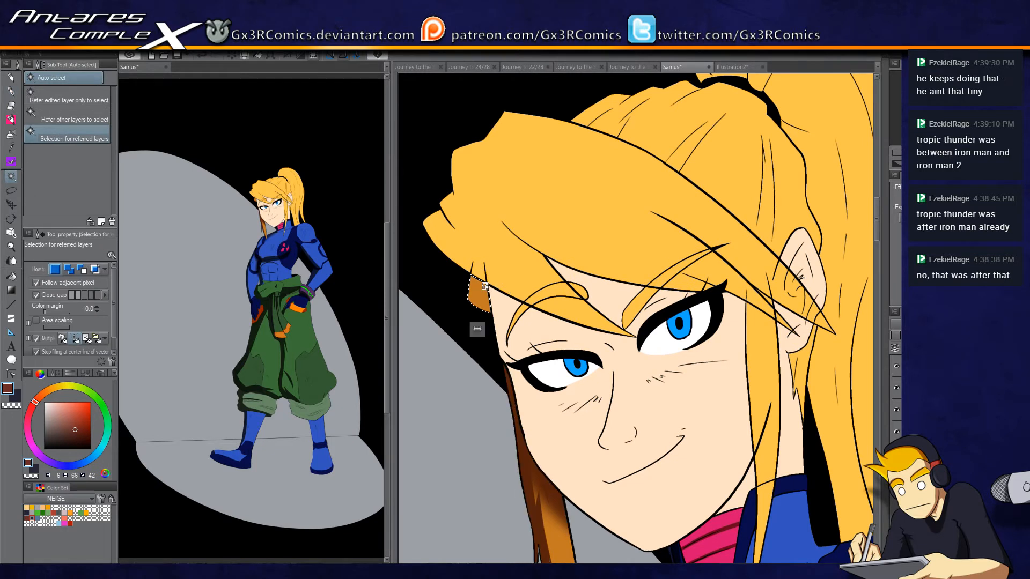
pyautogui.press('p')
pyautogui.moveTo(478, 250); pyautogui.dragTo(508, 347)
pyautogui.press('c')
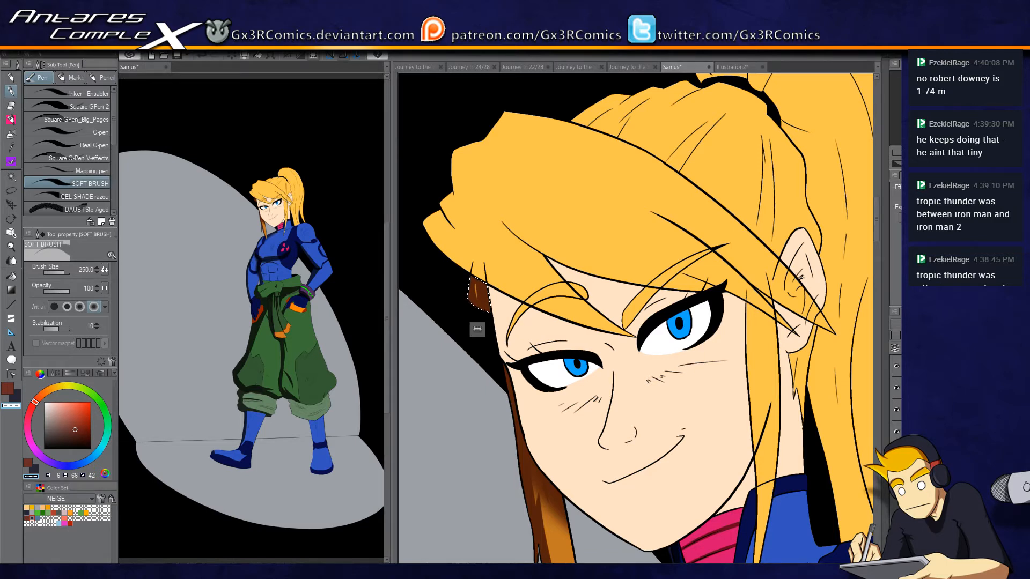
# Step: Select the yellow fringe and paint pointed reddish brown shadows along its lower edge down to the tip between the eyes
pyautogui.press('w')
pyautogui.click(507, 271)
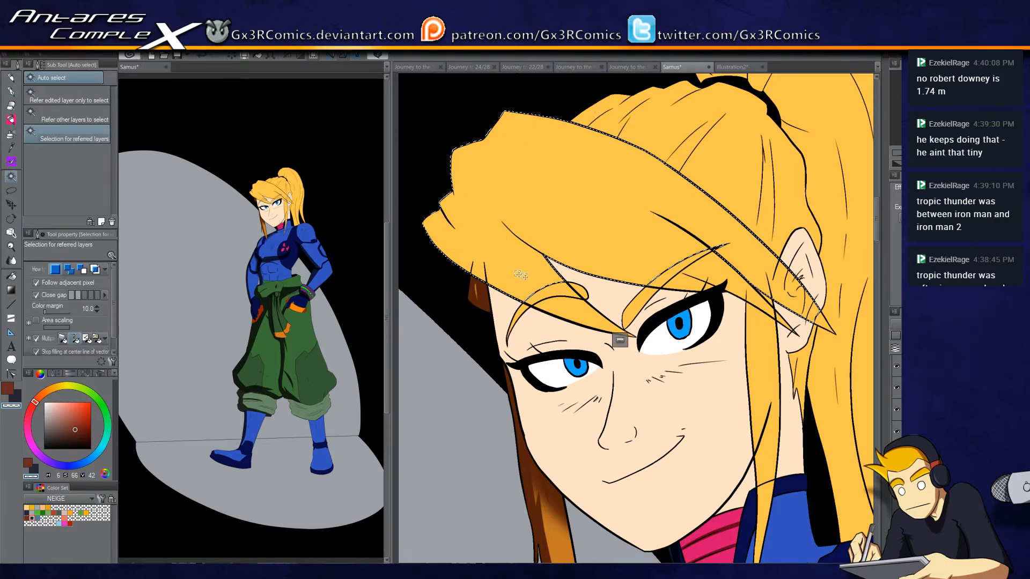
pyautogui.press('p')
pyautogui.moveTo(476, 260); pyautogui.dragTo(526, 261)
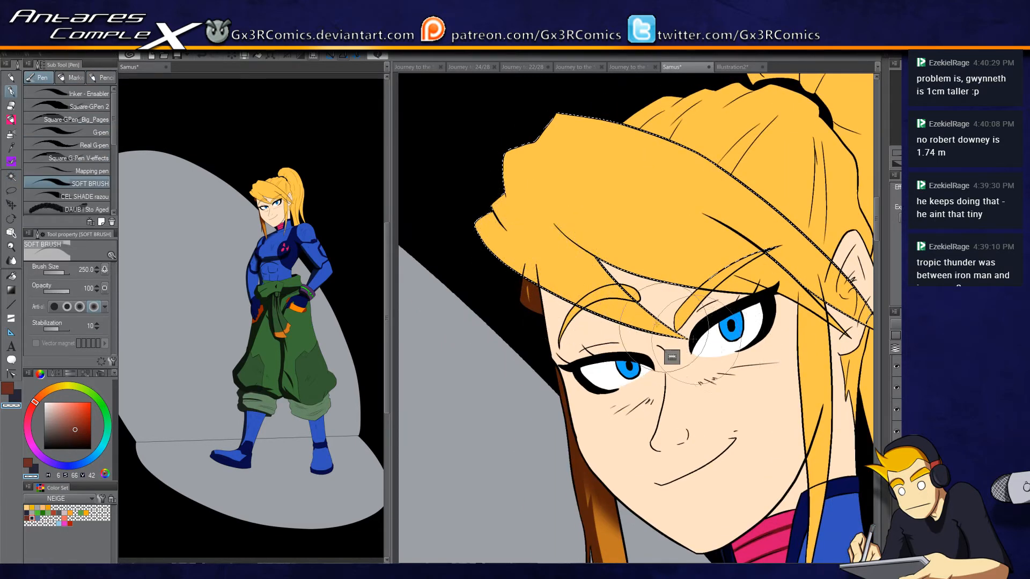
pyautogui.moveTo(437, 207)
pyautogui.mouseDown()
pyautogui.moveTo(617, 322)
pyautogui.moveTo(671, 330)
pyautogui.mouseUp()
pyautogui.moveTo(541, 215)
pyautogui.mouseDown()
pyautogui.moveTo(606, 295)
pyautogui.moveTo(515, 216)
pyautogui.mouseUp()
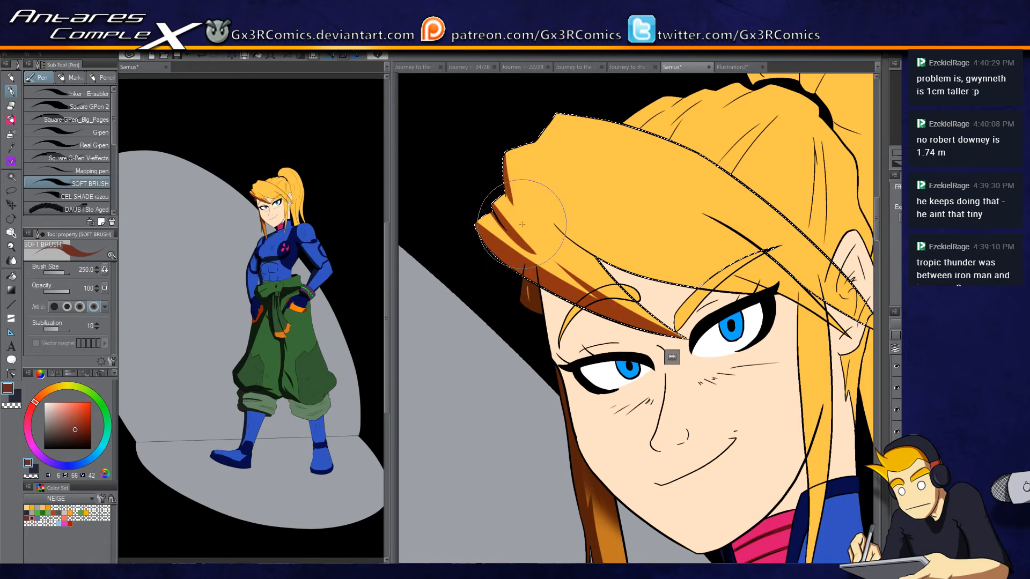
# Step: Paint a thin reddish brown shadow along the jagged front edge of the fringe up to its peak
pyautogui.scroll(2, 489, 199)
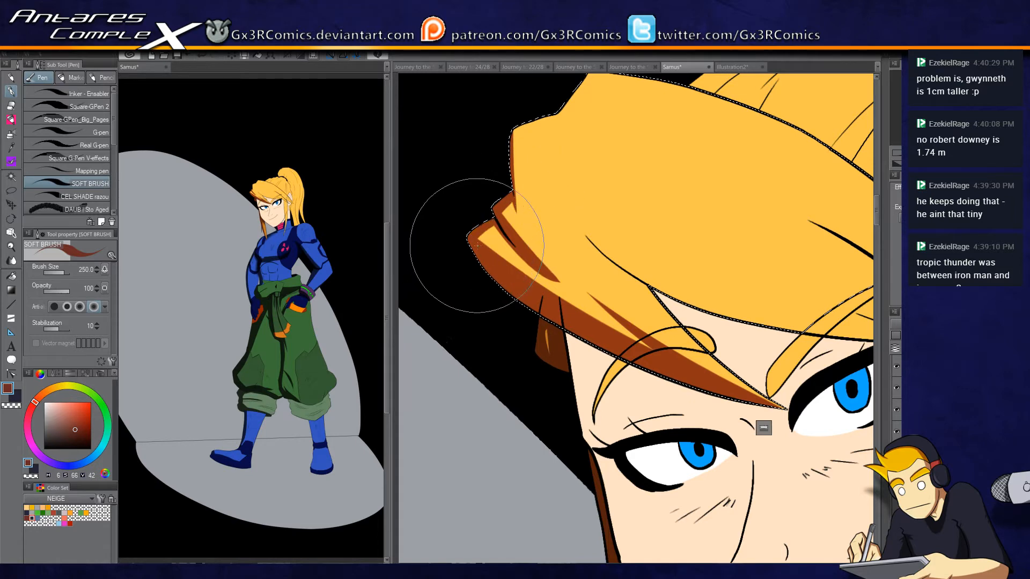
pyautogui.moveTo(533, 184); pyautogui.dragTo(479, 272)
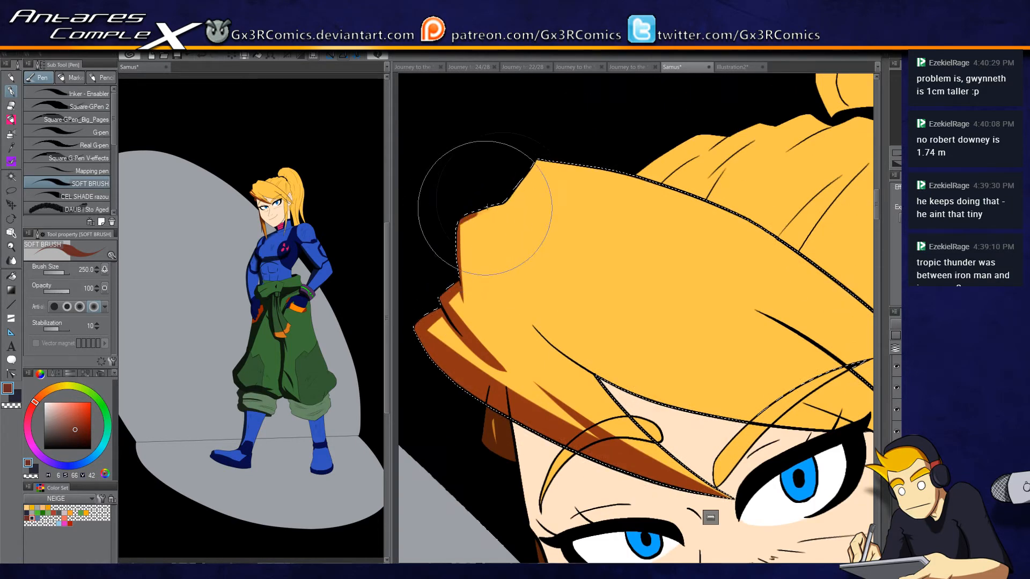
pyautogui.moveTo(470, 296)
pyautogui.mouseDown()
pyautogui.moveTo(513, 160)
pyautogui.moveTo(460, 219)
pyautogui.moveTo(562, 127)
pyautogui.mouseUp()
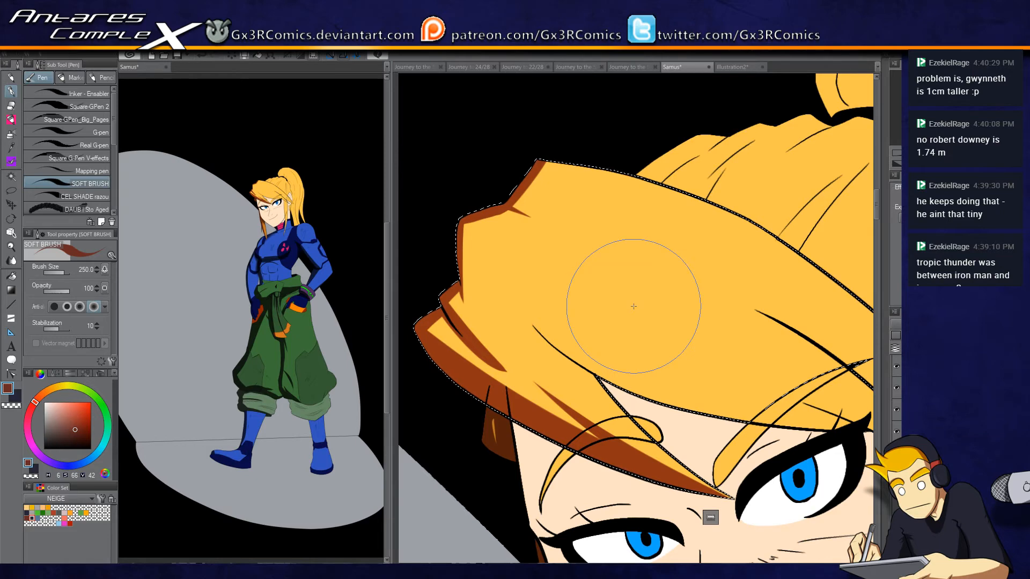
pyautogui.moveTo(559, 345); pyautogui.dragTo(471, 276)
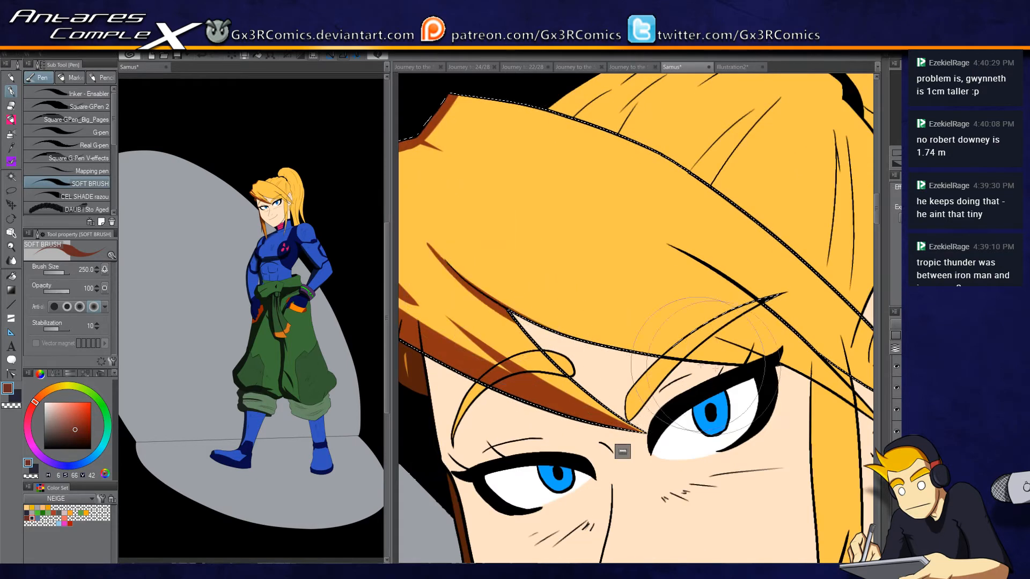
pyautogui.press('w')
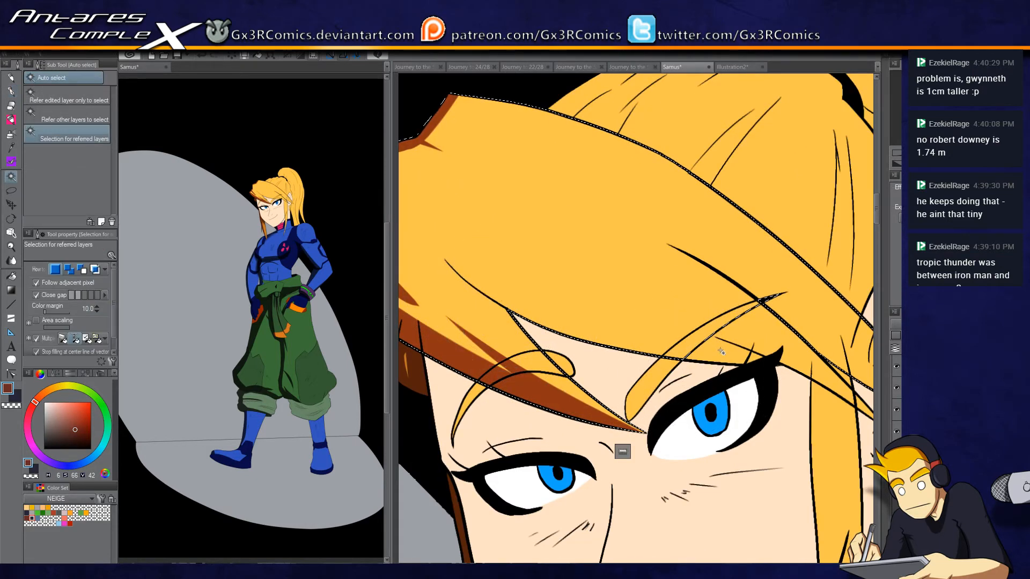
pyautogui.moveTo(757, 407); pyautogui.dragTo(681, 335)
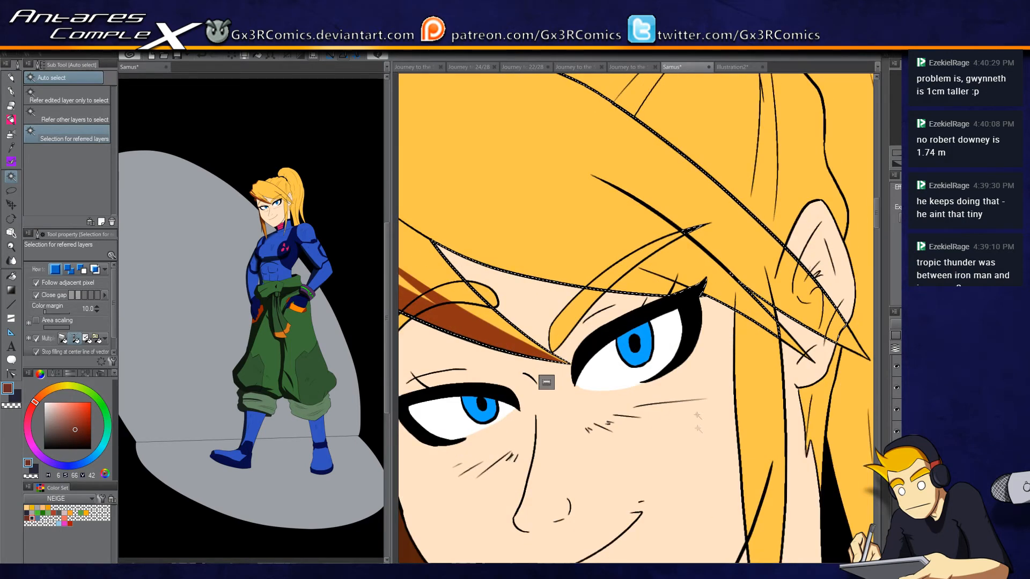
# Step: Choose the reddish brown again and paint a shadow along the fringe's lower edge above the eye nearer the ear with the SOFT BRUSH
pyautogui.keyDown('alt'); pyautogui.click(719, 275); pyautogui.keyUp('alt')
pyautogui.press('g')
pyautogui.press('g')
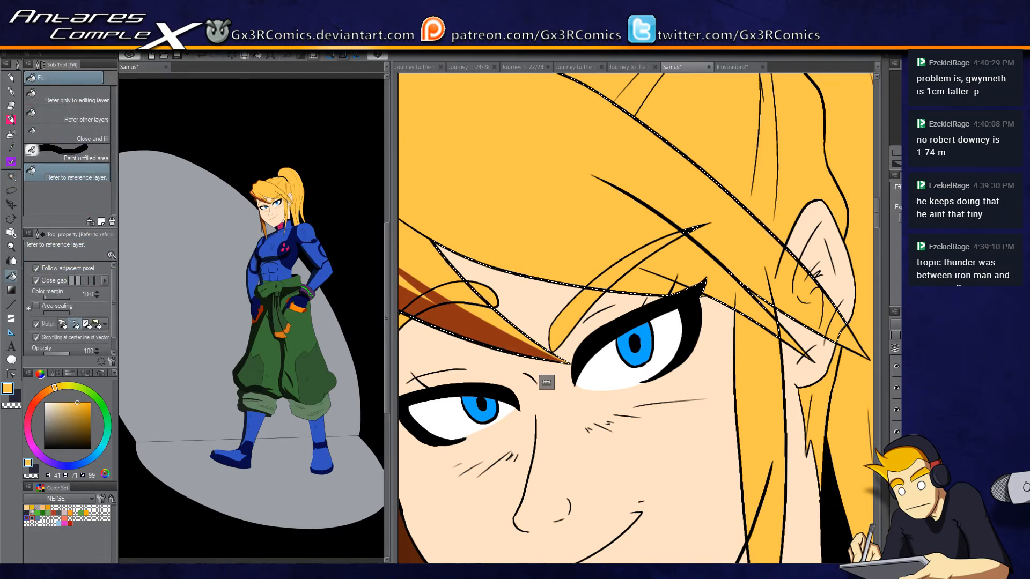
pyautogui.click(27, 517)
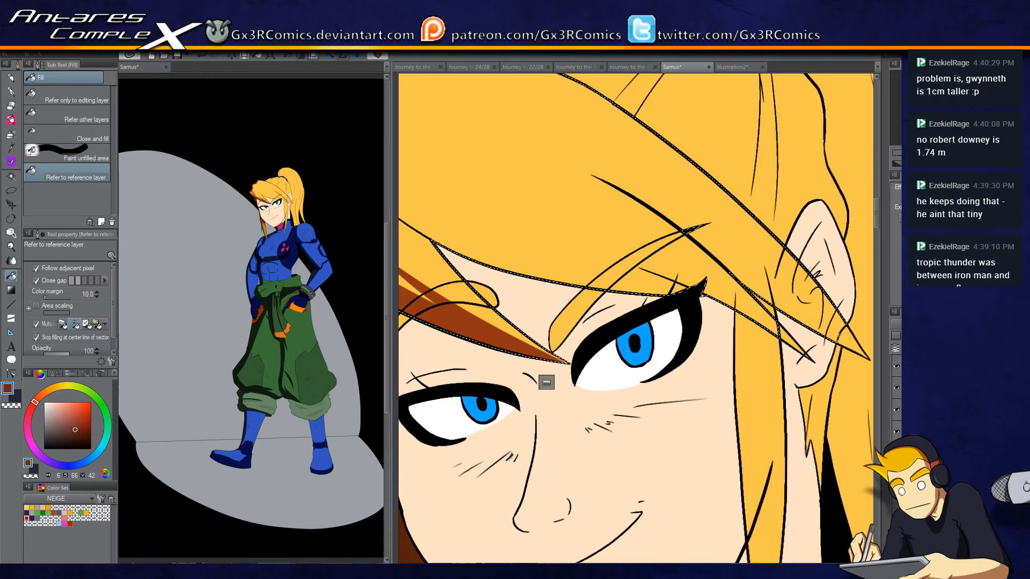
pyautogui.press('w')
pyautogui.press('p')
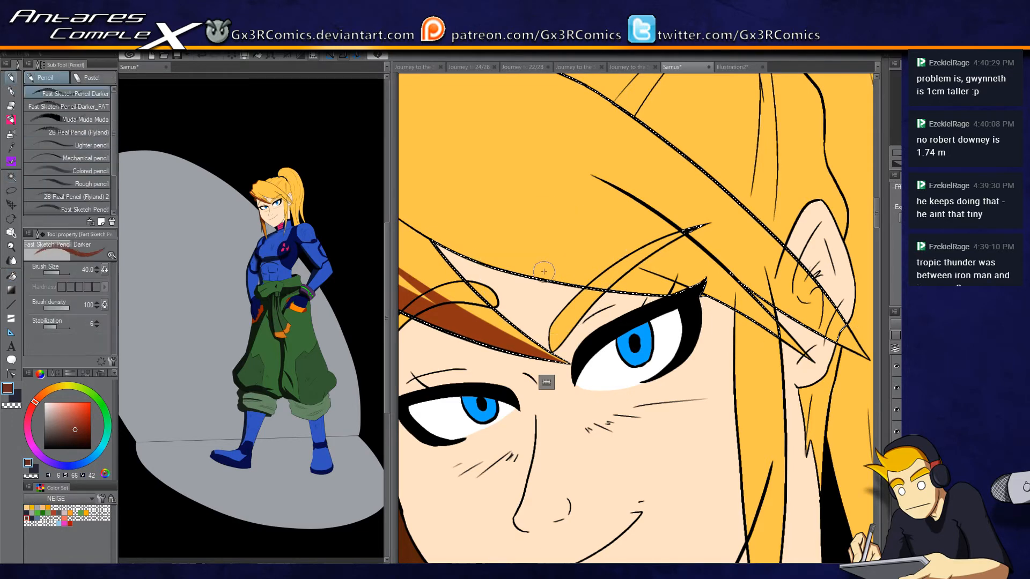
pyautogui.press('p')
pyautogui.moveTo(431, 192); pyautogui.dragTo(529, 219)
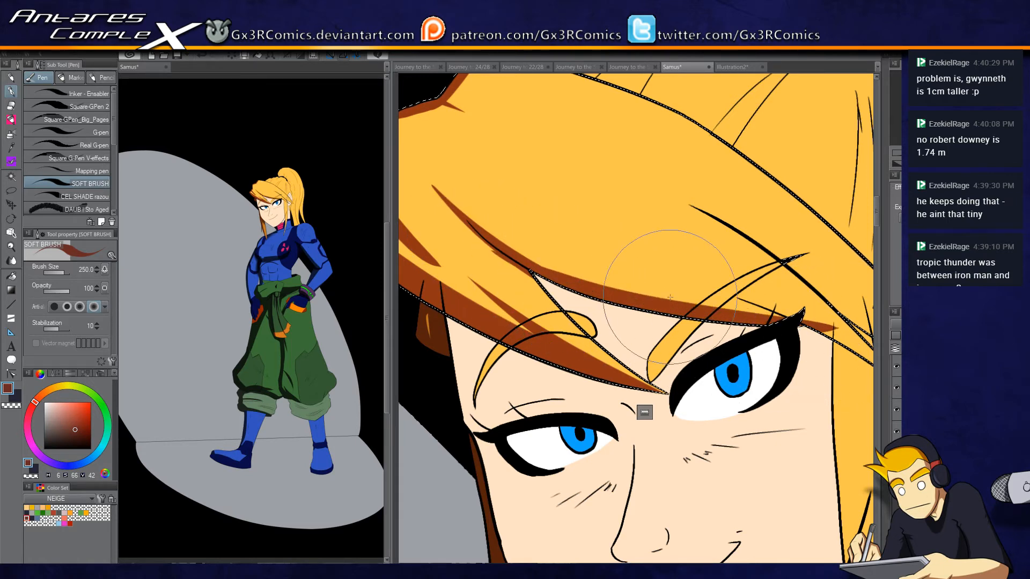
# Step: Paint a pointed reddish brown streak on the fringe across the outer eyebrow, undoing the extra stroke near the ear
pyautogui.moveTo(668, 279); pyautogui.dragTo(504, 259)
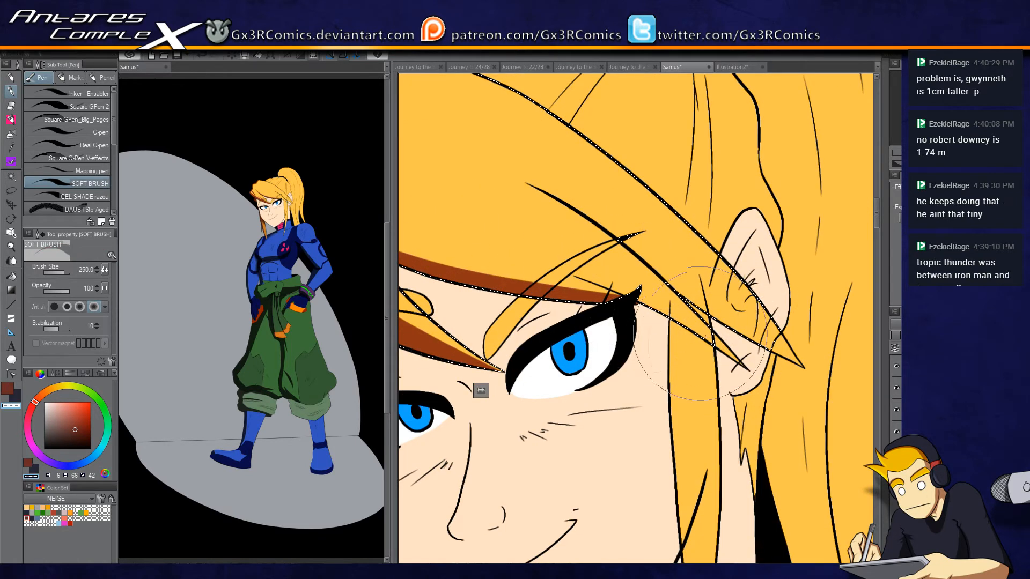
pyautogui.press('w')
pyautogui.press('p')
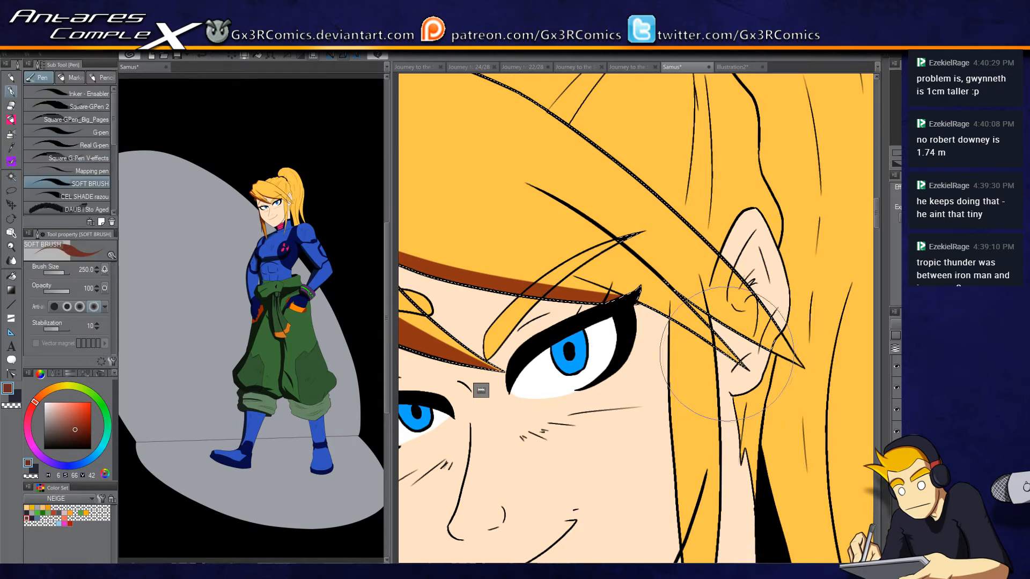
pyautogui.moveTo(569, 258); pyautogui.dragTo(519, 250)
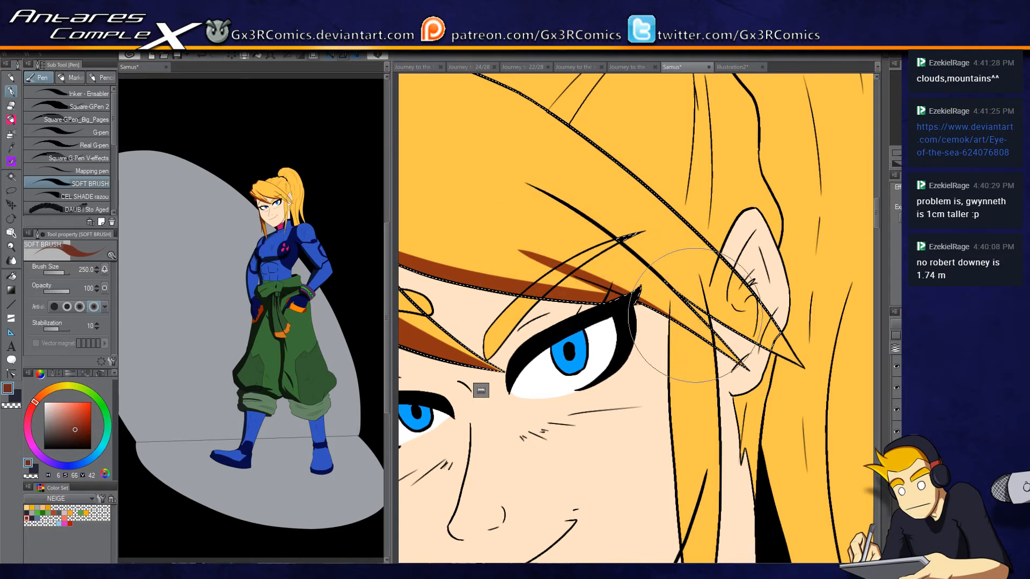
pyautogui.moveTo(736, 366); pyautogui.dragTo(643, 304)
pyautogui.hotkey('ctrl', 'z')
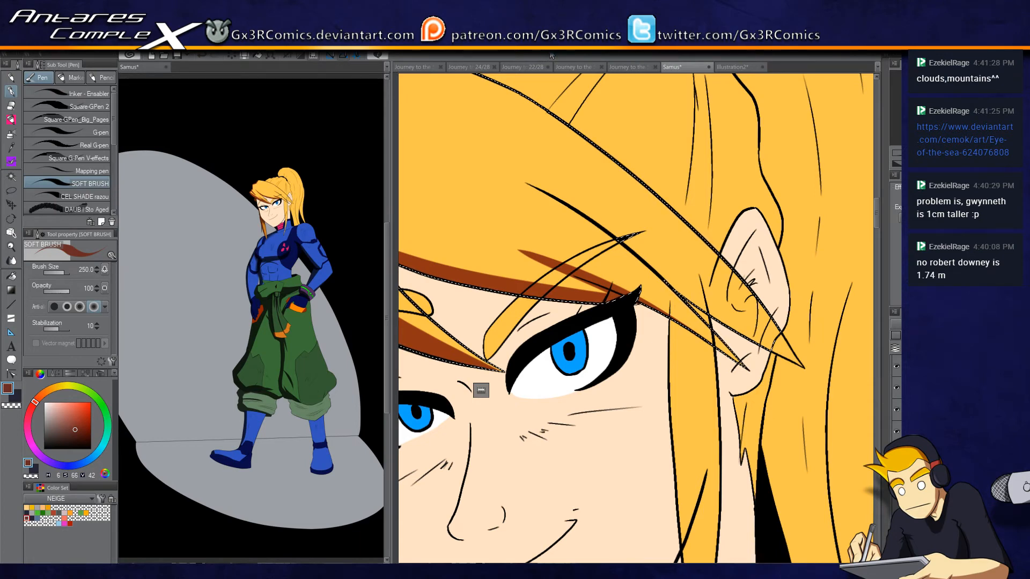
# Step: Add a small pointed shadow spike to the fringe's lower edge above the middle of the forehead
pyautogui.moveTo(483, 212); pyautogui.dragTo(598, 225)
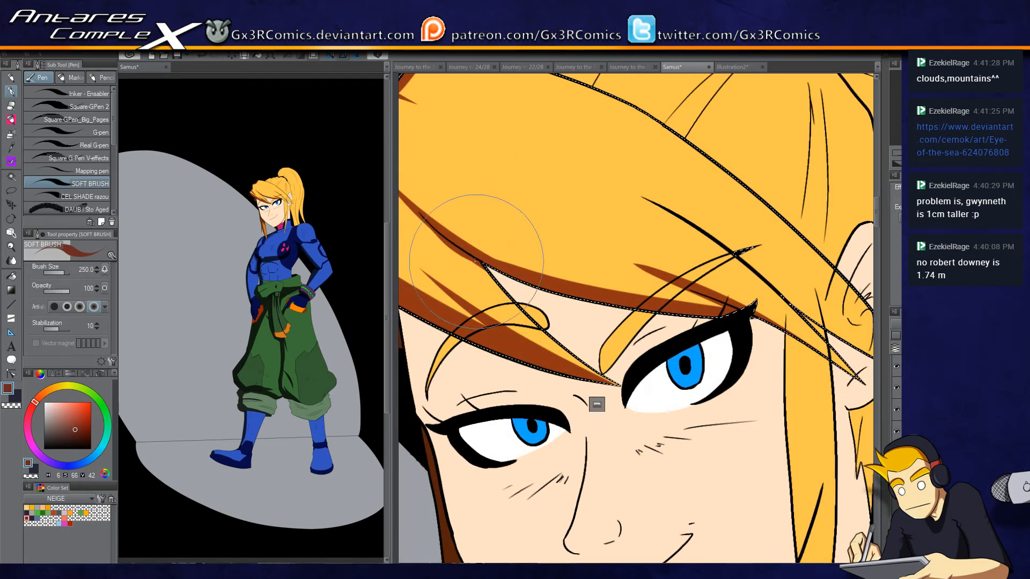
pyautogui.moveTo(476, 262); pyautogui.dragTo(553, 297)
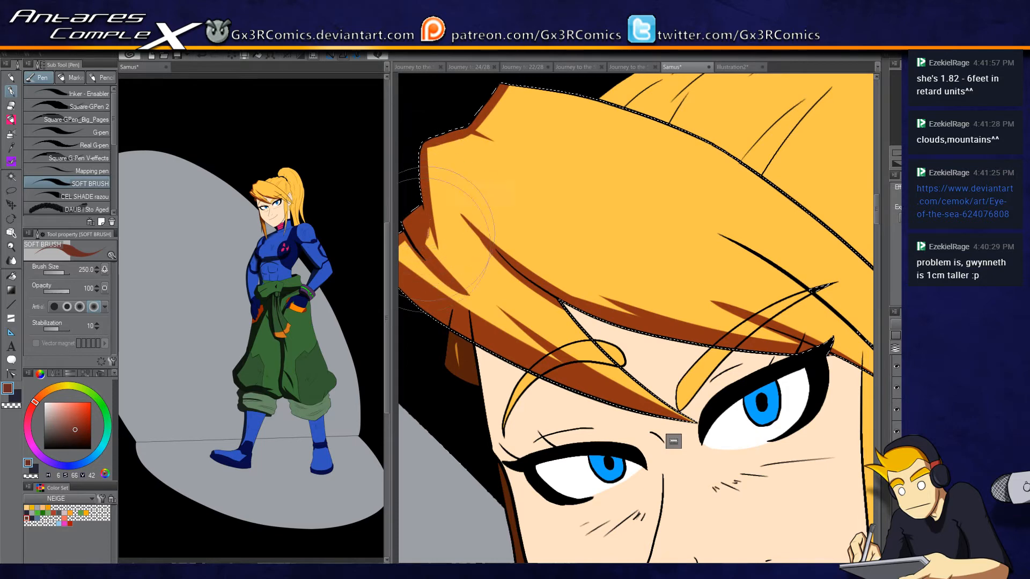
pyautogui.moveTo(533, 267); pyautogui.dragTo(493, 253)
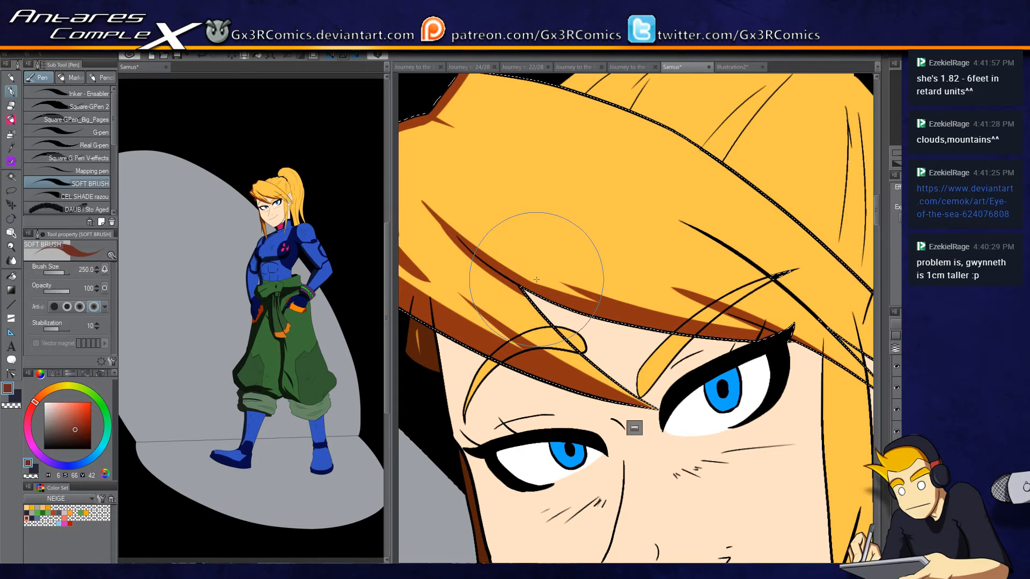
# Step: Refine the pointed shadows at the jagged front of the fringe, alternating between reddish brown and transparent colour
pyautogui.moveTo(509, 170); pyautogui.dragTo(581, 213)
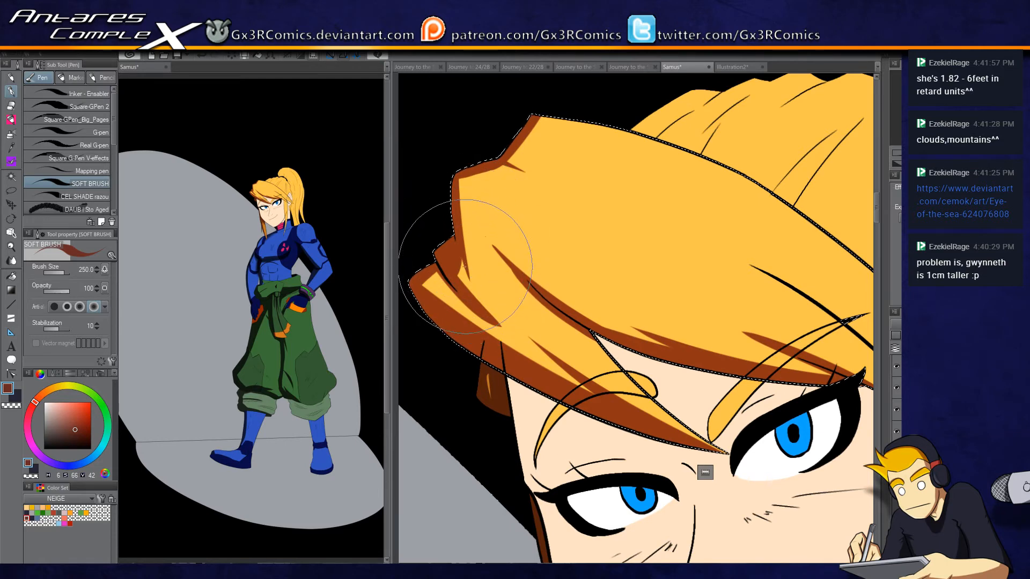
pyautogui.moveTo(474, 279); pyautogui.dragTo(477, 260)
pyautogui.press('c')
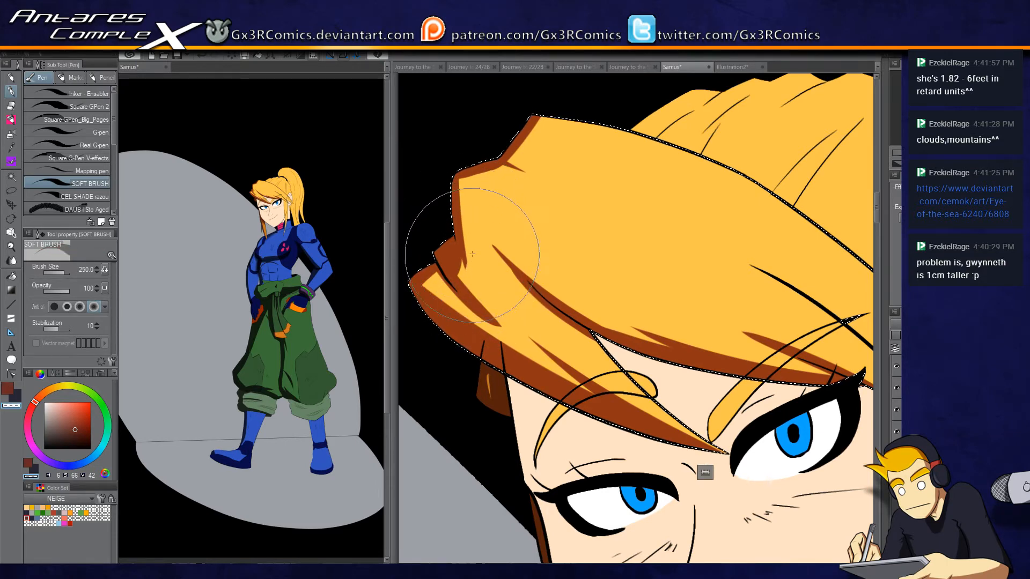
pyautogui.press('c')
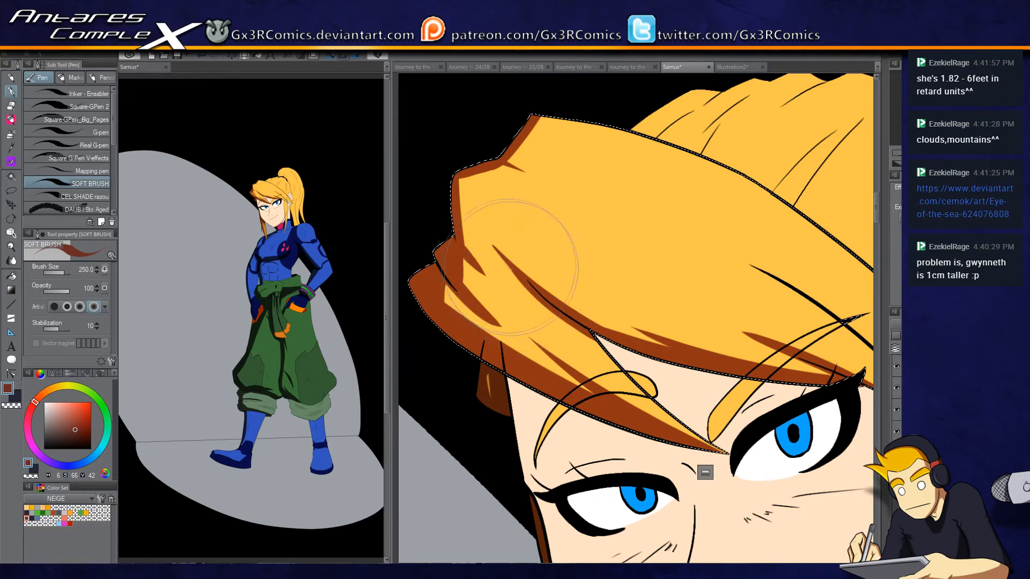
pyautogui.press('c')
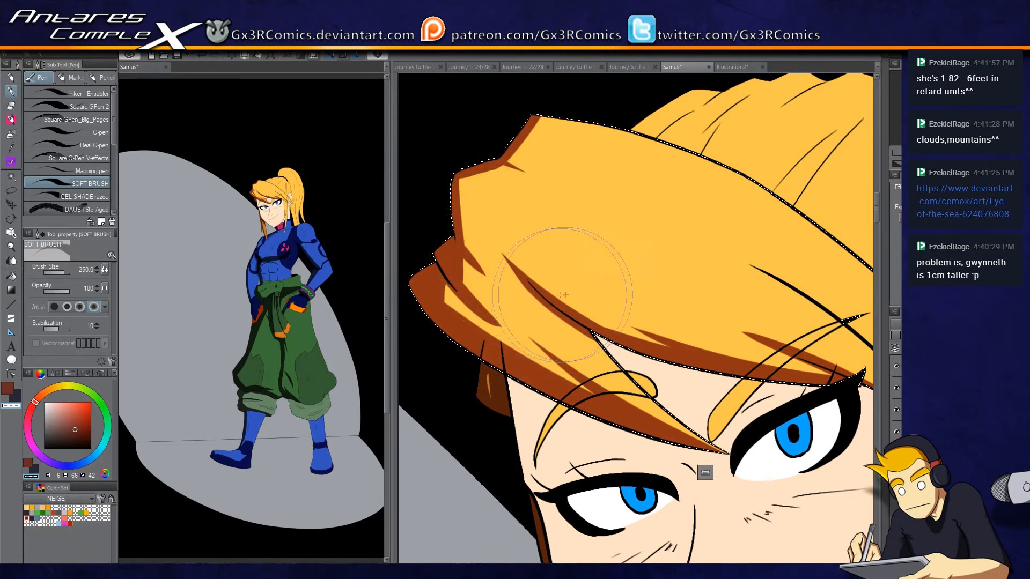
pyautogui.press('c')
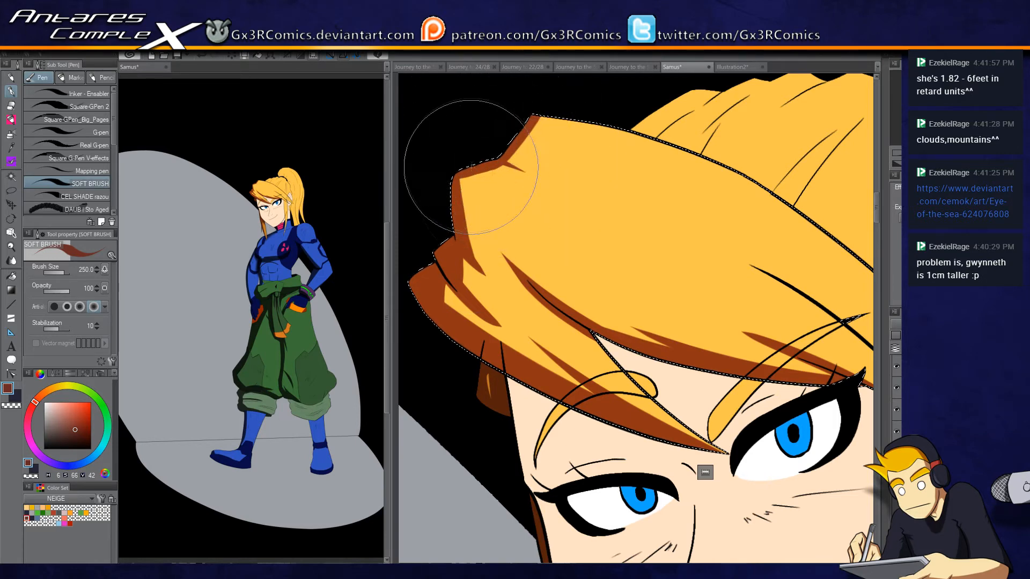
# Step: Paint a long tapered reddish brown shadow along the fringe's inner crease down to the pointed tip beside the ear
pyautogui.moveTo(474, 254); pyautogui.dragTo(445, 175)
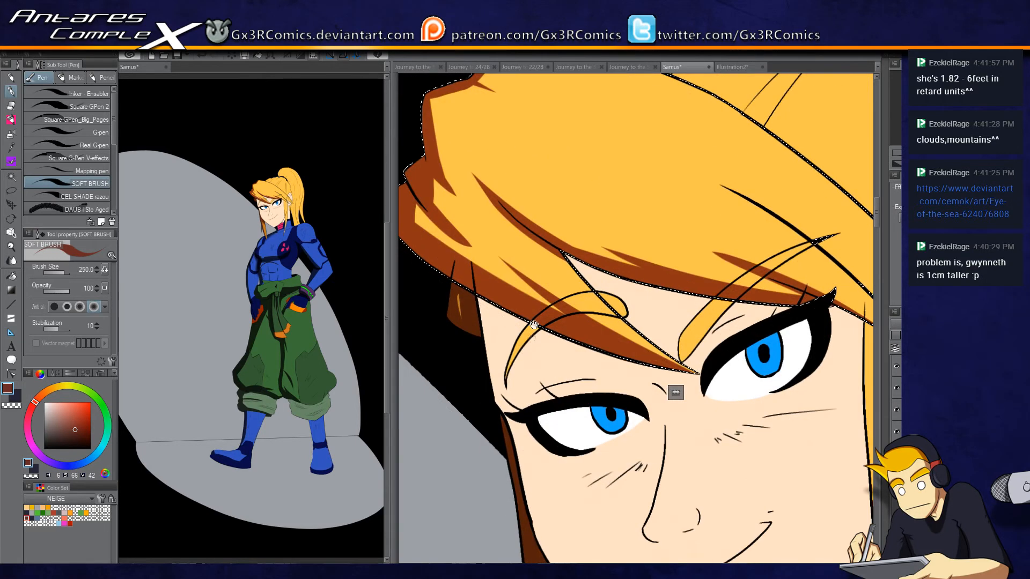
pyautogui.moveTo(682, 371); pyautogui.dragTo(539, 402)
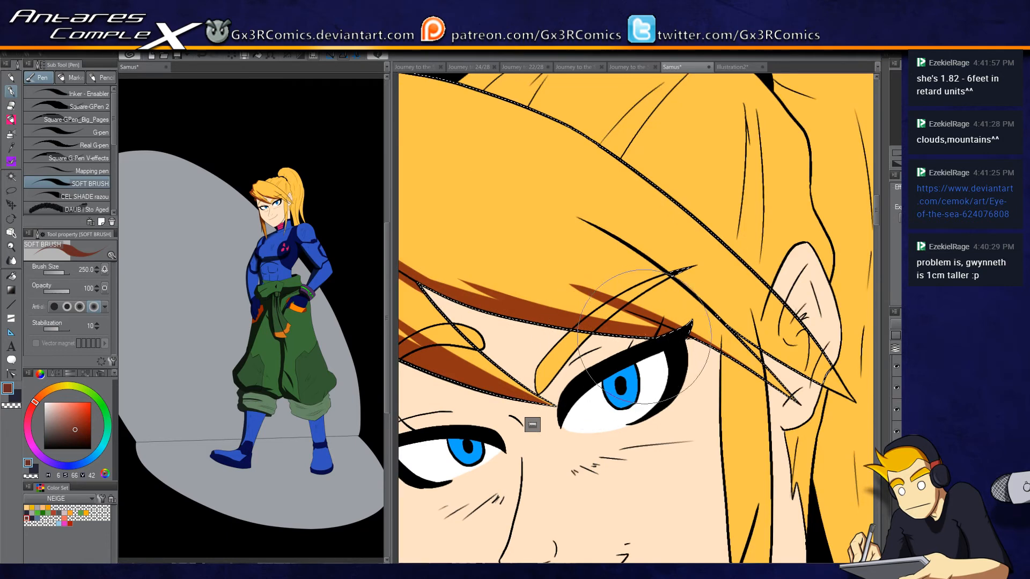
pyautogui.moveTo(739, 339); pyautogui.dragTo(622, 351)
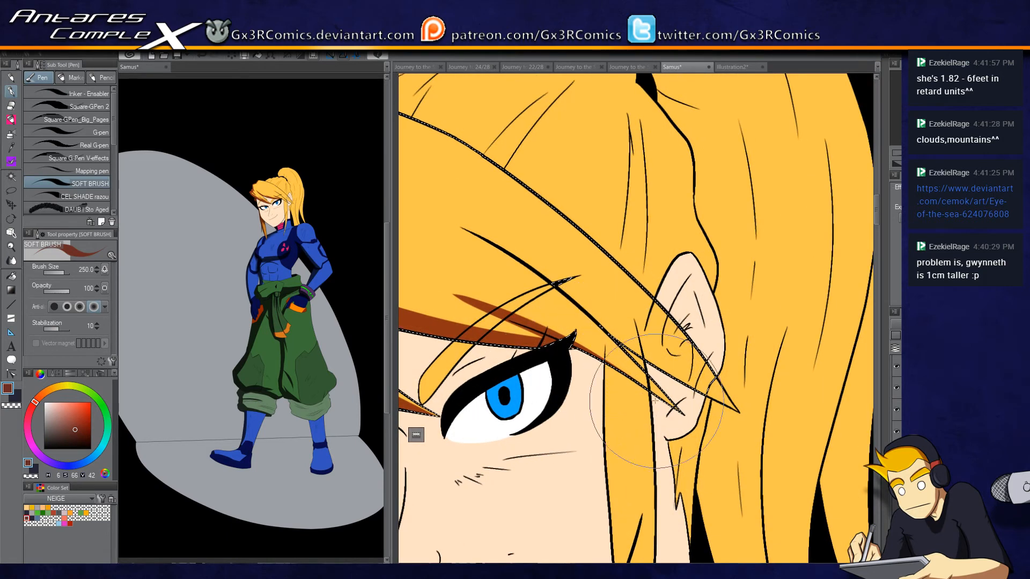
pyautogui.moveTo(688, 424)
pyautogui.mouseDown()
pyautogui.moveTo(483, 268)
pyautogui.moveTo(499, 257)
pyautogui.moveTo(590, 317)
pyautogui.mouseUp()
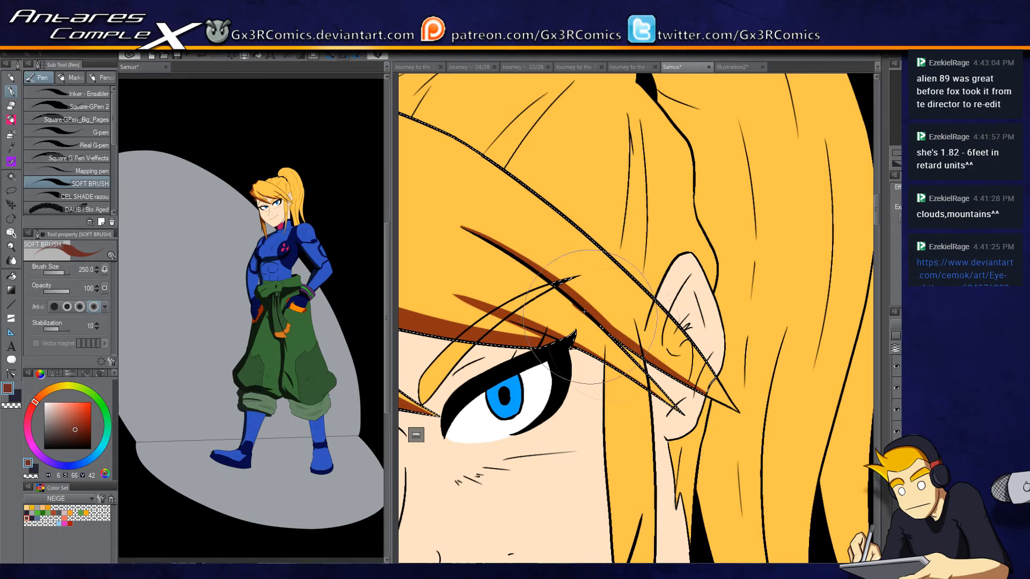
pyautogui.press('w')
pyautogui.press('p')
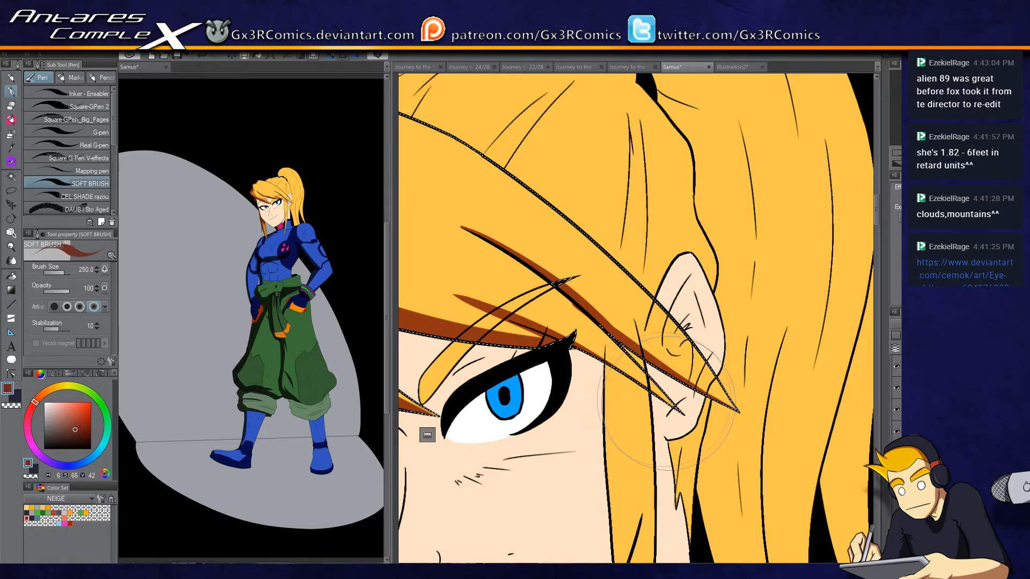
# Step: Extend the upper end of the long crease shadow into a finer point on the fringe
pyautogui.moveTo(535, 323); pyautogui.dragTo(616, 355)
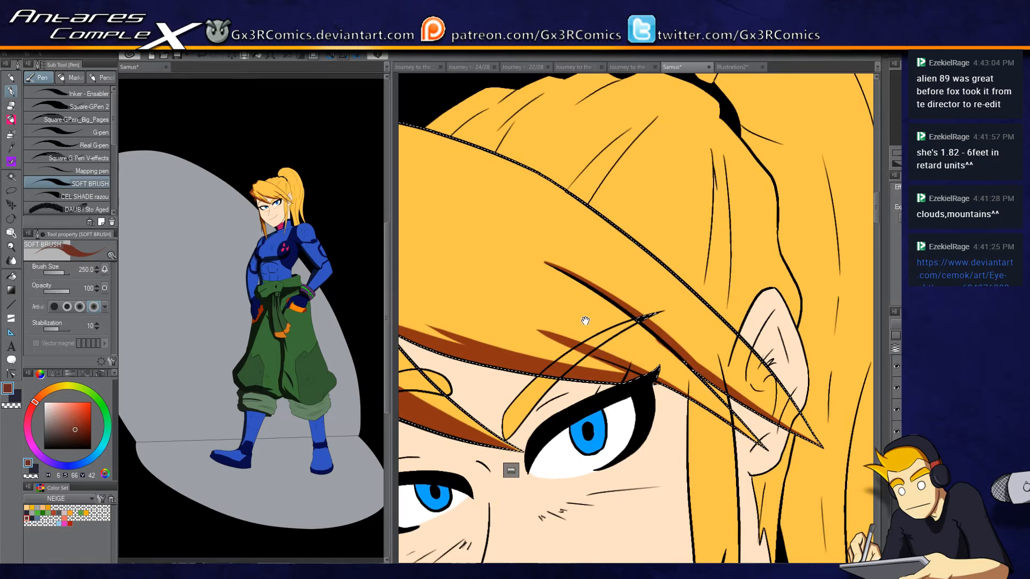
pyautogui.moveTo(585, 321); pyautogui.dragTo(614, 325)
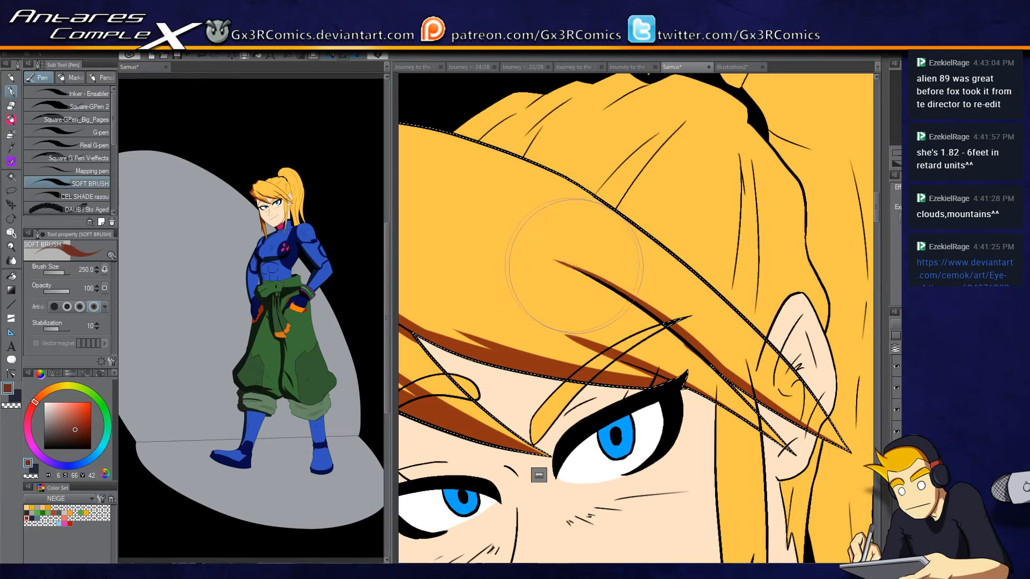
pyautogui.moveTo(512, 297); pyautogui.dragTo(576, 320)
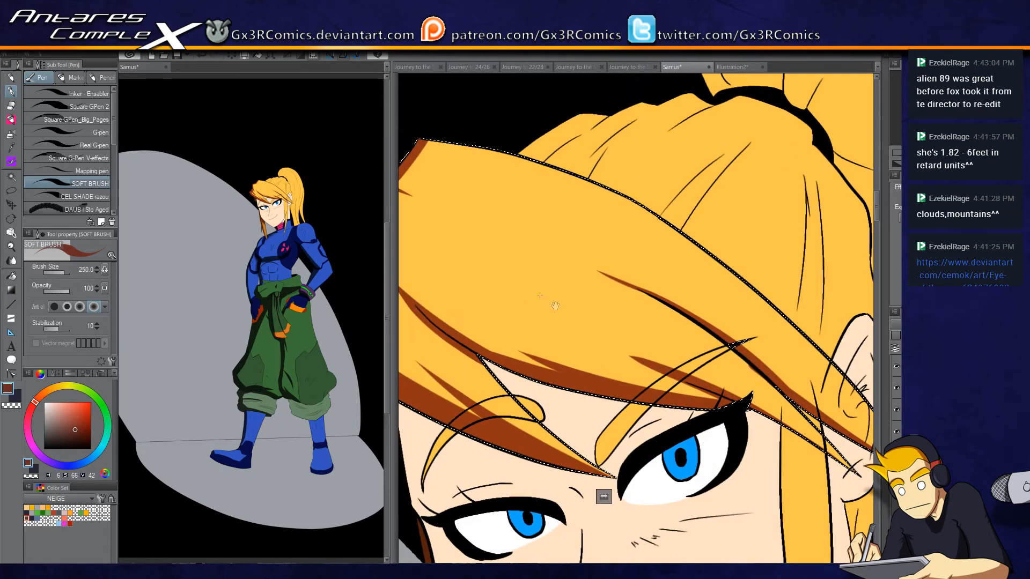
pyautogui.moveTo(443, 222); pyautogui.dragTo(521, 256)
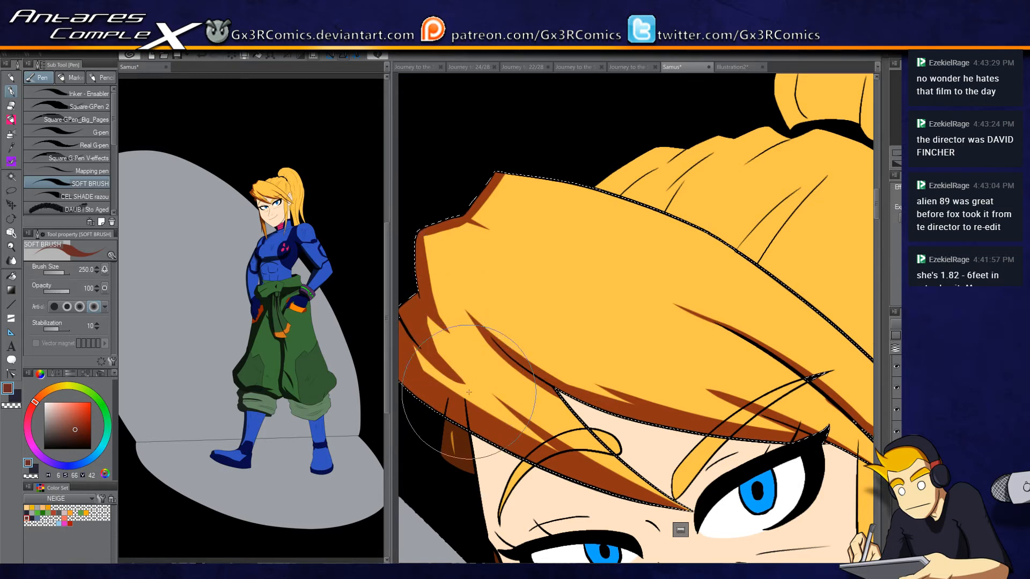
# Step: Select the facial skin and paint the fringe's reddish brown cast shadow across the forehead and around the eye nearer the ear
pyautogui.moveTo(558, 415); pyautogui.dragTo(453, 250)
pyautogui.press('w')
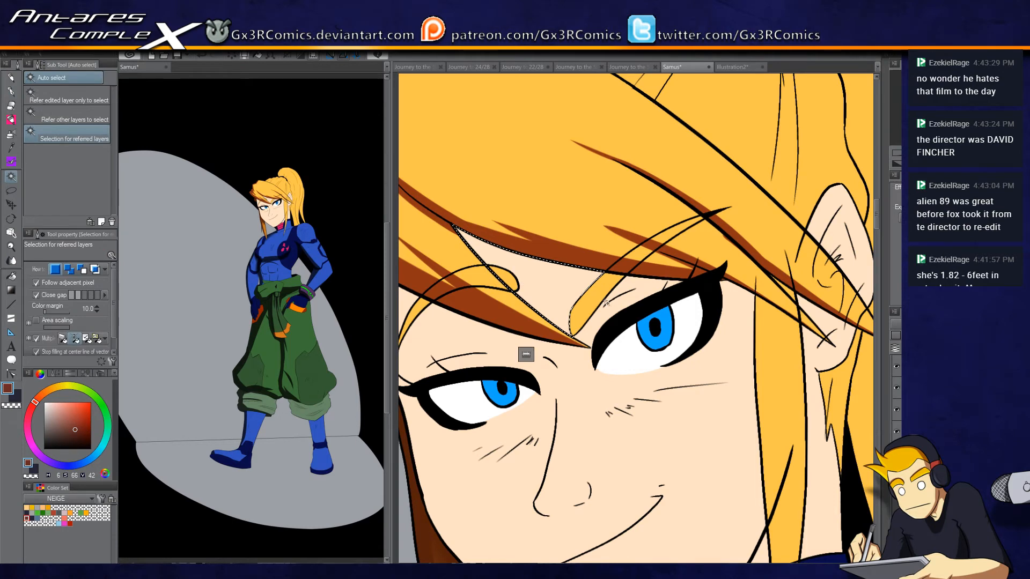
pyautogui.click(732, 305)
pyautogui.press('p')
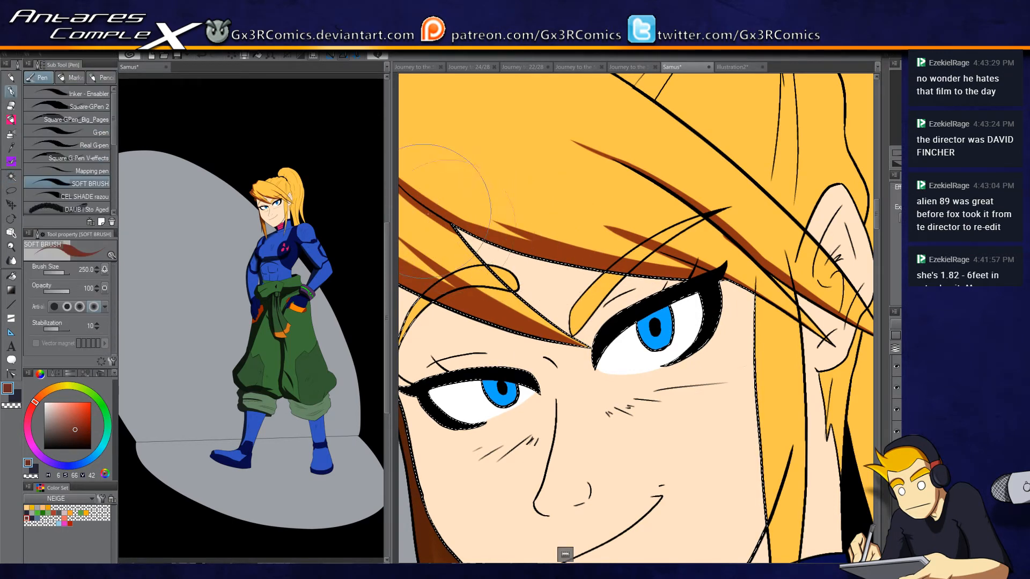
pyautogui.moveTo(445, 210); pyautogui.dragTo(677, 287)
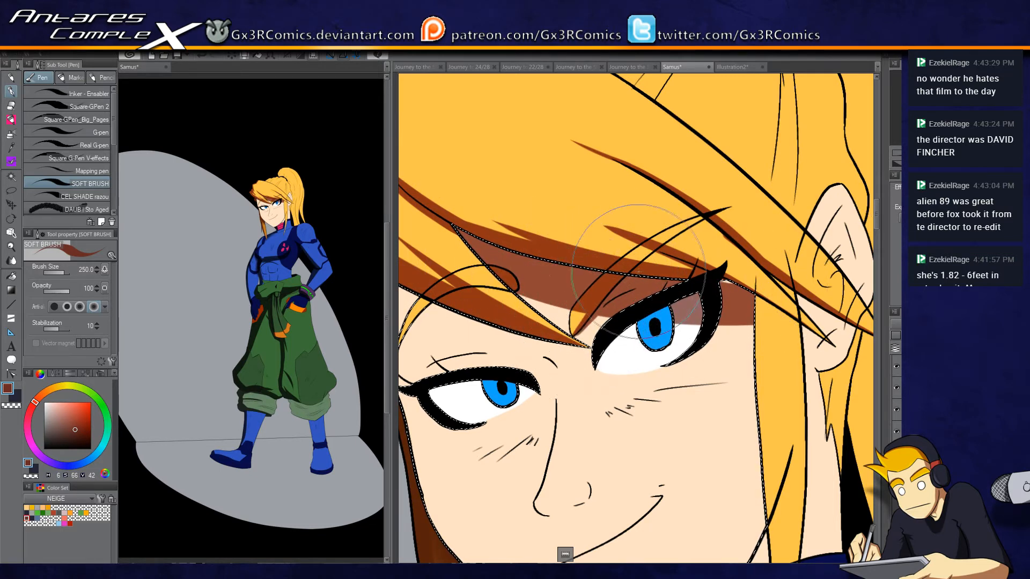
pyautogui.moveTo(538, 369); pyautogui.dragTo(658, 277)
# Step: Shade the temple and the skin beneath the fringe on the far side of the face in reddish brown with the SOFT BRUSH
pyautogui.press('w')
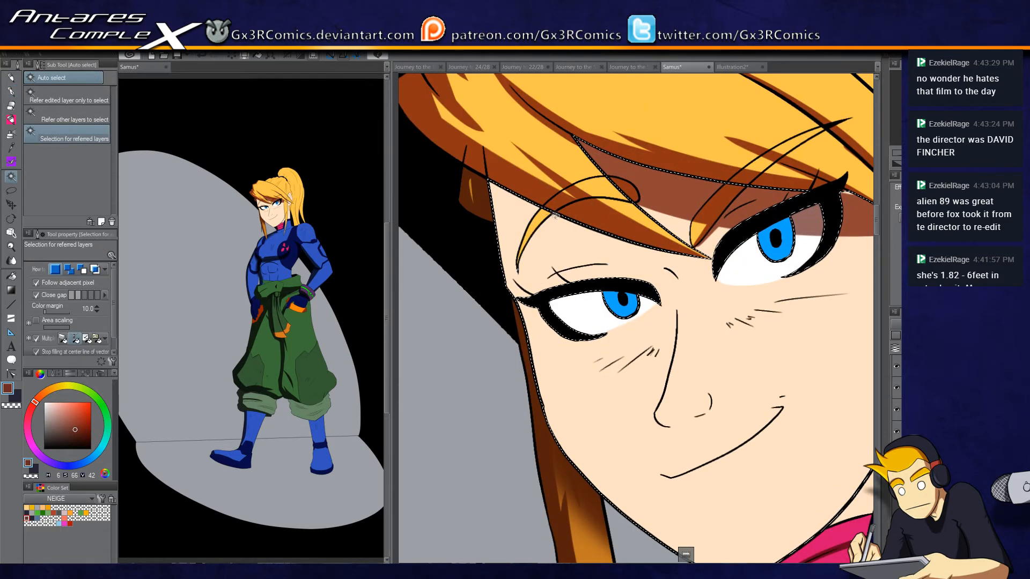
pyautogui.press('m')
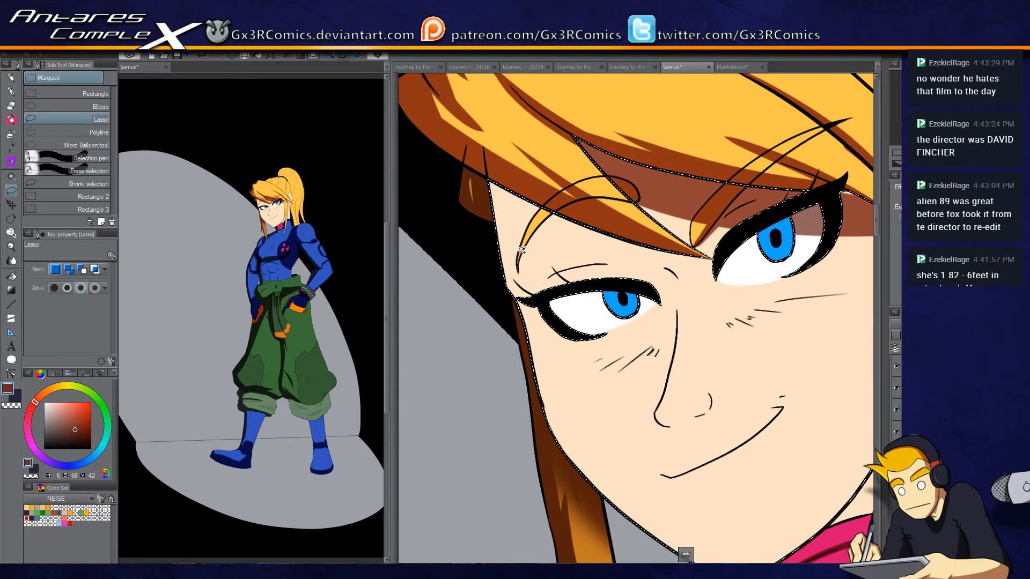
pyautogui.press('p')
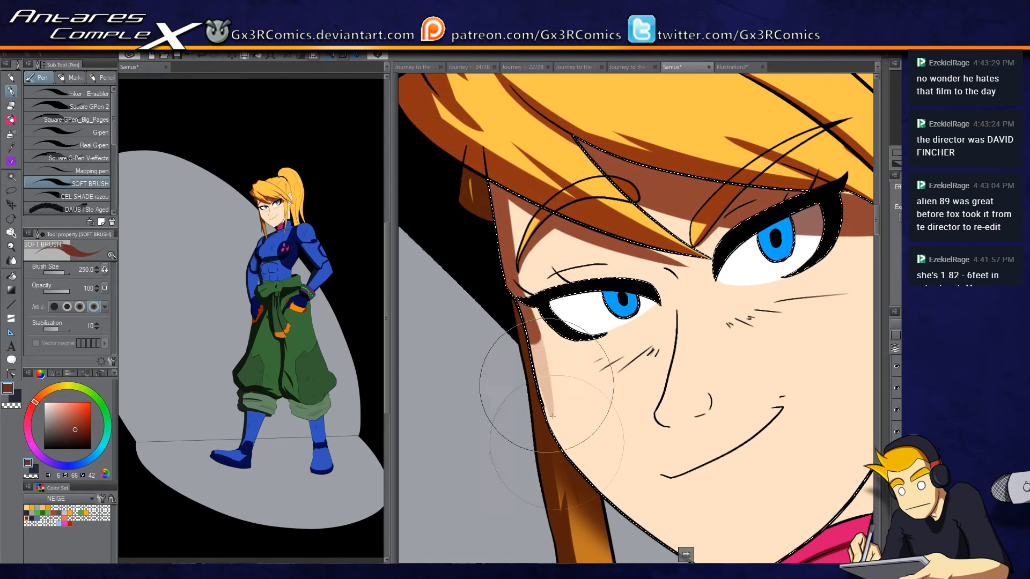
# Step: Paint a reddish brown shadow along the far cheek and jawline down to the chin, and touch up the temple
pyautogui.moveTo(552, 416); pyautogui.dragTo(483, 199)
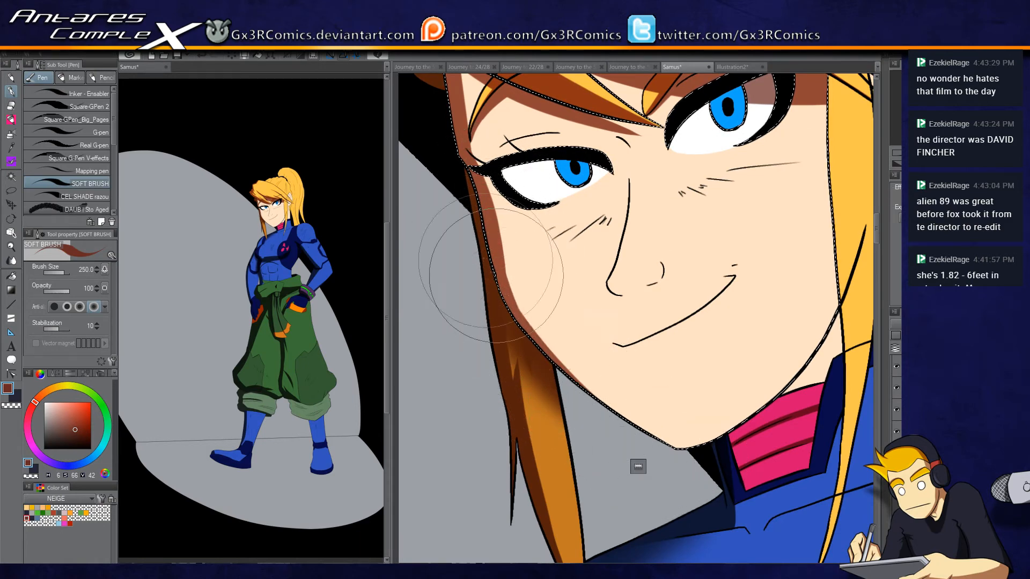
pyautogui.moveTo(539, 345); pyautogui.dragTo(665, 456)
pyautogui.moveTo(697, 355); pyautogui.dragTo(613, 360)
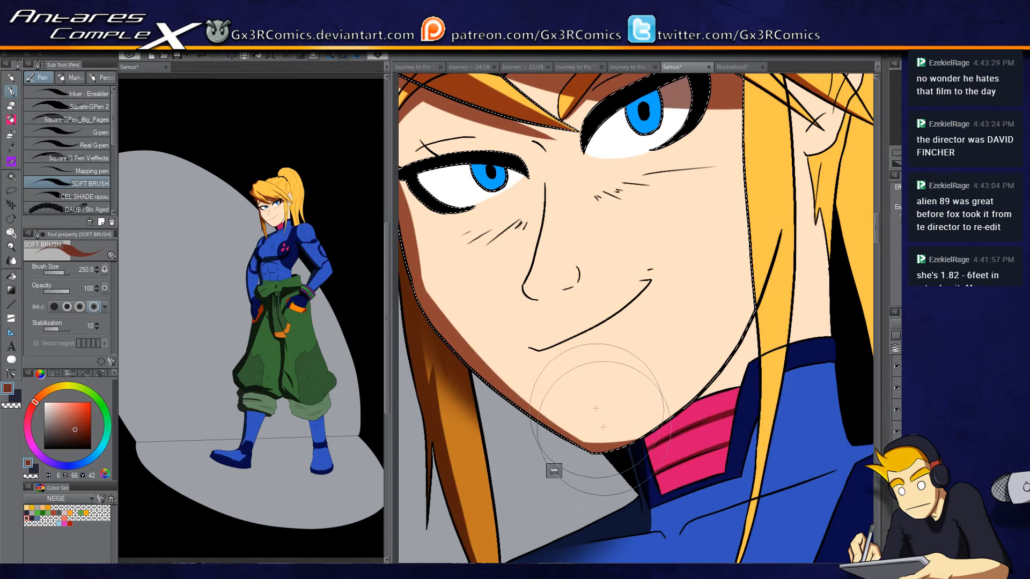
pyautogui.moveTo(555, 470); pyautogui.dragTo(614, 537)
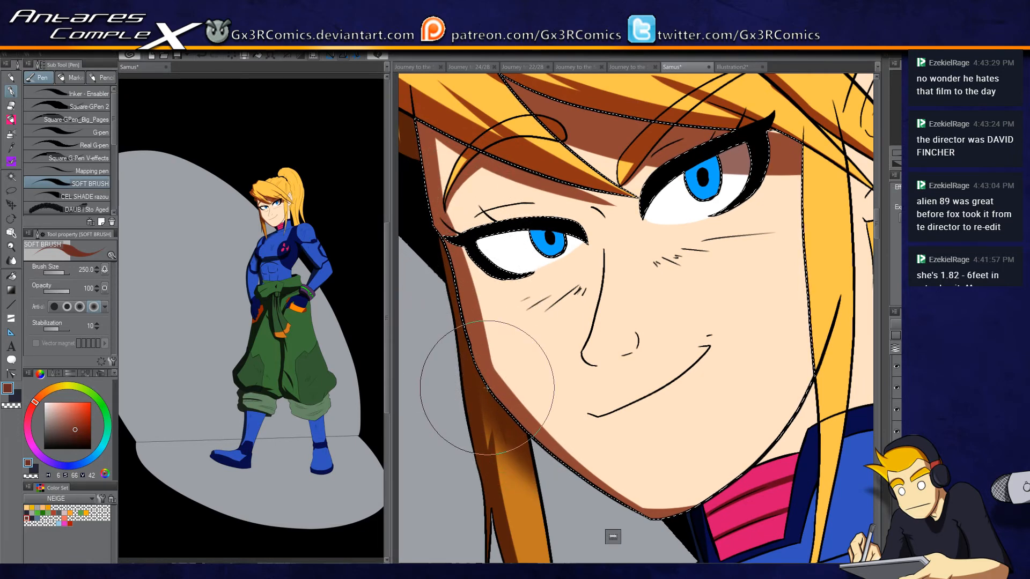
pyautogui.moveTo(460, 167); pyautogui.dragTo(460, 194)
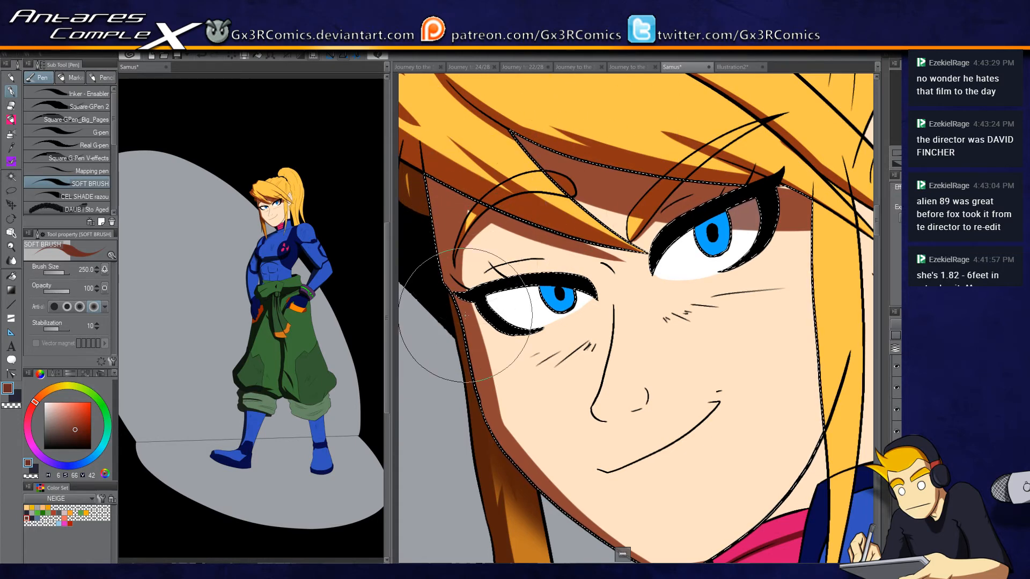
# Step: Select both blue irises, paint a dark shadow over each with the SOFT BRUSH, and carve lighter areas back out of it
pyautogui.moveTo(647, 359); pyautogui.dragTo(575, 381)
pyautogui.hotkey('ctrl', 'd')
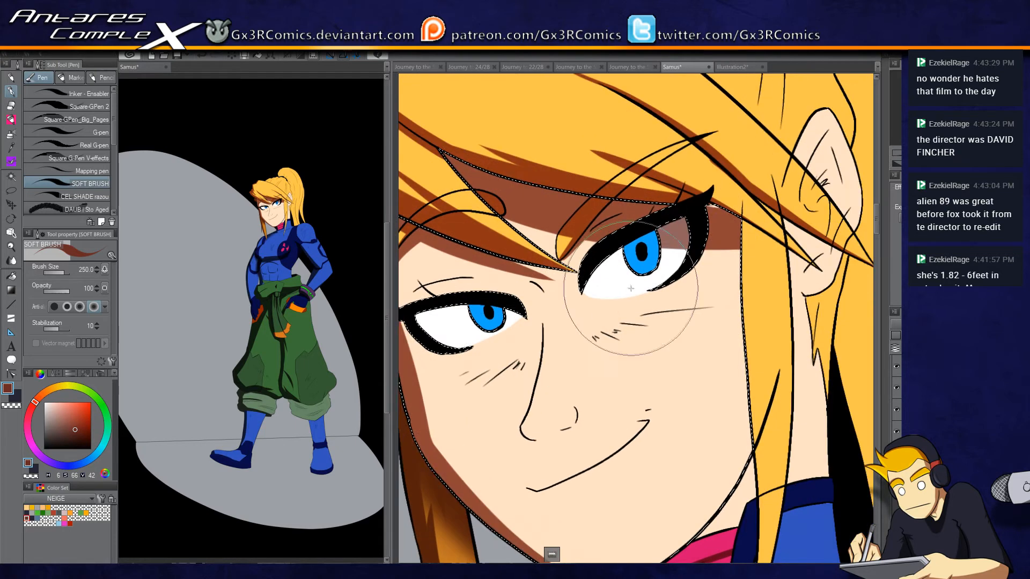
pyautogui.press('w')
pyautogui.click(641, 256)
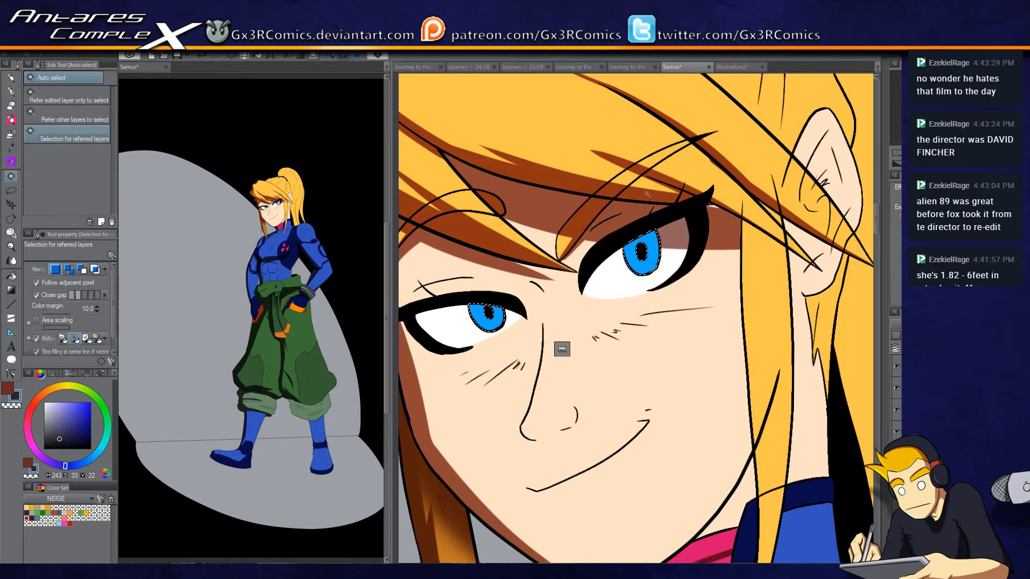
pyautogui.press('p')
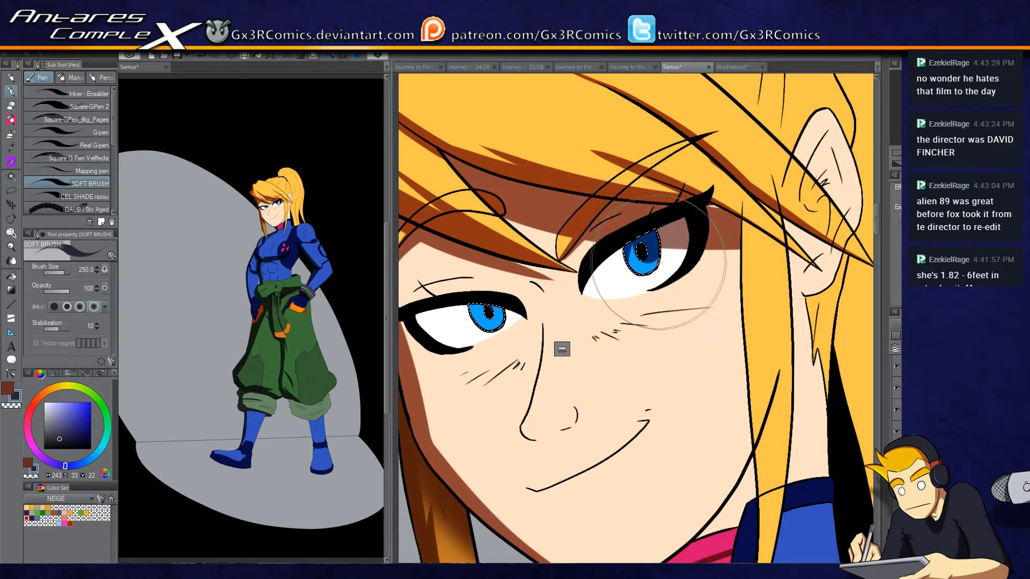
pyautogui.press('c')
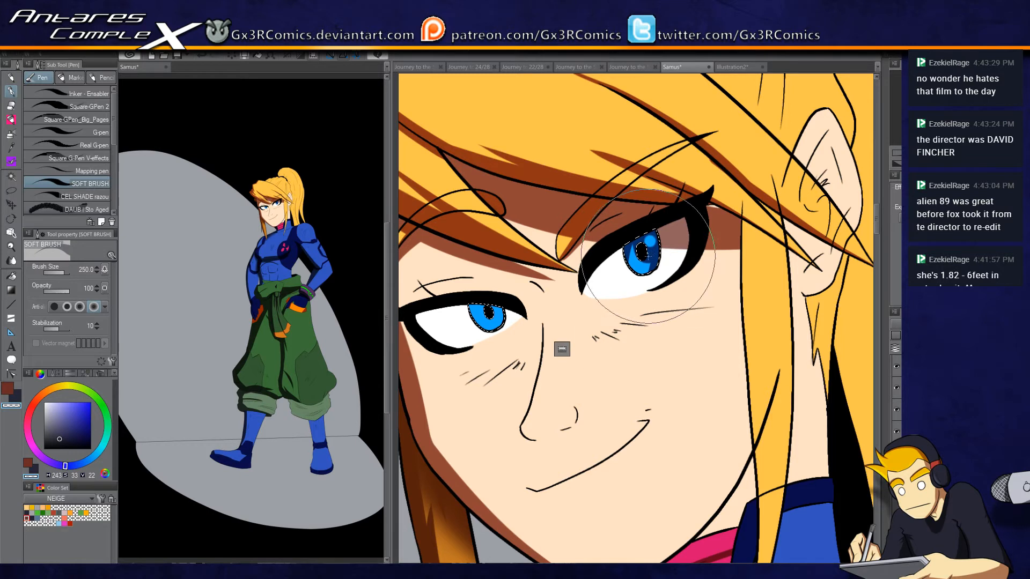
pyautogui.press('c')
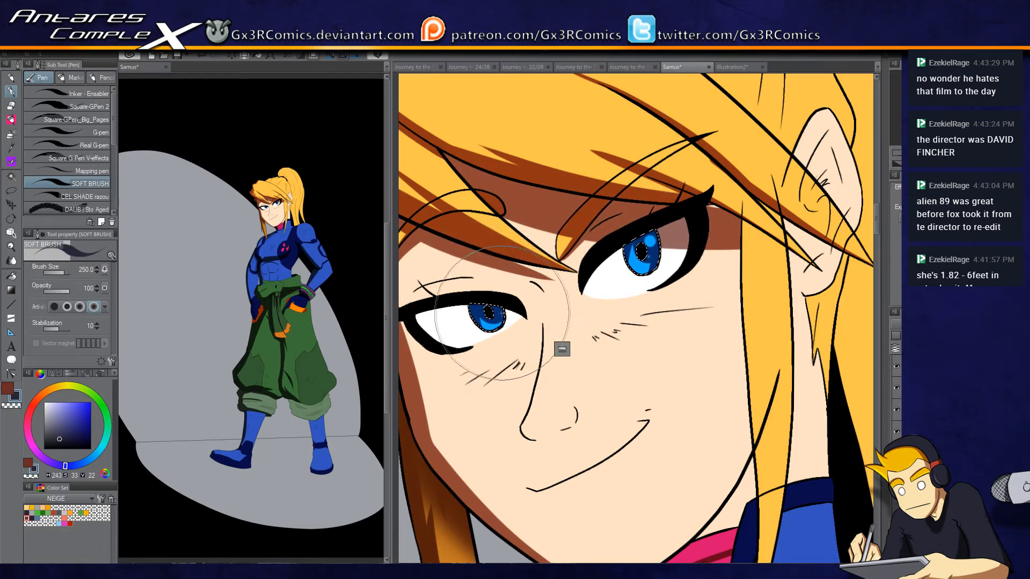
pyautogui.press('c')
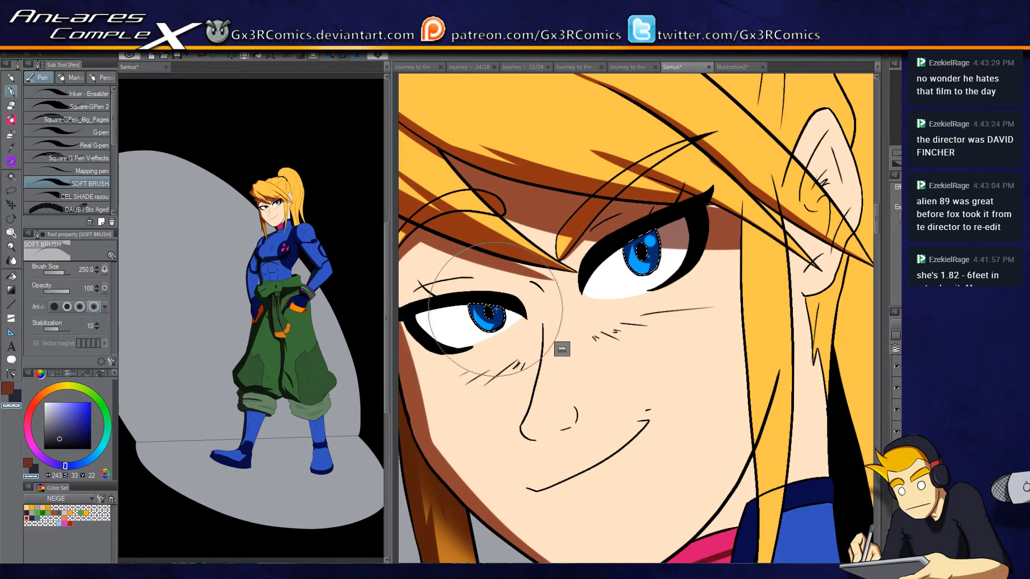
pyautogui.hotkey('ctrl', 'd')
# Step: Paint a thin reddish brown shadow along the top of the smiling mouth line, tapering toward the raised corner
pyautogui.moveTo(630, 320); pyautogui.dragTo(621, 190)
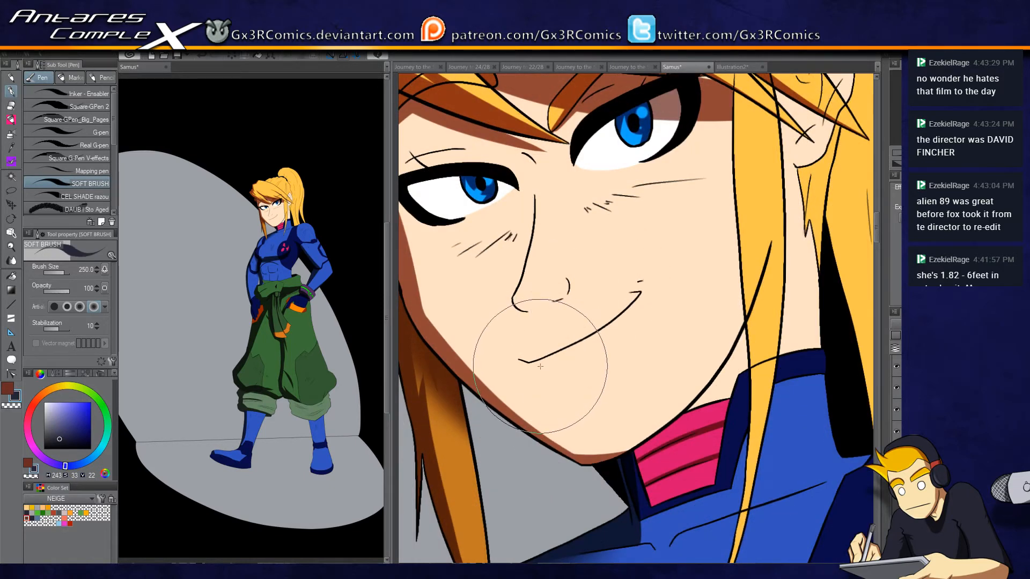
pyautogui.press('x')
pyautogui.scroll(2, 546, 365)
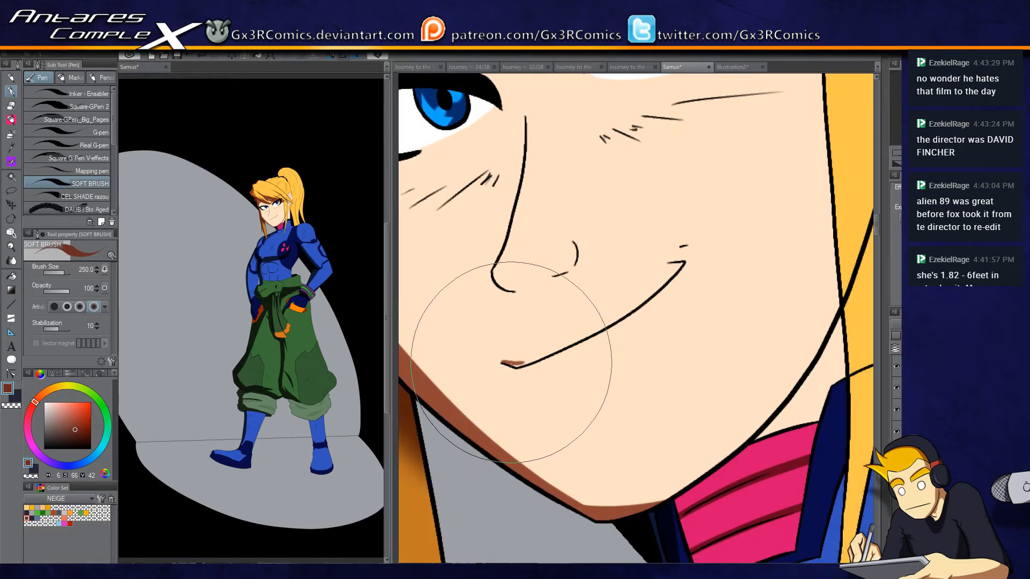
pyautogui.moveTo(512, 363)
pyautogui.mouseDown()
pyautogui.moveTo(529, 340)
pyautogui.moveTo(564, 345)
pyautogui.moveTo(533, 333)
pyautogui.moveTo(542, 356)
pyautogui.mouseUp()
pyautogui.hotkey('ctrl', 'z')
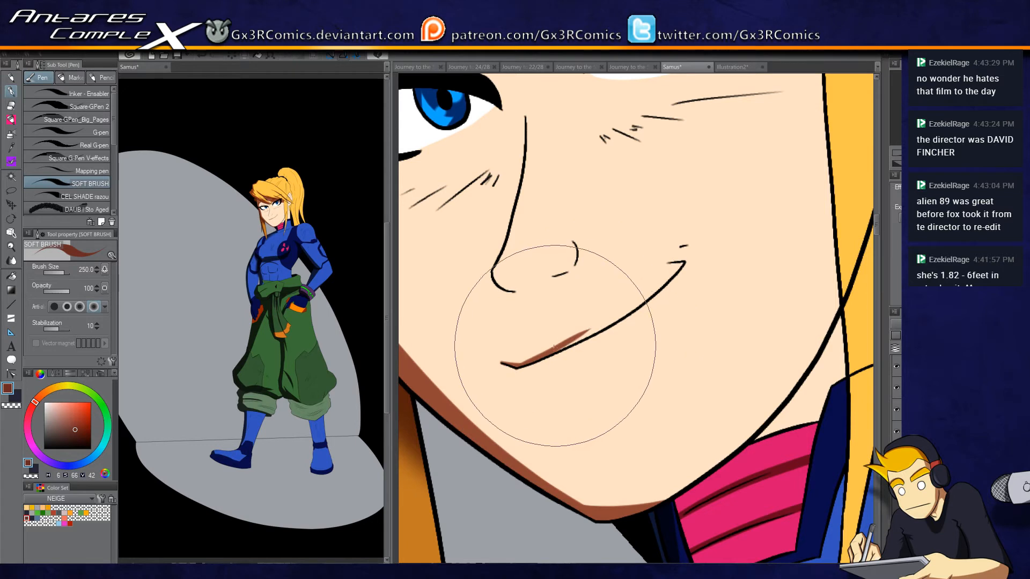
pyautogui.hotkey('ctrl', 'y')
pyautogui.moveTo(630, 301)
pyautogui.mouseDown()
pyautogui.moveTo(516, 365)
pyautogui.moveTo(576, 343)
pyautogui.moveTo(624, 310)
pyautogui.moveTo(514, 367)
pyautogui.moveTo(663, 280)
pyautogui.moveTo(608, 323)
pyautogui.moveTo(516, 368)
pyautogui.moveTo(629, 309)
pyautogui.moveTo(682, 263)
pyautogui.mouseUp()
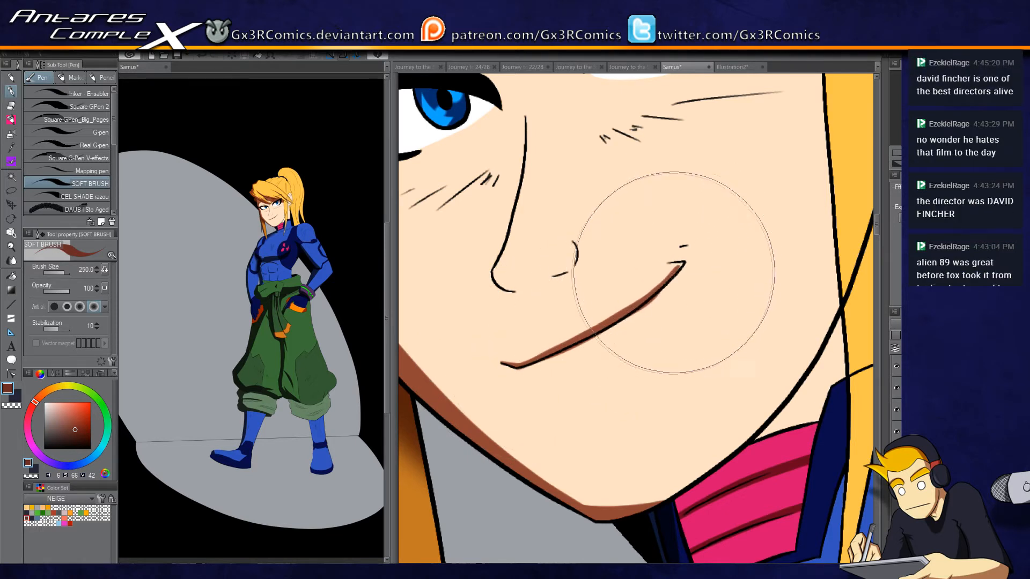
# Step: Add a thin reddish brown shadow under the nose between the tip and the nostril
pyautogui.press('c')
pyautogui.press('c')
pyautogui.press('c')
pyautogui.press('c')
pyautogui.moveTo(507, 290); pyautogui.dragTo(566, 271)
# Step: Paint a curved reddish brown shadow from beneath the far eye down the cheek and fill the area out to the face edge
pyautogui.moveTo(494, 230); pyautogui.dragTo(574, 291)
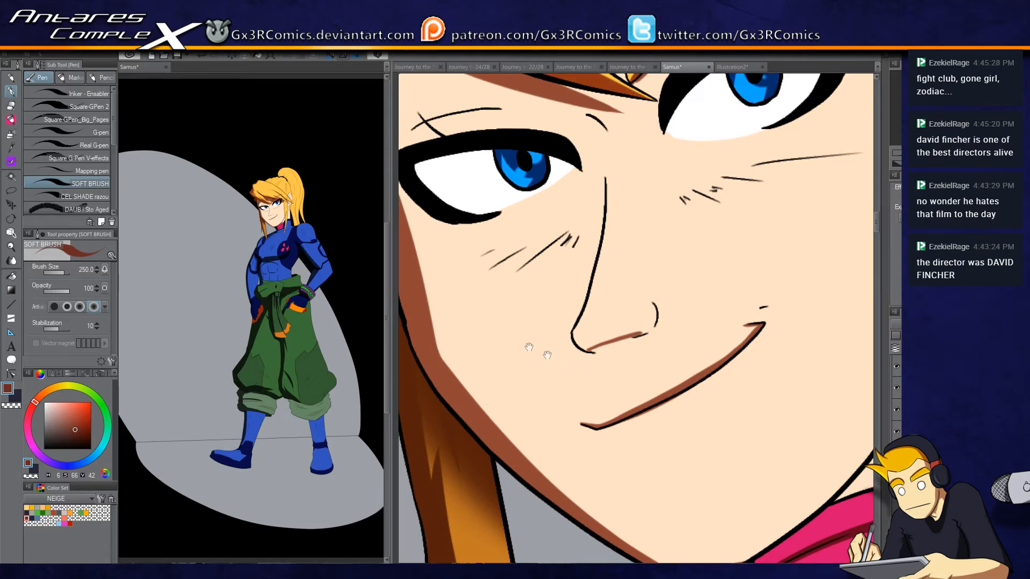
pyautogui.moveTo(486, 220)
pyautogui.mouseDown()
pyautogui.moveTo(462, 266)
pyautogui.moveTo(450, 364)
pyautogui.mouseUp()
pyautogui.moveTo(483, 223)
pyautogui.mouseDown()
pyautogui.moveTo(450, 279)
pyautogui.moveTo(437, 371)
pyautogui.mouseUp()
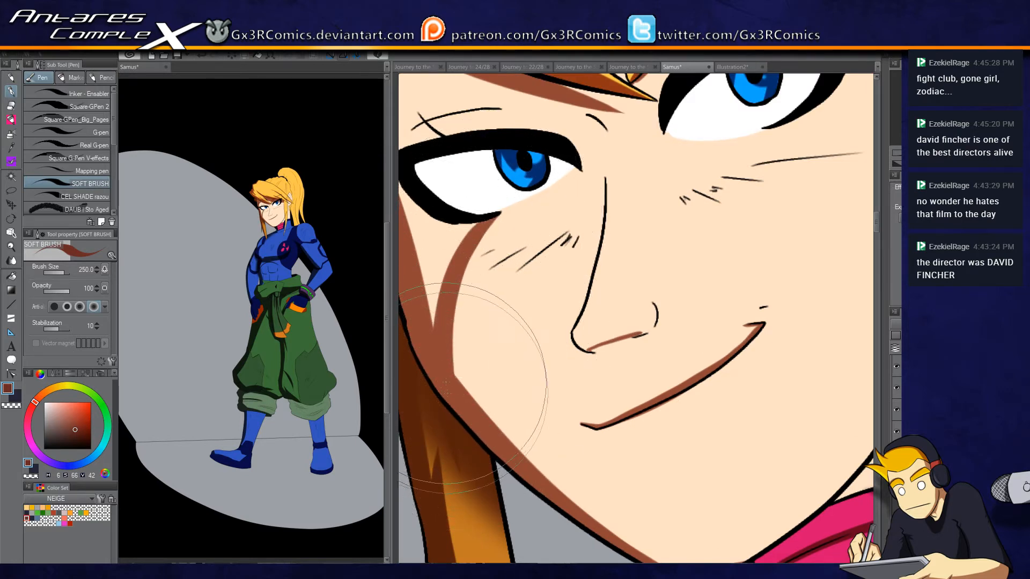
pyautogui.moveTo(449, 255); pyautogui.dragTo(490, 295)
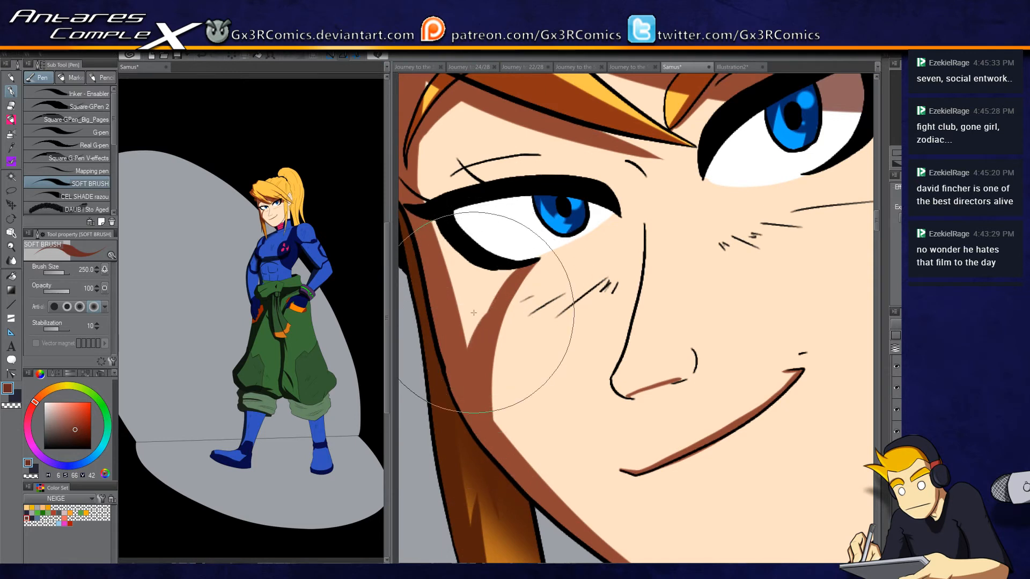
pyautogui.moveTo(467, 349)
pyautogui.mouseDown()
pyautogui.moveTo(451, 252)
pyautogui.moveTo(407, 171)
pyautogui.moveTo(424, 209)
pyautogui.moveTo(483, 279)
pyautogui.moveTo(478, 300)
pyautogui.moveTo(472, 268)
pyautogui.moveTo(488, 275)
pyautogui.moveTo(501, 306)
pyautogui.moveTo(466, 369)
pyautogui.mouseUp()
# Step: Widen the far cheek shadow along the jaw to the chin and smooth its inner edge into one continuous curve
pyautogui.moveTo(453, 182)
pyautogui.mouseDown()
pyautogui.moveTo(495, 257)
pyautogui.moveTo(504, 236)
pyautogui.moveTo(548, 231)
pyautogui.moveTo(462, 254)
pyautogui.moveTo(486, 230)
pyautogui.moveTo(483, 204)
pyautogui.moveTo(509, 225)
pyautogui.moveTo(487, 233)
pyautogui.moveTo(542, 204)
pyautogui.moveTo(563, 177)
pyautogui.moveTo(551, 146)
pyautogui.moveTo(595, 228)
pyautogui.moveTo(569, 231)
pyautogui.moveTo(617, 244)
pyautogui.moveTo(562, 202)
pyautogui.moveTo(574, 236)
pyautogui.moveTo(643, 252)
pyautogui.moveTo(627, 236)
pyautogui.moveTo(614, 245)
pyautogui.mouseUp()
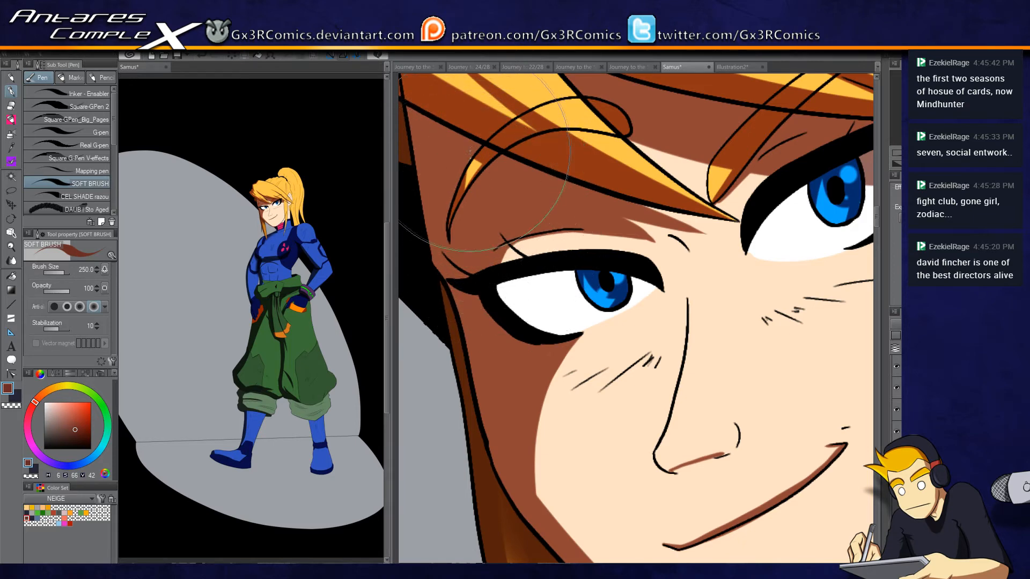
pyautogui.scroll(-5, 483, 160)
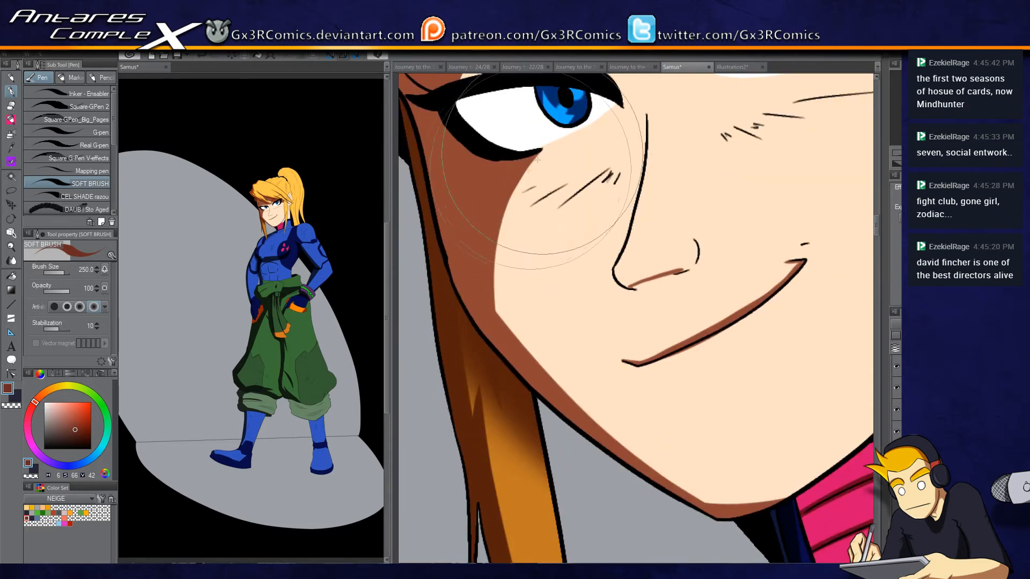
pyautogui.moveTo(534, 163); pyautogui.dragTo(551, 373)
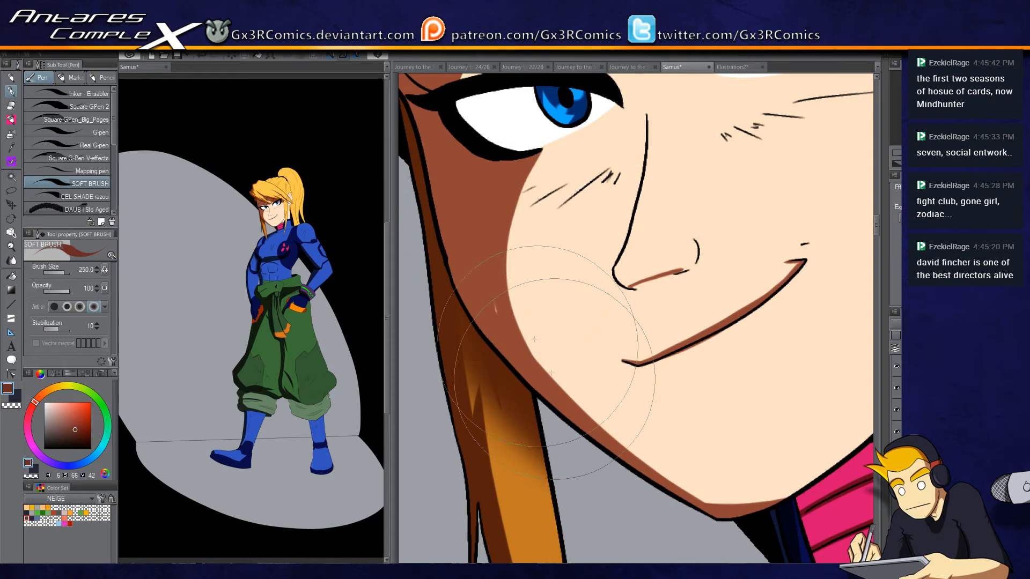
pyautogui.moveTo(508, 276); pyautogui.dragTo(650, 466)
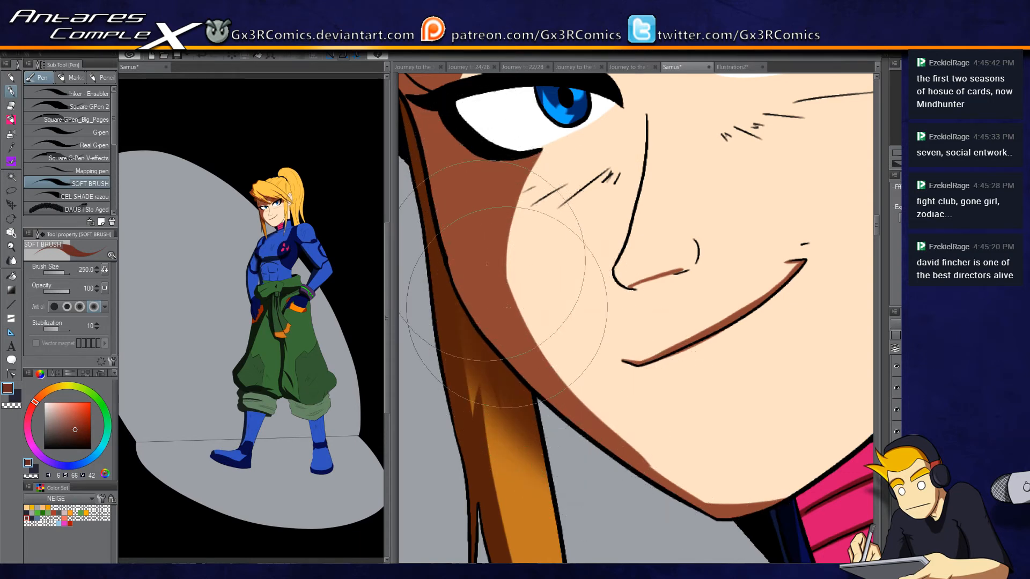
pyautogui.moveTo(528, 328); pyautogui.dragTo(709, 503)
pyautogui.moveTo(644, 455); pyautogui.dragTo(526, 387)
pyautogui.moveTo(438, 248); pyautogui.dragTo(519, 293)
pyautogui.moveTo(547, 392)
pyautogui.mouseDown()
pyautogui.moveTo(575, 460)
pyautogui.moveTo(564, 437)
pyautogui.moveTo(575, 449)
pyautogui.moveTo(636, 450)
pyautogui.mouseUp()
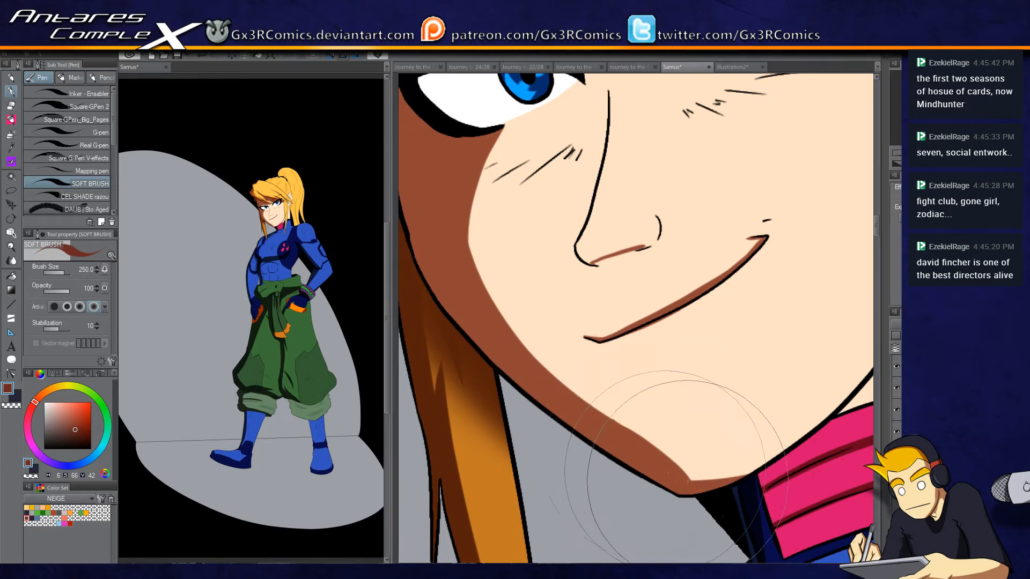
pyautogui.press('c')
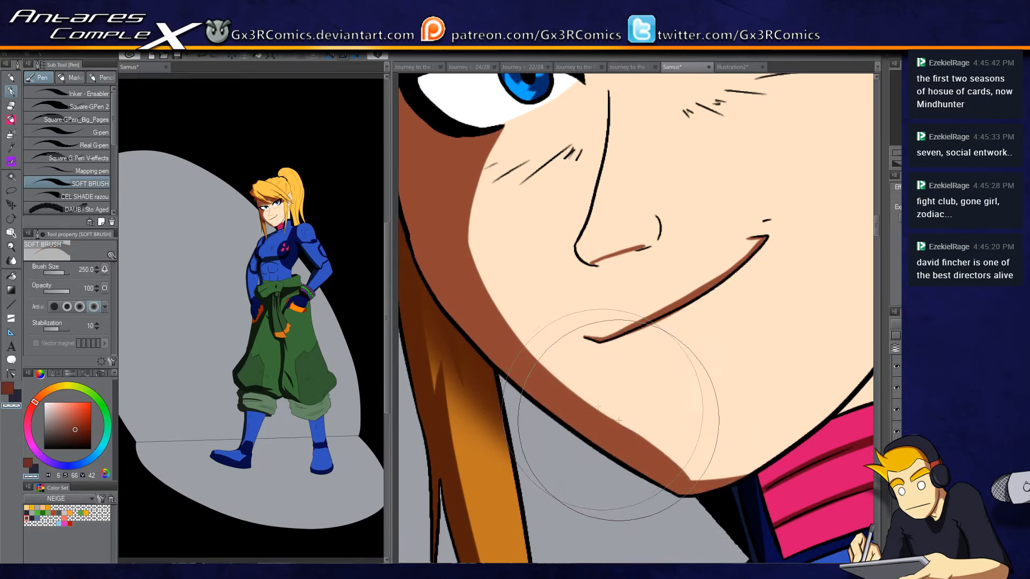
# Step: Select the facial skin and paint a reddish brown shadow from the chin up along the near jawline
pyautogui.moveTo(668, 433); pyautogui.dragTo(552, 347)
pyautogui.press('w')
pyautogui.click(630, 358)
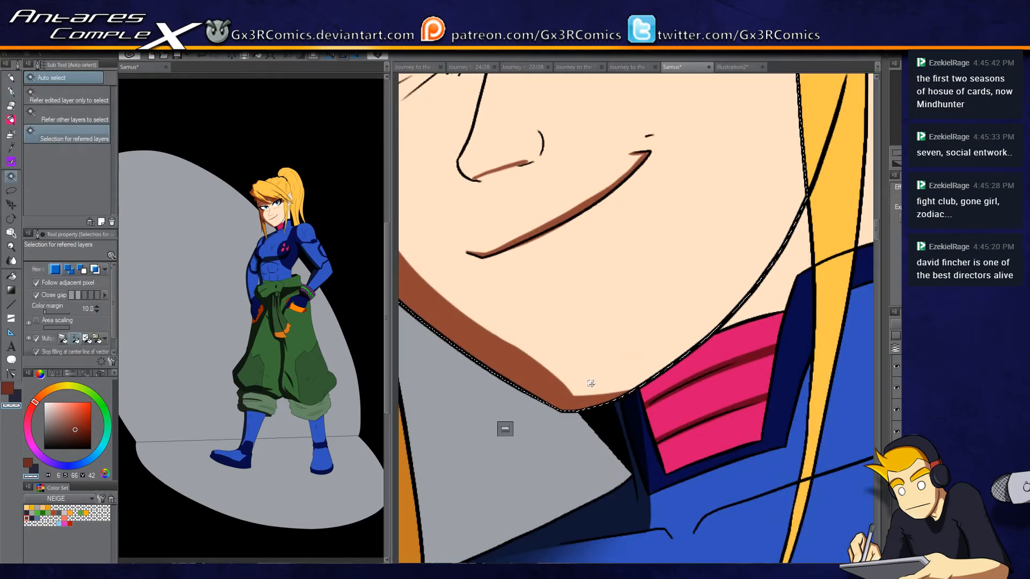
pyautogui.press('p')
pyautogui.moveTo(558, 389); pyautogui.dragTo(721, 354)
pyautogui.moveTo(614, 387); pyautogui.dragTo(771, 231)
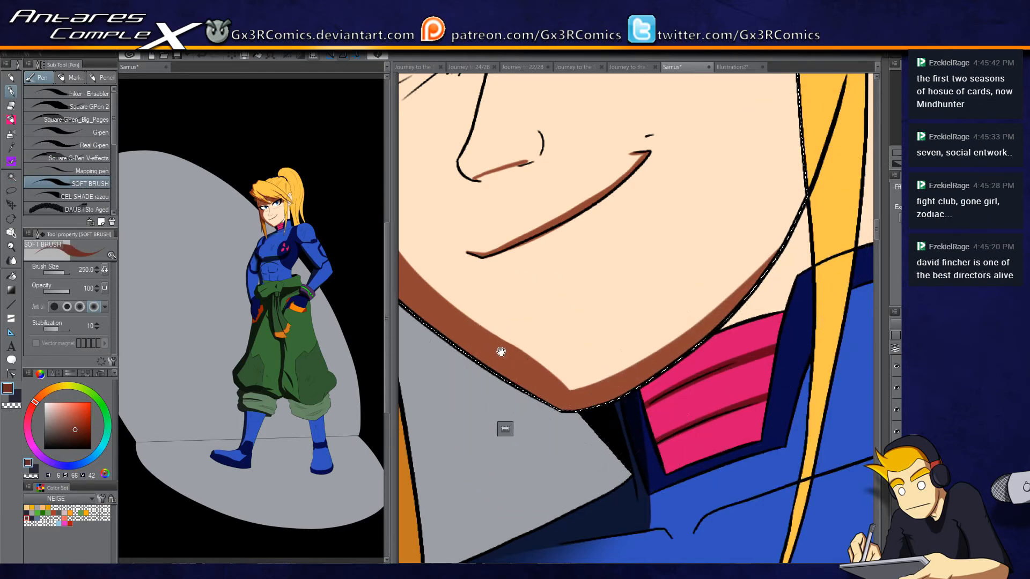
# Step: Enlarge the shadow under the nose into a solid reddish brown wedge reaching from the tip to the nostril
pyautogui.moveTo(501, 352); pyautogui.dragTo(581, 497)
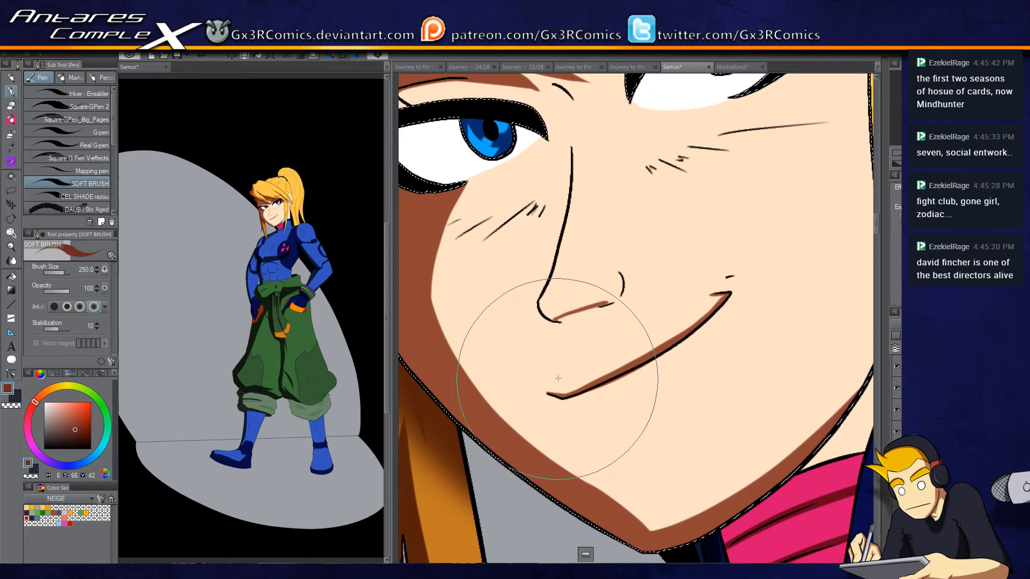
pyautogui.moveTo(556, 321); pyautogui.dragTo(614, 301)
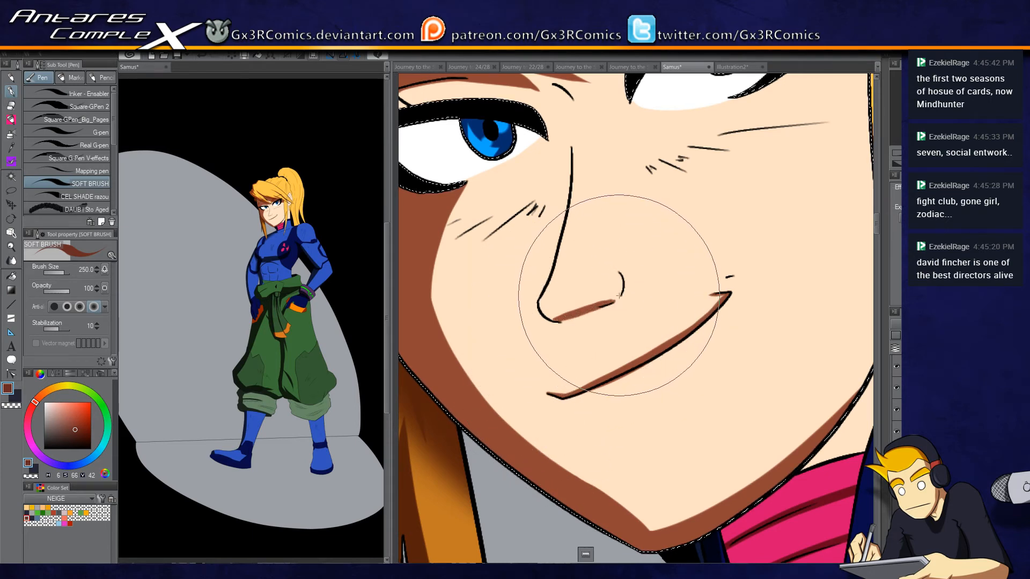
pyautogui.moveTo(551, 347); pyautogui.dragTo(592, 313)
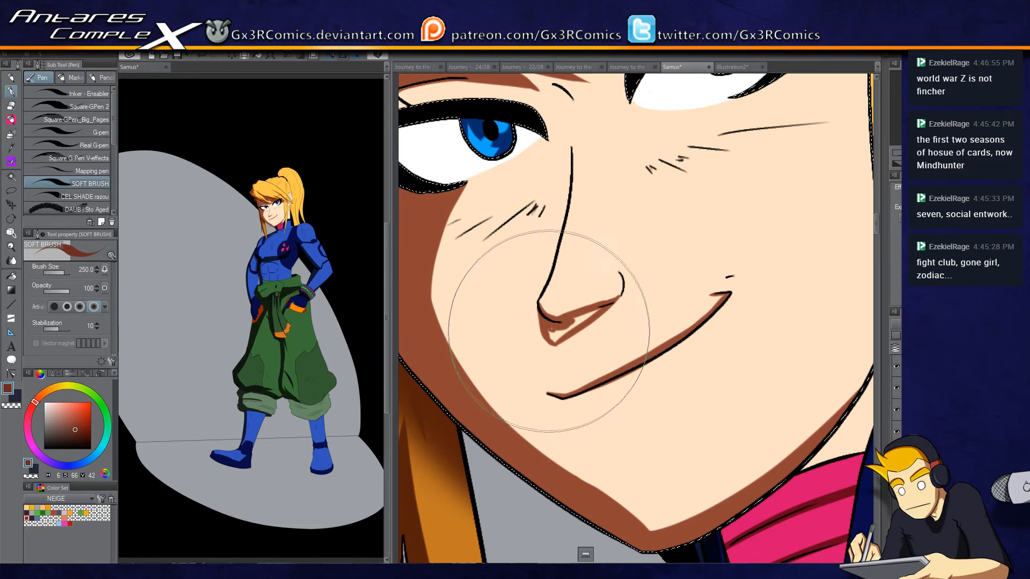
pyautogui.moveTo(563, 327); pyautogui.dragTo(605, 306)
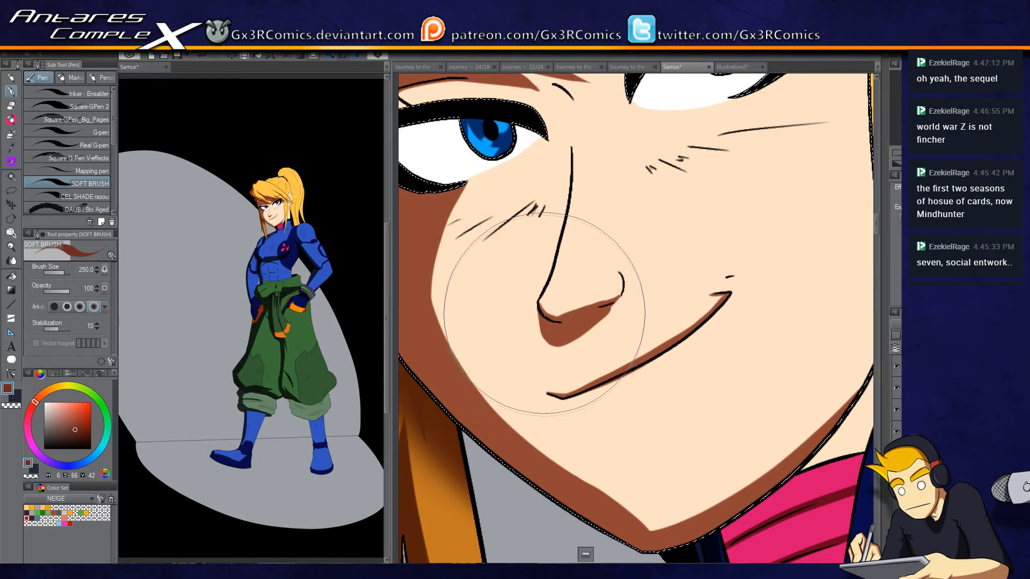
# Step: Outline and fill the nose's cast shadow across the lip and far cheek, joining it to the jaw shadow
pyautogui.moveTo(494, 311); pyautogui.dragTo(456, 387)
pyautogui.moveTo(552, 349); pyautogui.dragTo(523, 432)
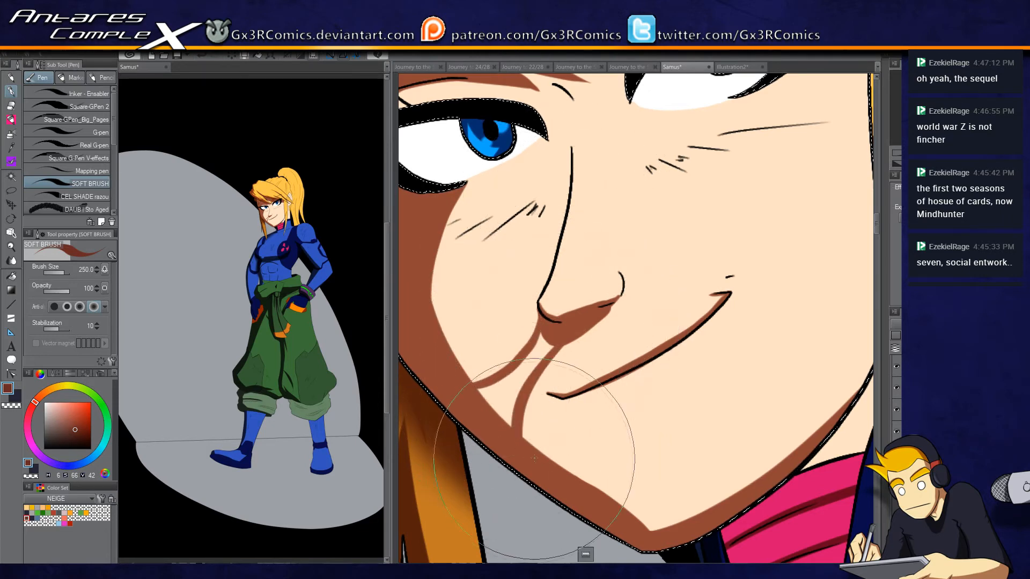
pyautogui.moveTo(543, 358)
pyautogui.mouseDown()
pyautogui.moveTo(570, 330)
pyautogui.moveTo(542, 455)
pyautogui.moveTo(579, 324)
pyautogui.moveTo(539, 415)
pyautogui.moveTo(549, 462)
pyautogui.moveTo(535, 450)
pyautogui.moveTo(551, 347)
pyautogui.moveTo(503, 411)
pyautogui.moveTo(511, 414)
pyautogui.moveTo(530, 364)
pyautogui.moveTo(453, 393)
pyautogui.moveTo(536, 367)
pyautogui.moveTo(478, 414)
pyautogui.moveTo(547, 334)
pyautogui.moveTo(543, 322)
pyautogui.moveTo(499, 369)
pyautogui.moveTo(418, 374)
pyautogui.moveTo(495, 333)
pyautogui.moveTo(454, 342)
pyautogui.moveTo(486, 394)
pyautogui.moveTo(467, 368)
pyautogui.moveTo(496, 394)
pyautogui.moveTo(427, 209)
pyautogui.moveTo(470, 375)
pyautogui.moveTo(511, 400)
pyautogui.moveTo(488, 405)
pyautogui.mouseUp()
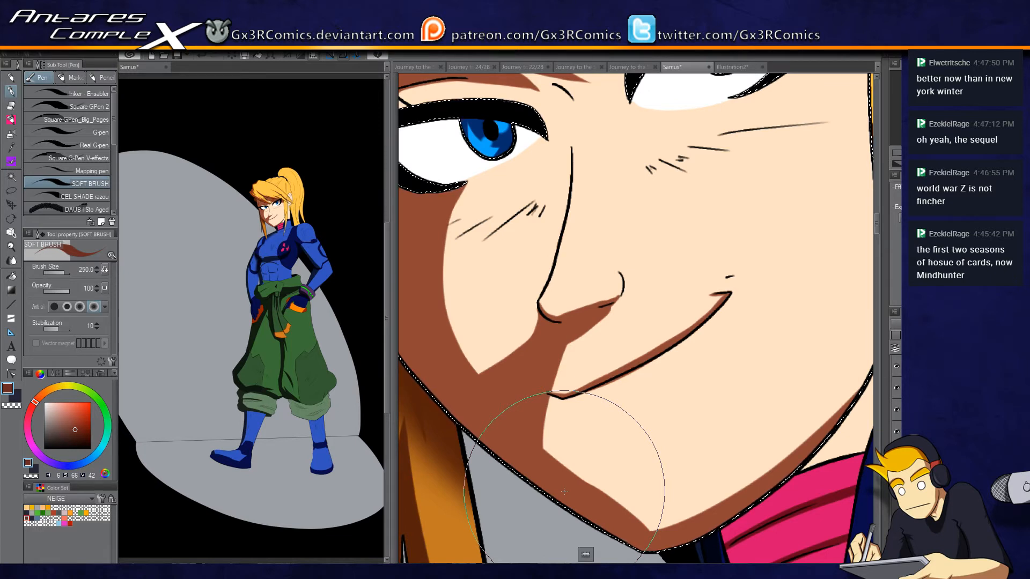
pyautogui.moveTo(565, 492)
pyautogui.mouseDown()
pyautogui.moveTo(579, 343)
pyautogui.moveTo(499, 354)
pyautogui.moveTo(496, 322)
pyautogui.moveTo(507, 379)
pyautogui.moveTo(569, 440)
pyautogui.moveTo(617, 429)
pyautogui.moveTo(597, 472)
pyautogui.moveTo(494, 337)
pyautogui.moveTo(531, 376)
pyautogui.moveTo(552, 365)
pyautogui.moveTo(527, 265)
pyautogui.mouseUp()
pyautogui.moveTo(528, 265); pyautogui.dragTo(534, 304)
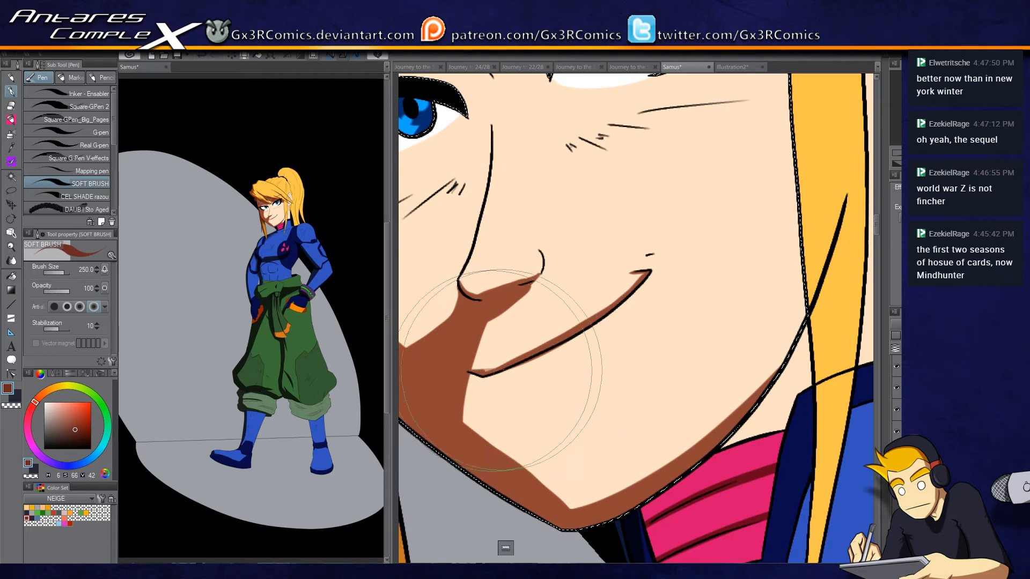
# Step: Paint a reddish brown shadow down the near side of the face beside the long hair strand, from temple to jaw
pyautogui.moveTo(780, 74); pyautogui.dragTo(689, 169)
pyautogui.scroll(-2, 688, 170)
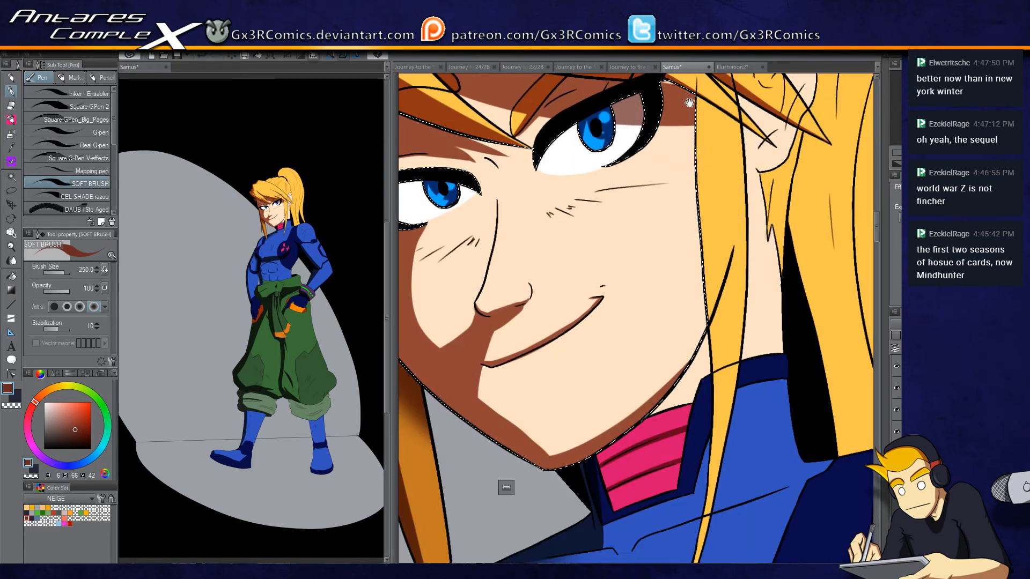
pyautogui.moveTo(708, 87); pyautogui.dragTo(708, 194)
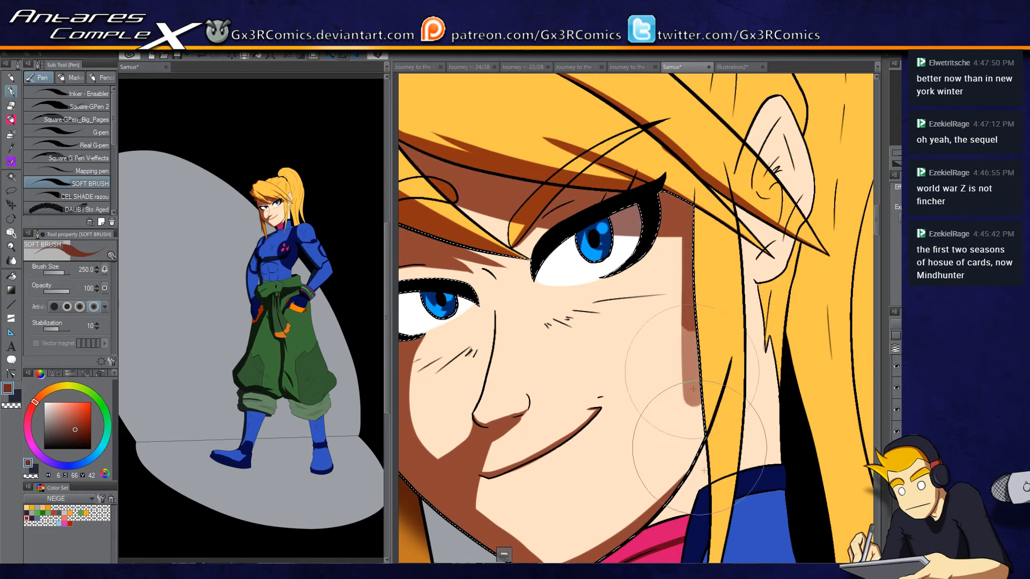
pyautogui.moveTo(678, 349); pyautogui.dragTo(687, 437)
pyautogui.moveTo(699, 485); pyautogui.dragTo(671, 324)
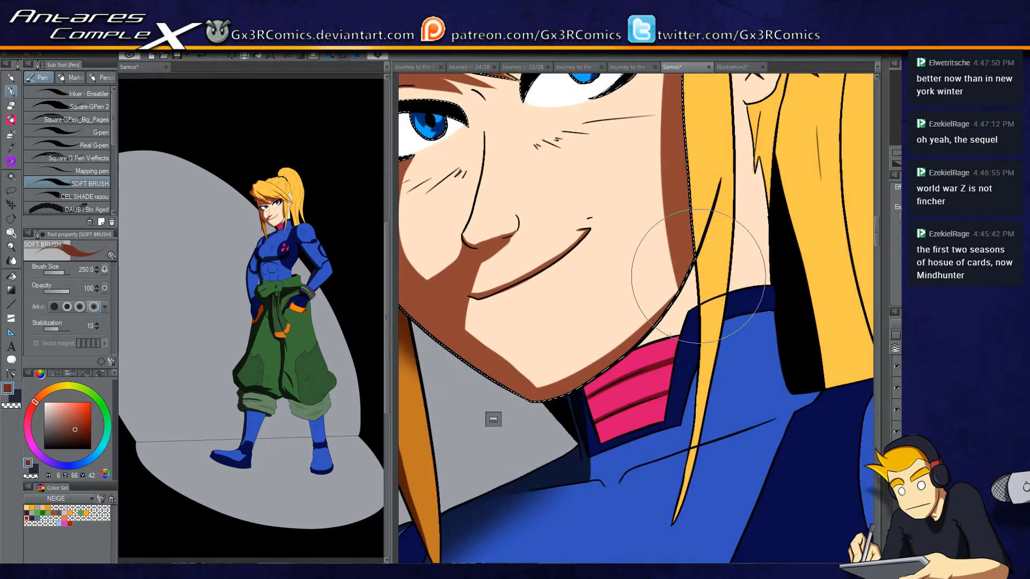
# Step: Select the sliver of neck skin between the jaw and collar and shade it in reddish brown with the SOFT BRUSH
pyautogui.hotkey('ctrl', 'd')
pyautogui.press('w')
pyautogui.press('p')
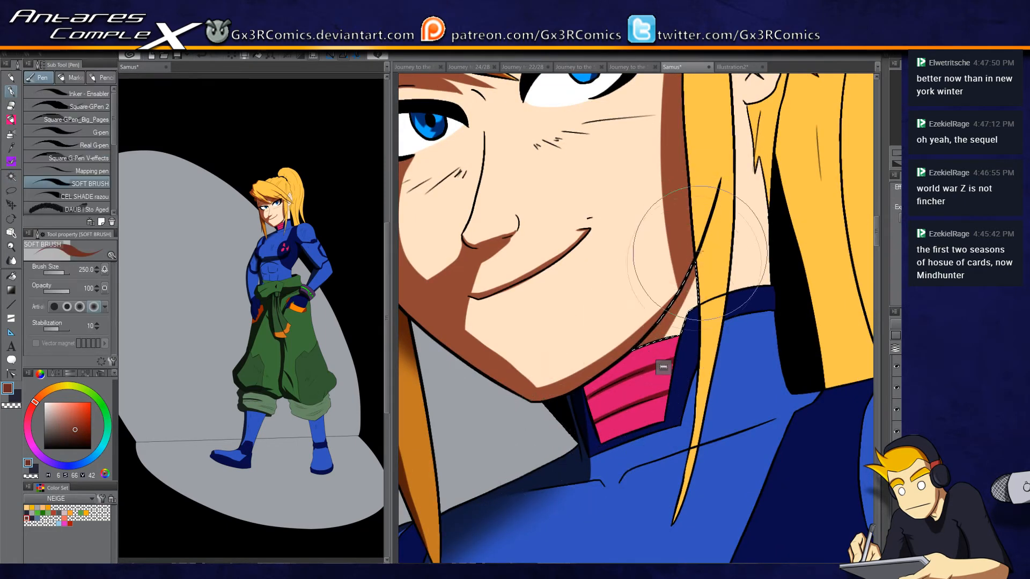
# Step: Select the pink inner panel of the collar and airbrush a soft reddish brown shadow along its far side
pyautogui.press('w')
pyautogui.click(604, 386)
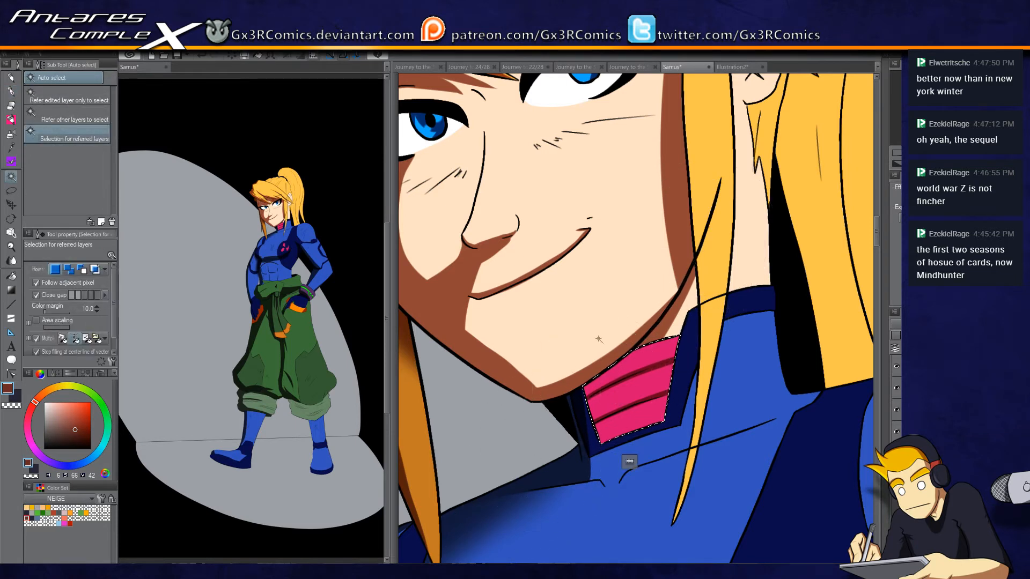
pyautogui.press('b')
pyautogui.press('b')
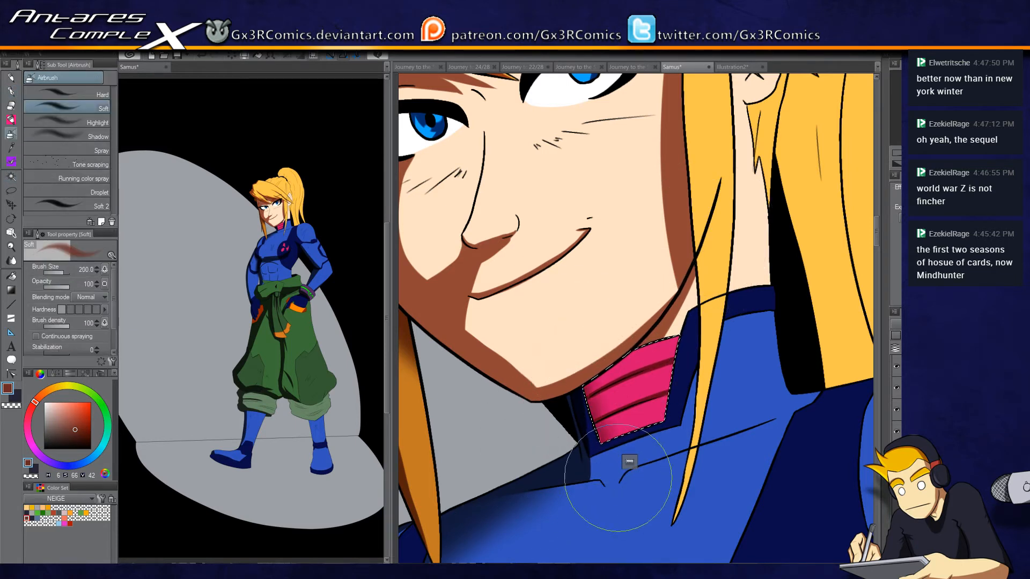
pyautogui.moveTo(601, 378); pyautogui.dragTo(590, 288)
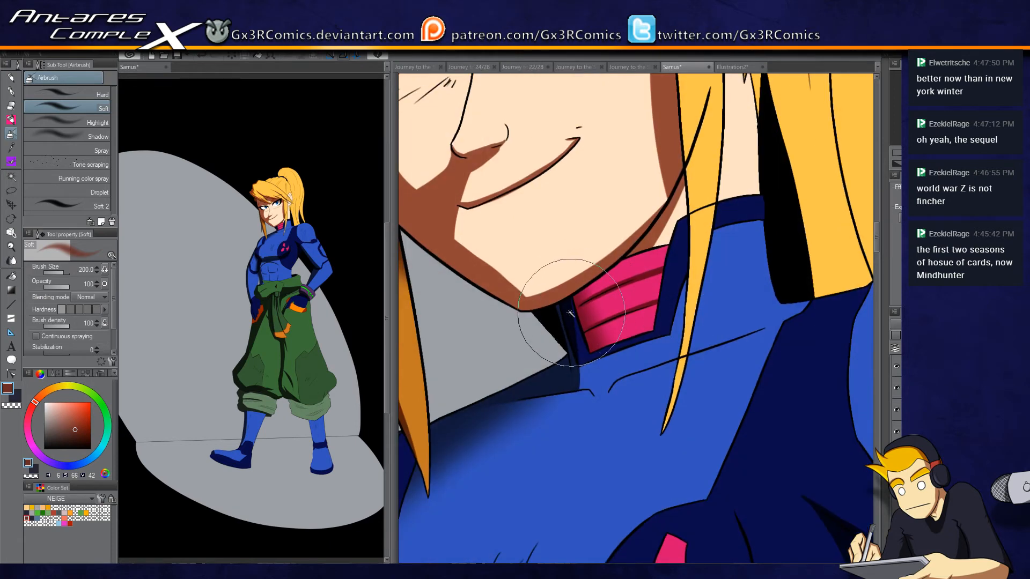
# Step: Select the dark blue trim around the pink collar panel and switch to the SOFT BRUSH
pyautogui.press('w')
pyautogui.keyDown('shift'); pyautogui.click(577, 324); pyautogui.keyUp('shift')
pyautogui.scroll(2, 585, 303)
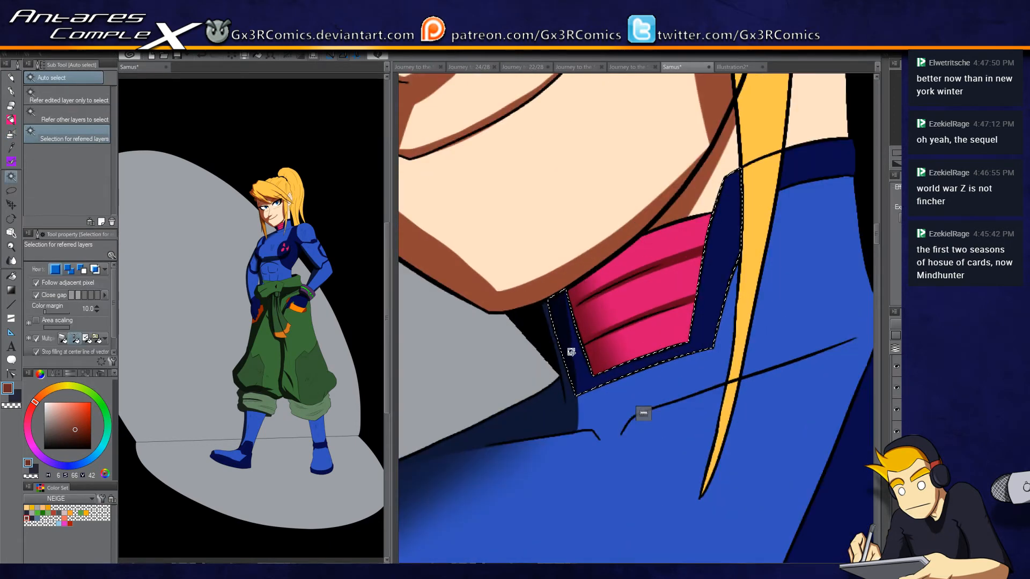
pyautogui.press('p')
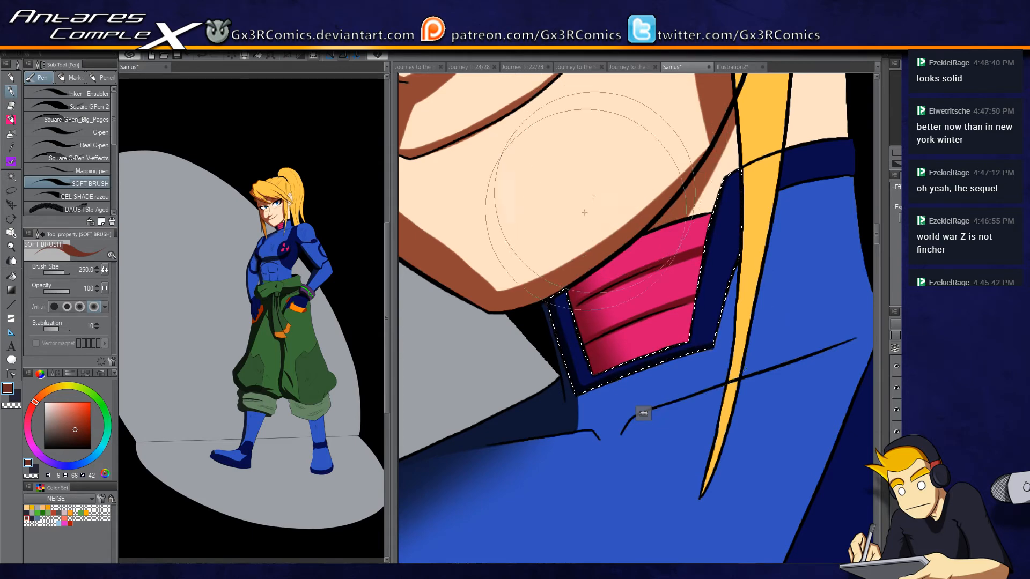
pyautogui.scroll(-2, 569, 247)
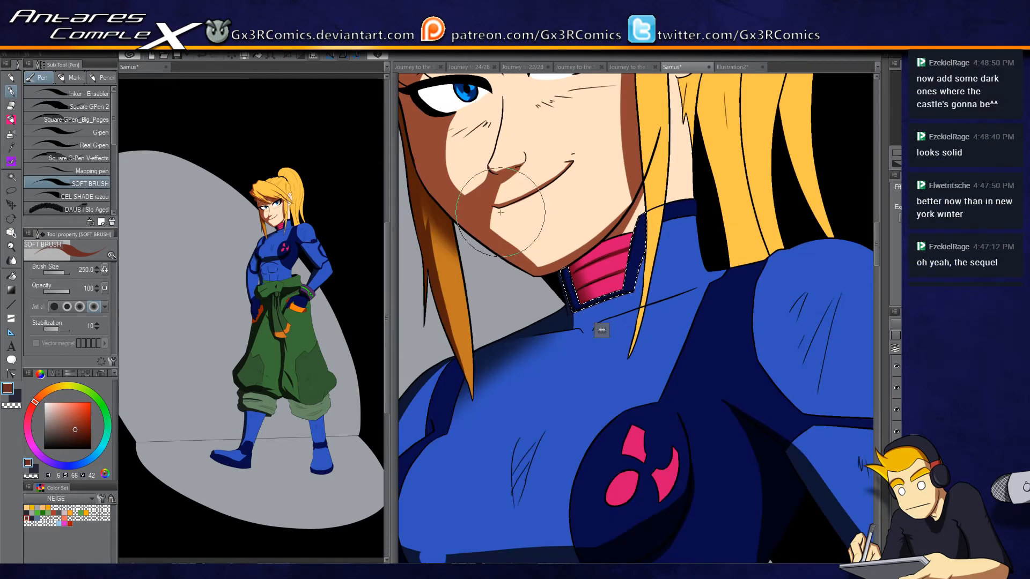
# Step: Select the face skin and round off the sharp corner of the chin shadow below the mouth with reddish brown
pyautogui.scroll(2, 499, 226)
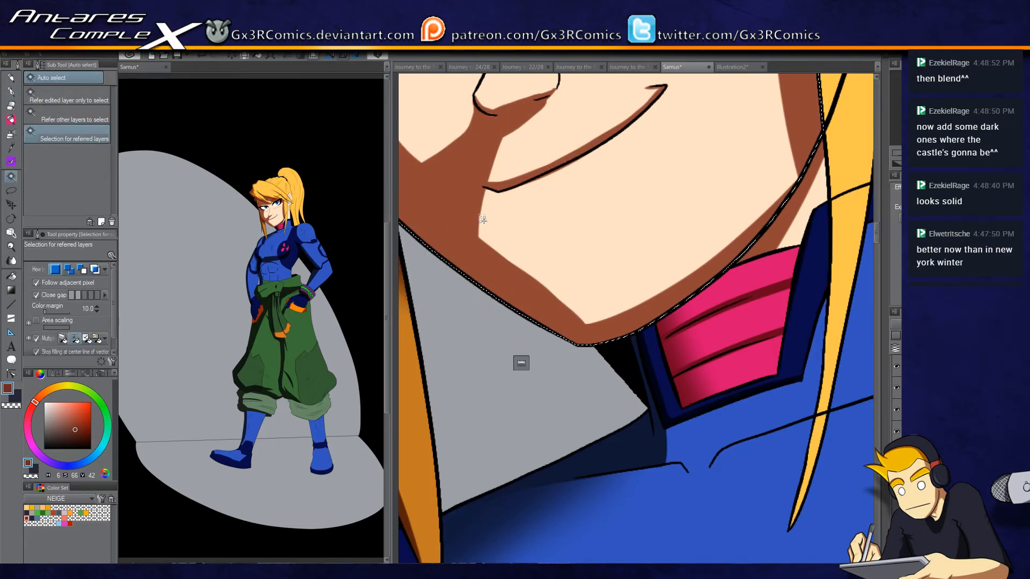
pyautogui.click(479, 195)
pyautogui.moveTo(481, 194); pyautogui.dragTo(504, 268)
pyautogui.moveTo(482, 228); pyautogui.dragTo(495, 262)
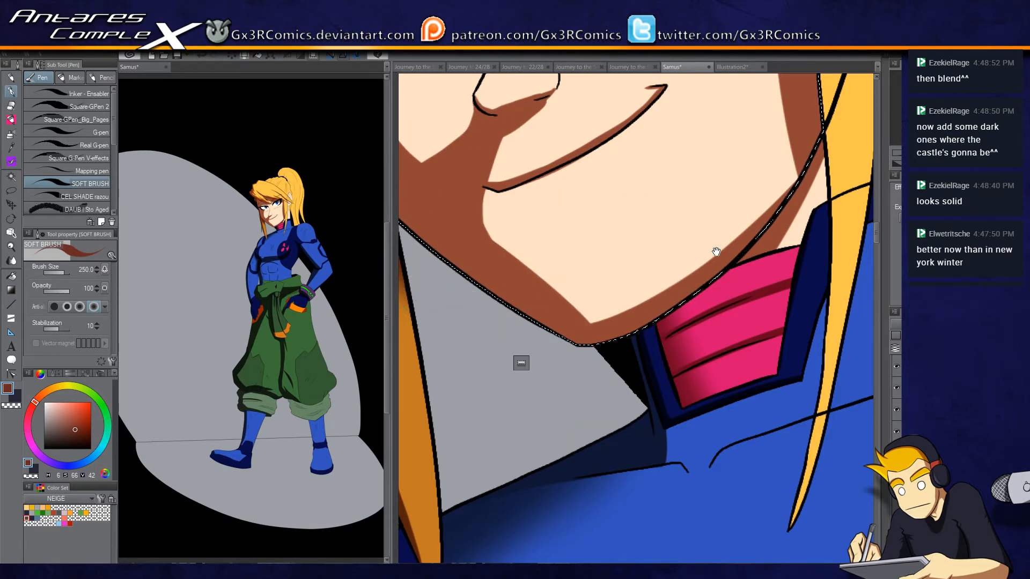
# Step: Select the skin of the earlobe and neck, then paint and trim a small reddish brown shadow under the lobe
pyautogui.moveTo(716, 251); pyautogui.dragTo(617, 404)
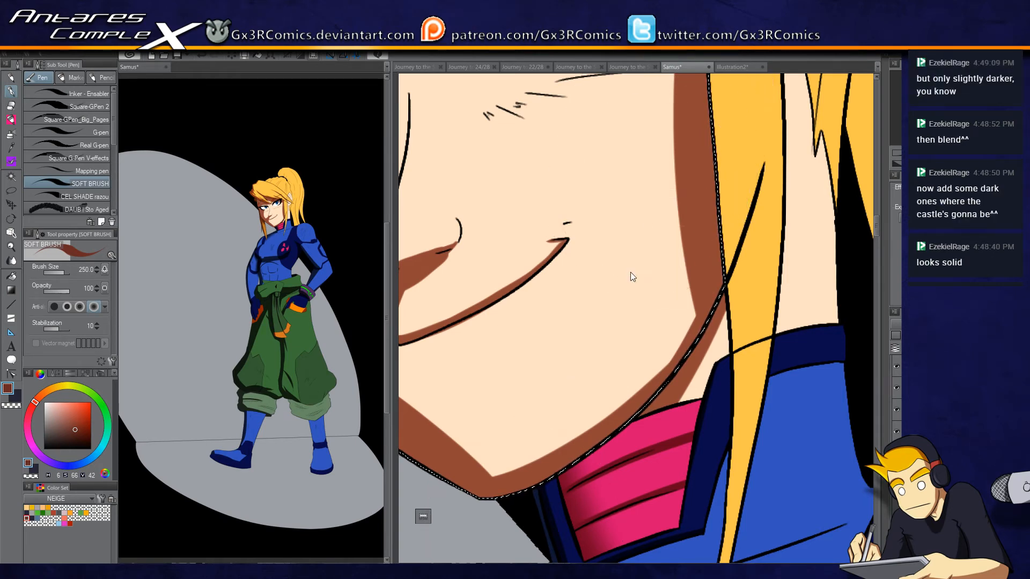
pyautogui.scroll(-2, 631, 277)
pyautogui.moveTo(631, 277); pyautogui.dragTo(576, 379)
pyautogui.press('w')
pyautogui.click(684, 211)
pyautogui.press('p')
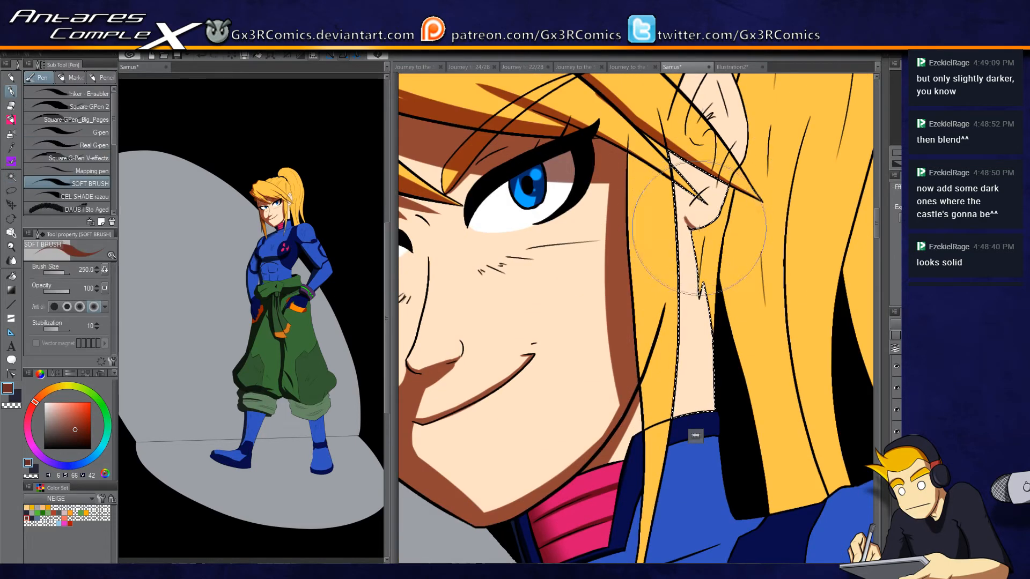
pyautogui.press('c')
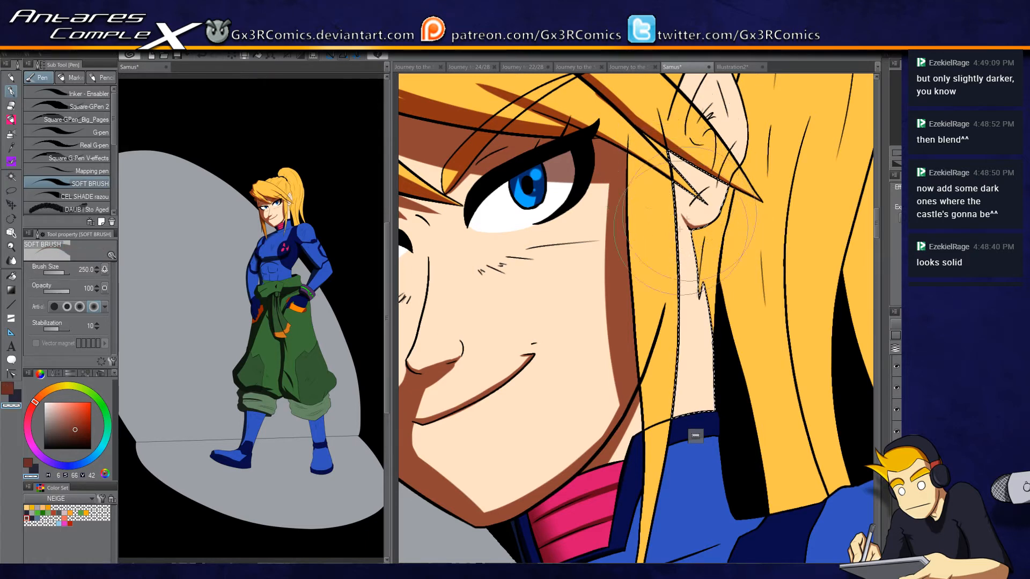
pyautogui.press('c')
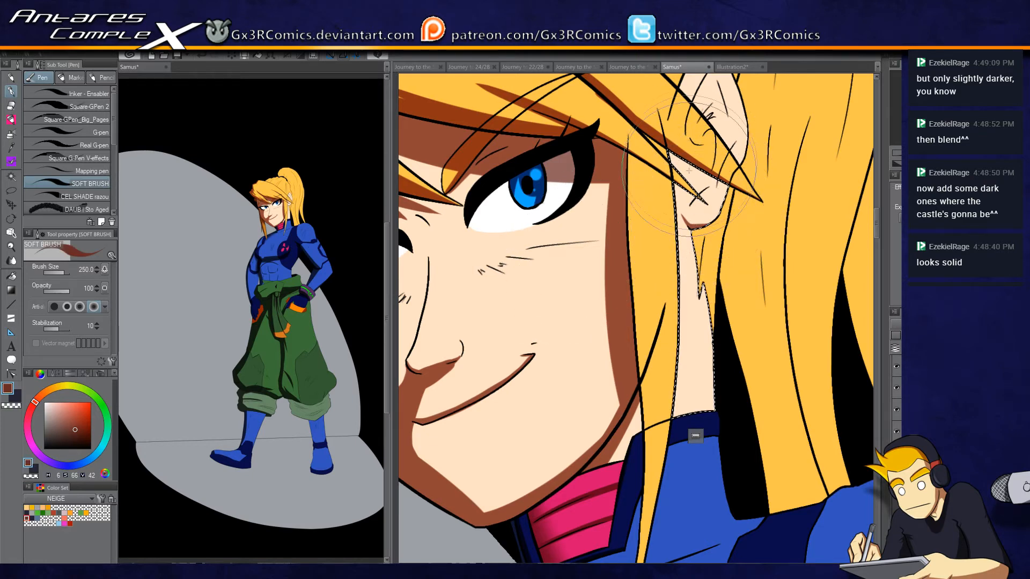
# Step: Add the upper ear to the selection and paint a tapering reddish brown shadow inside its back rim
pyautogui.scroll(5, 734, 191)
pyautogui.press('w')
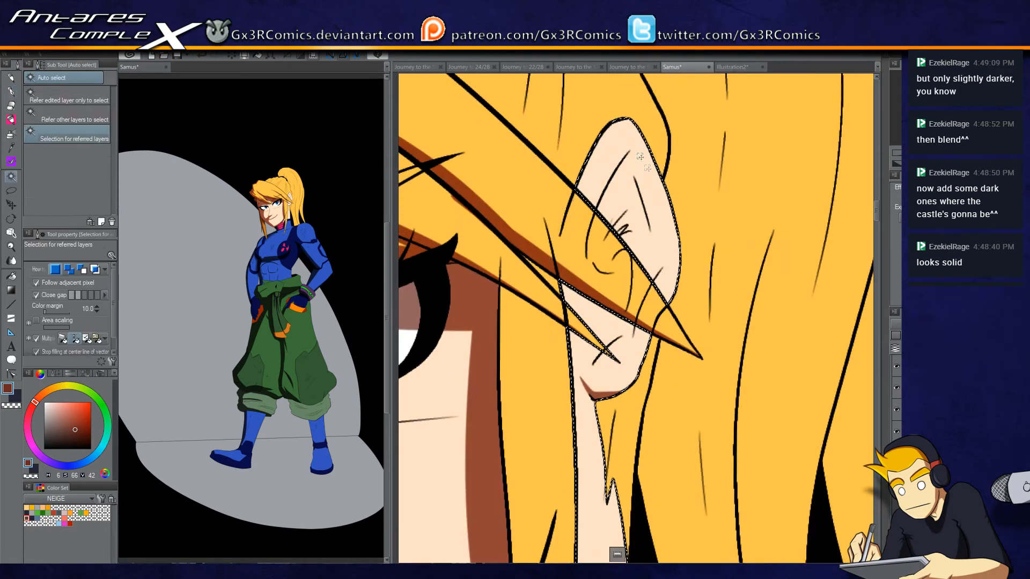
pyautogui.press('p')
pyautogui.moveTo(629, 156); pyautogui.dragTo(652, 250)
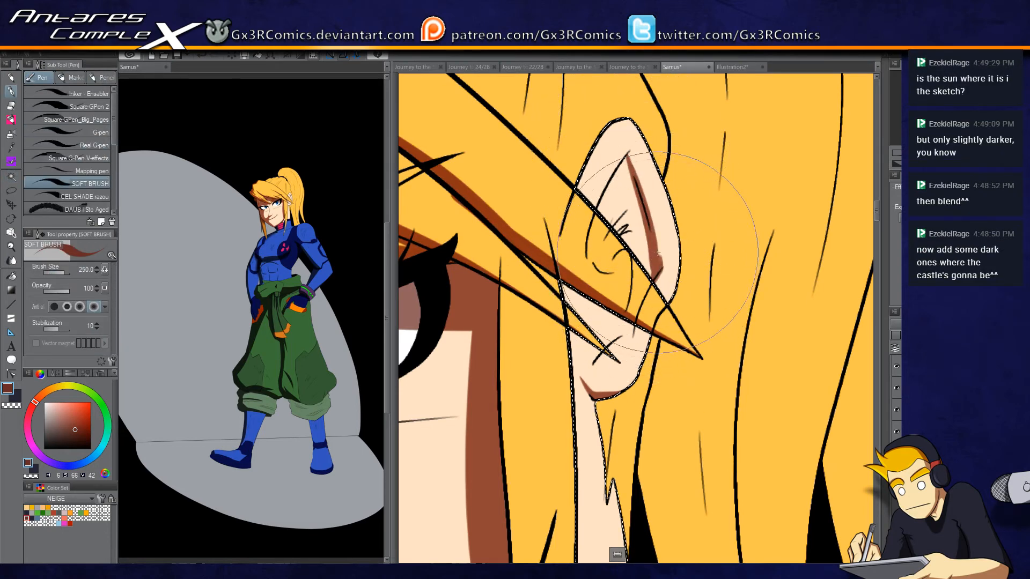
pyautogui.moveTo(630, 155); pyautogui.dragTo(654, 228)
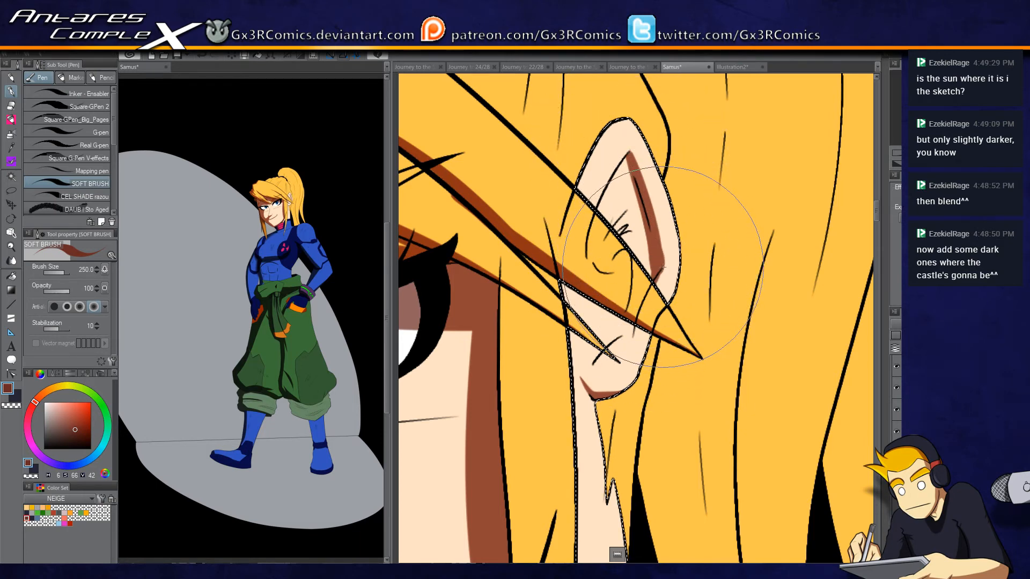
# Step: Paint reddish brown shadows above the earlobe, in the ear's inner fold and along its front rim
pyautogui.moveTo(632, 348)
pyautogui.mouseDown()
pyautogui.moveTo(652, 280)
pyautogui.moveTo(626, 357)
pyautogui.moveTo(591, 374)
pyautogui.moveTo(642, 321)
pyautogui.mouseUp()
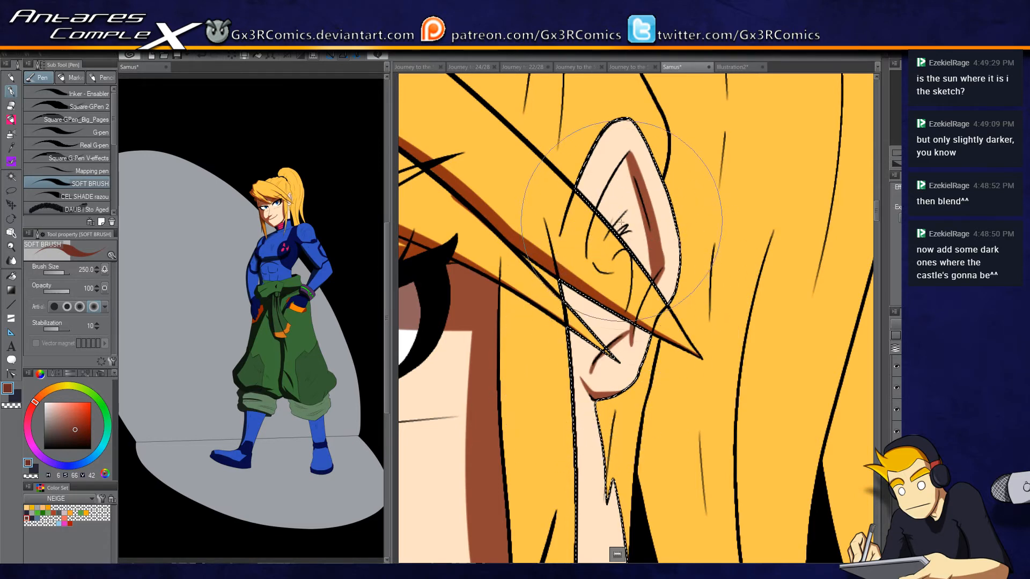
pyautogui.moveTo(610, 241)
pyautogui.mouseDown()
pyautogui.moveTo(638, 210)
pyautogui.moveTo(618, 233)
pyautogui.mouseUp()
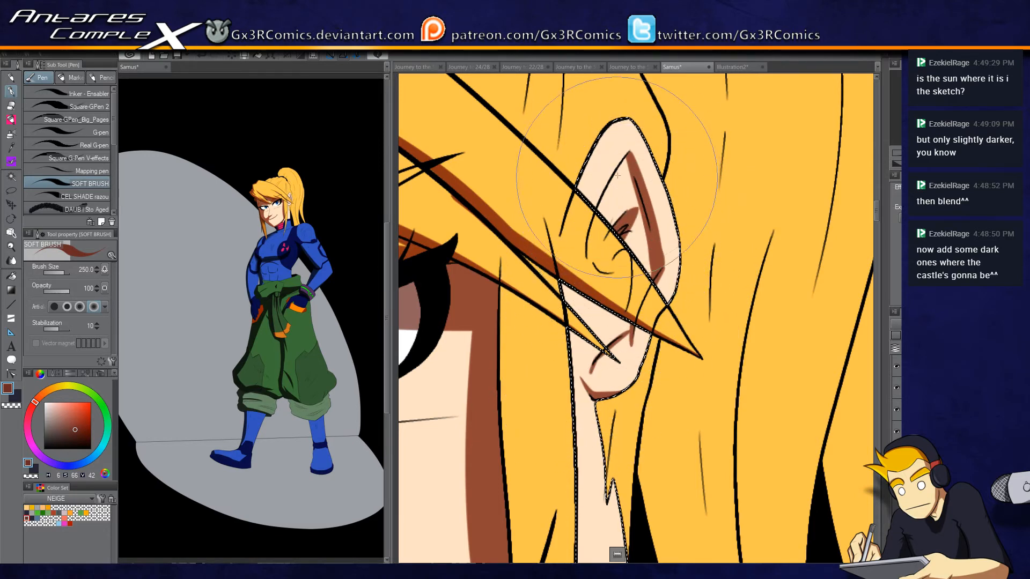
pyautogui.moveTo(629, 159); pyautogui.dragTo(586, 256)
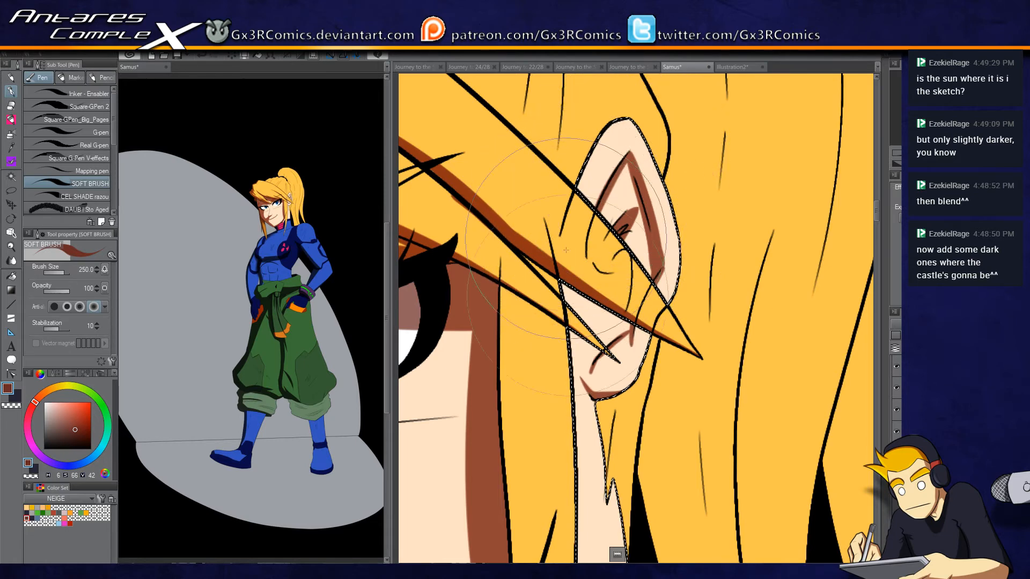
# Step: Paint a narrow reddish brown shadow down the back edge of the neck, below the jagged hair tips
pyautogui.moveTo(632, 528)
pyautogui.mouseDown()
pyautogui.moveTo(588, 416)
pyautogui.moveTo(582, 209)
pyautogui.mouseUp()
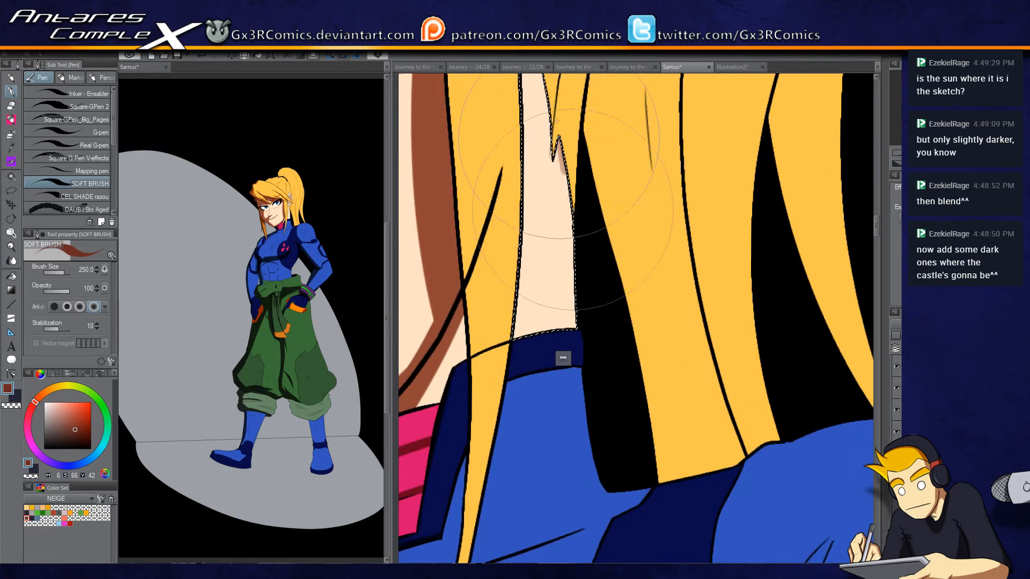
pyautogui.moveTo(556, 147); pyautogui.dragTo(577, 313)
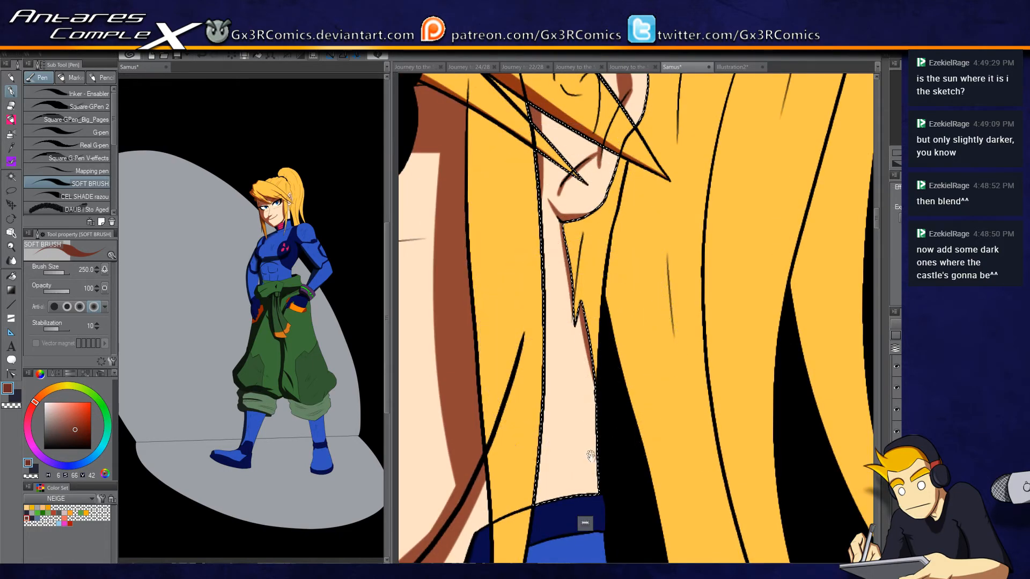
pyautogui.moveTo(563, 407); pyautogui.dragTo(579, 163)
# Step: Select the skin between jaw and collar and airbrush a soft reddish brown shadow beside the long hair strand
pyautogui.moveTo(508, 333); pyautogui.dragTo(617, 354)
pyautogui.press('w')
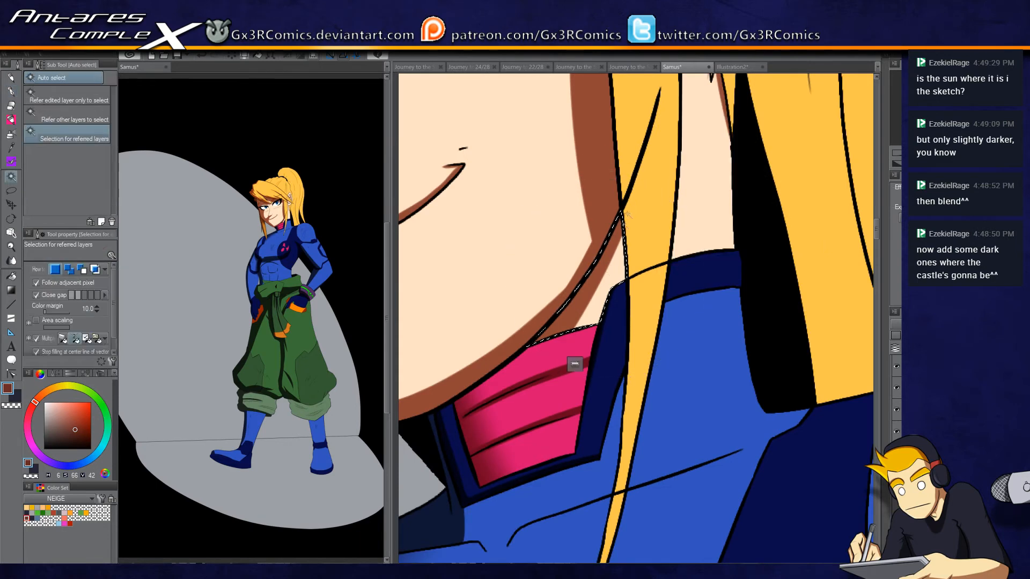
pyautogui.press('b')
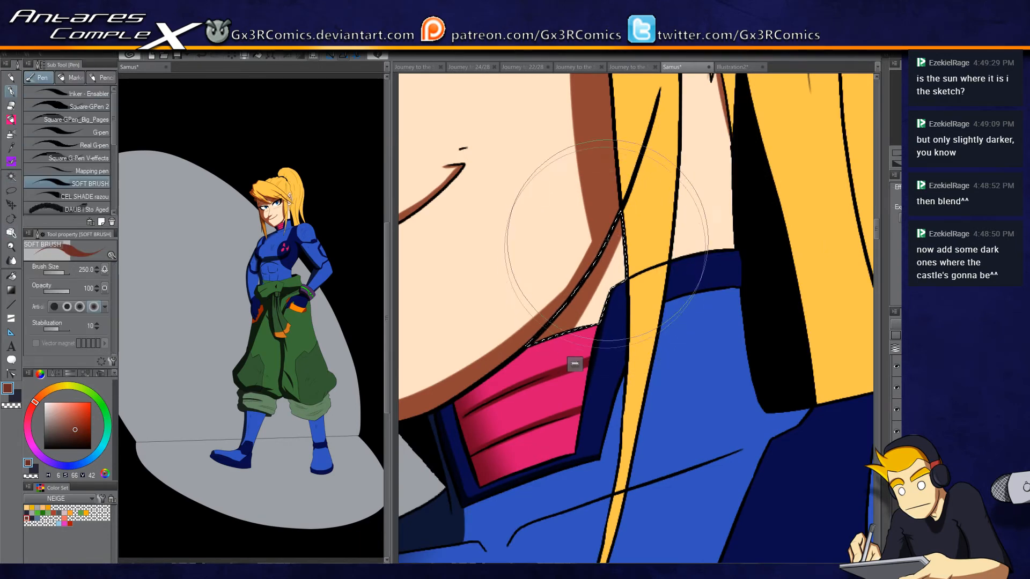
pyautogui.press('w')
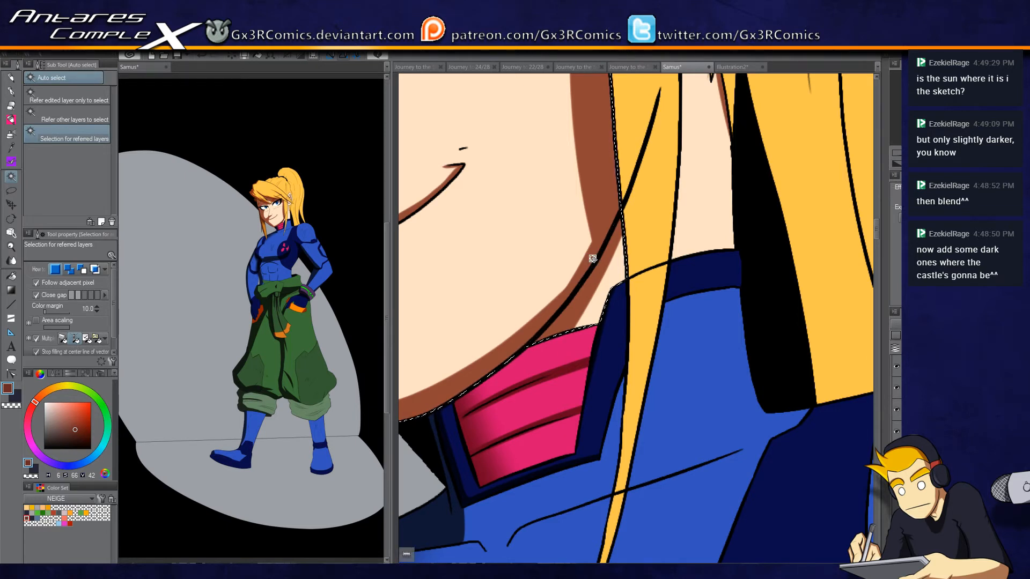
pyautogui.press('p')
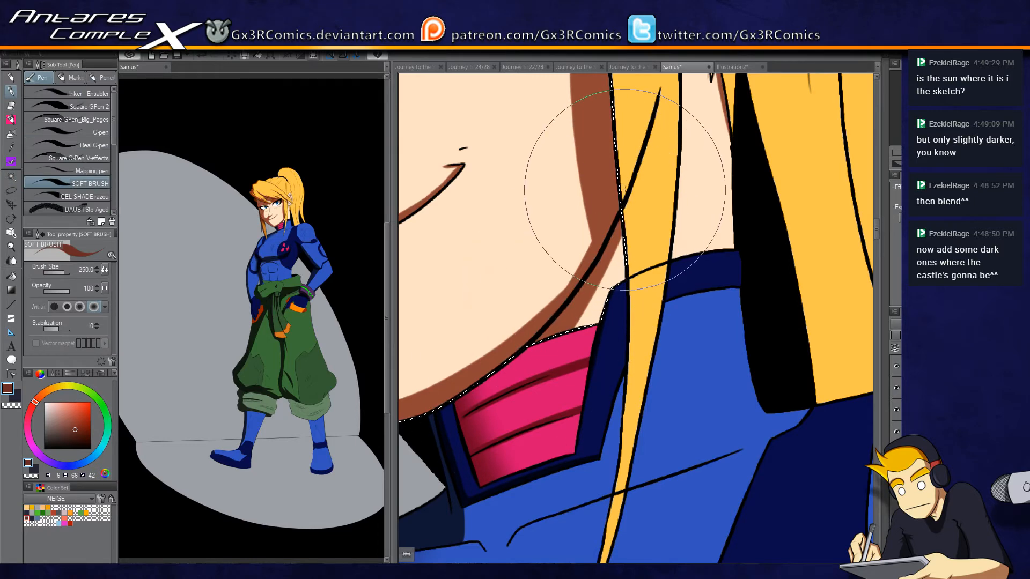
pyautogui.moveTo(532, 440)
pyautogui.mouseDown()
pyautogui.moveTo(555, 392)
pyautogui.moveTo(560, 318)
pyautogui.mouseUp()
pyautogui.press('w')
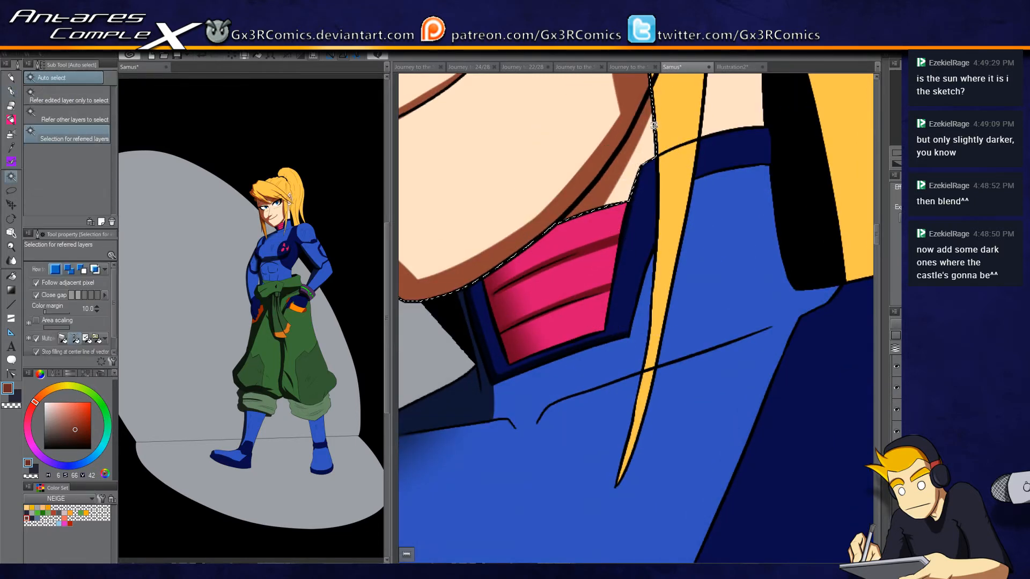
pyautogui.press('b')
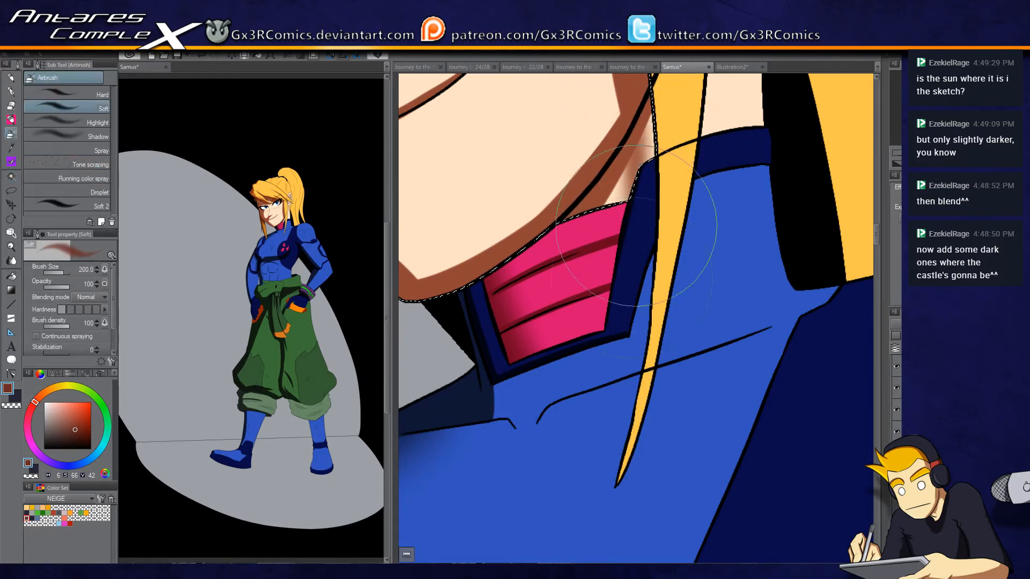
# Step: Select the far arm's blue sections, sample the dark navy shadow colour and paint a shadow along the arm's outer edge
pyautogui.scroll(-3, 530, 438)
pyautogui.moveTo(590, 553)
pyautogui.mouseDown()
pyautogui.moveTo(577, 290)
pyautogui.moveTo(602, 271)
pyautogui.moveTo(566, 365)
pyautogui.mouseUp()
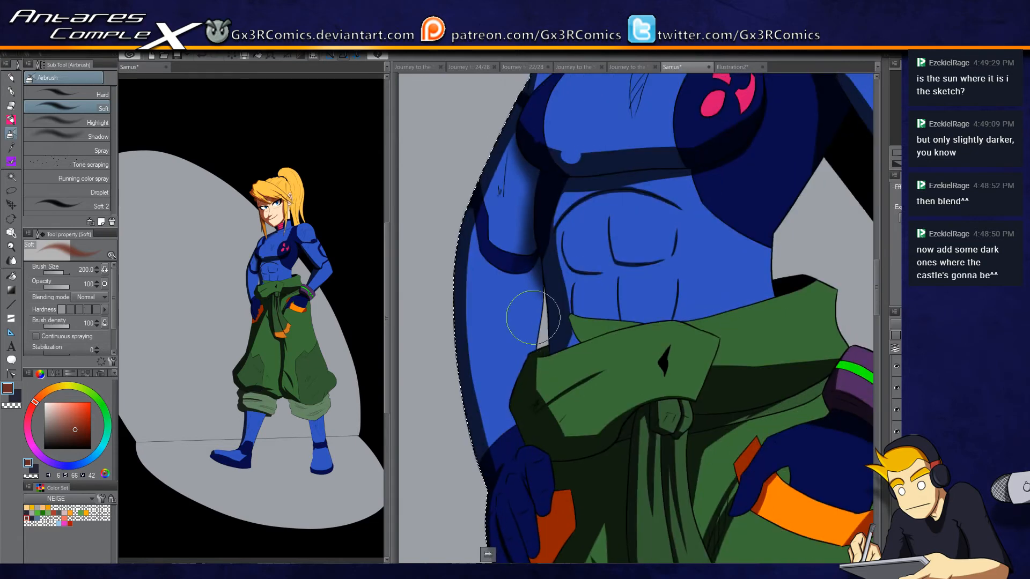
pyautogui.press('w')
pyautogui.click(483, 226)
pyautogui.keyDown('shift'); pyautogui.click(486, 322); pyautogui.keyUp('shift')
pyautogui.press('p')
pyautogui.keyDown('alt'); pyautogui.click(513, 161); pyautogui.keyUp('alt')
pyautogui.moveTo(516, 132)
pyautogui.mouseDown()
pyautogui.moveTo(510, 172)
pyautogui.moveTo(473, 177)
pyautogui.moveTo(476, 408)
pyautogui.moveTo(485, 204)
pyautogui.moveTo(472, 215)
pyautogui.moveTo(505, 497)
pyautogui.moveTo(472, 225)
pyautogui.moveTo(469, 247)
pyautogui.moveTo(483, 253)
pyautogui.moveTo(482, 212)
pyautogui.moveTo(474, 321)
pyautogui.moveTo(478, 242)
pyautogui.moveTo(492, 406)
pyautogui.mouseUp()
# Step: Select the far hand's dark blue glove and paint a dark navy shadow along its outer wrist edge
pyautogui.press('w')
pyautogui.click(497, 463)
pyautogui.press('p')
pyautogui.moveTo(486, 407)
pyautogui.mouseDown()
pyautogui.moveTo(494, 472)
pyautogui.moveTo(494, 437)
pyautogui.moveTo(468, 466)
pyautogui.mouseUp()
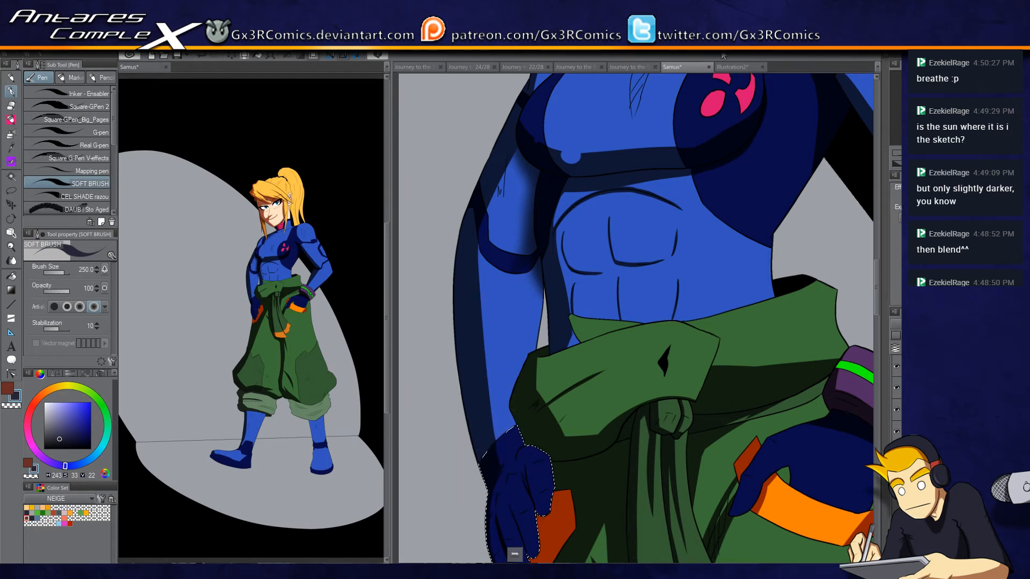
# Step: Select the small green waistband sliver below the abs and shade it with the dark shadow colour
pyautogui.moveTo(644, 337)
pyautogui.mouseDown()
pyautogui.moveTo(590, 379)
pyautogui.moveTo(575, 339)
pyautogui.moveTo(527, 444)
pyautogui.mouseUp()
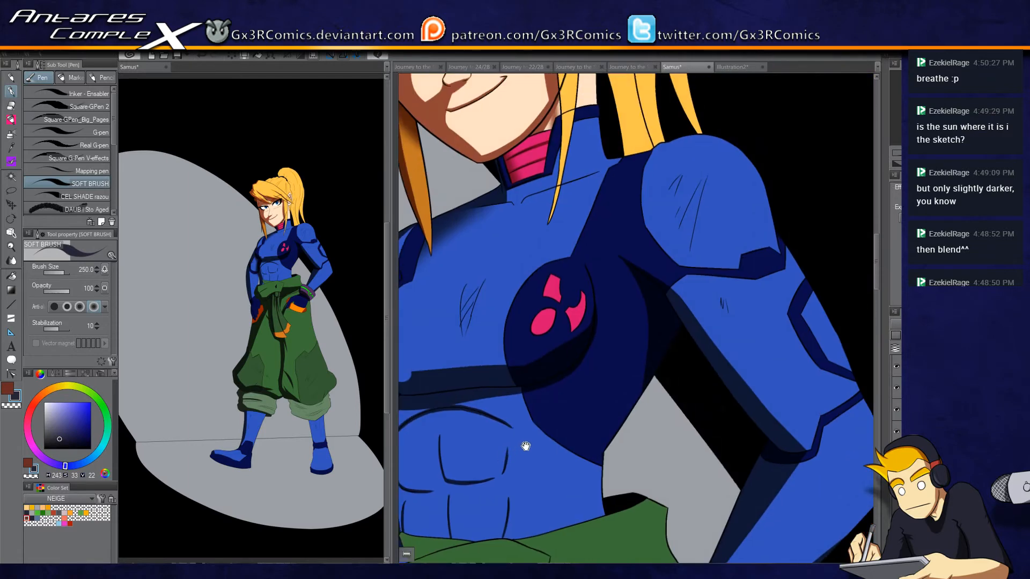
pyautogui.moveTo(495, 405)
pyautogui.mouseDown()
pyautogui.moveTo(589, 382)
pyautogui.moveTo(588, 307)
pyautogui.mouseUp()
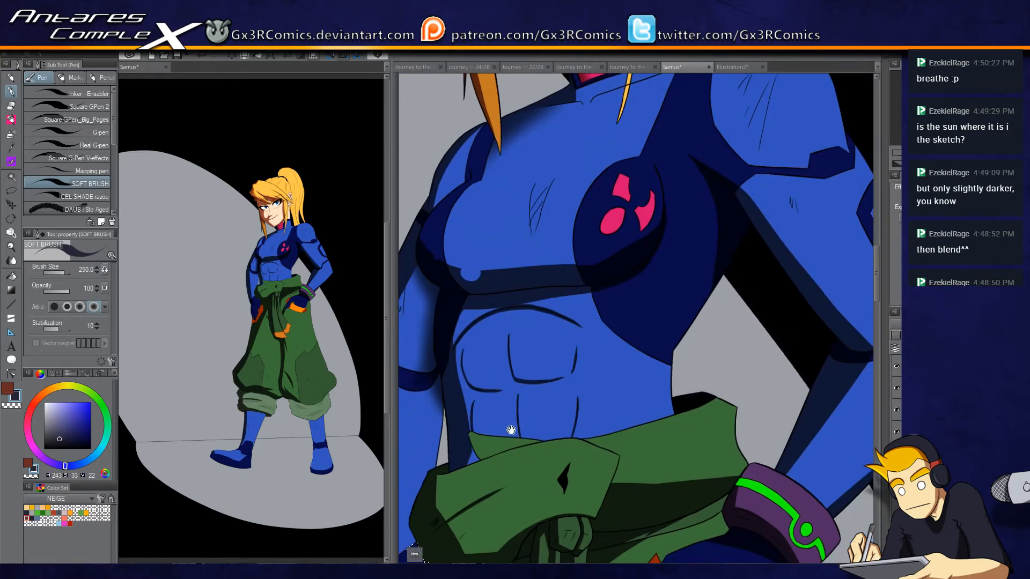
pyautogui.moveTo(510, 430); pyautogui.dragTo(532, 349)
pyautogui.press('w')
pyautogui.click(509, 368)
pyautogui.press('p')
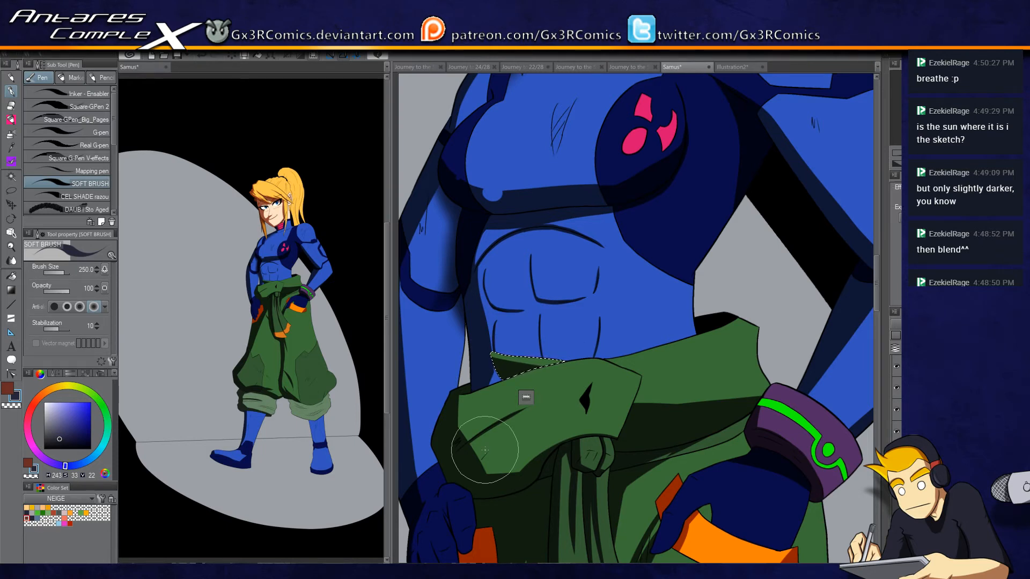
pyautogui.hotkey('alt', 'Delete')
# Step: Paint a thin curved dark navy muscle shadow on the near upper arm, beside the angular dark blue stripe
pyautogui.moveTo(818, 208)
pyautogui.mouseDown()
pyautogui.moveTo(724, 391)
pyautogui.moveTo(655, 419)
pyautogui.moveTo(579, 384)
pyautogui.mouseUp()
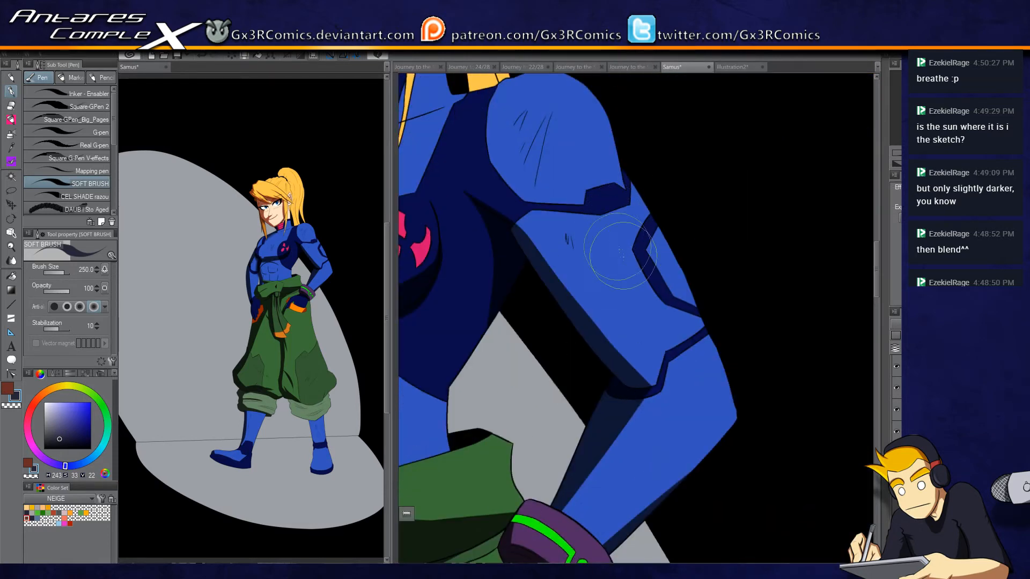
pyautogui.moveTo(604, 233); pyautogui.dragTo(632, 267)
pyautogui.moveTo(583, 220); pyautogui.dragTo(636, 265)
# Step: Select the near shoulder's light blue section and paint a white highlight along its upper outer edge with SAI Marker 2 at size 400
pyautogui.click(44, 403)
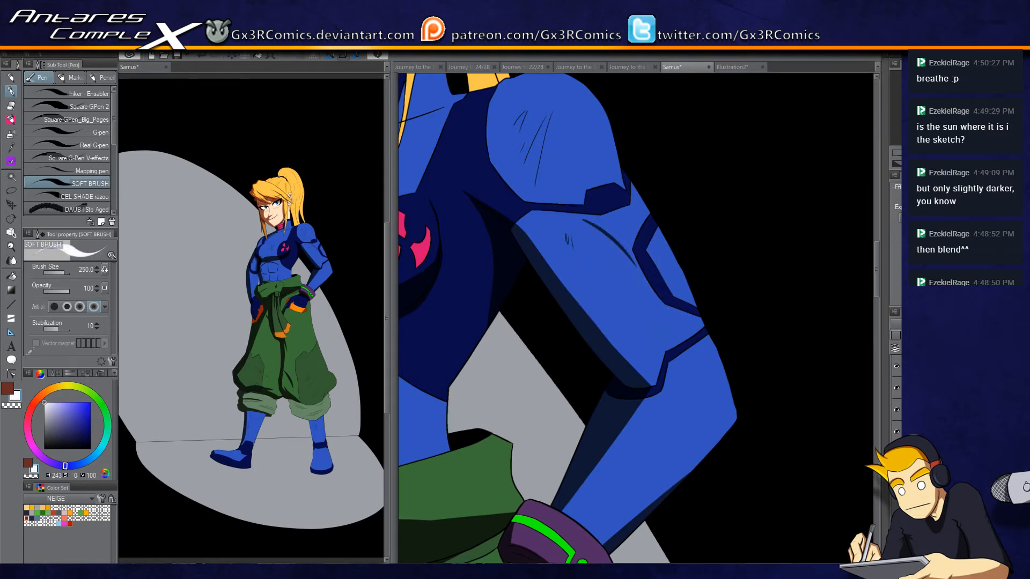
pyautogui.moveTo(559, 116); pyautogui.dragTo(602, 224)
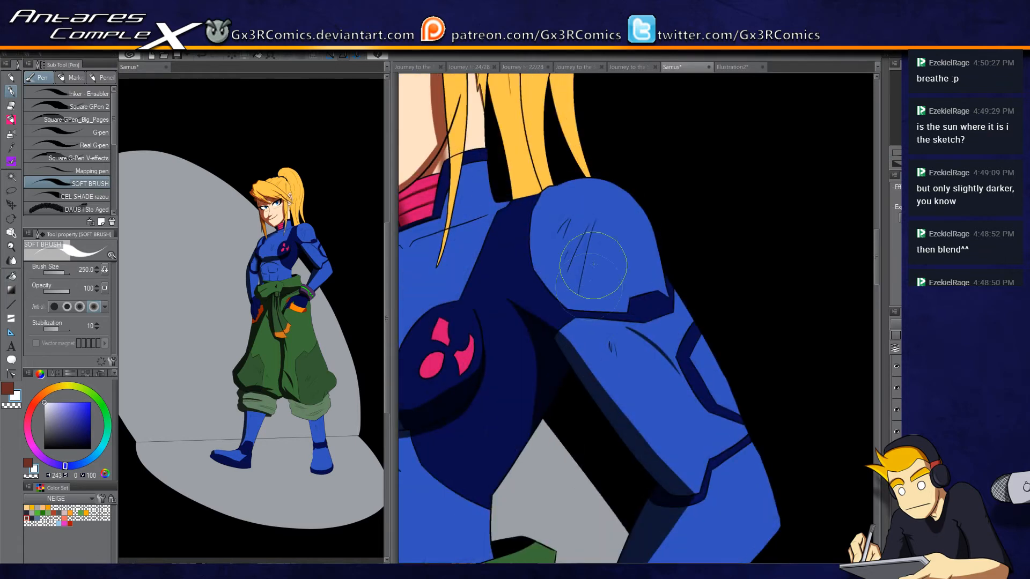
pyautogui.press('w')
pyautogui.click(604, 225)
pyautogui.press('b')
pyautogui.press(']')
pyautogui.press(']')
pyautogui.press(']')
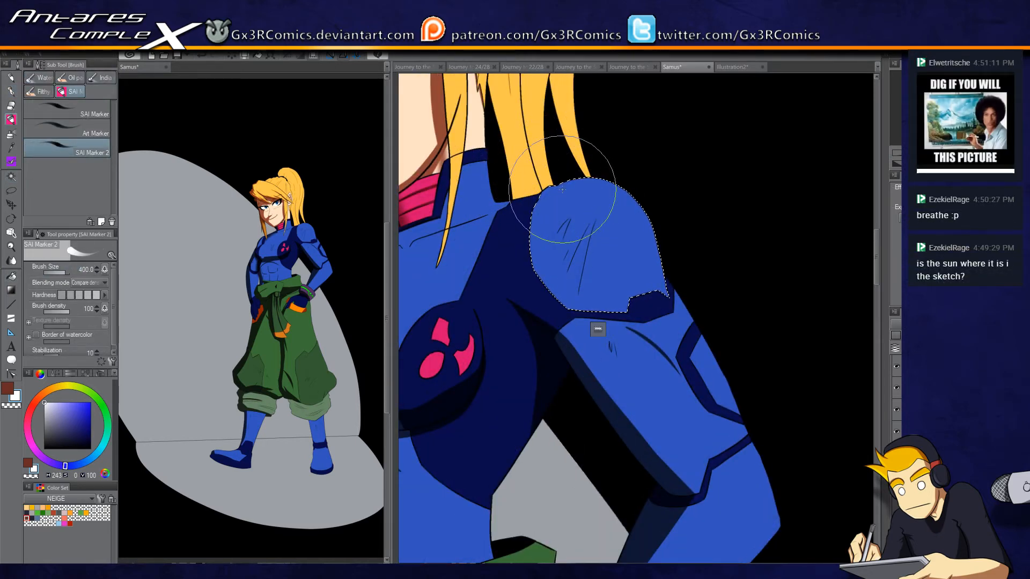
pyautogui.moveTo(532, 183)
pyautogui.mouseDown()
pyautogui.moveTo(657, 307)
pyautogui.moveTo(609, 138)
pyautogui.moveTo(553, 218)
pyautogui.moveTo(667, 253)
pyautogui.mouseUp()
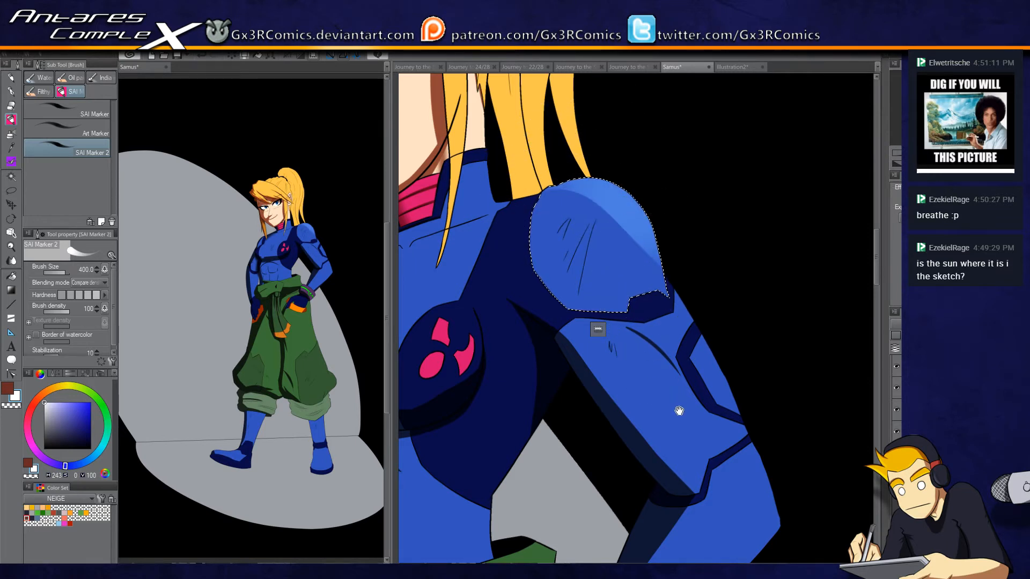
# Step: Select the near upper arm's light blue sections and paint a soft highlight along the outer edge, beside the angular dark stripe
pyautogui.moveTo(680, 410); pyautogui.dragTo(642, 336)
pyautogui.press('w')
pyautogui.click(558, 256)
pyautogui.press('b')
pyautogui.moveTo(609, 203)
pyautogui.mouseDown()
pyautogui.moveTo(667, 379)
pyautogui.moveTo(622, 212)
pyautogui.moveTo(693, 392)
pyautogui.moveTo(546, 234)
pyautogui.moveTo(639, 391)
pyautogui.moveTo(575, 271)
pyautogui.moveTo(625, 212)
pyautogui.moveTo(708, 395)
pyautogui.moveTo(671, 437)
pyautogui.mouseUp()
pyautogui.moveTo(650, 329); pyautogui.dragTo(625, 207)
# Step: Select the near forearm and paint a soft diagonal highlight strip along its length, undoing the overly bright strokes
pyautogui.press('w')
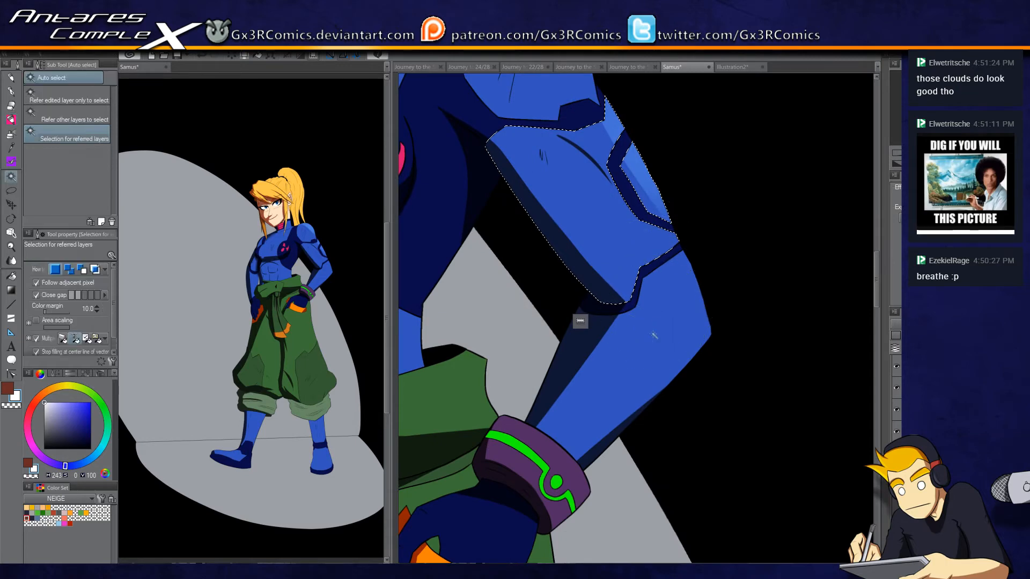
pyautogui.click(654, 335)
pyautogui.press('b')
pyautogui.moveTo(688, 270)
pyautogui.mouseDown()
pyautogui.moveTo(552, 454)
pyautogui.moveTo(669, 295)
pyautogui.moveTo(575, 437)
pyautogui.mouseUp()
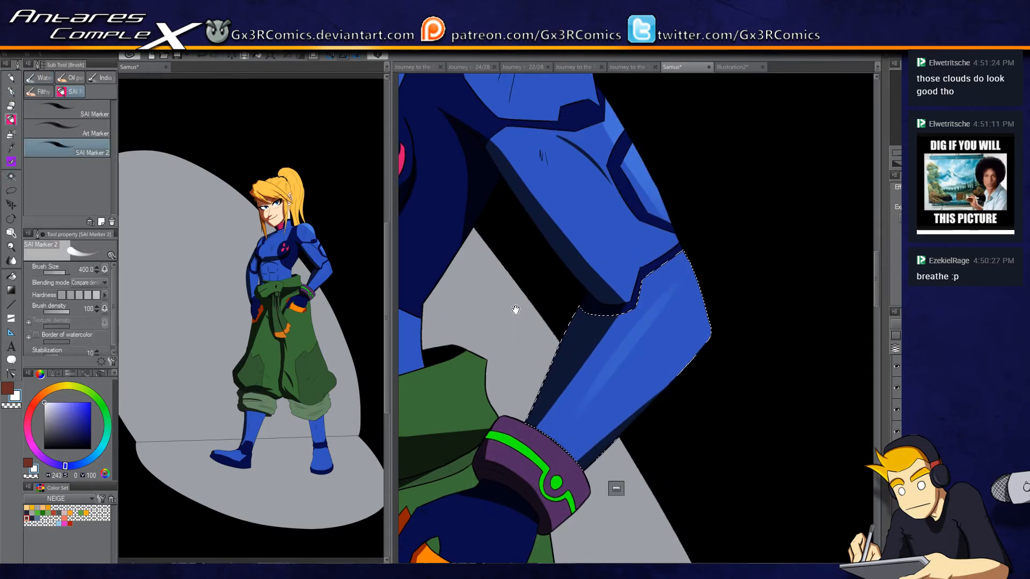
pyautogui.moveTo(516, 310); pyautogui.dragTo(589, 380)
pyautogui.moveTo(740, 364)
pyautogui.mouseDown()
pyautogui.moveTo(751, 375)
pyautogui.moveTo(697, 429)
pyautogui.moveTo(730, 382)
pyautogui.mouseUp()
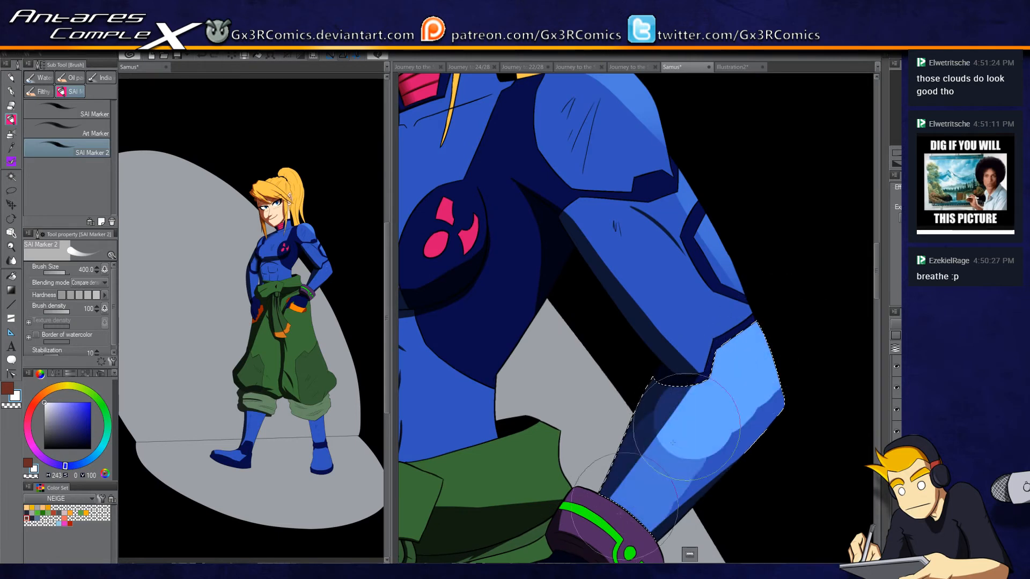
pyautogui.hotkey('ctrl', 'z')
pyautogui.hotkey('ctrl', 'z')
pyautogui.hotkey('ctrl', 'z')
pyautogui.hotkey('ctrl', 'z')
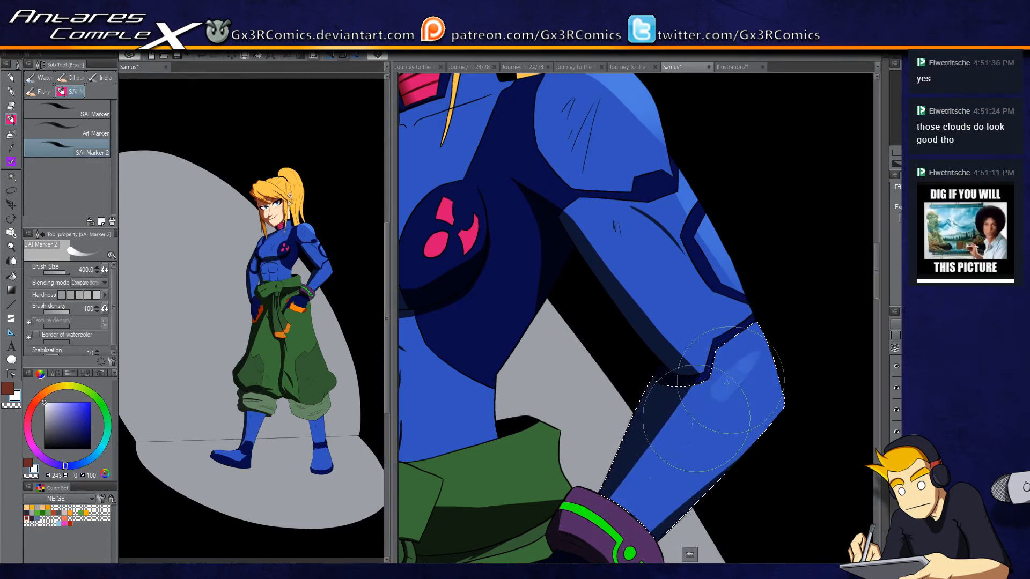
pyautogui.moveTo(748, 361); pyautogui.dragTo(778, 402)
# Step: Draw a thin dark muscle line along the near forearm's outer side with Square-GPen_Big_Pages at size 70
pyautogui.click(11, 90)
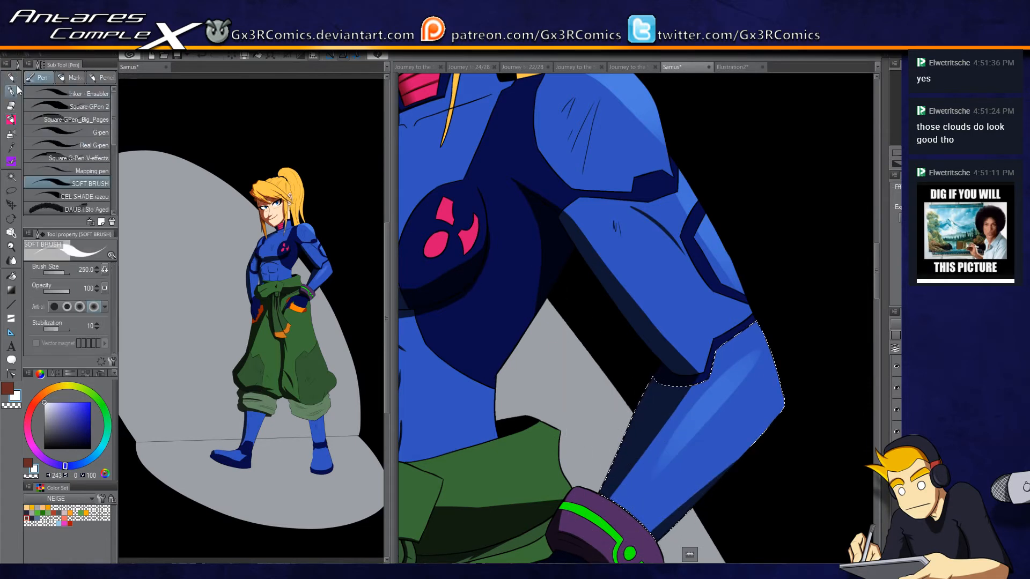
pyautogui.click(105, 114)
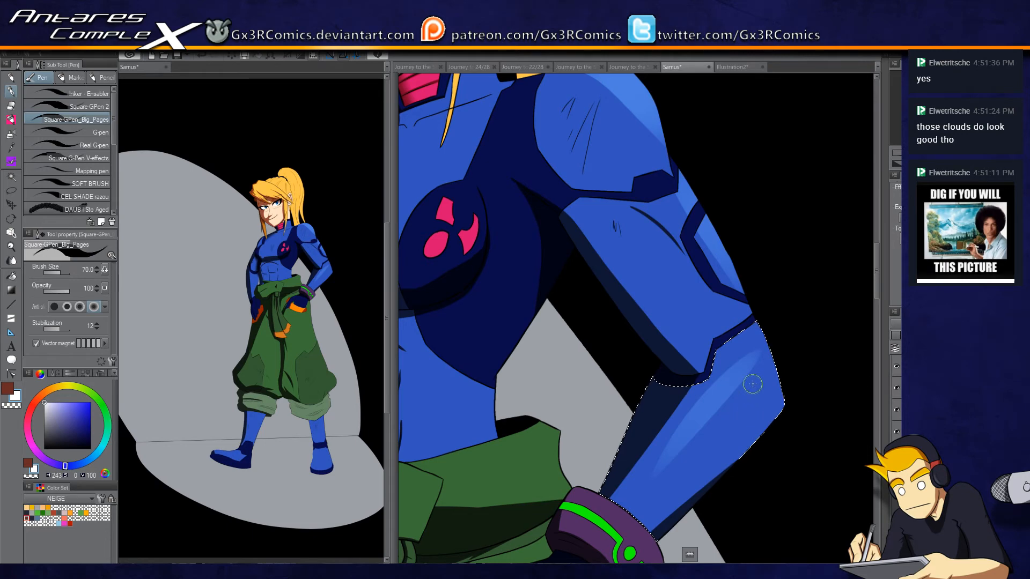
pyautogui.moveTo(752, 385); pyautogui.dragTo(700, 455)
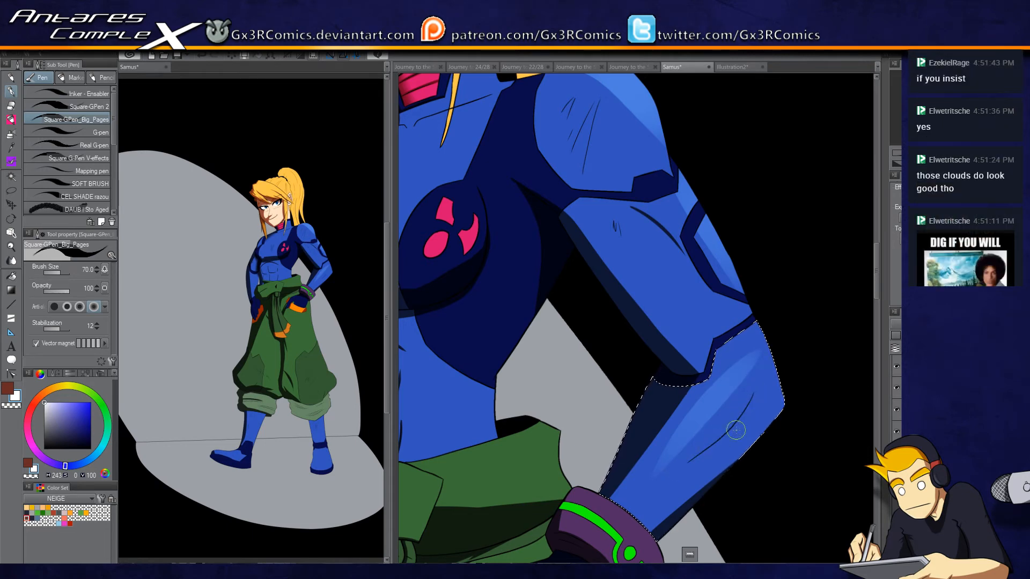
# Step: Touch up the far end of the rib arch above the abs with the dark navy shadow colour, using SOFT BRUSH at size 250
pyautogui.moveTo(593, 478); pyautogui.dragTo(609, 368)
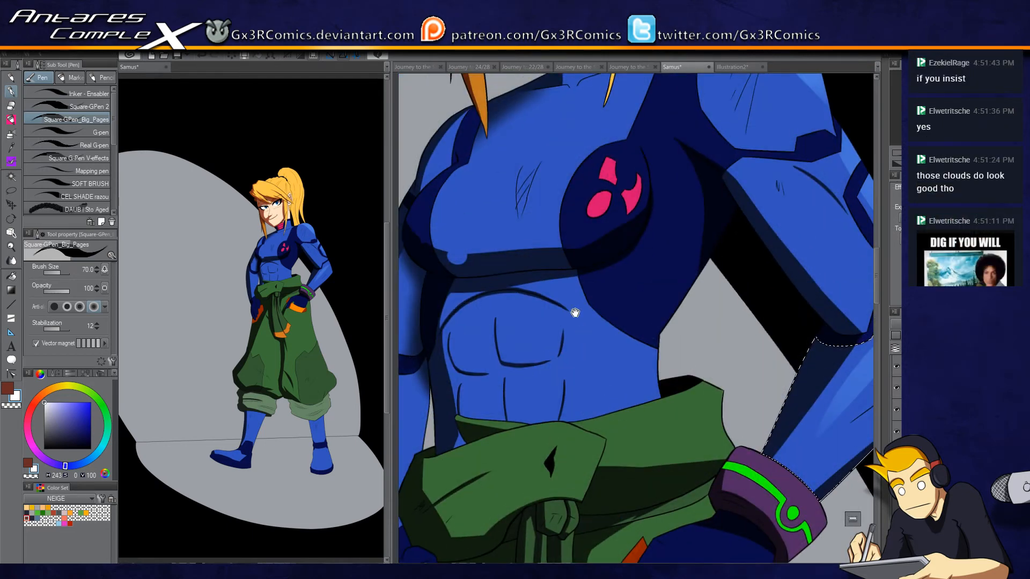
pyautogui.click(107, 185)
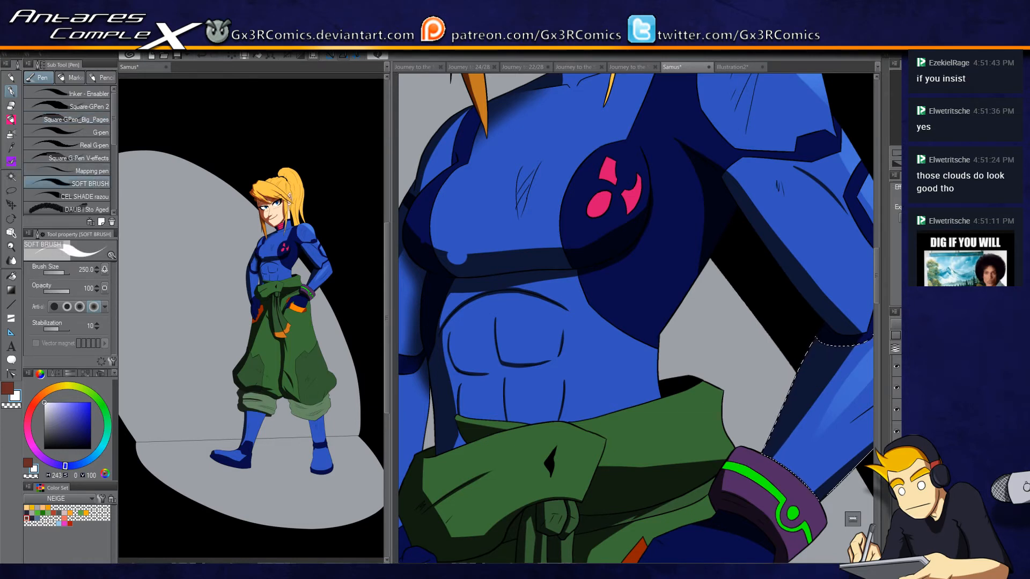
pyautogui.scroll(2, 633, 386)
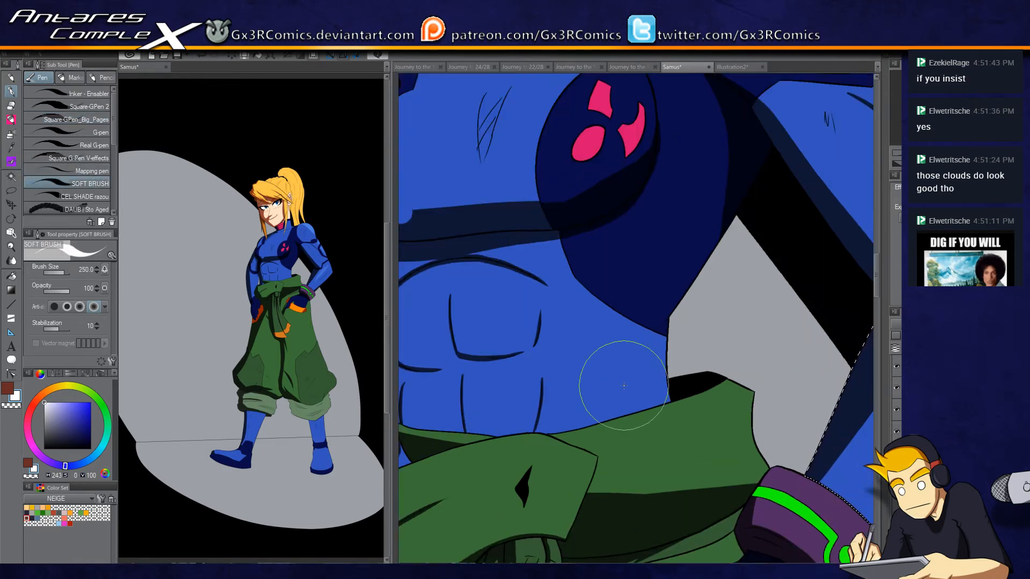
pyautogui.scroll(2, 594, 288)
pyautogui.moveTo(524, 257); pyautogui.dragTo(745, 342)
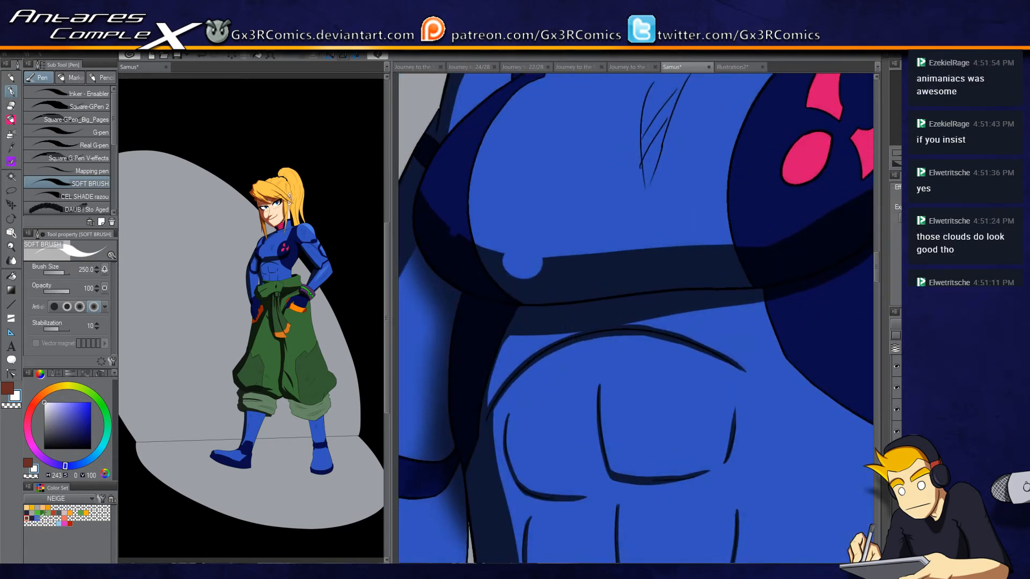
pyautogui.click(32, 518)
pyautogui.moveTo(516, 336)
pyautogui.mouseDown()
pyautogui.moveTo(488, 483)
pyautogui.moveTo(529, 317)
pyautogui.moveTo(494, 420)
pyautogui.moveTo(491, 385)
pyautogui.mouseUp()
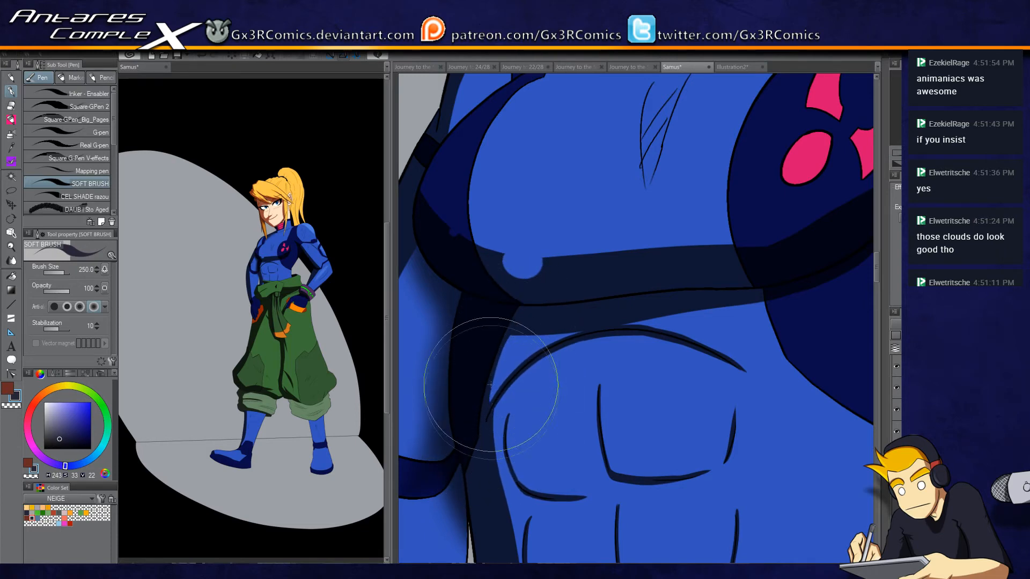
# Step: Paint two short dark rib shadow marks on the dark blue side panel below the chest emblem
pyautogui.moveTo(439, 230); pyautogui.dragTo(465, 341)
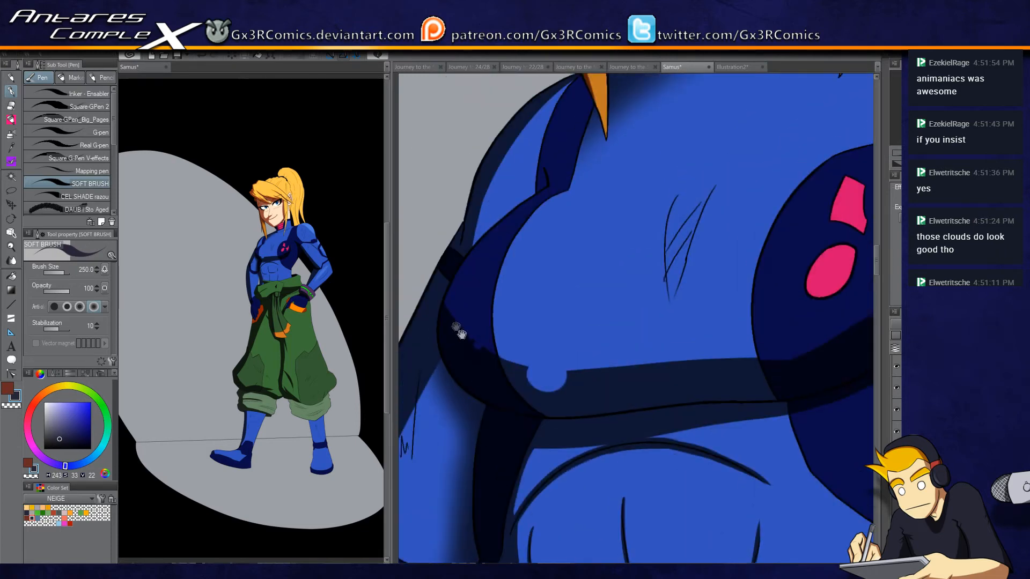
pyautogui.moveTo(639, 408)
pyautogui.mouseDown()
pyautogui.moveTo(528, 406)
pyautogui.moveTo(548, 376)
pyautogui.moveTo(570, 265)
pyautogui.moveTo(603, 420)
pyautogui.mouseUp()
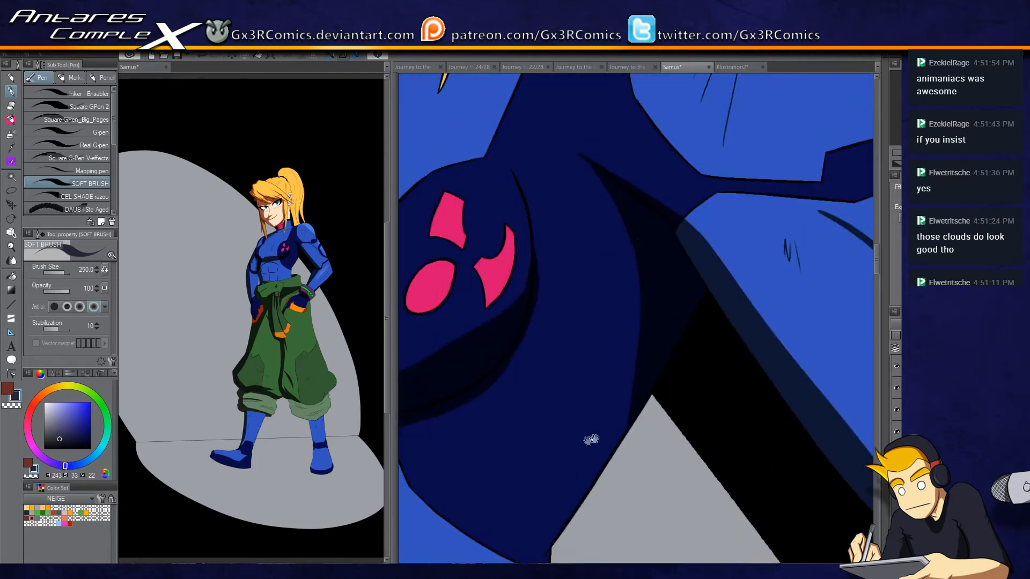
pyautogui.moveTo(587, 515); pyautogui.dragTo(626, 333)
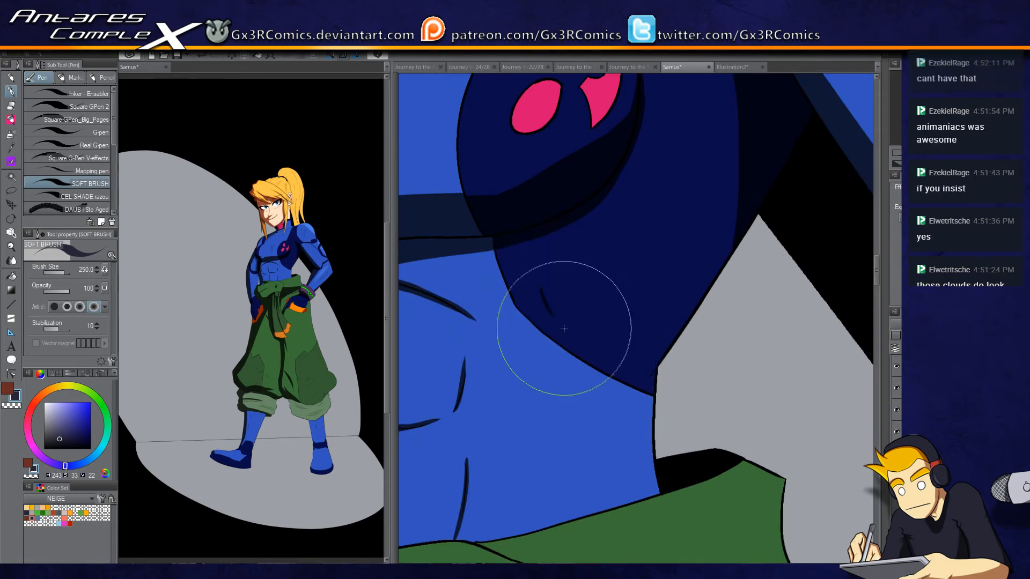
pyautogui.moveTo(532, 392); pyautogui.dragTo(515, 356)
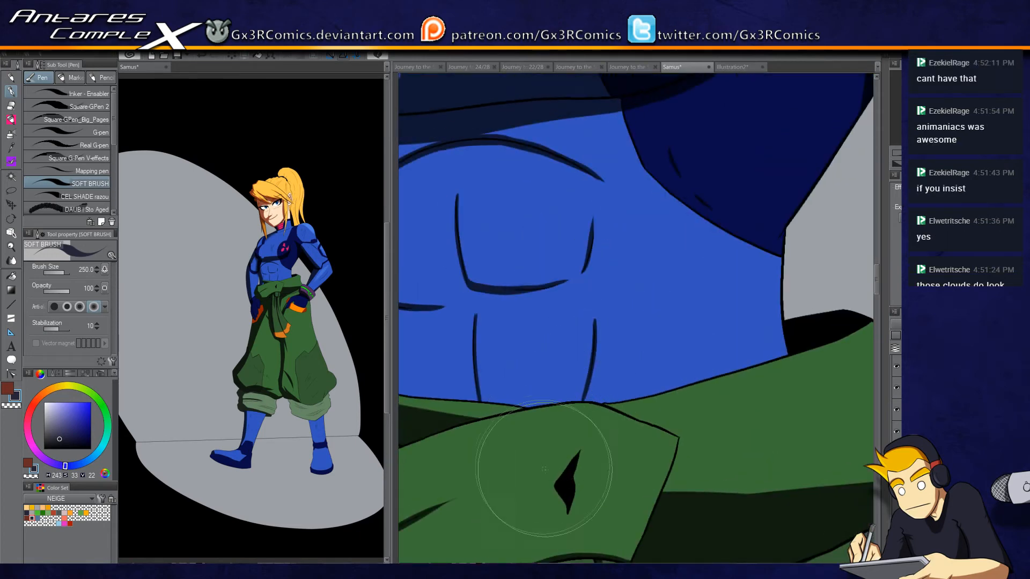
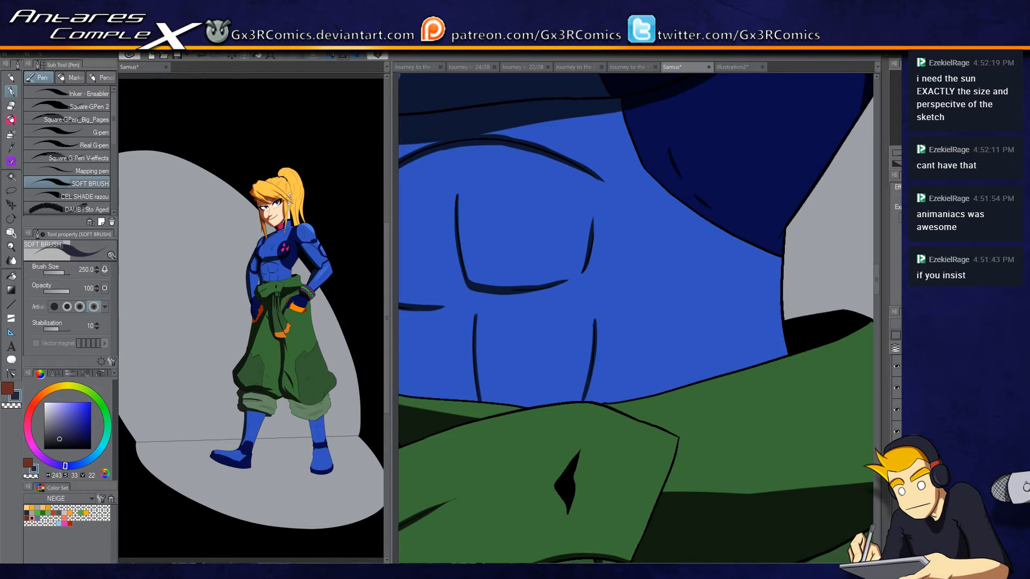
pyautogui.moveTo(678, 138); pyautogui.dragTo(566, 321)
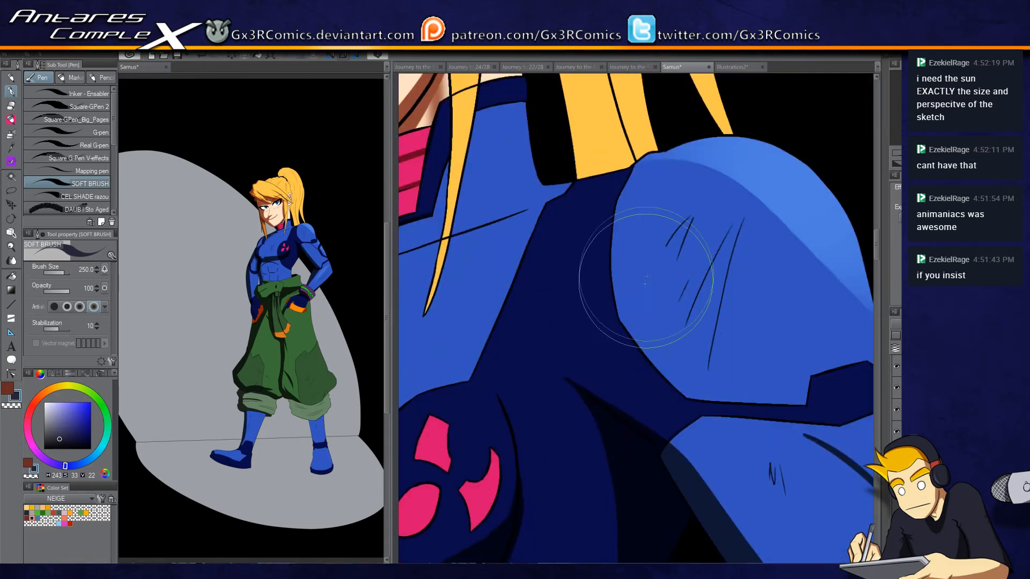
pyautogui.press('w')
pyautogui.click(634, 290)
pyautogui.press('p')
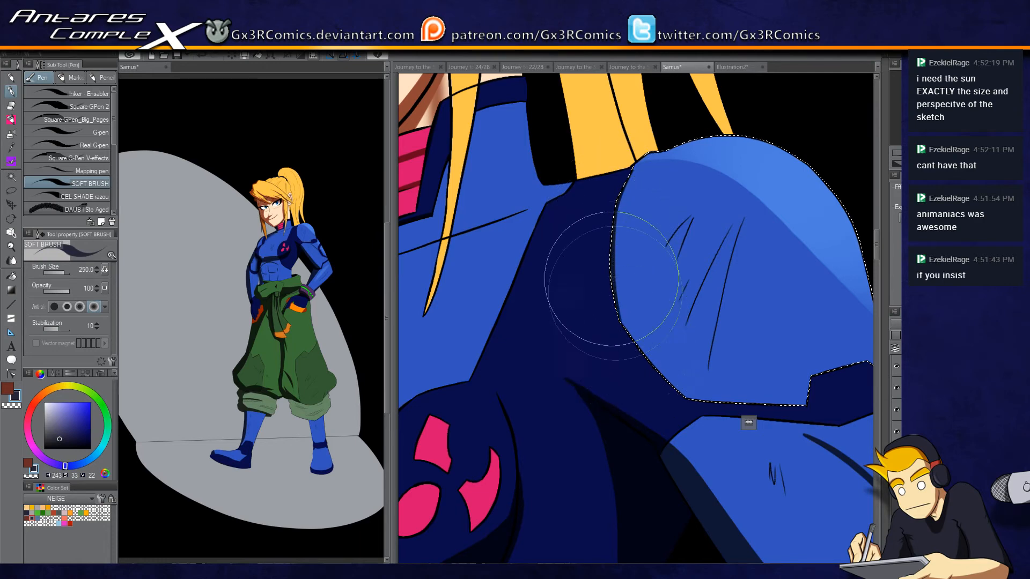
pyautogui.hotkey('ctrl', 'd')
# Step: Select the chest's light and dark blue areas and paint a small dark navy crease where the collar meets the near shoulder, refining its edge
pyautogui.moveTo(543, 242); pyautogui.dragTo(614, 307)
pyautogui.press('w')
pyautogui.click(671, 252)
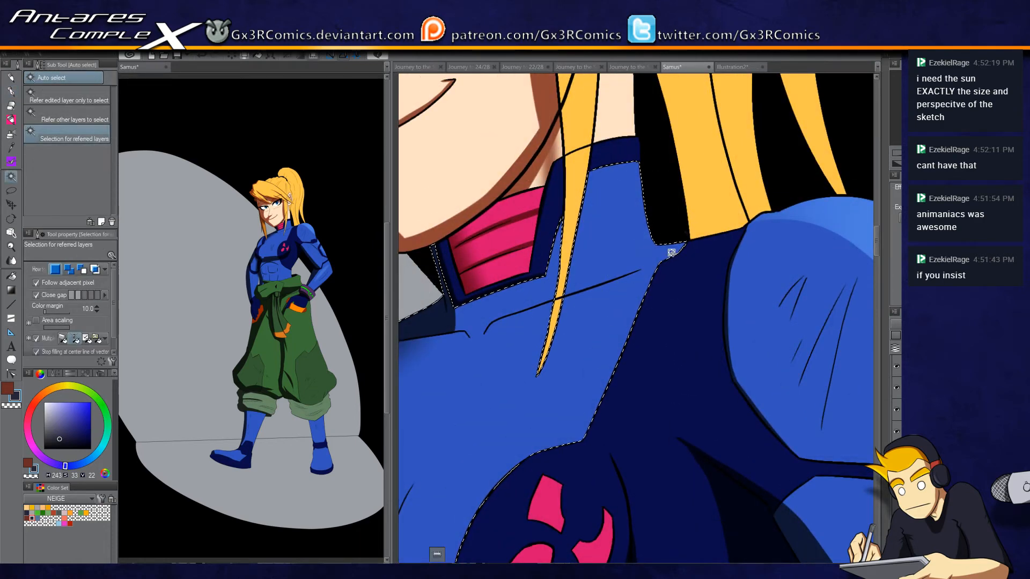
pyautogui.press('p')
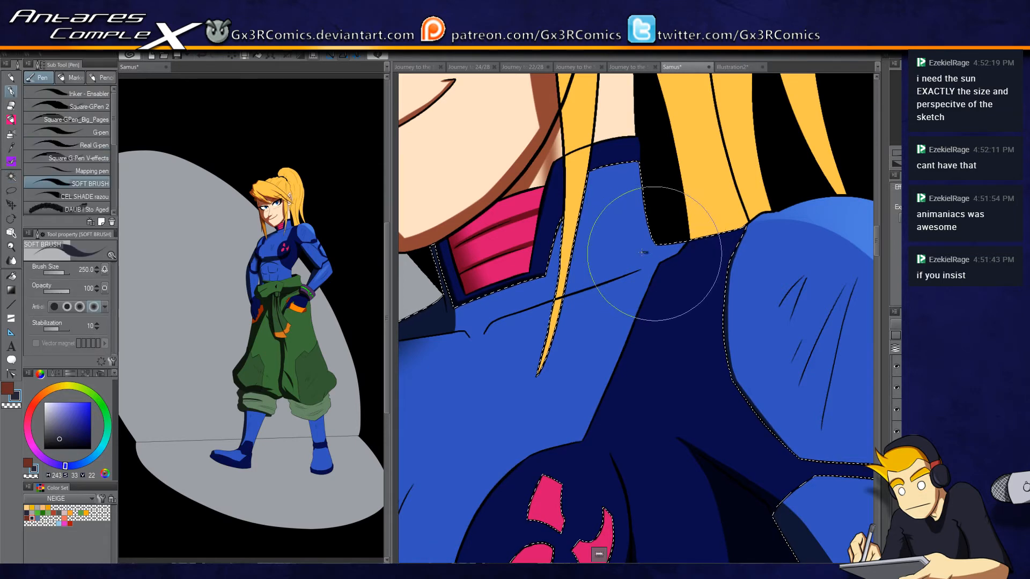
pyautogui.moveTo(638, 254)
pyautogui.mouseDown()
pyautogui.moveTo(701, 245)
pyautogui.moveTo(638, 252)
pyautogui.mouseUp()
pyautogui.press('c')
pyautogui.press('c')
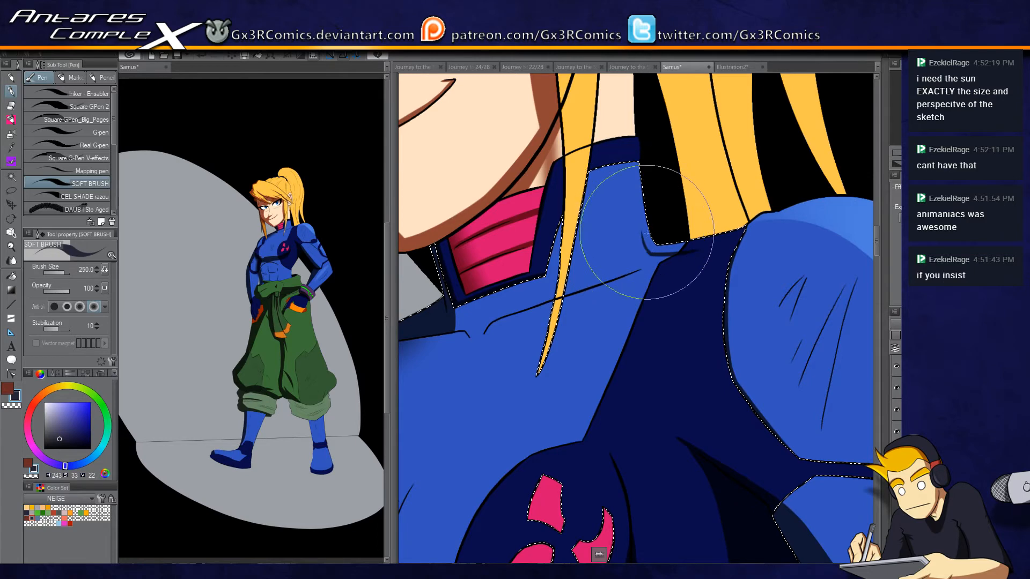
pyautogui.moveTo(652, 251); pyautogui.dragTo(642, 236)
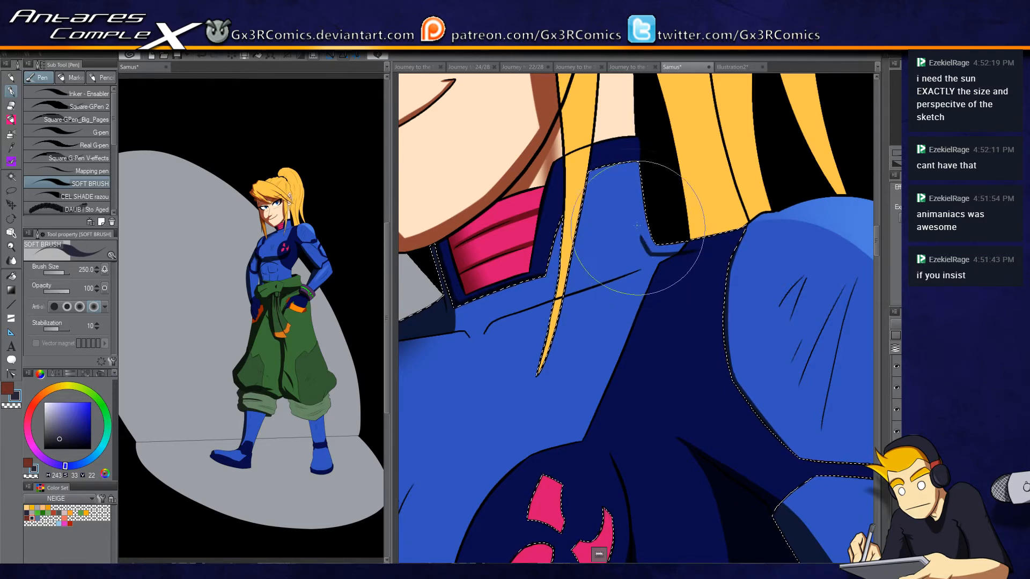
pyautogui.press('c')
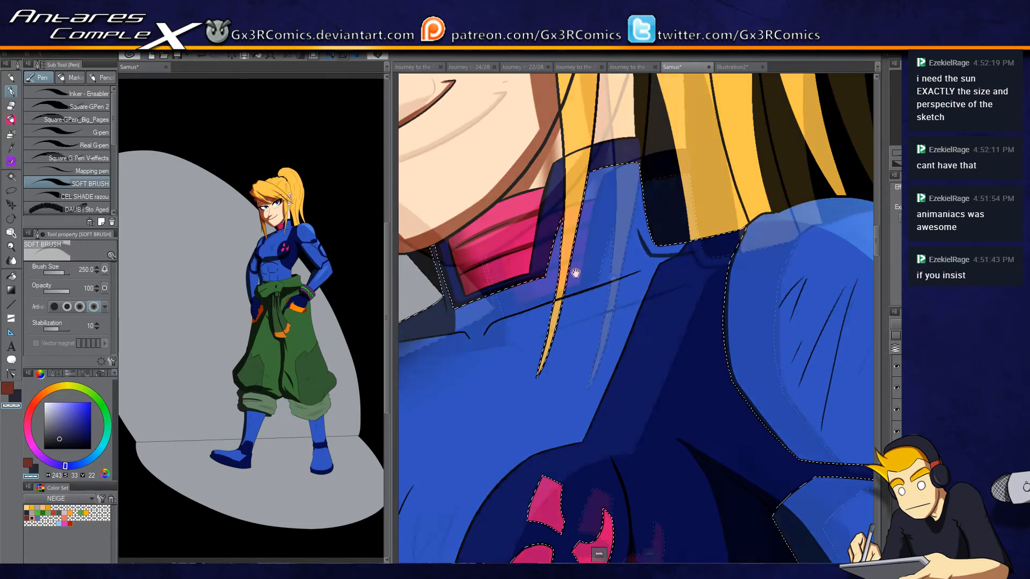
pyautogui.moveTo(664, 257); pyautogui.dragTo(777, 233)
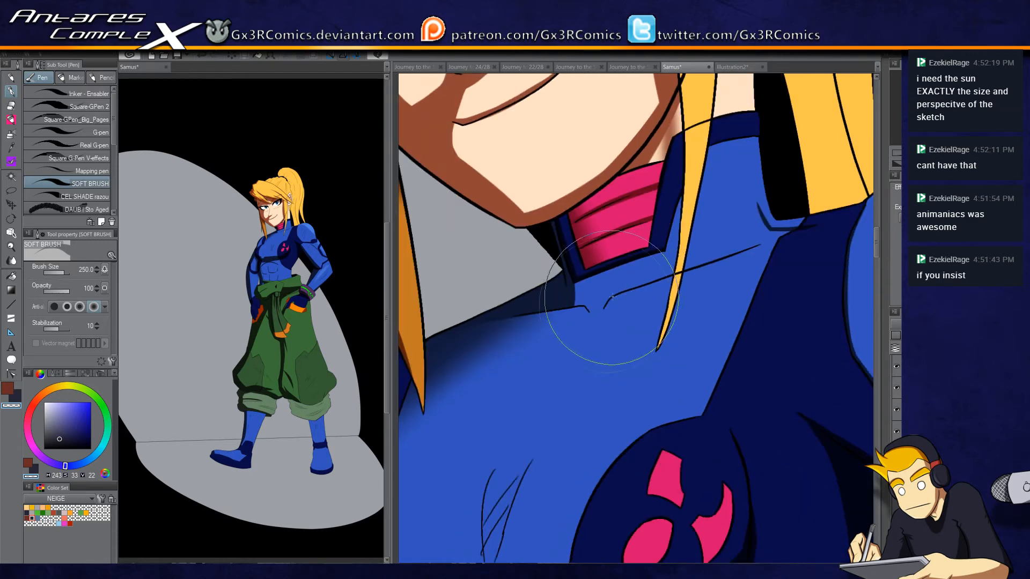
pyautogui.press('c')
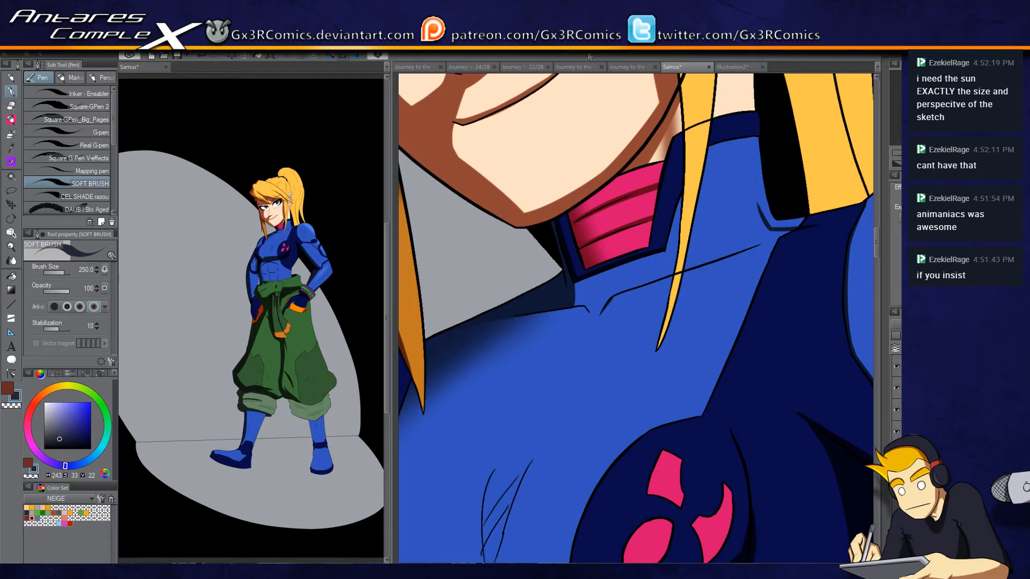
# Step: Sample the brown skin shadow colour, select the face and touch up the shadow along the jaw and chin
pyautogui.moveTo(494, 138); pyautogui.dragTo(488, 346)
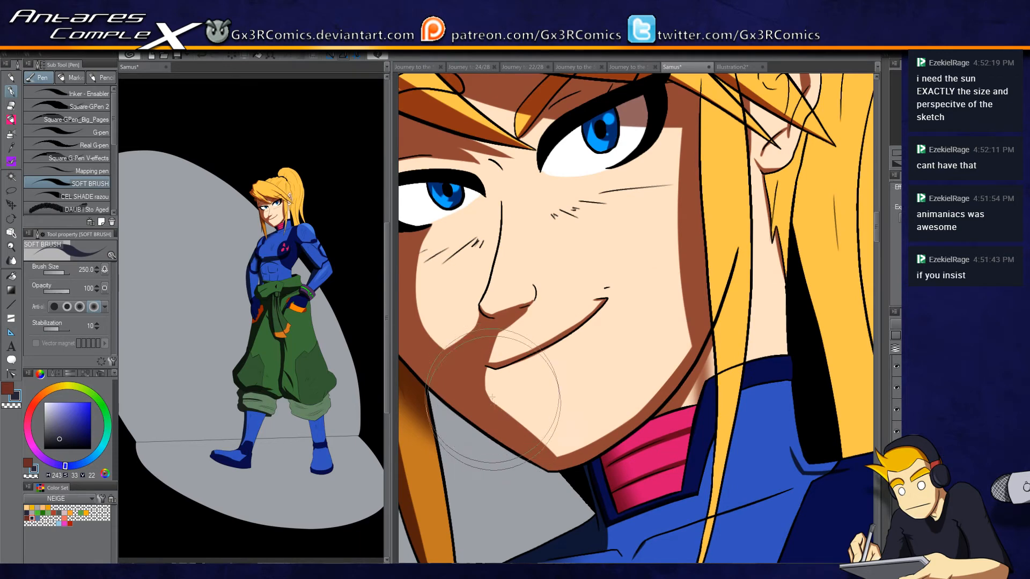
pyautogui.keyDown('alt'); pyautogui.click(505, 404); pyautogui.keyUp('alt')
pyautogui.click(505, 404)
pyautogui.moveTo(505, 403)
pyautogui.mouseDown()
pyautogui.moveTo(466, 361)
pyautogui.moveTo(549, 449)
pyautogui.moveTo(529, 432)
pyautogui.moveTo(473, 365)
pyautogui.moveTo(610, 478)
pyautogui.moveTo(485, 384)
pyautogui.moveTo(476, 410)
pyautogui.mouseUp()
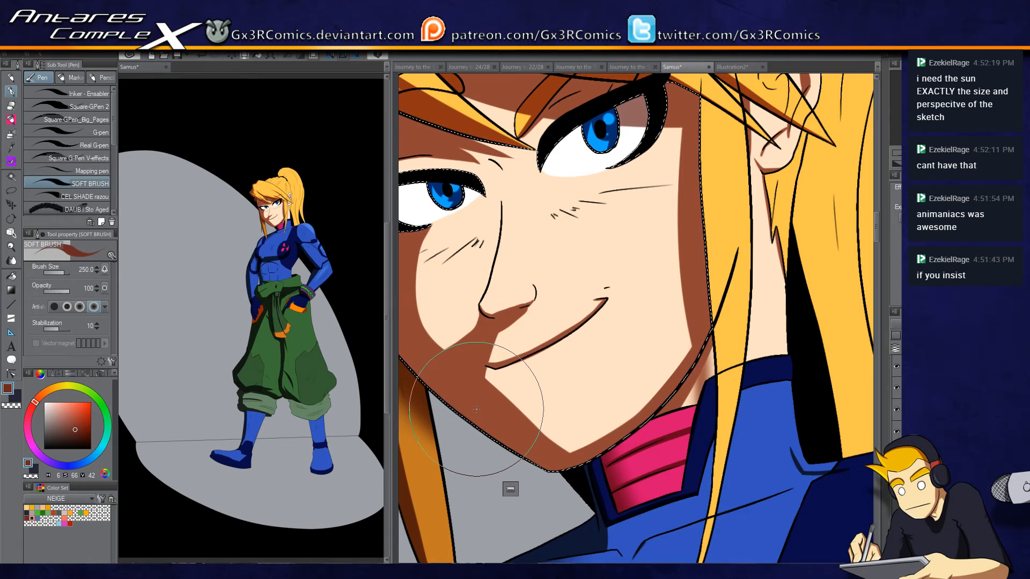
# Step: Select the crown hair behind the bangs and paint brown shadow streaks along its front edge and central strand lines with SOFT BRUSH at size 250
pyautogui.press('w')
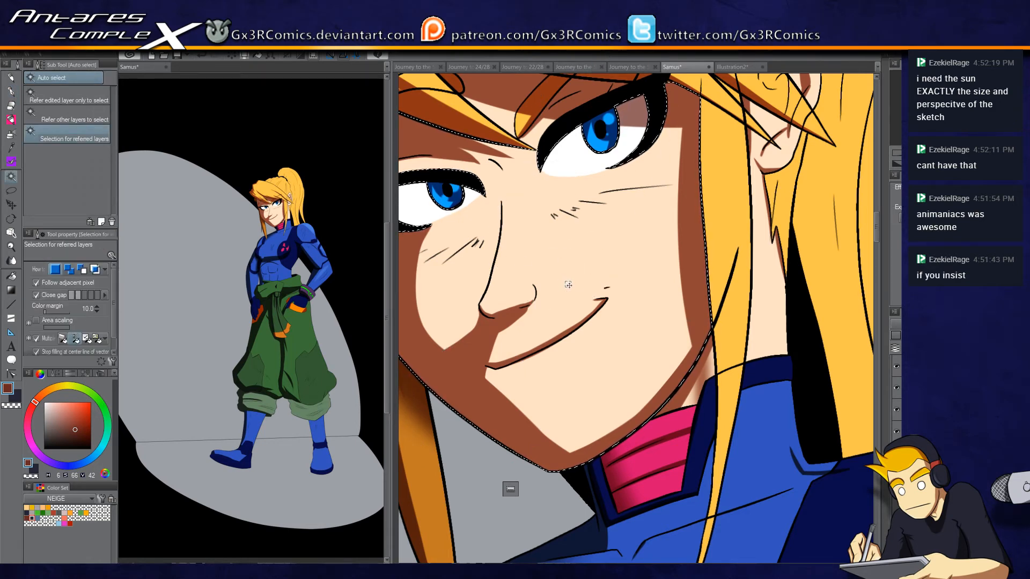
pyautogui.scroll(-2, 569, 284)
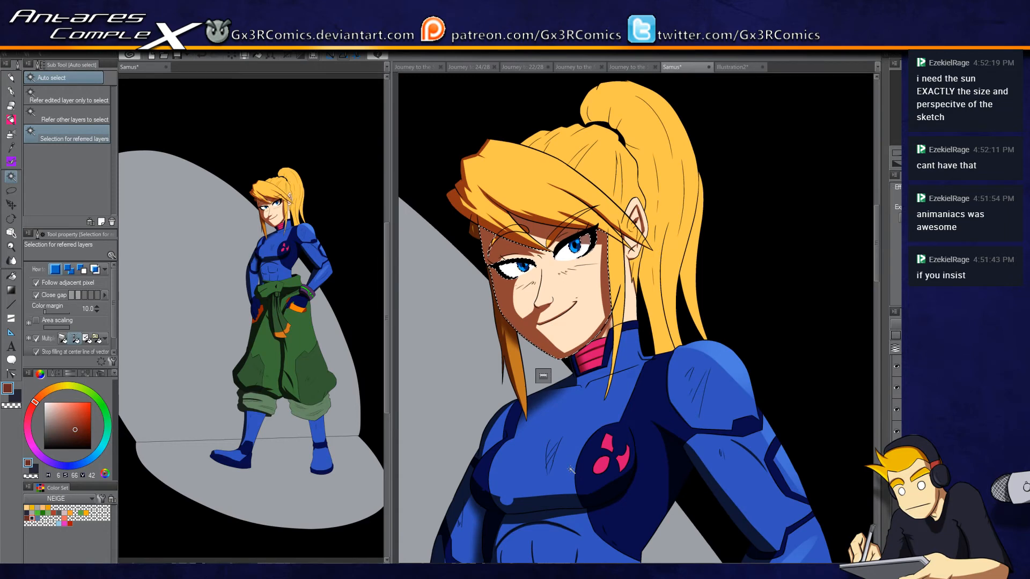
pyautogui.click(535, 147)
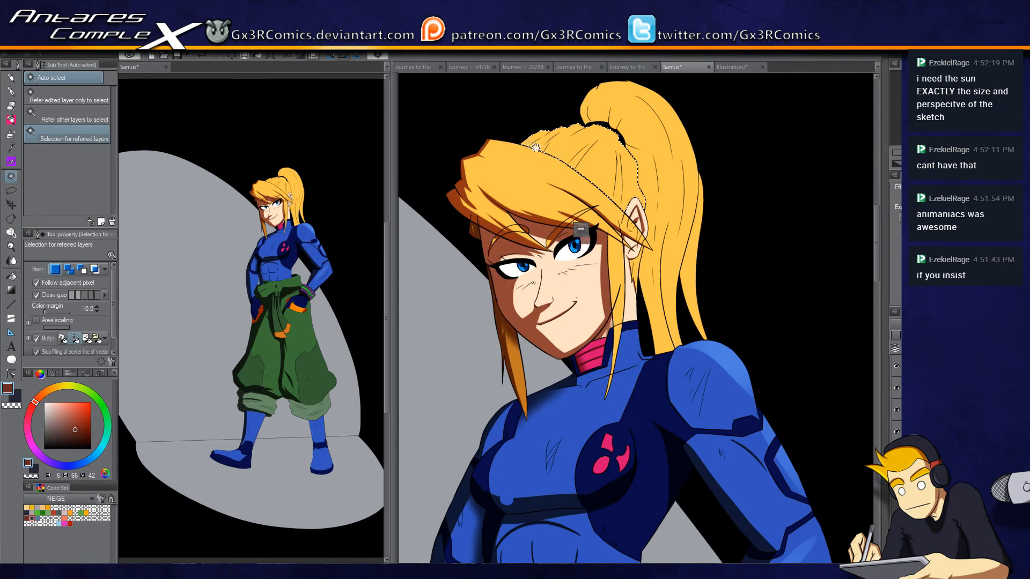
pyautogui.scroll(2, 536, 147)
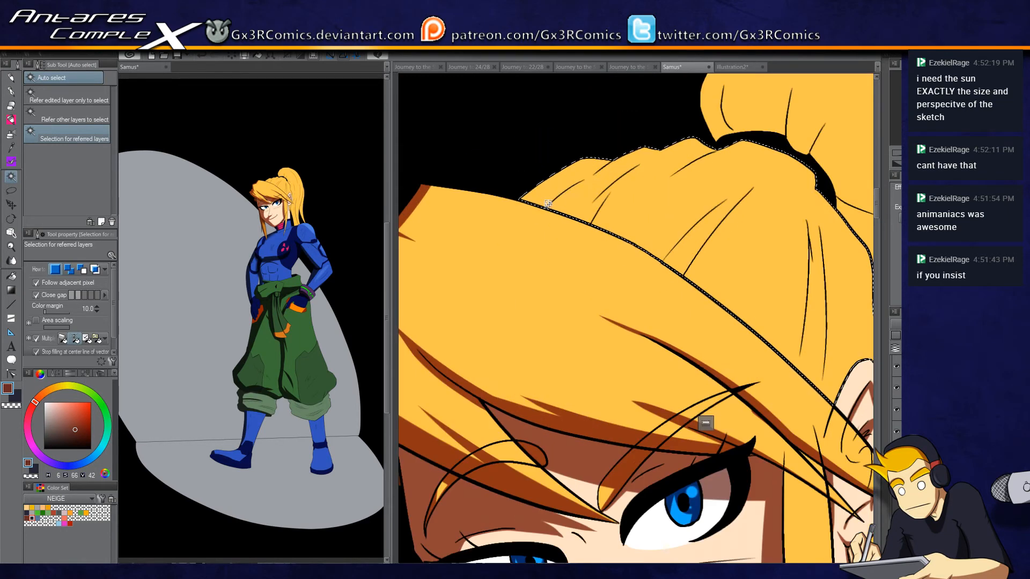
pyautogui.press('p')
pyautogui.moveTo(531, 222)
pyautogui.mouseDown()
pyautogui.moveTo(574, 138)
pyautogui.moveTo(529, 253)
pyautogui.moveTo(620, 127)
pyautogui.moveTo(661, 125)
pyautogui.moveTo(644, 115)
pyautogui.moveTo(553, 257)
pyautogui.moveTo(644, 113)
pyautogui.moveTo(561, 247)
pyautogui.mouseUp()
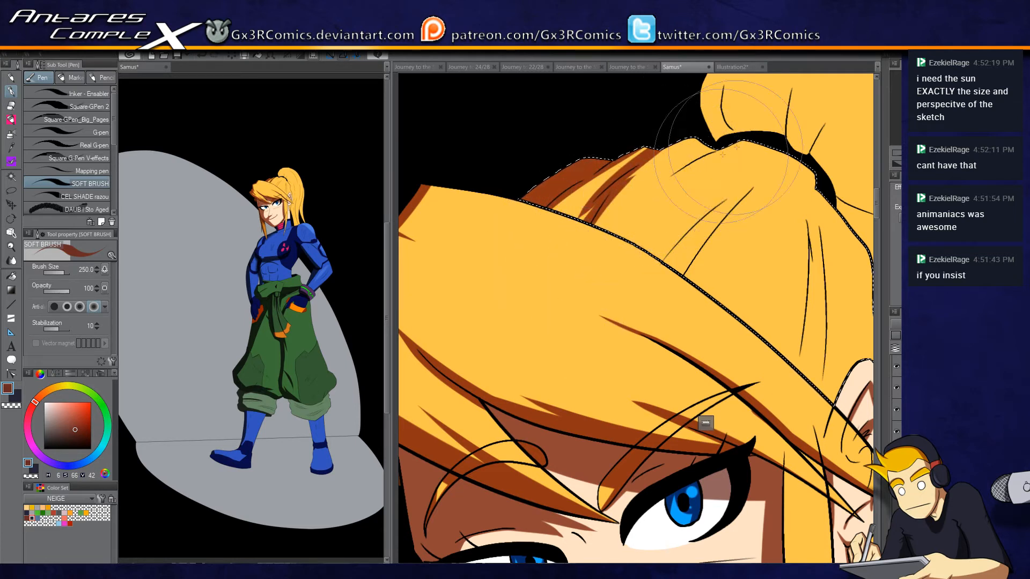
pyautogui.moveTo(641, 204)
pyautogui.mouseDown()
pyautogui.moveTo(671, 174)
pyautogui.moveTo(753, 141)
pyautogui.mouseUp()
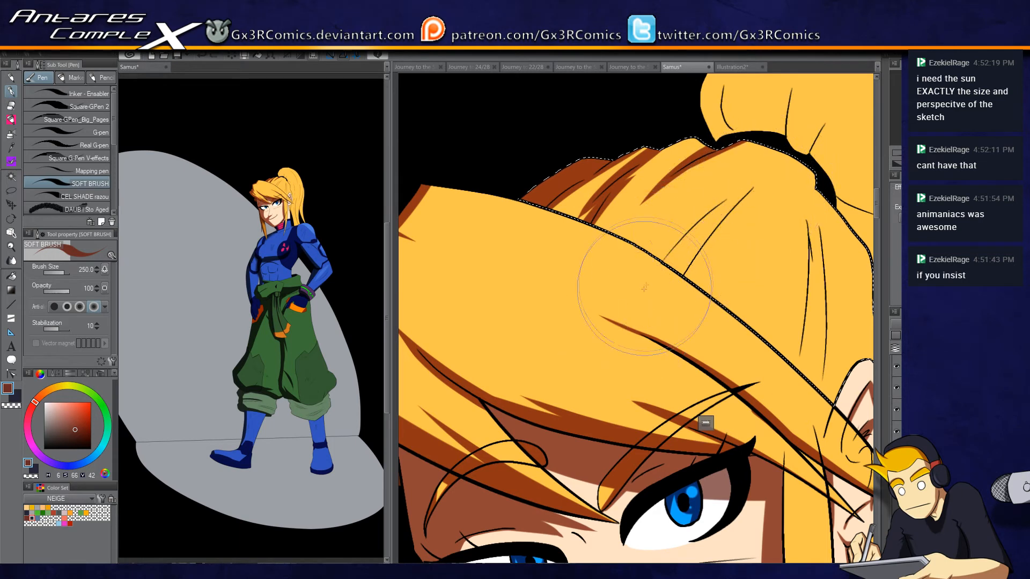
pyautogui.moveTo(657, 268); pyautogui.dragTo(743, 188)
pyautogui.moveTo(660, 266); pyautogui.dragTo(743, 188)
pyautogui.moveTo(689, 271); pyautogui.dragTo(733, 211)
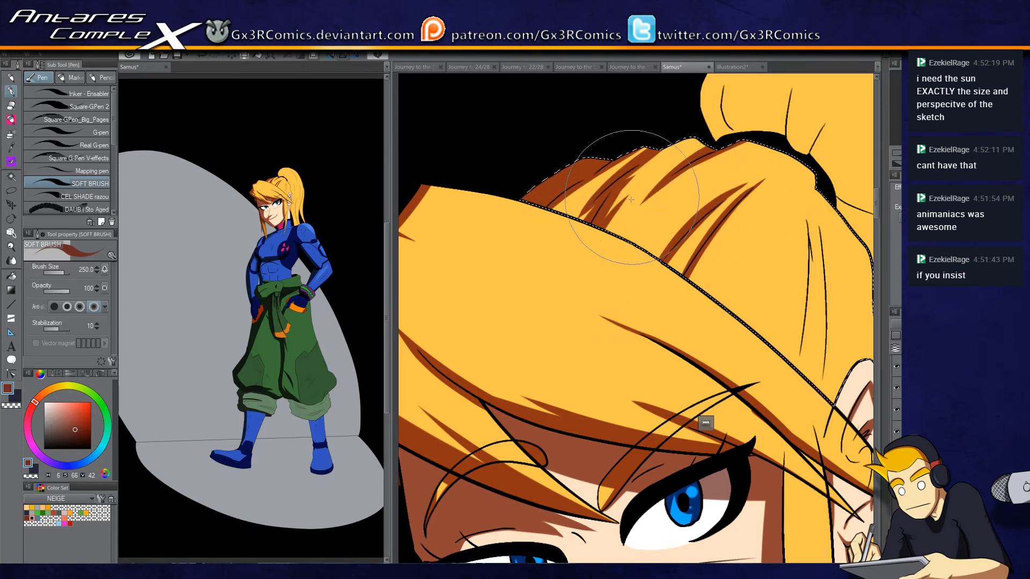
# Step: Paint tapered brown shadows along the two long vertical strand lines in the crown hair just above the ear
pyautogui.moveTo(600, 322); pyautogui.dragTo(502, 331)
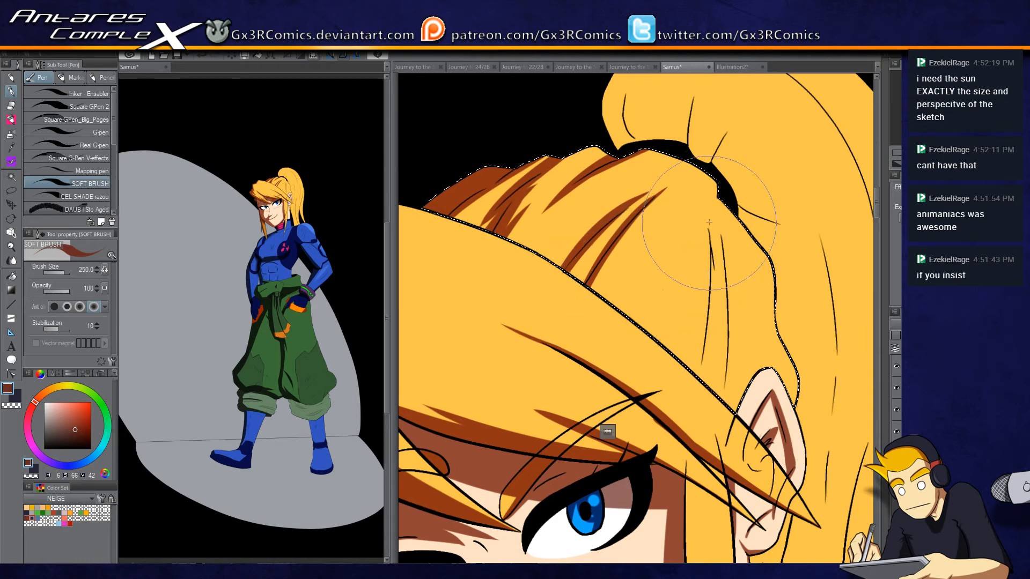
pyautogui.moveTo(708, 225); pyautogui.dragTo(692, 360)
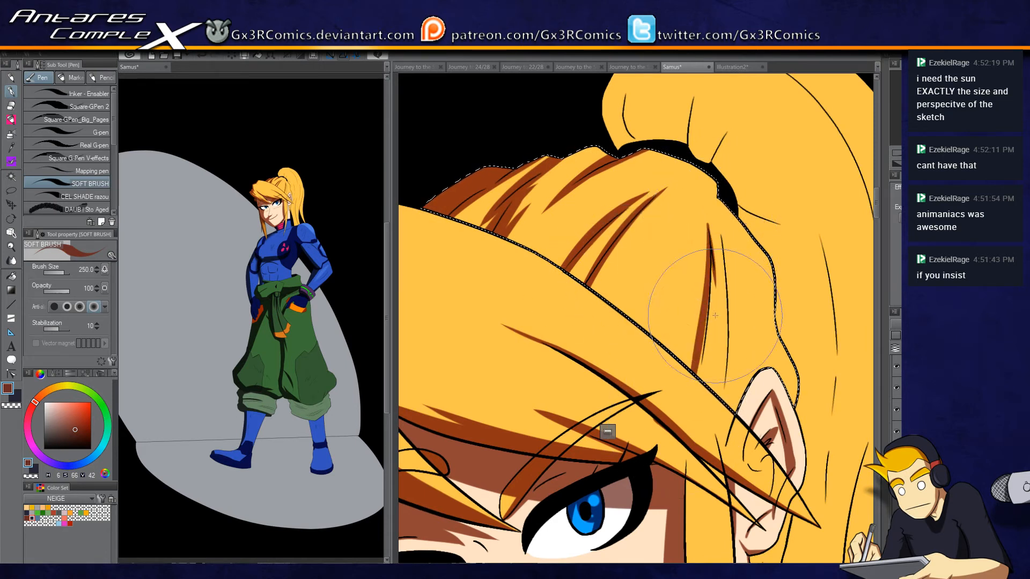
pyautogui.press('c')
pyautogui.press('c')
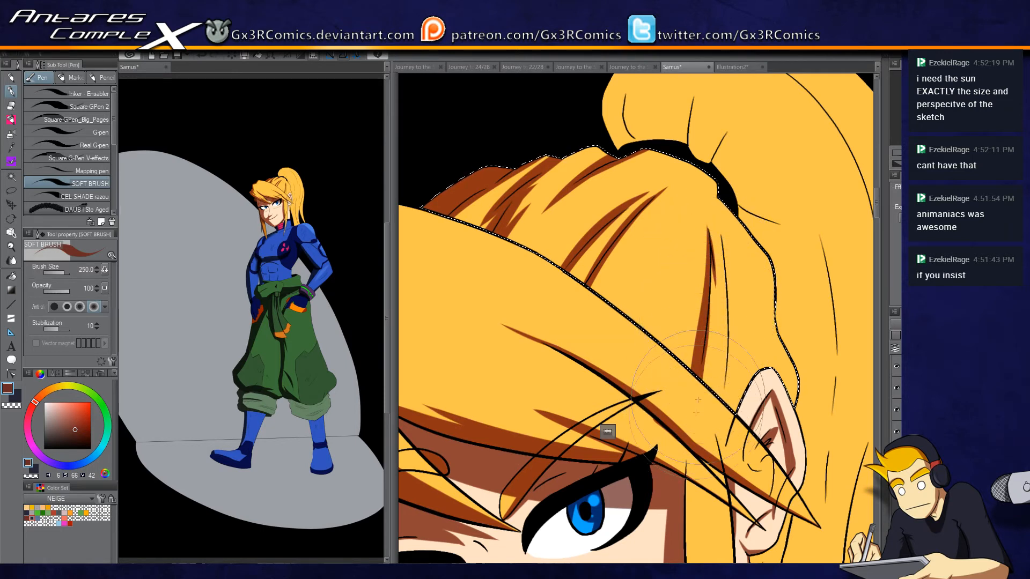
pyautogui.moveTo(718, 436); pyautogui.dragTo(727, 292)
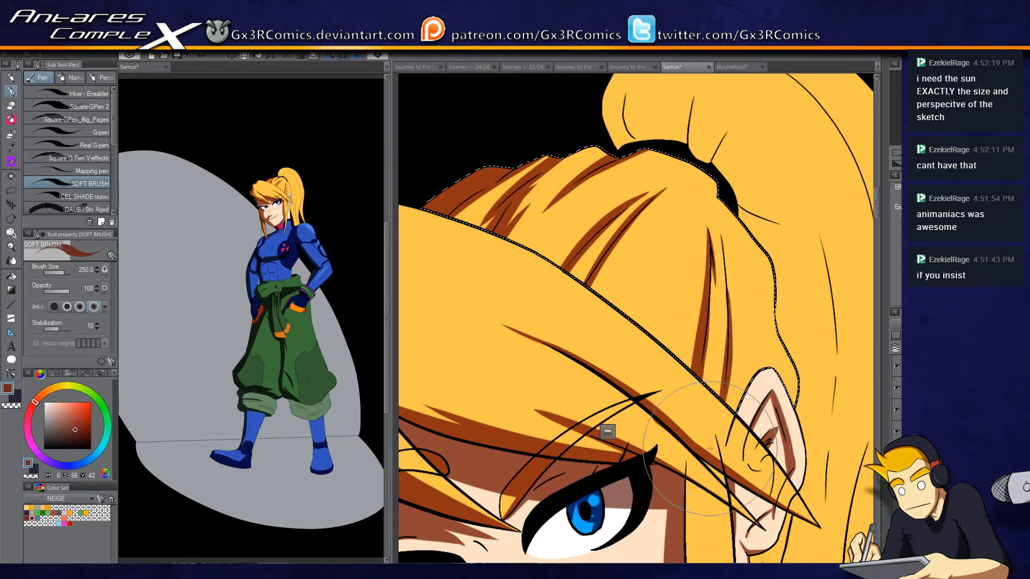
pyautogui.press('c')
pyautogui.press('c')
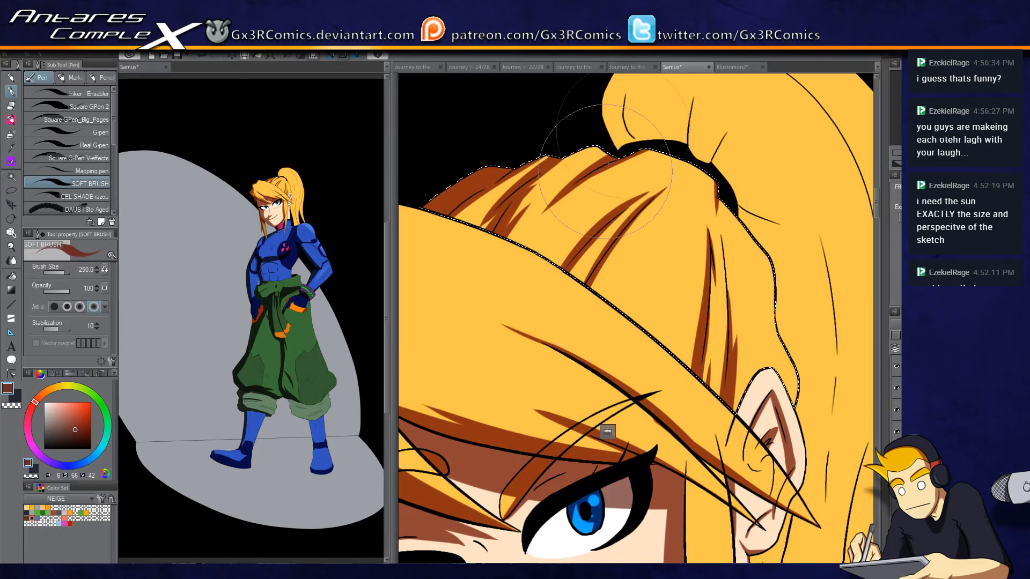
# Step: Clear the selection and paint thin brown shadow streaks across the swept bangs, near their upper peak and through the middle
pyautogui.moveTo(580, 313); pyautogui.dragTo(628, 198)
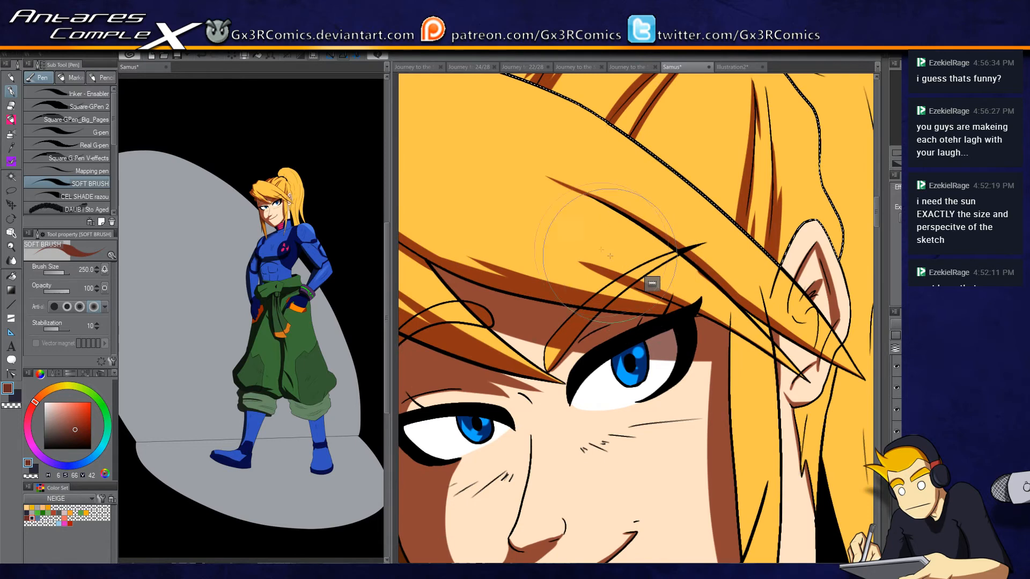
pyautogui.hotkey('ctrl', 'd')
pyautogui.moveTo(435, 139); pyautogui.dragTo(591, 225)
pyautogui.moveTo(456, 129); pyautogui.dragTo(559, 237)
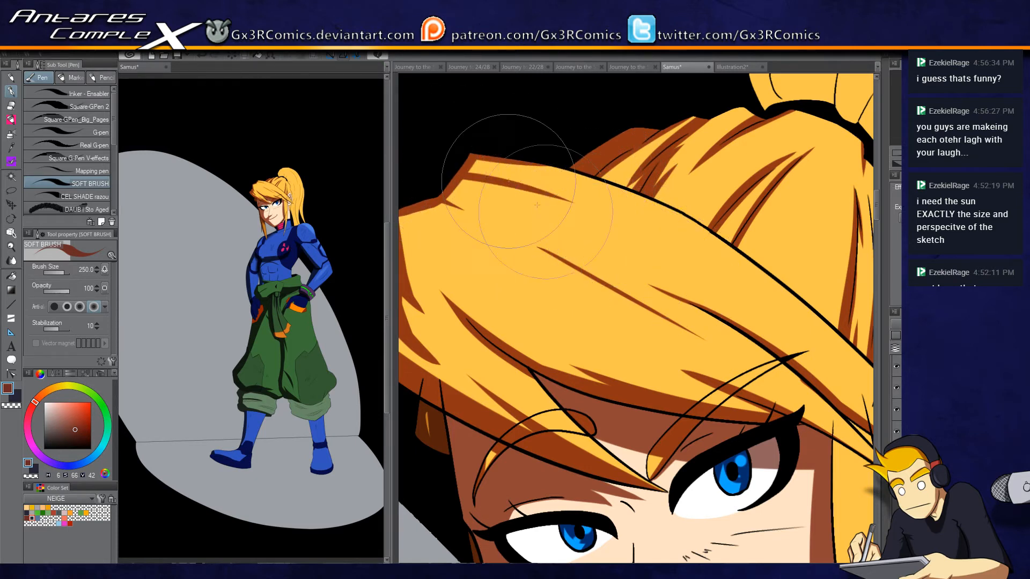
pyautogui.moveTo(444, 260); pyautogui.dragTo(561, 240)
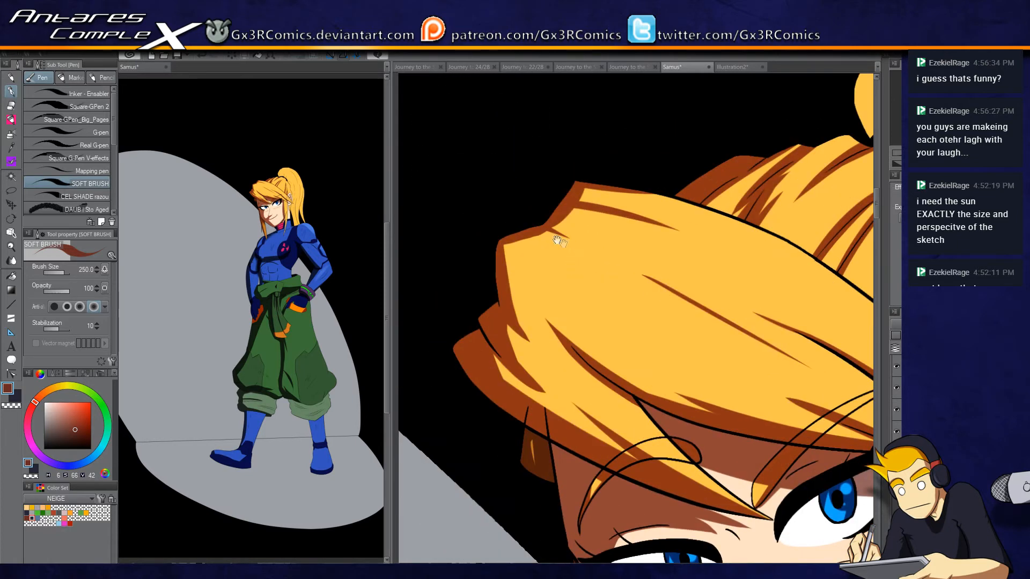
pyautogui.moveTo(655, 269); pyautogui.dragTo(708, 251)
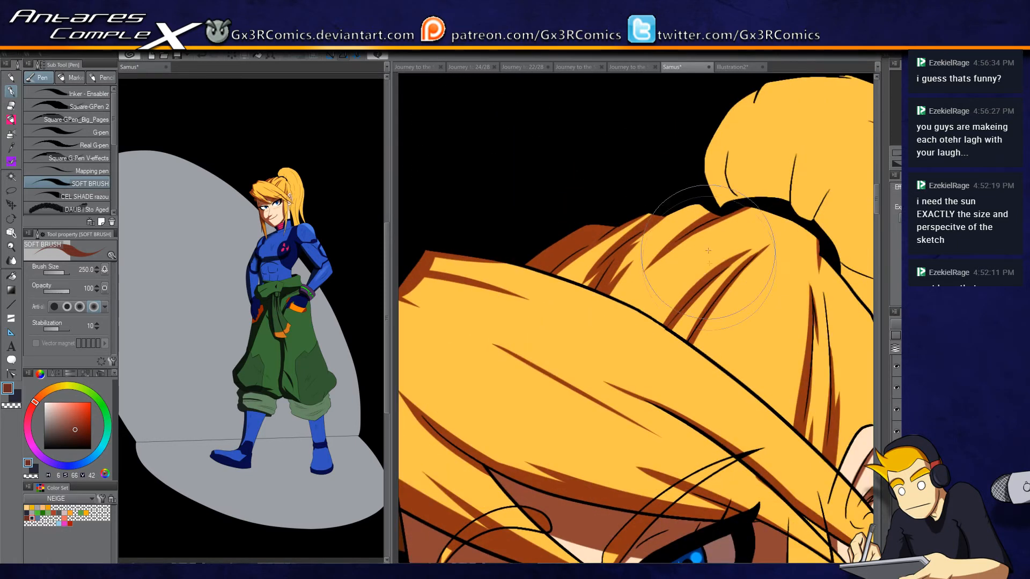
# Step: Reselect the crown hair and add brown shadows under the black hair tie and along the rear edge above the ear
pyautogui.press('w')
pyautogui.click(648, 257)
pyautogui.press('p')
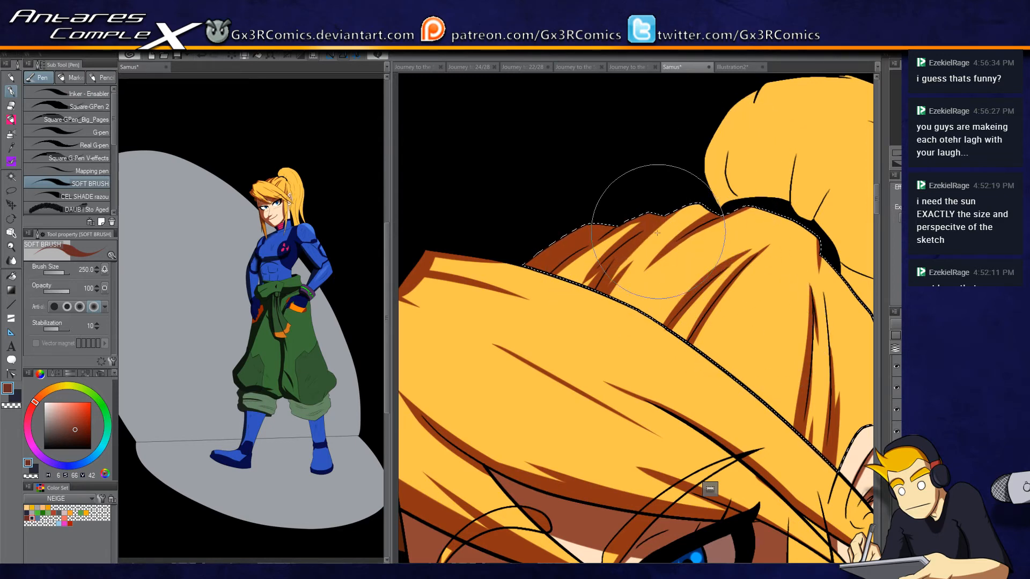
pyautogui.moveTo(711, 337); pyautogui.dragTo(594, 326)
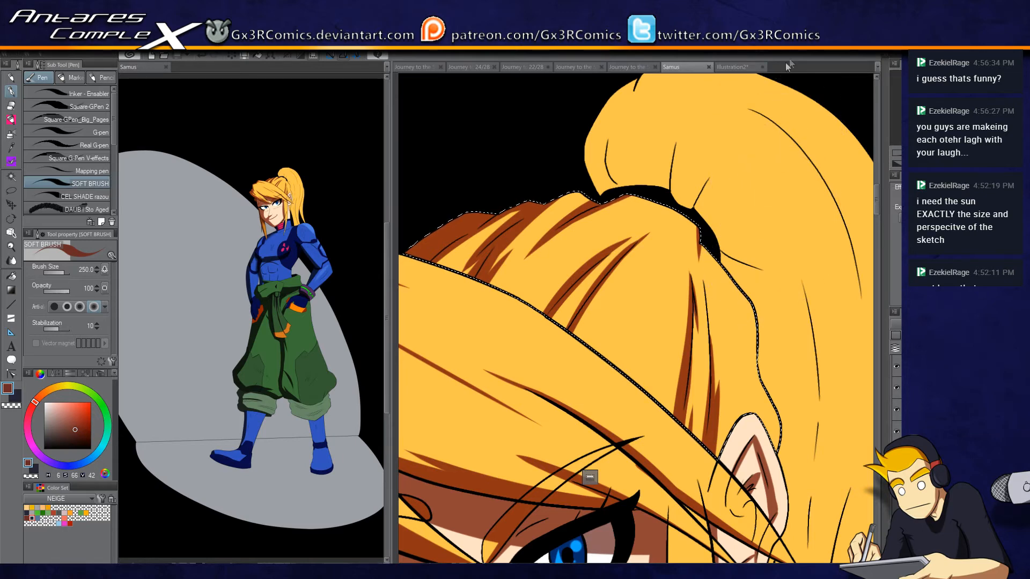
pyautogui.moveTo(764, 354); pyautogui.dragTo(726, 249)
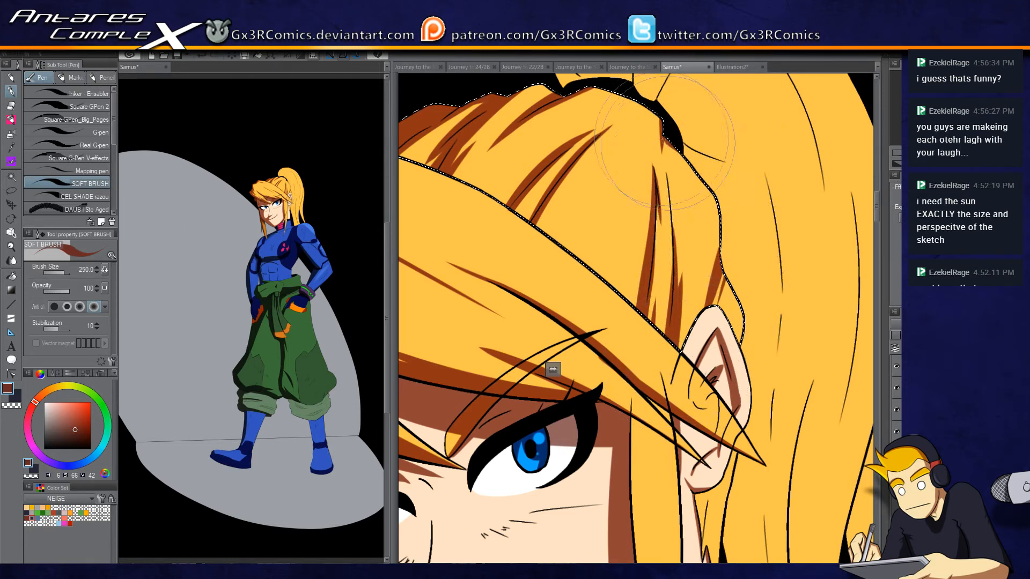
pyautogui.moveTo(620, 126); pyautogui.dragTo(633, 234)
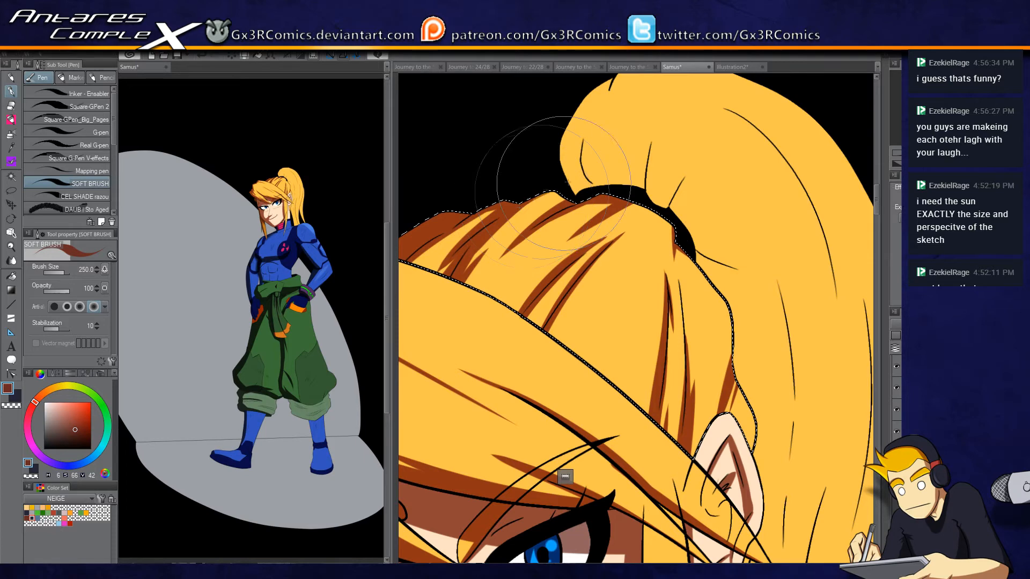
# Step: Clear the selection and fill the black hair tie with orange-red
pyautogui.press('w')
pyautogui.keyDown('shift'); pyautogui.click(590, 384); pyautogui.keyUp('shift')
pyautogui.press('p')
pyautogui.hotkey('ctrl', 'd')
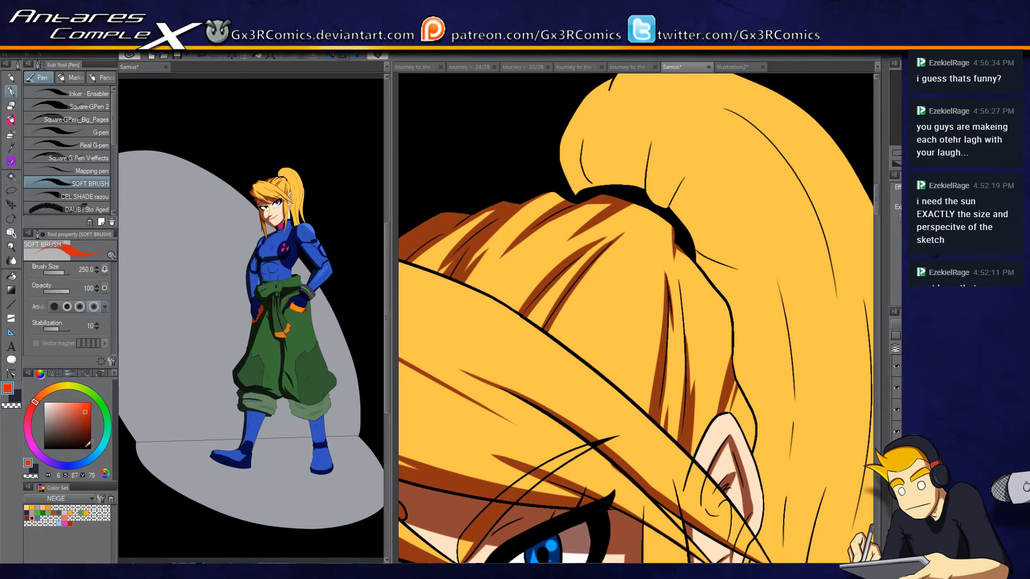
pyautogui.press('g')
pyautogui.click(687, 247)
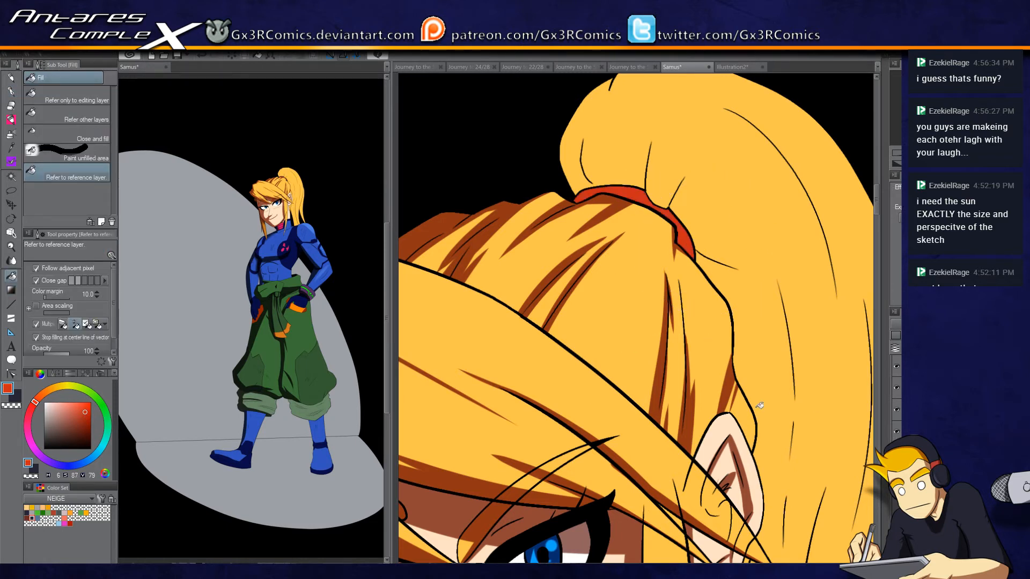
# Step: Switch back to the dark brown shadow colour, select the hair tie and shade its front part
pyautogui.click(31, 516)
pyautogui.press('w')
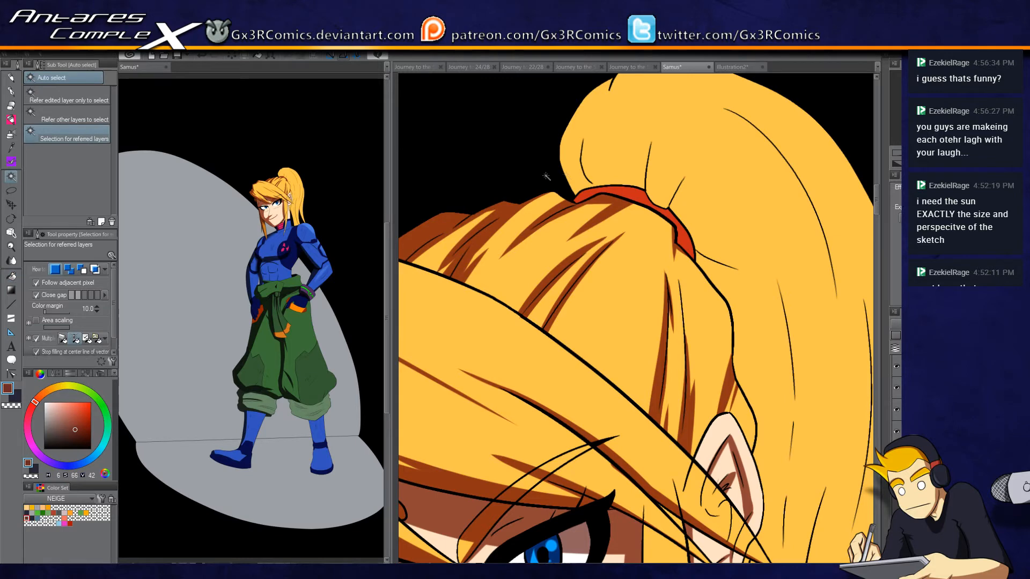
pyautogui.press('p')
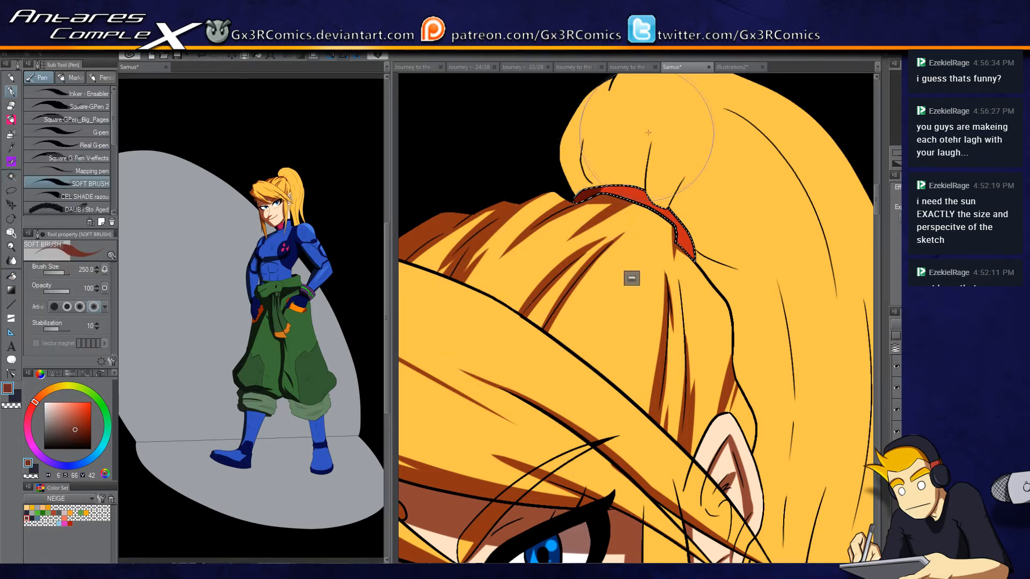
pyautogui.scroll(-3, 655, 170)
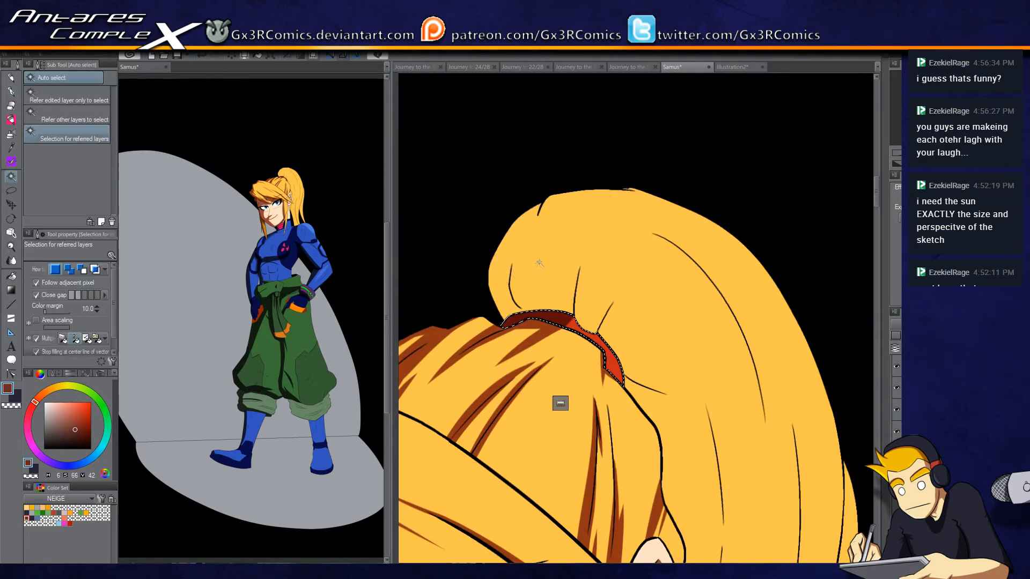
# Step: Select the ponytail and paint brown shadows on its front curve, along its top edge and in the creases around the hair tie
pyautogui.moveTo(498, 293); pyautogui.dragTo(553, 263)
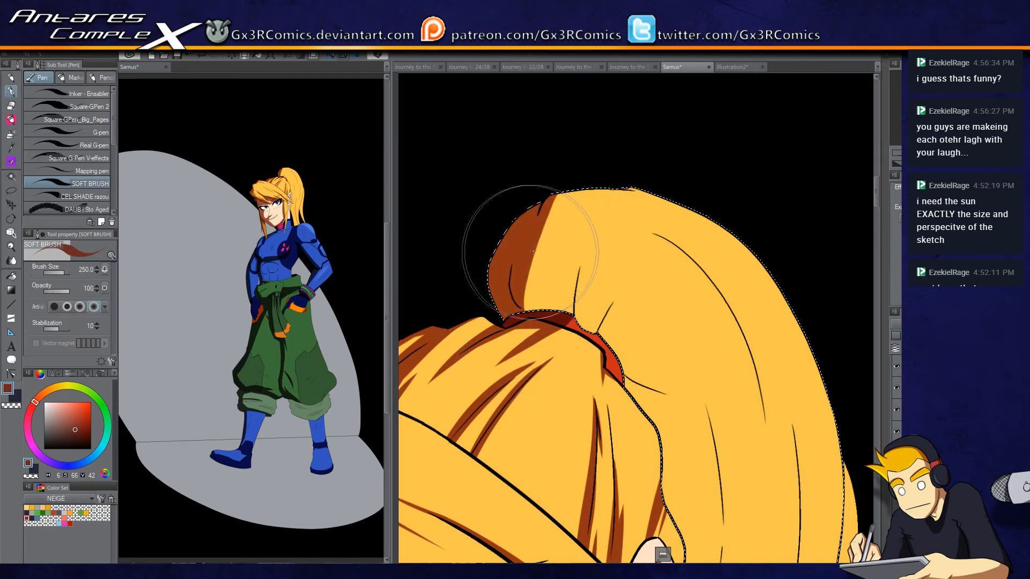
pyautogui.moveTo(517, 184)
pyautogui.mouseDown()
pyautogui.moveTo(560, 203)
pyautogui.moveTo(690, 220)
pyautogui.moveTo(531, 177)
pyautogui.mouseUp()
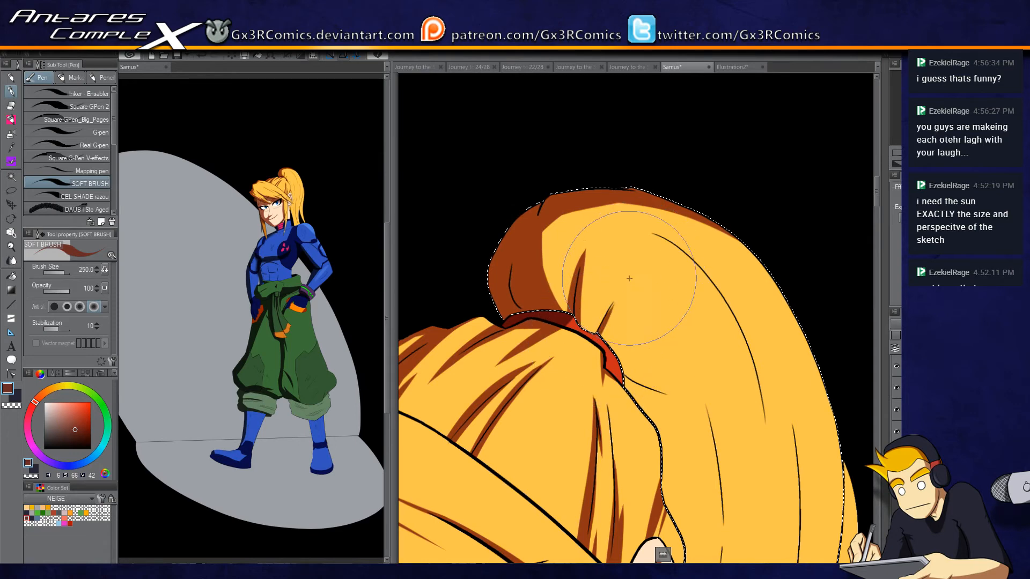
pyautogui.moveTo(625, 364); pyautogui.dragTo(561, 235)
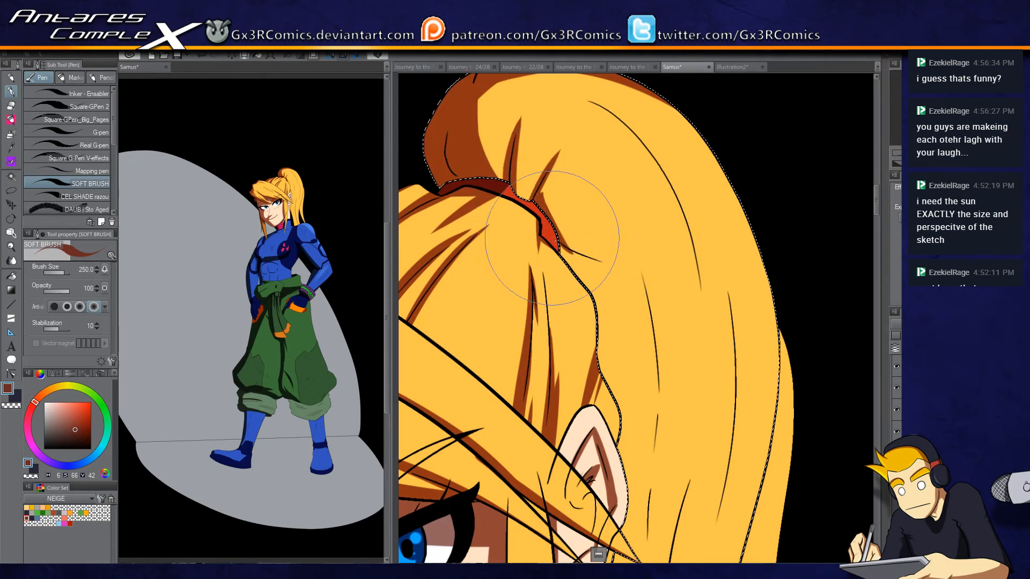
pyautogui.moveTo(561, 242); pyautogui.dragTo(609, 266)
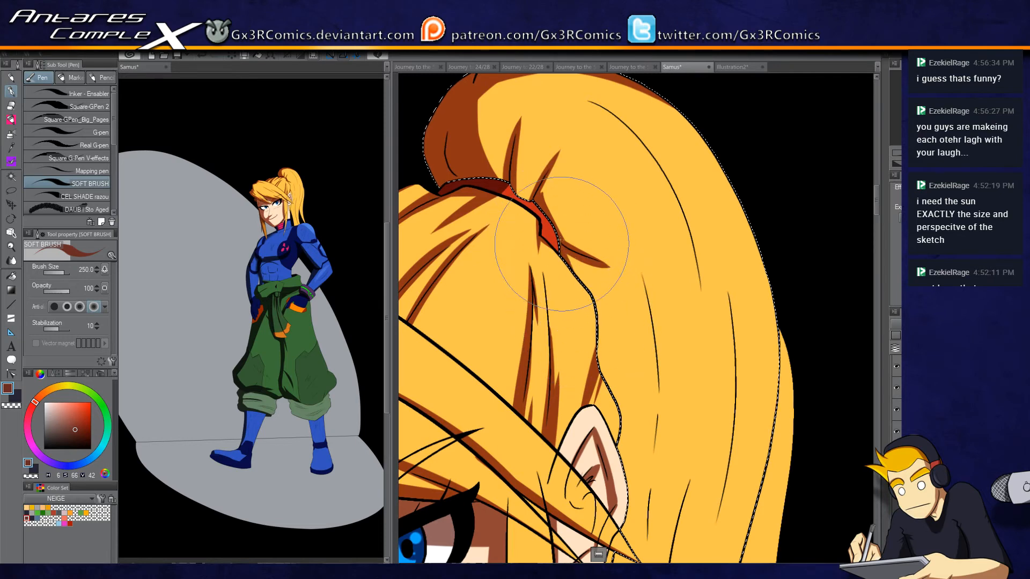
# Step: Paint a long brown shadow down the ponytail's inner edge behind the ear and along the lower strand line beside it
pyautogui.moveTo(607, 398); pyautogui.dragTo(584, 253)
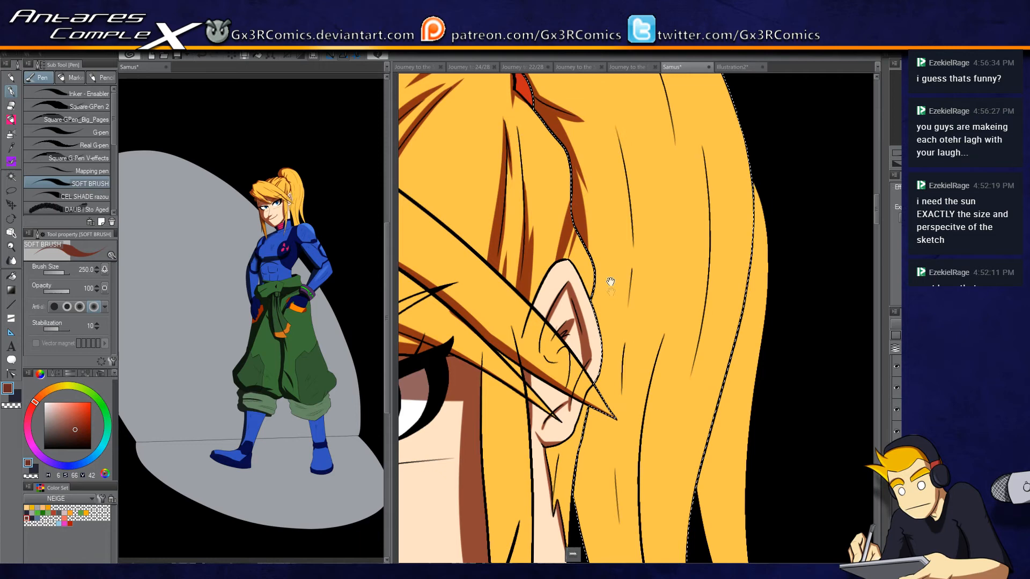
pyautogui.moveTo(577, 464); pyautogui.dragTo(553, 346)
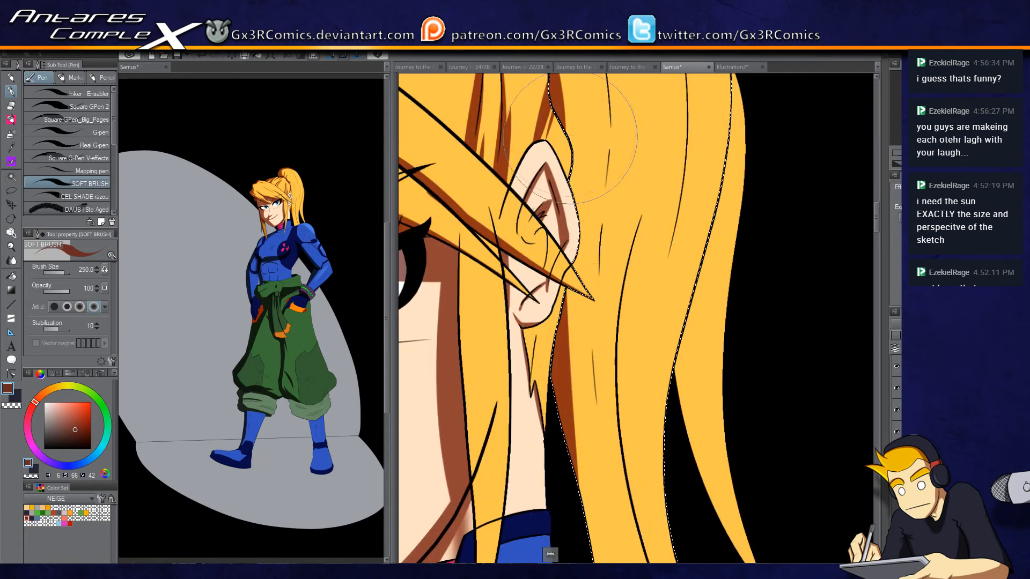
pyautogui.scroll(3, 578, 419)
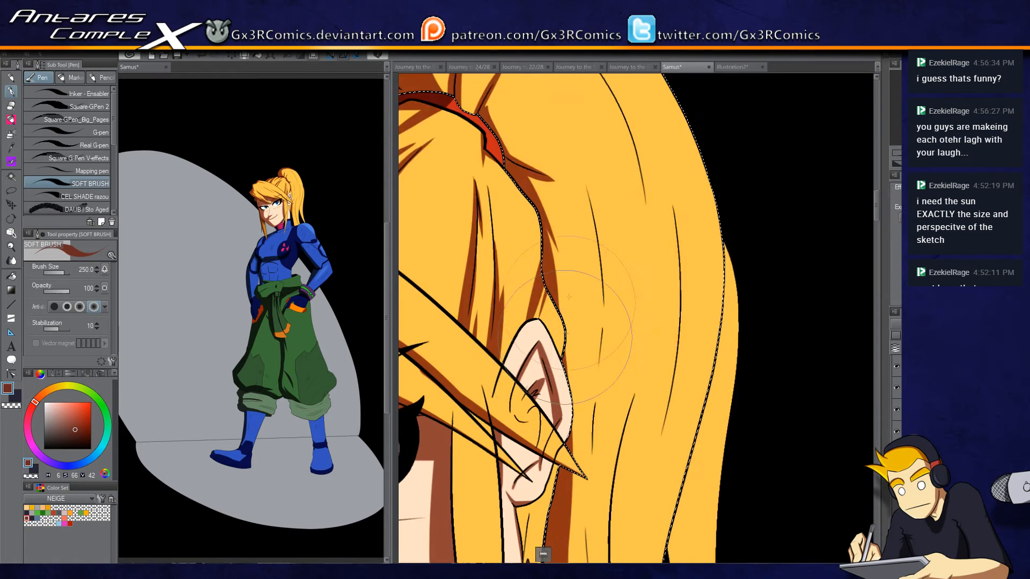
pyautogui.scroll(-3, 536, 429)
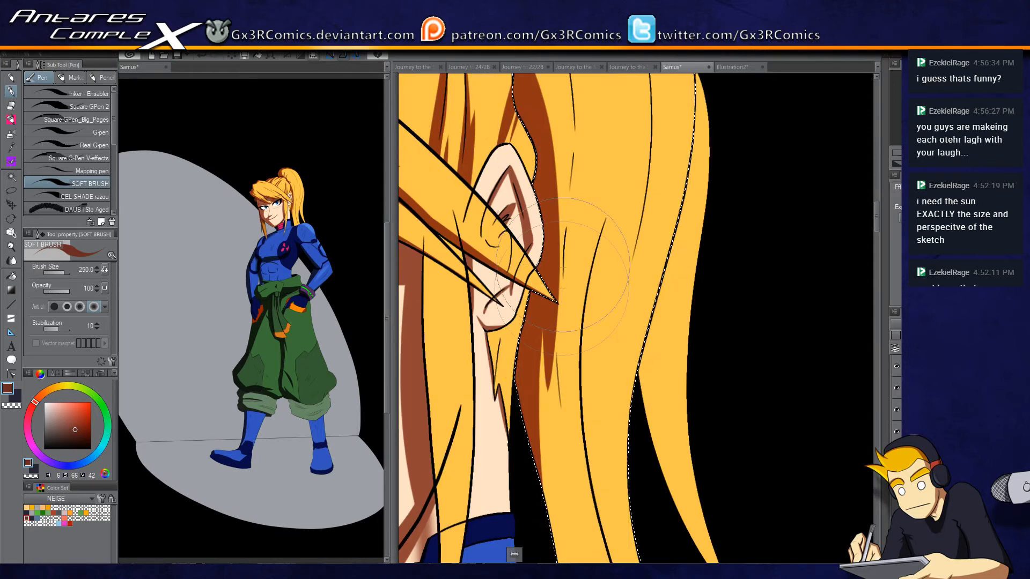
pyautogui.moveTo(559, 348); pyautogui.dragTo(539, 186)
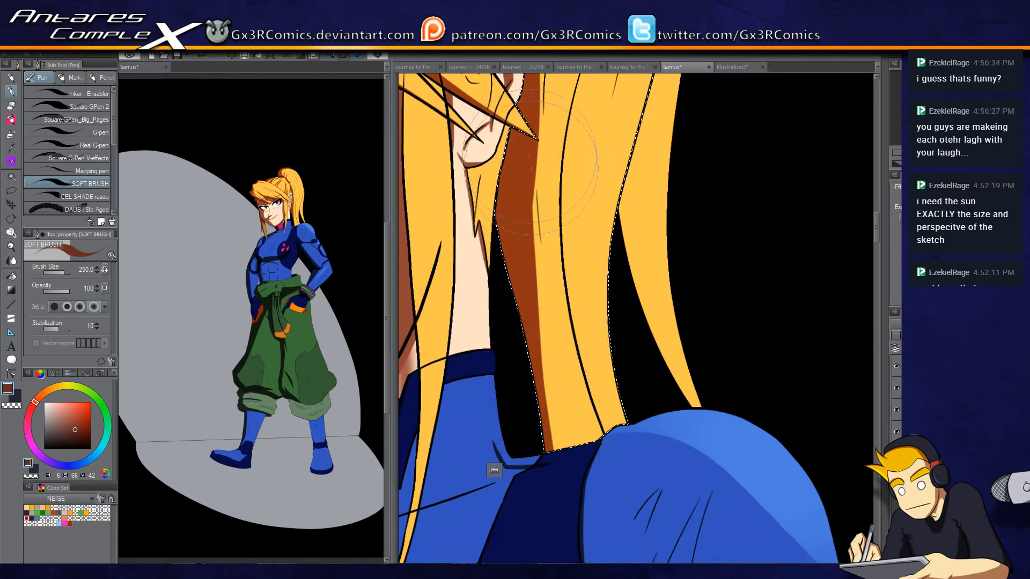
pyautogui.moveTo(548, 383)
pyautogui.mouseDown()
pyautogui.moveTo(580, 282)
pyautogui.moveTo(582, 448)
pyautogui.mouseUp()
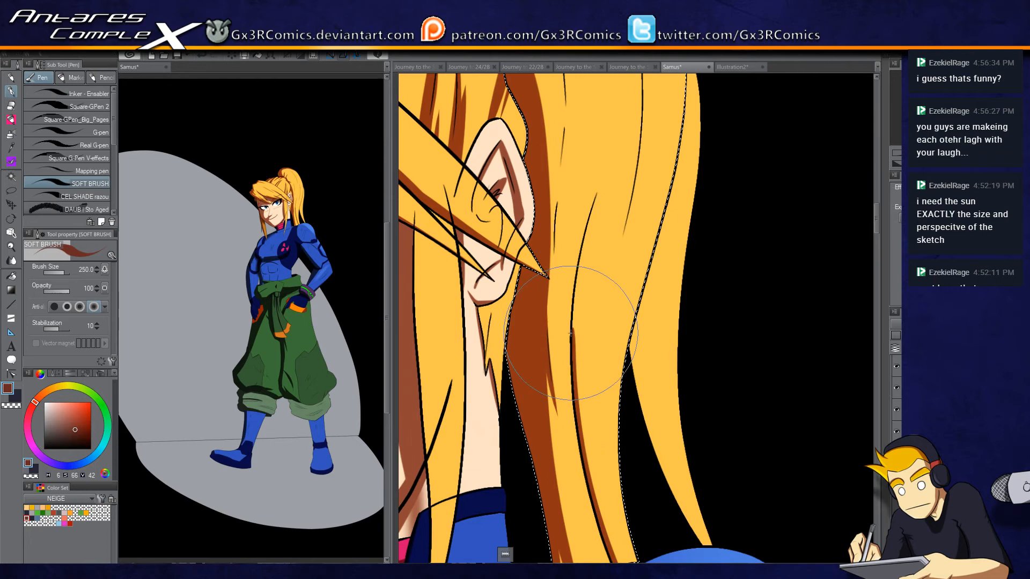
# Step: Paint thin tapered brown shadows along the ponytail's inner strand lines, from the upper curve down past the ear
pyautogui.moveTo(577, 296); pyautogui.dragTo(555, 461)
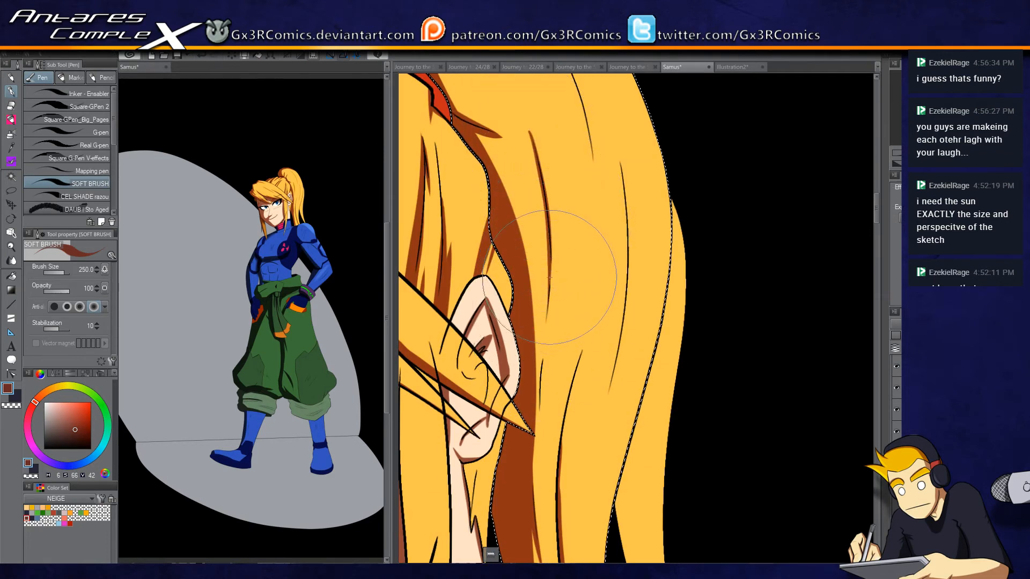
pyautogui.moveTo(536, 303); pyautogui.dragTo(548, 360)
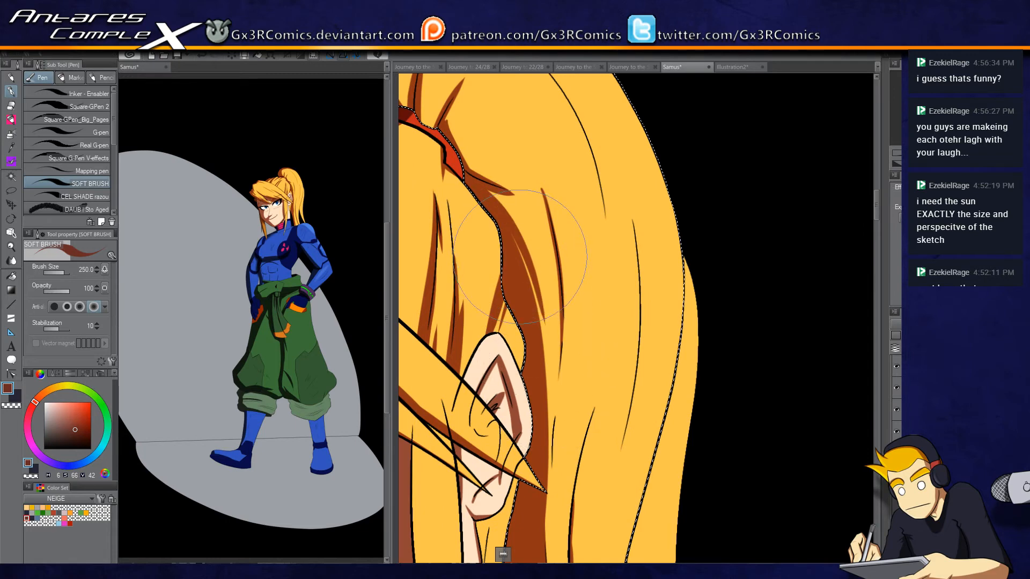
pyautogui.moveTo(456, 134); pyautogui.dragTo(515, 292)
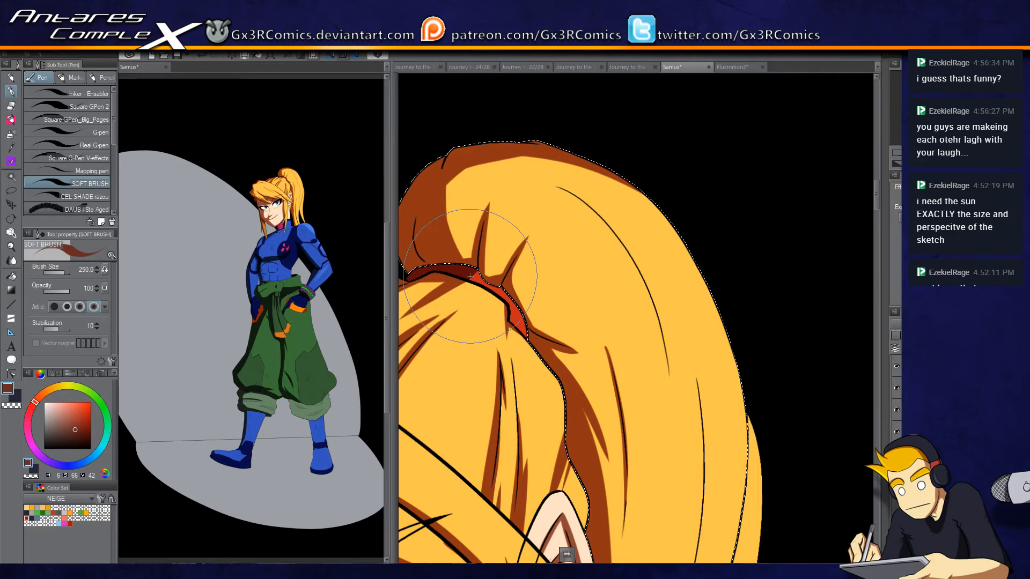
pyautogui.moveTo(564, 185); pyautogui.dragTo(496, 110)
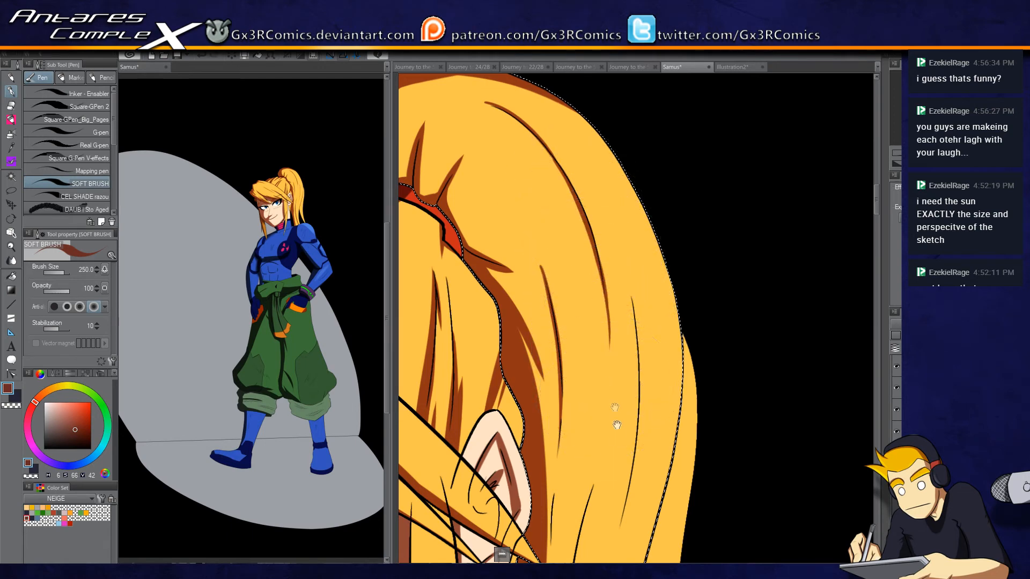
pyautogui.moveTo(614, 409); pyautogui.dragTo(604, 265)
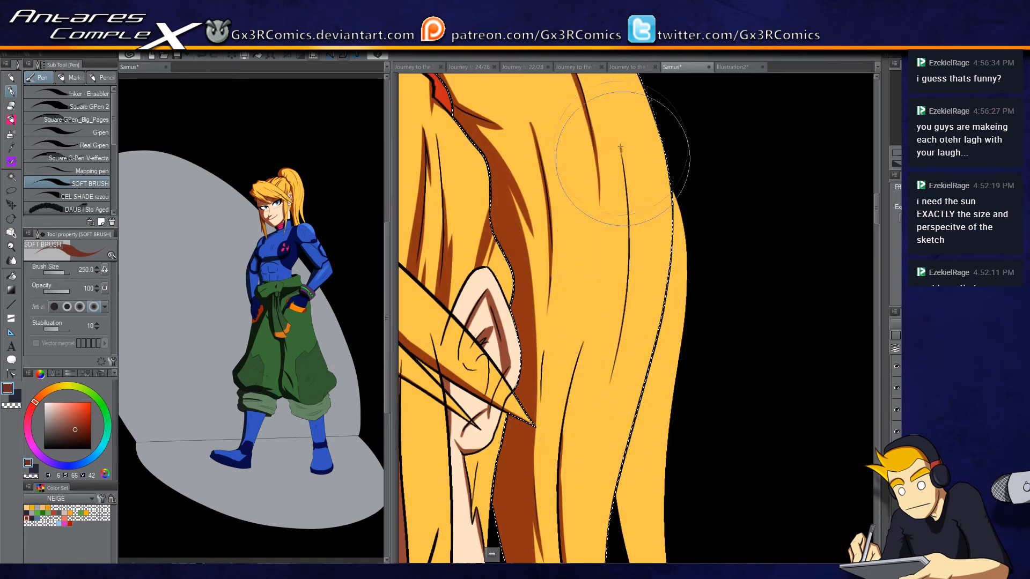
pyautogui.moveTo(583, 395); pyautogui.dragTo(594, 240)
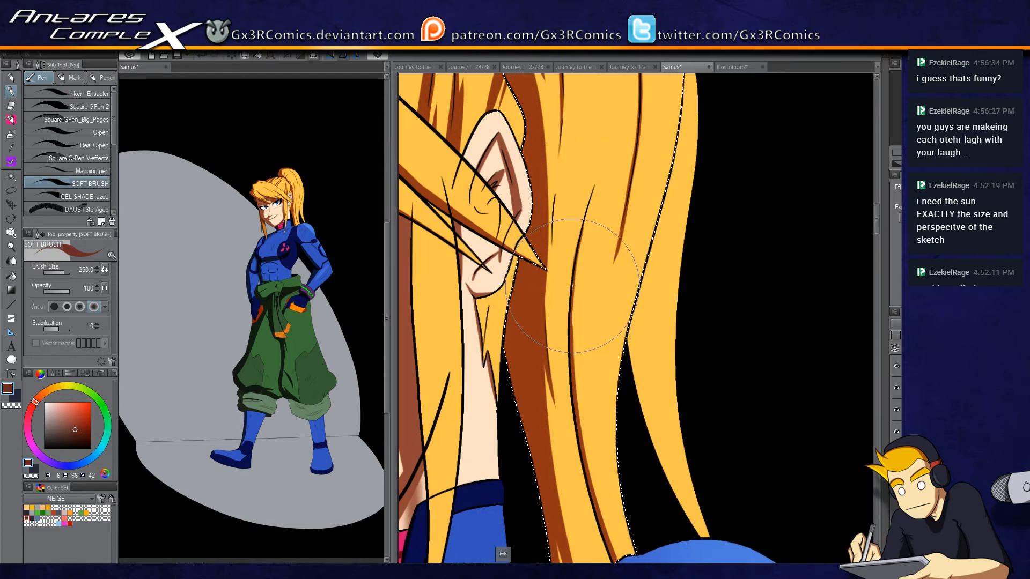
pyautogui.moveTo(588, 209); pyautogui.dragTo(689, 145)
# Step: Select the three pink emblem shapes on the chest and airbrush a soft lighter pink highlight over them
pyautogui.moveTo(535, 546); pyautogui.dragTo(628, 127)
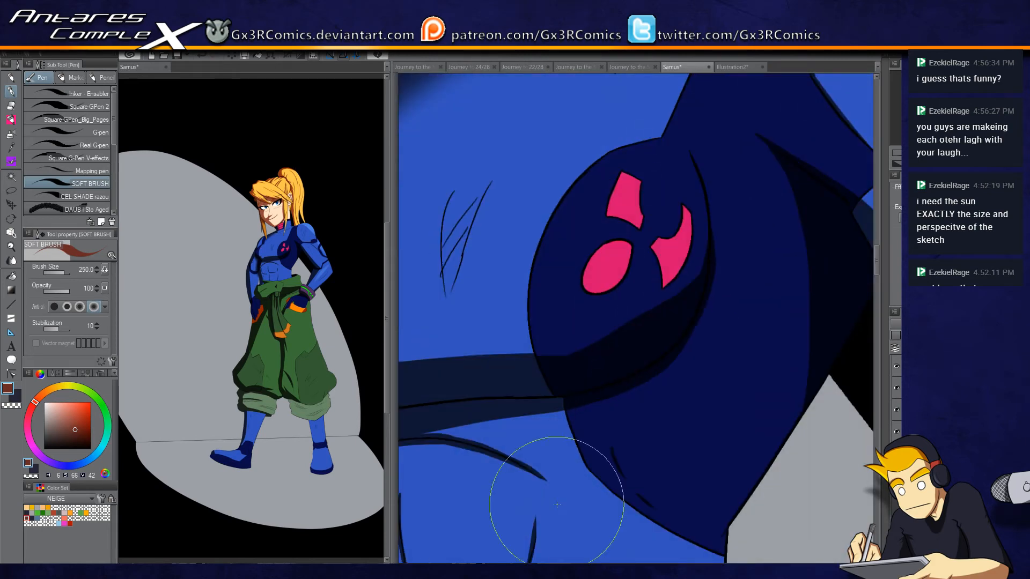
pyautogui.press('w')
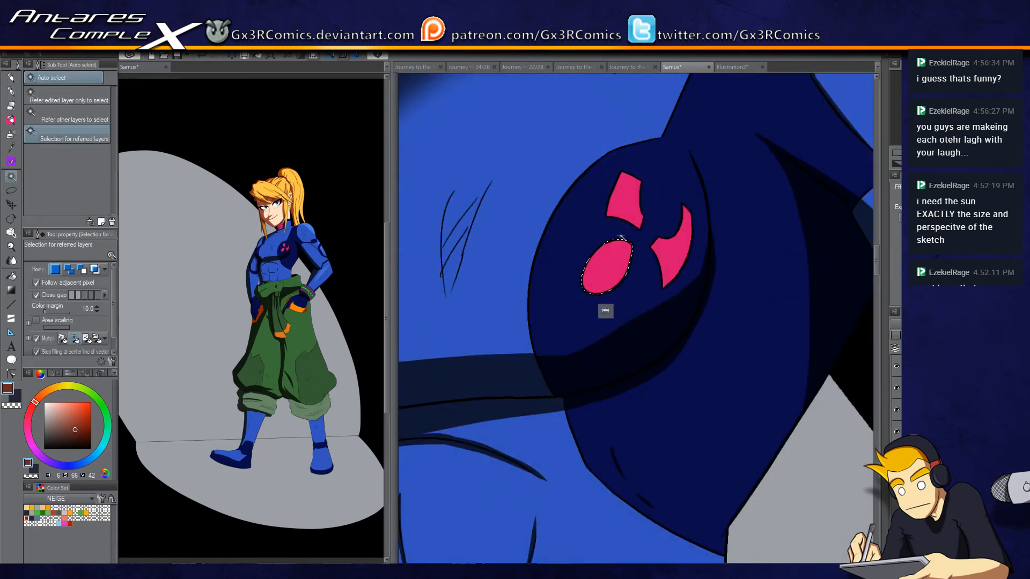
pyautogui.press('b')
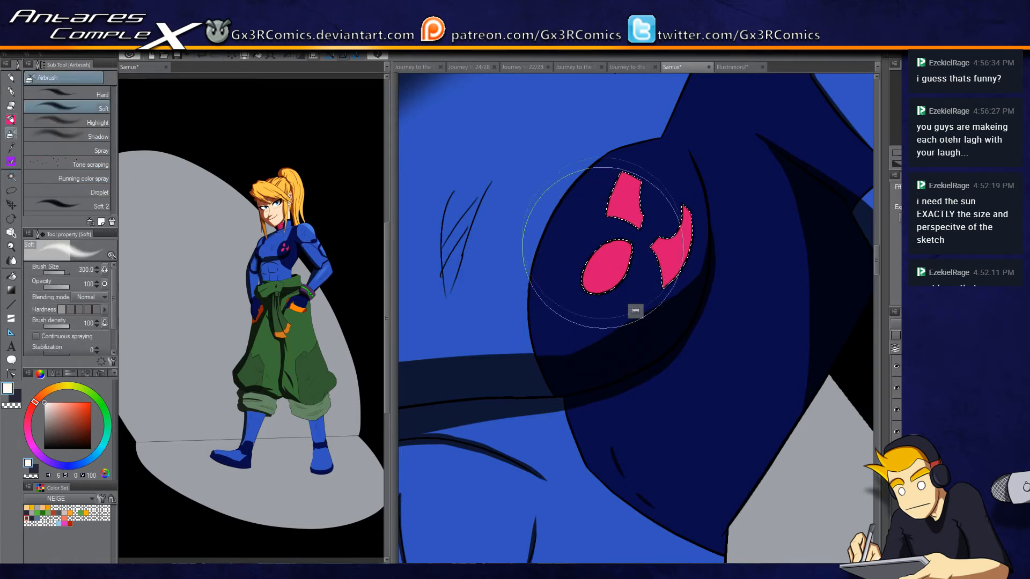
pyautogui.press('i')
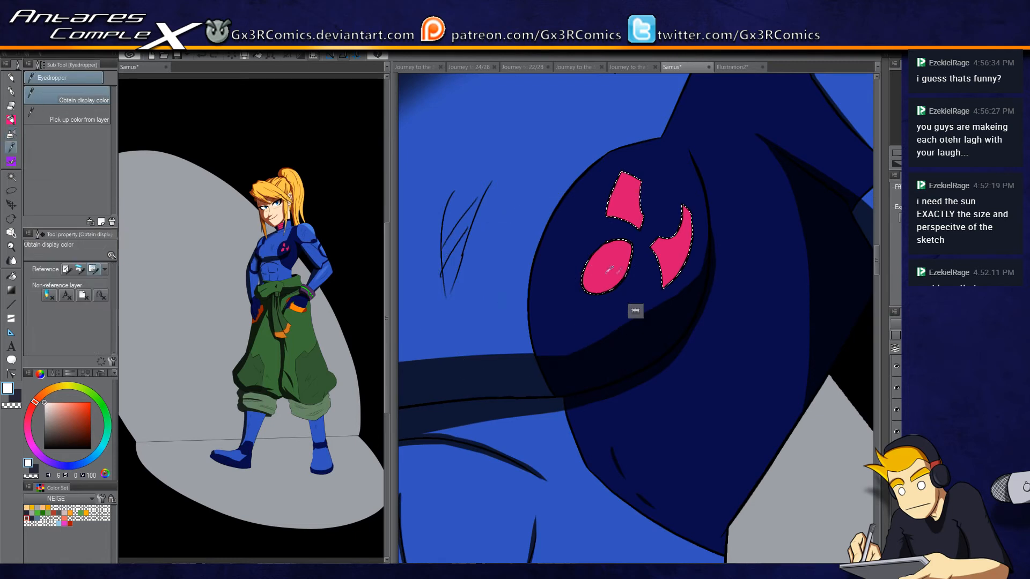
pyautogui.press('b')
pyautogui.moveTo(644, 310)
pyautogui.mouseDown()
pyautogui.moveTo(602, 295)
pyautogui.moveTo(621, 184)
pyautogui.moveTo(641, 283)
pyautogui.mouseUp()
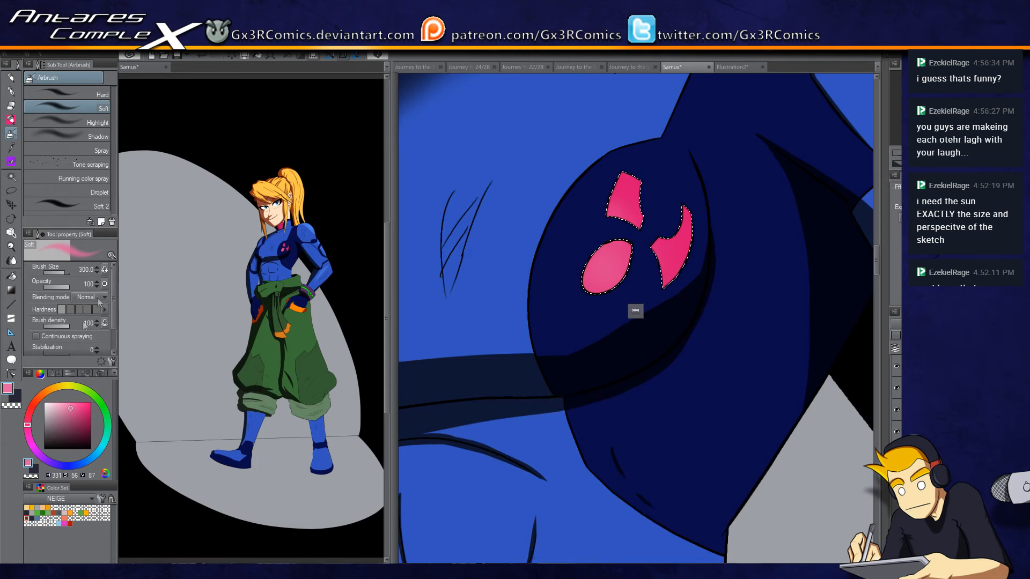
# Step: Select the dark blue chest panel, deepen the shadow band below the emblem with the dark navy shadow colour, and clear the selection
pyautogui.click(32, 514)
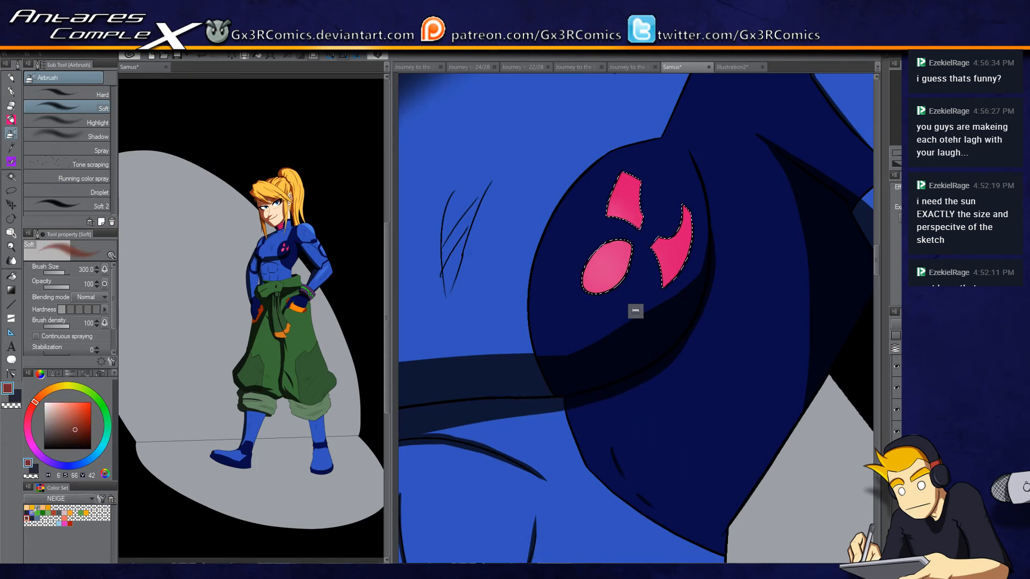
pyautogui.click(11, 91)
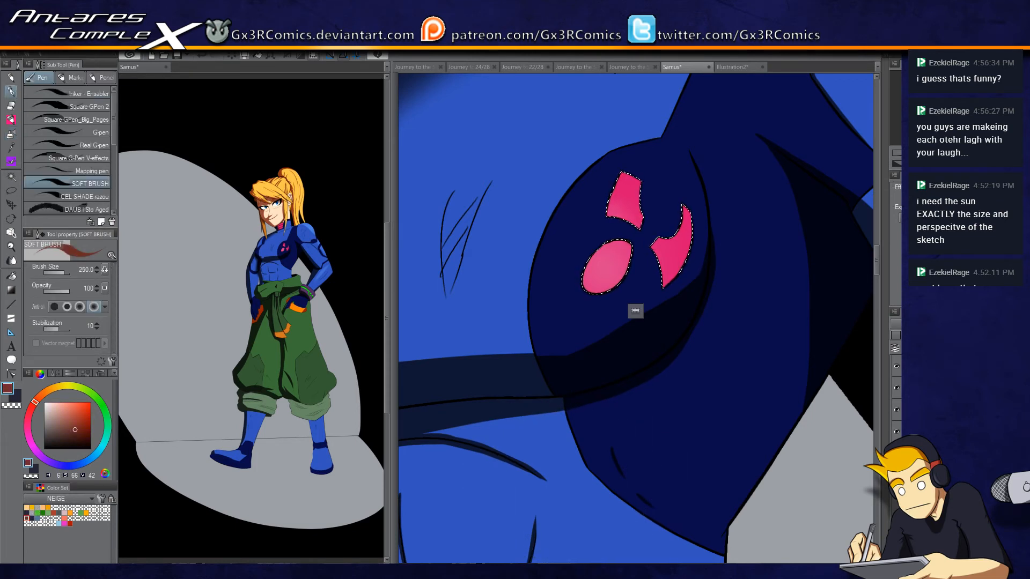
pyautogui.click(590, 354)
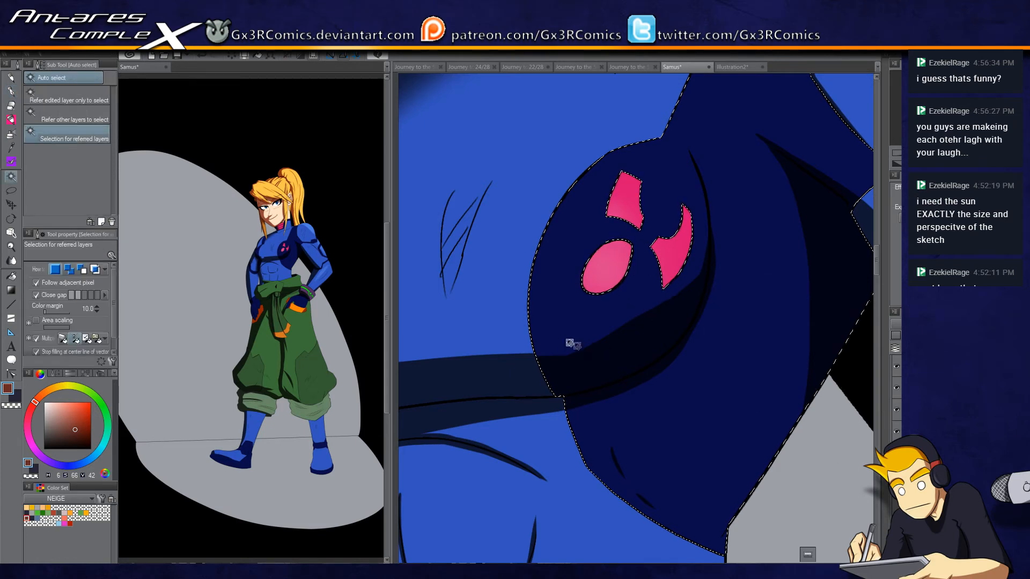
pyautogui.keyDown('alt'); pyautogui.click(577, 354); pyautogui.keyUp('alt')
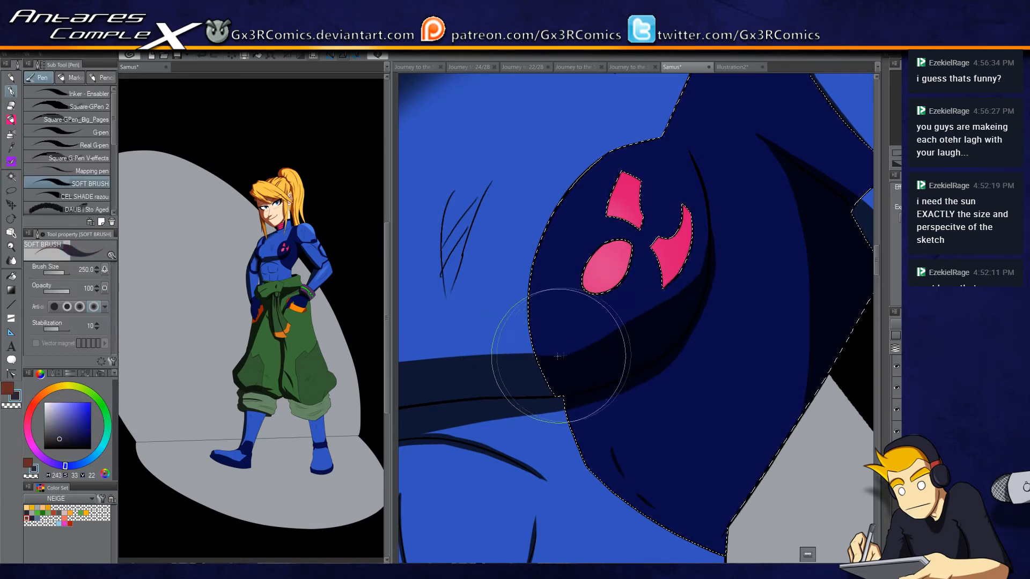
pyautogui.moveTo(607, 345)
pyautogui.mouseDown()
pyautogui.moveTo(556, 351)
pyautogui.moveTo(601, 347)
pyautogui.moveTo(706, 267)
pyautogui.moveTo(710, 233)
pyautogui.moveTo(674, 303)
pyautogui.moveTo(591, 353)
pyautogui.moveTo(709, 258)
pyautogui.moveTo(558, 363)
pyautogui.moveTo(516, 352)
pyautogui.moveTo(542, 368)
pyautogui.mouseUp()
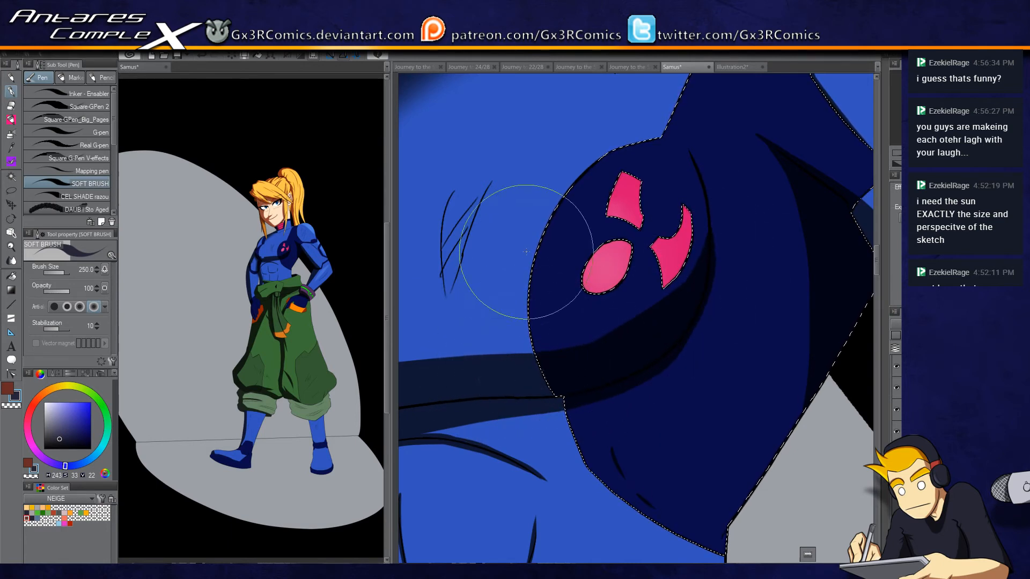
pyautogui.hotkey('ctrl', 'shift', 'a')
# Step: Paint dark shadows on the straight leg's rolled trouser cuff, along its inner edge, lower rim and hatched folds
pyautogui.moveTo(474, 276); pyautogui.dragTo(549, 325)
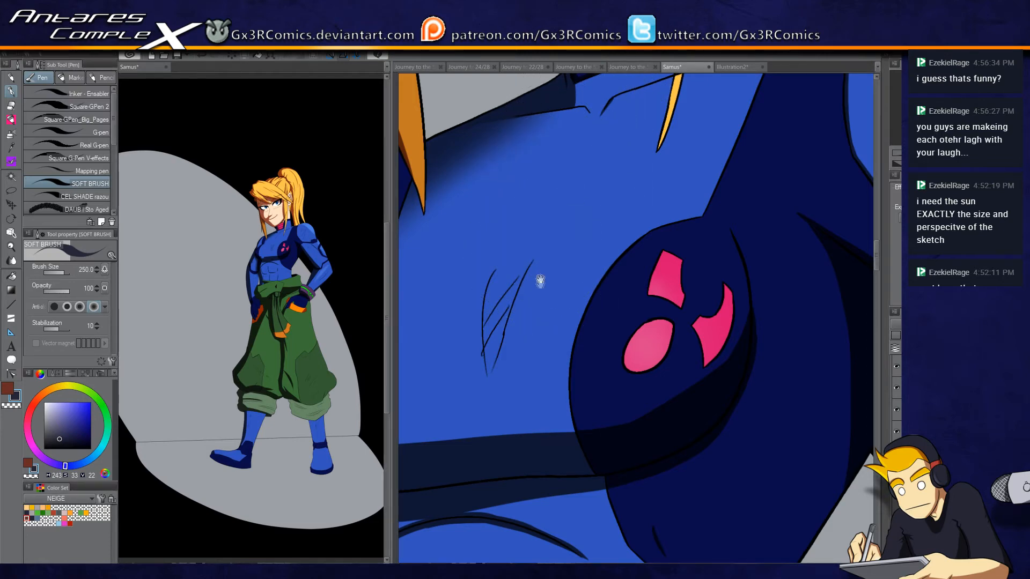
pyautogui.scroll(-1, 515, 220)
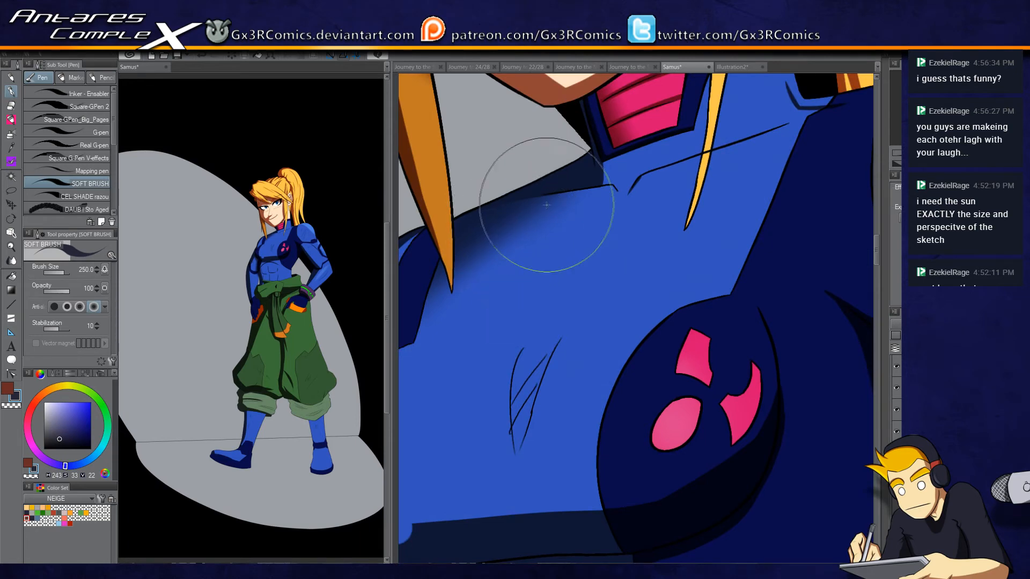
pyautogui.scroll(-2, 531, 233)
pyautogui.moveTo(523, 231)
pyautogui.mouseDown()
pyautogui.moveTo(558, 325)
pyautogui.moveTo(545, 460)
pyautogui.moveTo(604, 395)
pyautogui.moveTo(590, 266)
pyautogui.mouseUp()
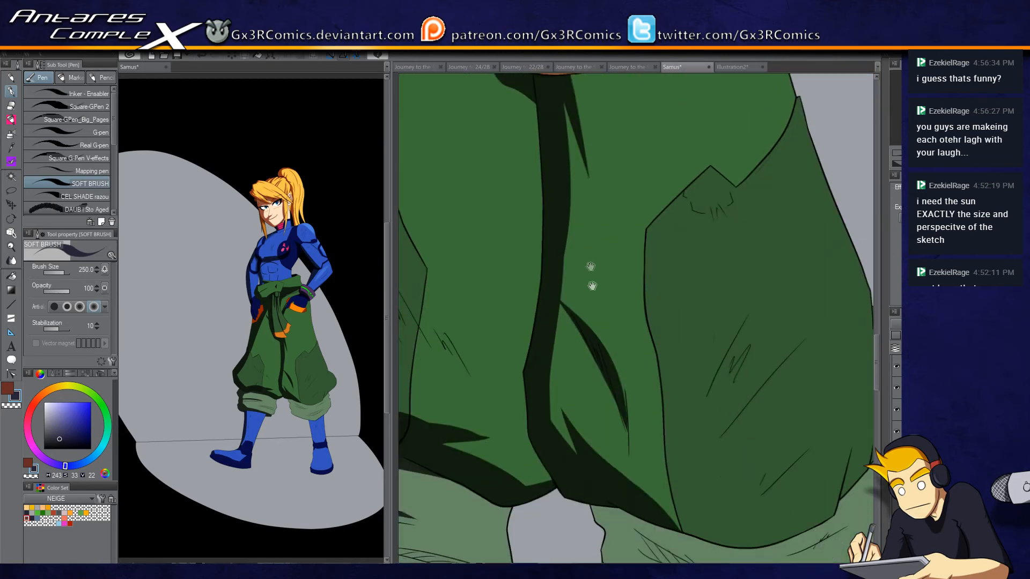
pyautogui.moveTo(563, 391)
pyautogui.mouseDown()
pyautogui.moveTo(584, 276)
pyautogui.moveTo(596, 413)
pyautogui.mouseUp()
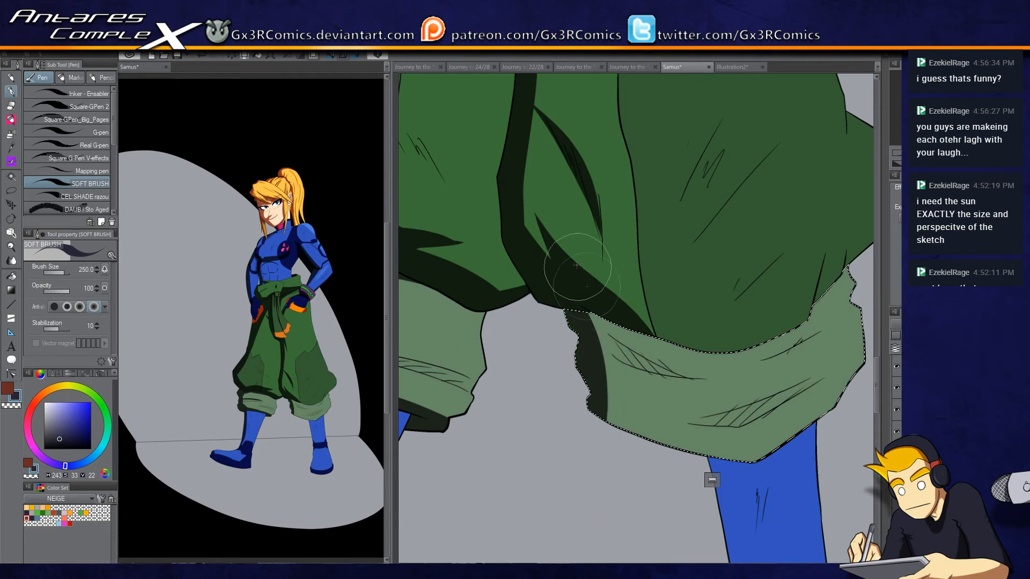
pyautogui.moveTo(583, 301); pyautogui.dragTo(611, 380)
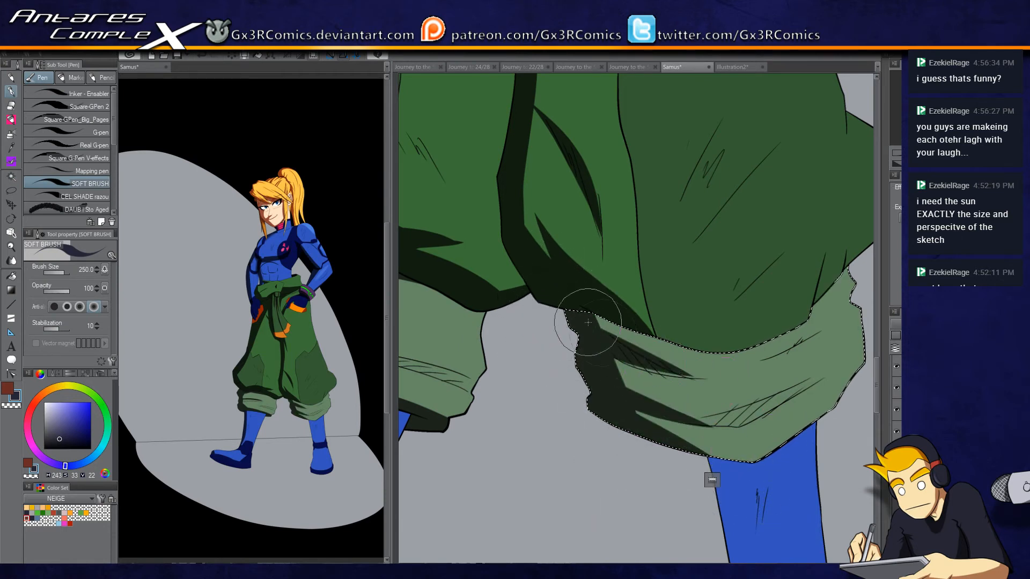
pyautogui.moveTo(559, 324)
pyautogui.mouseDown()
pyautogui.moveTo(709, 370)
pyautogui.moveTo(602, 327)
pyautogui.moveTo(631, 355)
pyautogui.moveTo(591, 336)
pyautogui.moveTo(747, 385)
pyautogui.moveTo(638, 368)
pyautogui.moveTo(734, 384)
pyautogui.moveTo(646, 368)
pyautogui.moveTo(571, 298)
pyautogui.moveTo(666, 375)
pyautogui.moveTo(556, 287)
pyautogui.moveTo(708, 339)
pyautogui.moveTo(669, 312)
pyautogui.mouseUp()
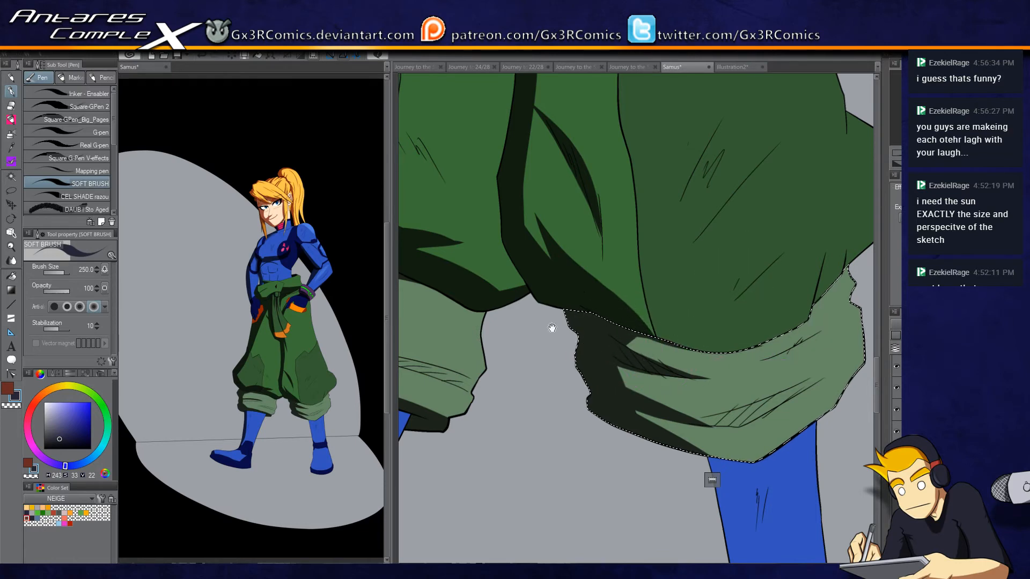
# Step: Select the large dark green knee patch above that cuff, paint a thin shadow along its inner edge, and clear the selection
pyautogui.moveTo(649, 152); pyautogui.dragTo(601, 265)
pyautogui.press('w')
pyautogui.click(587, 261)
pyautogui.press('b')
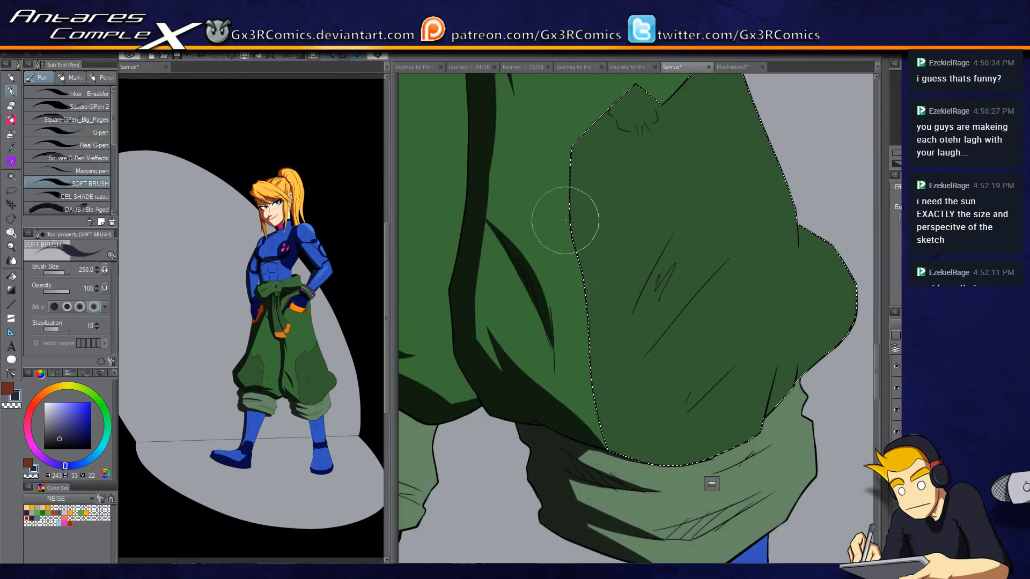
pyautogui.moveTo(588, 316)
pyautogui.mouseDown()
pyautogui.moveTo(585, 290)
pyautogui.moveTo(595, 406)
pyautogui.moveTo(588, 301)
pyautogui.moveTo(594, 400)
pyautogui.moveTo(600, 422)
pyautogui.moveTo(593, 356)
pyautogui.moveTo(618, 467)
pyautogui.moveTo(589, 346)
pyautogui.moveTo(578, 223)
pyautogui.moveTo(584, 287)
pyautogui.moveTo(566, 193)
pyautogui.moveTo(586, 297)
pyautogui.moveTo(563, 194)
pyautogui.moveTo(585, 283)
pyautogui.moveTo(564, 191)
pyautogui.moveTo(586, 279)
pyautogui.moveTo(569, 195)
pyautogui.moveTo(581, 271)
pyautogui.moveTo(574, 134)
pyautogui.mouseUp()
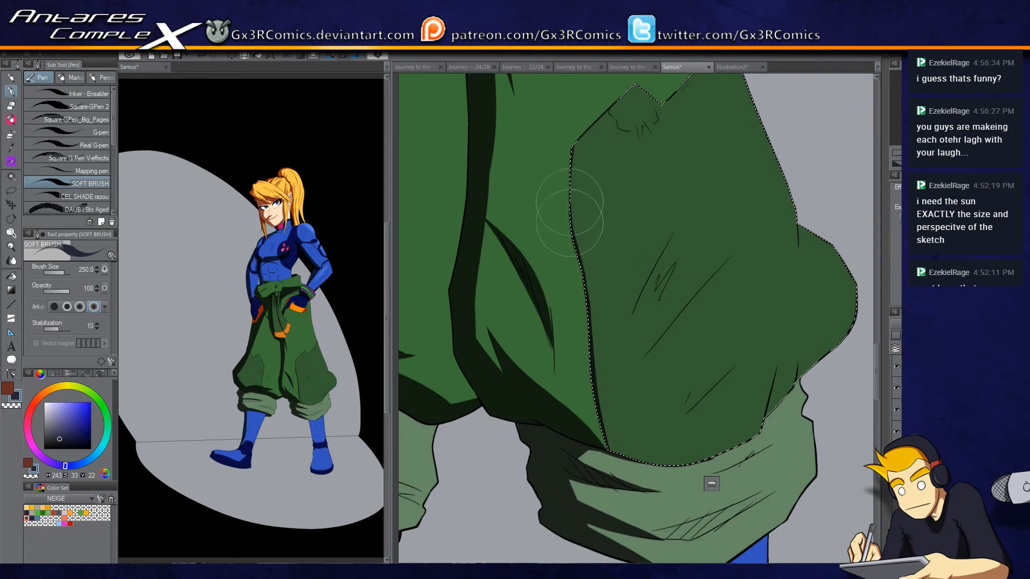
pyautogui.moveTo(558, 413); pyautogui.dragTo(596, 266)
pyautogui.hotkey('ctrl', 'd')
# Step: Select the other leg's rolled cuff and paint dark shadows along its outer edge, upper and lower rims and upper fold
pyautogui.moveTo(465, 338)
pyautogui.mouseDown()
pyautogui.moveTo(515, 324)
pyautogui.moveTo(660, 324)
pyautogui.mouseUp()
pyautogui.press('w')
pyautogui.click(581, 266)
pyautogui.press('p')
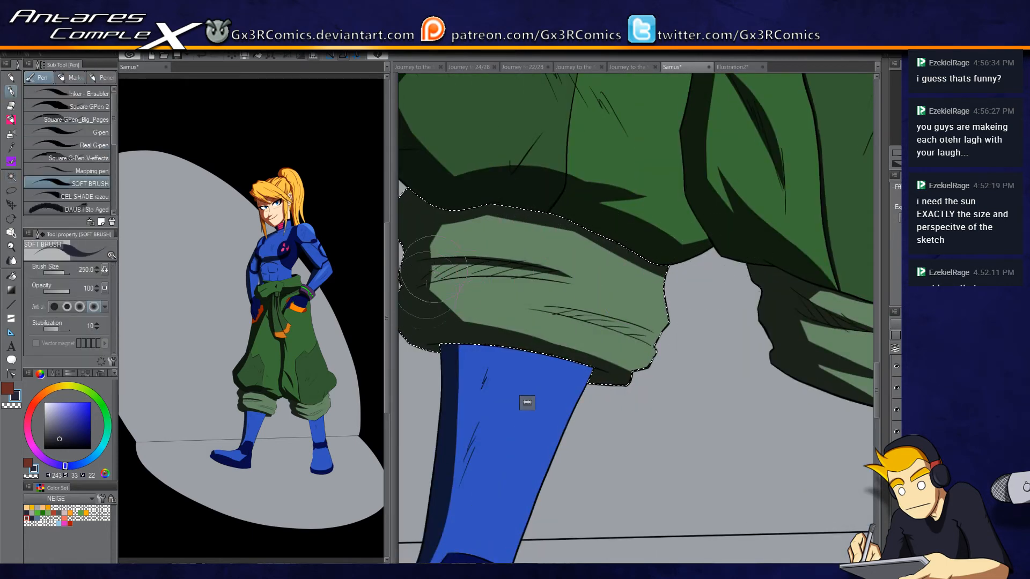
pyautogui.scroll(3, 488, 262)
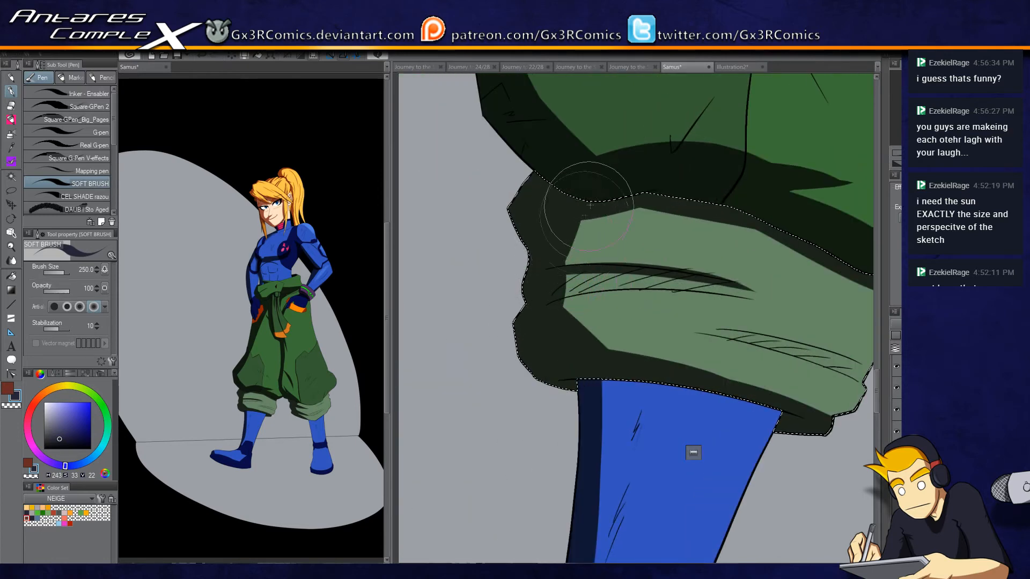
pyautogui.moveTo(560, 271)
pyautogui.mouseDown()
pyautogui.moveTo(557, 301)
pyautogui.moveTo(572, 271)
pyautogui.moveTo(557, 306)
pyautogui.moveTo(610, 270)
pyautogui.moveTo(579, 281)
pyautogui.moveTo(579, 267)
pyautogui.moveTo(572, 293)
pyautogui.moveTo(636, 265)
pyautogui.moveTo(573, 293)
pyautogui.moveTo(636, 264)
pyautogui.moveTo(574, 295)
pyautogui.moveTo(658, 257)
pyautogui.moveTo(631, 281)
pyautogui.moveTo(639, 251)
pyautogui.moveTo(592, 321)
pyautogui.mouseUp()
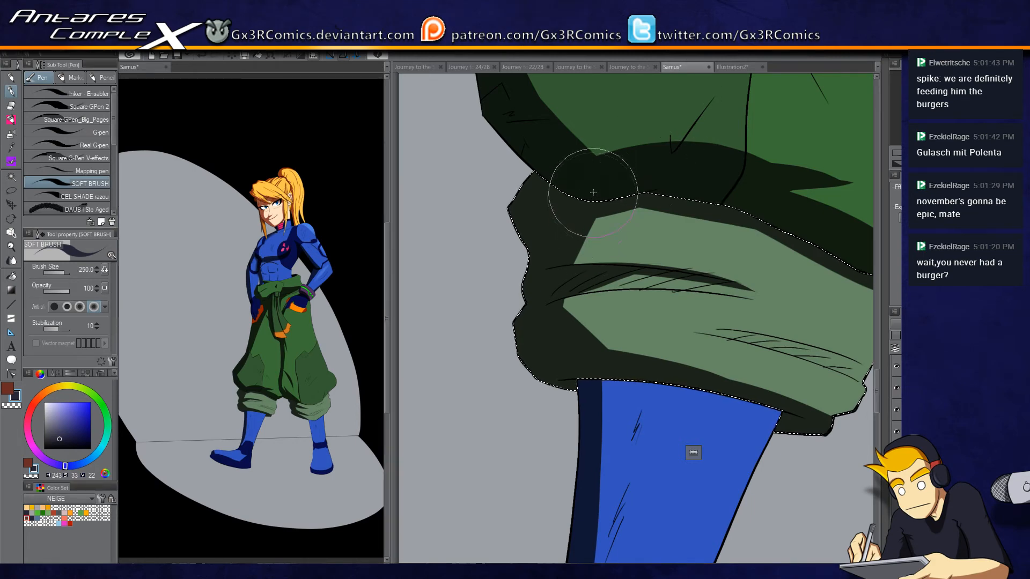
# Step: Select the thin hair strand hanging in front of the ear and paint a brown shadow down its face-side edge
pyautogui.scroll(10, 594, 193)
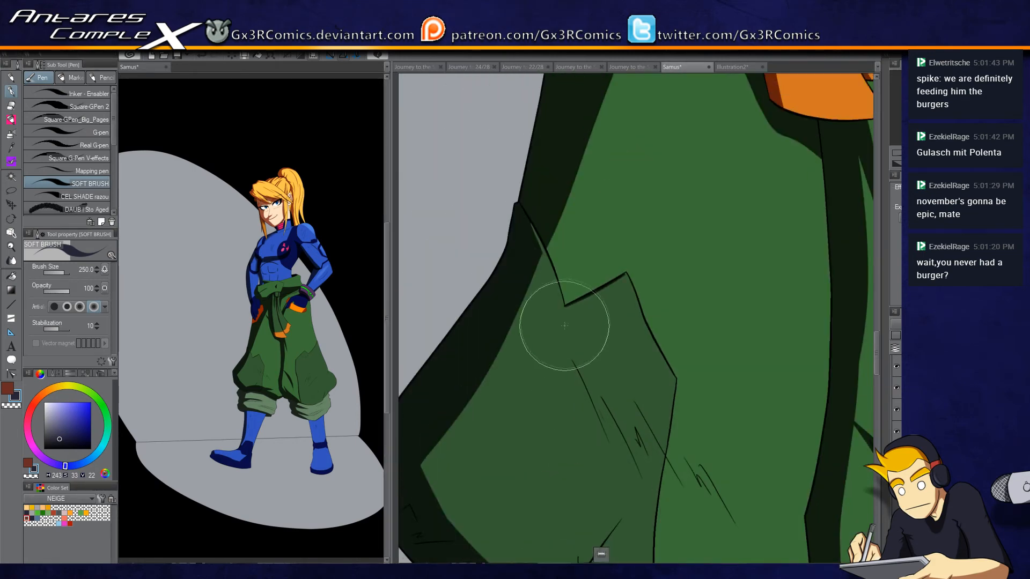
pyautogui.scroll(10, 565, 326)
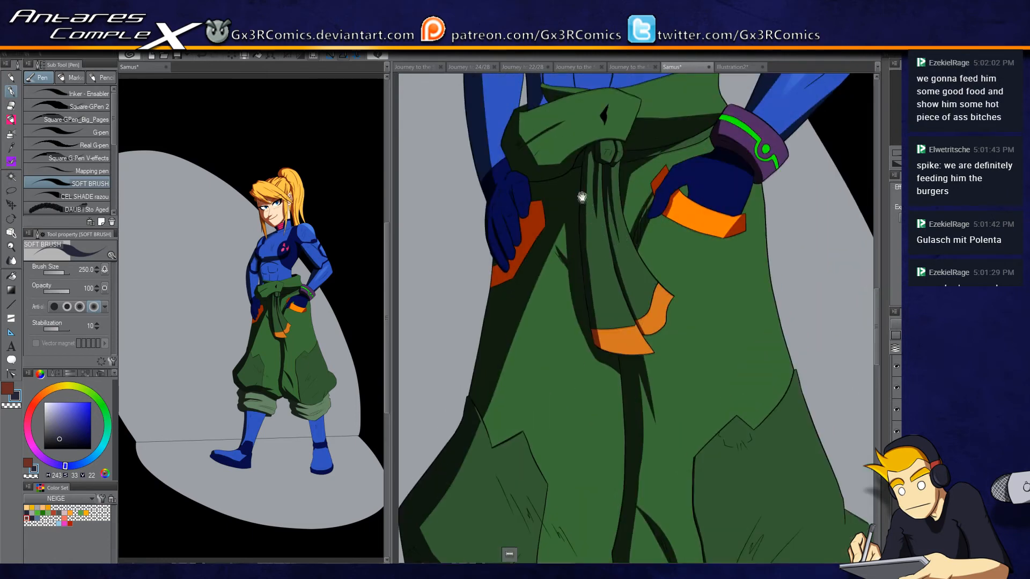
pyautogui.scroll(5, 582, 196)
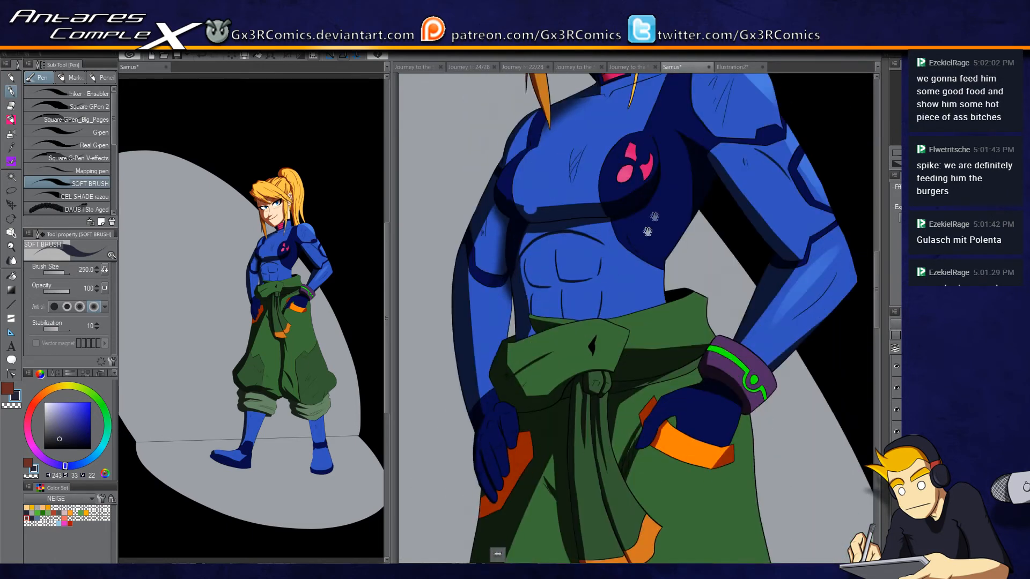
pyautogui.moveTo(638, 246); pyautogui.dragTo(573, 378)
pyautogui.moveTo(614, 290); pyautogui.dragTo(608, 436)
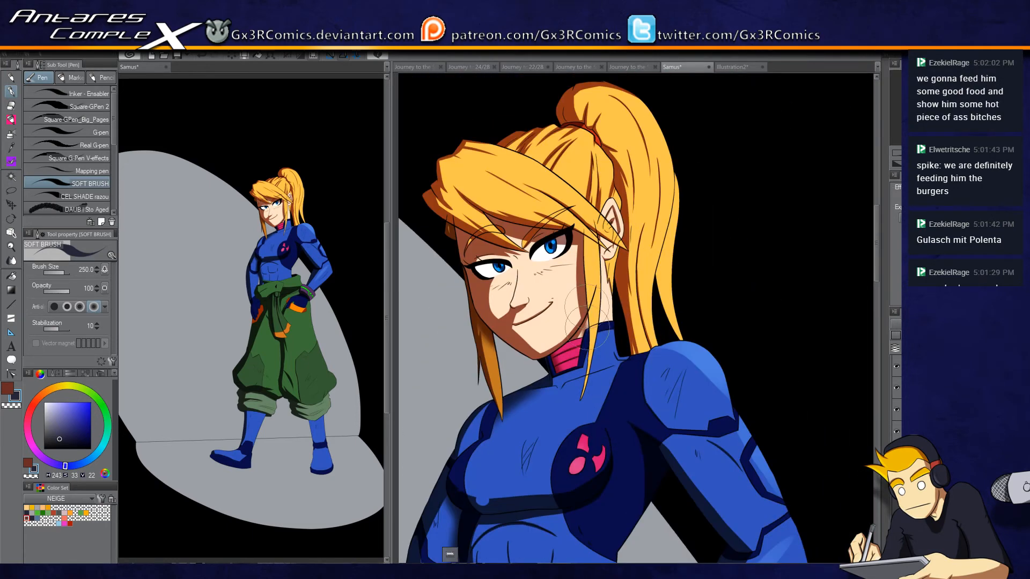
pyautogui.press('w')
pyautogui.click(590, 277)
pyautogui.scroll(3, 601, 302)
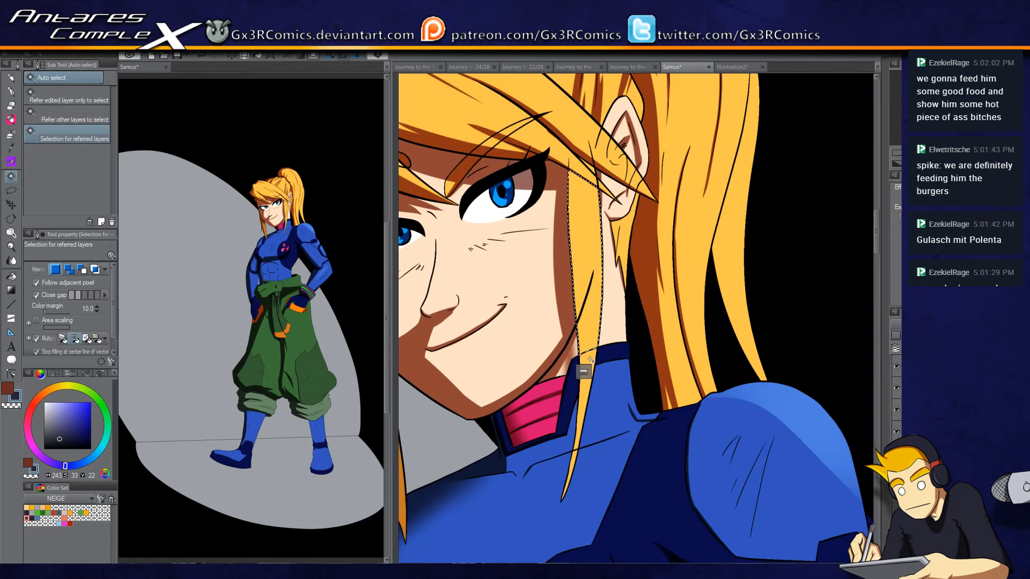
pyautogui.press('c')
pyautogui.press('p')
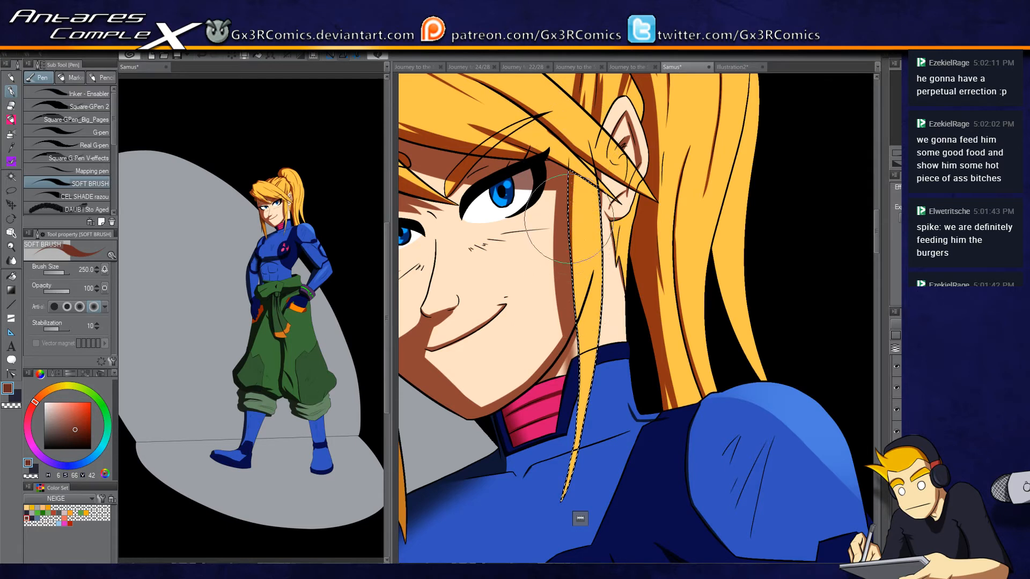
pyautogui.moveTo(574, 337); pyautogui.dragTo(582, 396)
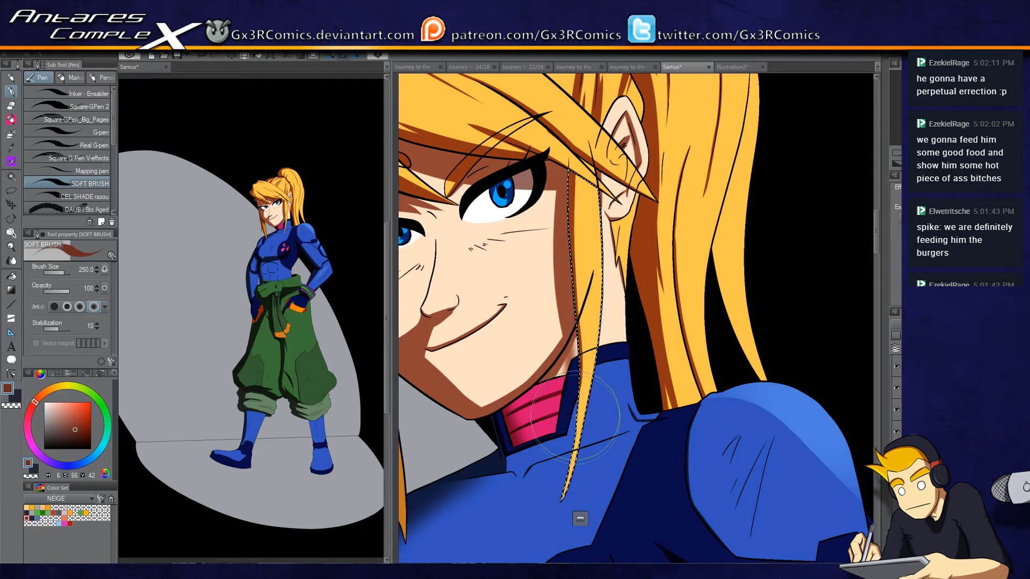
pyautogui.moveTo(579, 380); pyautogui.dragTo(566, 464)
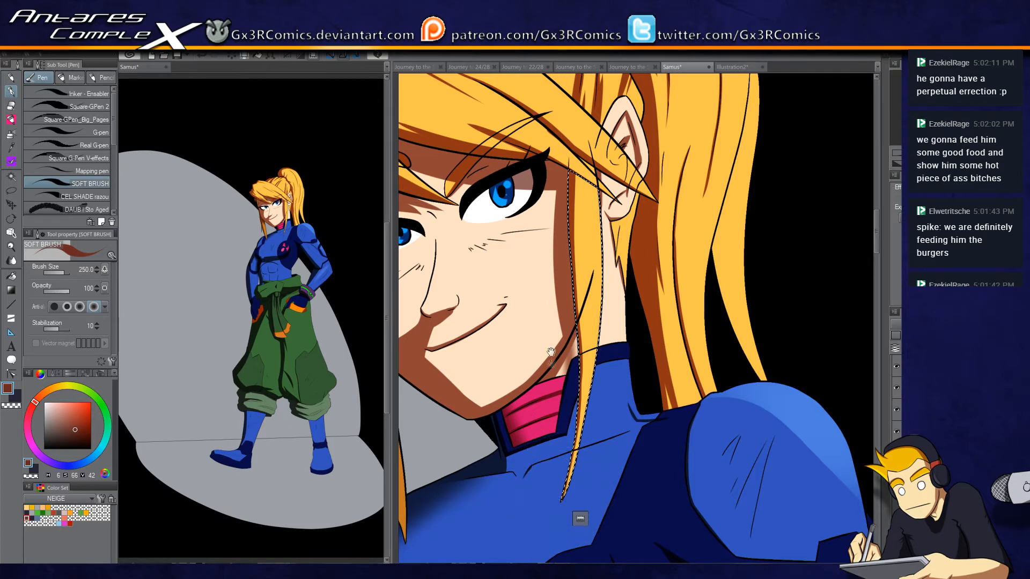
# Step: Clear the hair strand selection, select the small hair lock below the ear, shade it in brown, and deselect it
pyautogui.moveTo(562, 254); pyautogui.dragTo(563, 337)
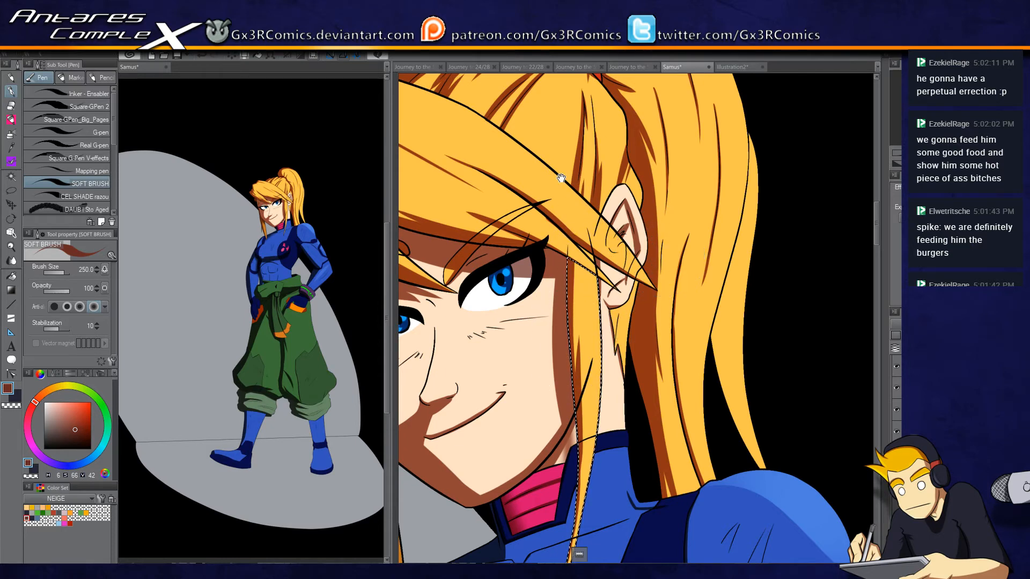
pyautogui.moveTo(561, 177); pyautogui.dragTo(595, 220)
pyautogui.hotkey('ctrl', 'd')
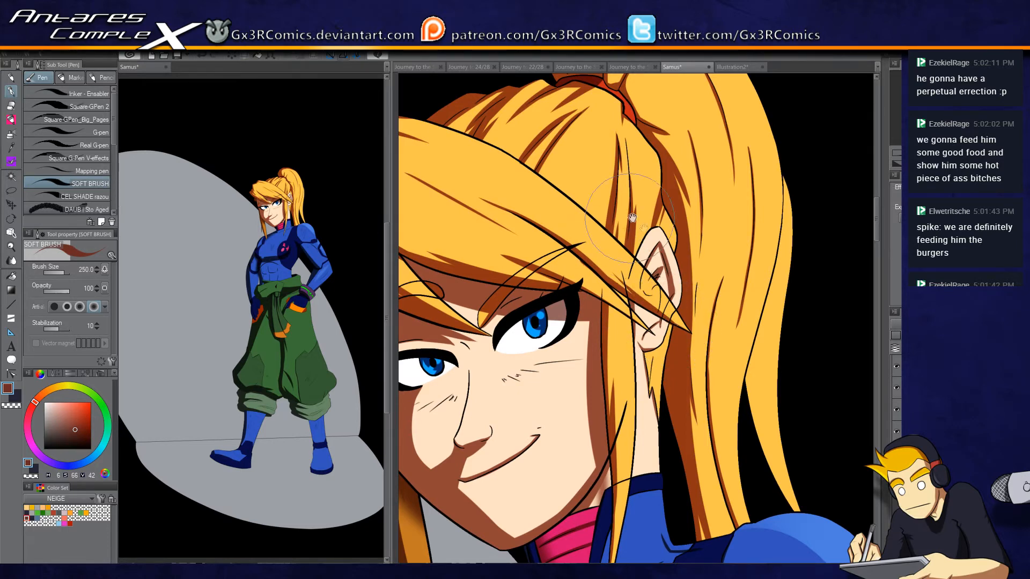
pyautogui.scroll(-3, 632, 217)
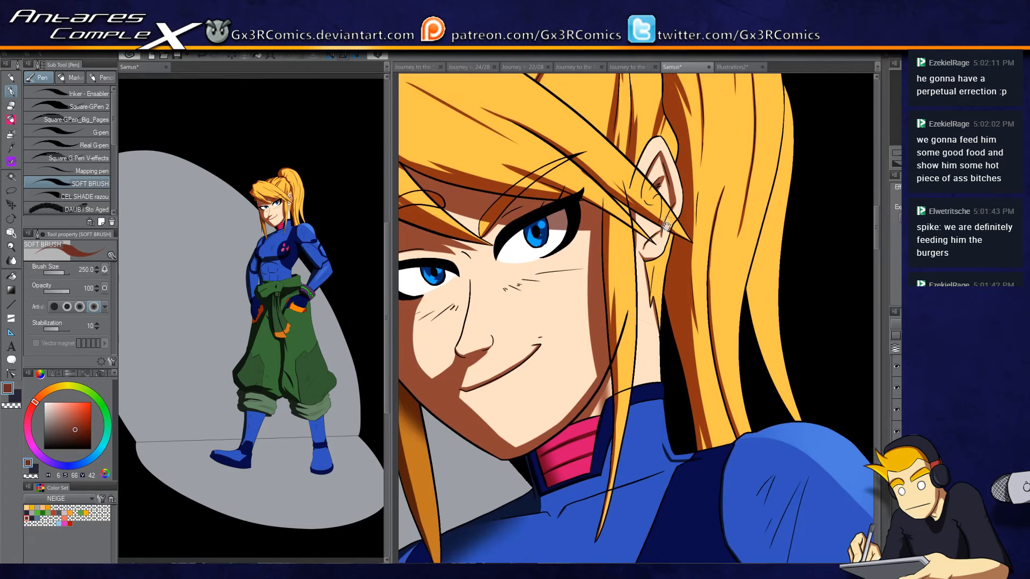
pyautogui.press('w')
pyautogui.click(652, 265)
pyautogui.press('p')
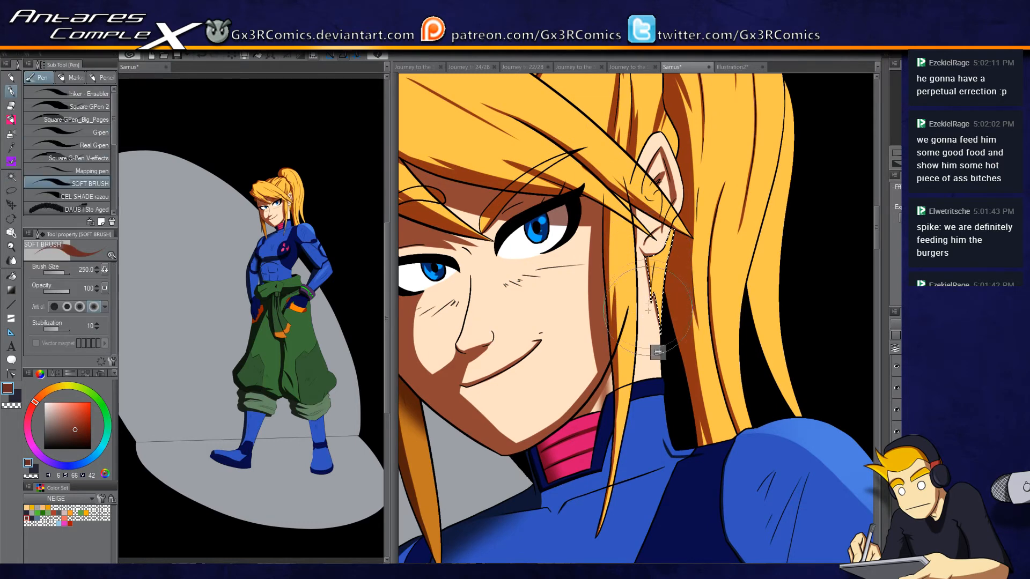
pyautogui.click(658, 352)
# Step: Extend the brown face shadow across the far cheek to the nose, rounding off the lit area below the eye
pyautogui.moveTo(457, 454); pyautogui.dragTo(561, 375)
pyautogui.scroll(3, 604, 270)
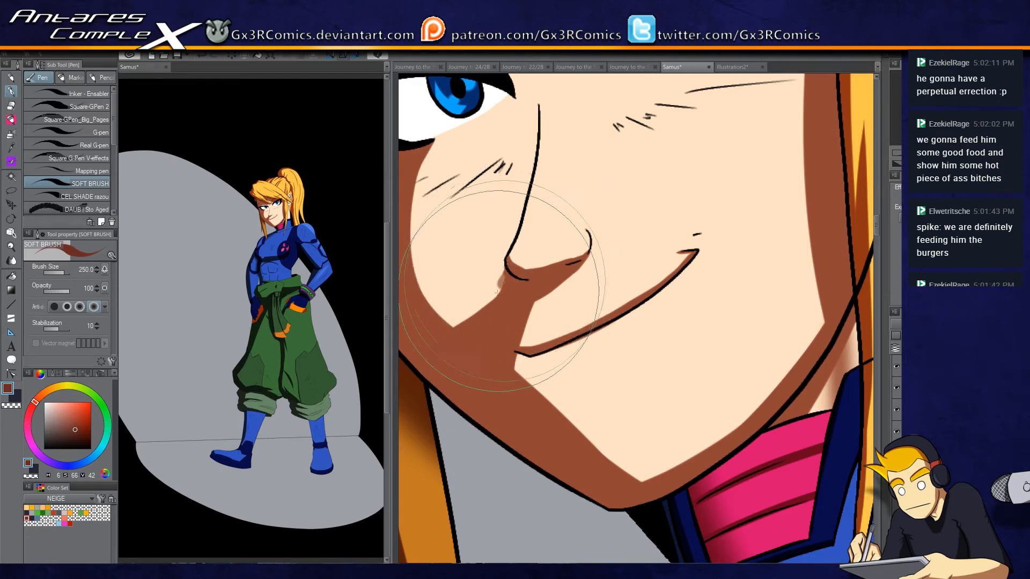
pyautogui.moveTo(432, 310)
pyautogui.mouseDown()
pyautogui.moveTo(546, 310)
pyautogui.moveTo(585, 301)
pyautogui.moveTo(596, 284)
pyautogui.moveTo(472, 257)
pyautogui.moveTo(521, 283)
pyautogui.moveTo(667, 268)
pyautogui.moveTo(655, 252)
pyautogui.moveTo(460, 248)
pyautogui.moveTo(617, 265)
pyautogui.moveTo(536, 225)
pyautogui.moveTo(521, 247)
pyautogui.moveTo(531, 301)
pyautogui.moveTo(515, 241)
pyautogui.mouseUp()
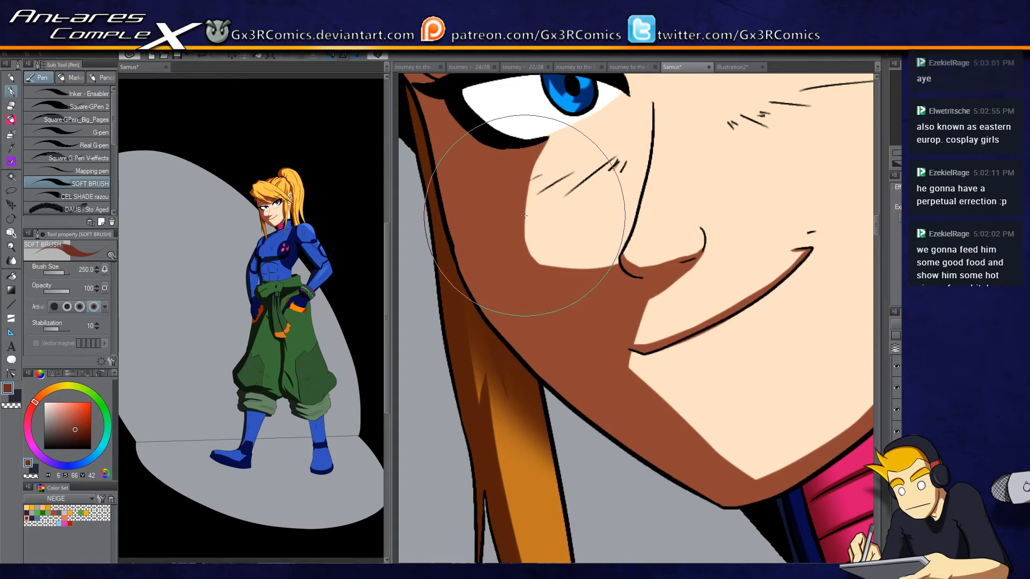
pyautogui.scroll(-3, 529, 210)
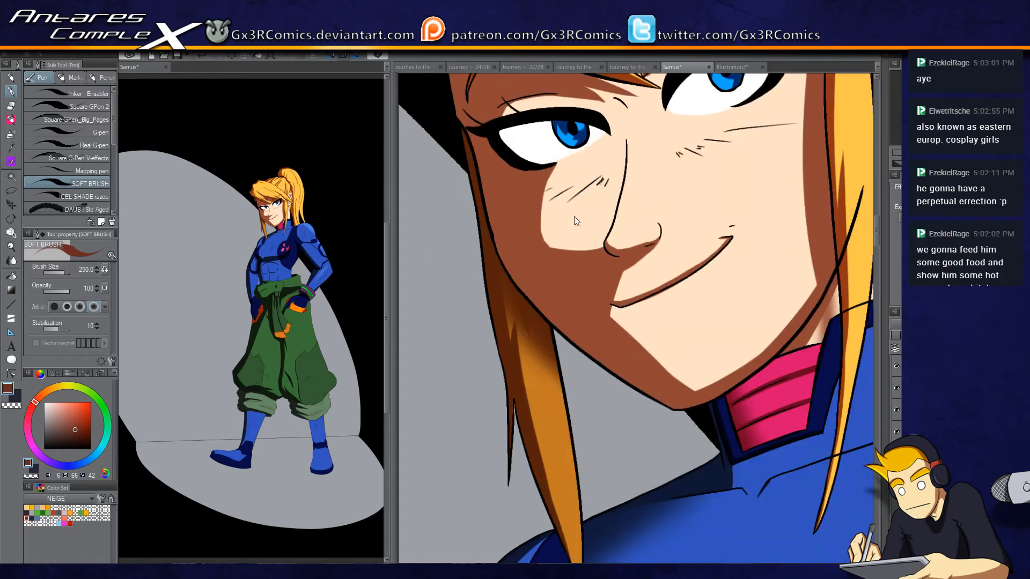
pyautogui.moveTo(658, 257); pyautogui.dragTo(677, 453)
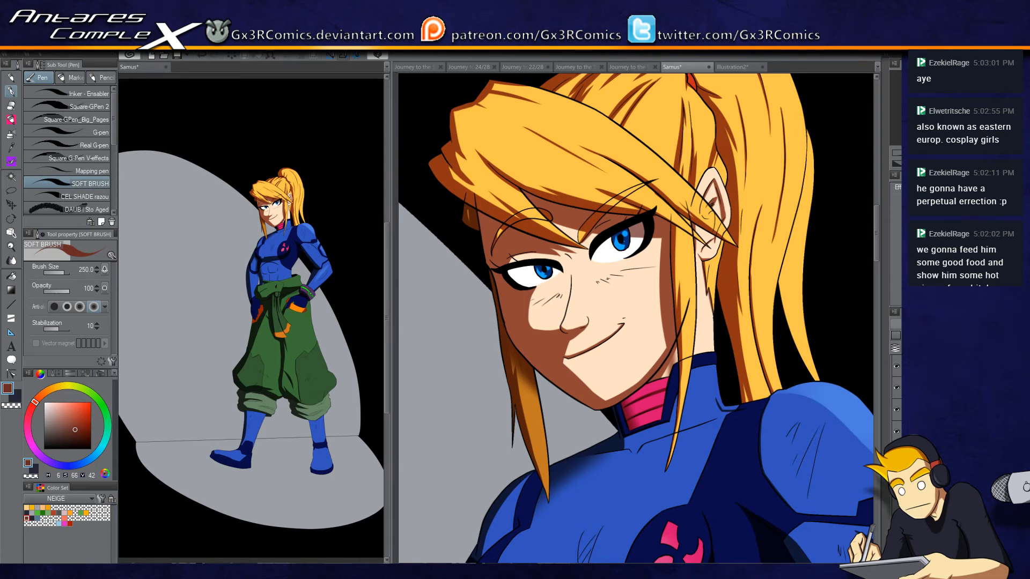
# Step: Try airbrushing soft dark blue shading over the legs with the Soft airbrush at size 1200, and undo the last stroke
pyautogui.hotkey('alt', '[')
pyautogui.moveTo(646, 465); pyautogui.dragTo(636, 276)
pyautogui.scroll(-4, 551, 424)
pyautogui.keyDown('alt'); pyautogui.click(547, 421); pyautogui.keyUp('alt')
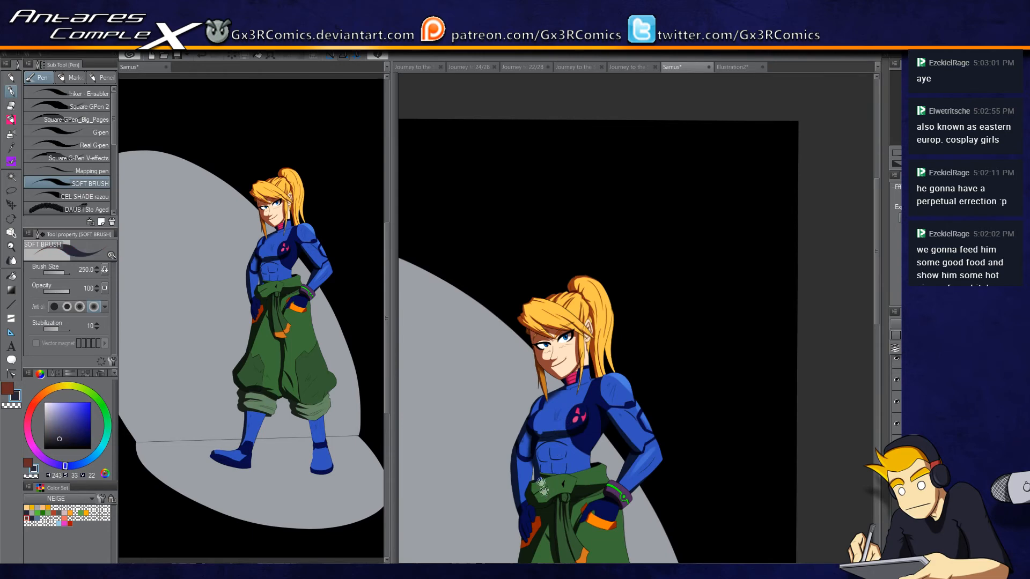
pyautogui.moveTo(547, 421); pyautogui.dragTo(606, 140)
pyautogui.press('b')
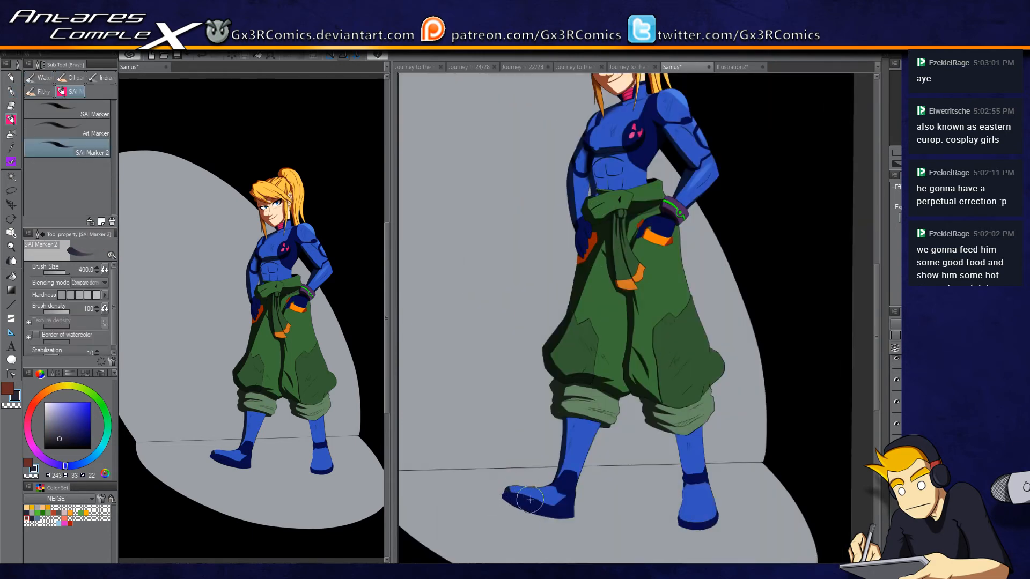
pyautogui.press('b')
pyautogui.moveTo(545, 508); pyautogui.dragTo(470, 452)
pyautogui.moveTo(482, 368); pyautogui.dragTo(548, 391)
pyautogui.press(']')
pyautogui.press(']')
pyautogui.press(']')
pyautogui.press(']')
pyautogui.moveTo(559, 494)
pyautogui.mouseDown()
pyautogui.moveTo(508, 343)
pyautogui.moveTo(564, 491)
pyautogui.moveTo(514, 388)
pyautogui.moveTo(505, 347)
pyautogui.moveTo(570, 496)
pyautogui.moveTo(518, 304)
pyautogui.mouseUp()
pyautogui.moveTo(586, 513)
pyautogui.mouseDown()
pyautogui.moveTo(535, 486)
pyautogui.moveTo(552, 473)
pyautogui.moveTo(615, 526)
pyautogui.moveTo(536, 394)
pyautogui.moveTo(540, 427)
pyautogui.moveTo(512, 301)
pyautogui.moveTo(499, 315)
pyautogui.moveTo(524, 410)
pyautogui.moveTo(514, 236)
pyautogui.mouseUp()
pyautogui.moveTo(722, 465)
pyautogui.mouseDown()
pyautogui.moveTo(727, 526)
pyautogui.moveTo(716, 520)
pyautogui.moveTo(762, 529)
pyautogui.moveTo(642, 465)
pyautogui.moveTo(718, 516)
pyautogui.mouseUp()
pyautogui.moveTo(617, 408)
pyautogui.mouseDown()
pyautogui.moveTo(629, 473)
pyautogui.moveTo(587, 299)
pyautogui.moveTo(617, 422)
pyautogui.mouseUp()
pyautogui.hotkey('ctrl', 'z')
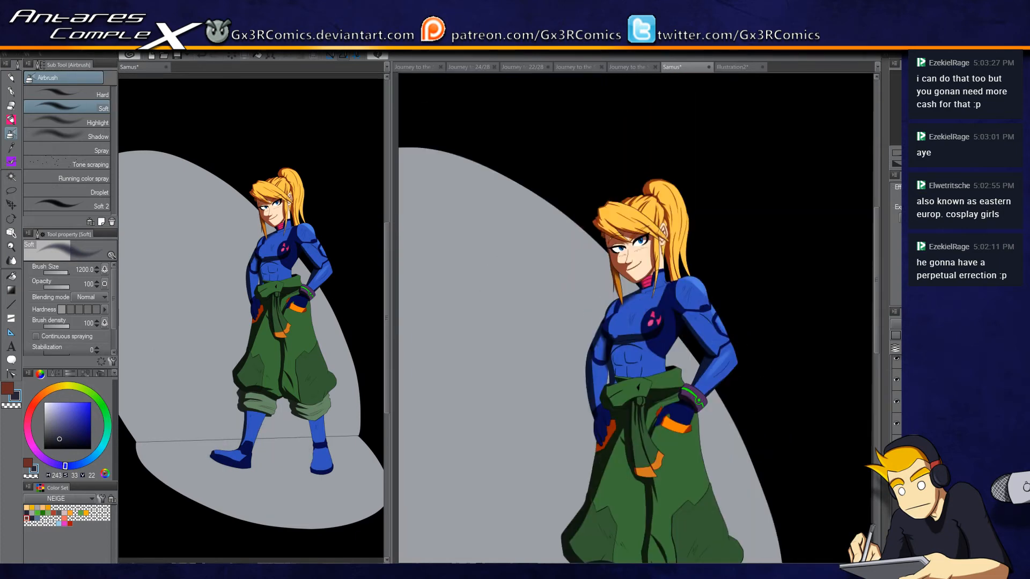
# Step: Select the front fold of the green sash tied at the waist and extend the dark shadow along its lower edge
pyautogui.scroll(8, 743, 344)
pyautogui.moveTo(697, 300); pyautogui.dragTo(677, 132)
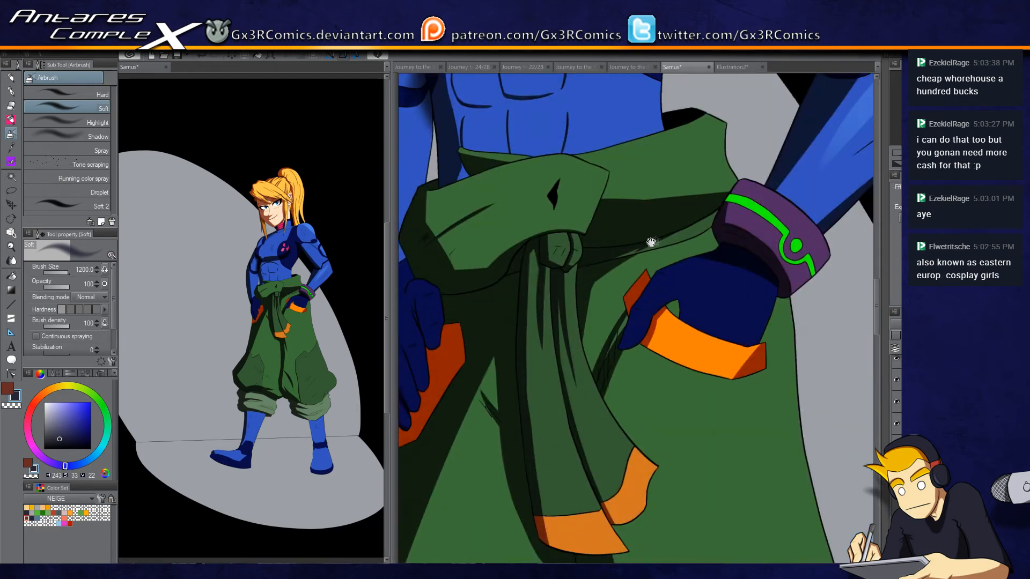
pyautogui.press('w')
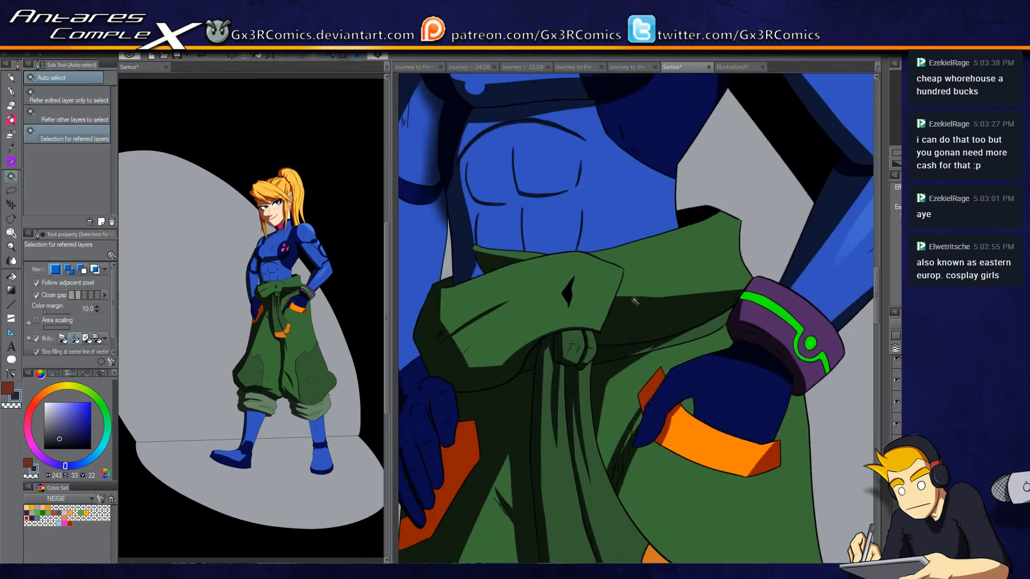
pyautogui.click(539, 303)
pyautogui.press('p')
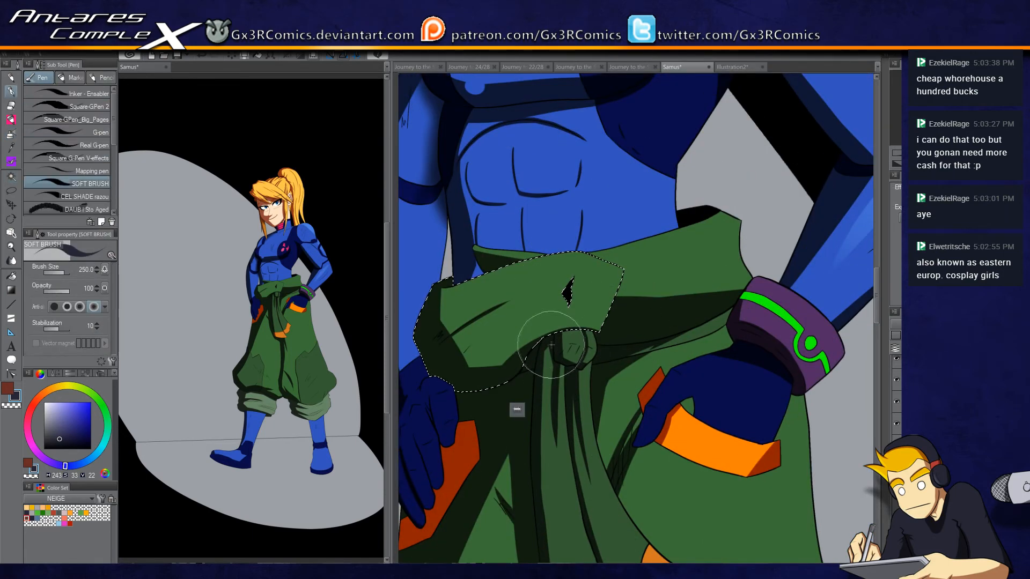
pyautogui.press(']')
pyautogui.press(']')
pyautogui.press(']')
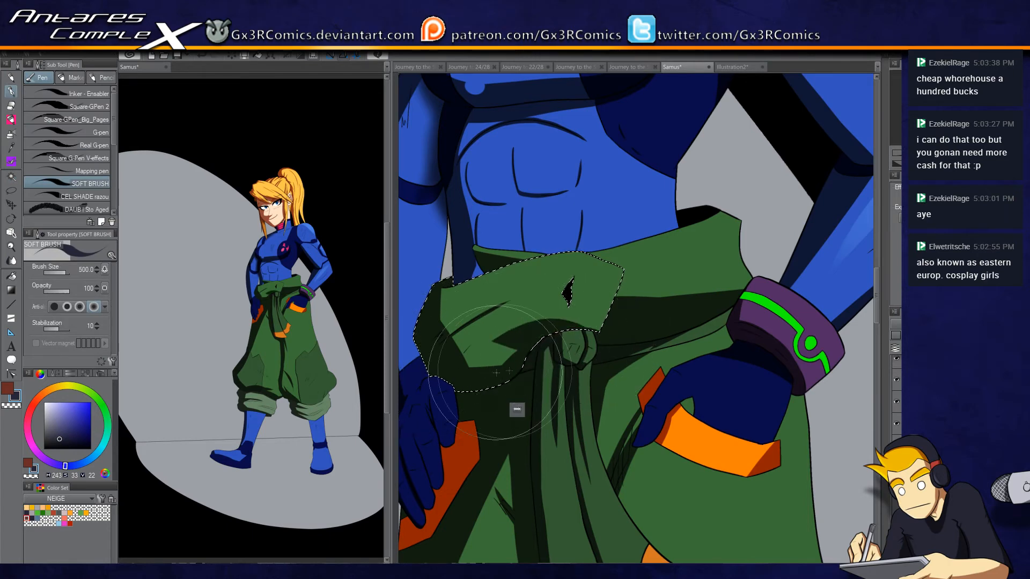
pyautogui.moveTo(541, 337); pyautogui.dragTo(572, 359)
# Step: Hatch thin diagonal shadow lines into the lit lower part of the sash's front fold at brush size 200
pyautogui.press('[')
pyautogui.press('[')
pyautogui.press('[')
pyautogui.press('[')
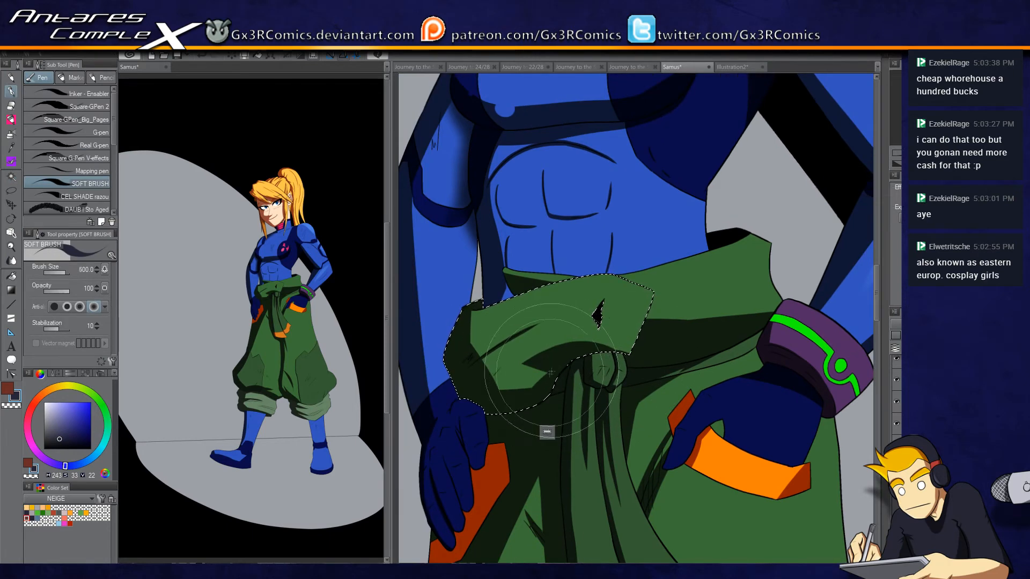
pyautogui.scroll(2, 534, 395)
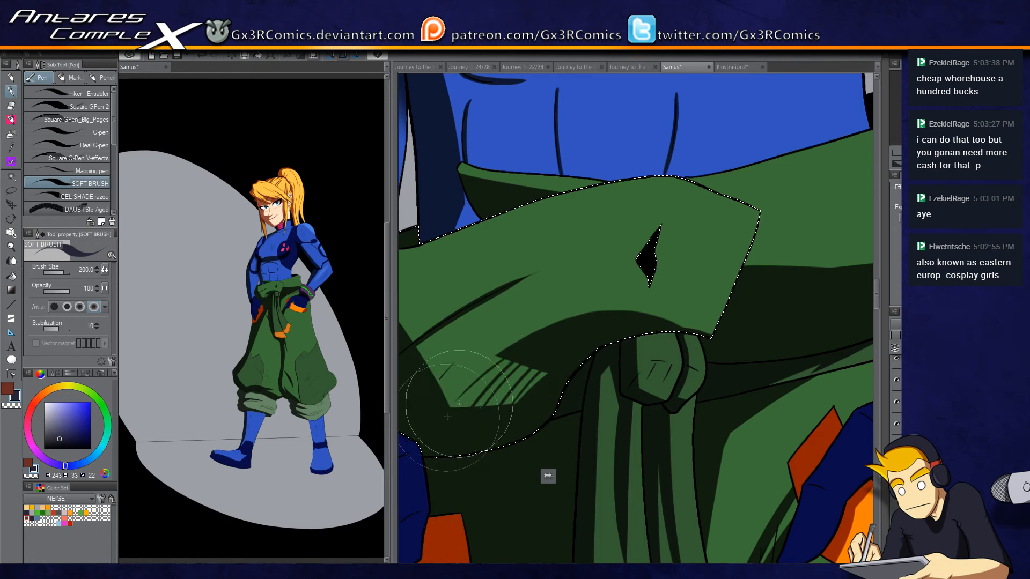
pyautogui.scroll(-3, 575, 349)
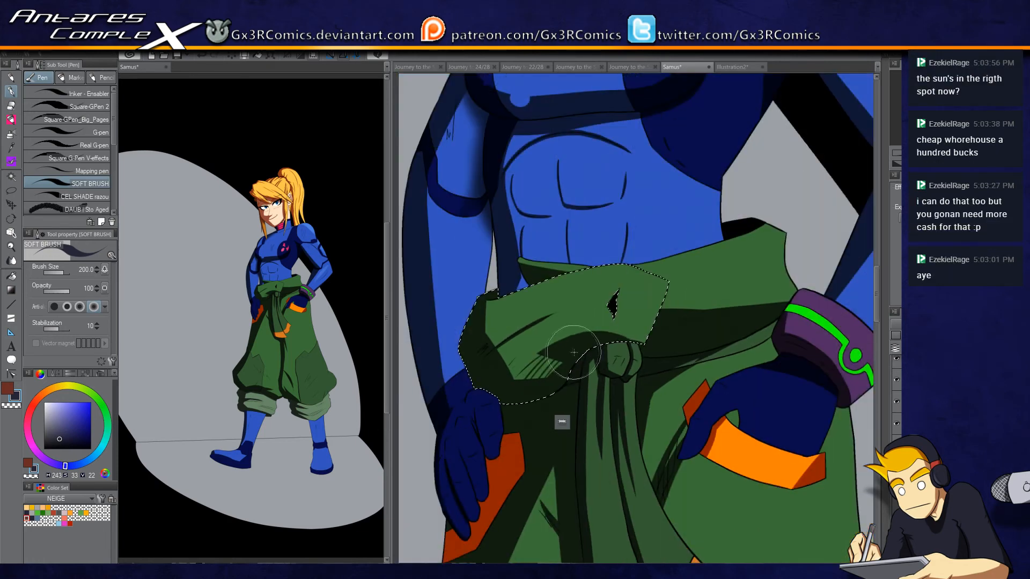
# Step: Examine the shading on the abdomen, chest, face, hair and shoulders for areas that still need work
pyautogui.moveTo(632, 301); pyautogui.dragTo(623, 344)
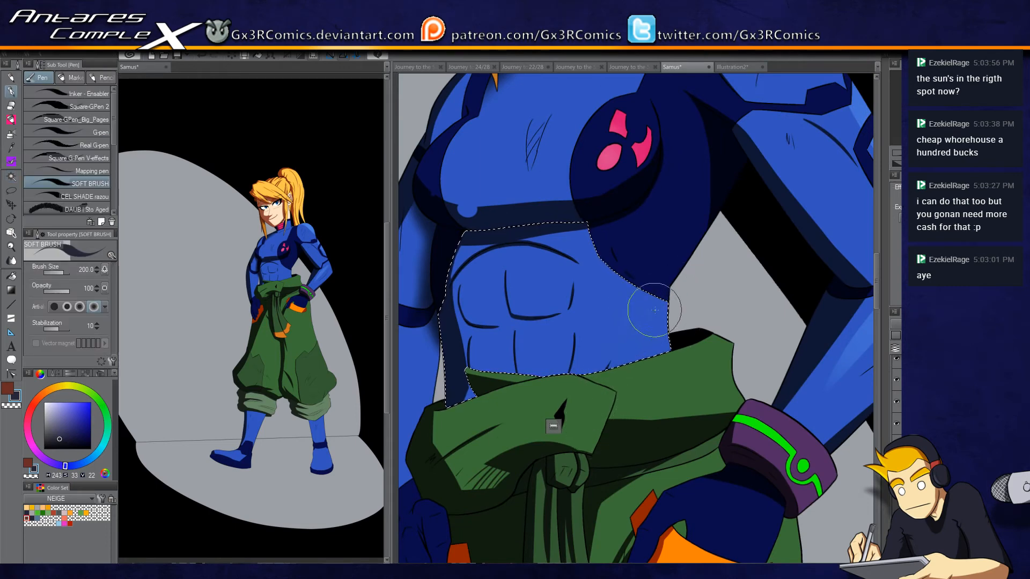
pyautogui.moveTo(657, 294); pyautogui.dragTo(618, 465)
pyautogui.moveTo(586, 300); pyautogui.dragTo(586, 463)
pyautogui.moveTo(513, 354); pyautogui.dragTo(549, 440)
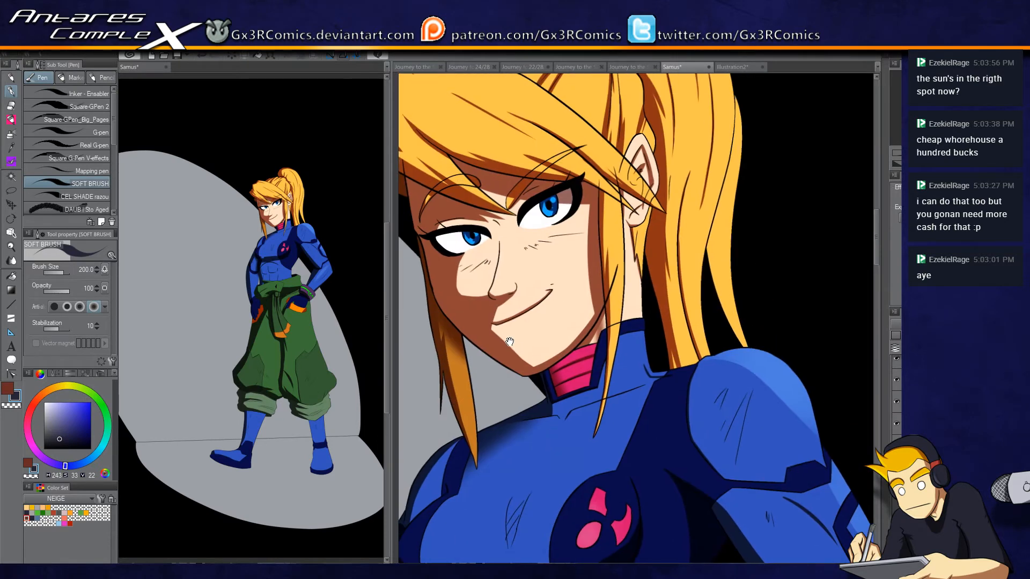
pyautogui.moveTo(533, 372); pyautogui.dragTo(564, 414)
pyautogui.moveTo(602, 370); pyautogui.dragTo(558, 437)
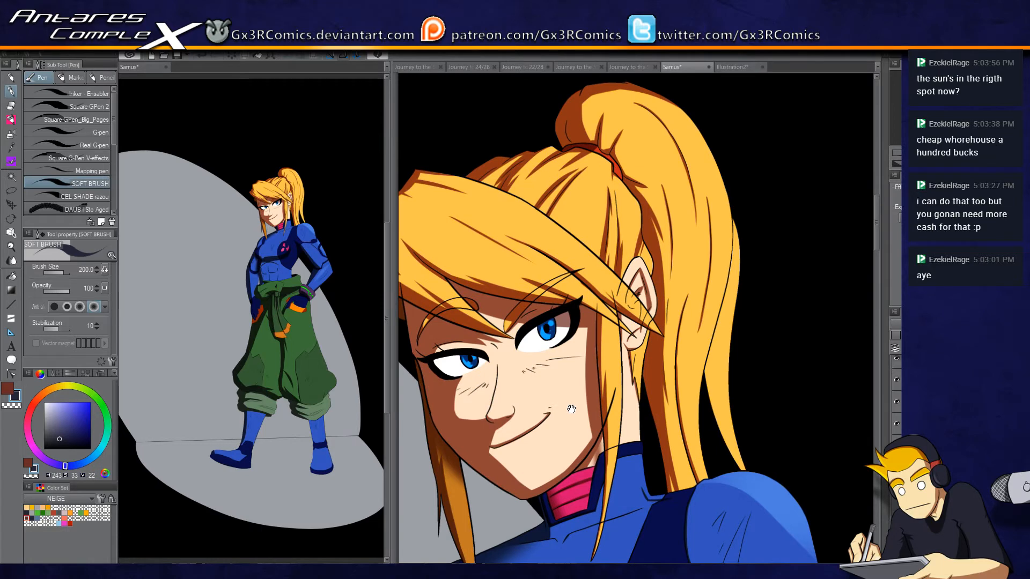
pyautogui.moveTo(547, 413); pyautogui.dragTo(541, 332)
pyautogui.moveTo(659, 490); pyautogui.dragTo(610, 383)
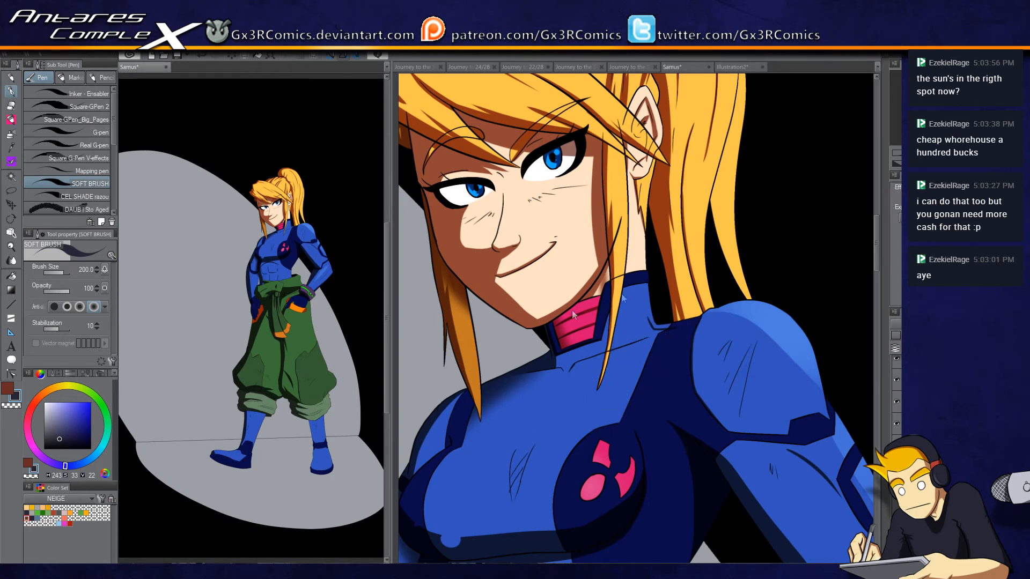
pyautogui.click(653, 318)
pyautogui.moveTo(637, 451); pyautogui.dragTo(657, 105)
pyautogui.moveTo(605, 437); pyautogui.dragTo(582, 121)
pyautogui.scroll(-5, 570, 404)
# Step: Select the straight leg's trouser front and widen the dark shadow along its inner seam at brush size 400
pyautogui.press('w')
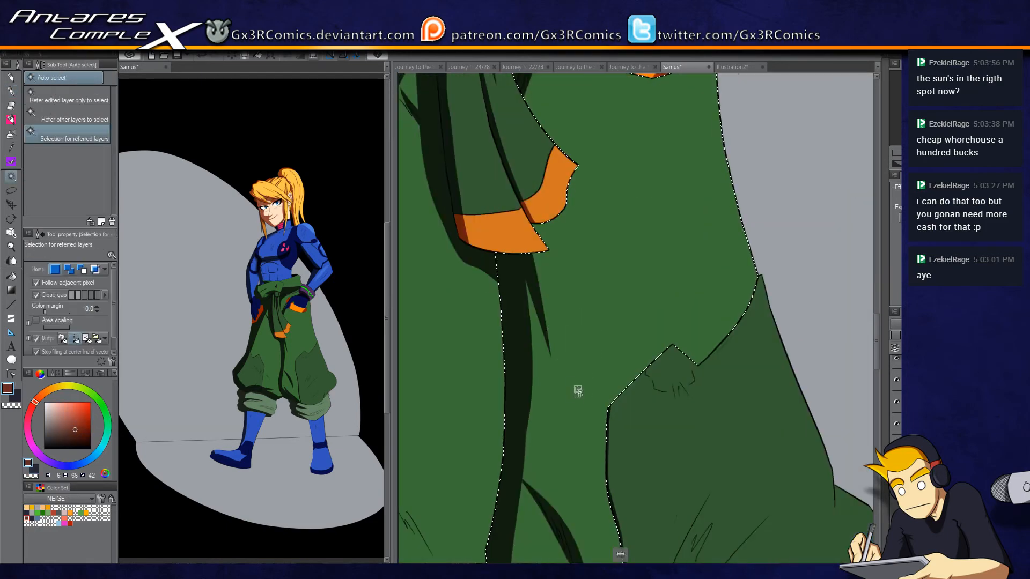
pyautogui.click(559, 349)
pyautogui.press('p')
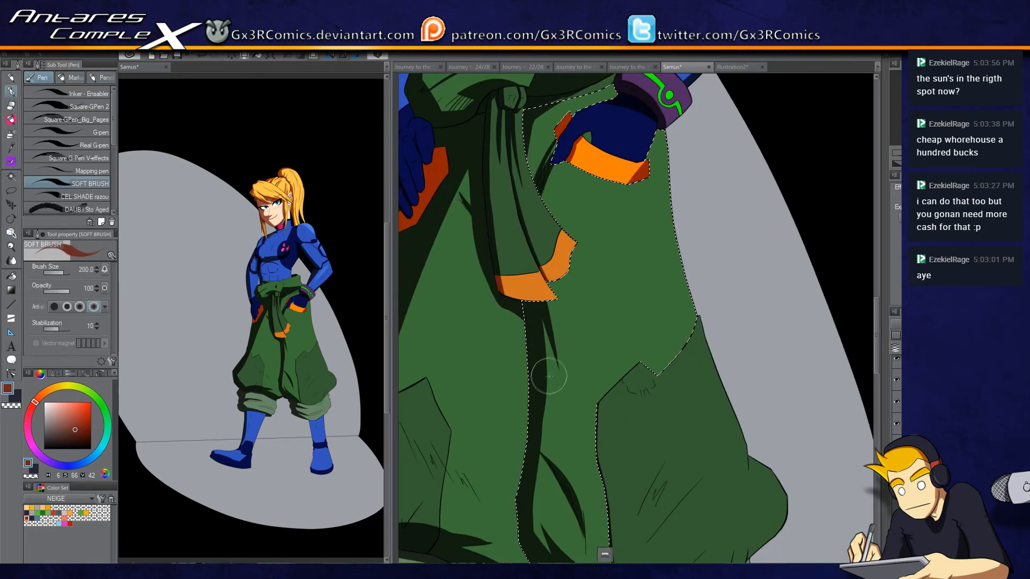
pyautogui.press('x')
pyautogui.scroll(-4, 563, 349)
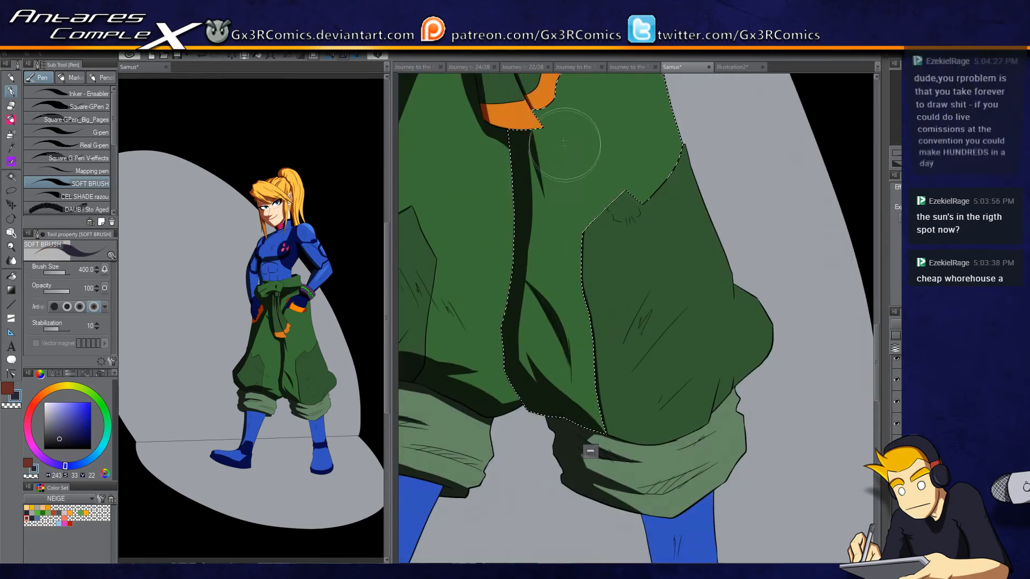
pyautogui.moveTo(521, 161); pyautogui.dragTo(531, 387)
pyautogui.moveTo(515, 343); pyautogui.dragTo(536, 408)
# Step: Add the straight leg's knee patch to the selection and carry the dark hem shadow across the patch's lower edge
pyautogui.press('w')
pyautogui.keyDown('shift'); pyautogui.click(623, 437); pyautogui.keyUp('shift')
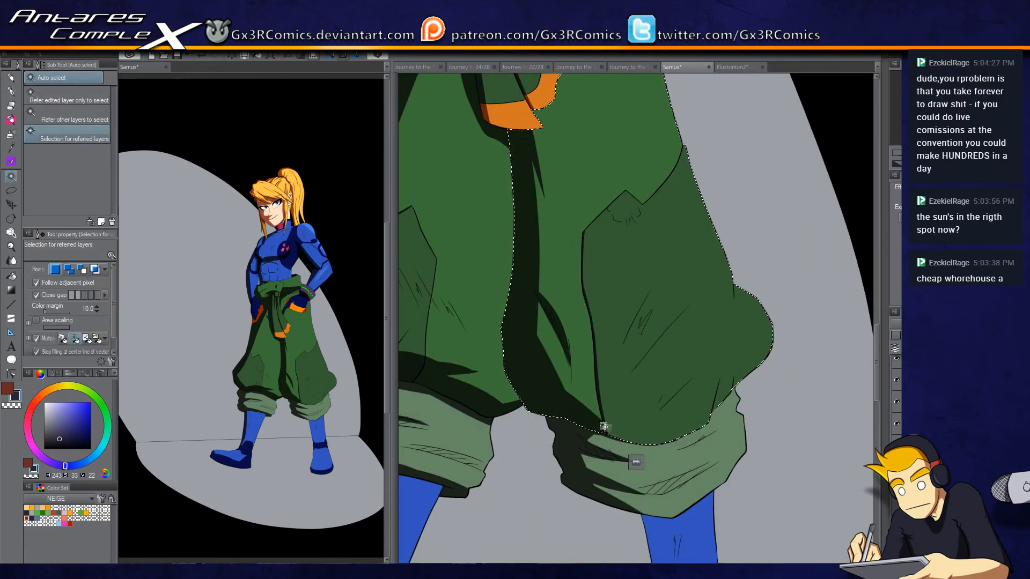
pyautogui.press('p')
pyautogui.moveTo(579, 417); pyautogui.dragTo(644, 433)
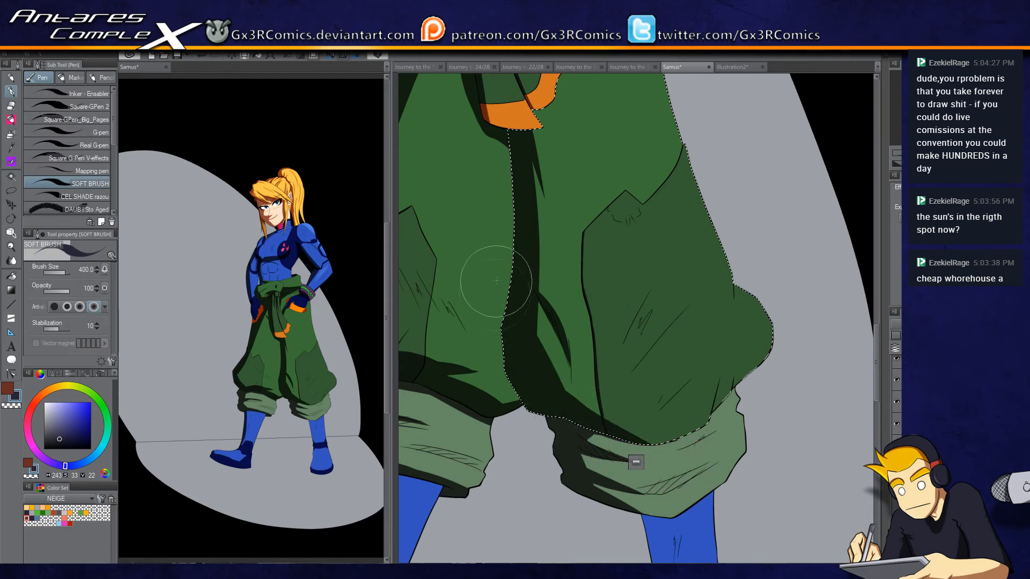
pyautogui.moveTo(558, 392); pyautogui.dragTo(645, 433)
# Step: Paint a pointed fold shadow below the sash's orange tip and extend the hem shadow to the leg's outer edge
pyautogui.moveTo(494, 276)
pyautogui.mouseDown()
pyautogui.moveTo(587, 402)
pyautogui.moveTo(545, 368)
pyautogui.moveTo(535, 242)
pyautogui.mouseUp()
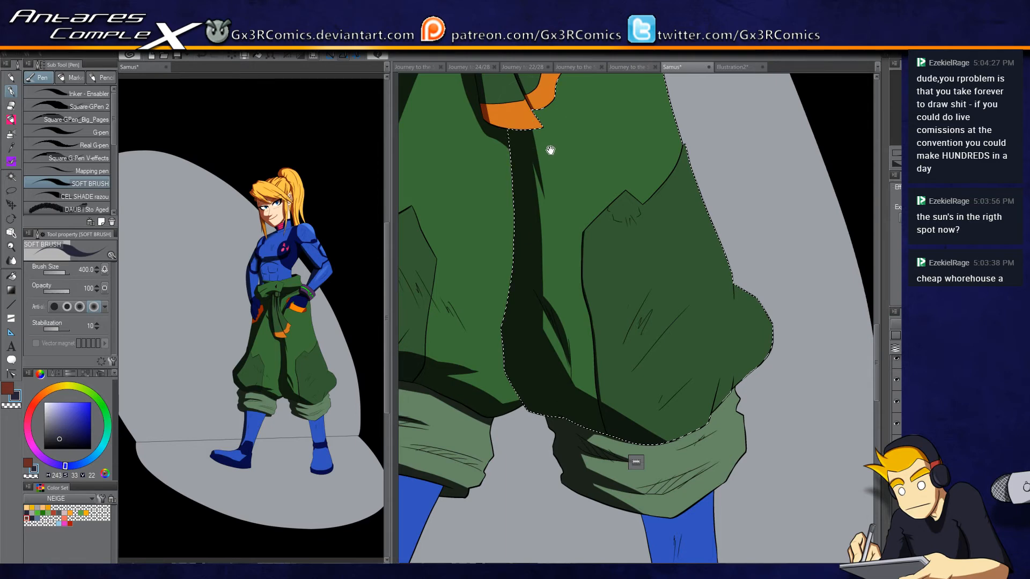
pyautogui.moveTo(549, 150); pyautogui.dragTo(555, 252)
pyautogui.moveTo(541, 211); pyautogui.dragTo(580, 323)
pyautogui.moveTo(548, 274)
pyautogui.mouseDown()
pyautogui.moveTo(558, 463)
pyautogui.moveTo(551, 264)
pyautogui.moveTo(586, 533)
pyautogui.moveTo(727, 490)
pyautogui.moveTo(731, 432)
pyautogui.moveTo(724, 494)
pyautogui.moveTo(742, 483)
pyautogui.moveTo(726, 494)
pyautogui.moveTo(738, 472)
pyautogui.moveTo(725, 491)
pyautogui.moveTo(736, 489)
pyautogui.mouseUp()
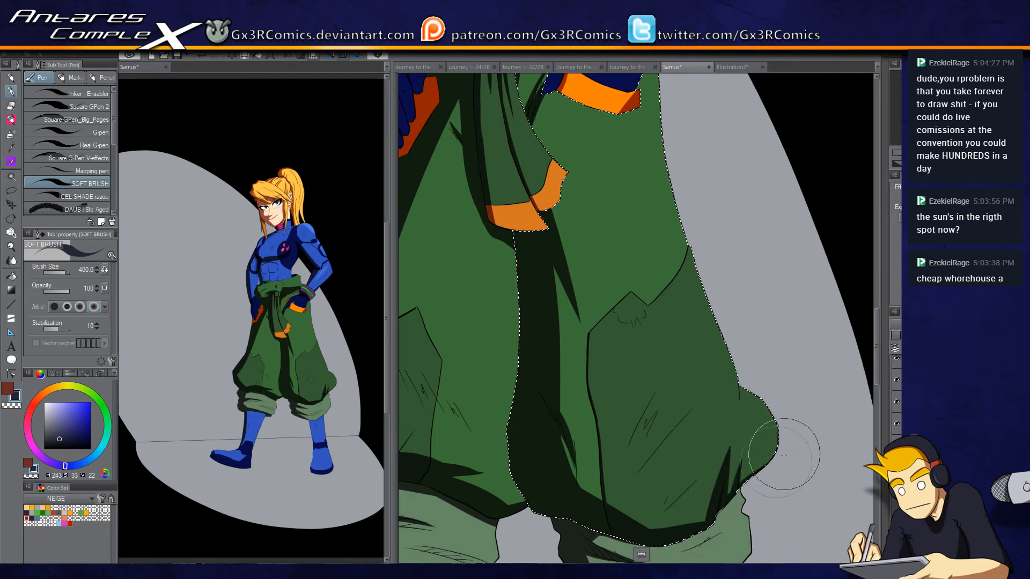
# Step: Paint a tapering fold shadow from the orange pocket trim to the sash end, trim it with transparent colour, and deselect
pyautogui.moveTo(670, 217); pyautogui.dragTo(625, 377)
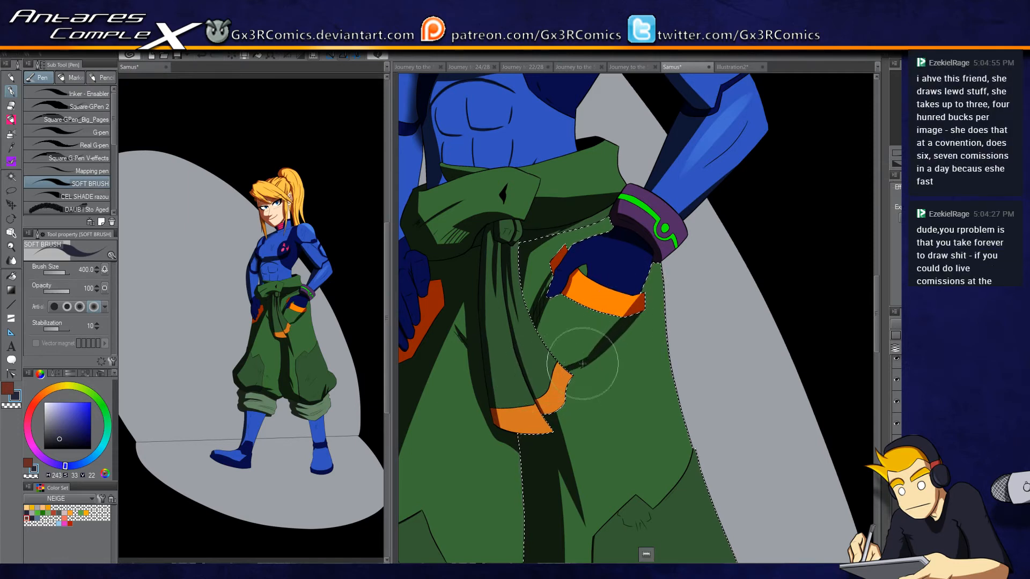
pyautogui.press('c')
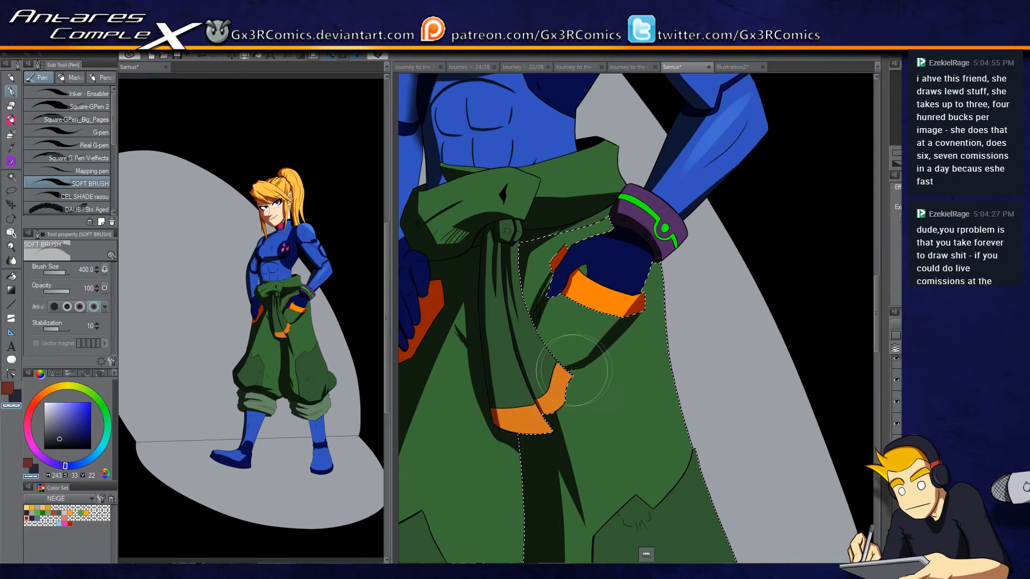
pyautogui.press('c')
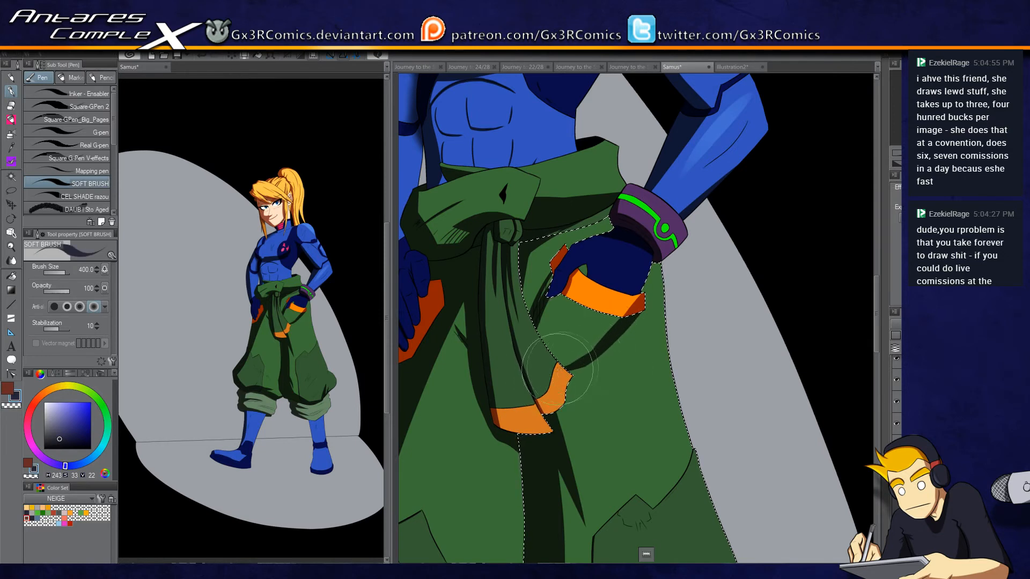
pyautogui.moveTo(503, 324); pyautogui.dragTo(578, 260)
pyautogui.hotkey('ctrl', 'd')
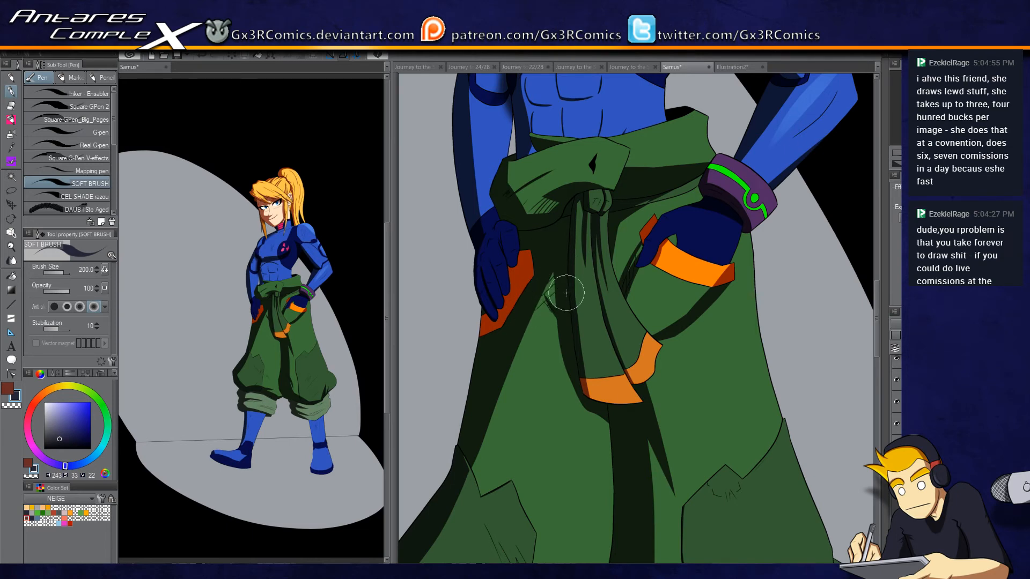
# Step: Hatch parallel diagonal shadow lines from the dark edge into the other leg's knee patch, redoing unsatisfactory strokes
pyautogui.moveTo(557, 404); pyautogui.dragTo(588, 330)
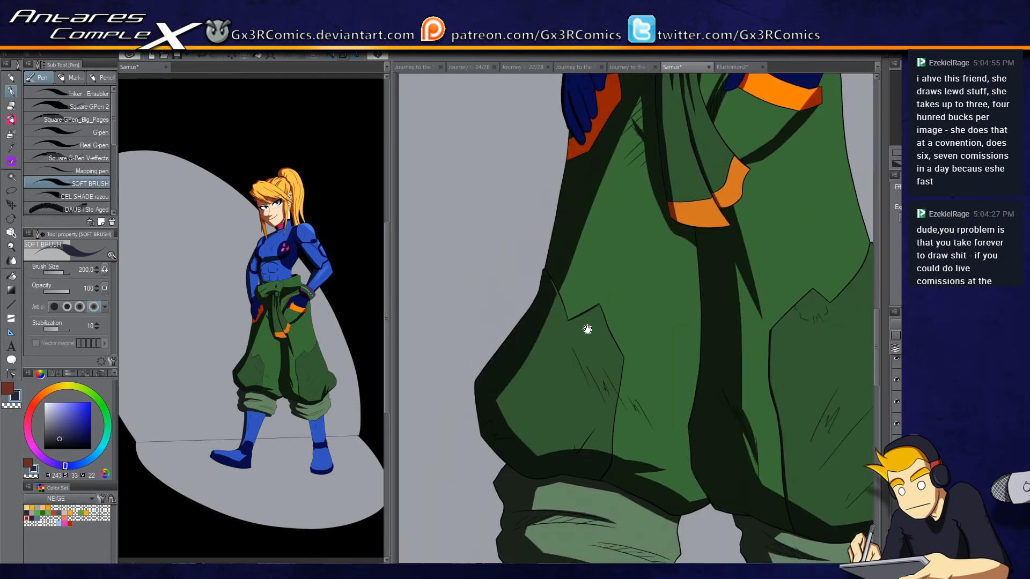
pyautogui.moveTo(498, 408)
pyautogui.mouseDown()
pyautogui.moveTo(548, 345)
pyautogui.moveTo(497, 400)
pyautogui.moveTo(509, 422)
pyautogui.moveTo(501, 381)
pyautogui.moveTo(517, 454)
pyautogui.moveTo(503, 351)
pyautogui.moveTo(526, 476)
pyautogui.moveTo(516, 402)
pyautogui.moveTo(497, 412)
pyautogui.moveTo(555, 444)
pyautogui.mouseUp()
pyautogui.scroll(2, 554, 390)
pyautogui.moveTo(568, 505)
pyautogui.mouseDown()
pyautogui.moveTo(630, 306)
pyautogui.moveTo(650, 306)
pyautogui.moveTo(712, 266)
pyautogui.mouseUp()
pyautogui.moveTo(591, 322)
pyautogui.mouseDown()
pyautogui.moveTo(681, 253)
pyautogui.moveTo(641, 256)
pyautogui.mouseUp()
pyautogui.moveTo(558, 292)
pyautogui.mouseDown()
pyautogui.moveTo(662, 202)
pyautogui.moveTo(652, 188)
pyautogui.mouseUp()
pyautogui.hotkey('ctrl', 'z')
pyautogui.moveTo(536, 285); pyautogui.dragTo(630, 202)
pyautogui.hotkey('ctrl', 'z')
pyautogui.moveTo(528, 242); pyautogui.dragTo(622, 169)
pyautogui.moveTo(526, 216); pyautogui.dragTo(603, 152)
pyautogui.moveTo(539, 263); pyautogui.dragTo(644, 188)
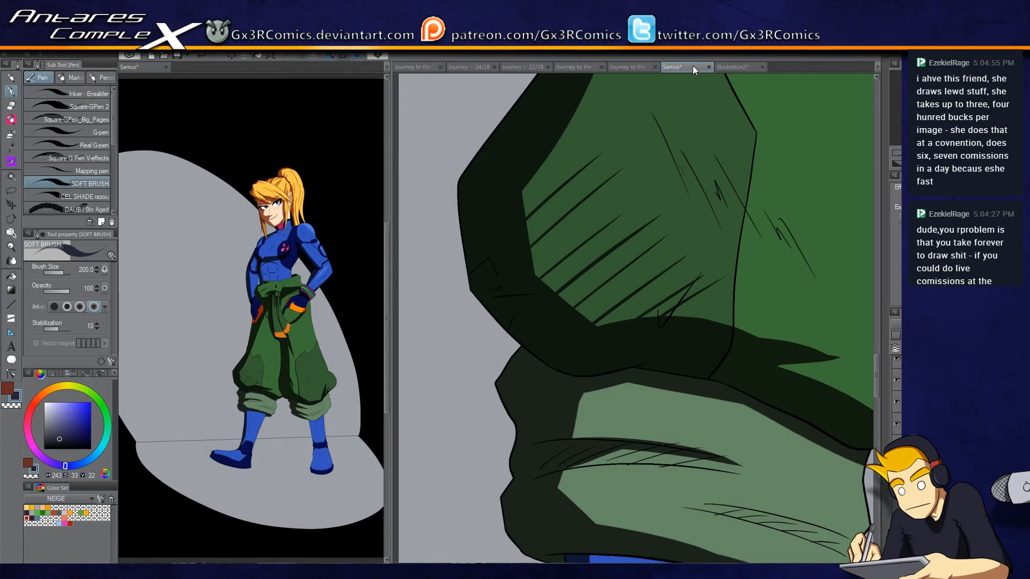
# Step: Select the gloved hand in the pocket and paint a dark shadow along its thumb
pyautogui.moveTo(616, 224)
pyautogui.mouseDown()
pyautogui.moveTo(538, 440)
pyautogui.moveTo(544, 461)
pyautogui.mouseUp()
pyautogui.moveTo(564, 265); pyautogui.dragTo(585, 319)
pyautogui.moveTo(643, 248); pyautogui.dragTo(612, 341)
pyautogui.press('w')
pyautogui.click(651, 309)
pyautogui.scroll(2, 648, 312)
pyautogui.scroll(1, 649, 315)
pyautogui.press('p')
pyautogui.moveTo(558, 290); pyautogui.dragTo(525, 375)
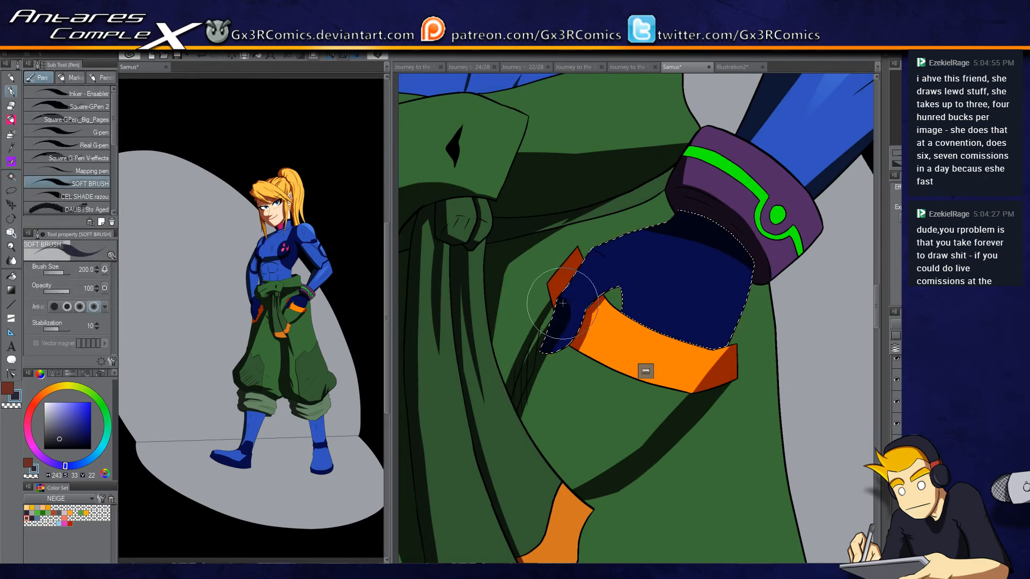
pyautogui.press('c')
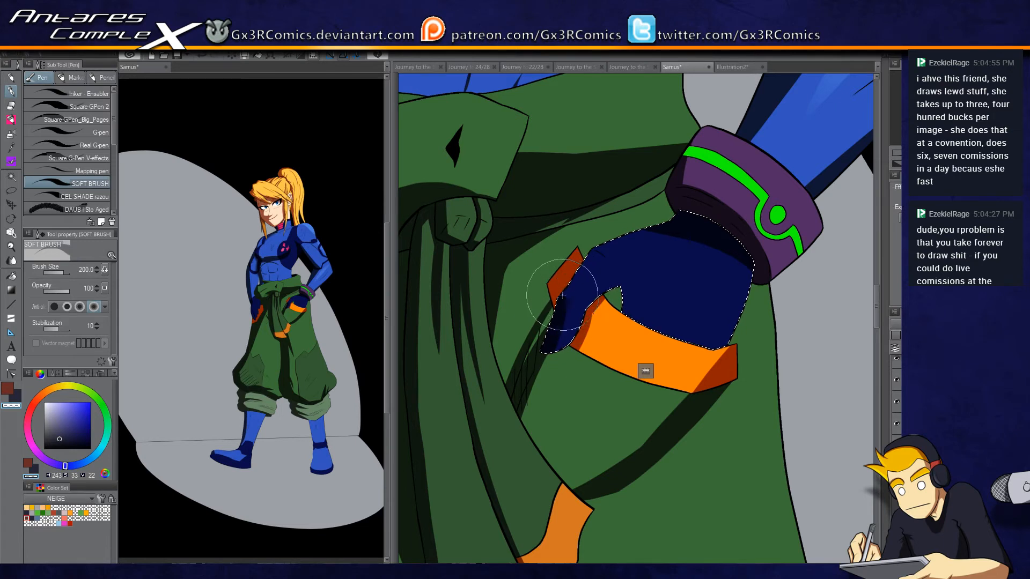
pyautogui.press('c')
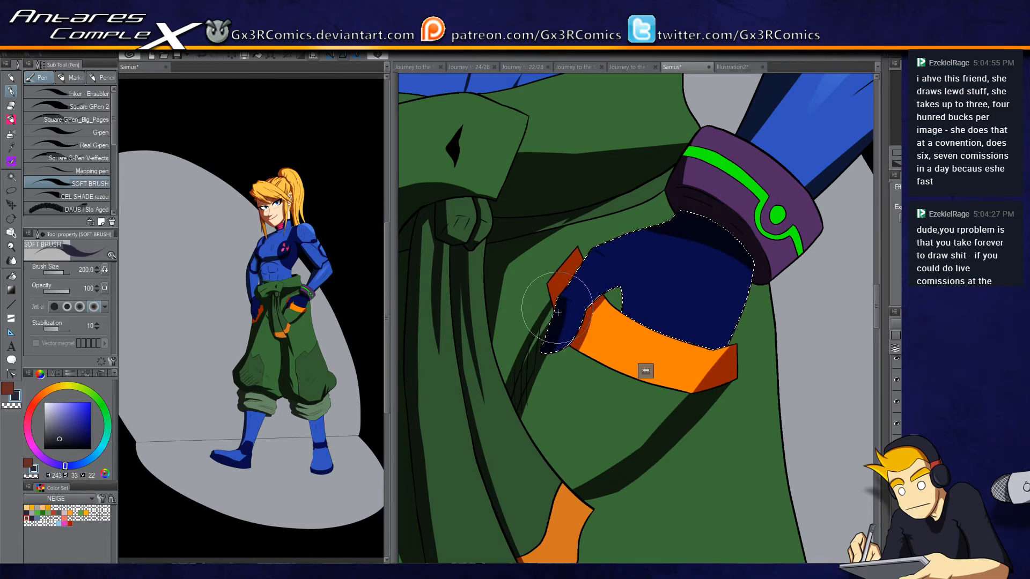
# Step: Add a curved shadow around the gap between thumb and palm, trim the thumb shadow with transparent colour, and deselect
pyautogui.moveTo(618, 293)
pyautogui.mouseDown()
pyautogui.moveTo(618, 363)
pyautogui.moveTo(613, 290)
pyautogui.moveTo(627, 369)
pyautogui.moveTo(637, 284)
pyautogui.mouseUp()
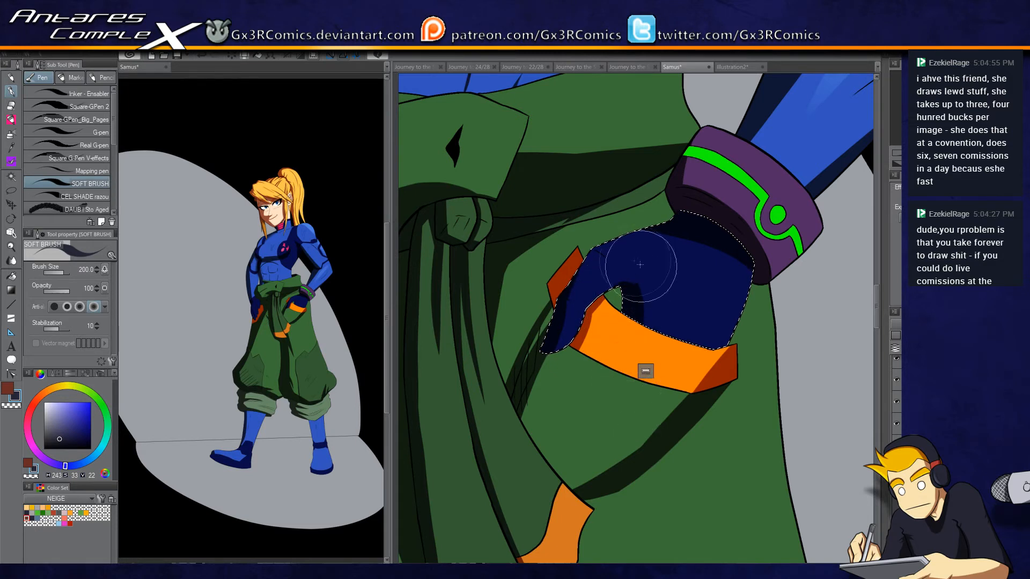
pyautogui.press('c')
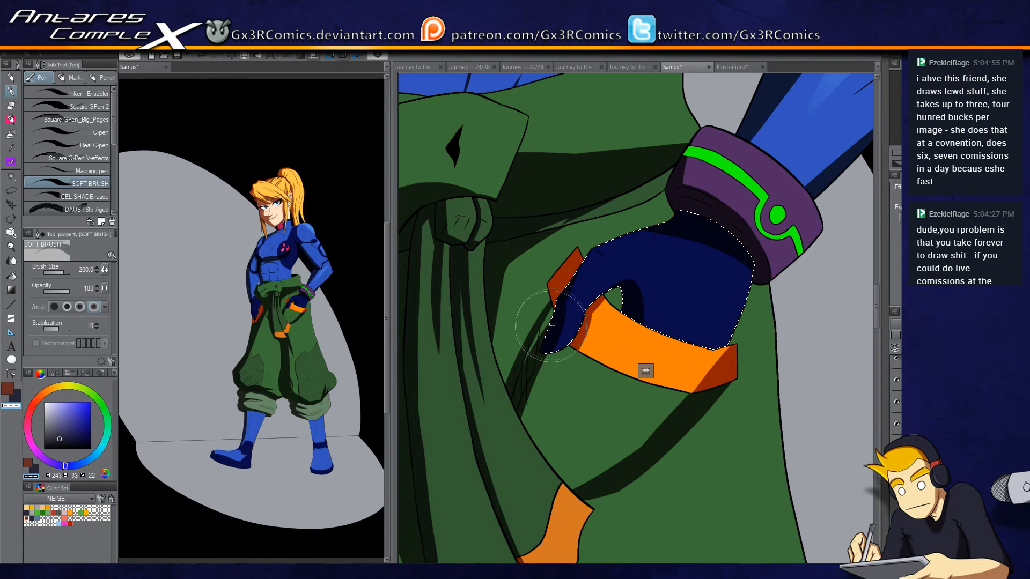
pyautogui.press('c')
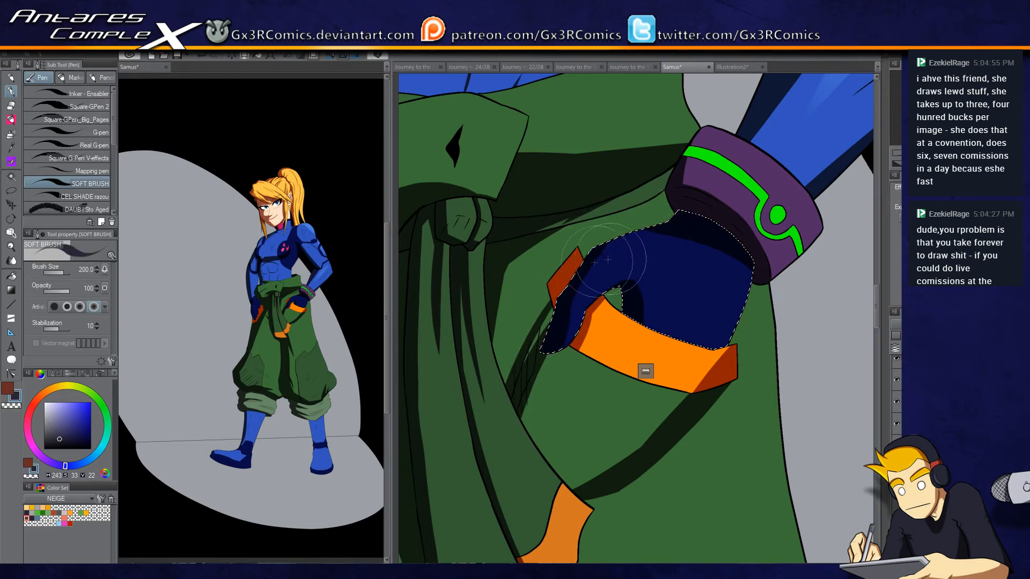
pyautogui.moveTo(693, 231); pyautogui.dragTo(605, 332)
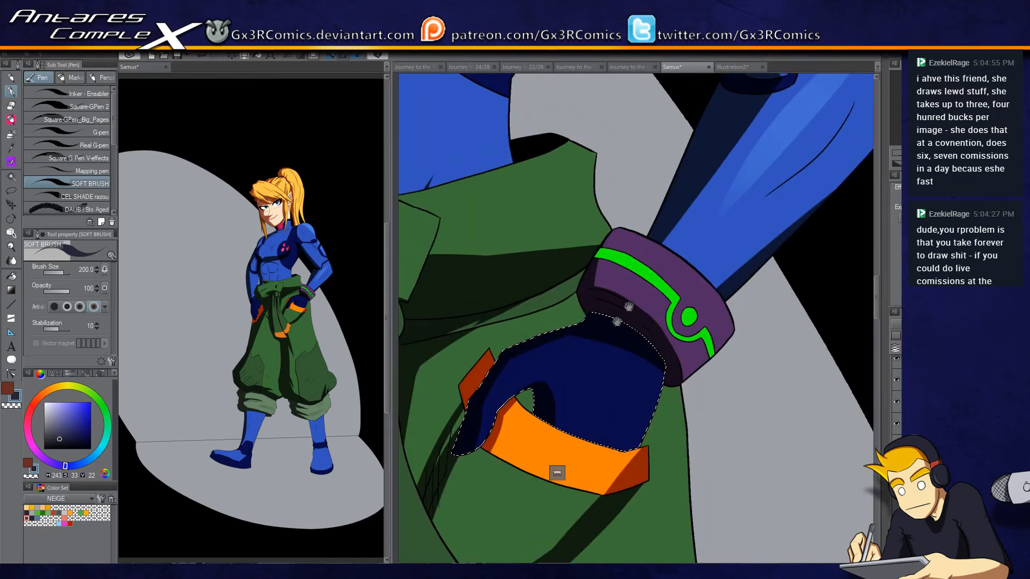
pyautogui.hotkey('ctrl', 'd')
# Step: Select the bracelet's green stripe and mix a pale green of saturation 25 from its sampled colour for the airbrush
pyautogui.press('w')
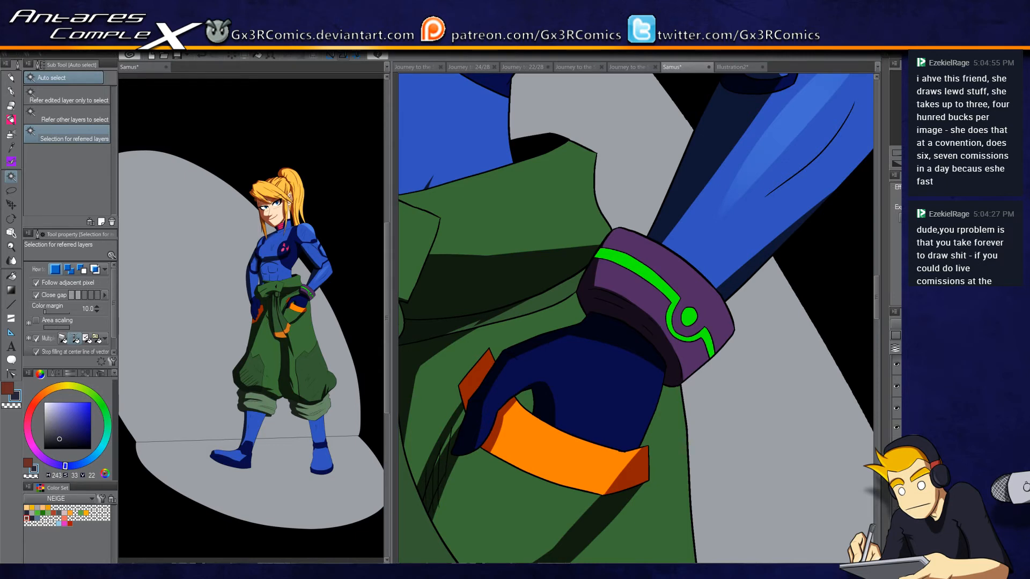
pyautogui.press('i')
pyautogui.click(655, 277)
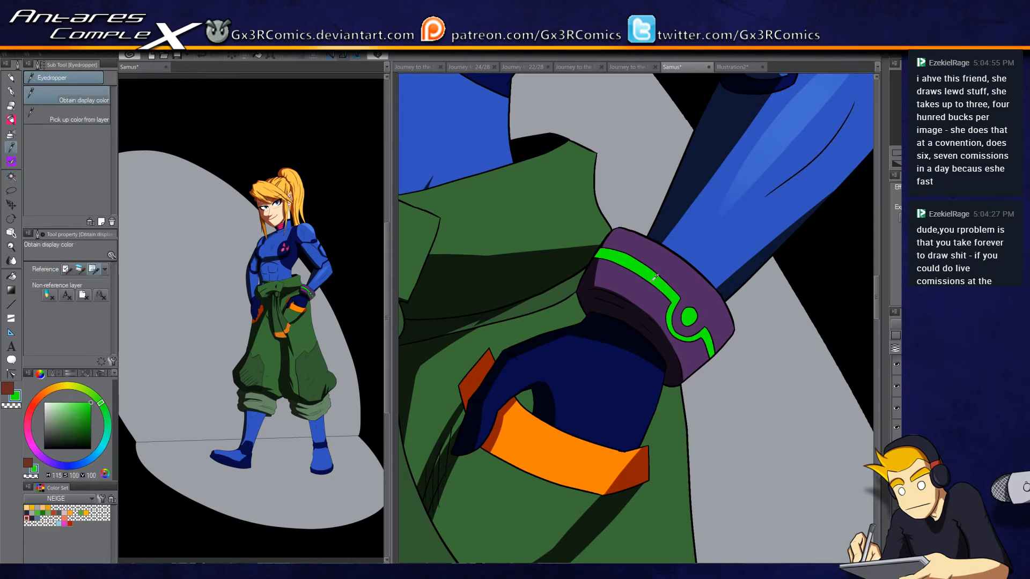
pyautogui.press('w')
pyautogui.click(676, 301)
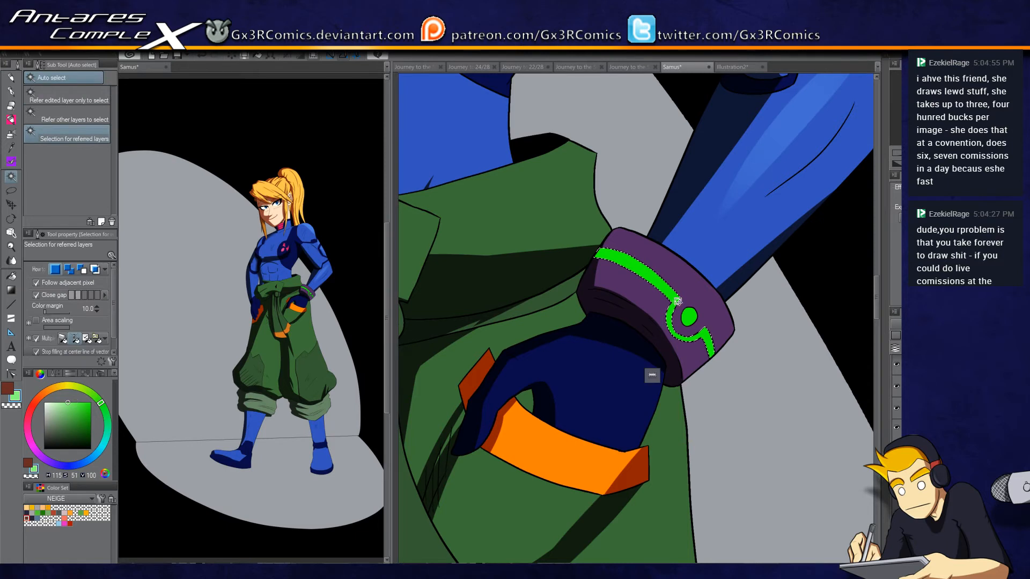
pyautogui.press('b')
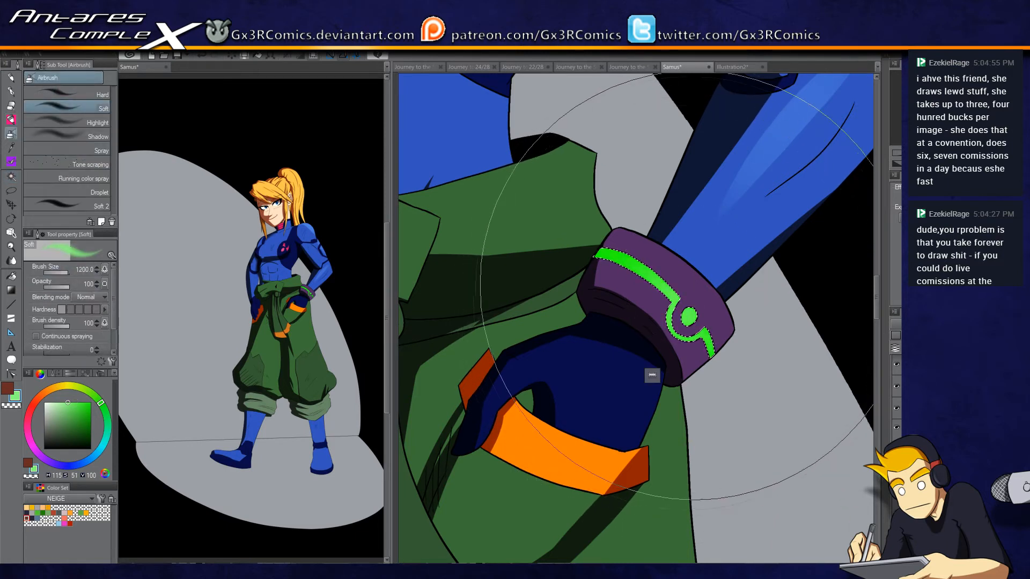
pyautogui.click(56, 402)
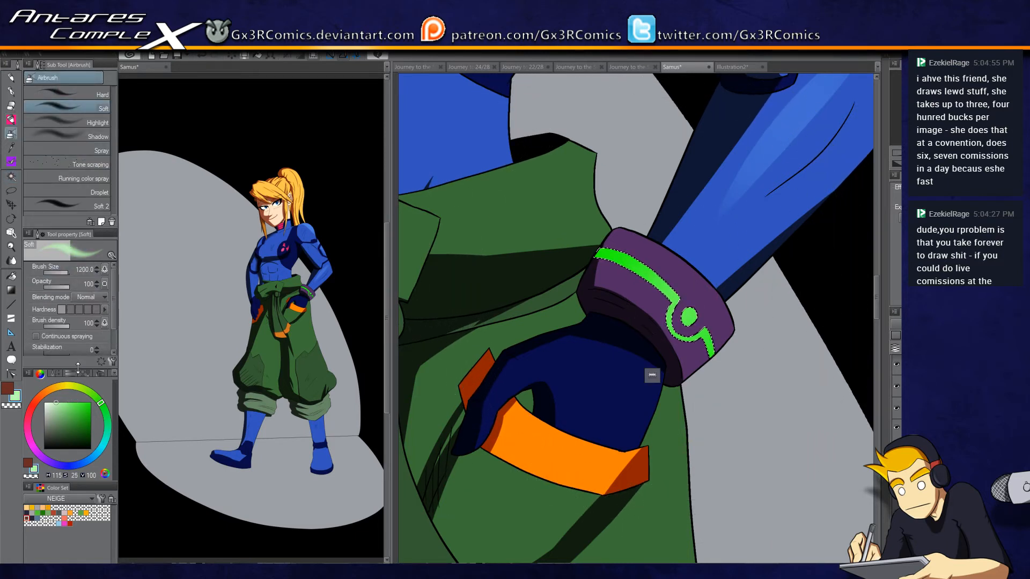
# Step: Reduce the Soft airbrush to size 500 and spray a pale glow over the stripe's middle and its circle
pyautogui.press('[')
pyautogui.press('[')
pyautogui.press('[')
pyautogui.press('[')
pyautogui.press('[')
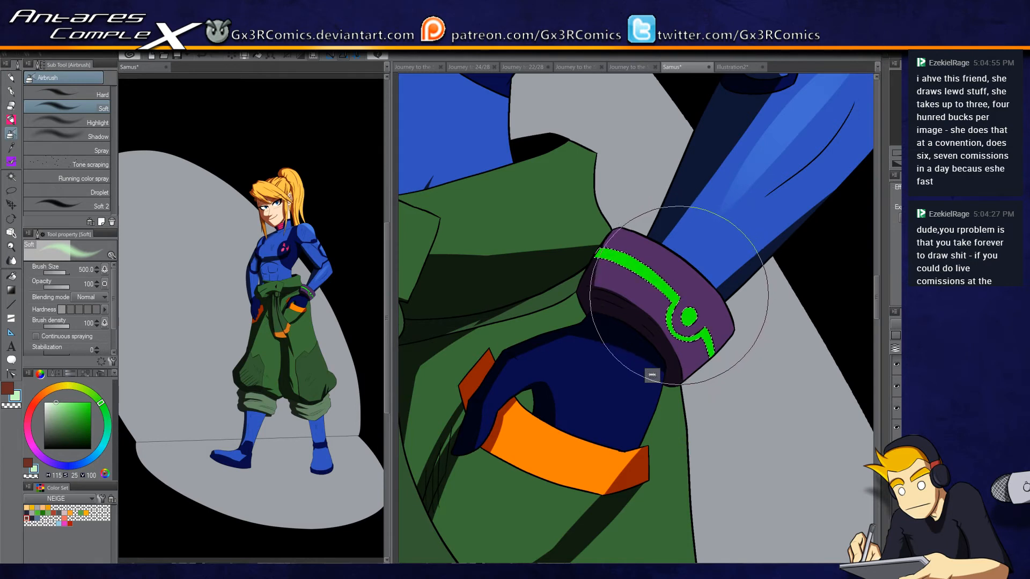
pyautogui.moveTo(683, 279); pyautogui.dragTo(645, 302)
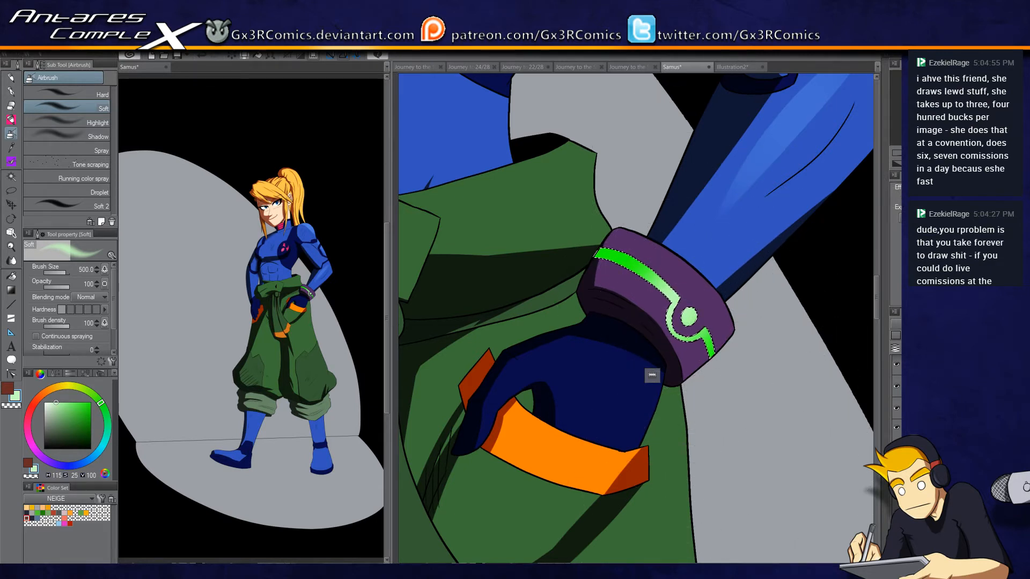
# Step: Select the smaller orange tip of the sash and paint a reddish-brown shadow across its upper part, redoing the first stroke
pyautogui.click(33, 518)
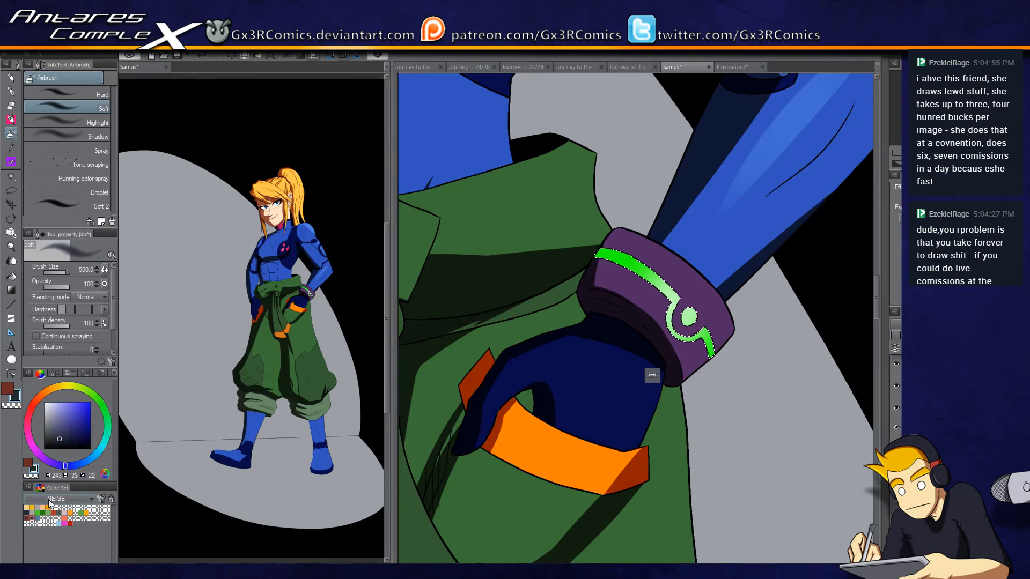
pyautogui.moveTo(496, 448); pyautogui.dragTo(570, 173)
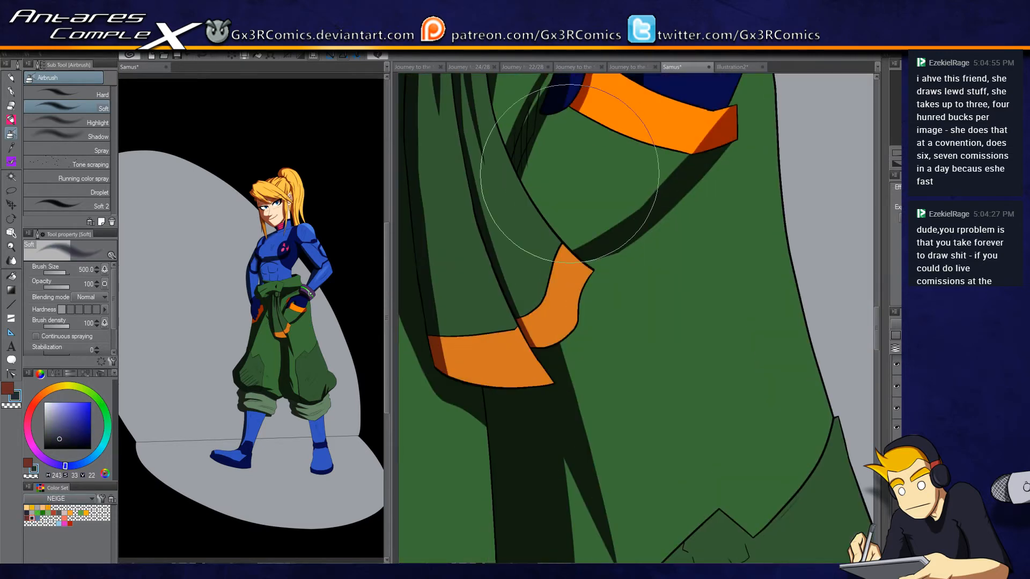
pyautogui.moveTo(556, 422); pyautogui.dragTo(524, 459)
pyautogui.press('w')
pyautogui.click(525, 303)
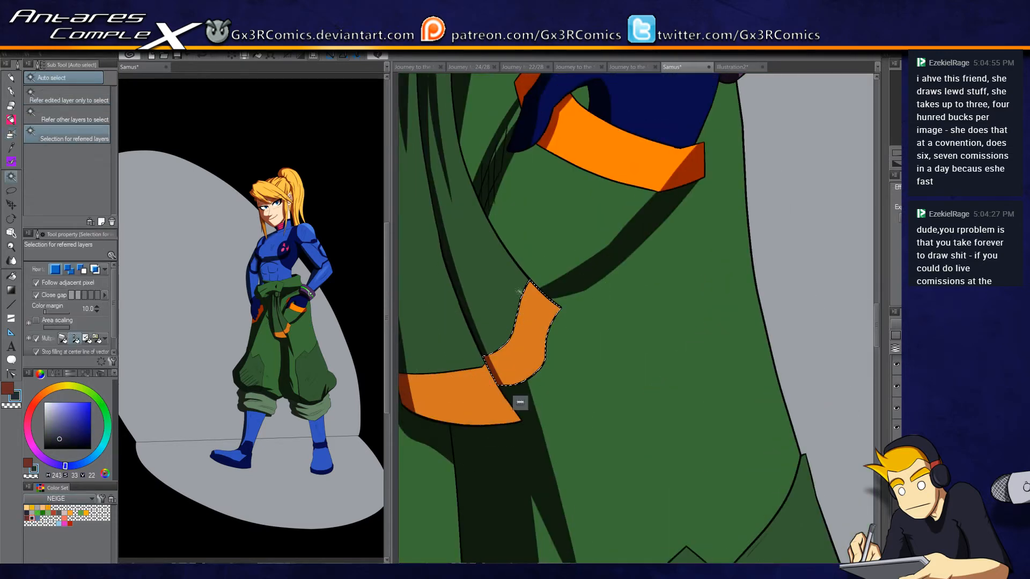
pyautogui.press('p')
pyautogui.press('x')
pyautogui.moveTo(597, 375); pyautogui.dragTo(555, 347)
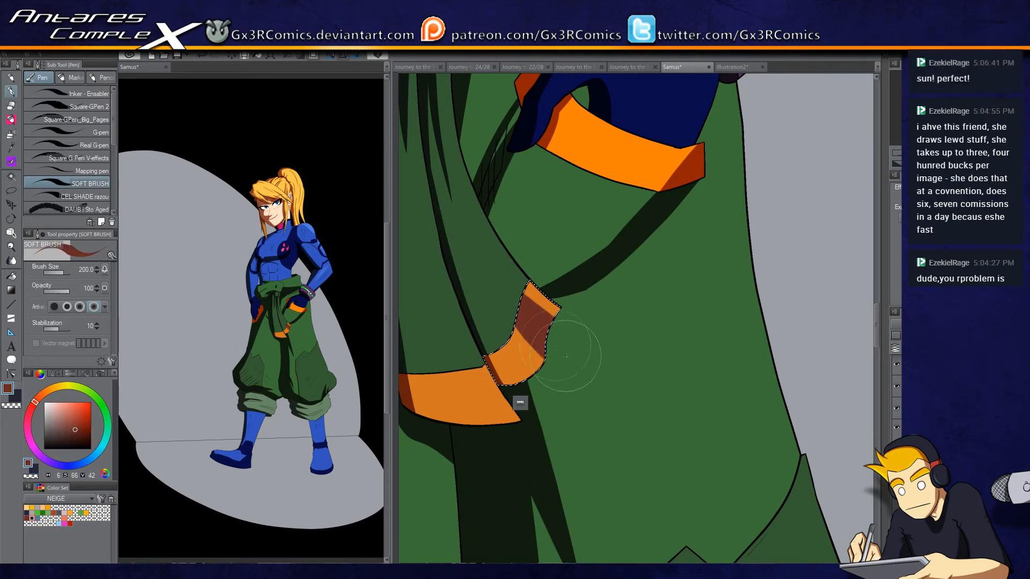
pyautogui.hotkey('ctrl', 'z')
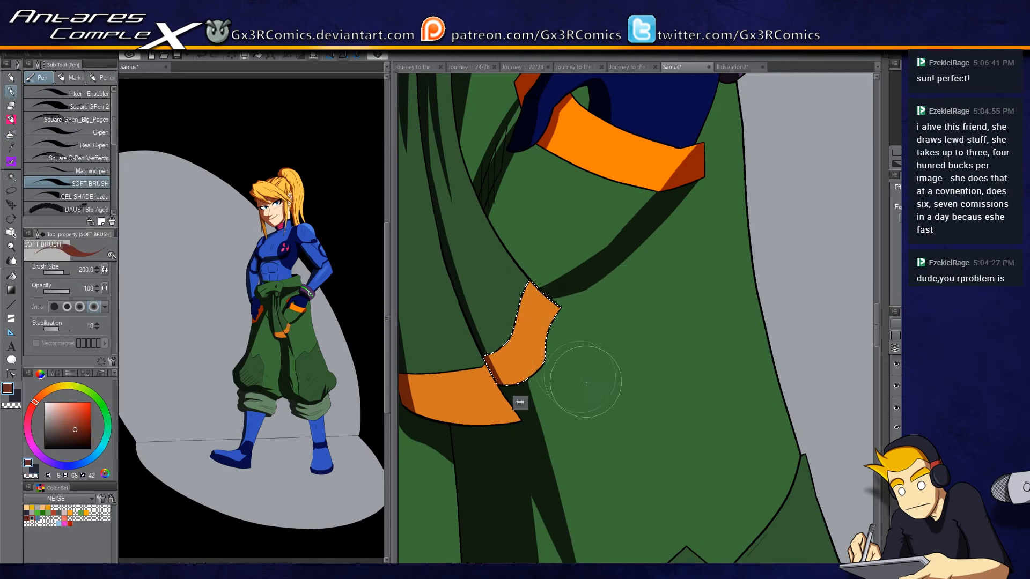
# Step: Select the green sash tail above that tip, paint a narrow pointed fold shadow, and trim it with transparent colour
pyautogui.press('w')
pyautogui.click(505, 304)
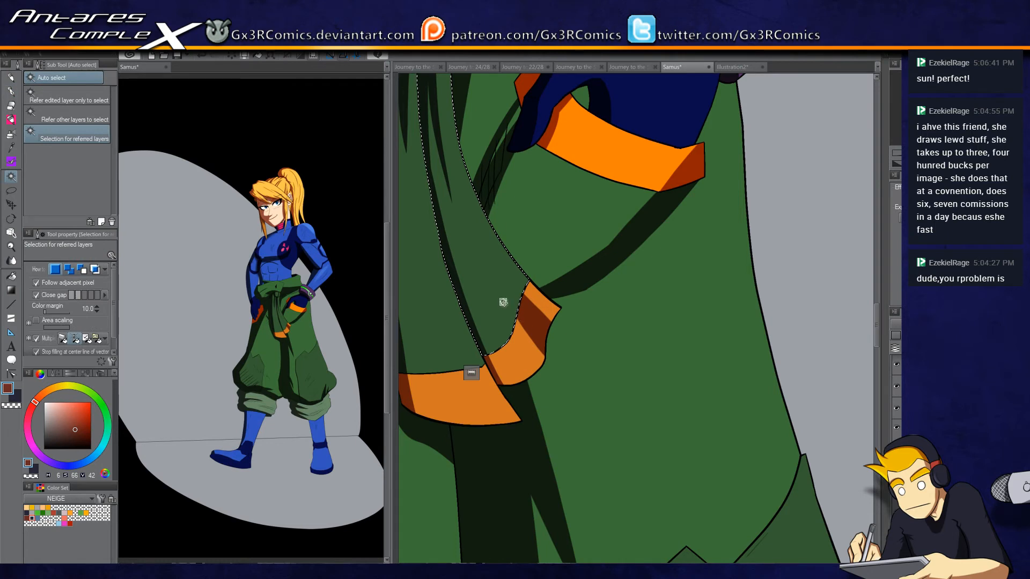
pyautogui.press('p')
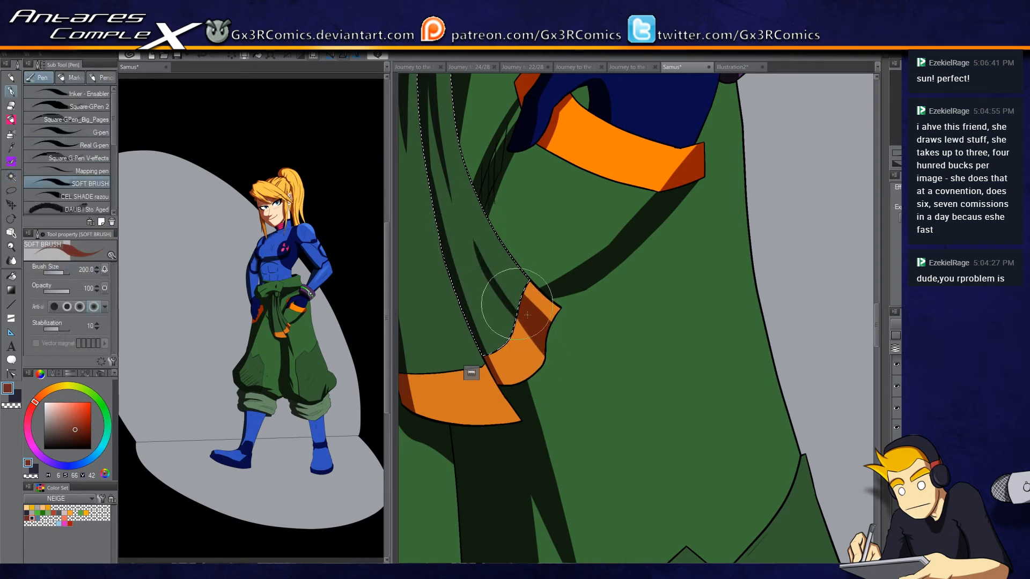
pyautogui.press('c')
pyautogui.press('c')
pyautogui.press('c')
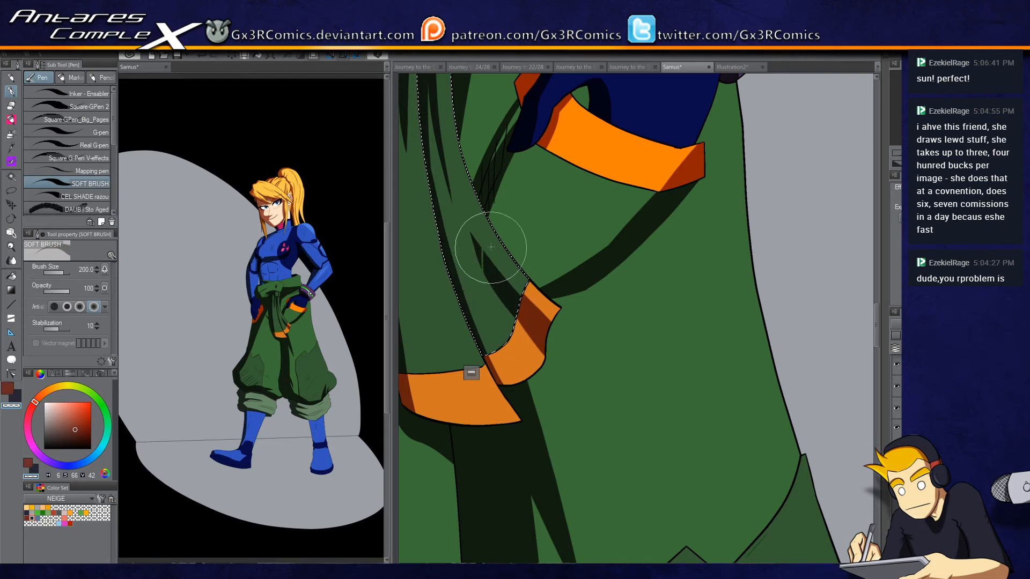
pyautogui.moveTo(506, 326); pyautogui.dragTo(555, 359)
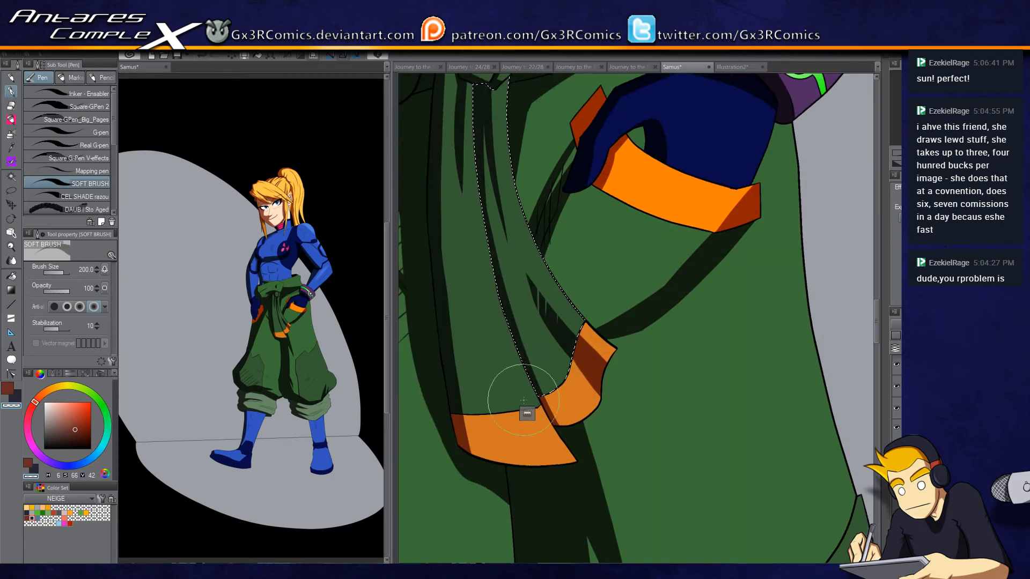
# Step: Select the upper chest of the blue suit and brush a faint white highlight below the collarbone with SAI Marker 2
pyautogui.moveTo(559, 287); pyautogui.dragTo(521, 397)
pyautogui.moveTo(490, 248)
pyautogui.mouseDown()
pyautogui.moveTo(483, 223)
pyautogui.moveTo(506, 433)
pyautogui.moveTo(652, 315)
pyautogui.moveTo(649, 265)
pyautogui.moveTo(519, 373)
pyautogui.moveTo(539, 394)
pyautogui.mouseUp()
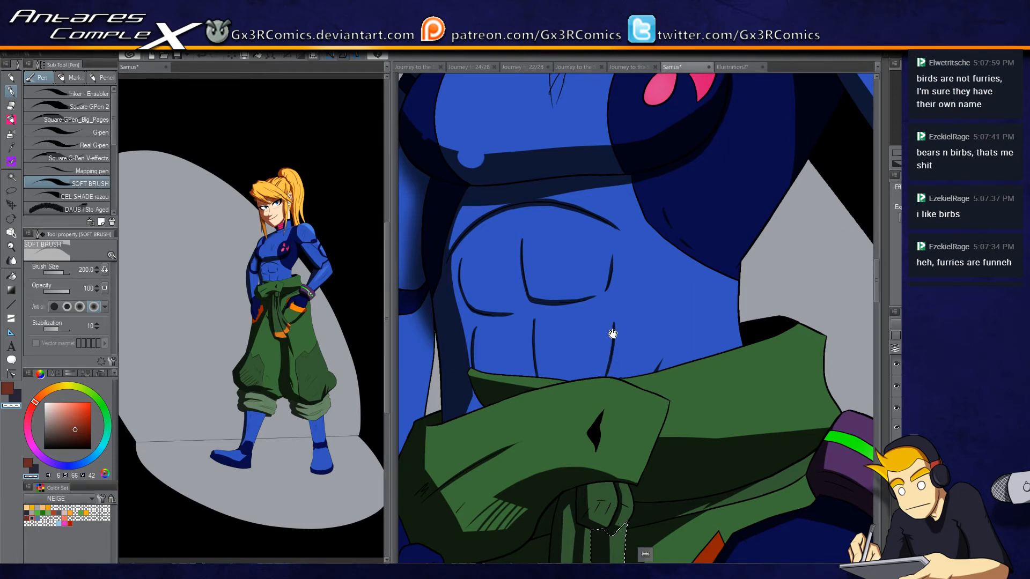
pyautogui.moveTo(727, 280); pyautogui.dragTo(635, 329)
pyautogui.moveTo(651, 190); pyautogui.dragTo(617, 368)
pyautogui.moveTo(564, 199); pyautogui.dragTo(549, 382)
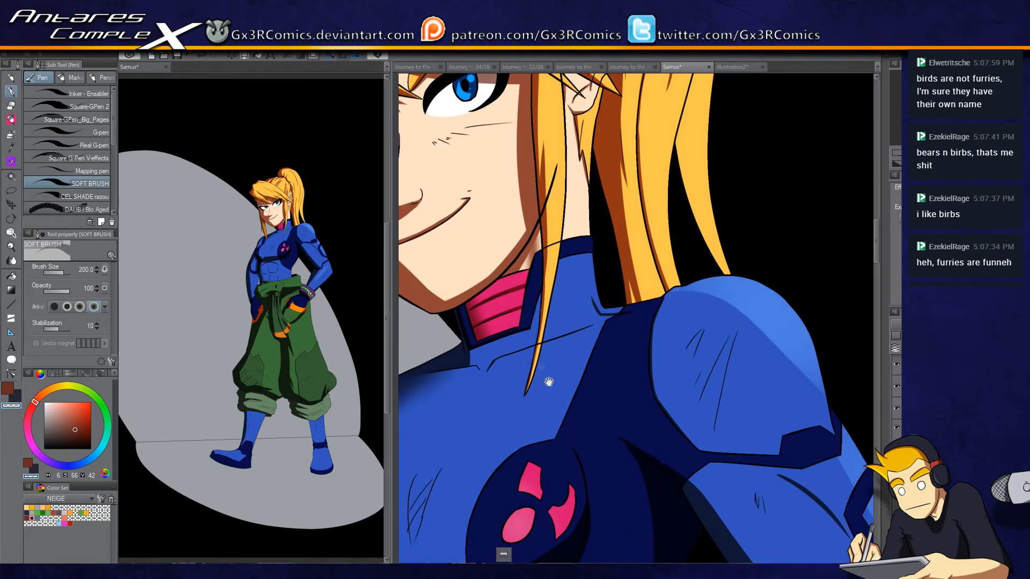
pyautogui.moveTo(617, 279); pyautogui.dragTo(648, 364)
pyautogui.moveTo(655, 473); pyautogui.dragTo(703, 363)
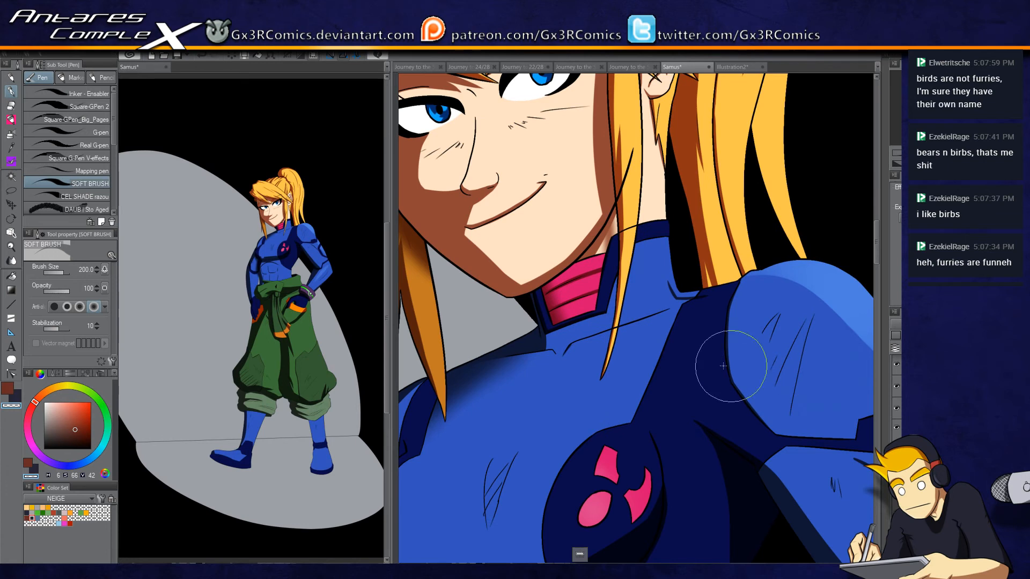
pyautogui.press('x')
pyautogui.press('b')
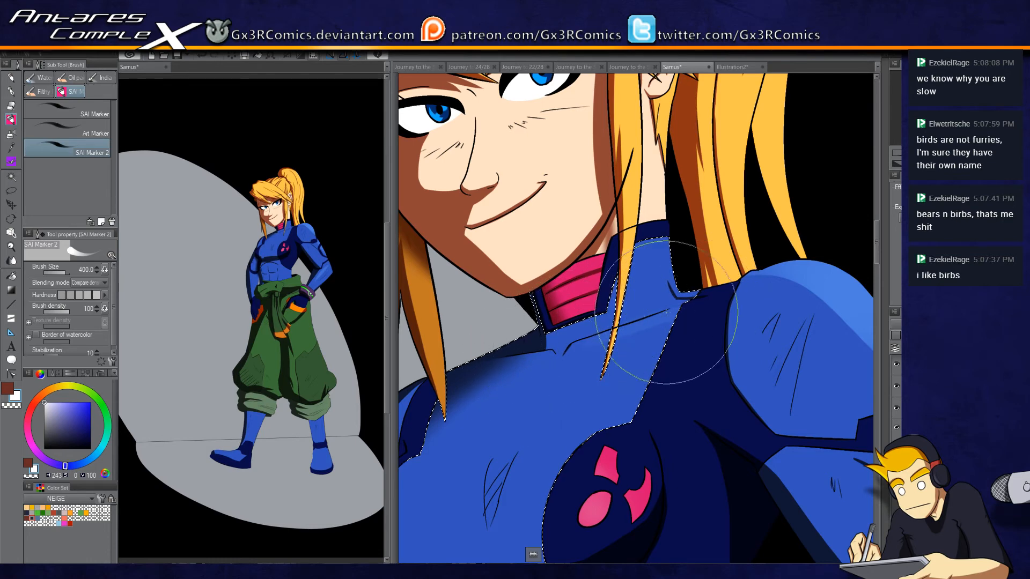
pyautogui.press('e')
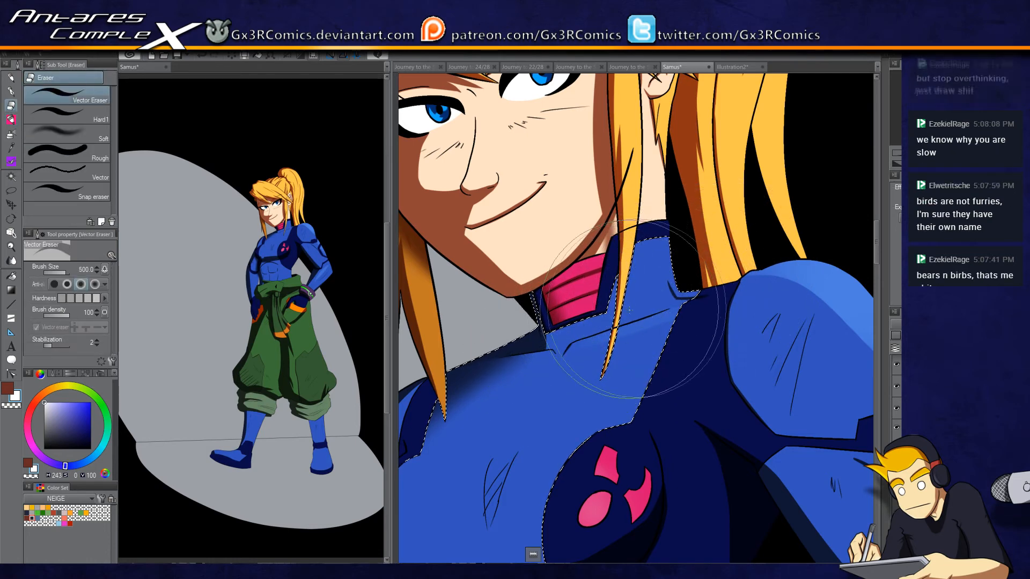
pyautogui.press('b')
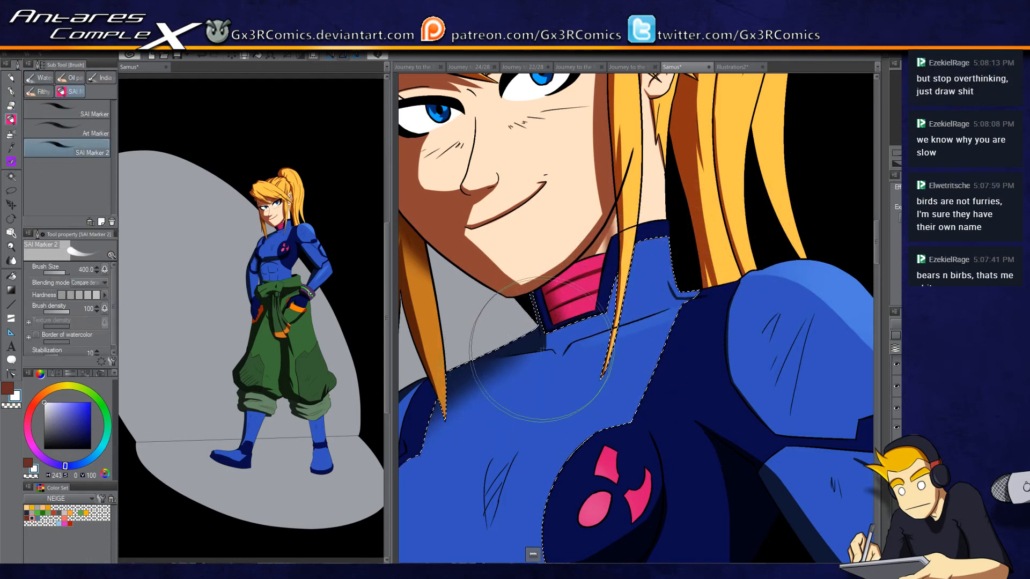
pyautogui.scroll(2, 519, 361)
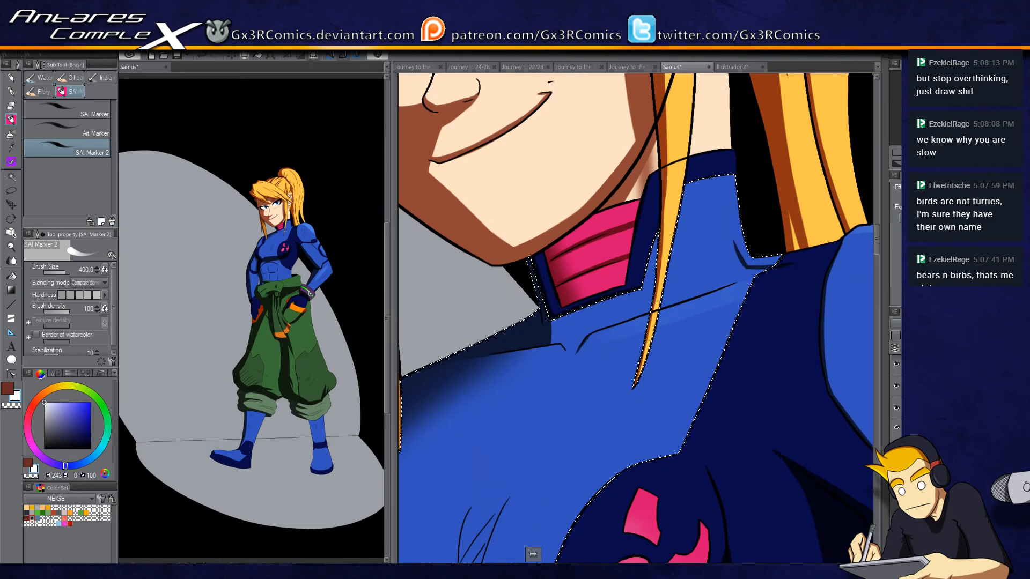
pyautogui.scroll(-2, 665, 322)
# Step: Select the dark blue side panel beside the chest, pick its dark navy shadow colour, touch up the shadow with SOFT BRUSH, and deselect
pyautogui.press('p')
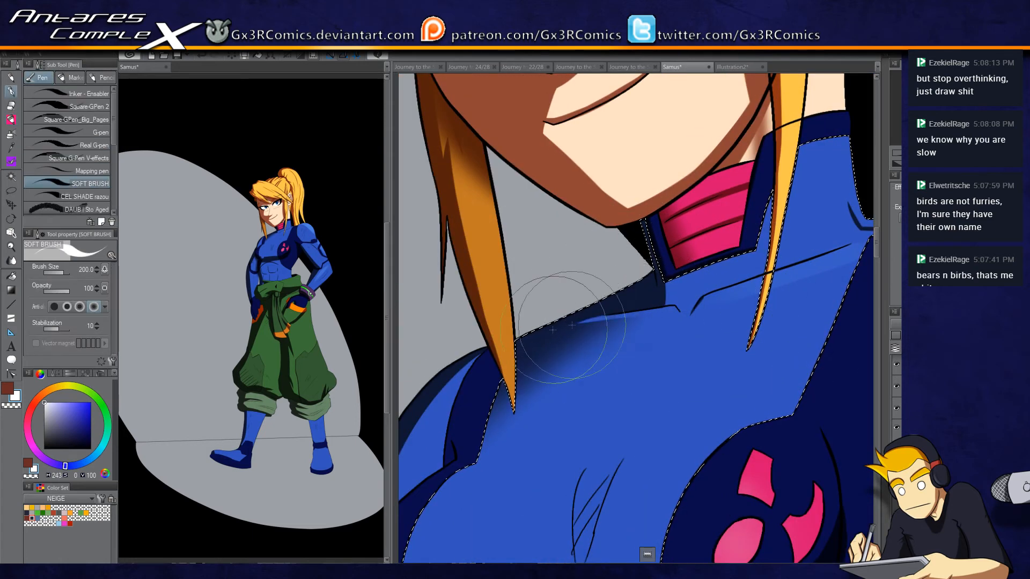
pyautogui.moveTo(671, 309)
pyautogui.mouseDown()
pyautogui.moveTo(561, 328)
pyautogui.moveTo(646, 315)
pyautogui.moveTo(609, 304)
pyautogui.moveTo(520, 393)
pyautogui.moveTo(665, 220)
pyautogui.mouseUp()
pyautogui.moveTo(554, 443); pyautogui.dragTo(570, 261)
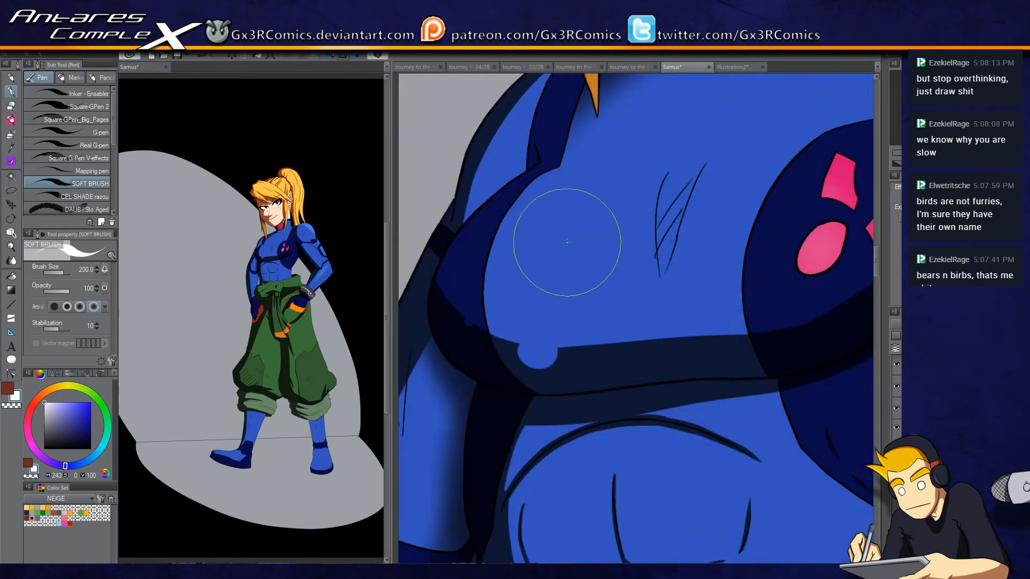
pyautogui.press('w')
pyautogui.click(486, 305)
pyautogui.keyDown('alt'); pyautogui.click(462, 374); pyautogui.keyUp('alt')
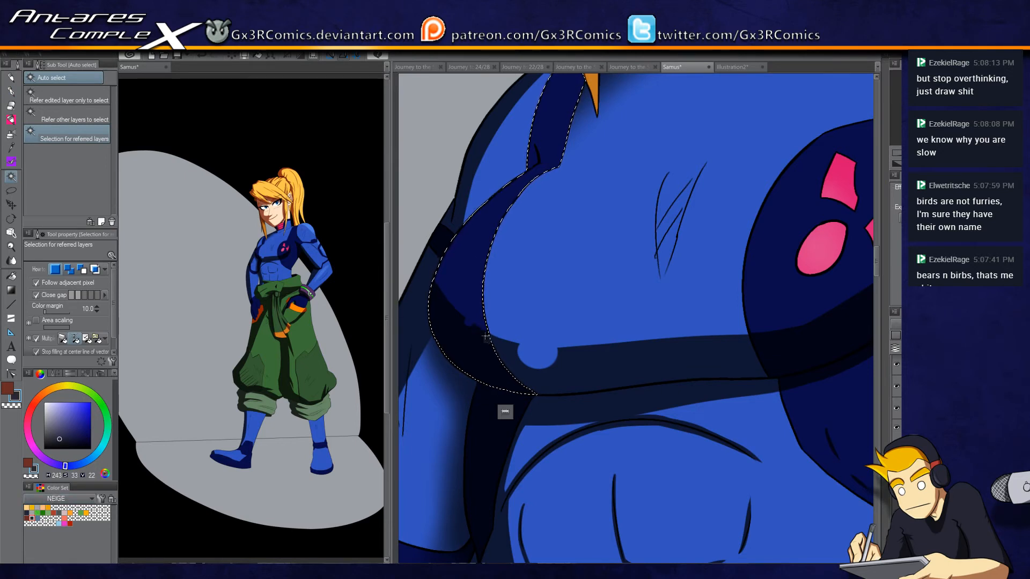
pyautogui.press('p')
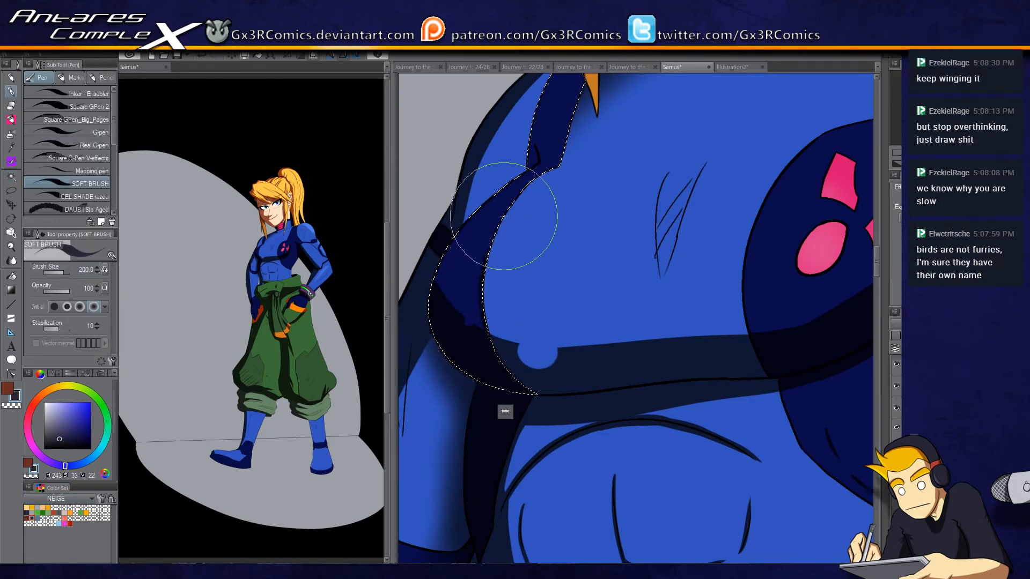
pyautogui.moveTo(493, 252); pyautogui.dragTo(477, 308)
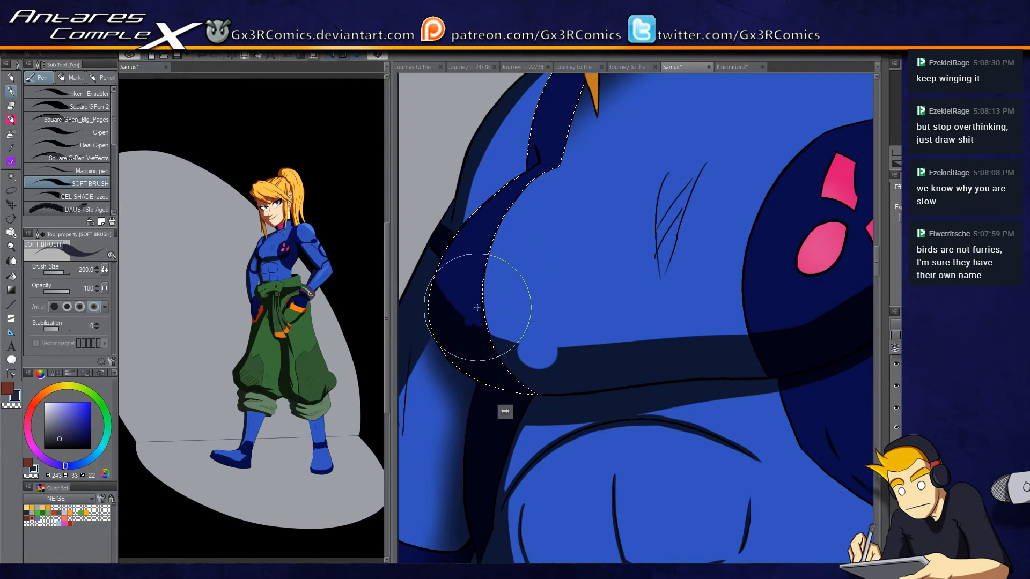
pyautogui.press('c')
pyautogui.hotkey('ctrl', 'd')
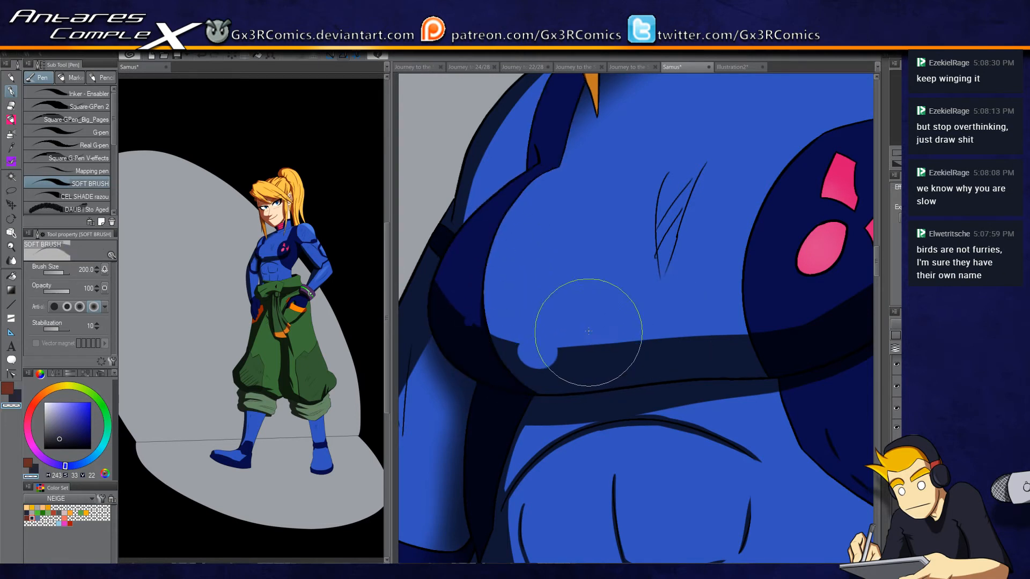
# Step: Brush dark navy accents along the hatching lines in the middle of the blue chest
pyautogui.press('space')
pyautogui.moveTo(661, 227); pyautogui.dragTo(559, 324)
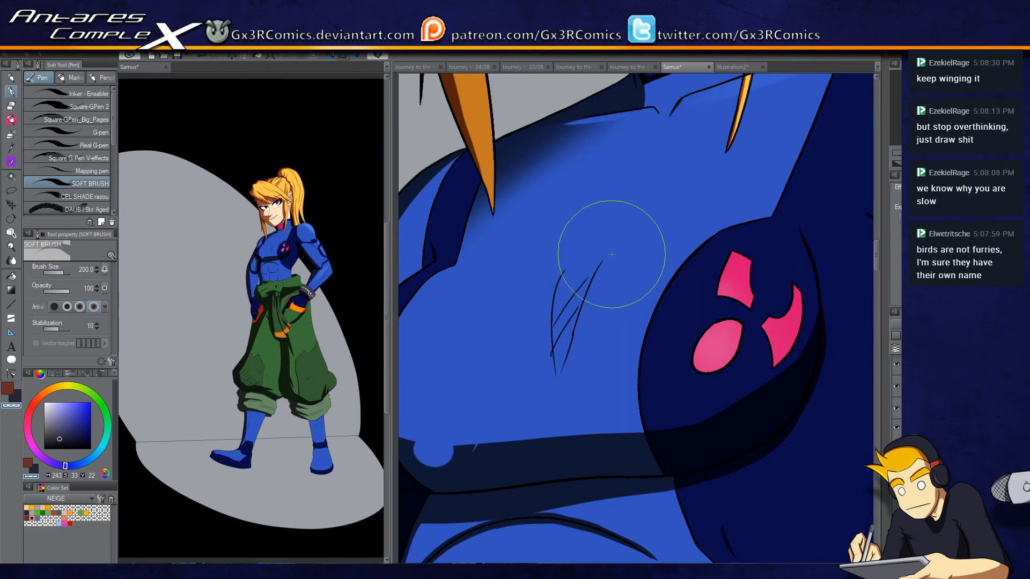
pyautogui.press('c')
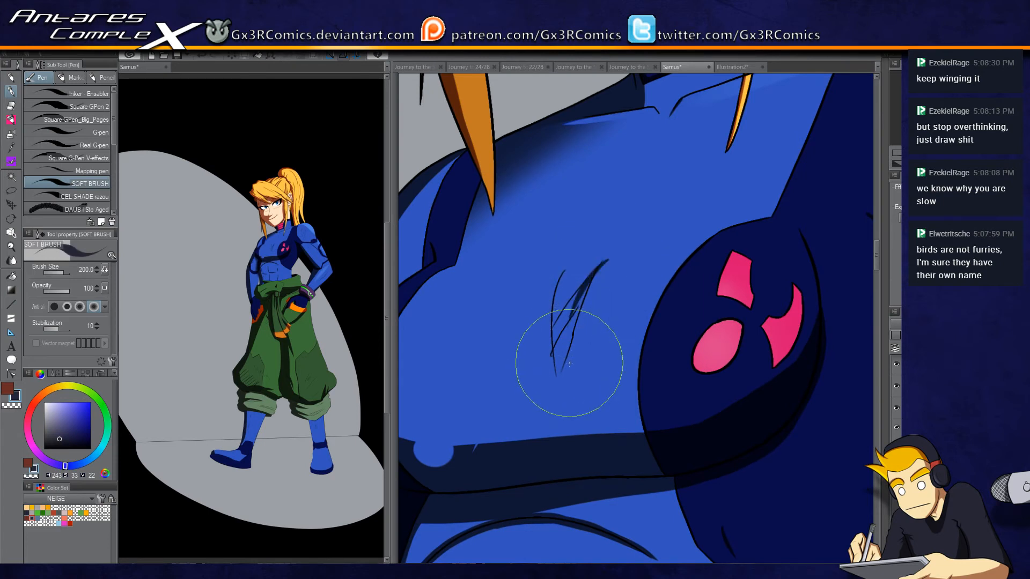
pyautogui.moveTo(611, 253)
pyautogui.mouseDown()
pyautogui.moveTo(578, 303)
pyautogui.moveTo(573, 344)
pyautogui.mouseUp()
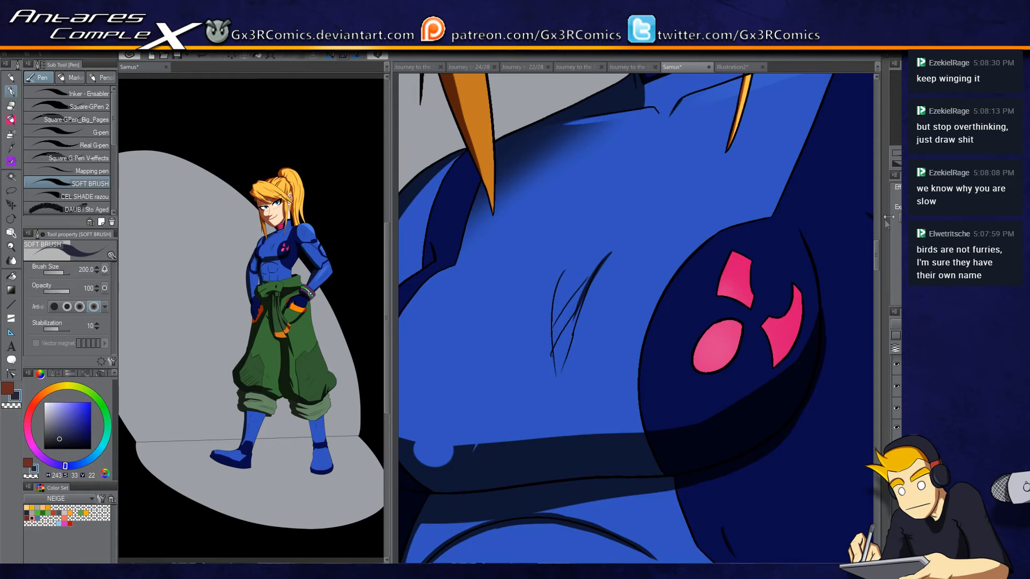
# Step: Select the blue shoulder section beside the long hanging hair lock for shading with SOFT BRUSH
pyautogui.scroll(-2, 700, 310)
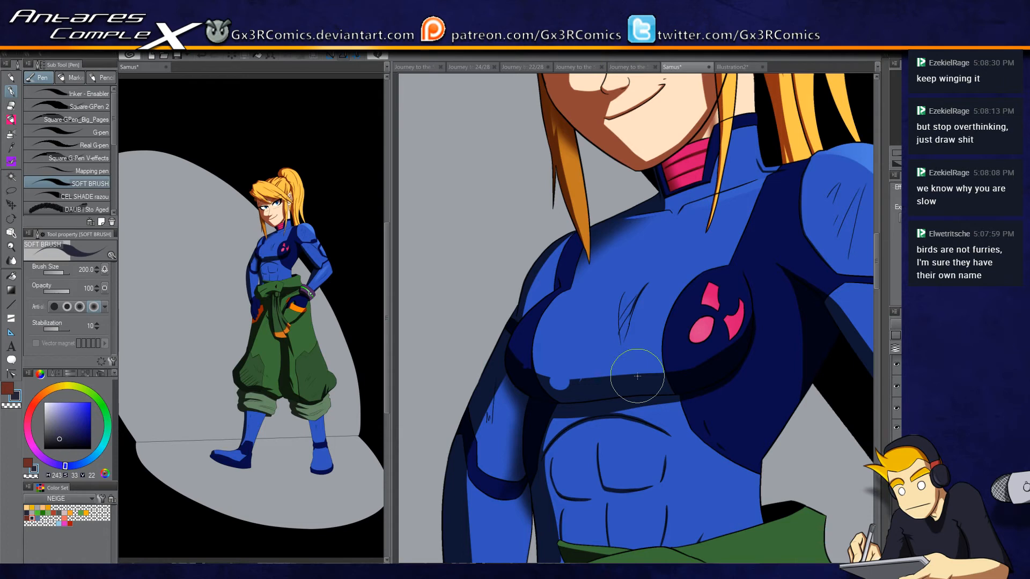
pyautogui.press('w')
pyautogui.click(525, 311)
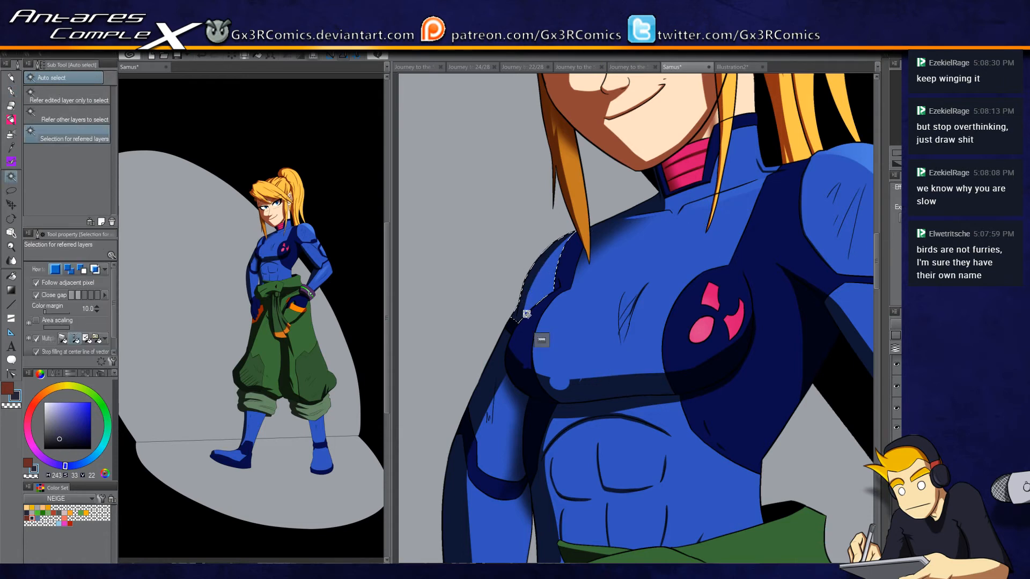
pyautogui.press('p')
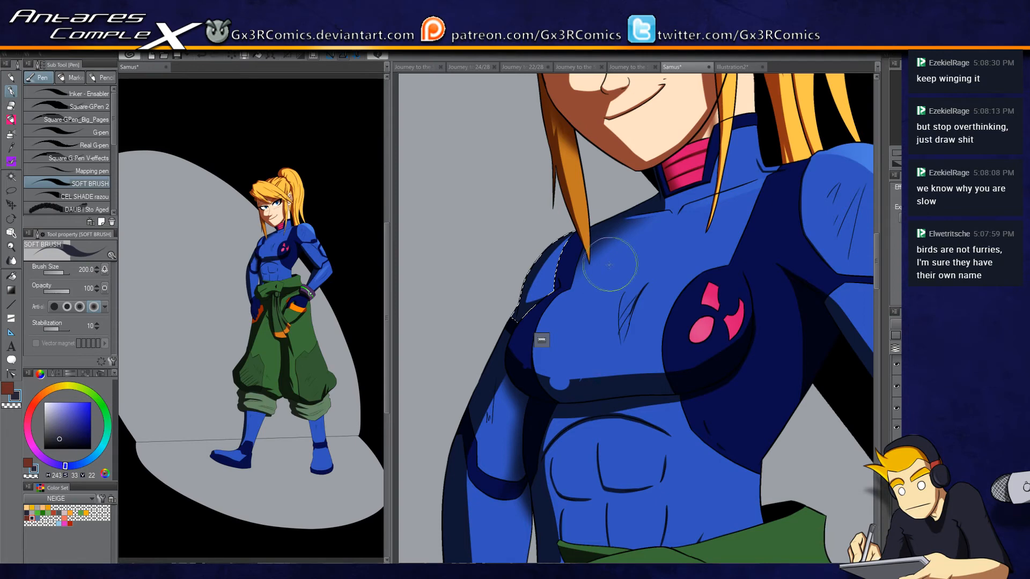
# Step: Select the hanging dark blue glove and paint a dark fold shadow between thumb and palm, trimming it with transparent colour
pyautogui.scroll(-5, 610, 265)
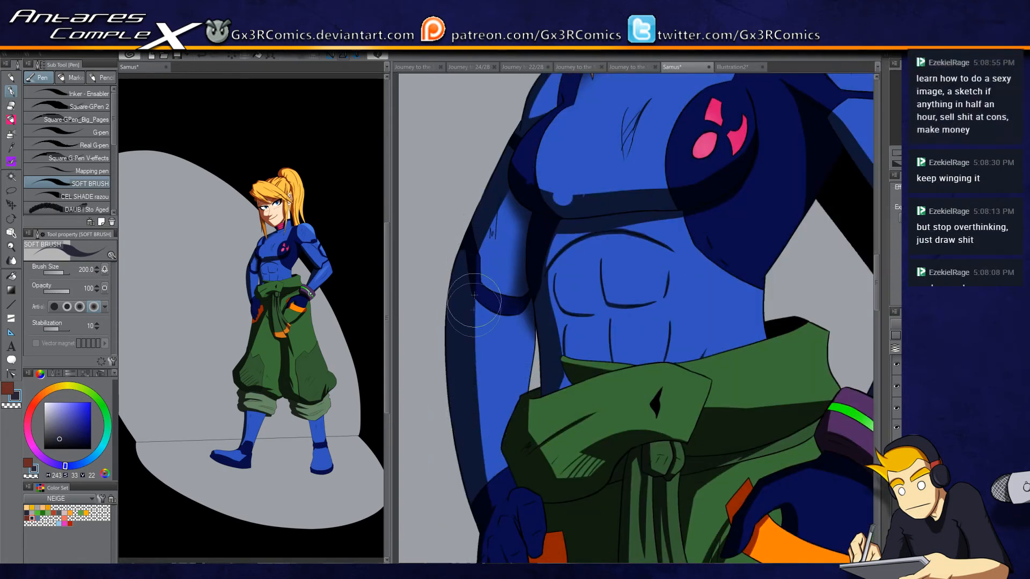
pyautogui.moveTo(587, 458); pyautogui.dragTo(554, 340)
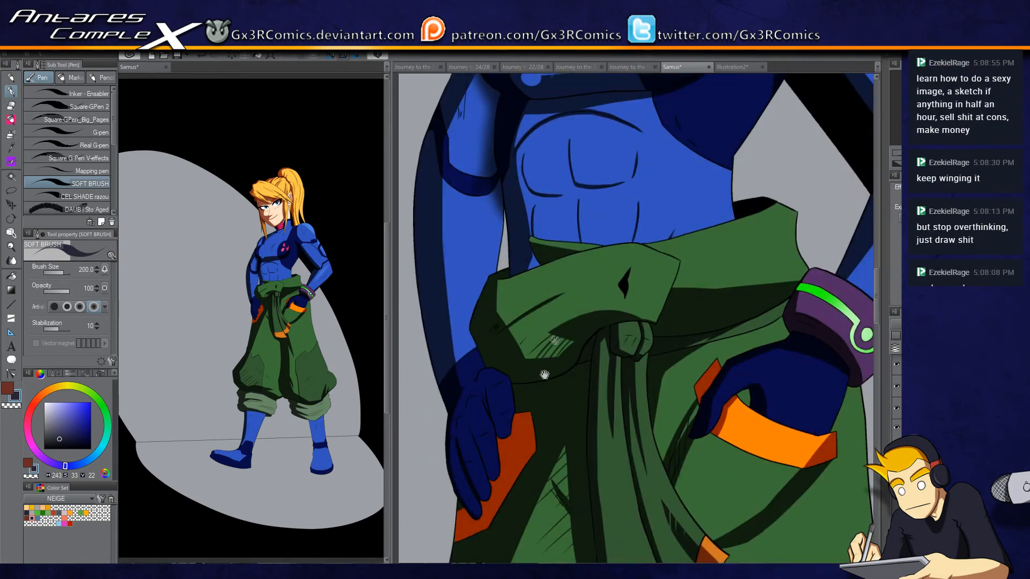
pyautogui.scroll(2, 493, 410)
pyautogui.click(497, 410)
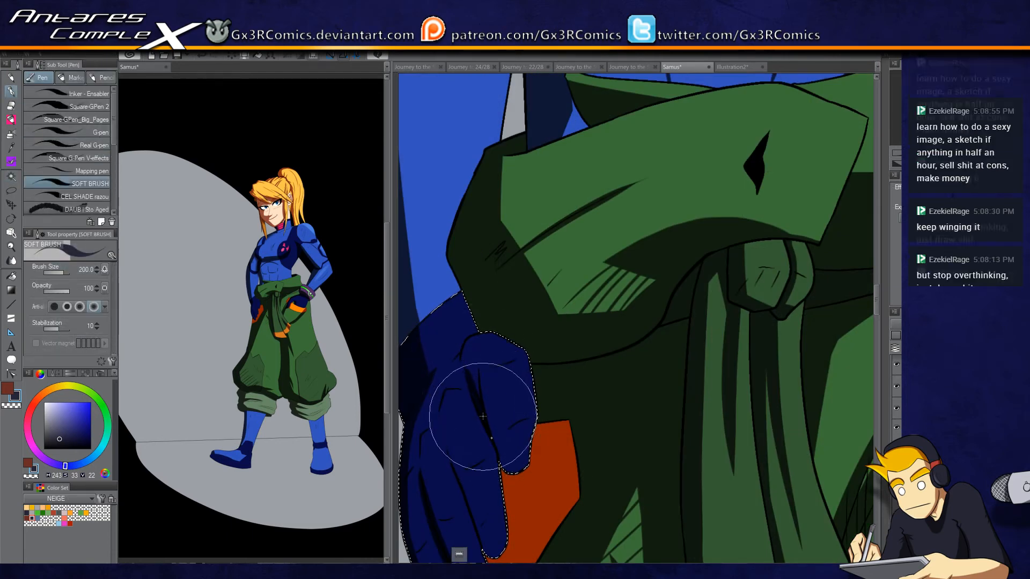
pyautogui.moveTo(484, 374)
pyautogui.mouseDown()
pyautogui.moveTo(464, 361)
pyautogui.moveTo(487, 406)
pyautogui.mouseUp()
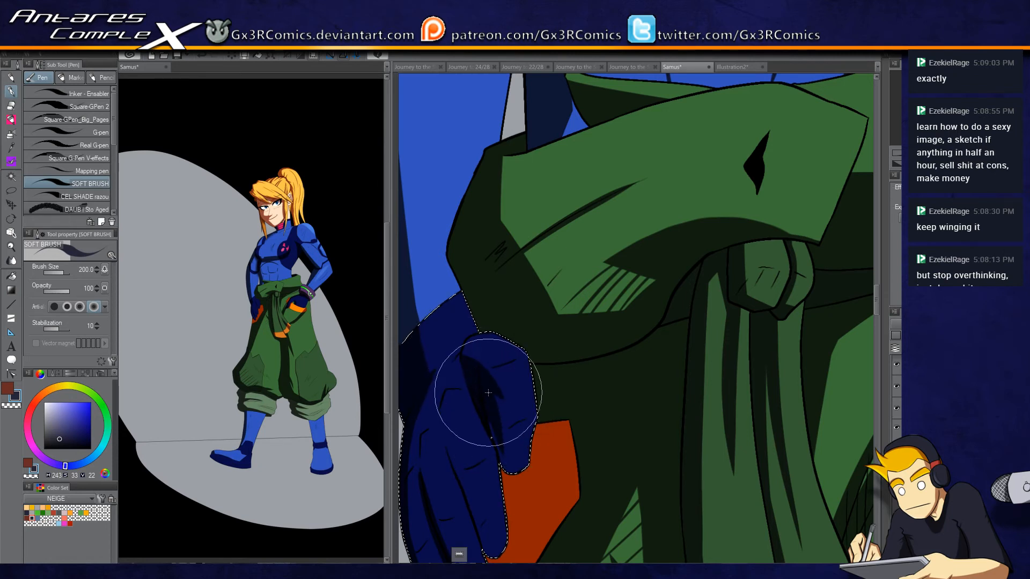
pyautogui.press('c')
pyautogui.moveTo(516, 433); pyautogui.dragTo(515, 415)
pyautogui.press('c')
# Step: Paint dark shadows on the glove's fingertips and between the fingers, alternating with transparent colour to clean the edges
pyautogui.moveTo(513, 468)
pyautogui.mouseDown()
pyautogui.moveTo(535, 454)
pyautogui.moveTo(521, 458)
pyautogui.moveTo(528, 448)
pyautogui.moveTo(518, 508)
pyautogui.moveTo(523, 444)
pyautogui.moveTo(505, 472)
pyautogui.moveTo(534, 448)
pyautogui.moveTo(518, 449)
pyautogui.moveTo(514, 430)
pyautogui.moveTo(533, 443)
pyautogui.moveTo(521, 438)
pyautogui.moveTo(510, 484)
pyautogui.moveTo(477, 311)
pyautogui.mouseUp()
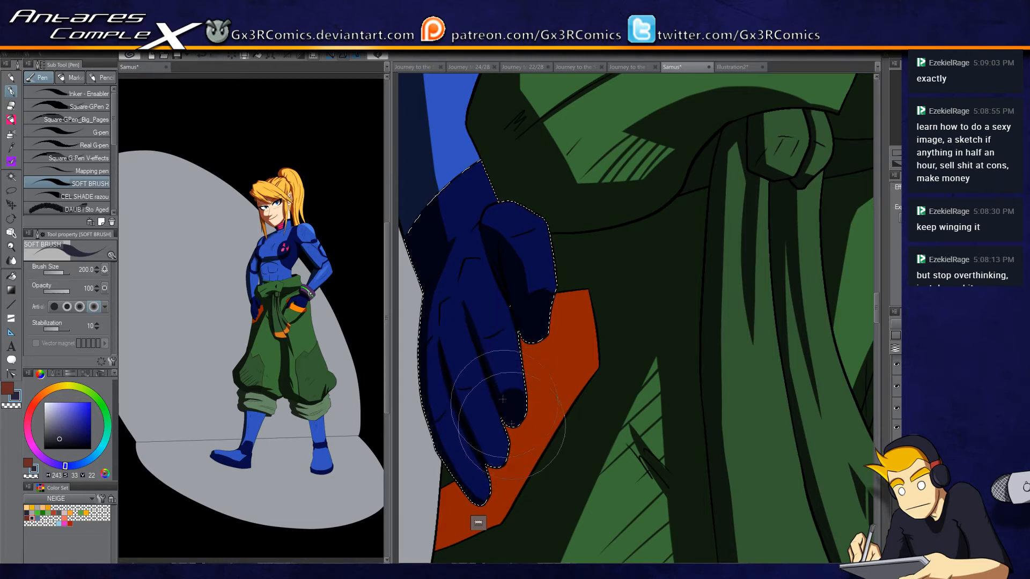
pyautogui.press('c')
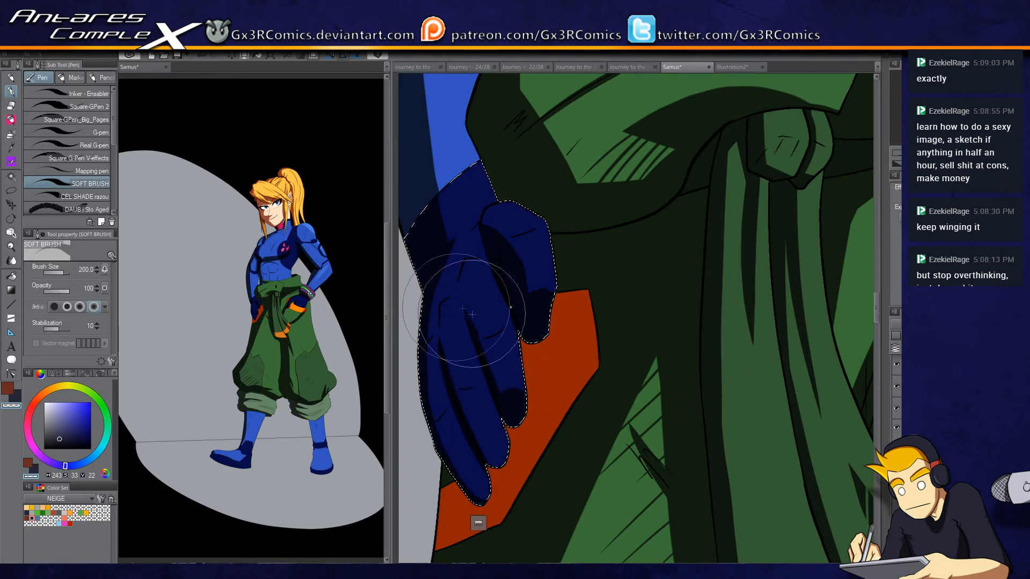
pyautogui.press('c')
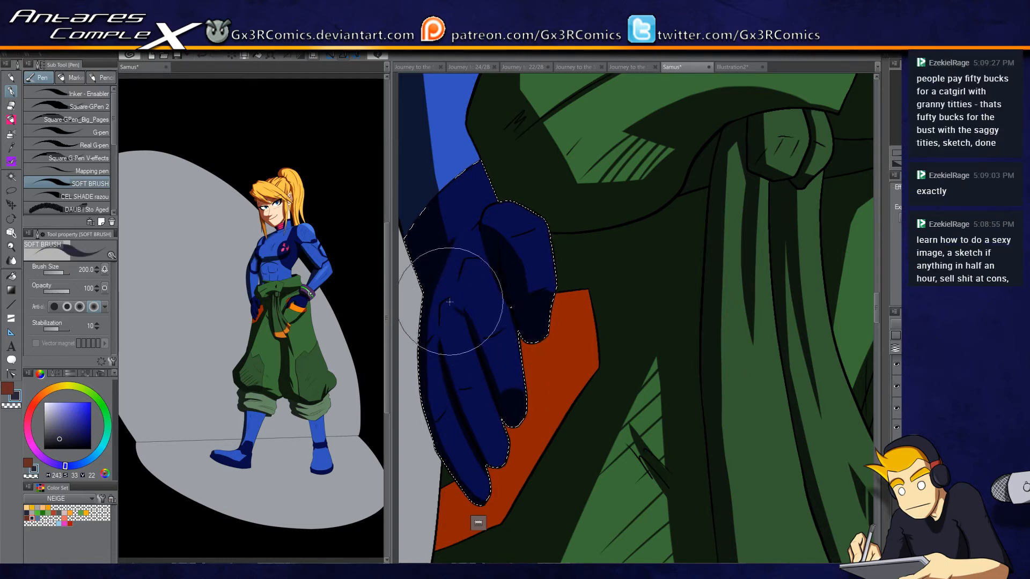
pyautogui.press('c')
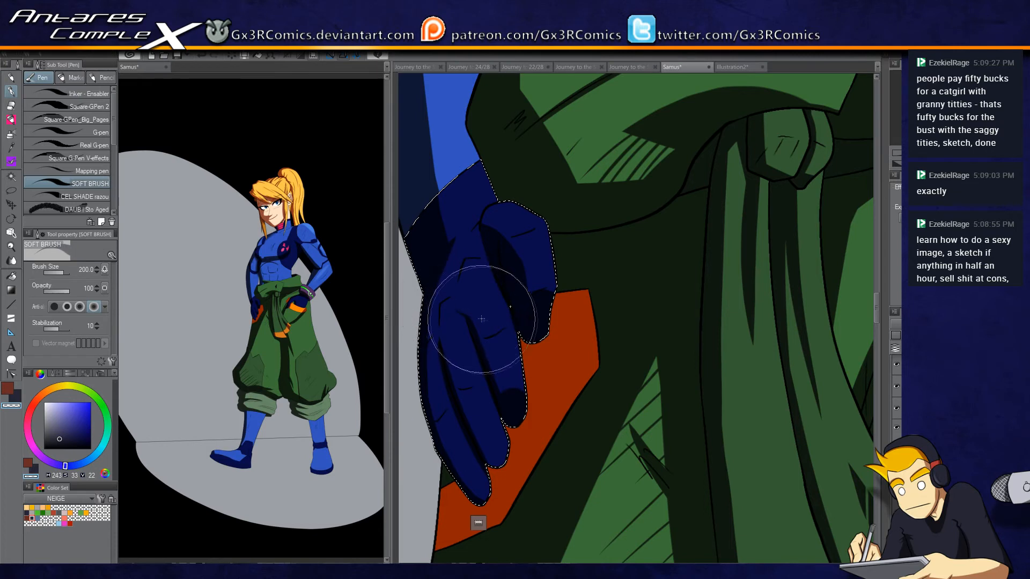
pyautogui.press('c')
pyautogui.press('c')
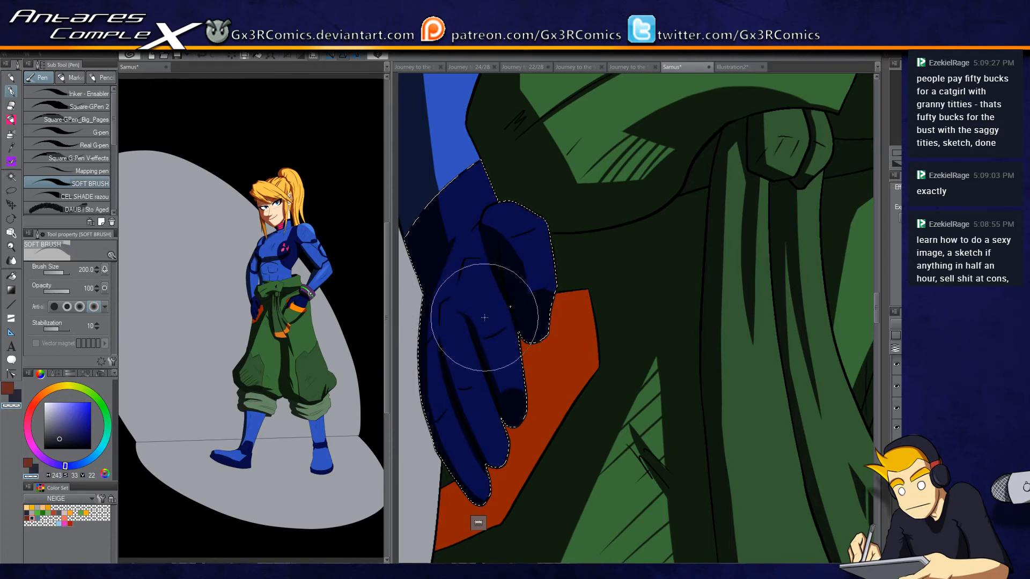
pyautogui.press('c')
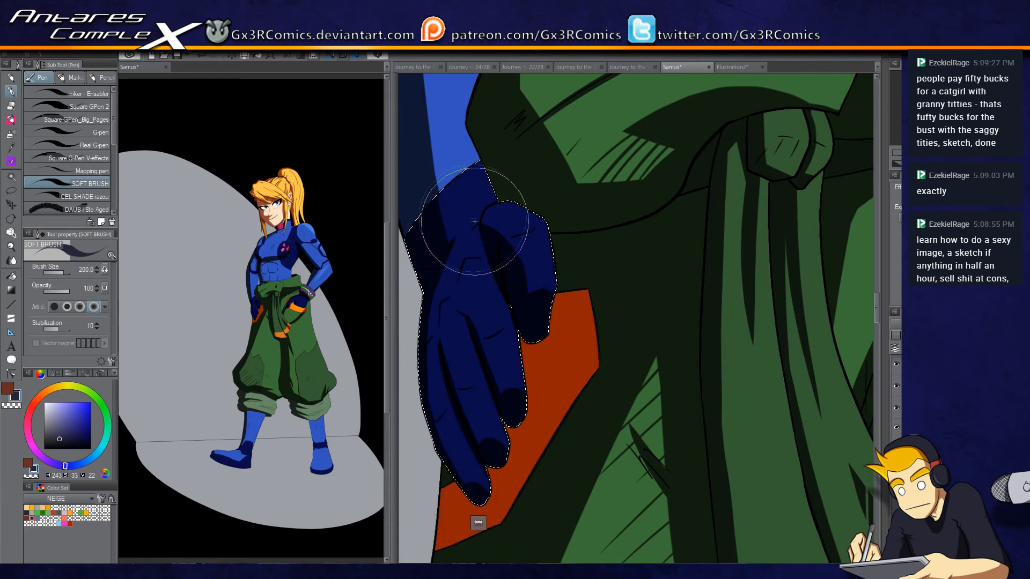
# Step: Include the forearm in the glove selection and spray a soft dark shadow beside the sash with the Soft airbrush at size 500
pyautogui.moveTo(478, 129); pyautogui.dragTo(510, 220)
pyautogui.press('b')
pyautogui.press('b')
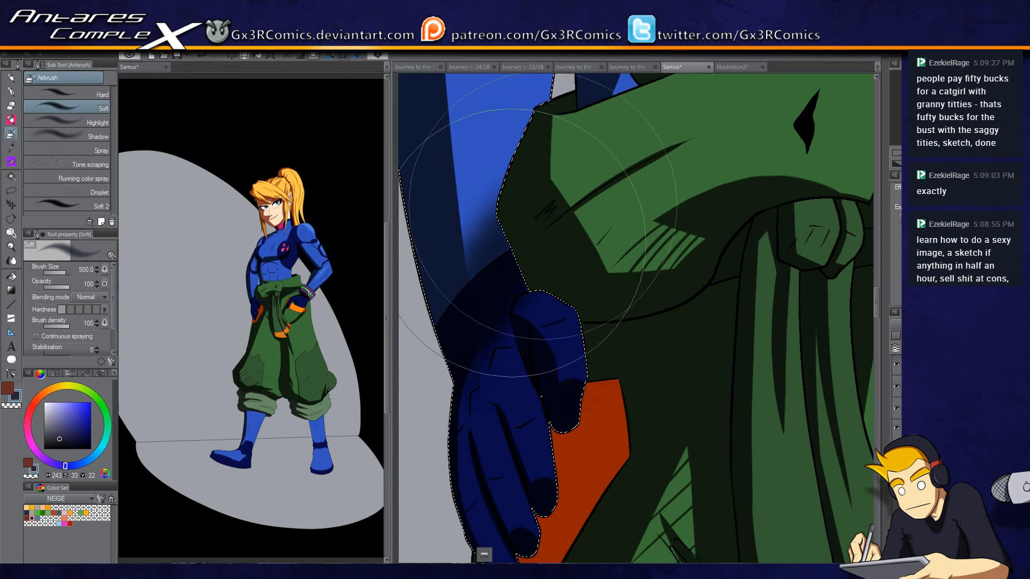
# Step: Refine the glove's thumb and finger shadows with SOFT BRUSH, using transparent colour to reshape them
pyautogui.press('w')
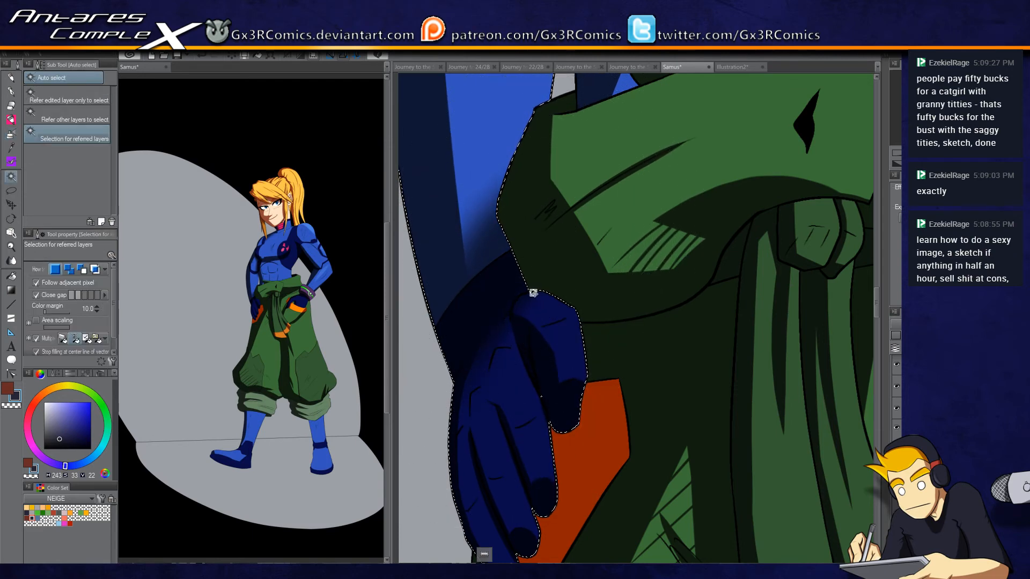
pyautogui.press('p')
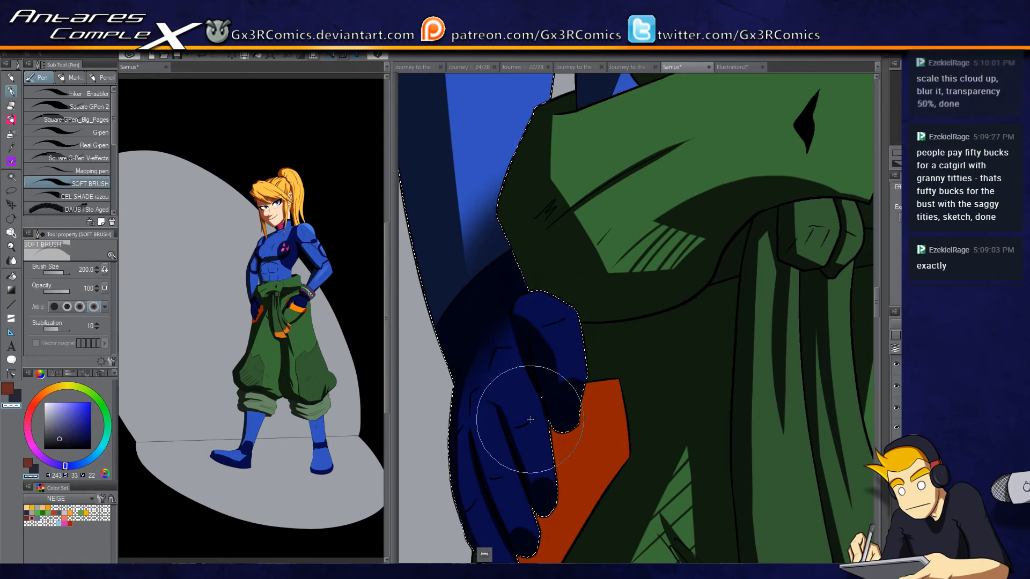
pyautogui.moveTo(530, 419); pyautogui.dragTo(512, 290)
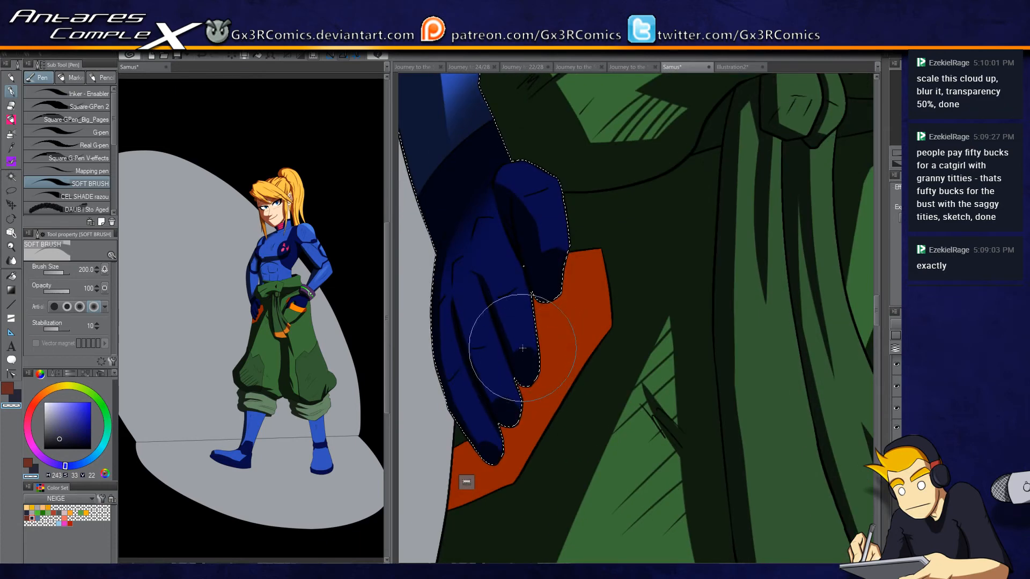
pyautogui.press('c')
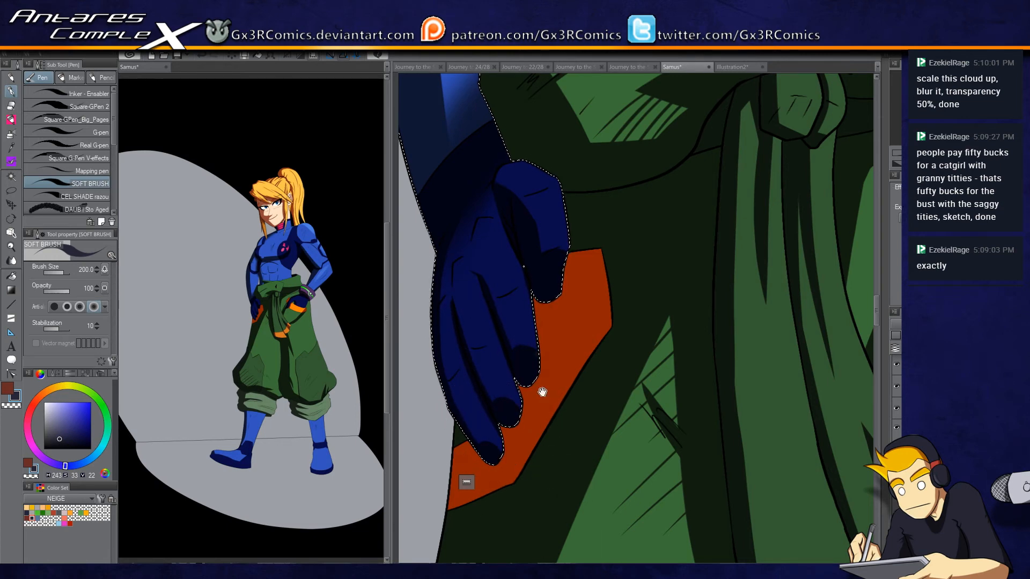
# Step: Select the outermost strand of the ponytail and paint a thin reddish-brown shadow along its inner edge with SOFT BRUSH
pyautogui.scroll(-2, 615, 336)
pyautogui.scroll(-1, 722, 256)
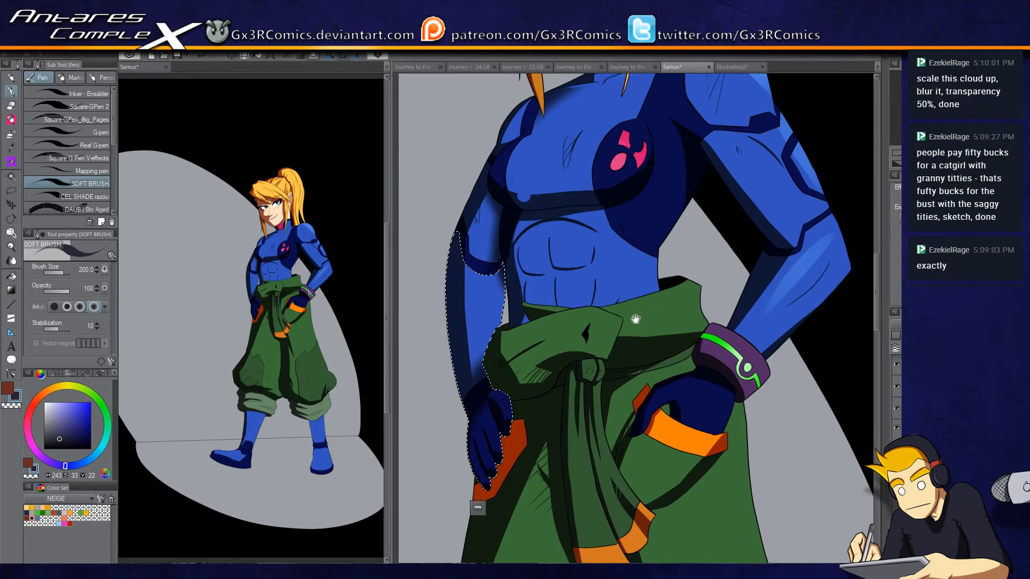
pyautogui.moveTo(558, 322); pyautogui.dragTo(553, 408)
pyautogui.moveTo(553, 301); pyautogui.dragTo(552, 429)
pyautogui.moveTo(563, 376); pyautogui.dragTo(573, 460)
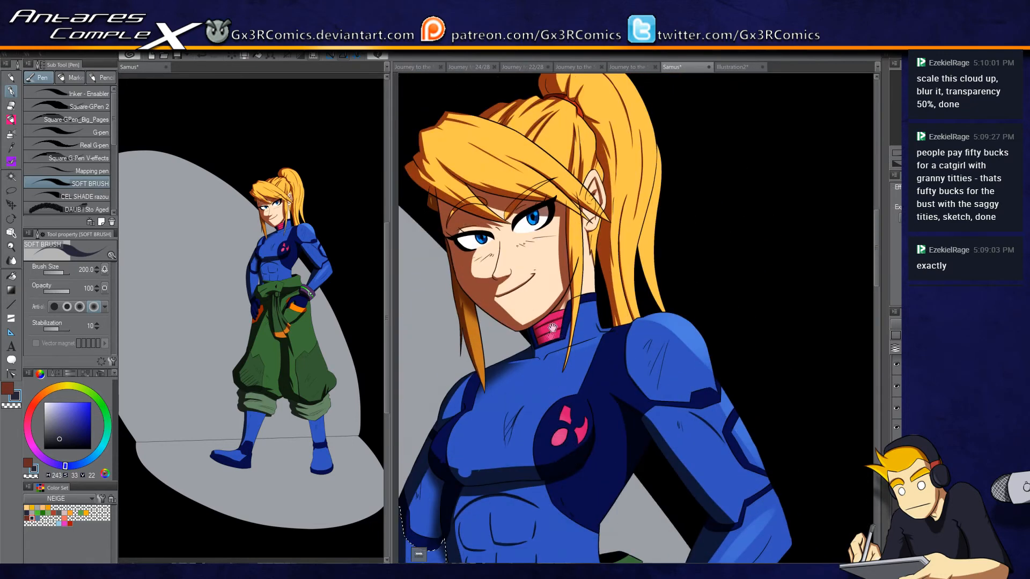
pyautogui.press('w')
pyautogui.click(666, 281)
pyautogui.press('x')
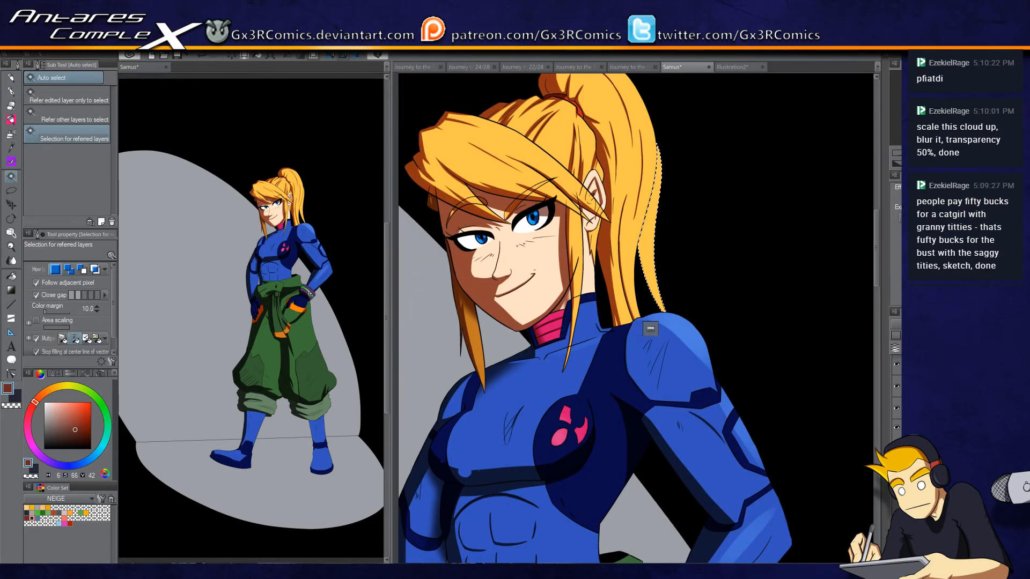
pyautogui.press('p')
pyautogui.scroll(2, 661, 181)
pyautogui.moveTo(661, 181); pyautogui.dragTo(619, 252)
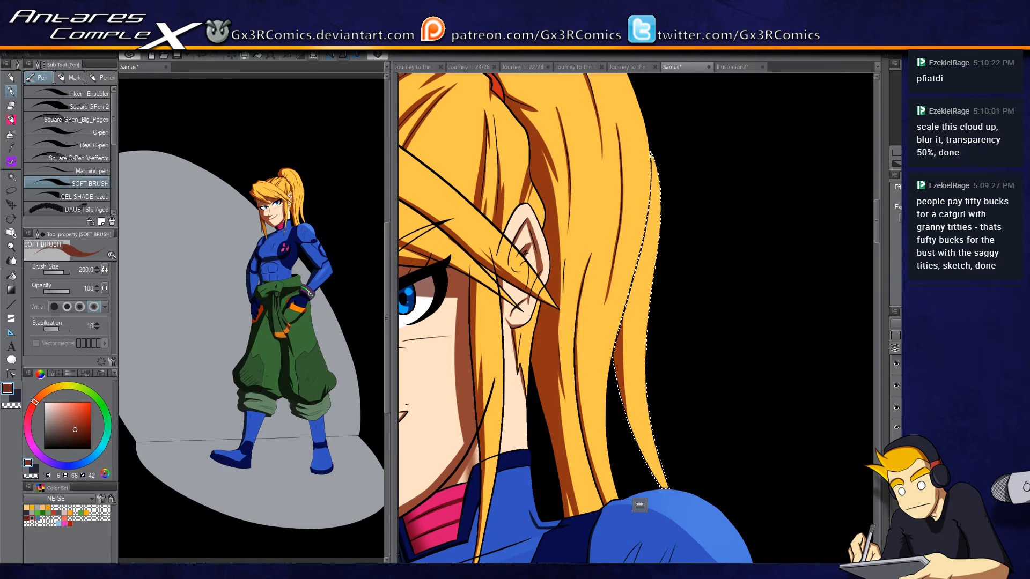
pyautogui.moveTo(620, 333); pyautogui.dragTo(636, 429)
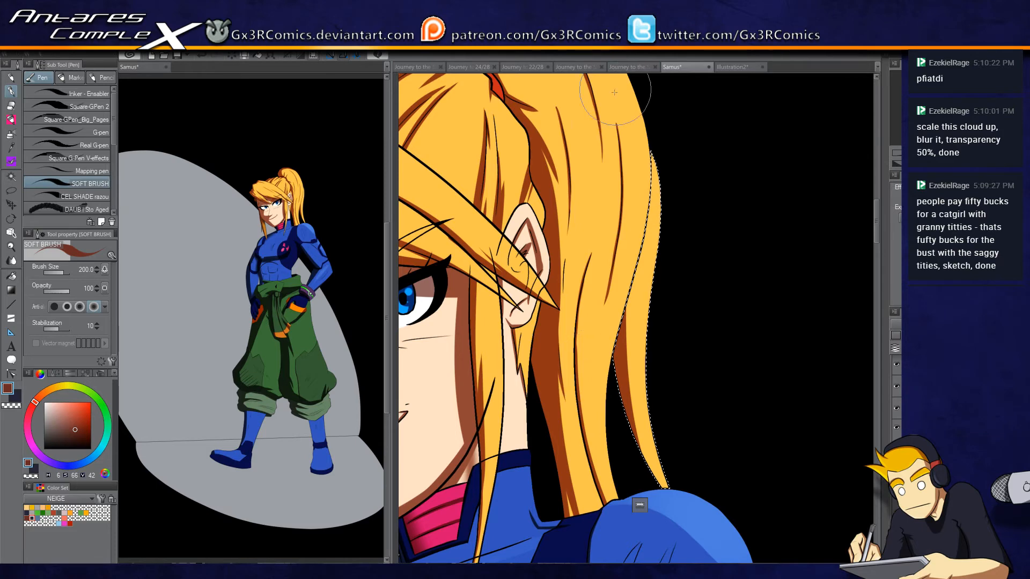
# Step: Deselect the ponytail strand and select the front fringe of the hair for SOFT BRUSH shading
pyautogui.moveTo(533, 271); pyautogui.dragTo(570, 198)
pyautogui.hotkey('ctrl', 'd')
pyautogui.press('w')
pyautogui.click(568, 197)
pyautogui.press('p')
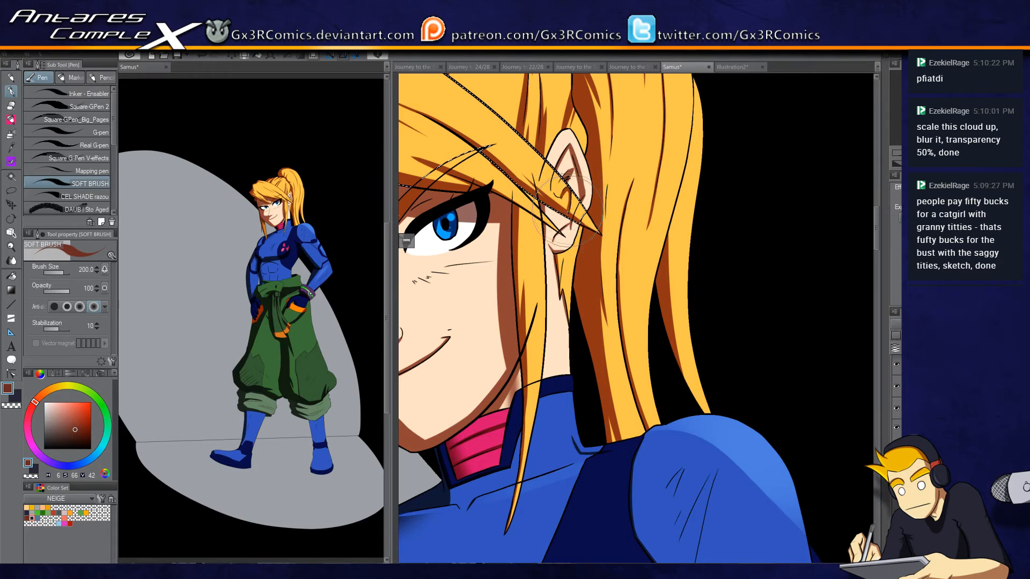
pyautogui.moveTo(558, 329); pyautogui.dragTo(633, 302)
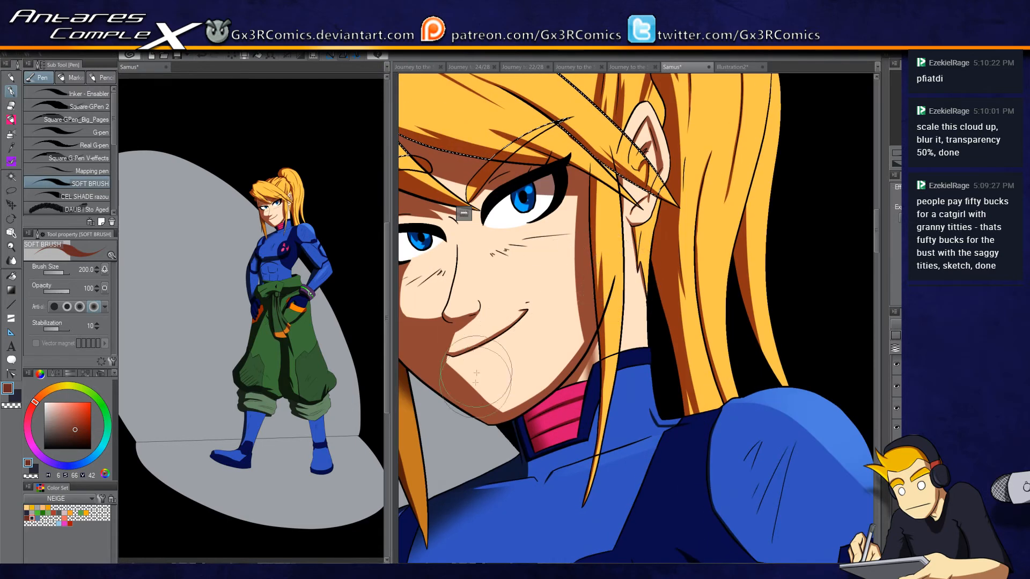
pyautogui.scroll(-1, 633, 303)
# Step: Select the face skin and paint a faint white highlight below the mouth with SAI Marker 2 at size 150
pyautogui.press('w')
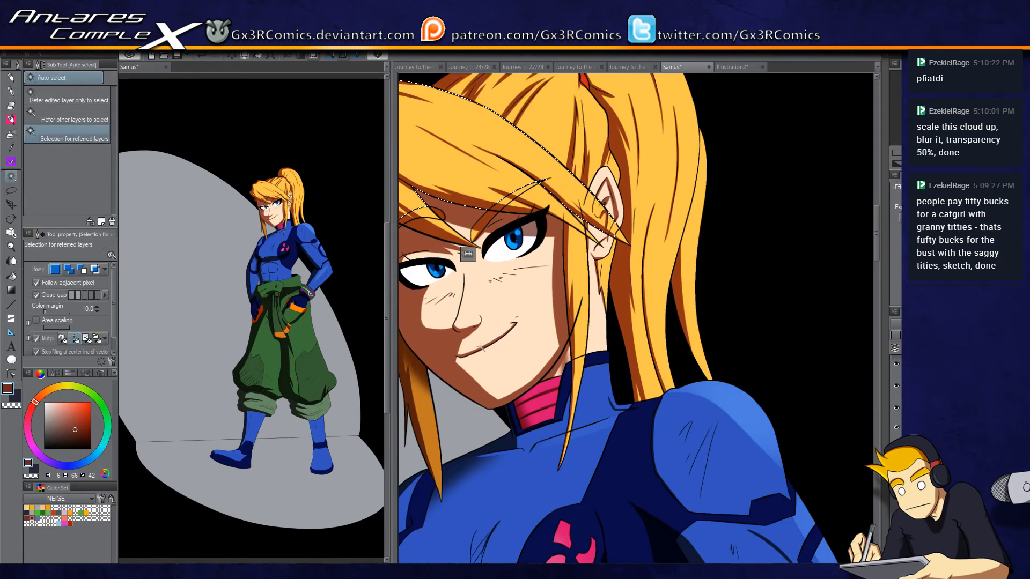
pyautogui.scroll(2, 490, 356)
pyautogui.press('x')
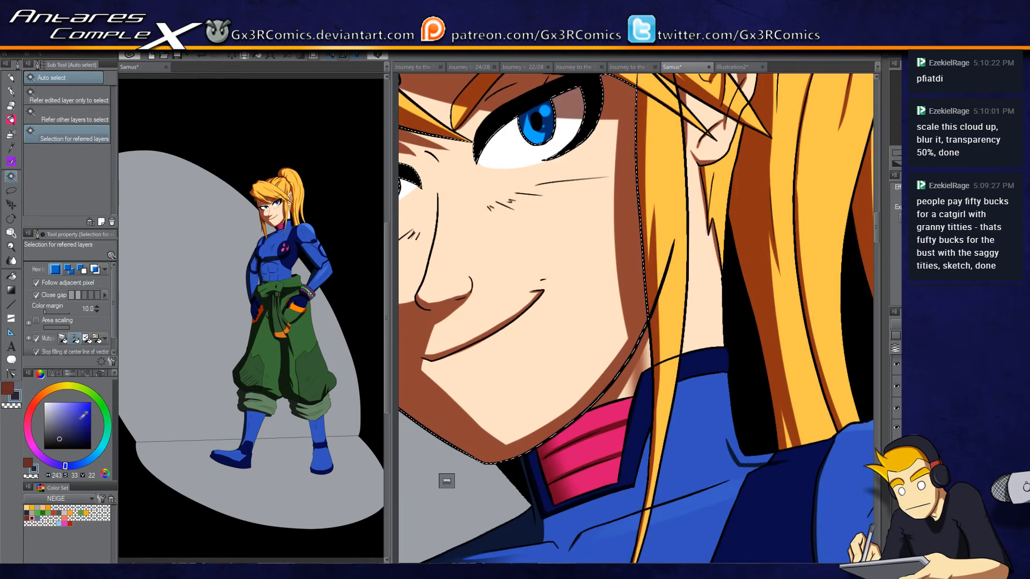
pyautogui.press('b')
pyautogui.press('[')
pyautogui.press('[')
pyautogui.press('[')
pyautogui.press('[')
pyautogui.press('[')
pyautogui.press('[')
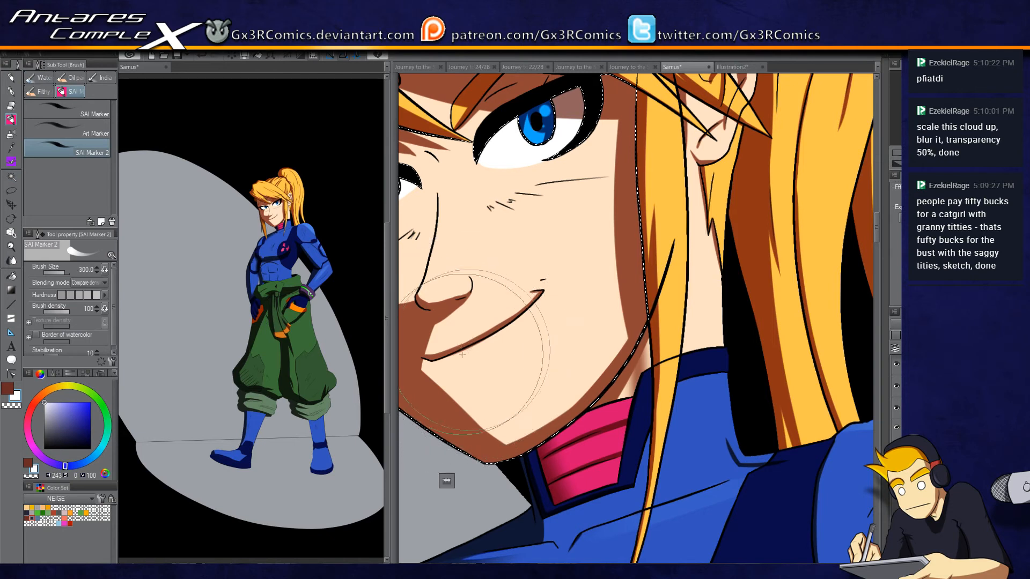
pyautogui.moveTo(443, 370)
pyautogui.mouseDown()
pyautogui.moveTo(545, 292)
pyautogui.moveTo(487, 338)
pyautogui.moveTo(525, 315)
pyautogui.moveTo(530, 324)
pyautogui.moveTo(488, 370)
pyautogui.moveTo(516, 311)
pyautogui.moveTo(519, 323)
pyautogui.mouseUp()
pyautogui.scroll(2, 519, 323)
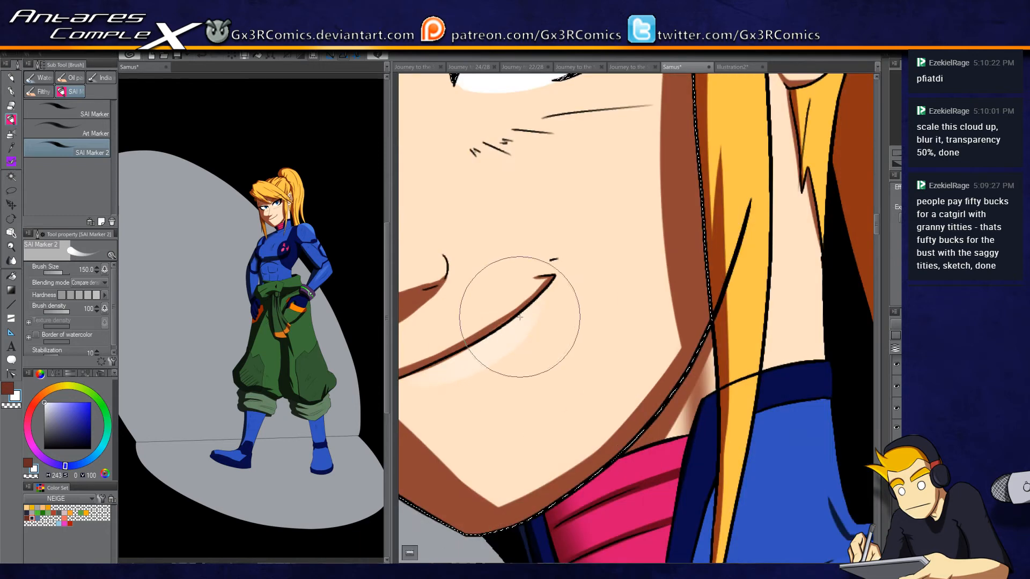
# Step: Refine the pale highlight under the lower lip and mouth corner, alternating between Vector Eraser and SAI Marker 2
pyautogui.press('e')
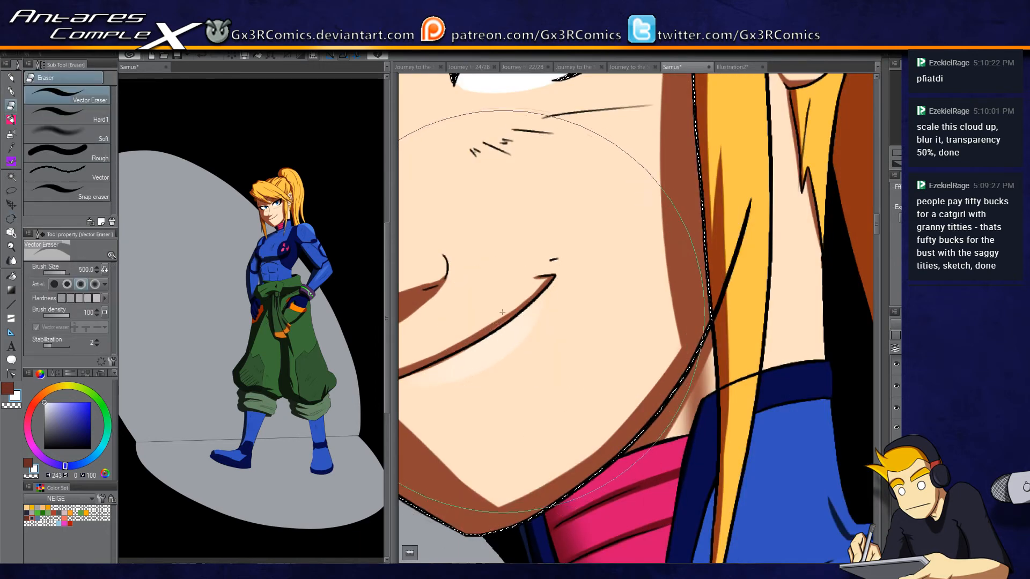
pyautogui.press('b')
pyautogui.moveTo(522, 312); pyautogui.dragTo(562, 247)
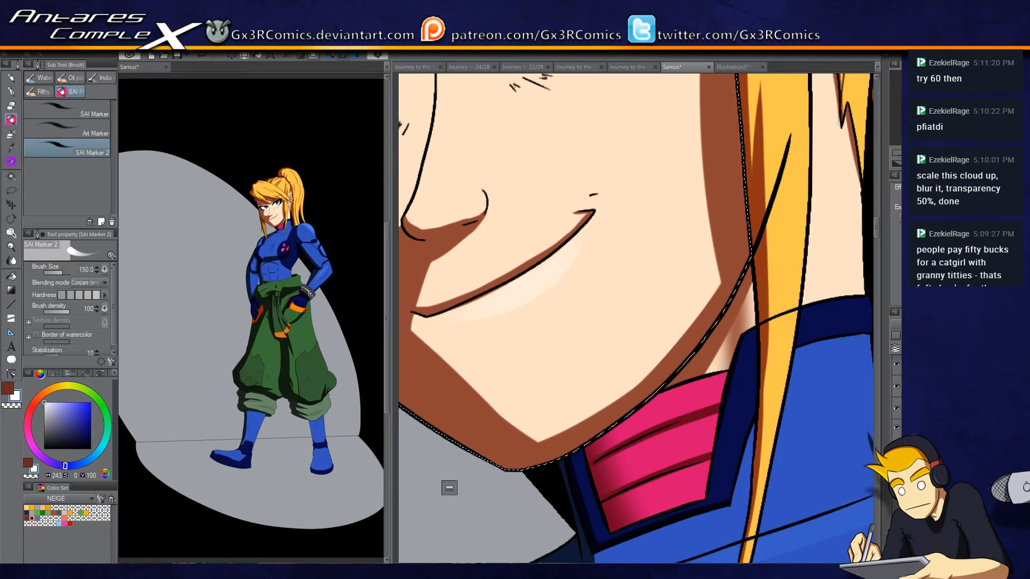
pyautogui.press('e')
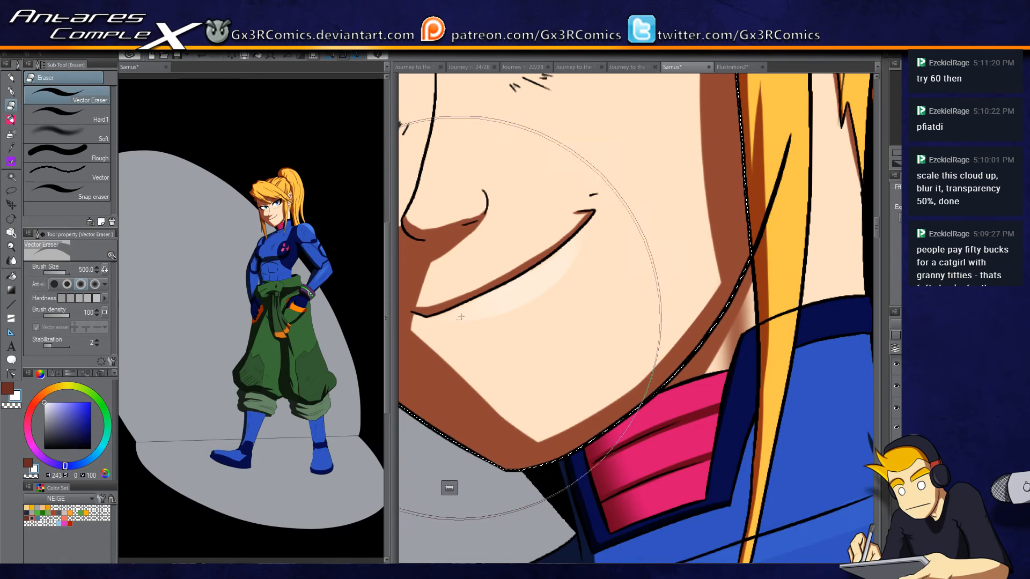
pyautogui.press('b')
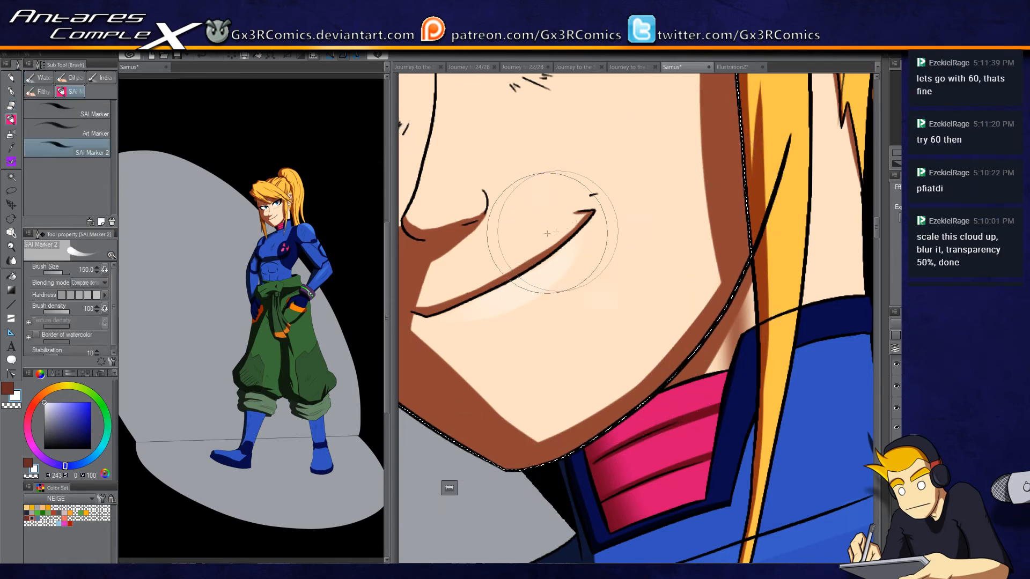
pyautogui.moveTo(531, 298); pyautogui.dragTo(609, 376)
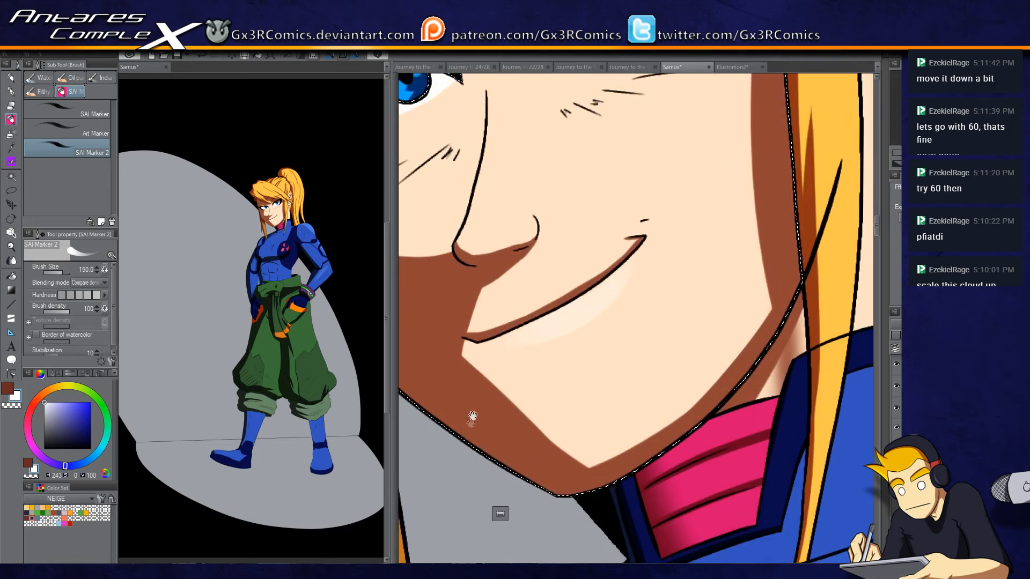
# Step: Paint reddish-brown shadows beneath the lower lip, on the chin and along the nose bridge with SOFT BRUSH
pyautogui.press('x')
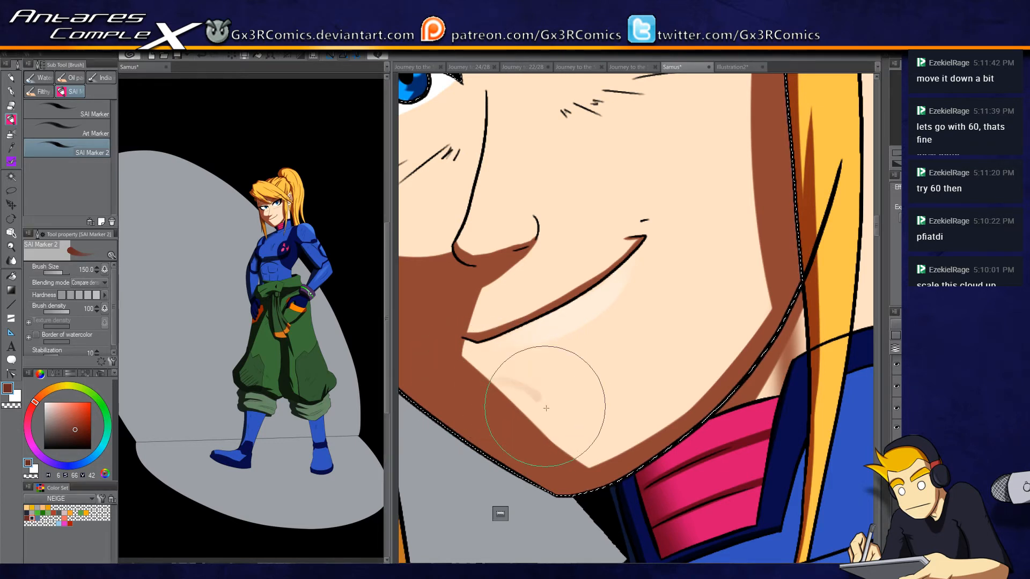
pyautogui.press('p')
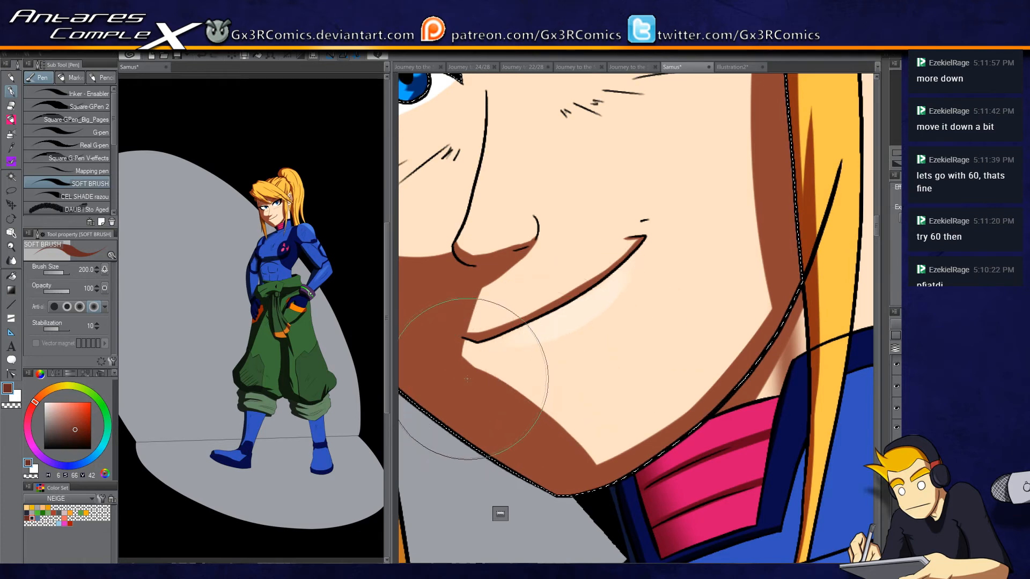
pyautogui.scroll(5, 475, 384)
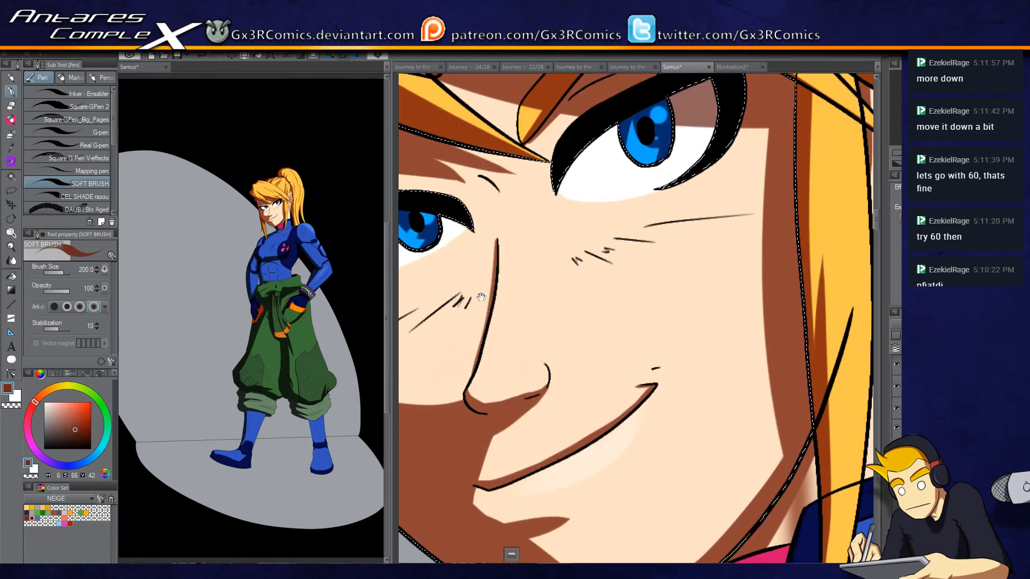
pyautogui.moveTo(496, 240); pyautogui.dragTo(566, 213)
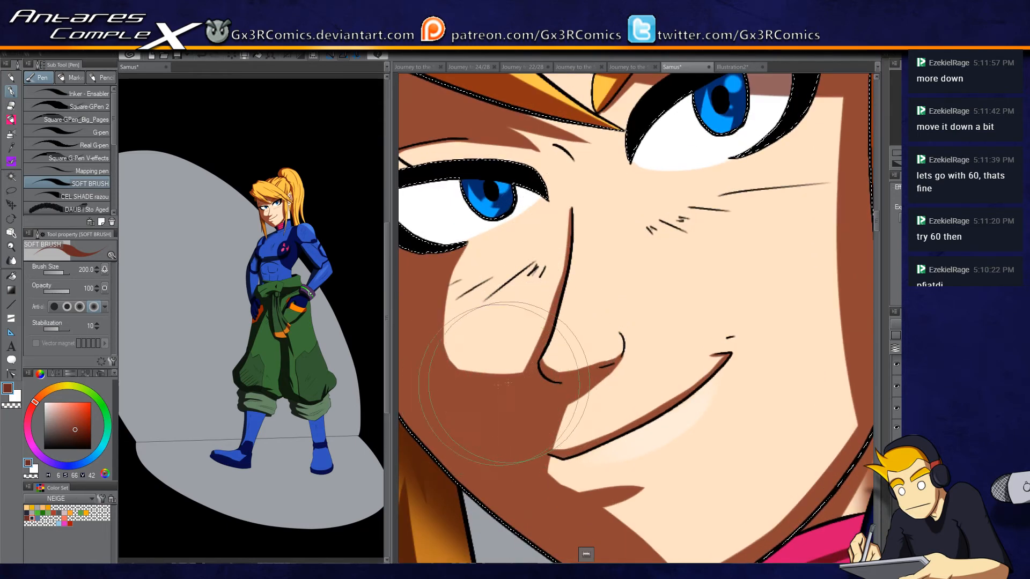
pyautogui.moveTo(595, 325); pyautogui.dragTo(517, 386)
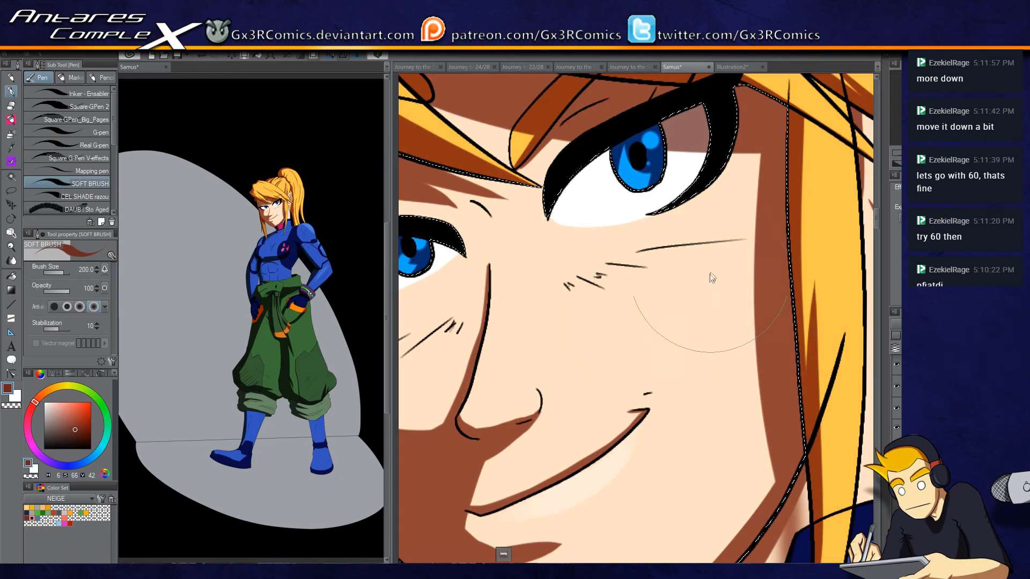
# Step: Examine the shading on the face, waist, sash and gloves
pyautogui.scroll(-3, 703, 278)
pyautogui.moveTo(746, 386); pyautogui.dragTo(655, 366)
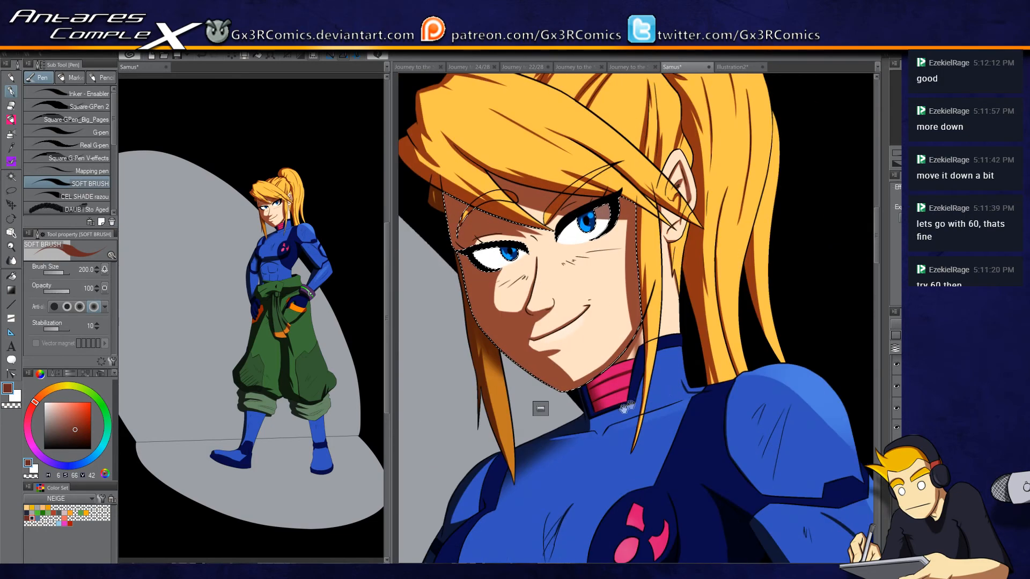
pyautogui.scroll(3, 540, 409)
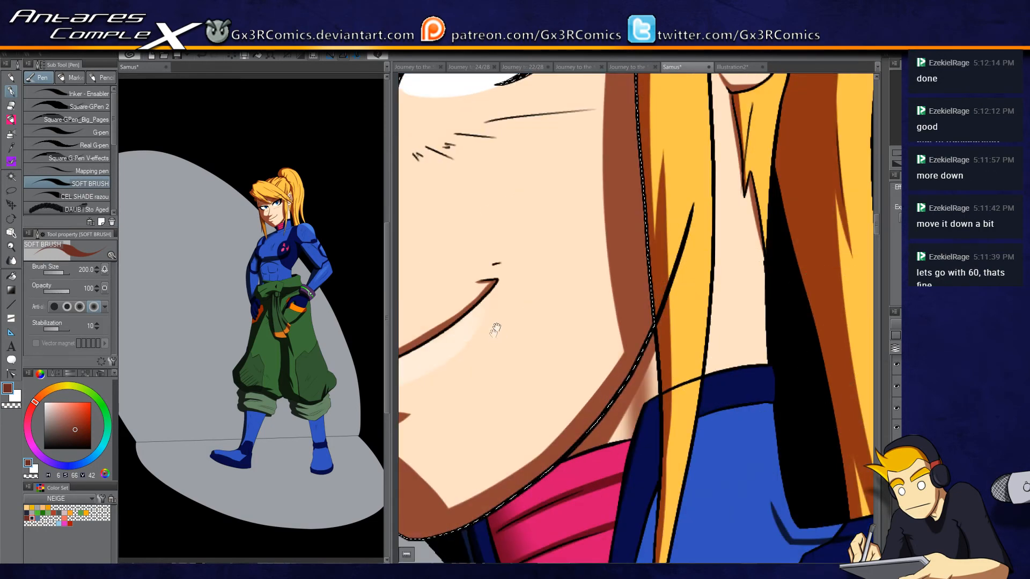
pyautogui.scroll(2, 515, 322)
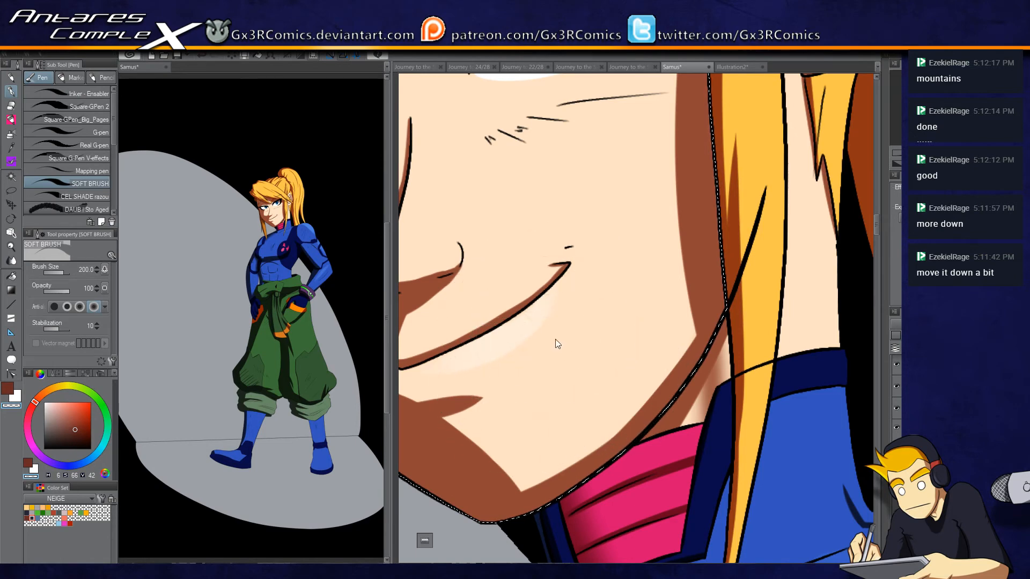
pyautogui.scroll(-2, 555, 339)
pyautogui.scroll(-10, 692, 463)
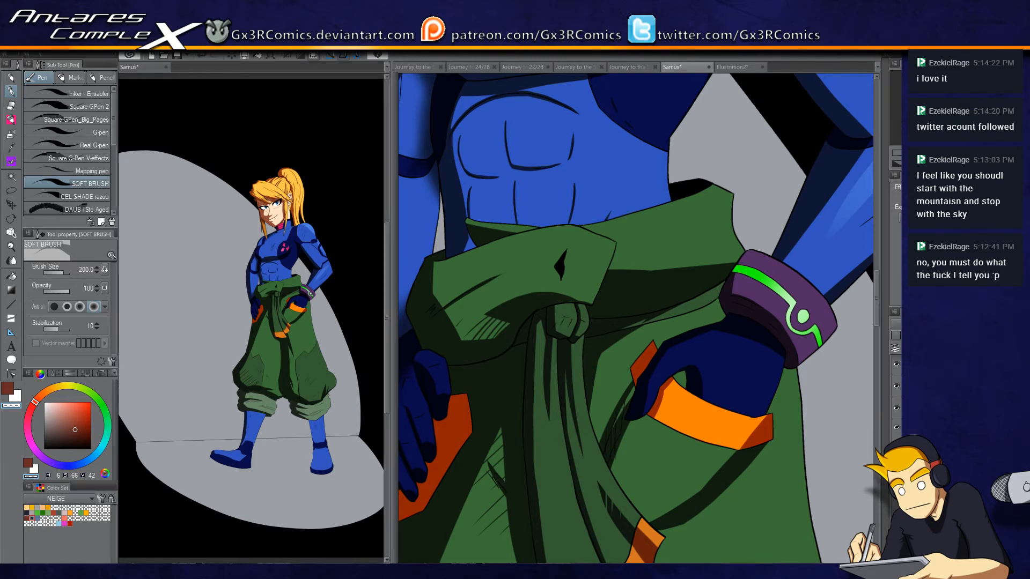
pyautogui.moveTo(505, 171); pyautogui.dragTo(471, 430)
pyautogui.moveTo(464, 471); pyautogui.dragTo(473, 550)
pyautogui.moveTo(472, 322)
pyautogui.mouseDown()
pyautogui.moveTo(477, 429)
pyautogui.moveTo(483, 419)
pyautogui.mouseUp()
pyautogui.moveTo(483, 376); pyautogui.dragTo(486, 408)
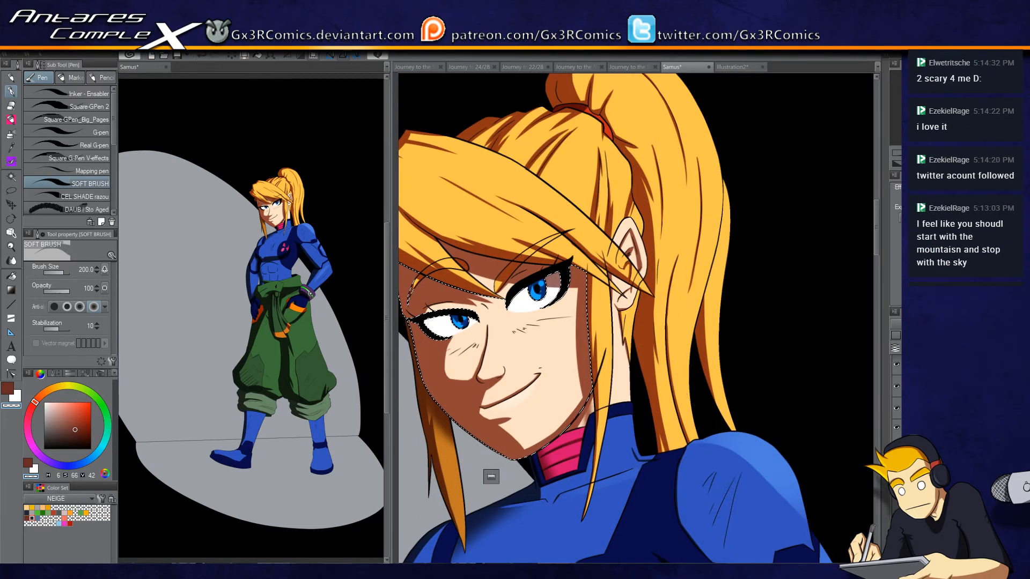
# Step: Replace the face selection with the front fringe and paint soft white highlights across it with SAI Marker 2 at size 300
pyautogui.hotkey('ctrl', 'd')
pyautogui.press('w')
pyautogui.click(504, 193)
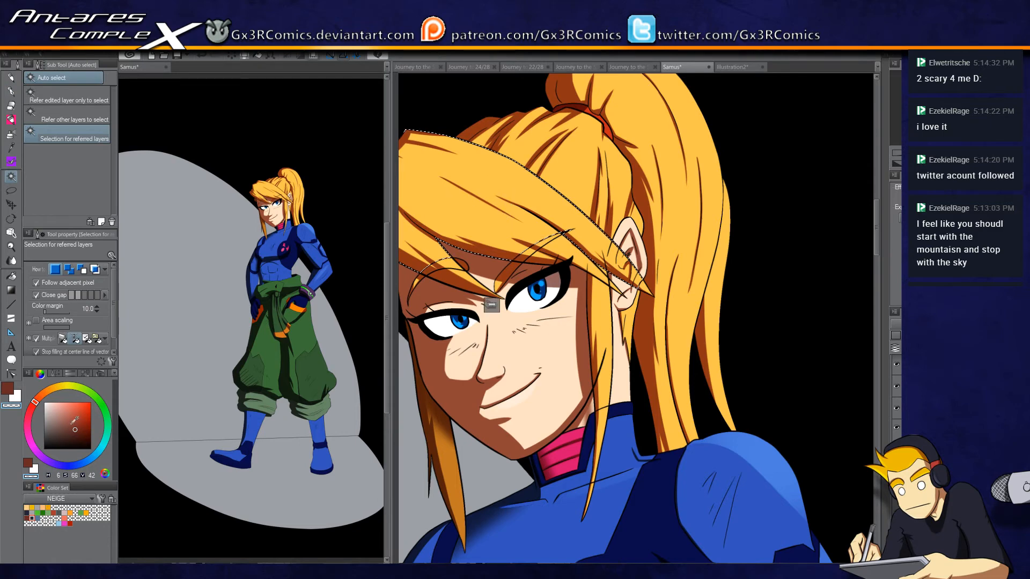
pyautogui.press('x')
pyautogui.press('b')
pyautogui.moveTo(481, 204)
pyautogui.mouseDown()
pyautogui.moveTo(564, 215)
pyautogui.moveTo(537, 225)
pyautogui.moveTo(558, 209)
pyautogui.moveTo(601, 236)
pyautogui.mouseUp()
pyautogui.press(']')
pyautogui.press(']')
pyautogui.moveTo(655, 284)
pyautogui.mouseDown()
pyautogui.moveTo(568, 215)
pyautogui.moveTo(617, 252)
pyautogui.moveTo(537, 204)
pyautogui.moveTo(667, 265)
pyautogui.mouseUp()
pyautogui.moveTo(604, 282)
pyautogui.mouseDown()
pyautogui.moveTo(513, 248)
pyautogui.moveTo(454, 207)
pyautogui.moveTo(638, 298)
pyautogui.moveTo(581, 297)
pyautogui.mouseUp()
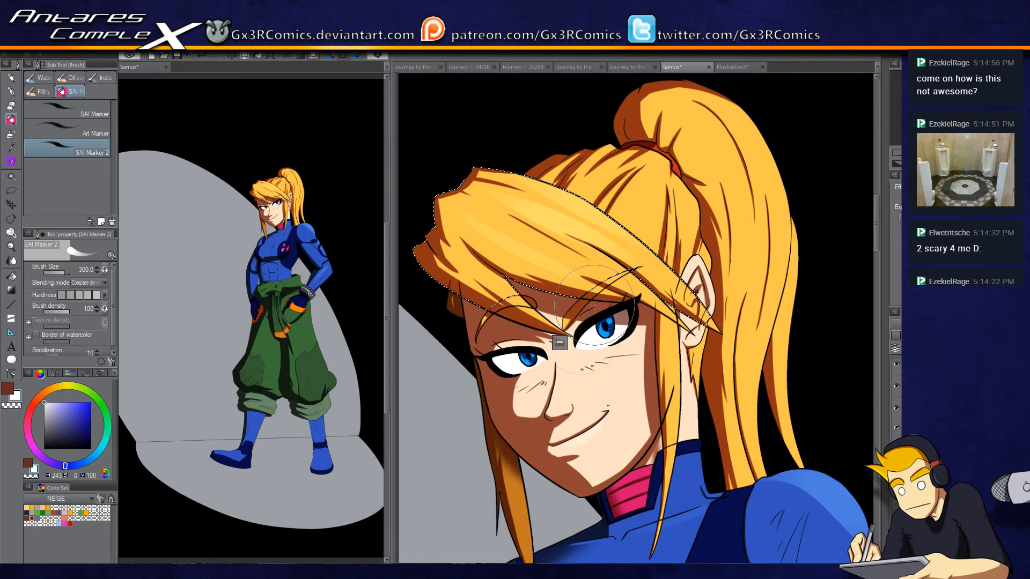
# Step: Select the pulled-back hair behind the fringe and paint soft white highlights on it with SAI Marker 2
pyautogui.press('w')
pyautogui.click(656, 194)
pyautogui.press('b')
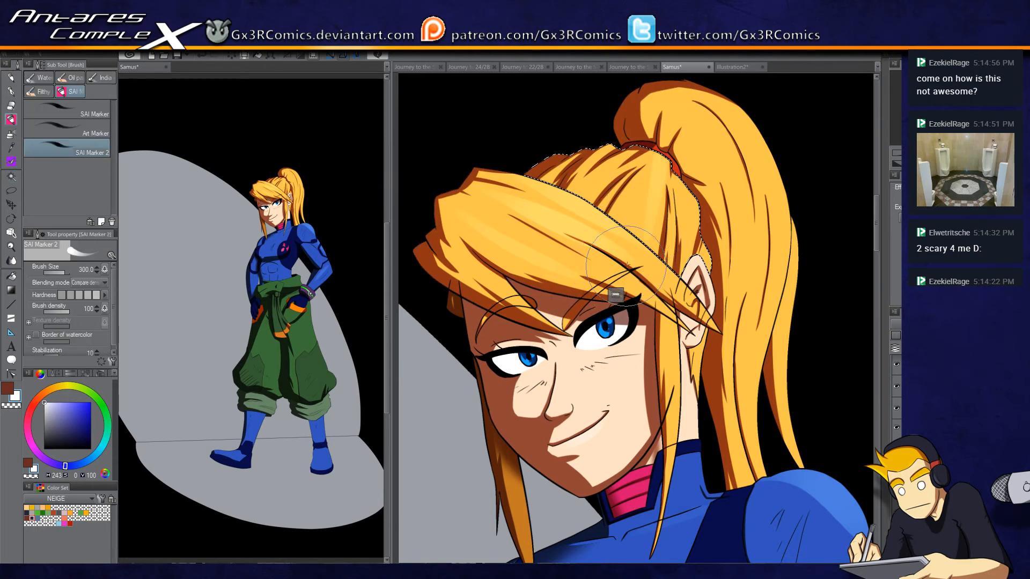
pyautogui.moveTo(675, 190); pyautogui.dragTo(581, 265)
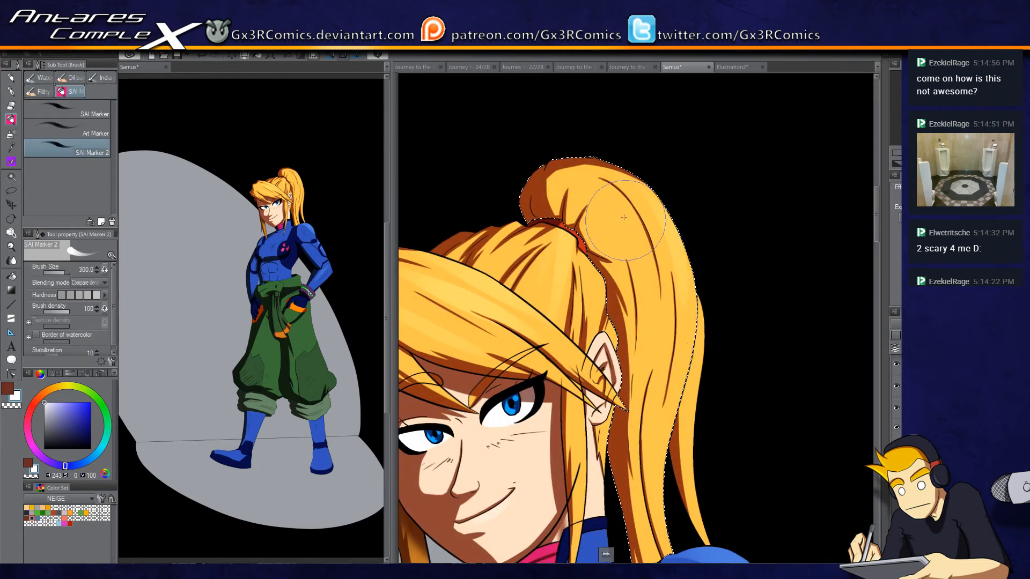
# Step: Brush light highlights onto the ponytail and the long hair strand beside the cheek with SAI Marker 2
pyautogui.moveTo(633, 204); pyautogui.dragTo(644, 327)
pyautogui.moveTo(633, 408); pyautogui.dragTo(641, 247)
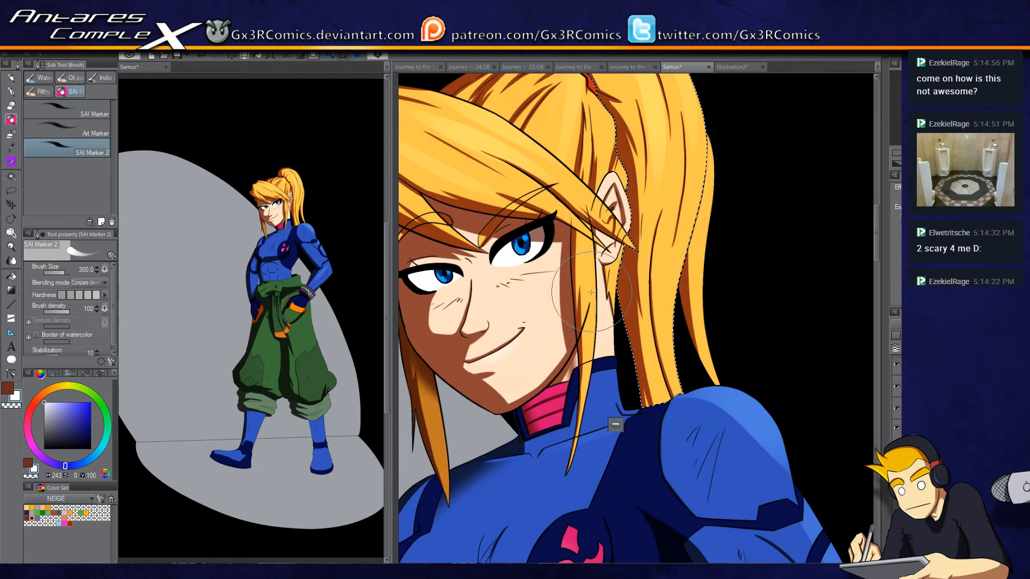
pyautogui.moveTo(588, 365); pyautogui.dragTo(587, 370)
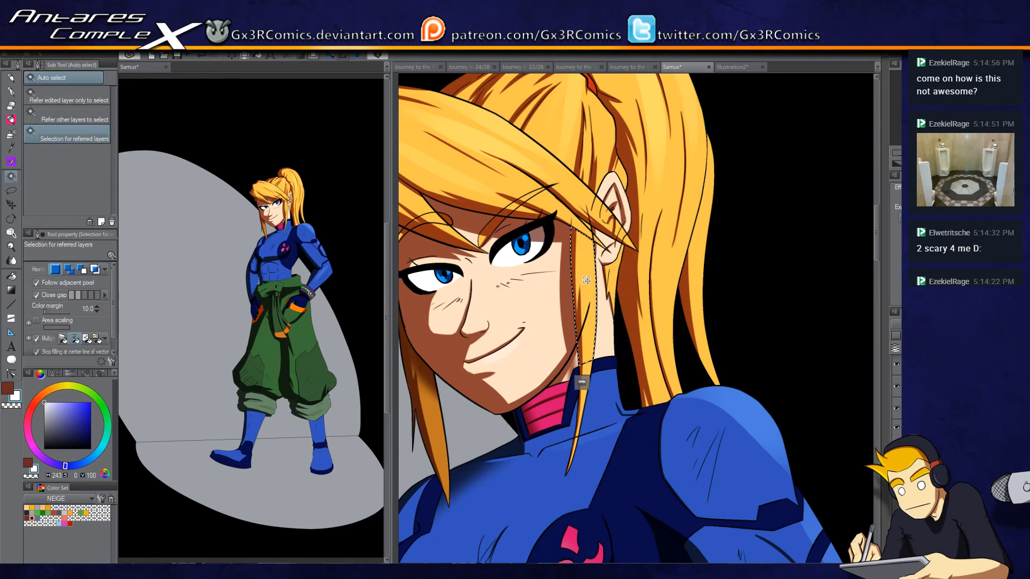
pyautogui.moveTo(584, 425); pyautogui.dragTo(629, 302)
# Step: Select the hanging hair lock beside the shaded cheek and the strand in front of the ear, brushing highlights onto each
pyautogui.press('w')
pyautogui.click(485, 314)
pyautogui.press('b')
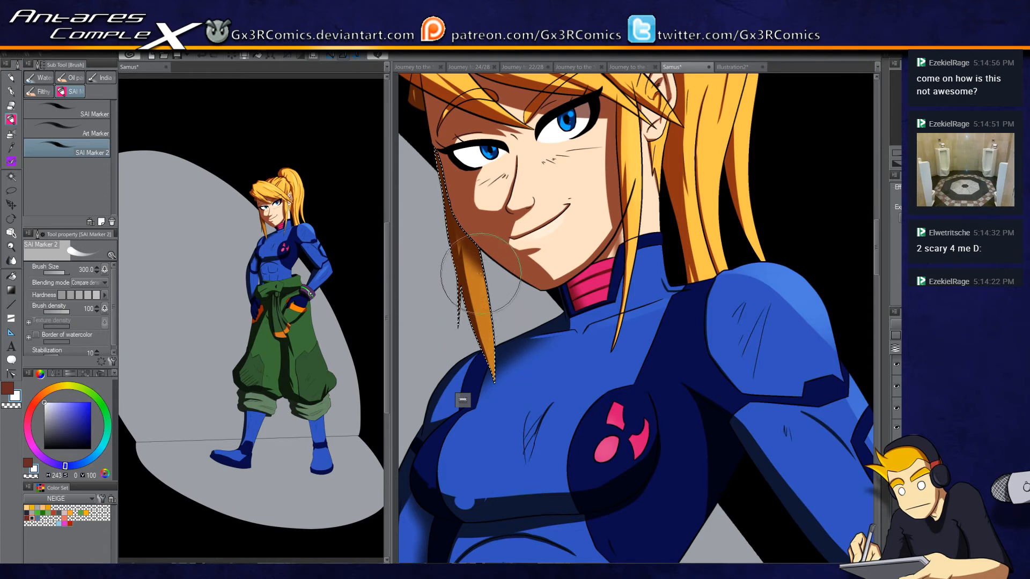
pyautogui.press('w')
pyautogui.click(635, 245)
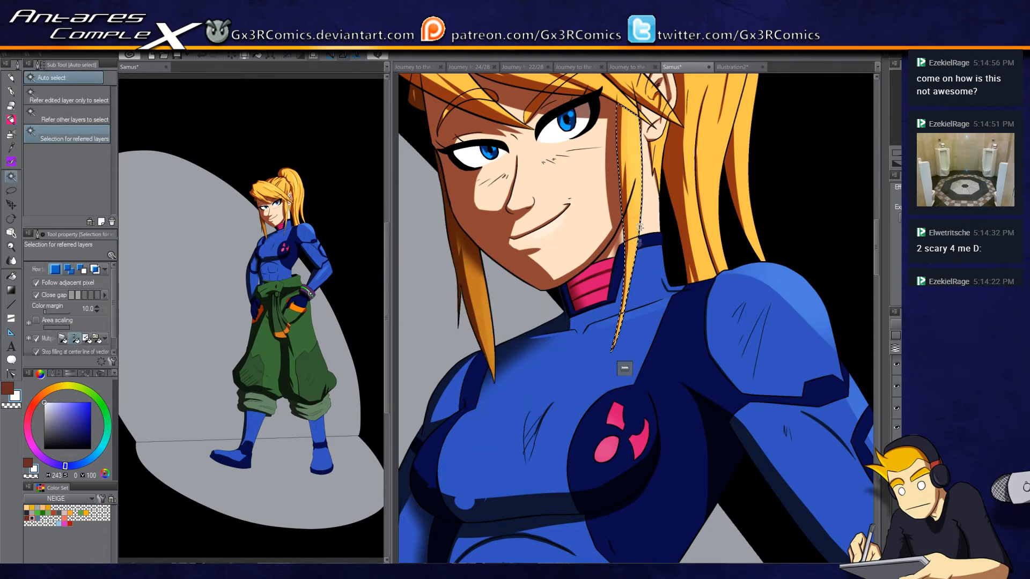
pyautogui.press('b')
pyautogui.moveTo(707, 177); pyautogui.dragTo(641, 303)
# Step: Select the ponytail and brush further soft highlights along its lower length
pyautogui.press('w')
pyautogui.click(645, 330)
pyautogui.press('b')
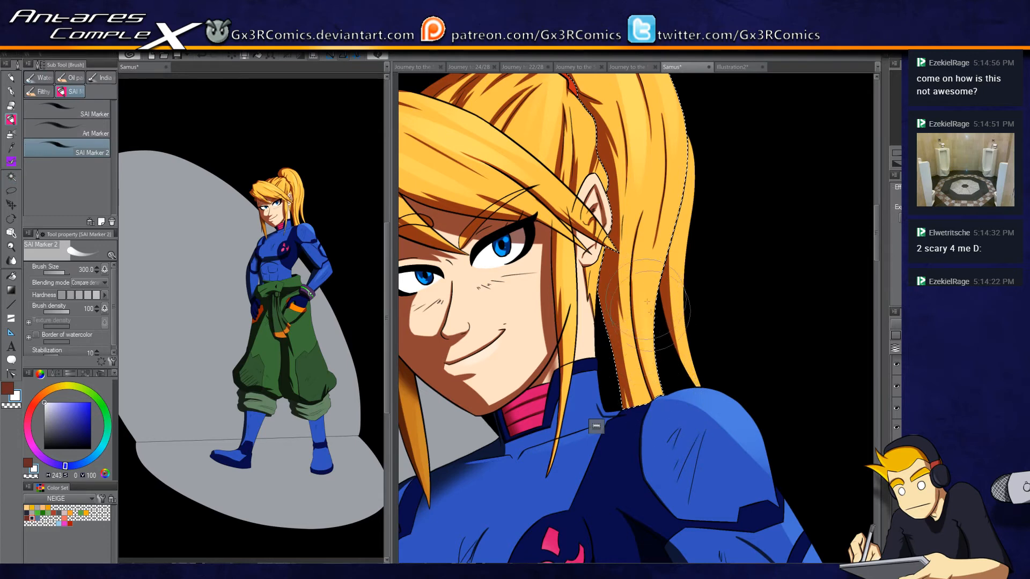
pyautogui.moveTo(596, 357); pyautogui.dragTo(657, 445)
# Step: Select the swept bangs, brush highlights onto them with SAI Marker 2, and clear the selection
pyautogui.press('w')
pyautogui.click(479, 314)
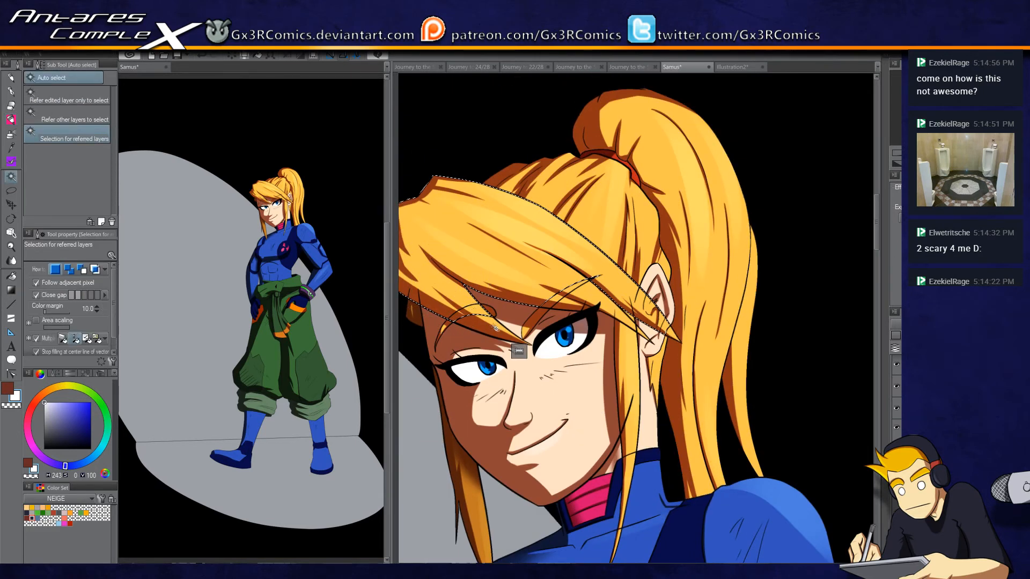
pyautogui.press('b')
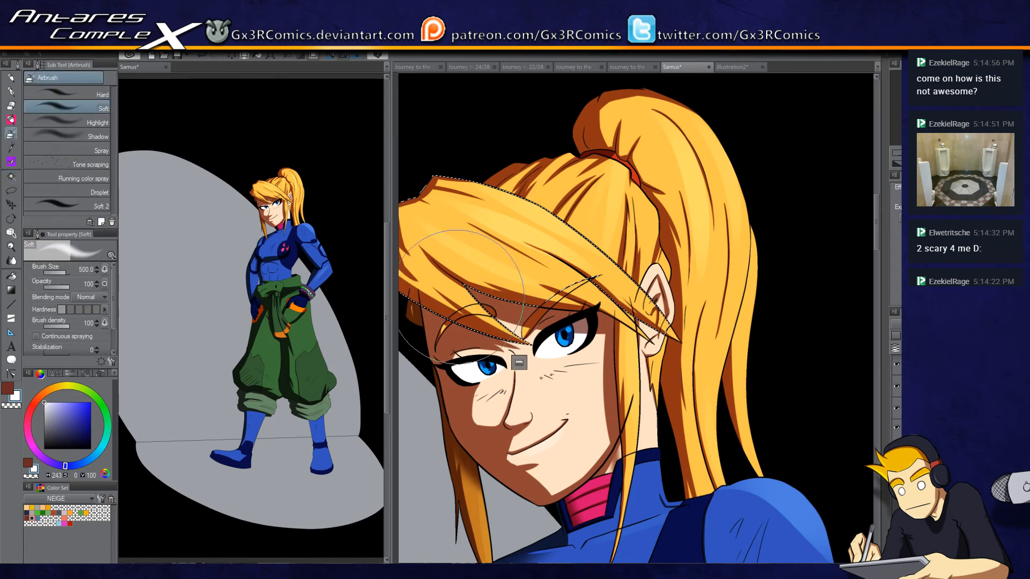
pyautogui.press('b')
pyautogui.press('b')
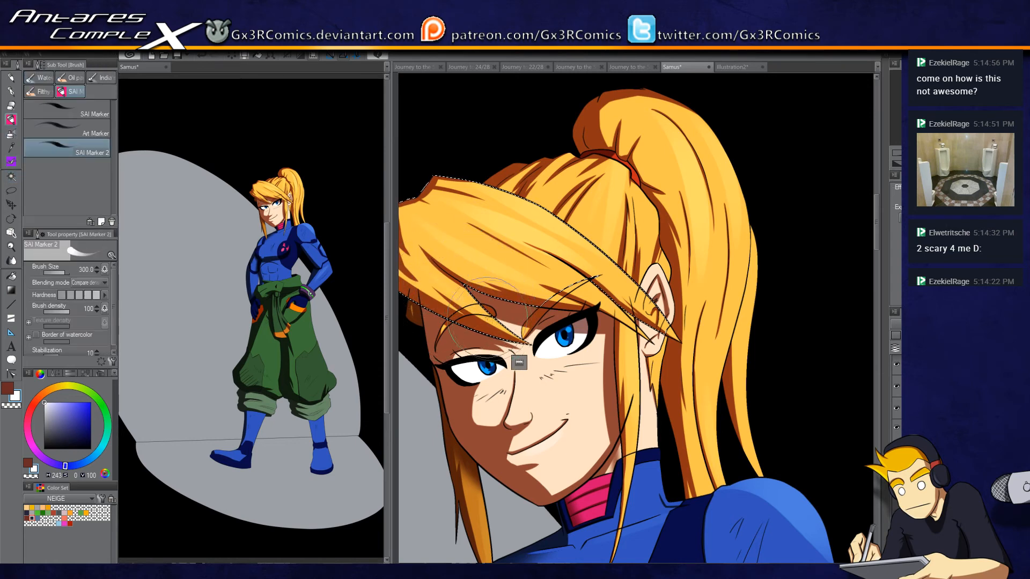
pyautogui.hotkey('ctrl', 'd')
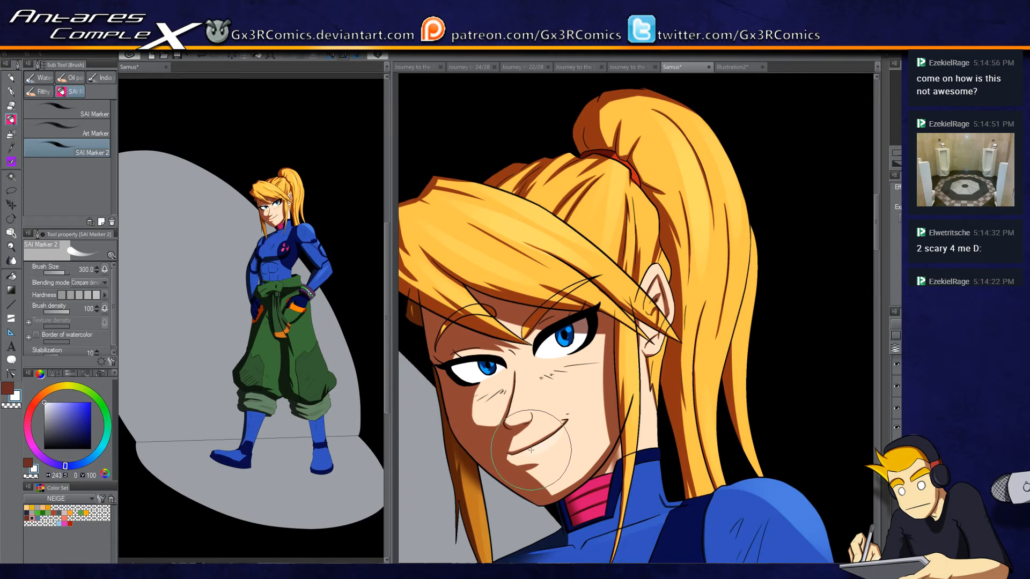
# Step: Select the irises of both eyes and brush soft light onto them with SAI Marker 2 at size 120
pyautogui.scroll(3, 564, 328)
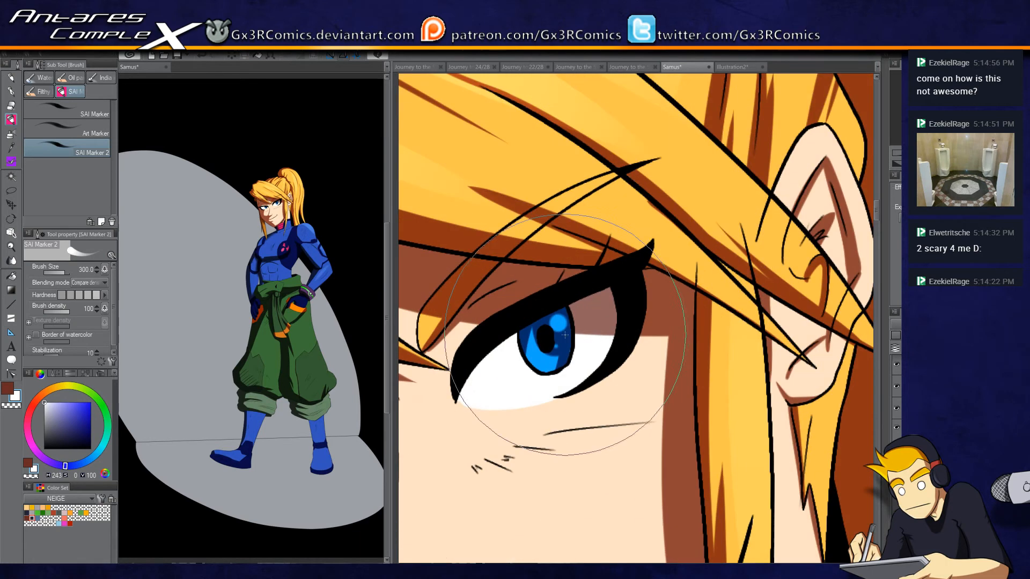
pyautogui.press('w')
pyautogui.click(561, 325)
pyautogui.press('b')
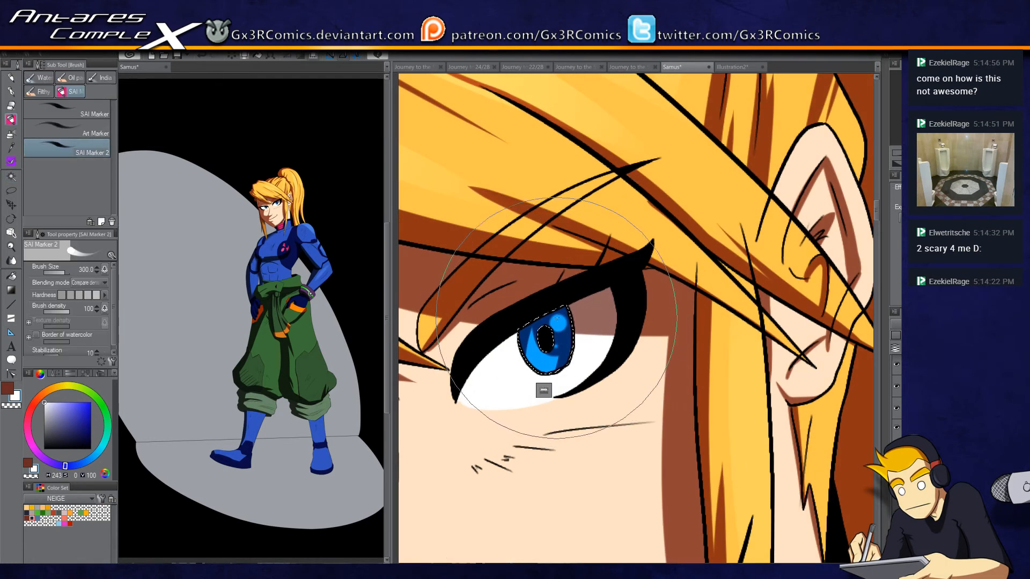
pyautogui.press('[')
pyautogui.press('[')
pyautogui.press('[')
pyautogui.press('[')
pyautogui.press('[')
pyautogui.press('[')
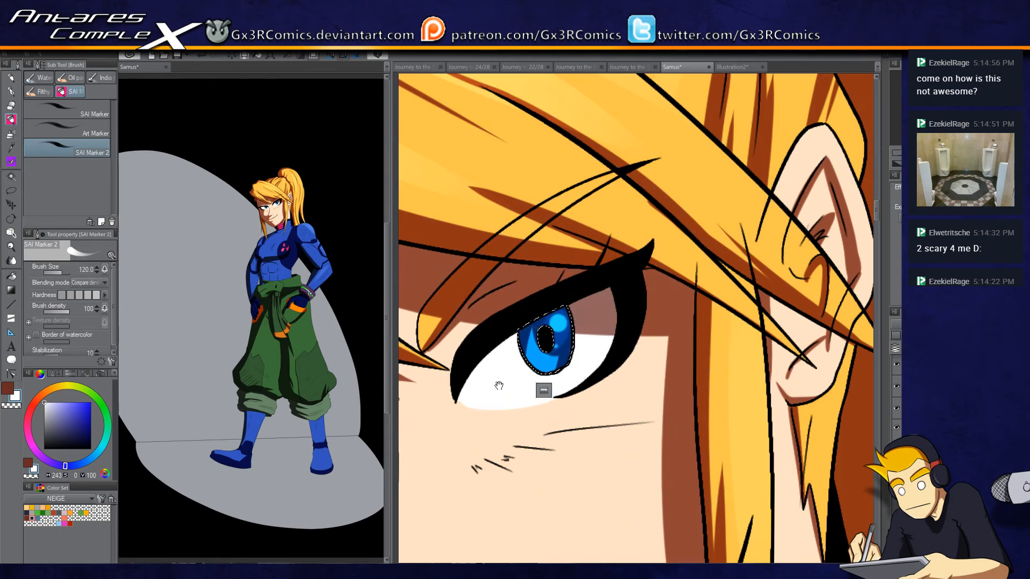
pyautogui.moveTo(544, 378); pyautogui.dragTo(694, 272)
pyautogui.press('h')
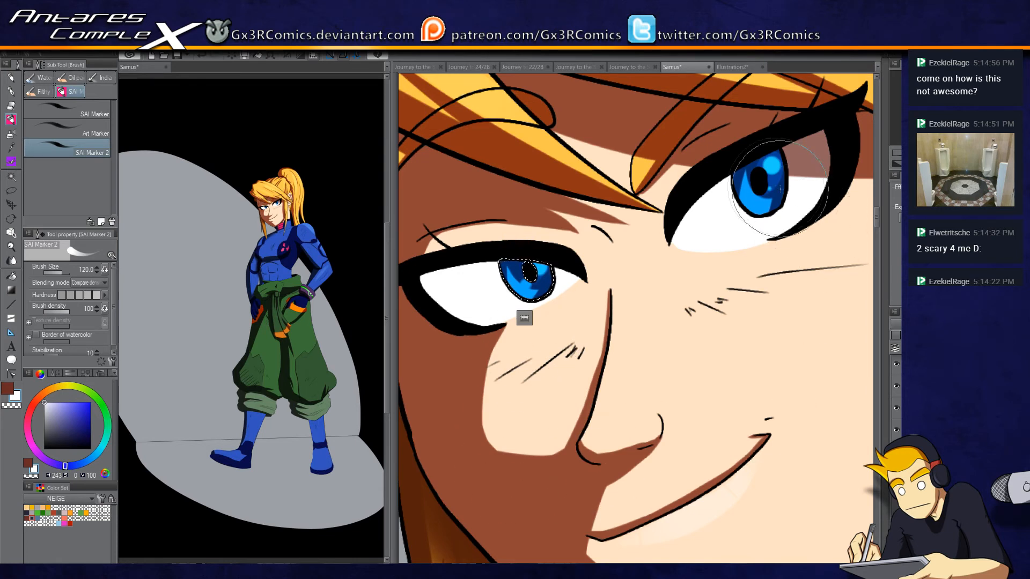
# Step: Dab small white reflections onto both irises using the SOFT BRUSH pen at size 200, and clear the selection
pyautogui.press('p')
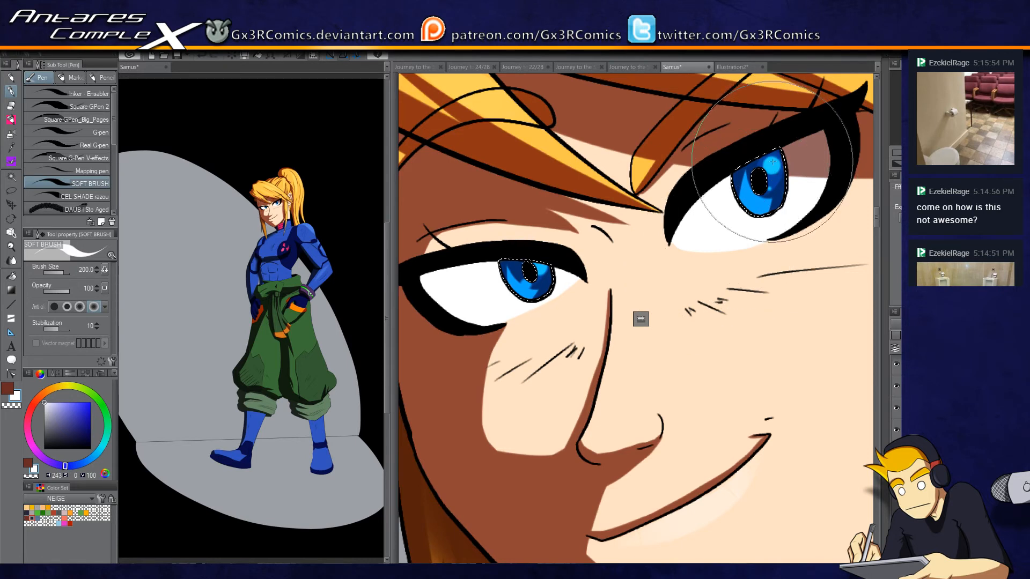
pyautogui.click(753, 201)
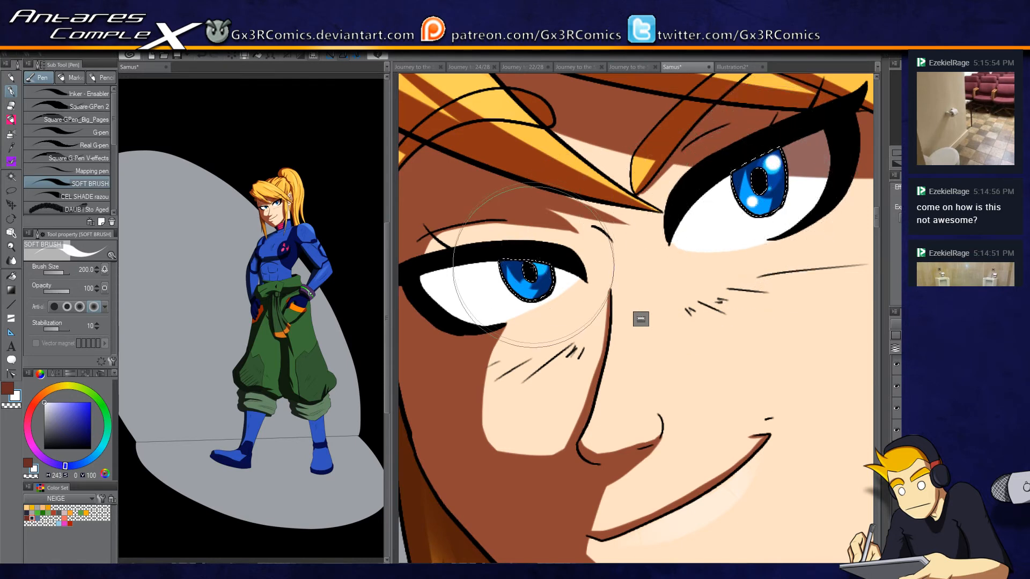
pyautogui.click(518, 290)
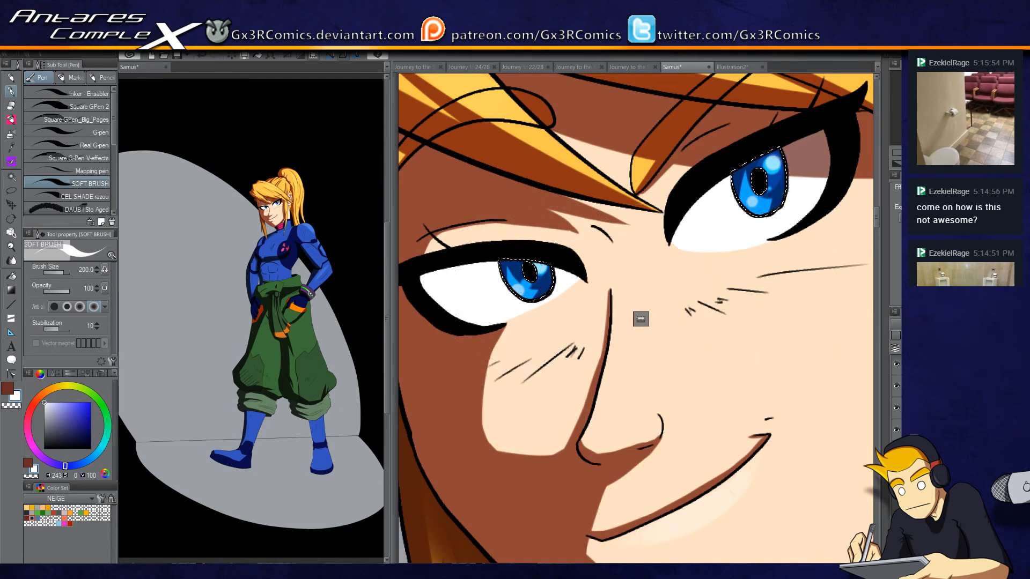
pyautogui.moveTo(771, 249); pyautogui.dragTo(690, 209)
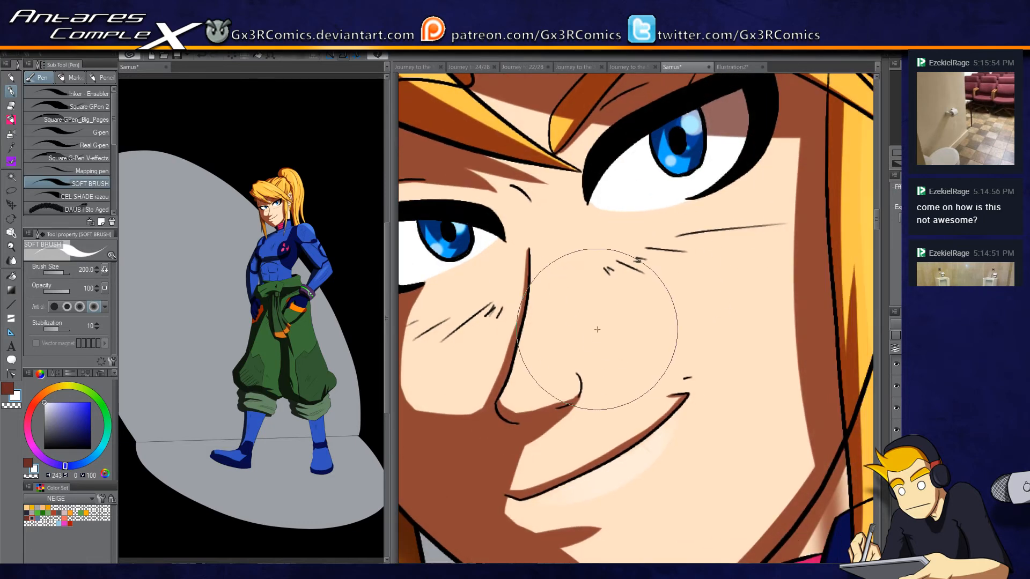
# Step: Select the pink neck collar, brush a highlight onto it with SAI Marker 2 at size 200, and deselect it
pyautogui.scroll(-3, 597, 330)
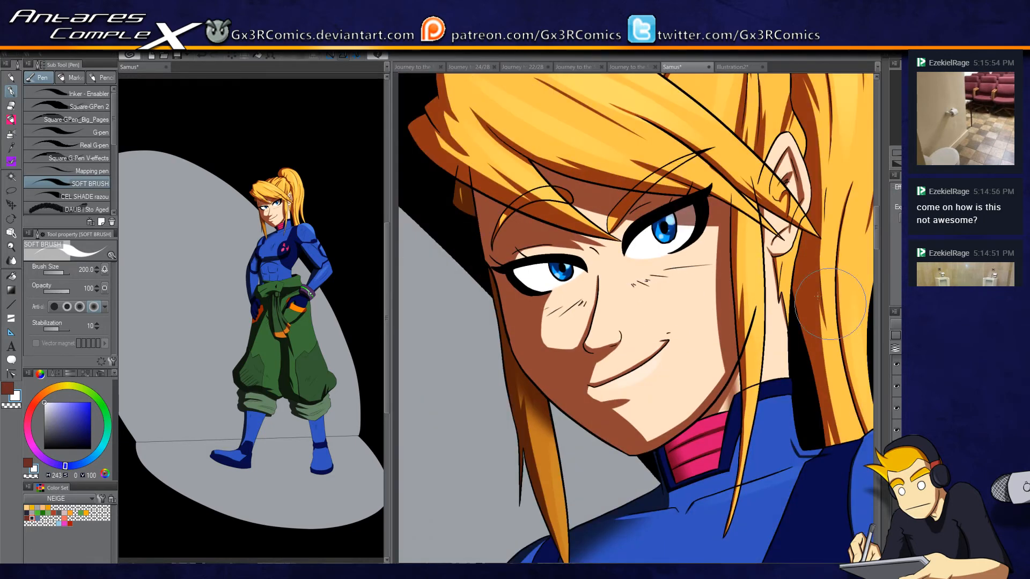
pyautogui.press('b')
pyautogui.press(']')
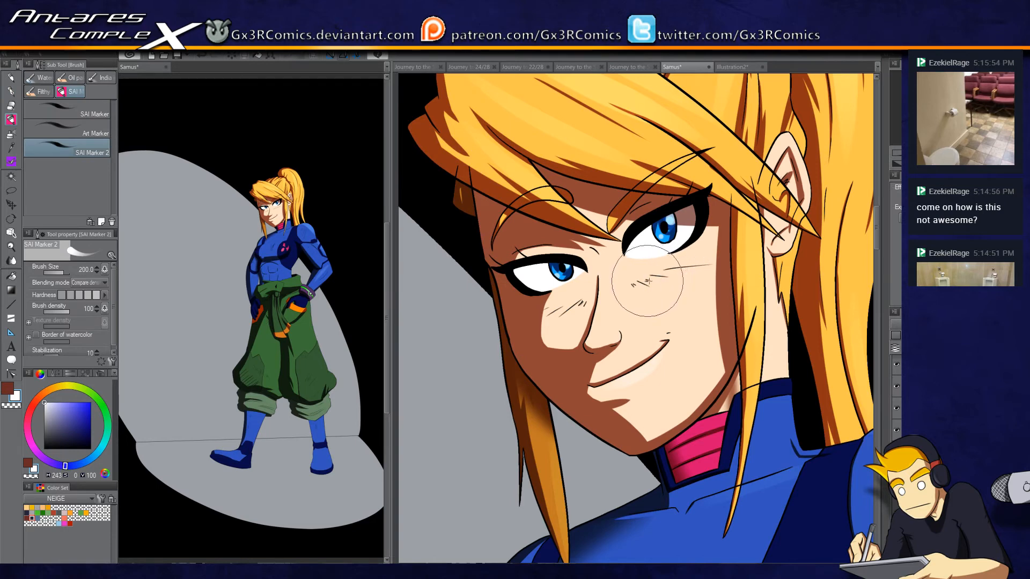
pyautogui.moveTo(689, 317); pyautogui.dragTo(634, 147)
pyautogui.moveTo(655, 401); pyautogui.dragTo(572, 345)
pyautogui.press('w')
pyautogui.click(570, 207)
pyautogui.press('b')
pyautogui.moveTo(562, 194); pyautogui.dragTo(570, 287)
pyautogui.hotkey('ctrl', 'd')
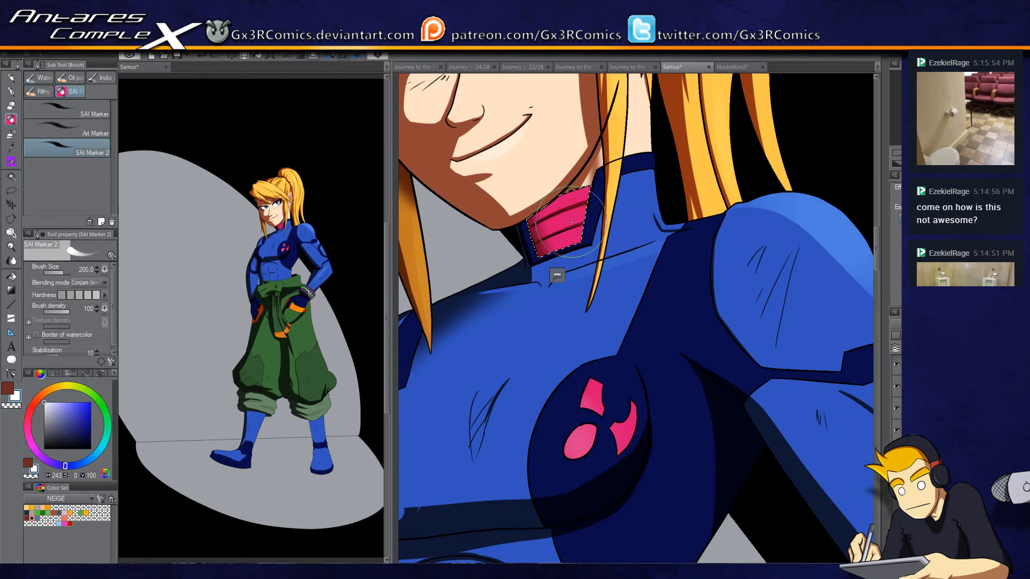
# Step: Select the light blue chest section of the suit and brush soft highlights along the edge of the emblem area
pyautogui.press('b')
pyautogui.moveTo(590, 413); pyautogui.dragTo(616, 285)
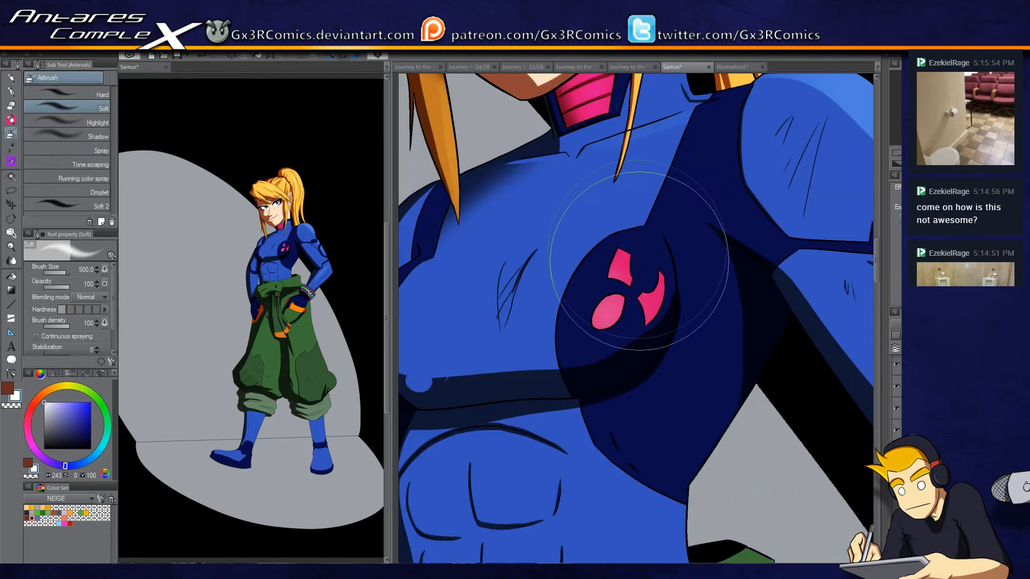
pyautogui.press('w')
pyautogui.click(612, 248)
pyautogui.press('b')
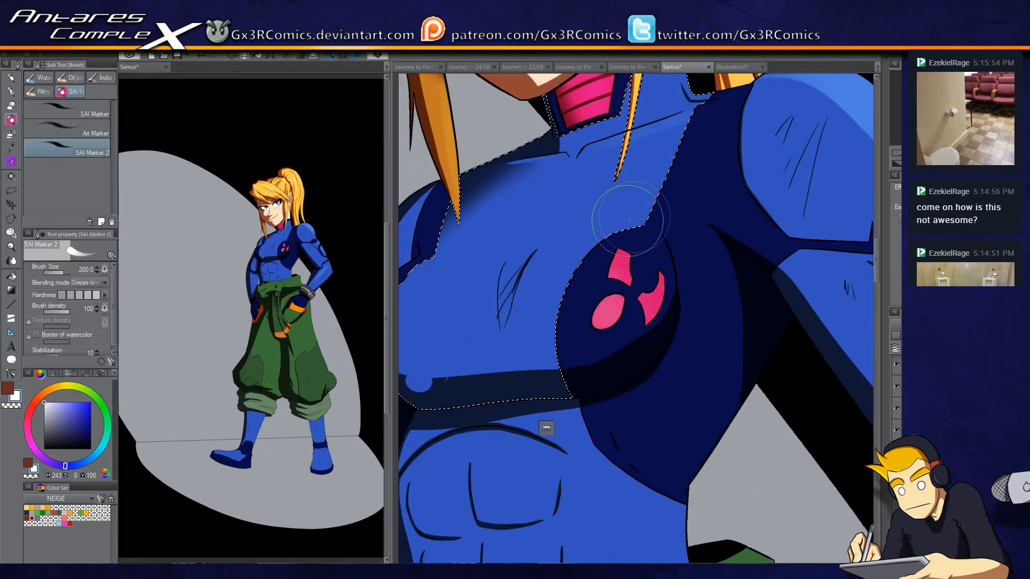
pyautogui.moveTo(654, 211); pyautogui.dragTo(589, 269)
pyautogui.moveTo(621, 230); pyautogui.dragTo(542, 308)
pyautogui.moveTo(651, 204)
pyautogui.mouseDown()
pyautogui.moveTo(548, 291)
pyautogui.moveTo(559, 321)
pyautogui.mouseUp()
pyautogui.moveTo(632, 207); pyautogui.dragTo(515, 268)
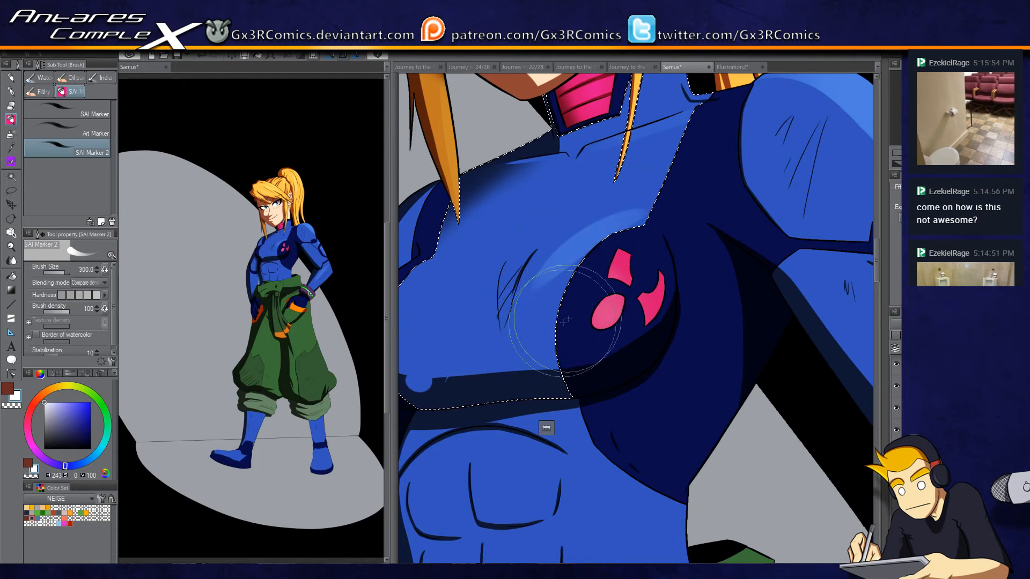
# Step: Highlight the upper arm beside its muscle line, undoing the first stroke and repainting with the marker at size 600
pyautogui.moveTo(618, 395)
pyautogui.mouseDown()
pyautogui.moveTo(586, 275)
pyautogui.moveTo(523, 442)
pyautogui.moveTo(531, 368)
pyautogui.mouseUp()
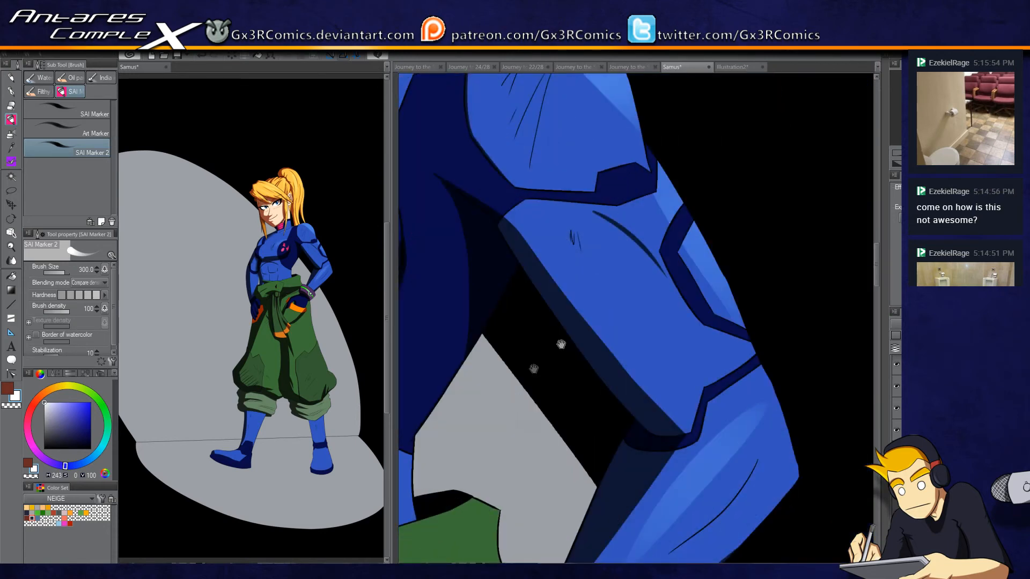
pyautogui.moveTo(591, 227)
pyautogui.mouseDown()
pyautogui.moveTo(667, 345)
pyautogui.moveTo(610, 276)
pyautogui.moveTo(651, 299)
pyautogui.moveTo(636, 281)
pyautogui.mouseUp()
pyautogui.hotkey('ctrl', 'z')
pyautogui.press(']')
pyautogui.press(']')
pyautogui.press(']')
pyautogui.moveTo(587, 225); pyautogui.dragTo(693, 344)
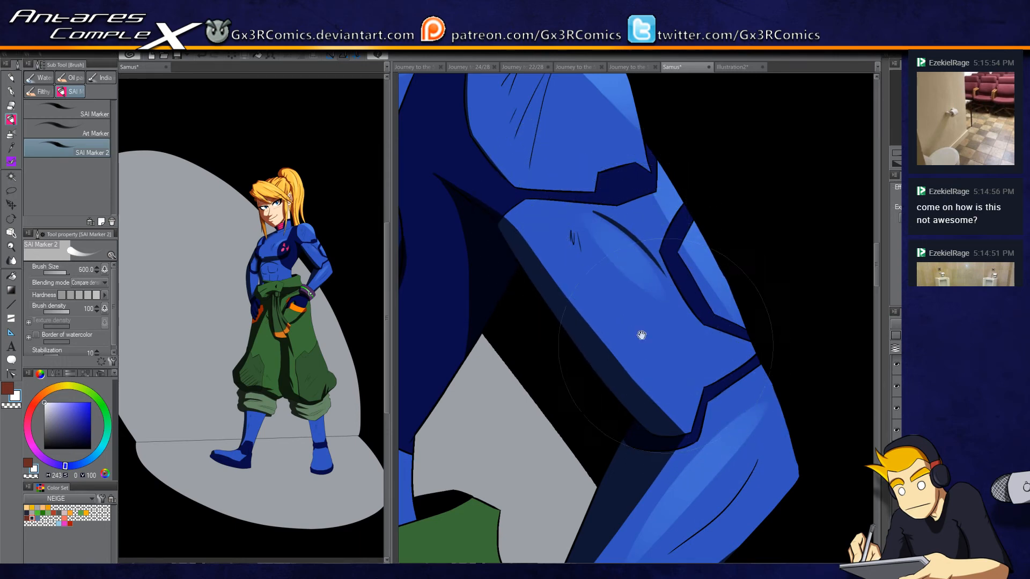
# Step: Select both blue shins below the trouser cuffs and paint dark navy shadows on them with the SOFT BRUSH pen
pyautogui.moveTo(475, 350); pyautogui.dragTo(788, 324)
pyautogui.moveTo(598, 344); pyautogui.dragTo(727, 361)
pyautogui.moveTo(624, 359); pyautogui.dragTo(611, 225)
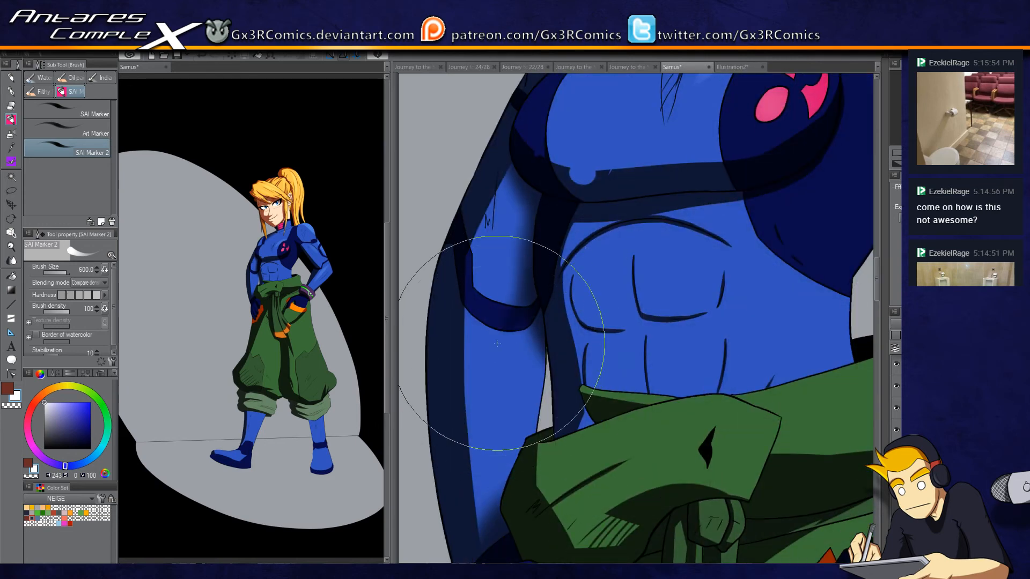
pyautogui.moveTo(545, 467); pyautogui.dragTo(552, 268)
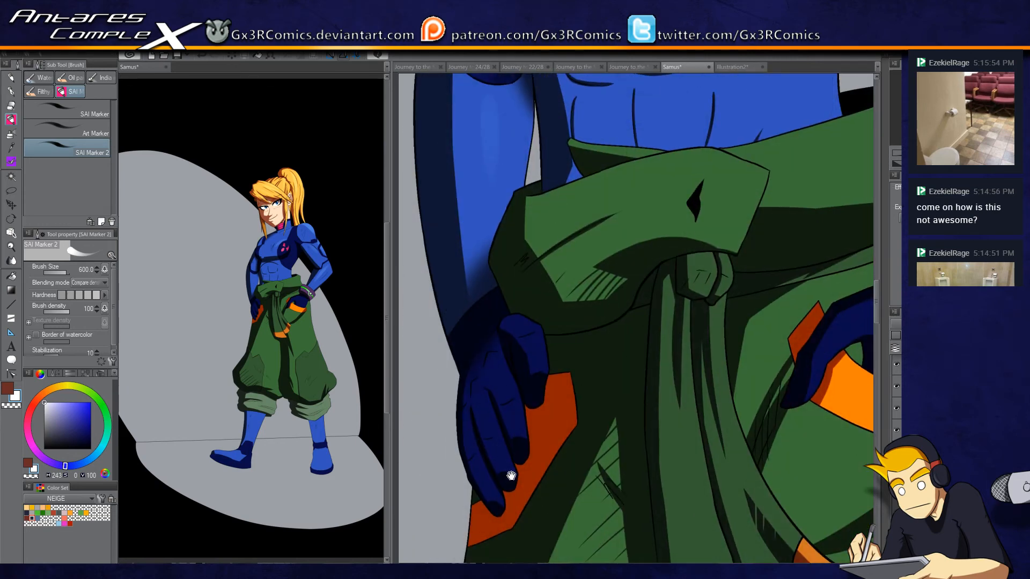
pyautogui.moveTo(541, 445); pyautogui.dragTo(543, 266)
pyautogui.scroll(-3, 551, 269)
pyautogui.moveTo(578, 486); pyautogui.dragTo(483, 372)
pyautogui.press('w')
pyautogui.click(612, 292)
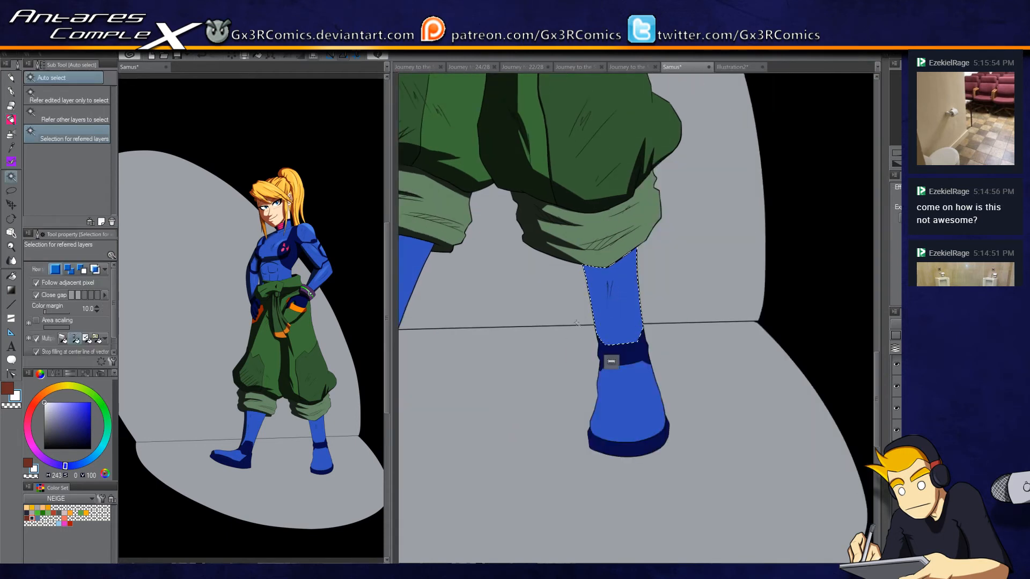
pyautogui.click(32, 518)
pyautogui.hscroll(-3, 813, 388)
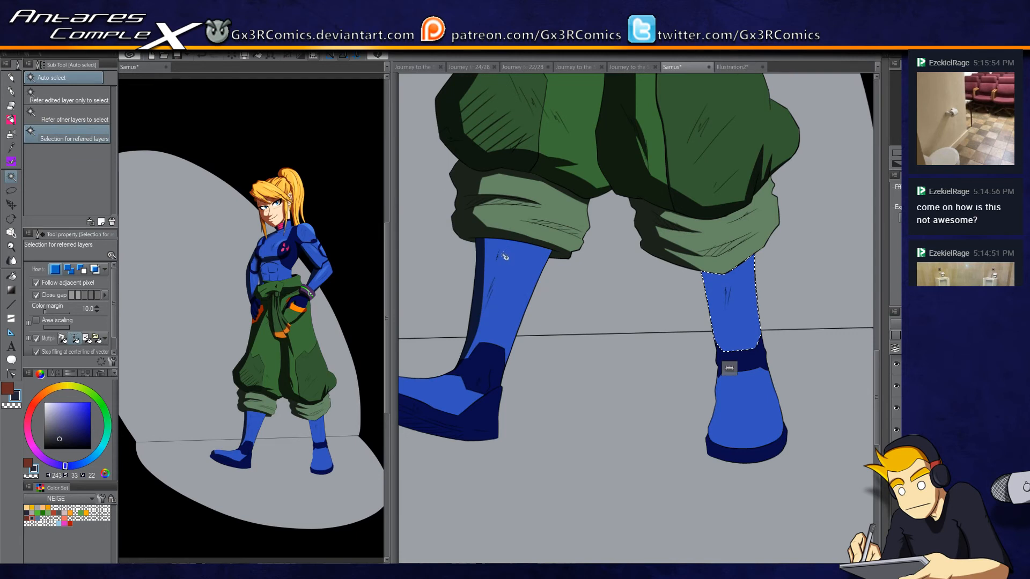
pyautogui.press('p')
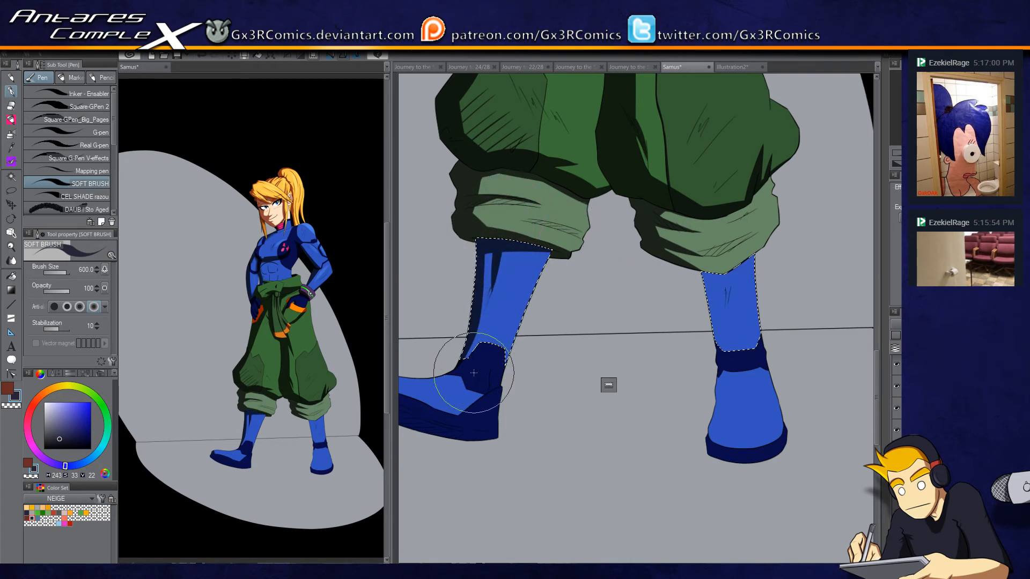
pyautogui.moveTo(687, 252); pyautogui.dragTo(692, 344)
# Step: Add the front-facing boot and its ankle band to the selection and paint a dark shadow along their inner edge
pyautogui.press('w')
pyautogui.keyDown('shift'); pyautogui.click(727, 360); pyautogui.keyUp('shift')
pyautogui.keyDown('shift'); pyautogui.click(722, 391); pyautogui.keyUp('shift')
pyautogui.press('p')
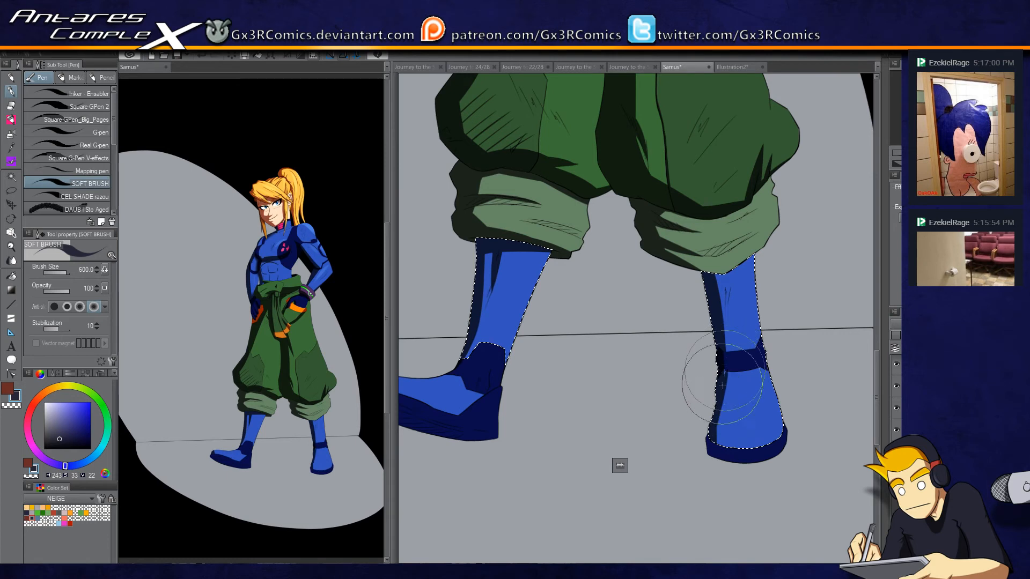
# Step: Airbrush soft shadows onto the shins below the cuffs, and shade the front-facing boot's sole with the SOFT BRUSH pen
pyautogui.press('b')
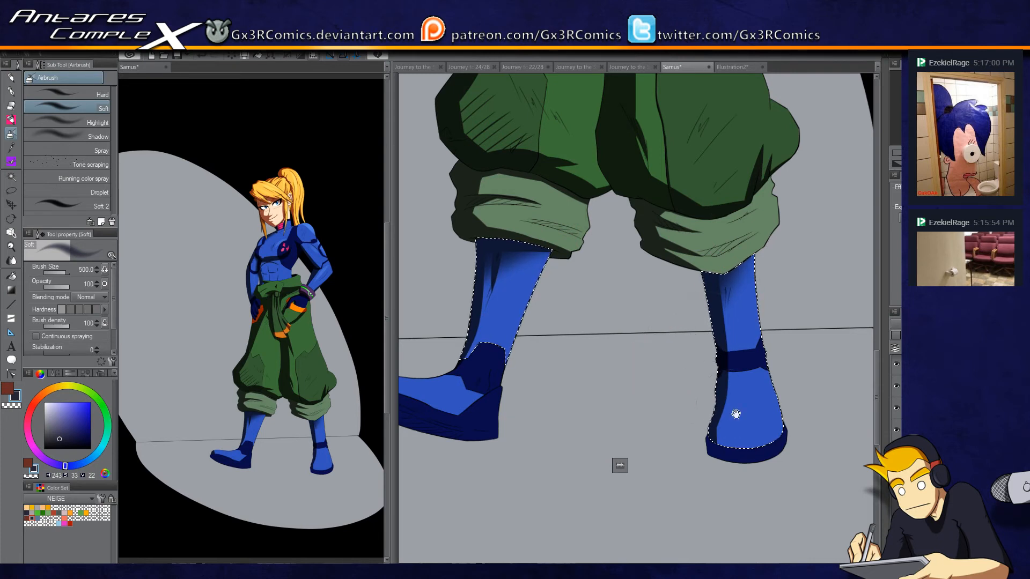
pyautogui.moveTo(736, 414); pyautogui.dragTo(706, 341)
pyautogui.press('p')
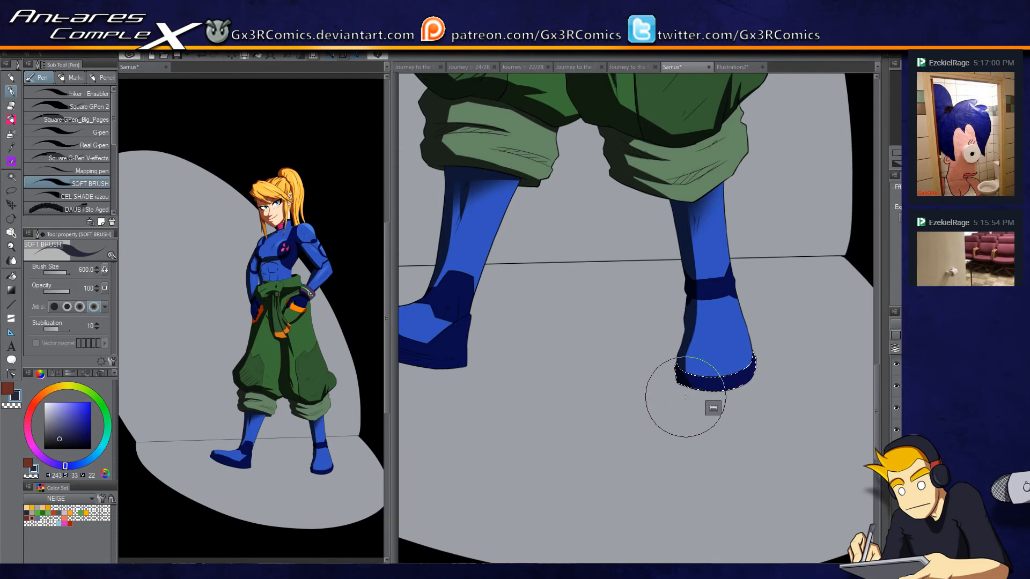
# Step: Select the rolled trouser cuff above the front-facing boot and paint dark shadow along its outer side
pyautogui.scroll(5, 686, 397)
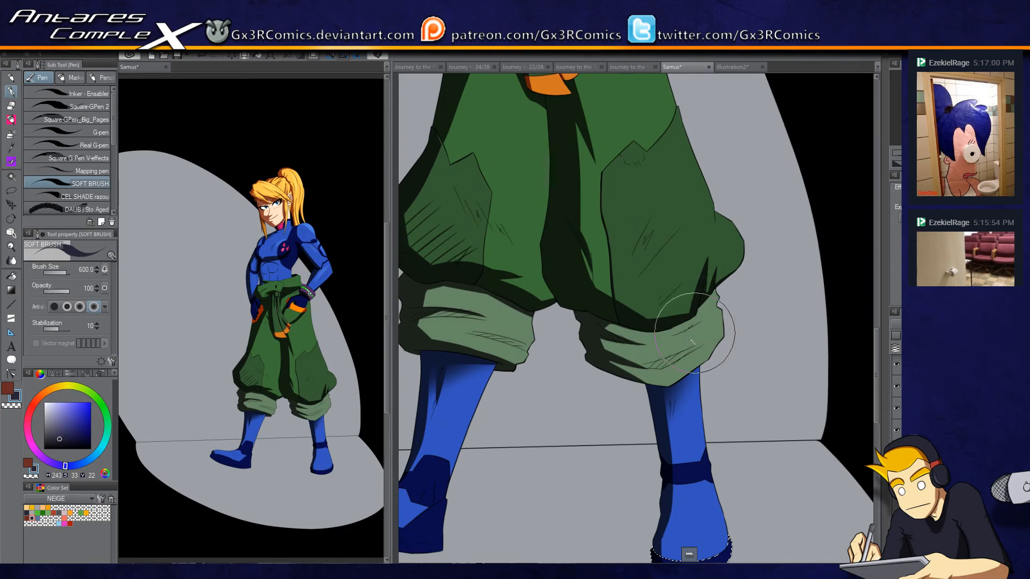
pyautogui.press('w')
pyautogui.click(698, 322)
pyautogui.press('p')
pyautogui.moveTo(723, 303)
pyautogui.mouseDown()
pyautogui.moveTo(707, 333)
pyautogui.moveTo(651, 363)
pyautogui.moveTo(617, 359)
pyautogui.moveTo(708, 338)
pyautogui.moveTo(675, 356)
pyautogui.moveTo(709, 337)
pyautogui.mouseUp()
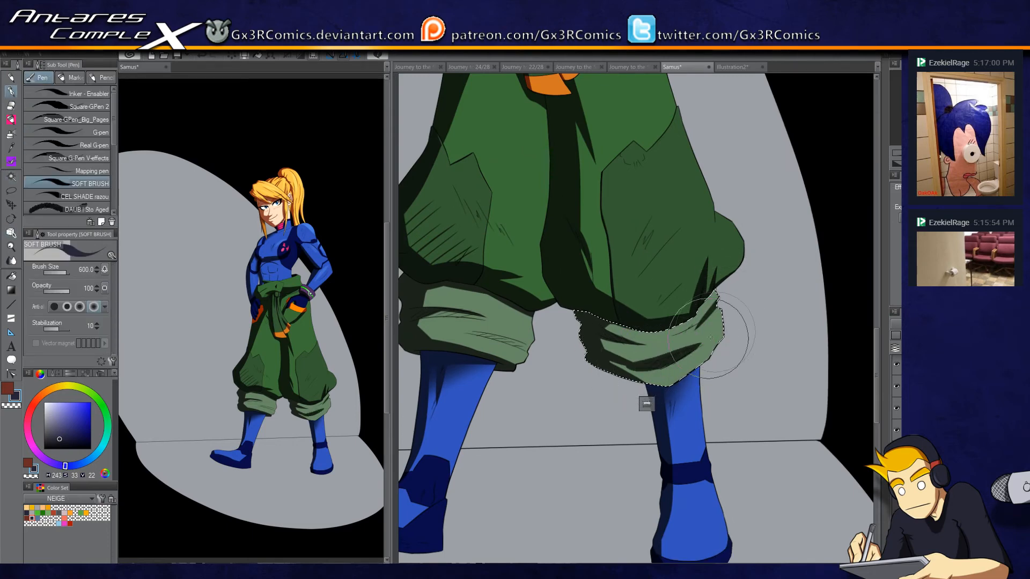
# Step: Extend the dark shadow across the inner side of the selected trouser cuff with the SOFT BRUSH pen
pyautogui.scroll(3, 659, 366)
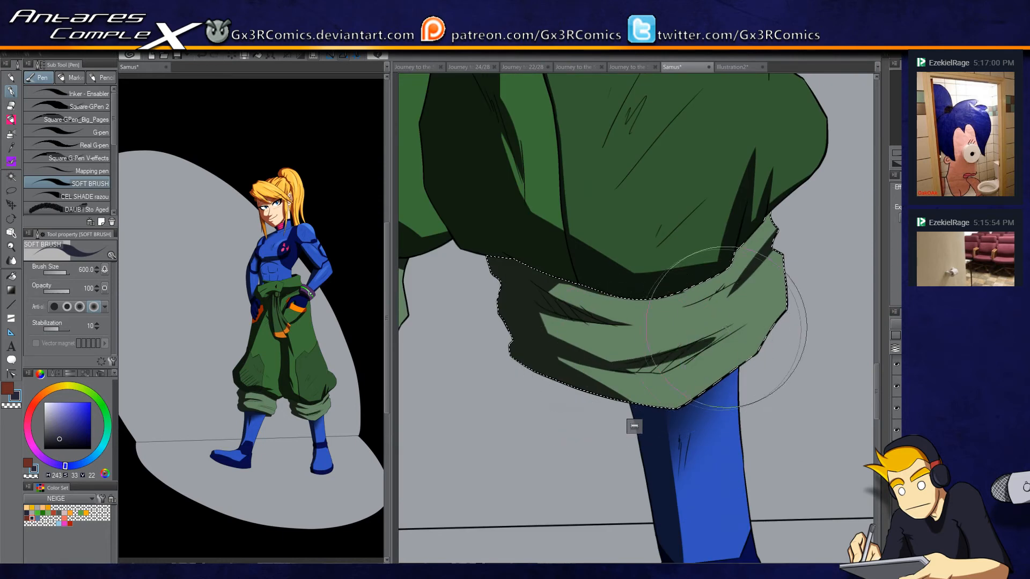
pyautogui.moveTo(606, 370)
pyautogui.mouseDown()
pyautogui.moveTo(805, 305)
pyautogui.moveTo(598, 368)
pyautogui.mouseUp()
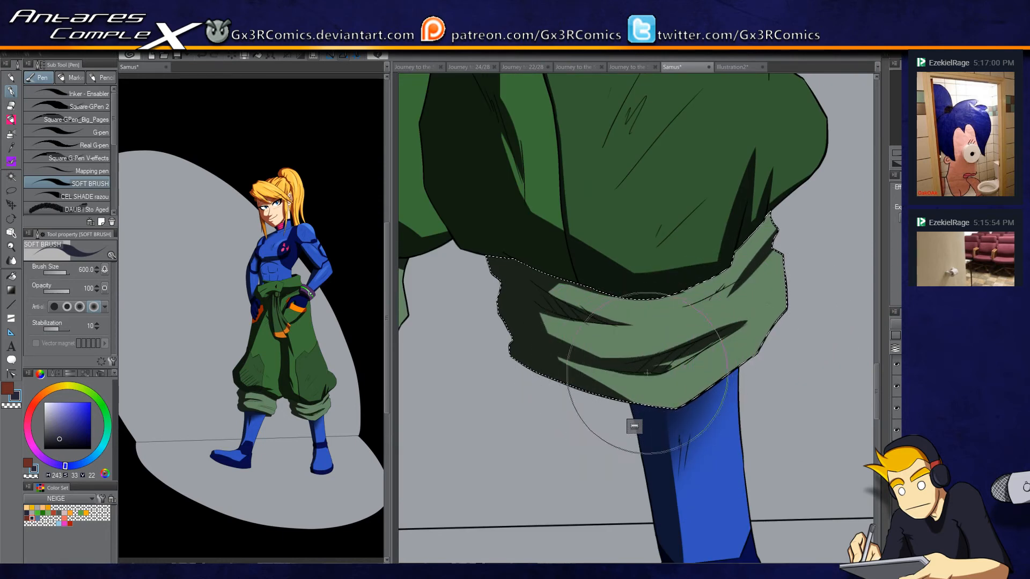
pyautogui.moveTo(619, 339)
pyautogui.mouseDown()
pyautogui.moveTo(545, 345)
pyautogui.moveTo(577, 470)
pyautogui.moveTo(632, 483)
pyautogui.moveTo(550, 359)
pyautogui.mouseUp()
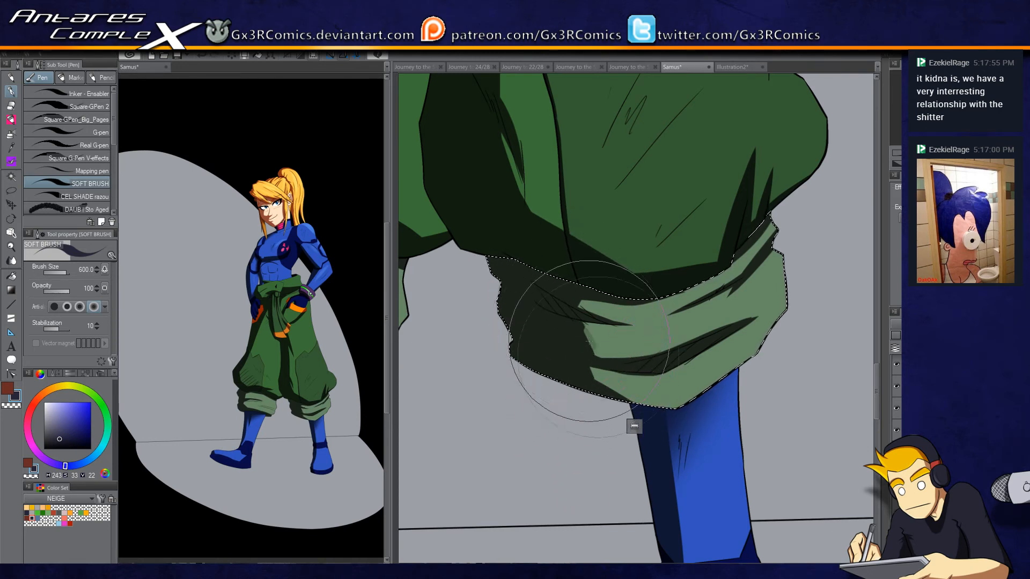
pyautogui.moveTo(666, 356); pyautogui.dragTo(615, 432)
# Step: Select the green waistband section behind the knot and airbrush a soft shadow onto its outer end
pyautogui.moveTo(596, 269); pyautogui.dragTo(547, 476)
pyautogui.moveTo(526, 363); pyautogui.dragTo(579, 391)
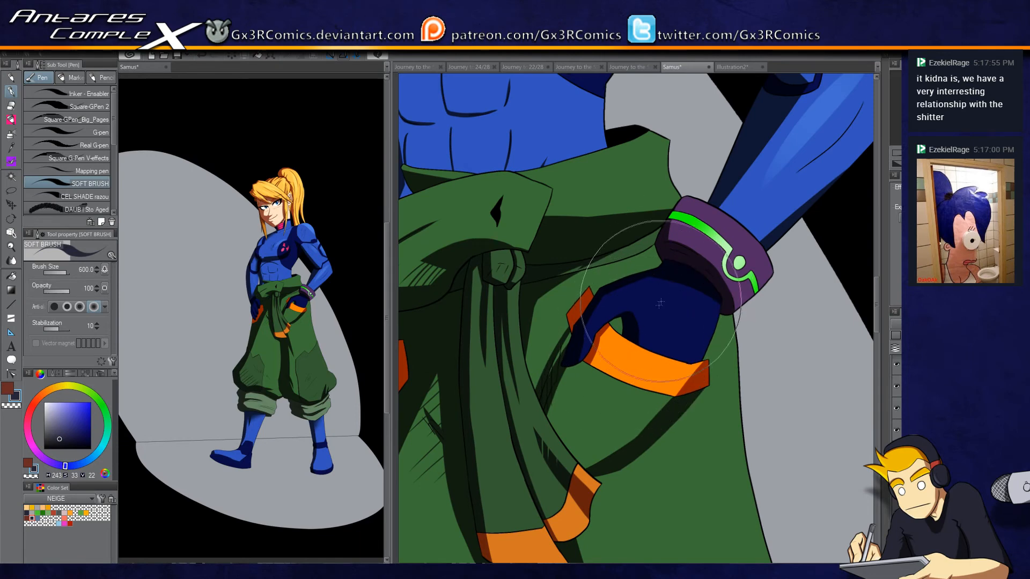
pyautogui.moveTo(624, 158); pyautogui.dragTo(672, 260)
pyautogui.press('w')
pyautogui.click(700, 242)
pyautogui.press('p')
pyautogui.hotkey('ctrl', 'z')
pyautogui.hotkey('ctrl', 'z')
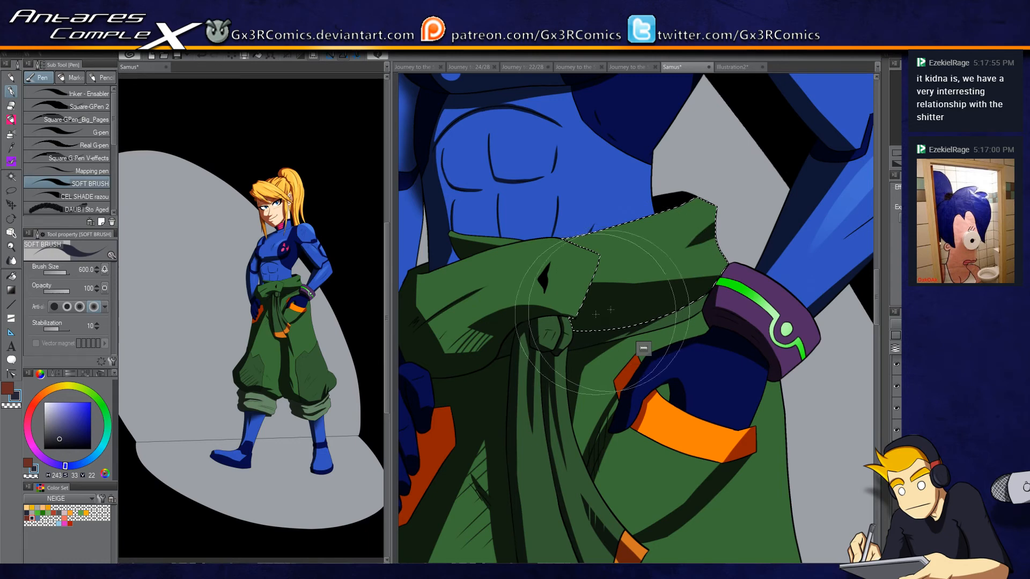
pyautogui.moveTo(683, 214); pyautogui.dragTo(579, 326)
pyautogui.press('b')
pyautogui.press('b')
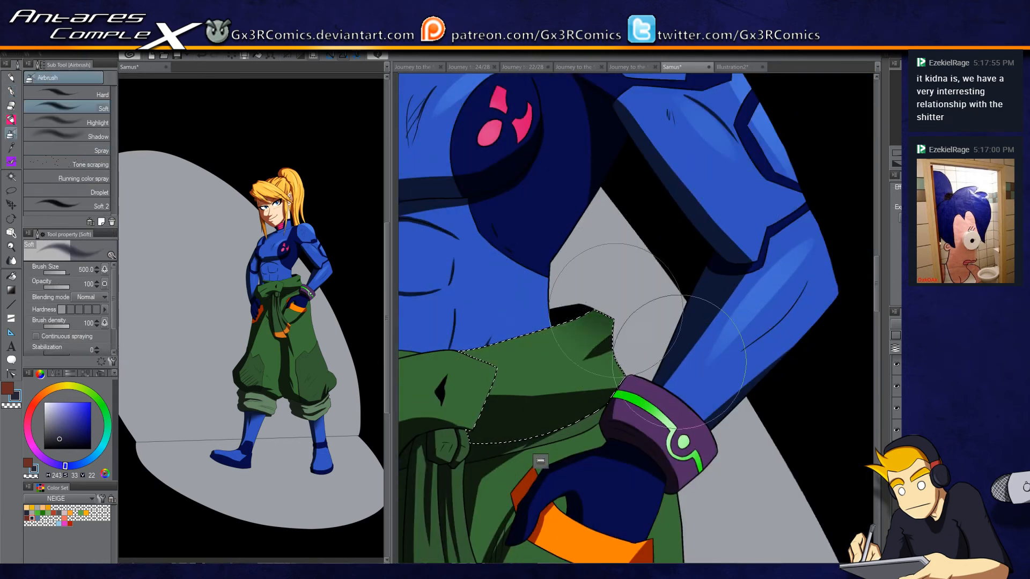
pyautogui.moveTo(658, 408)
pyautogui.mouseDown()
pyautogui.moveTo(717, 274)
pyautogui.moveTo(803, 185)
pyautogui.moveTo(688, 277)
pyautogui.moveTo(646, 334)
pyautogui.moveTo(760, 362)
pyautogui.mouseUp()
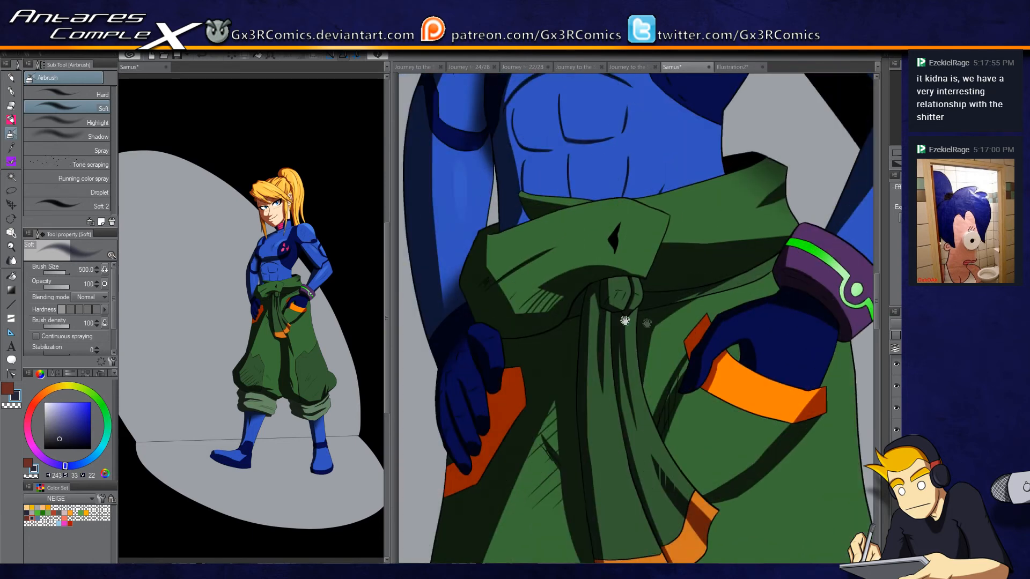
# Step: Sample the pink of the chest emblem and airbrush a soft glow over it with the Soft airbrush at size 700
pyautogui.moveTo(607, 71)
pyautogui.mouseDown()
pyautogui.moveTo(607, 339)
pyautogui.moveTo(610, 322)
pyautogui.mouseUp()
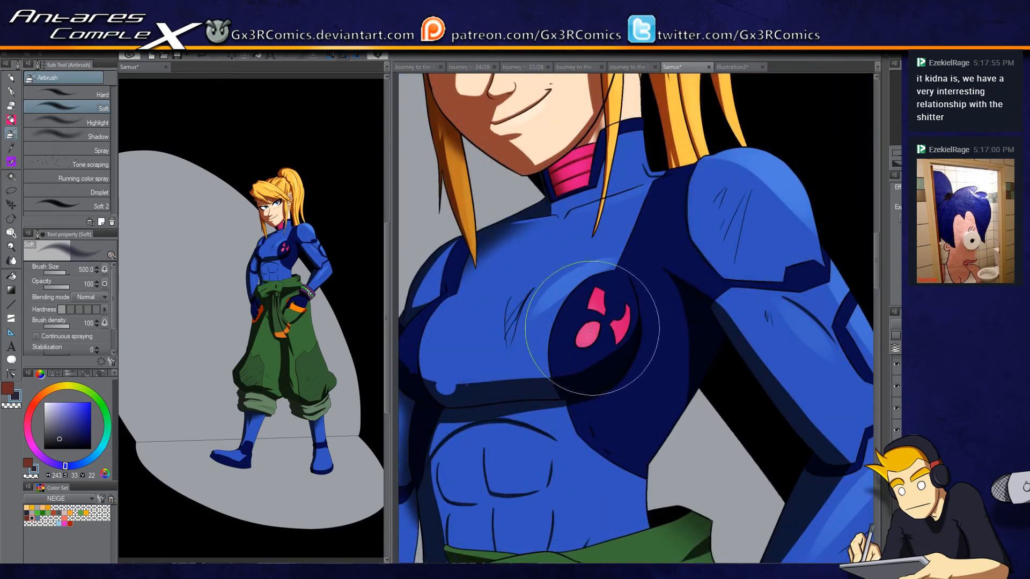
pyautogui.press('i')
pyautogui.click(594, 323)
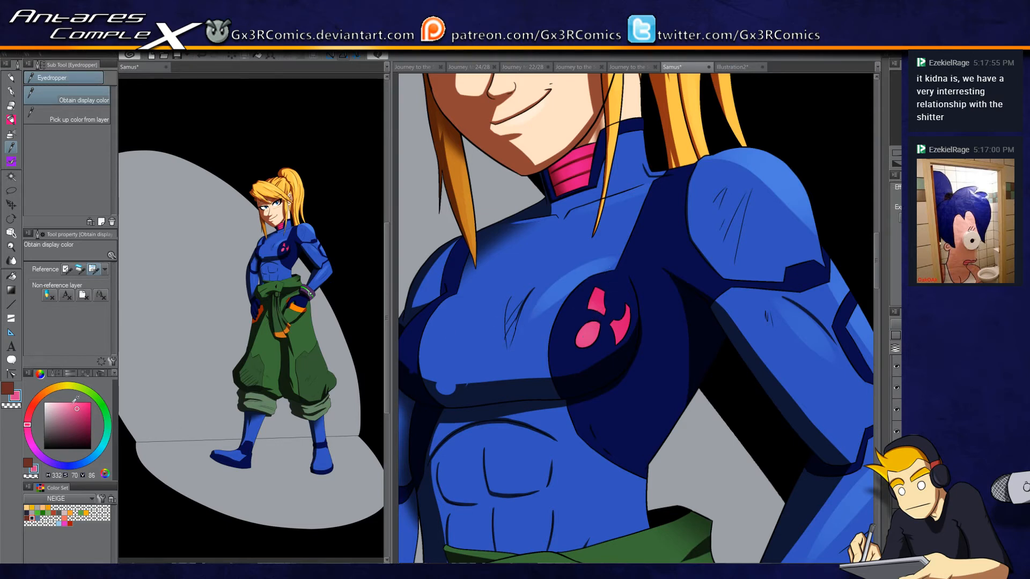
pyautogui.press('b')
pyautogui.click(592, 338)
pyautogui.hotkey('ctrl', 'z')
pyautogui.scroll(1, 601, 322)
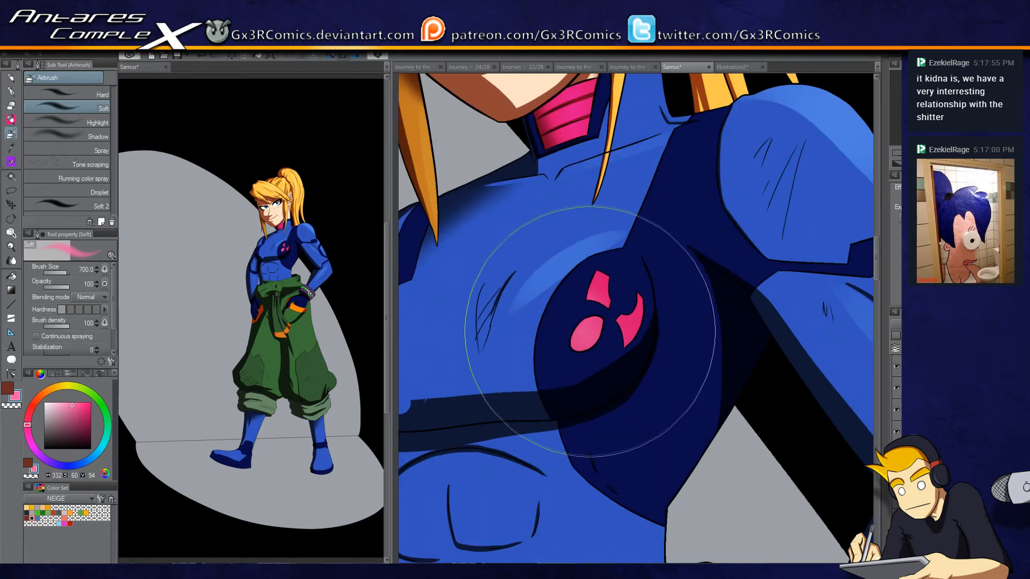
pyautogui.press('i')
pyautogui.press('b')
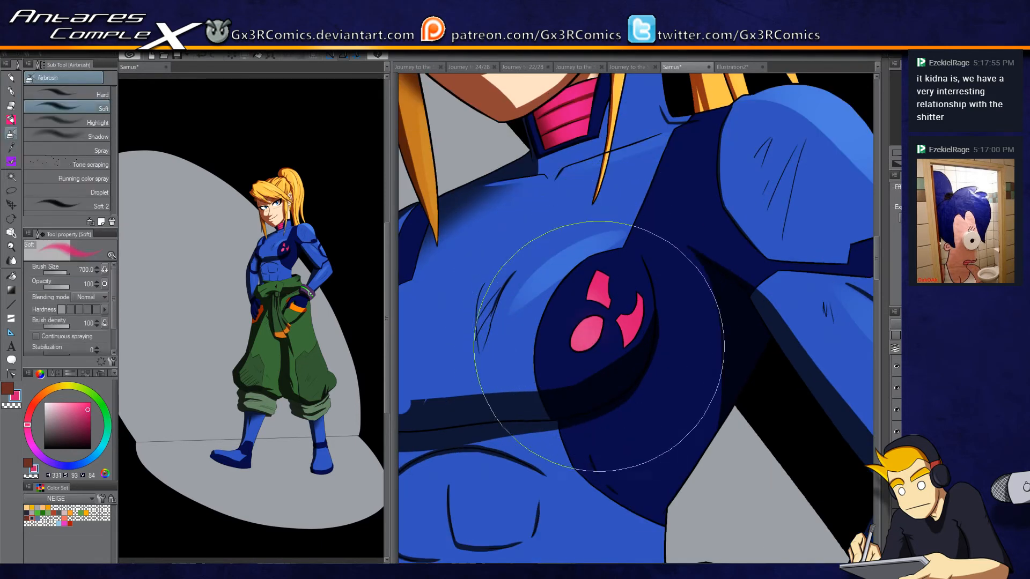
pyautogui.click(601, 276)
# Step: Sample the bright blue of the iris for a soft airbrush glow on the eyes
pyautogui.moveTo(644, 161); pyautogui.dragTo(656, 397)
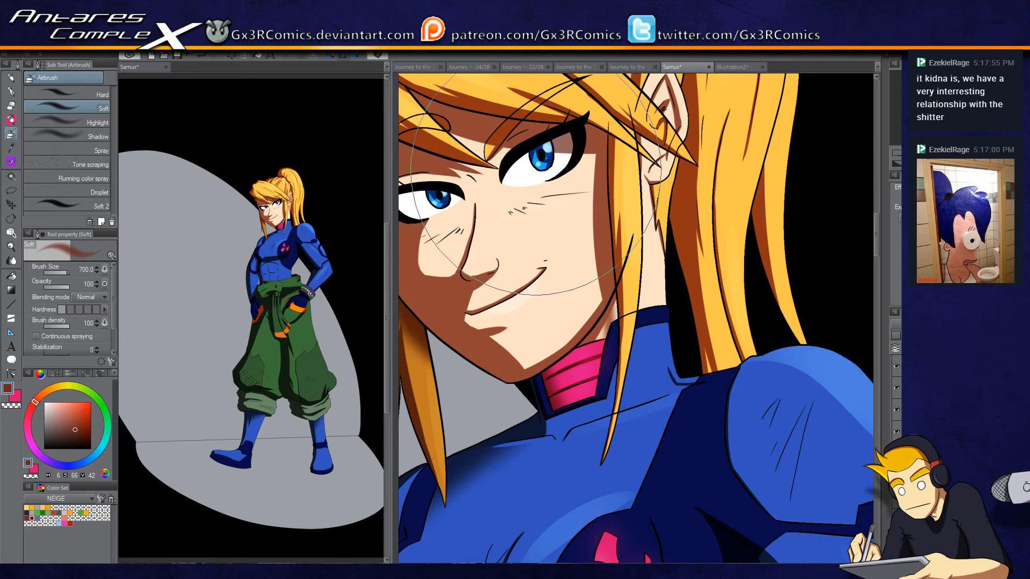
pyautogui.keyDown('alt'); pyautogui.click(540, 160); pyautogui.keyUp('alt')
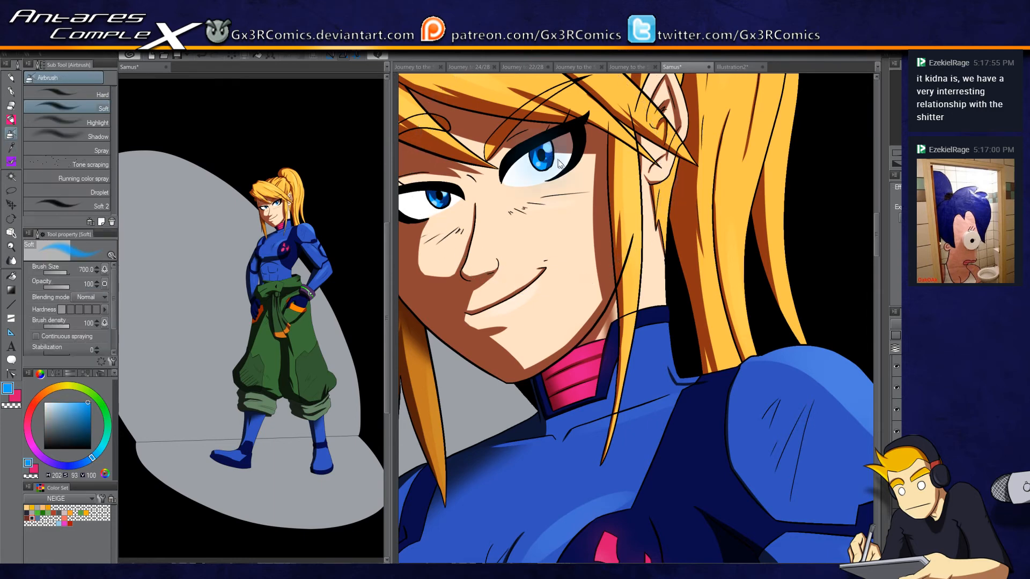
pyautogui.moveTo(536, 172); pyautogui.dragTo(607, 167)
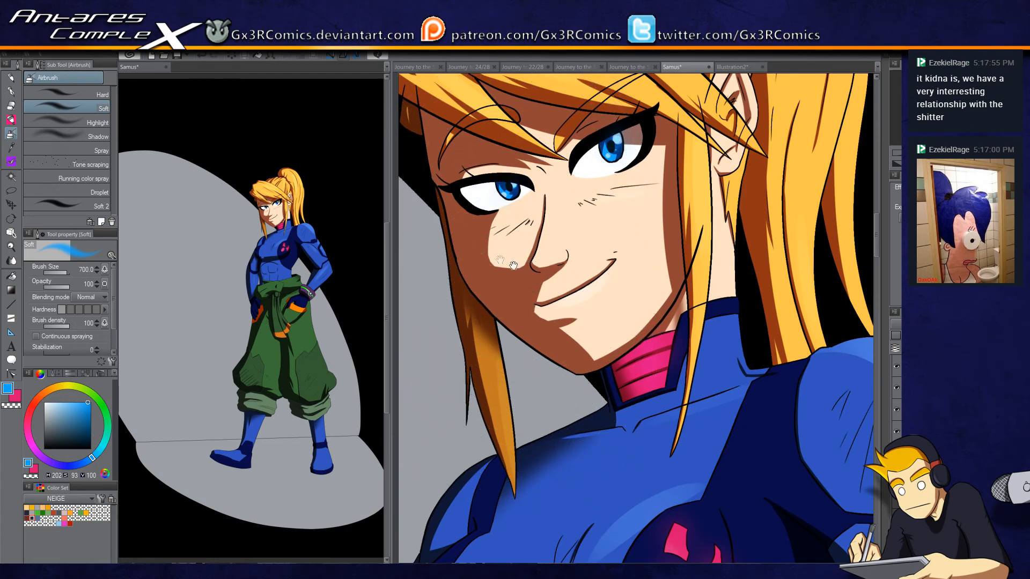
# Step: Sample the bright green of the bracelet's stripe and airbrush a soft green glow over the bracelet
pyautogui.moveTo(713, 196); pyautogui.dragTo(610, 311)
pyautogui.scroll(-1, 675, 307)
pyautogui.scroll(-1, 675, 307)
pyautogui.moveTo(691, 500); pyautogui.dragTo(600, 200)
pyautogui.moveTo(597, 442); pyautogui.dragTo(638, 114)
pyautogui.moveTo(652, 182); pyautogui.dragTo(540, 398)
pyautogui.scroll(3, 569, 242)
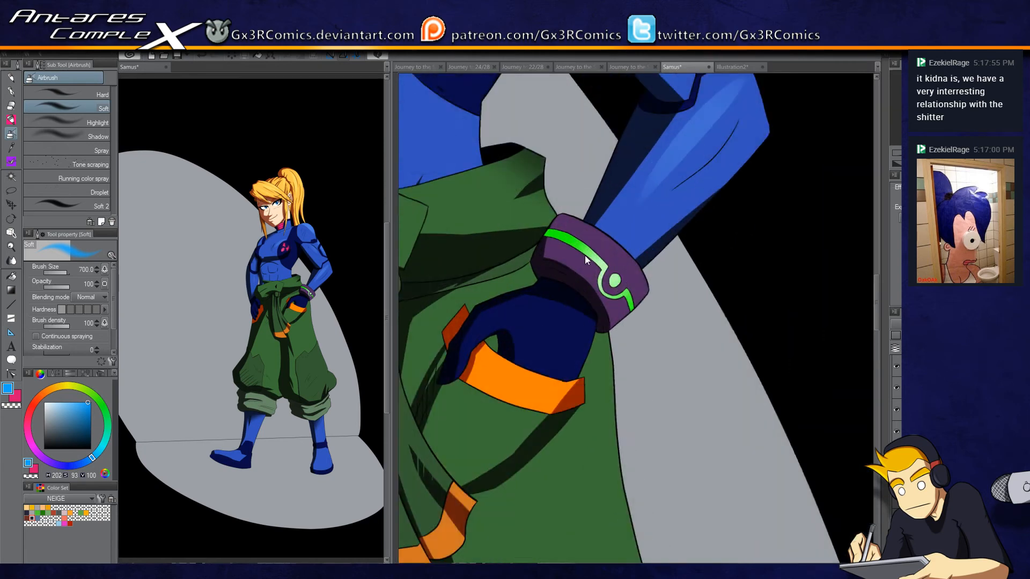
pyautogui.press('i')
pyautogui.click(570, 230)
pyautogui.press('b')
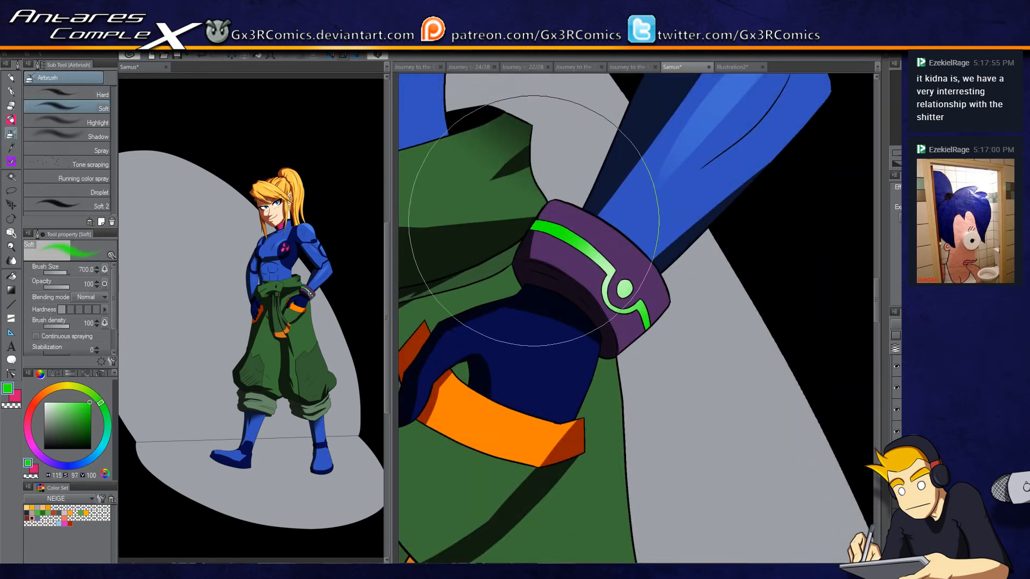
pyautogui.moveTo(541, 225)
pyautogui.mouseDown()
pyautogui.moveTo(599, 268)
pyautogui.moveTo(605, 229)
pyautogui.moveTo(651, 319)
pyautogui.moveTo(637, 345)
pyautogui.moveTo(624, 290)
pyautogui.mouseUp()
# Step: Reduce the airbrush size to 200 and paint thin green light streaks outward from both sides of the bracelet's round light
pyautogui.press('[')
pyautogui.press('[')
pyautogui.press('[')
pyautogui.press('[')
pyautogui.press('[')
pyautogui.press('[')
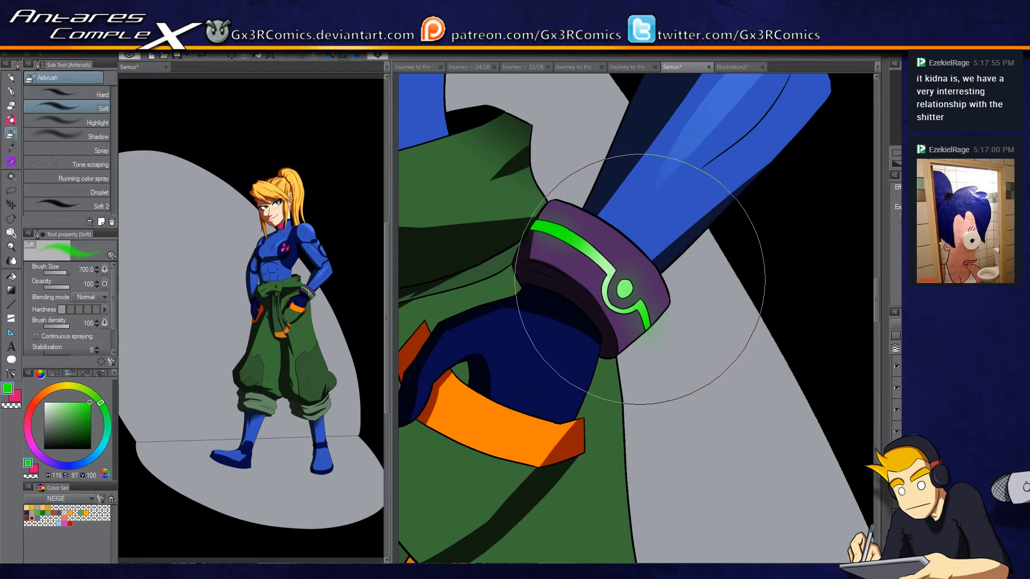
pyautogui.moveTo(634, 284)
pyautogui.mouseDown()
pyautogui.moveTo(713, 277)
pyautogui.moveTo(779, 246)
pyautogui.mouseUp()
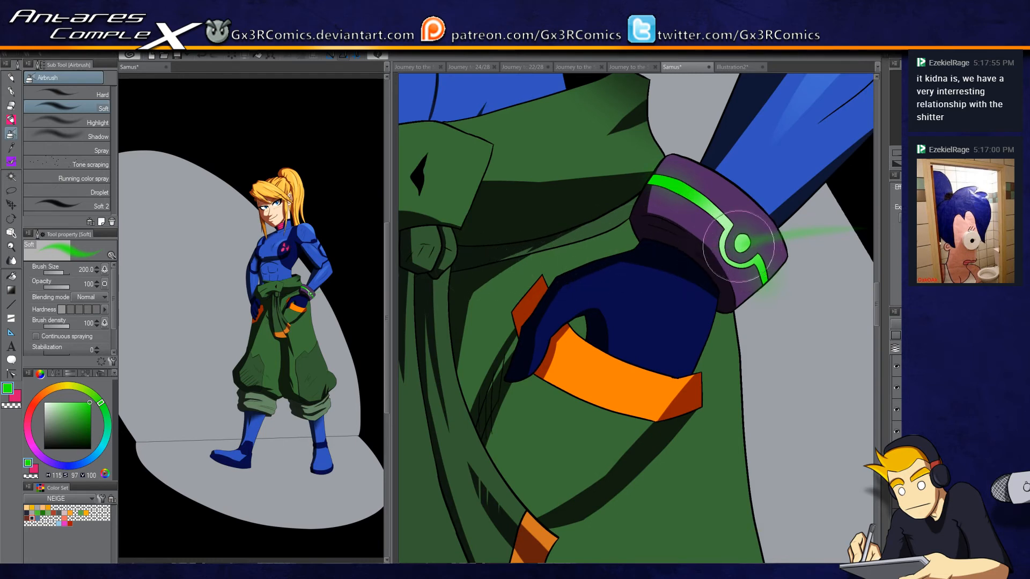
pyautogui.moveTo(747, 242); pyautogui.dragTo(627, 250)
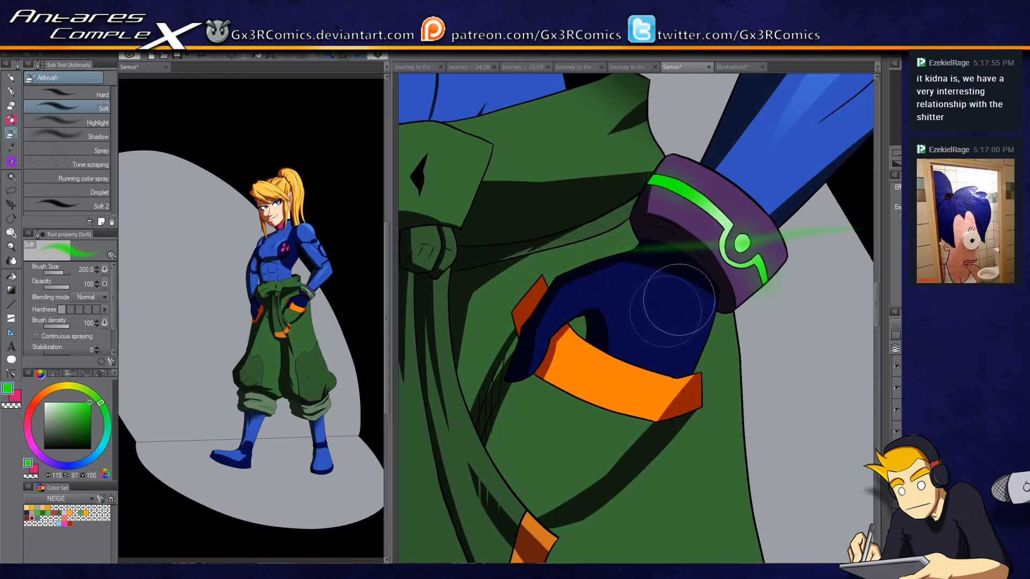
# Step: Select the orange pocket trim below the braceleted hand, paint white highlights on it with SAI Marker 2, and deselect
pyautogui.moveTo(554, 484); pyautogui.dragTo(591, 362)
pyautogui.scroll(1, 574, 432)
pyautogui.scroll(-3, 580, 422)
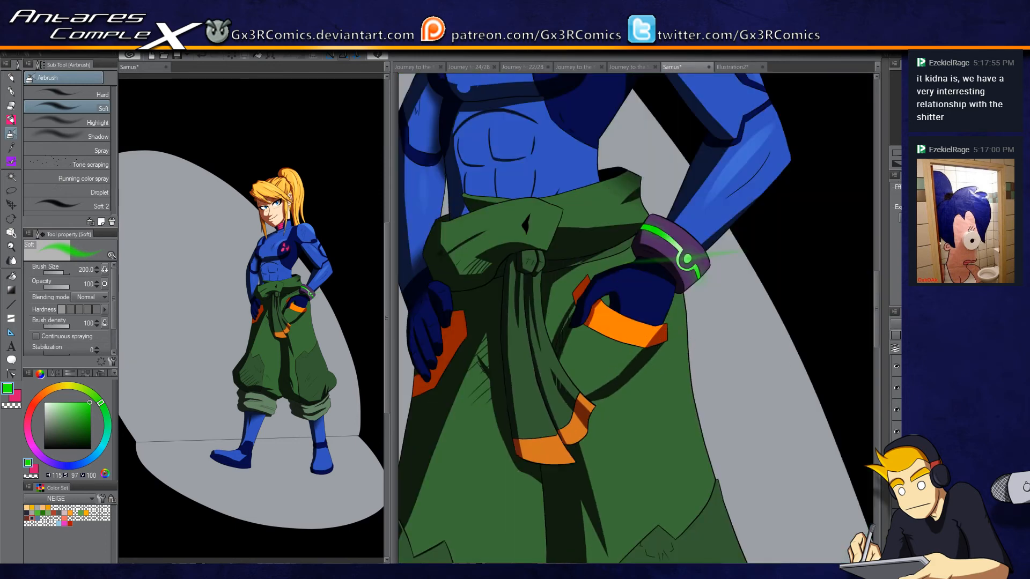
pyautogui.click(44, 403)
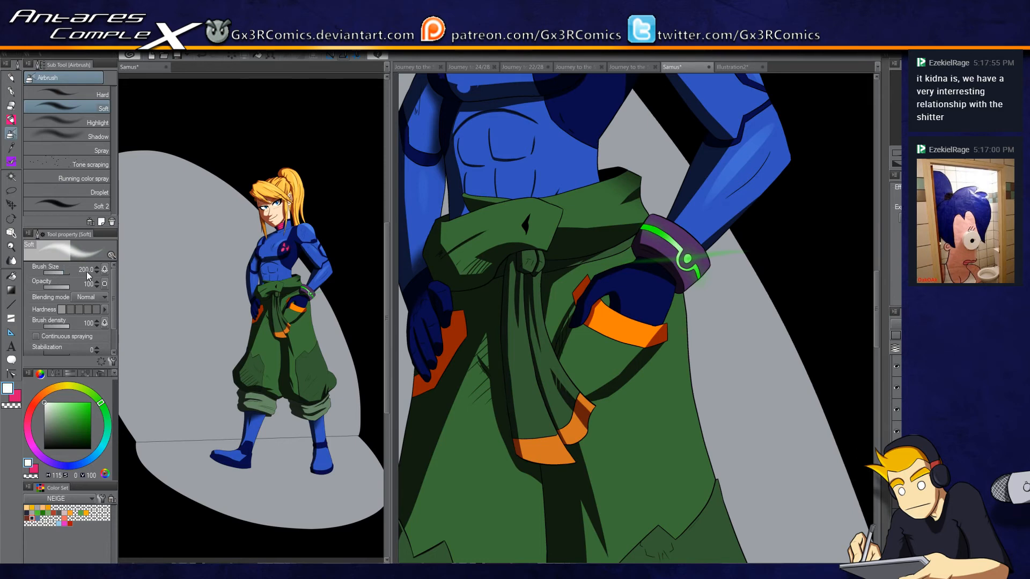
pyautogui.press('w')
pyautogui.click(633, 327)
pyautogui.press('b')
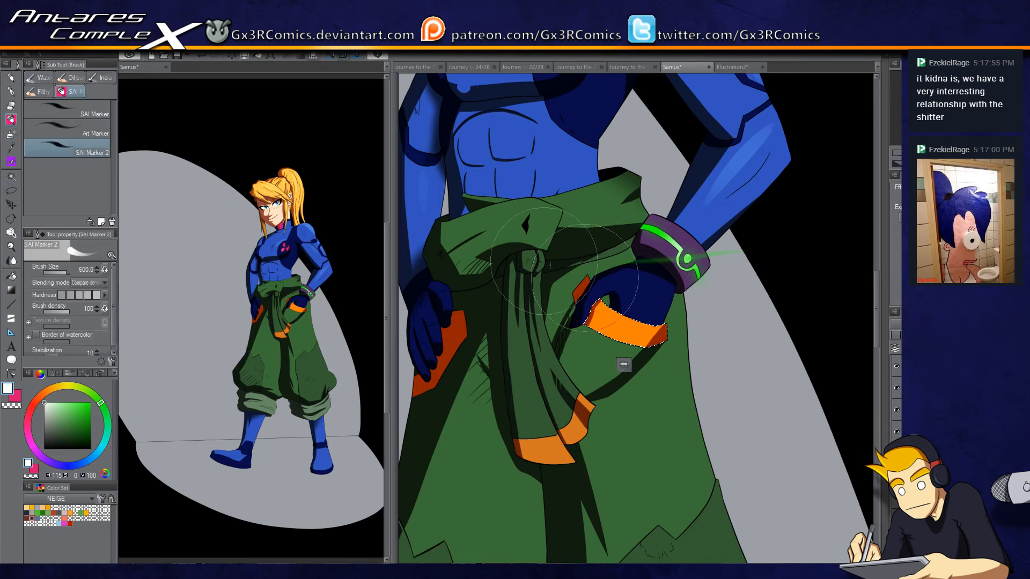
pyautogui.moveTo(665, 264); pyautogui.dragTo(606, 300)
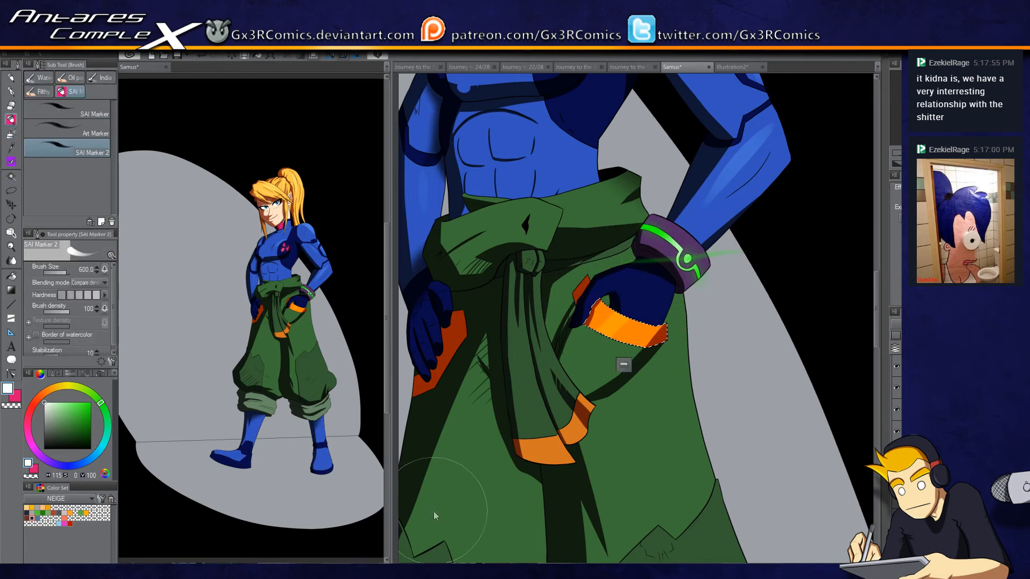
pyautogui.scroll(1, 436, 483)
pyautogui.hotkey('ctrl', 'd')
# Step: Select the trouser area around the braceleted hand and airbrush a soft dark blue-grey shadow between the hand and the hanging sash
pyautogui.moveTo(616, 299); pyautogui.dragTo(485, 490)
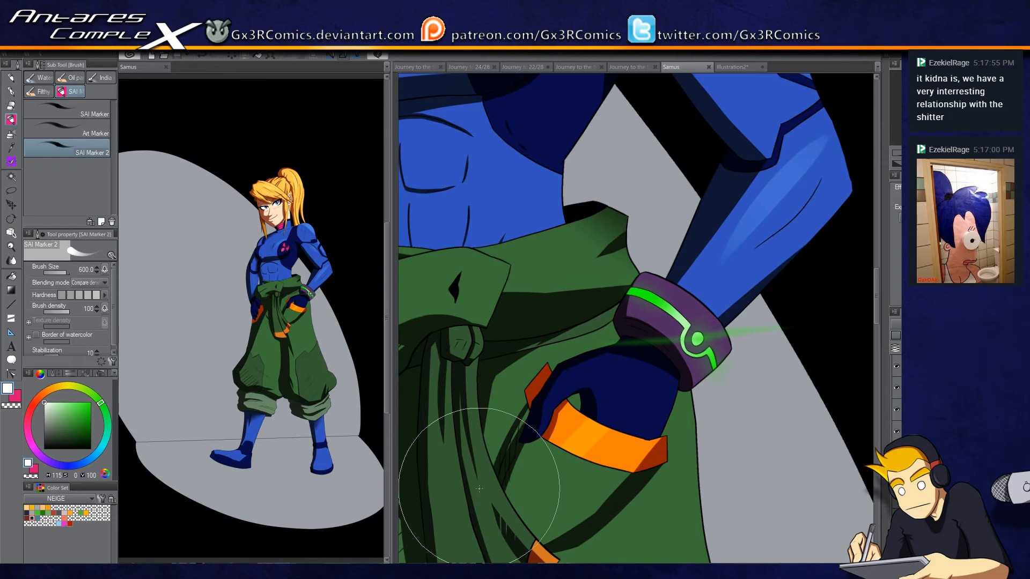
pyautogui.moveTo(479, 489); pyautogui.dragTo(447, 440)
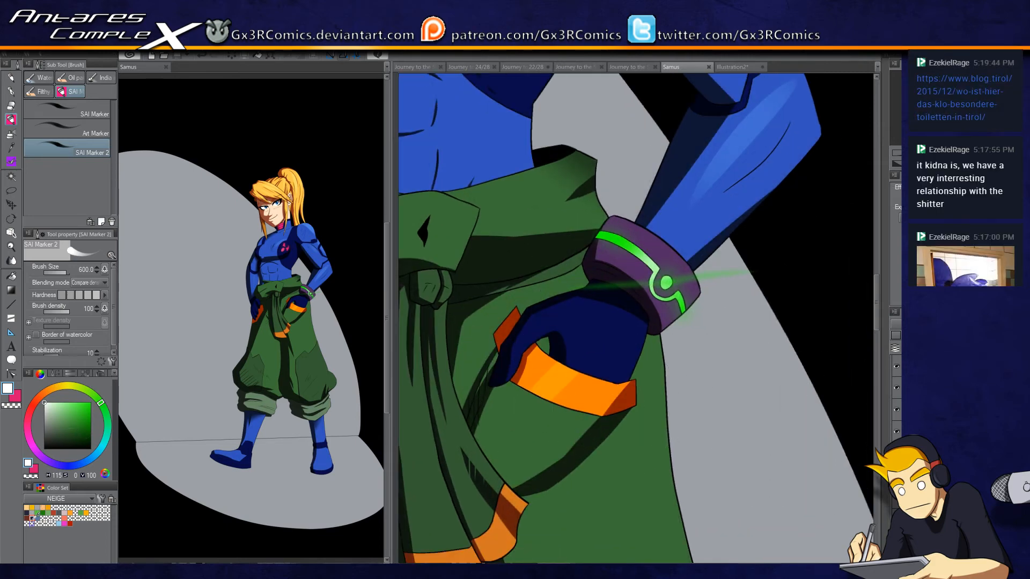
pyautogui.click(36, 513)
pyautogui.press('w')
pyautogui.click(563, 290)
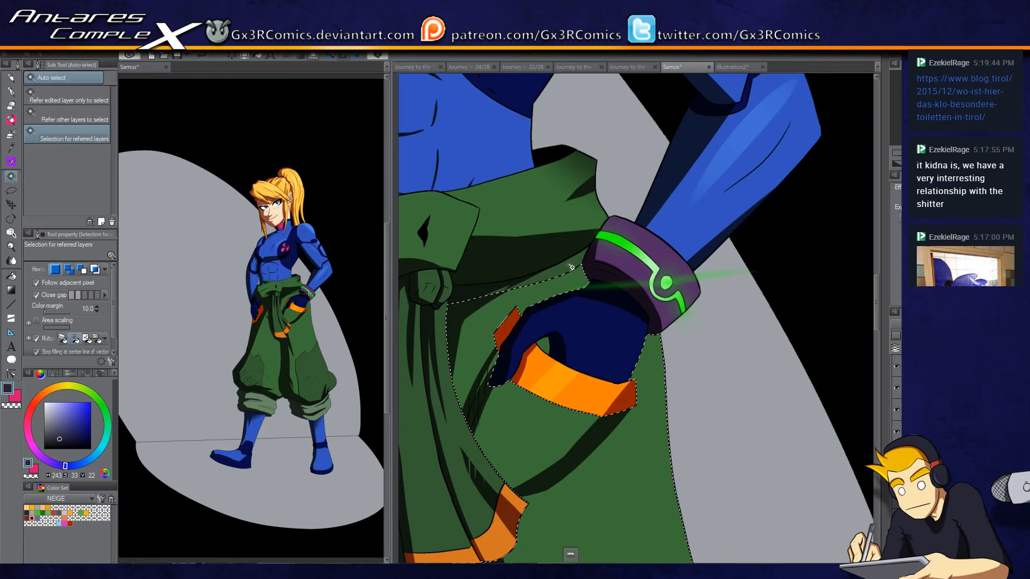
pyautogui.press('b')
pyautogui.moveTo(607, 222)
pyautogui.mouseDown()
pyautogui.moveTo(472, 451)
pyautogui.moveTo(569, 321)
pyautogui.moveTo(512, 381)
pyautogui.moveTo(479, 453)
pyautogui.mouseUp()
# Step: Select the small green gap inside the braceleted hand, airbrush it darker, and deselect
pyautogui.press('w')
pyautogui.click(543, 346)
pyautogui.press('b')
pyautogui.moveTo(553, 335)
pyautogui.mouseDown()
pyautogui.moveTo(518, 384)
pyautogui.moveTo(561, 324)
pyautogui.mouseUp()
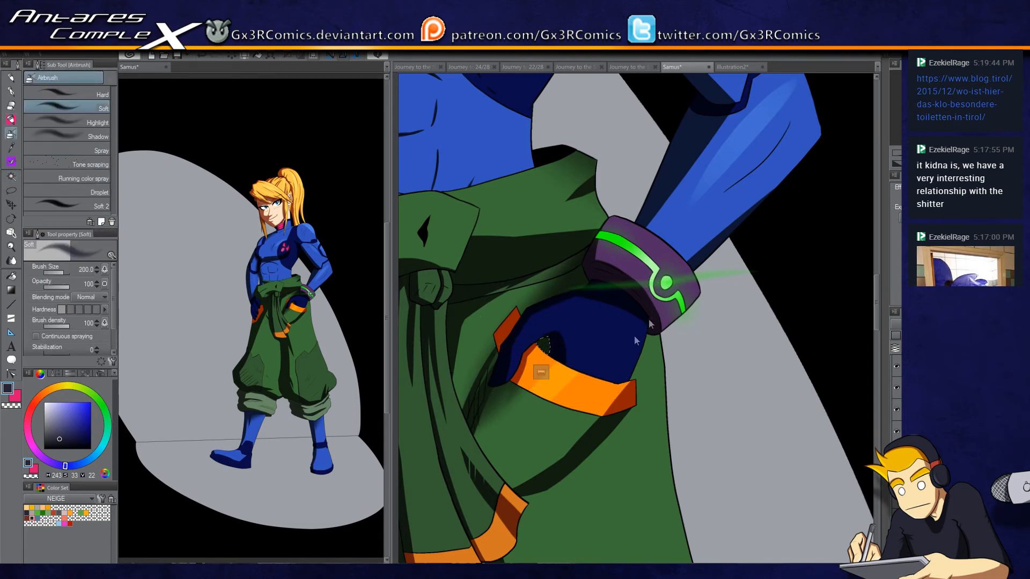
pyautogui.hotkey('ctrl', 'd')
# Step: Select the trouser leg on the far side of the sash and airbrush a soft shadow along its inner seam
pyautogui.moveTo(551, 425); pyautogui.dragTo(586, 284)
pyautogui.moveTo(556, 432); pyautogui.dragTo(570, 302)
pyautogui.moveTo(590, 499); pyautogui.dragTo(612, 285)
pyautogui.moveTo(602, 334); pyautogui.dragTo(616, 324)
pyautogui.moveTo(633, 371); pyautogui.dragTo(602, 394)
pyautogui.press('w')
pyautogui.click(603, 265)
pyautogui.press('b')
pyautogui.moveTo(604, 203); pyautogui.dragTo(601, 529)
pyautogui.moveTo(600, 424); pyautogui.dragTo(567, 260)
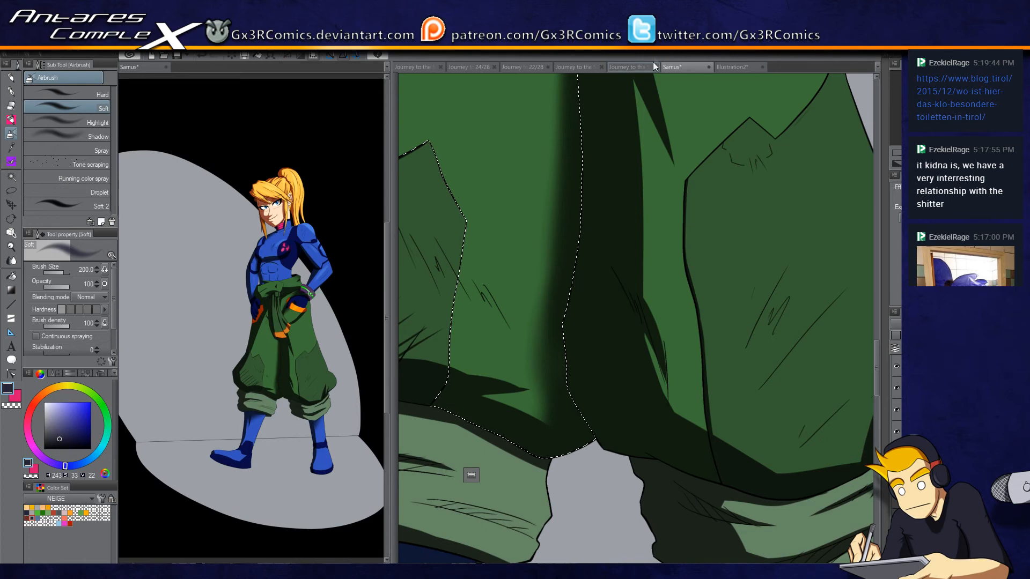
# Step: Continue the soft shadow up beside the sash and airbrush the hip area with the brush size at 700
pyautogui.scroll(5, 564, 283)
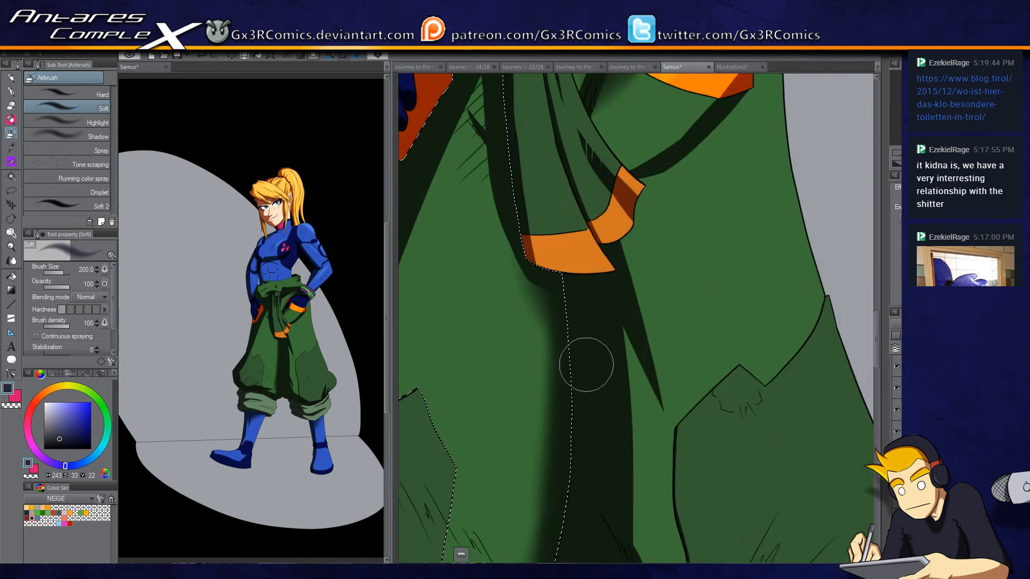
pyautogui.moveTo(579, 242); pyautogui.dragTo(524, 370)
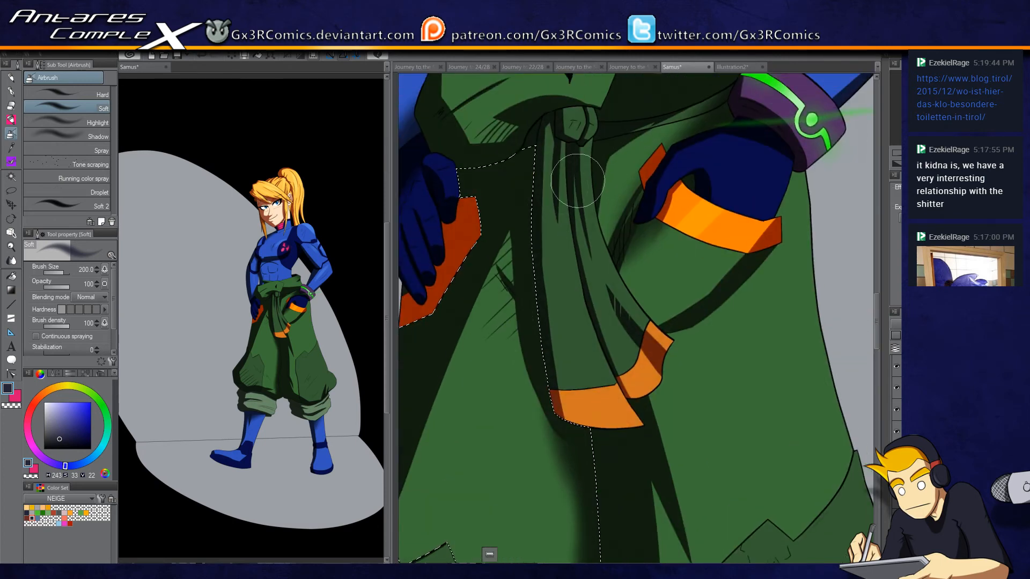
pyautogui.moveTo(522, 241)
pyautogui.mouseDown()
pyautogui.moveTo(512, 231)
pyautogui.moveTo(496, 279)
pyautogui.mouseUp()
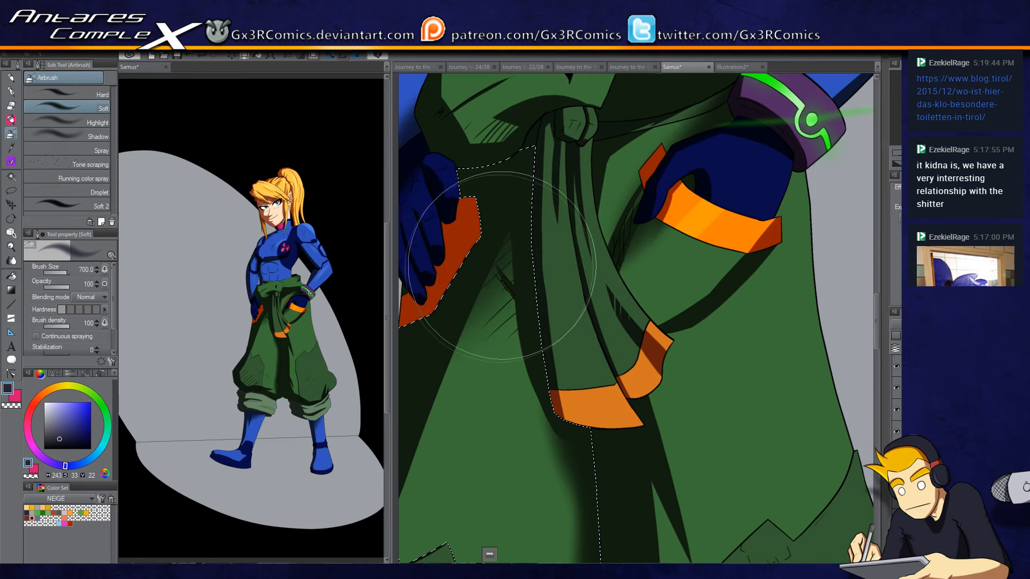
# Step: Select the orange pocket trim beside the other gloved hand and lighten its shadow using the SOFT BRUSH pen and Soft airbrush with transparent colour
pyautogui.scroll(-2, 483, 268)
pyautogui.press('w')
pyautogui.click(468, 217)
pyautogui.press('p')
pyautogui.moveTo(471, 230)
pyautogui.mouseDown()
pyautogui.moveTo(482, 258)
pyautogui.moveTo(473, 252)
pyautogui.moveTo(476, 266)
pyautogui.moveTo(478, 254)
pyautogui.moveTo(461, 261)
pyautogui.moveTo(474, 264)
pyautogui.mouseUp()
pyautogui.press('b')
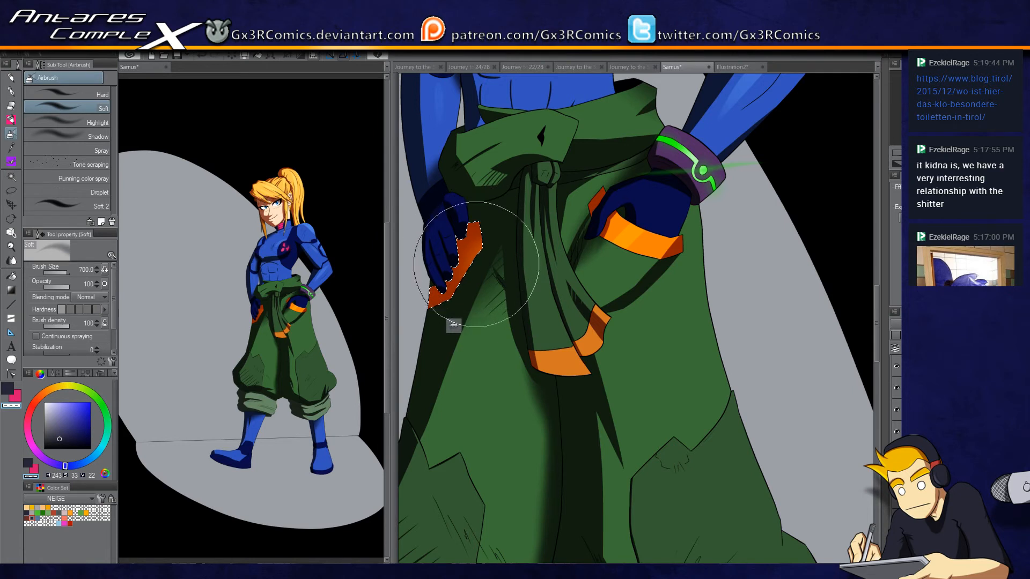
pyautogui.press('b')
pyautogui.press('p')
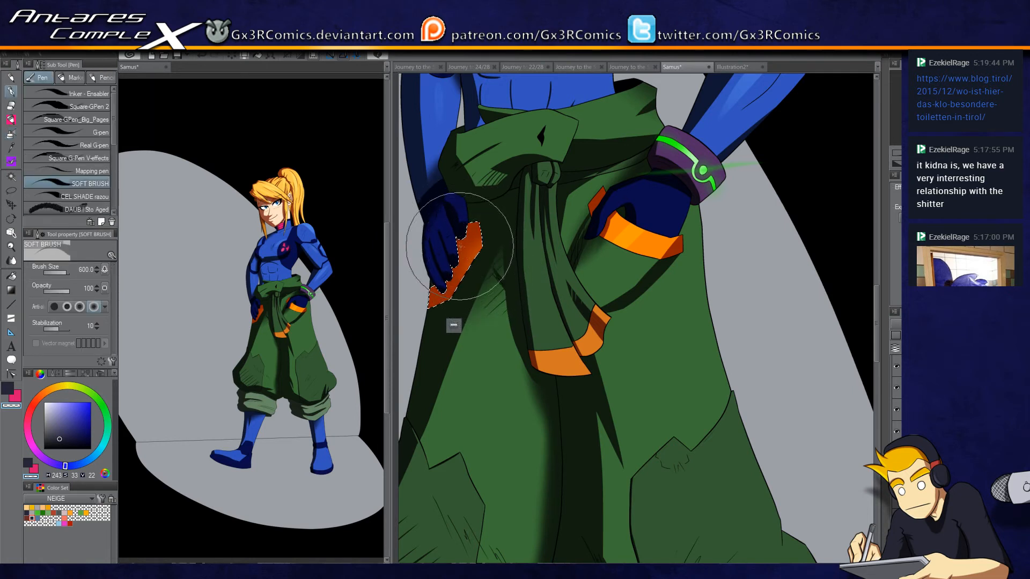
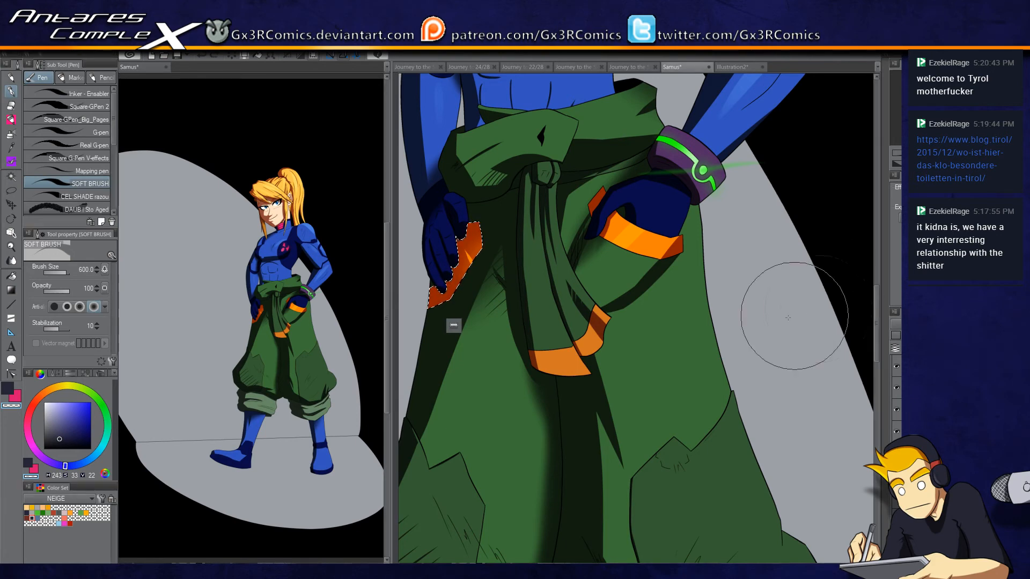
pyautogui.moveTo(509, 380); pyautogui.dragTo(552, 203)
pyautogui.moveTo(495, 436); pyautogui.dragTo(534, 258)
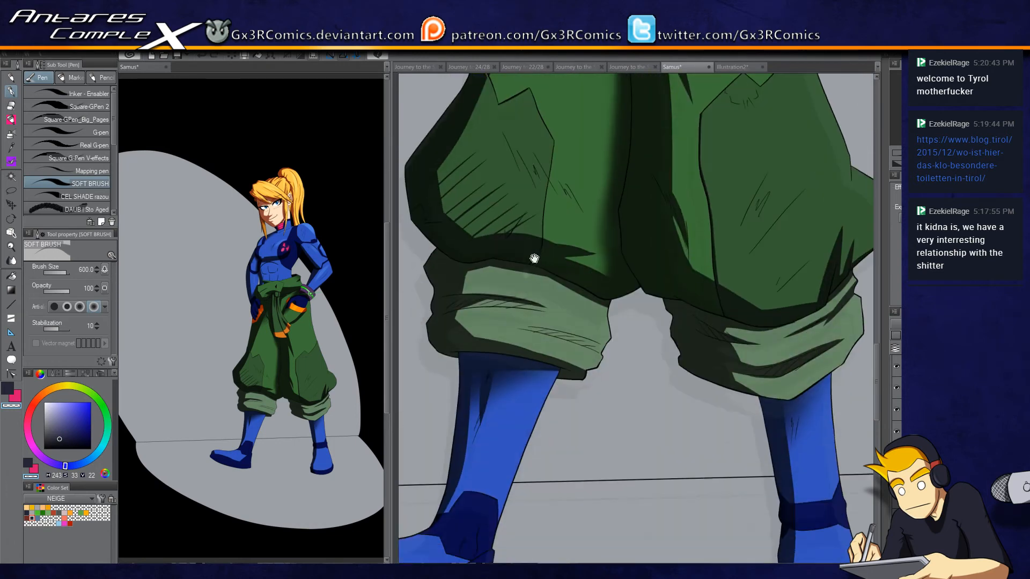
# Step: Select the dark sole of the forward-stepping boot and airbrush a soft shadow along its lower edge with the SOFT BRUSH pen
pyautogui.moveTo(515, 537)
pyautogui.mouseDown()
pyautogui.moveTo(530, 345)
pyautogui.moveTo(589, 372)
pyautogui.mouseUp()
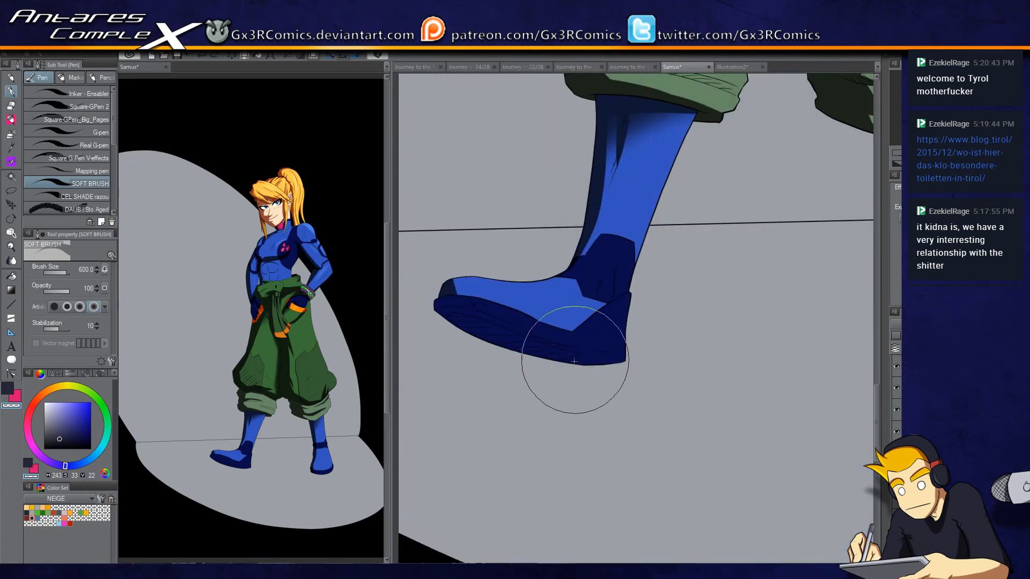
pyautogui.press('w')
pyautogui.press('x')
pyautogui.click(531, 349)
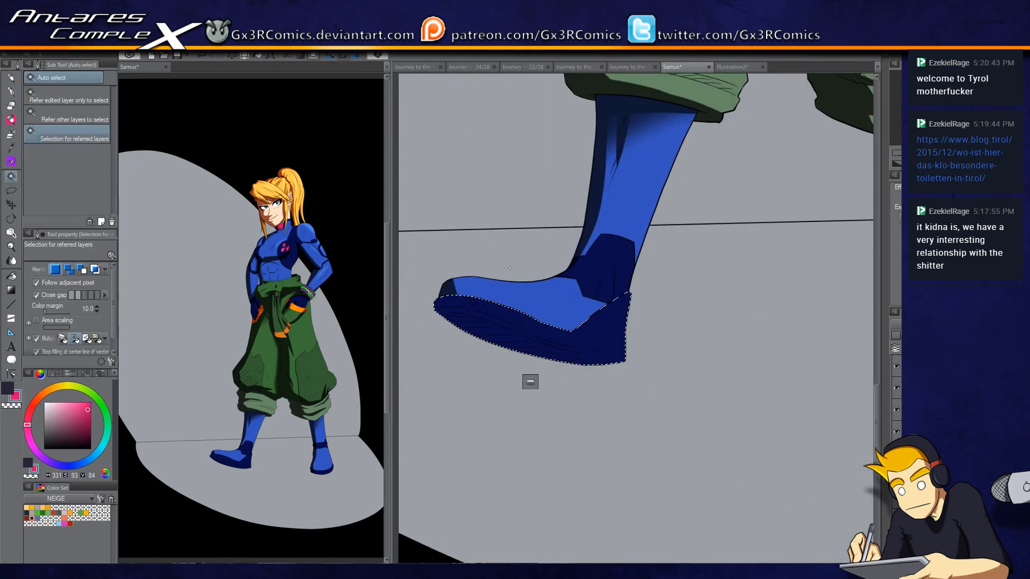
pyautogui.press('p')
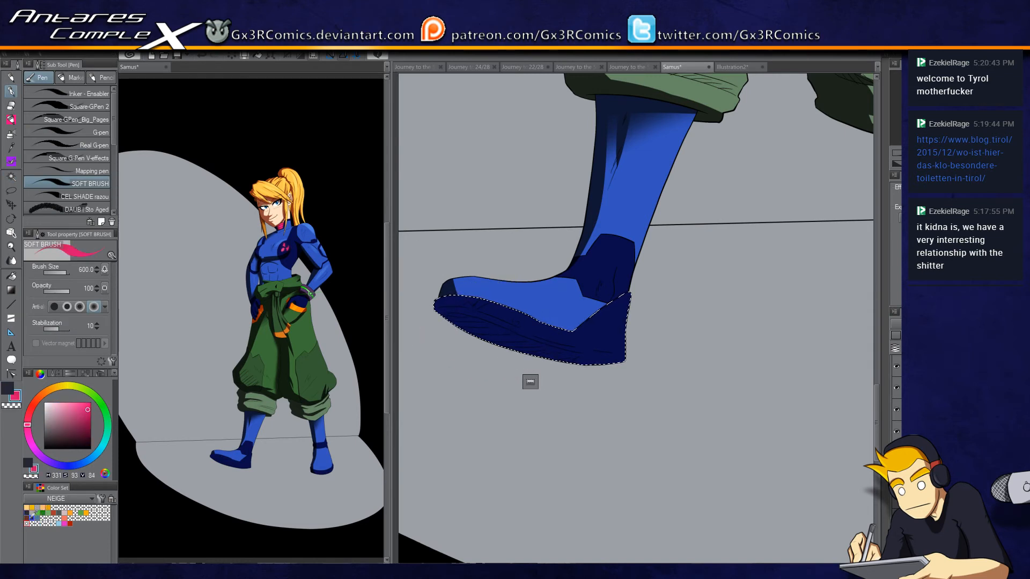
pyautogui.press('x')
pyautogui.moveTo(474, 344)
pyautogui.mouseDown()
pyautogui.moveTo(609, 388)
pyautogui.moveTo(559, 362)
pyautogui.moveTo(594, 363)
pyautogui.moveTo(425, 321)
pyautogui.moveTo(437, 303)
pyautogui.moveTo(429, 315)
pyautogui.moveTo(449, 305)
pyautogui.moveTo(483, 329)
pyautogui.moveTo(472, 322)
pyautogui.moveTo(483, 342)
pyautogui.moveTo(589, 342)
pyautogui.mouseUp()
pyautogui.hotkey('ctrl', 'd')
# Step: Airbrush the boot's shadow towards the heel and ankle, and soften it with transparent colour
pyautogui.moveTo(670, 274); pyautogui.dragTo(632, 333)
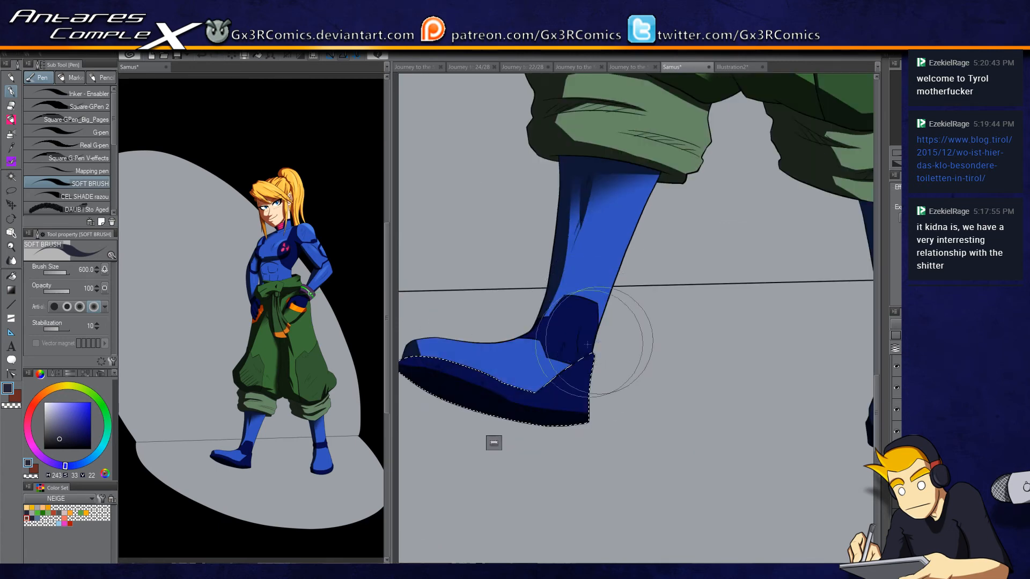
pyautogui.moveTo(500, 376); pyautogui.dragTo(556, 391)
pyautogui.moveTo(617, 311); pyautogui.dragTo(533, 387)
pyautogui.press('c')
pyautogui.moveTo(427, 437); pyautogui.dragTo(531, 382)
pyautogui.moveTo(483, 419)
pyautogui.mouseDown()
pyautogui.moveTo(494, 432)
pyautogui.moveTo(510, 389)
pyautogui.mouseUp()
# Step: Select the rolled trouser cuff above the other boot and airbrush a soft shadow over its folds
pyautogui.moveTo(735, 372); pyautogui.dragTo(428, 396)
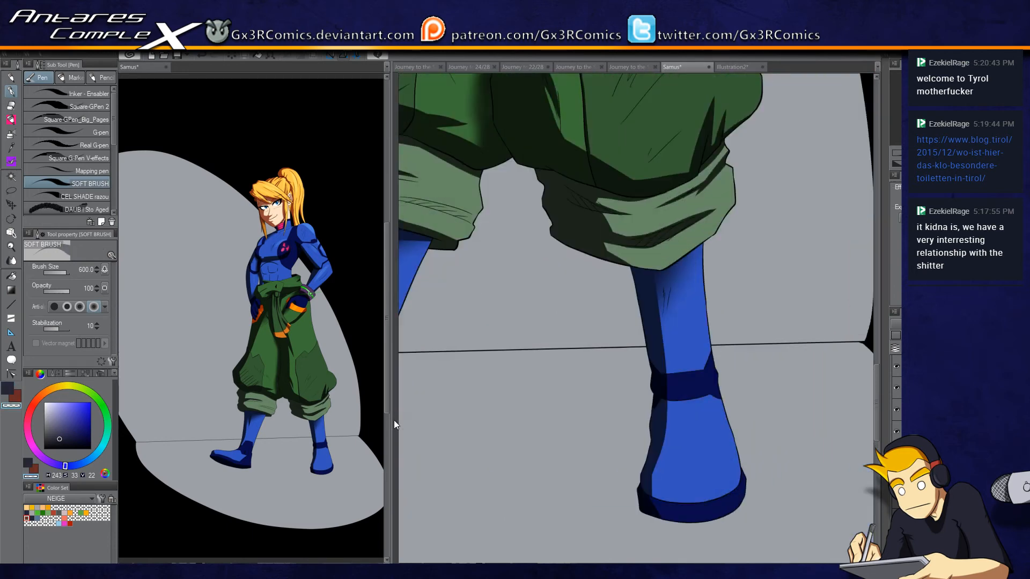
pyautogui.moveTo(671, 453)
pyautogui.mouseDown()
pyautogui.moveTo(667, 437)
pyautogui.moveTo(685, 419)
pyautogui.moveTo(661, 444)
pyautogui.moveTo(651, 488)
pyautogui.mouseUp()
pyautogui.moveTo(633, 417); pyautogui.dragTo(575, 531)
pyautogui.press('w')
pyautogui.click(586, 380)
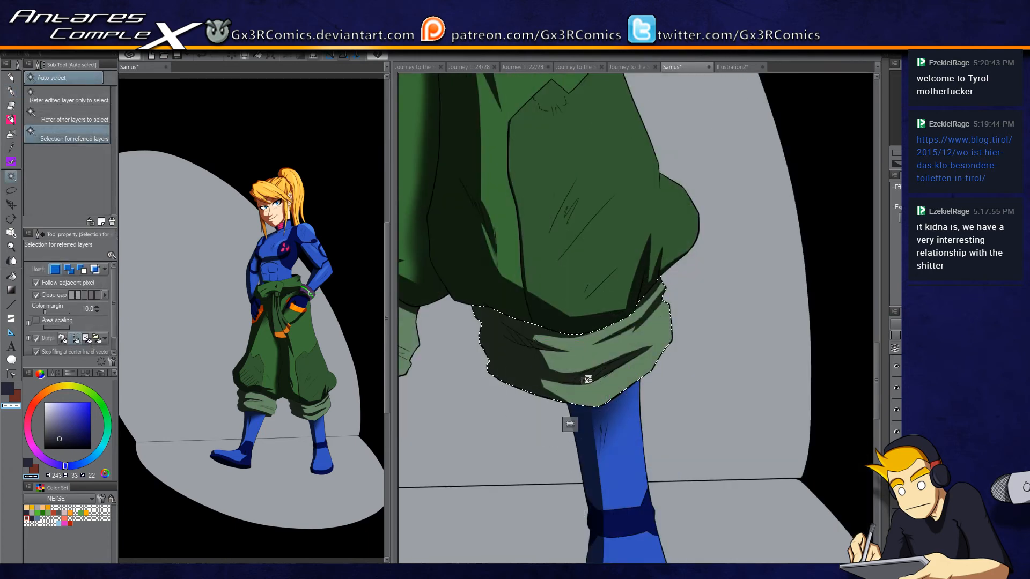
pyautogui.press('p')
pyautogui.press('c')
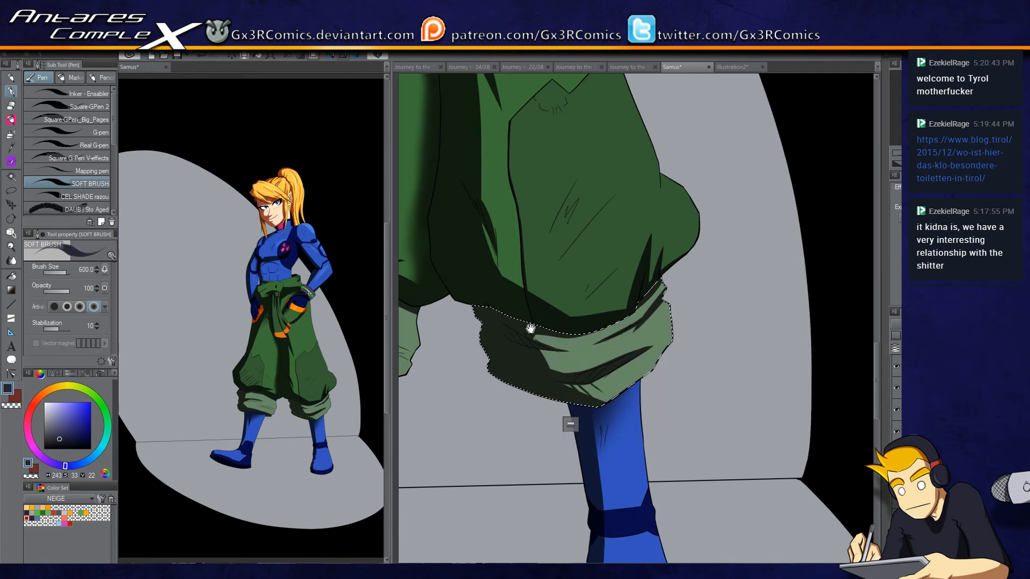
pyautogui.moveTo(529, 329); pyautogui.dragTo(534, 391)
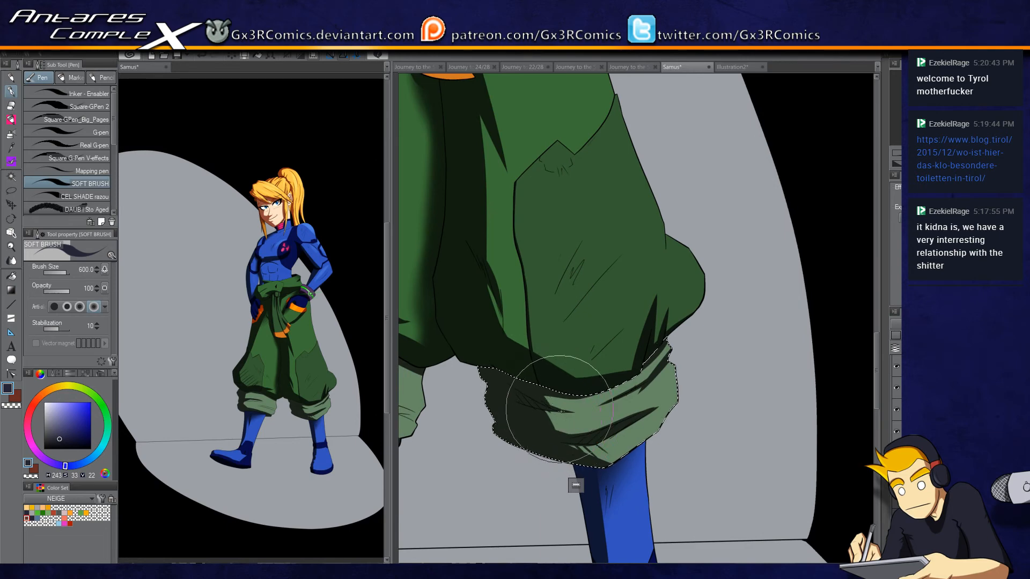
pyautogui.moveTo(581, 361); pyautogui.dragTo(635, 513)
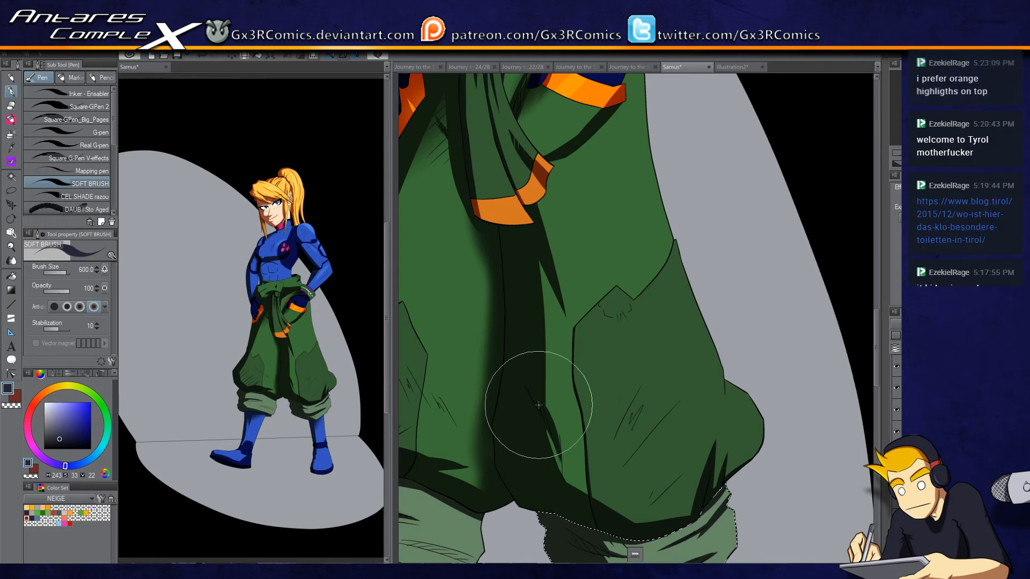
# Step: Set the drawing colour to black and select the skin area of the face
pyautogui.moveTo(513, 168); pyautogui.dragTo(516, 477)
pyautogui.moveTo(497, 224); pyautogui.dragTo(505, 391)
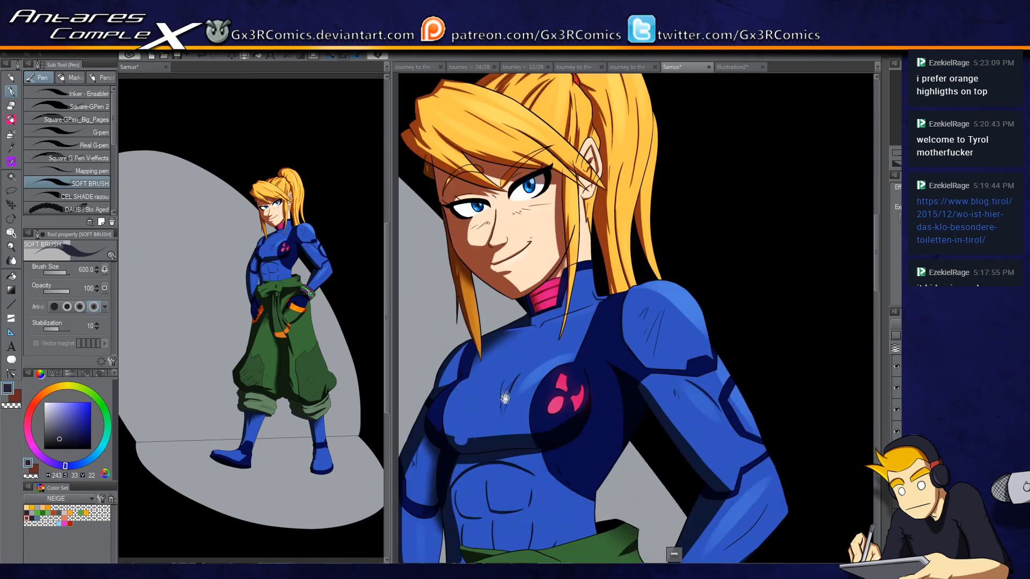
pyautogui.moveTo(494, 338); pyautogui.dragTo(525, 391)
pyautogui.scroll(-3, 528, 425)
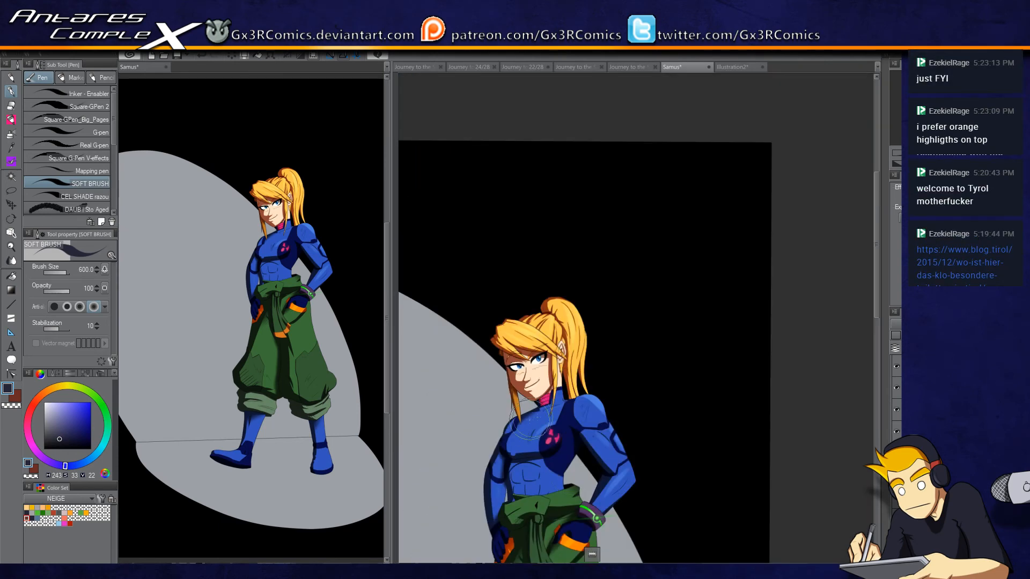
pyautogui.moveTo(554, 471); pyautogui.dragTo(561, 318)
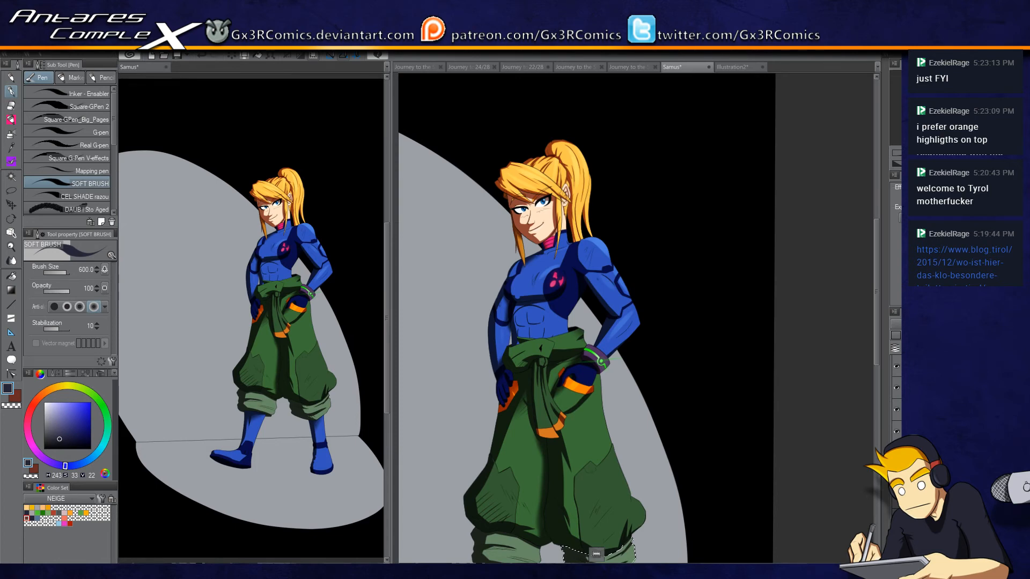
pyautogui.click(90, 449)
pyautogui.scroll(5, 521, 249)
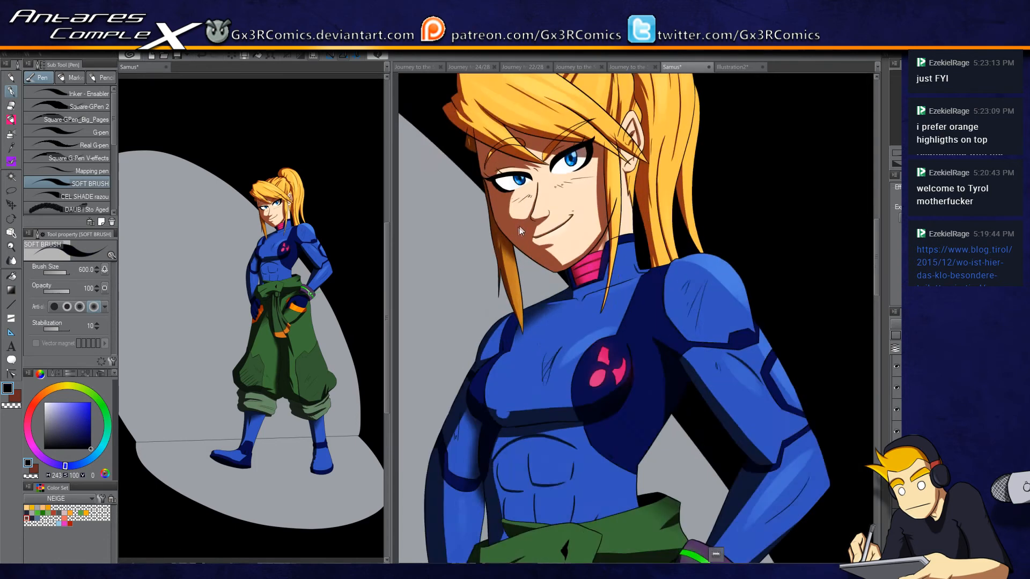
pyautogui.press('w')
pyautogui.click(485, 185)
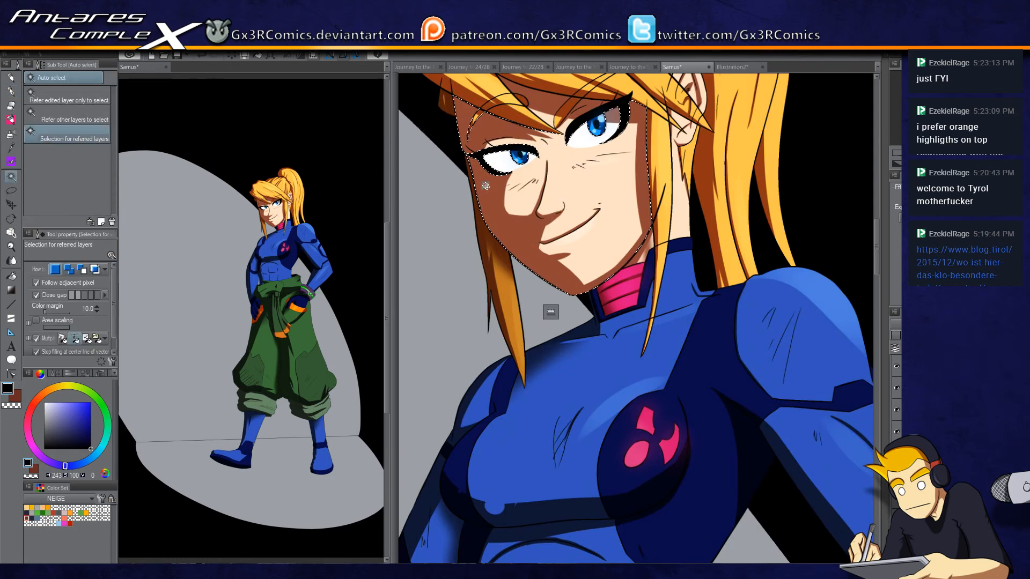
# Step: Paint a black shadow along the shaded side of the face, from the temple down the cheek to the chin
pyautogui.press('p')
pyautogui.scroll(2, 475, 133)
pyautogui.moveTo(475, 132); pyautogui.dragTo(488, 221)
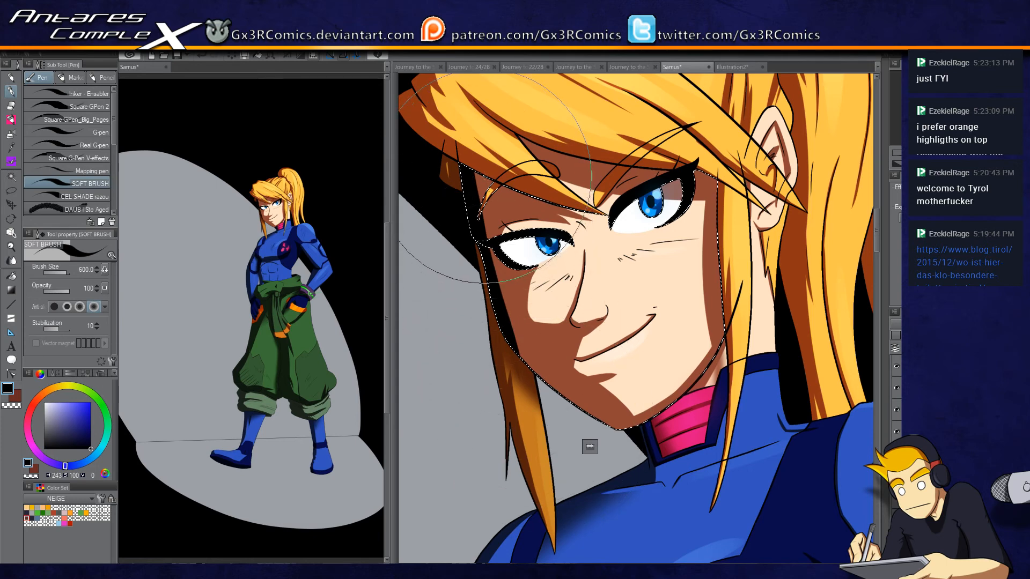
pyautogui.hotkey('ctrl', 'z')
pyautogui.press('w')
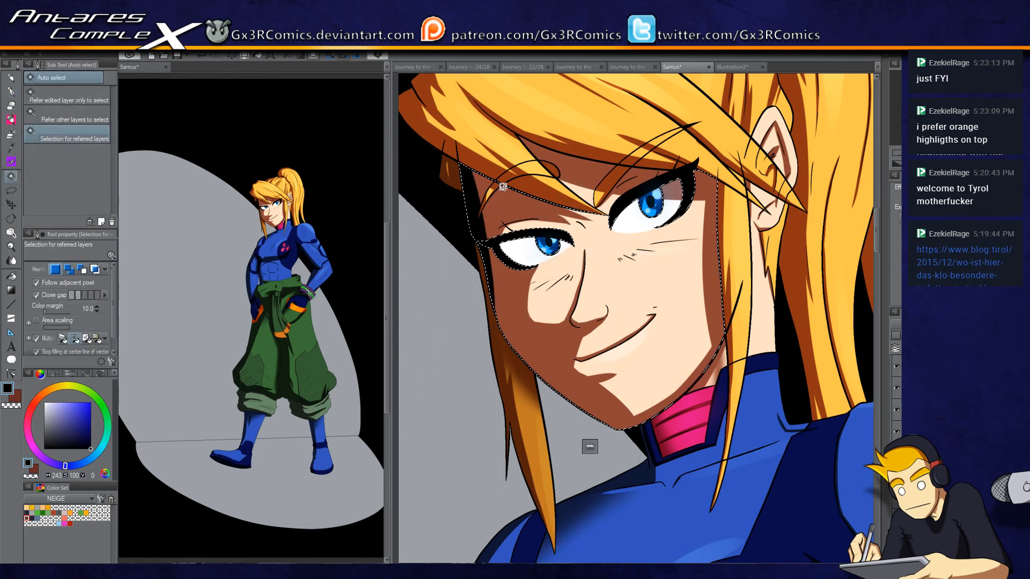
pyautogui.press('p')
pyautogui.moveTo(467, 157); pyautogui.dragTo(478, 317)
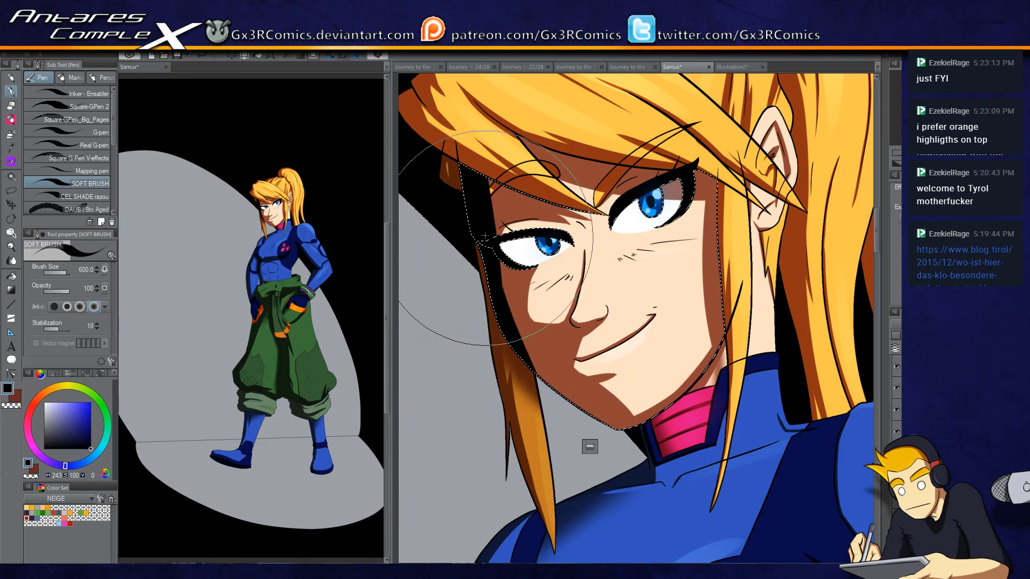
pyautogui.moveTo(512, 293)
pyautogui.mouseDown()
pyautogui.moveTo(527, 354)
pyautogui.moveTo(653, 461)
pyautogui.moveTo(515, 333)
pyautogui.moveTo(610, 445)
pyautogui.moveTo(632, 396)
pyautogui.moveTo(604, 428)
pyautogui.moveTo(671, 405)
pyautogui.moveTo(591, 419)
pyautogui.moveTo(675, 409)
pyautogui.moveTo(595, 421)
pyautogui.moveTo(632, 427)
pyautogui.mouseUp()
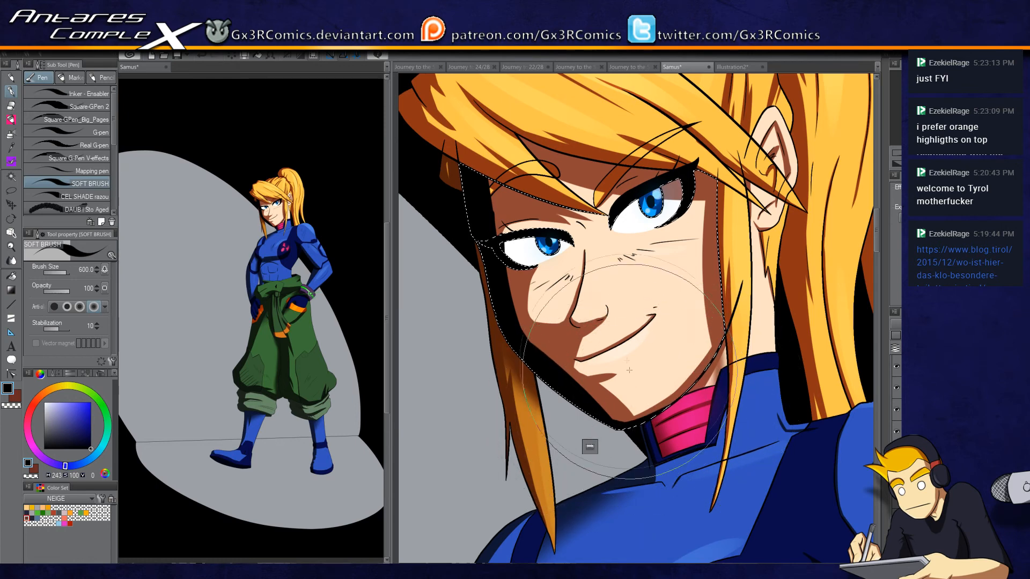
# Step: Reduce the brush size to 120 and extend the black shadow over the temple and beneath the fringe above the eye
pyautogui.scroll(3, 493, 229)
pyautogui.press('[')
pyautogui.press('[')
pyautogui.press('[')
pyautogui.press('[')
pyautogui.moveTo(512, 220)
pyautogui.mouseDown()
pyautogui.moveTo(571, 244)
pyautogui.moveTo(549, 256)
pyautogui.mouseUp()
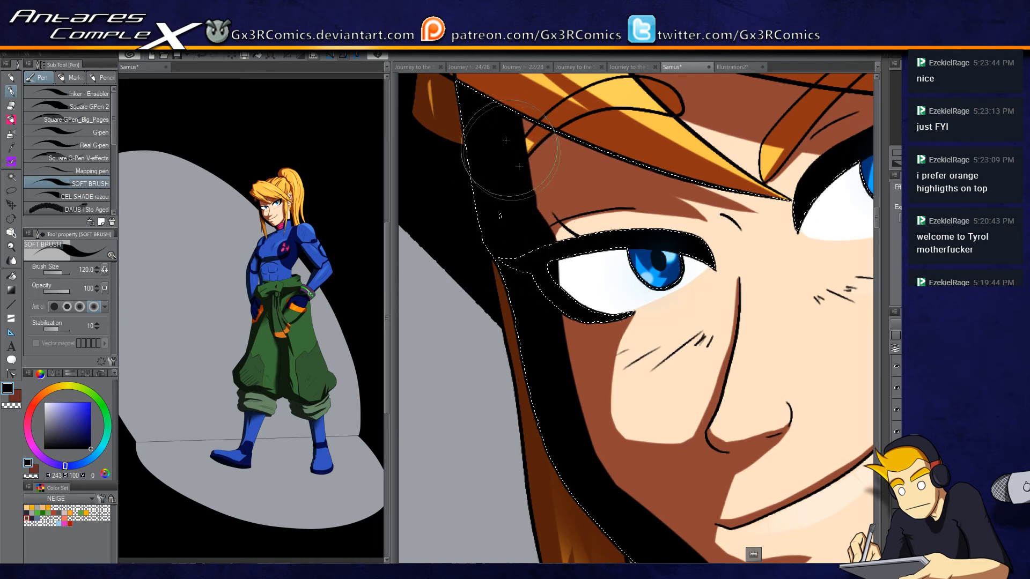
pyautogui.press('c')
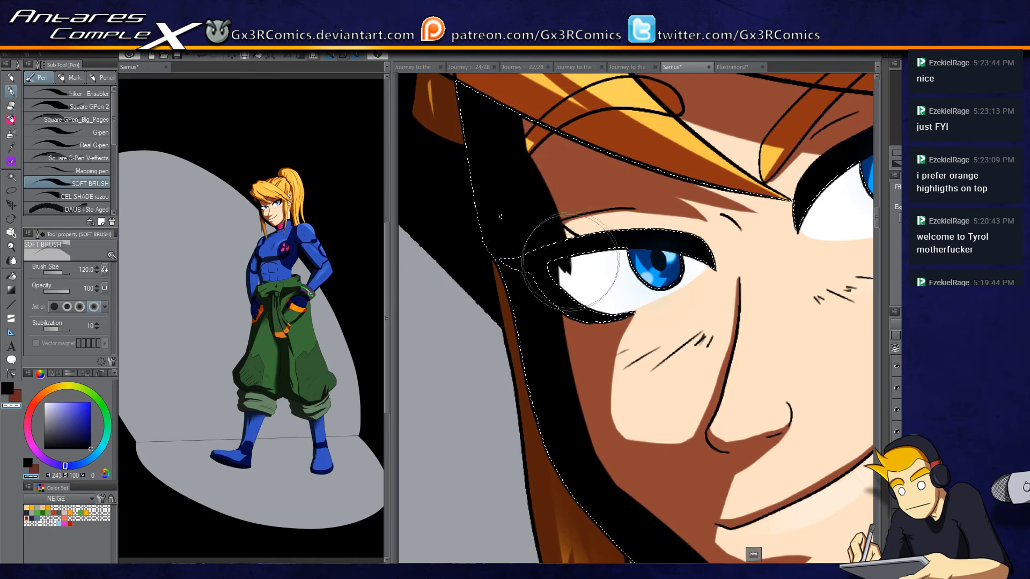
pyautogui.press('c')
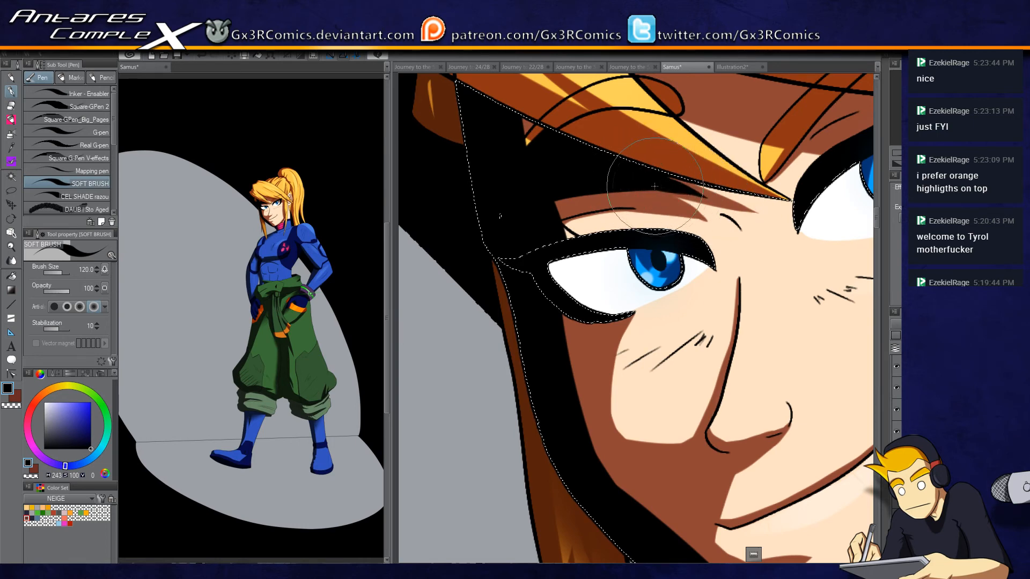
# Step: Refine the shadow and lash lines around the outer corner of the shaded eye, alternating black and transparent colour
pyautogui.press('c')
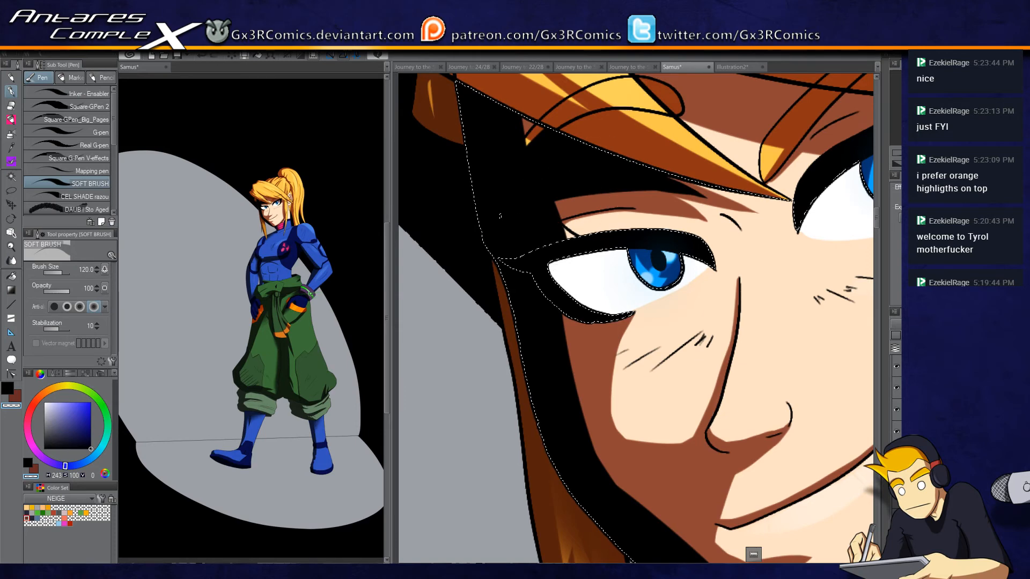
pyautogui.moveTo(474, 113); pyautogui.dragTo(515, 231)
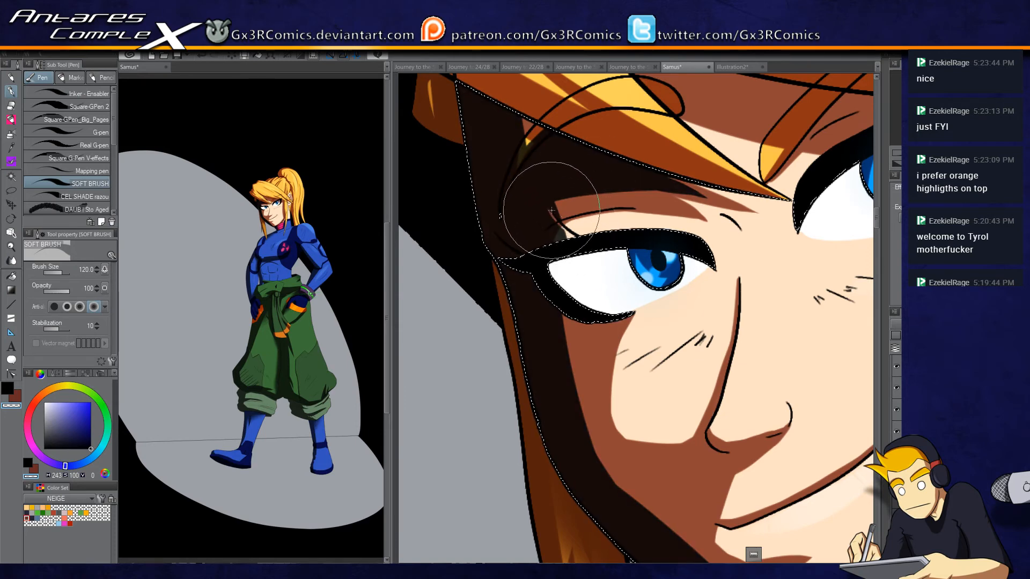
pyautogui.press('c')
pyautogui.press('c')
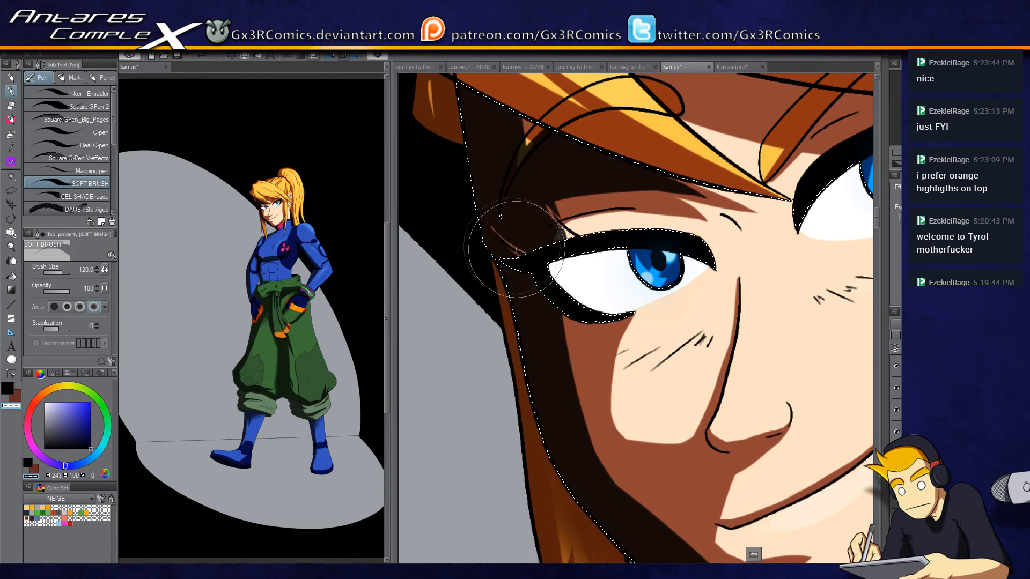
pyautogui.press('c')
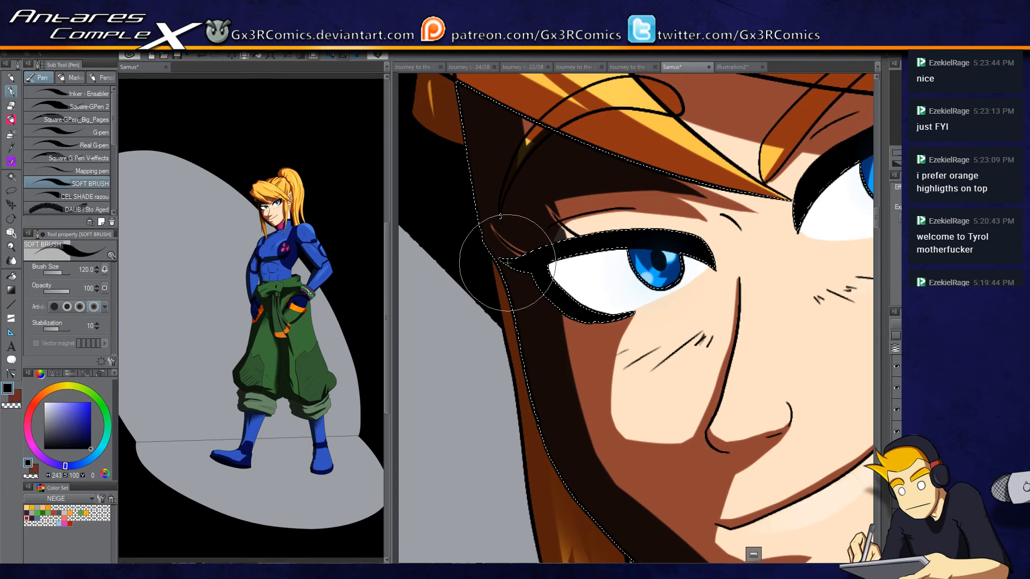
pyautogui.press('c')
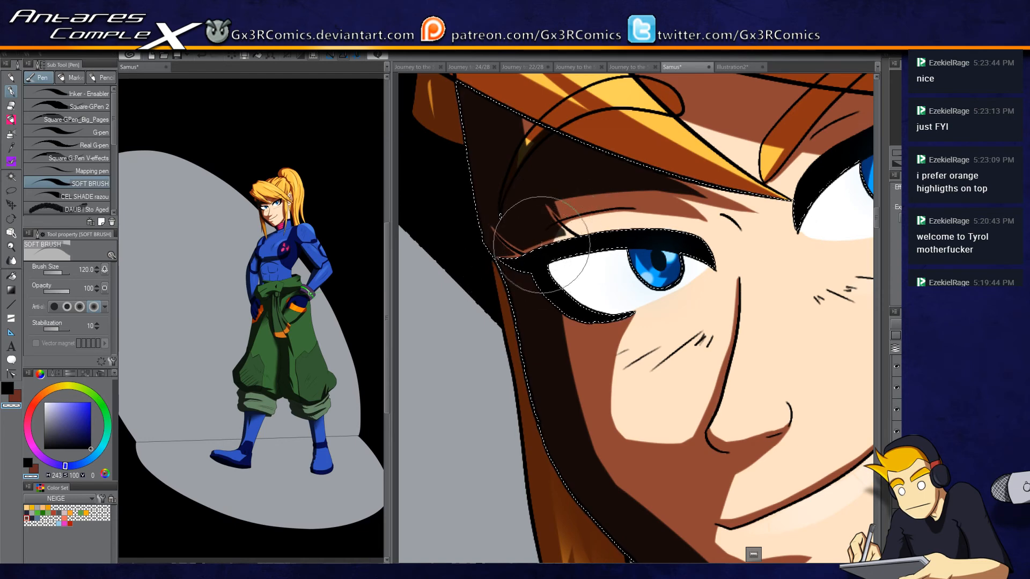
pyautogui.press('c')
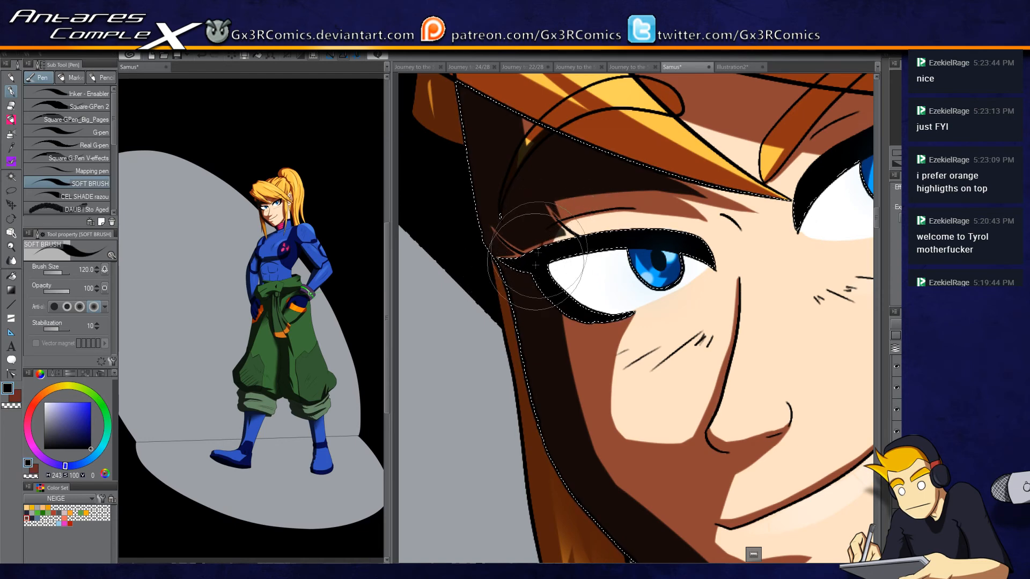
pyautogui.press('c')
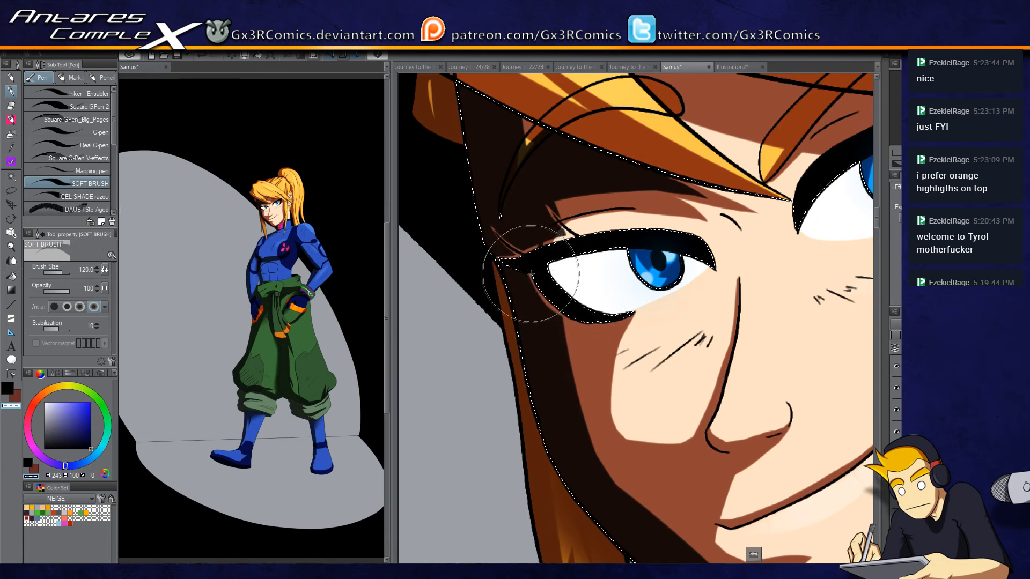
pyautogui.moveTo(539, 273); pyautogui.dragTo(509, 275)
pyautogui.hscroll(3, 509, 275)
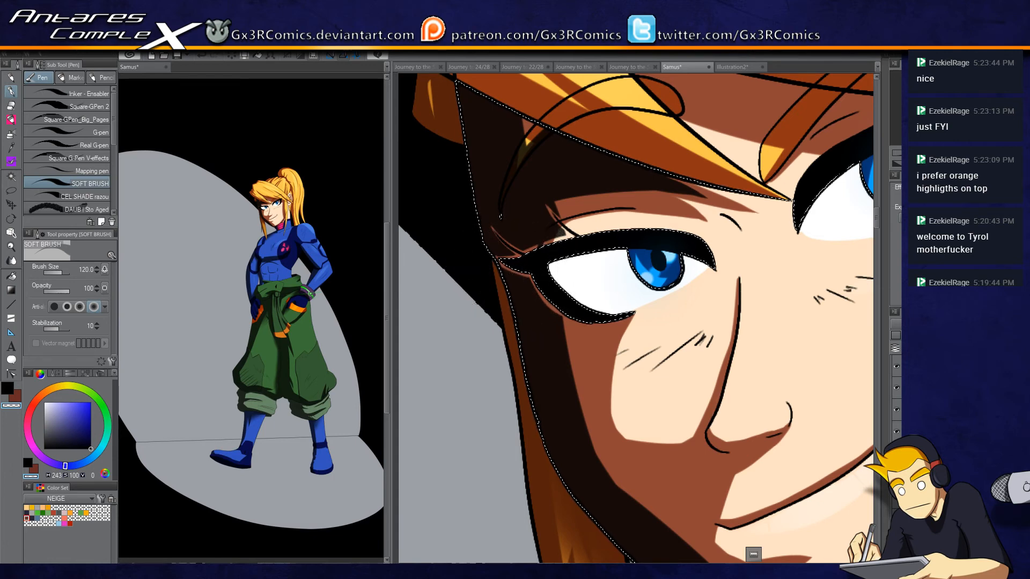
# Step: Extend the black shadow across the lower cheek to beneath the nose and along the jaw
pyautogui.scroll(-5, 509, 275)
pyautogui.press('c')
pyautogui.moveTo(553, 343)
pyautogui.mouseDown()
pyautogui.moveTo(558, 279)
pyautogui.moveTo(555, 343)
pyautogui.mouseUp()
pyautogui.moveTo(472, 334)
pyautogui.mouseDown()
pyautogui.moveTo(517, 318)
pyautogui.moveTo(572, 289)
pyautogui.moveTo(493, 330)
pyautogui.moveTo(569, 305)
pyautogui.moveTo(558, 313)
pyautogui.moveTo(565, 287)
pyautogui.moveTo(551, 321)
pyautogui.moveTo(457, 349)
pyautogui.moveTo(452, 331)
pyautogui.moveTo(572, 325)
pyautogui.moveTo(504, 333)
pyautogui.moveTo(468, 351)
pyautogui.moveTo(582, 314)
pyautogui.moveTo(561, 305)
pyautogui.moveTo(613, 297)
pyautogui.moveTo(562, 321)
pyautogui.moveTo(569, 313)
pyautogui.moveTo(587, 310)
pyautogui.moveTo(478, 393)
pyautogui.moveTo(518, 348)
pyautogui.moveTo(504, 370)
pyautogui.moveTo(592, 302)
pyautogui.moveTo(570, 328)
pyautogui.moveTo(591, 298)
pyautogui.moveTo(576, 325)
pyautogui.moveTo(588, 310)
pyautogui.moveTo(560, 328)
pyautogui.moveTo(573, 312)
pyautogui.moveTo(560, 302)
pyautogui.moveTo(581, 319)
pyautogui.moveTo(591, 311)
pyautogui.moveTo(510, 398)
pyautogui.moveTo(534, 357)
pyautogui.mouseUp()
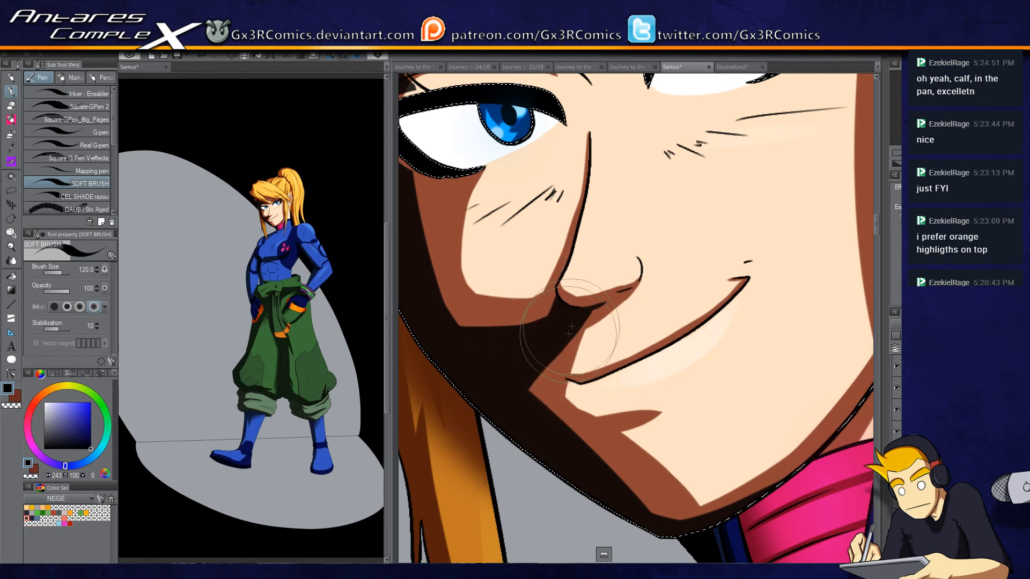
pyautogui.moveTo(587, 410)
pyautogui.mouseDown()
pyautogui.moveTo(509, 306)
pyautogui.moveTo(536, 370)
pyautogui.moveTo(566, 382)
pyautogui.mouseUp()
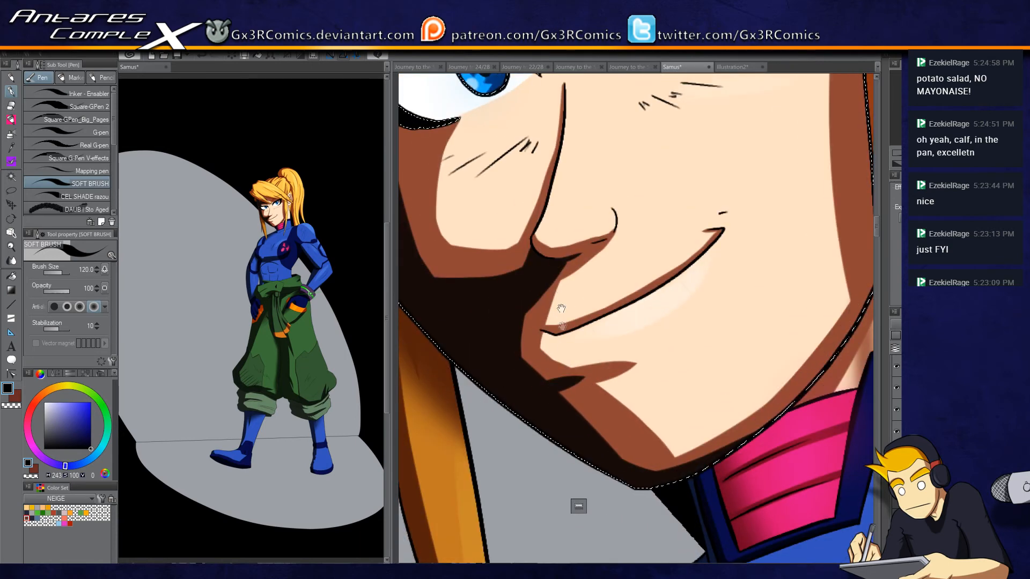
# Step: Shape the dark shadow beside the mouth corner and under the lower lip
pyautogui.moveTo(559, 229); pyautogui.dragTo(572, 275)
pyautogui.press('x')
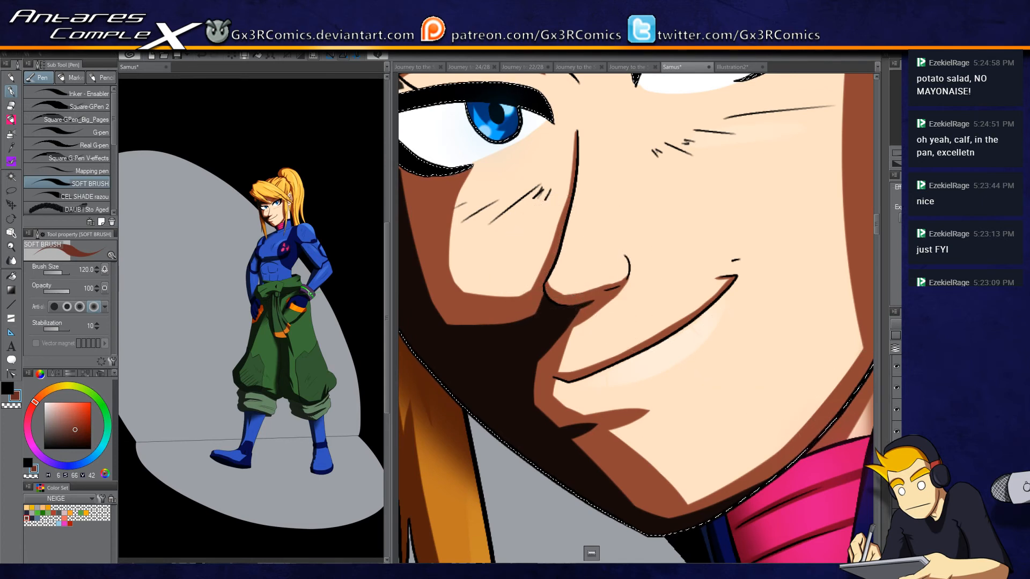
pyautogui.press('x')
pyautogui.moveTo(555, 370)
pyautogui.mouseDown()
pyautogui.moveTo(481, 288)
pyautogui.moveTo(524, 401)
pyautogui.moveTo(478, 290)
pyautogui.moveTo(543, 422)
pyautogui.mouseUp()
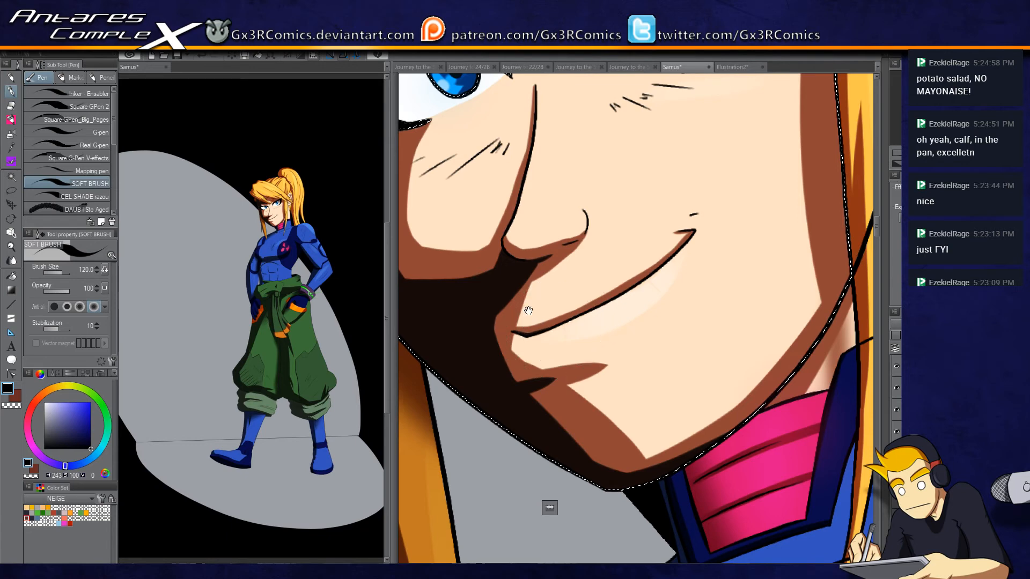
pyautogui.moveTo(582, 312); pyautogui.dragTo(679, 410)
pyautogui.press('c')
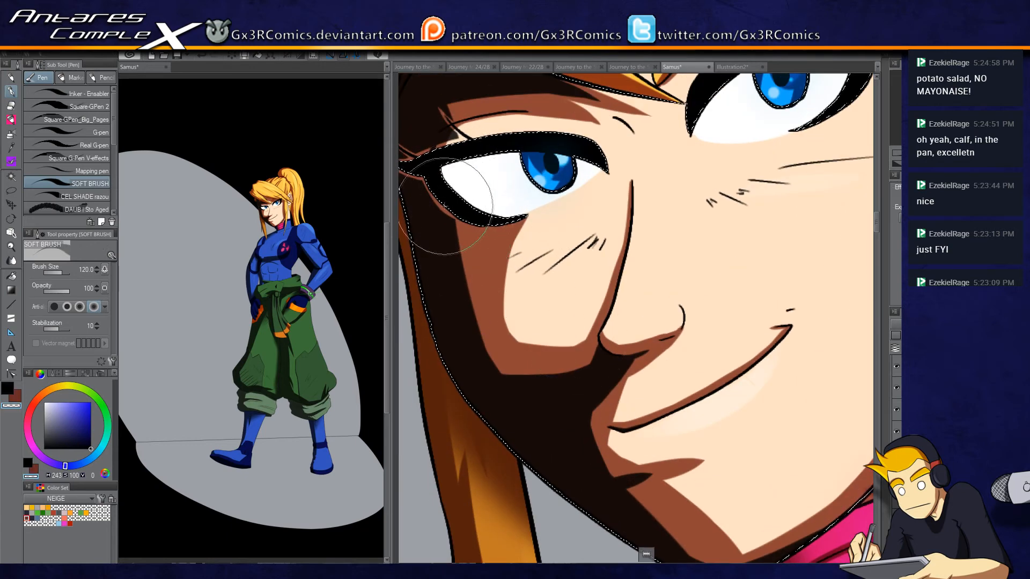
# Step: Select the iris of the shaded eye and brush soft black shadow over its upper part
pyautogui.moveTo(637, 231); pyautogui.dragTo(558, 389)
pyautogui.press('w')
pyautogui.click(483, 328)
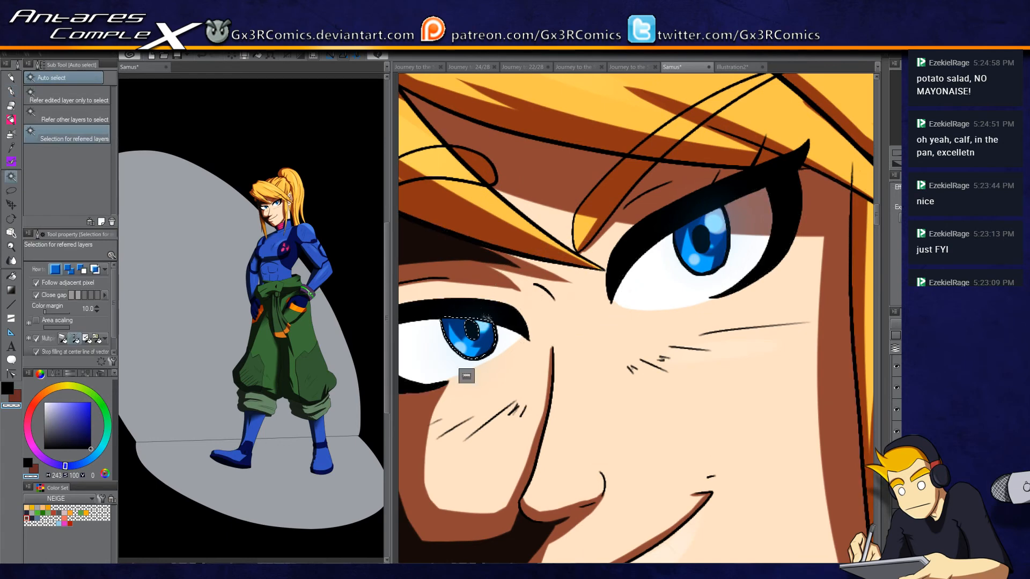
pyautogui.press('p')
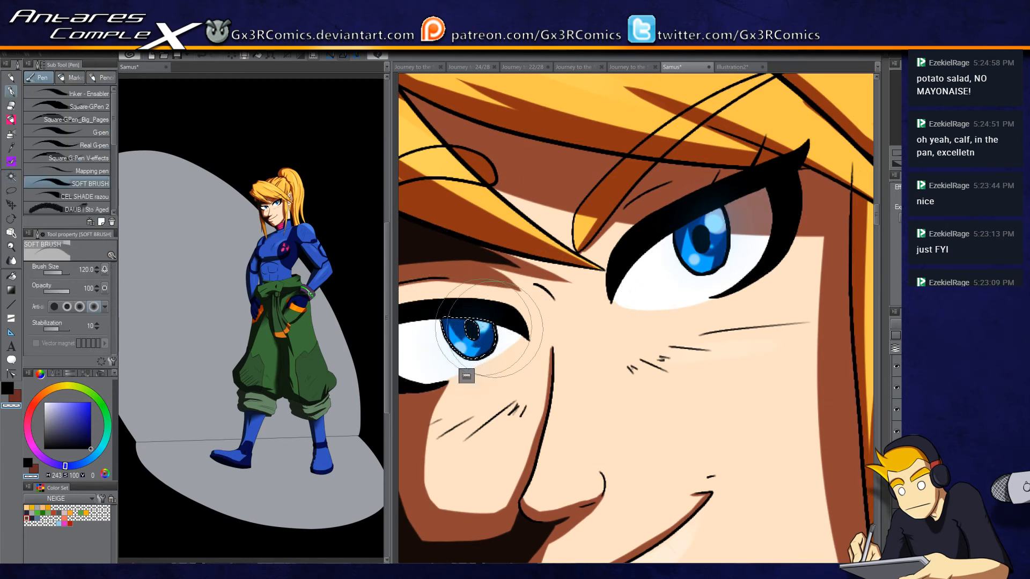
pyautogui.moveTo(461, 324); pyautogui.dragTo(488, 331)
pyautogui.hotkey('ctrl', 'z')
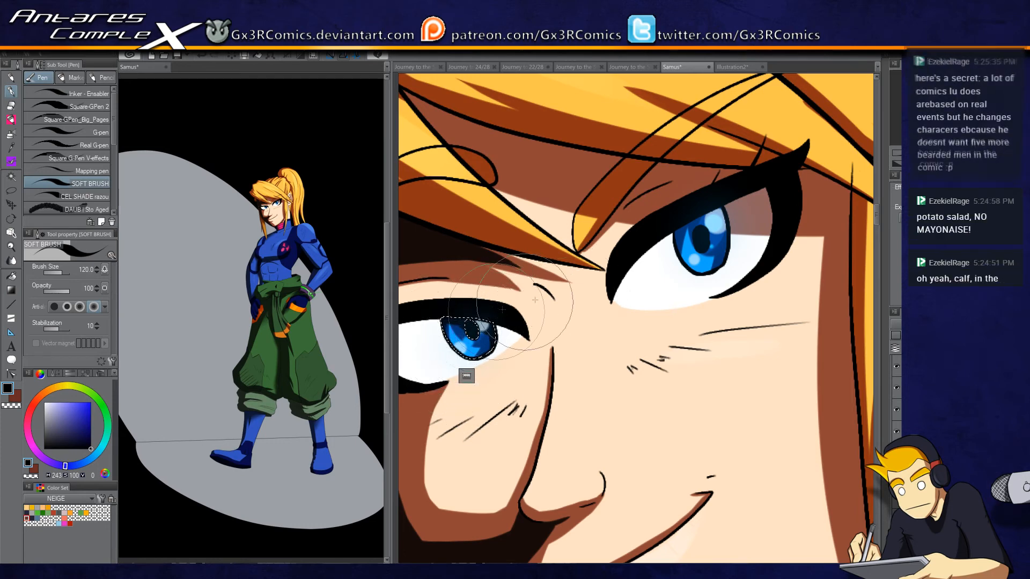
# Step: Select the iris of the lit eye, shade its top with soft black, clean up with transparent colour, and deselect
pyautogui.moveTo(498, 325); pyautogui.dragTo(428, 386)
pyautogui.press('w')
pyautogui.click(650, 298)
pyautogui.press('p')
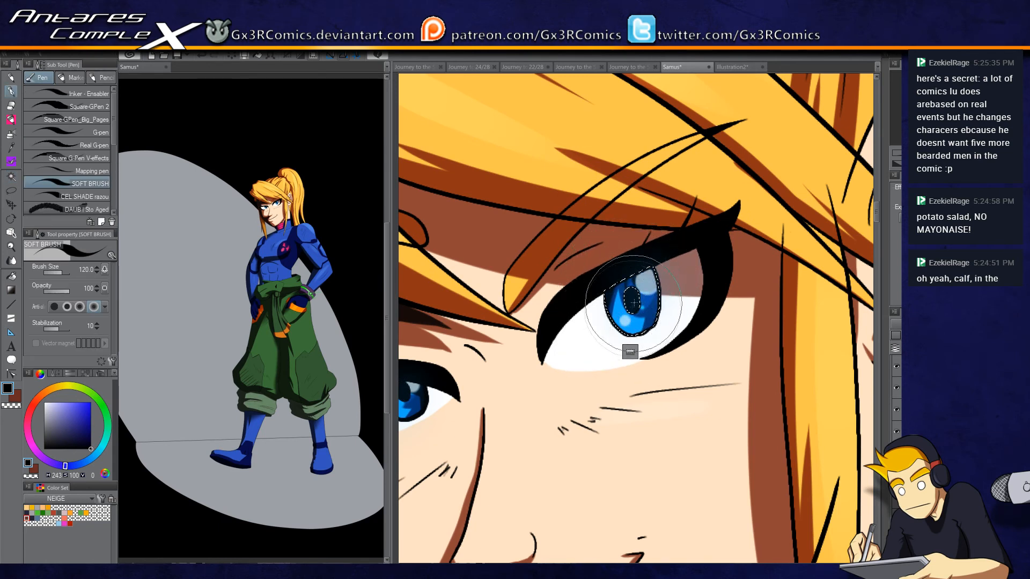
pyautogui.press('c')
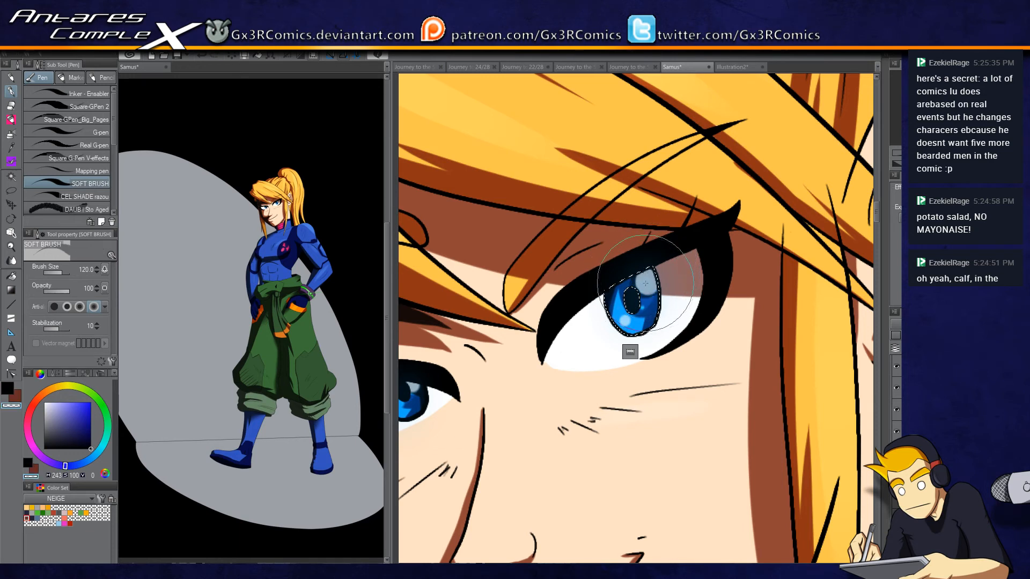
pyautogui.click(641, 284)
pyautogui.press('c')
pyautogui.press('c')
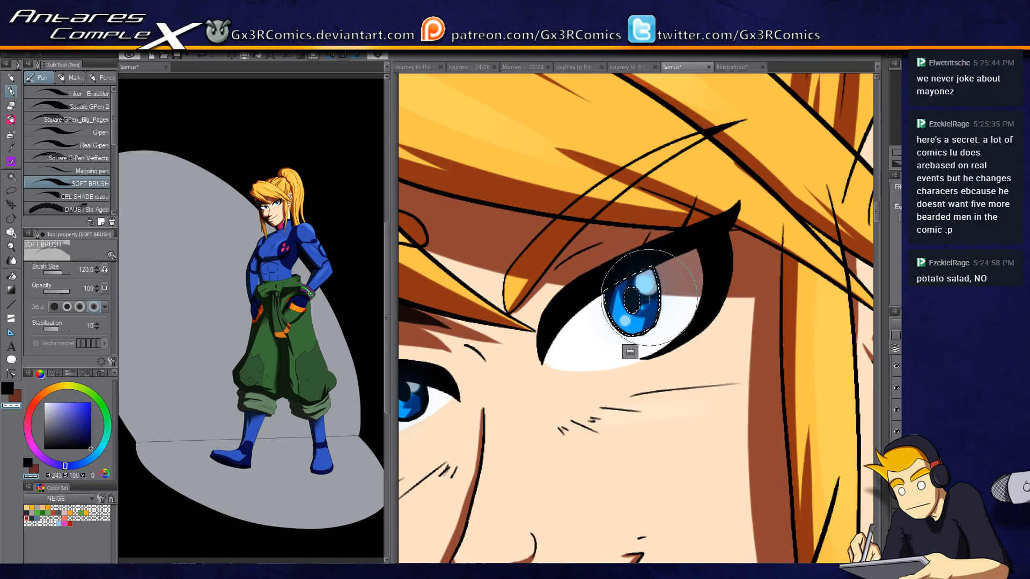
pyautogui.press('c')
pyautogui.hotkey('ctrl', 'd')
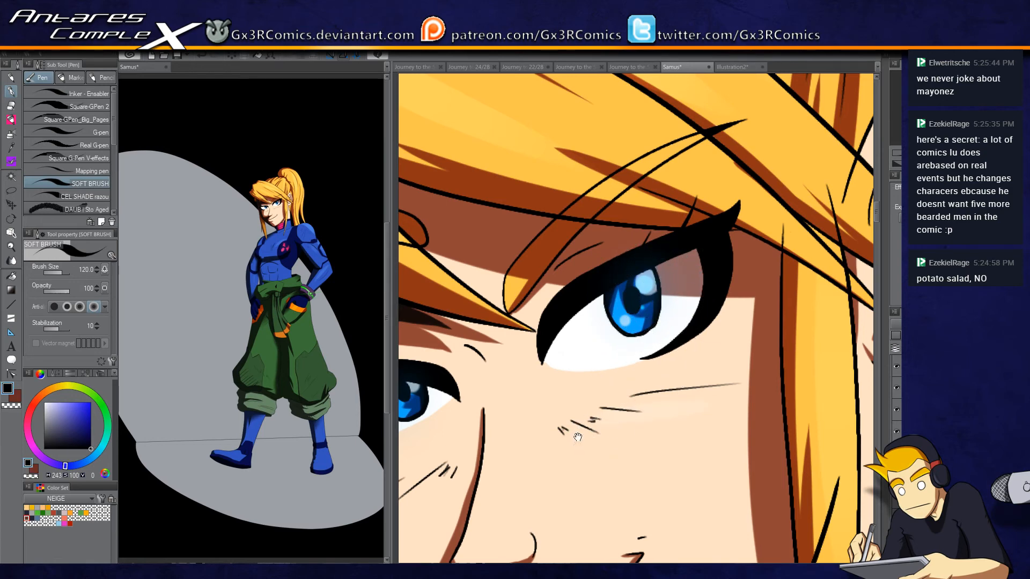
# Step: Select the face and forehead skin and brush soft black shadow beneath the fringe, raising the brush size to 170
pyautogui.moveTo(576, 459); pyautogui.dragTo(578, 363)
pyautogui.moveTo(555, 443); pyautogui.dragTo(558, 370)
pyautogui.moveTo(606, 423)
pyautogui.mouseDown()
pyautogui.moveTo(609, 376)
pyautogui.moveTo(532, 455)
pyautogui.mouseUp()
pyautogui.press('w')
pyautogui.click(685, 329)
pyautogui.moveTo(558, 282); pyautogui.dragTo(633, 364)
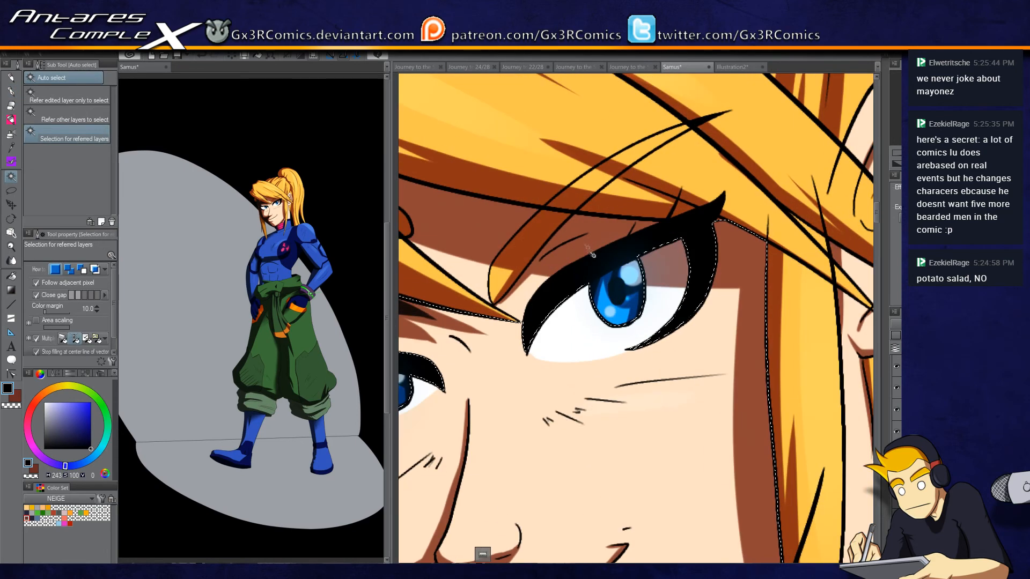
pyautogui.keyDown('shift'); pyautogui.click(510, 239); pyautogui.keyUp('shift')
pyautogui.moveTo(507, 257); pyautogui.dragTo(556, 317)
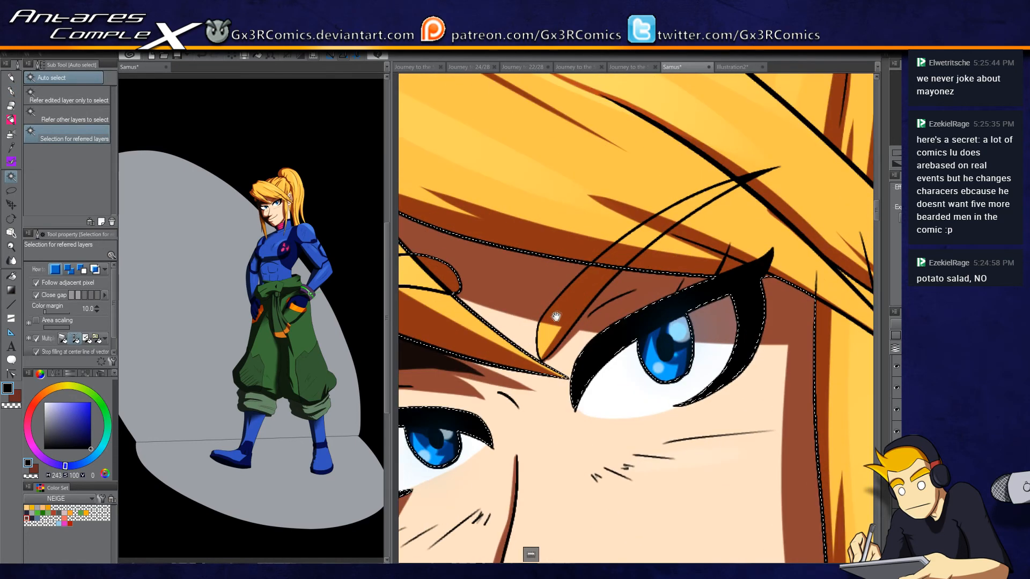
pyautogui.scroll(-2, 509, 301)
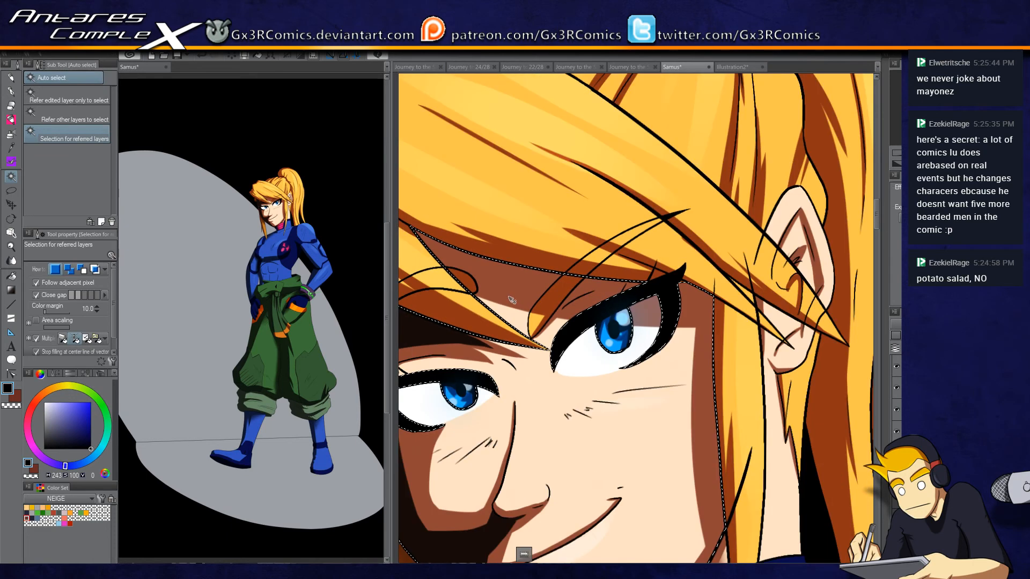
pyautogui.press('p')
pyautogui.moveTo(467, 221)
pyautogui.mouseDown()
pyautogui.moveTo(609, 273)
pyautogui.moveTo(671, 282)
pyautogui.mouseUp()
pyautogui.press(']')
pyautogui.press(']')
pyautogui.moveTo(433, 228); pyautogui.dragTo(783, 290)
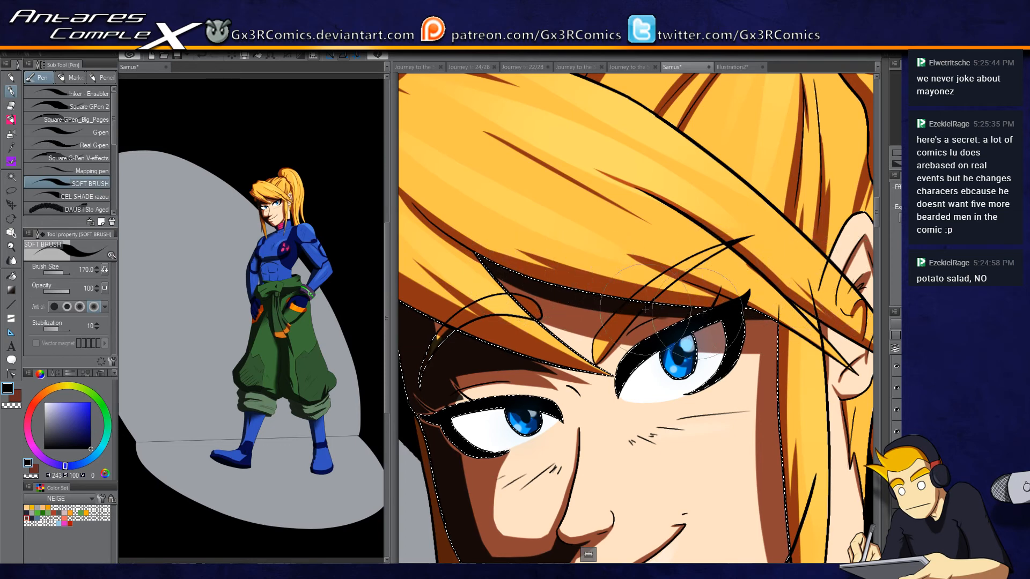
# Step: Brush soft black shadow down the side of the face along the hair strand to the jaw, and deselect
pyautogui.moveTo(769, 358); pyautogui.dragTo(674, 204)
pyautogui.moveTo(682, 129); pyautogui.dragTo(706, 391)
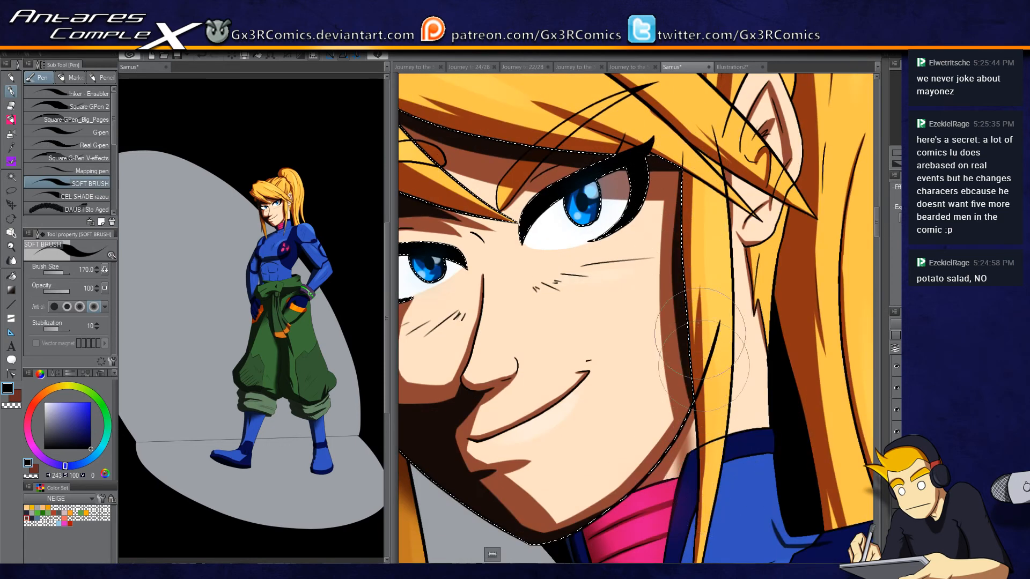
pyautogui.moveTo(676, 170)
pyautogui.mouseDown()
pyautogui.moveTo(718, 452)
pyautogui.moveTo(685, 133)
pyautogui.moveTo(677, 191)
pyautogui.moveTo(692, 445)
pyautogui.mouseUp()
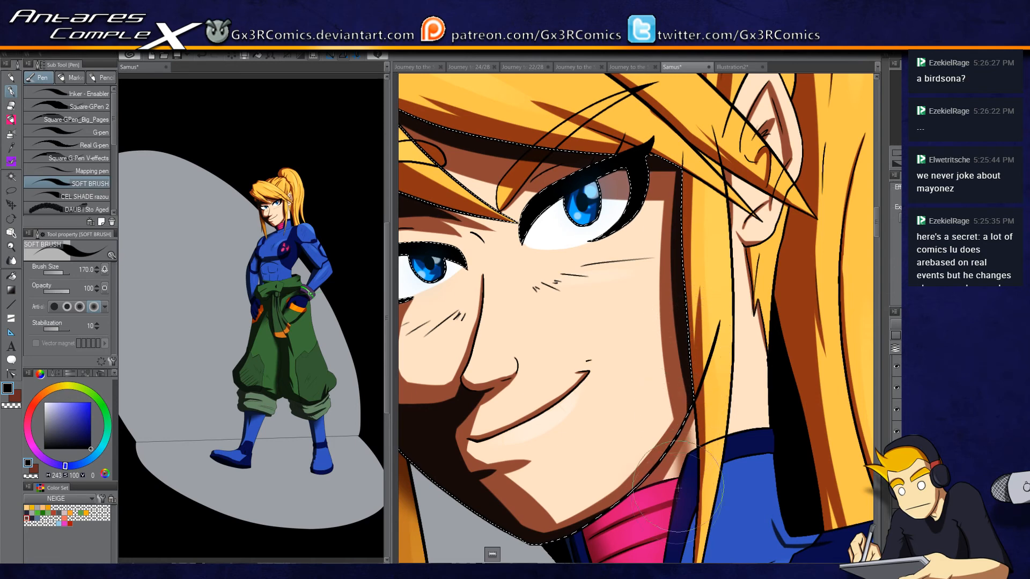
pyautogui.moveTo(669, 485); pyautogui.dragTo(669, 316)
pyautogui.hotkey('ctrl', 'd')
# Step: Select the small neck area between the jaw and the pink collar, shade it with soft black, and deselect
pyautogui.press('o')
pyautogui.click(695, 259)
pyautogui.press('p')
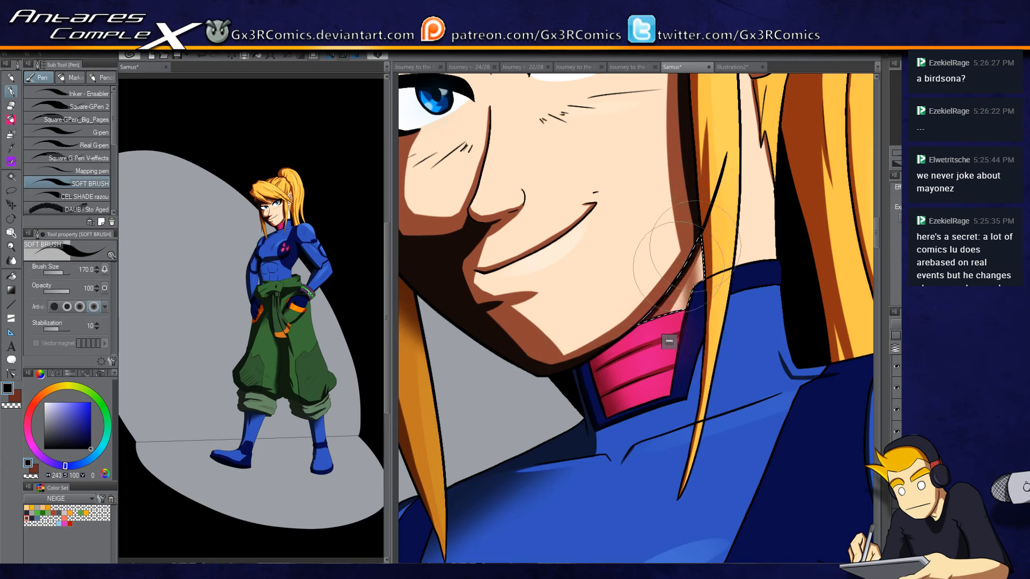
pyautogui.hotkey('ctrl', 'd')
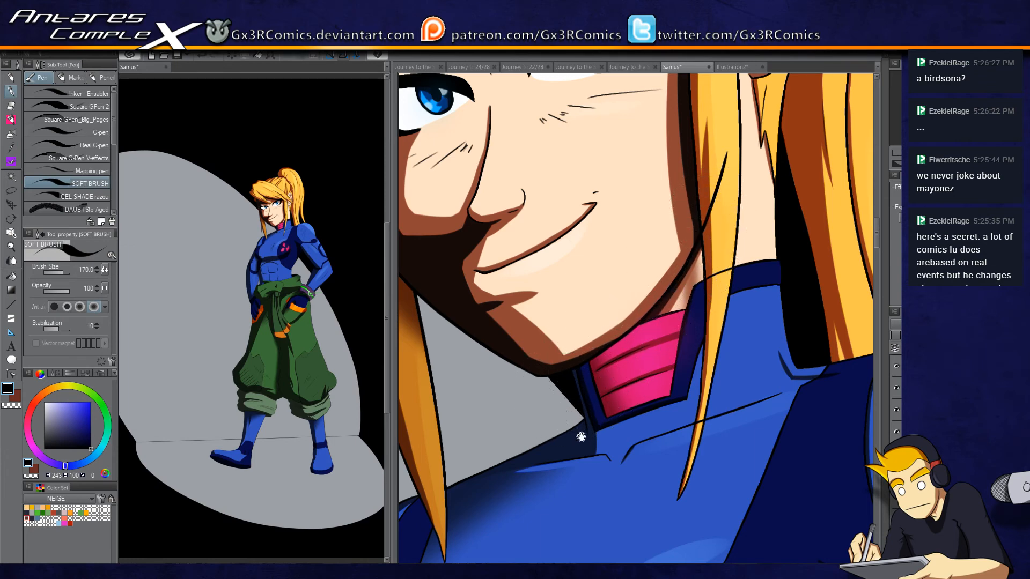
# Step: Select the blue suit torso and brush soft black shadow behind the collar and along the top of the shoulder
pyautogui.moveTo(581, 433); pyautogui.dragTo(590, 354)
pyautogui.press('w')
pyautogui.click(570, 293)
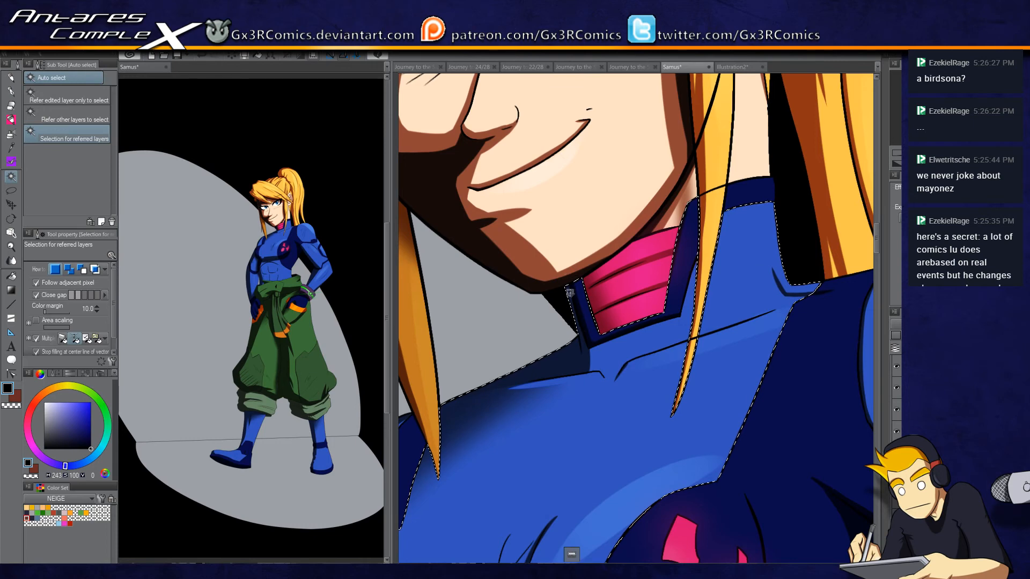
pyautogui.press('p')
pyautogui.moveTo(586, 347)
pyautogui.mouseDown()
pyautogui.moveTo(581, 337)
pyautogui.moveTo(593, 352)
pyautogui.moveTo(601, 346)
pyautogui.mouseUp()
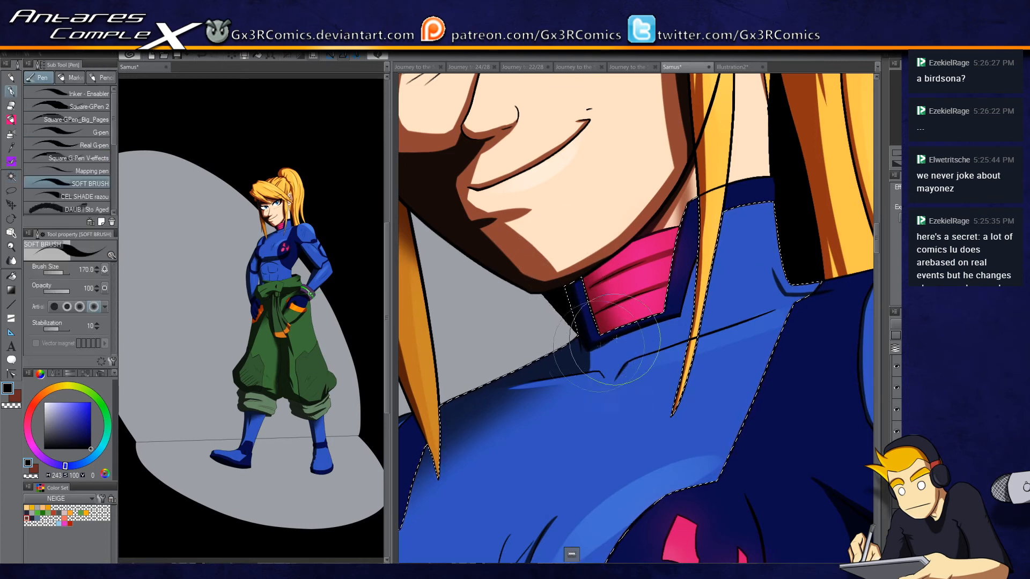
pyautogui.moveTo(549, 365)
pyautogui.mouseDown()
pyautogui.moveTo(563, 372)
pyautogui.moveTo(634, 282)
pyautogui.mouseUp()
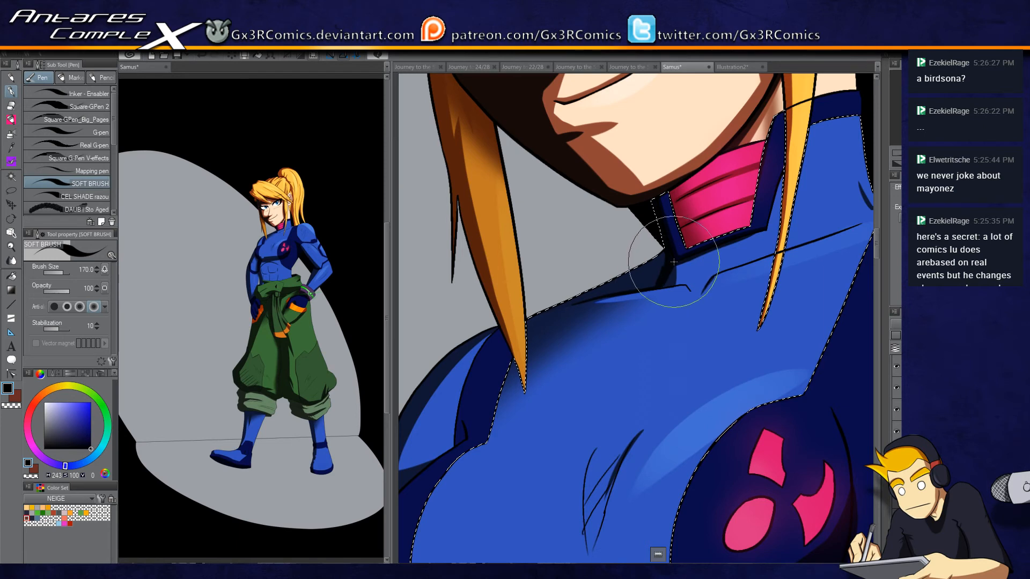
# Step: Deepen the shadow with soft black along the outer edge of the shaded shoulder and upper arm to the elbow
pyautogui.moveTo(587, 298)
pyautogui.mouseDown()
pyautogui.moveTo(659, 272)
pyautogui.moveTo(582, 295)
pyautogui.moveTo(654, 295)
pyautogui.moveTo(628, 272)
pyautogui.moveTo(617, 275)
pyautogui.moveTo(727, 138)
pyautogui.mouseUp()
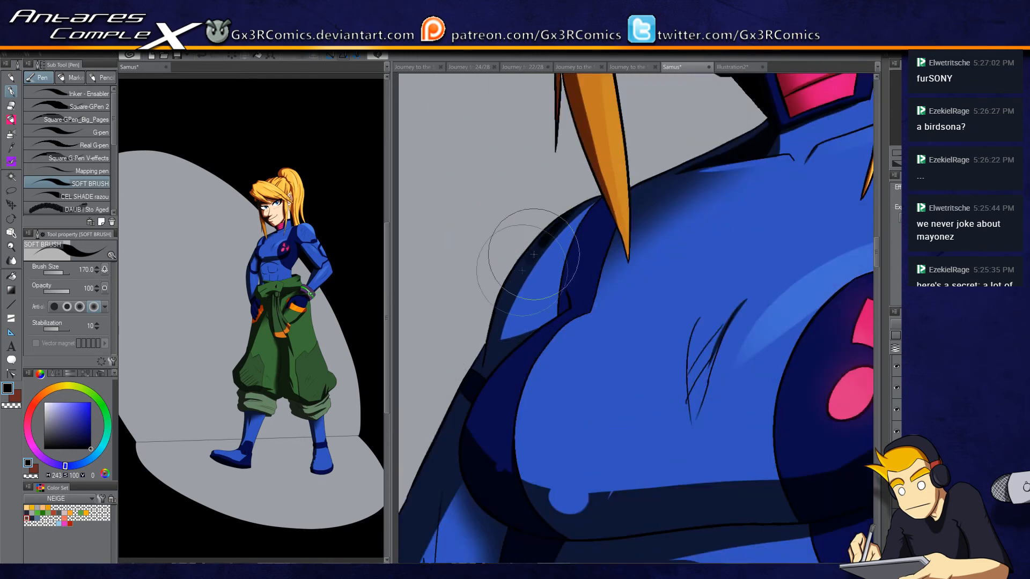
pyautogui.moveTo(473, 351); pyautogui.dragTo(545, 272)
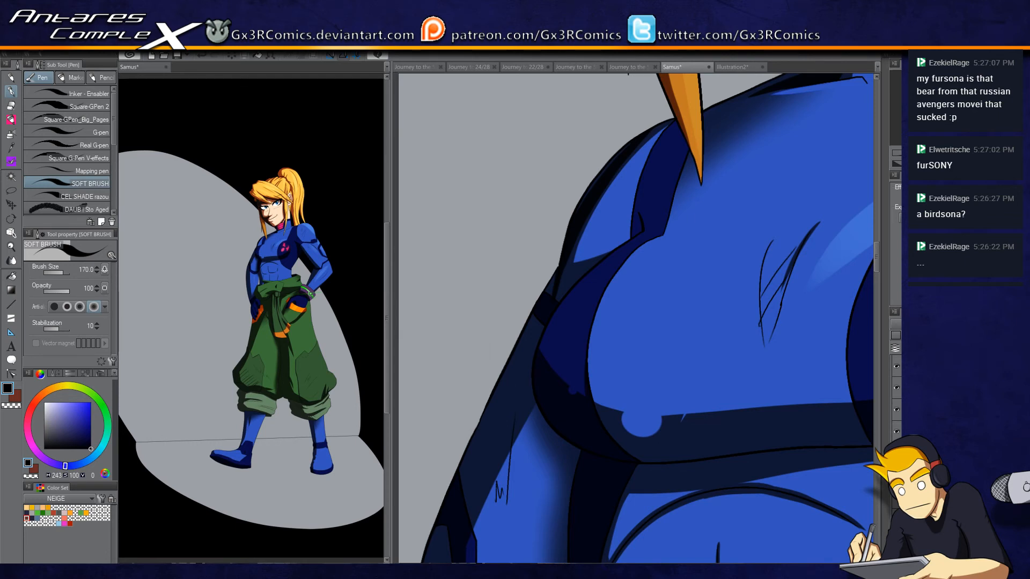
pyautogui.moveTo(558, 277); pyautogui.dragTo(486, 423)
pyautogui.moveTo(569, 284)
pyautogui.mouseDown()
pyautogui.moveTo(591, 269)
pyautogui.moveTo(533, 306)
pyautogui.mouseUp()
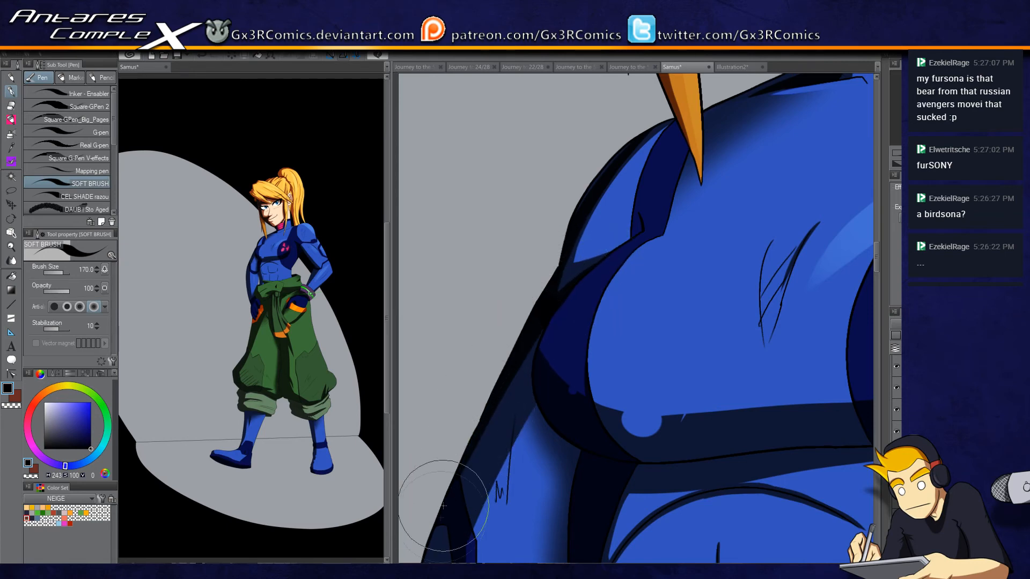
pyautogui.moveTo(441, 518); pyautogui.dragTo(485, 349)
pyautogui.moveTo(493, 405); pyautogui.dragTo(507, 213)
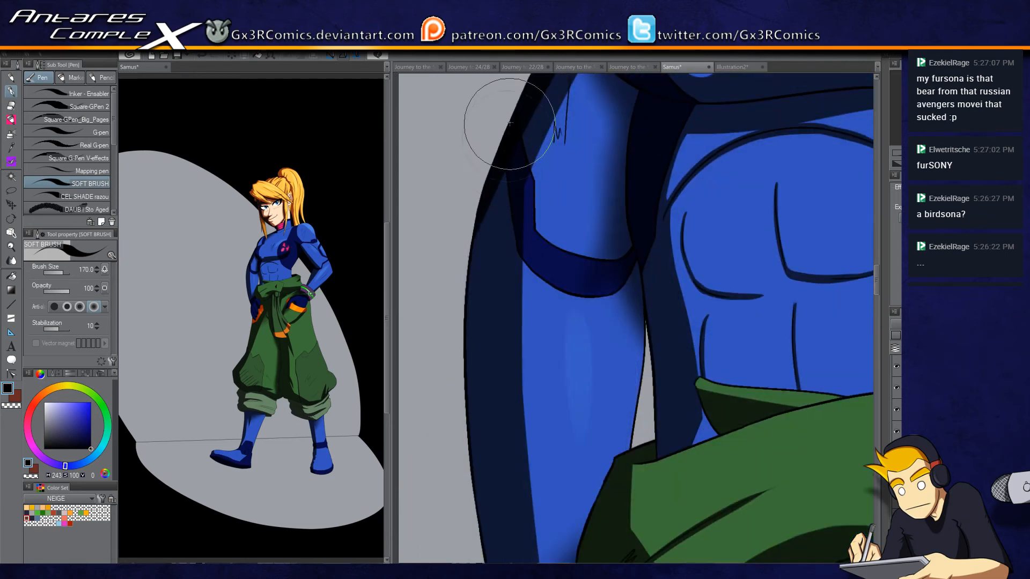
# Step: Select the shaded forearm and glove, brush black along the forearm's outer edge, and soften its inner side with transparent colour
pyautogui.moveTo(491, 319); pyautogui.dragTo(476, 177)
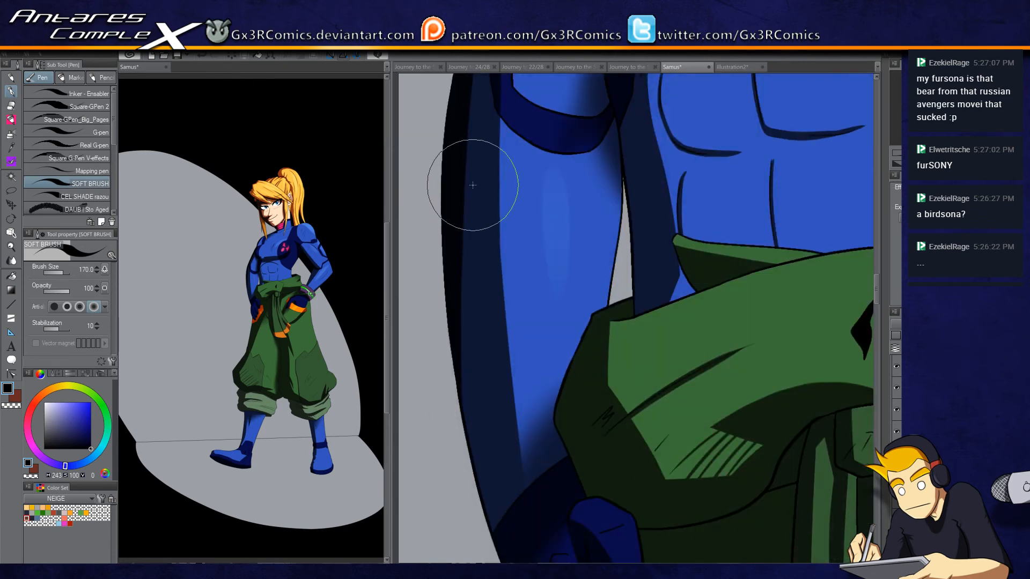
pyautogui.scroll(-2, 472, 185)
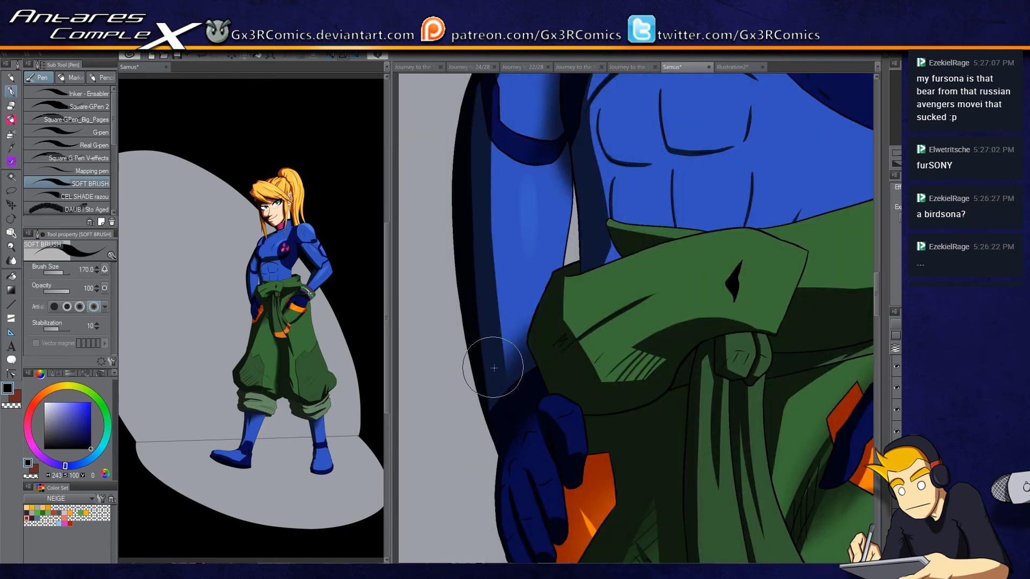
pyautogui.press('w')
pyautogui.press('p')
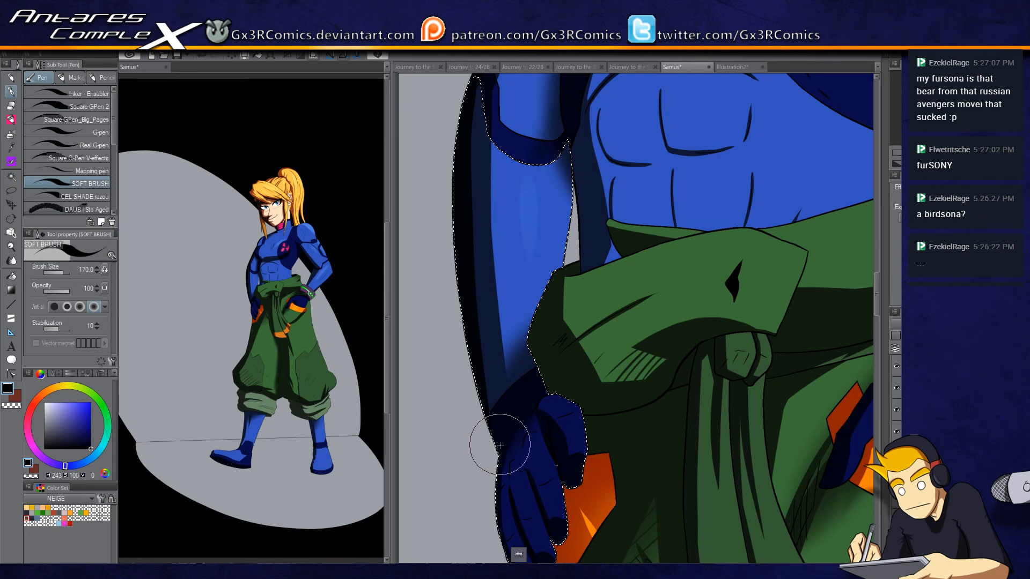
pyautogui.moveTo(500, 436)
pyautogui.mouseDown()
pyautogui.moveTo(452, 162)
pyautogui.moveTo(472, 300)
pyautogui.moveTo(464, 114)
pyautogui.mouseUp()
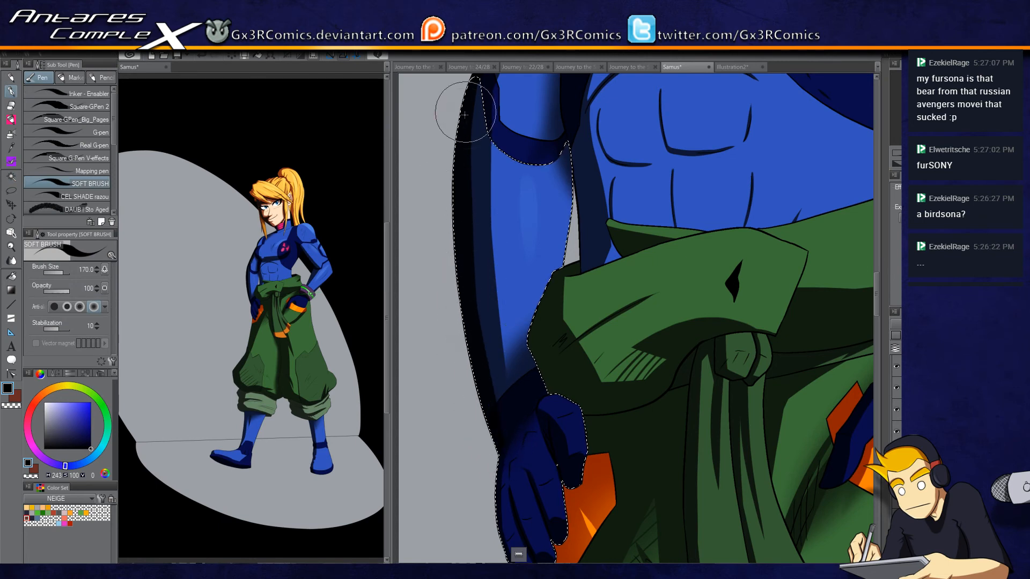
pyautogui.moveTo(499, 400)
pyautogui.mouseDown()
pyautogui.moveTo(472, 103)
pyautogui.moveTo(499, 464)
pyautogui.mouseUp()
pyautogui.moveTo(471, 152); pyautogui.dragTo(505, 454)
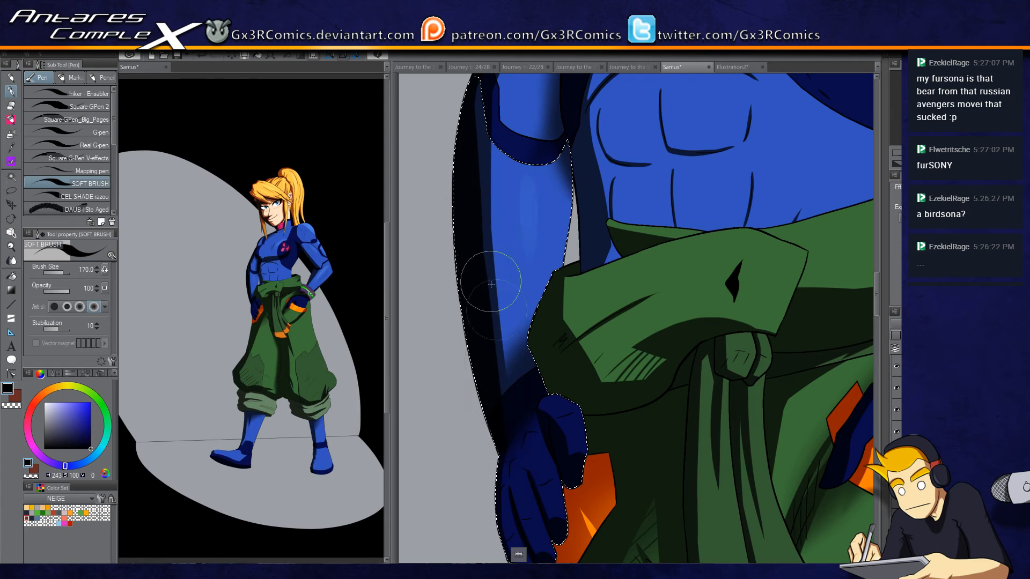
pyautogui.press('c')
pyautogui.moveTo(497, 267); pyautogui.dragTo(475, 127)
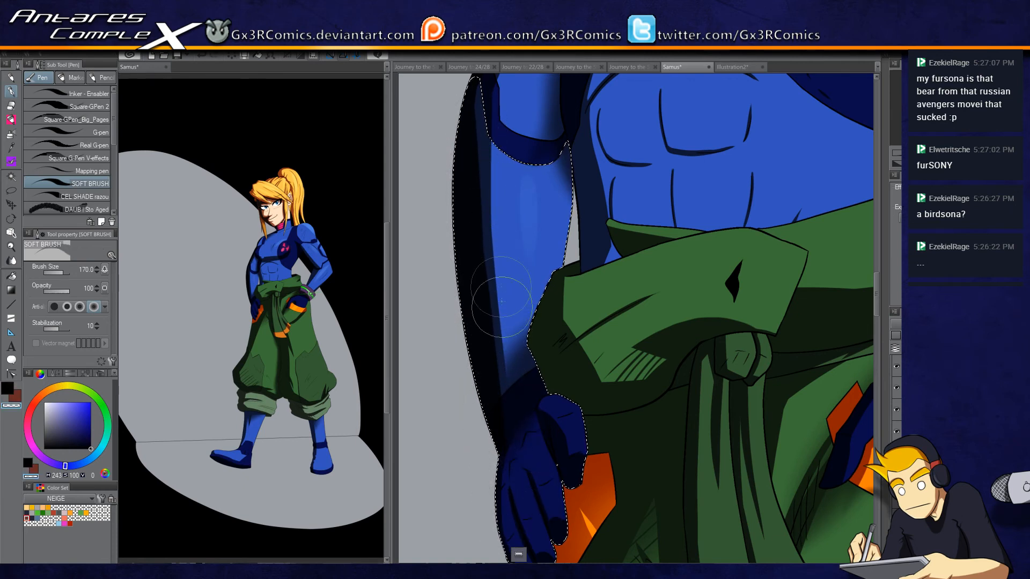
# Step: Brush soft black shadow over the wrist and back of the hand on the dark blue glove
pyautogui.scroll(-5, 507, 424)
pyautogui.press('c')
pyautogui.press('c')
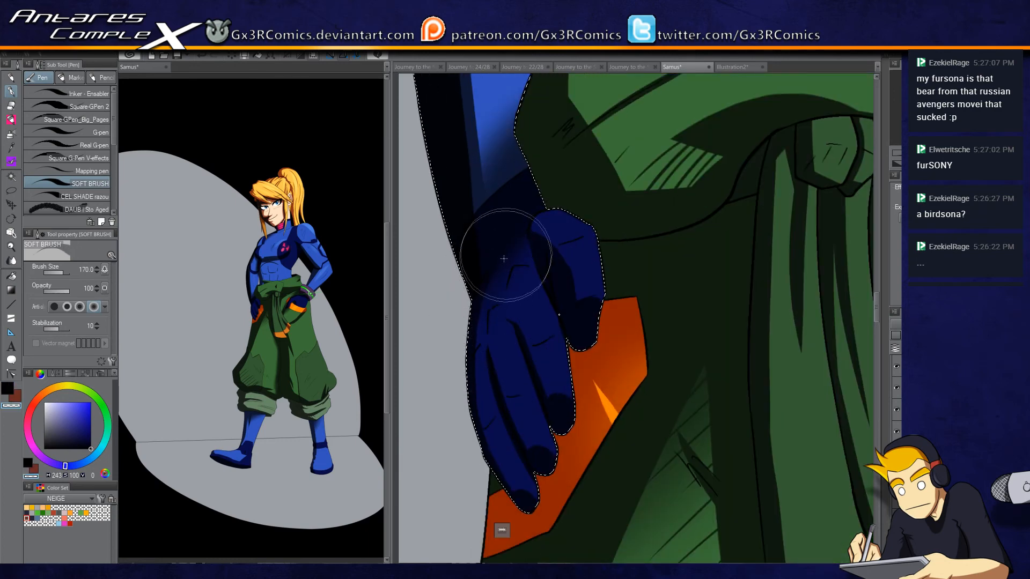
pyautogui.press('c')
pyautogui.moveTo(490, 267)
pyautogui.mouseDown()
pyautogui.moveTo(511, 235)
pyautogui.moveTo(465, 321)
pyautogui.moveTo(523, 224)
pyautogui.mouseUp()
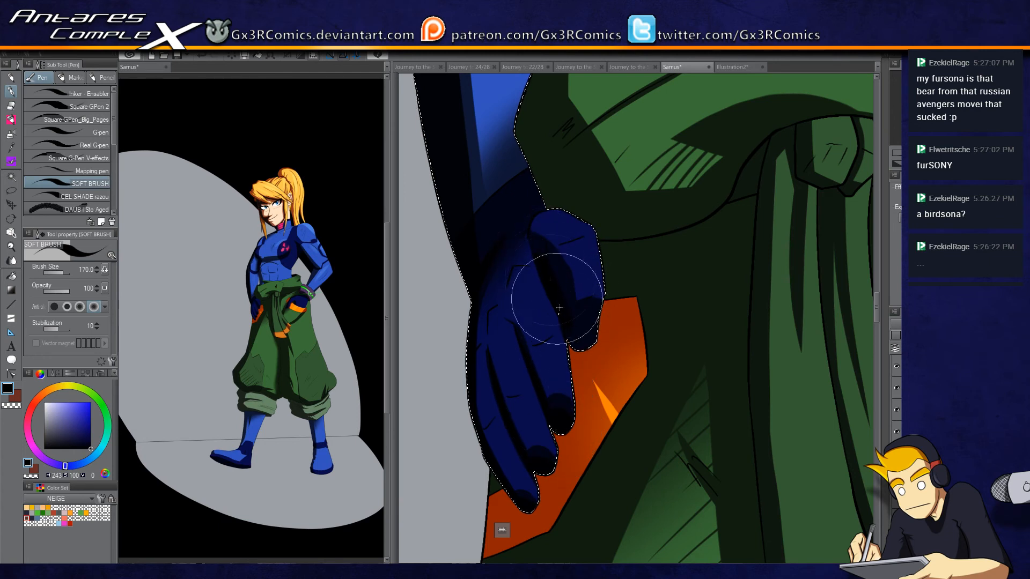
# Step: Refine the glove shadows around the thumb and between the fingers, alternating black and transparent colour
pyautogui.press('c')
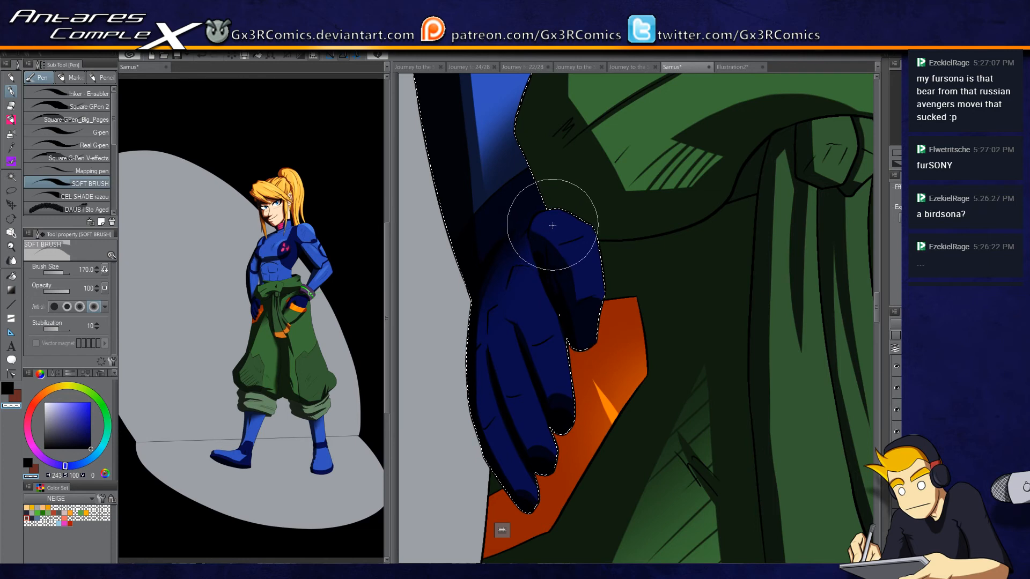
pyautogui.press('c')
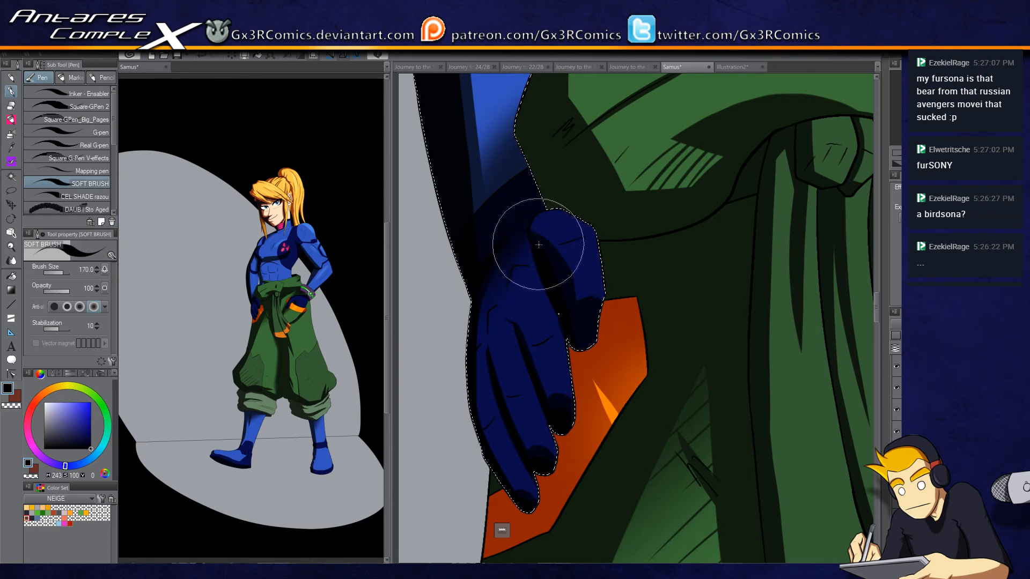
pyautogui.press('c')
pyautogui.press('c')
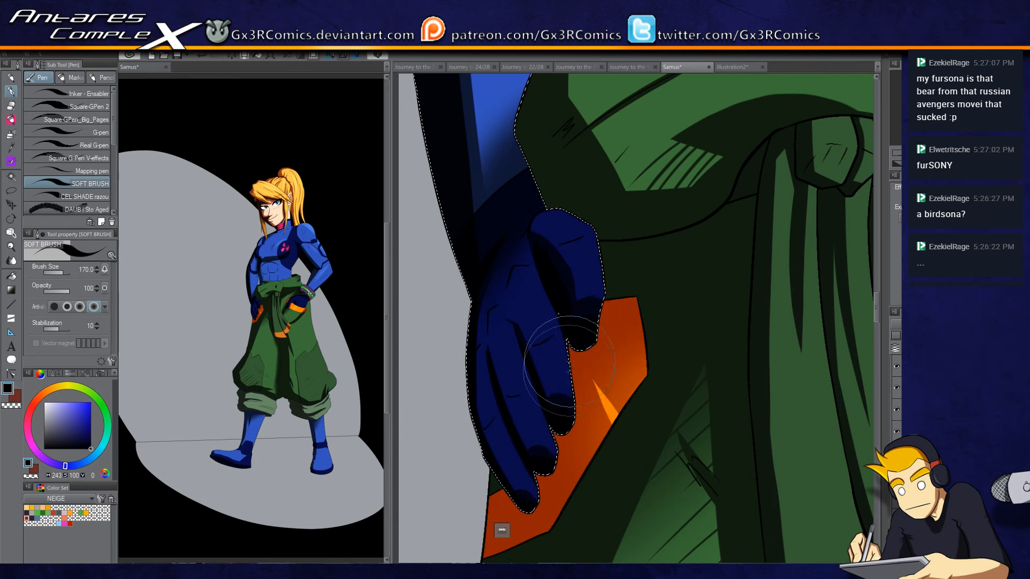
pyautogui.press('c')
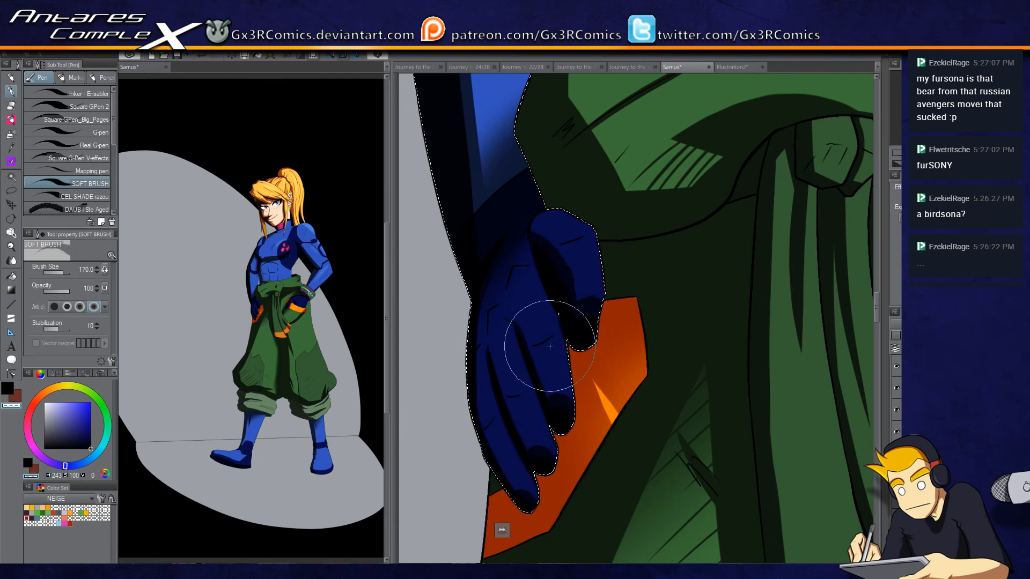
pyautogui.press('c')
pyautogui.scroll(-5, 537, 383)
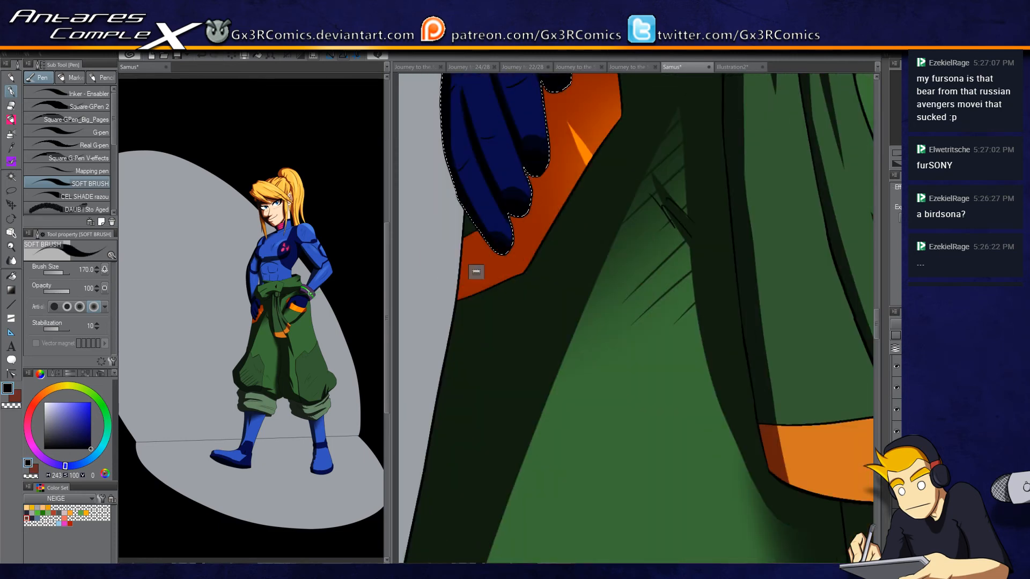
# Step: Select the green trouser leg below the gloved hand and brush soft black along its outer edge at brush size 300
pyautogui.press('w')
pyautogui.press('p')
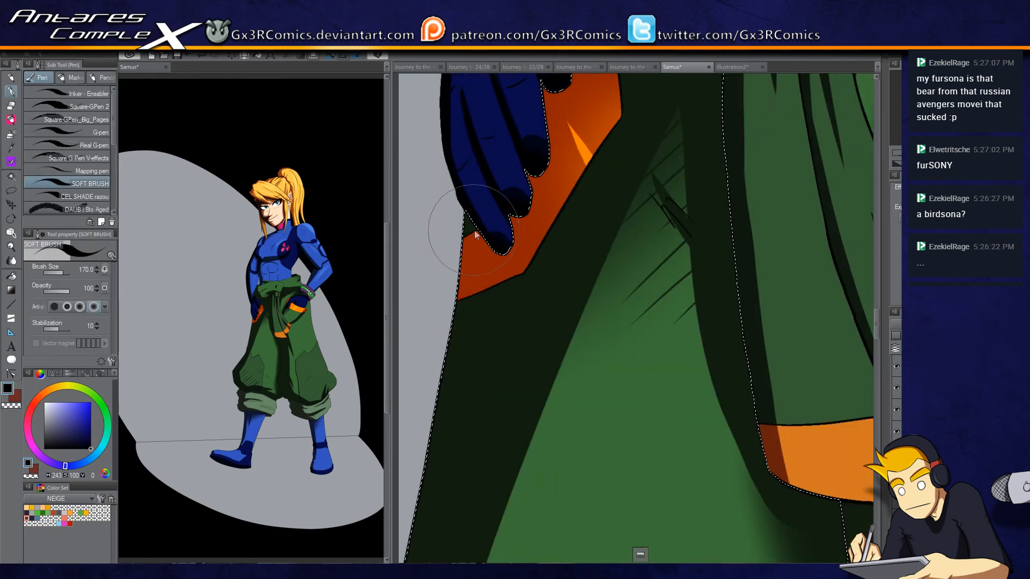
pyautogui.scroll(-2, 448, 219)
pyautogui.moveTo(509, 281); pyautogui.dragTo(524, 268)
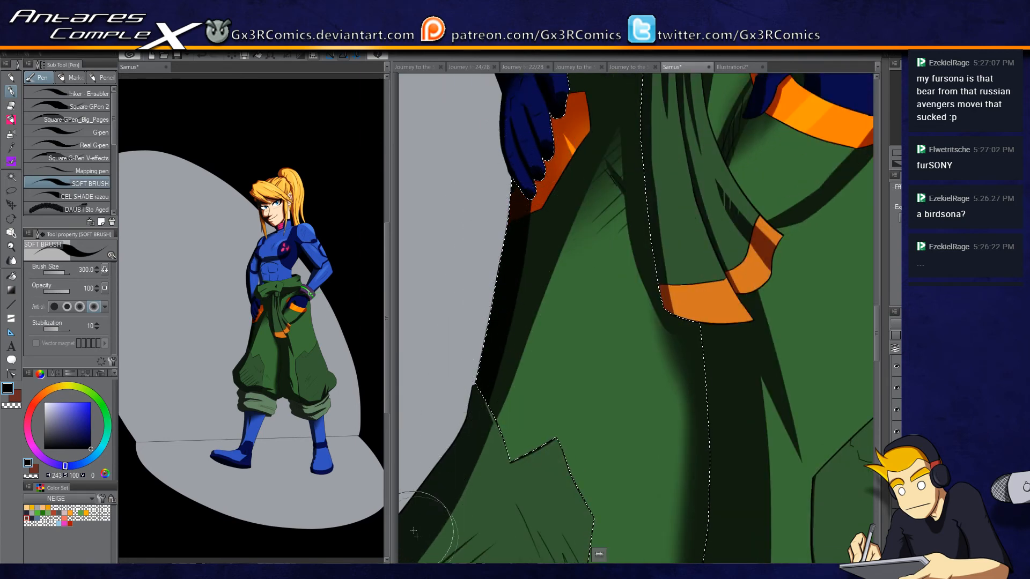
pyautogui.scroll(3, 490, 345)
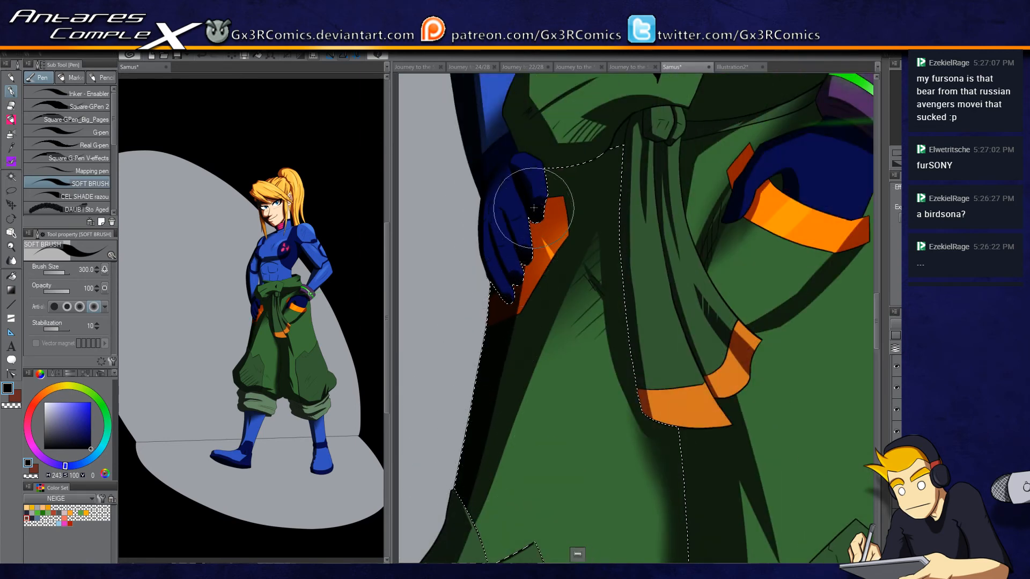
pyautogui.moveTo(506, 468); pyautogui.dragTo(595, 258)
# Step: Select the hatched patch on the trouser leg and brush soft black along its outer and lower edges
pyautogui.press('w')
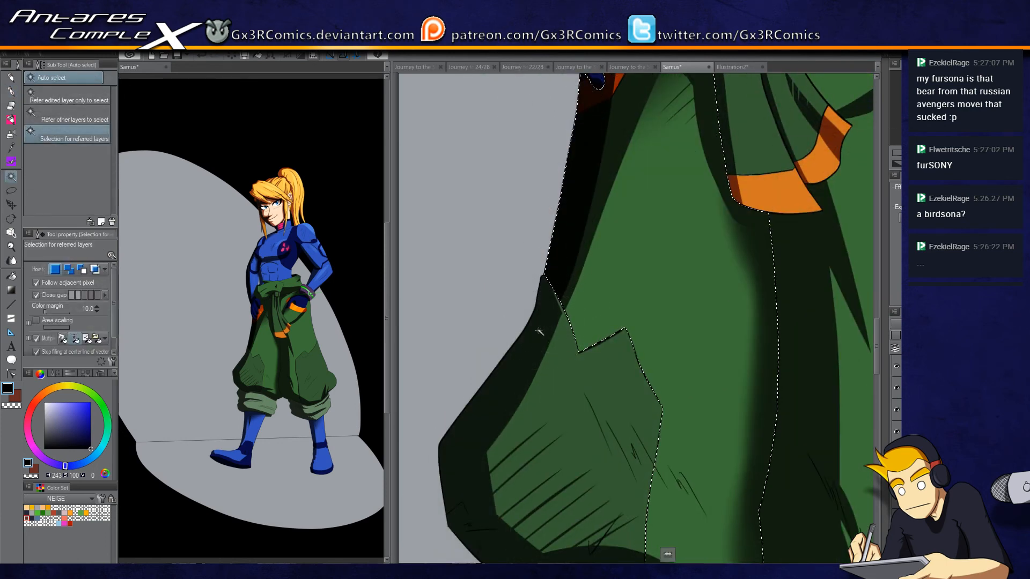
pyautogui.press('p')
pyautogui.moveTo(545, 281)
pyautogui.mouseDown()
pyautogui.moveTo(419, 486)
pyautogui.moveTo(561, 255)
pyautogui.moveTo(504, 375)
pyautogui.moveTo(478, 394)
pyautogui.moveTo(575, 253)
pyautogui.moveTo(472, 460)
pyautogui.mouseUp()
pyautogui.moveTo(471, 386)
pyautogui.mouseDown()
pyautogui.moveTo(483, 242)
pyautogui.moveTo(471, 338)
pyautogui.moveTo(507, 424)
pyautogui.moveTo(552, 440)
pyautogui.mouseUp()
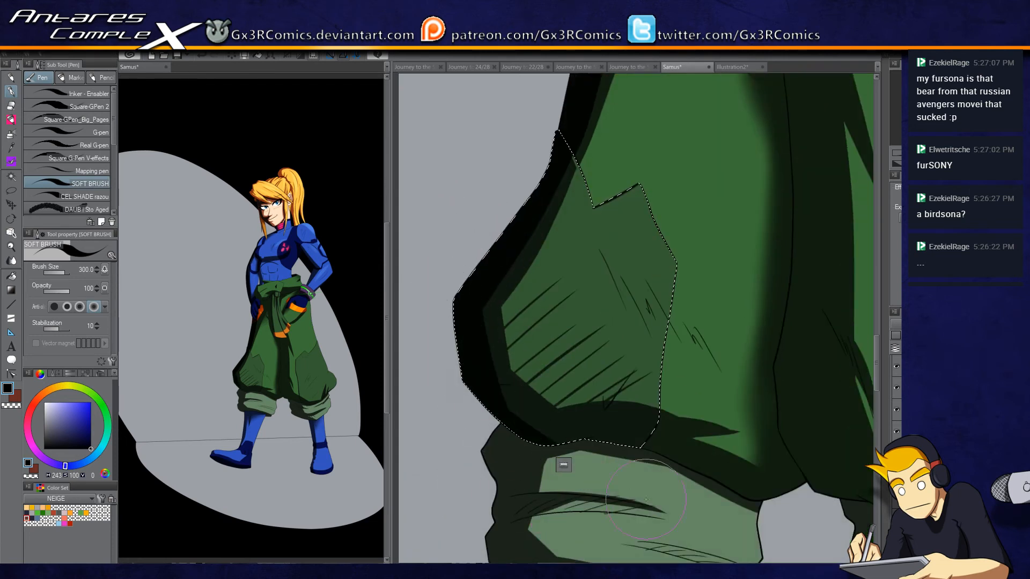
pyautogui.moveTo(471, 363); pyautogui.dragTo(537, 432)
pyautogui.moveTo(582, 380)
pyautogui.mouseDown()
pyautogui.moveTo(524, 451)
pyautogui.moveTo(705, 449)
pyautogui.moveTo(516, 446)
pyautogui.moveTo(633, 424)
pyautogui.mouseUp()
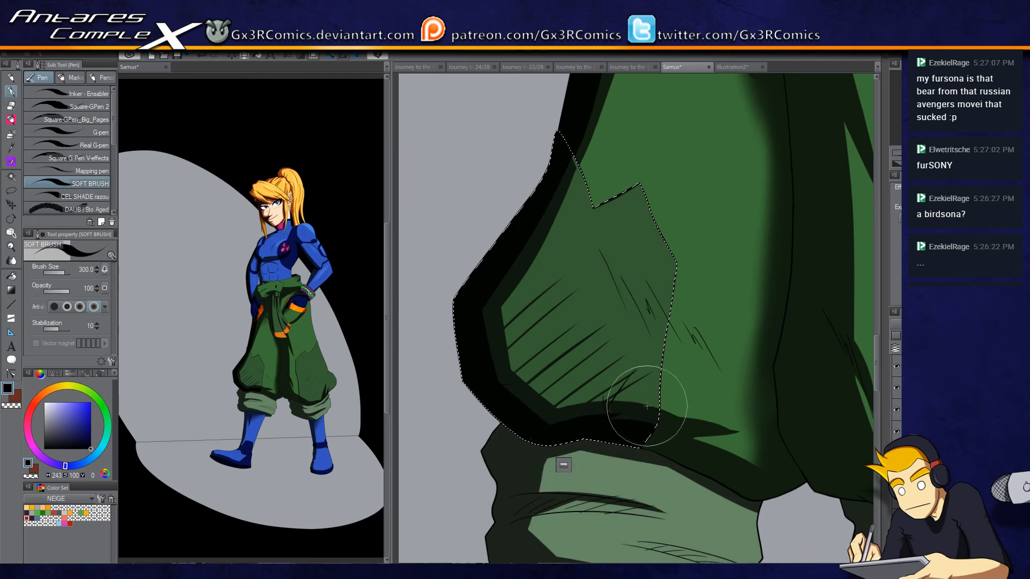
# Step: Refine the patch shadow near its upper corner and along its inner edge with transparent colour
pyautogui.press('c')
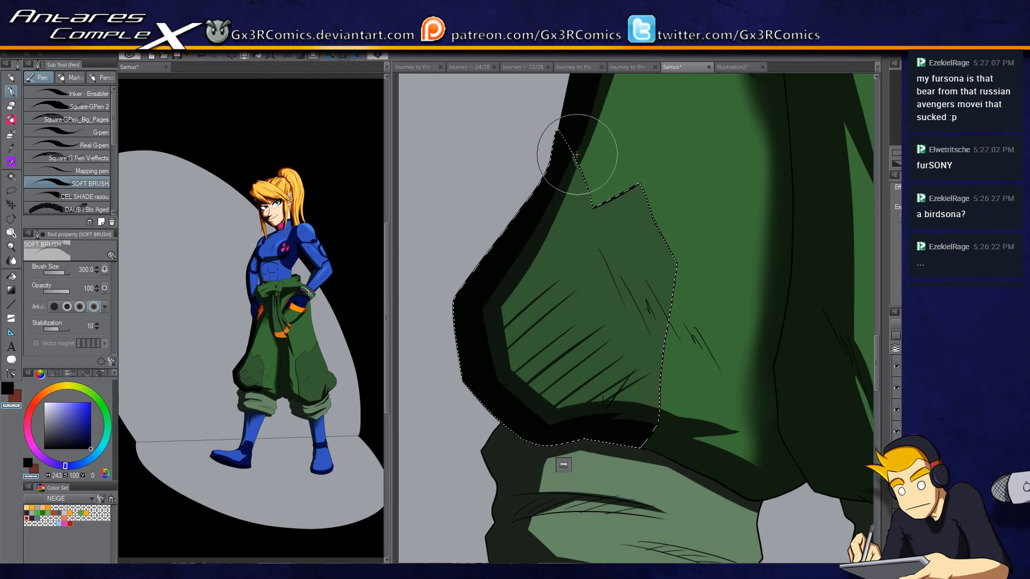
pyautogui.scroll(3, 576, 154)
pyautogui.moveTo(568, 153)
pyautogui.mouseDown()
pyautogui.moveTo(560, 142)
pyautogui.moveTo(575, 166)
pyautogui.mouseUp()
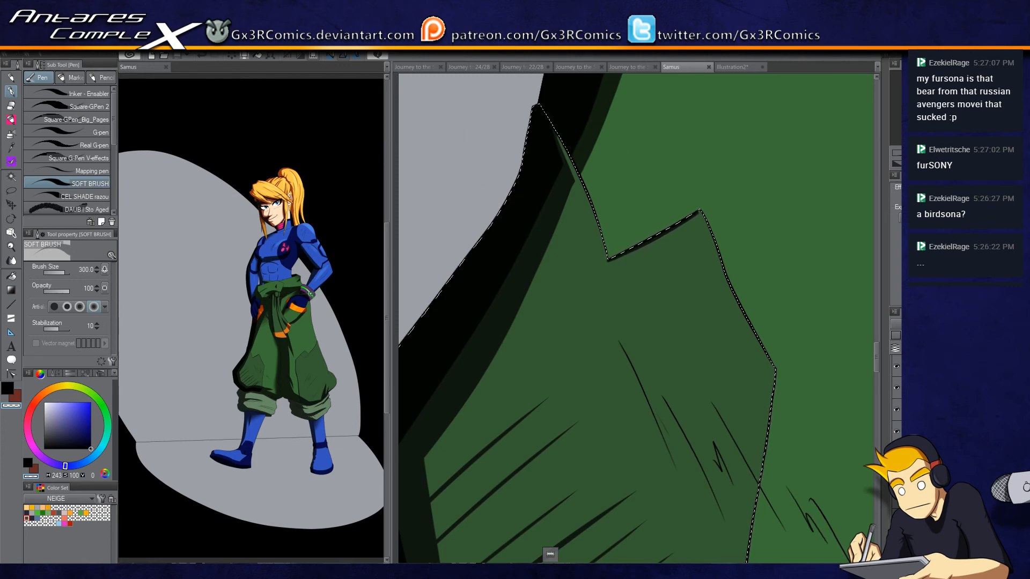
pyautogui.moveTo(520, 422); pyautogui.dragTo(571, 119)
pyautogui.moveTo(454, 105)
pyautogui.mouseDown()
pyautogui.moveTo(494, 369)
pyautogui.moveTo(467, 172)
pyautogui.moveTo(533, 414)
pyautogui.moveTo(547, 267)
pyautogui.mouseUp()
pyautogui.press('c')
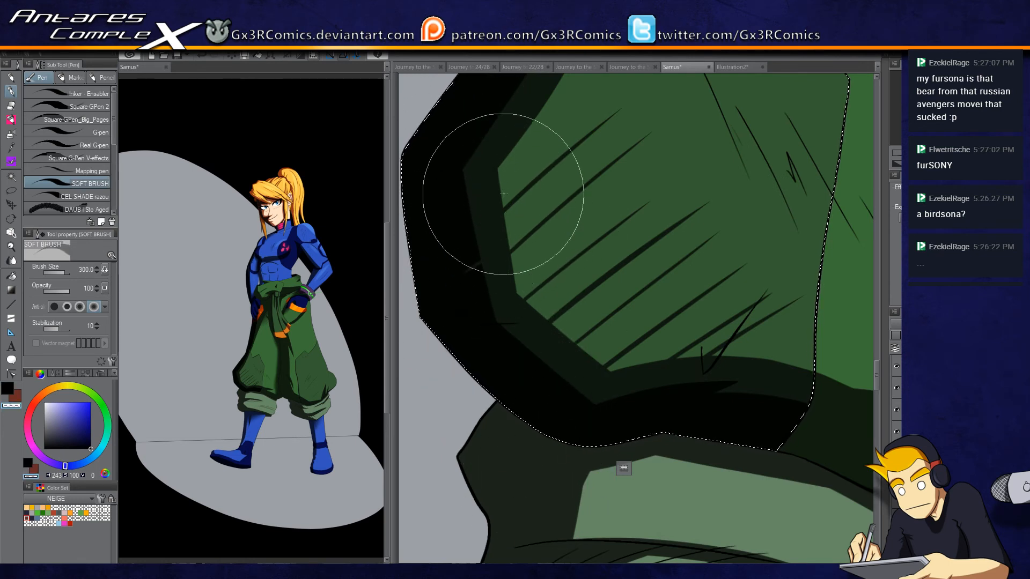
# Step: Select the trouser panel beside the patch and brush soft black along its lower hem and into the pointed fold
pyautogui.moveTo(676, 235); pyautogui.dragTo(427, 244)
pyautogui.moveTo(633, 308); pyautogui.dragTo(644, 188)
pyautogui.press('w')
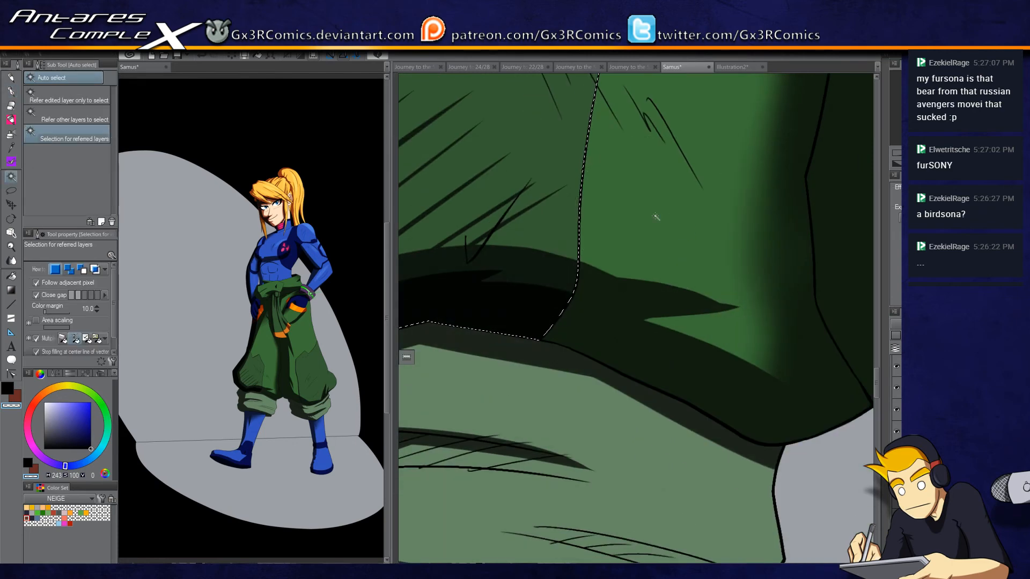
pyautogui.click(603, 341)
pyautogui.press('p')
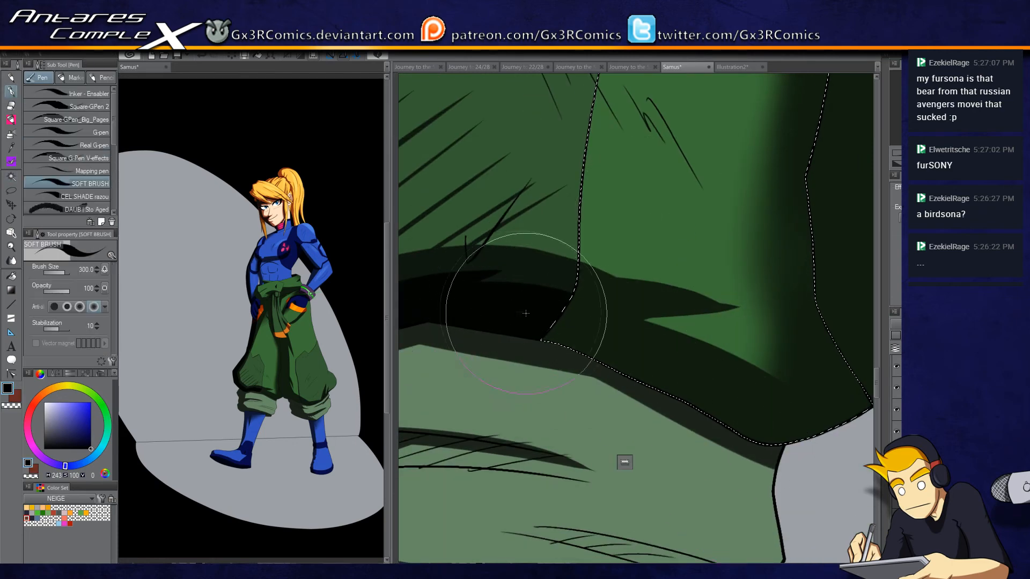
pyautogui.moveTo(758, 475)
pyautogui.mouseDown()
pyautogui.moveTo(610, 322)
pyautogui.moveTo(517, 276)
pyautogui.moveTo(804, 413)
pyautogui.mouseUp()
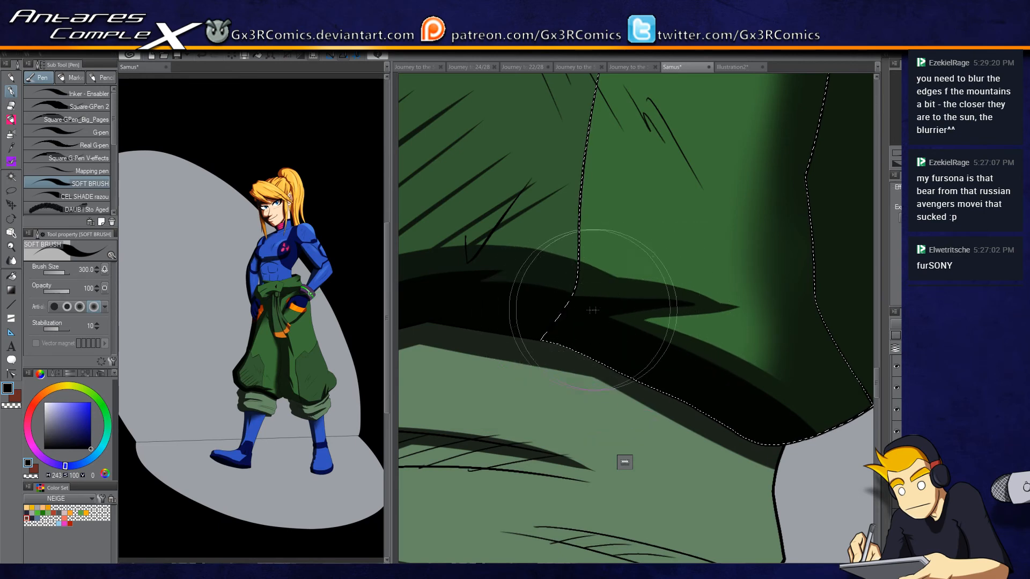
# Step: Select the light green rolled cuff and brush soft black down its shaded outer side
pyautogui.scroll(-5, 563, 444)
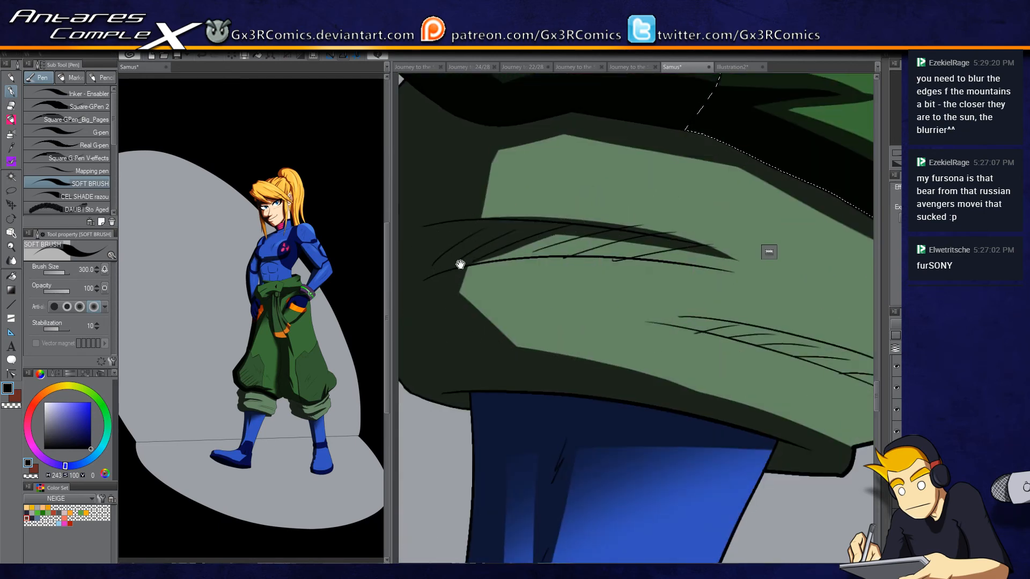
pyautogui.press('w')
pyautogui.click(513, 174)
pyautogui.press('p')
pyautogui.moveTo(480, 126); pyautogui.dragTo(471, 188)
pyautogui.moveTo(475, 145)
pyautogui.mouseDown()
pyautogui.moveTo(416, 284)
pyautogui.moveTo(471, 127)
pyautogui.moveTo(472, 230)
pyautogui.moveTo(438, 338)
pyautogui.moveTo(460, 320)
pyautogui.moveTo(585, 499)
pyautogui.moveTo(451, 316)
pyautogui.moveTo(482, 239)
pyautogui.moveTo(436, 184)
pyautogui.moveTo(456, 241)
pyautogui.moveTo(510, 149)
pyautogui.moveTo(499, 302)
pyautogui.mouseUp()
pyautogui.moveTo(498, 352)
pyautogui.mouseDown()
pyautogui.moveTo(482, 138)
pyautogui.moveTo(459, 437)
pyautogui.moveTo(476, 473)
pyautogui.mouseUp()
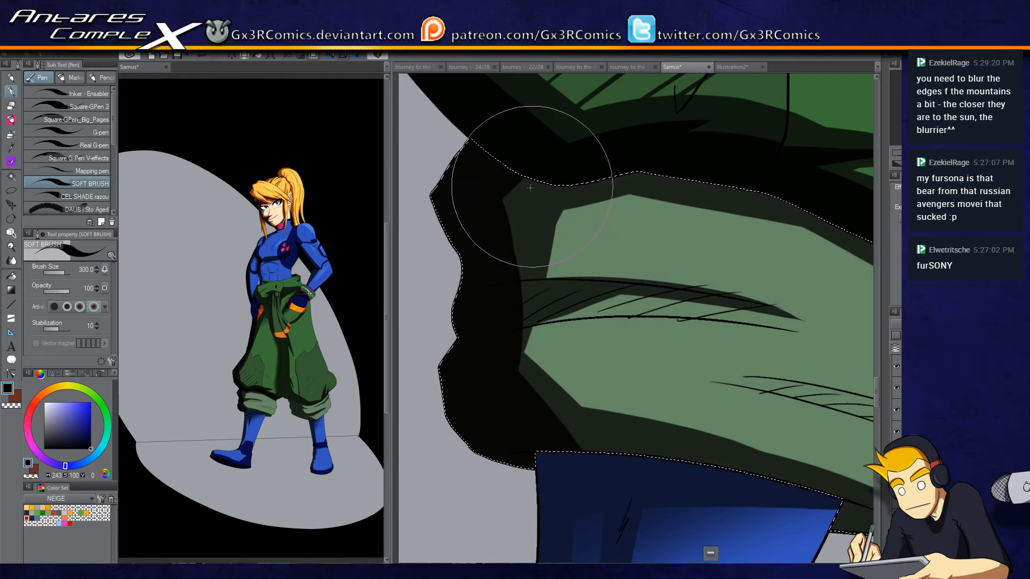
# Step: Continue the soft black shadow along the cuff's upper and lower edges to the small flap behind the leg
pyautogui.moveTo(690, 145); pyautogui.dragTo(508, 189)
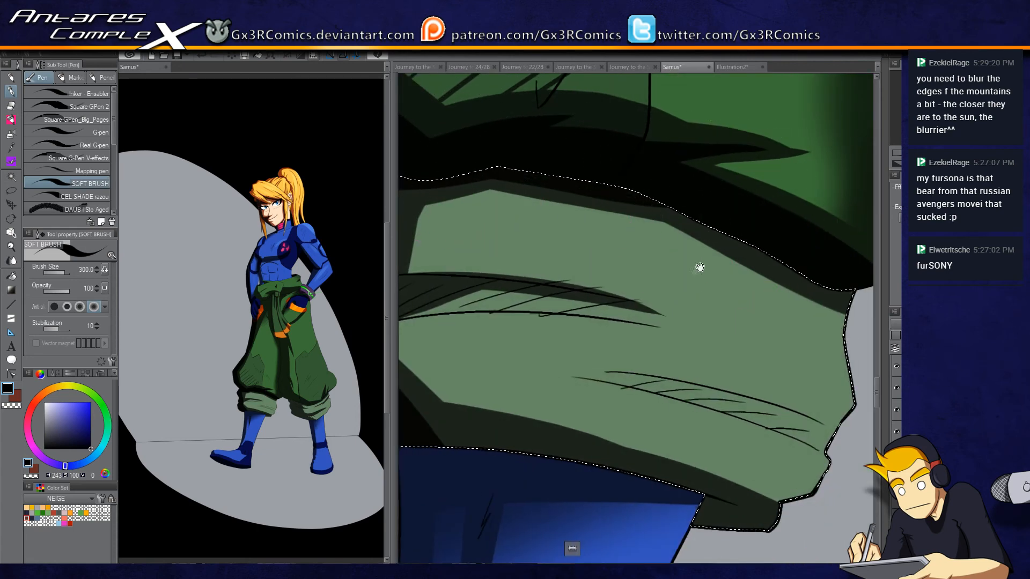
pyautogui.moveTo(659, 198); pyautogui.dragTo(582, 190)
pyautogui.moveTo(626, 273); pyautogui.dragTo(830, 220)
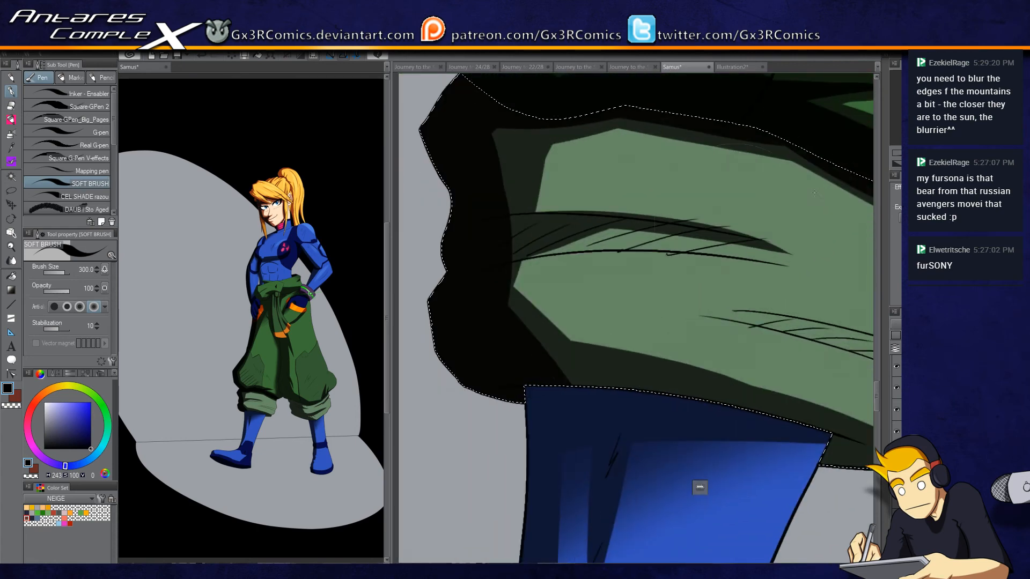
pyautogui.moveTo(742, 312)
pyautogui.mouseDown()
pyautogui.moveTo(543, 199)
pyautogui.moveTo(758, 184)
pyautogui.mouseUp()
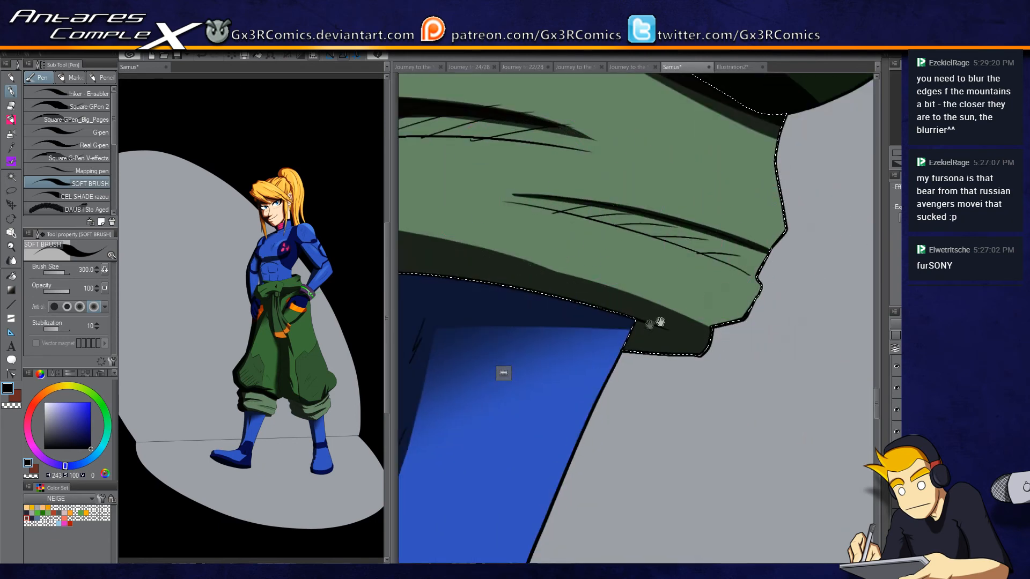
pyautogui.moveTo(655, 322); pyautogui.dragTo(816, 295)
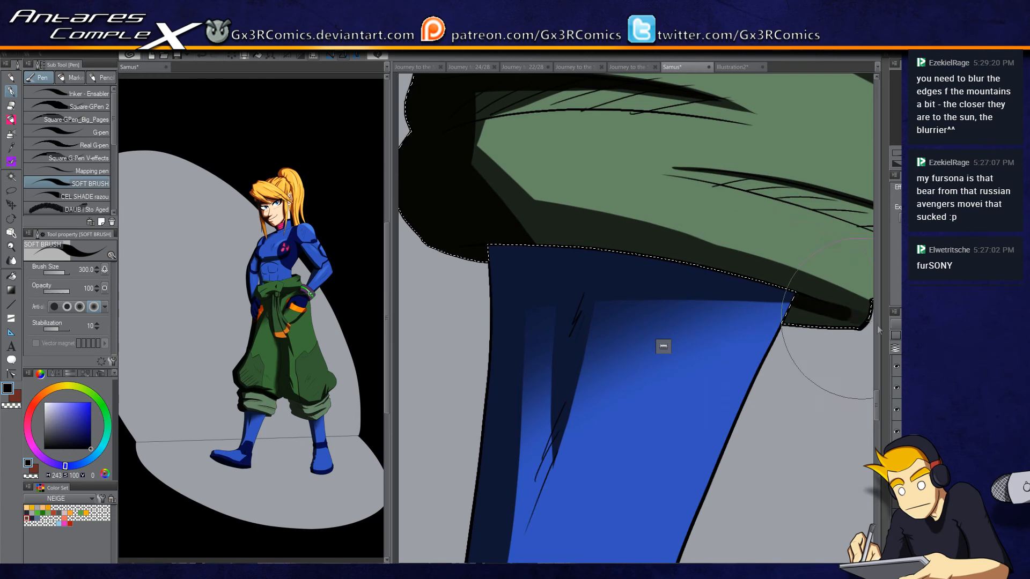
pyautogui.moveTo(816, 326)
pyautogui.mouseDown()
pyautogui.moveTo(685, 311)
pyautogui.moveTo(799, 329)
pyautogui.mouseUp()
pyautogui.moveTo(478, 252); pyautogui.dragTo(853, 336)
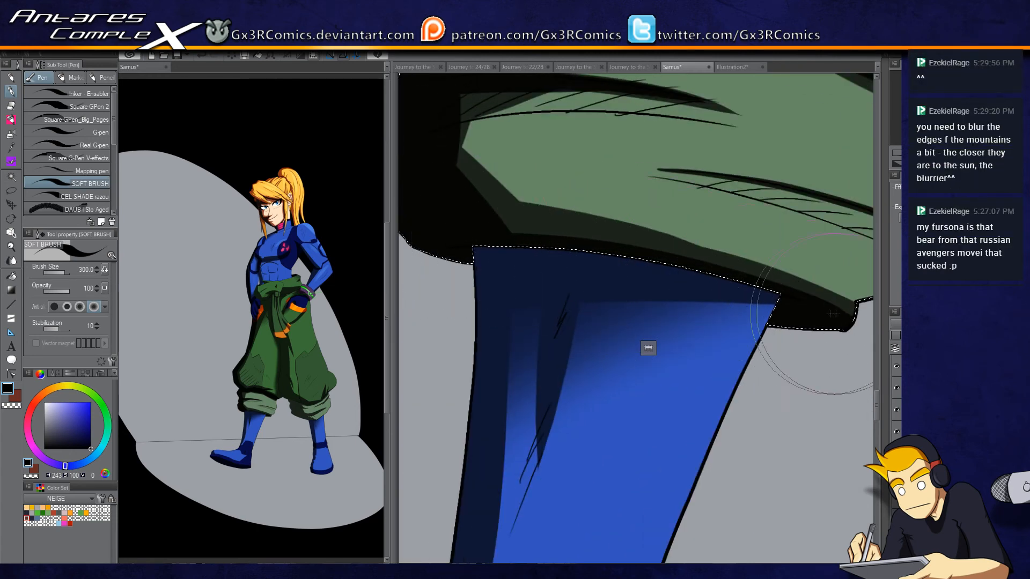
# Step: Select the blue shin under the cuff, brush soft black across its top, and undo the last stroke
pyautogui.moveTo(552, 349); pyautogui.dragTo(612, 236)
pyautogui.press('w')
pyautogui.press('p')
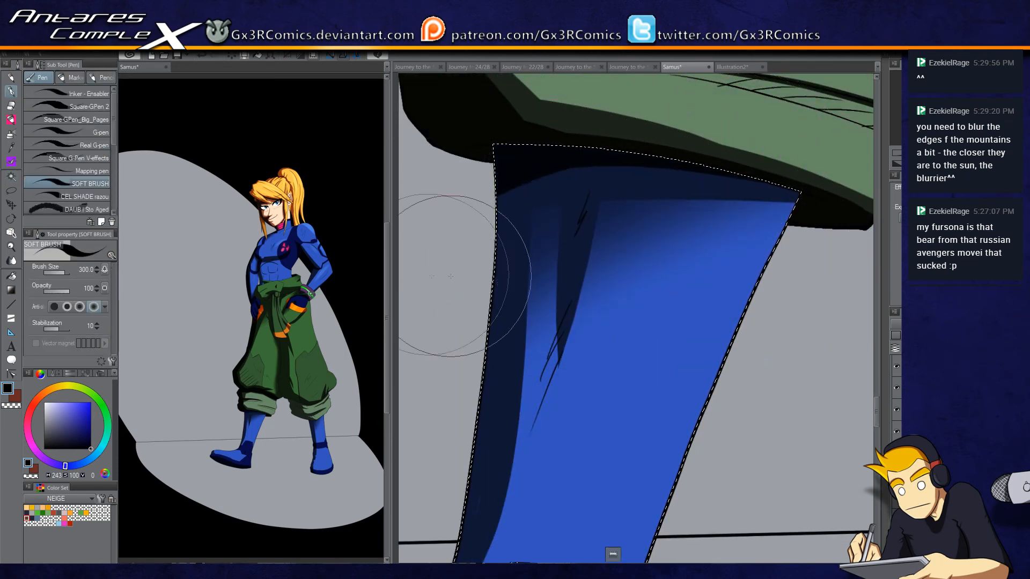
pyautogui.moveTo(557, 175); pyautogui.dragTo(585, 111)
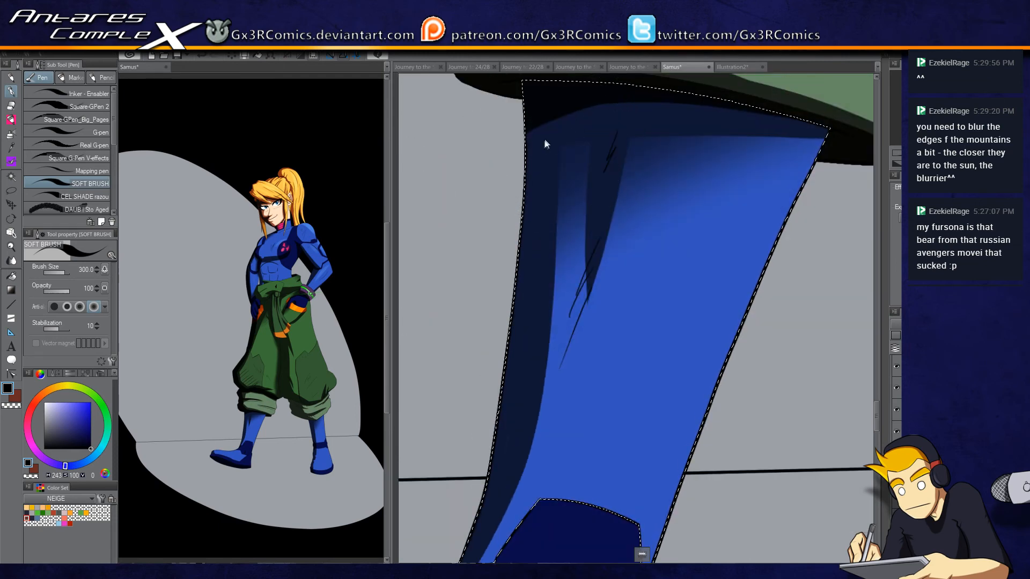
pyautogui.scroll(-2, 545, 142)
pyautogui.hotkey('ctrl', 'z')
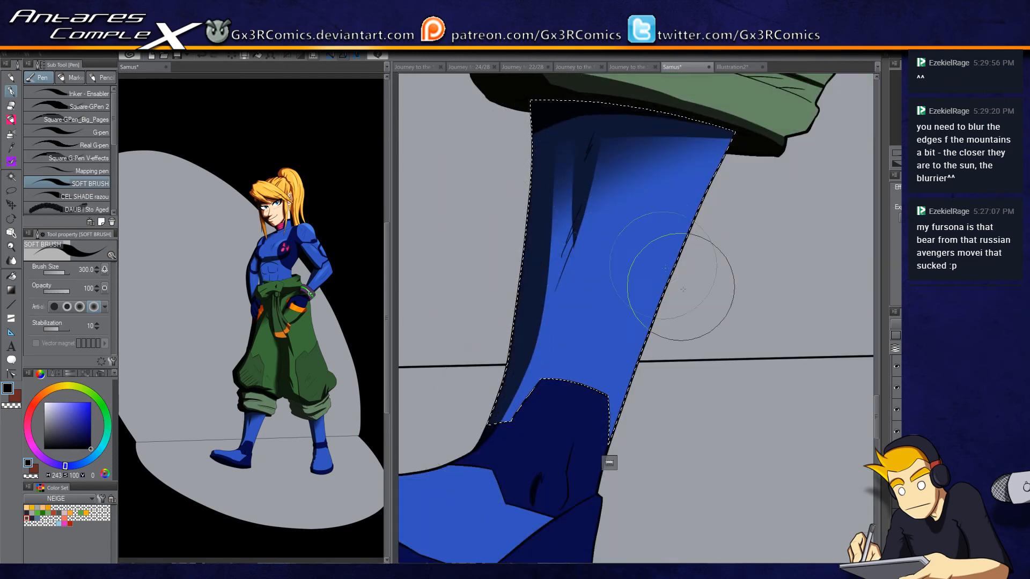
# Step: Set the secondary colour to dark blue-grey (hue 243, saturation 33, value 22) and deepen the shin's upper and outer shadow with soft black
pyautogui.press('x')
pyautogui.click(33, 513)
pyautogui.click(32, 518)
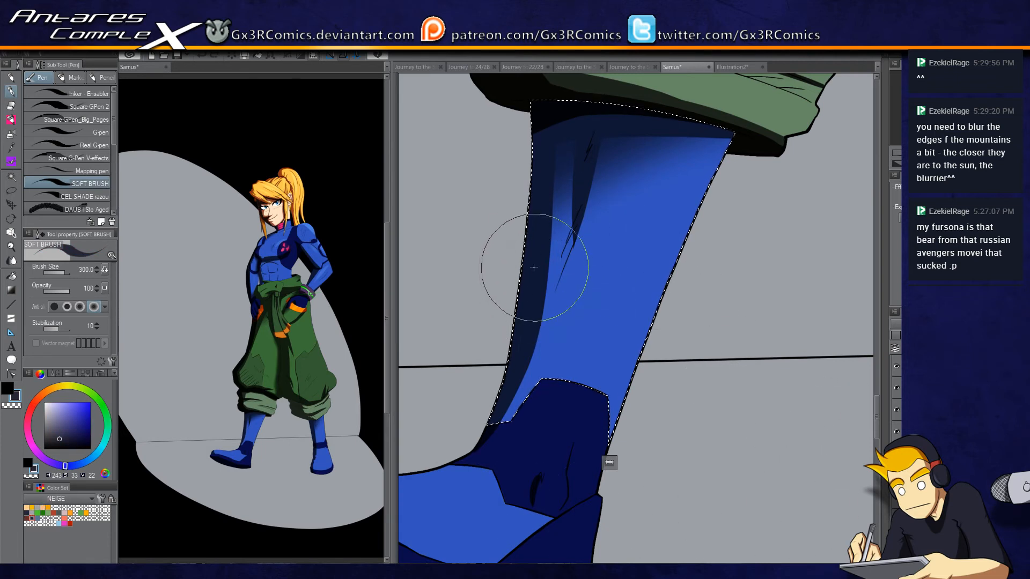
pyautogui.press('space')
pyautogui.moveTo(478, 460); pyautogui.dragTo(603, 431)
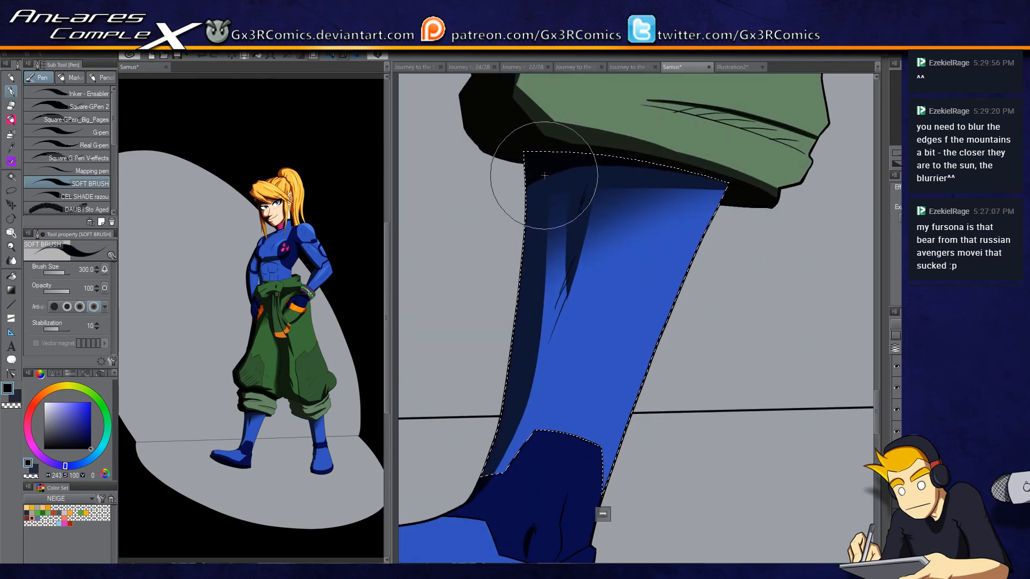
pyautogui.moveTo(545, 138)
pyautogui.mouseDown()
pyautogui.moveTo(522, 207)
pyautogui.moveTo(476, 493)
pyautogui.moveTo(543, 156)
pyautogui.moveTo(510, 236)
pyautogui.moveTo(547, 133)
pyautogui.moveTo(467, 478)
pyautogui.moveTo(494, 472)
pyautogui.moveTo(529, 143)
pyautogui.moveTo(494, 299)
pyautogui.moveTo(518, 201)
pyautogui.moveTo(552, 138)
pyautogui.moveTo(517, 177)
pyautogui.moveTo(558, 128)
pyautogui.moveTo(568, 163)
pyautogui.mouseUp()
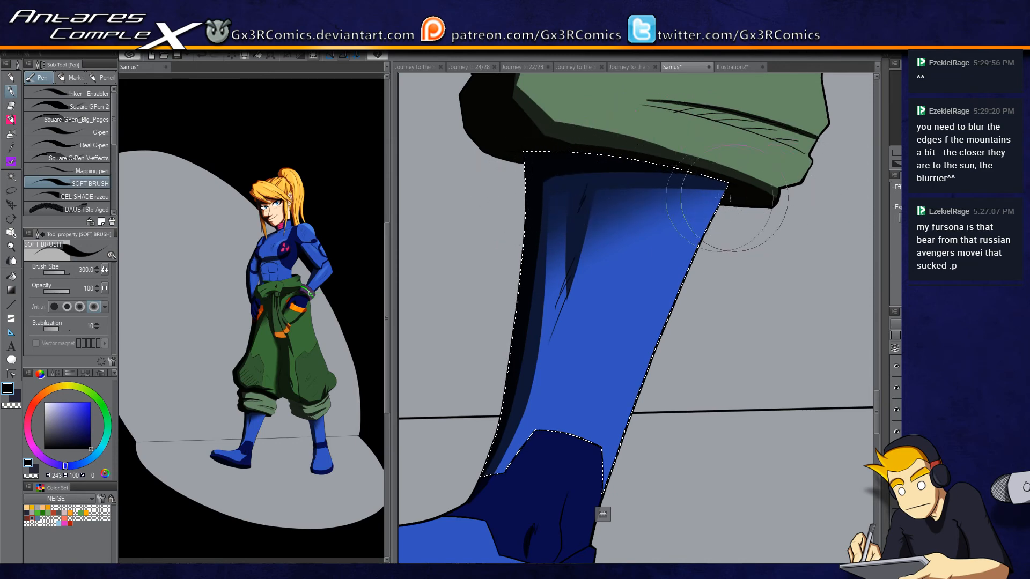
# Step: Select the dark blue sole of the boot and brush soft black along its underside from toe to heel
pyautogui.moveTo(544, 337); pyautogui.dragTo(579, 181)
pyautogui.moveTo(487, 409); pyautogui.dragTo(602, 306)
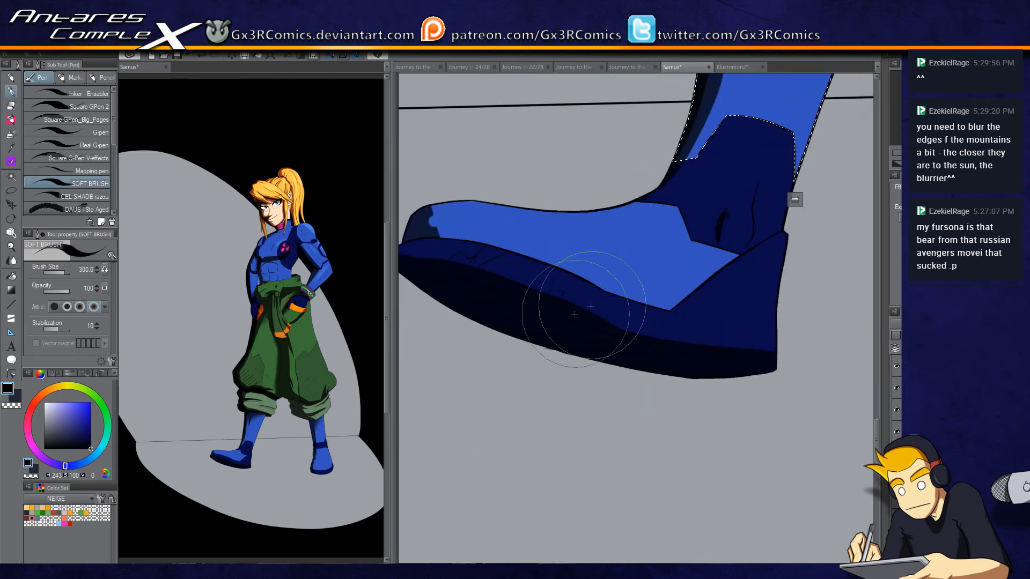
pyautogui.press('w')
pyautogui.click(496, 318)
pyautogui.press('p')
pyautogui.moveTo(363, 298); pyautogui.dragTo(414, 322)
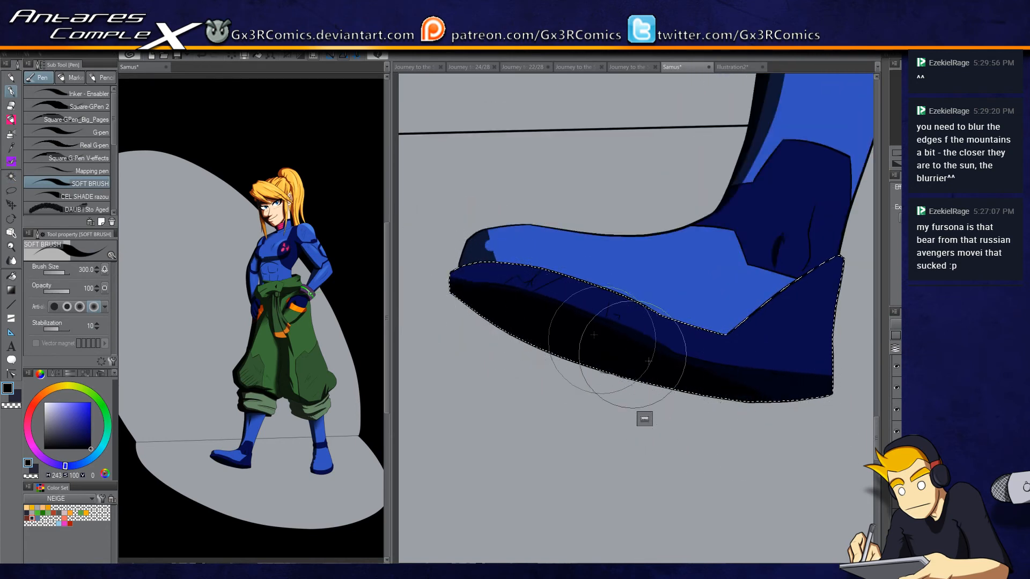
# Step: Select the light blue top of the boot and set the soft brush to transparent colour
pyautogui.press('w')
pyautogui.click(480, 244)
pyautogui.press('p')
pyautogui.press('c')
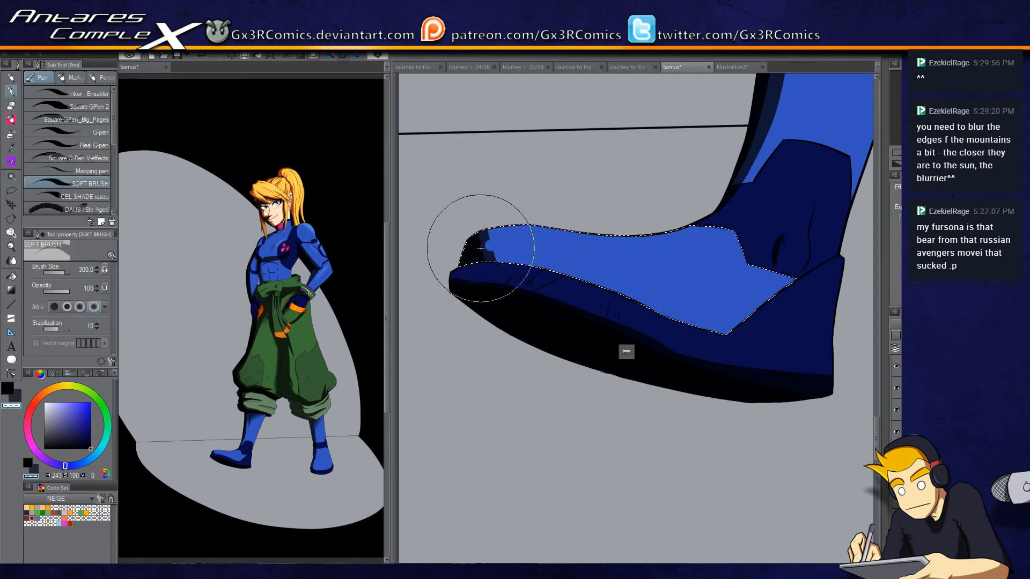
# Step: Reselect the blue shin and brush soft black under the cuff and down the crease lines
pyautogui.moveTo(533, 282)
pyautogui.mouseDown()
pyautogui.moveTo(586, 271)
pyautogui.moveTo(513, 301)
pyautogui.moveTo(471, 421)
pyautogui.mouseUp()
pyautogui.moveTo(488, 269); pyautogui.dragTo(492, 404)
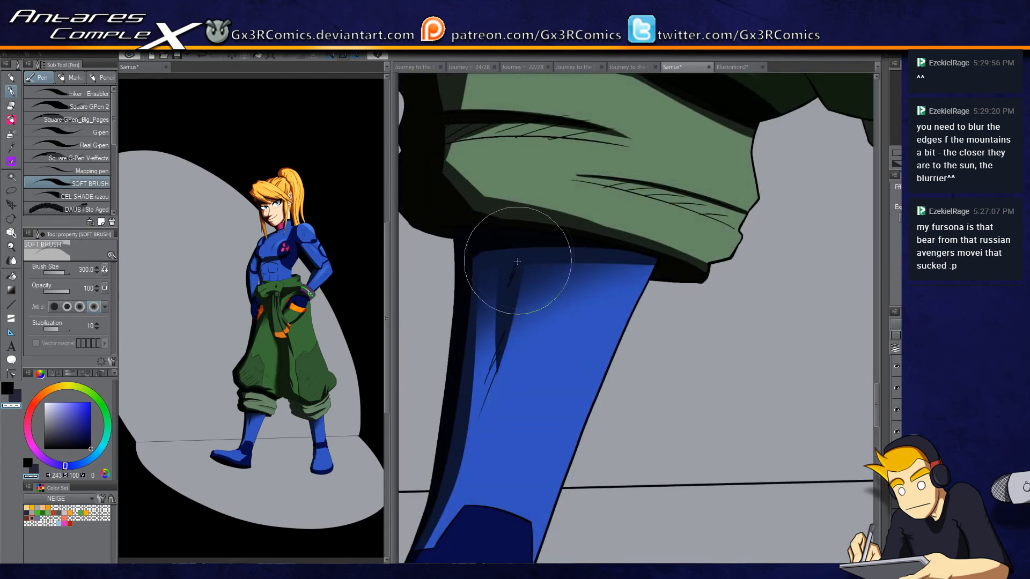
pyautogui.press('w')
pyautogui.click(511, 237)
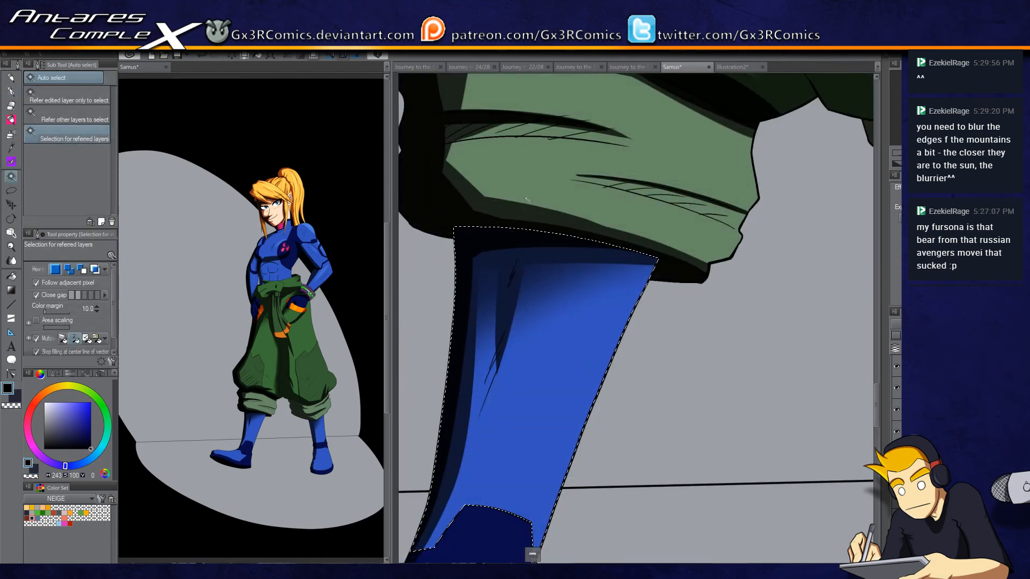
pyautogui.press('p')
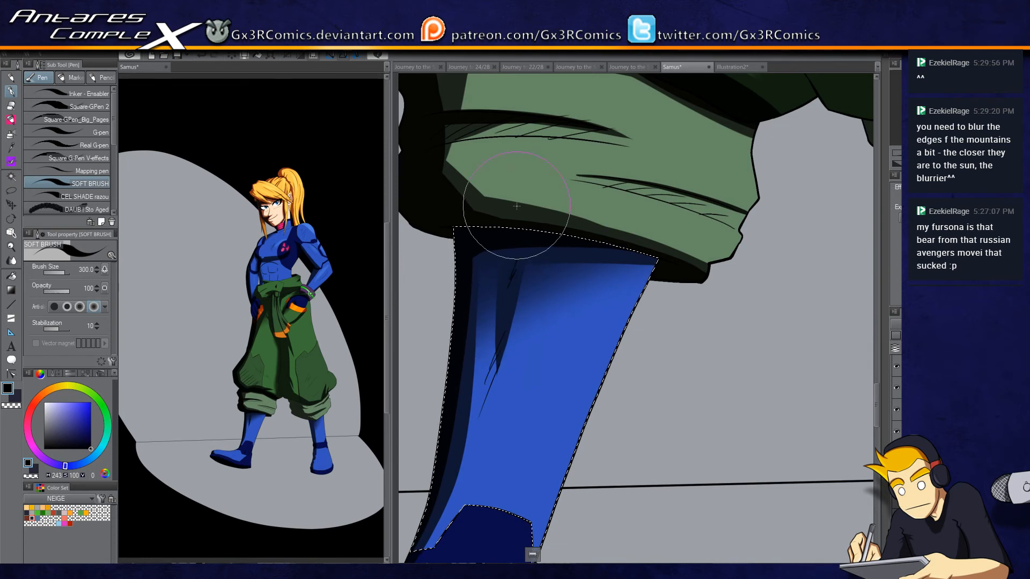
pyautogui.moveTo(517, 237); pyautogui.dragTo(498, 355)
pyautogui.moveTo(594, 293)
pyautogui.mouseDown()
pyautogui.moveTo(531, 324)
pyautogui.moveTo(633, 310)
pyautogui.moveTo(488, 258)
pyautogui.moveTo(574, 315)
pyautogui.moveTo(621, 268)
pyautogui.moveTo(565, 355)
pyautogui.moveTo(553, 345)
pyautogui.moveTo(658, 343)
pyautogui.moveTo(669, 296)
pyautogui.mouseUp()
# Step: Reselect the rolled cuff, widen its shadow with the dark blue-grey secondary colour, and deepen the outer side with soft black
pyautogui.press('w')
pyautogui.click(611, 272)
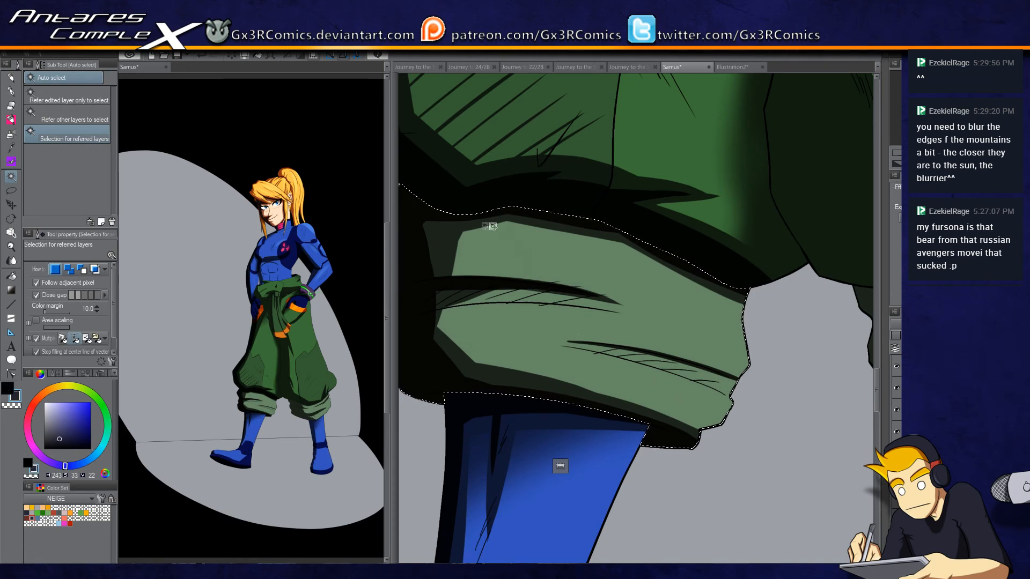
pyautogui.press('p')
pyautogui.moveTo(448, 190)
pyautogui.mouseDown()
pyautogui.moveTo(654, 215)
pyautogui.moveTo(831, 362)
pyautogui.moveTo(575, 241)
pyautogui.moveTo(793, 311)
pyautogui.moveTo(702, 277)
pyautogui.moveTo(450, 258)
pyautogui.moveTo(430, 317)
pyautogui.moveTo(437, 370)
pyautogui.moveTo(515, 225)
pyautogui.moveTo(644, 225)
pyautogui.moveTo(676, 457)
pyautogui.mouseUp()
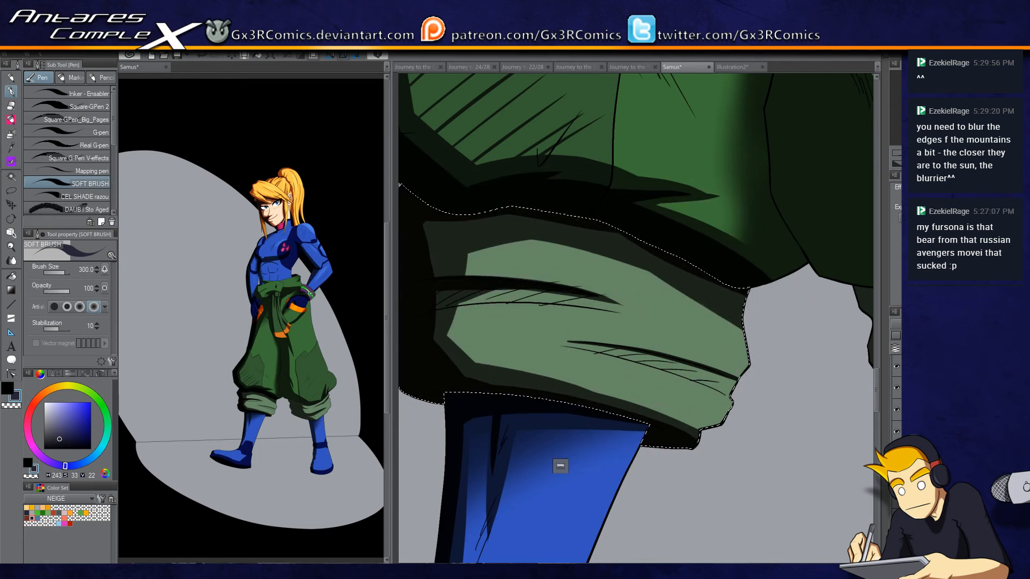
pyautogui.press('x')
pyautogui.moveTo(529, 172)
pyautogui.mouseDown()
pyautogui.moveTo(420, 268)
pyautogui.moveTo(424, 301)
pyautogui.mouseUp()
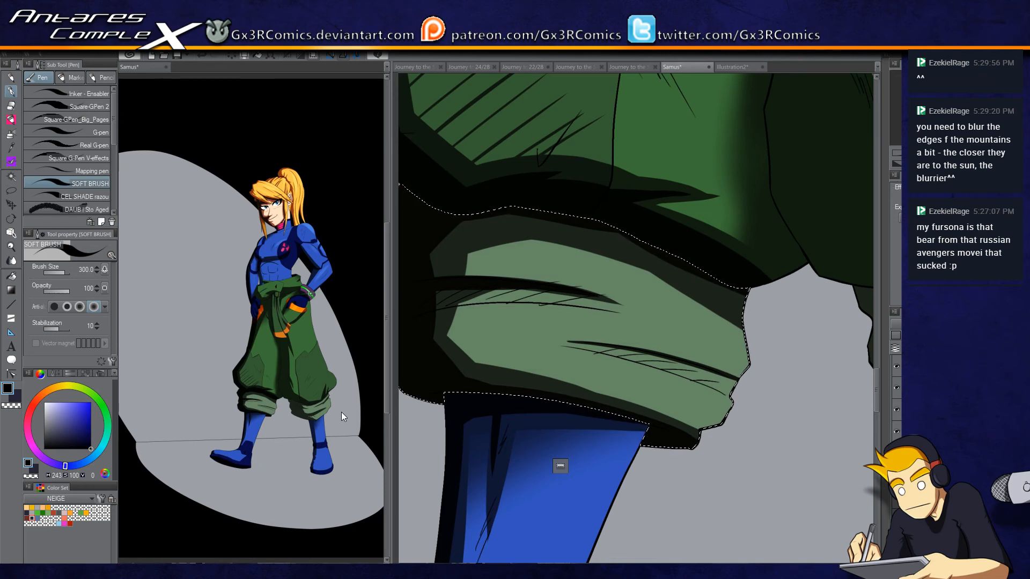
# Step: Select the light green rolled cuff of the other leg and brush soft black over its shaded inner side
pyautogui.moveTo(794, 360); pyautogui.dragTo(515, 370)
pyautogui.moveTo(660, 402); pyautogui.dragTo(526, 365)
pyautogui.press('w')
pyautogui.click(508, 306)
pyautogui.press('p')
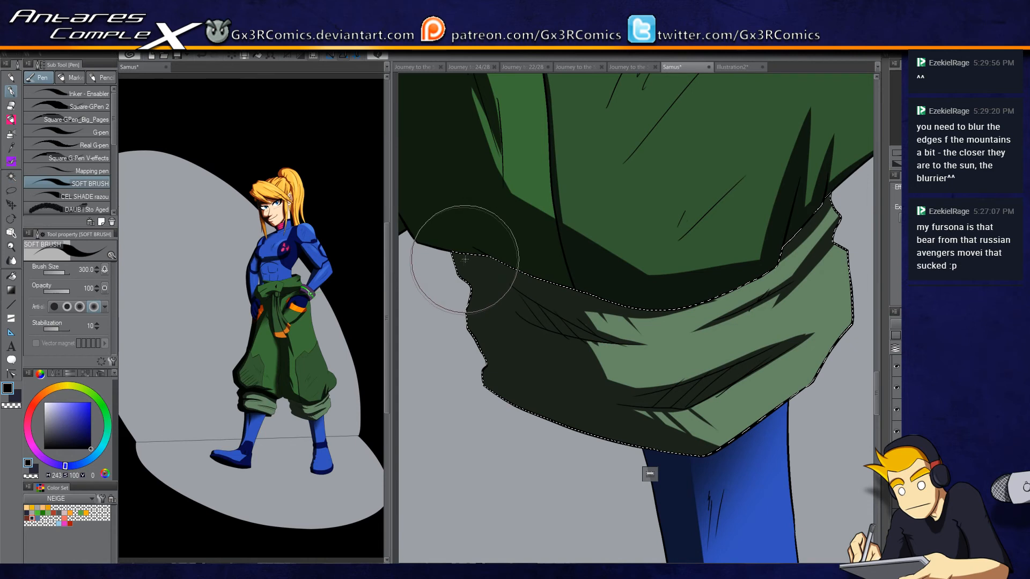
pyautogui.moveTo(451, 209); pyautogui.dragTo(483, 555)
pyautogui.moveTo(506, 186)
pyautogui.mouseDown()
pyautogui.moveTo(552, 488)
pyautogui.moveTo(540, 316)
pyautogui.moveTo(584, 330)
pyautogui.moveTo(524, 312)
pyautogui.moveTo(590, 330)
pyautogui.moveTo(573, 336)
pyautogui.mouseUp()
pyautogui.moveTo(516, 354)
pyautogui.mouseDown()
pyautogui.moveTo(712, 416)
pyautogui.moveTo(593, 397)
pyautogui.moveTo(656, 393)
pyautogui.moveTo(568, 376)
pyautogui.mouseUp()
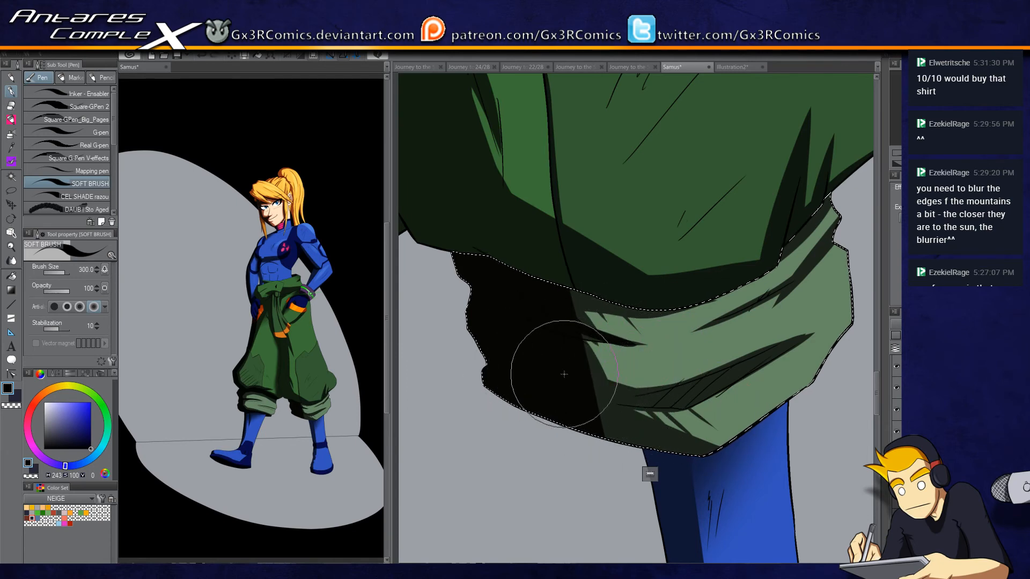
# Step: Trim the edge of the cuff's black shadow with transparent colour and brush soft black into its long lower crease
pyautogui.scroll(3, 567, 381)
pyautogui.press('c')
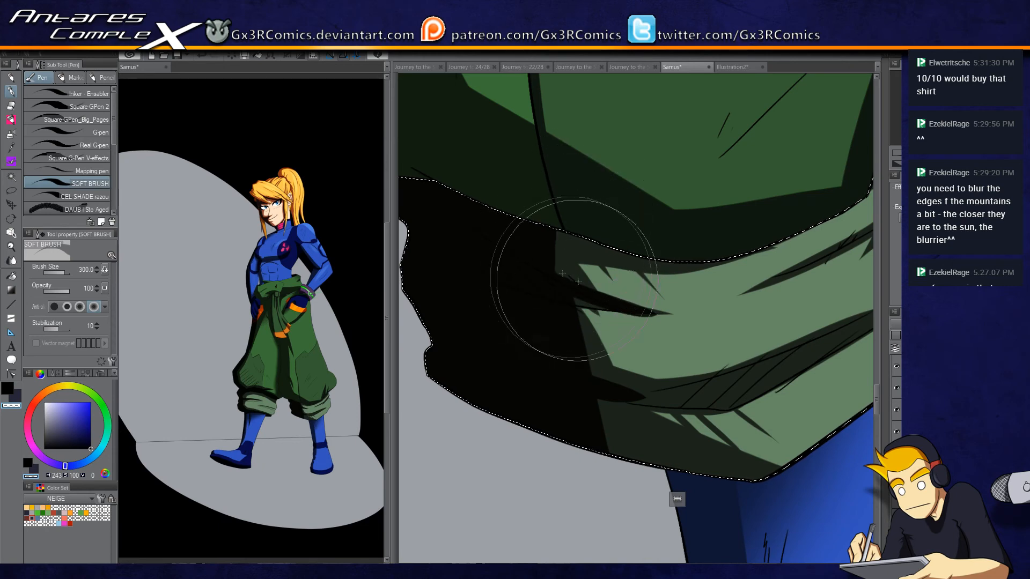
pyautogui.moveTo(594, 389); pyautogui.dragTo(529, 264)
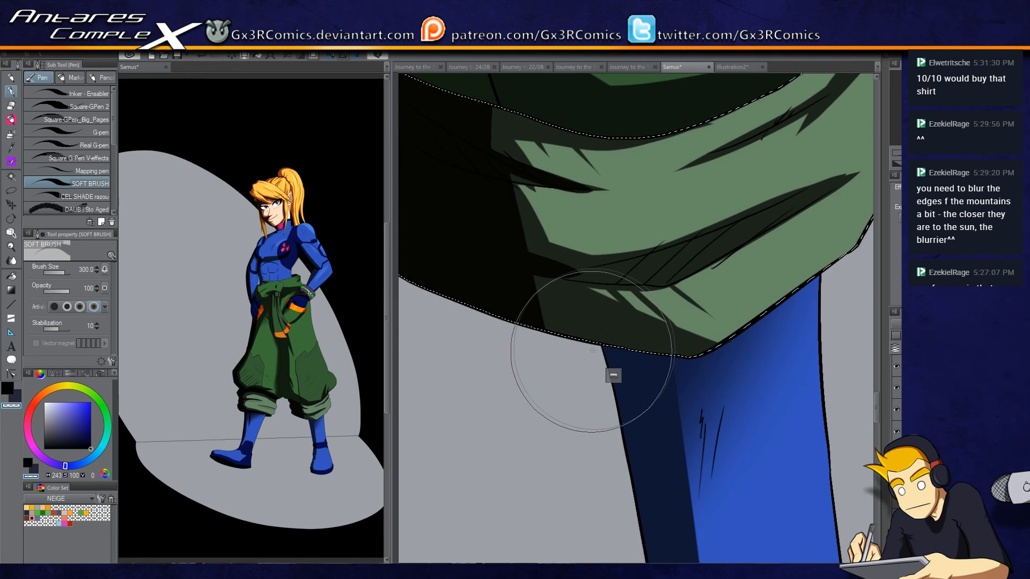
pyautogui.press('c')
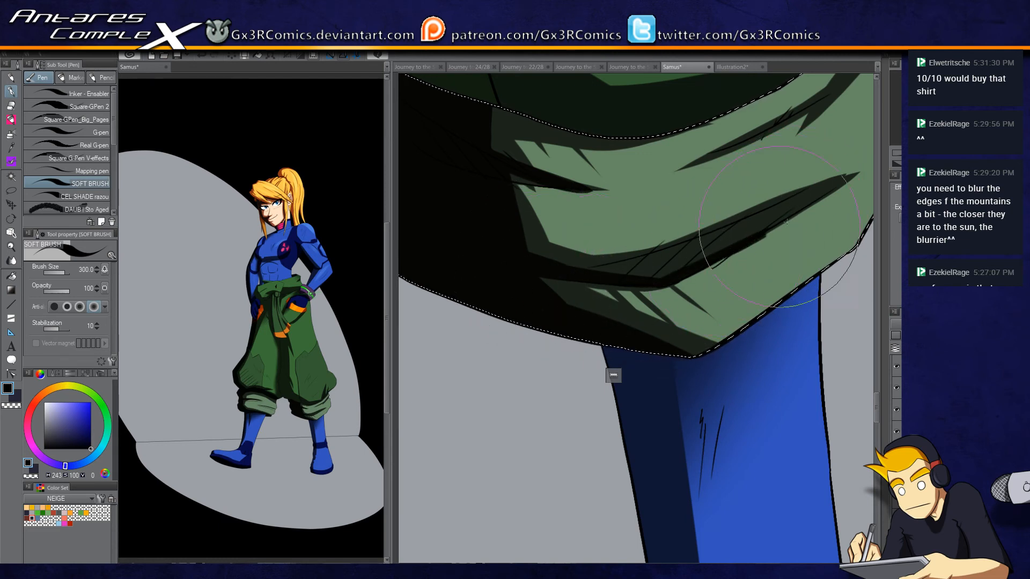
pyautogui.moveTo(733, 248); pyautogui.dragTo(652, 313)
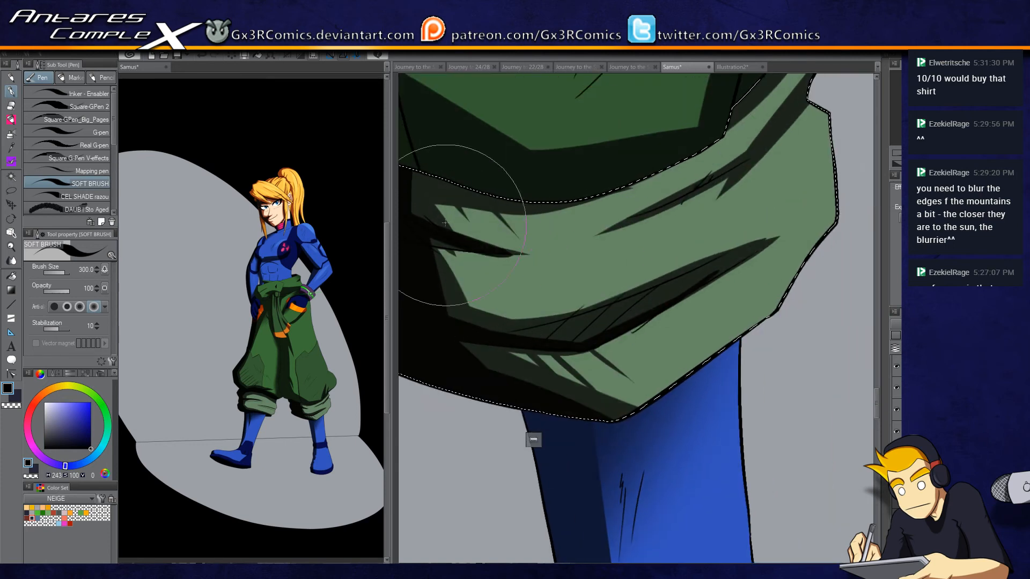
# Step: Refine the soft black shading along the cuff's upper edge and in the fold creases toward its outer corner
pyautogui.press('c')
pyautogui.press('c')
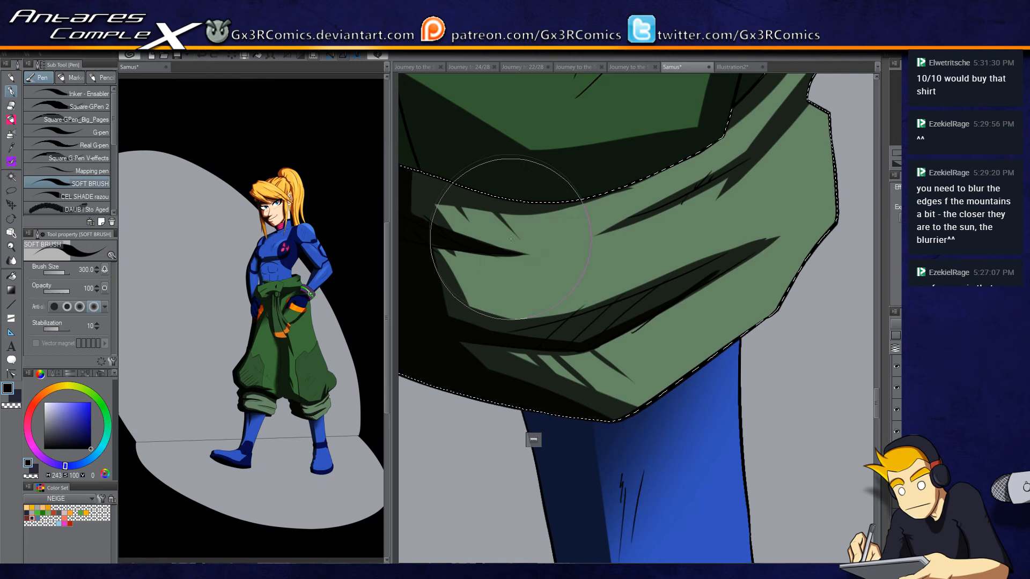
pyautogui.moveTo(573, 226); pyautogui.dragTo(669, 265)
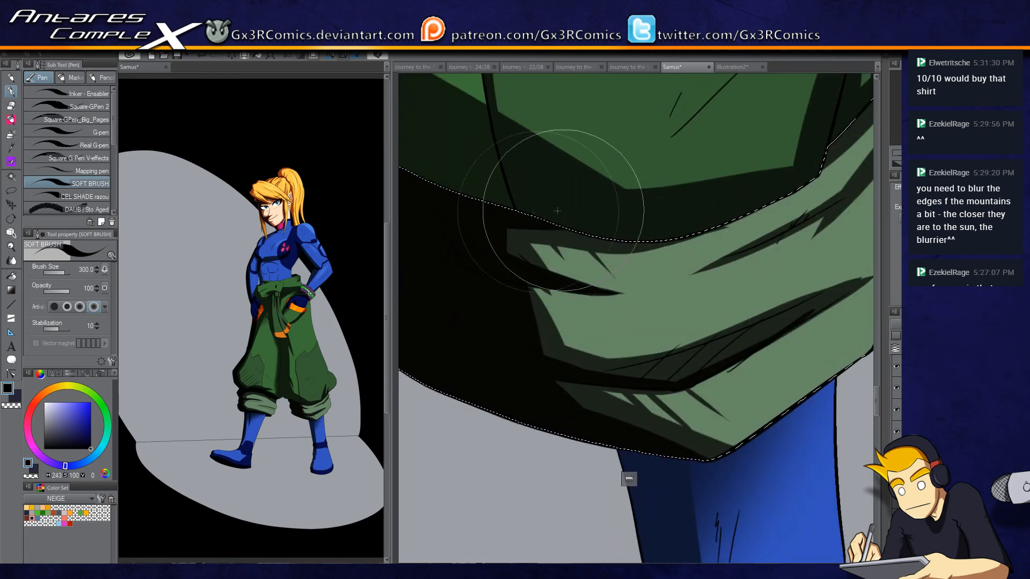
pyautogui.moveTo(753, 147); pyautogui.dragTo(597, 255)
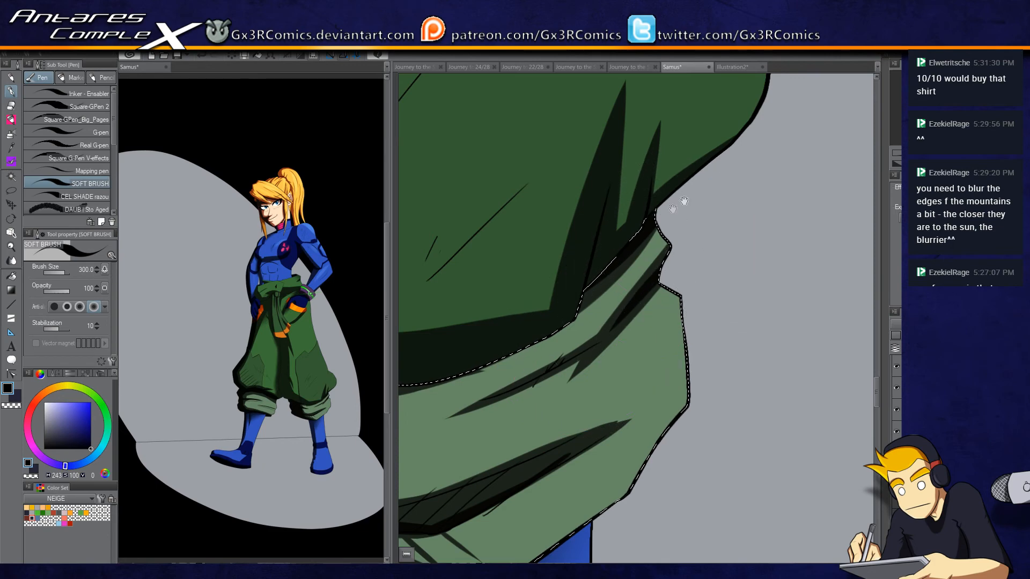
pyautogui.moveTo(563, 317); pyautogui.dragTo(698, 209)
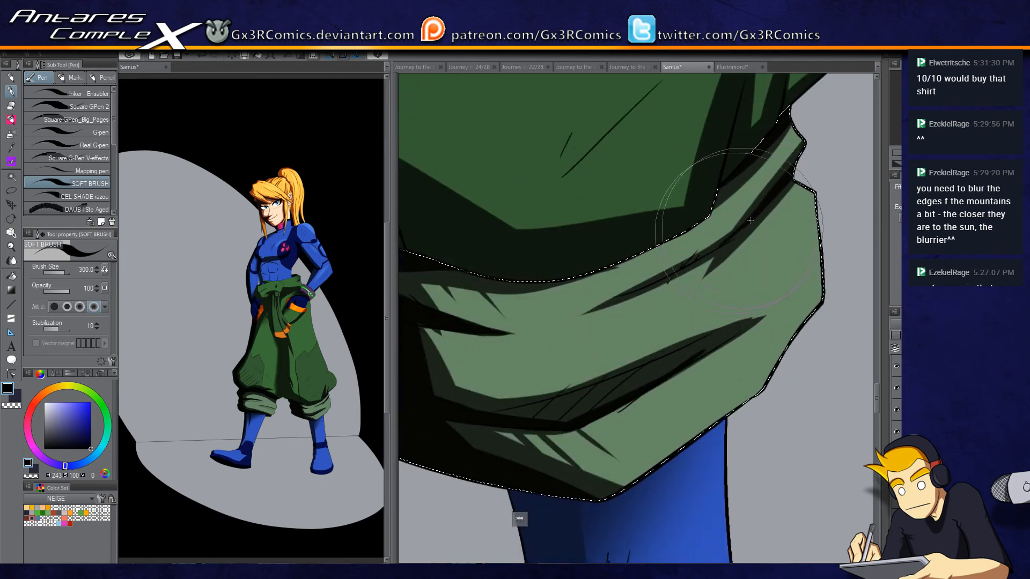
pyautogui.moveTo(641, 255); pyautogui.dragTo(654, 315)
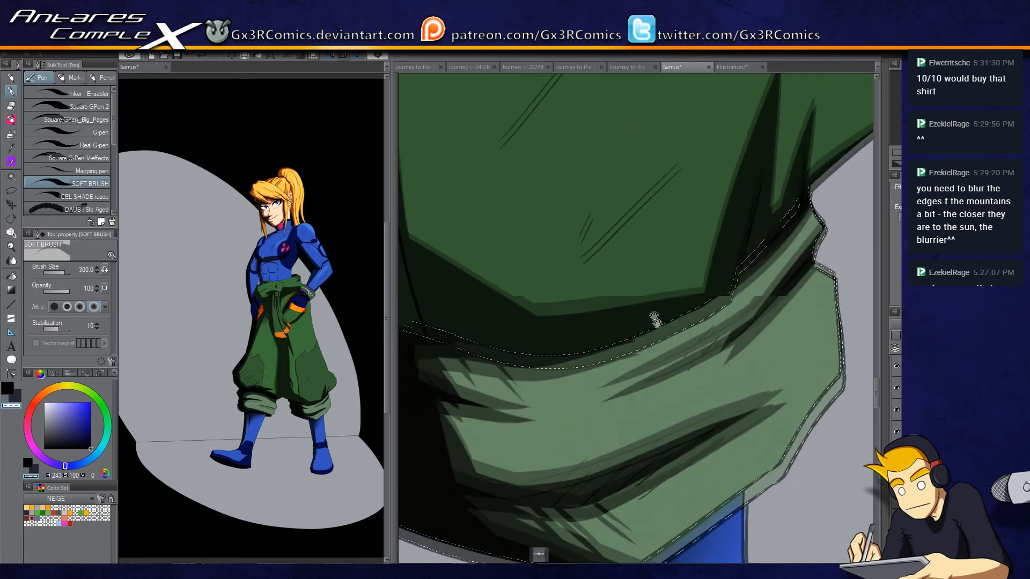
# Step: Select the trouser leg above the cuff and brush soft black along its hem and inner edge, refining with transparent colour
pyautogui.press('w')
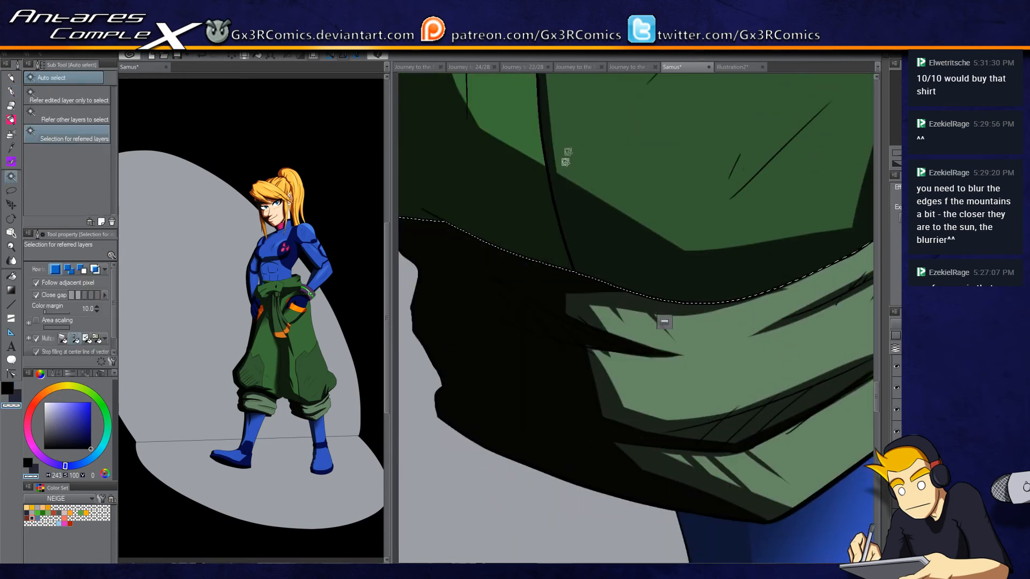
pyautogui.press('p')
pyautogui.moveTo(529, 230)
pyautogui.mouseDown()
pyautogui.moveTo(446, 170)
pyautogui.moveTo(564, 304)
pyautogui.mouseUp()
pyautogui.press('c')
pyautogui.moveTo(517, 201)
pyautogui.mouseDown()
pyautogui.moveTo(547, 415)
pyautogui.moveTo(518, 173)
pyautogui.moveTo(609, 429)
pyautogui.moveTo(511, 238)
pyautogui.moveTo(521, 293)
pyautogui.moveTo(548, 341)
pyautogui.moveTo(537, 306)
pyautogui.moveTo(607, 394)
pyautogui.moveTo(519, 269)
pyautogui.moveTo(675, 417)
pyautogui.moveTo(698, 360)
pyautogui.moveTo(748, 418)
pyautogui.moveTo(573, 345)
pyautogui.moveTo(627, 358)
pyautogui.moveTo(742, 414)
pyautogui.moveTo(549, 288)
pyautogui.moveTo(570, 274)
pyautogui.moveTo(636, 365)
pyautogui.moveTo(744, 417)
pyautogui.moveTo(543, 235)
pyautogui.moveTo(566, 258)
pyautogui.moveTo(553, 268)
pyautogui.moveTo(548, 359)
pyautogui.moveTo(553, 151)
pyautogui.moveTo(551, 326)
pyautogui.moveTo(529, 230)
pyautogui.moveTo(543, 235)
pyautogui.moveTo(539, 383)
pyautogui.moveTo(548, 162)
pyautogui.moveTo(548, 186)
pyautogui.moveTo(552, 170)
pyautogui.moveTo(541, 132)
pyautogui.moveTo(552, 286)
pyautogui.moveTo(544, 413)
pyautogui.moveTo(550, 149)
pyautogui.moveTo(565, 304)
pyautogui.moveTo(556, 163)
pyautogui.moveTo(531, 131)
pyautogui.moveTo(610, 298)
pyautogui.moveTo(603, 344)
pyautogui.moveTo(567, 191)
pyautogui.moveTo(532, 123)
pyautogui.moveTo(616, 362)
pyautogui.moveTo(578, 212)
pyautogui.moveTo(531, 122)
pyautogui.moveTo(608, 335)
pyautogui.moveTo(534, 136)
pyautogui.moveTo(602, 328)
pyautogui.moveTo(562, 195)
pyautogui.moveTo(535, 523)
pyautogui.moveTo(547, 406)
pyautogui.moveTo(536, 506)
pyautogui.moveTo(550, 419)
pyautogui.moveTo(524, 555)
pyautogui.moveTo(546, 194)
pyautogui.moveTo(543, 242)
pyautogui.mouseUp()
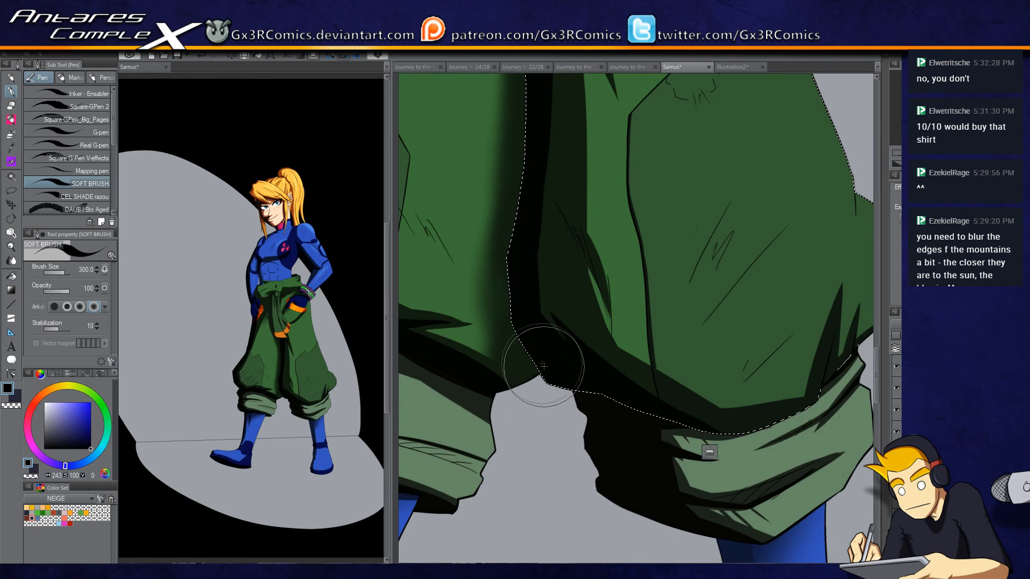
pyautogui.moveTo(541, 368); pyautogui.dragTo(556, 389)
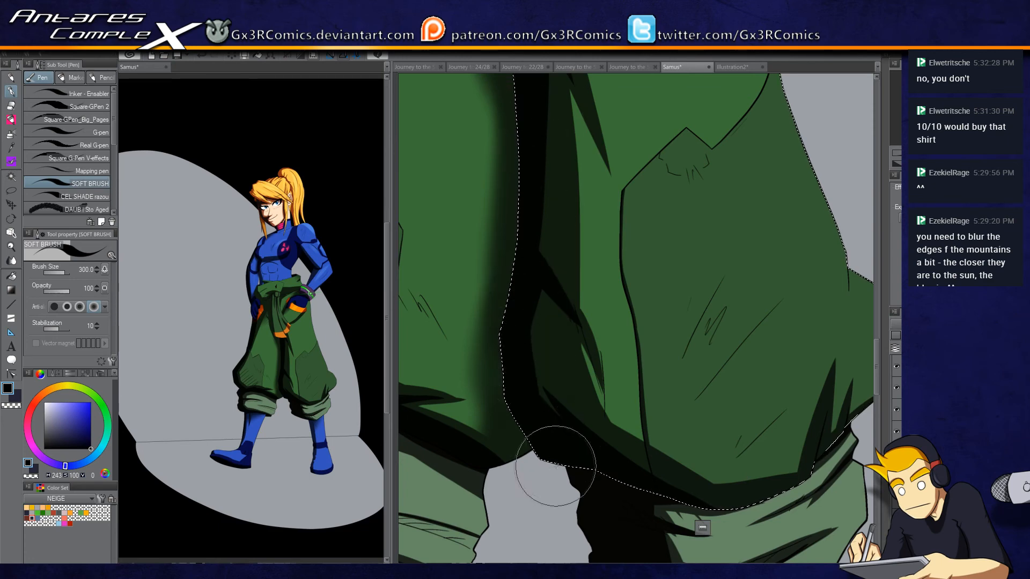
pyautogui.moveTo(458, 306); pyautogui.dragTo(584, 335)
# Step: Select the other trouser leg and brush soft black over its top beneath the waist wrap and beside the hanging sleeve
pyautogui.press('w')
pyautogui.click(626, 253)
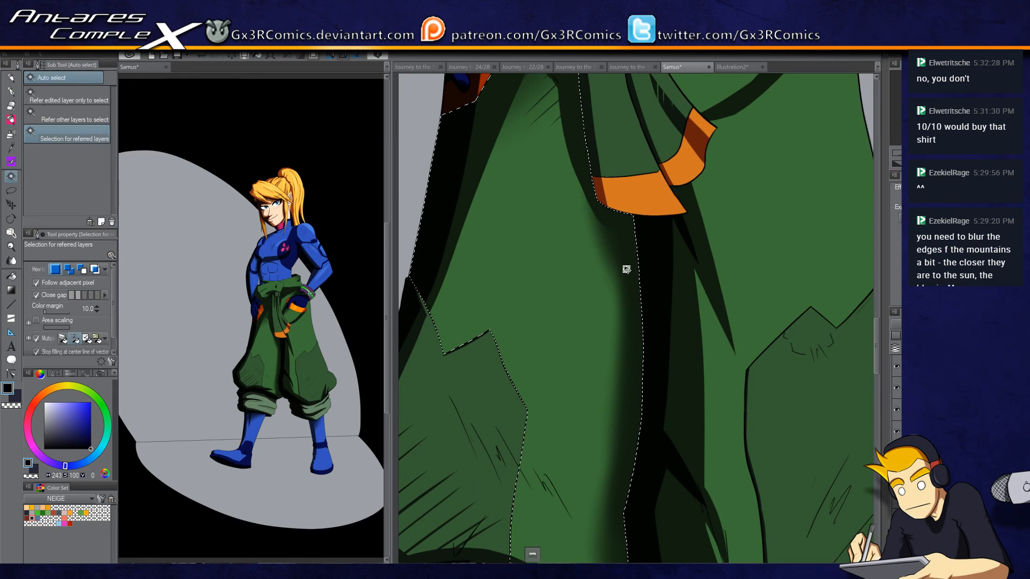
pyautogui.press('p')
pyautogui.moveTo(552, 174); pyautogui.dragTo(526, 355)
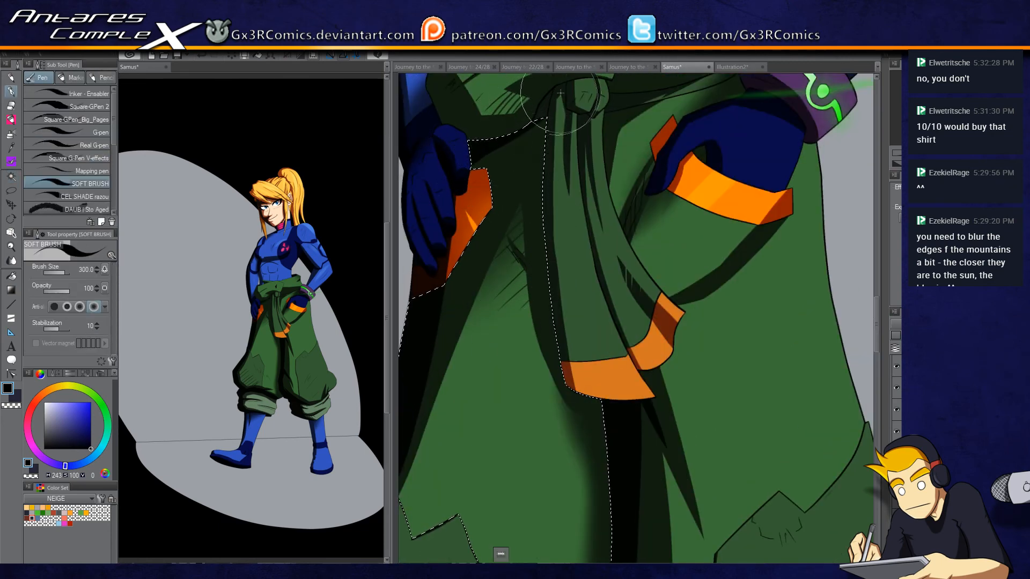
pyautogui.press('w')
pyautogui.press('p')
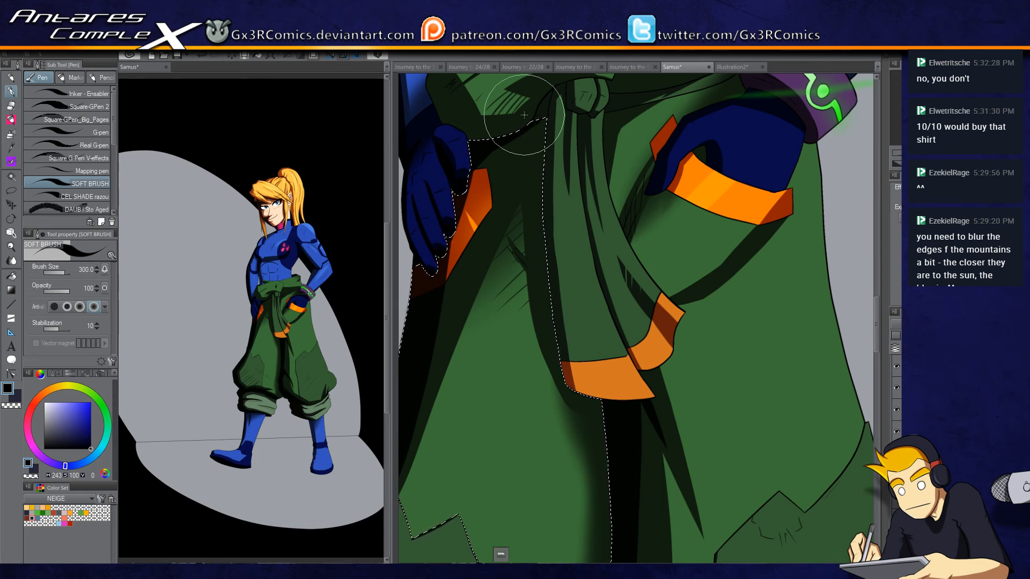
pyautogui.moveTo(524, 115); pyautogui.dragTo(504, 143)
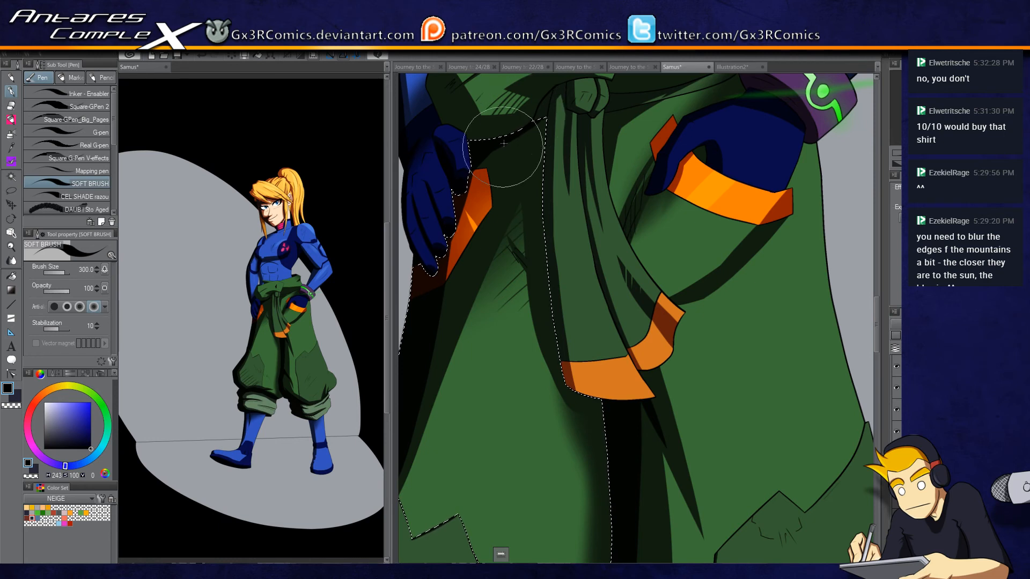
pyautogui.moveTo(559, 111)
pyautogui.mouseDown()
pyautogui.moveTo(579, 363)
pyautogui.moveTo(544, 119)
pyautogui.moveTo(571, 405)
pyautogui.moveTo(536, 143)
pyautogui.moveTo(570, 386)
pyautogui.moveTo(587, 409)
pyautogui.moveTo(547, 396)
pyautogui.moveTo(568, 389)
pyautogui.moveTo(568, 329)
pyautogui.mouseUp()
# Step: Select the folded sleeve tied across the waist and brush soft black along its underside and shaded end
pyautogui.moveTo(568, 132)
pyautogui.mouseDown()
pyautogui.moveTo(468, 359)
pyautogui.moveTo(488, 438)
pyautogui.mouseUp()
pyautogui.click(470, 297)
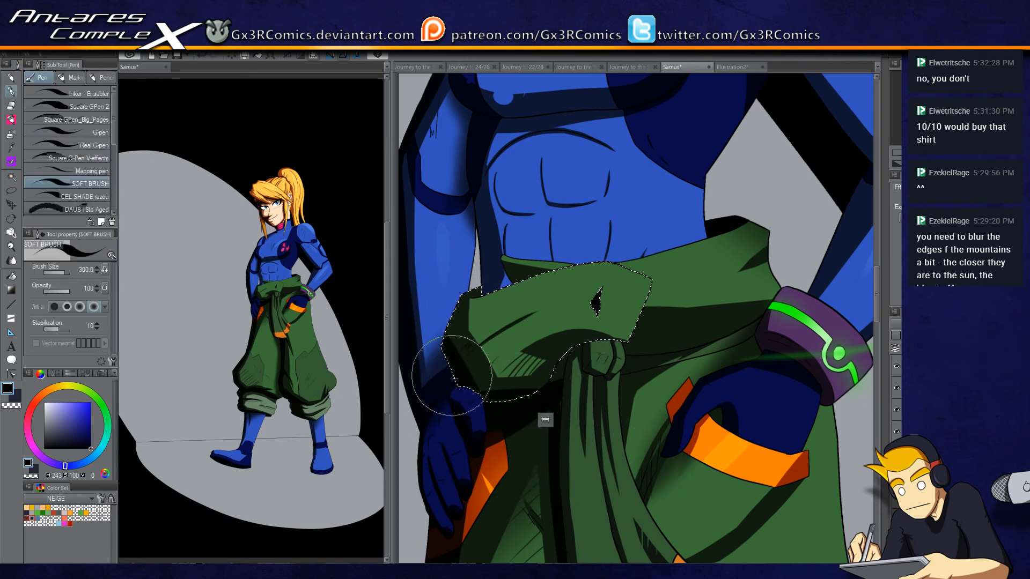
pyautogui.moveTo(545, 371)
pyautogui.mouseDown()
pyautogui.moveTo(533, 394)
pyautogui.moveTo(611, 330)
pyautogui.moveTo(534, 401)
pyautogui.moveTo(596, 335)
pyautogui.moveTo(598, 348)
pyautogui.moveTo(536, 395)
pyautogui.moveTo(588, 347)
pyautogui.moveTo(617, 343)
pyautogui.moveTo(556, 350)
pyautogui.moveTo(580, 350)
pyautogui.moveTo(581, 360)
pyautogui.moveTo(479, 305)
pyautogui.moveTo(475, 269)
pyautogui.moveTo(462, 428)
pyautogui.moveTo(466, 336)
pyautogui.moveTo(486, 419)
pyautogui.moveTo(467, 404)
pyautogui.moveTo(454, 346)
pyautogui.mouseUp()
pyautogui.scroll(3, 454, 346)
# Step: Select the blue abdomen and brush soft black down its shaded side
pyautogui.press('w')
pyautogui.click(511, 330)
pyautogui.press('p')
pyautogui.moveTo(491, 250)
pyautogui.mouseDown()
pyautogui.moveTo(498, 431)
pyautogui.moveTo(494, 333)
pyautogui.moveTo(483, 461)
pyautogui.moveTo(496, 241)
pyautogui.moveTo(481, 354)
pyautogui.mouseUp()
pyautogui.scroll(2, 500, 203)
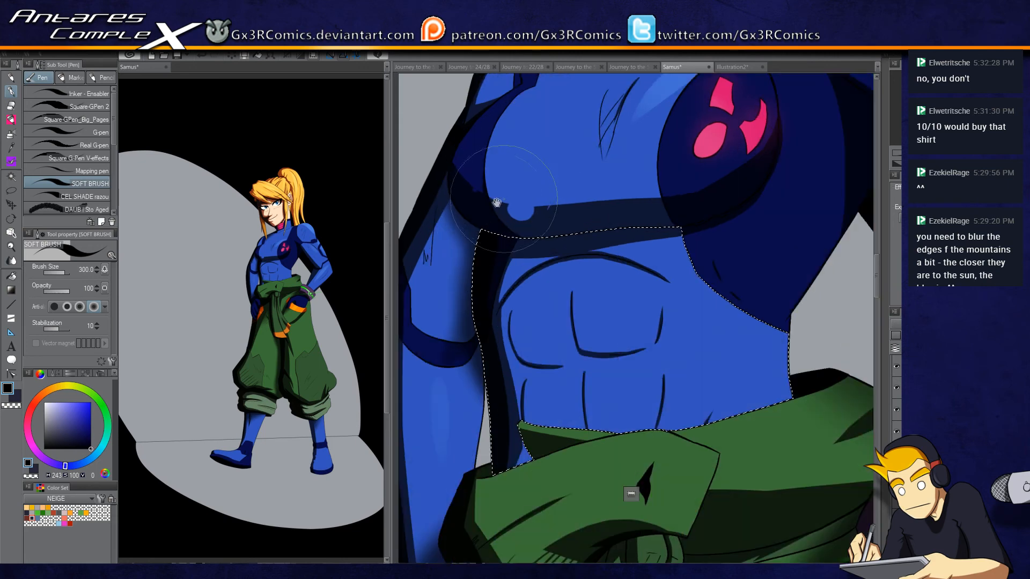
# Step: Select the blue chest, brush soft black along its underside, and clean up the shadow with transparent colour
pyautogui.press('w')
pyautogui.click(510, 225)
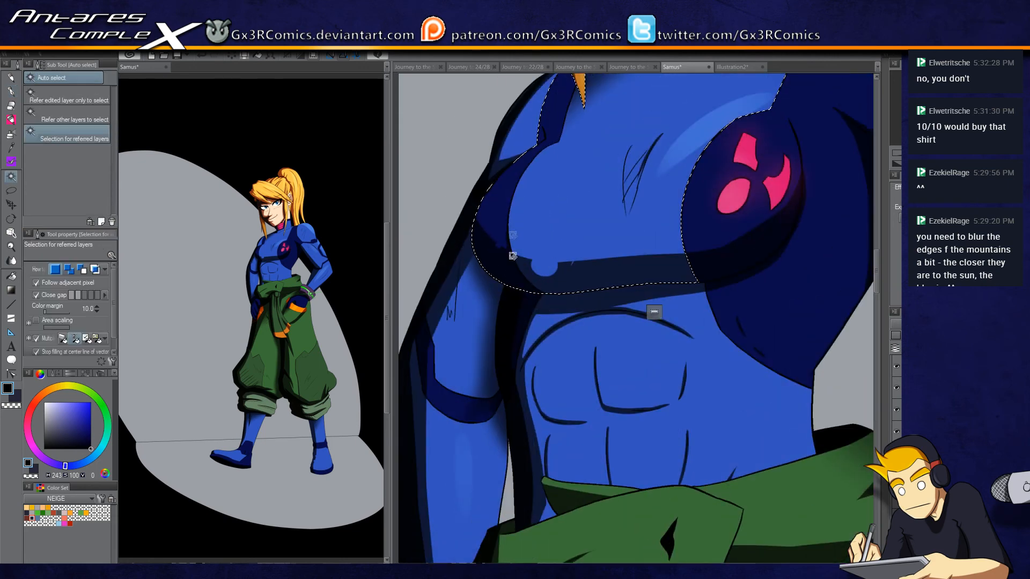
pyautogui.press('p')
pyautogui.moveTo(467, 218)
pyautogui.mouseDown()
pyautogui.moveTo(528, 303)
pyautogui.moveTo(568, 296)
pyautogui.moveTo(455, 216)
pyautogui.moveTo(586, 296)
pyautogui.moveTo(601, 269)
pyautogui.moveTo(533, 283)
pyautogui.moveTo(493, 275)
pyautogui.moveTo(721, 272)
pyautogui.moveTo(540, 292)
pyautogui.moveTo(783, 275)
pyautogui.moveTo(673, 285)
pyautogui.moveTo(770, 283)
pyautogui.mouseUp()
pyautogui.press('c')
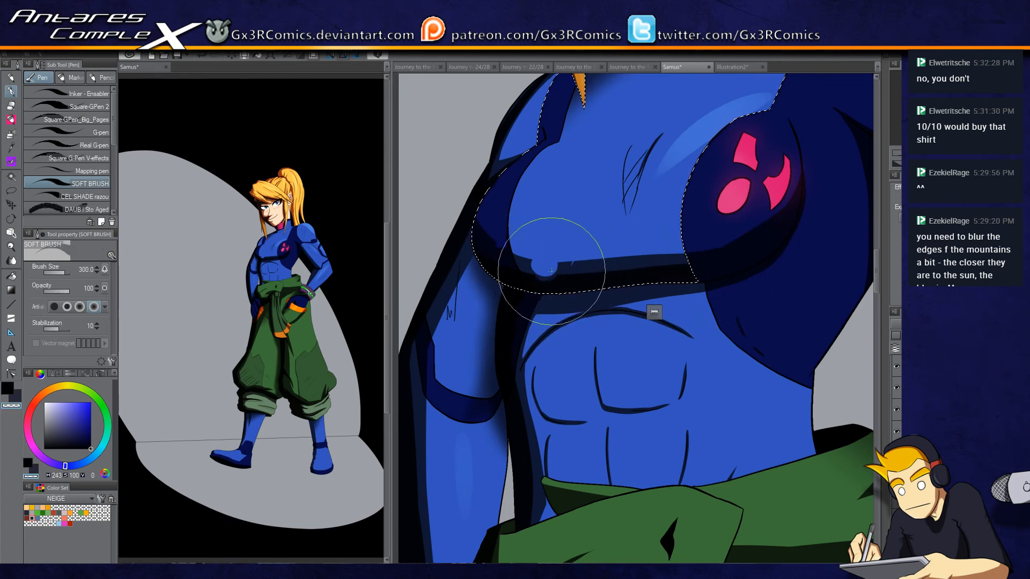
pyautogui.moveTo(539, 278)
pyautogui.mouseDown()
pyautogui.moveTo(542, 259)
pyautogui.moveTo(506, 269)
pyautogui.moveTo(529, 264)
pyautogui.moveTo(550, 278)
pyautogui.mouseUp()
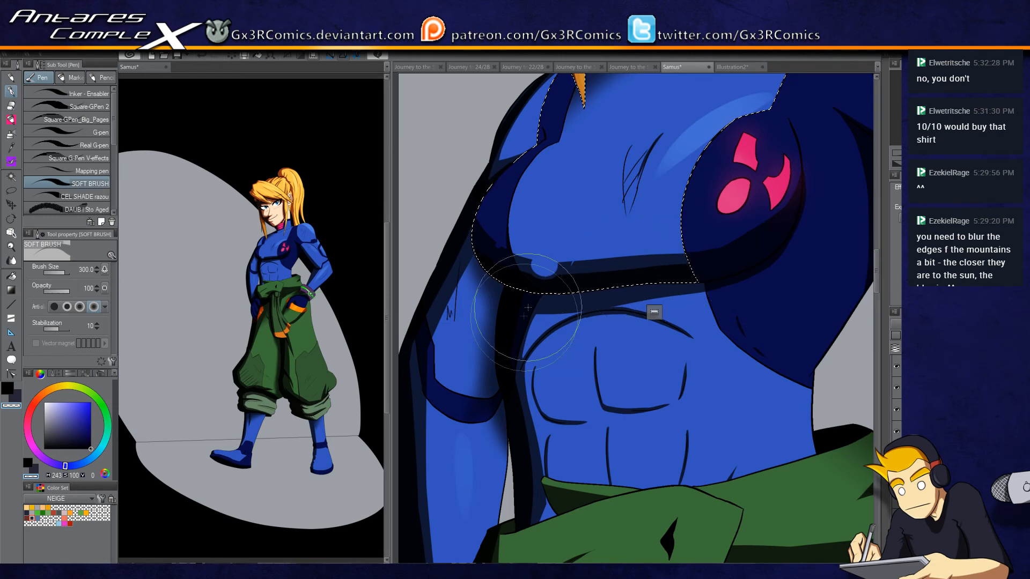
# Step: Select the abdomen together with the dark blue side panel and brush soft black directly under the chest
pyautogui.hotkey('ctrl', 'd')
pyautogui.press('w')
pyautogui.click(558, 301)
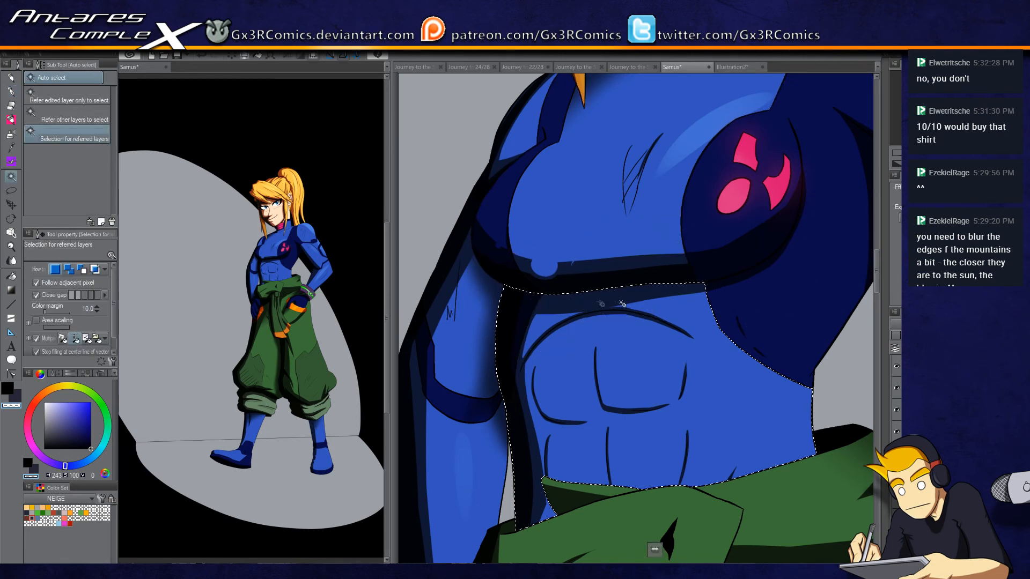
pyautogui.press('p')
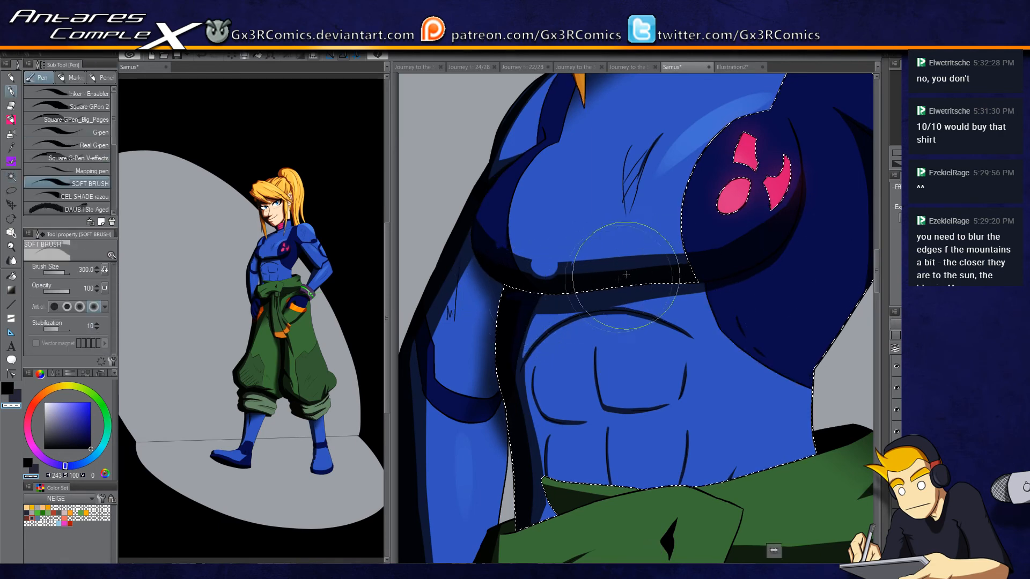
pyautogui.moveTo(504, 289)
pyautogui.mouseDown()
pyautogui.moveTo(637, 273)
pyautogui.moveTo(529, 292)
pyautogui.moveTo(515, 305)
pyautogui.moveTo(536, 289)
pyautogui.moveTo(513, 328)
pyautogui.moveTo(573, 287)
pyautogui.moveTo(510, 314)
pyautogui.moveTo(515, 329)
pyautogui.moveTo(527, 306)
pyautogui.moveTo(561, 301)
pyautogui.moveTo(520, 301)
pyautogui.moveTo(720, 274)
pyautogui.moveTo(572, 310)
pyautogui.moveTo(508, 313)
pyautogui.moveTo(749, 259)
pyautogui.moveTo(610, 290)
pyautogui.mouseUp()
# Step: Deepen the curved shadow below the pink emblem on the dark blue panel with soft black and trim it with transparent colour
pyautogui.scroll(3, 612, 300)
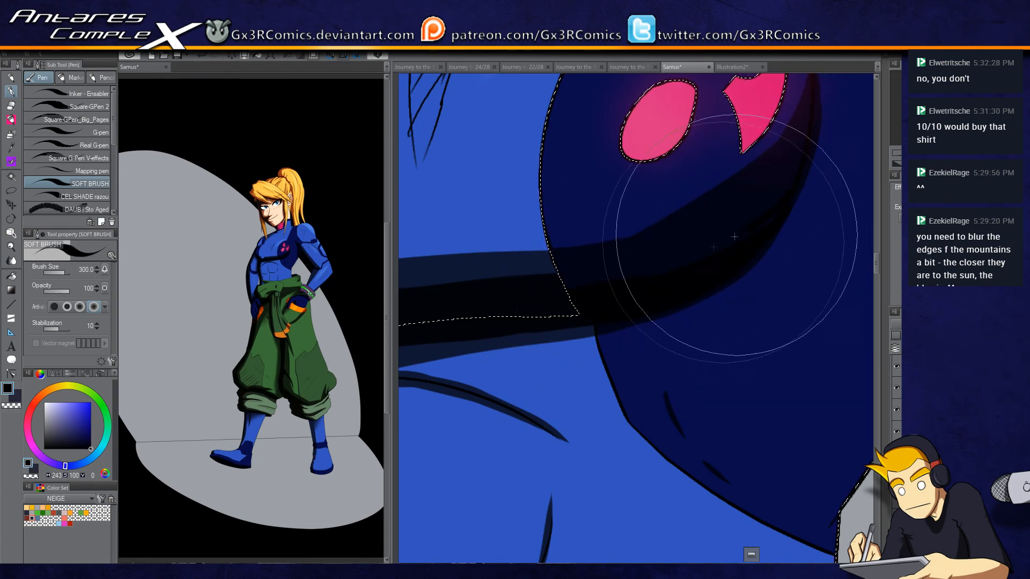
pyautogui.moveTo(551, 320); pyautogui.dragTo(592, 309)
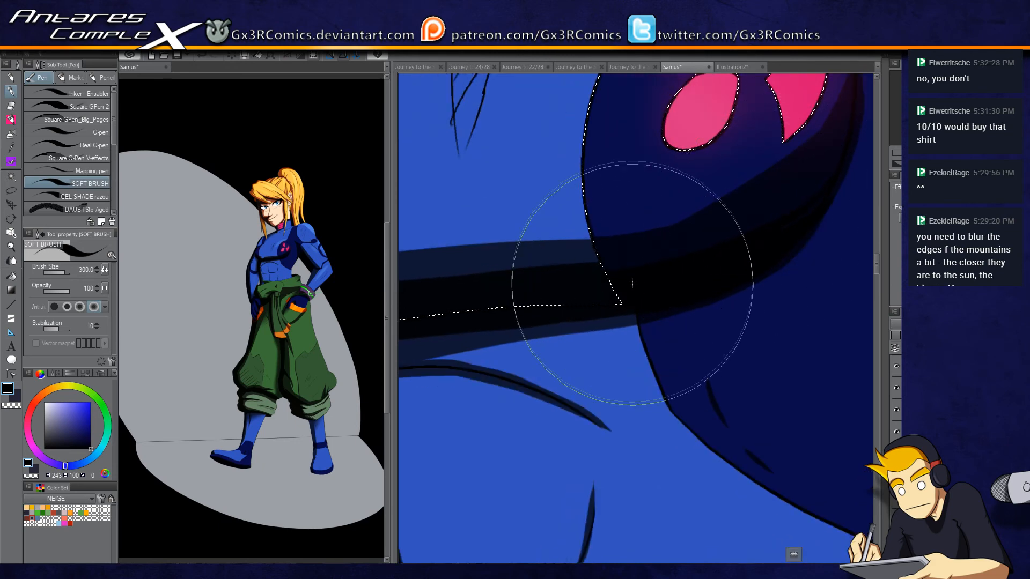
pyautogui.moveTo(747, 246); pyautogui.dragTo(681, 281)
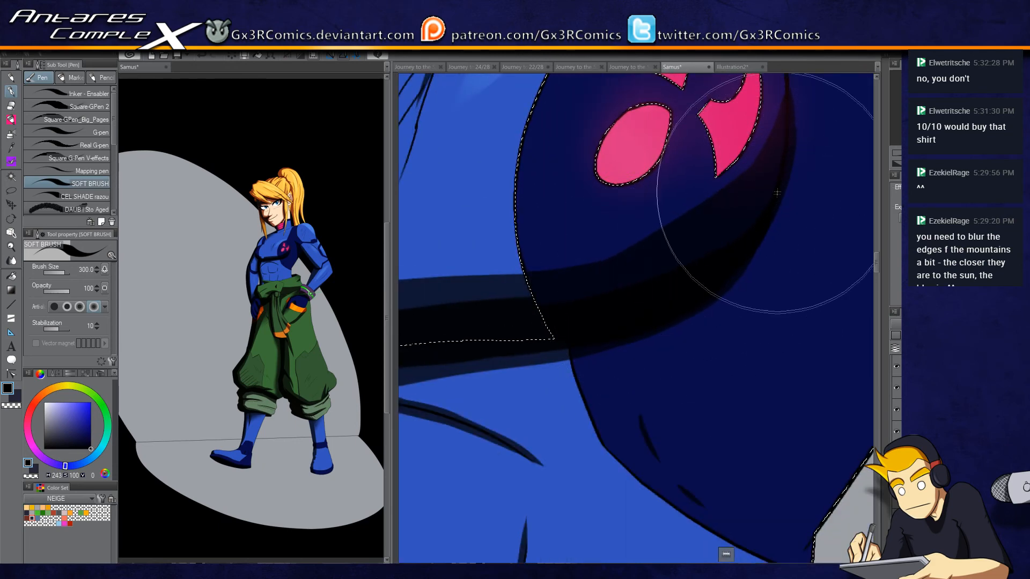
pyautogui.press('c')
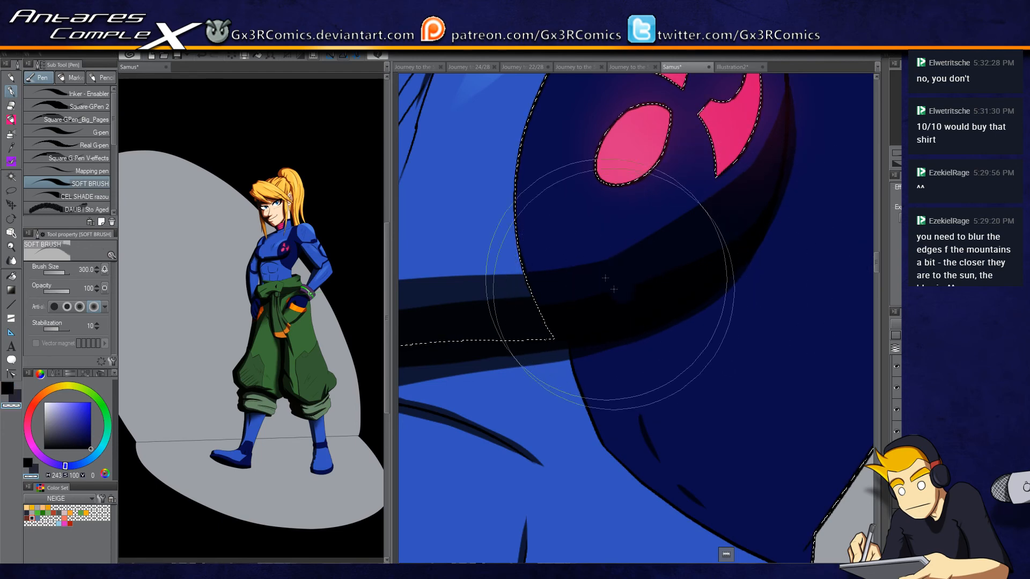
pyautogui.moveTo(482, 119); pyautogui.dragTo(573, 232)
# Step: Select the green waist wrap beside the bracelet and brush fold shadows with the dark blue-grey secondary colour at brush size 250
pyautogui.scroll(-2, 573, 232)
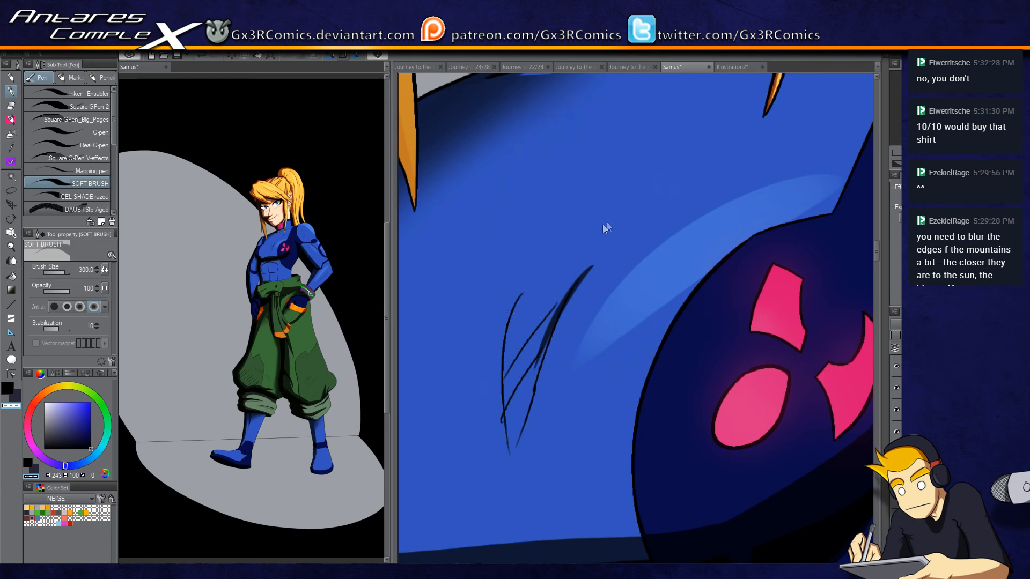
pyautogui.scroll(-2, 590, 236)
pyautogui.moveTo(640, 235); pyautogui.dragTo(504, 327)
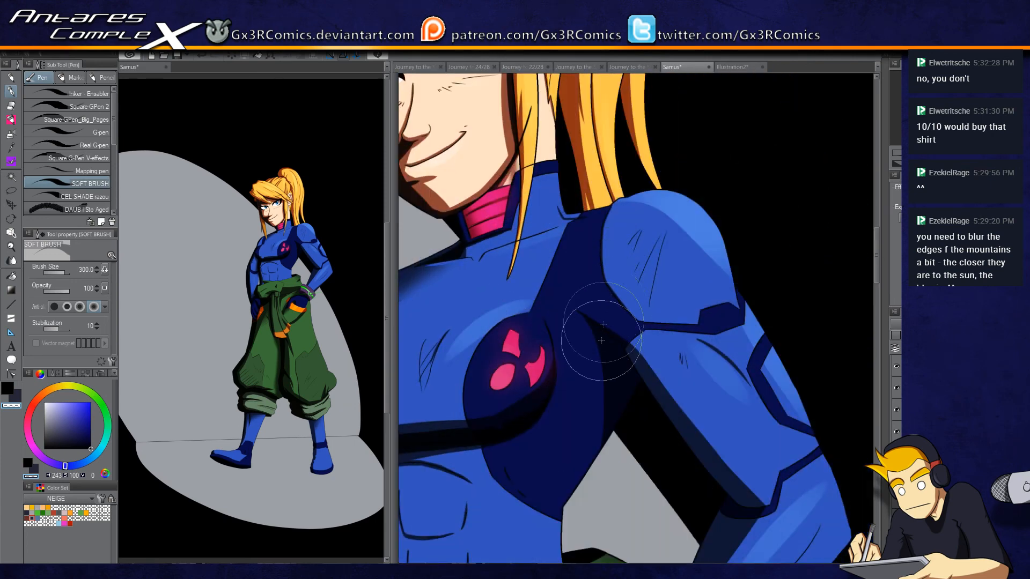
pyautogui.moveTo(609, 406); pyautogui.dragTo(583, 306)
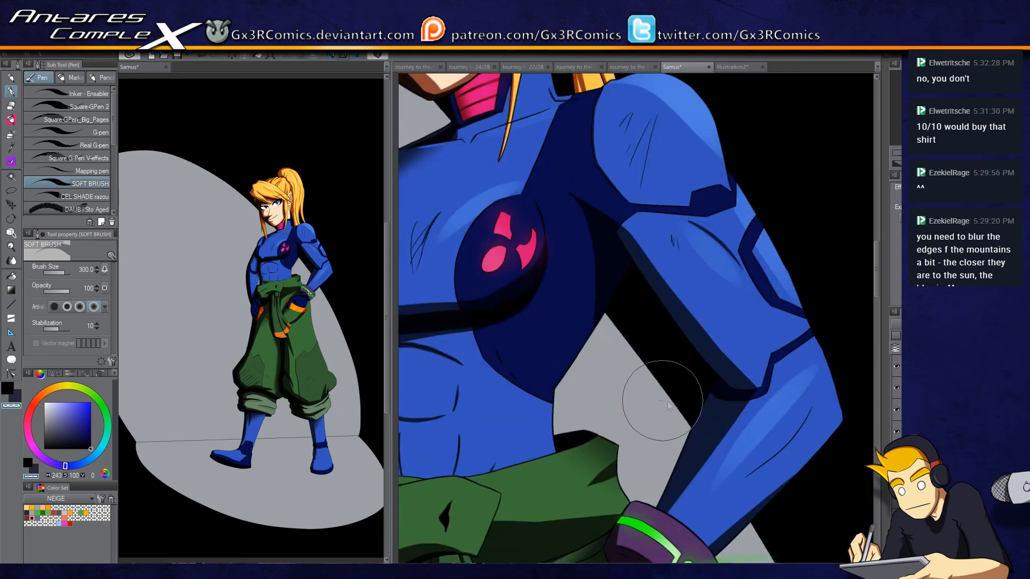
pyautogui.scroll(1, 570, 423)
pyautogui.moveTo(562, 437); pyautogui.dragTo(588, 256)
pyautogui.press('w')
pyautogui.click(560, 356)
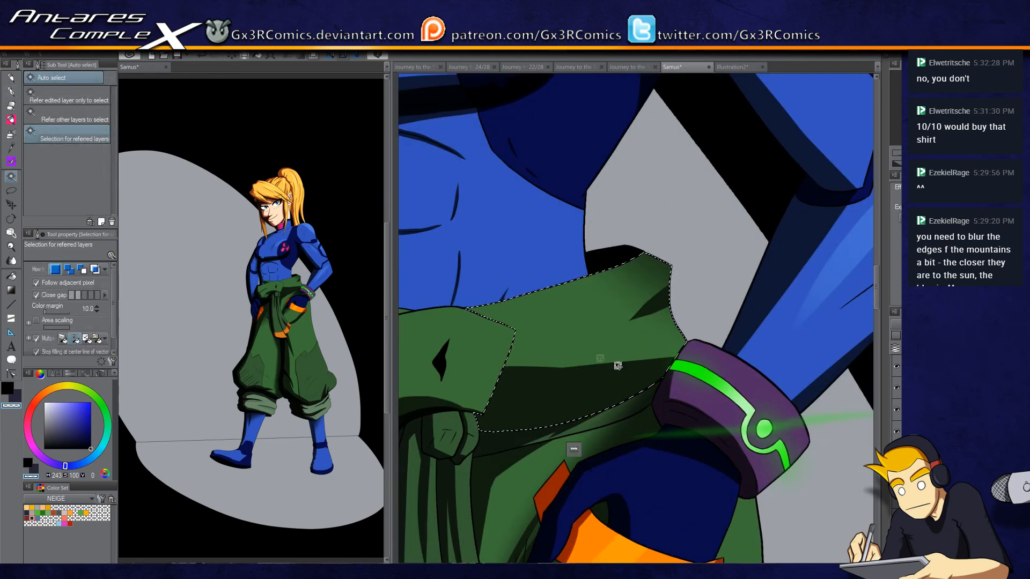
pyautogui.press('p')
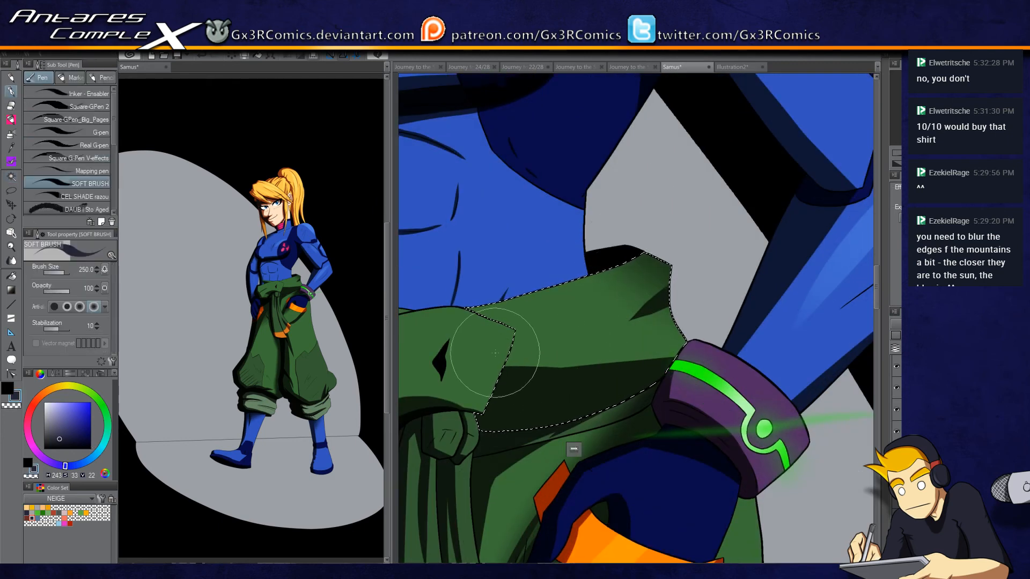
pyautogui.moveTo(605, 301)
pyautogui.mouseDown()
pyautogui.moveTo(515, 361)
pyautogui.moveTo(461, 382)
pyautogui.moveTo(635, 283)
pyautogui.moveTo(494, 375)
pyautogui.moveTo(684, 290)
pyautogui.moveTo(611, 350)
pyautogui.moveTo(566, 347)
pyautogui.moveTo(654, 308)
pyautogui.moveTo(541, 379)
pyautogui.moveTo(550, 360)
pyautogui.moveTo(532, 365)
pyautogui.moveTo(596, 379)
pyautogui.moveTo(553, 372)
pyautogui.mouseUp()
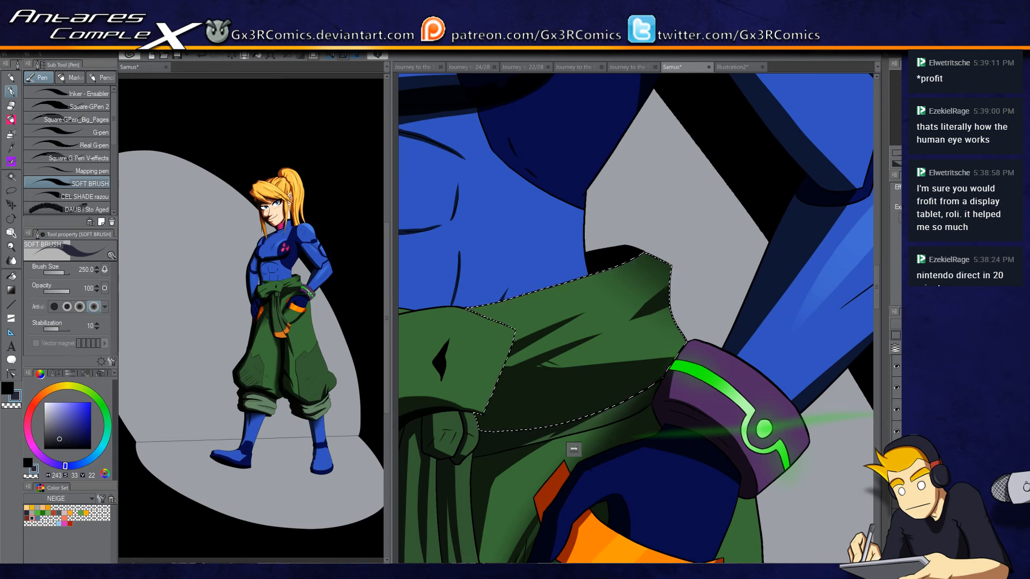
# Step: Select the front fold of the green waist wrap, brush soft dark blue-grey shadow along its underside, and clean it up with transparent colour
pyautogui.moveTo(479, 407); pyautogui.dragTo(579, 288)
pyautogui.press('w')
pyautogui.click(572, 278)
pyautogui.press('p')
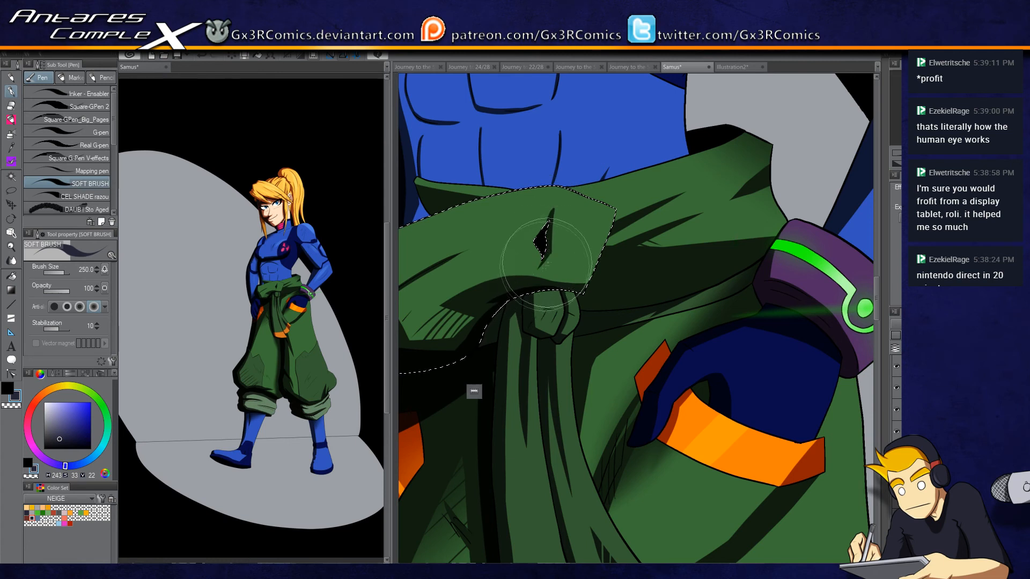
pyautogui.press('c')
pyautogui.press('c')
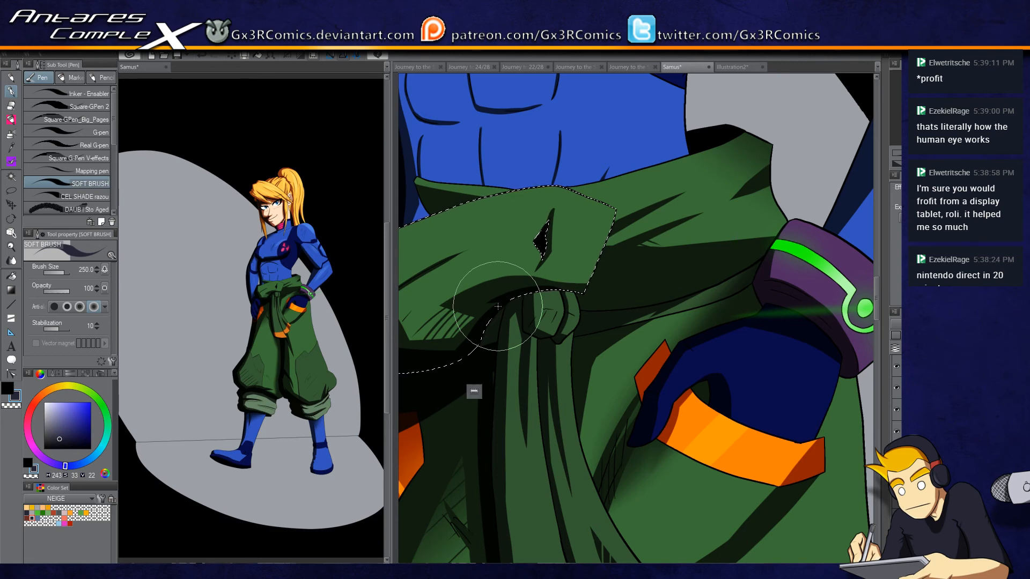
# Step: Select the trouser area under the waist wrap beside the hanging sash and deepen its shadow with soft black
pyautogui.moveTo(441, 139); pyautogui.dragTo(515, 307)
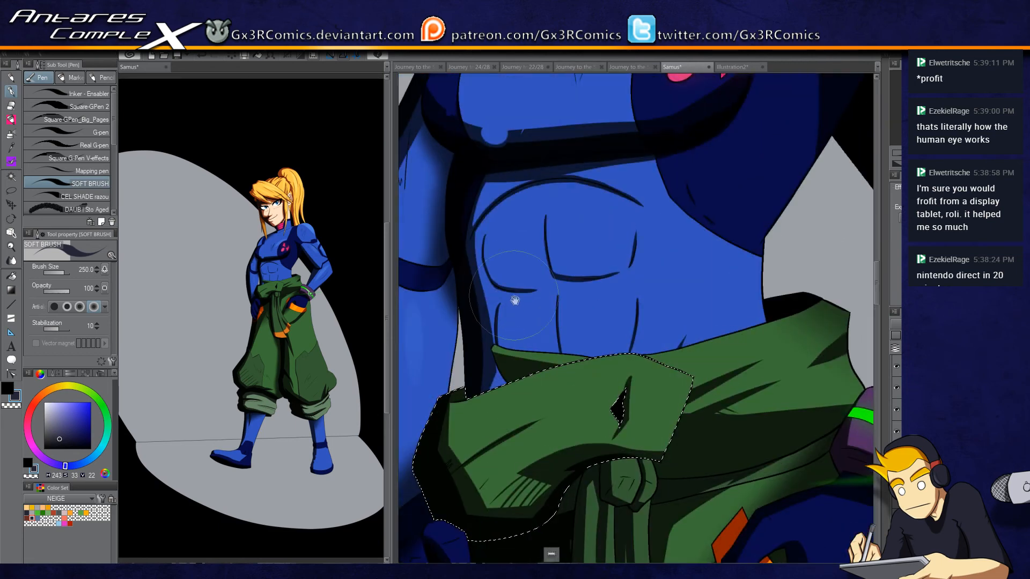
pyautogui.press('w')
pyautogui.click(497, 362)
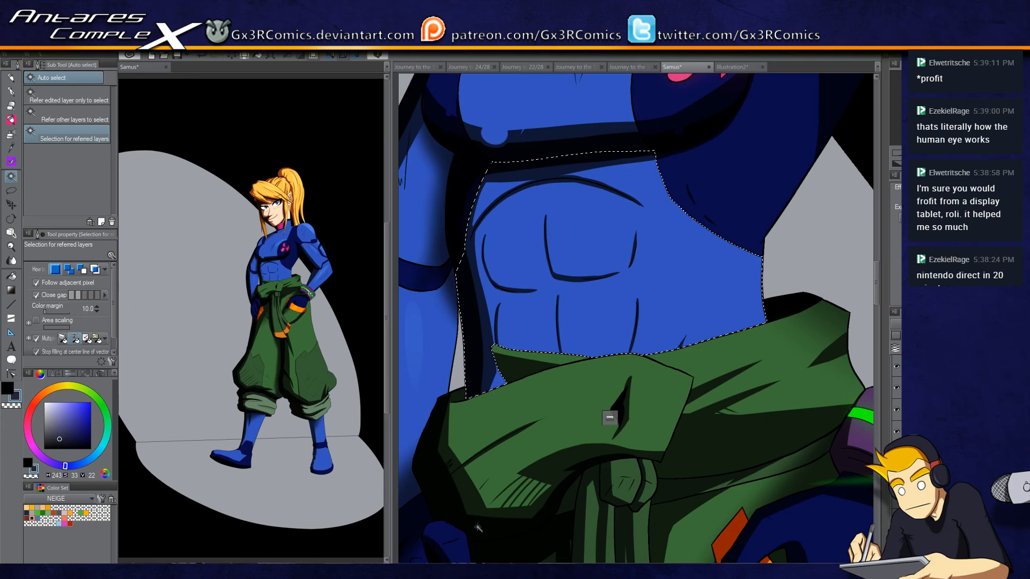
pyautogui.moveTo(697, 445); pyautogui.dragTo(632, 301)
pyautogui.press('x')
pyautogui.moveTo(504, 280); pyautogui.dragTo(539, 321)
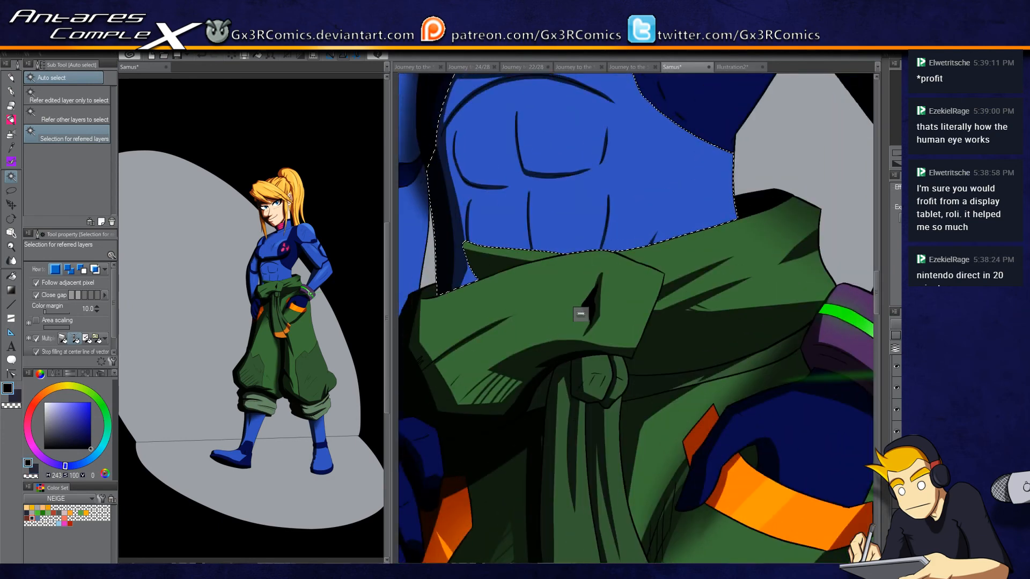
pyautogui.click(484, 555)
pyautogui.press('p')
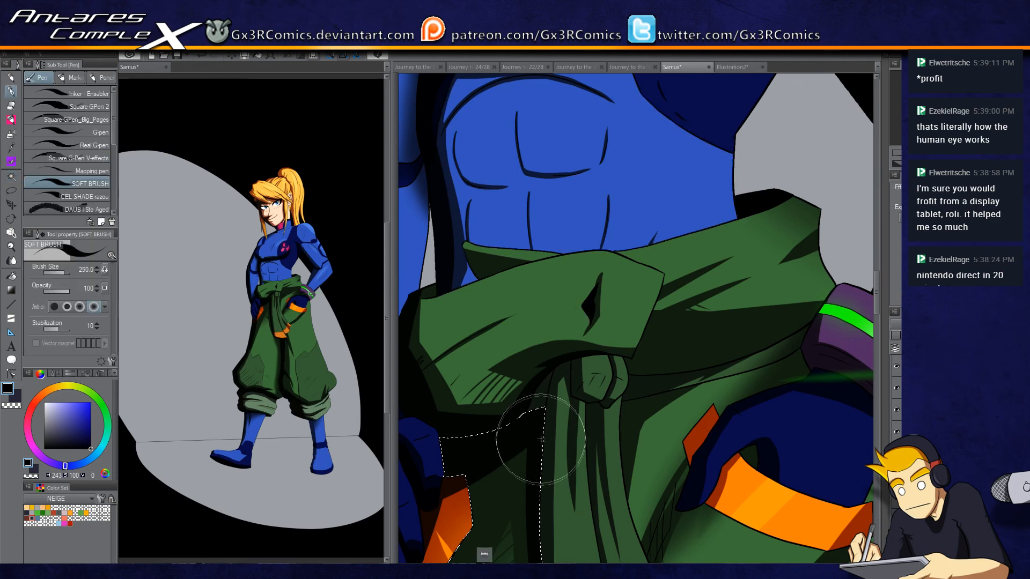
pyautogui.moveTo(494, 350); pyautogui.dragTo(524, 193)
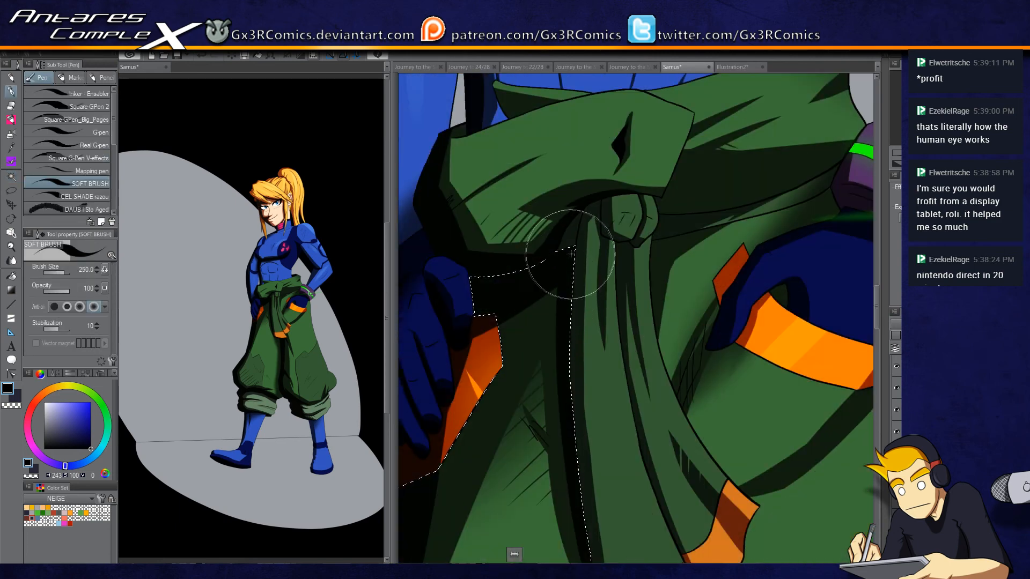
pyautogui.moveTo(514, 114); pyautogui.dragTo(503, 320)
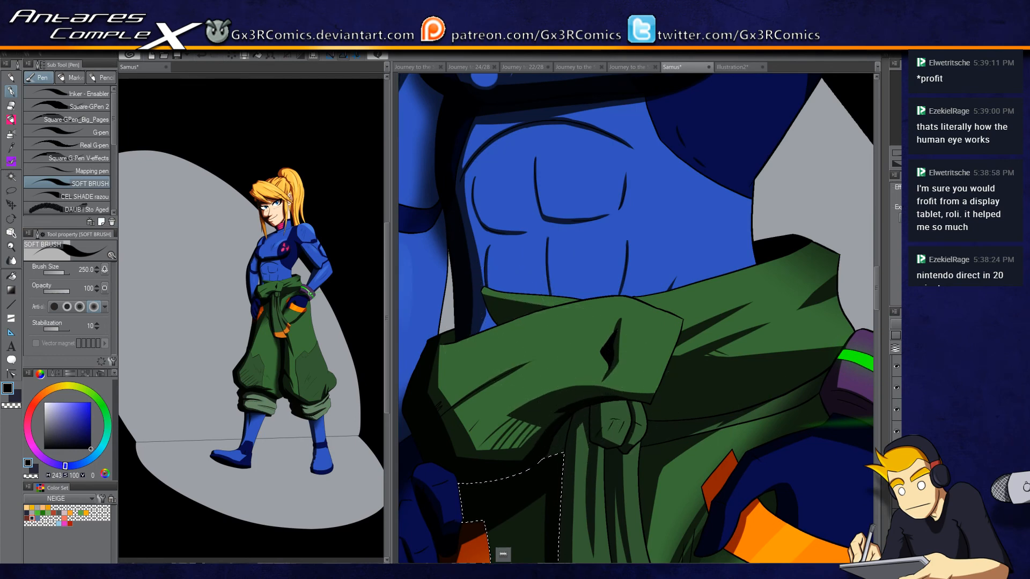
# Step: Select the long hair strand beside the shadowed cheek and brush soft black over its upper part
pyautogui.moveTo(585, 237); pyautogui.dragTo(494, 354)
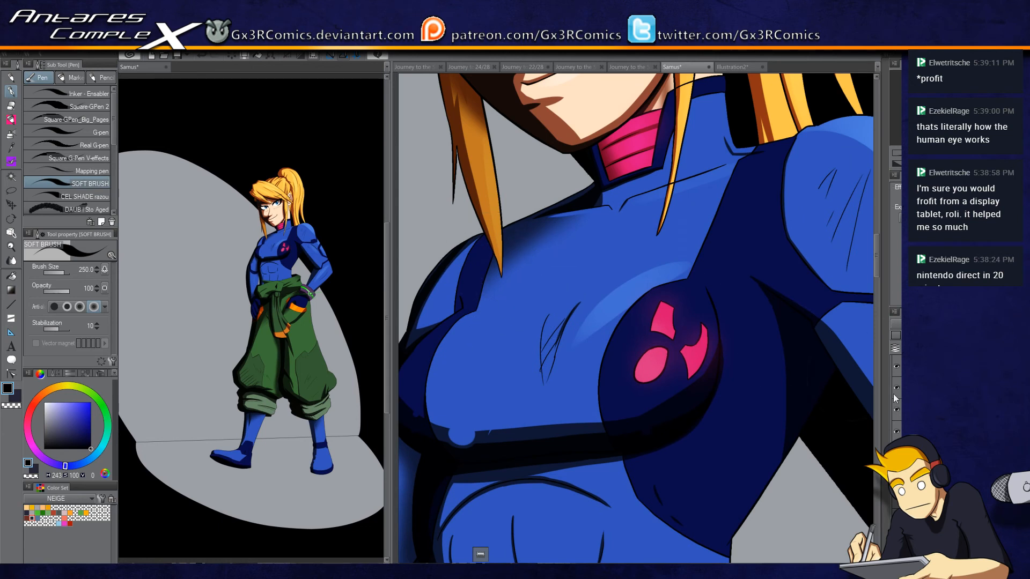
pyautogui.moveTo(454, 236)
pyautogui.mouseDown()
pyautogui.moveTo(440, 292)
pyautogui.moveTo(433, 274)
pyautogui.moveTo(426, 279)
pyautogui.moveTo(454, 251)
pyautogui.moveTo(429, 301)
pyautogui.moveTo(445, 354)
pyautogui.mouseUp()
pyautogui.press('w')
pyautogui.click(478, 210)
pyautogui.press('p')
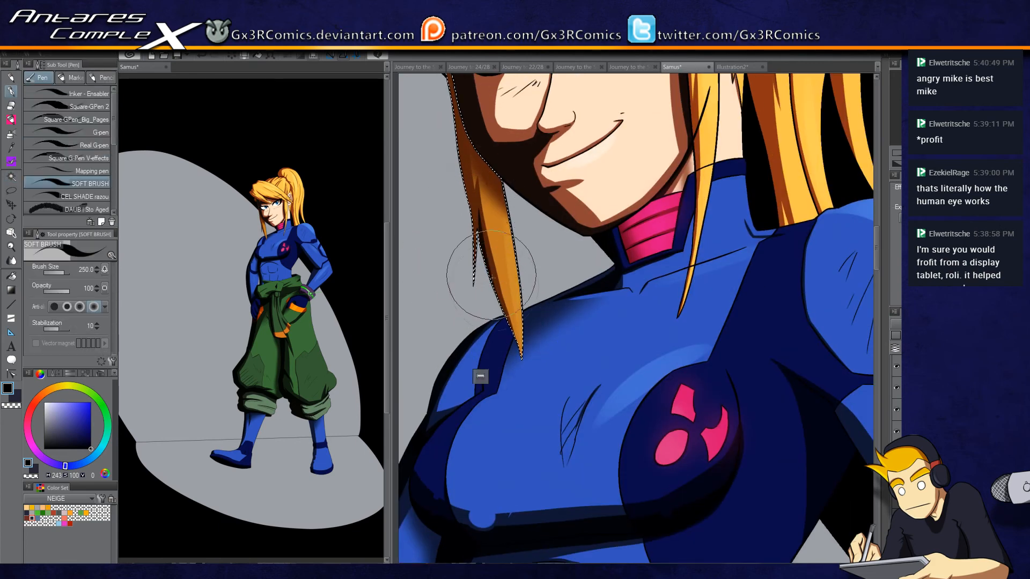
pyautogui.moveTo(506, 314)
pyautogui.mouseDown()
pyautogui.moveTo(491, 343)
pyautogui.moveTo(483, 241)
pyautogui.moveTo(474, 290)
pyautogui.moveTo(456, 220)
pyautogui.moveTo(464, 242)
pyautogui.moveTo(456, 231)
pyautogui.mouseUp()
pyautogui.moveTo(463, 165)
pyautogui.mouseDown()
pyautogui.moveTo(467, 252)
pyautogui.moveTo(472, 204)
pyautogui.moveTo(463, 252)
pyautogui.moveTo(455, 107)
pyautogui.moveTo(457, 252)
pyautogui.moveTo(465, 172)
pyautogui.moveTo(479, 292)
pyautogui.moveTo(472, 242)
pyautogui.moveTo(485, 206)
pyautogui.mouseUp()
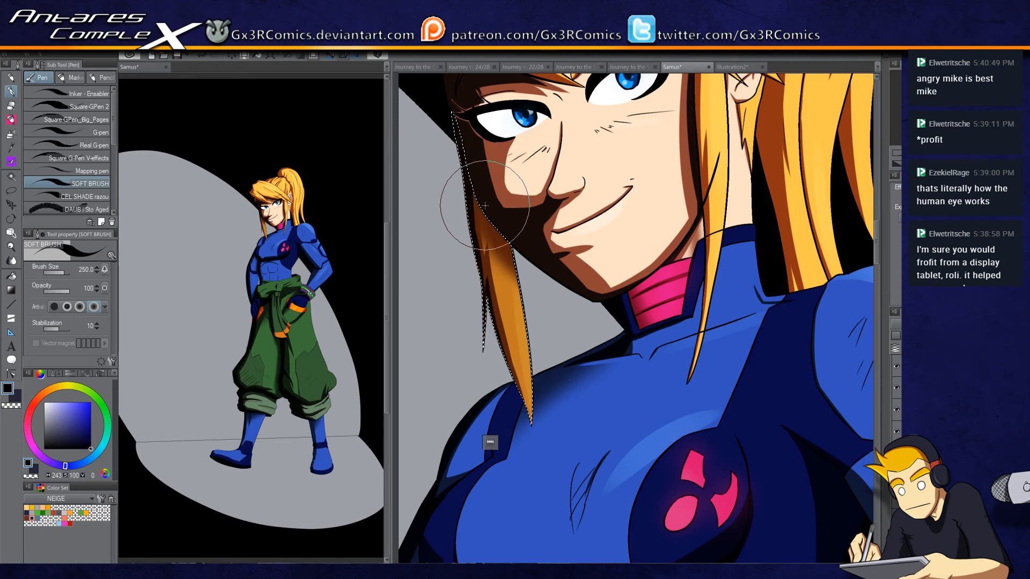
pyautogui.scroll(2, 485, 205)
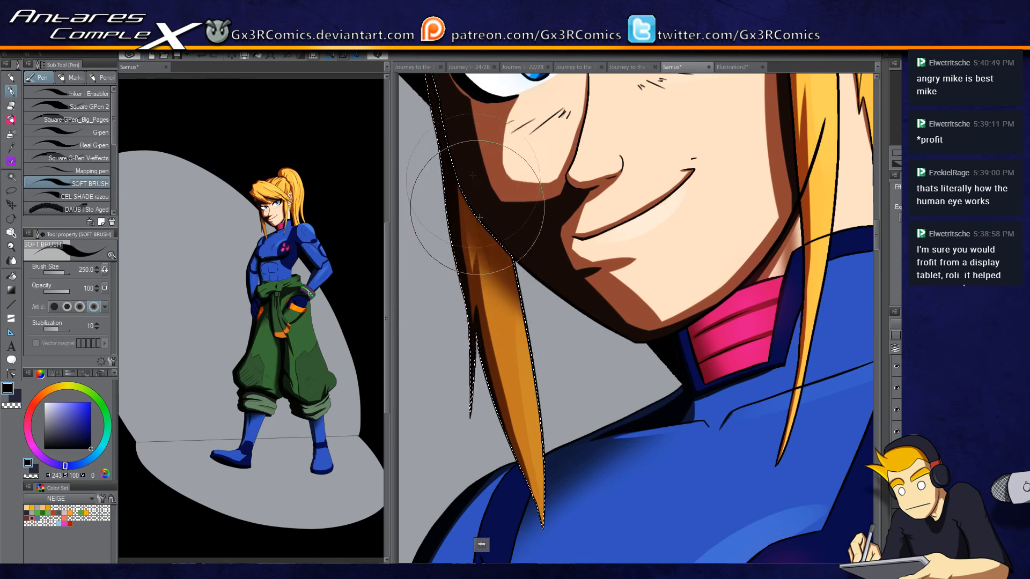
# Step: Blend the shadow on the selected hair strand with the Soft airbrush at a reduced size, and return to SOFT BRUSH
pyautogui.press('b')
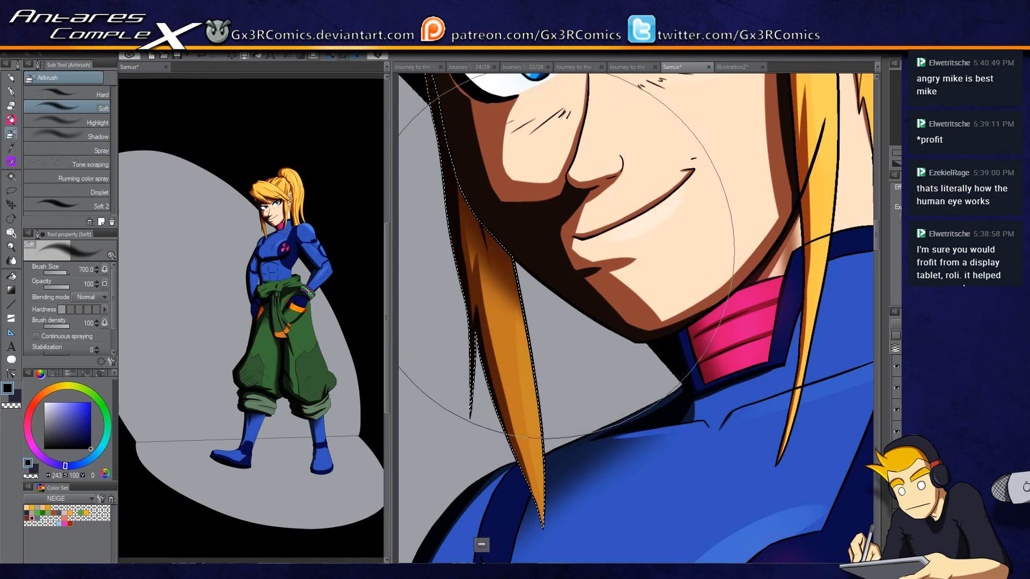
pyautogui.press('[')
pyautogui.press('[')
pyautogui.press('[')
pyautogui.press('[')
pyautogui.press('[')
pyautogui.moveTo(564, 294); pyautogui.dragTo(496, 229)
pyautogui.press('p')
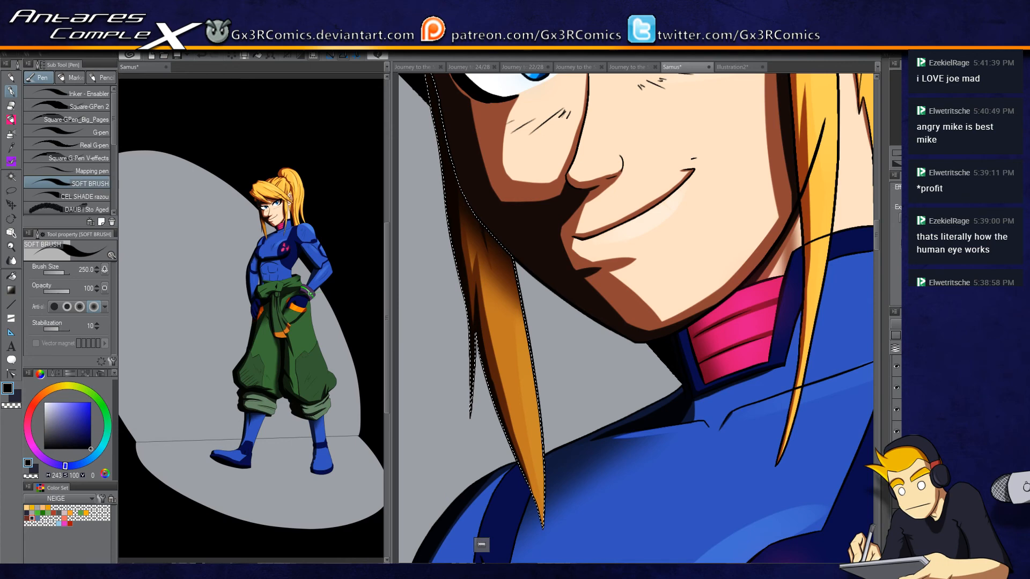
# Step: Select the thin hair strand hanging in front of the ear down over the collar and brush soft black on it
pyautogui.moveTo(592, 208); pyautogui.dragTo(590, 166)
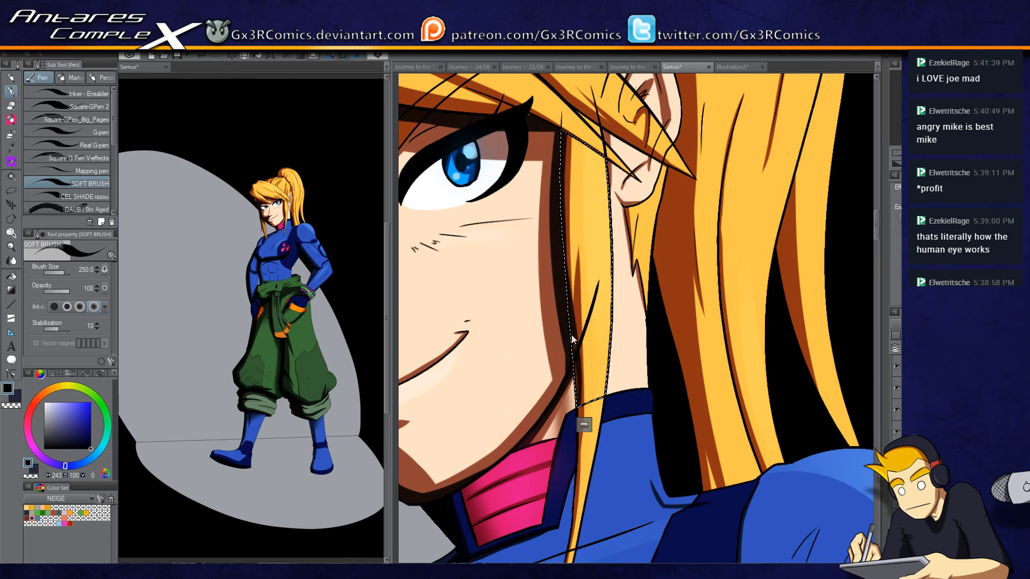
pyautogui.moveTo(573, 411); pyautogui.dragTo(572, 325)
pyautogui.press('w')
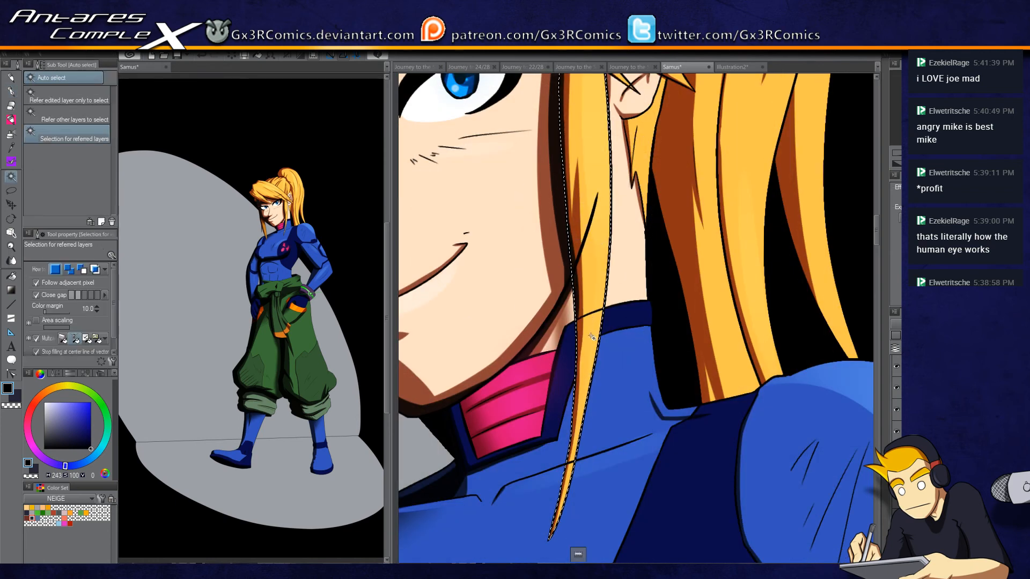
pyautogui.press('p')
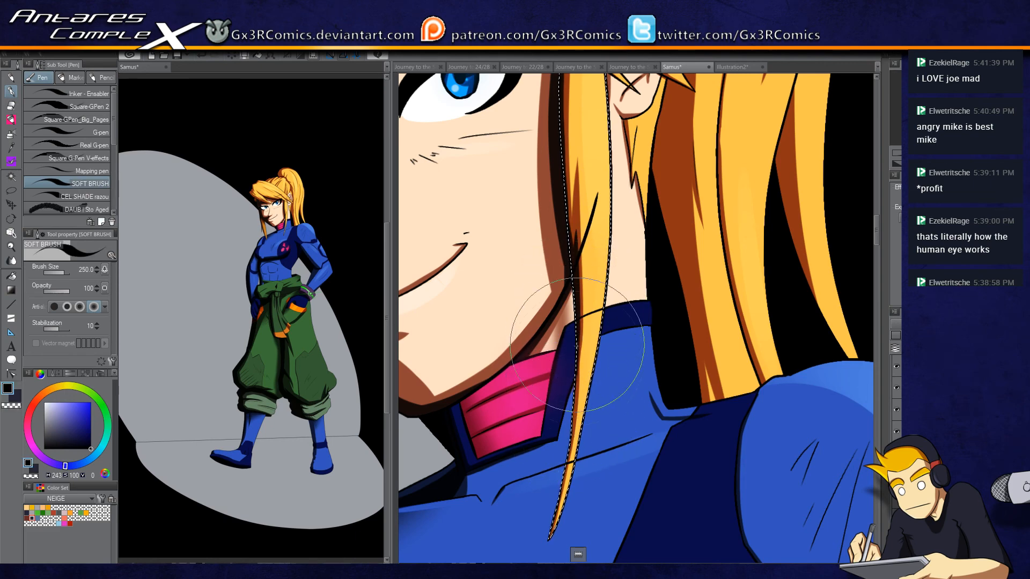
# Step: Select the ponytail behind the ear and brush soft black down its inner edge beside the neck
pyautogui.scroll(5, 567, 457)
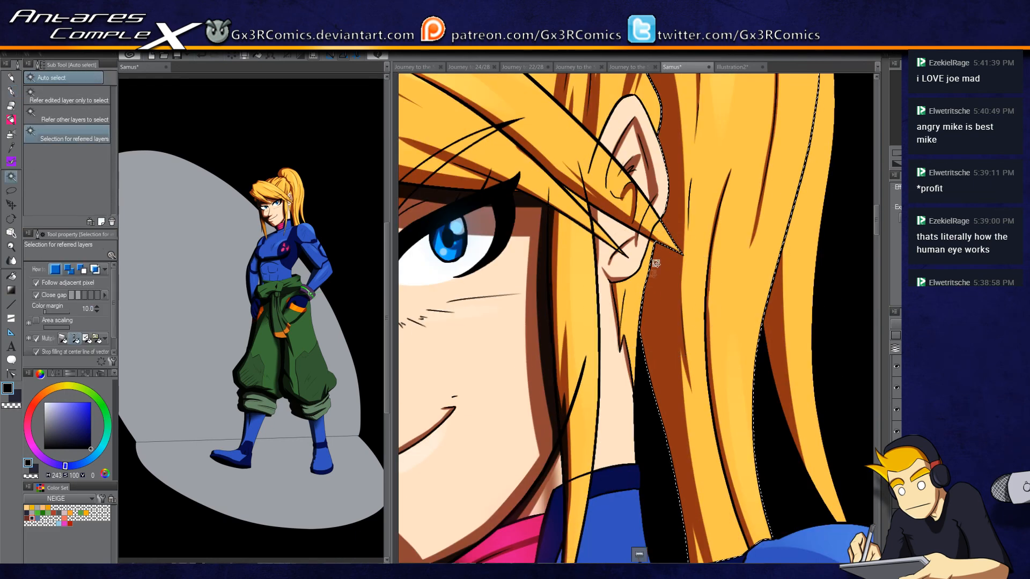
pyautogui.moveTo(659, 290)
pyautogui.mouseDown()
pyautogui.moveTo(629, 191)
pyautogui.moveTo(629, 413)
pyautogui.mouseUp()
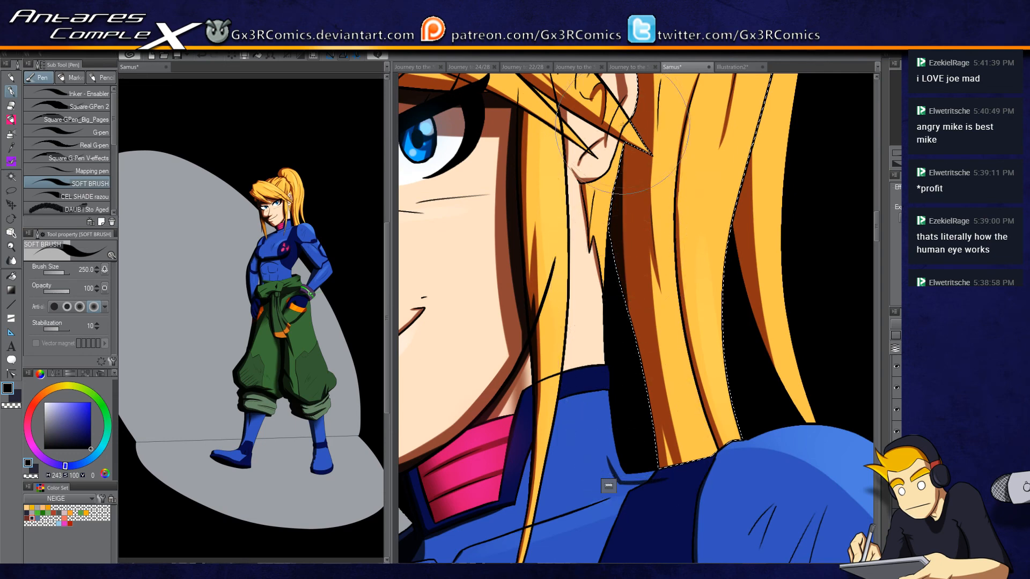
pyautogui.moveTo(619, 287); pyautogui.dragTo(644, 421)
# Step: Set the secondary colour to a dark reddish brown from the colour set and select the face for shading
pyautogui.moveTo(620, 297)
pyautogui.mouseDown()
pyautogui.moveTo(615, 188)
pyautogui.moveTo(566, 306)
pyautogui.moveTo(590, 225)
pyautogui.moveTo(671, 134)
pyautogui.mouseUp()
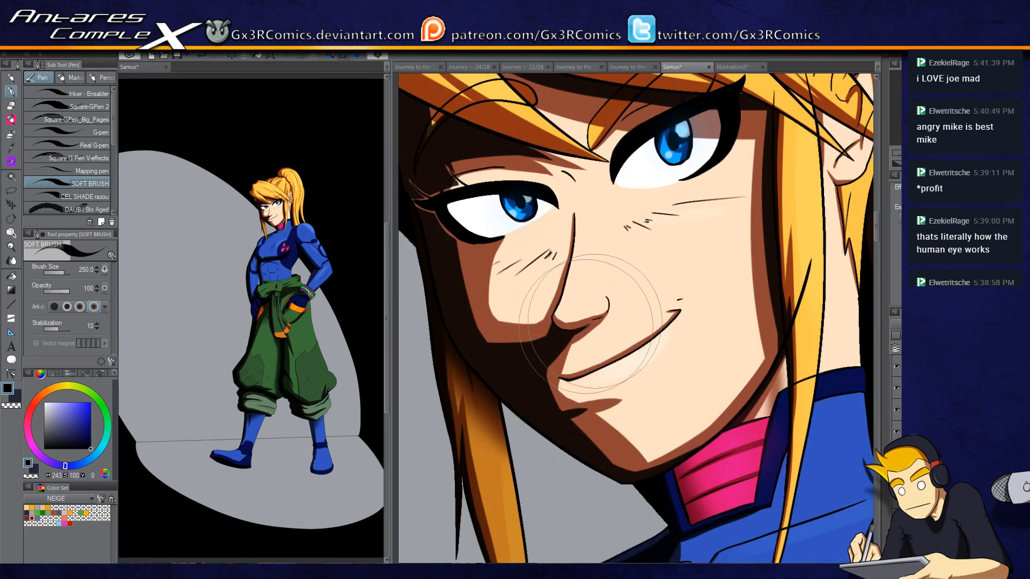
pyautogui.moveTo(560, 330)
pyautogui.mouseDown()
pyautogui.moveTo(602, 310)
pyautogui.moveTo(591, 316)
pyautogui.moveTo(603, 322)
pyautogui.moveTo(587, 330)
pyautogui.moveTo(604, 314)
pyautogui.moveTo(557, 359)
pyautogui.mouseUp()
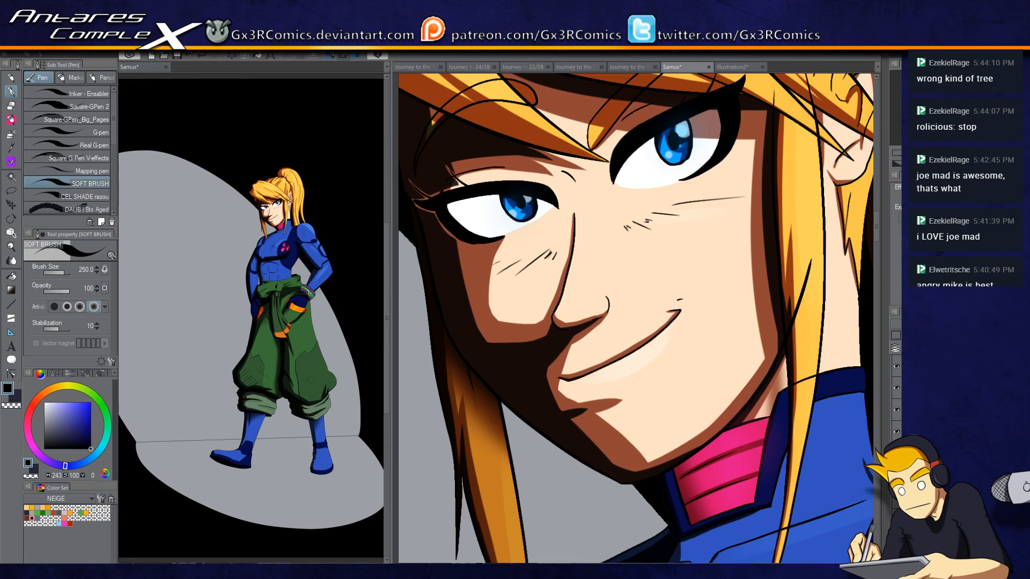
pyautogui.press('x')
pyautogui.click(32, 518)
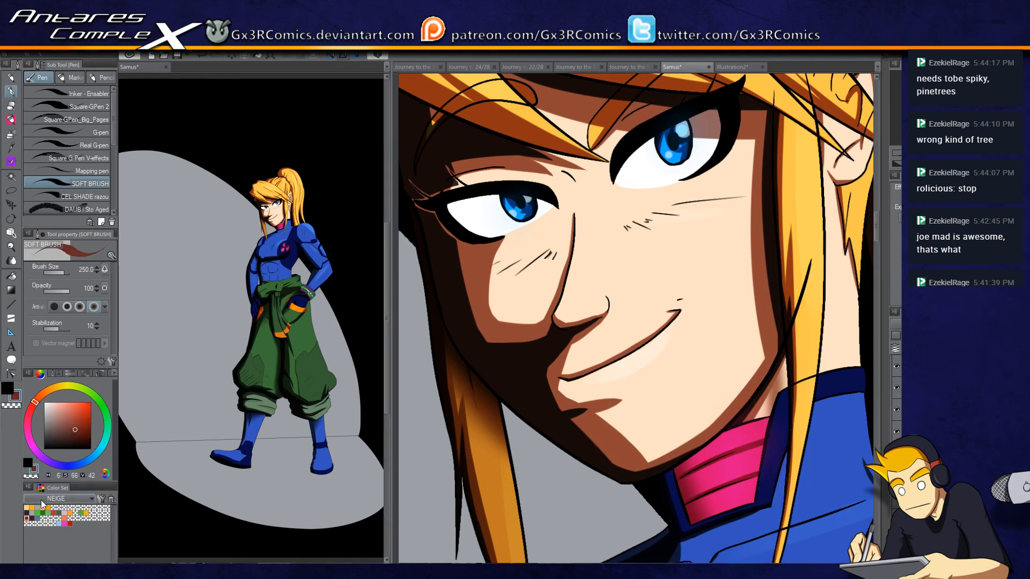
pyautogui.press('w')
pyautogui.click(655, 440)
pyautogui.press('p')
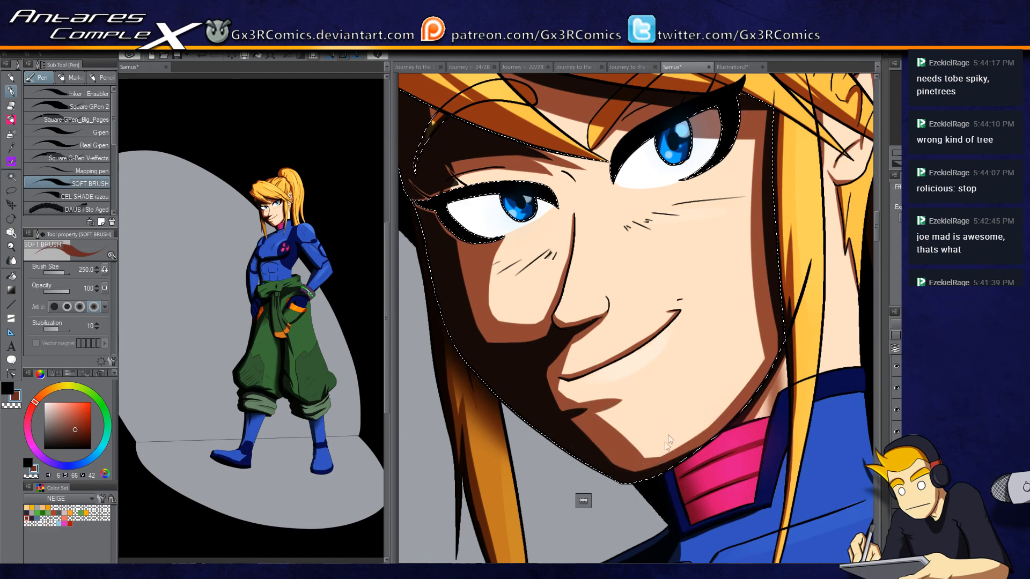
# Step: Switch back to black, select the sash's front hanging end with its orange trim, and brush soft shadow along its edge
pyautogui.hotkey('ctrl', '-')
pyautogui.hotkey('ctrl', '-')
pyautogui.moveTo(714, 469)
pyautogui.mouseDown()
pyautogui.moveTo(619, 365)
pyautogui.moveTo(610, 310)
pyautogui.mouseUp()
pyautogui.moveTo(609, 462)
pyautogui.mouseDown()
pyautogui.moveTo(614, 295)
pyautogui.moveTo(591, 414)
pyautogui.moveTo(642, 381)
pyautogui.moveTo(640, 228)
pyautogui.mouseUp()
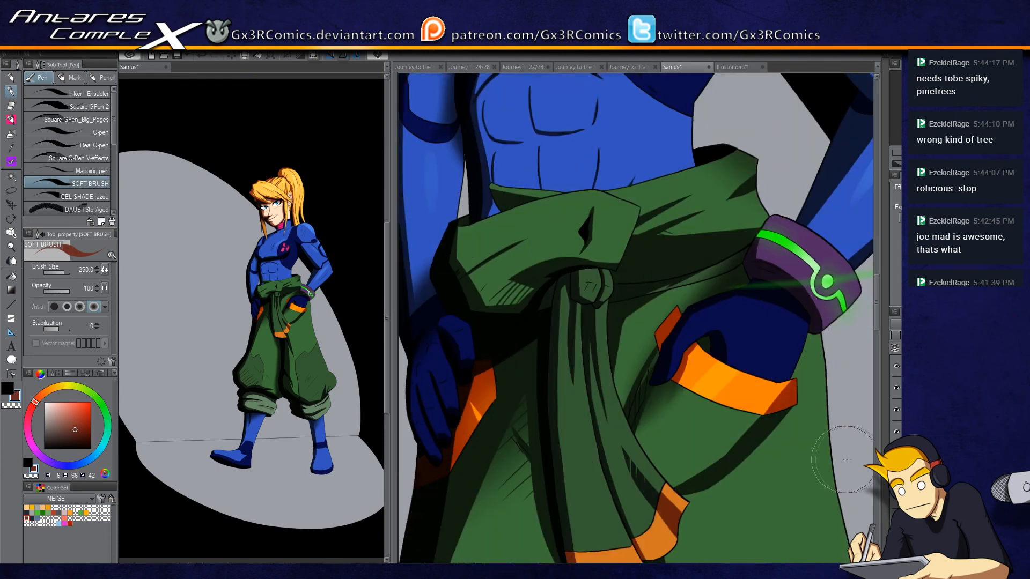
pyautogui.press('x')
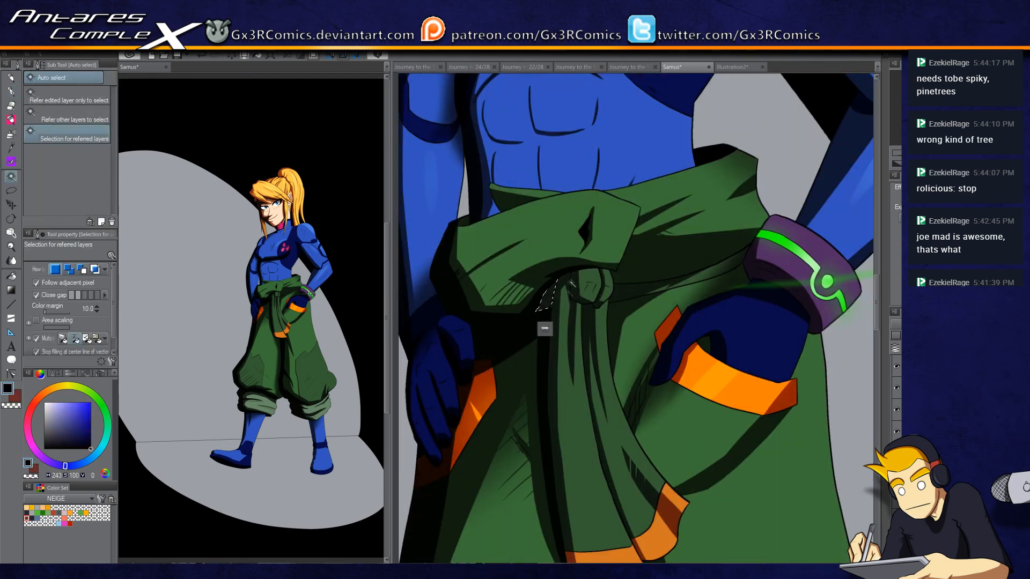
pyautogui.moveTo(560, 276)
pyautogui.mouseDown()
pyautogui.moveTo(564, 549)
pyautogui.moveTo(572, 274)
pyautogui.mouseUp()
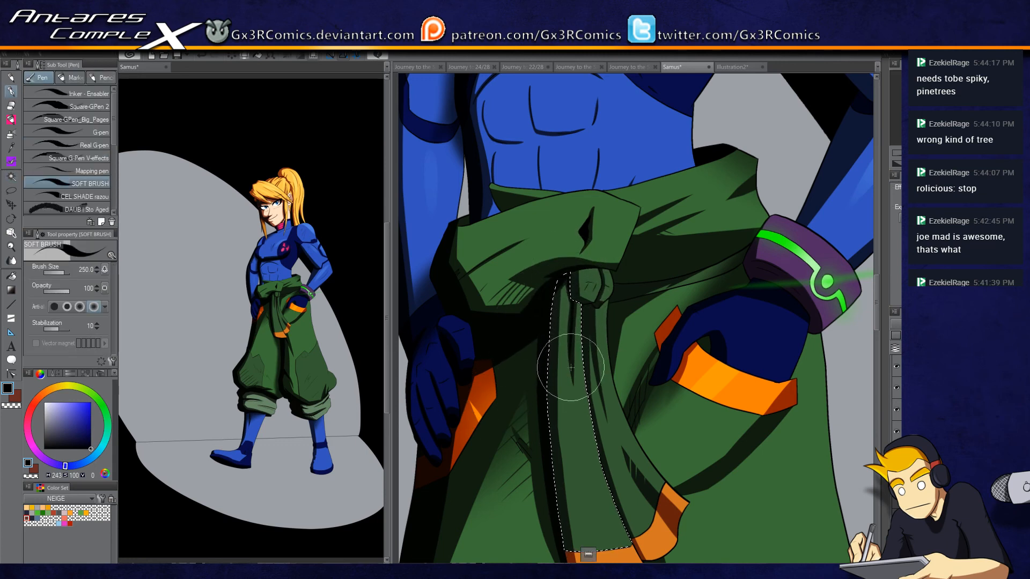
pyautogui.moveTo(556, 428); pyautogui.dragTo(540, 305)
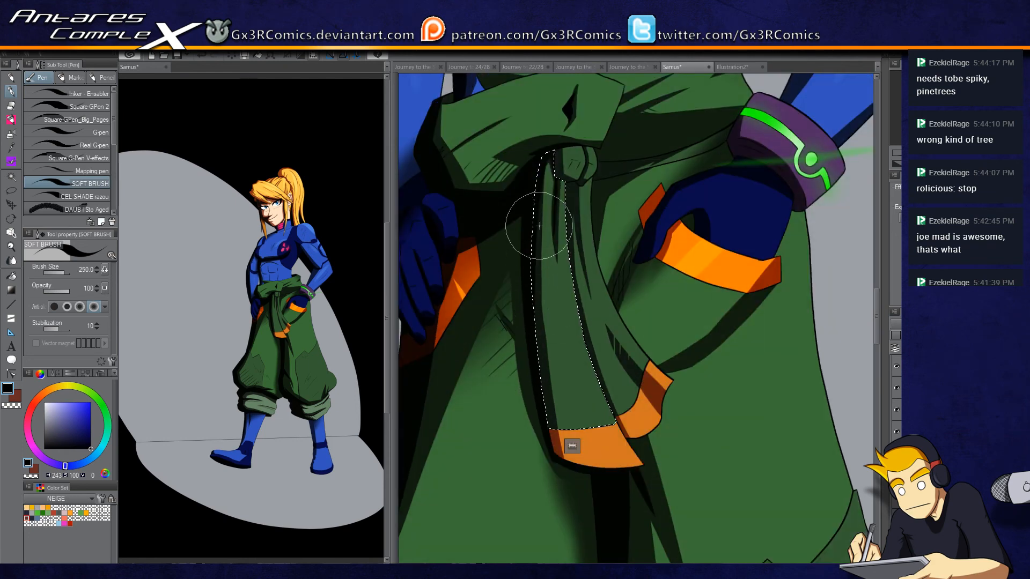
pyautogui.click(559, 441)
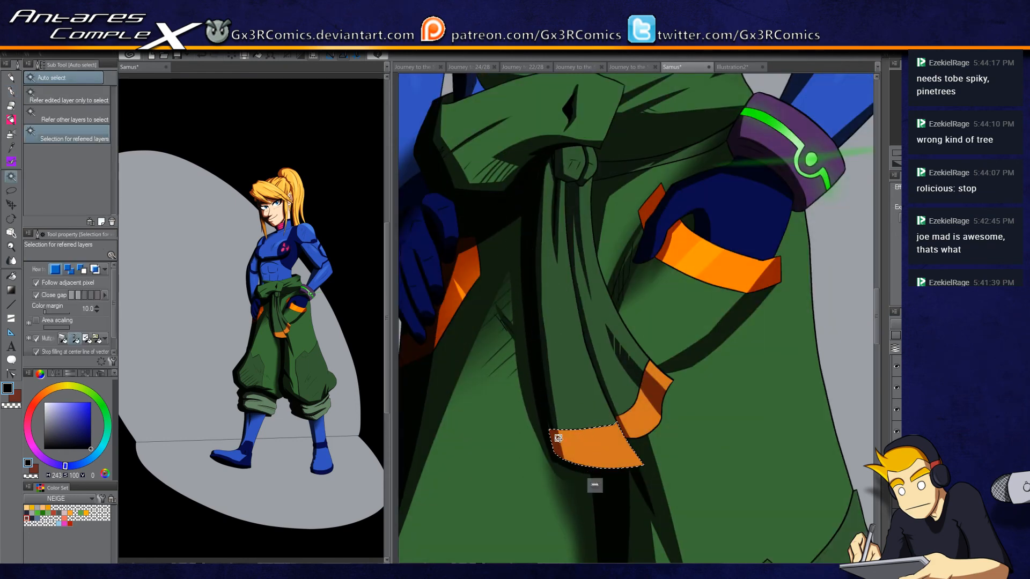
pyautogui.hotkey('ctrl', 'z')
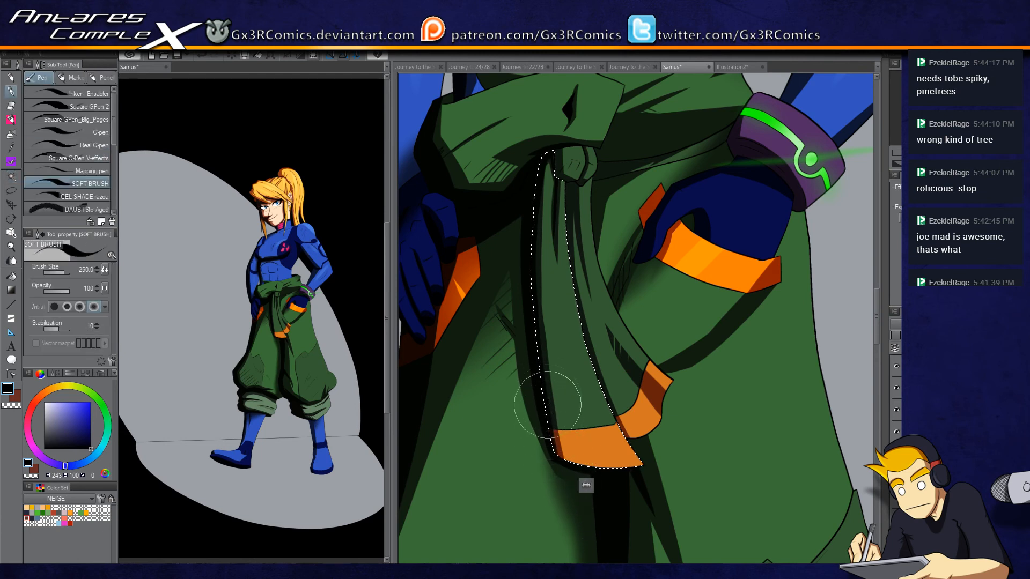
# Step: Select the sash's rear hanging end together with its orange trim and brush soft black shadow on it
pyautogui.press('w')
pyautogui.click(647, 382)
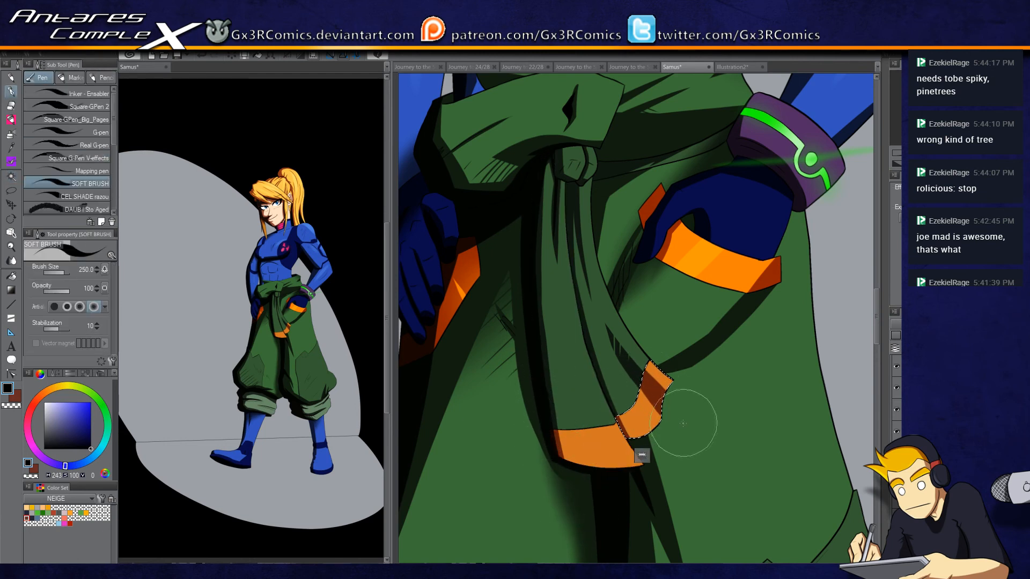
pyautogui.press('p')
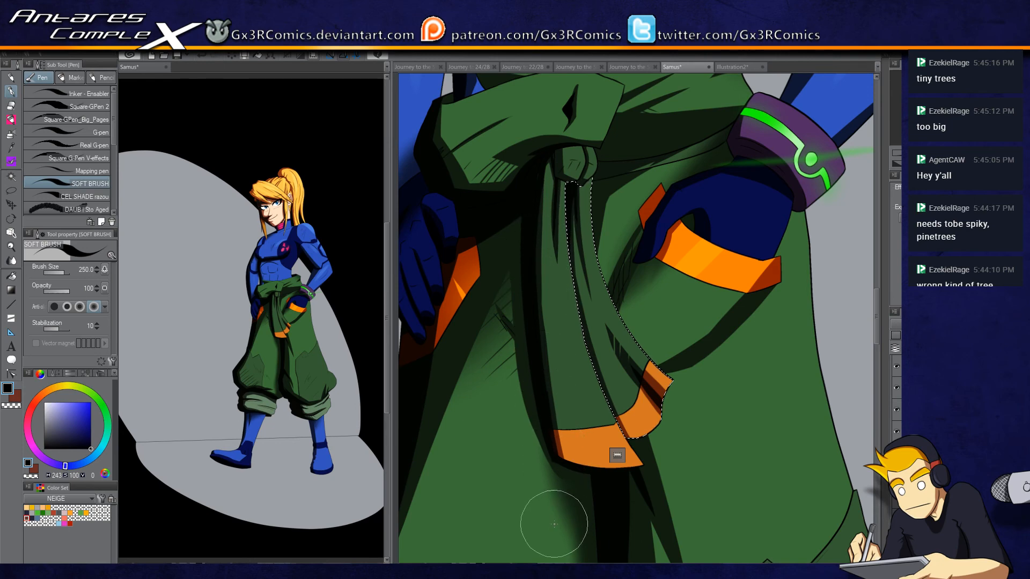
# Step: Select the small triangular fold of the waist wrap against the abdomen and brush soft black into its lower corner
pyautogui.moveTo(542, 173); pyautogui.dragTo(552, 342)
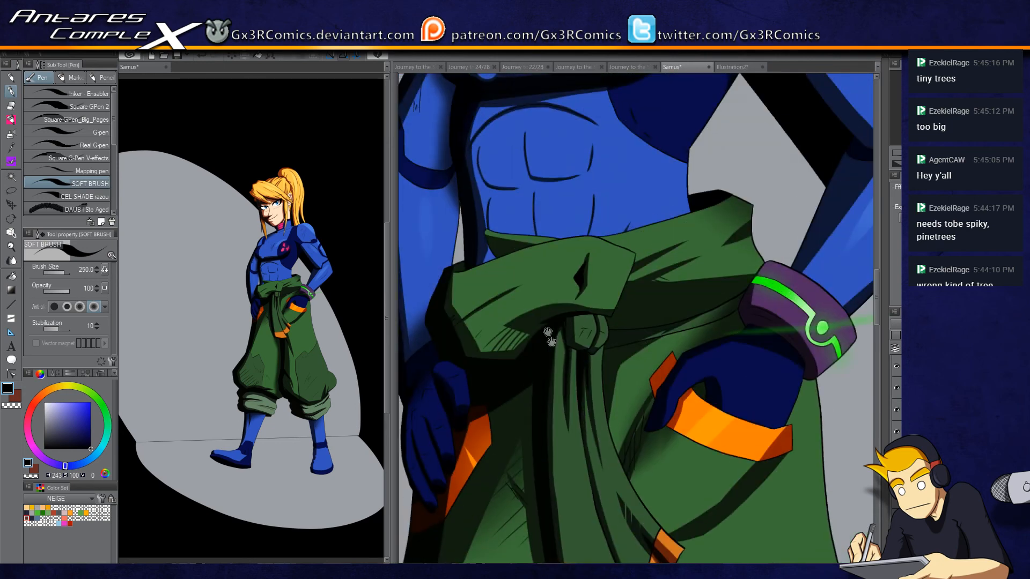
pyautogui.moveTo(504, 251); pyautogui.dragTo(516, 277)
pyautogui.press('w')
pyautogui.click(520, 274)
pyautogui.press('p')
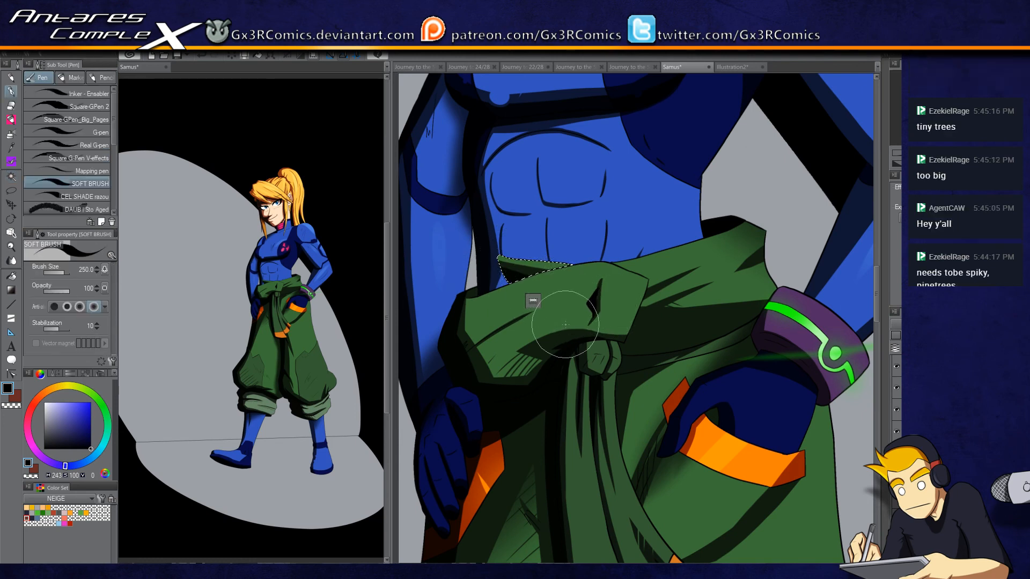
pyautogui.moveTo(514, 286)
pyautogui.mouseDown()
pyautogui.moveTo(508, 241)
pyautogui.moveTo(522, 236)
pyautogui.moveTo(510, 270)
pyautogui.mouseUp()
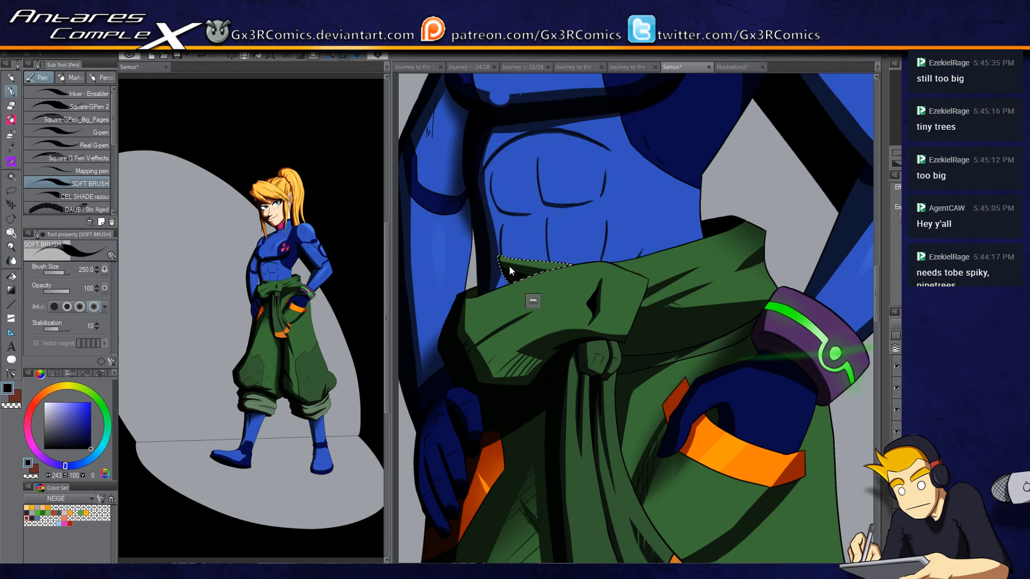
pyautogui.scroll(2, 511, 271)
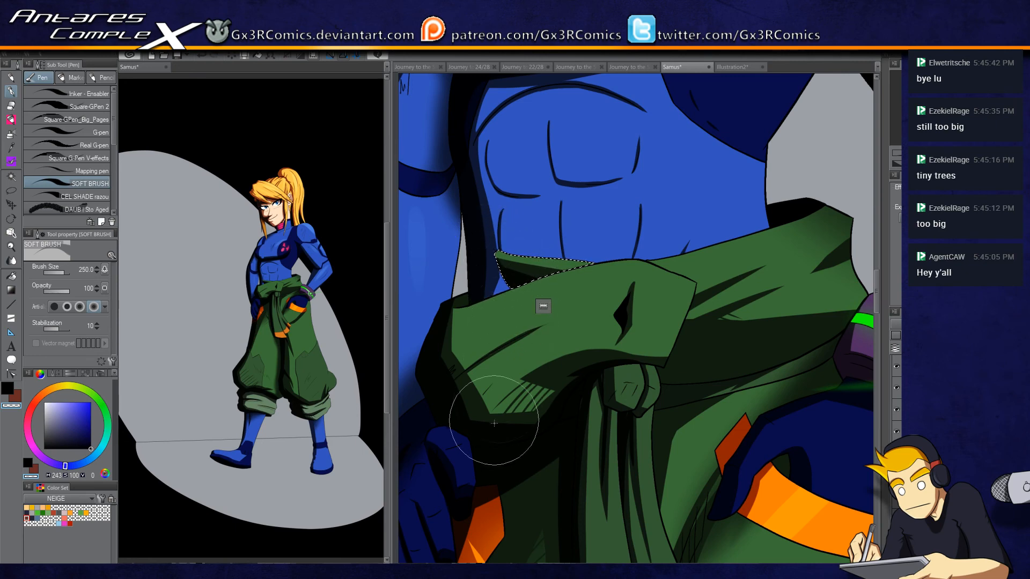
# Step: Select the rear part of the waist wrap behind the knot flap and brush soft black shadow along its lower edge
pyautogui.moveTo(642, 340); pyautogui.dragTo(596, 292)
pyautogui.press('w')
pyautogui.click(678, 312)
pyautogui.press('p')
pyautogui.press('c')
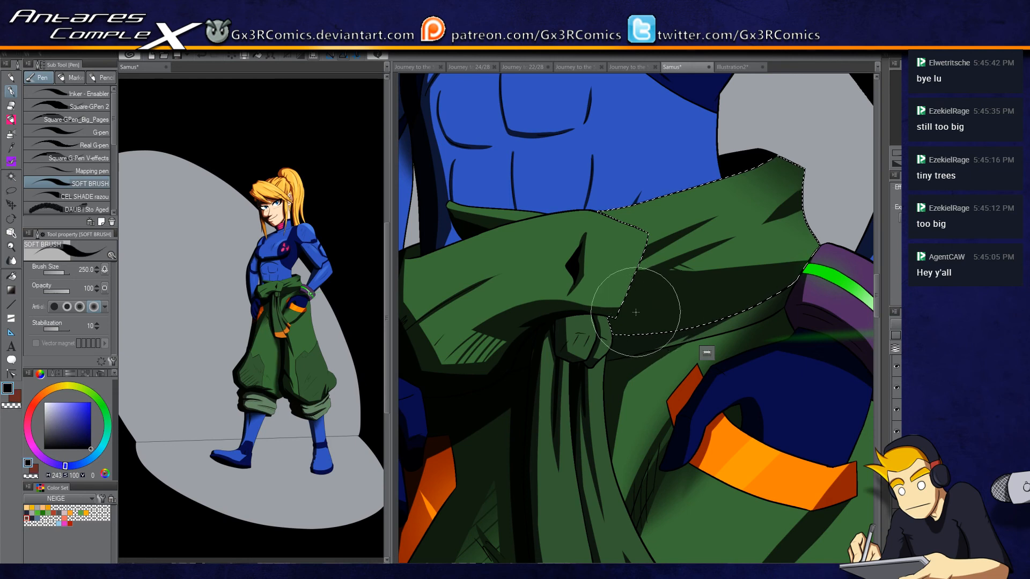
pyautogui.moveTo(602, 356); pyautogui.dragTo(771, 345)
pyautogui.moveTo(574, 295)
pyautogui.mouseDown()
pyautogui.moveTo(798, 313)
pyautogui.moveTo(807, 303)
pyautogui.moveTo(660, 300)
pyautogui.moveTo(581, 322)
pyautogui.moveTo(812, 296)
pyautogui.moveTo(599, 292)
pyautogui.moveTo(640, 332)
pyautogui.mouseUp()
pyautogui.moveTo(670, 269)
pyautogui.mouseDown()
pyautogui.moveTo(578, 298)
pyautogui.moveTo(672, 274)
pyautogui.mouseUp()
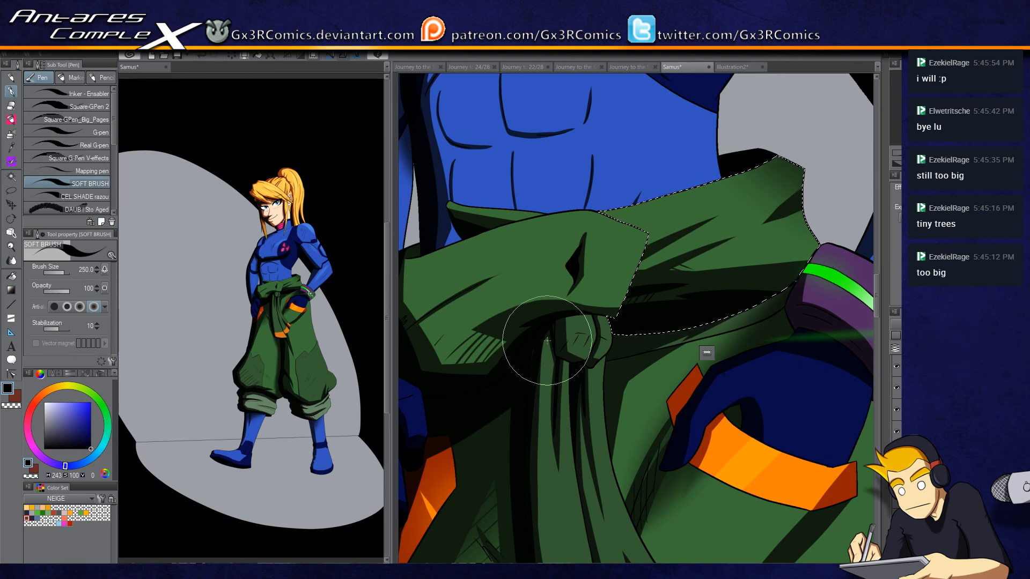
# Step: Select the sash's front hanging strip and brush soft black shadow onto its upper end beside the knot
pyautogui.click(540, 327)
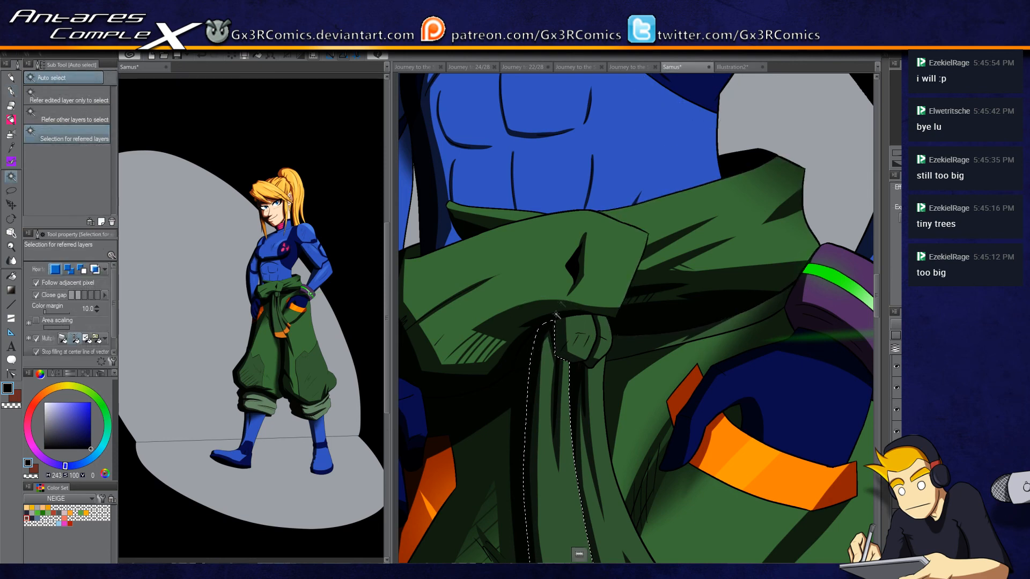
pyautogui.hotkey('ctrl', 'd')
pyautogui.click(556, 333)
pyautogui.press('c')
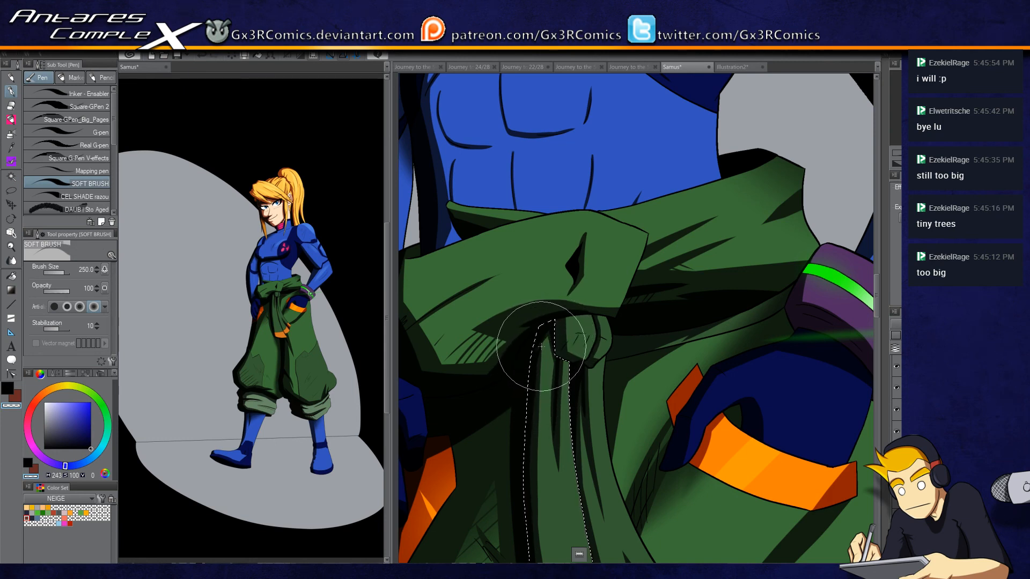
pyautogui.press('c')
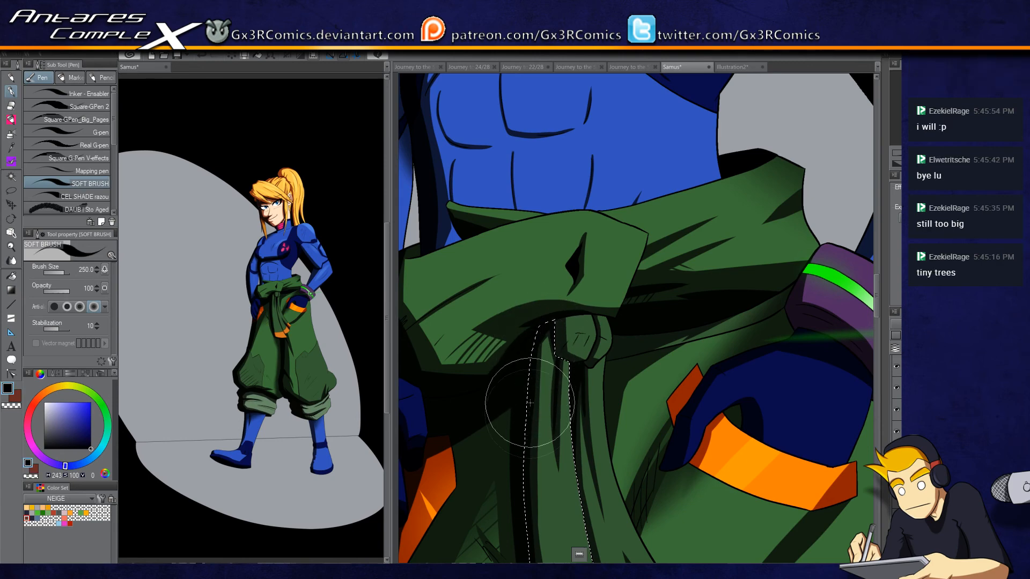
# Step: Select the sash's rear hanging strip and brush soft black shadow directly beneath the knot
pyautogui.press('w')
pyautogui.click(582, 376)
pyautogui.press('p')
pyautogui.moveTo(584, 354); pyautogui.dragTo(571, 274)
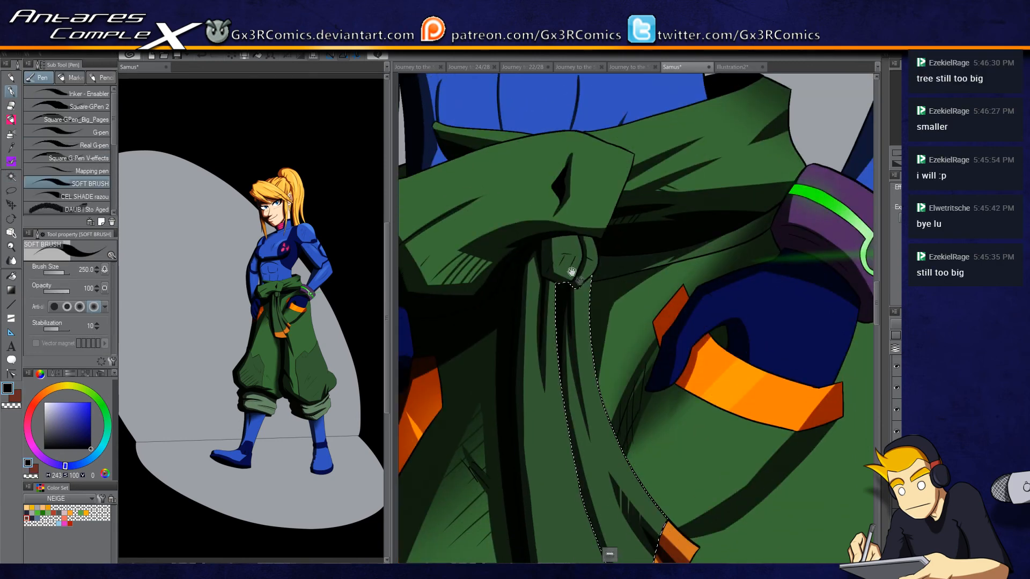
# Step: Select the narrow waistband fold beneath the wrap and the trouser area around the pocket, brushing soft black shadow under the wrap
pyautogui.press('w')
pyautogui.click(618, 271)
pyautogui.press('p')
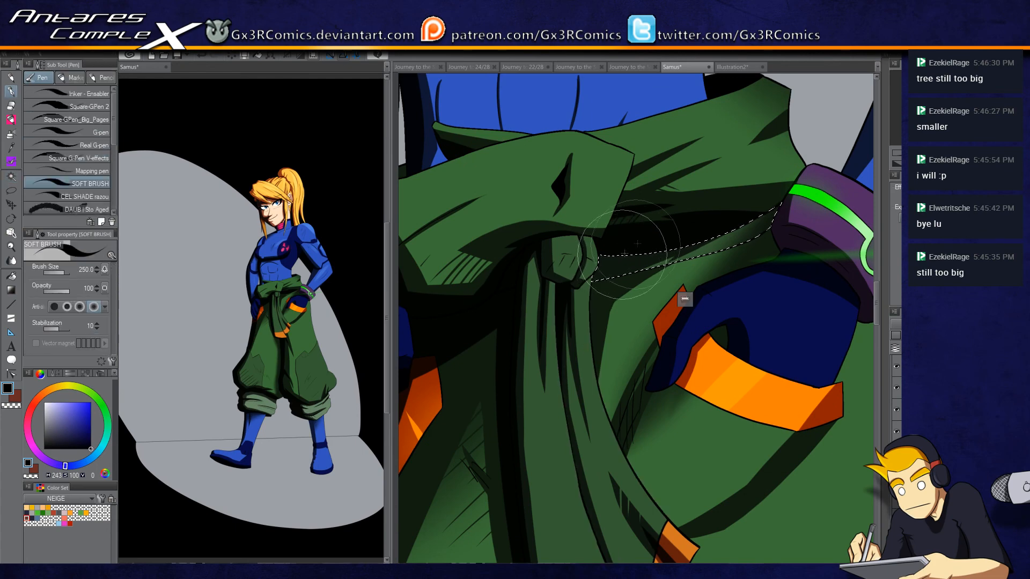
pyautogui.press('w')
pyautogui.click(604, 301)
pyautogui.press('p')
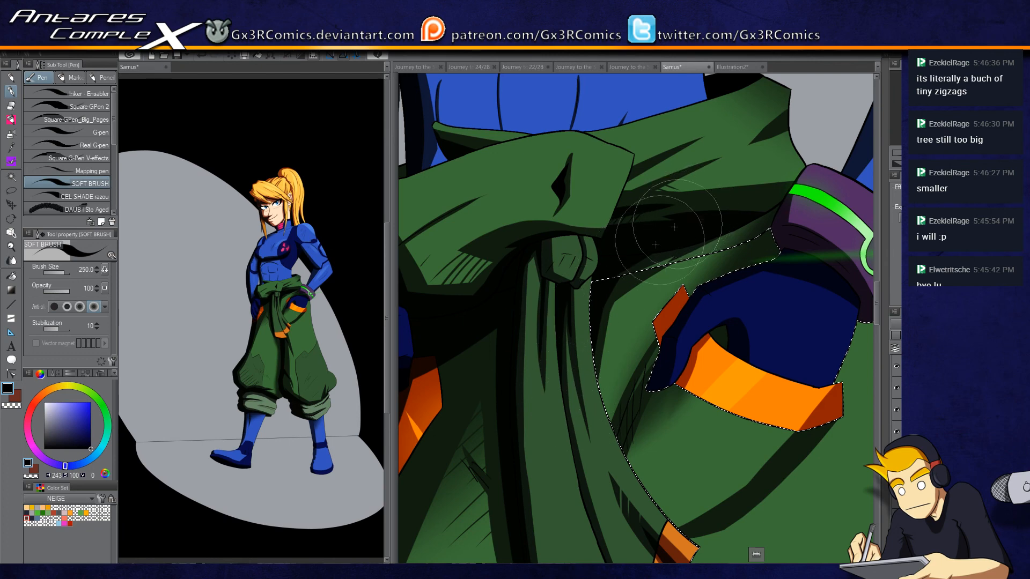
pyautogui.press('w')
pyautogui.click(644, 257)
pyautogui.press('p')
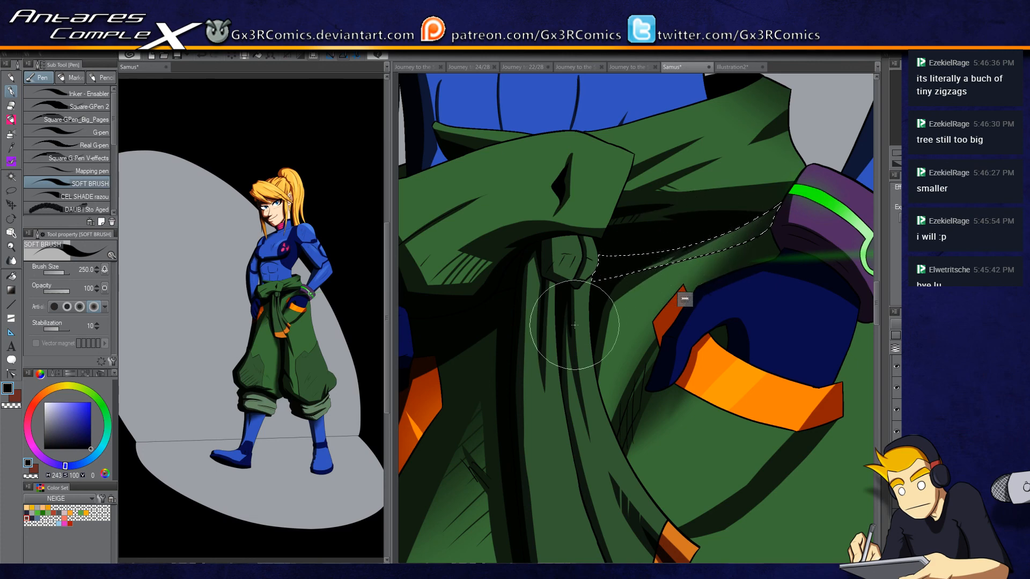
# Step: Select the back of the hand in the pocket and brush soft black shadow where it meets the bracelet
pyautogui.press('w')
pyautogui.click(703, 268)
pyautogui.press('p')
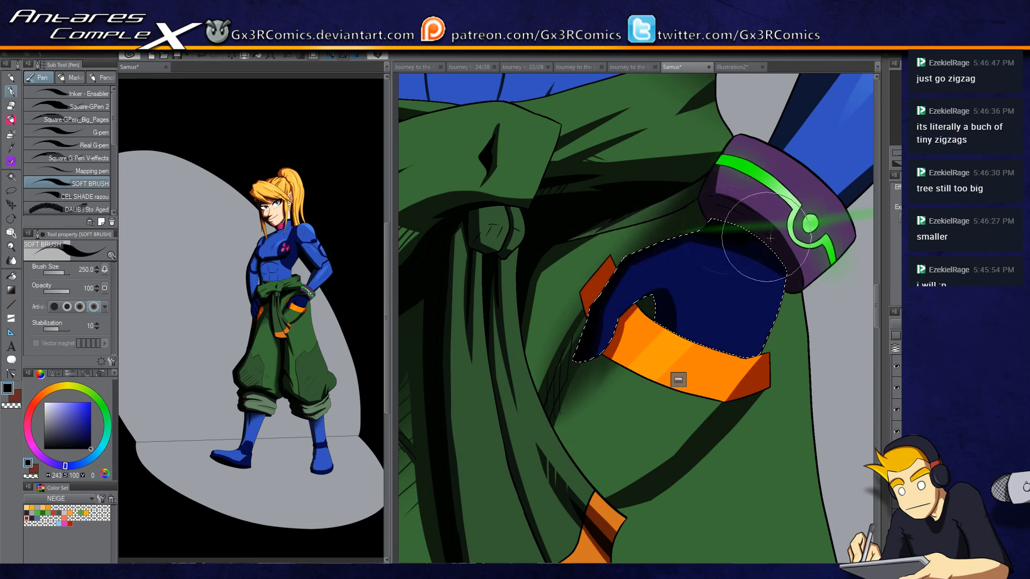
# Step: Select the bracelet's lower purple section below the green stripe and brush soft black shadow along its underside
pyautogui.press('w')
pyautogui.click(728, 218)
pyautogui.press('p')
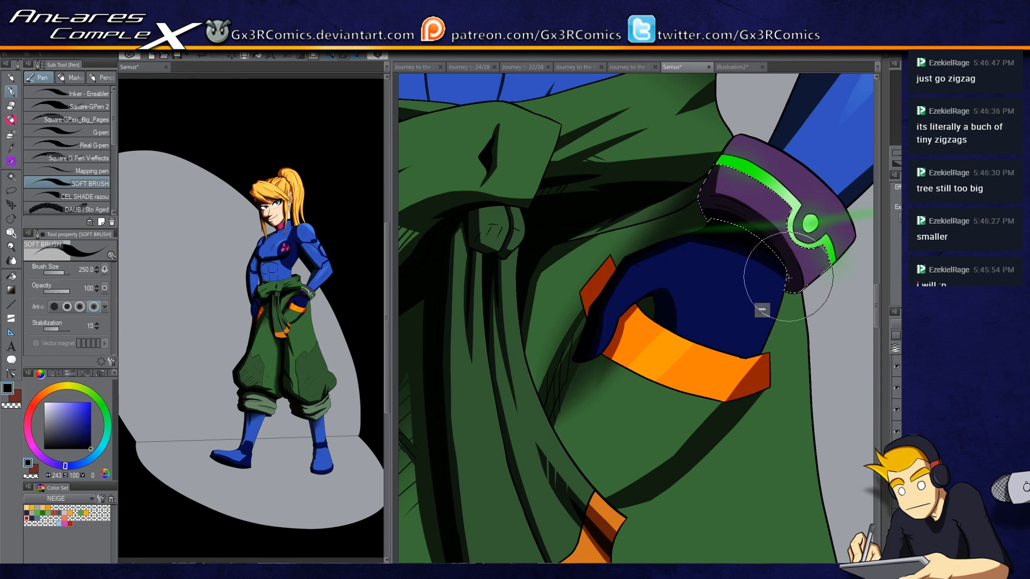
pyautogui.moveTo(706, 191)
pyautogui.mouseDown()
pyautogui.moveTo(697, 172)
pyautogui.moveTo(713, 207)
pyautogui.moveTo(766, 202)
pyautogui.moveTo(639, 324)
pyautogui.mouseUp()
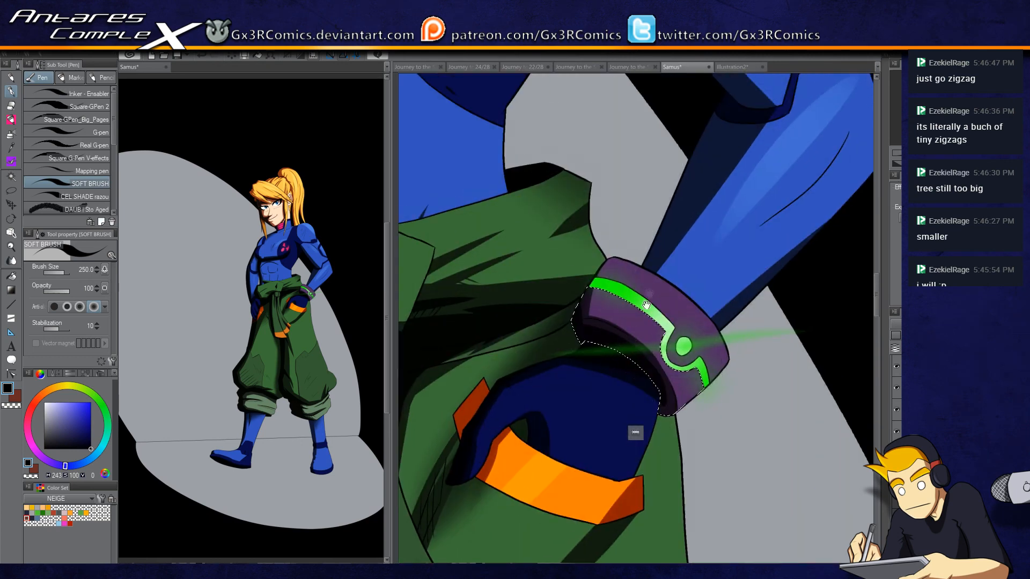
pyautogui.press('c')
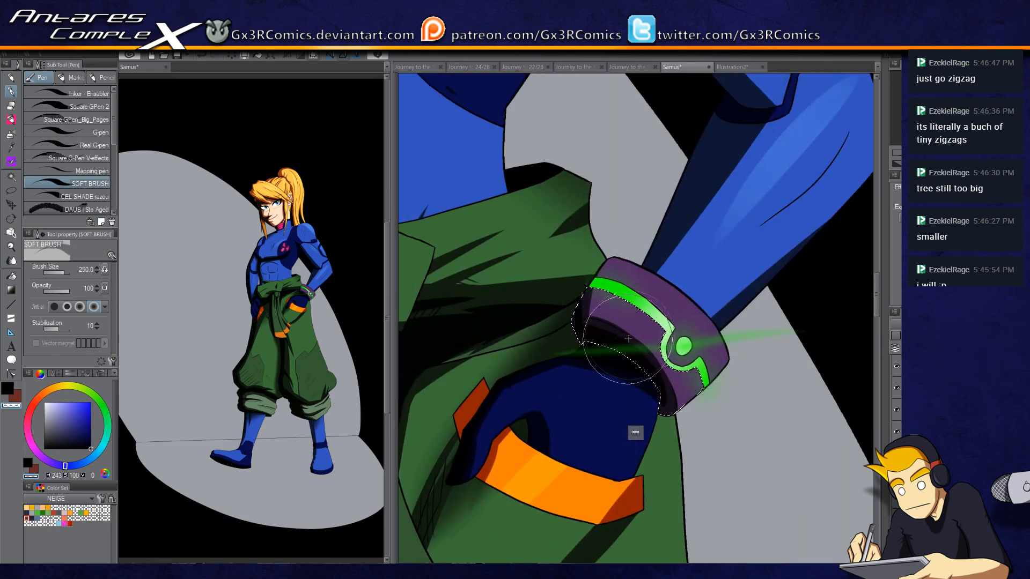
# Step: Select the rear part of the waist wrap again and brush soft black shadow at its outer end near the bracelet
pyautogui.moveTo(607, 343); pyautogui.dragTo(682, 397)
pyautogui.press('w')
pyautogui.click(602, 345)
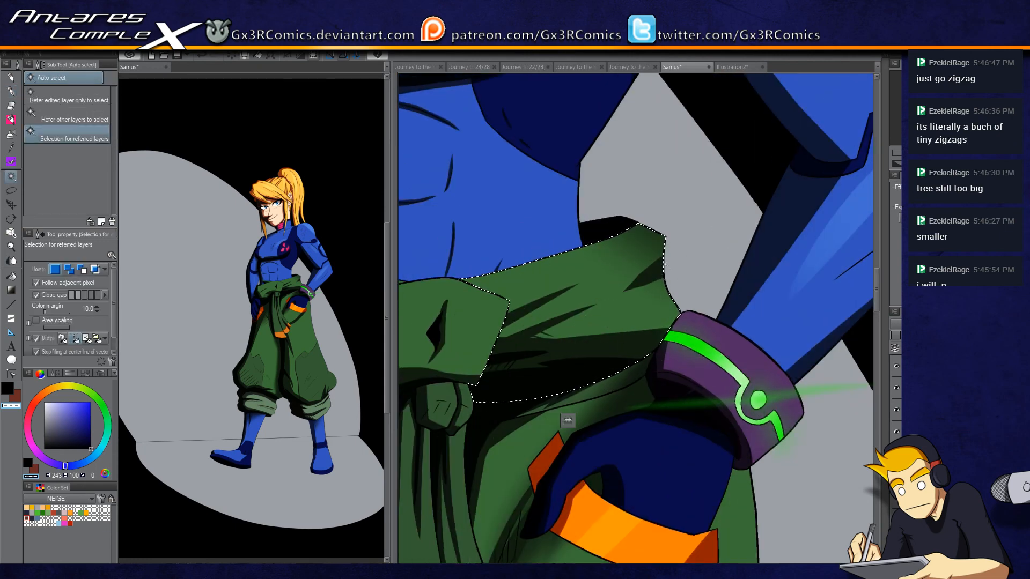
pyautogui.press('p')
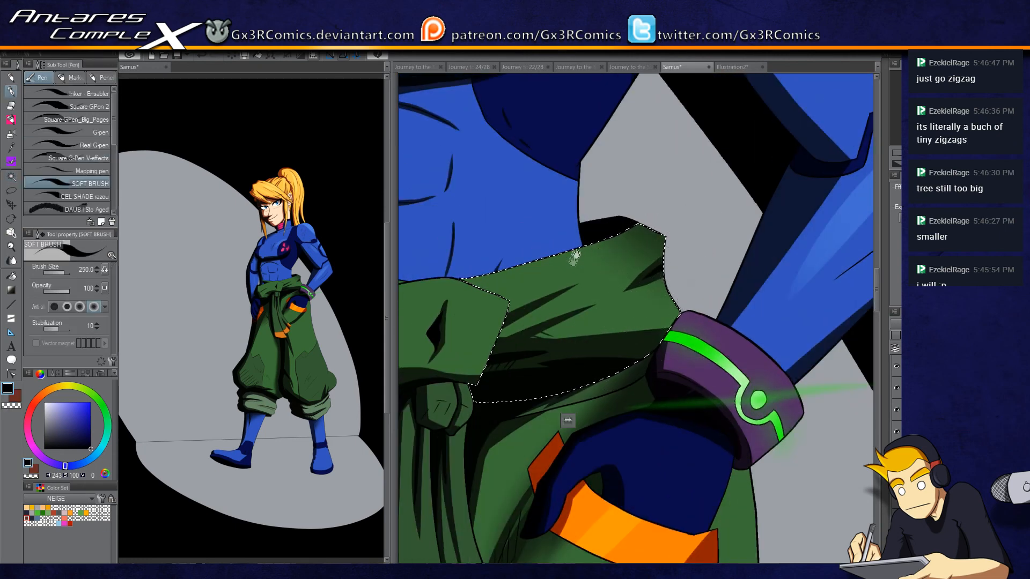
pyautogui.moveTo(585, 251); pyautogui.dragTo(627, 267)
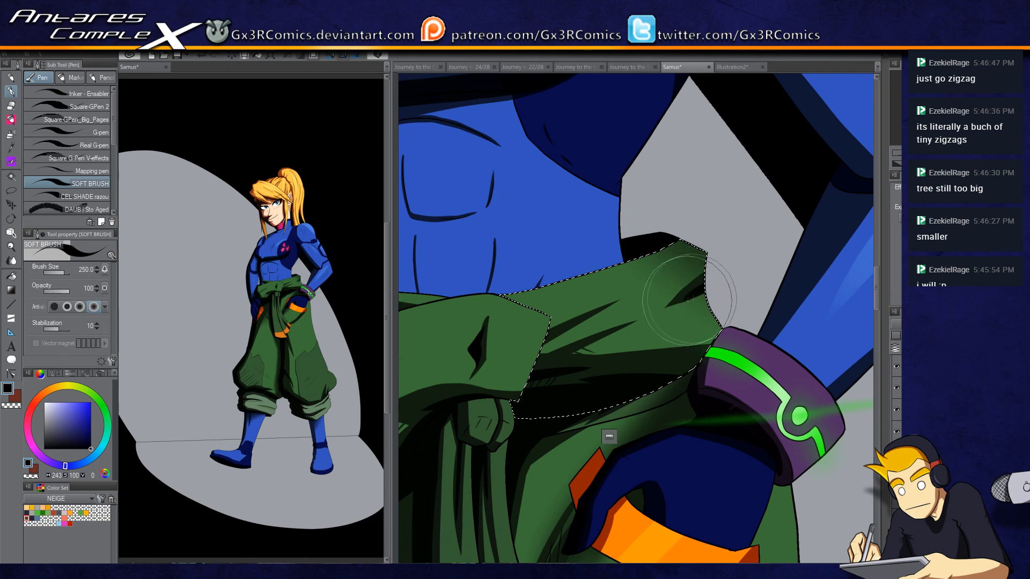
# Step: Select the shaded side of the torso together with the upper arm and brush soft black shadow around the armpit
pyautogui.moveTo(682, 108); pyautogui.dragTo(671, 338)
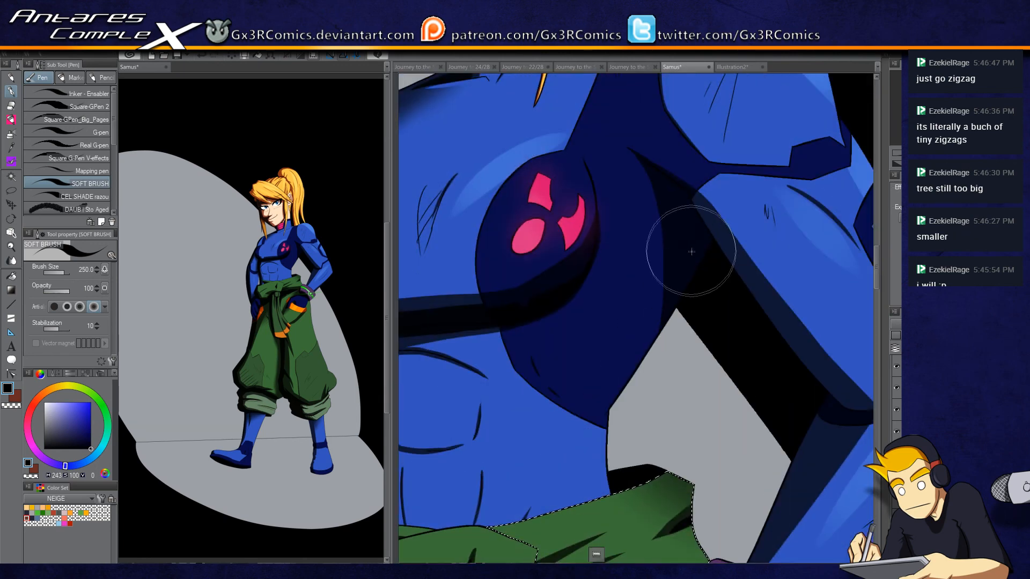
pyautogui.press('w')
pyautogui.click(691, 250)
pyautogui.press('o')
pyautogui.press('w')
pyautogui.keyDown('shift'); pyautogui.click(697, 207); pyautogui.keyUp('shift')
pyautogui.press('p')
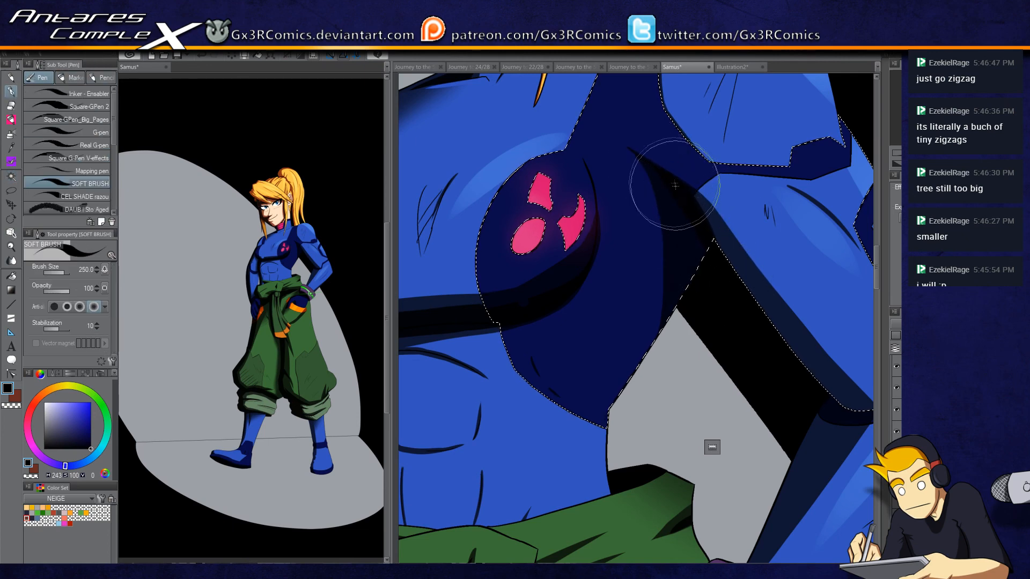
pyautogui.press('c')
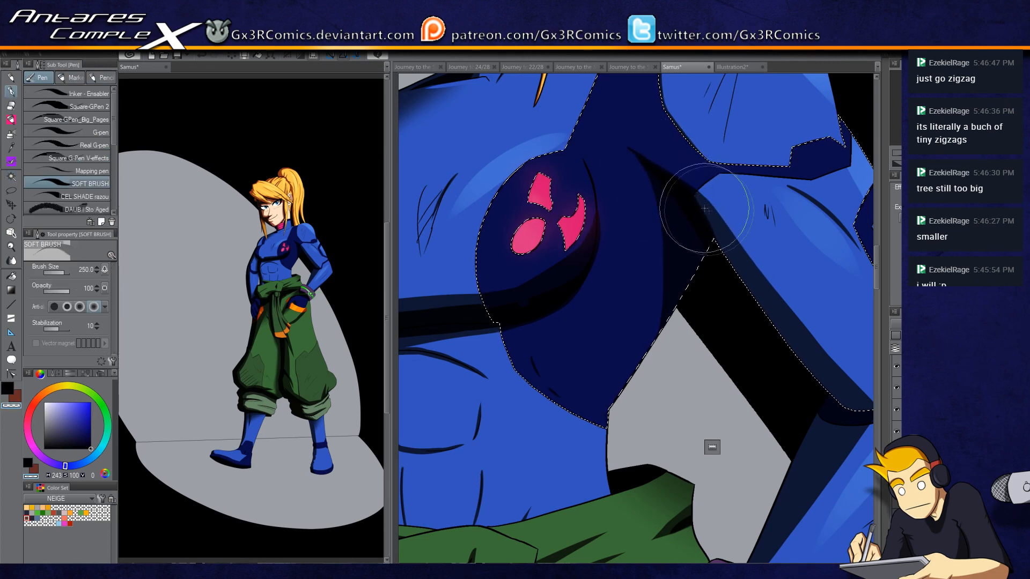
pyautogui.press('c')
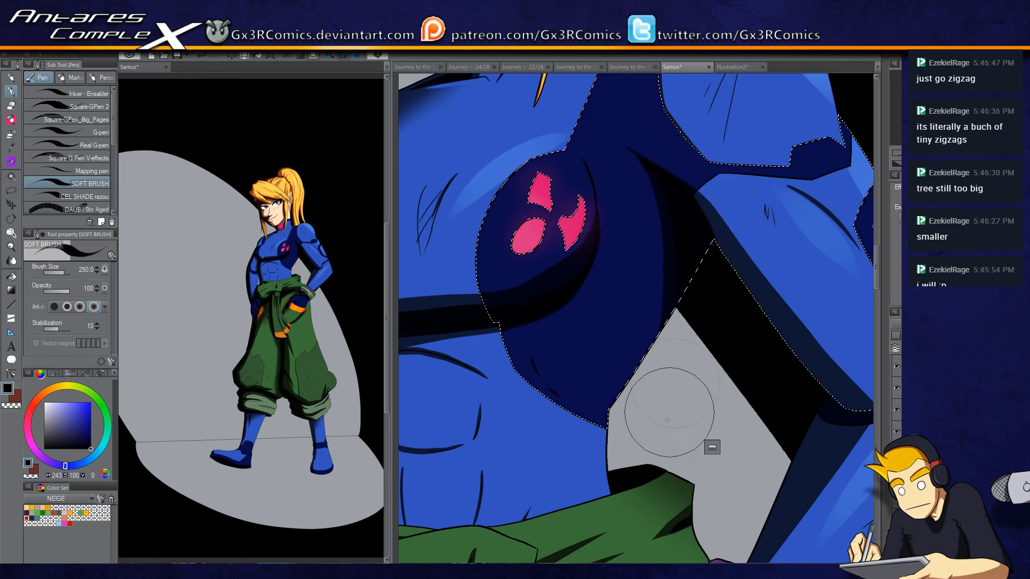
# Step: Select the elbow band and forearm and brush soft black shadow on the inner forearm just below the elbow
pyautogui.moveTo(645, 391); pyautogui.dragTo(511, 332)
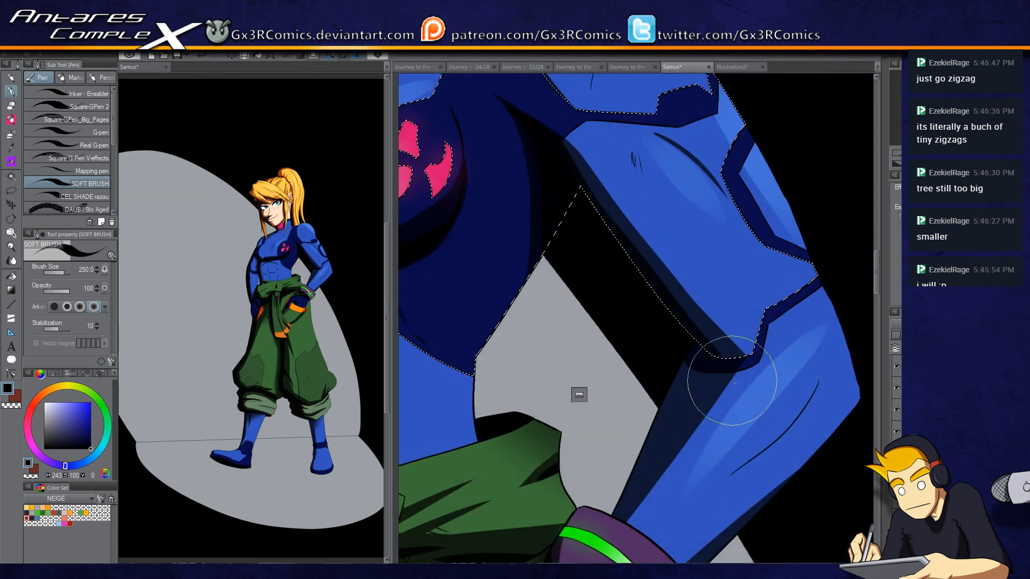
pyautogui.press('w')
pyautogui.click(697, 366)
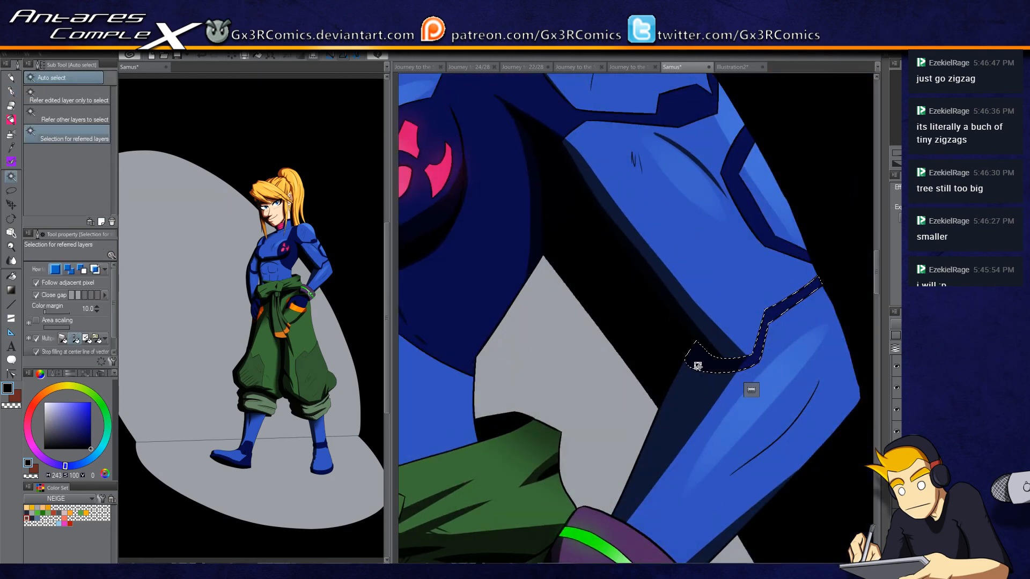
pyautogui.moveTo(697, 366); pyautogui.dragTo(728, 218)
pyautogui.press('b')
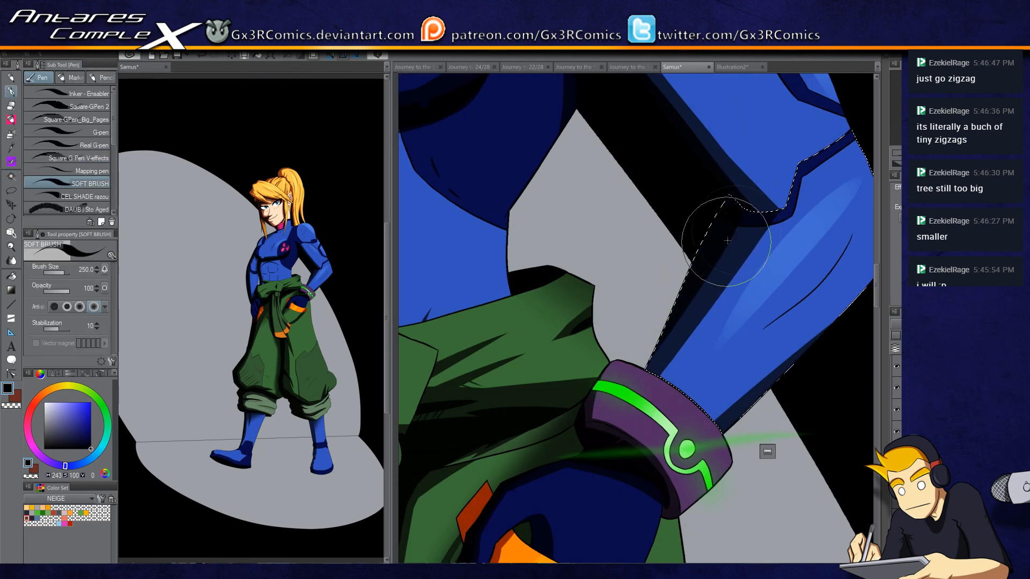
pyautogui.moveTo(705, 276)
pyautogui.mouseDown()
pyautogui.moveTo(625, 379)
pyautogui.moveTo(662, 478)
pyautogui.moveTo(621, 363)
pyautogui.moveTo(565, 276)
pyautogui.moveTo(623, 308)
pyautogui.moveTo(636, 388)
pyautogui.mouseUp()
# Step: Select the exposed upper part of the ear for soft brush shading
pyautogui.moveTo(609, 283); pyautogui.dragTo(623, 382)
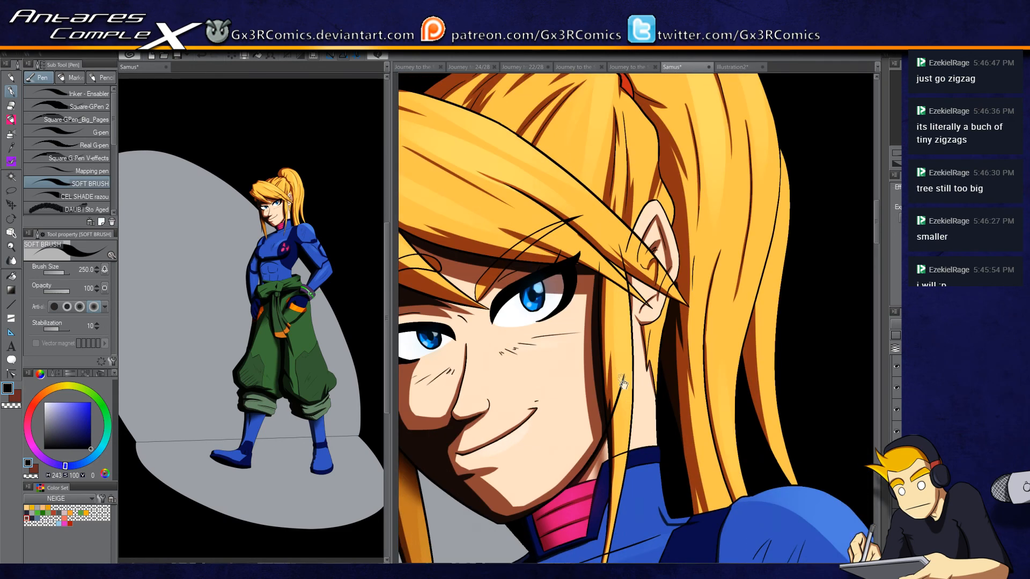
pyautogui.press('w')
pyautogui.scroll(1, 664, 235)
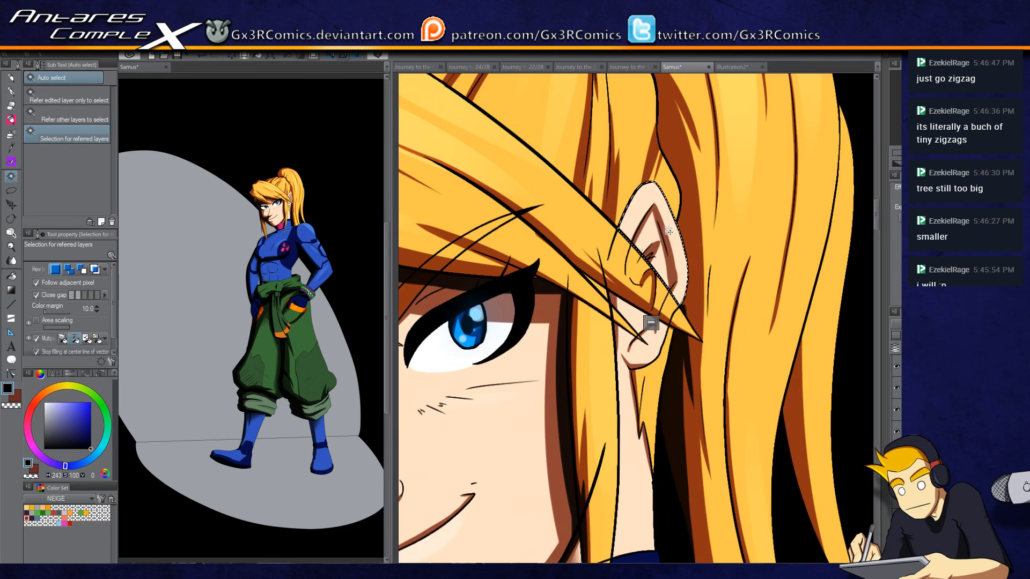
pyautogui.press('p')
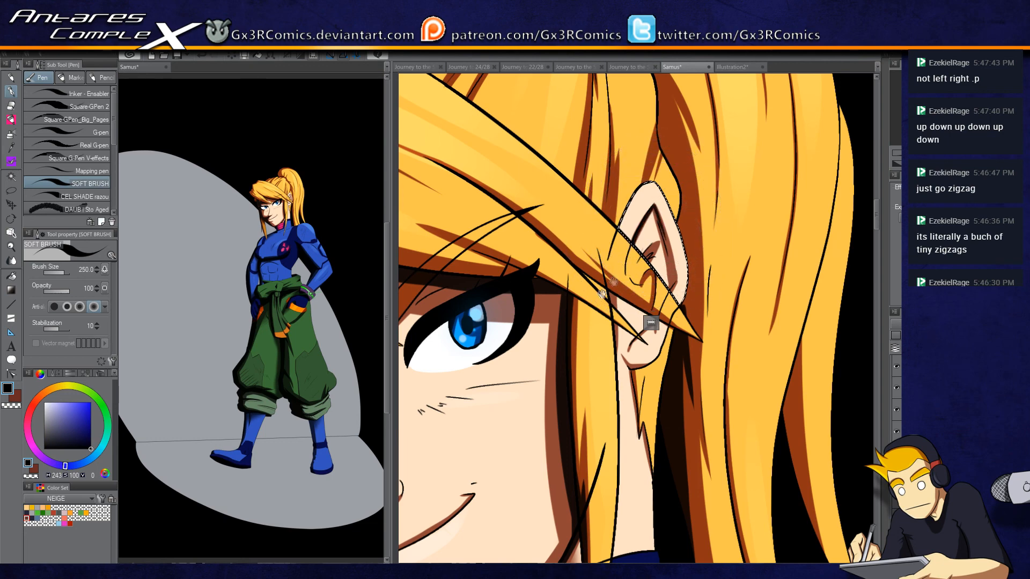
# Step: Select the face, shade the outer corner of the eye nearest the ear in dark reddish brown, and soften it with the transparent Soft airbrush
pyautogui.moveTo(557, 371); pyautogui.dragTo(686, 318)
pyautogui.scroll(-3, 686, 317)
pyautogui.scroll(3, 674, 272)
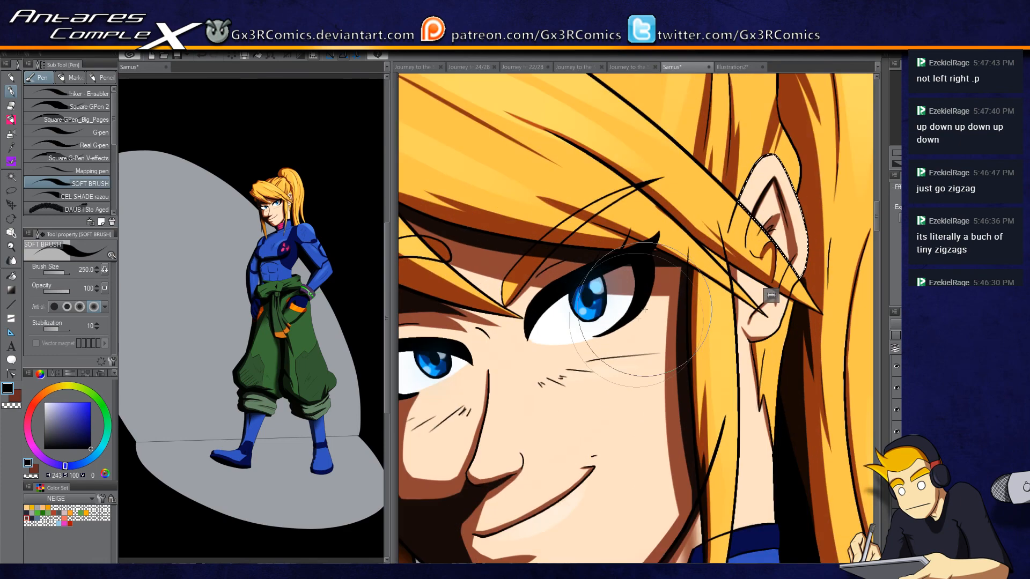
pyautogui.press('w')
pyautogui.click(677, 274)
pyautogui.press('p')
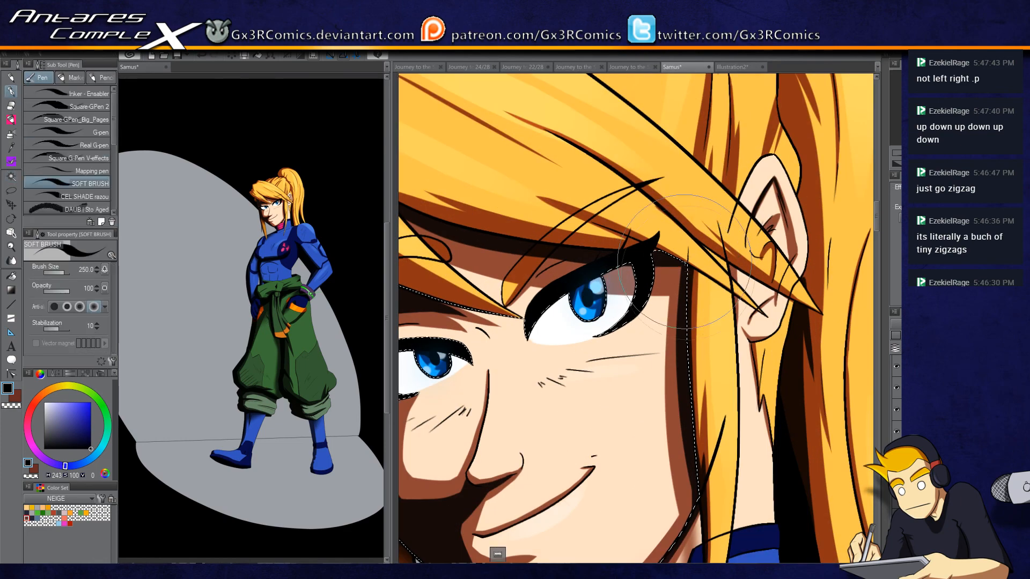
pyautogui.moveTo(686, 293)
pyautogui.mouseDown()
pyautogui.moveTo(706, 345)
pyautogui.moveTo(657, 263)
pyautogui.mouseUp()
pyautogui.hotkey('ctrl', 'z')
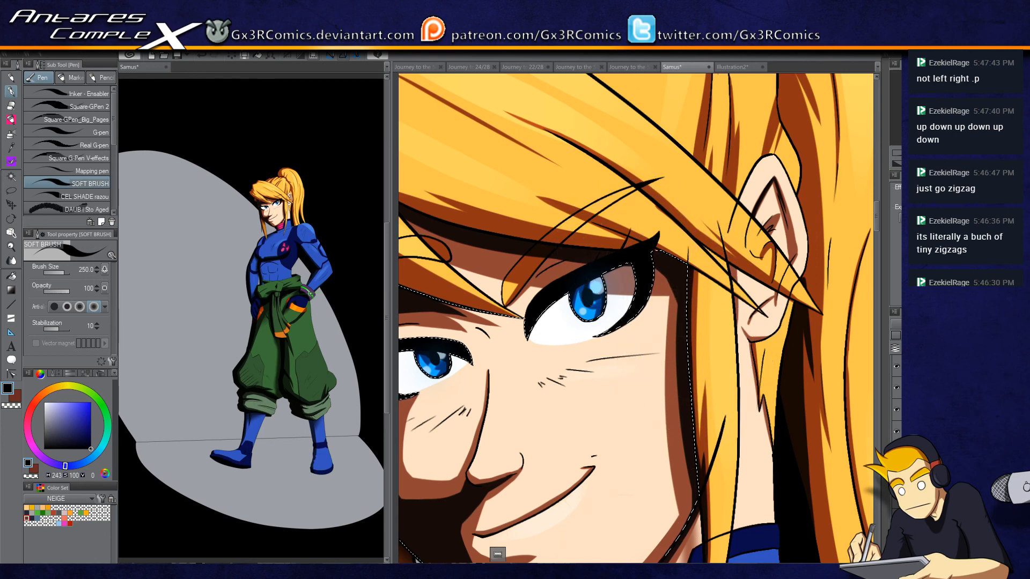
pyautogui.press('x')
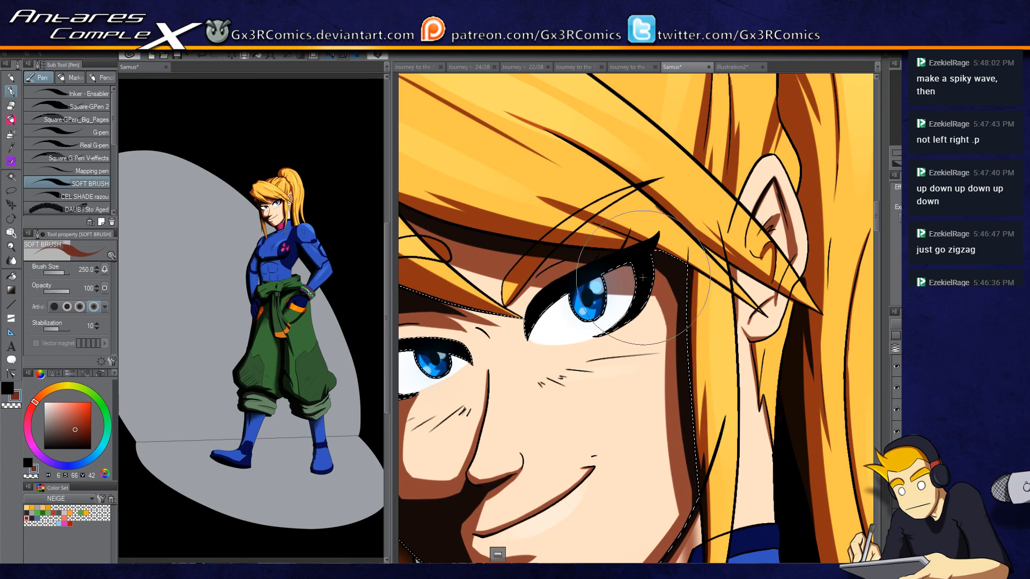
pyautogui.press('b')
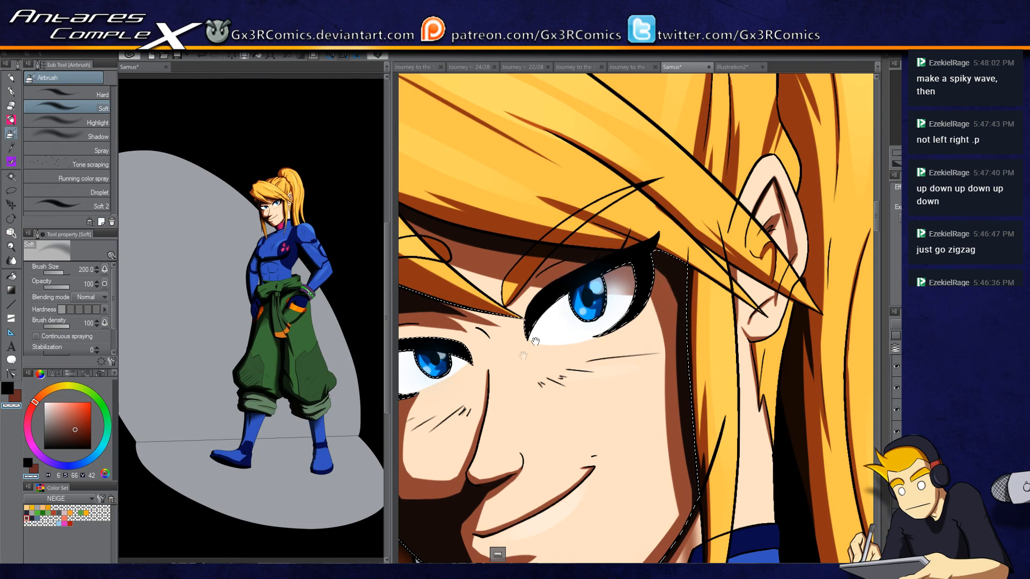
# Step: Shade the outer corner of the other eye's white in dark reddish brown and soften it with the transparent Soft airbrush
pyautogui.moveTo(476, 401); pyautogui.dragTo(600, 352)
pyautogui.press('p')
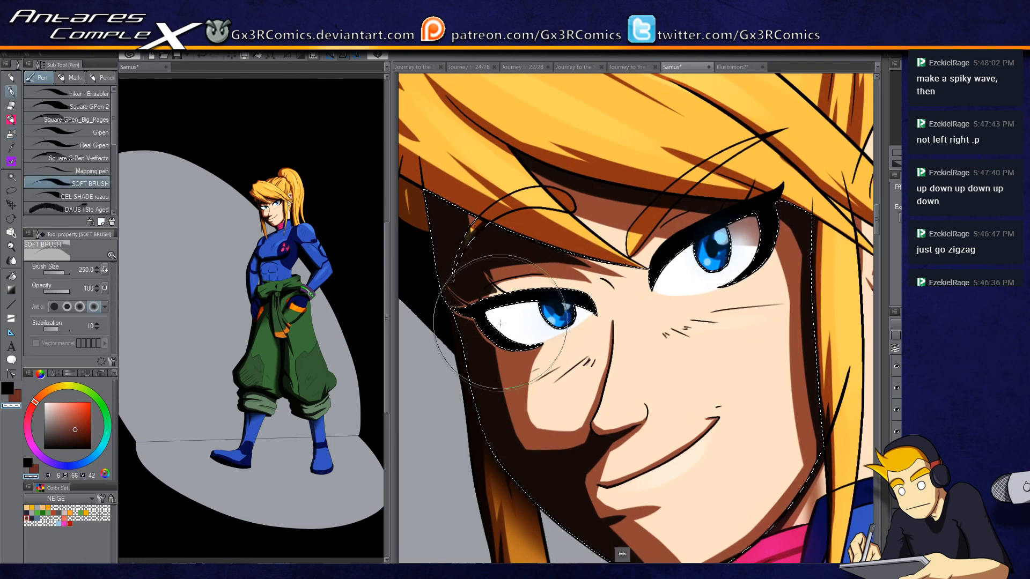
pyautogui.press('x')
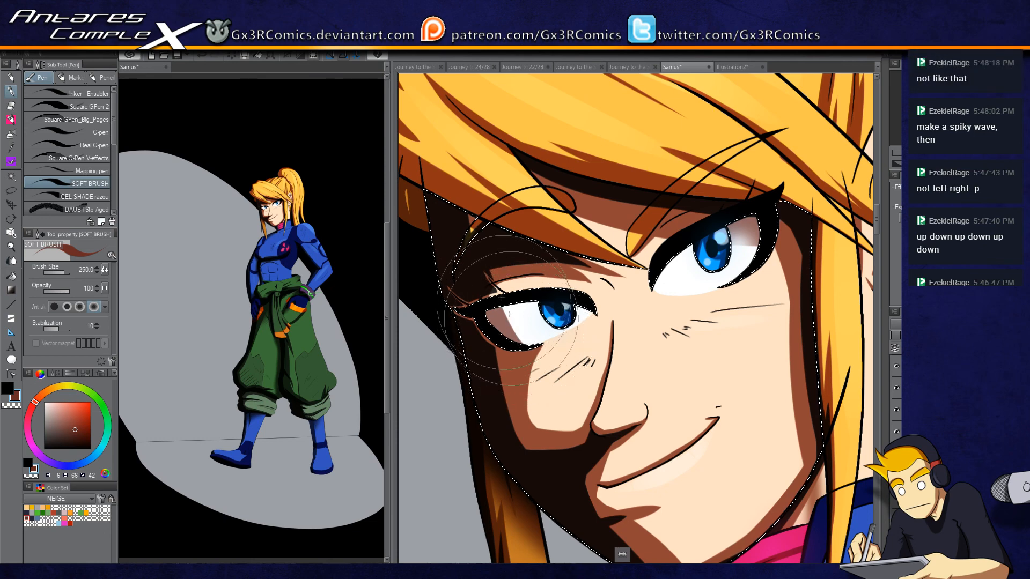
pyautogui.press('b')
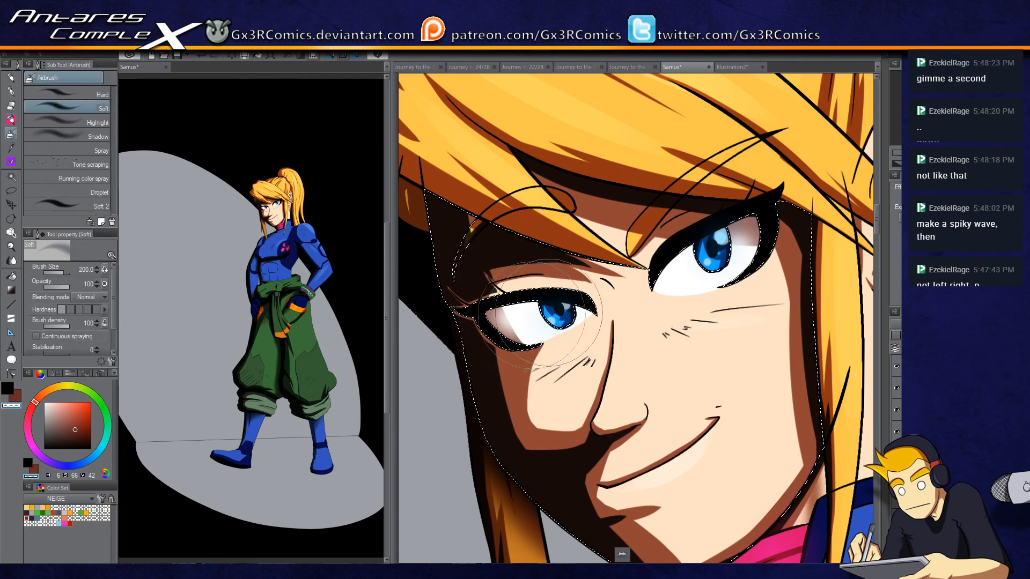
pyautogui.moveTo(583, 254)
pyautogui.mouseDown()
pyautogui.moveTo(590, 271)
pyautogui.moveTo(602, 254)
pyautogui.mouseUp()
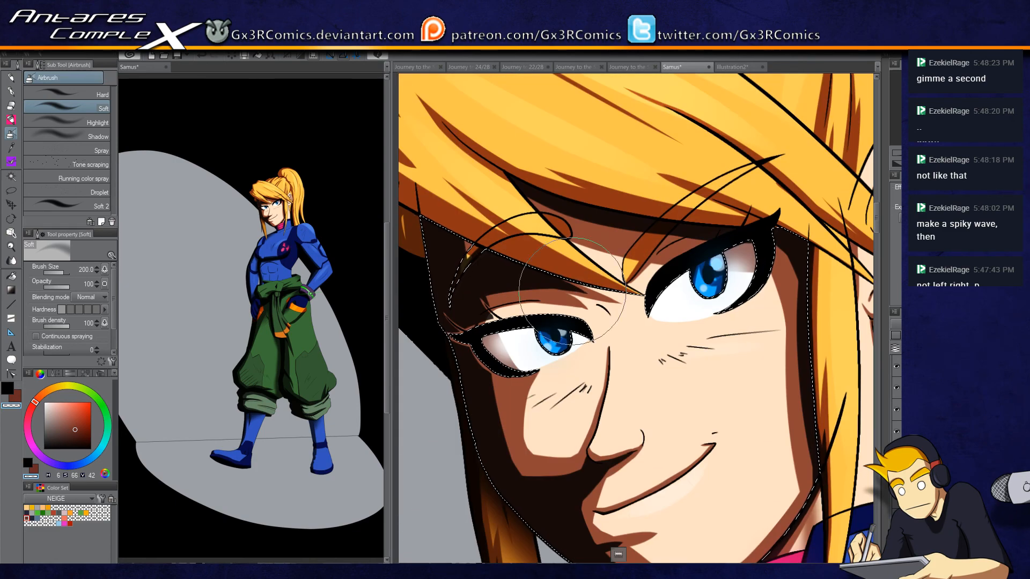
# Step: Deselect the face and deepen the shadow along its cheek and jaw to black
pyautogui.press('p')
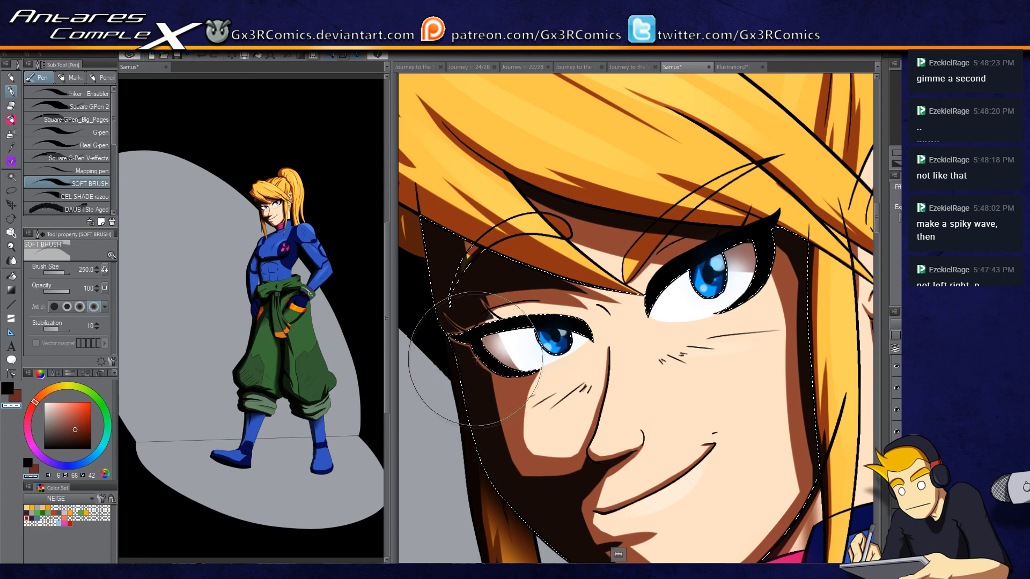
pyautogui.moveTo(563, 443); pyautogui.dragTo(523, 283)
pyautogui.hotkey('ctrl', 'd')
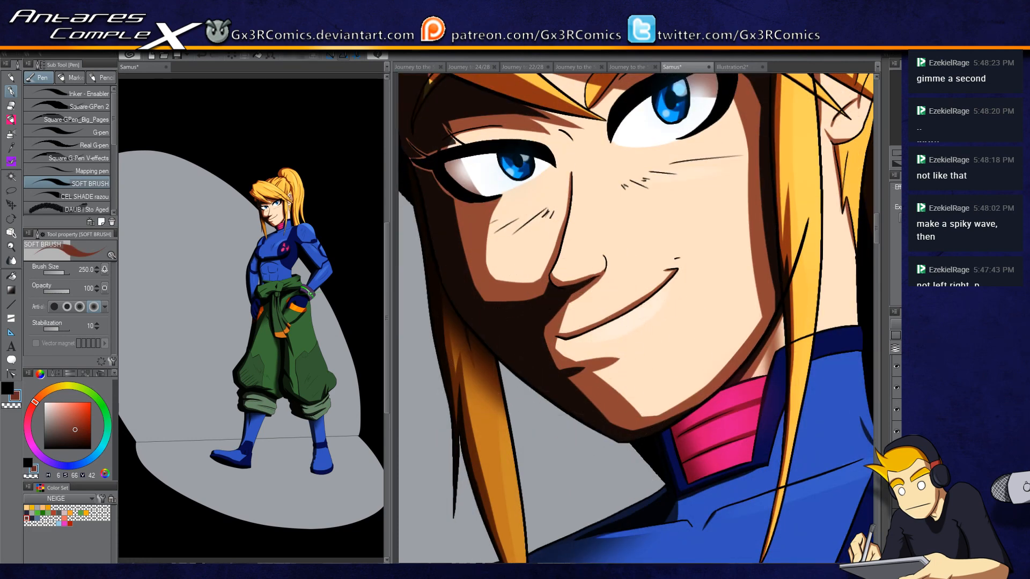
pyautogui.hotkey('ctrl', 'z')
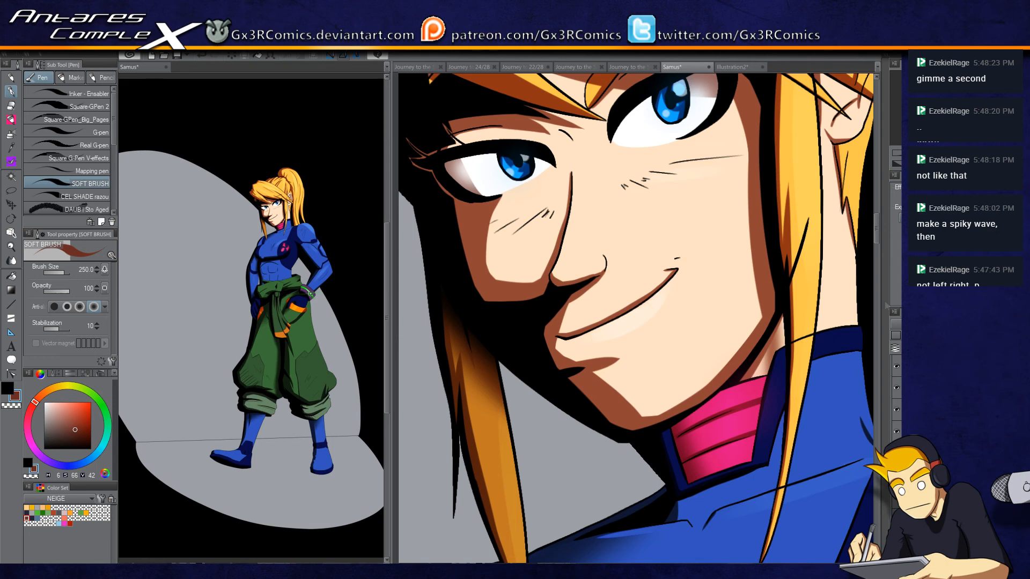
# Step: Check the shading over the whole figure, from the head down to the boots
pyautogui.hotkey('ctrl', '-')
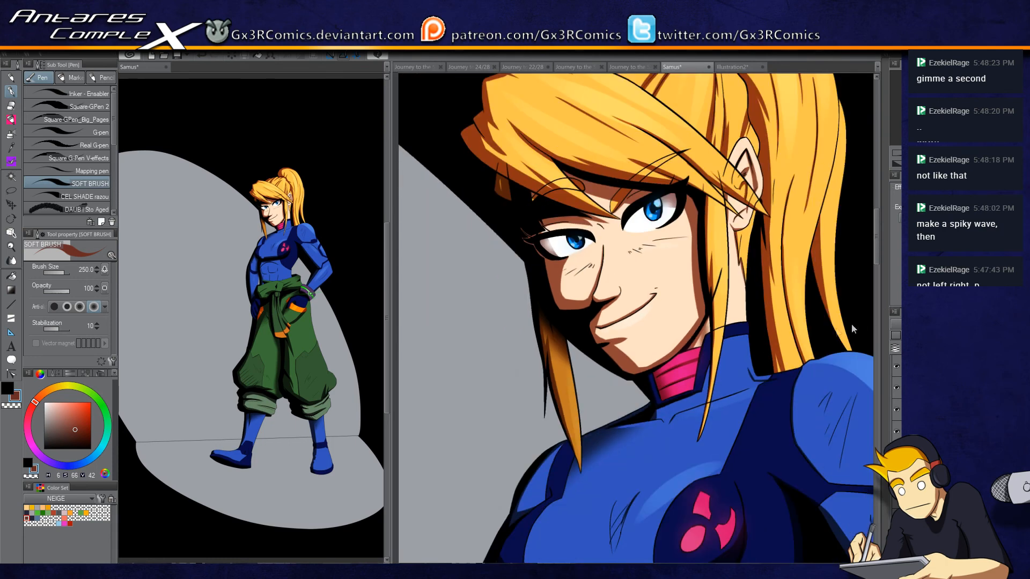
pyautogui.moveTo(733, 327); pyautogui.dragTo(690, 252)
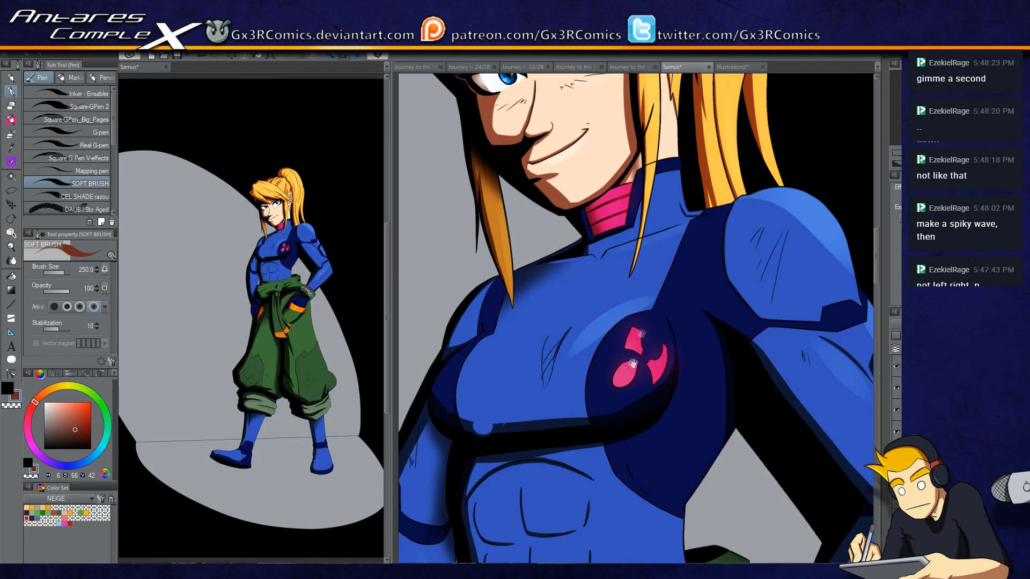
pyautogui.hotkey('ctrl', '-')
pyautogui.moveTo(668, 458); pyautogui.dragTo(604, 387)
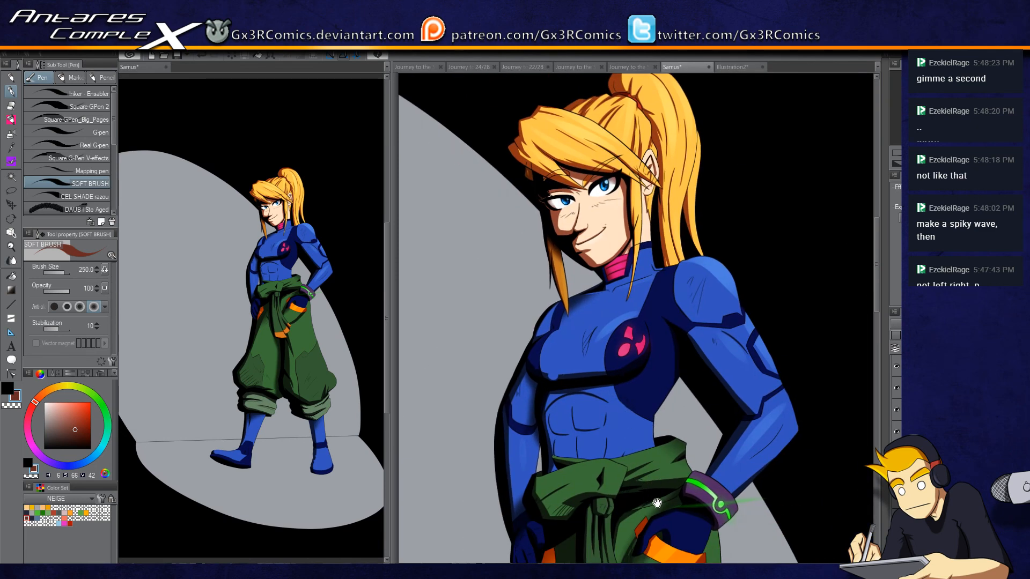
pyautogui.moveTo(651, 495); pyautogui.dragTo(663, 332)
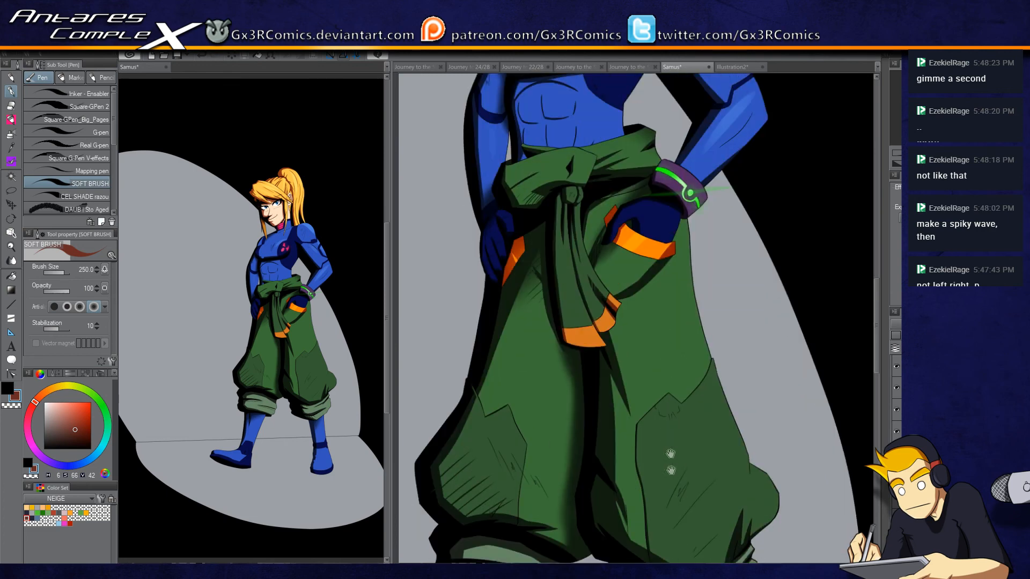
pyautogui.moveTo(696, 462); pyautogui.dragTo(676, 319)
pyautogui.moveTo(662, 488); pyautogui.dragTo(733, 382)
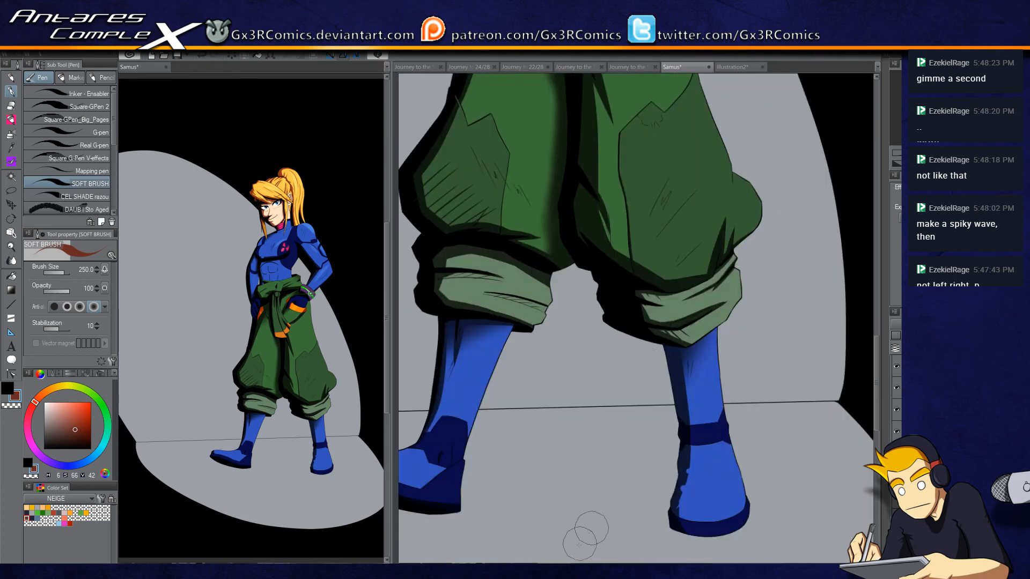
# Step: Select the straight leg between trouser cuff and ankle band and brush soft black shadow under the cuff and along its outer edge
pyautogui.press('w')
pyautogui.click(689, 369)
pyautogui.press('p')
pyautogui.moveTo(661, 354); pyautogui.dragTo(733, 288)
pyautogui.hotkey('ctrl', 'z')
pyautogui.press('x')
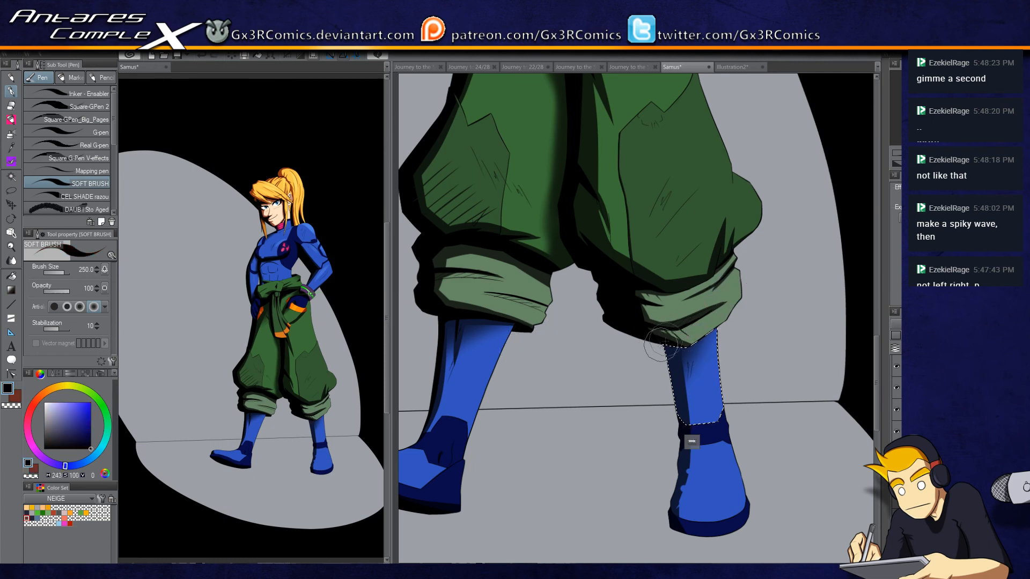
pyautogui.moveTo(670, 349); pyautogui.dragTo(679, 466)
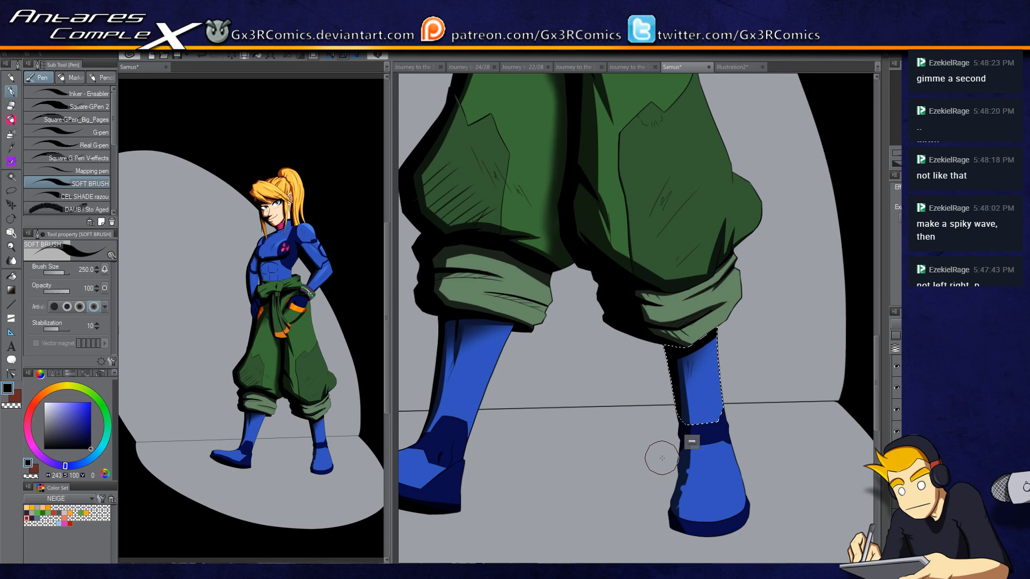
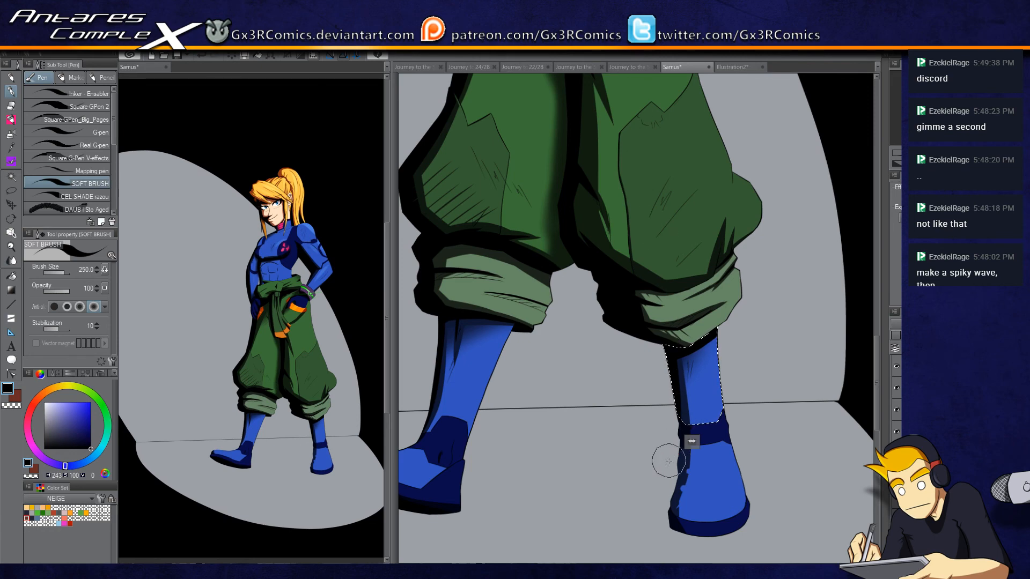
# Step: Select the dark ankle band on the same leg and brush soft black shadow on its outer end
pyautogui.press('o')
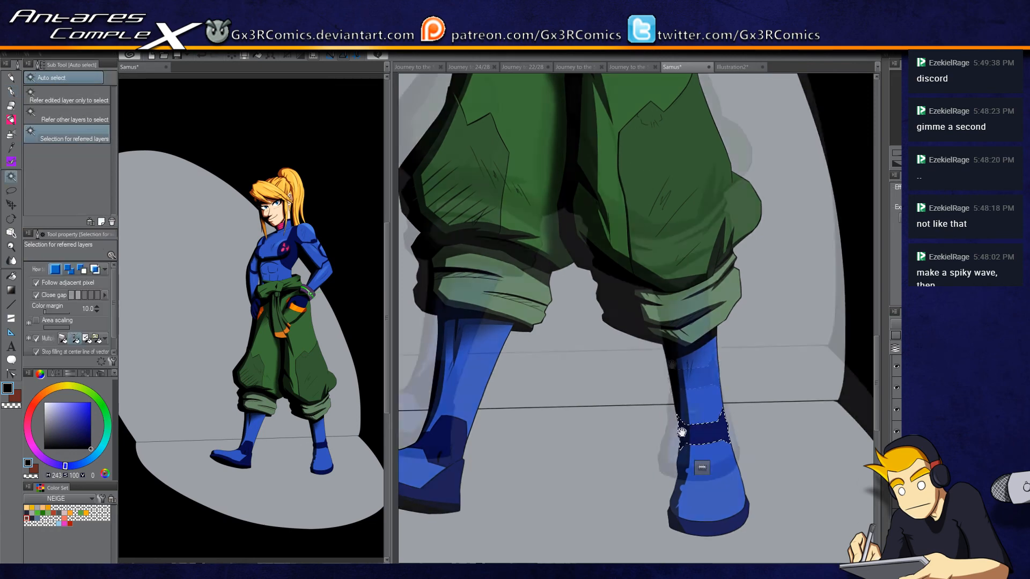
pyautogui.scroll(-3, 666, 317)
pyautogui.press('p')
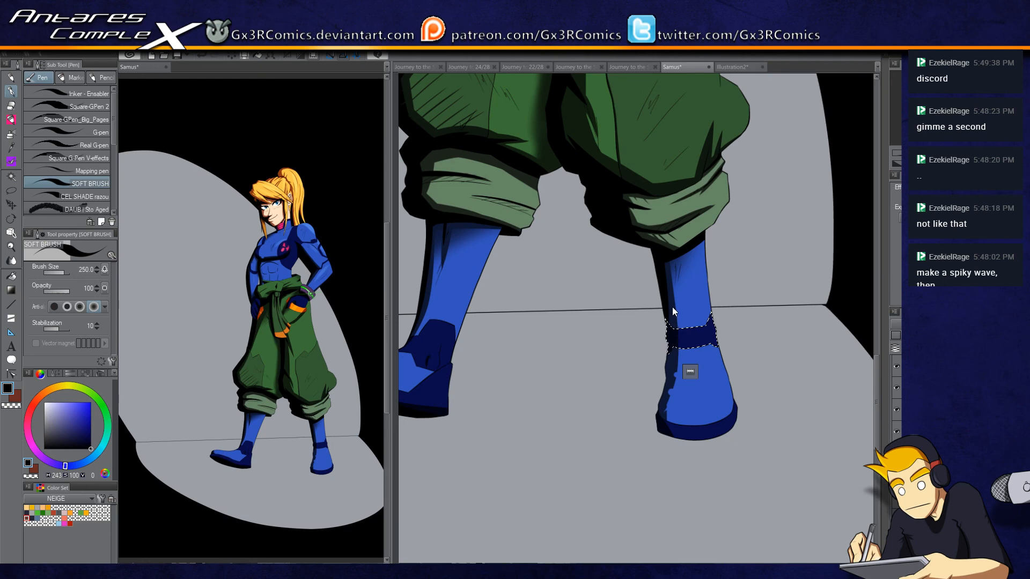
pyautogui.scroll(2, 672, 307)
pyautogui.scroll(-3, 663, 397)
# Step: Select the boot upper and the dark sole in turn and brush soft black shadow along their outer edges
pyautogui.press('w')
pyautogui.click(660, 325)
pyautogui.press('p')
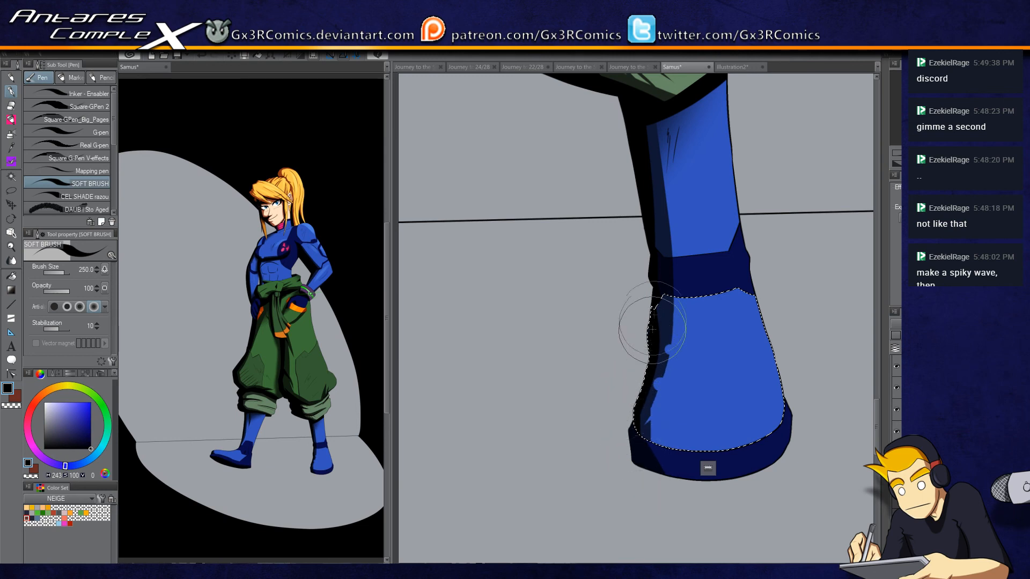
pyautogui.press('w')
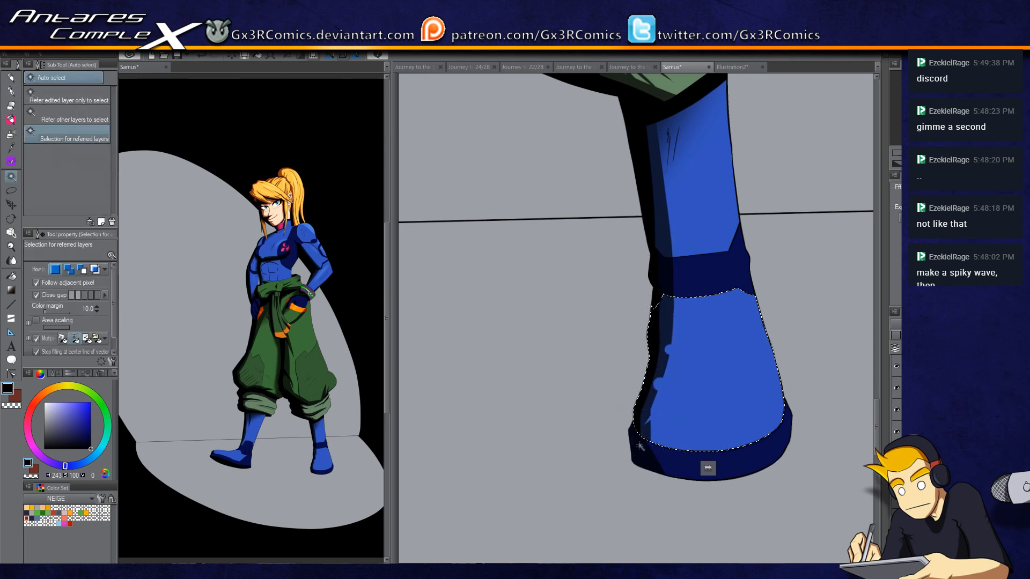
pyautogui.click(639, 442)
pyautogui.press('p')
pyautogui.moveTo(637, 423)
pyautogui.mouseDown()
pyautogui.moveTo(630, 434)
pyautogui.moveTo(622, 426)
pyautogui.mouseUp()
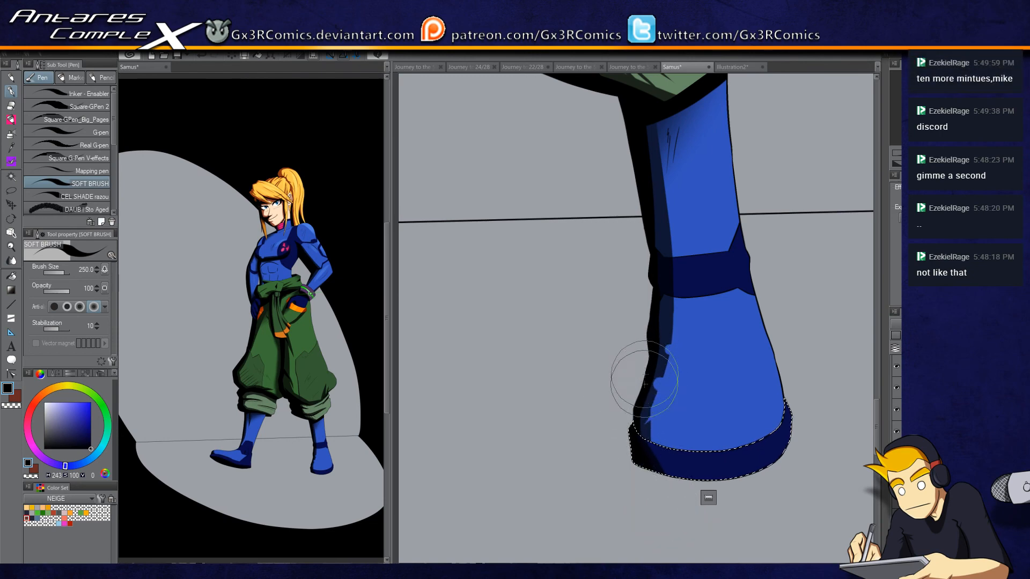
pyautogui.moveTo(579, 352); pyautogui.dragTo(587, 402)
# Step: Reselect the leg section below the trouser cuff and deepen its shadow with the black Soft airbrush
pyautogui.scroll(-2, 617, 346)
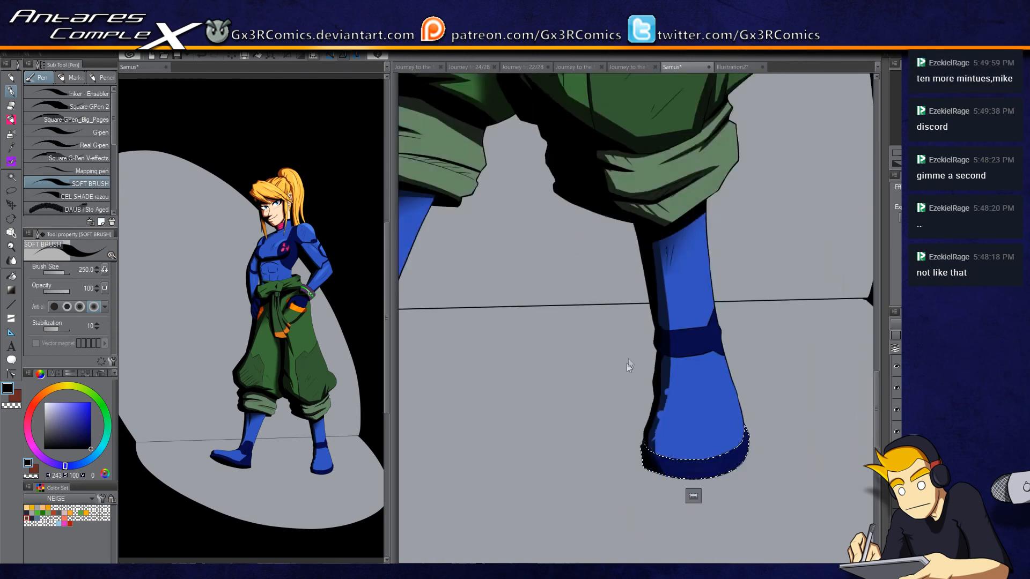
pyautogui.scroll(2, 602, 424)
pyautogui.moveTo(698, 194); pyautogui.dragTo(618, 355)
pyautogui.press('e')
pyautogui.press('w')
pyautogui.click(632, 291)
pyautogui.press('b')
pyautogui.moveTo(615, 290)
pyautogui.mouseDown()
pyautogui.moveTo(710, 215)
pyautogui.moveTo(617, 277)
pyautogui.moveTo(588, 374)
pyautogui.moveTo(635, 252)
pyautogui.mouseUp()
# Step: Examine the trousers, torso and boots for missing shadows and compare them with the full illustration
pyautogui.moveTo(520, 191)
pyautogui.mouseDown()
pyautogui.moveTo(520, 352)
pyautogui.moveTo(527, 345)
pyautogui.mouseUp()
pyautogui.moveTo(566, 254); pyautogui.dragTo(566, 414)
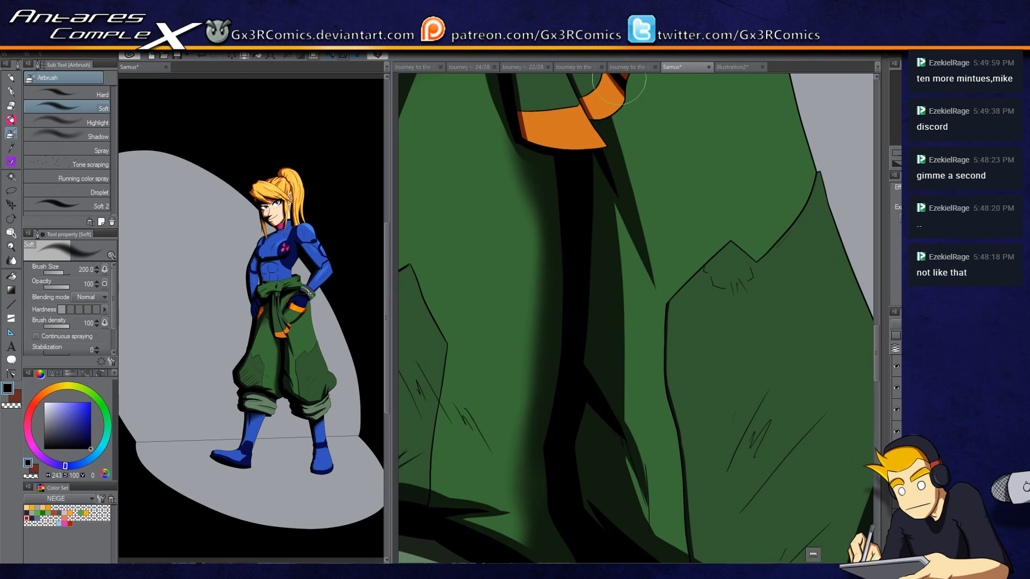
pyautogui.scroll(-3, 534, 310)
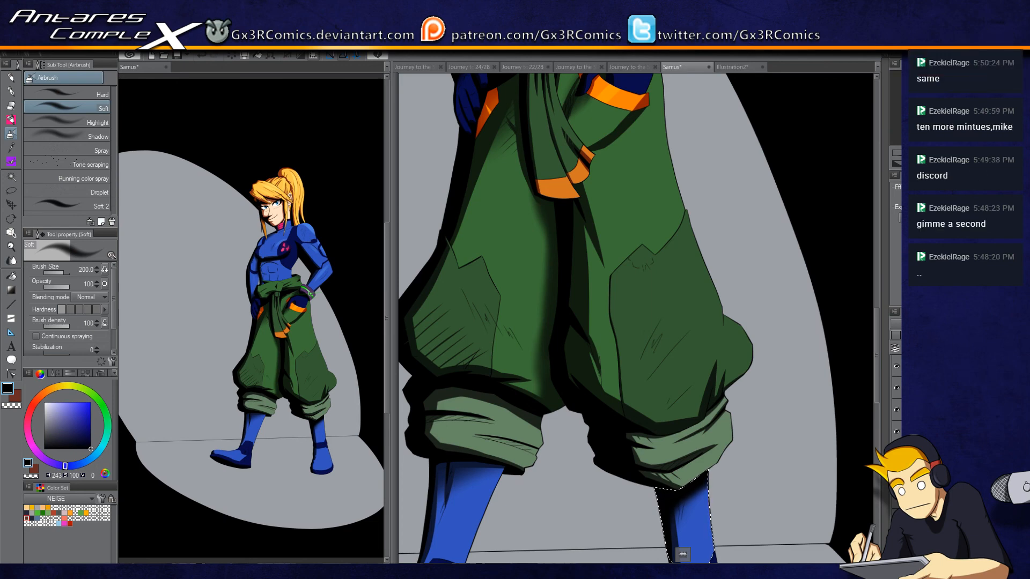
pyautogui.moveTo(782, 218); pyautogui.dragTo(589, 391)
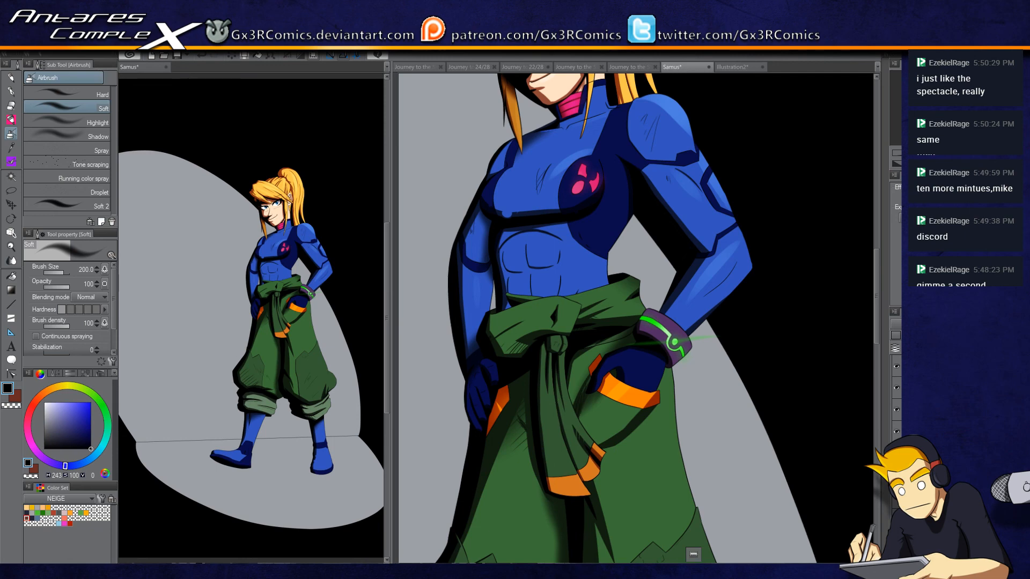
pyautogui.scroll(-3, 841, 321)
pyautogui.moveTo(690, 426); pyautogui.dragTo(574, 383)
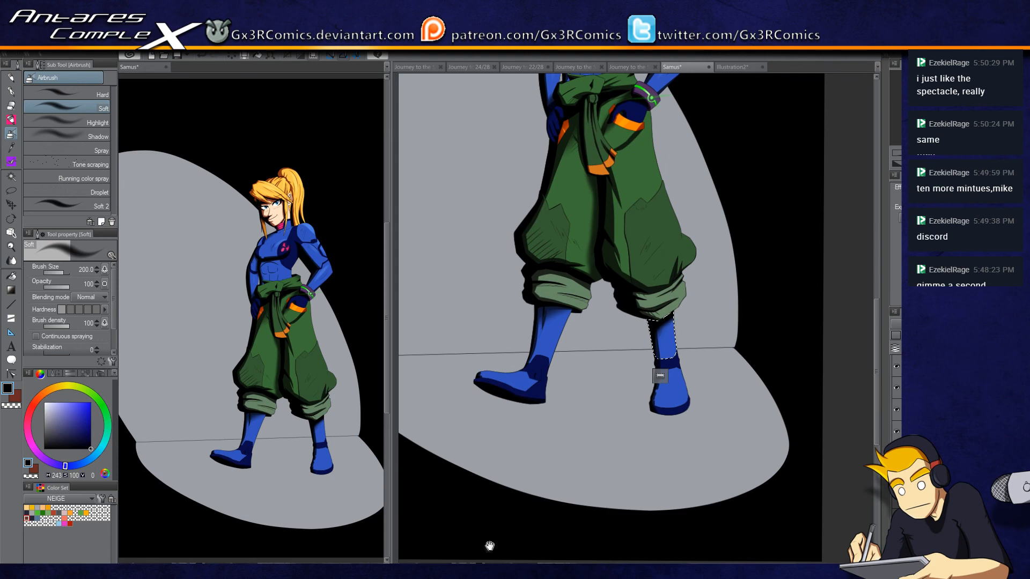
pyautogui.scroll(1, 668, 398)
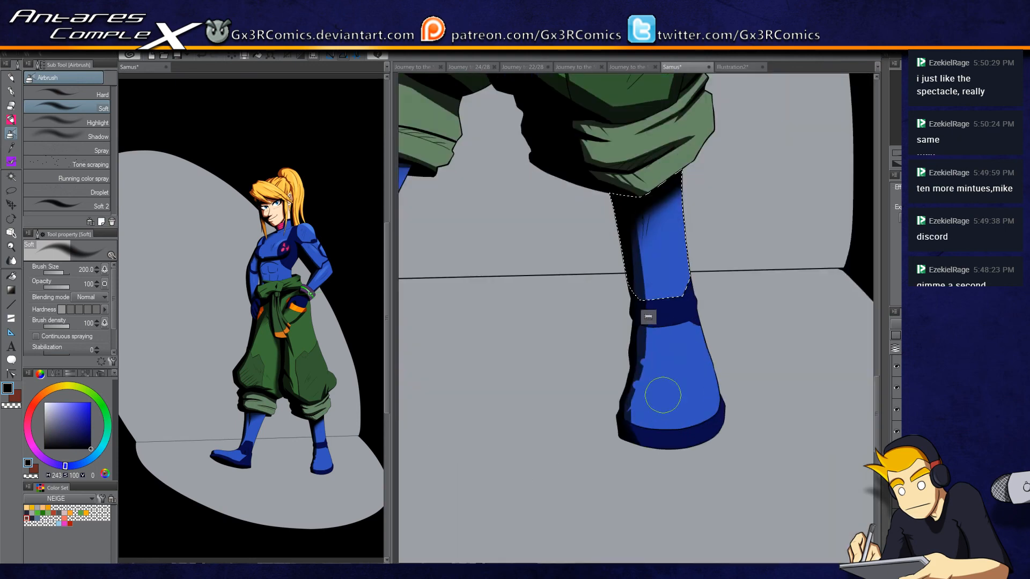
pyautogui.scroll(1, 639, 341)
pyautogui.scroll(1, 744, 329)
pyautogui.hotkey('ctrl', '0')
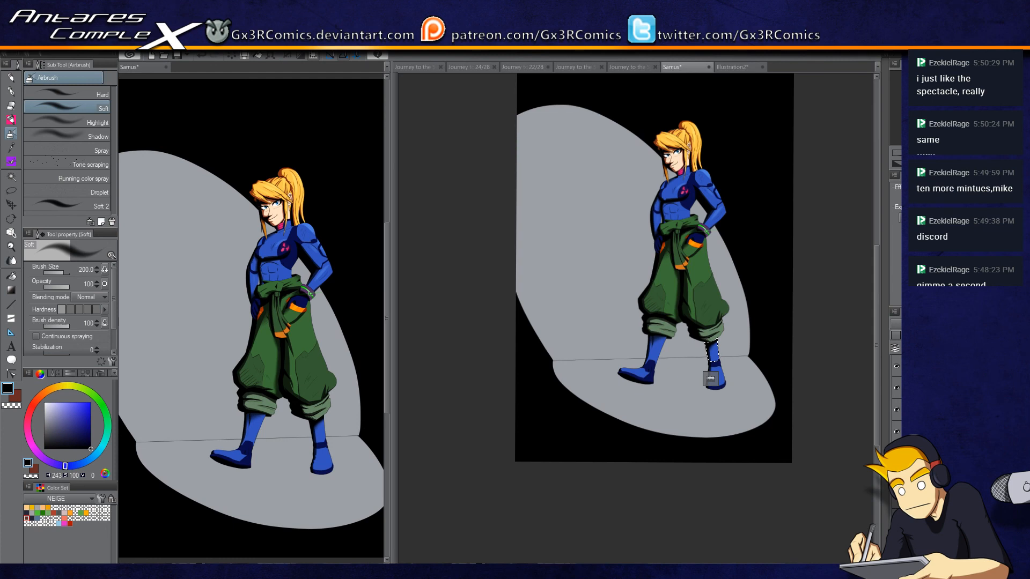
# Step: Clear the selection, duplicate the figure's COLOR layer, and skew the black copy diagonally behind the figure as a cast shadow
pyautogui.hotkey('ctrl', 's')
pyautogui.hotkey('ctrl', 'shift', 'n')
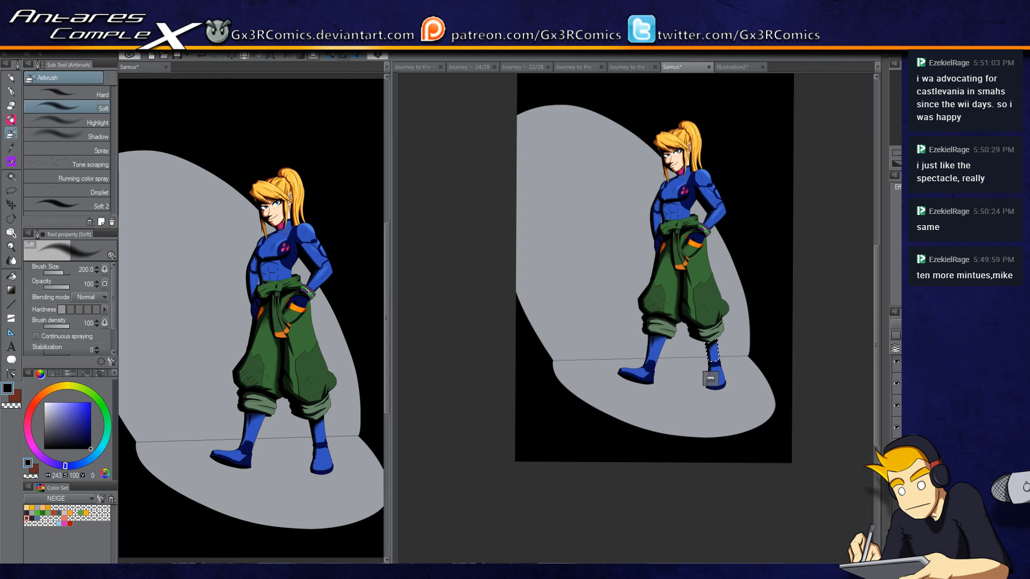
pyautogui.hotkey('ctrl', 'd')
pyautogui.hotkey('ctrl', 't')
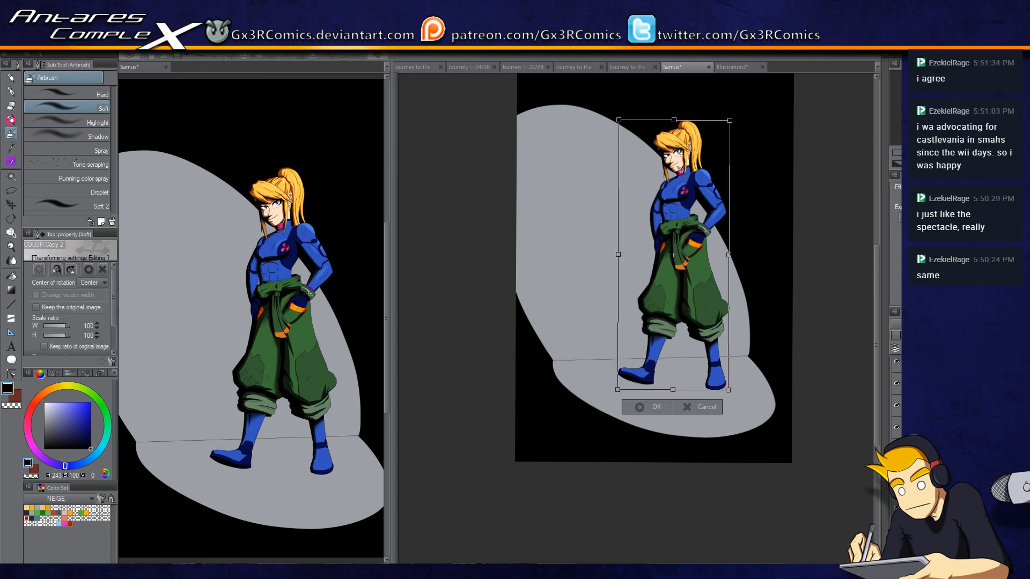
pyautogui.moveTo(674, 121); pyautogui.dragTo(571, 234)
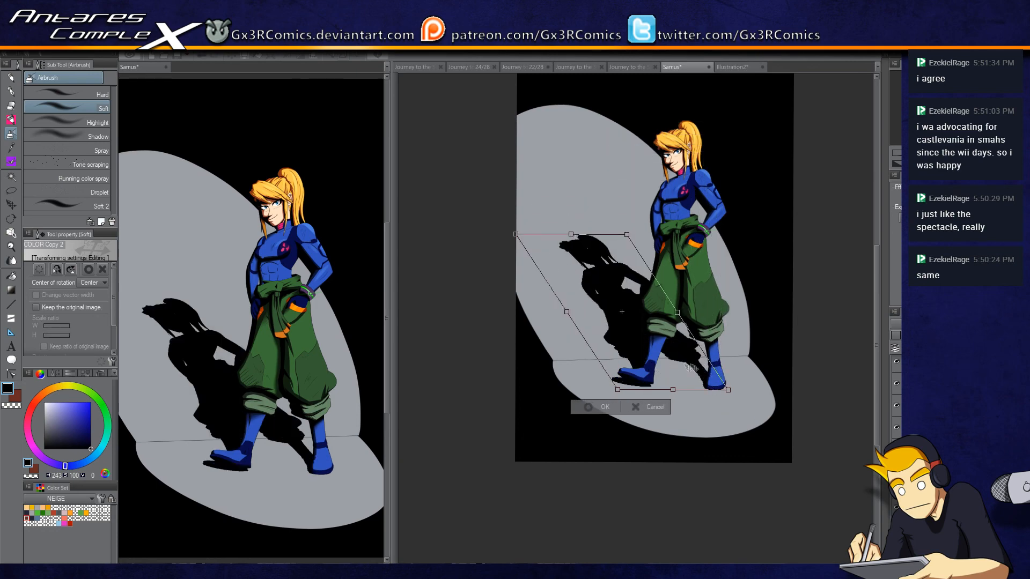
# Step: Align the cast shadow with the feet, skew it flatter so it stretches to the canvas edge, and apply the transformation
pyautogui.scroll(2, 688, 369)
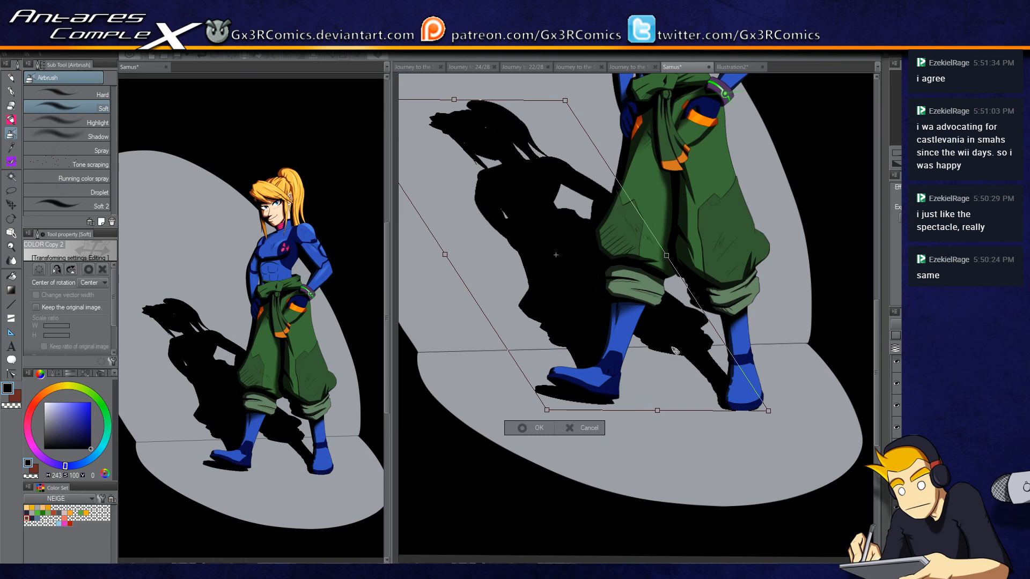
pyautogui.press('Return')
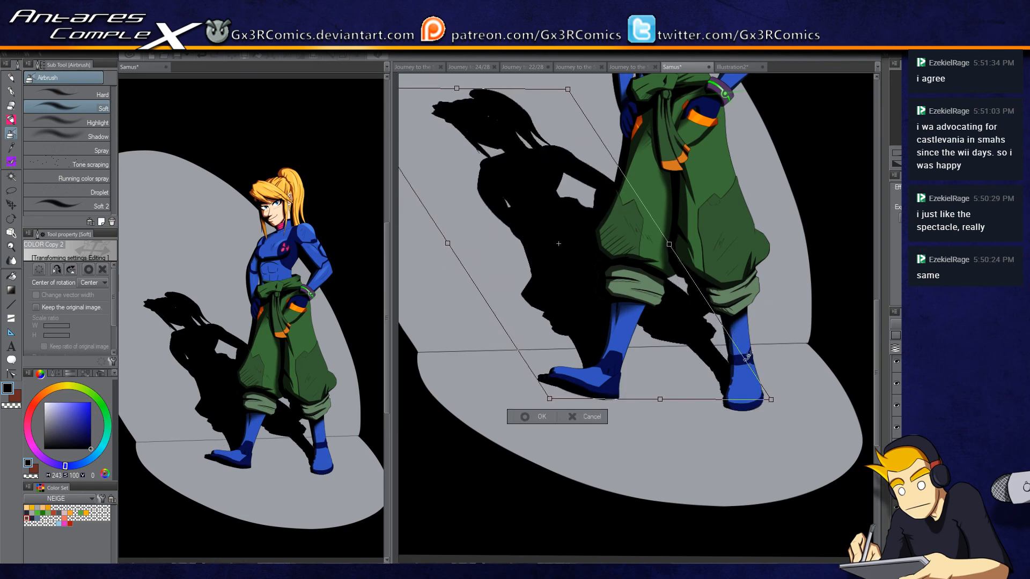
pyautogui.moveTo(570, 245); pyautogui.dragTo(601, 140)
pyautogui.hotkey('ctrl', 'z')
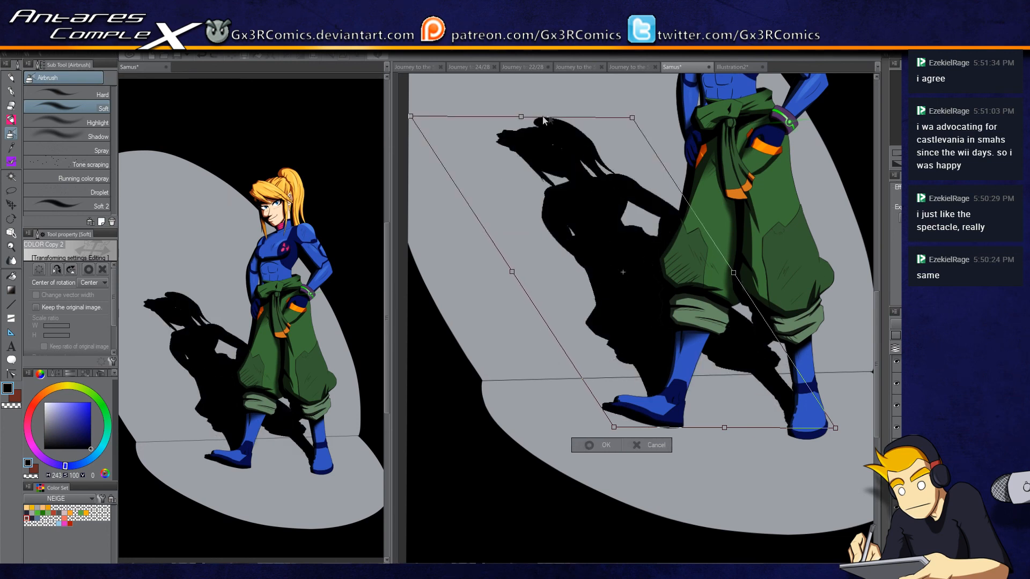
pyautogui.moveTo(523, 119); pyautogui.dragTo(417, 247)
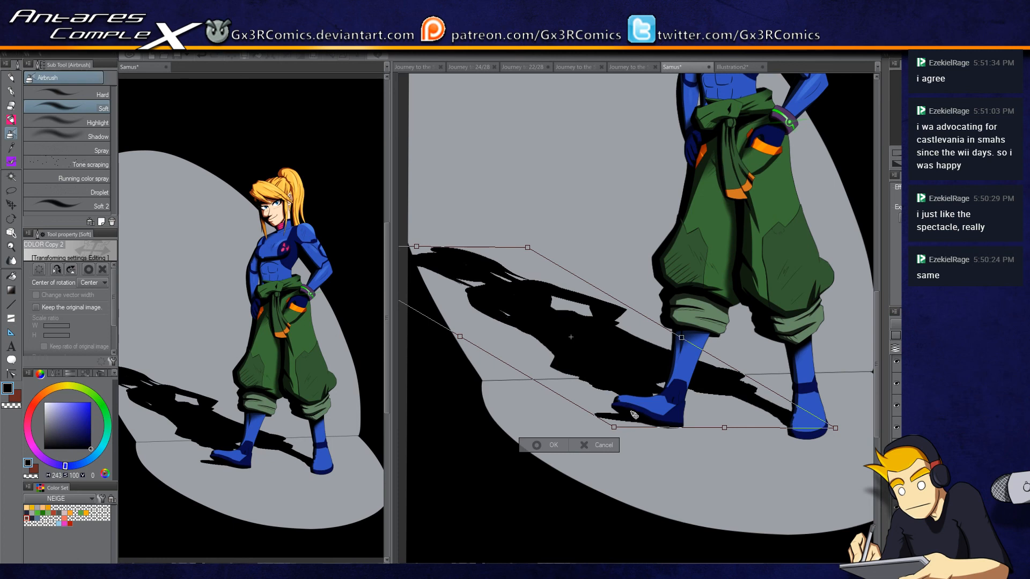
pyautogui.press('Return')
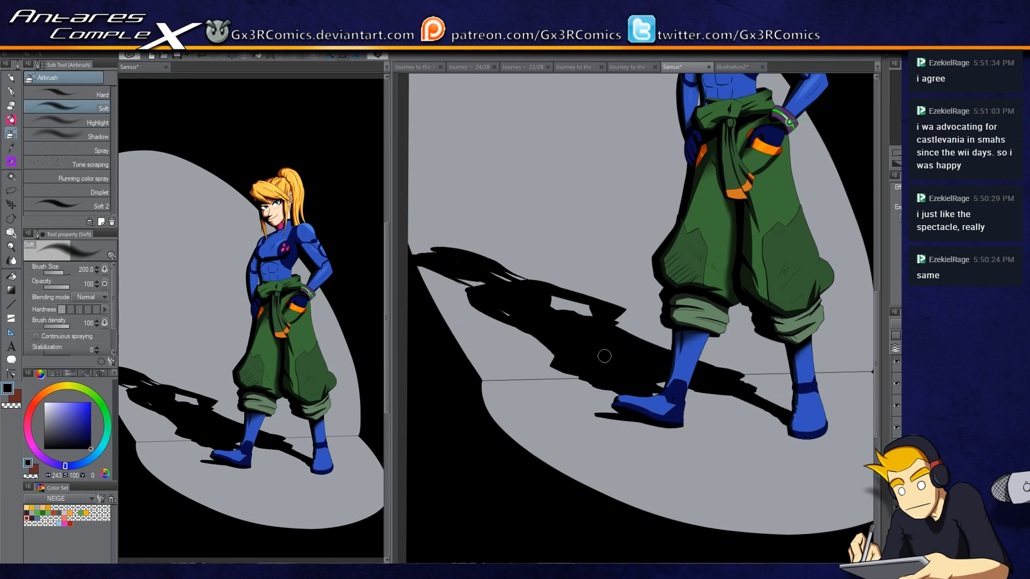
pyautogui.press('w')
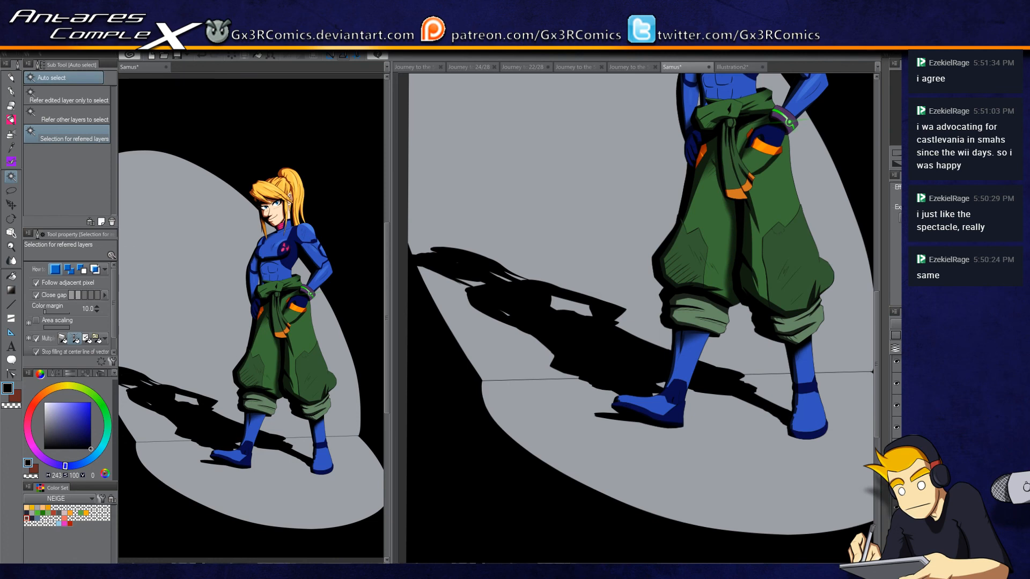
pyautogui.click(589, 347)
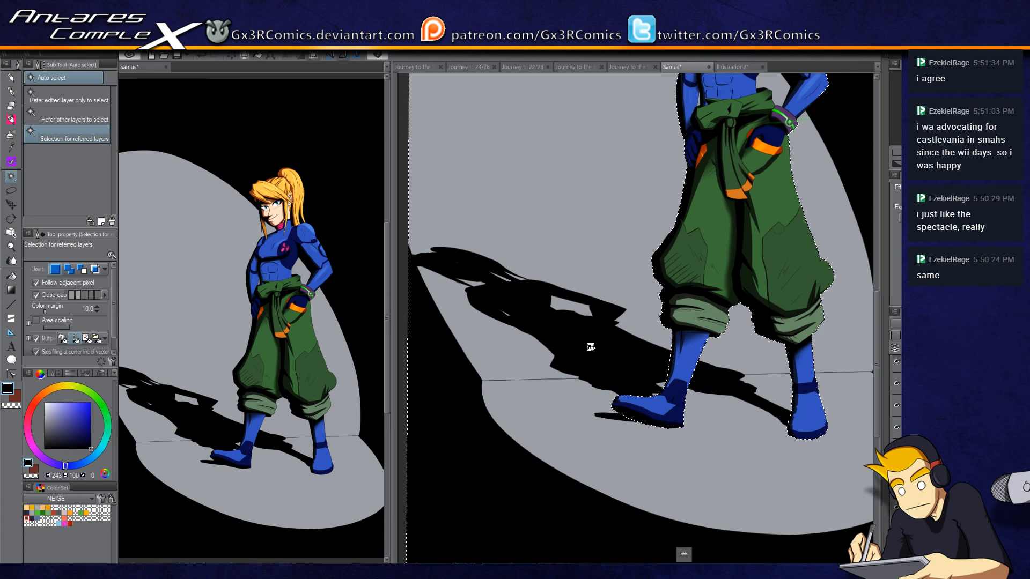
pyautogui.hotkey('ctrl', '0')
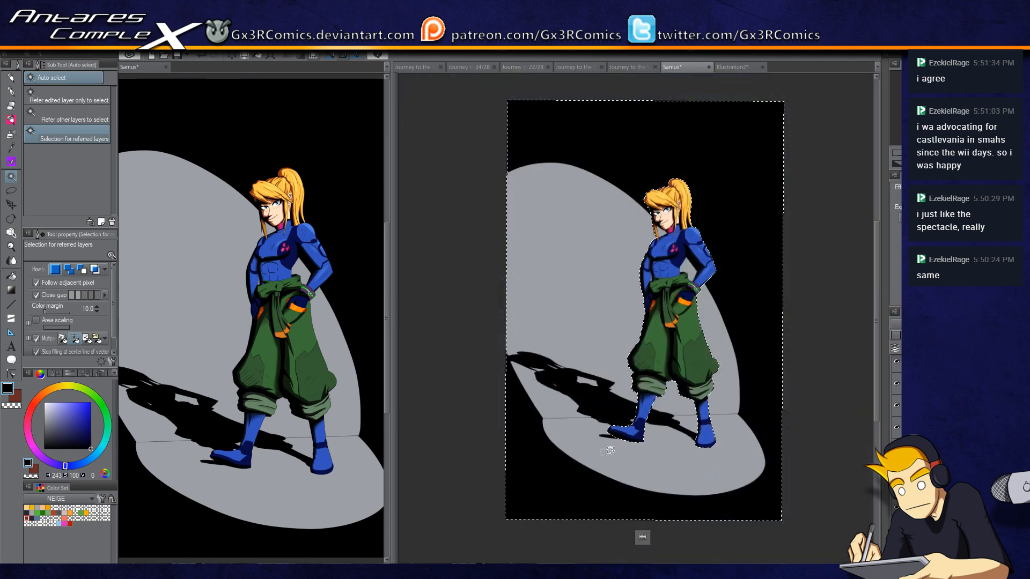
pyautogui.hotkey('ctrl', 'd')
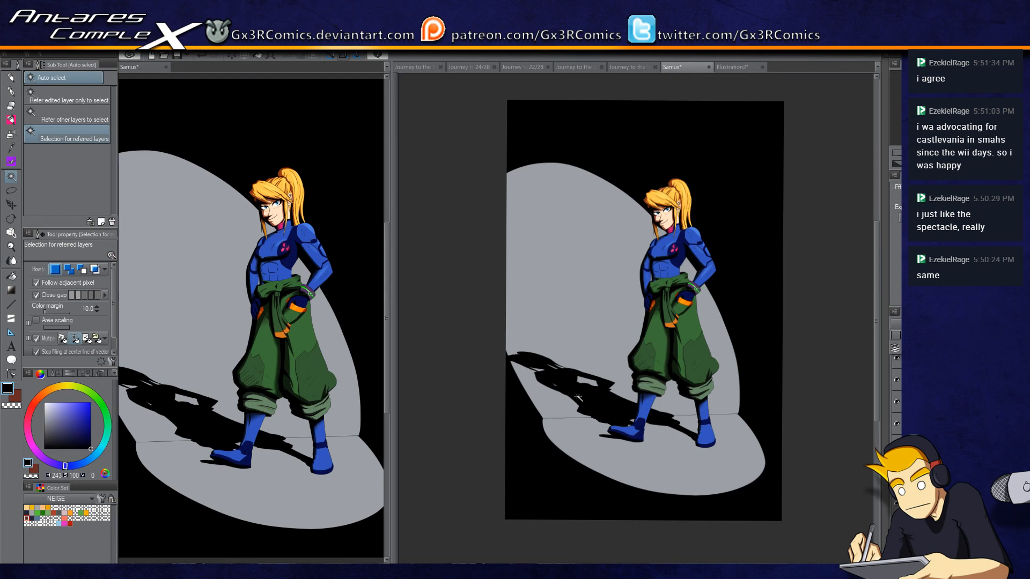
# Step: Select the wall area above the floor line, erase the cast shadow inside it, and clear the selection
pyautogui.click(586, 411)
pyautogui.click(586, 412)
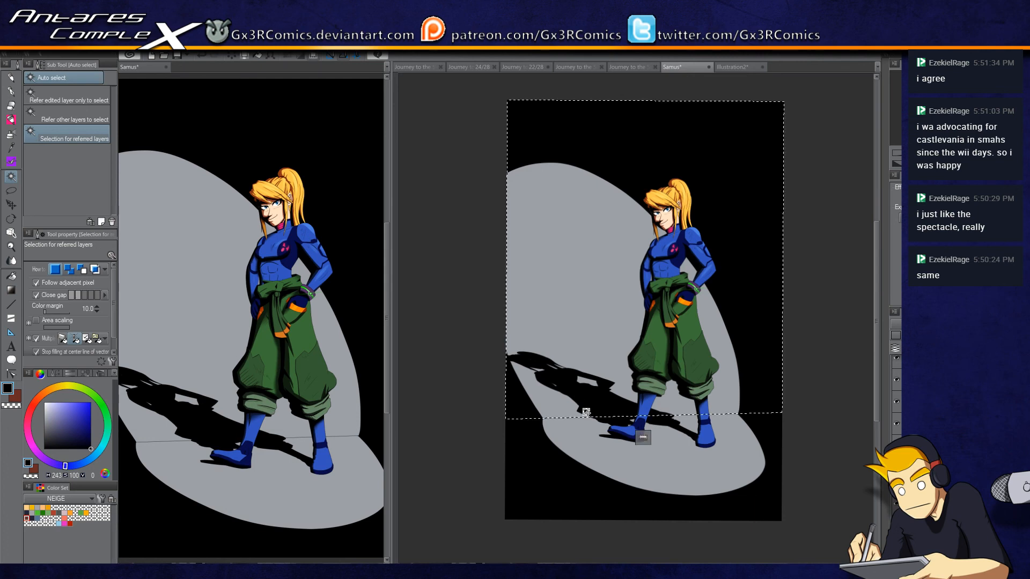
pyautogui.press('Delete')
pyautogui.hotkey('ctrl', 'd')
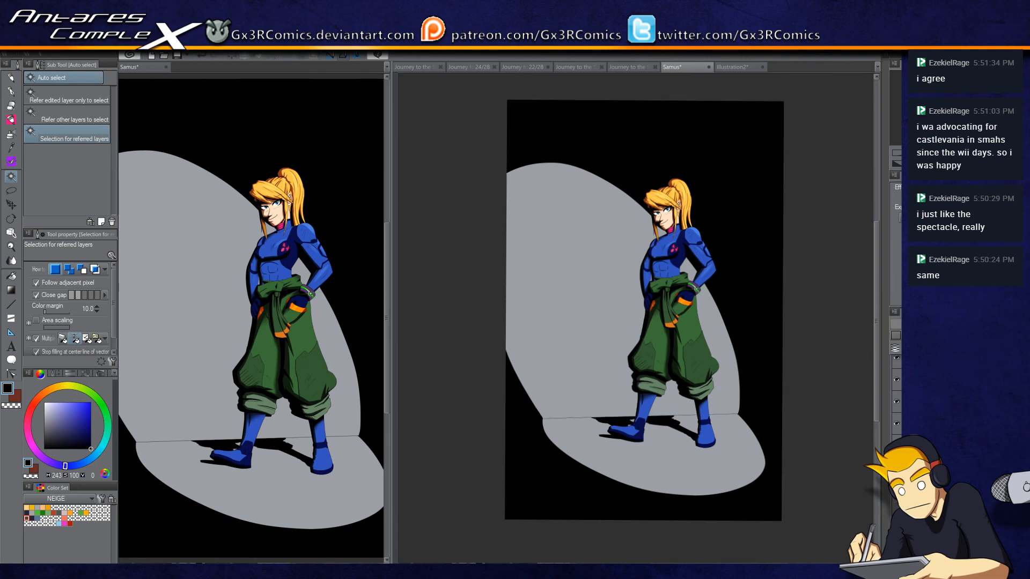
# Step: Move the COLOR Copy 3 silhouette down beside the figure, skew its head away from her, and apply the transformation as a wall shadow
pyautogui.hotkey('ctrl', 't')
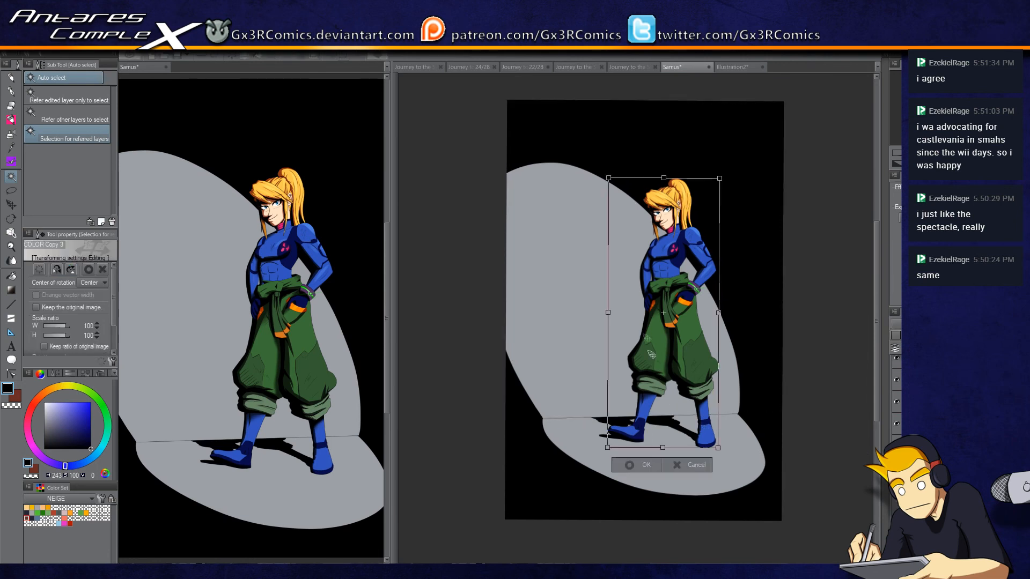
pyautogui.moveTo(675, 307); pyautogui.dragTo(637, 371)
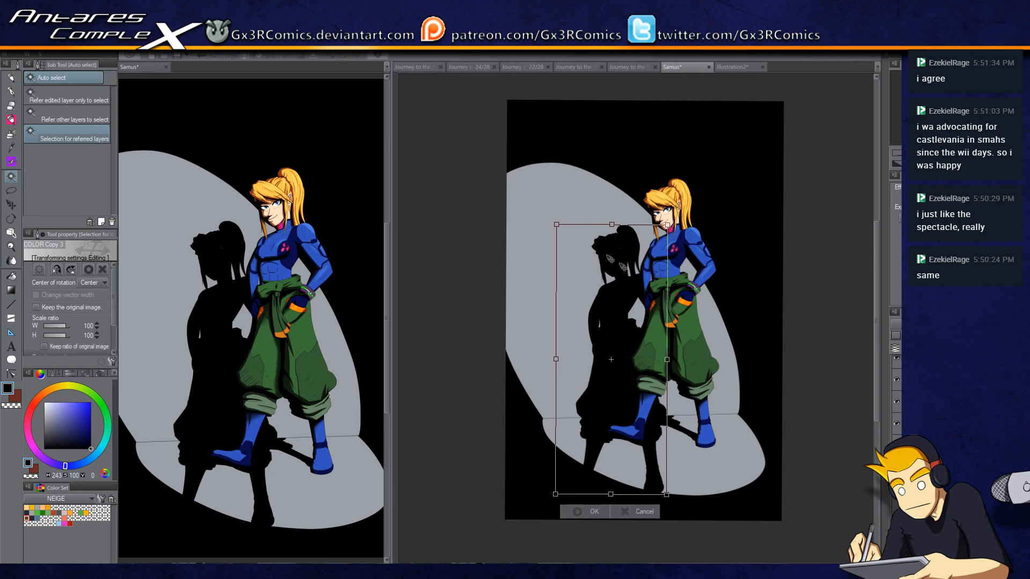
pyautogui.moveTo(612, 224); pyautogui.dragTo(579, 213)
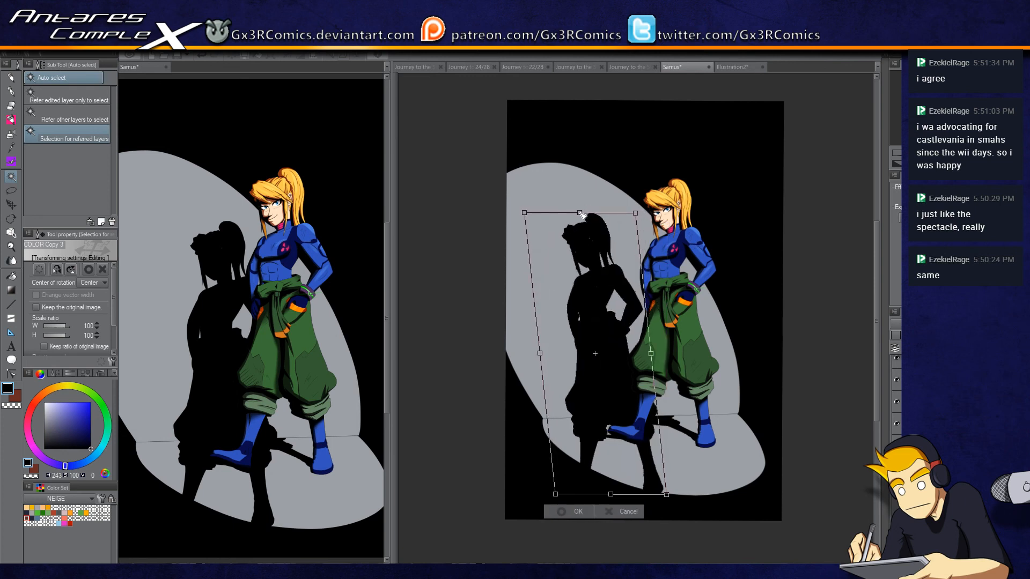
pyautogui.moveTo(624, 398); pyautogui.dragTo(643, 401)
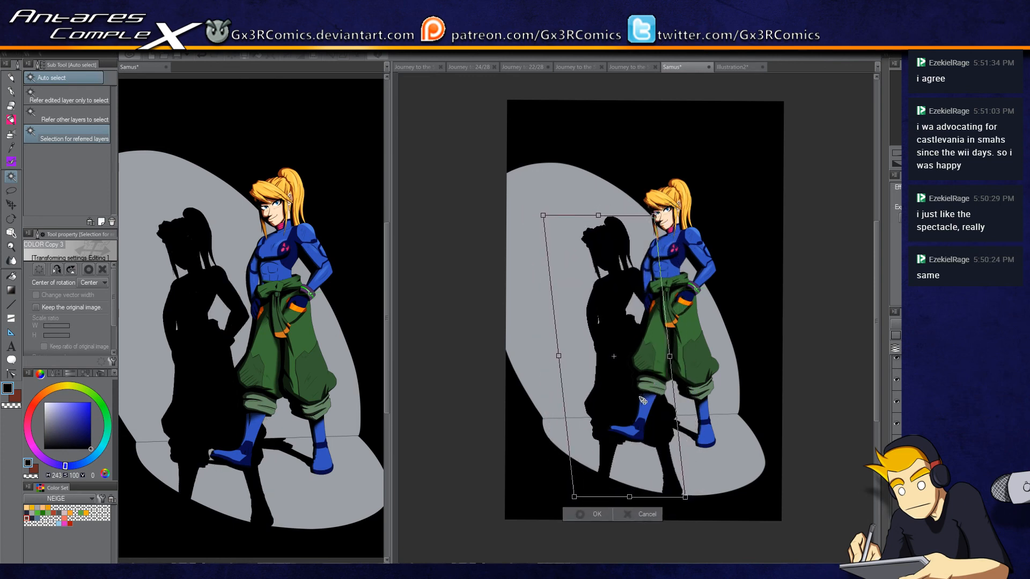
pyautogui.moveTo(598, 215); pyautogui.dragTo(577, 216)
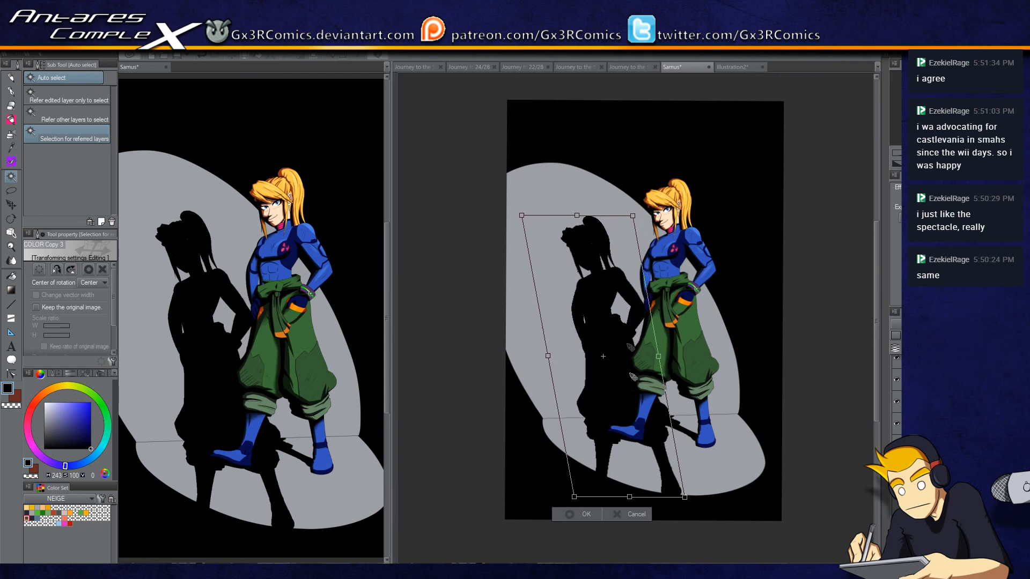
pyautogui.moveTo(642, 429); pyautogui.dragTo(635, 433)
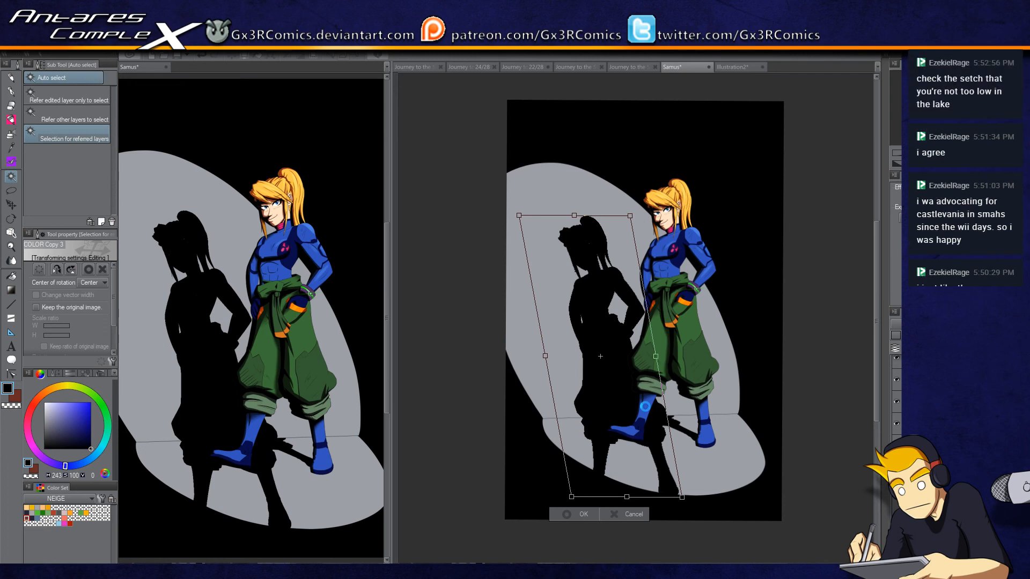
pyautogui.press('Return')
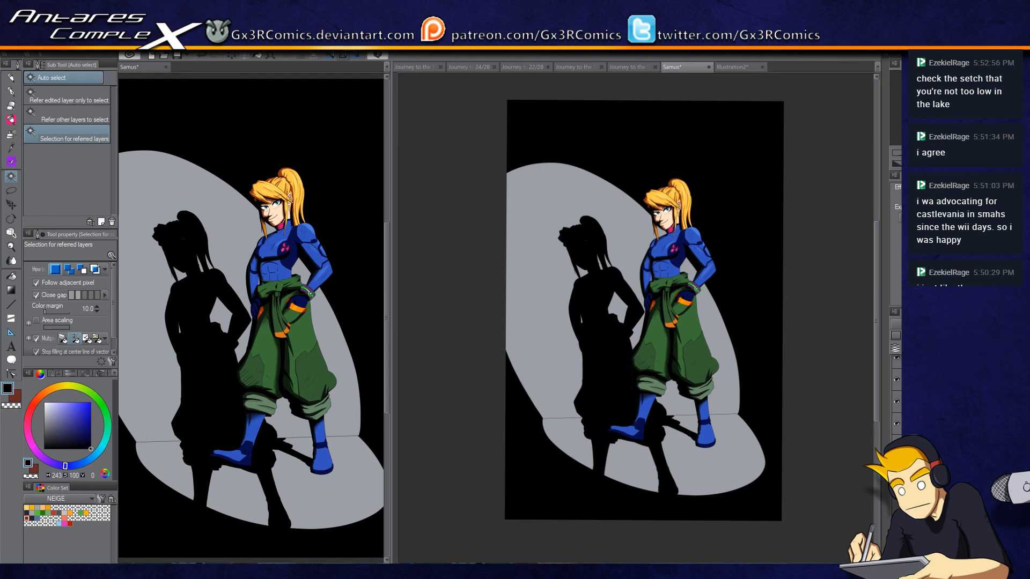
# Step: Select the floor area below the wall line, erase the wall shadow's legs from it, and clear the selection
pyautogui.click(666, 504)
pyautogui.press('Delete')
pyautogui.hotkey('ctrl', 'd')
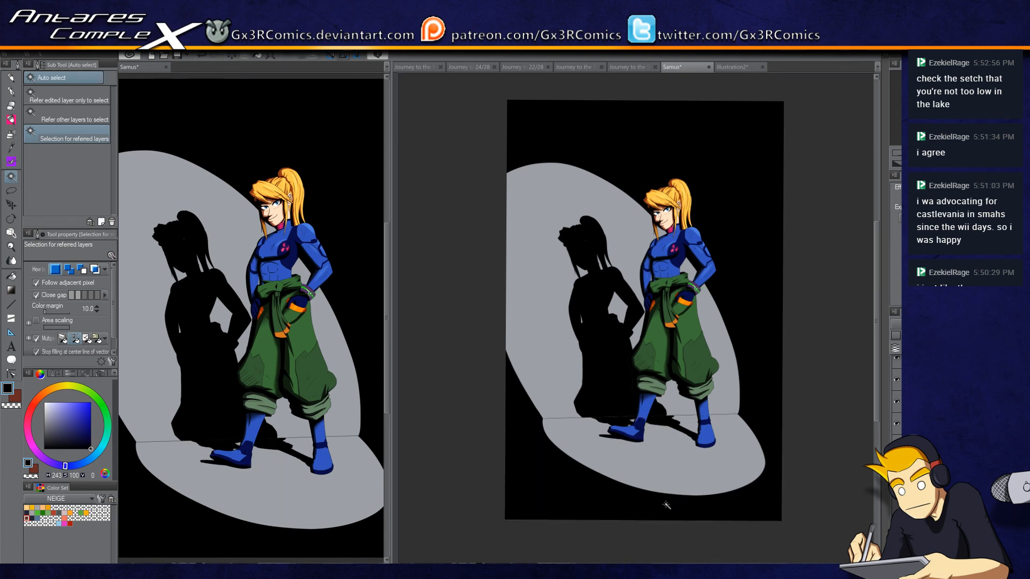
# Step: Paint over the small gaps in the wall shadow's head with the black SOFT BRUSH at size 250
pyautogui.scroll(4, 631, 430)
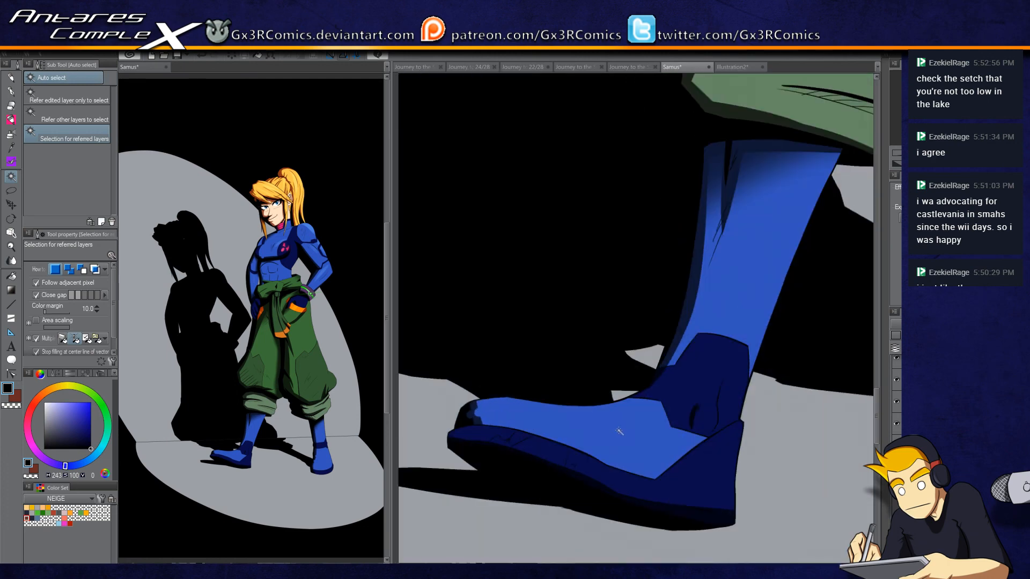
pyautogui.scroll(-3, 590, 376)
pyautogui.scroll(4, 568, 217)
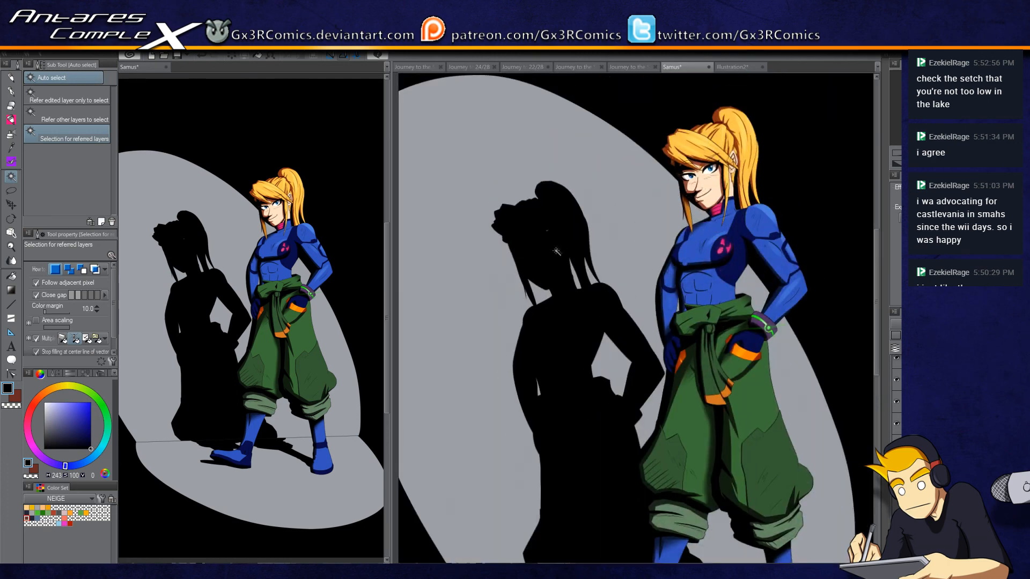
pyautogui.press('p')
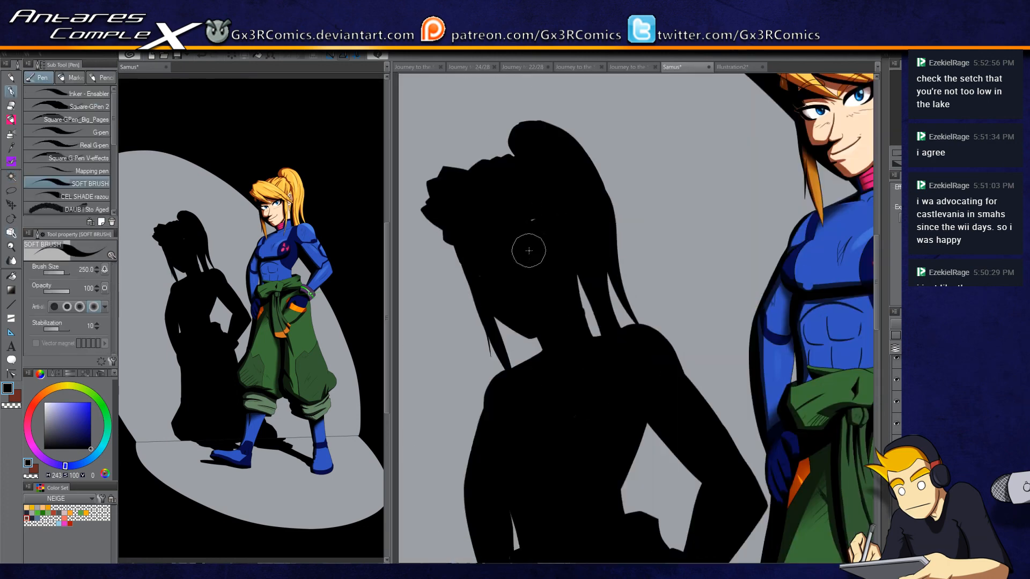
pyautogui.moveTo(533, 199); pyautogui.dragTo(536, 231)
# Step: Examine the wall shadow, trousers and feet for gaps, and compare the figure with one shading layer hidden and shown
pyautogui.scroll(-3, 569, 454)
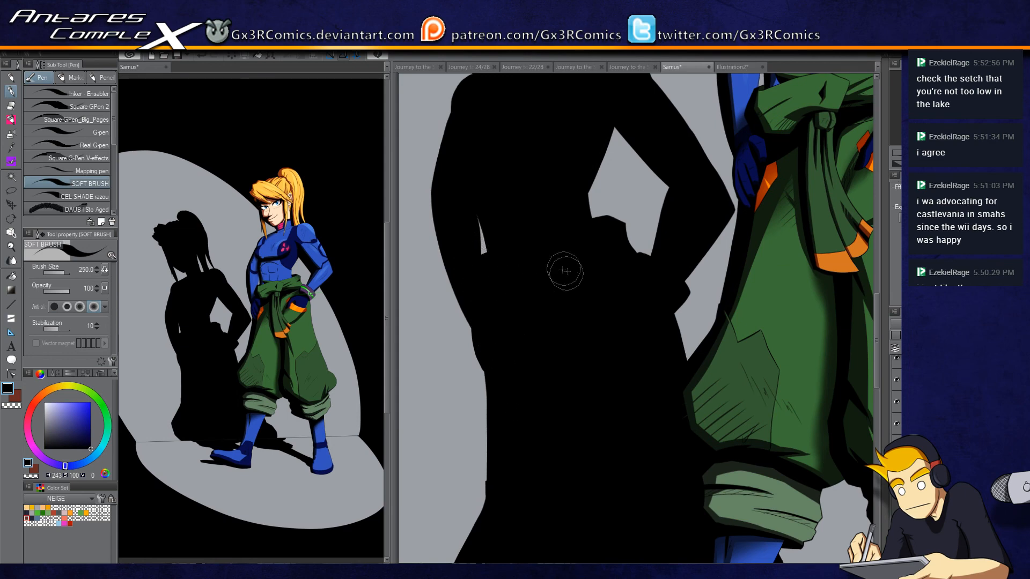
pyautogui.scroll(-3, 659, 370)
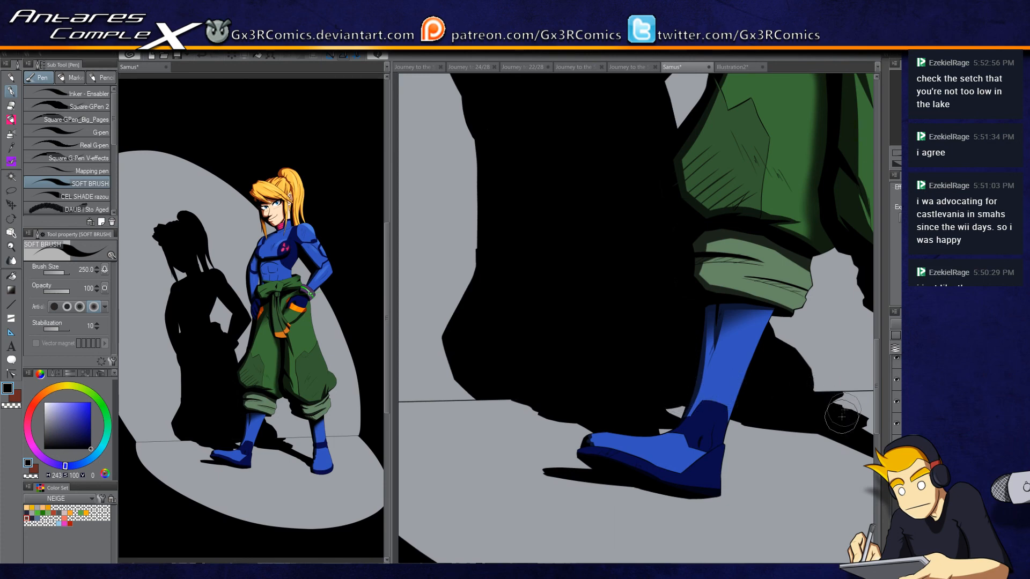
pyautogui.scroll(-5, 641, 554)
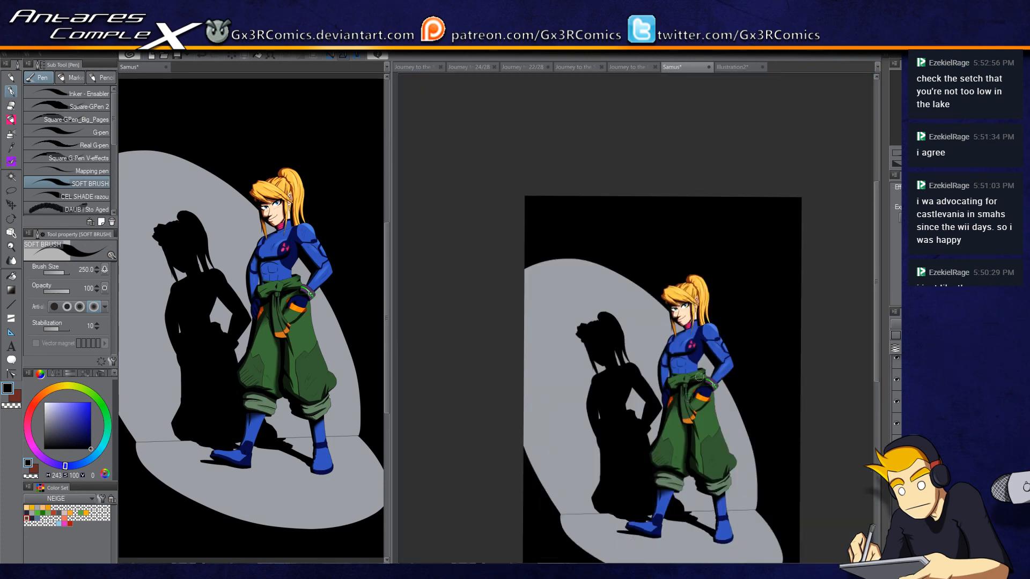
pyautogui.scroll(5, 665, 465)
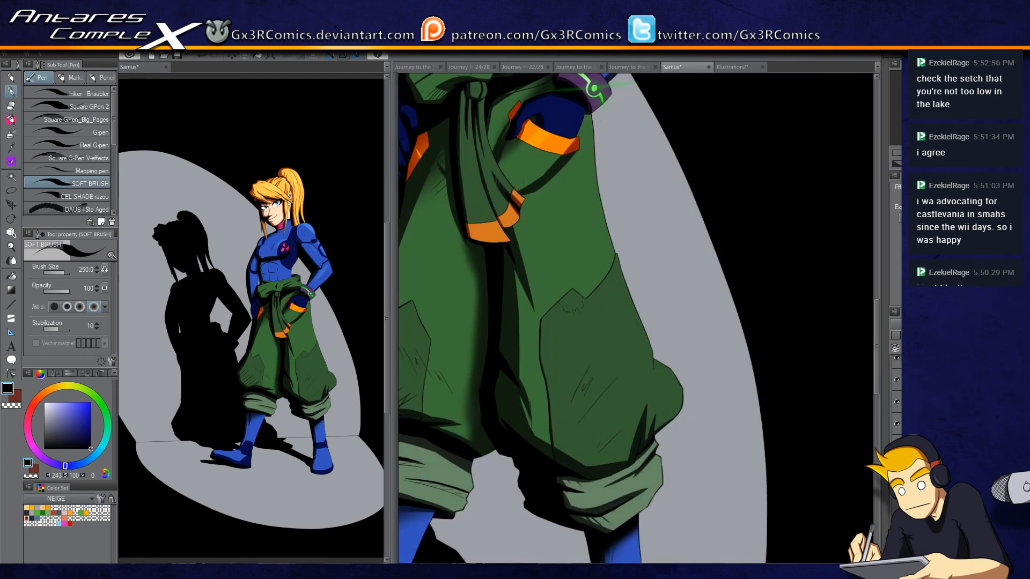
pyautogui.scroll(-3, 581, 443)
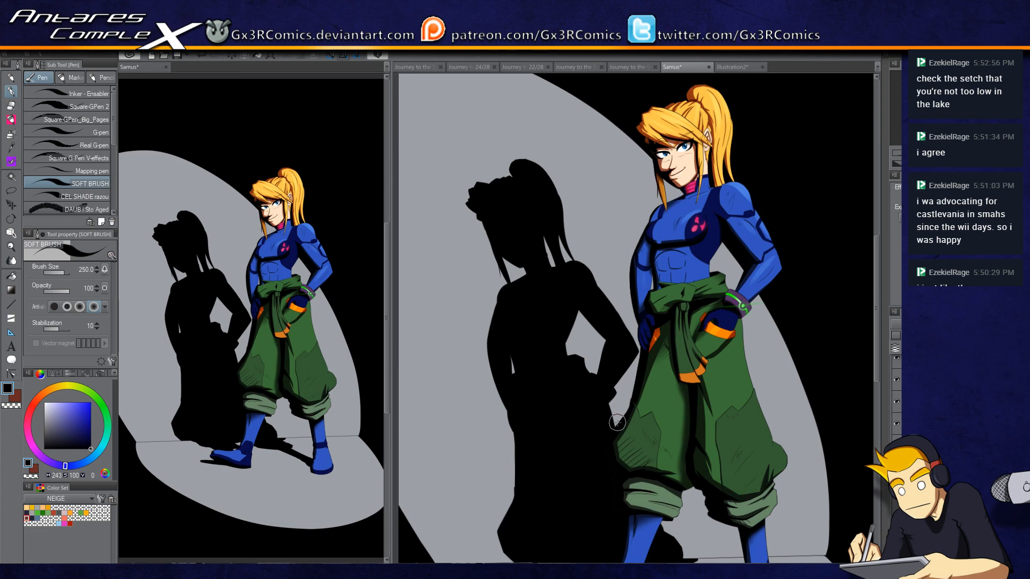
pyautogui.scroll(2, 617, 422)
pyautogui.scroll(2, 617, 429)
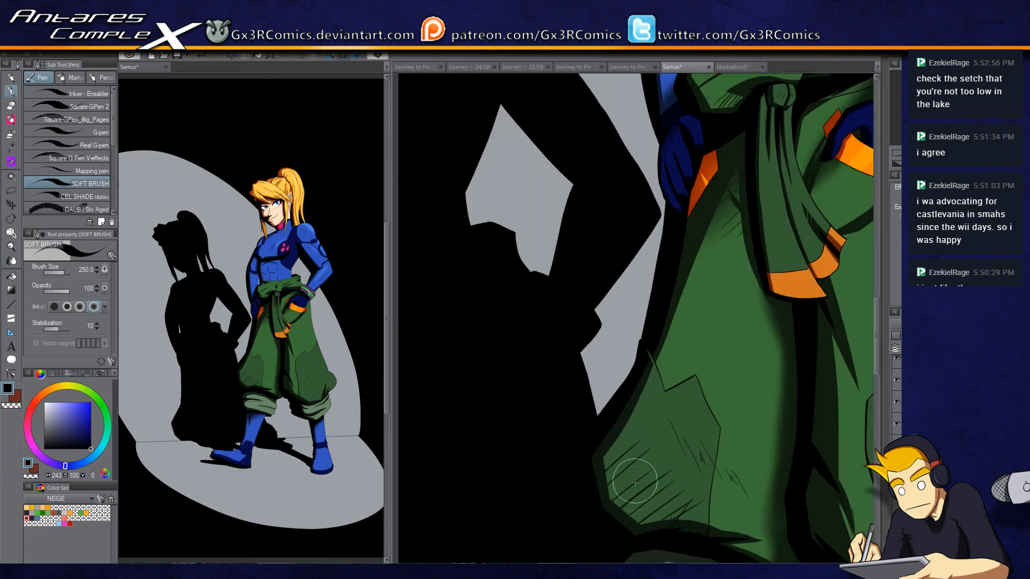
pyautogui.scroll(-3, 617, 456)
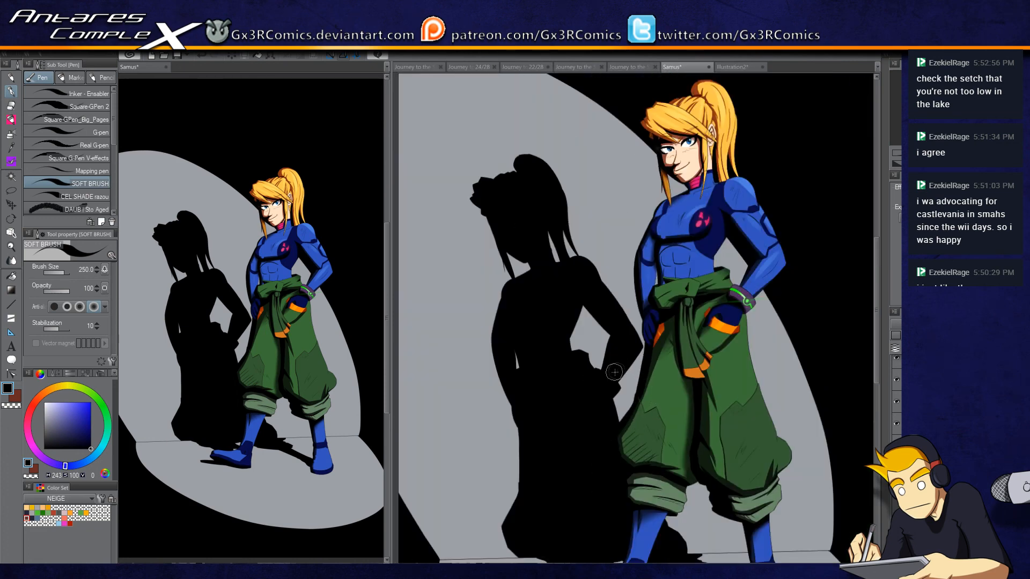
pyautogui.scroll(-1, 641, 410)
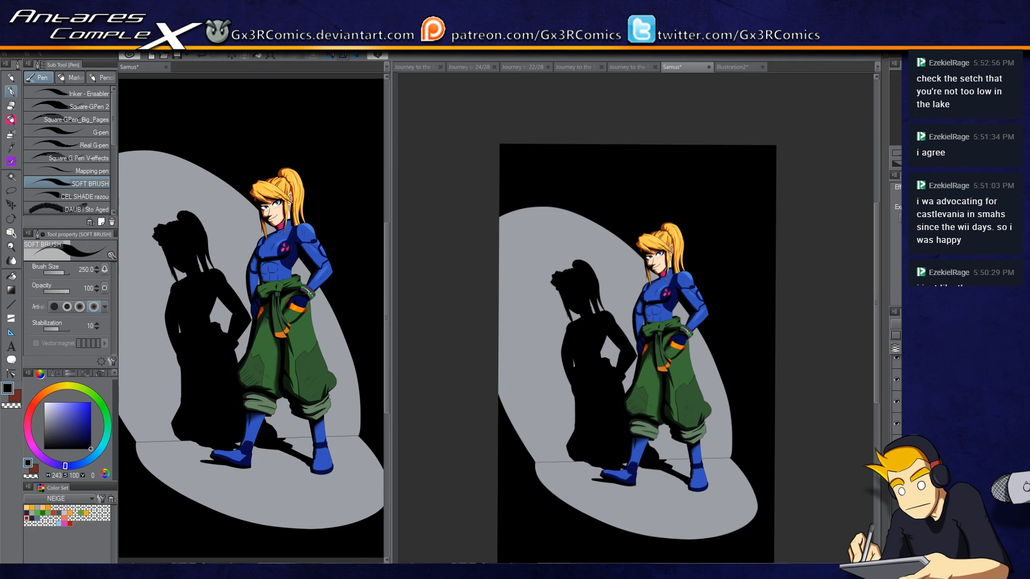
pyautogui.scroll(2, 628, 333)
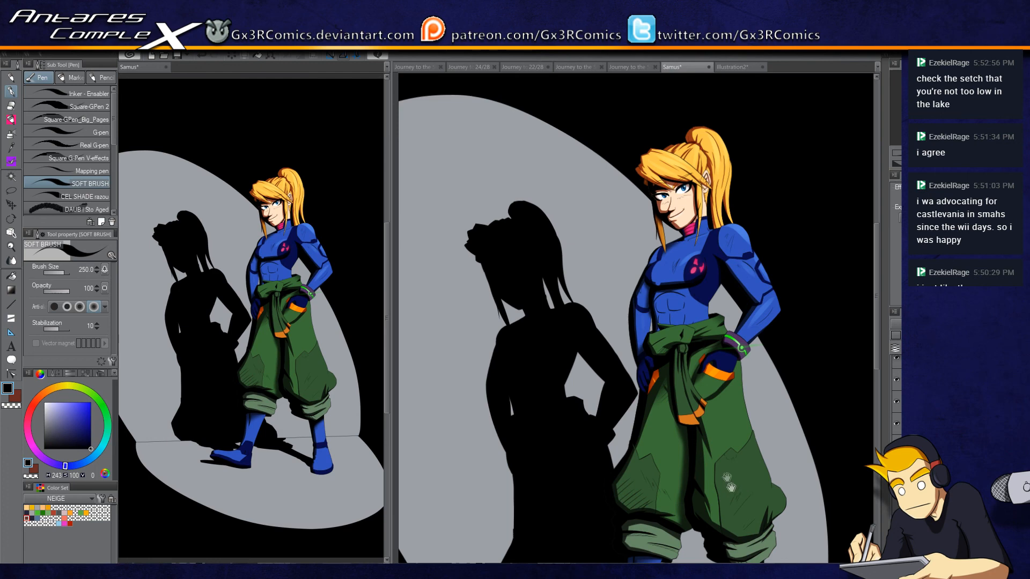
pyautogui.moveTo(735, 491); pyautogui.dragTo(727, 389)
pyautogui.click(896, 402)
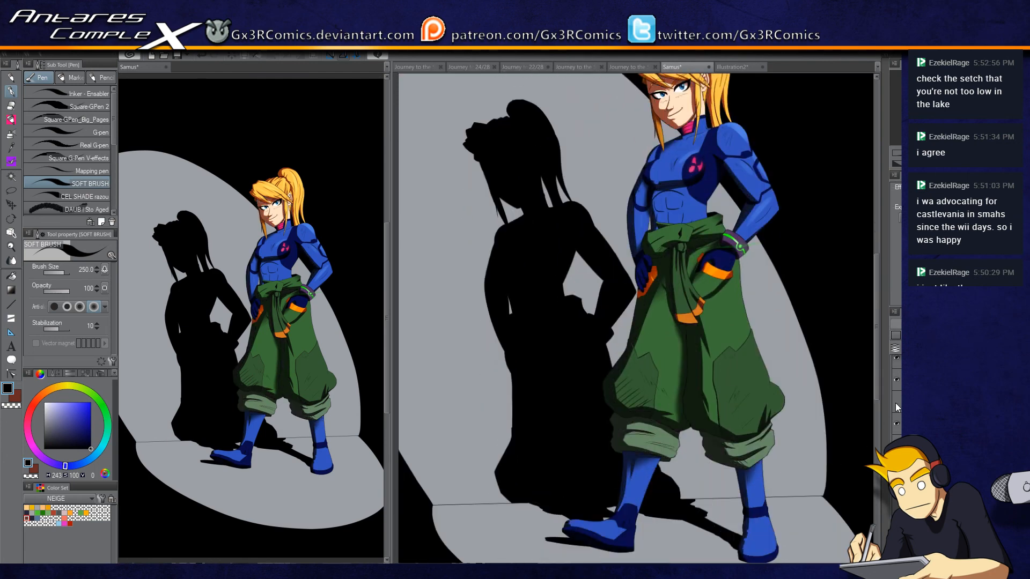
pyautogui.click(896, 402)
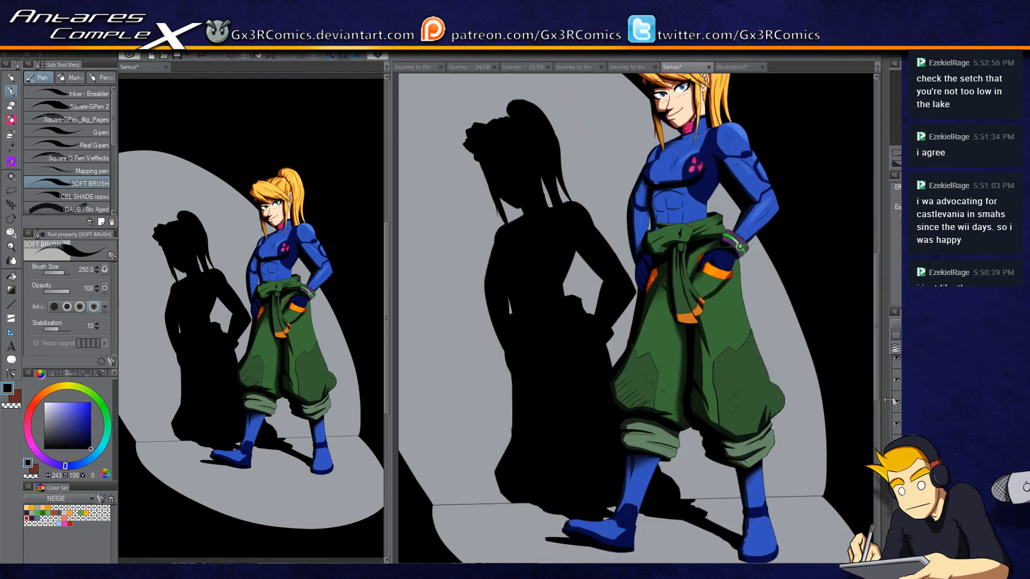
pyautogui.moveTo(545, 402); pyautogui.dragTo(537, 471)
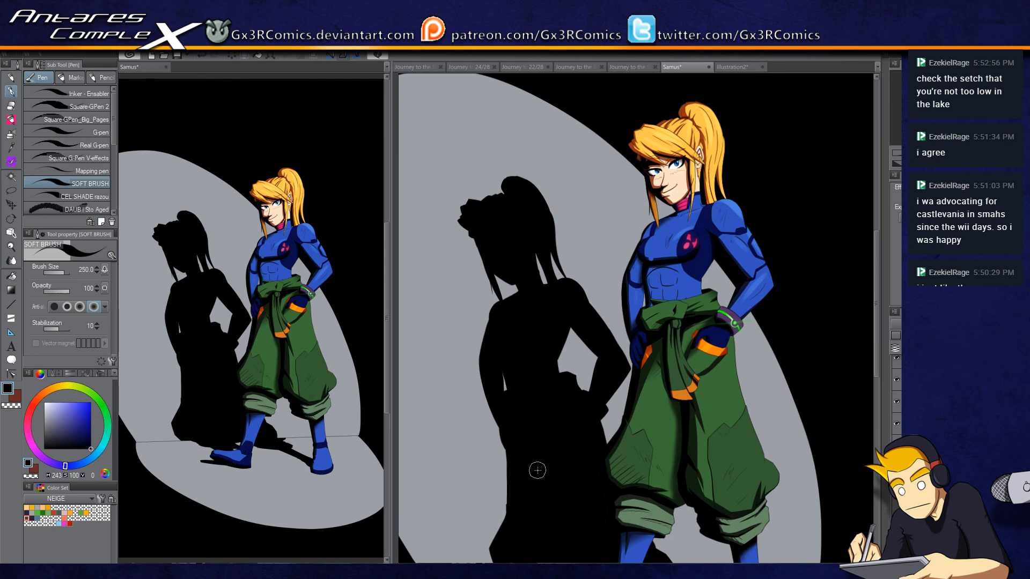
pyautogui.scroll(1, 896, 394)
# Step: Sample the hair's golden yellow and try it as a translucent warm tint layer over the illustration
pyautogui.keyDown('alt'); pyautogui.click(688, 126); pyautogui.keyUp('alt')
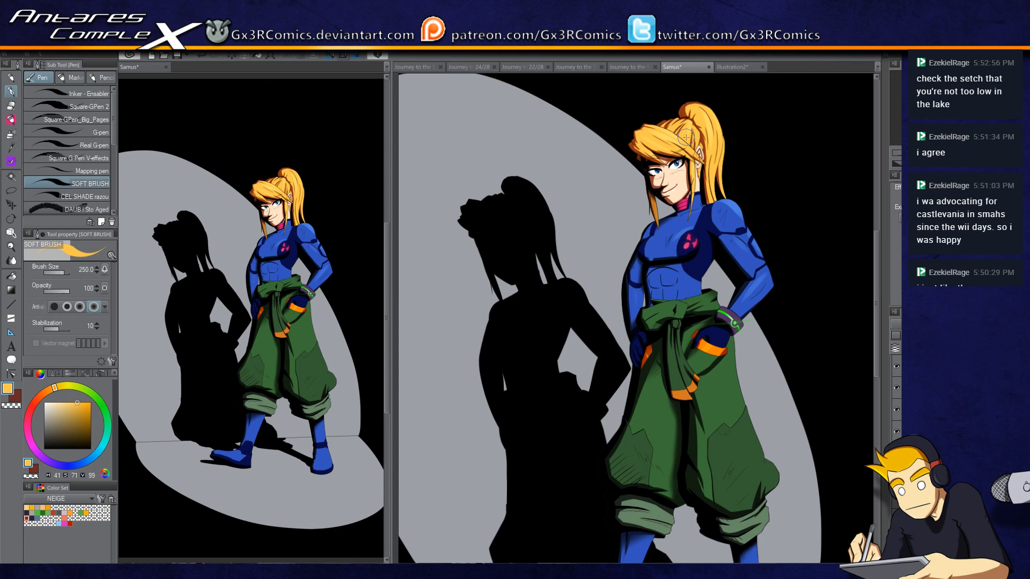
pyautogui.press('g')
pyautogui.press('g')
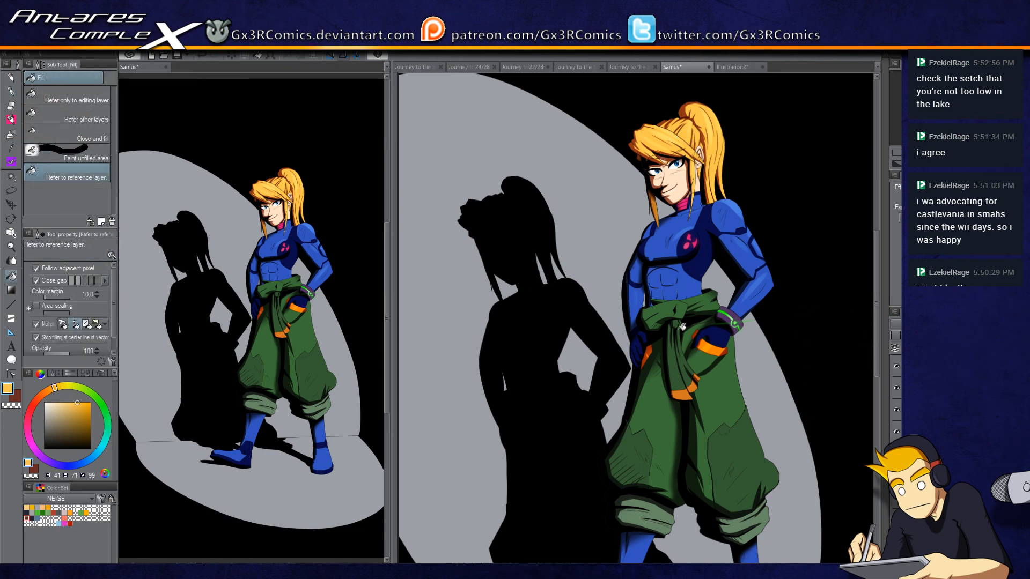
pyautogui.click(256, 58)
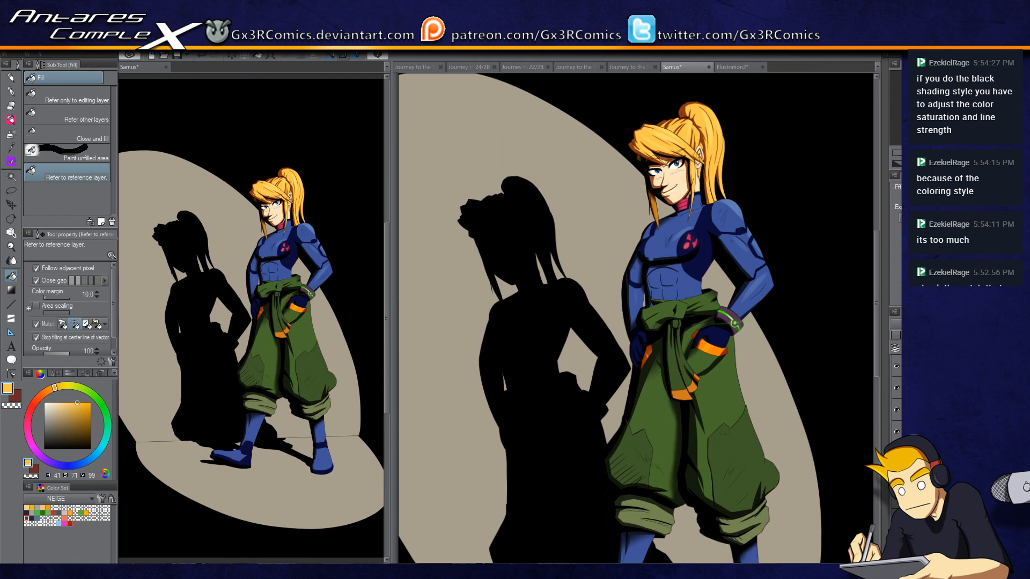
# Step: Inspect the warm tint on the full figure and face, then hide the tint layer
pyautogui.scroll(2, 650, 375)
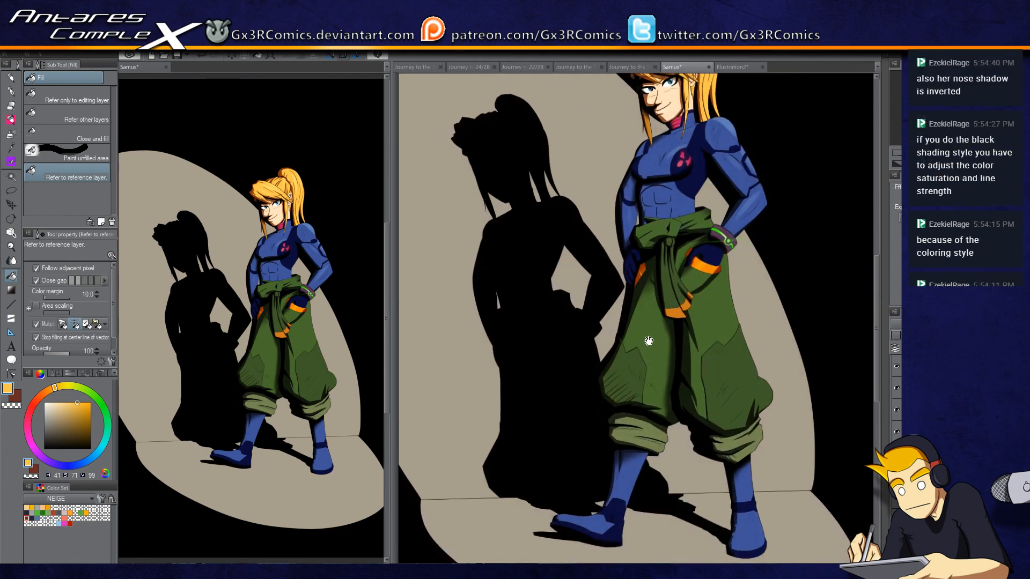
pyautogui.scroll(-3, 647, 434)
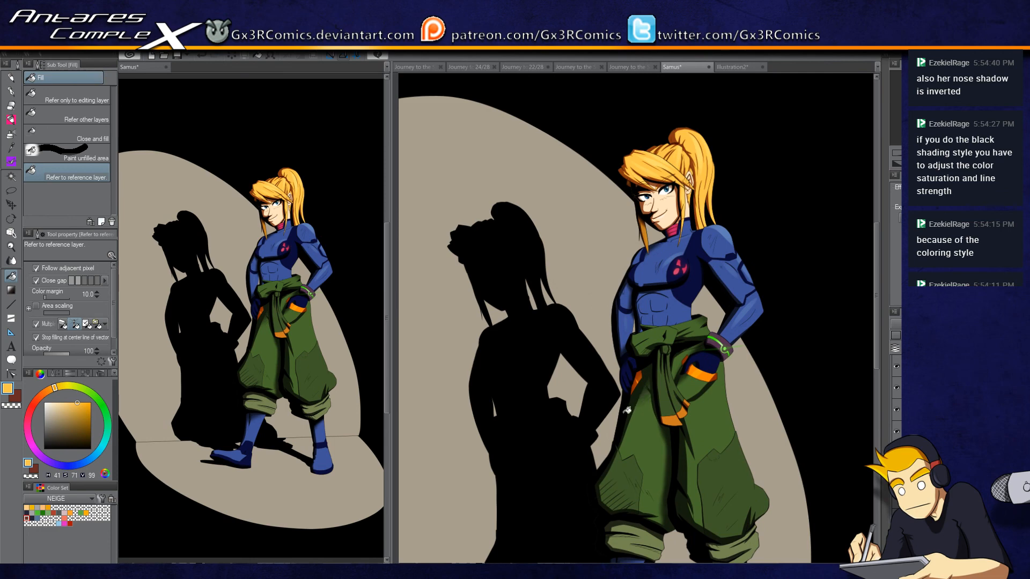
pyautogui.scroll(3, 616, 418)
pyautogui.moveTo(673, 123); pyautogui.dragTo(543, 460)
pyautogui.scroll(1, 638, 274)
pyautogui.moveTo(673, 110); pyautogui.dragTo(622, 418)
pyautogui.moveTo(794, 443); pyautogui.dragTo(814, 476)
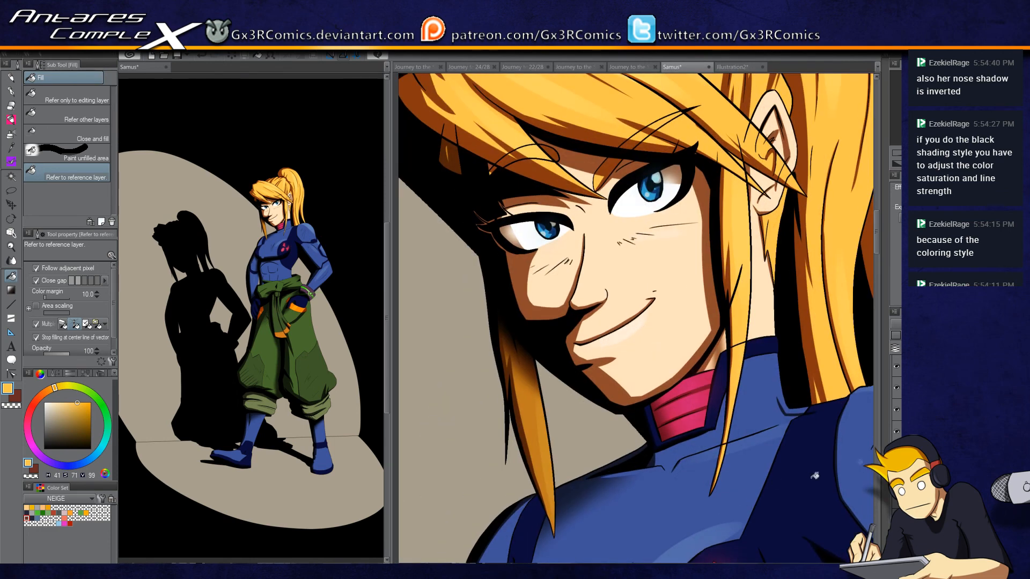
pyautogui.click(896, 366)
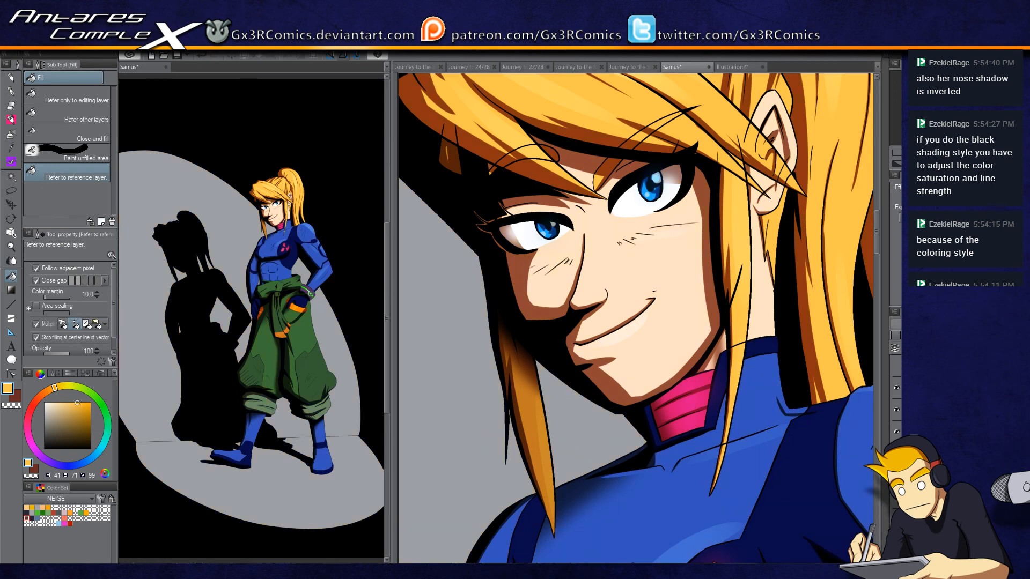
pyautogui.scroll(-2, 896, 403)
pyautogui.keyDown('alt'); pyautogui.click(203, 525); pyautogui.keyUp('alt')
pyautogui.scroll(1, 577, 369)
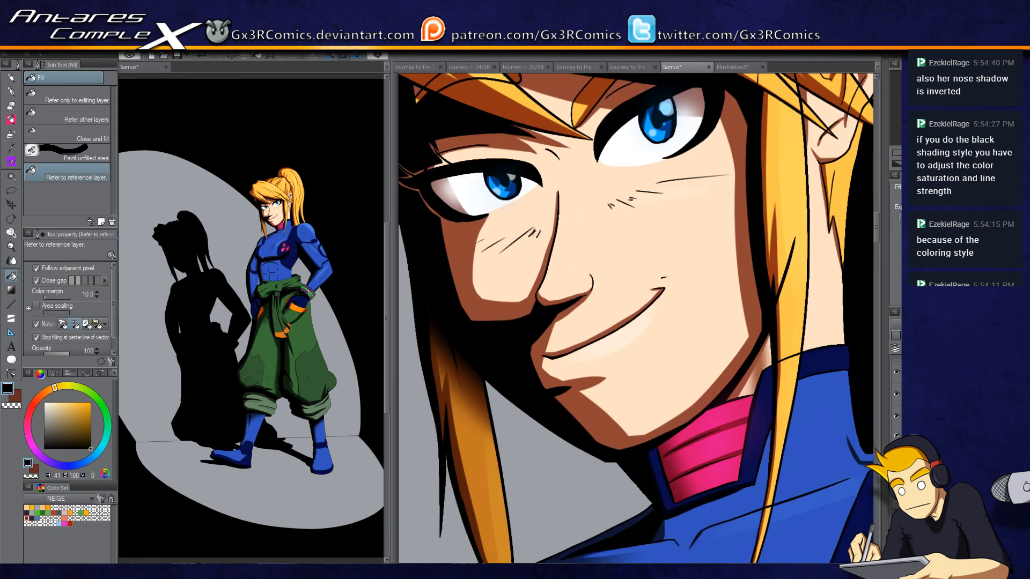
pyautogui.scroll(1, 576, 369)
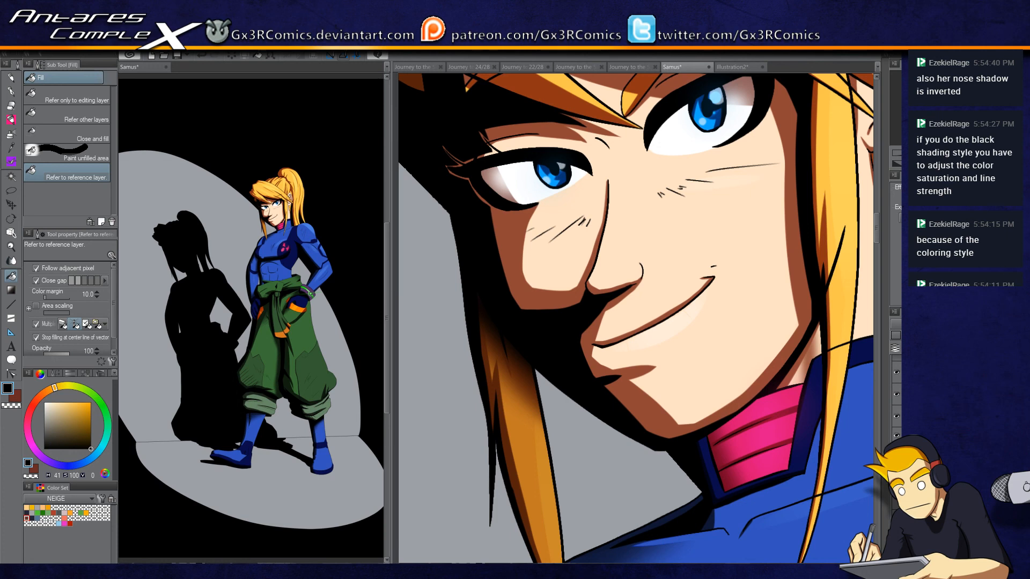
pyautogui.press('p')
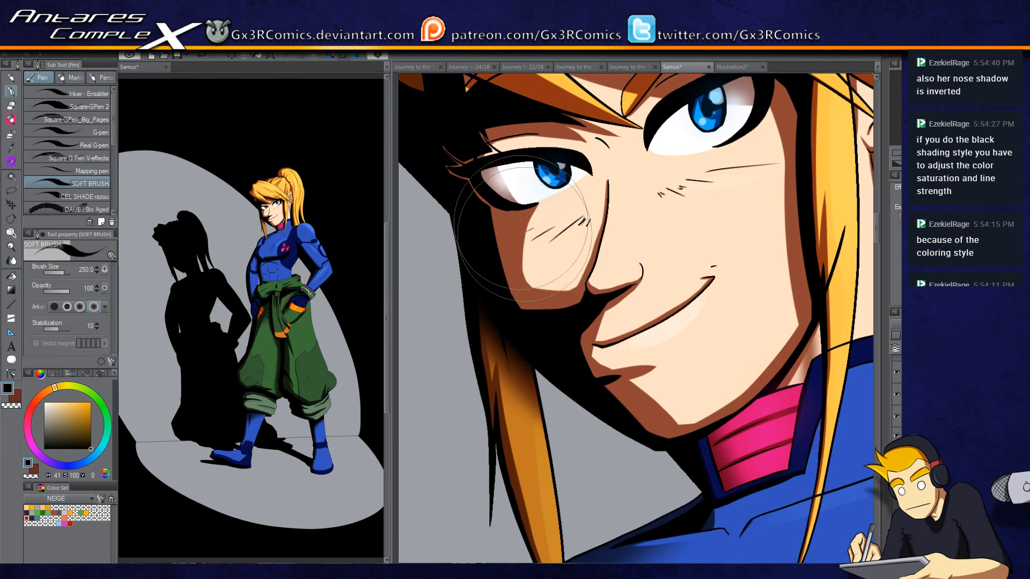
pyautogui.scroll(-1, 896, 397)
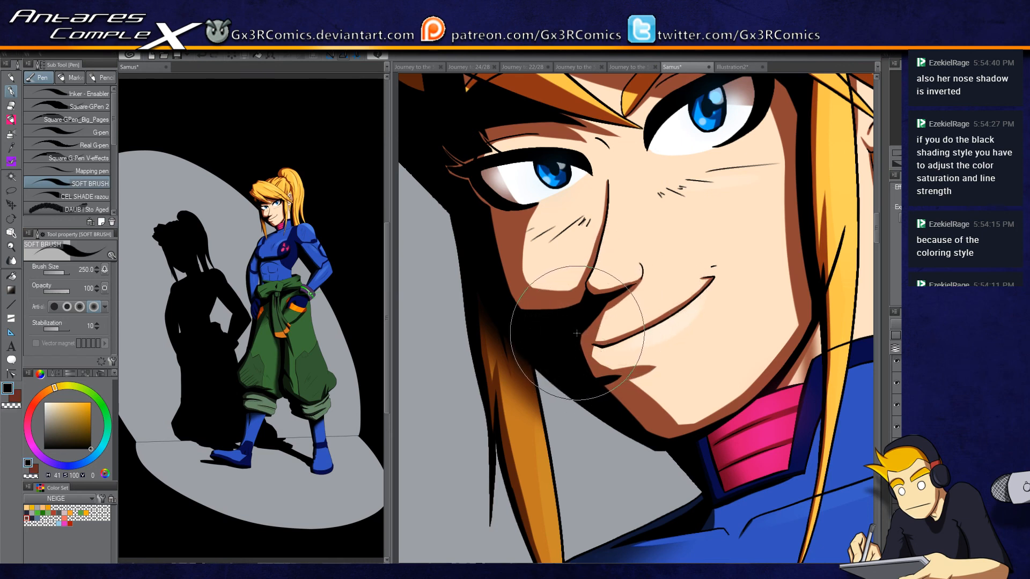
pyautogui.press('x')
pyautogui.press('x')
pyautogui.click(32, 518)
pyautogui.press('x')
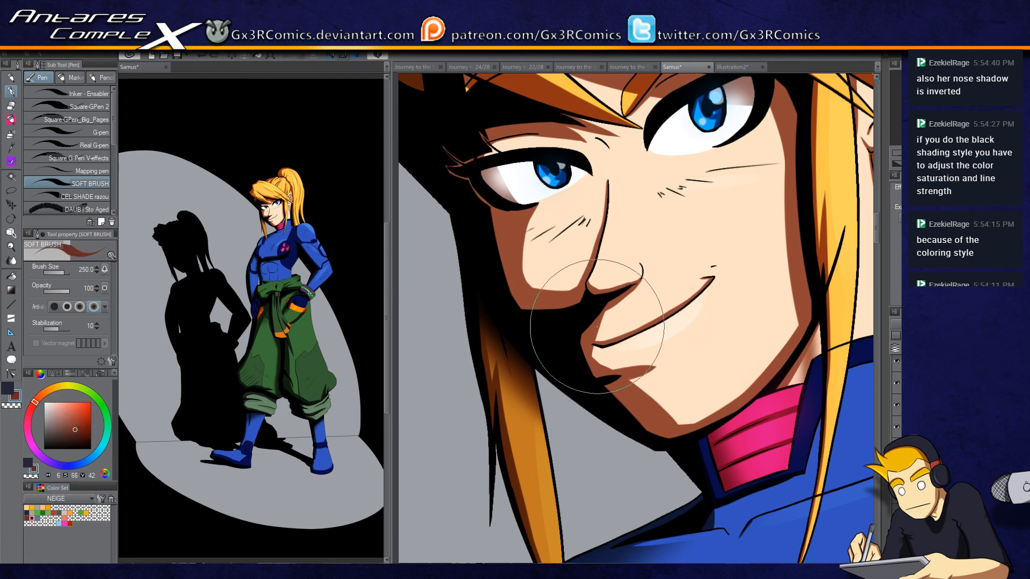
pyautogui.press('c')
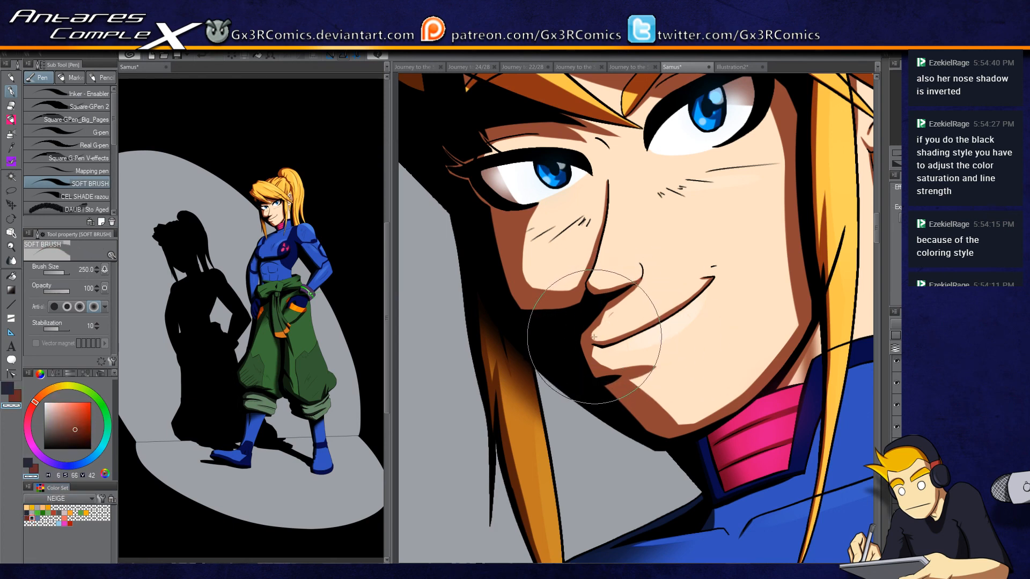
pyautogui.press('c')
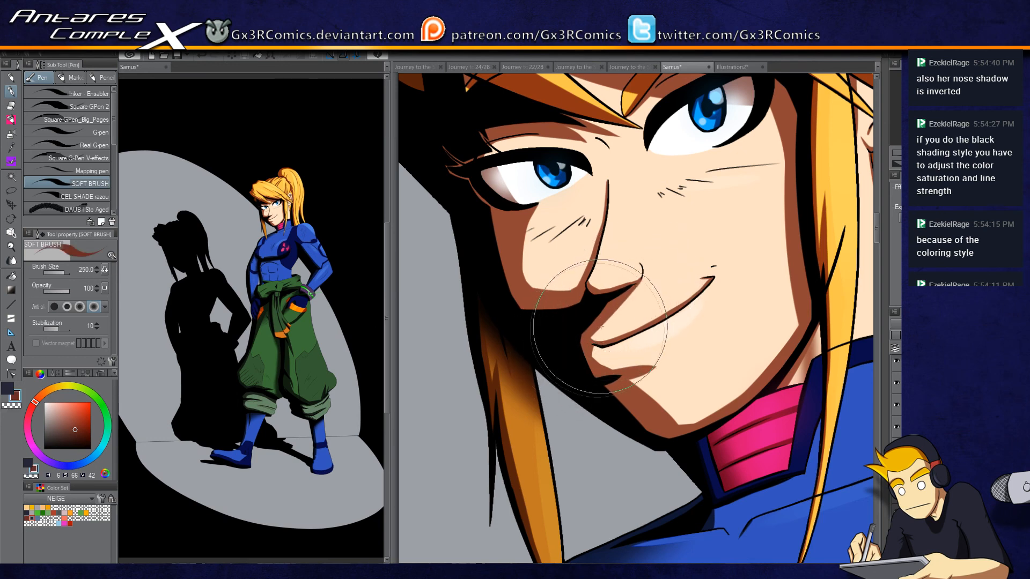
pyautogui.press('c')
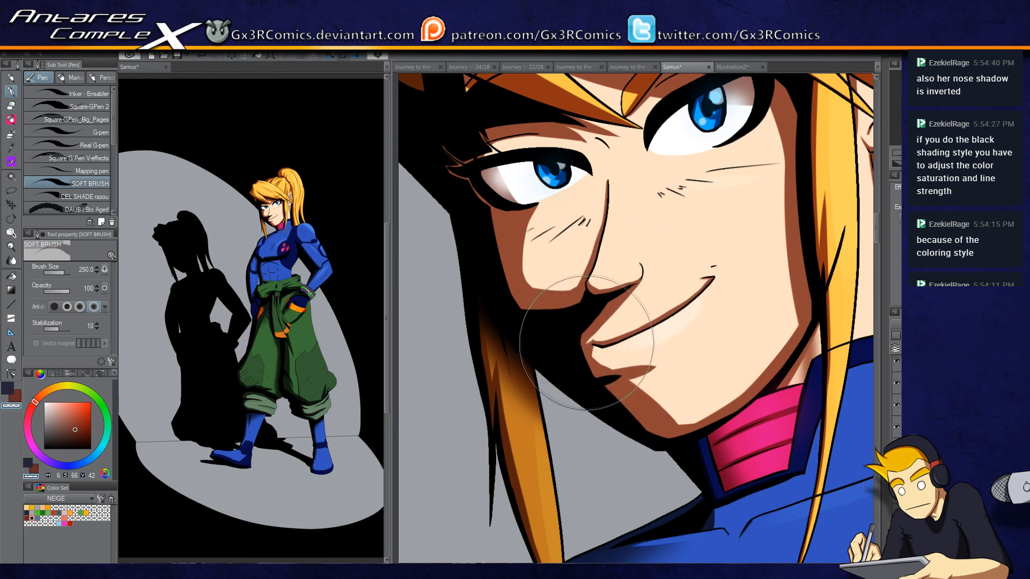
pyautogui.press('c')
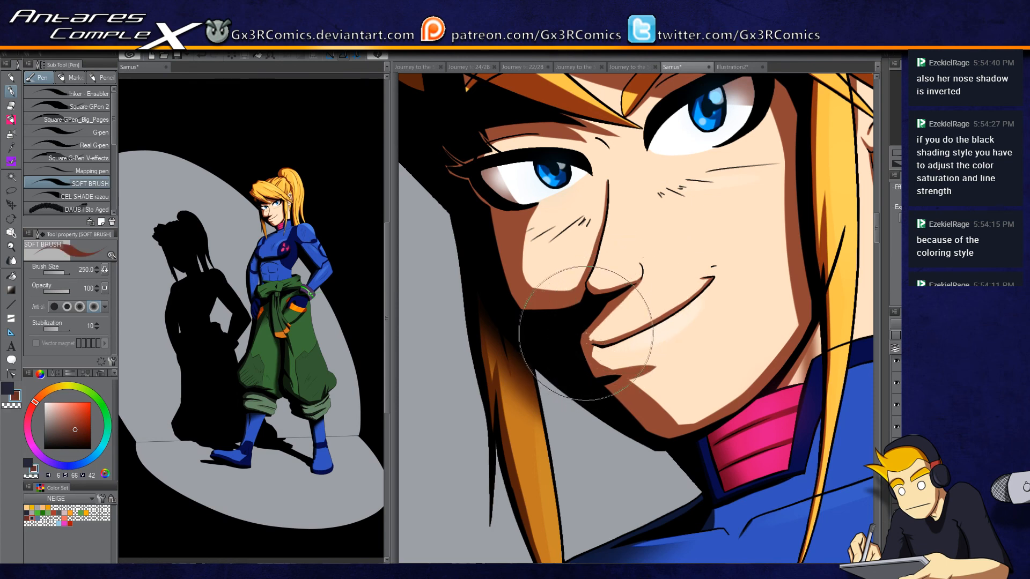
pyautogui.press('c')
pyautogui.press('c')
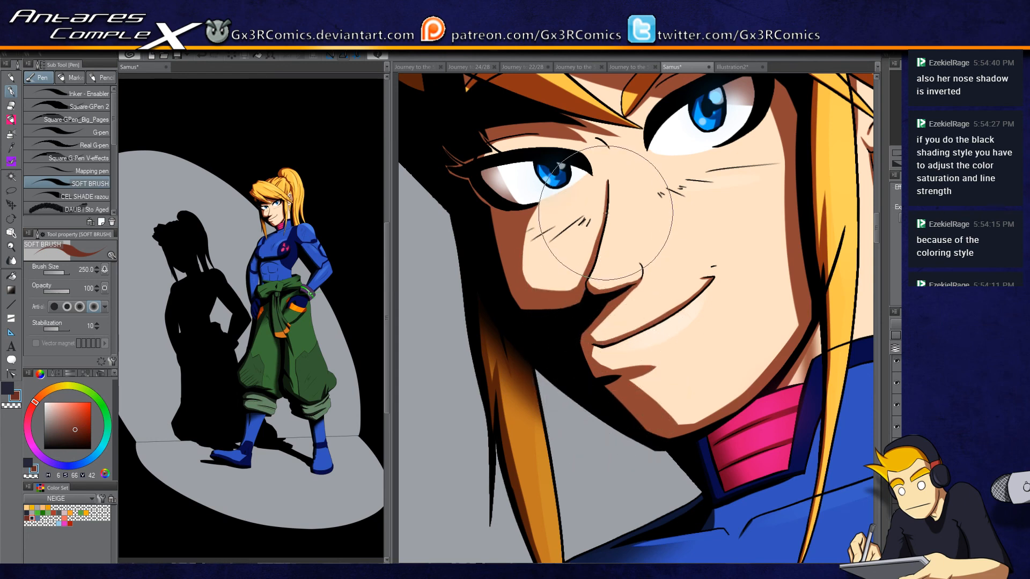
# Step: Auto-select the shaded face area and sample the shadow's black for the SOFT BRUSH
pyautogui.moveTo(739, 452); pyautogui.dragTo(728, 421)
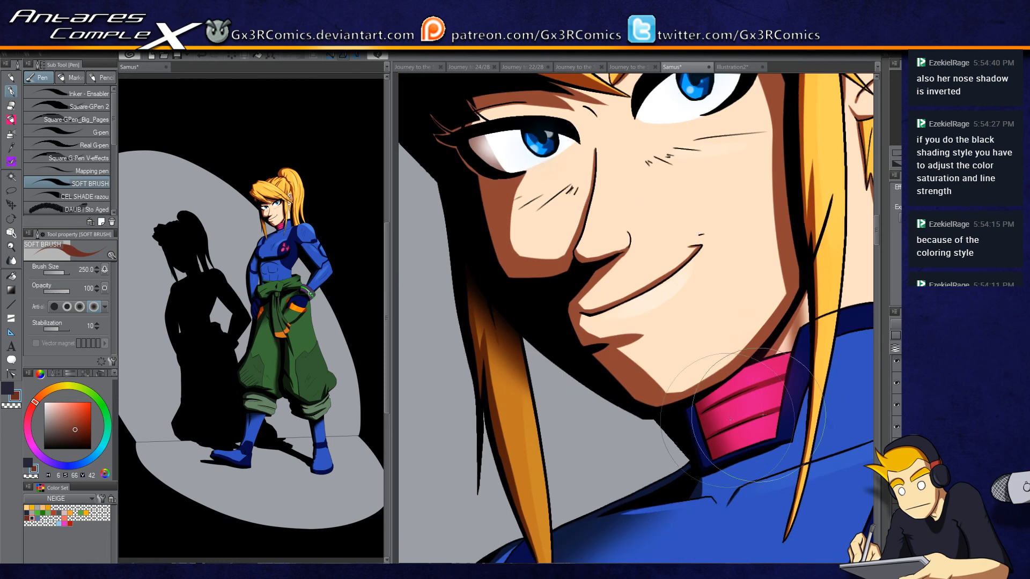
pyautogui.press('x')
pyautogui.press('w')
pyautogui.click(536, 304)
pyautogui.press('p')
pyautogui.keyDown('alt'); pyautogui.click(543, 277); pyautogui.keyUp('alt')
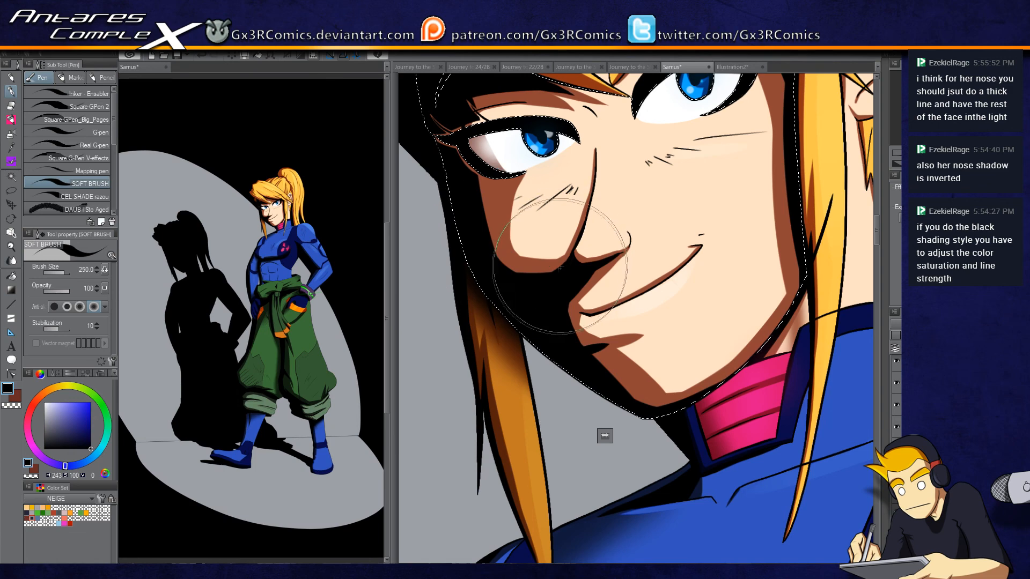
# Step: Make the black face shading translucent and erase a thin strip beneath the nose with the transparent SOFT BRUSH at size 120
pyautogui.scroll(1, 572, 255)
pyautogui.press('c')
pyautogui.press('[')
pyautogui.press('[')
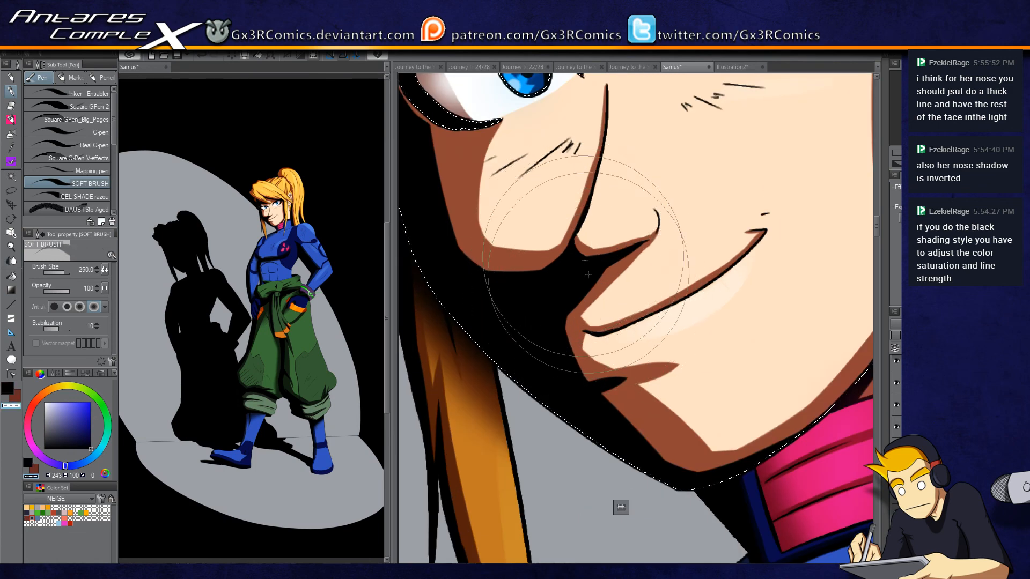
pyautogui.press('[')
pyautogui.press('[')
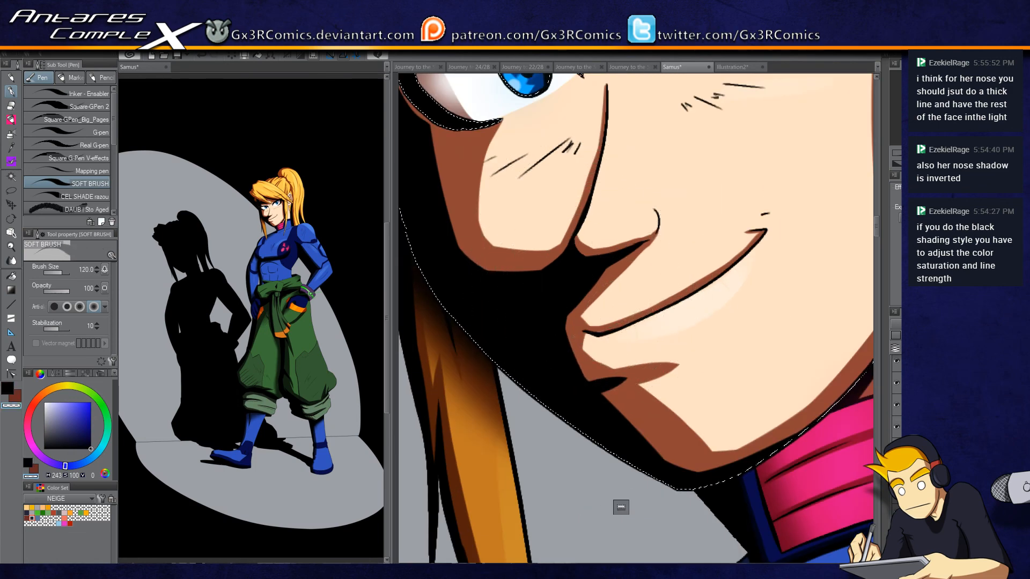
pyautogui.click(899, 322)
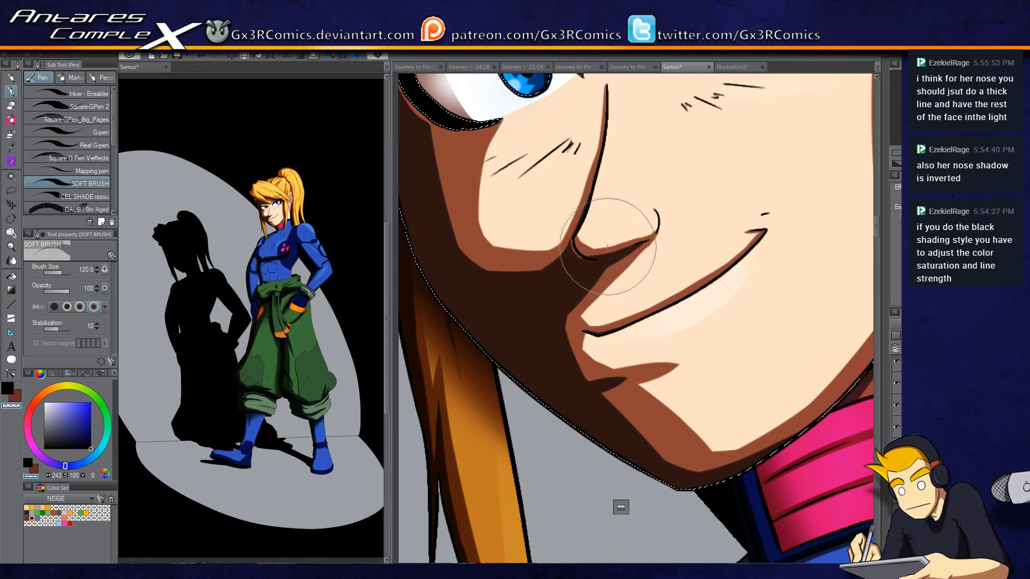
pyautogui.moveTo(588, 260)
pyautogui.mouseDown()
pyautogui.moveTo(632, 250)
pyautogui.moveTo(591, 258)
pyautogui.moveTo(615, 256)
pyautogui.mouseUp()
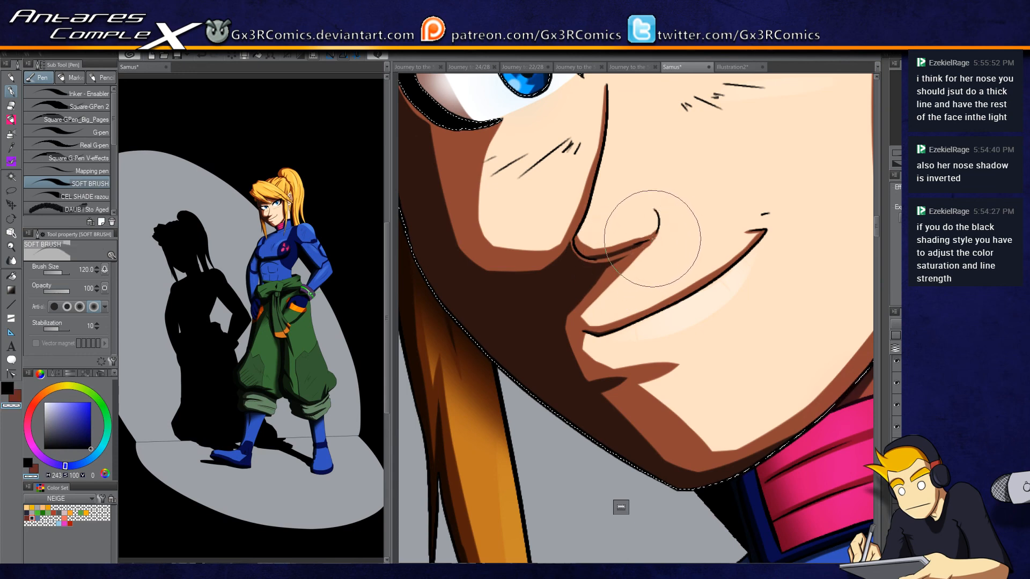
# Step: Return the face shading to solid black, switch the brush back to black and deselect the face area
pyautogui.press('c')
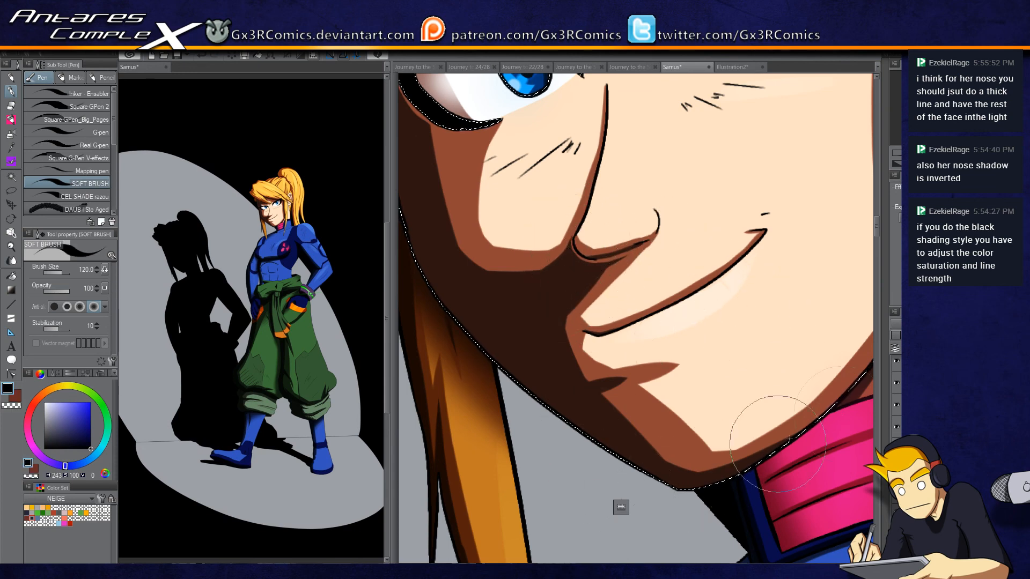
pyautogui.hotkey('ctrl', 'z')
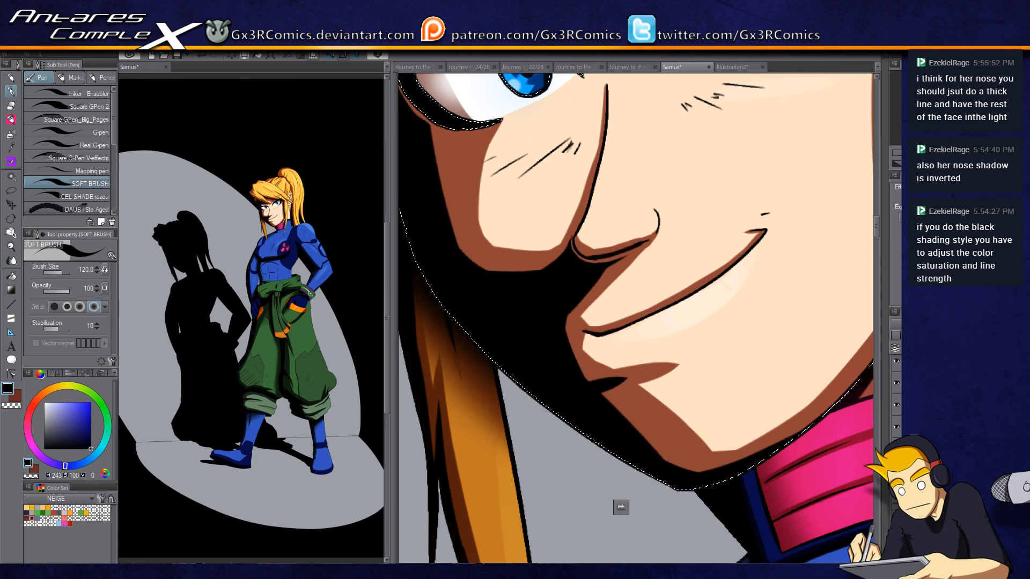
pyautogui.press('c')
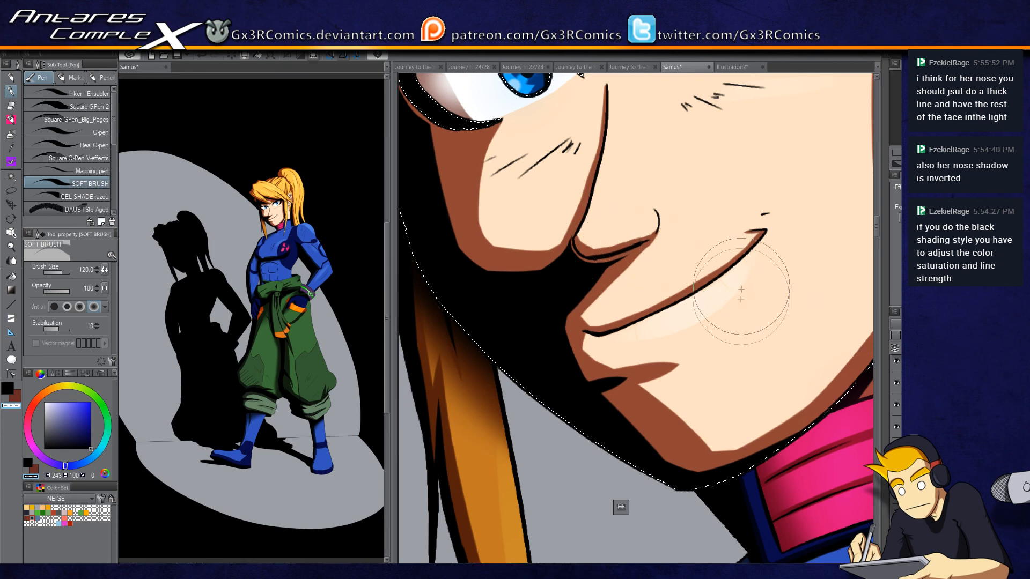
pyautogui.press('c')
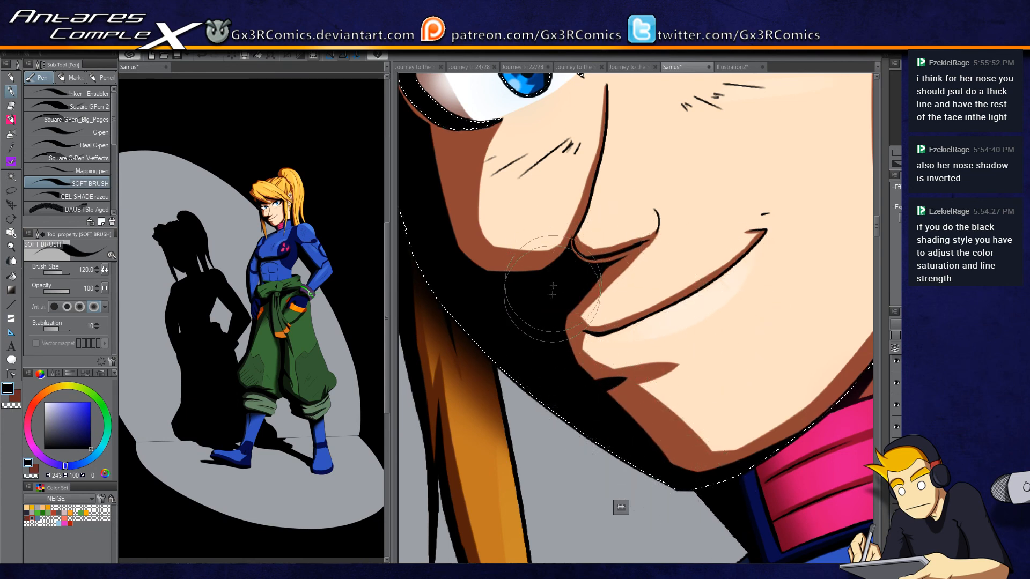
pyautogui.scroll(-3, 491, 231)
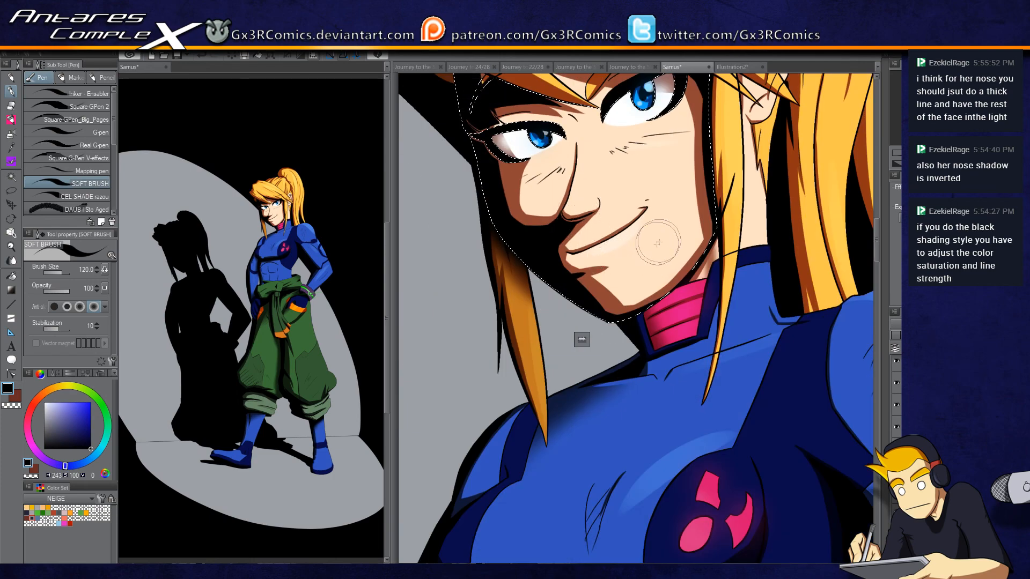
pyautogui.hotkey('ctrl', 'd')
# Step: Paint the thin gap beneath the nose black with the SOFT BRUSH
pyautogui.moveTo(615, 269); pyautogui.dragTo(595, 390)
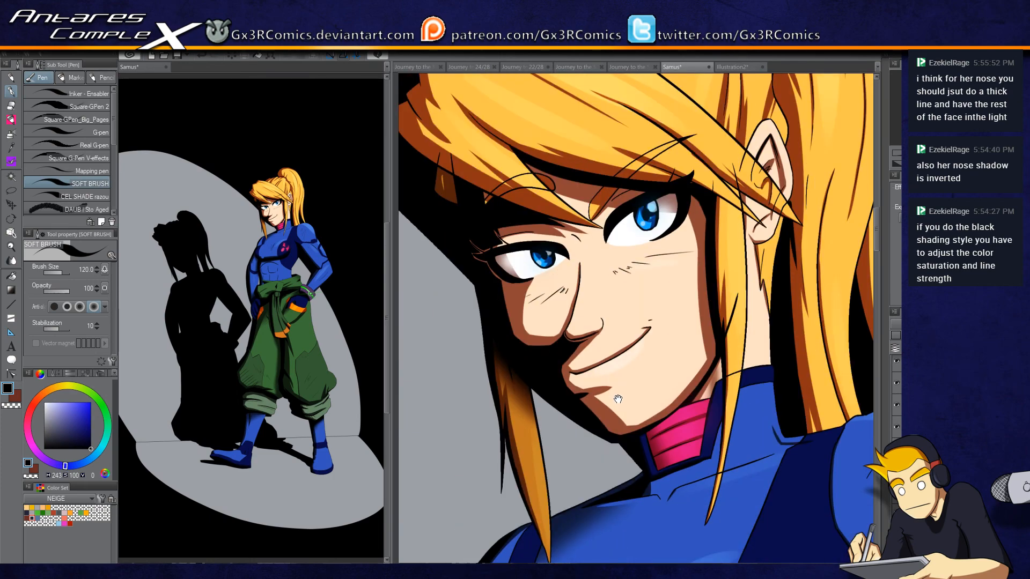
pyautogui.scroll(4, 588, 394)
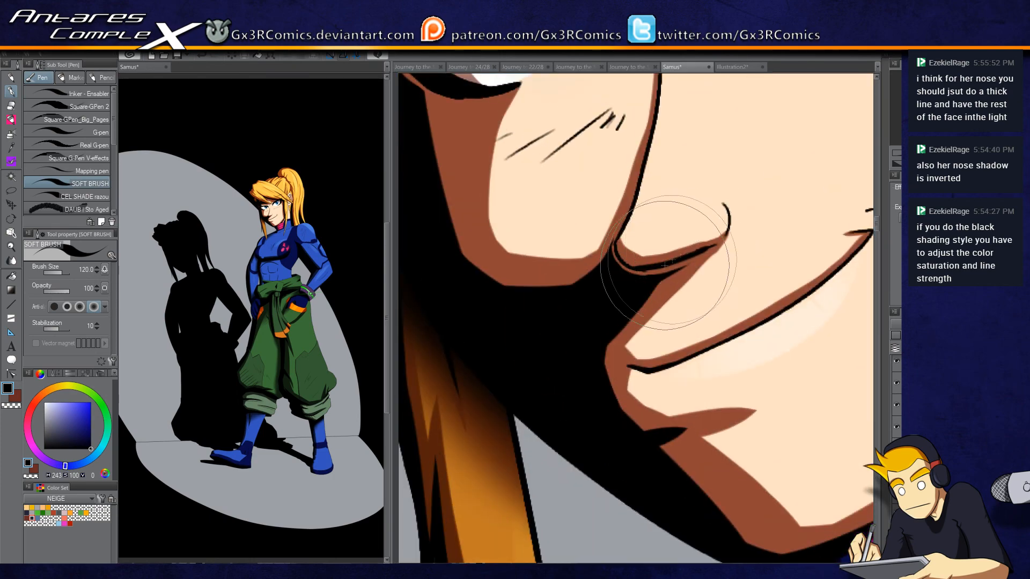
pyautogui.press('c')
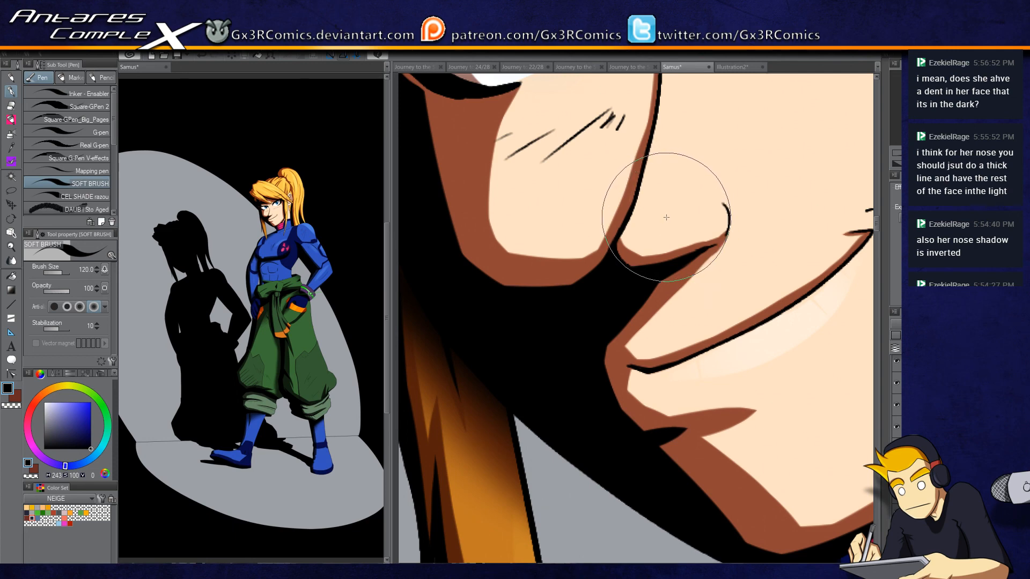
pyautogui.scroll(-2, 676, 200)
pyautogui.moveTo(802, 213); pyautogui.dragTo(772, 274)
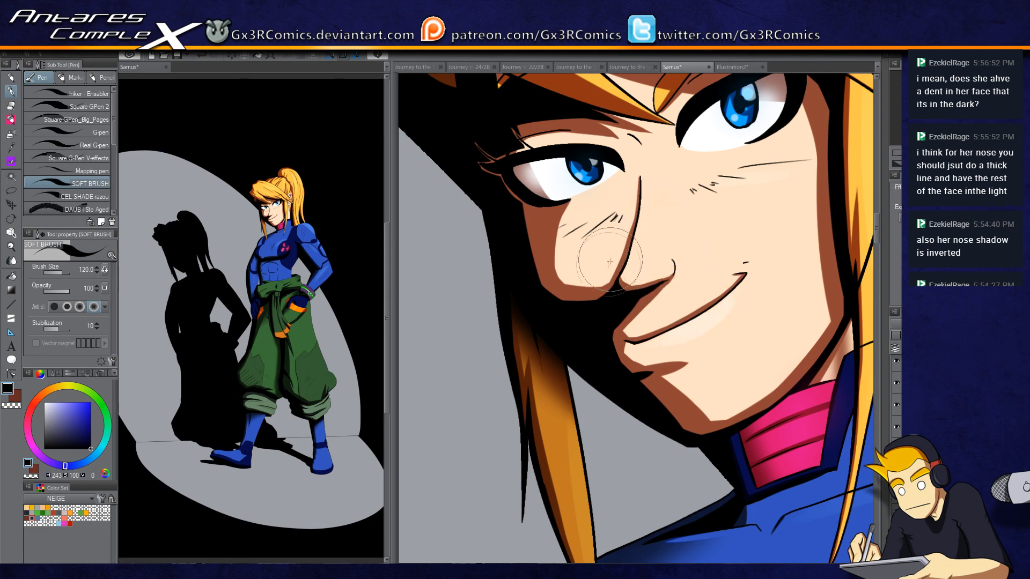
# Step: Erase the black shadow from the cheek, beside the nose and mouth and down to the chin, exposing the reddish-brown shading
pyautogui.scroll(2, 515, 193)
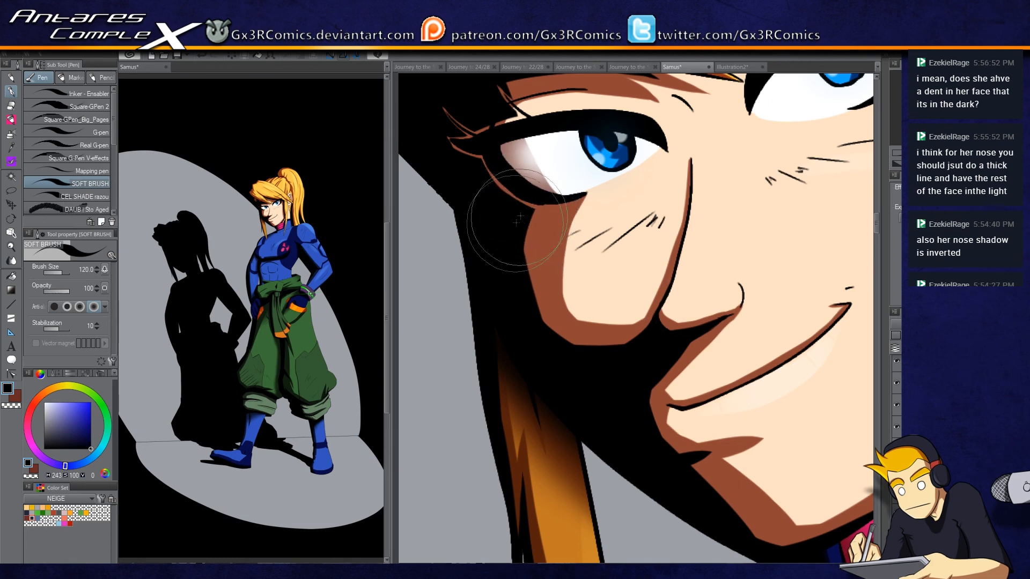
pyautogui.scroll(-2, 454, 485)
pyautogui.moveTo(612, 492); pyautogui.dragTo(595, 290)
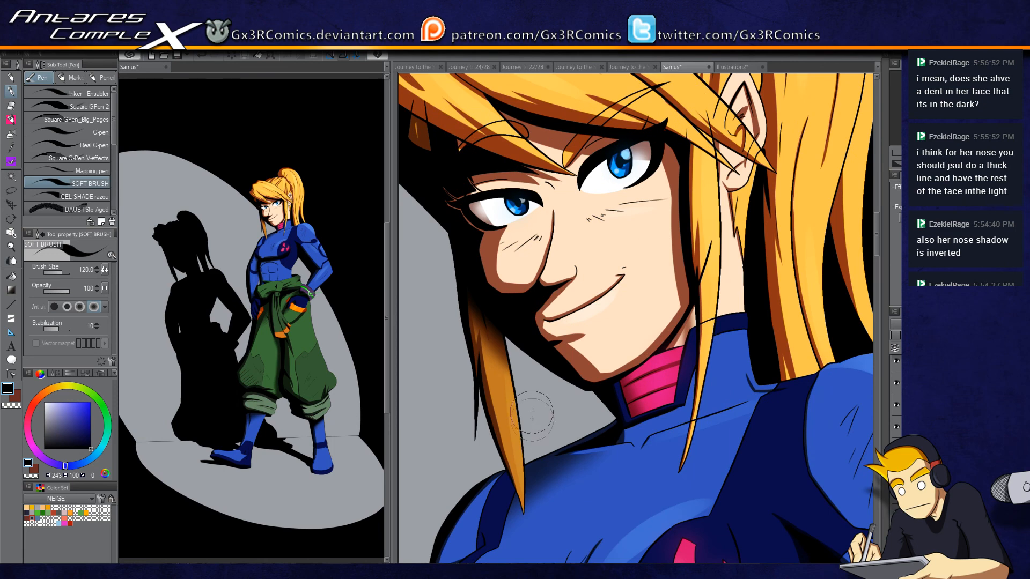
pyautogui.scroll(3, 539, 344)
pyautogui.moveTo(421, 213)
pyautogui.mouseDown()
pyautogui.moveTo(471, 287)
pyautogui.moveTo(453, 260)
pyautogui.moveTo(530, 324)
pyautogui.moveTo(524, 340)
pyautogui.moveTo(472, 288)
pyautogui.moveTo(494, 129)
pyautogui.moveTo(583, 181)
pyautogui.mouseUp()
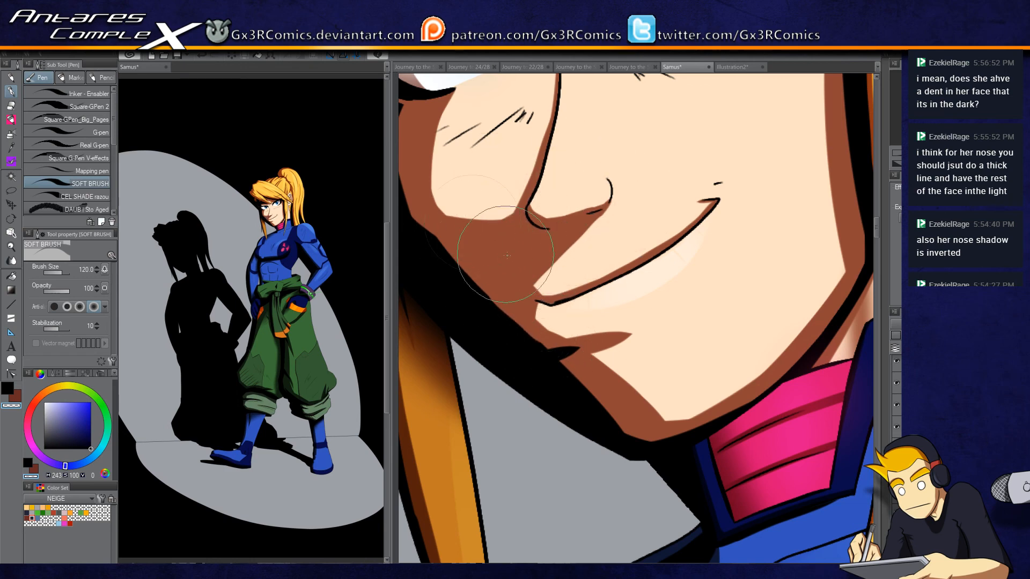
pyautogui.moveTo(471, 237); pyautogui.dragTo(535, 287)
pyautogui.moveTo(562, 350)
pyautogui.mouseDown()
pyautogui.moveTo(543, 349)
pyautogui.moveTo(510, 322)
pyautogui.moveTo(610, 400)
pyautogui.mouseUp()
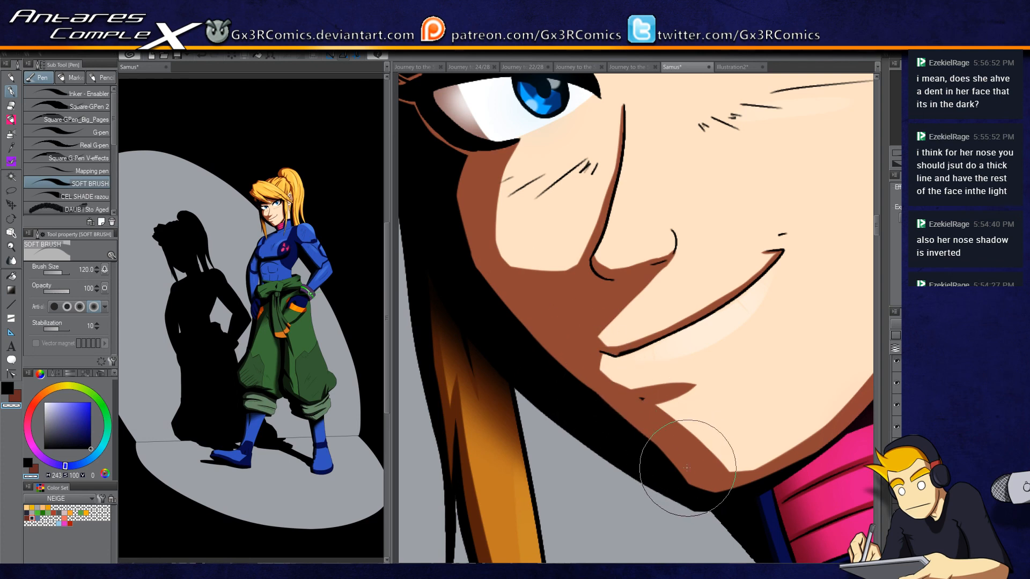
# Step: Repaint the black shadow along the outer cheek and lower jaw with the SOFT BRUSH
pyautogui.press('c')
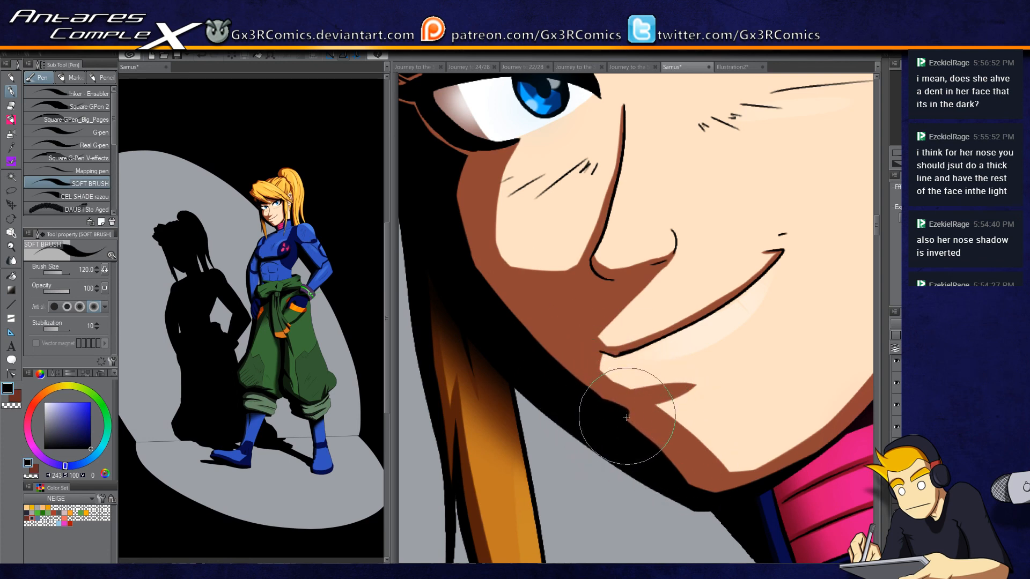
pyautogui.scroll(2, 590, 424)
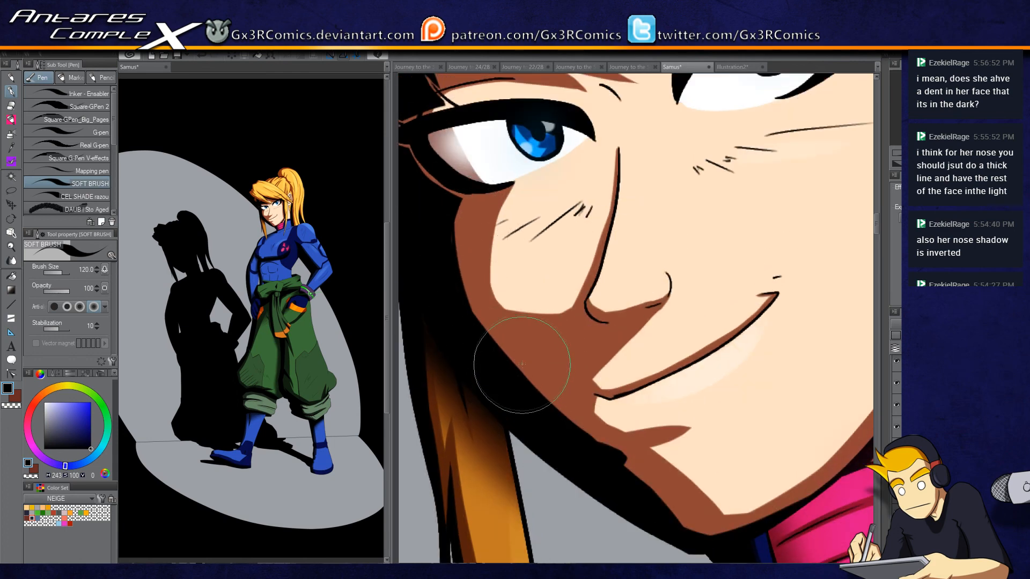
pyautogui.scroll(-1, 515, 365)
pyautogui.scroll(-2, 504, 316)
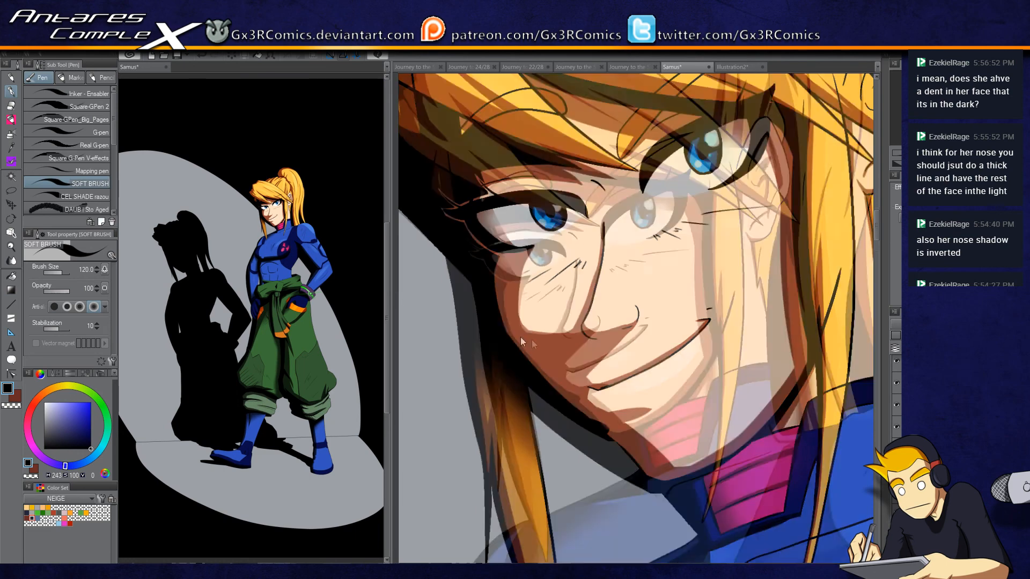
# Step: Inspect the reshaped face shadow on the upper body, and the shading around the waist and trousers
pyautogui.moveTo(644, 391); pyautogui.dragTo(620, 355)
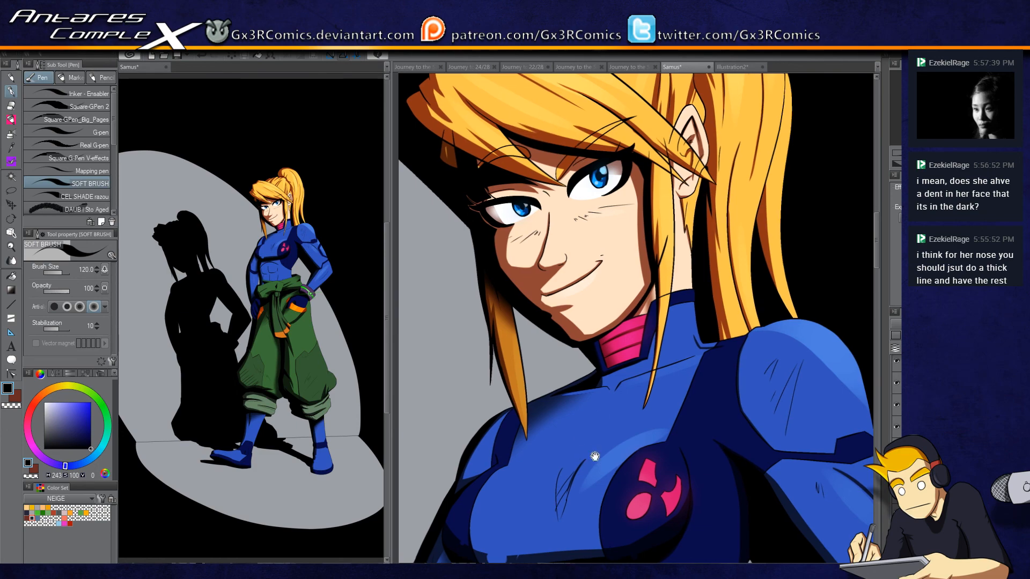
pyautogui.scroll(2, 601, 416)
pyautogui.moveTo(606, 397); pyautogui.dragTo(644, 336)
pyautogui.scroll(5, 644, 335)
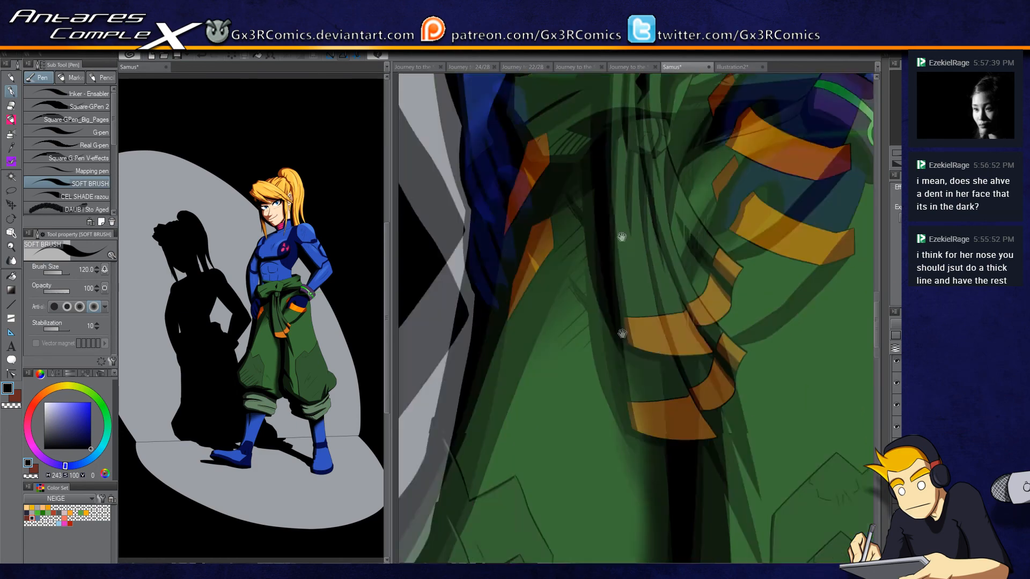
pyautogui.scroll(-3, 693, 138)
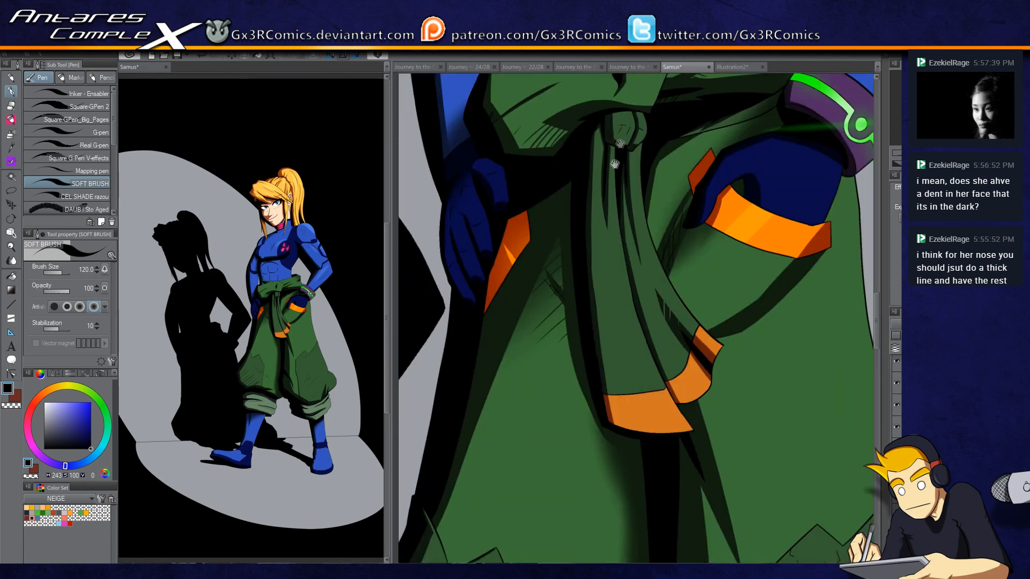
# Step: Examine the face, upper body and whole illustration under the warm tint overlay
pyautogui.moveTo(552, 390); pyautogui.dragTo(516, 415)
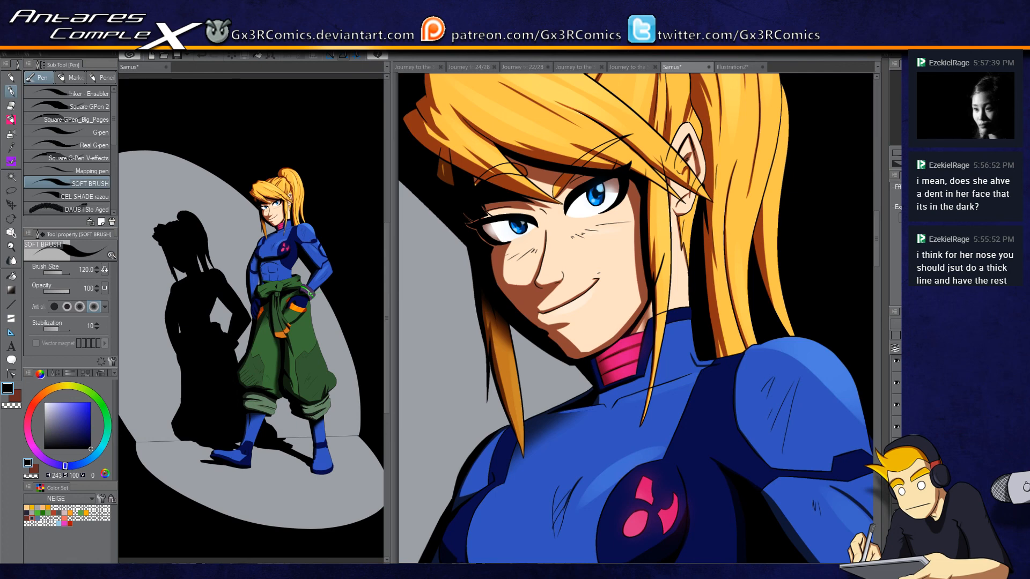
pyautogui.scroll(1, 896, 397)
pyautogui.scroll(-2, 733, 358)
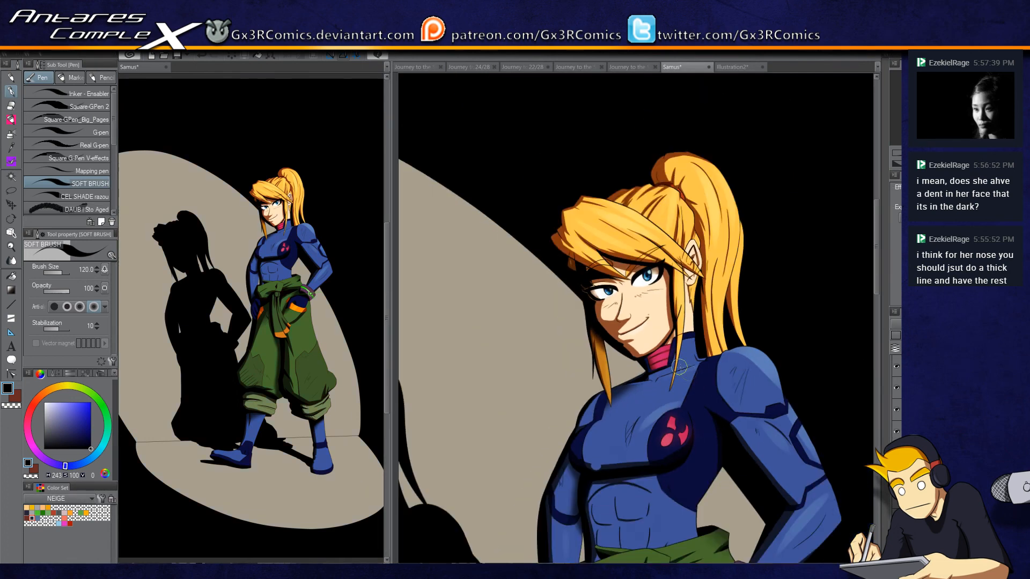
pyautogui.scroll(-1, 665, 376)
pyautogui.scroll(-3, 720, 411)
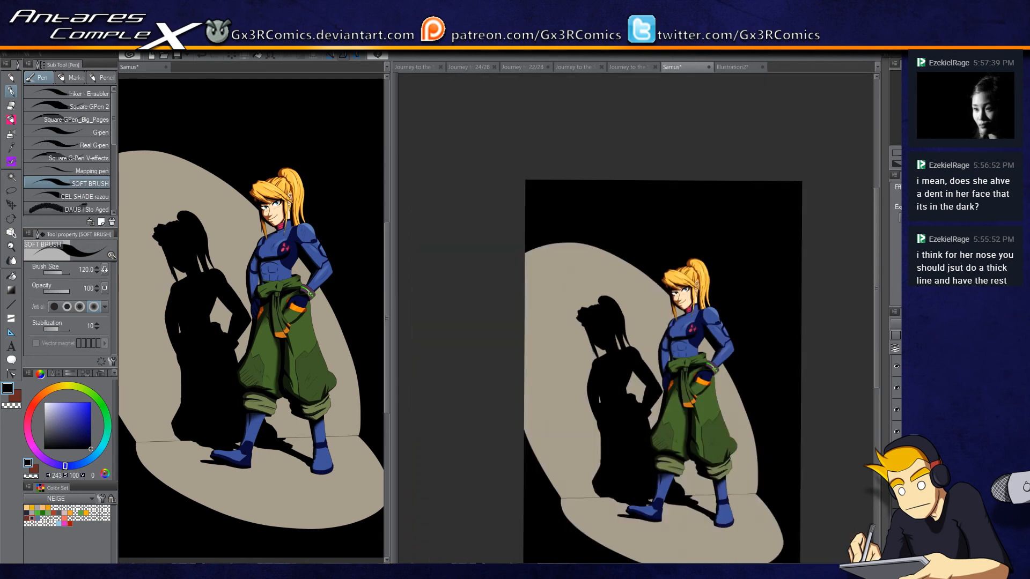
pyautogui.scroll(3, 645, 312)
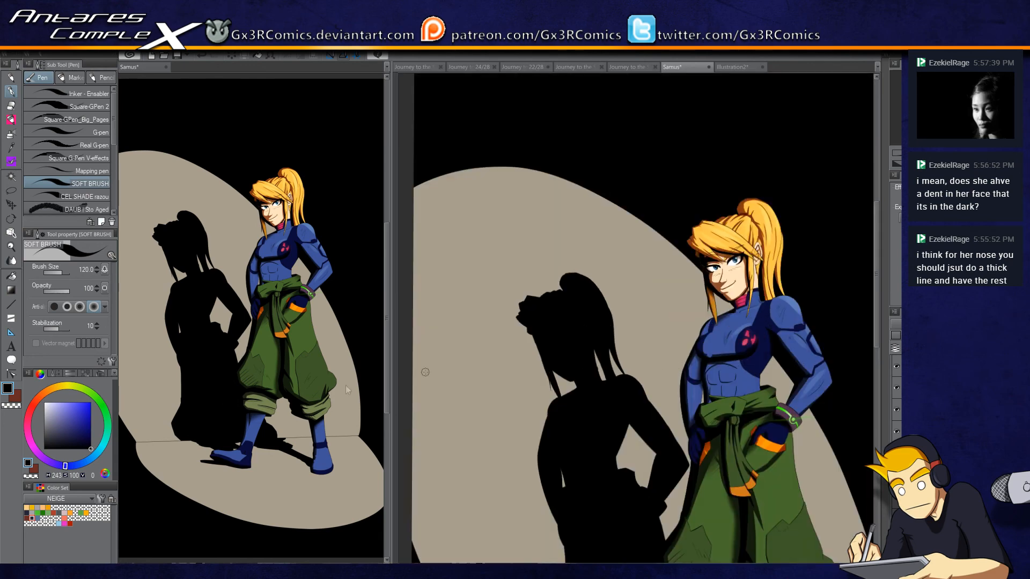
# Step: Try filling the tint overlay with saturated yellow (hue 49, saturation 100, value 100), and hide the overlay layer
pyautogui.click(59, 386)
pyautogui.click(91, 402)
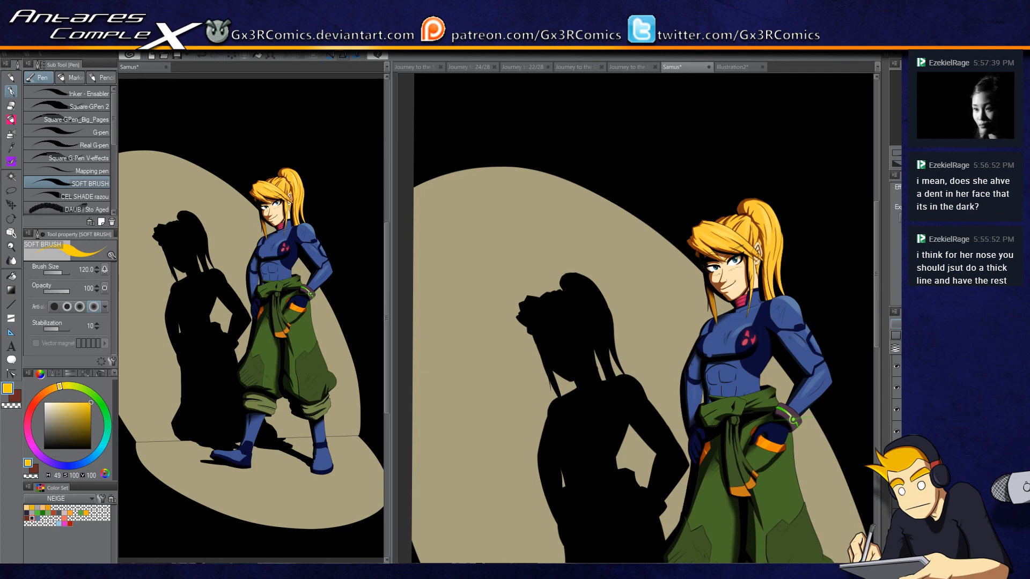
pyautogui.hotkey('alt', 'Delete')
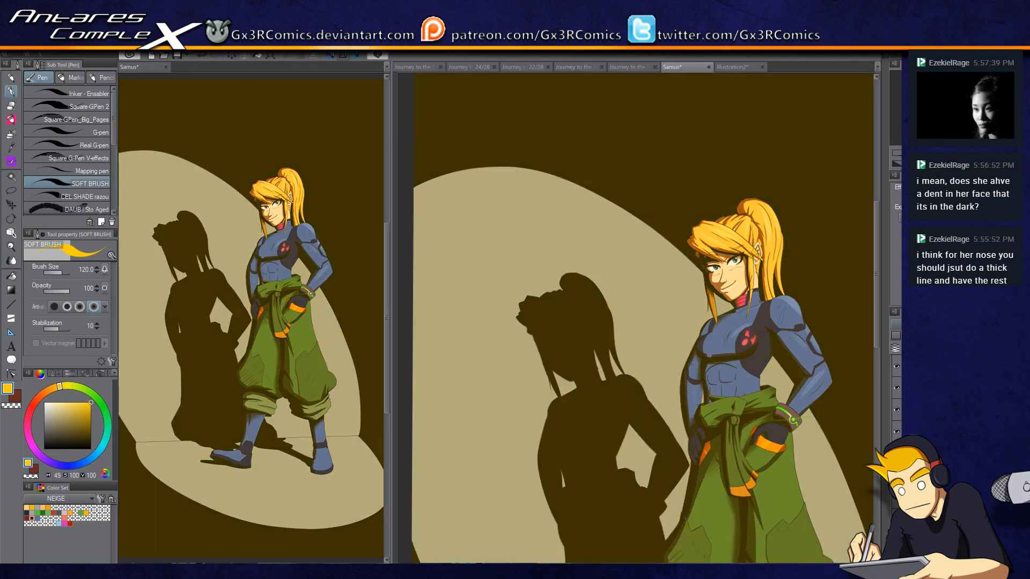
pyautogui.click(896, 367)
# Step: Examine the untinted illustration as a whole, checking the legs, trousers, upper body and cast shadow
pyautogui.moveTo(636, 558); pyautogui.dragTo(572, 382)
pyautogui.scroll(-3, 700, 376)
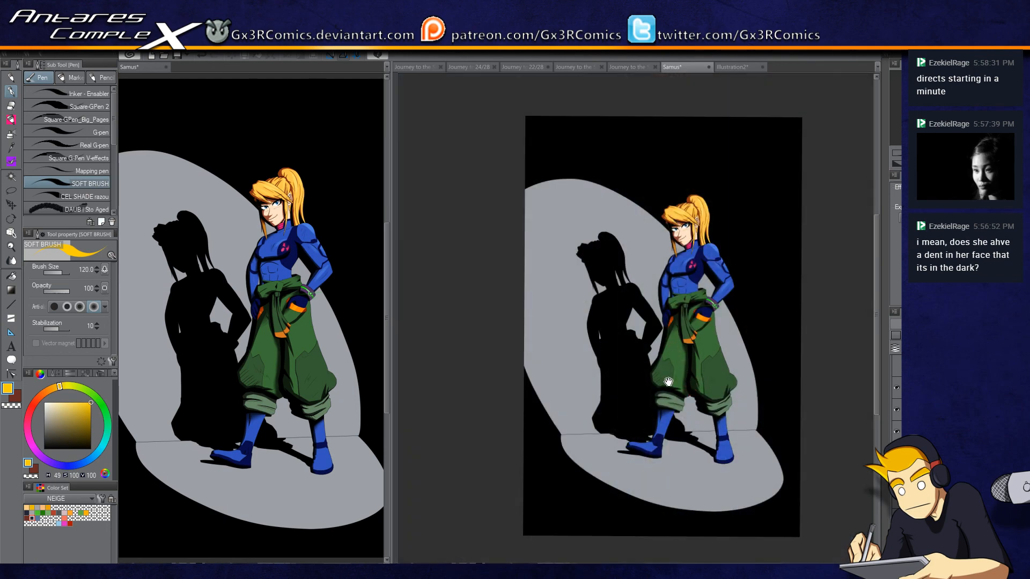
pyautogui.moveTo(668, 382); pyautogui.dragTo(643, 365)
pyautogui.scroll(3, 646, 369)
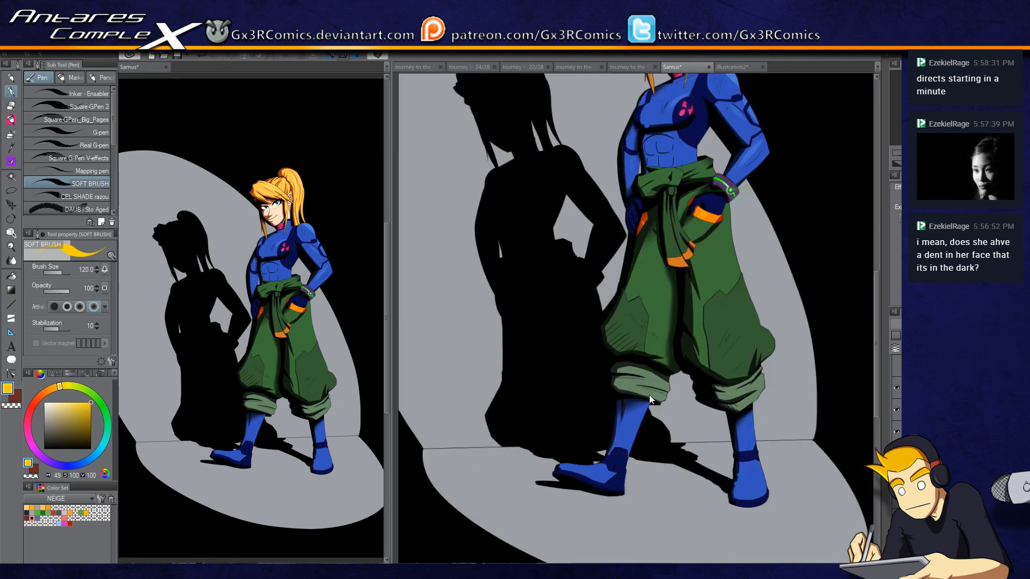
pyautogui.moveTo(665, 333); pyautogui.dragTo(685, 397)
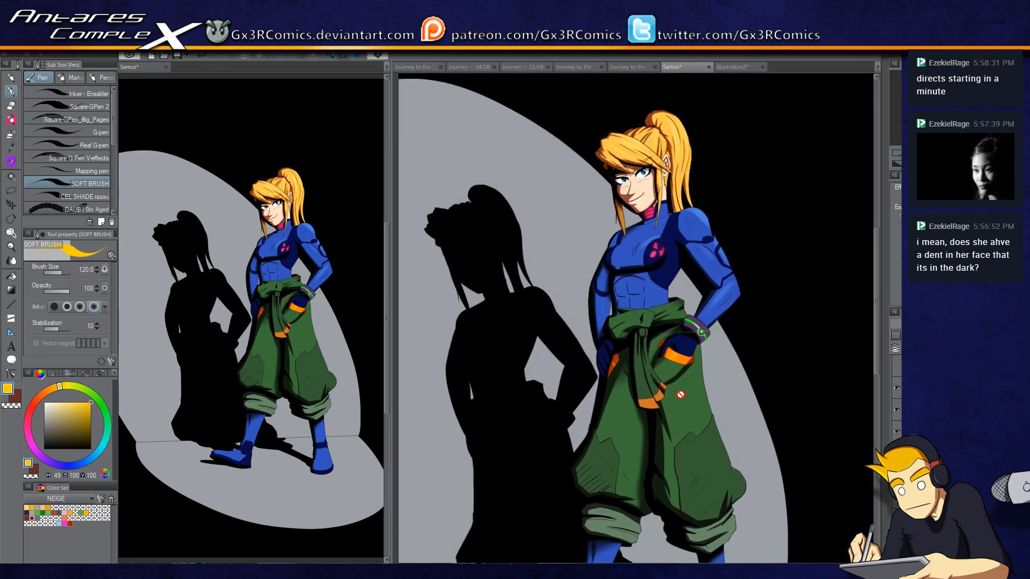